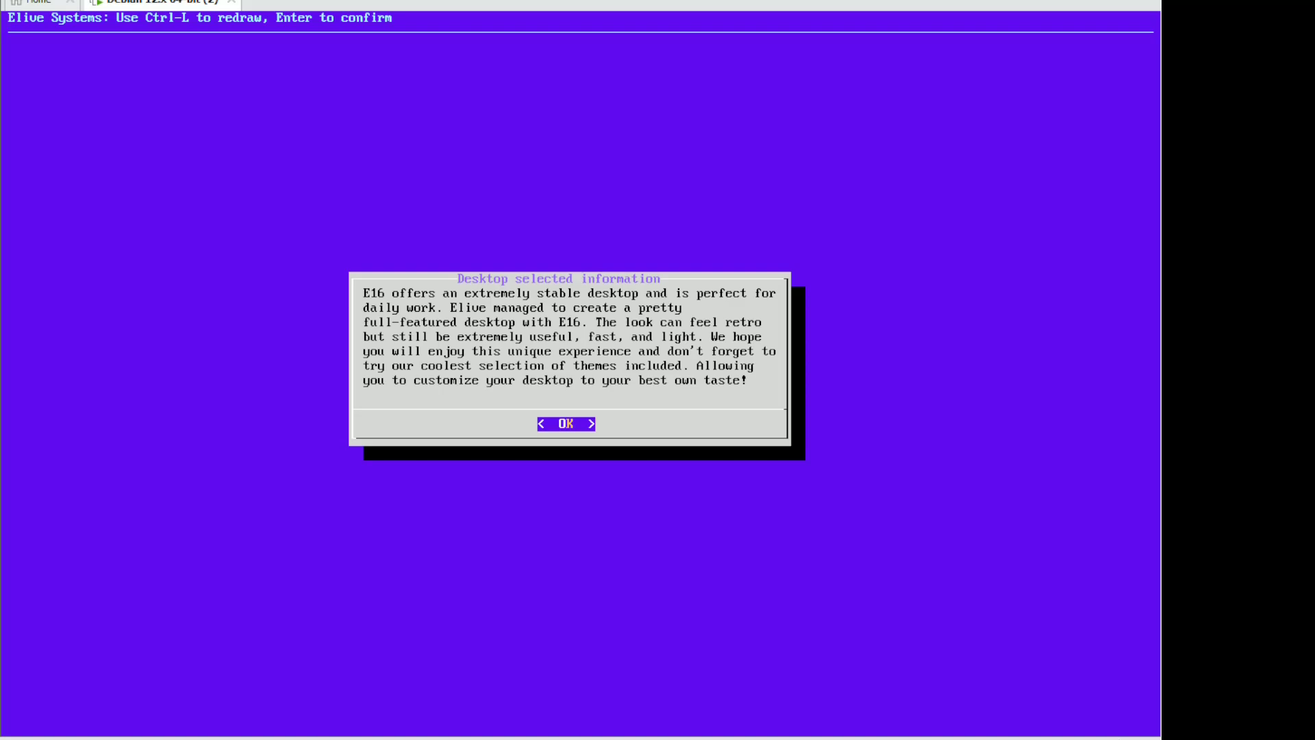
# Acknowledge the E16 desktop information and set the system language to ru_RU
pyautogui.press('Return')
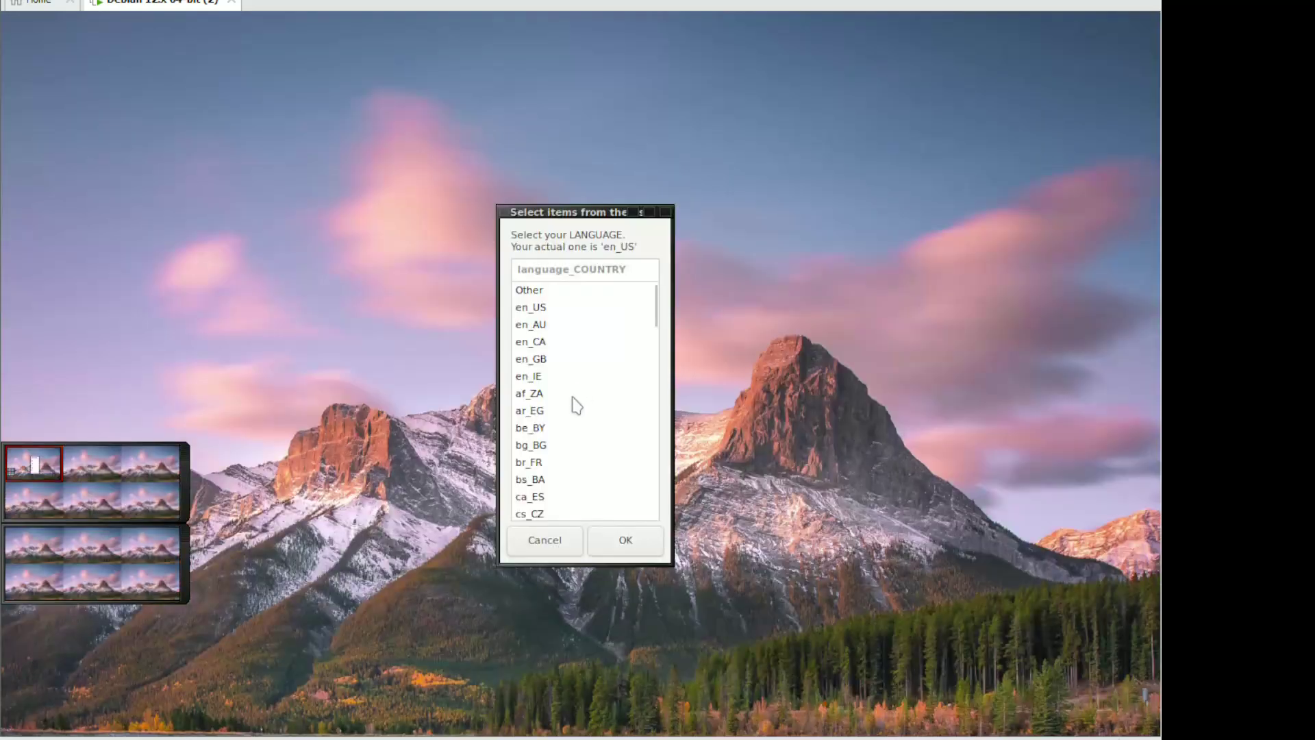
pyautogui.click(605, 311)
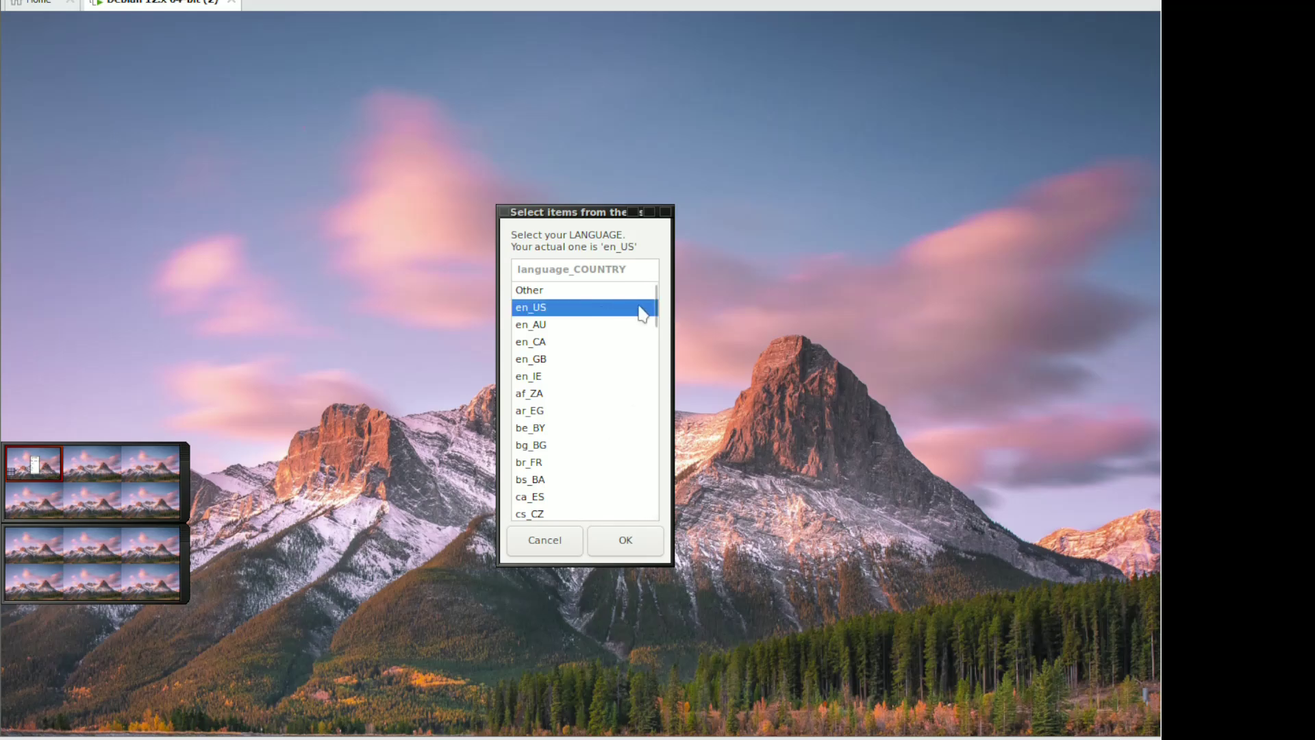
pyautogui.moveTo(655, 306); pyautogui.dragTo(655, 495)
pyautogui.click(566, 395)
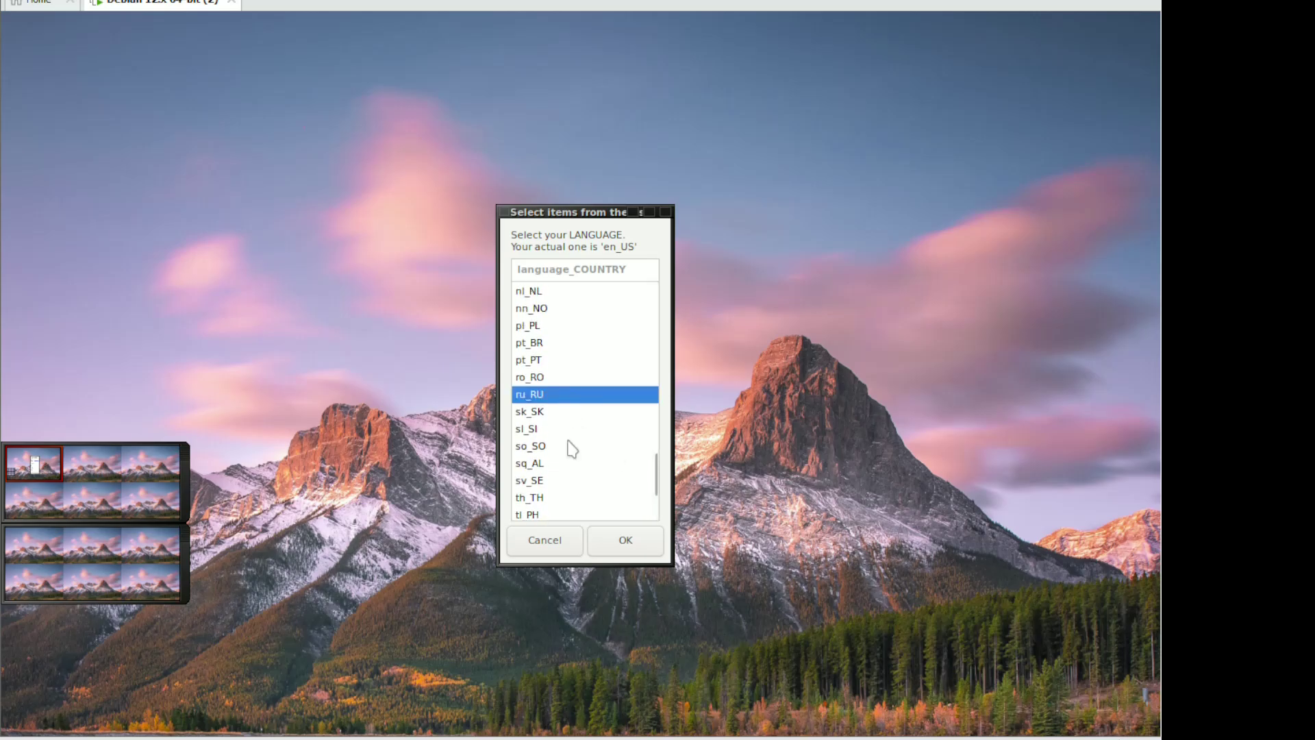
pyautogui.click(622, 544)
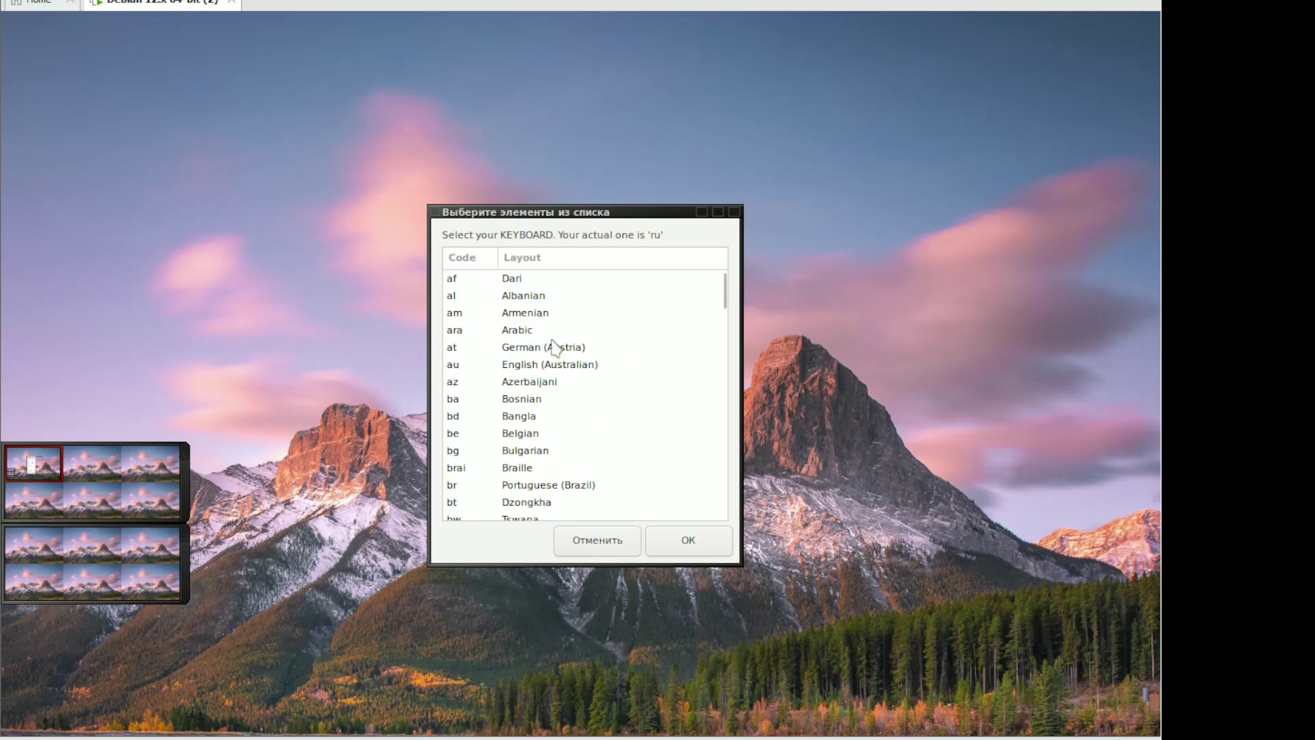
# Accept the current ru keyboard layout with the Normal variant and confirm the desktop reload
pyautogui.click(680, 544)
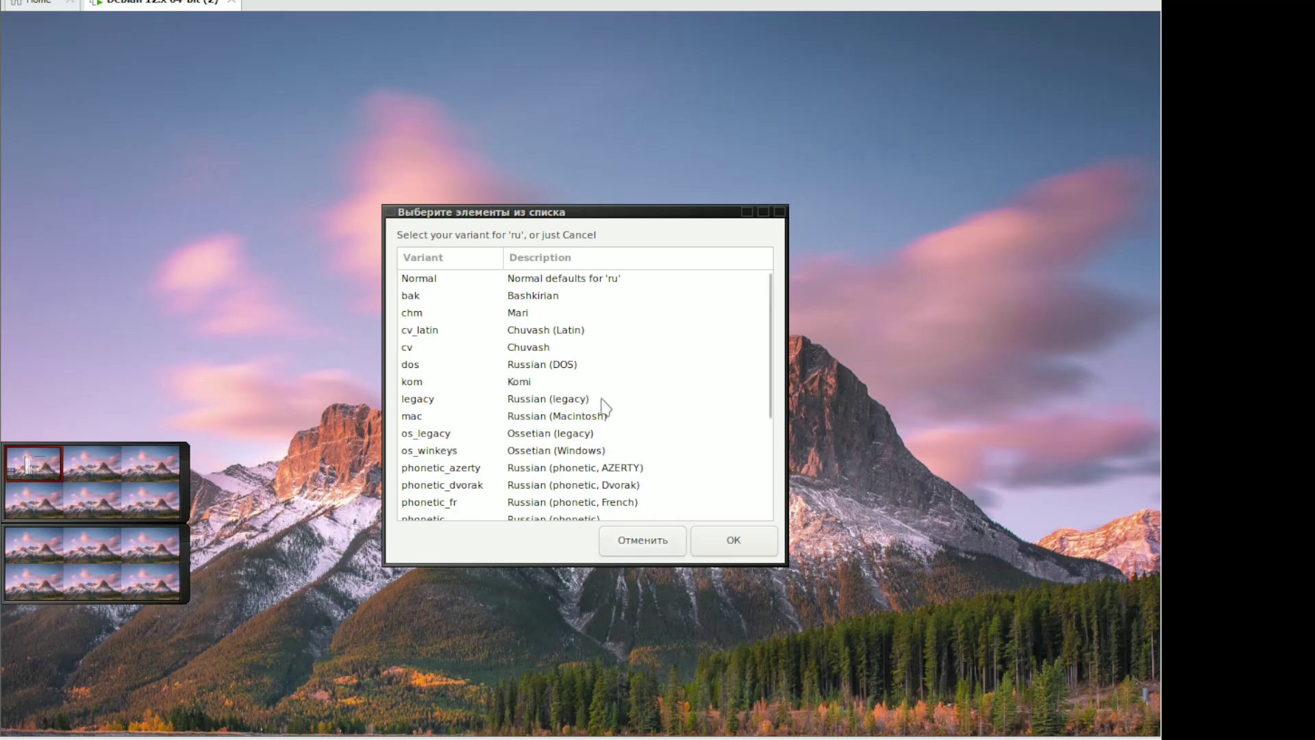
pyautogui.moveTo(770, 370)
pyautogui.mouseDown()
pyautogui.moveTo(758, 405)
pyautogui.moveTo(764, 355)
pyautogui.mouseUp()
pyautogui.click(631, 282)
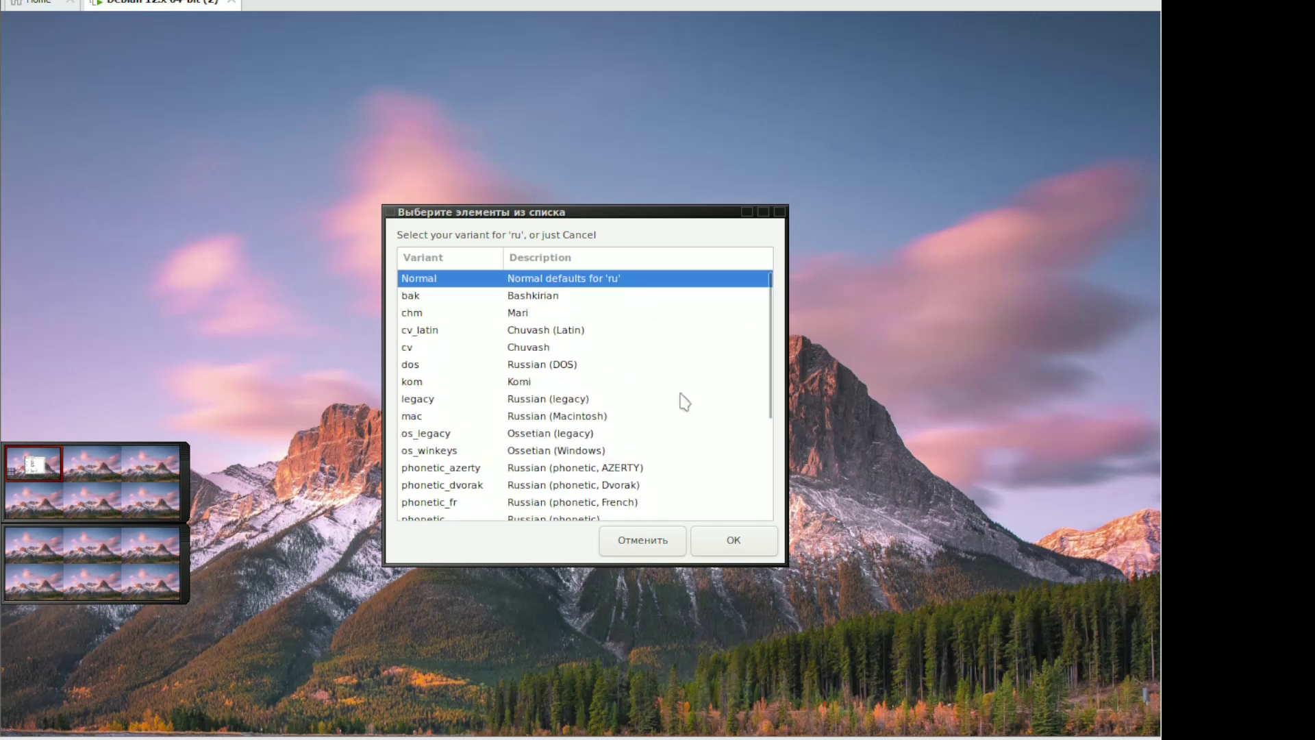
pyautogui.click(728, 543)
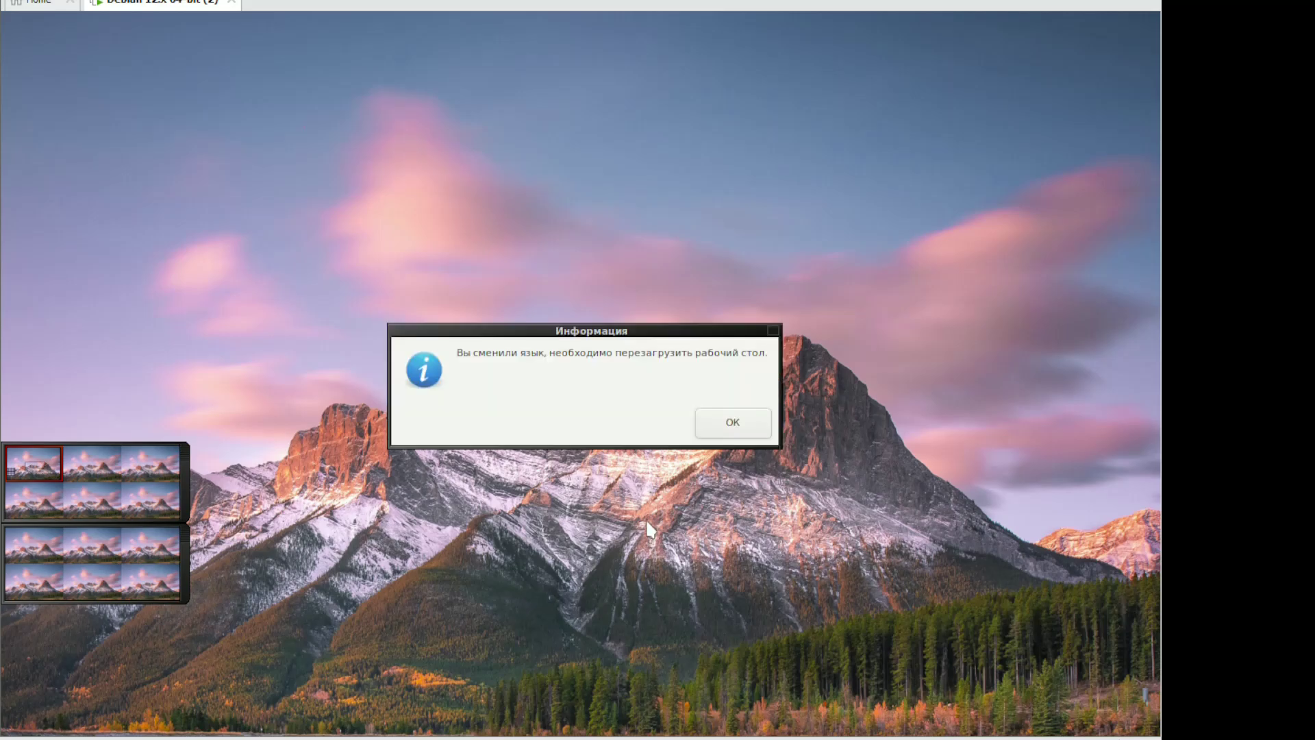
pyautogui.click(731, 430)
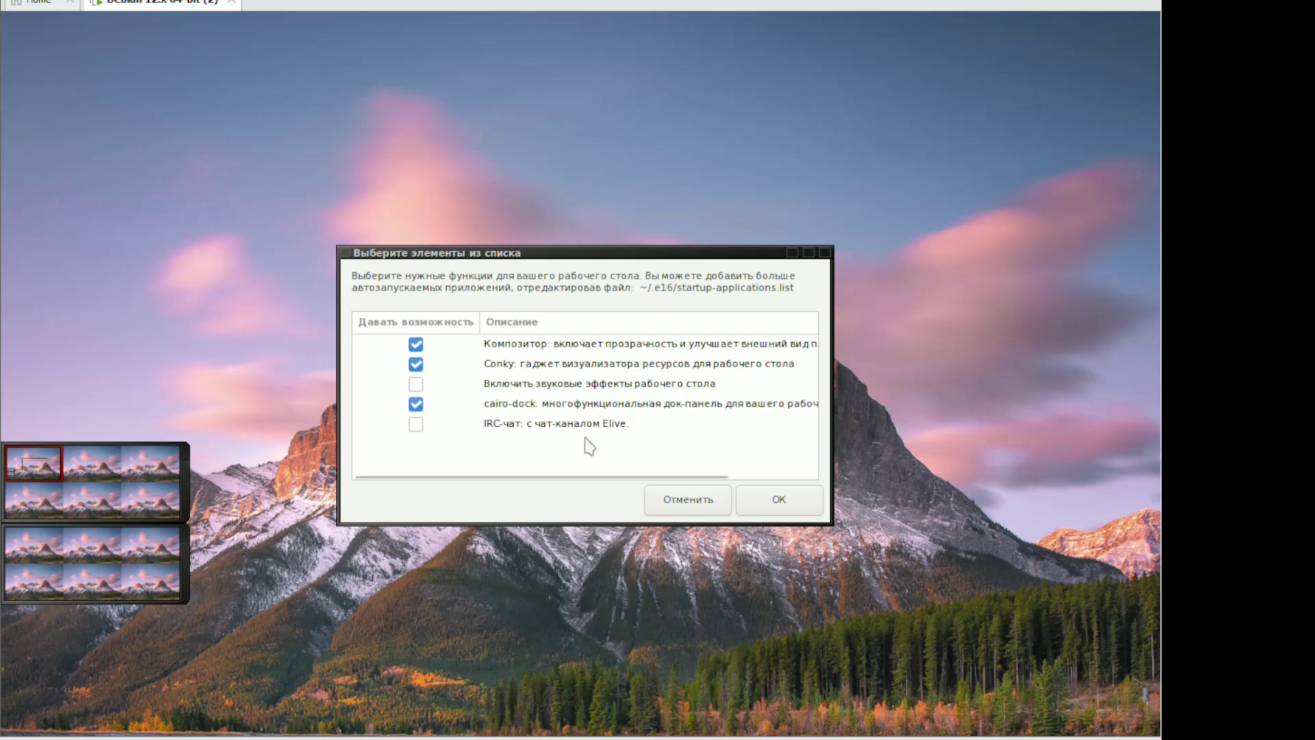
# Enable desktop sound effects and the Elive IRC chat in addition to the preselected desktop features, and confirm
pyautogui.click(415, 386)
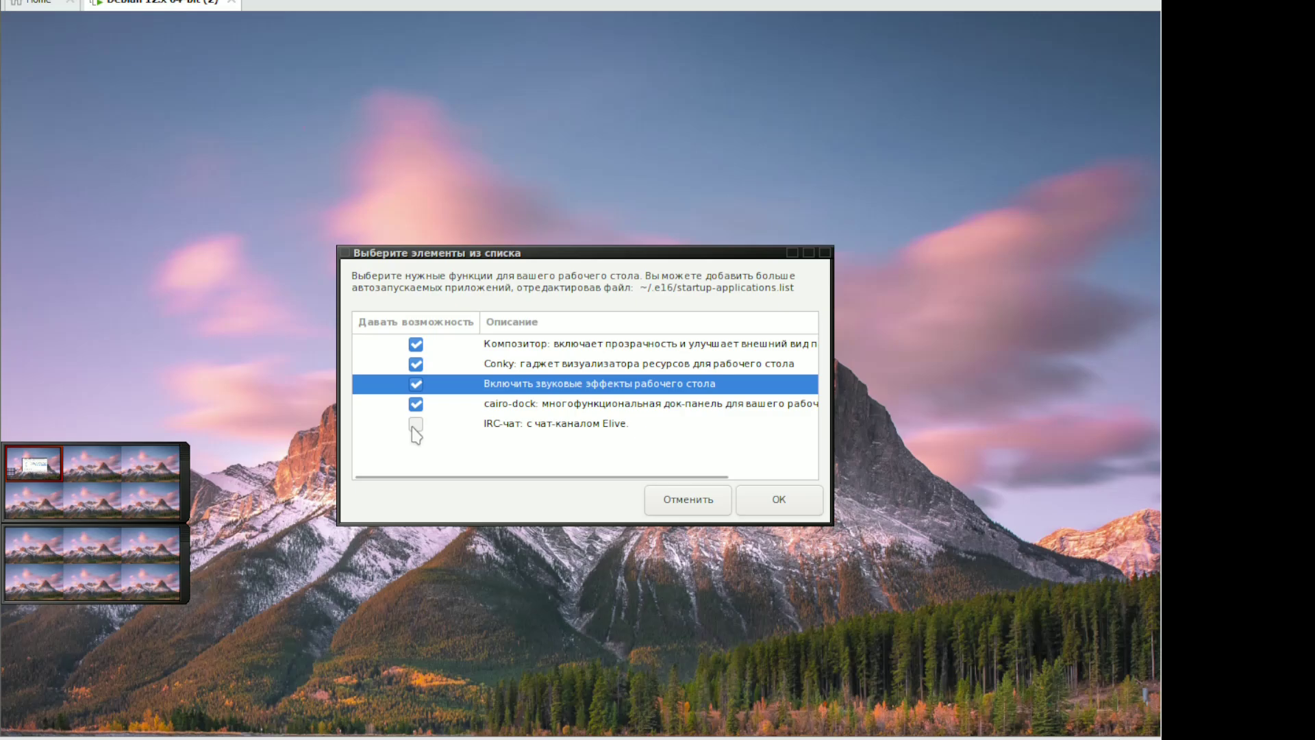
pyautogui.click(416, 427)
pyautogui.click(766, 507)
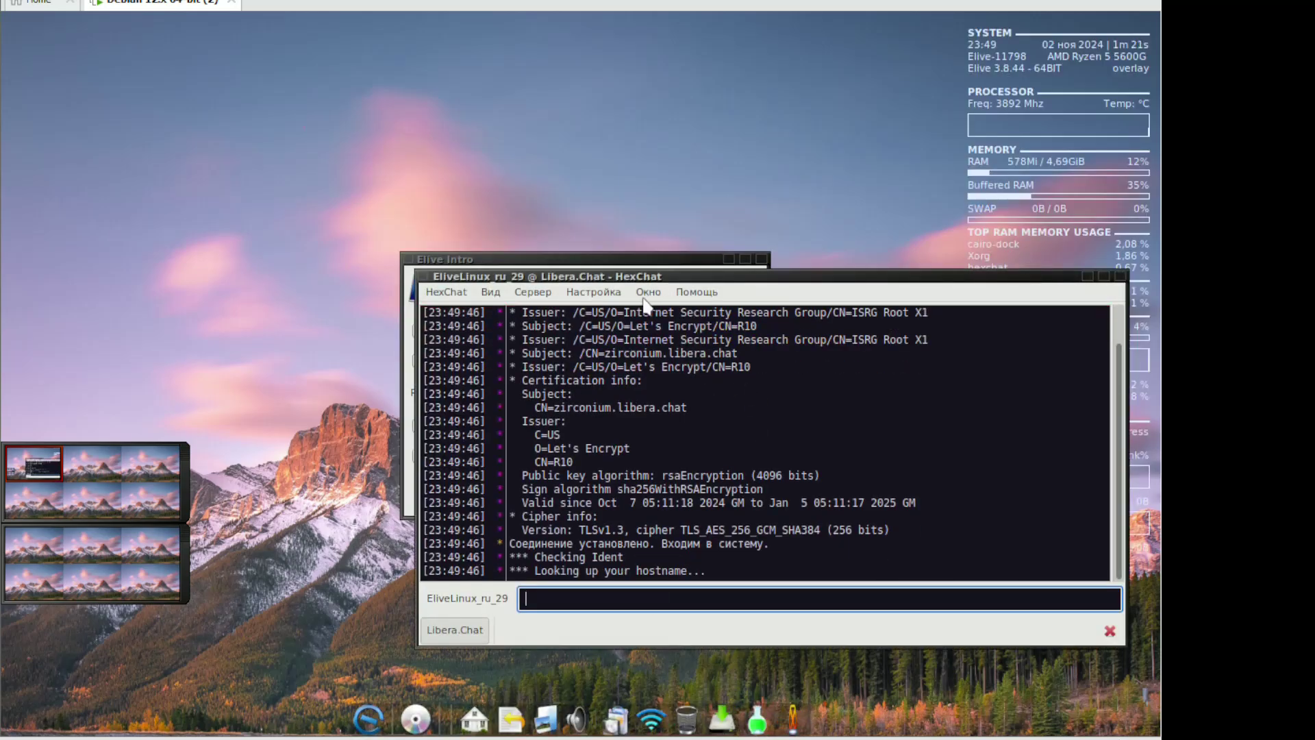
# Move the Elive Intro window clear of the chat window and send the messages "дщд" and "что" to the #elive channel
pyautogui.moveTo(640, 259); pyautogui.dragTo(313, 109)
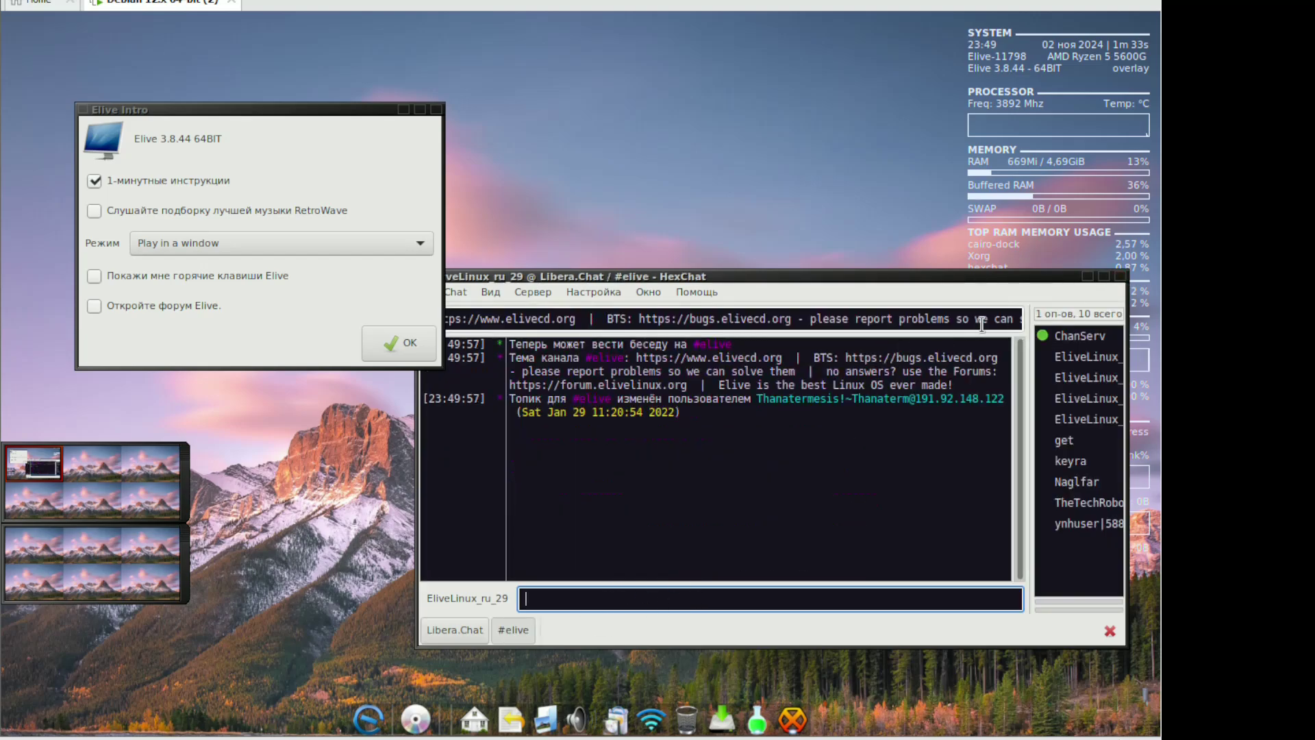
pyautogui.click(692, 593)
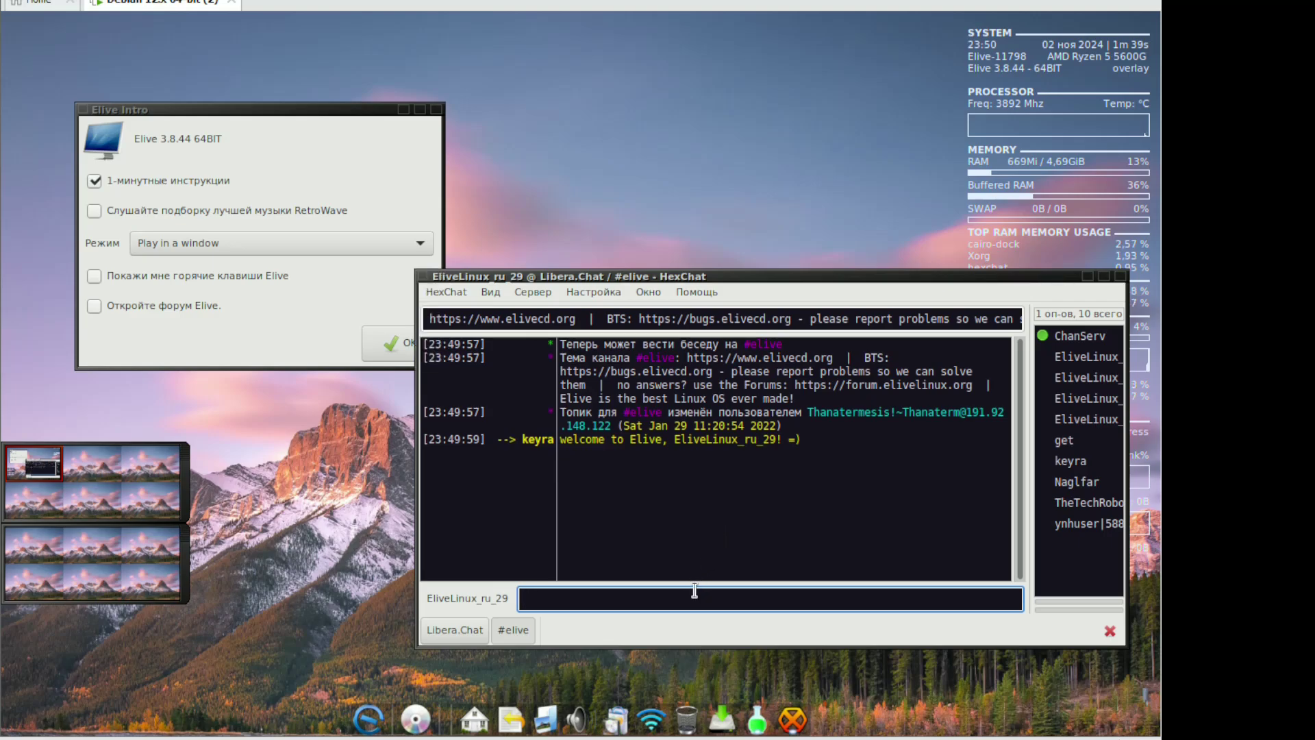
pyautogui.write('дщд')
pyautogui.press('Return')
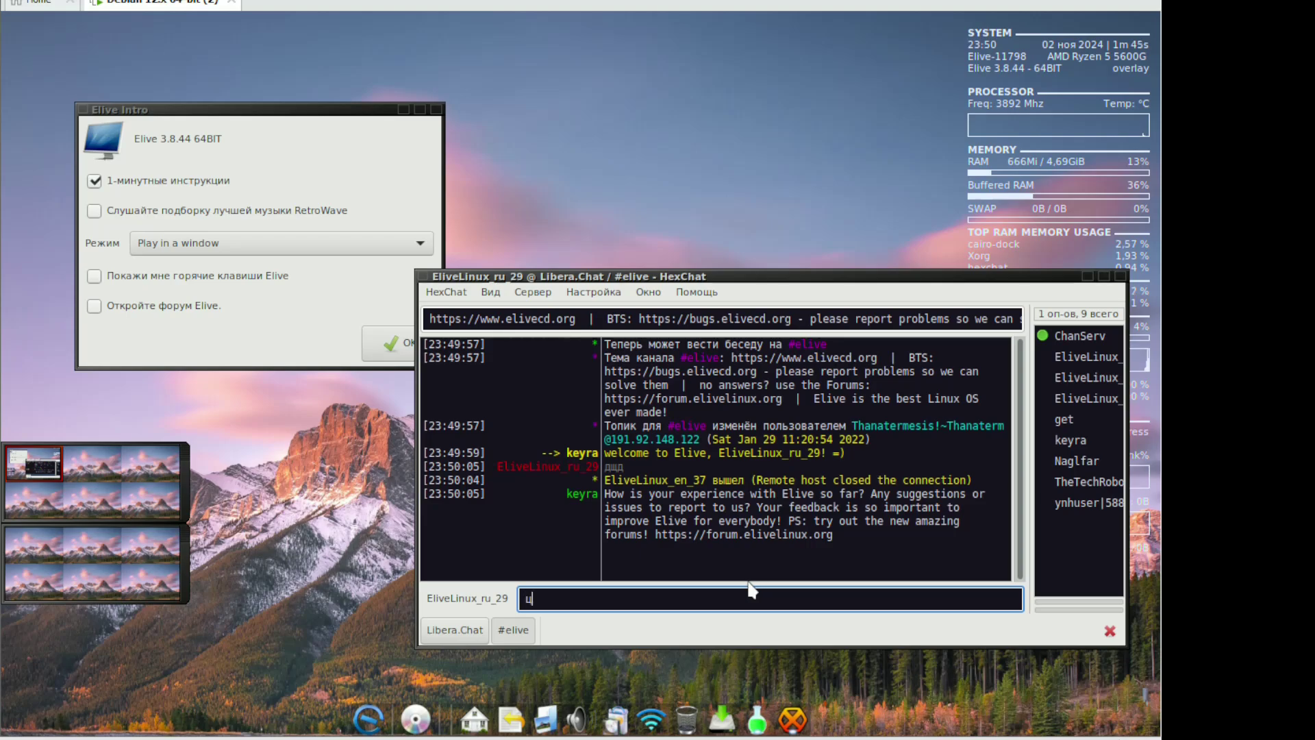
pyautogui.write('что')
pyautogui.press('Return')
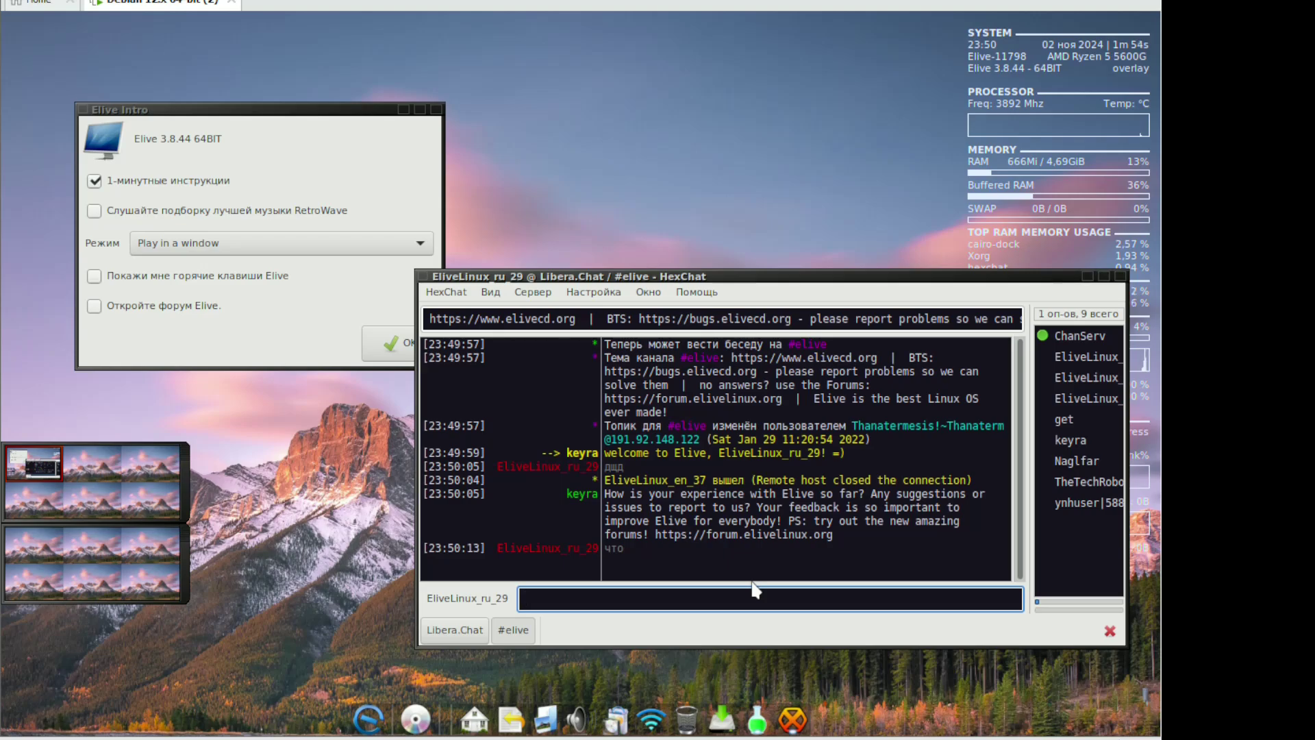
# Widen the channel's user list and send the message "народ" to #elive
pyautogui.moveTo(1031, 442); pyautogui.dragTo(984, 449)
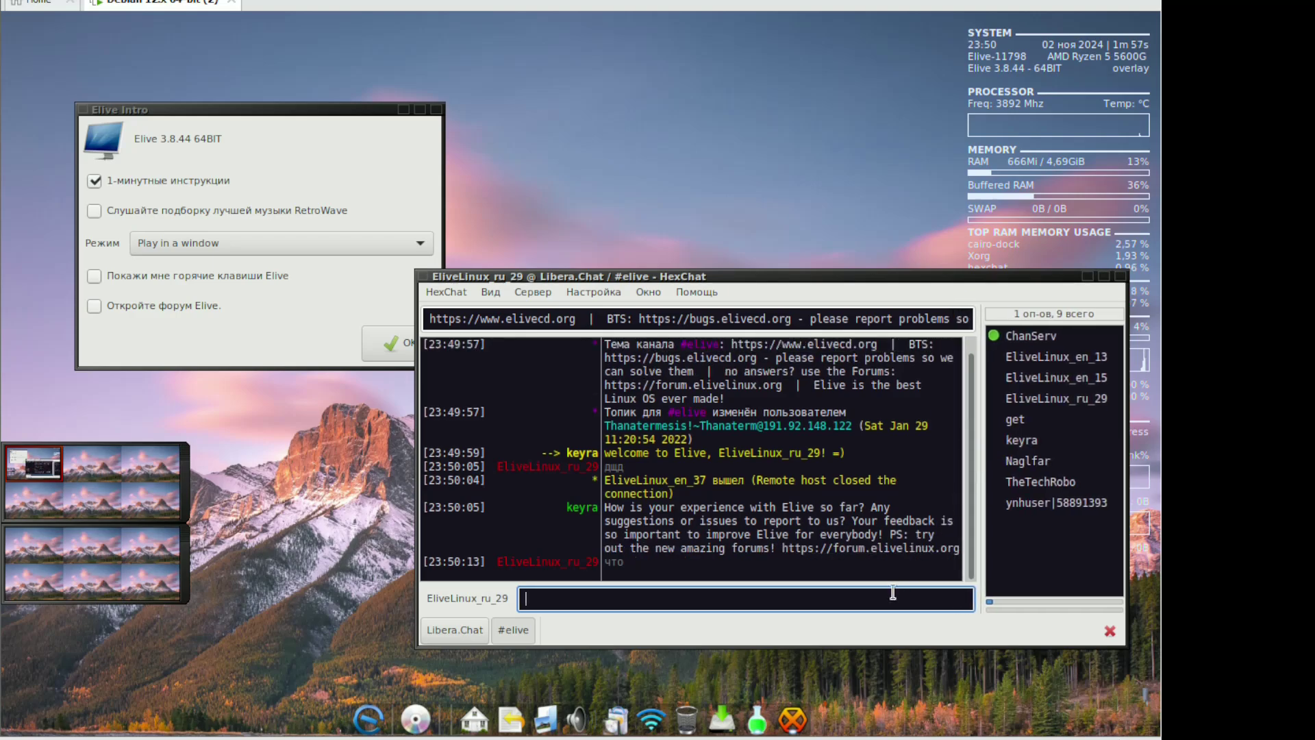
pyautogui.write('я')
pyautogui.write('нар')
pyautogui.write('од')
pyautogui.press('Return')
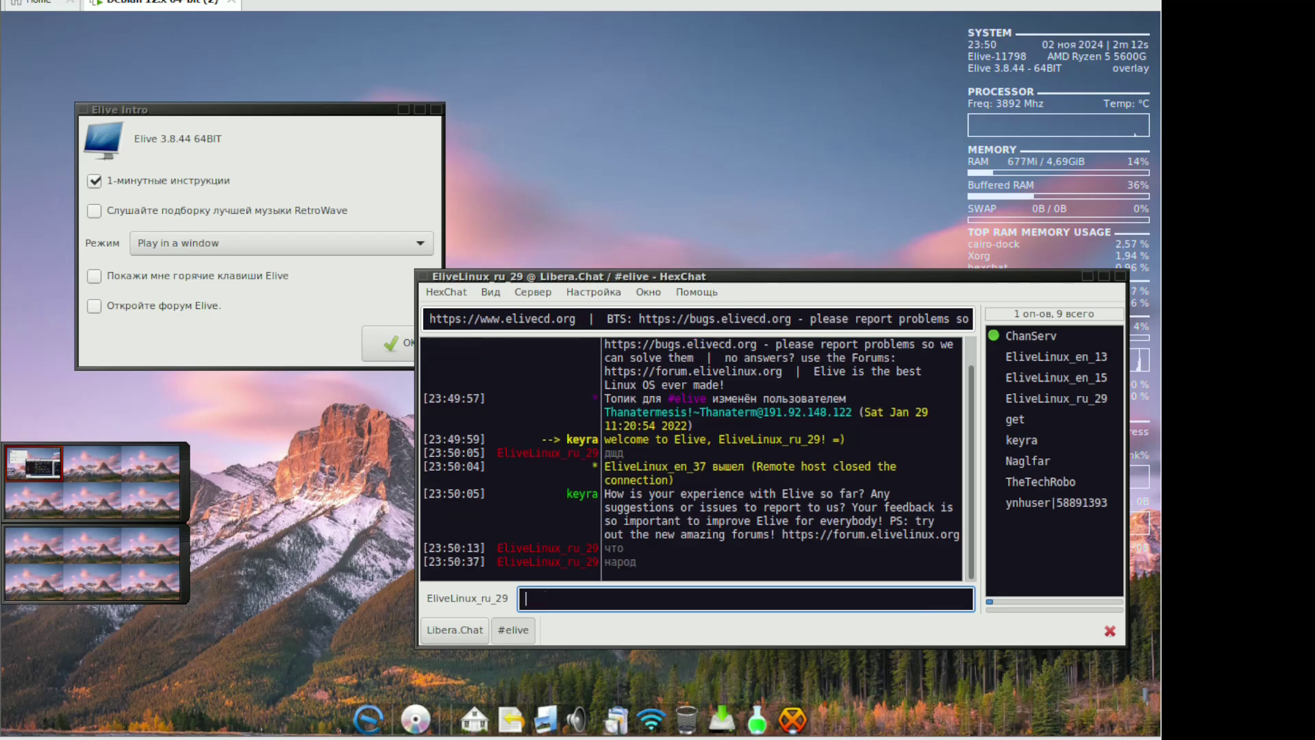
# Send the question "А КАК СМЕНИТЬ РАСКЛАДКУ?" to the #elive channel
pyautogui.write('ип')
pyautogui.press('BackSpace')
pyautogui.press('BackSpace')
pyautogui.write('А КАК СМЕНИТЬ')
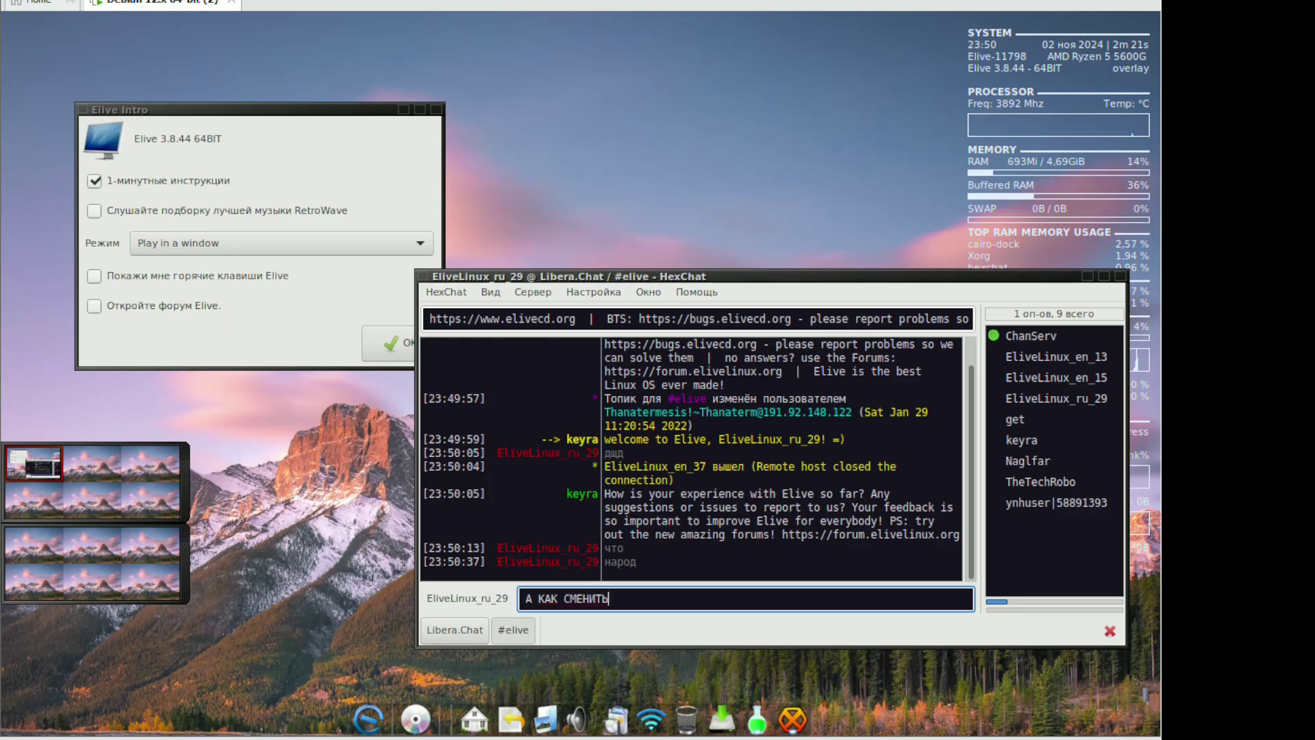
pyautogui.write(' РАСКЛАДЕ')
pyautogui.press('BackSpace')
pyautogui.write('КУ?')
pyautogui.press('Return')
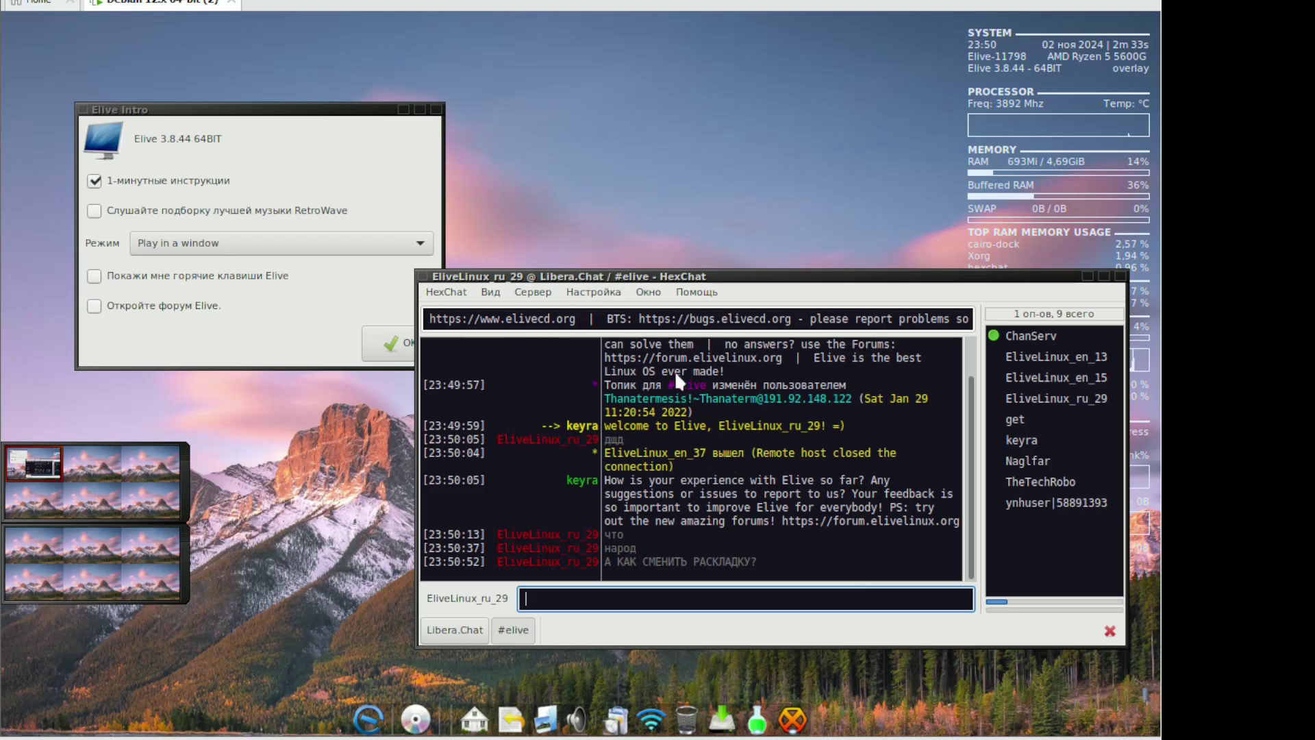
# View HexChat's program information and close it
pyautogui.click(696, 291)
pyautogui.click(699, 339)
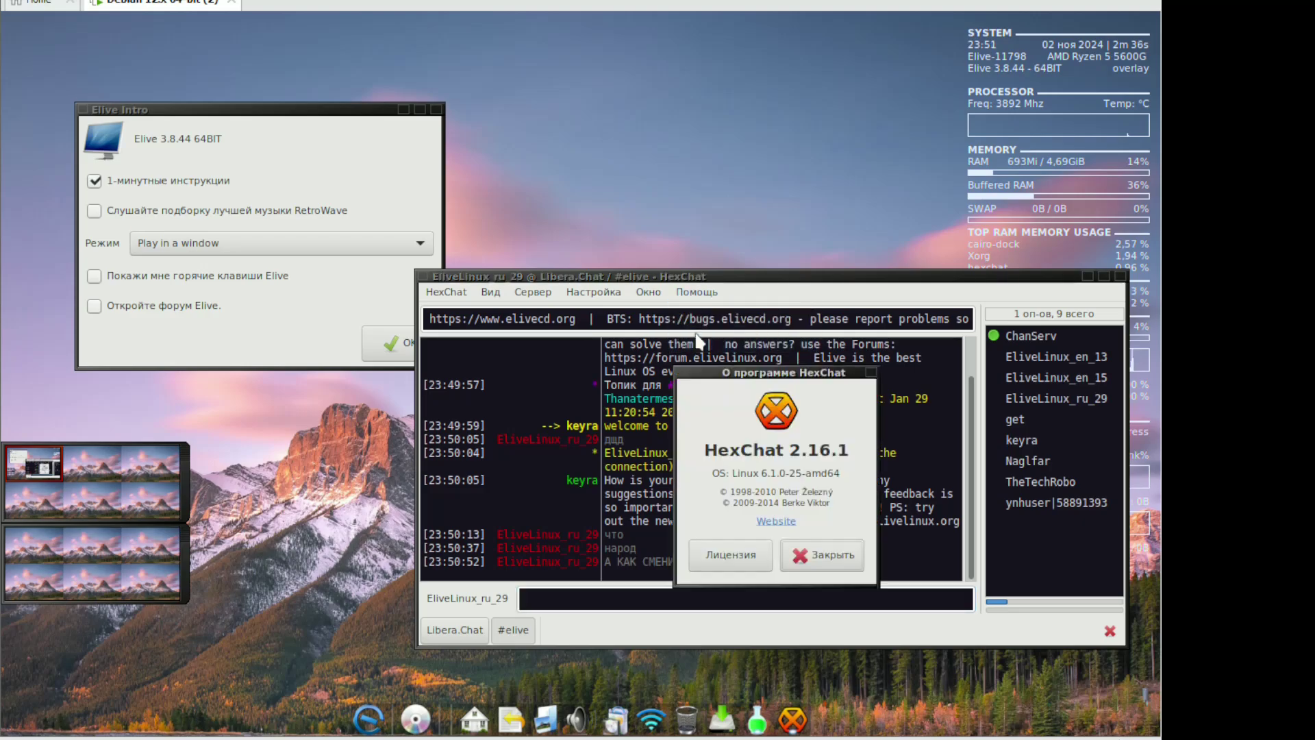
pyautogui.click(821, 554)
# Open HexChat's help contents in Google Chrome, accepting the first-run defaults and continuing without signing in
pyautogui.click(658, 293)
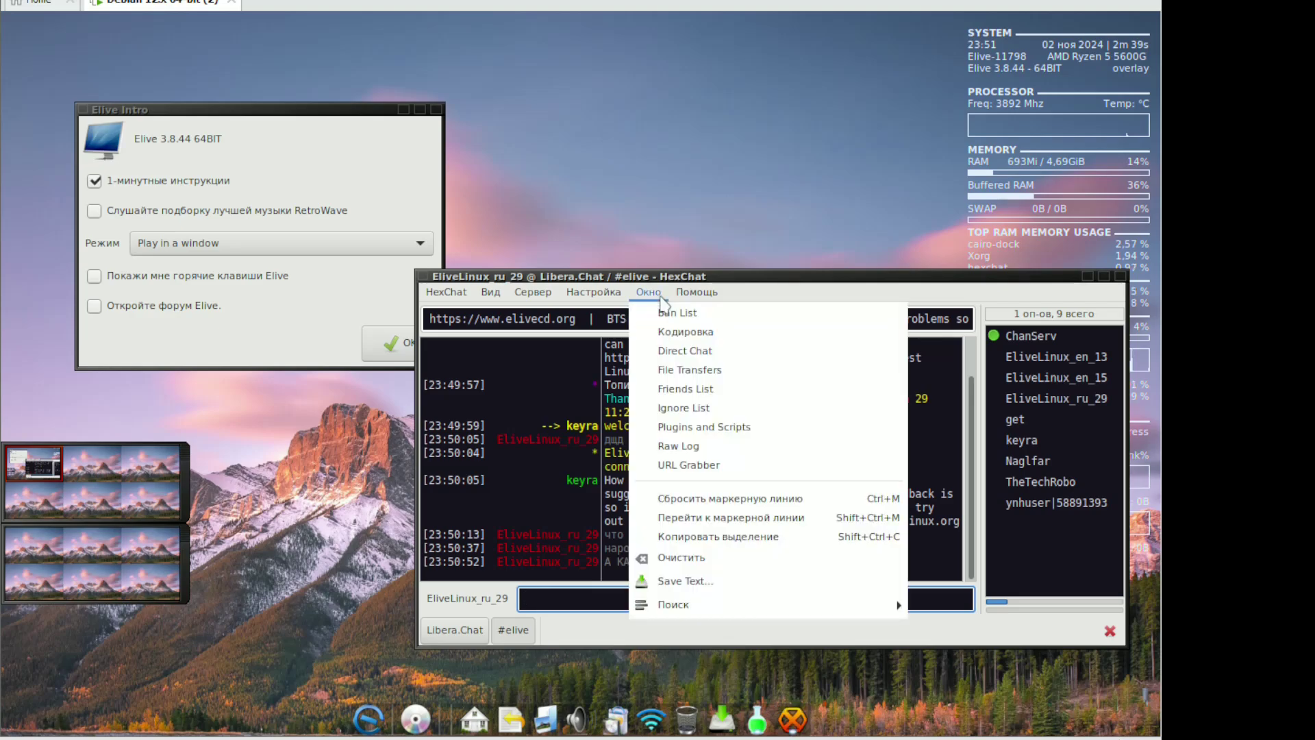
pyautogui.click(683, 293)
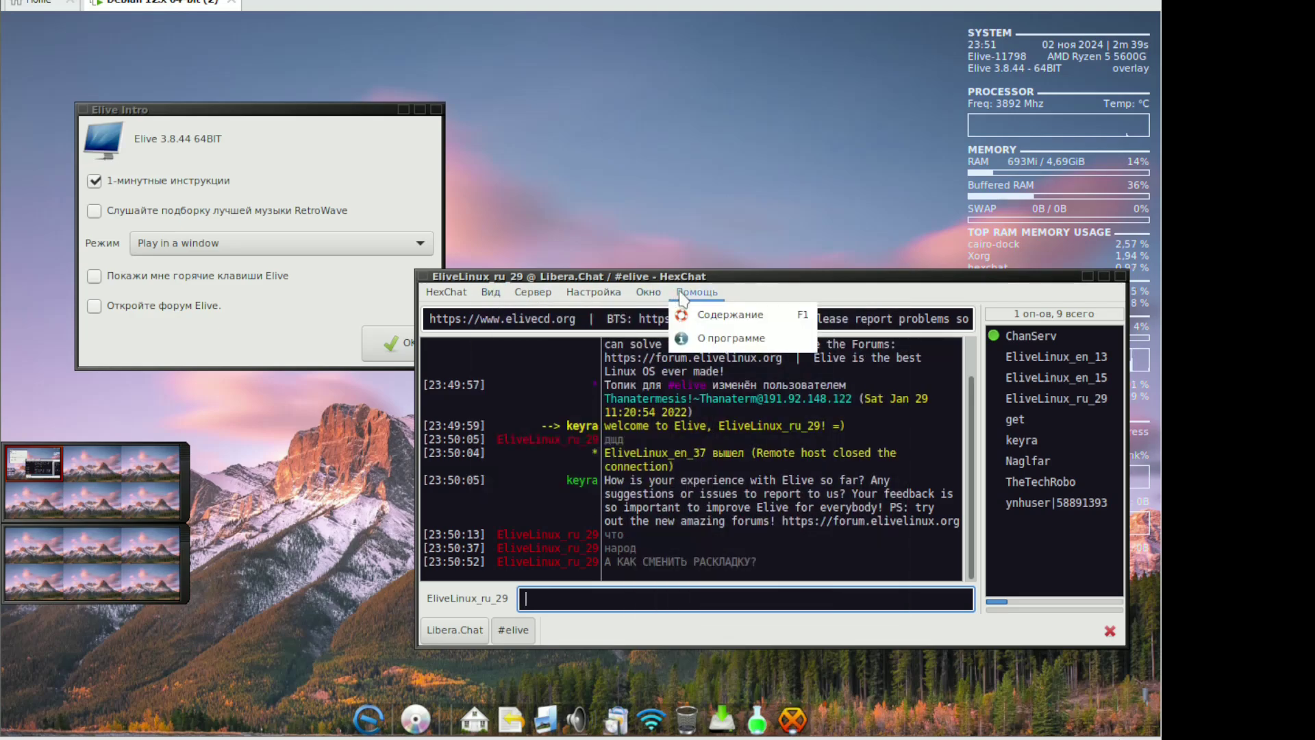
pyautogui.click(685, 293)
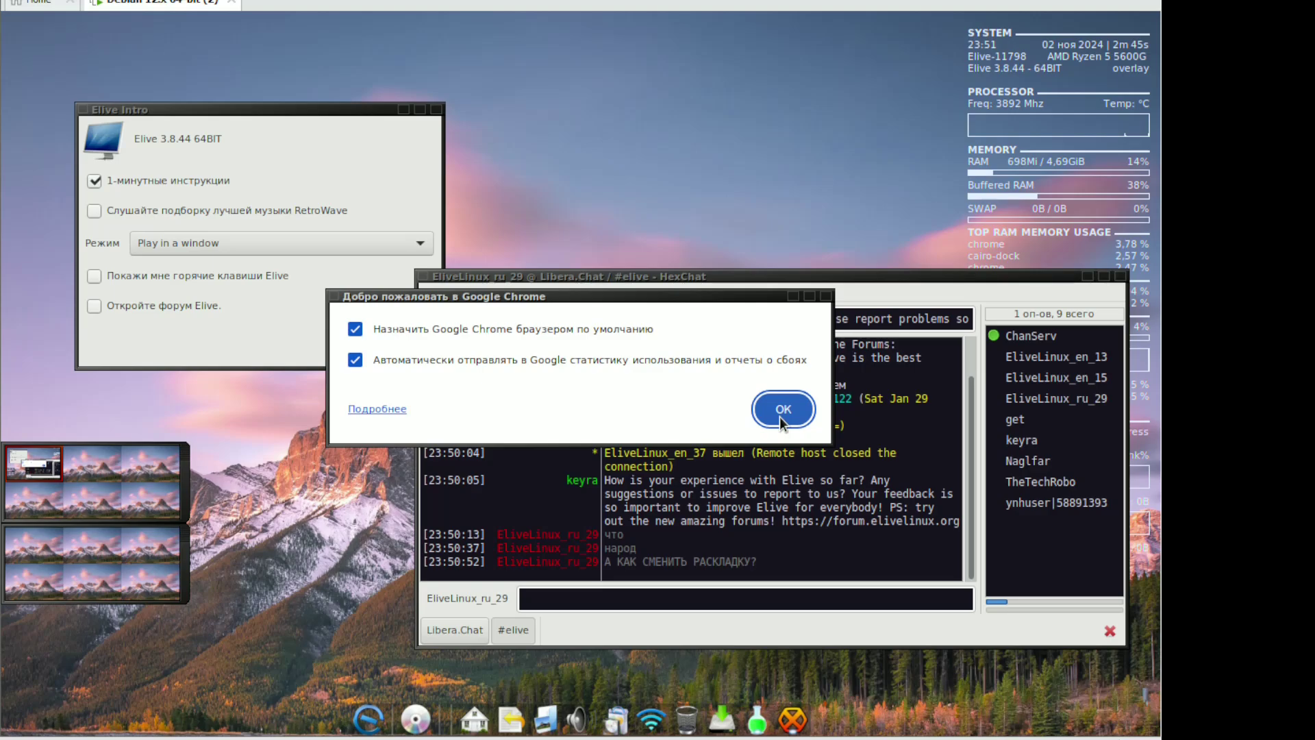
pyautogui.click(781, 411)
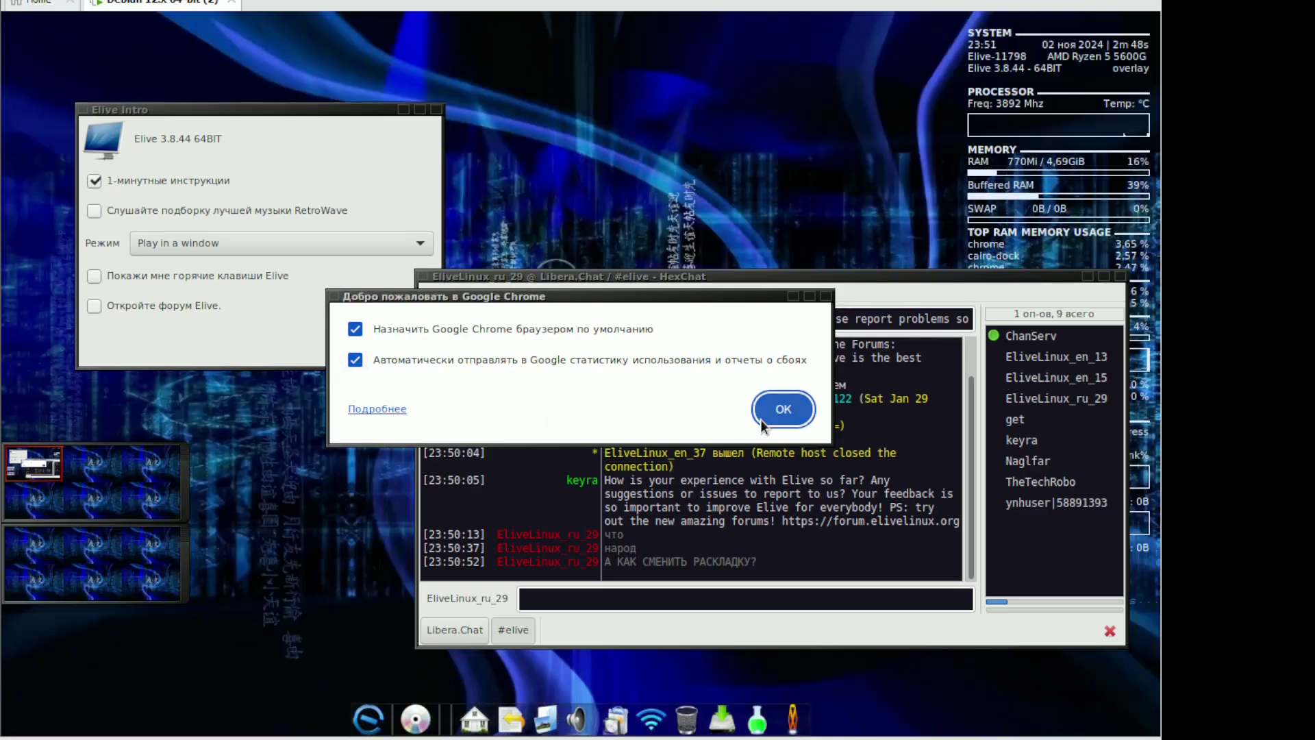
pyautogui.click(761, 420)
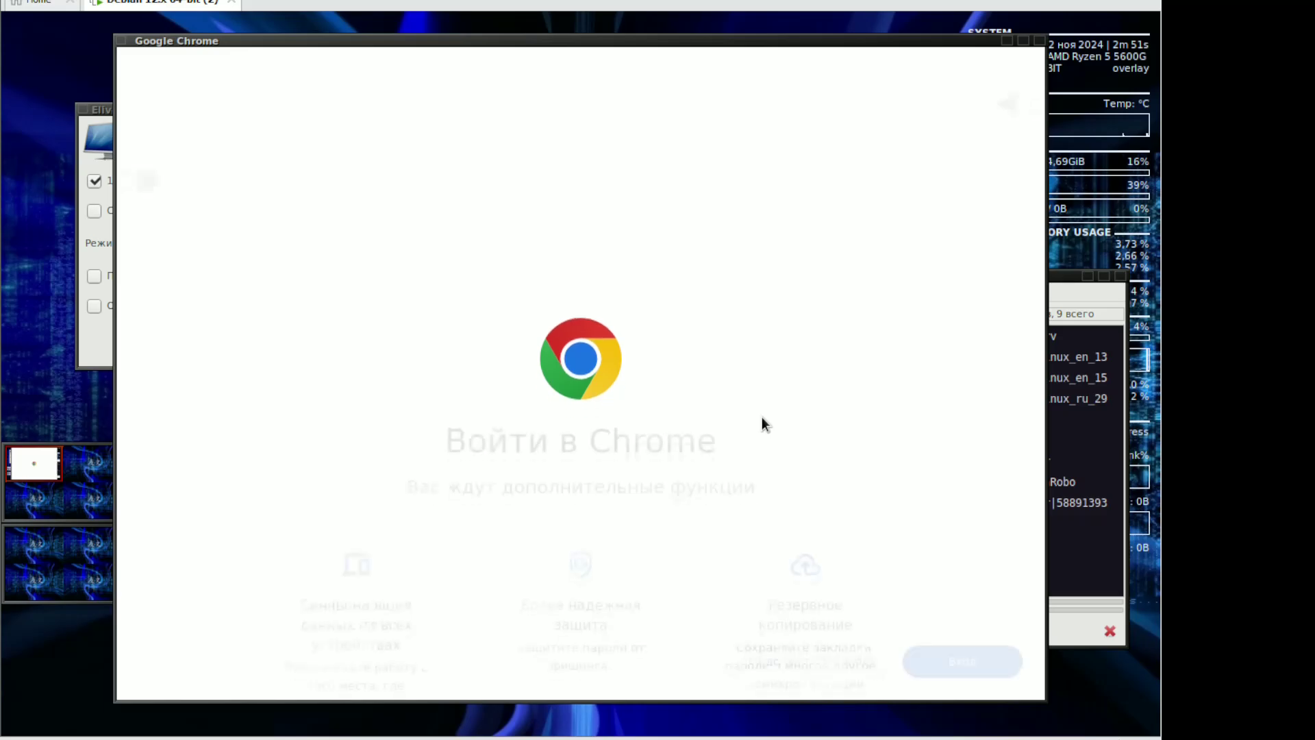
pyautogui.click(862, 659)
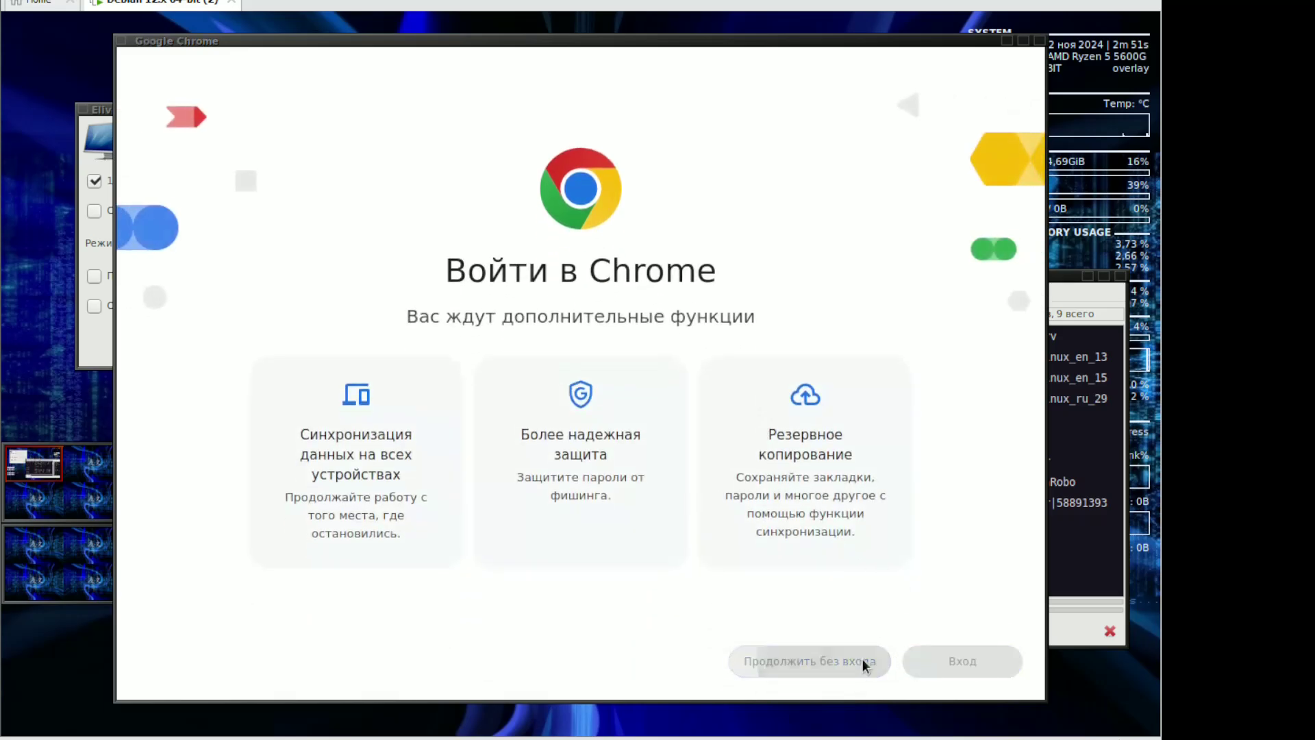
pyautogui.click(889, 252)
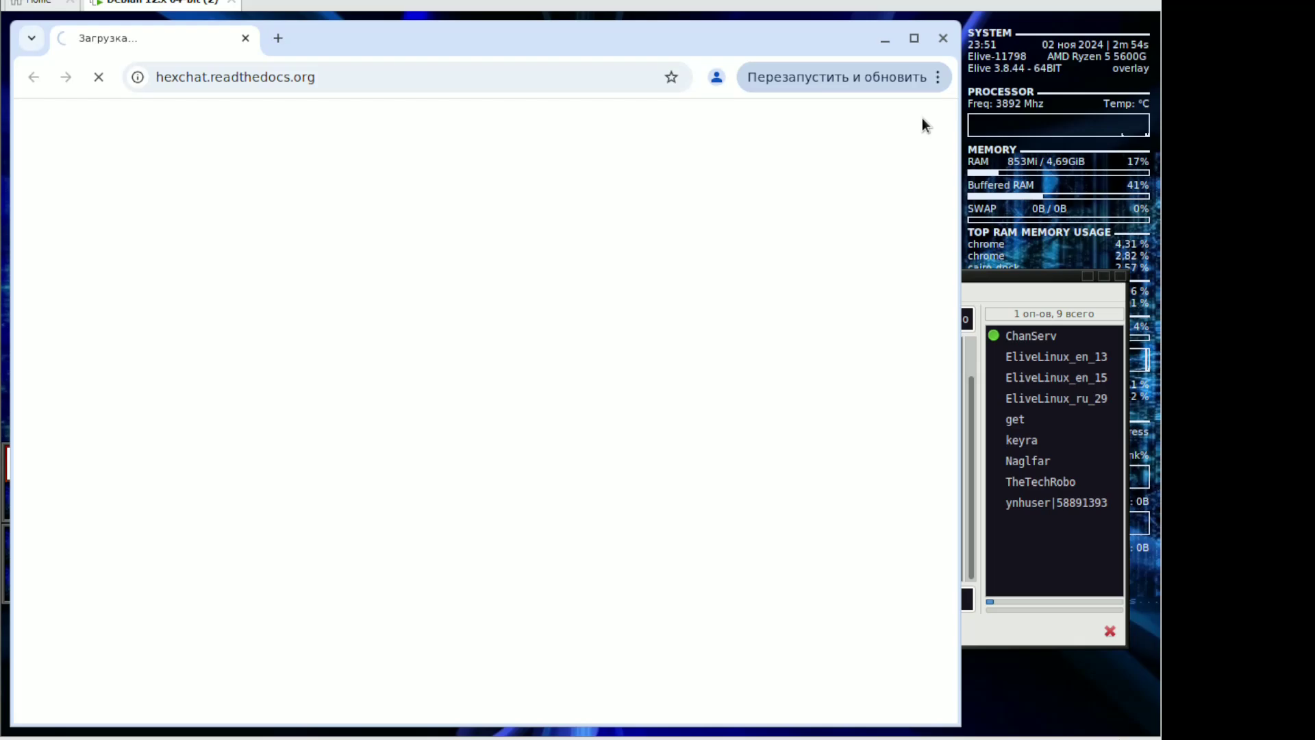
# Open the About Chrome page in the browser settings, accepting the ad privacy notice, to check the browser version
pyautogui.click(926, 77)
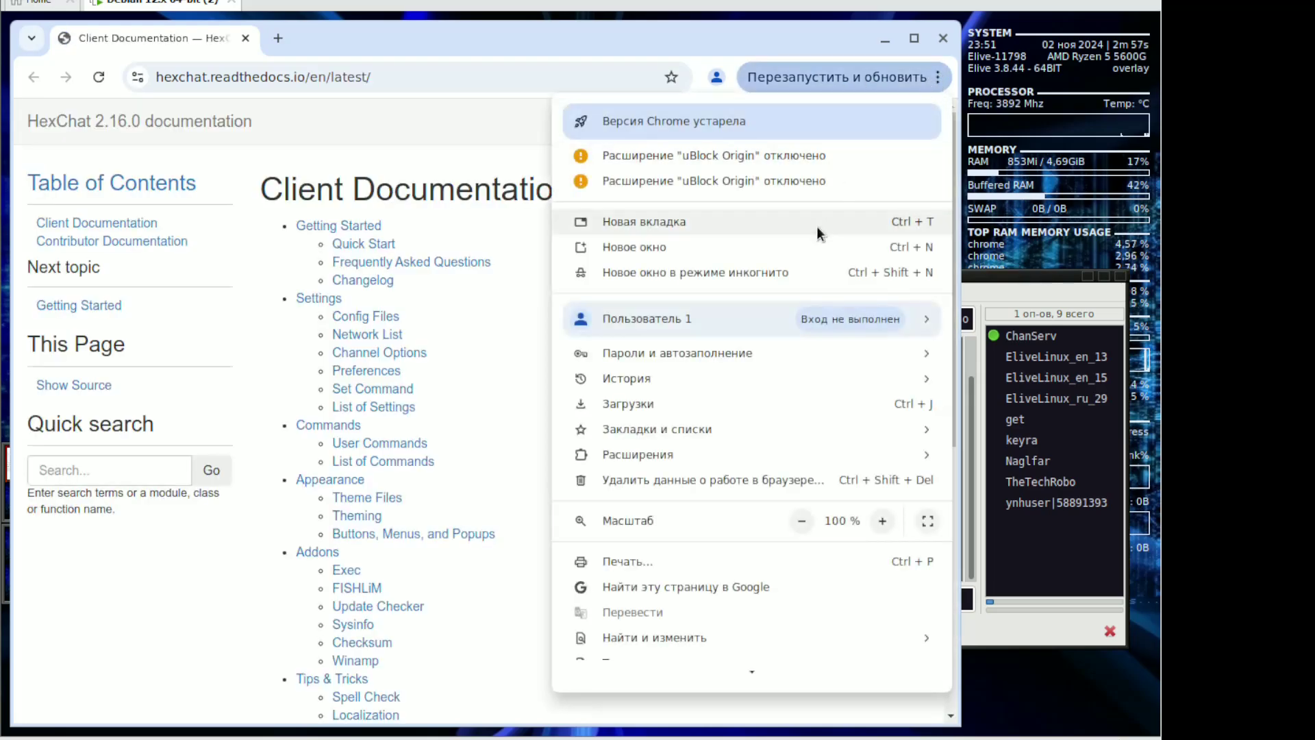
pyautogui.scroll(-3, 802, 595)
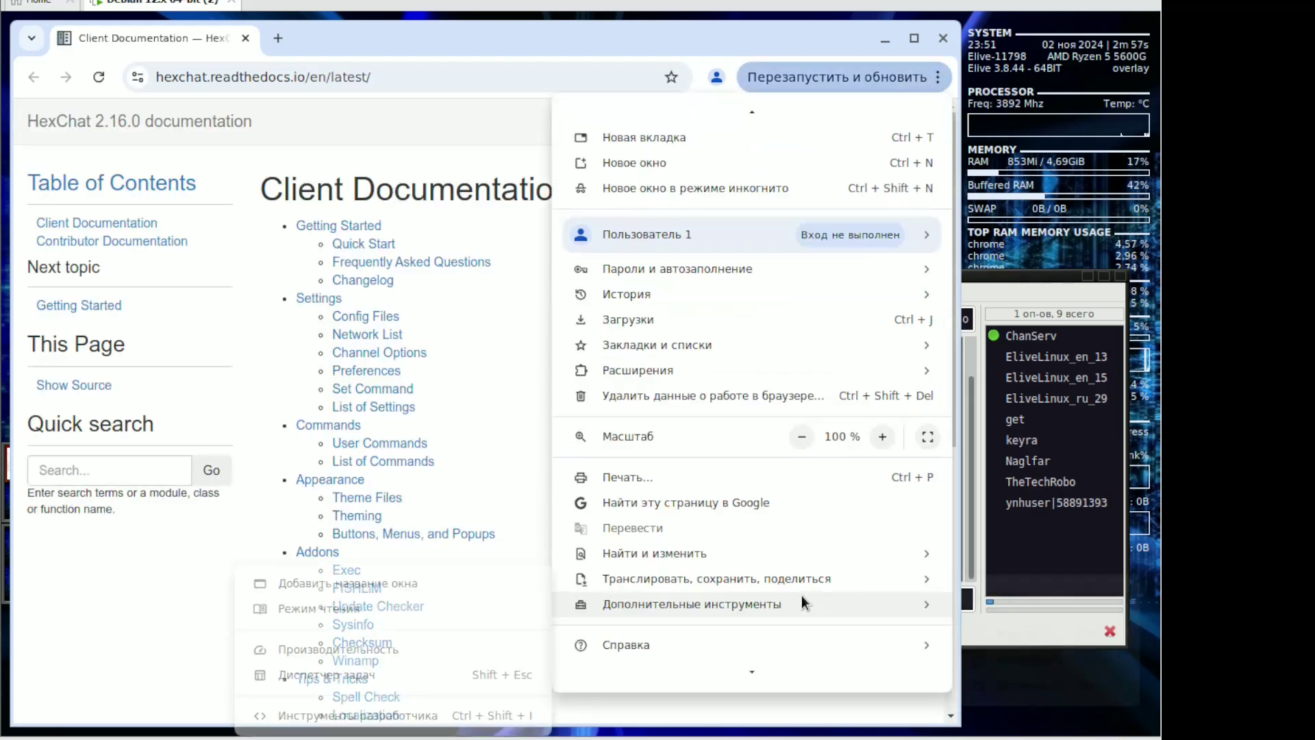
pyautogui.moveTo(768, 621)
pyautogui.click(731, 657)
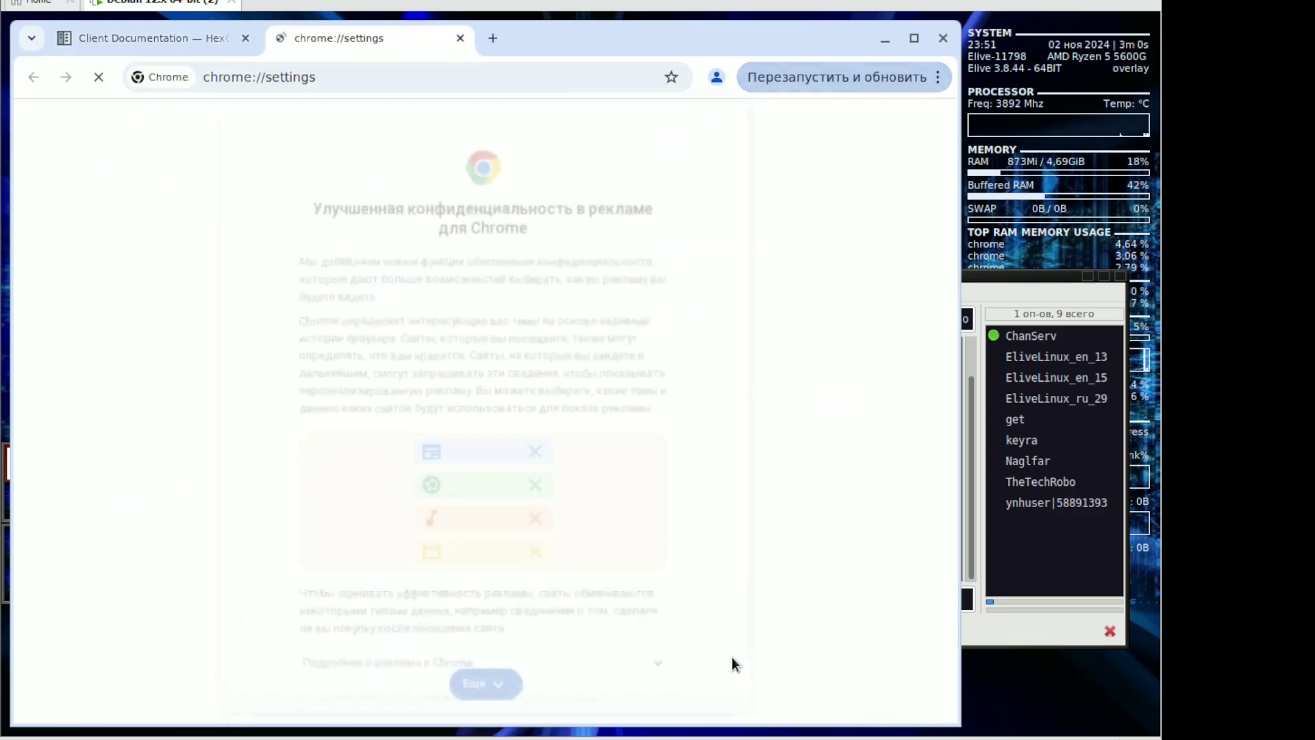
pyautogui.click(485, 691)
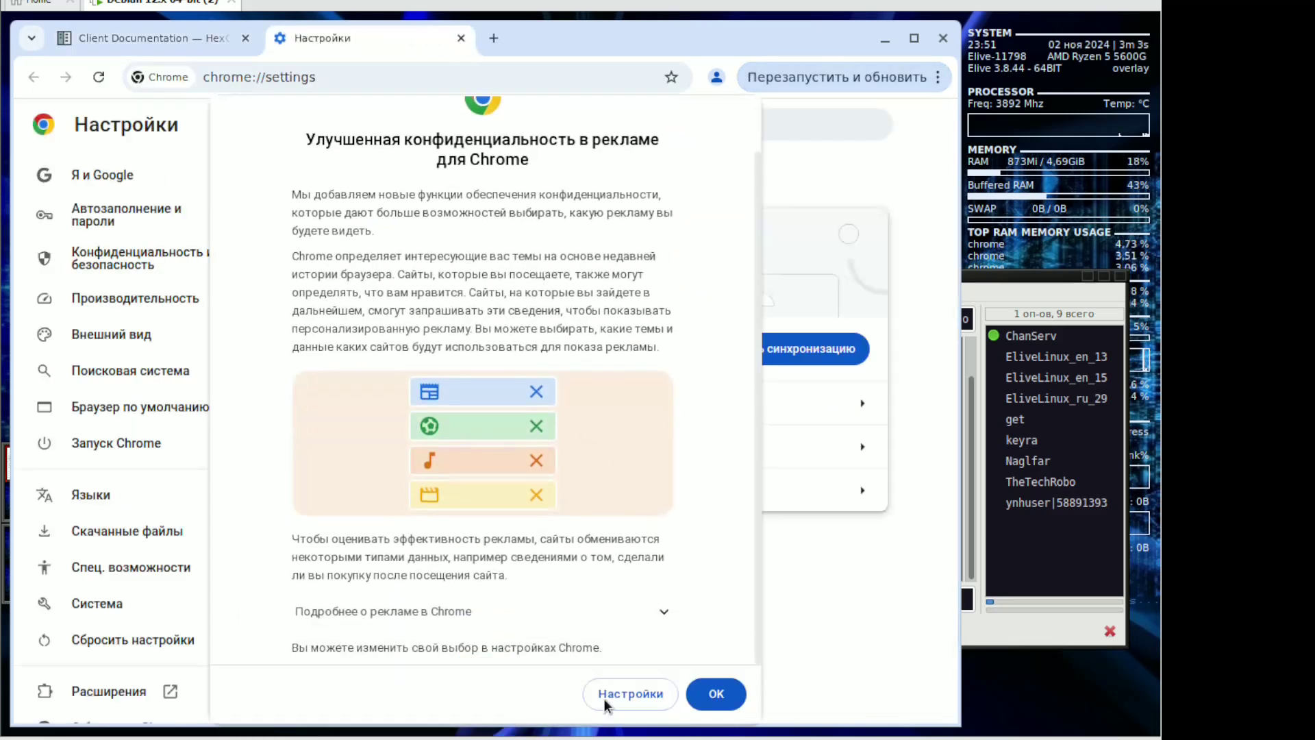
pyautogui.click(736, 702)
pyautogui.scroll(-1, 126, 663)
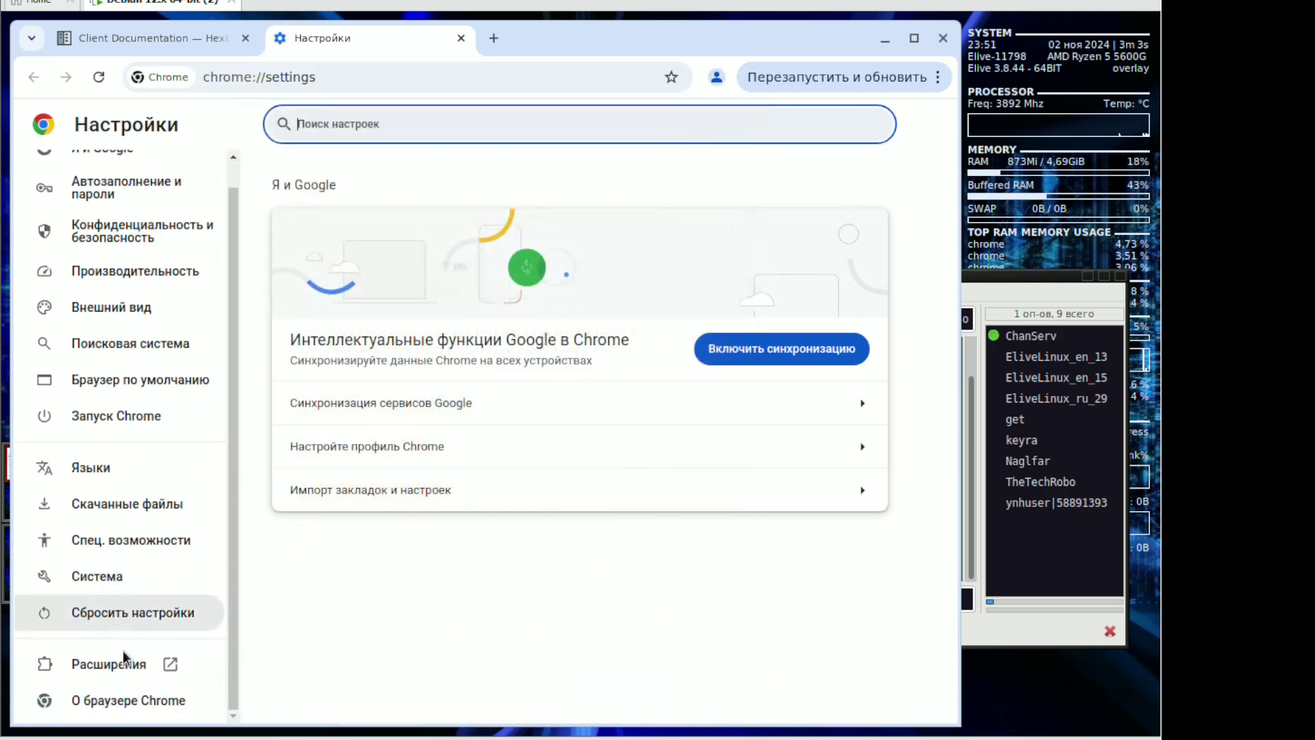
pyautogui.click(127, 699)
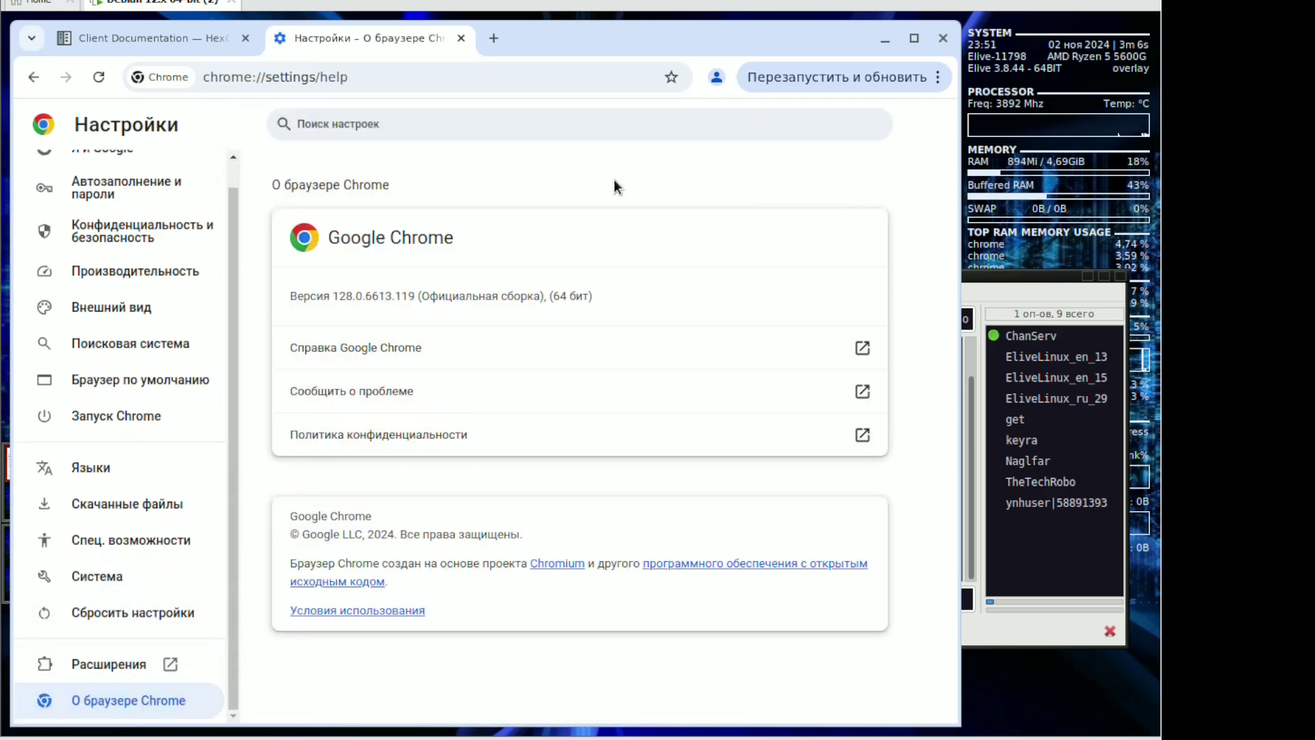
# Bring the HexChat window to the front and close it
pyautogui.click(1018, 519)
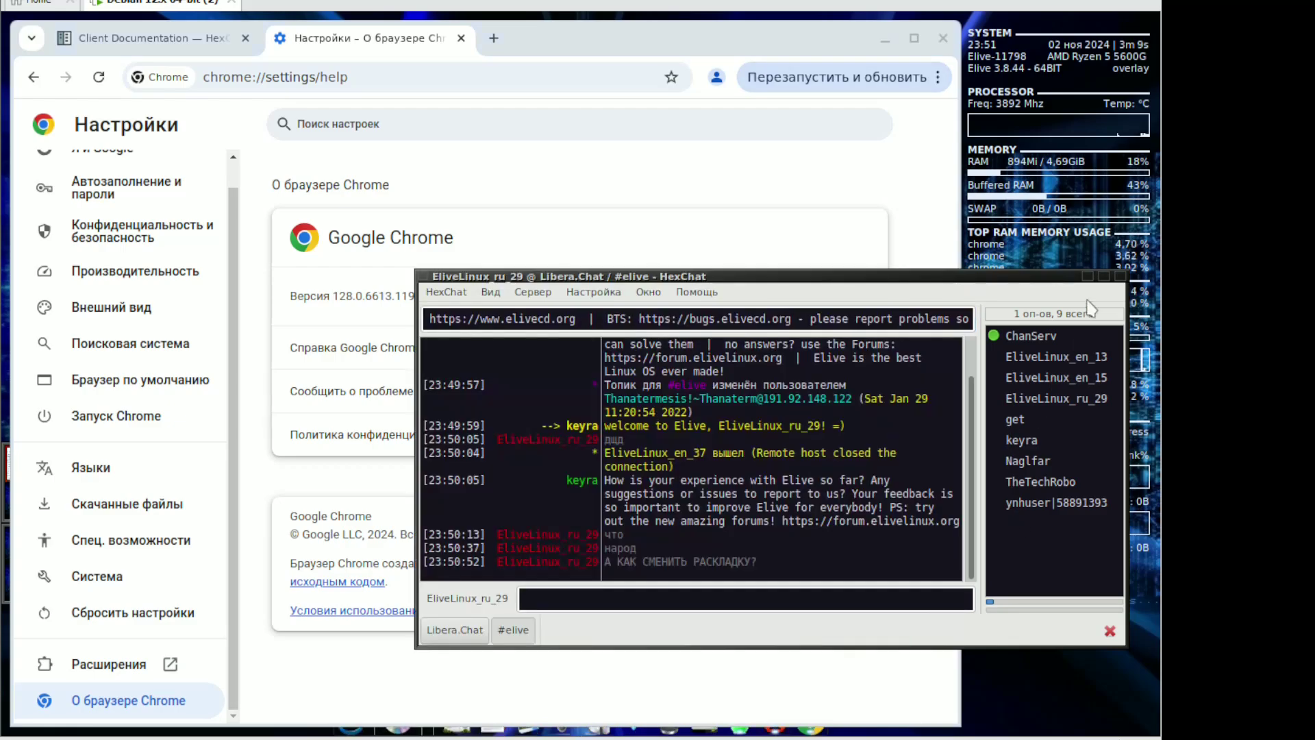
pyautogui.click(1120, 277)
# Open Chrome's main settings and return to the About Chrome page to check the browser version
pyautogui.click(897, 78)
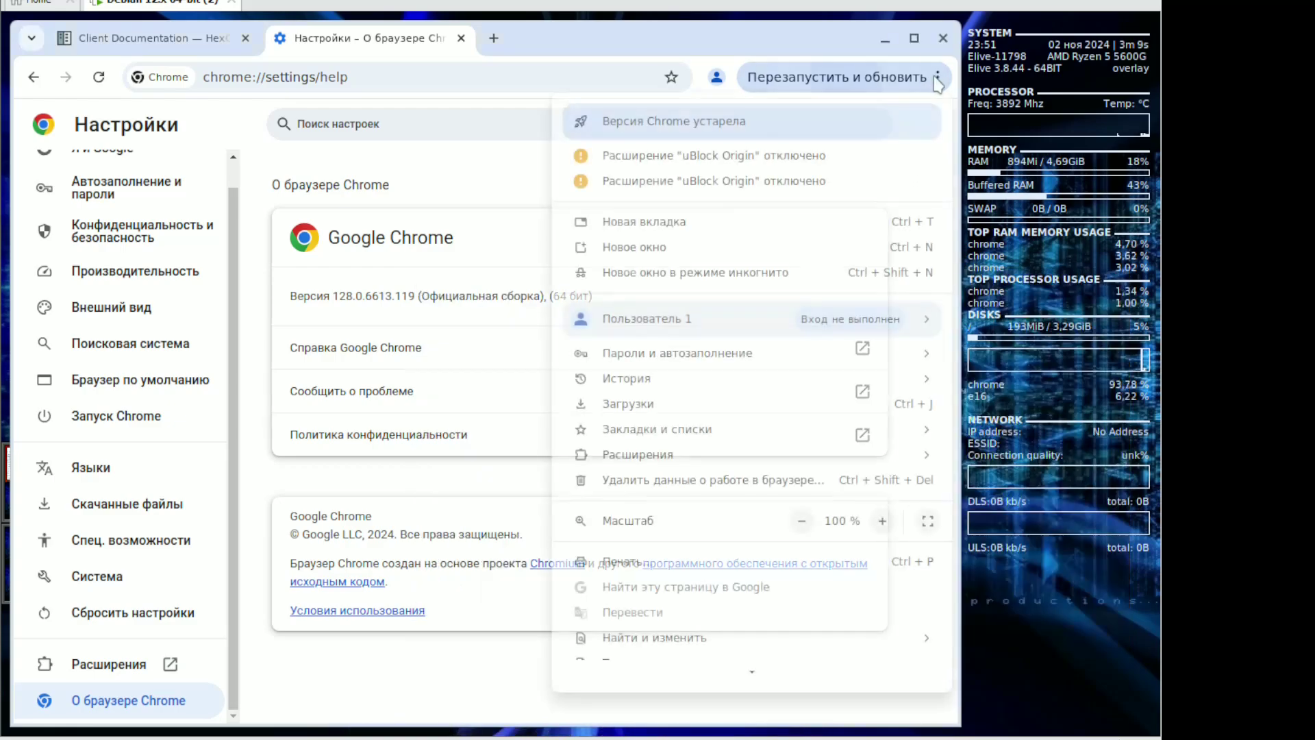
pyautogui.click(891, 77)
pyautogui.click(891, 77)
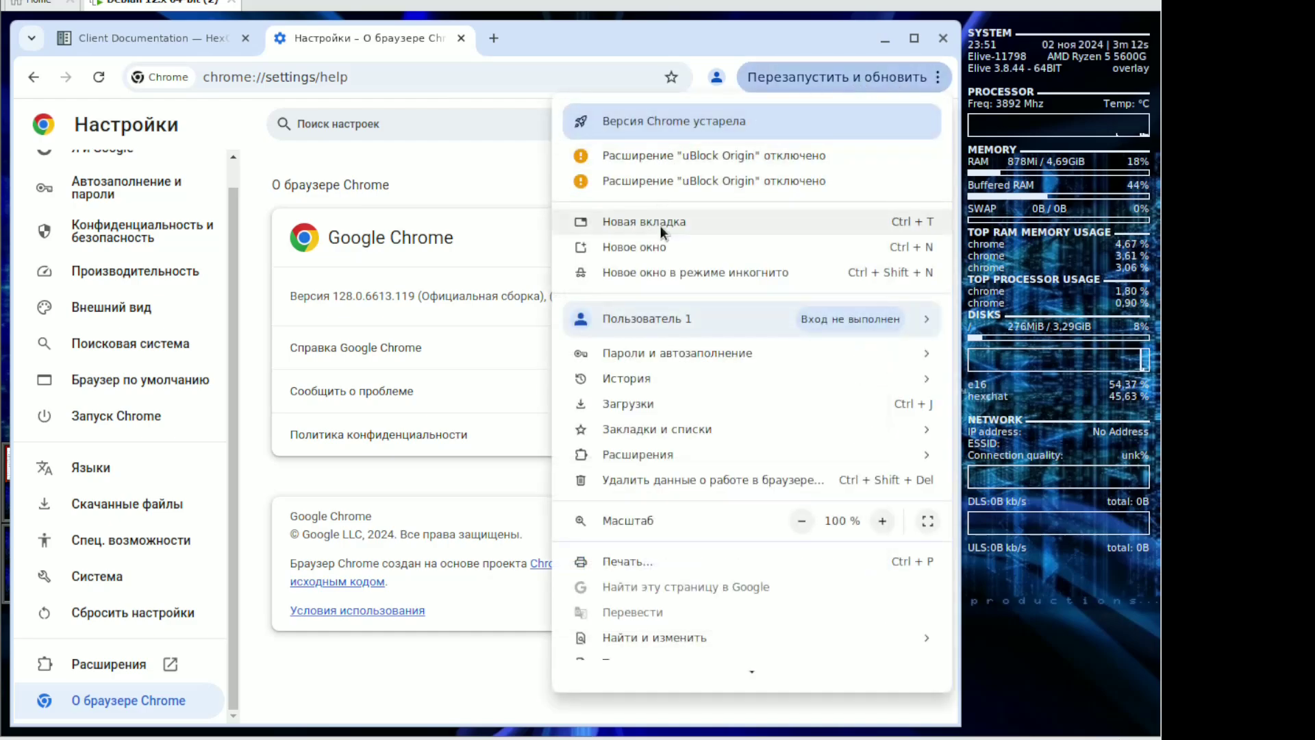
pyautogui.click(800, 80)
pyautogui.click(800, 80)
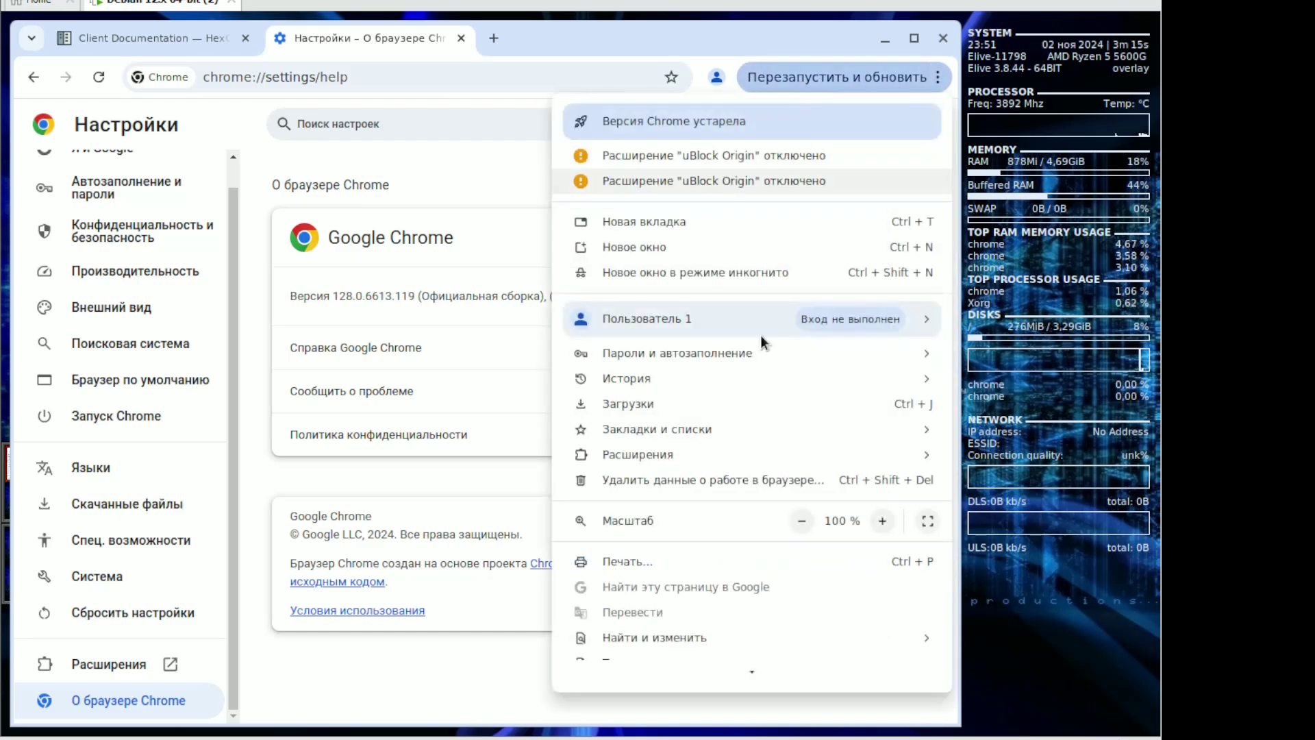
pyautogui.scroll(-3, 754, 376)
pyautogui.click(696, 648)
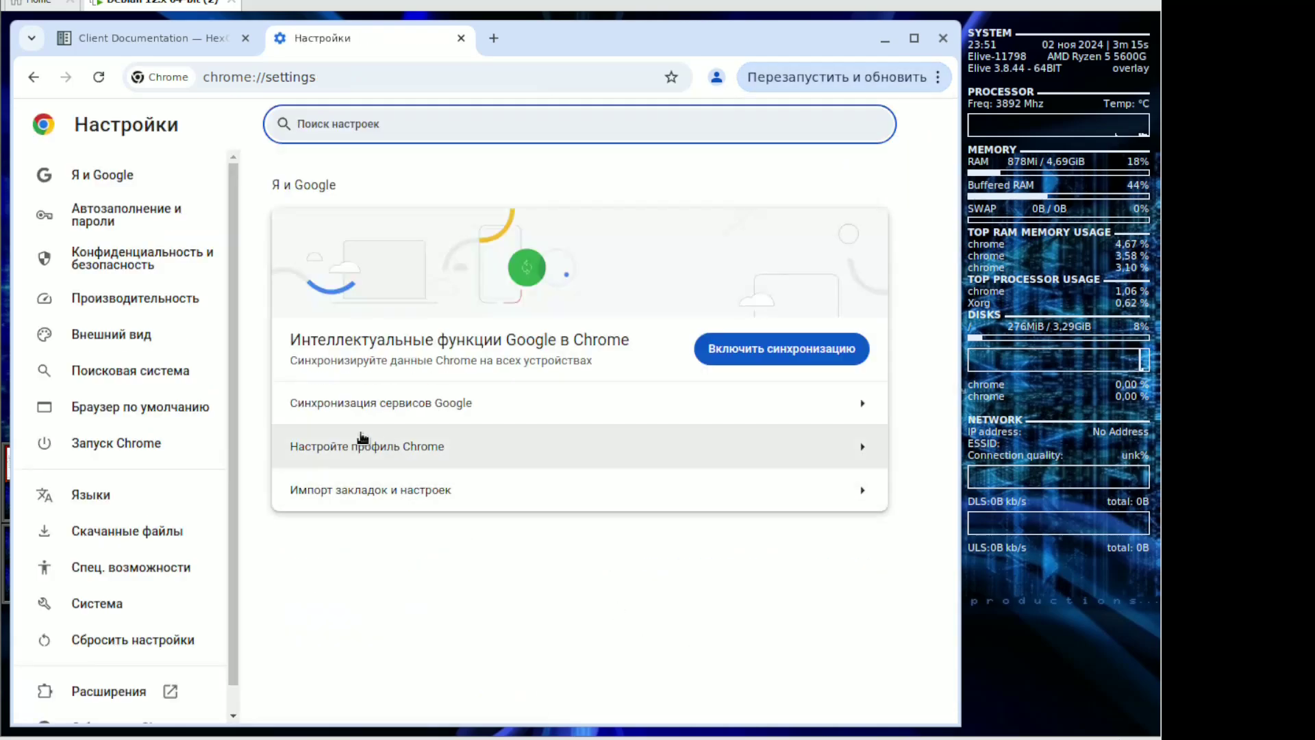
pyautogui.scroll(-1, 150, 616)
pyautogui.click(115, 694)
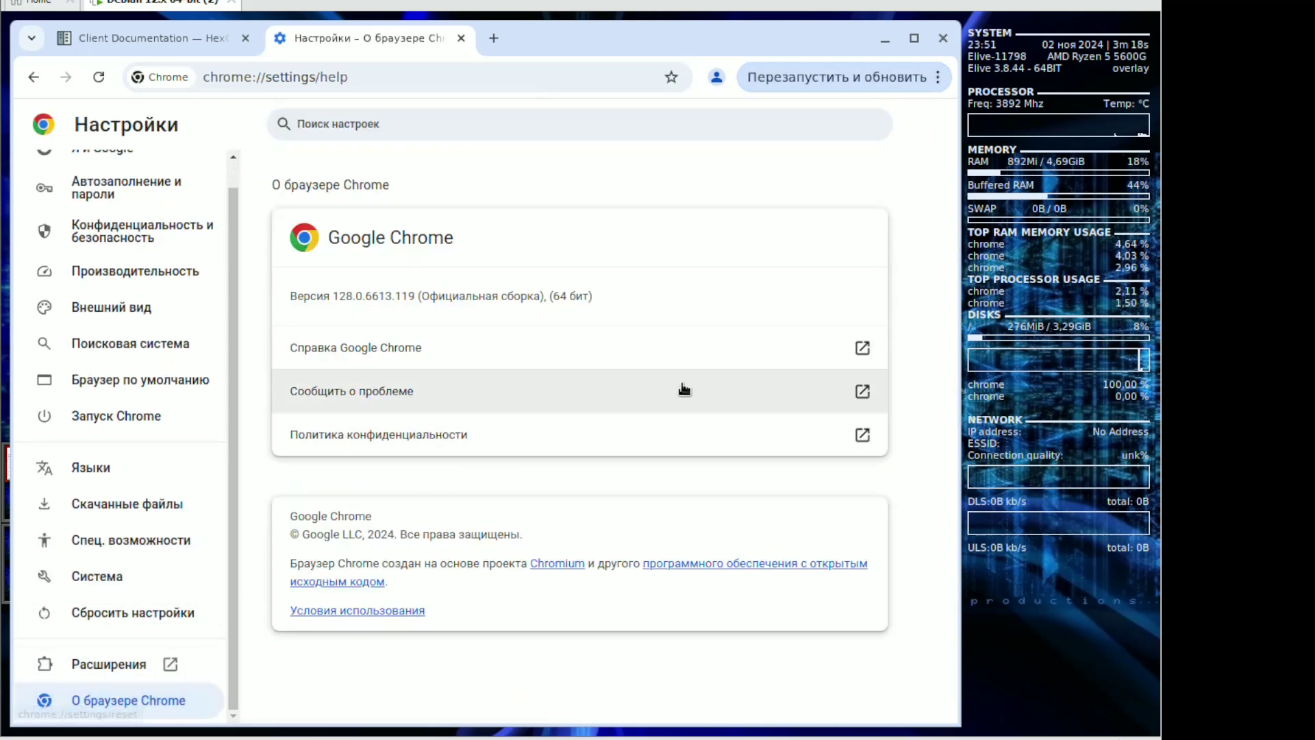
# Choose to reinstall Chrome from the outdated-version notice, opening google.com/chrome, and close the settings tab
pyautogui.click(888, 71)
pyautogui.click(718, 119)
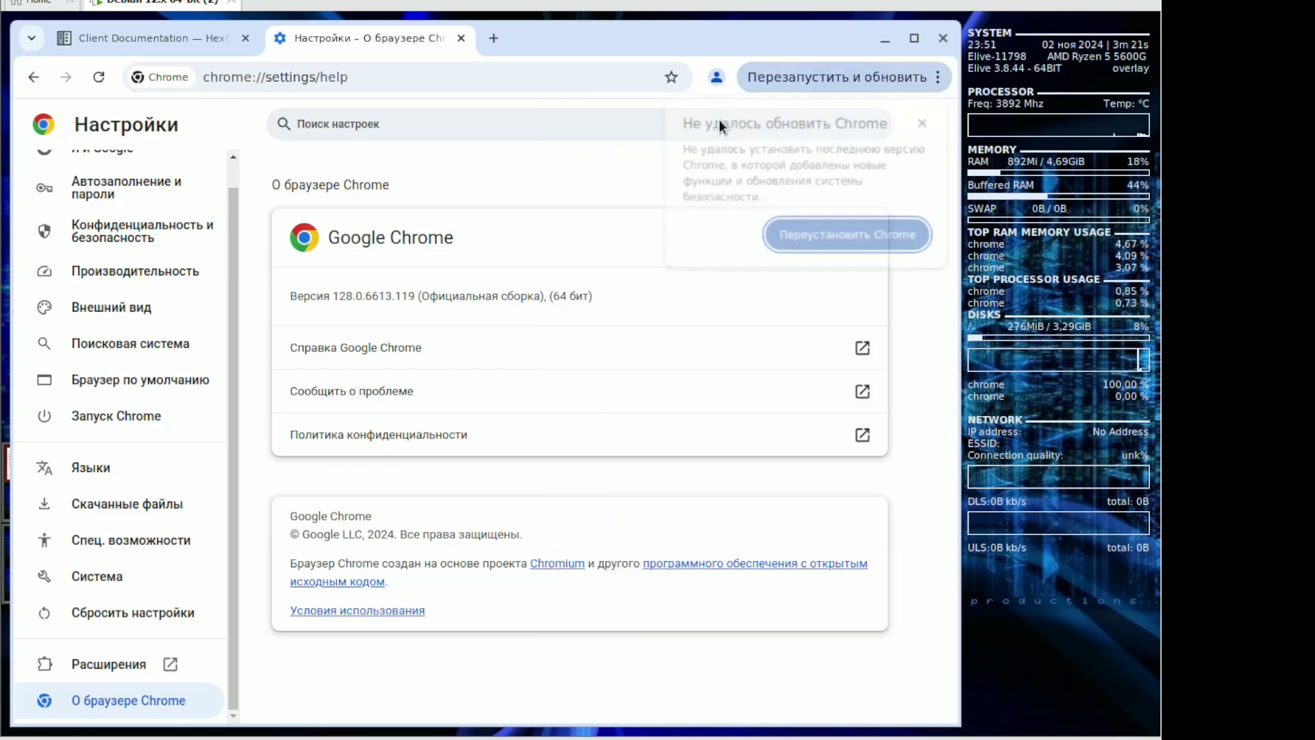
pyautogui.click(815, 240)
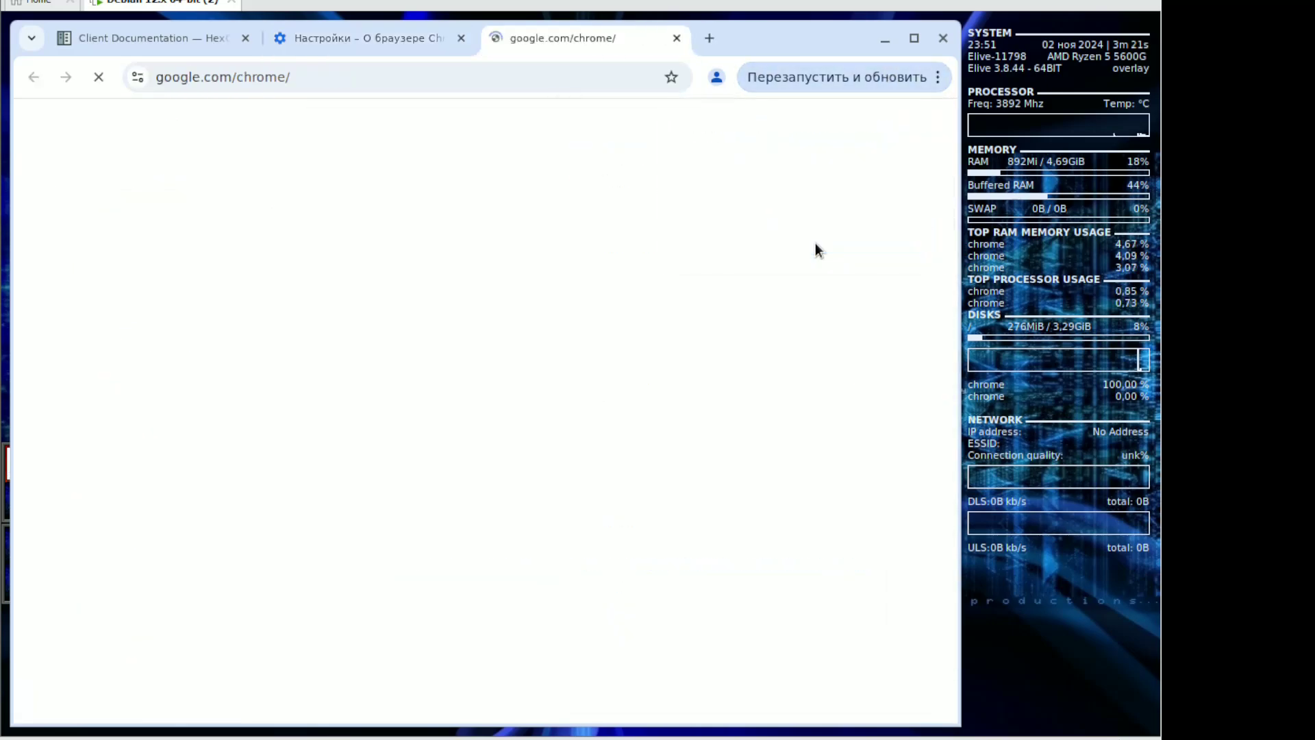
pyautogui.click(459, 35)
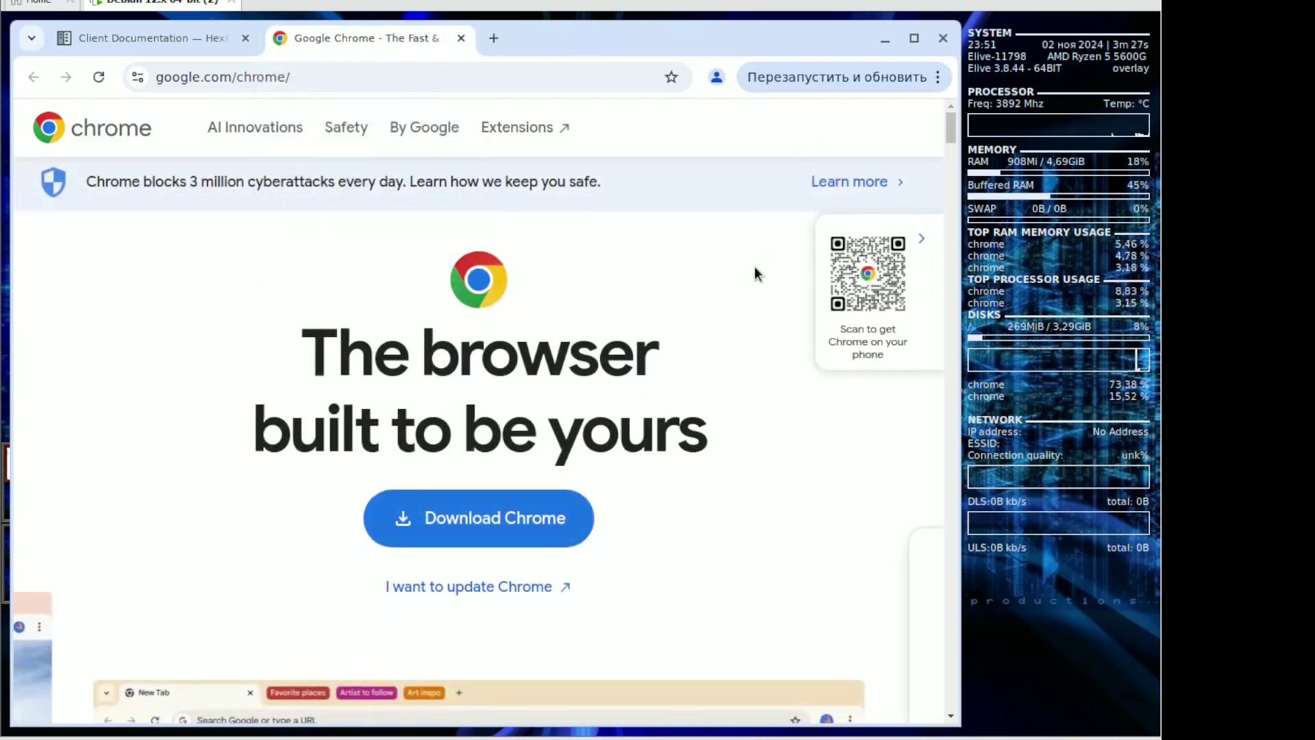
# Look over the Chrome download page, reopen it through the outdated-version notice's reinstall option, and close the earlier copy
pyautogui.scroll(-8, 755, 277)
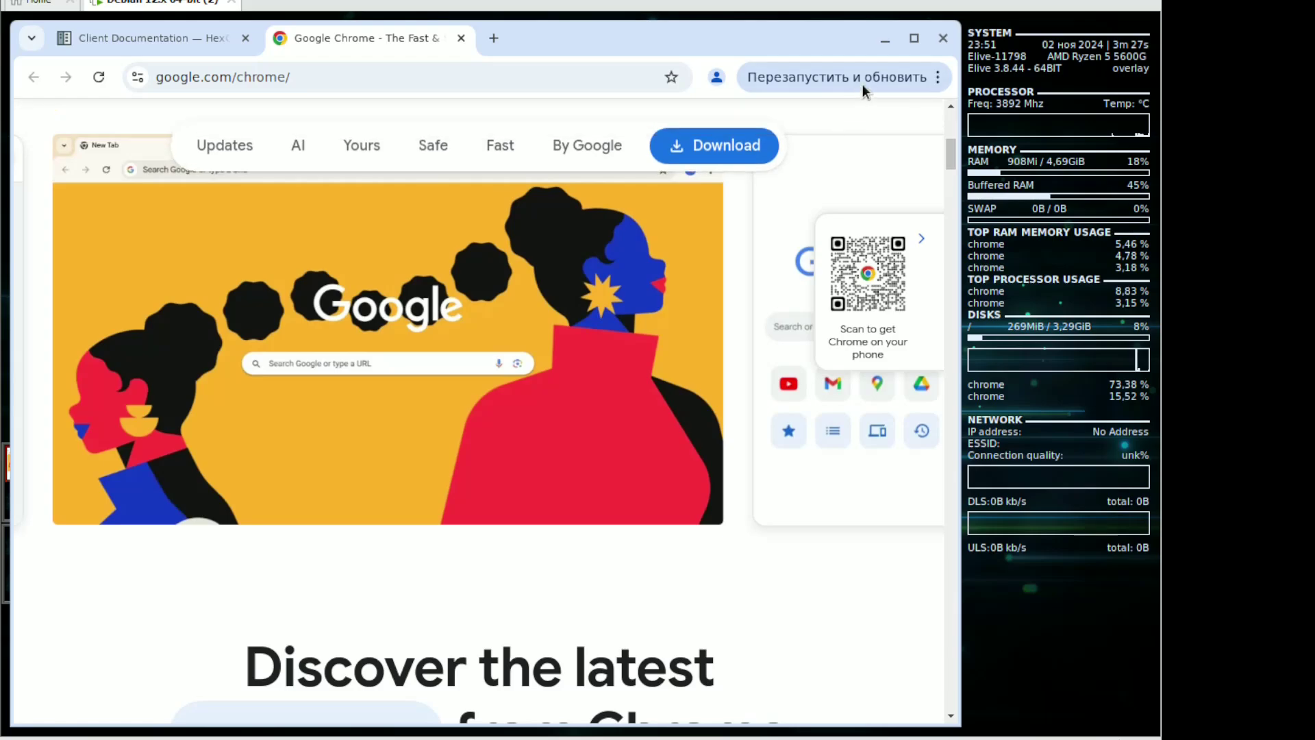
pyautogui.click(874, 78)
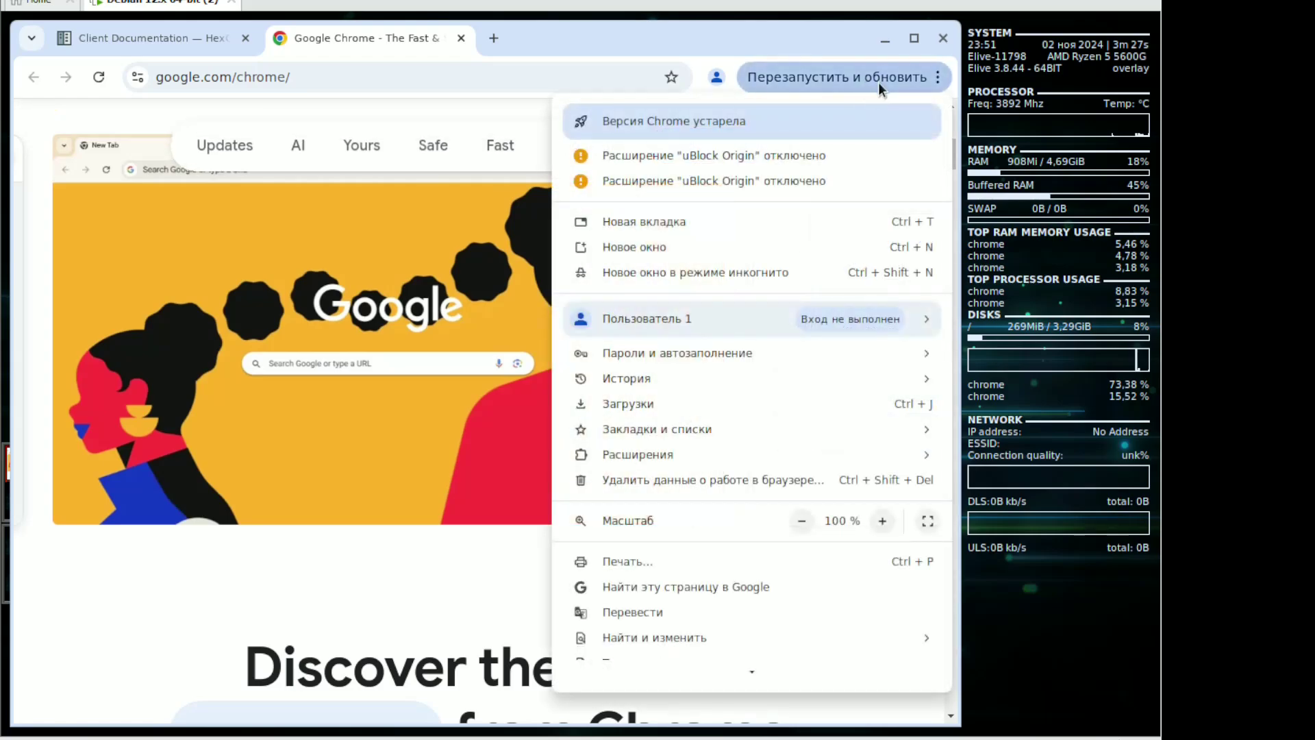
pyautogui.click(678, 122)
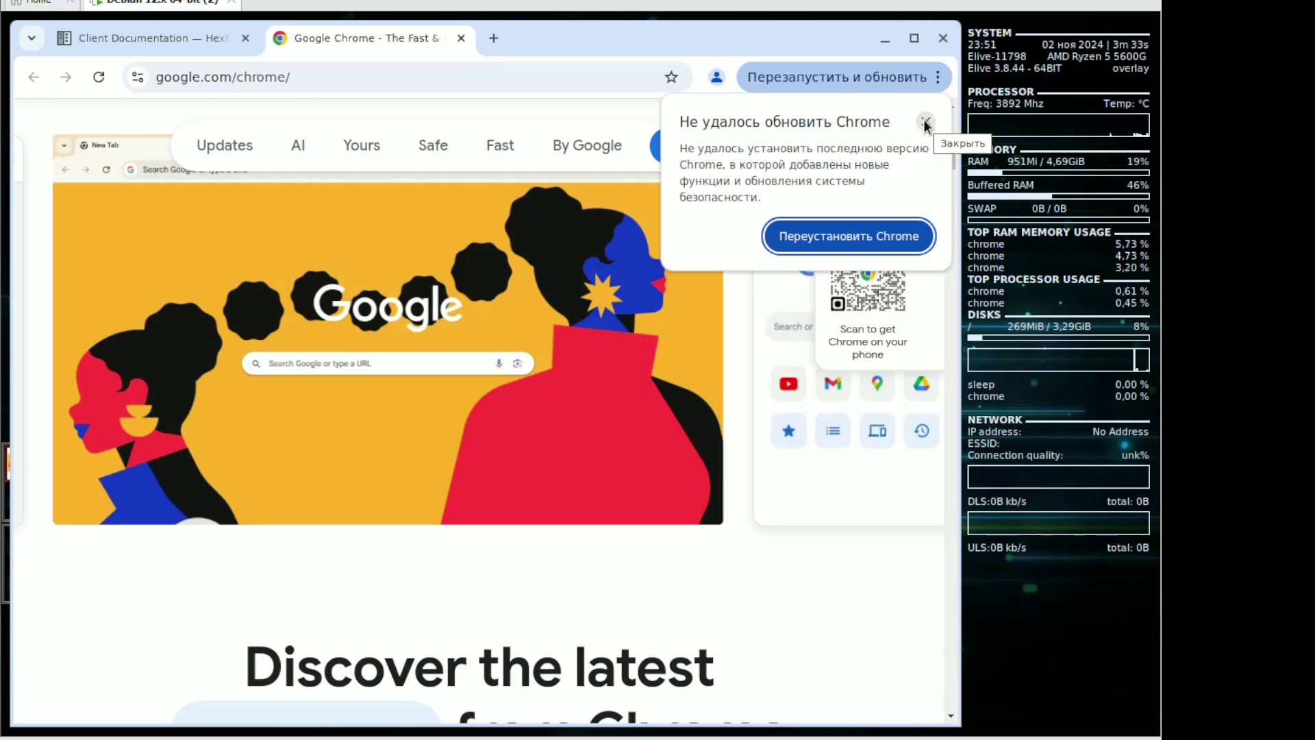
pyautogui.click(811, 242)
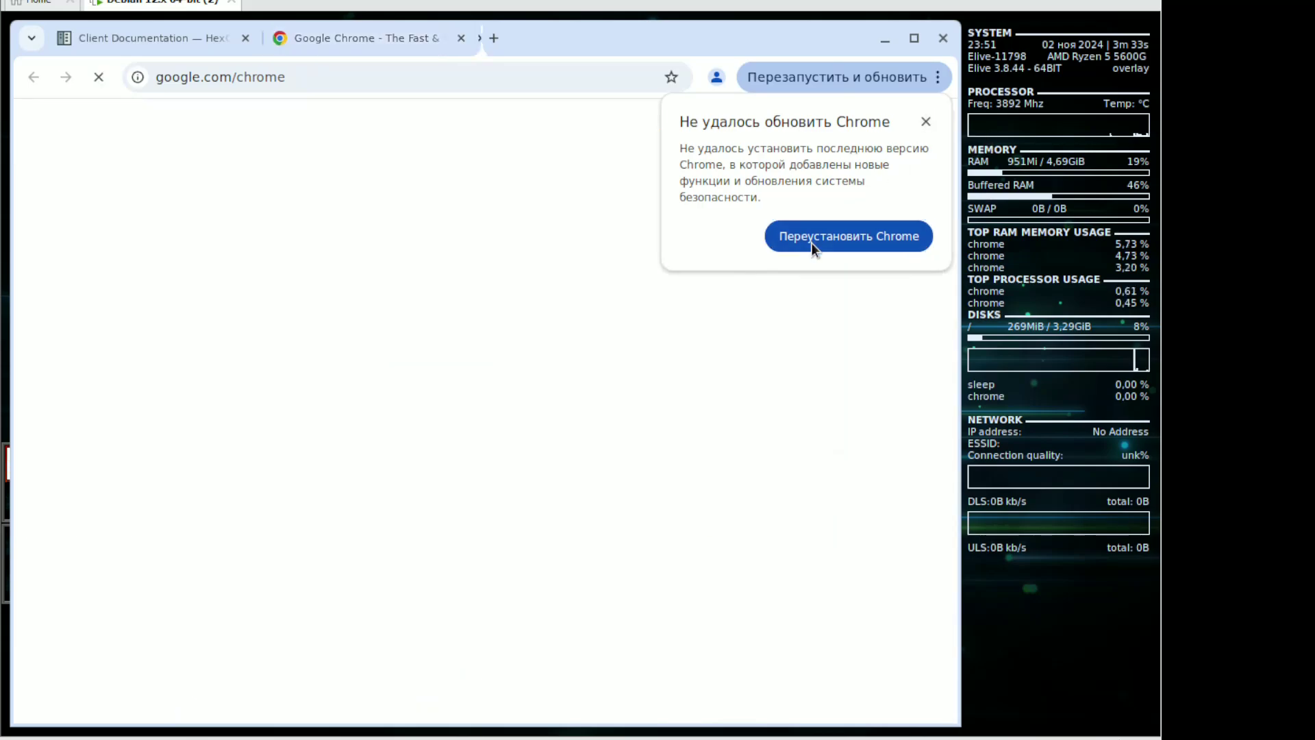
pyautogui.click(461, 39)
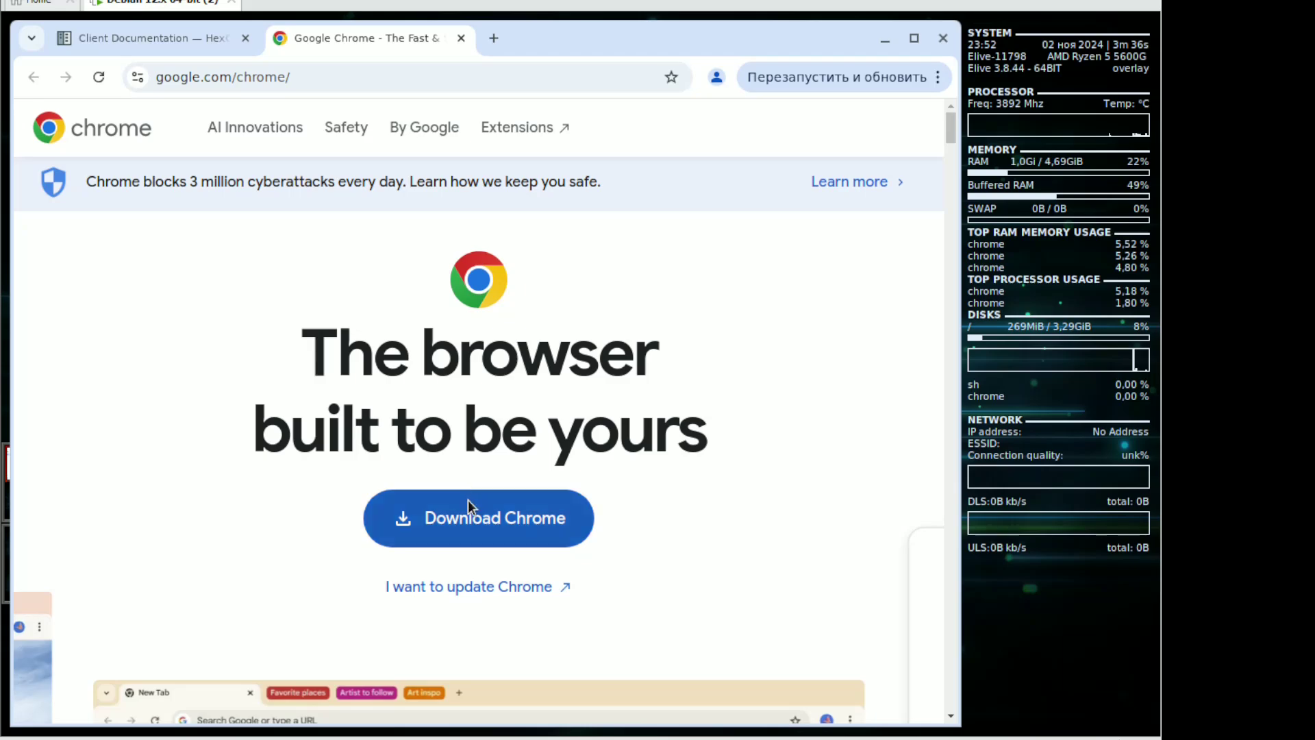
# Open the "I want to update Chrome" help article, close the download page tab, and read the update instructions
pyautogui.click(508, 585)
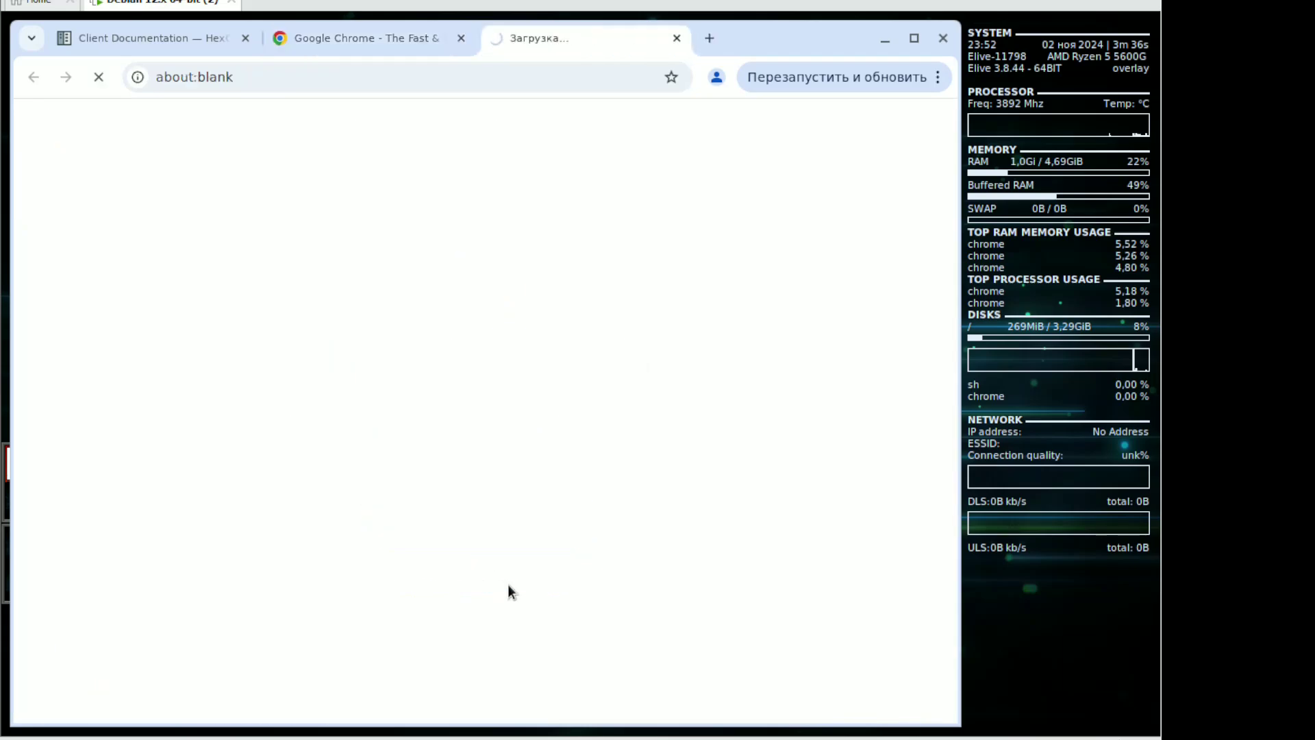
pyautogui.click(462, 38)
pyautogui.scroll(-3, 375, 448)
pyautogui.scroll(-2, 375, 450)
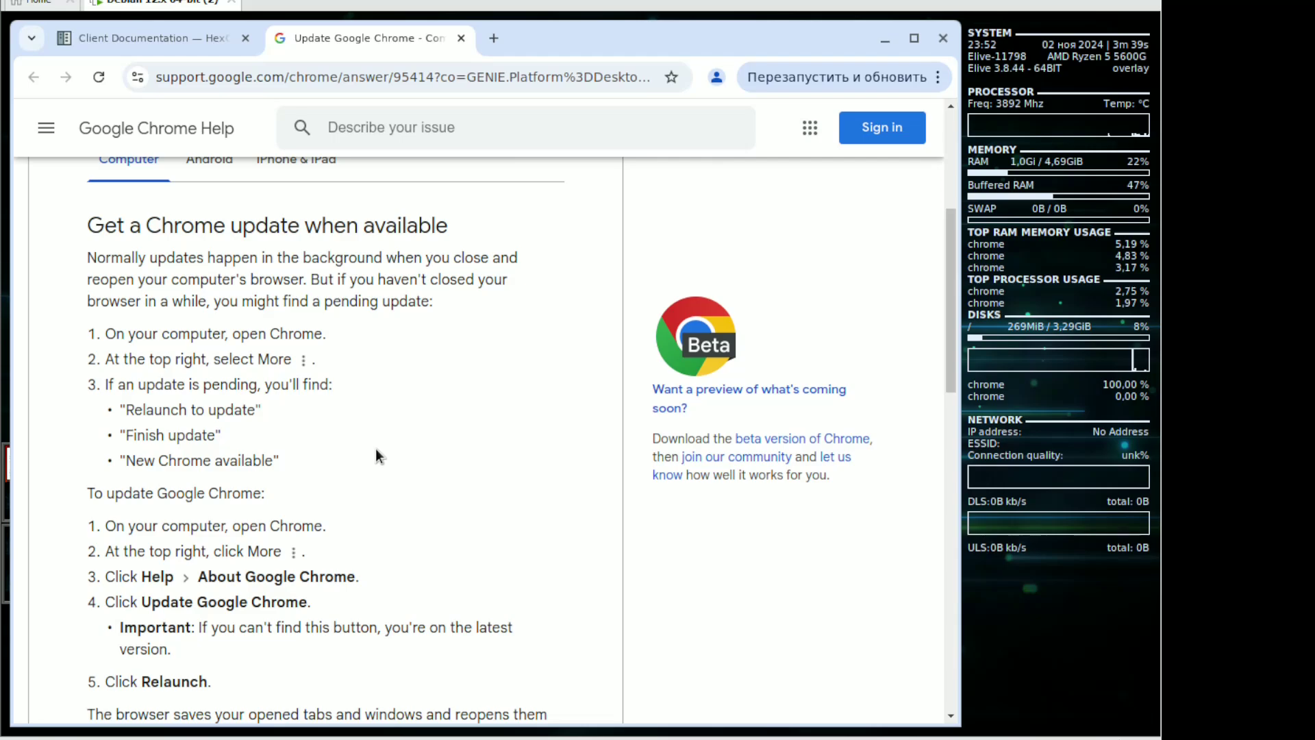
# Follow the help article's instructions to open the About Google Chrome page and look for an update option
pyautogui.click(938, 76)
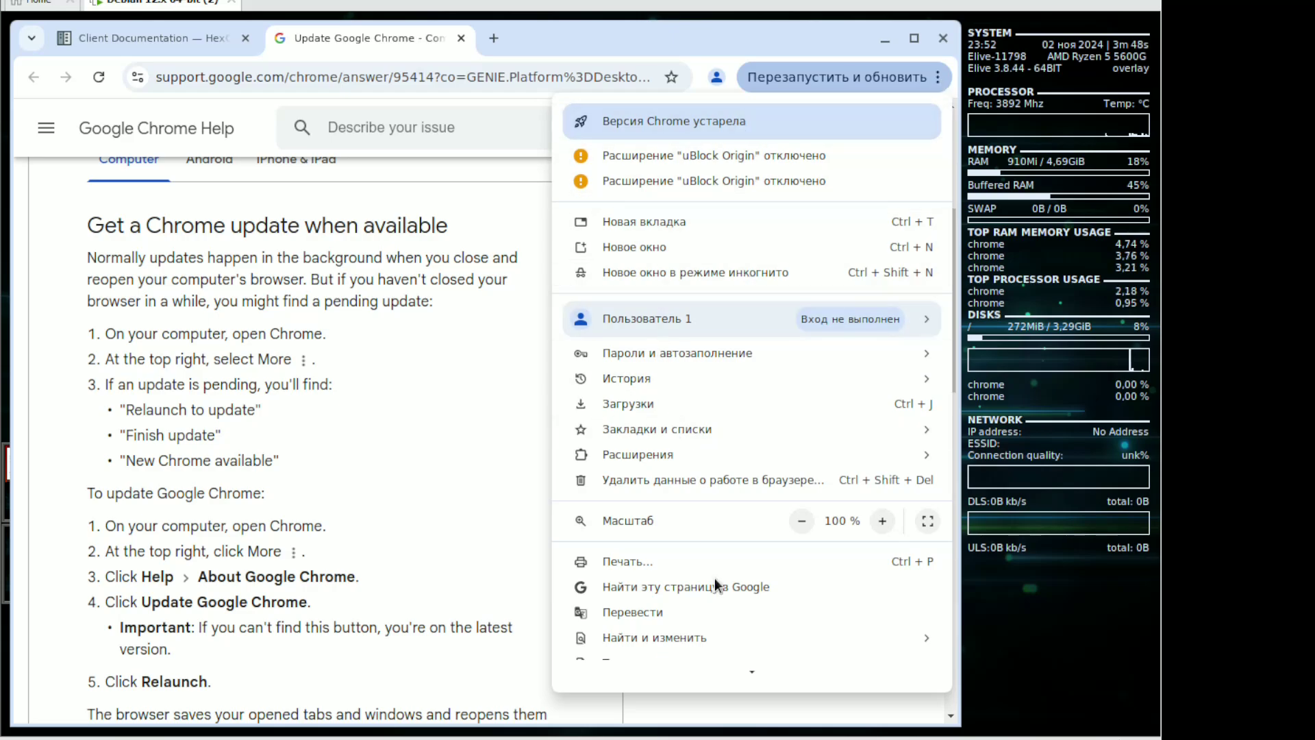
pyautogui.scroll(-3, 718, 651)
pyautogui.moveTo(716, 615)
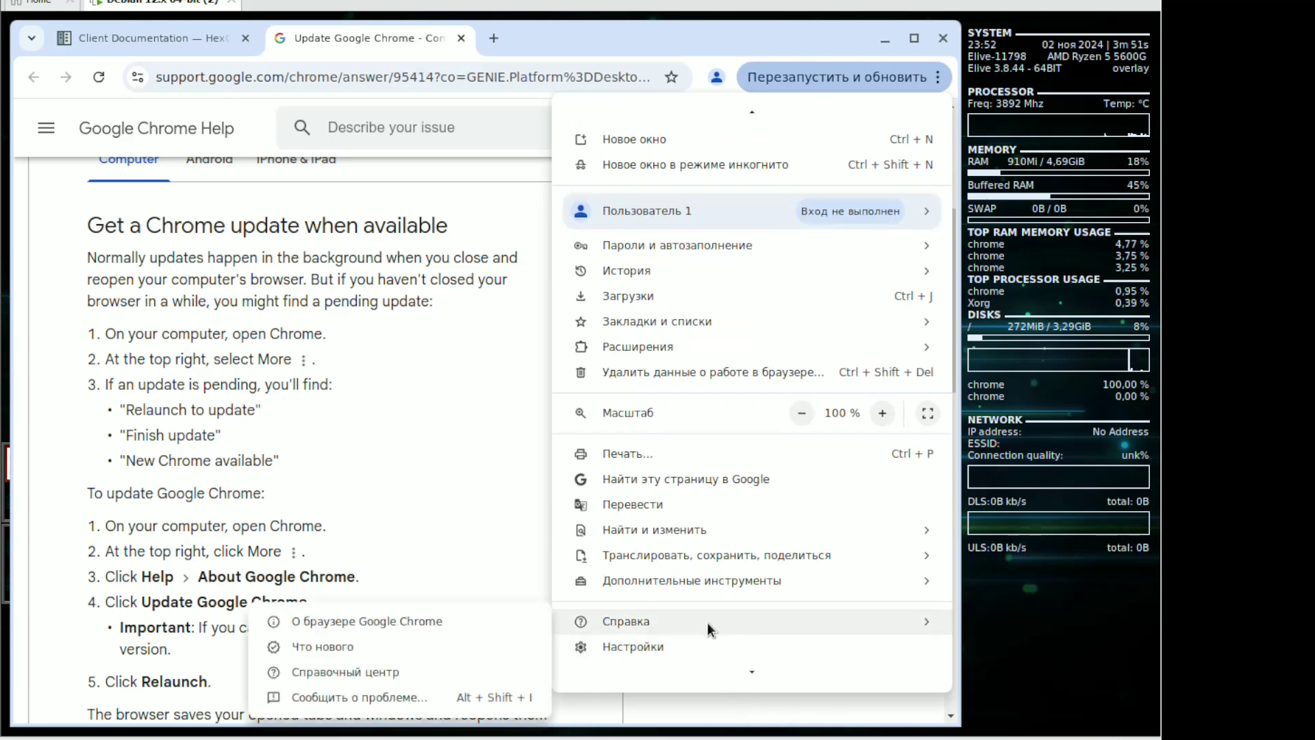
pyautogui.click(477, 623)
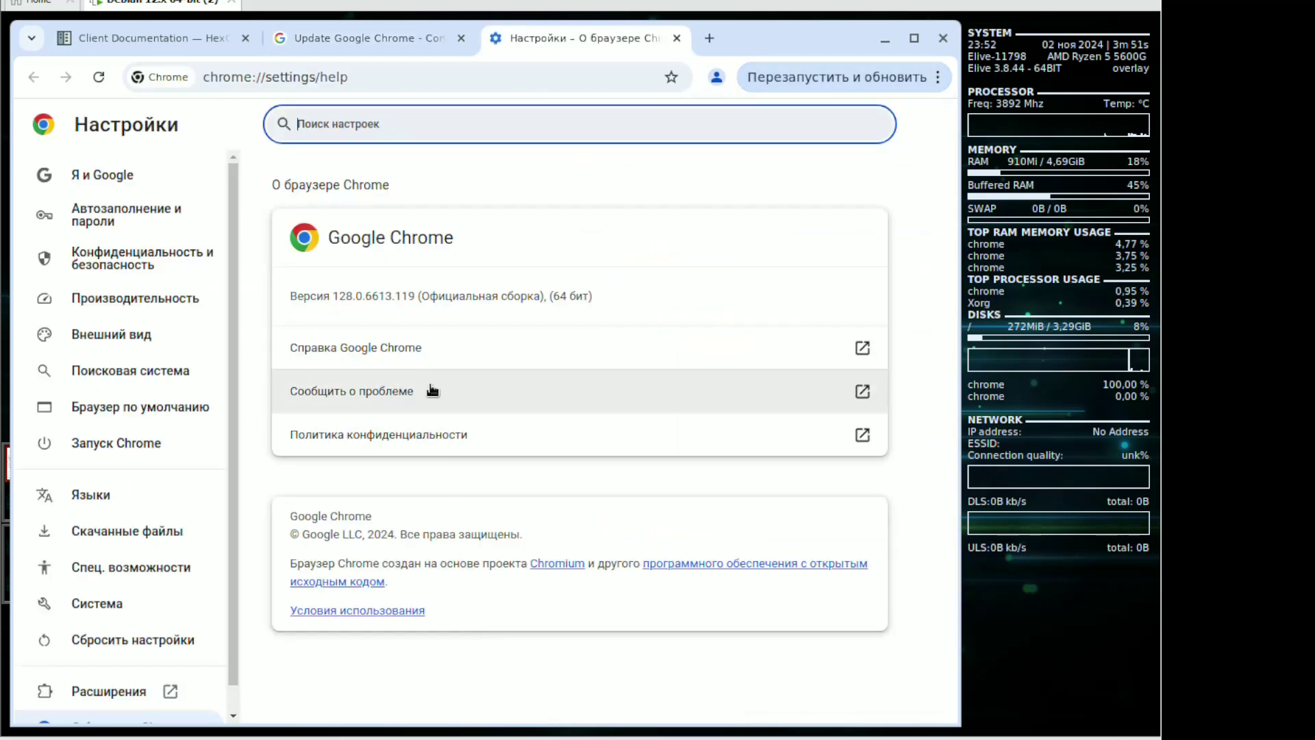
pyautogui.click(431, 35)
pyautogui.click(523, 35)
pyautogui.scroll(-1, 170, 459)
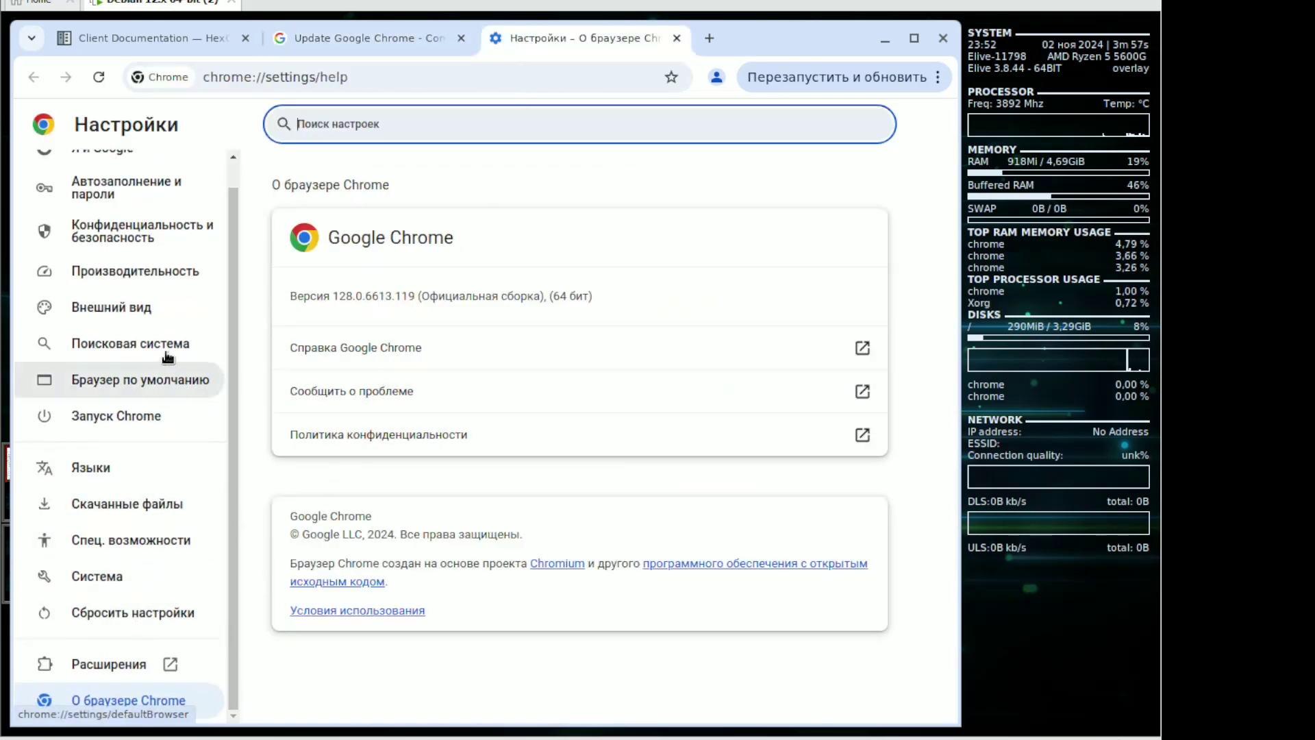
# Open the privacy and security settings and close the HexChat documentation and Update Google Chrome tabs
pyautogui.click(130, 231)
pyautogui.click(227, 48)
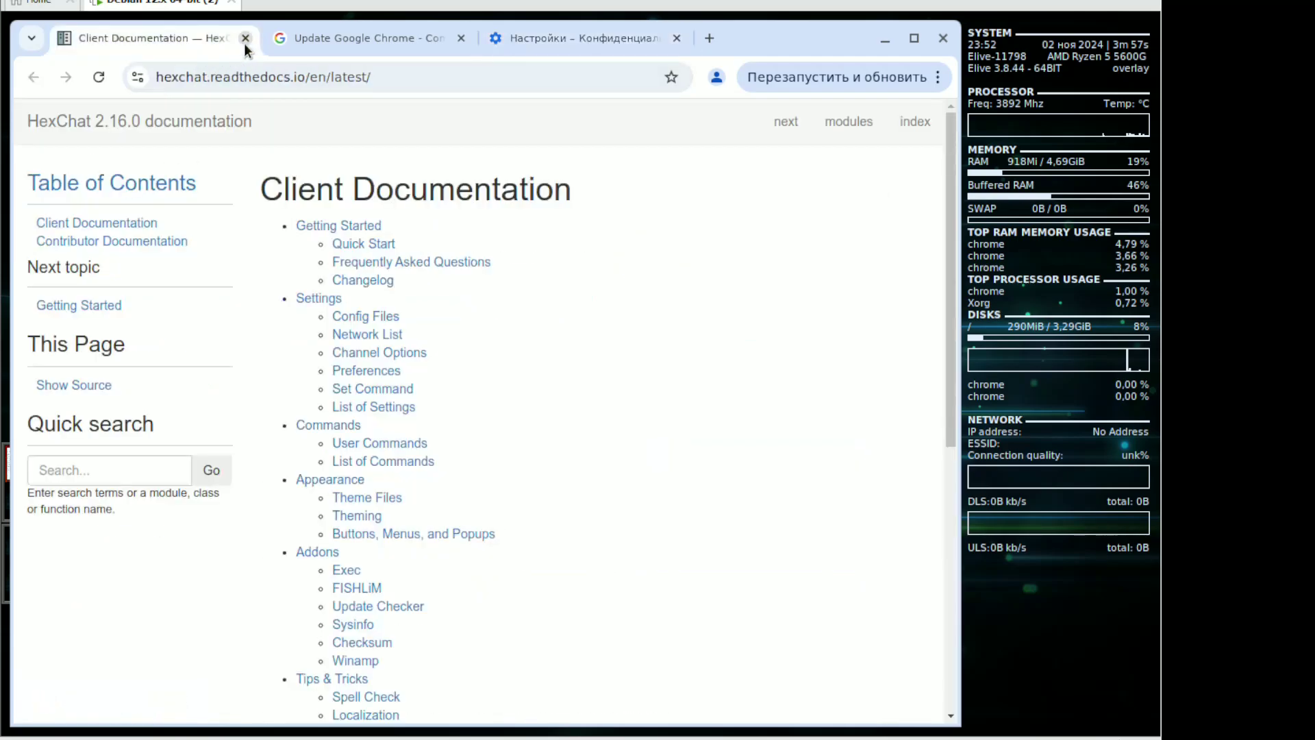
pyautogui.click(246, 40)
pyautogui.click(249, 43)
# Enter "нщг" as the address and use the YouTube suggestion to reach youtube.com
pyautogui.click(245, 82)
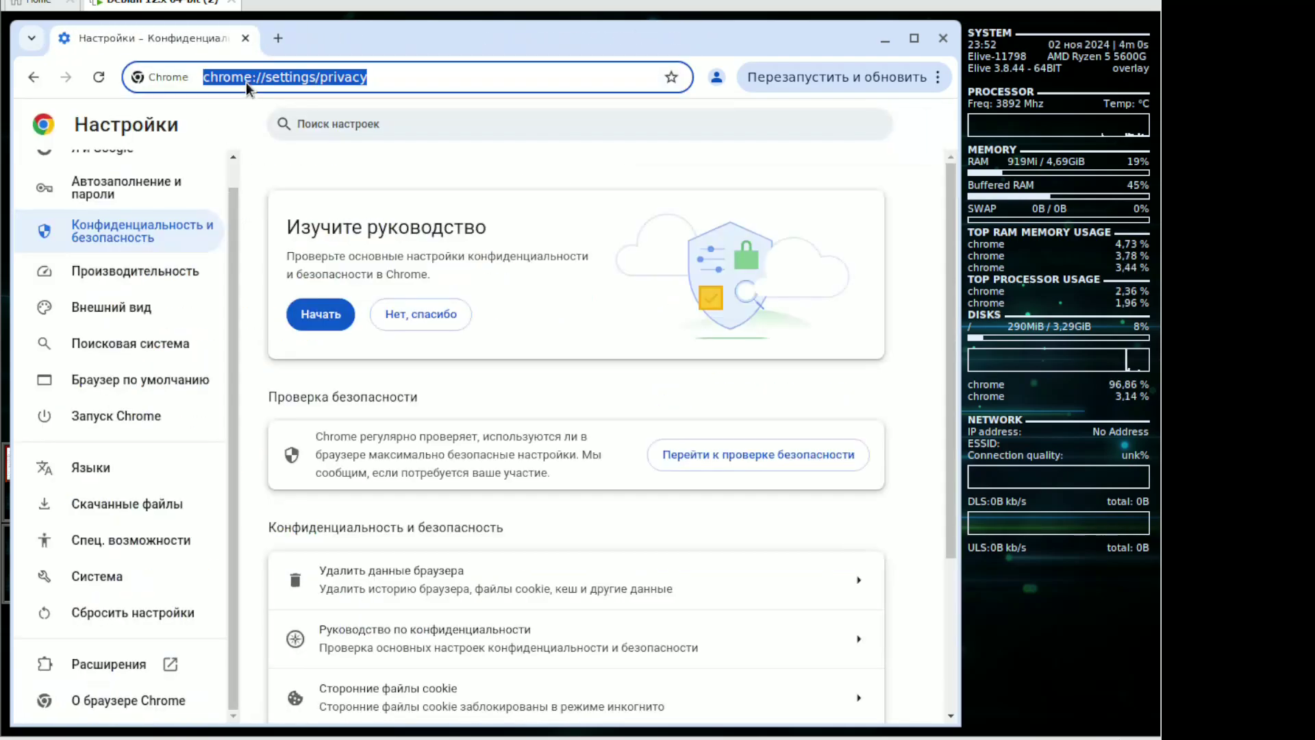
pyautogui.write('нщгщ')
pyautogui.hotkey('ctrl', 'a')
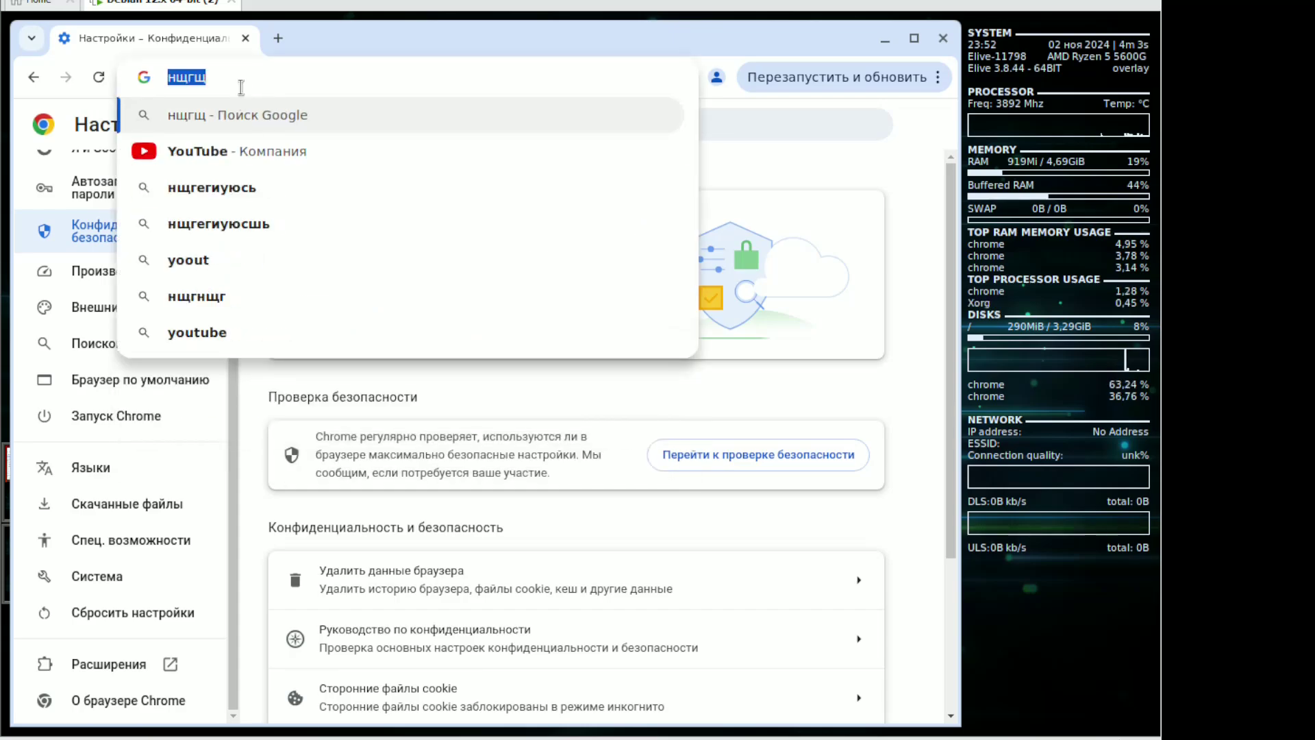
pyautogui.write('нщг')
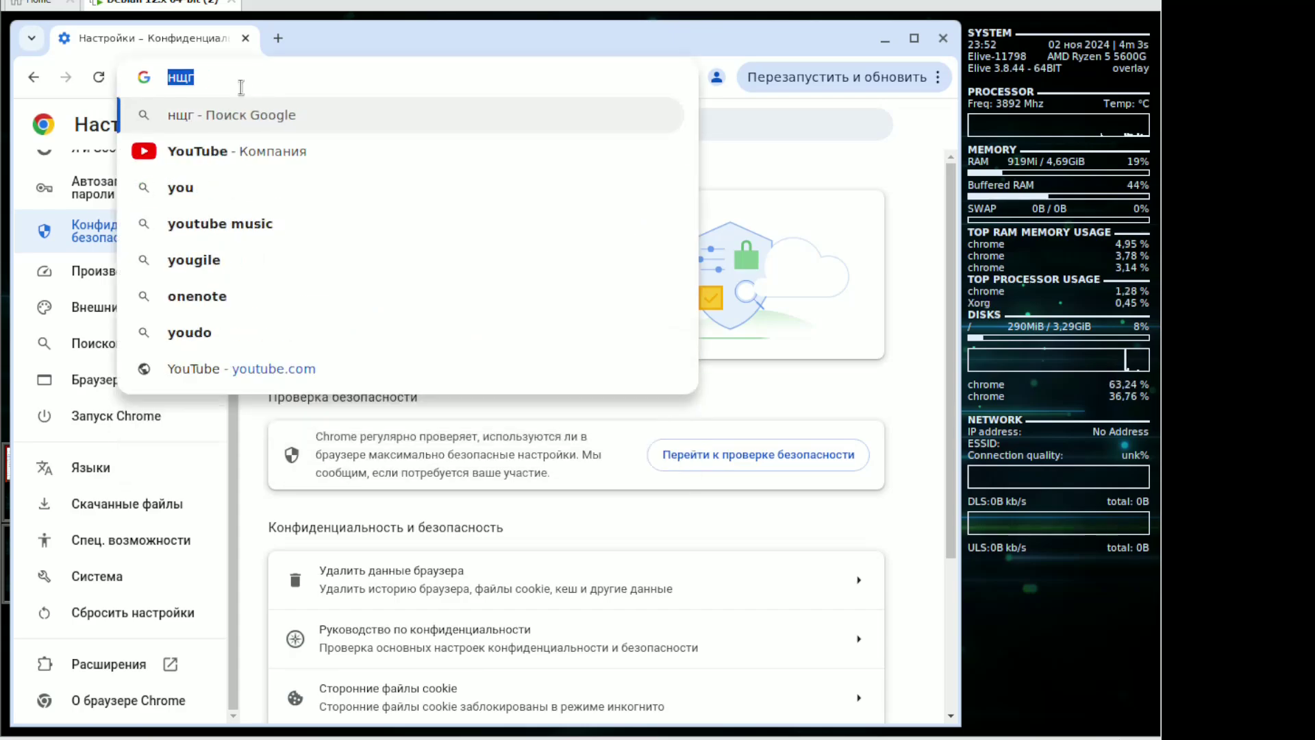
pyautogui.click(221, 149)
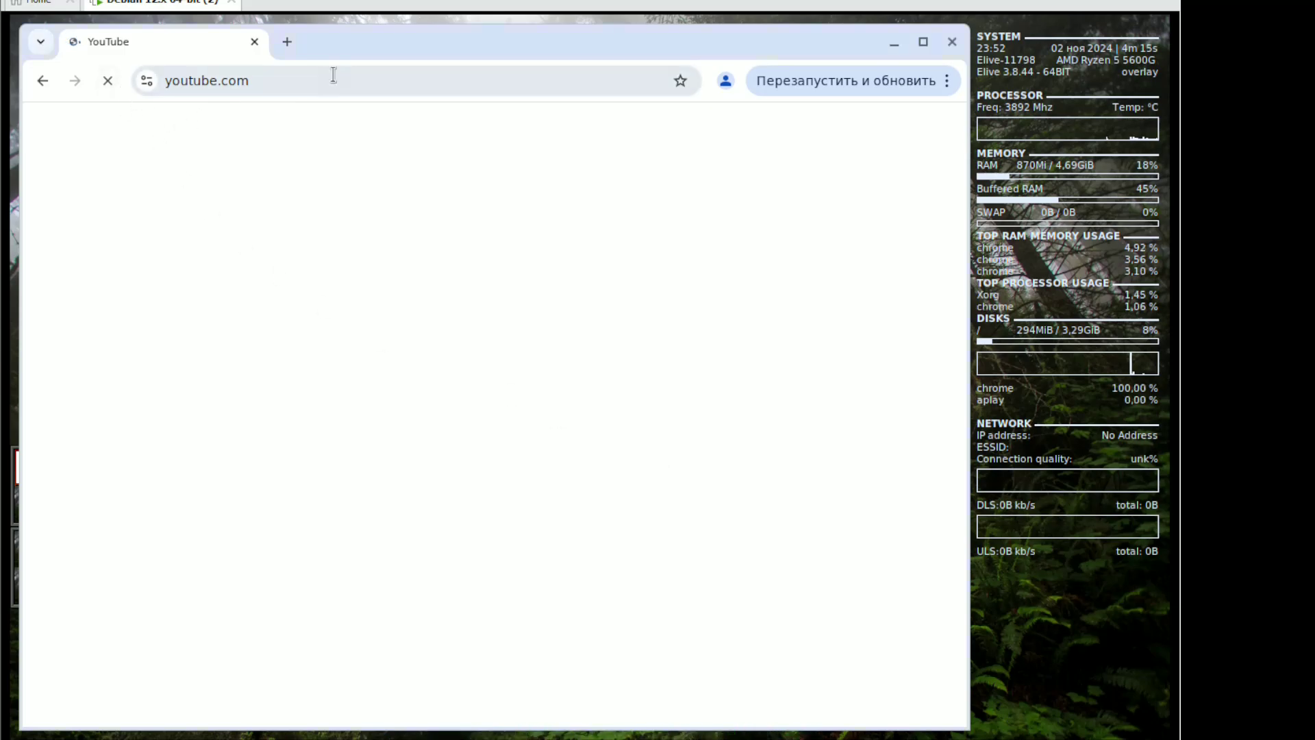
# Reposition the browser window, search YouTube for "ызнщтсдуфк", and browse the results
pyautogui.moveTo(348, 46); pyautogui.dragTo(376, 56)
pyautogui.click(373, 90)
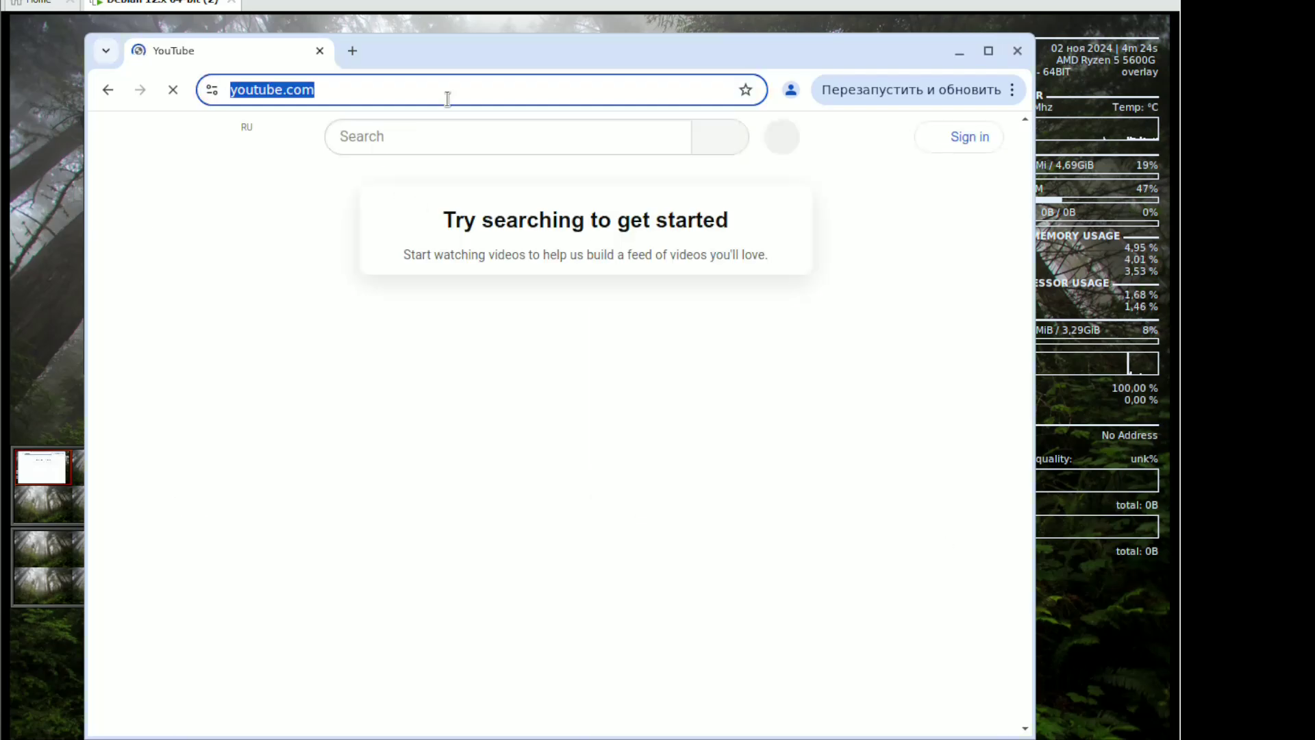
pyautogui.click(436, 132)
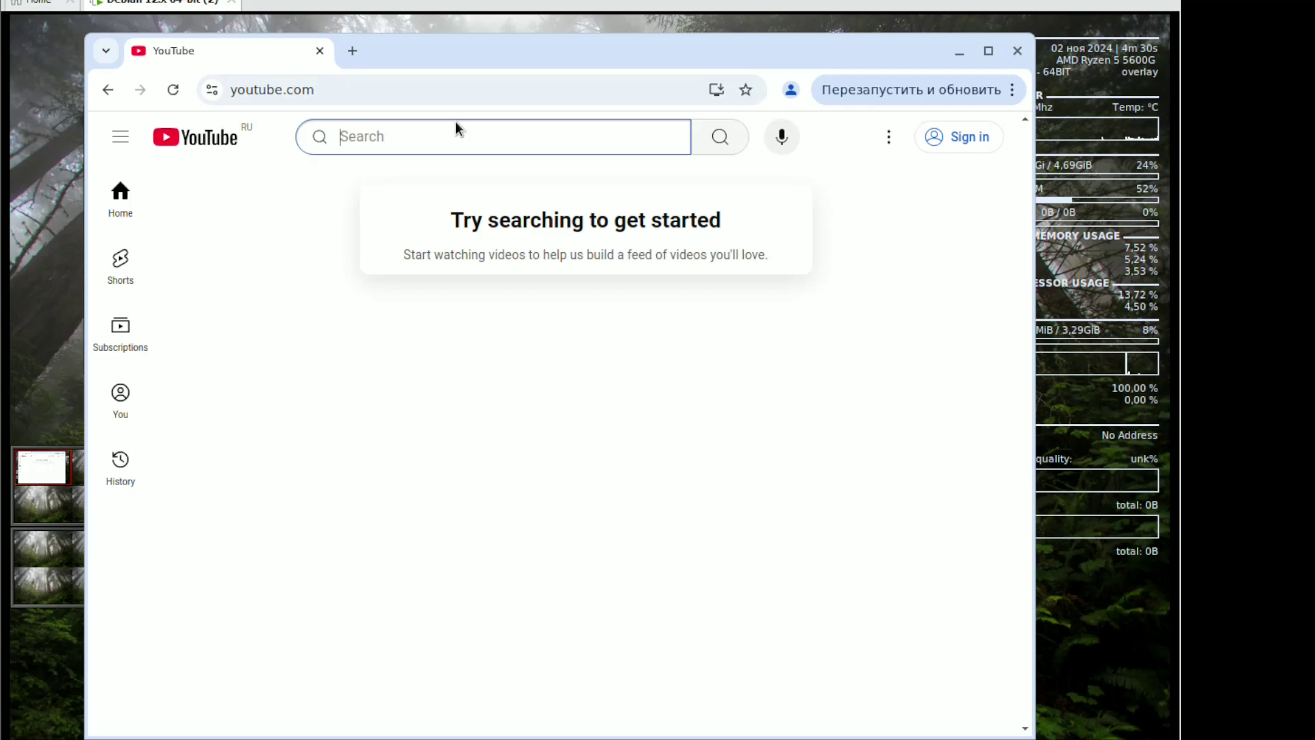
pyautogui.write('ызнщтсдуфк')
pyautogui.press('Return')
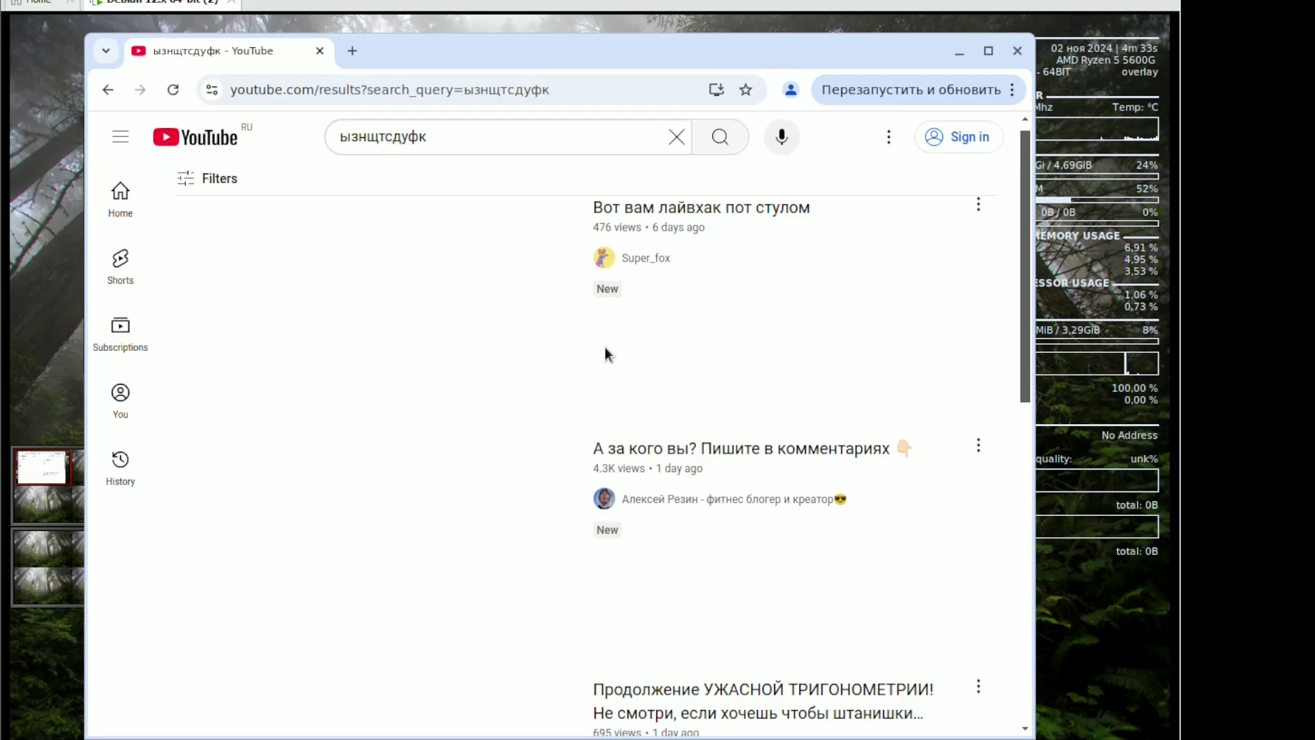
pyautogui.scroll(-5, 606, 349)
pyautogui.scroll(5, 606, 349)
# Replace the YouTube query with "шпион в чистоте" and run the search
pyautogui.click(538, 146)
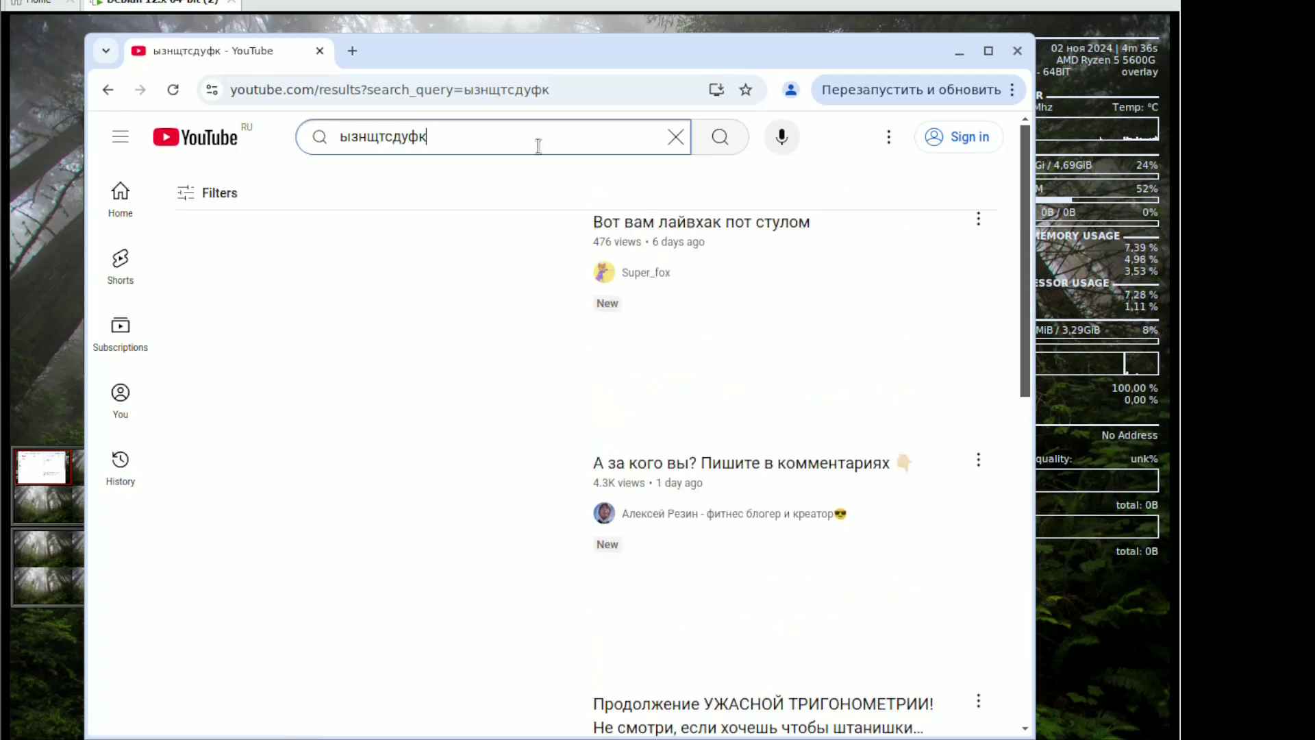
pyautogui.hotkey('ctrl', 'a')
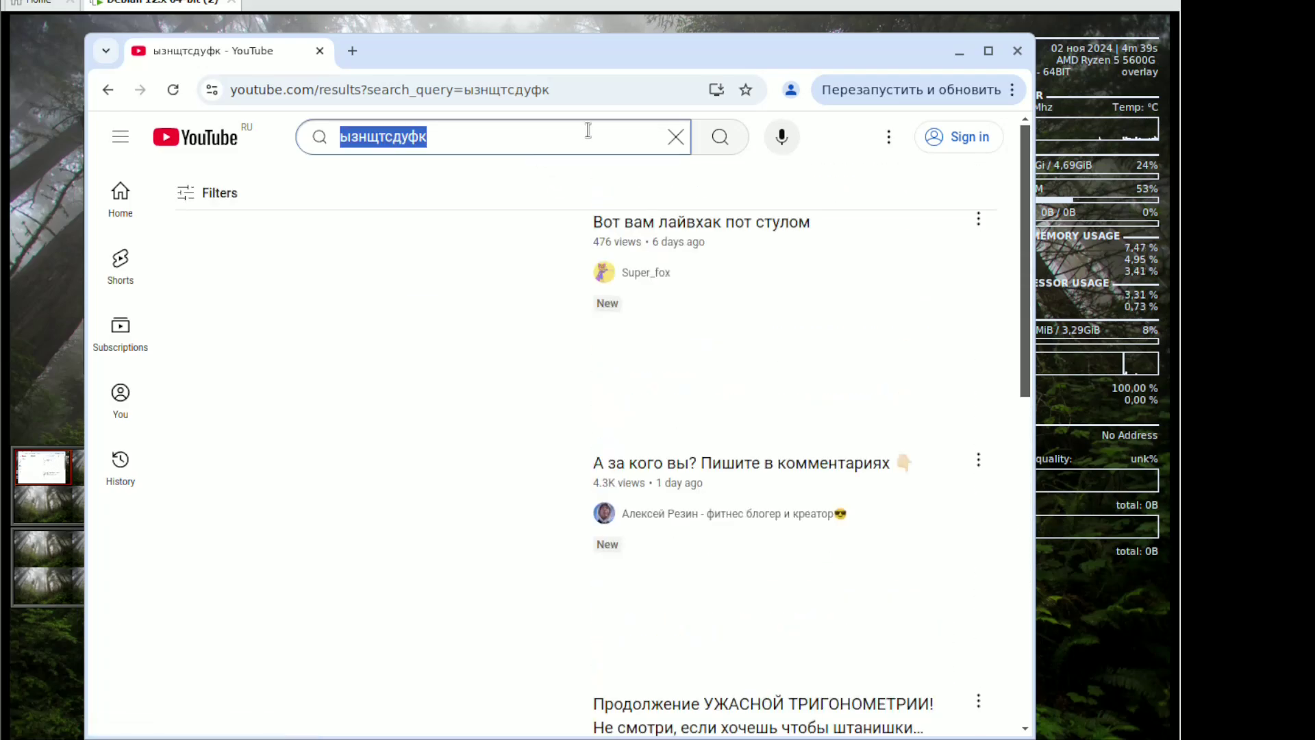
pyautogui.write('шпион ')
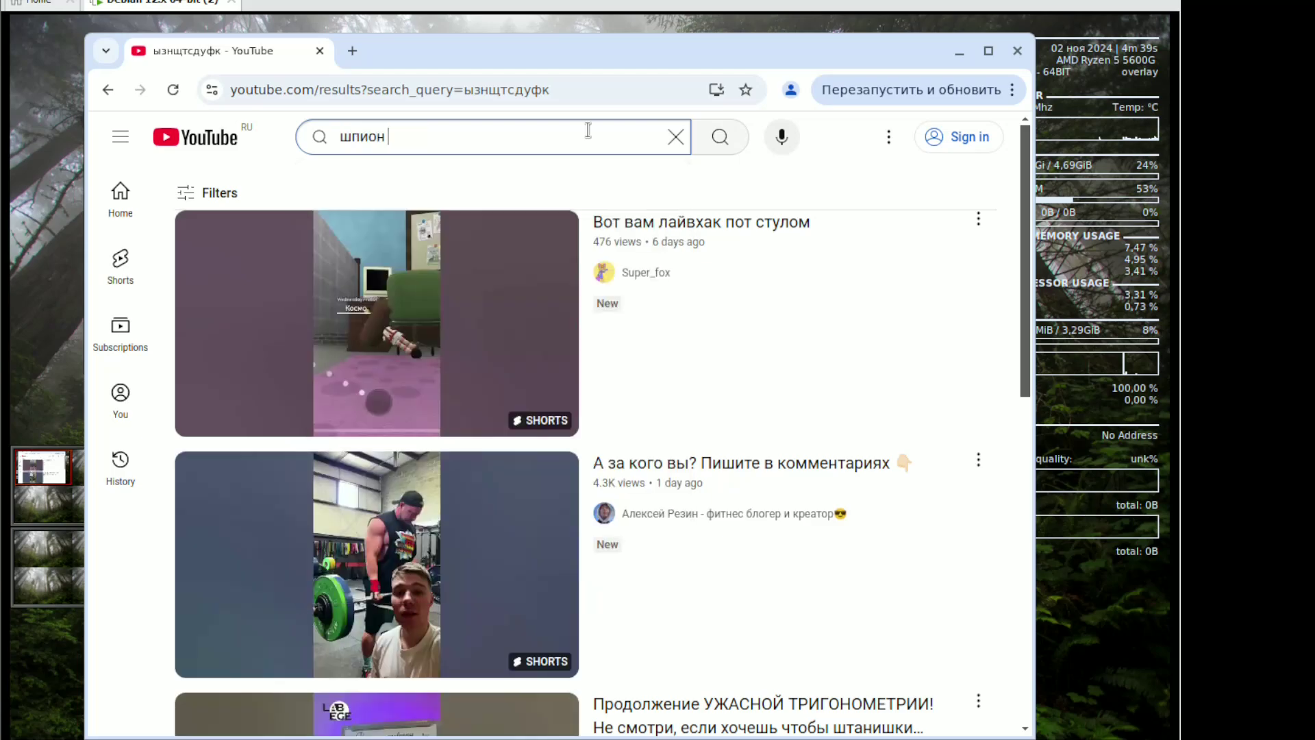
pyautogui.write('в чистот')
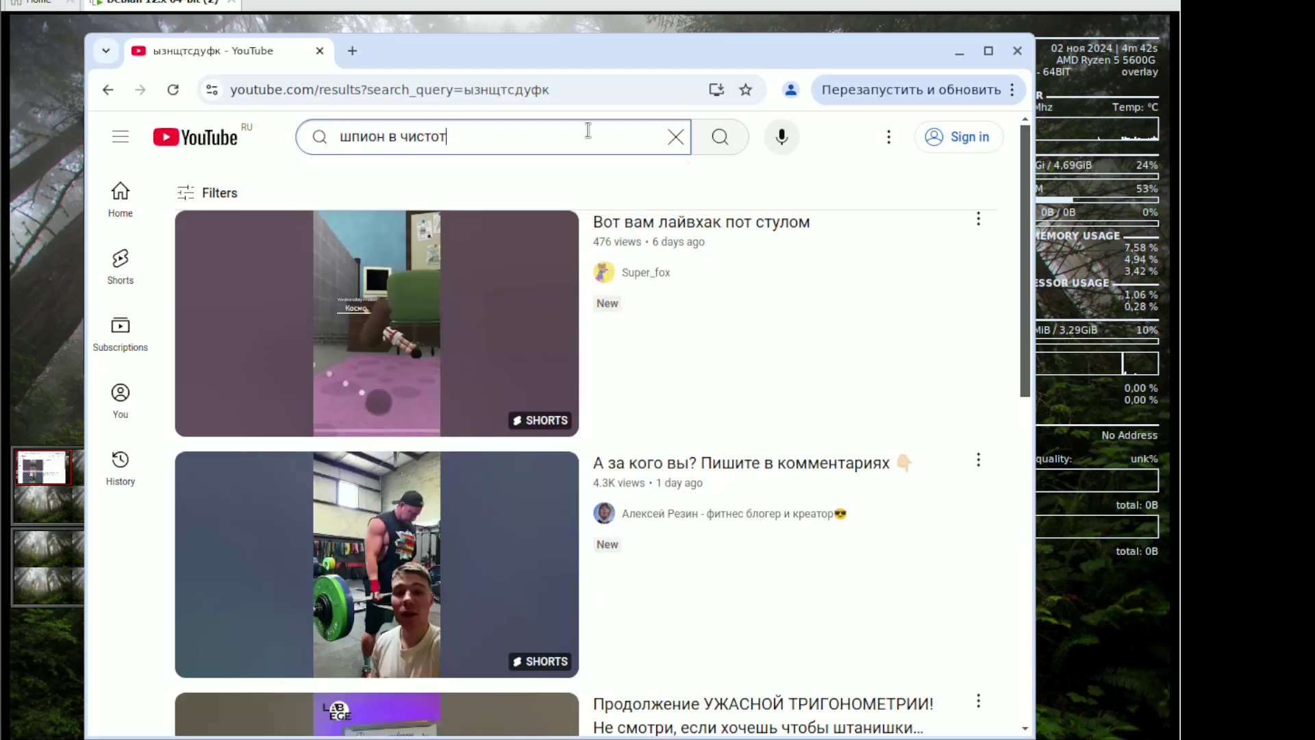
pyautogui.write('е')
pyautogui.press('Return')
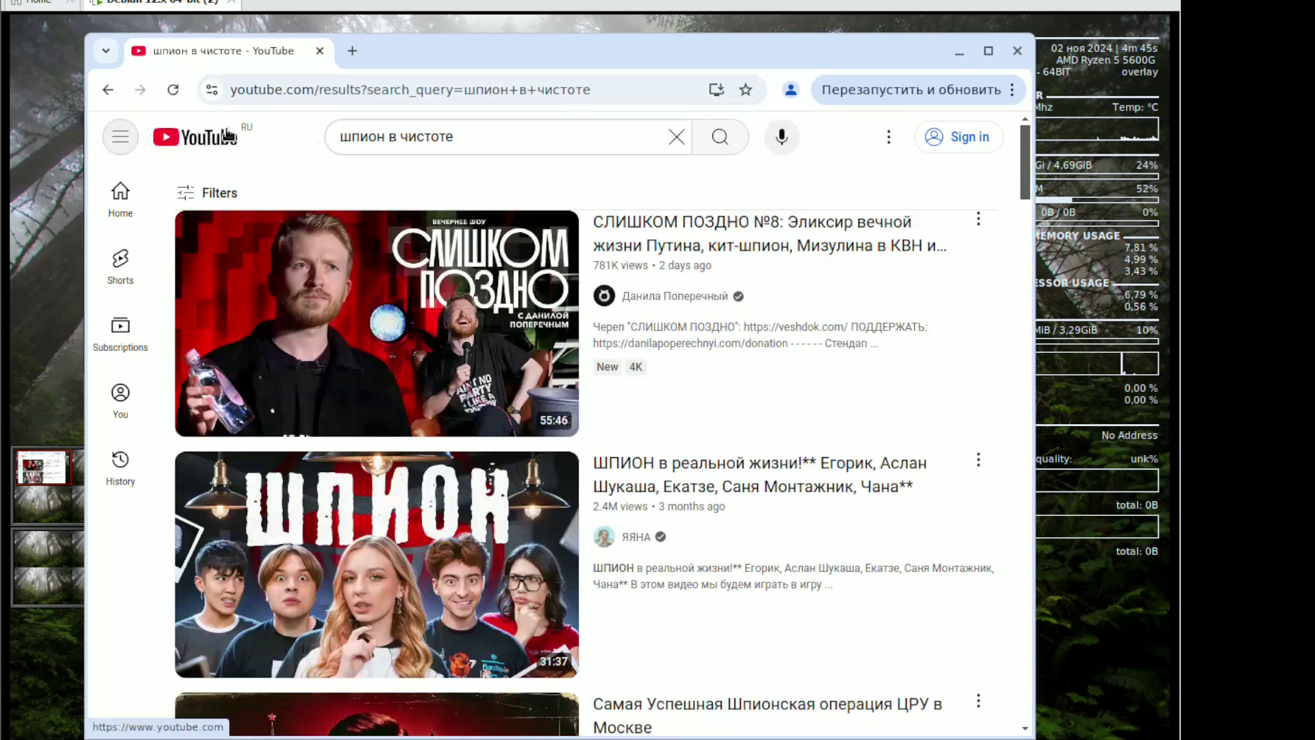
# Return to the YouTube home page and select the query text in the search field
pyautogui.click(228, 136)
pyautogui.tripleClick(456, 139)
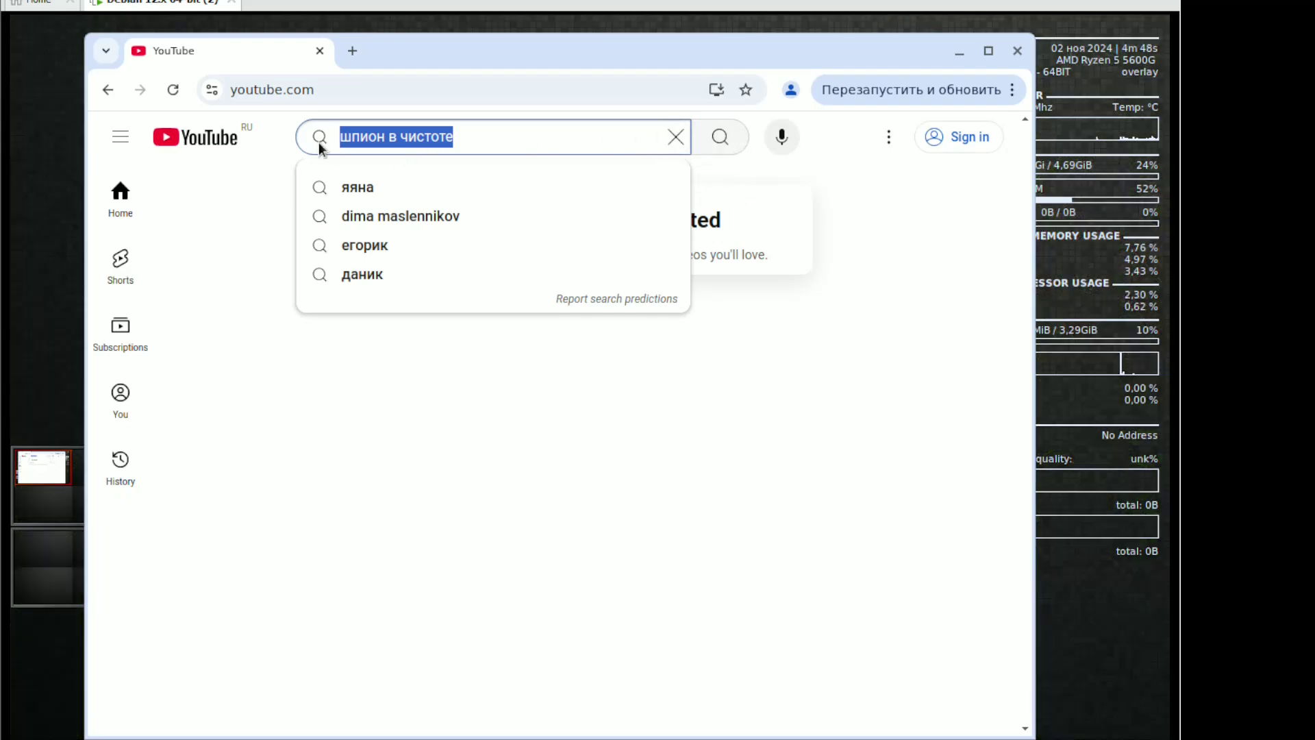
pyautogui.rightClick(318, 142)
pyautogui.click(408, 133)
# Replace the YouTube tab with a new one and reopen the Google results for the earlier query "youtube"
pyautogui.click(353, 51)
pyautogui.click(321, 52)
pyautogui.click(326, 84)
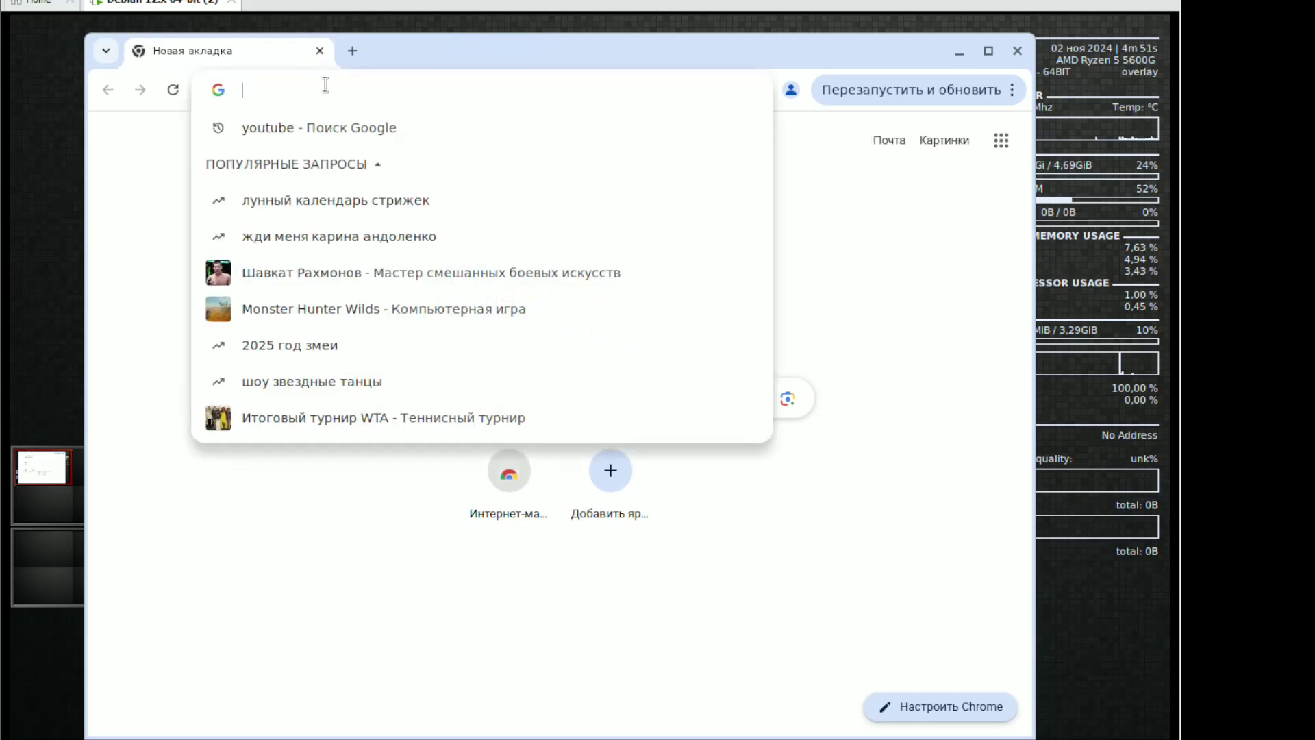
pyautogui.click(315, 120)
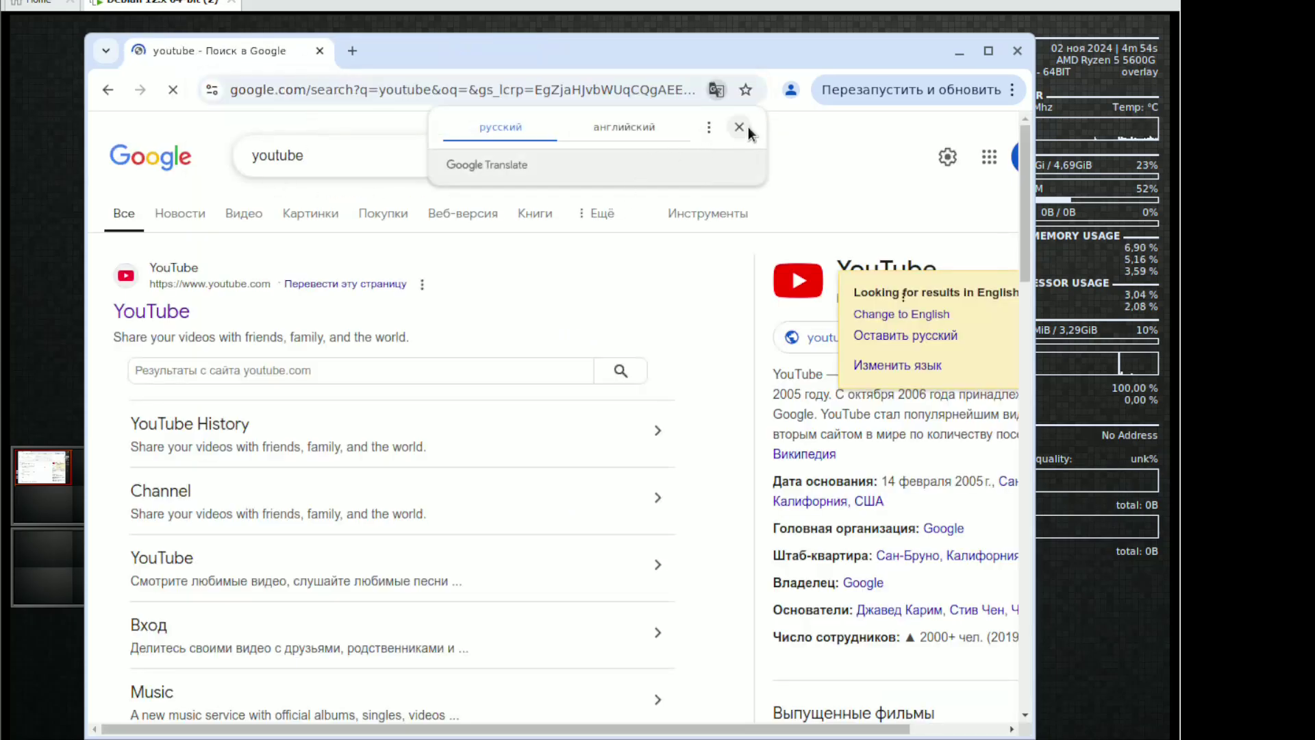
# Dismiss the translation offer, open Google's Russian on-screen keyboard and cycle through its alternate character layouts
pyautogui.click(739, 127)
pyautogui.click(587, 157)
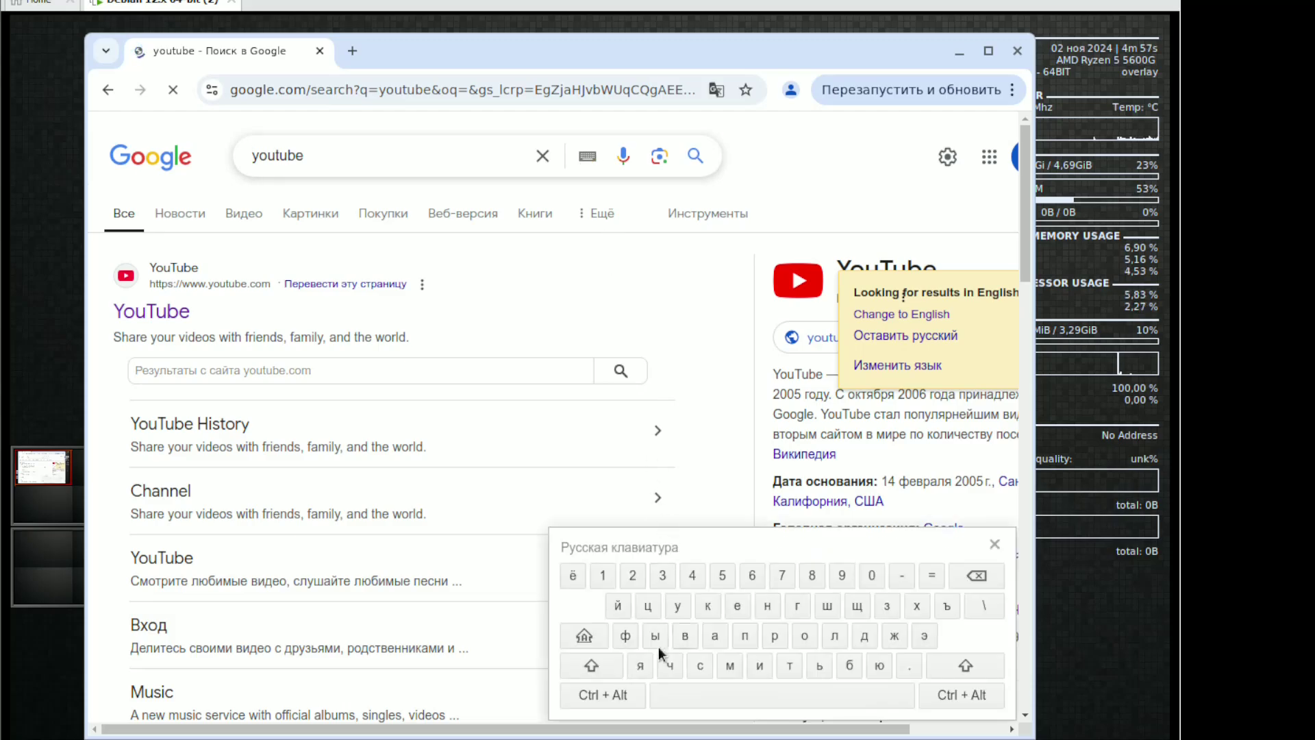
pyautogui.click(626, 697)
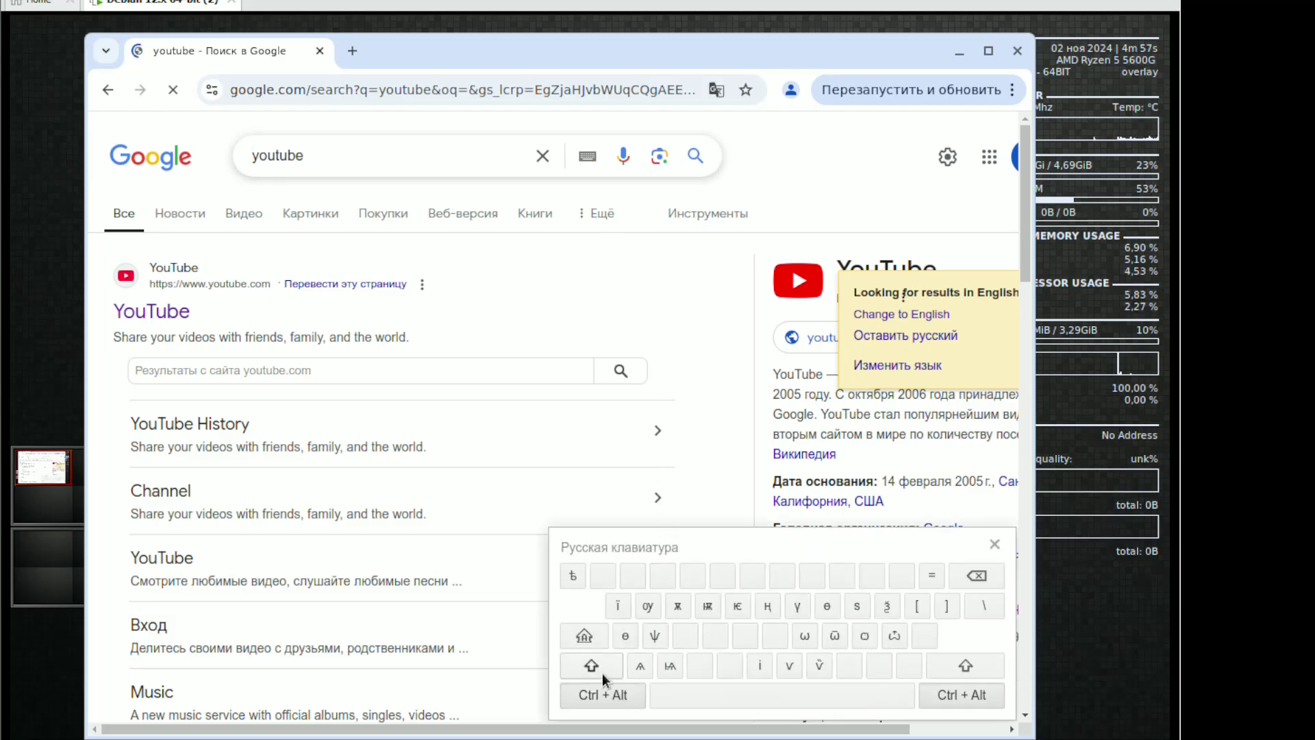
pyautogui.click(594, 689)
pyautogui.click(591, 674)
pyautogui.click(587, 691)
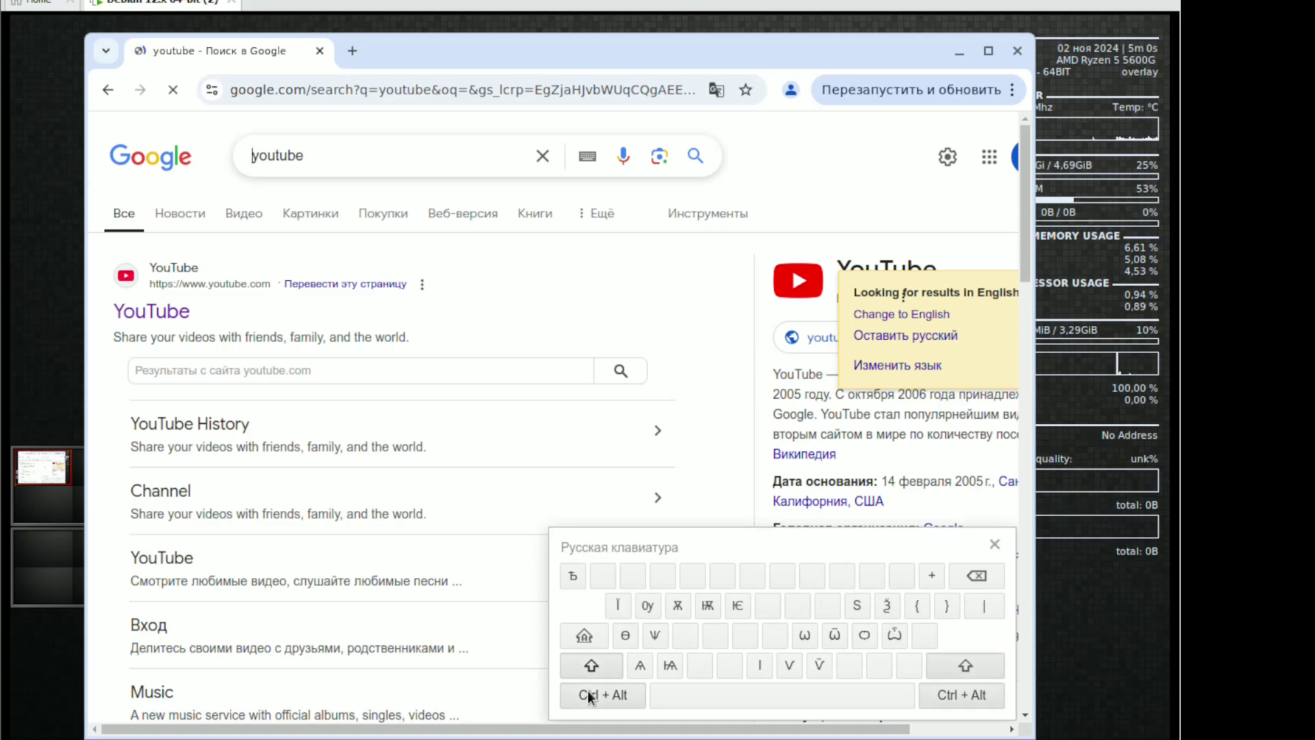
pyautogui.click(588, 691)
pyautogui.click(581, 674)
pyautogui.click(585, 693)
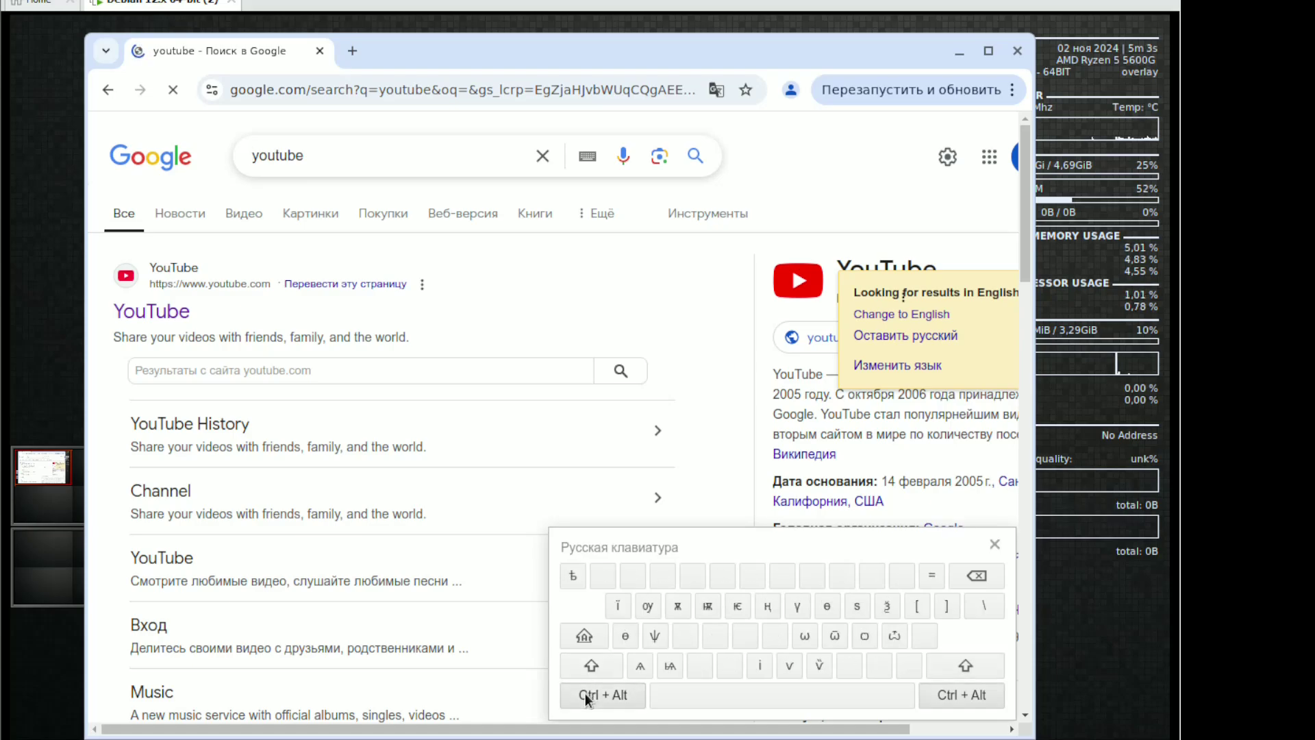
pyautogui.click(585, 694)
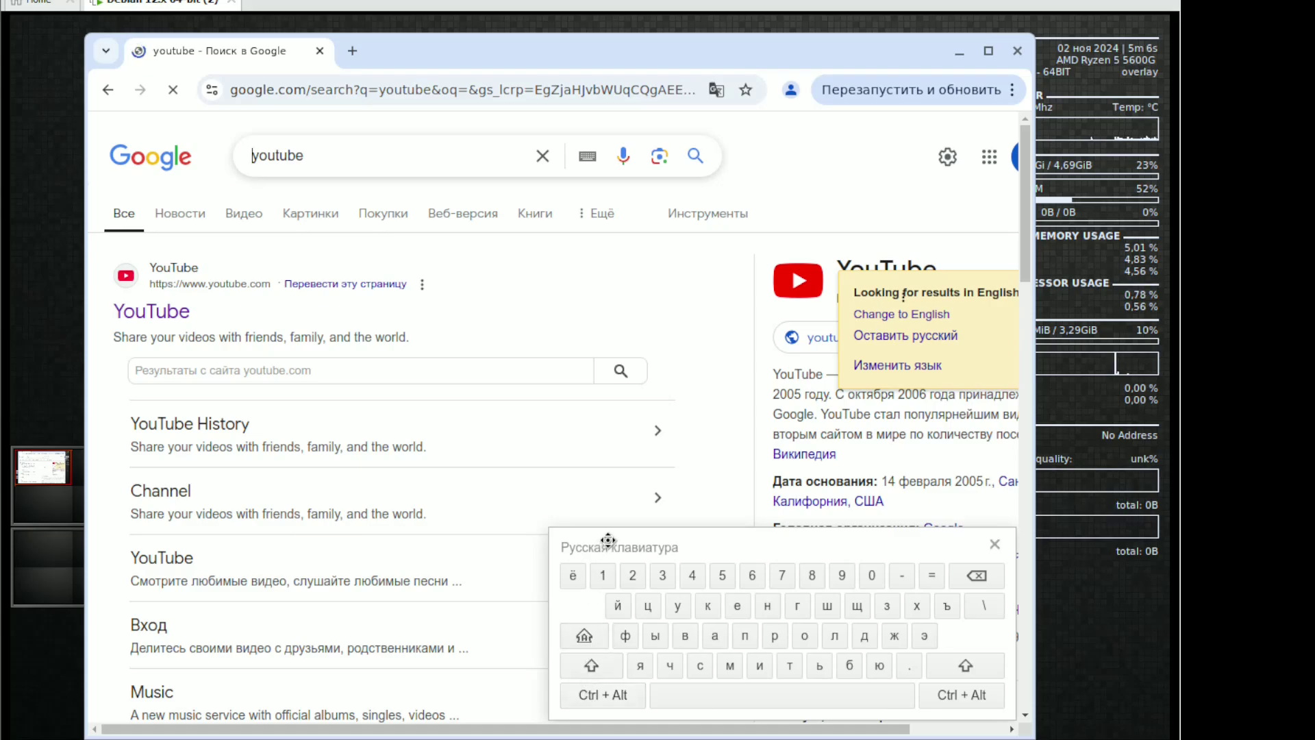
# Move the Russian on-screen keyboard slightly higher on the page and toggle its alternate and uppercase layouts
pyautogui.moveTo(608, 541); pyautogui.dragTo(609, 503)
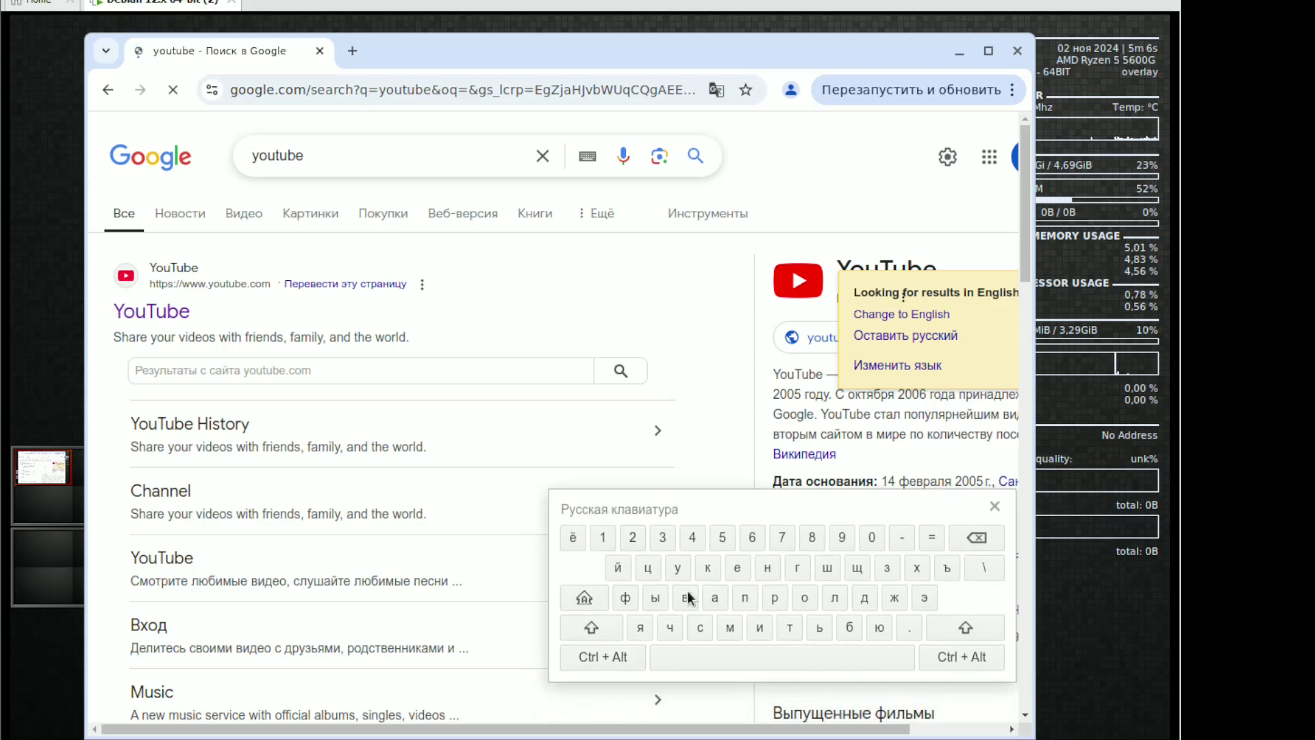
pyautogui.click(926, 657)
pyautogui.click(583, 619)
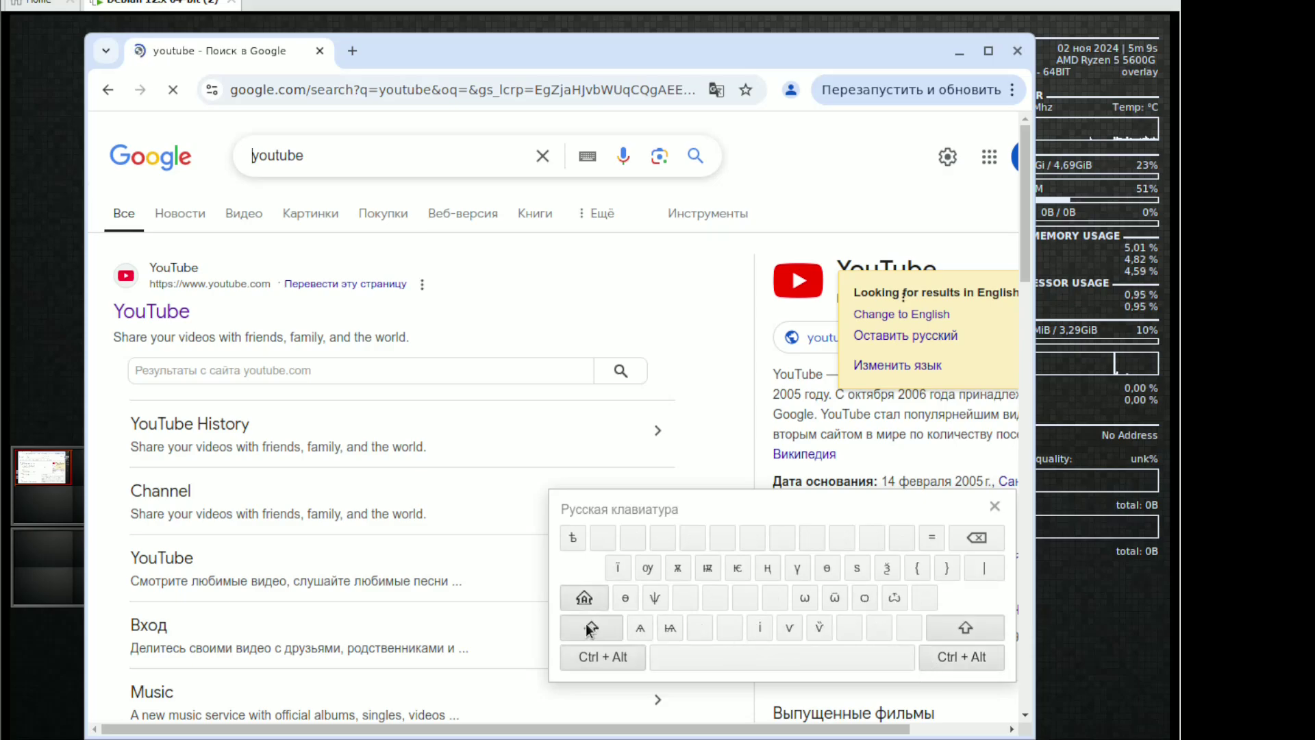
pyautogui.click(586, 623)
pyautogui.click(584, 651)
pyautogui.click(598, 629)
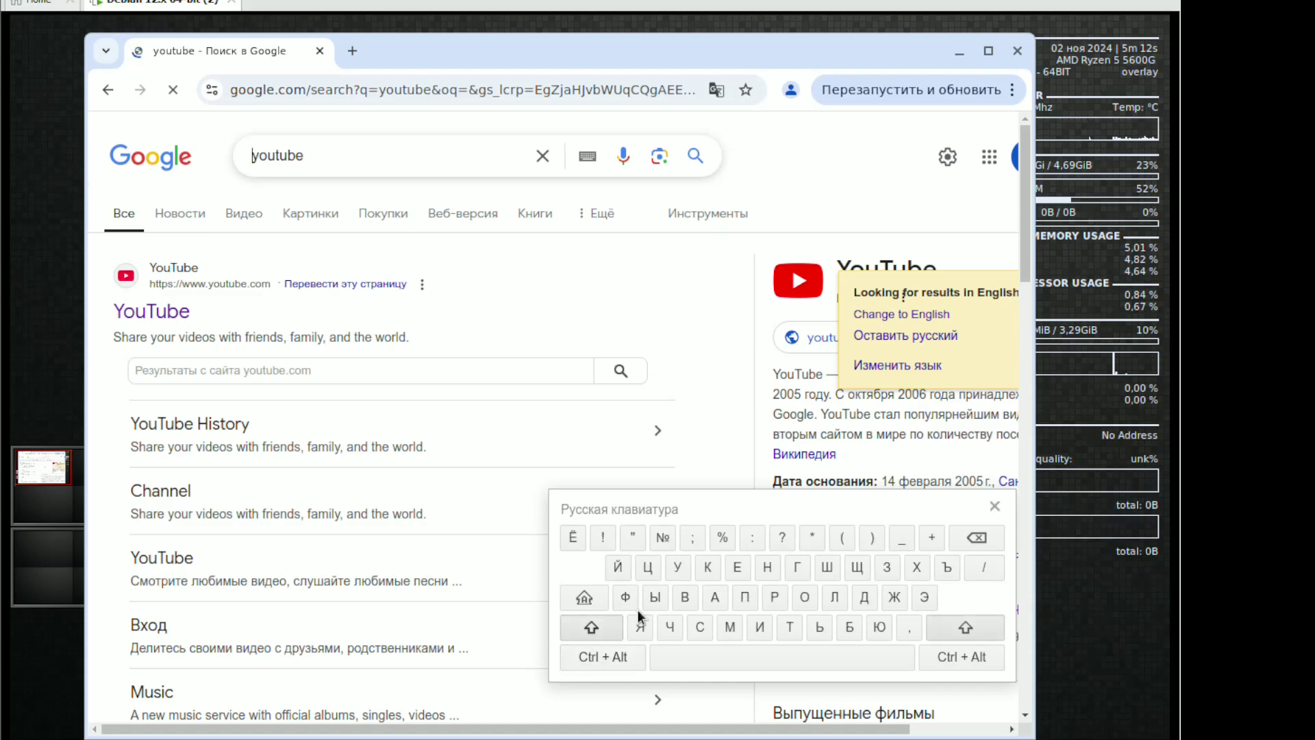
# Insert "0yaѬ" before youtube in the Google query and replace the whole query with "ѱѱ"
pyautogui.write('0уа')
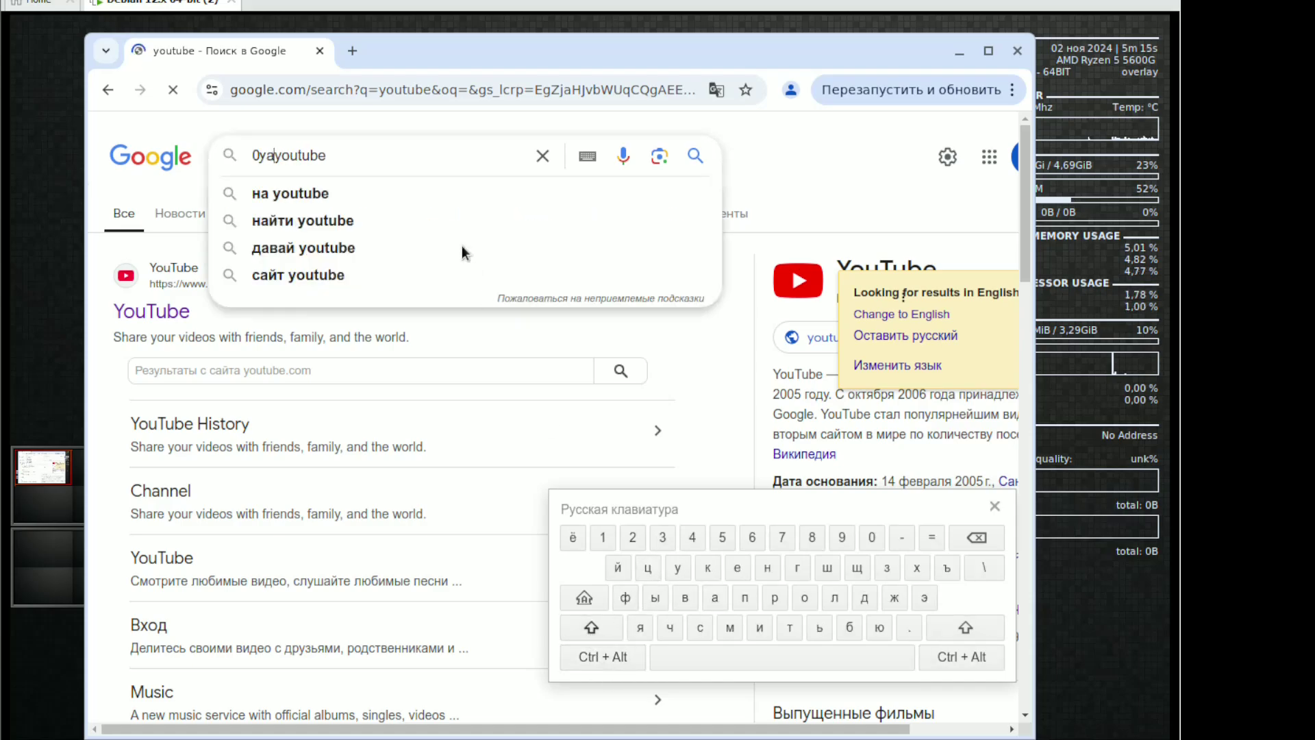
pyautogui.click(606, 661)
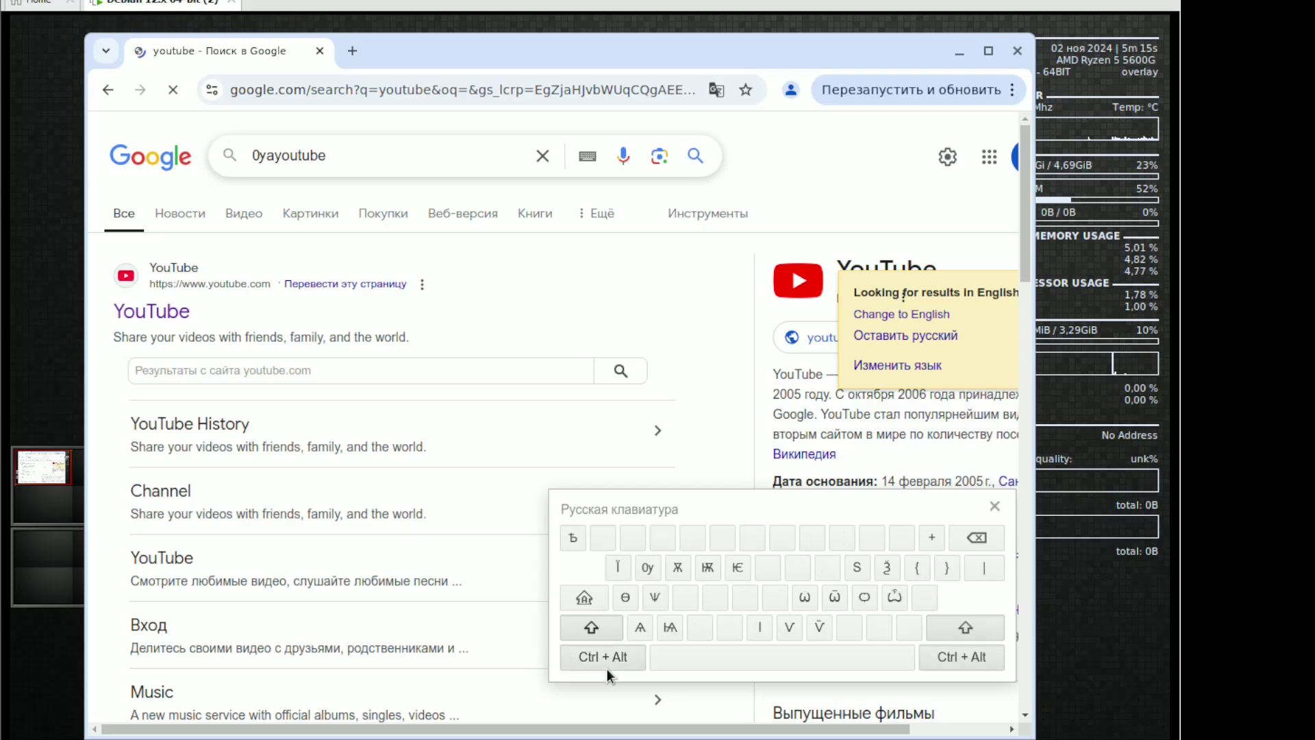
pyautogui.click(708, 567)
pyautogui.tripleClick(384, 150)
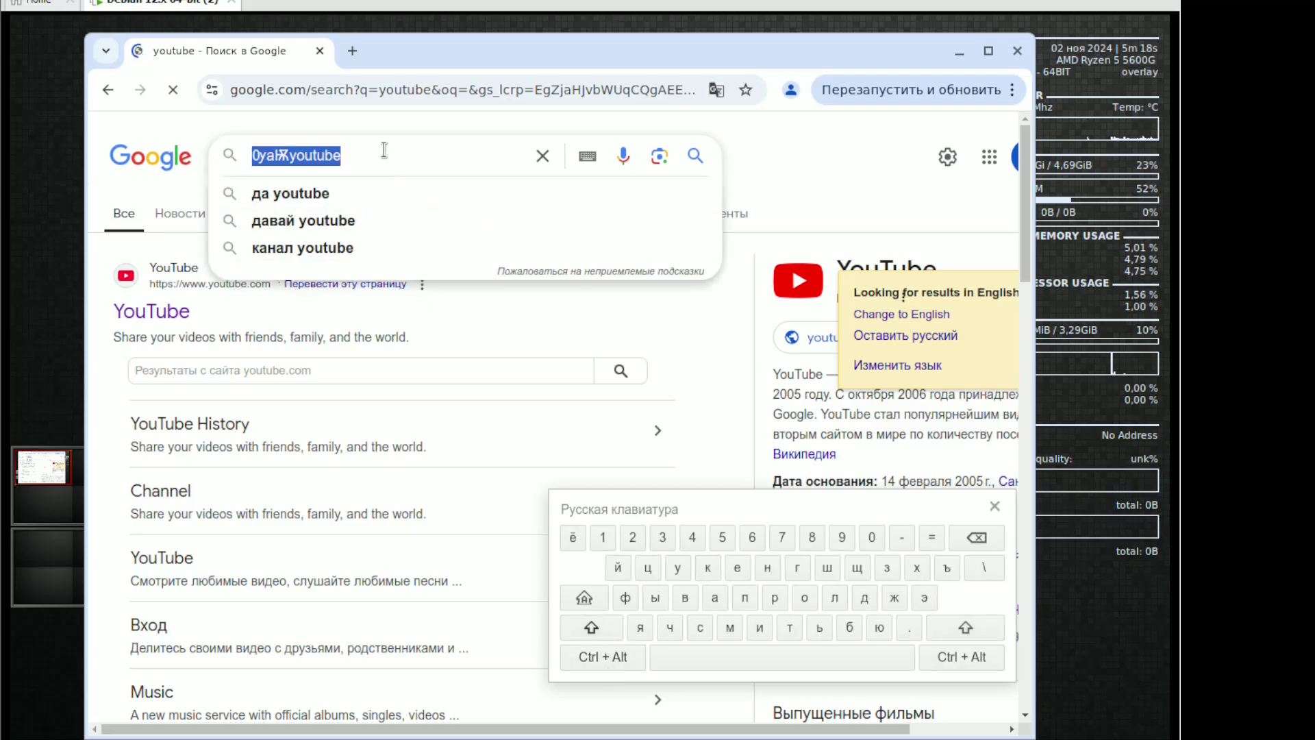
pyautogui.press('shift')
pyautogui.press('shift')
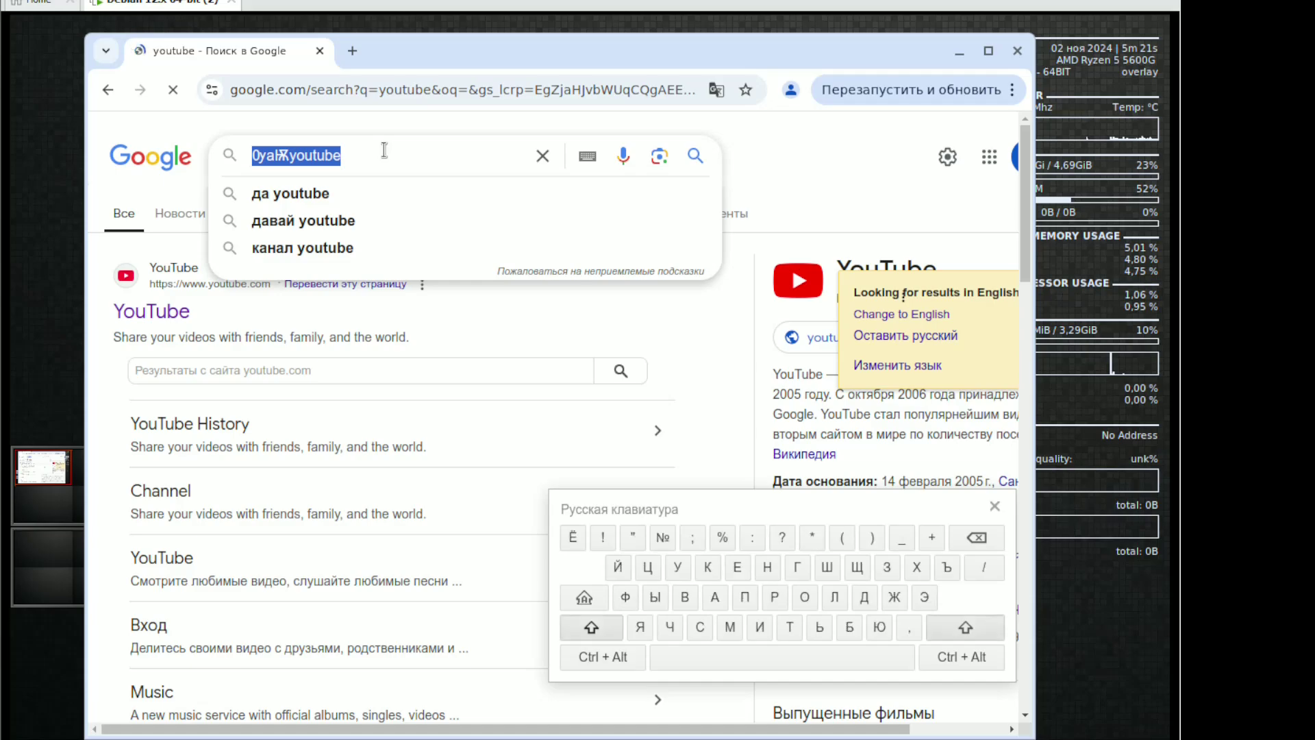
pyautogui.hotkey('ctrl', 'alt')
pyautogui.write('ѱѱ')
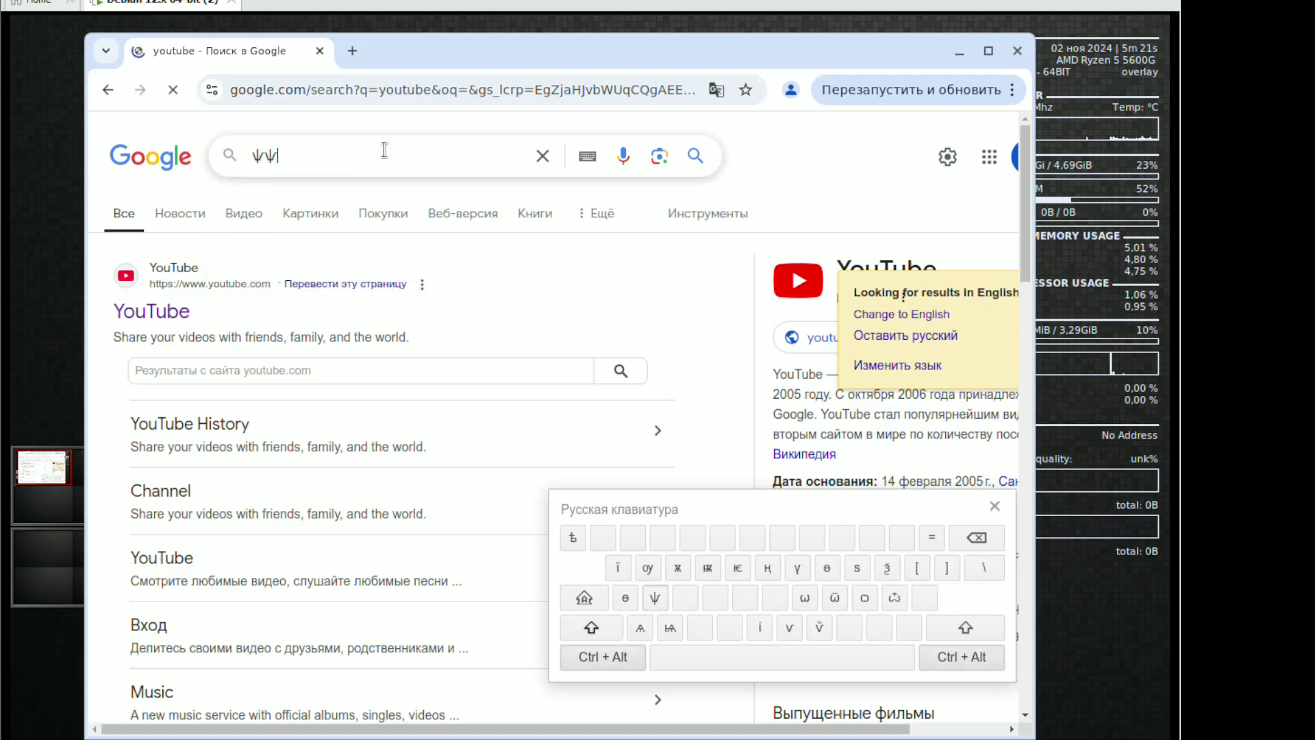
# Replace the Google query with "їѵ" from the on-screen keyboard's alternate characters and run the search
pyautogui.click(405, 93)
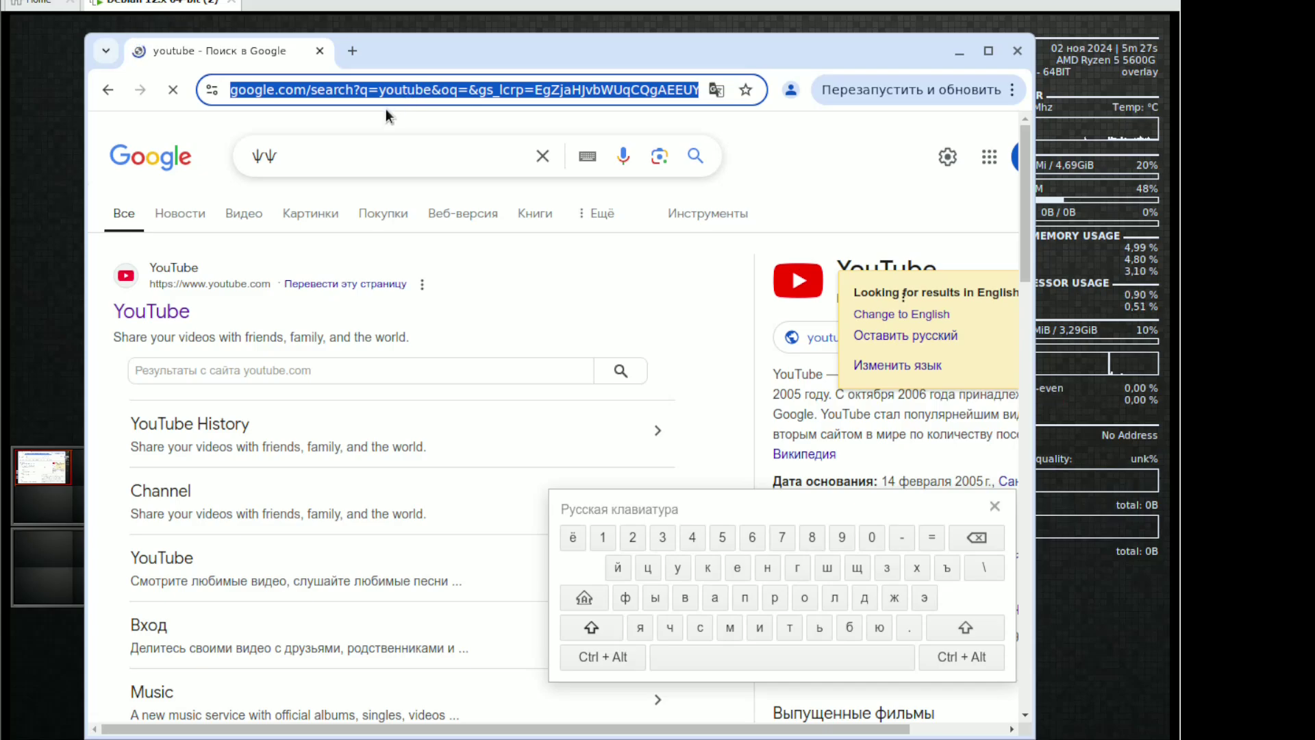
pyautogui.click(387, 147)
pyautogui.hotkey('ctrl', 'a')
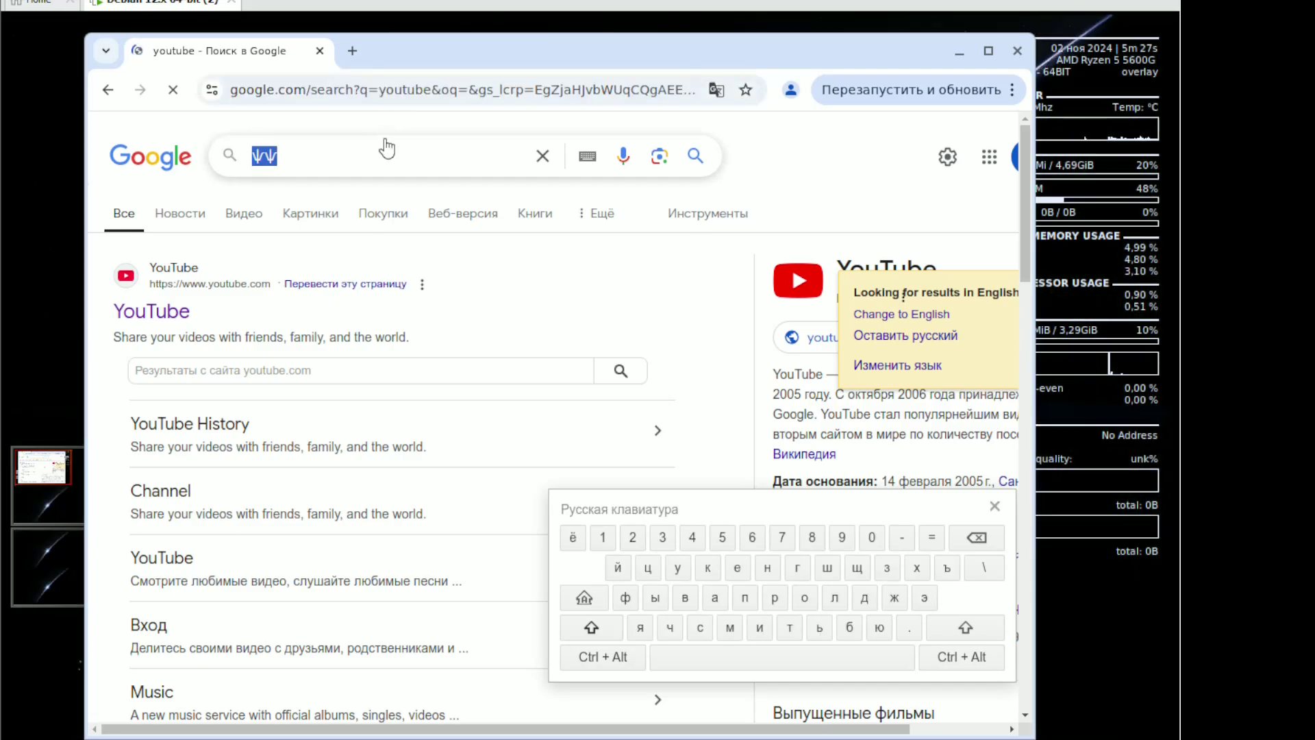
pyautogui.click(606, 653)
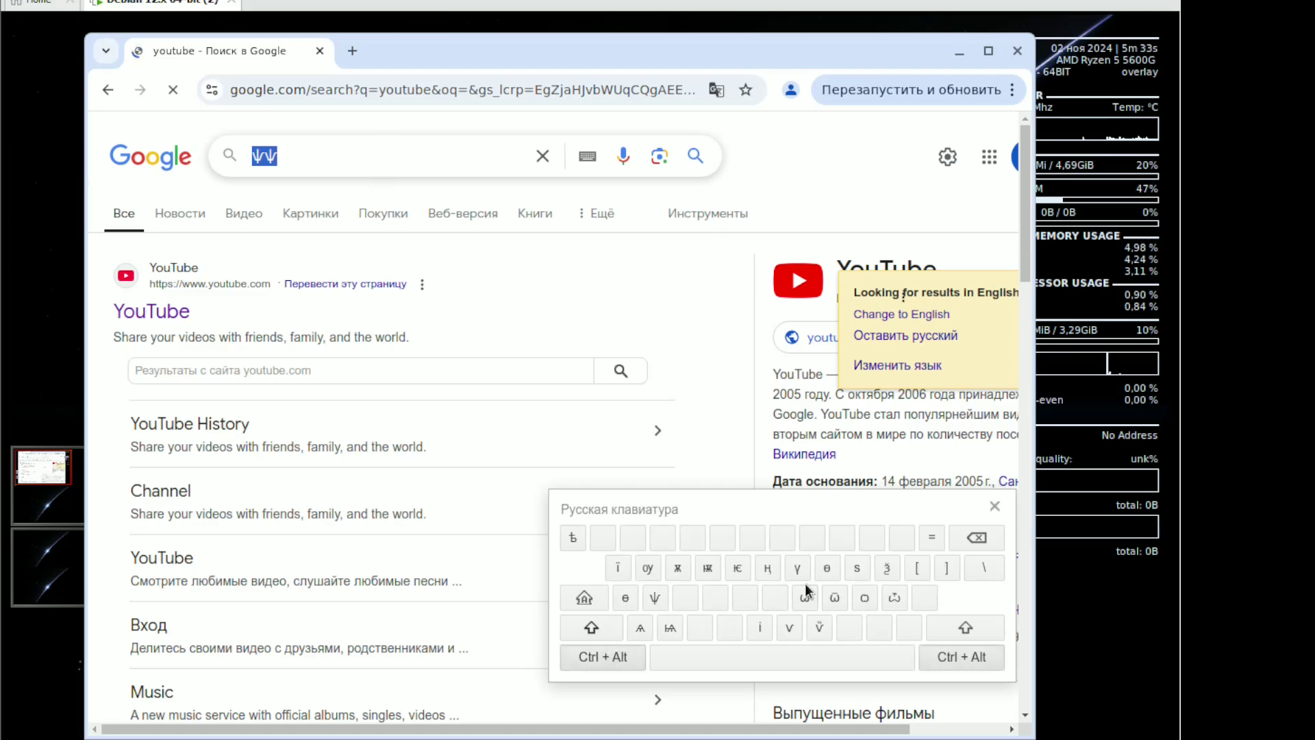
pyautogui.click(620, 572)
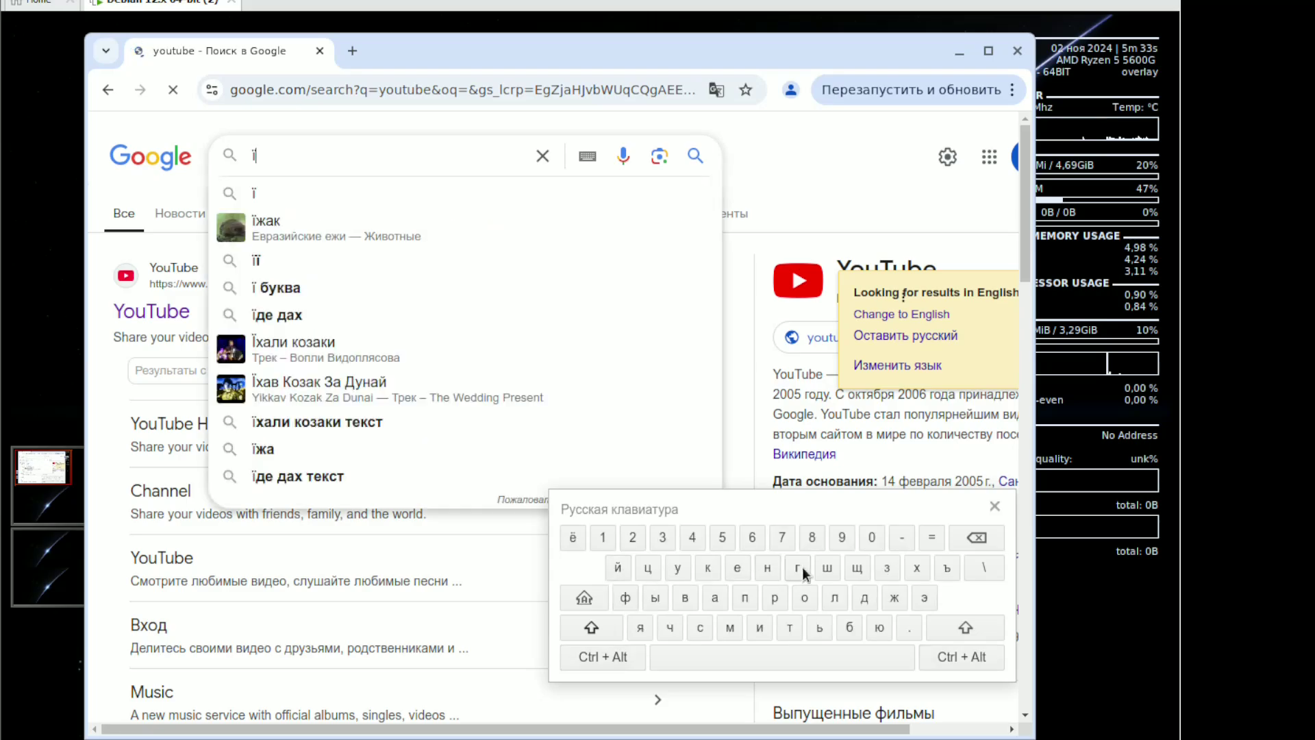
pyautogui.click(606, 654)
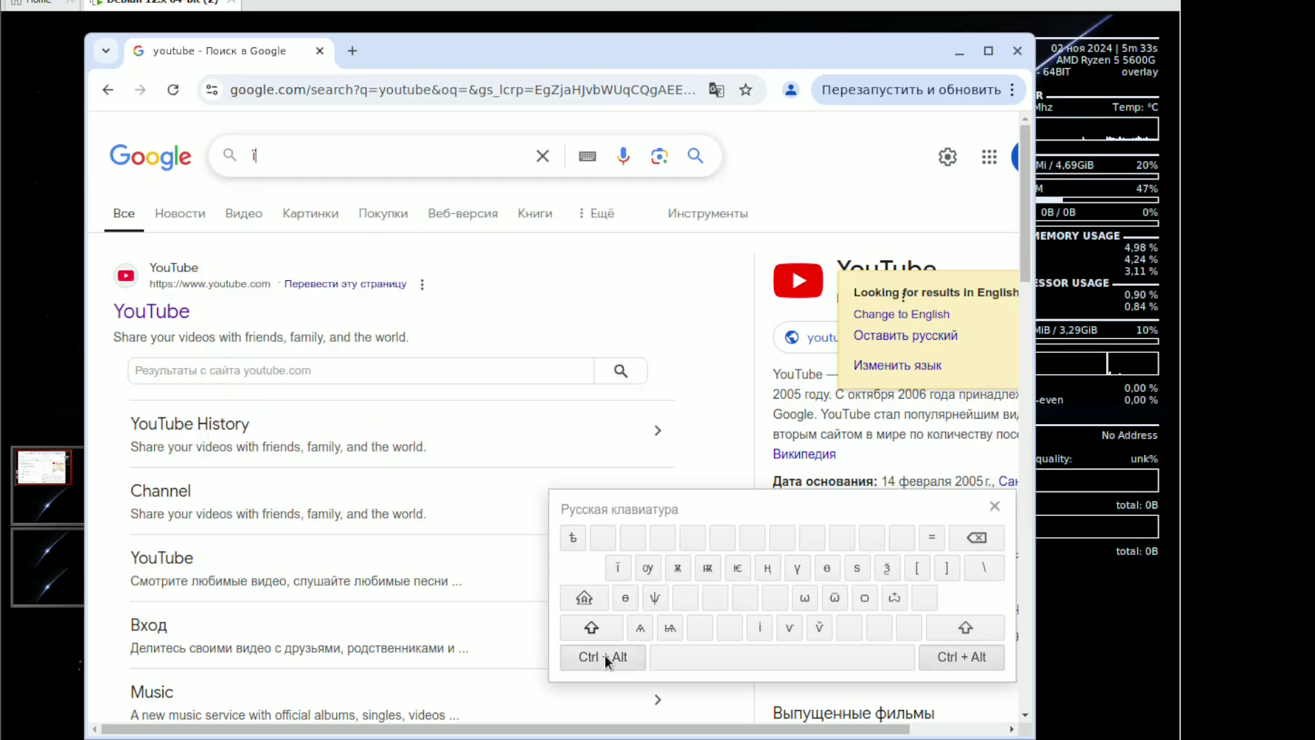
pyautogui.click(791, 629)
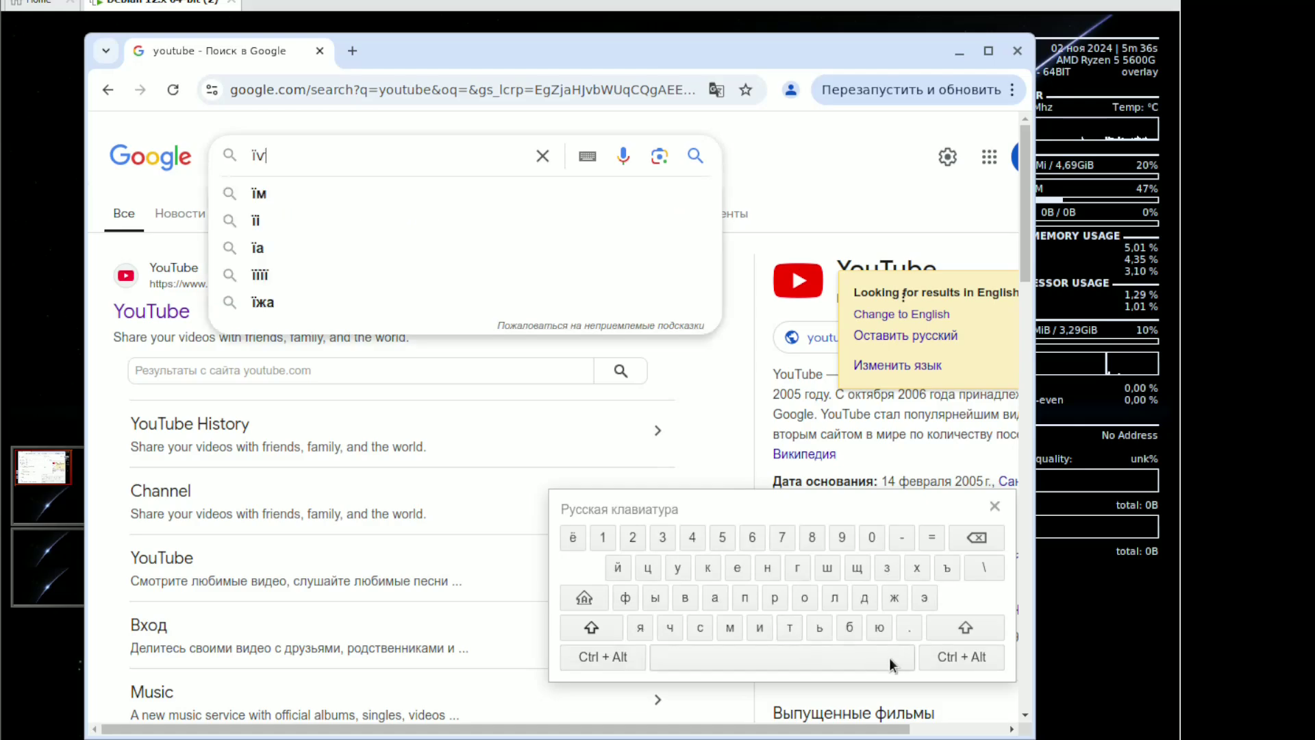
pyautogui.click(951, 662)
pyautogui.click(696, 156)
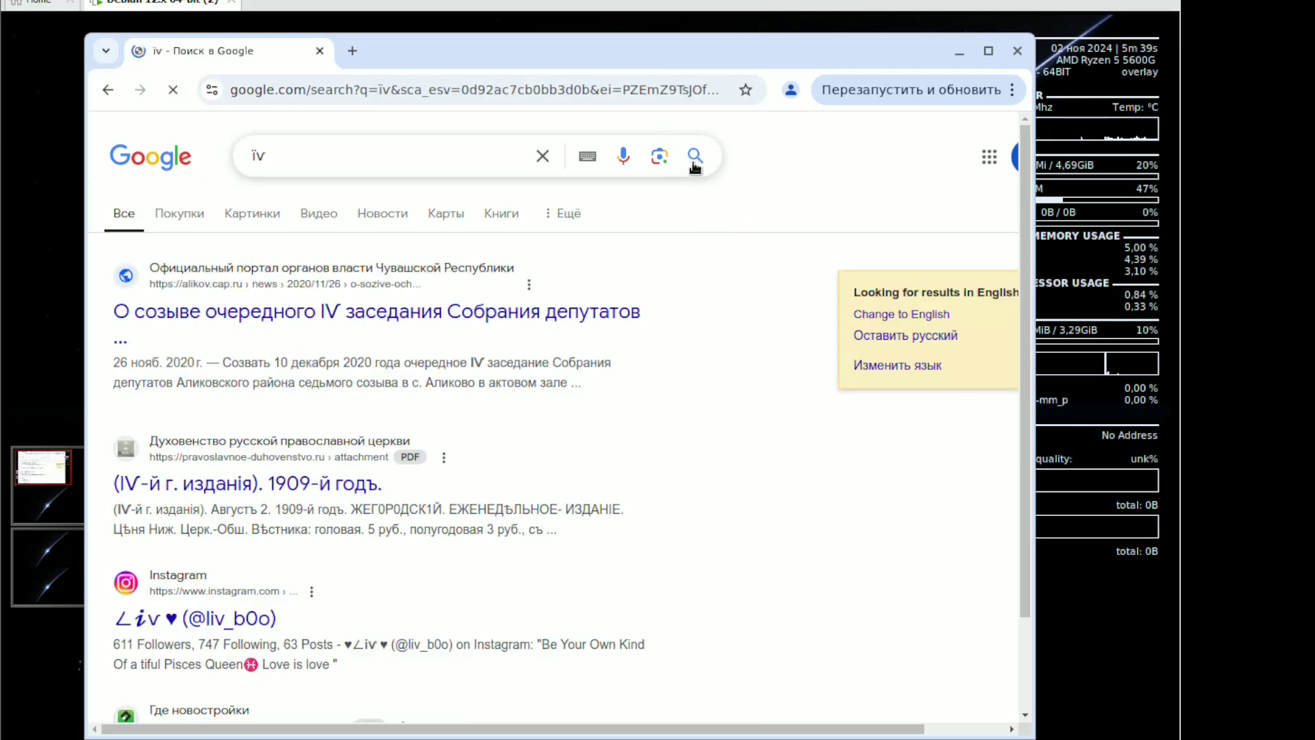
# Return to the Google home page, enter "нф" as the address and use the Яндекс suggestion to reach ya.ru
pyautogui.doubleClick(350, 157)
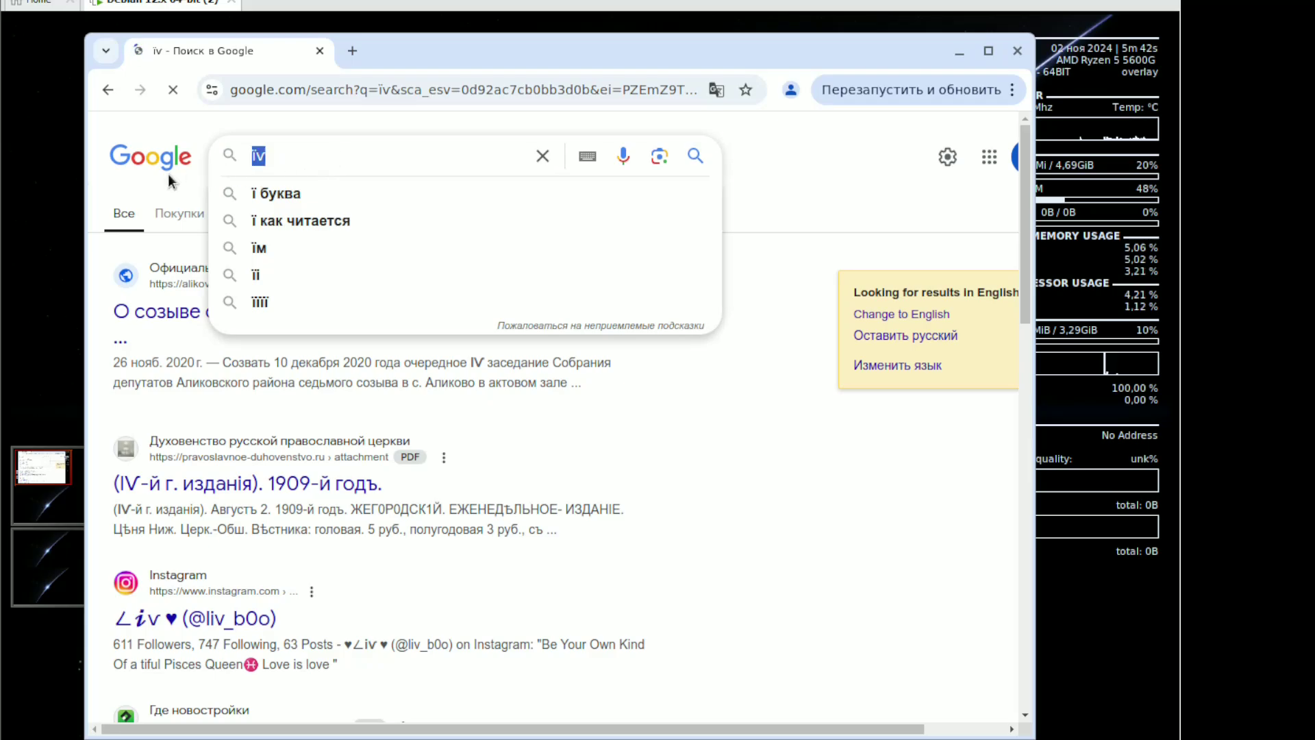
pyautogui.click(248, 168)
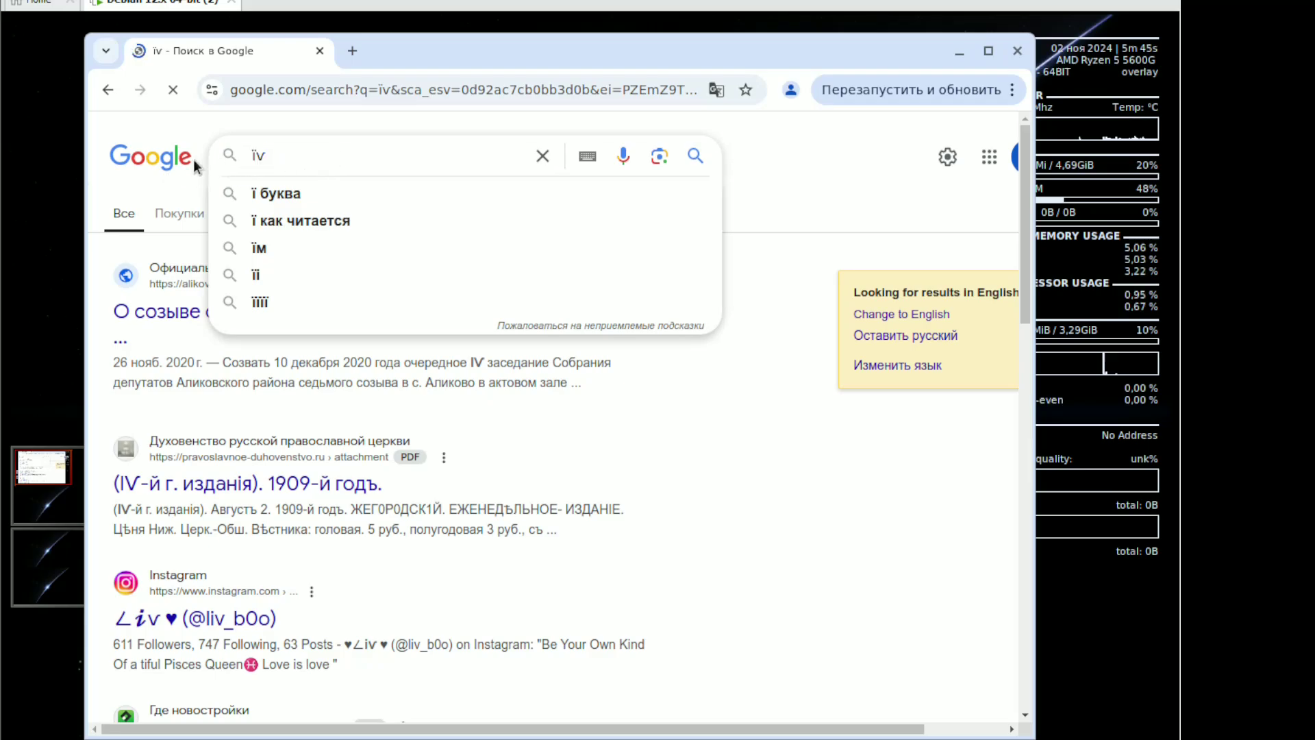
pyautogui.click(163, 159)
pyautogui.click(498, 87)
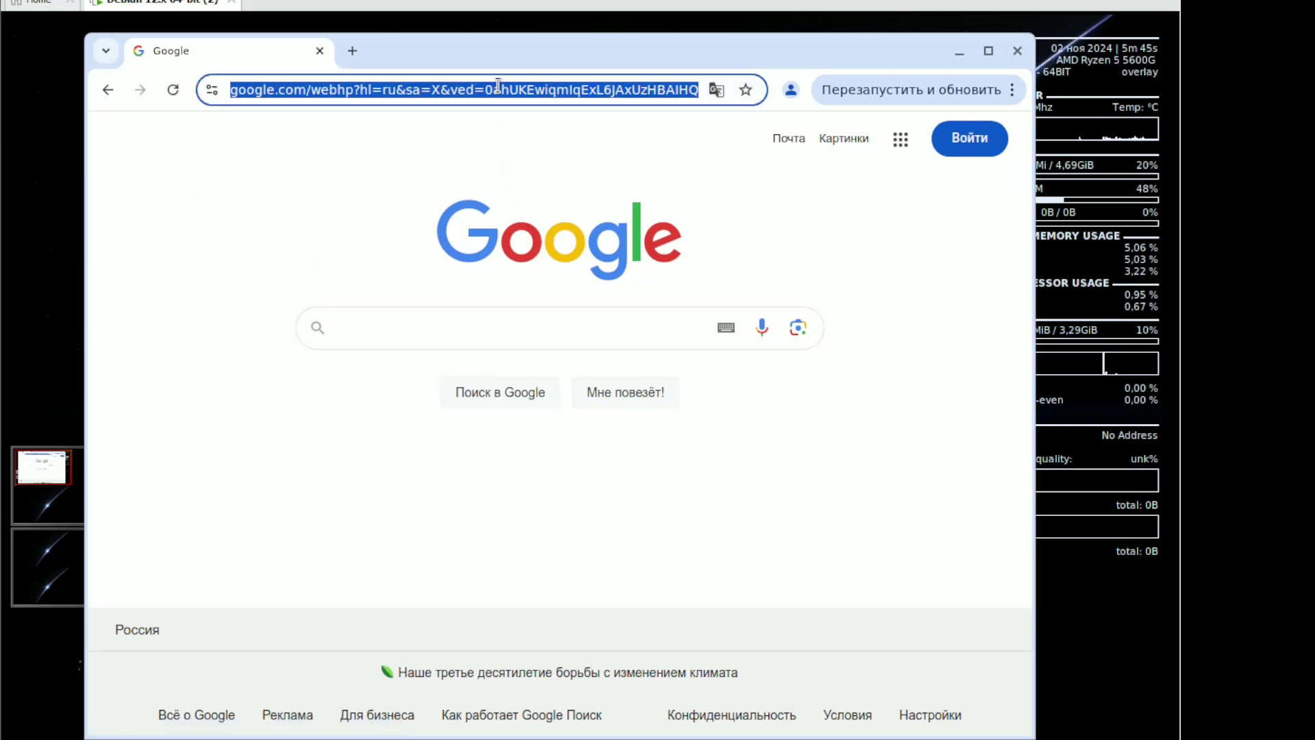
pyautogui.write('нф')
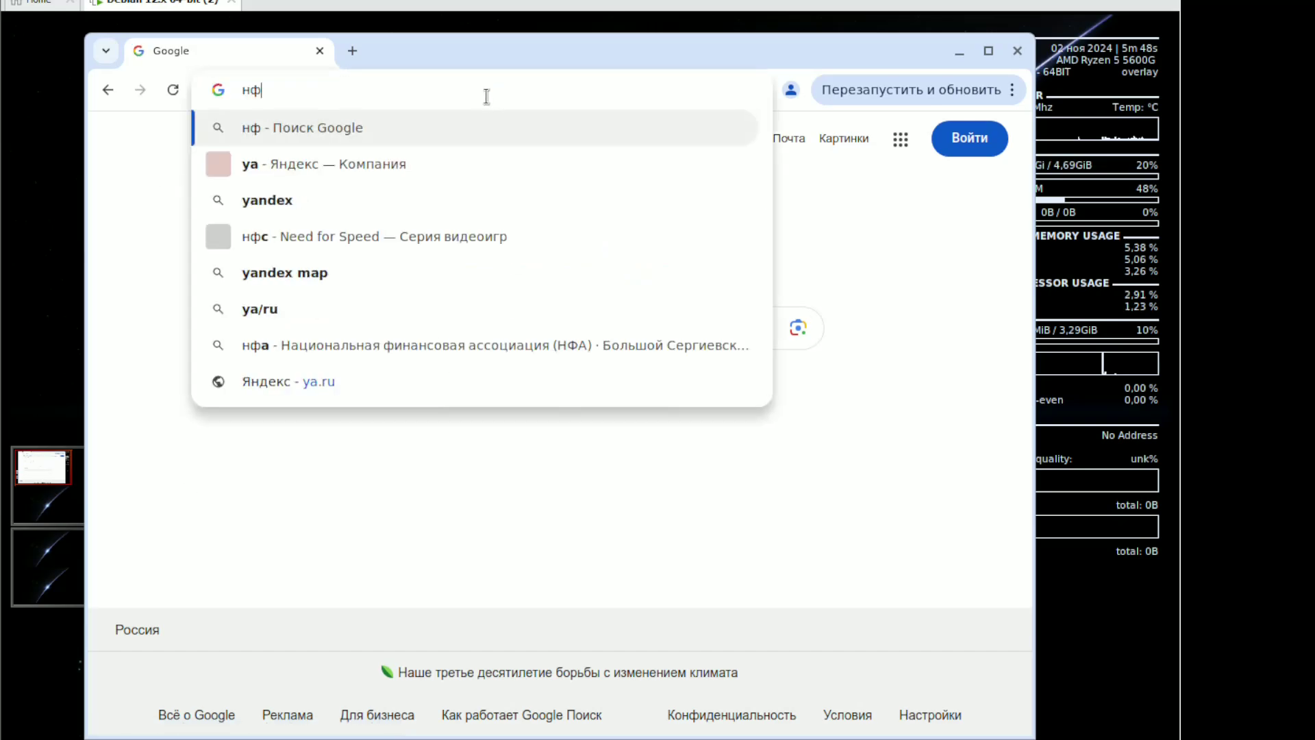
pyautogui.click(326, 382)
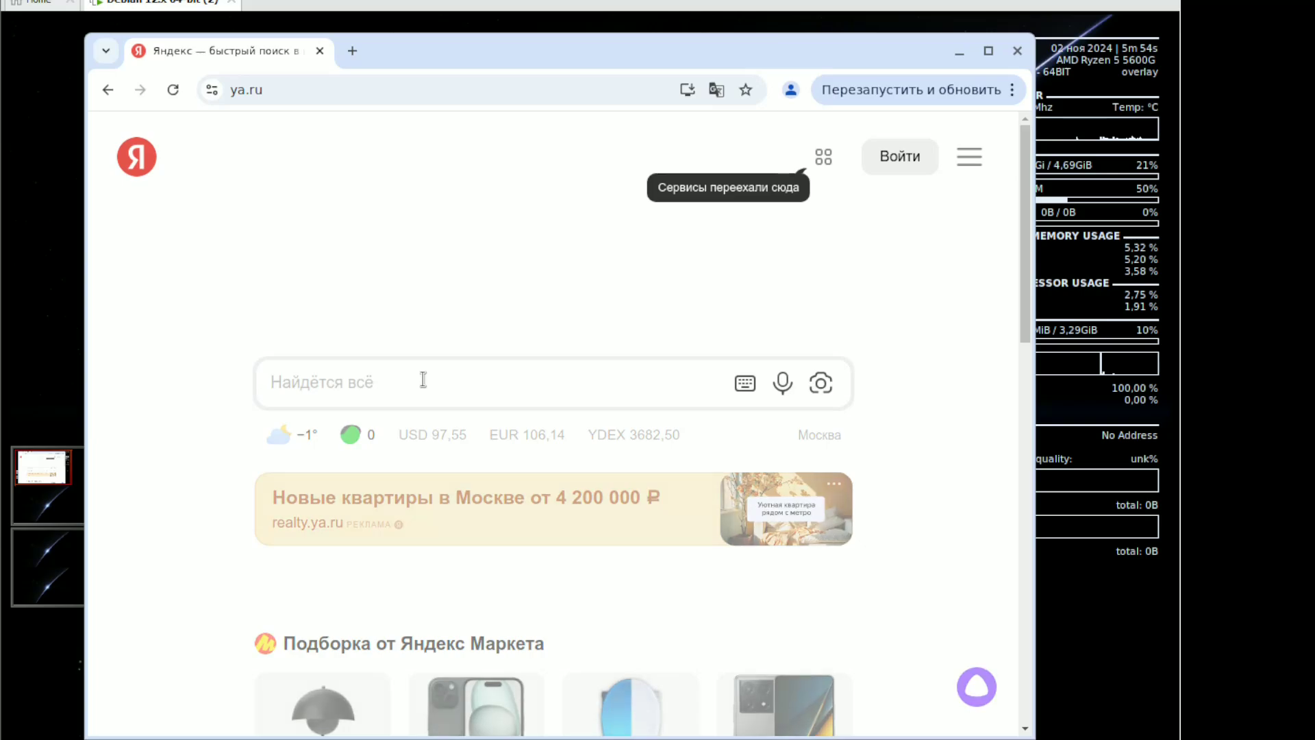
# Show the on-screen keyboard of the Yandex search field and switch its layout to English
pyautogui.click(745, 383)
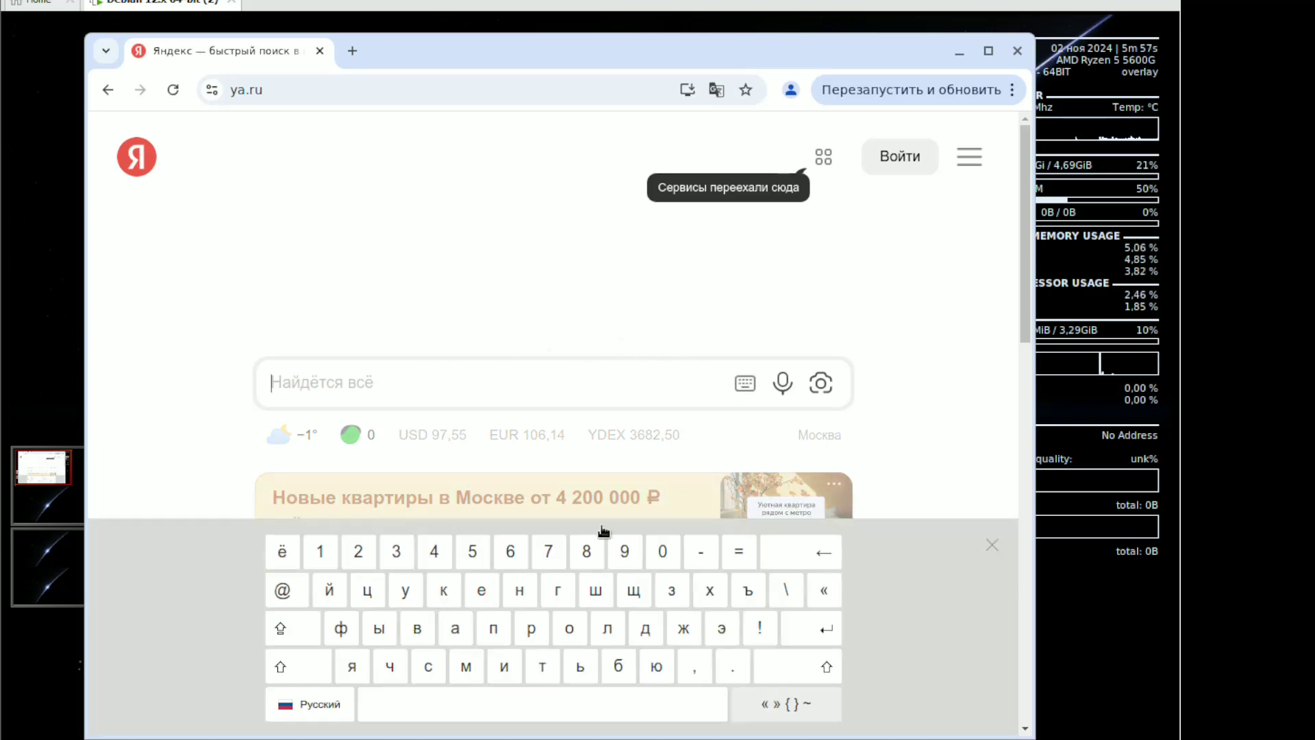
pyautogui.click(307, 713)
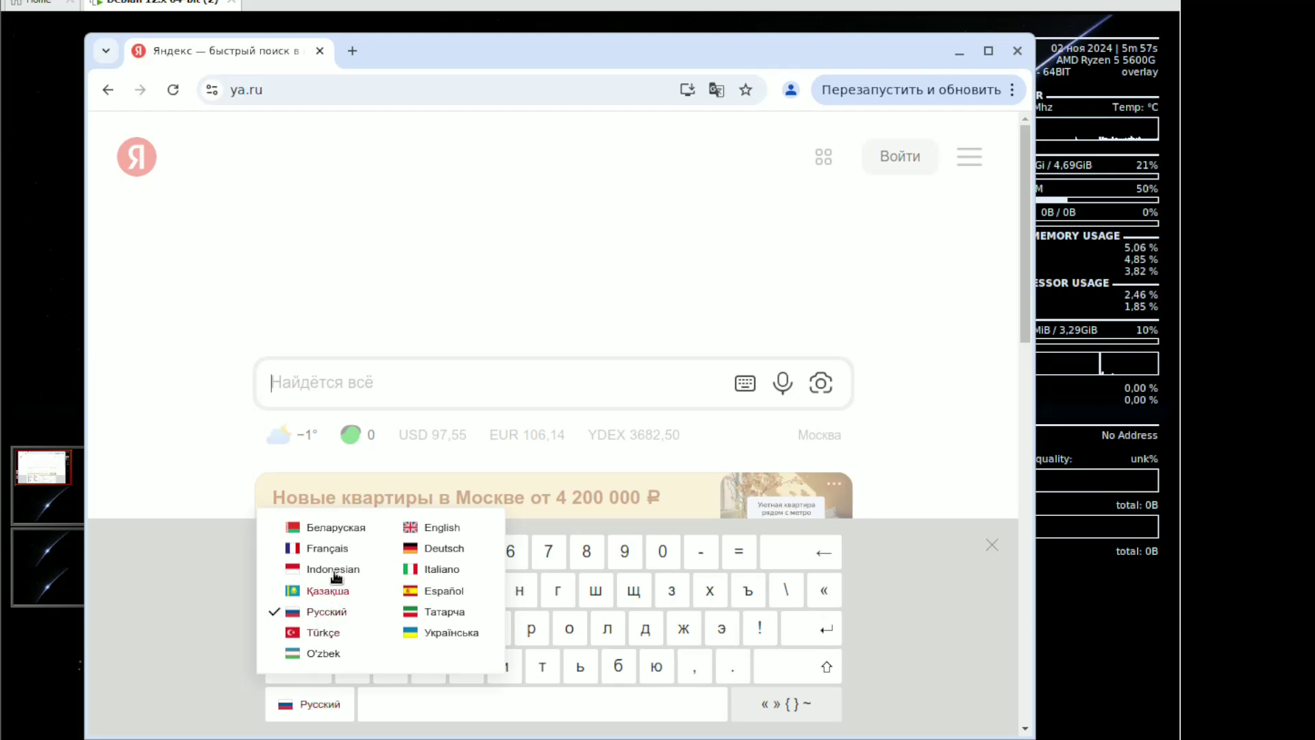
pyautogui.click(424, 528)
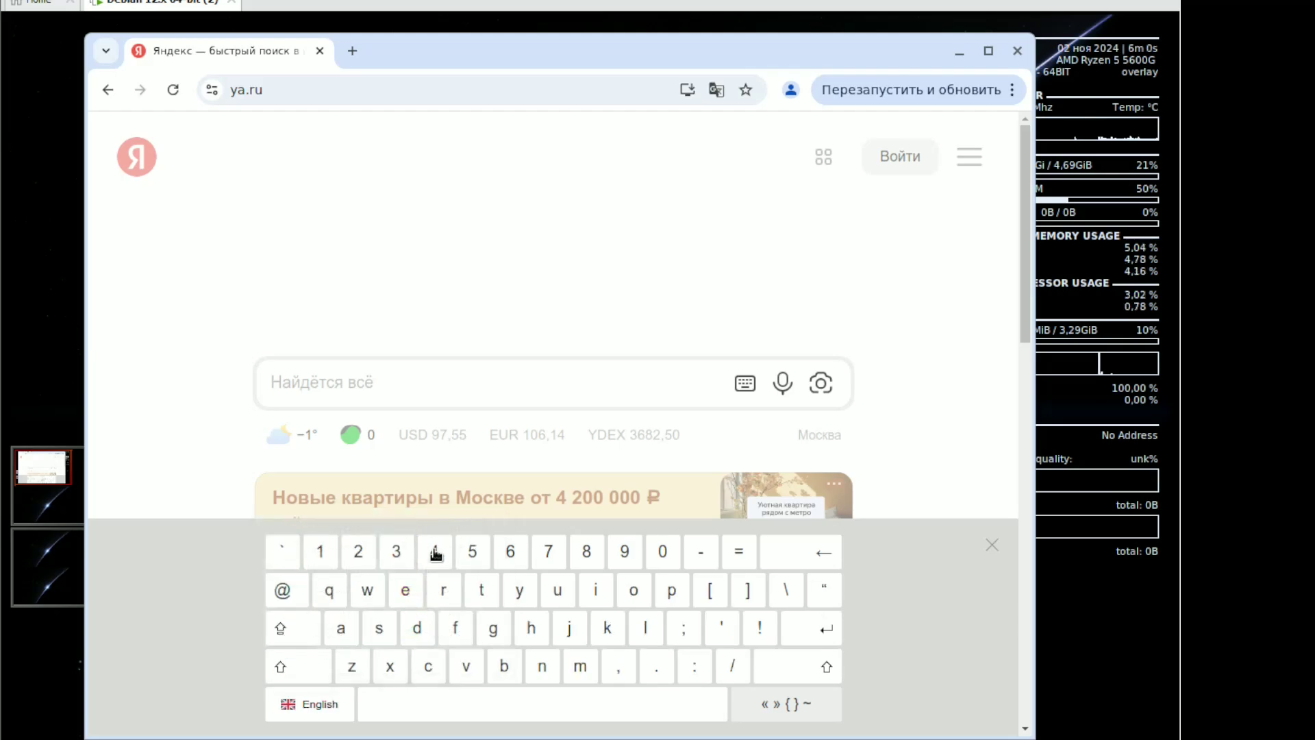
# Enter "spyonclear" in the Yandex search field with the on-screen keyboard and run the search
pyautogui.click(372, 627)
pyautogui.click(672, 590)
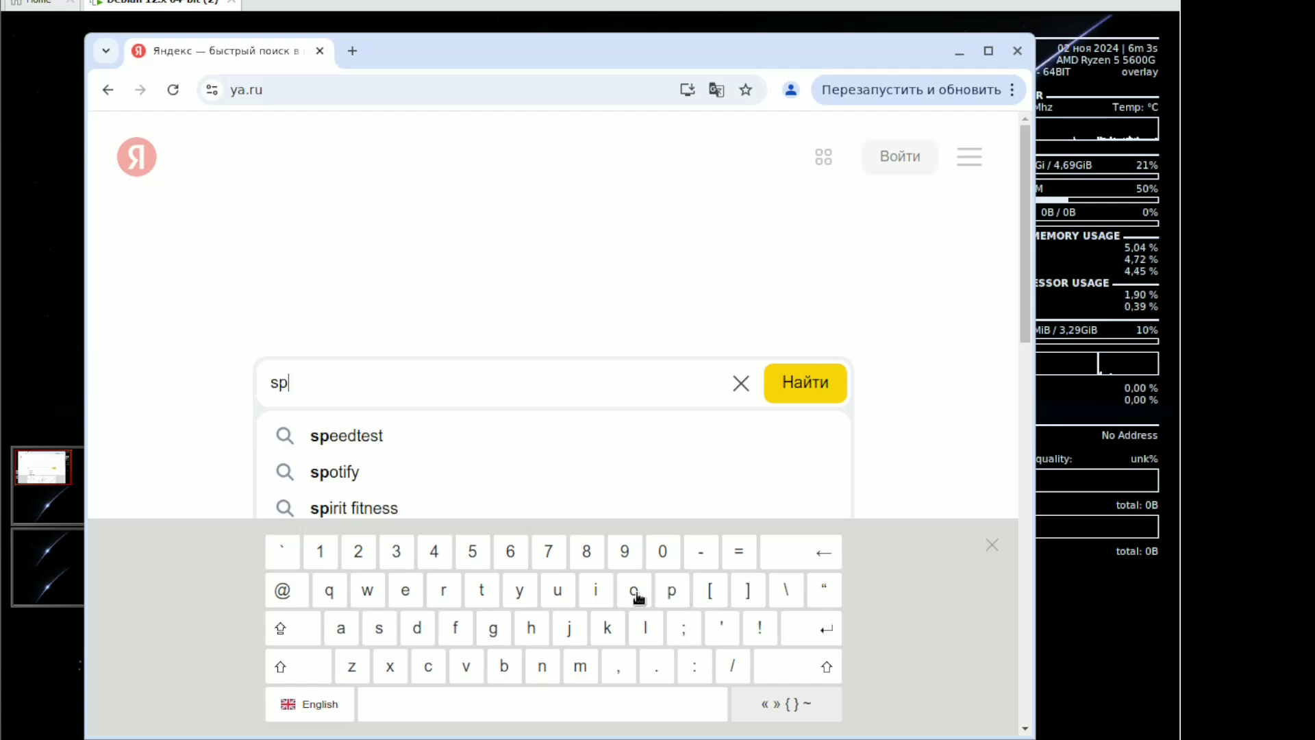
pyautogui.click(535, 595)
pyautogui.click(634, 589)
pyautogui.click(542, 666)
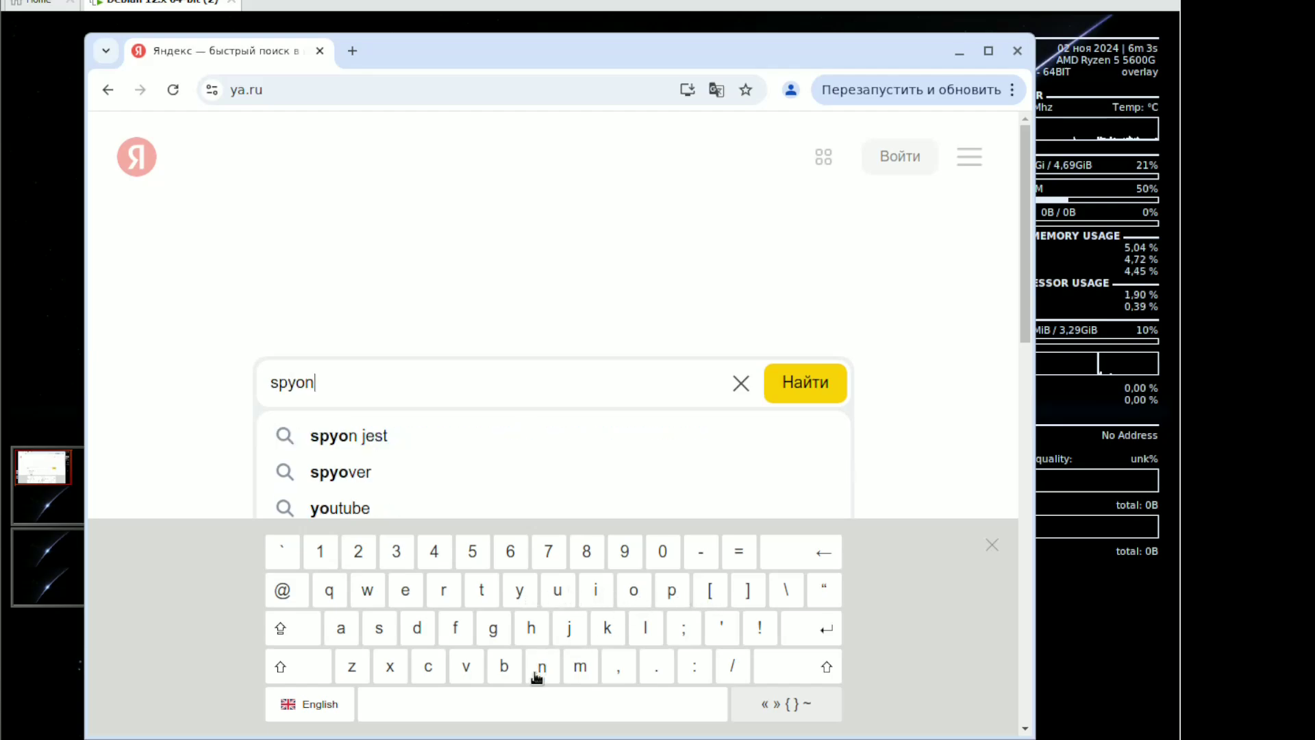
pyautogui.click(430, 668)
pyautogui.click(645, 629)
pyautogui.click(406, 594)
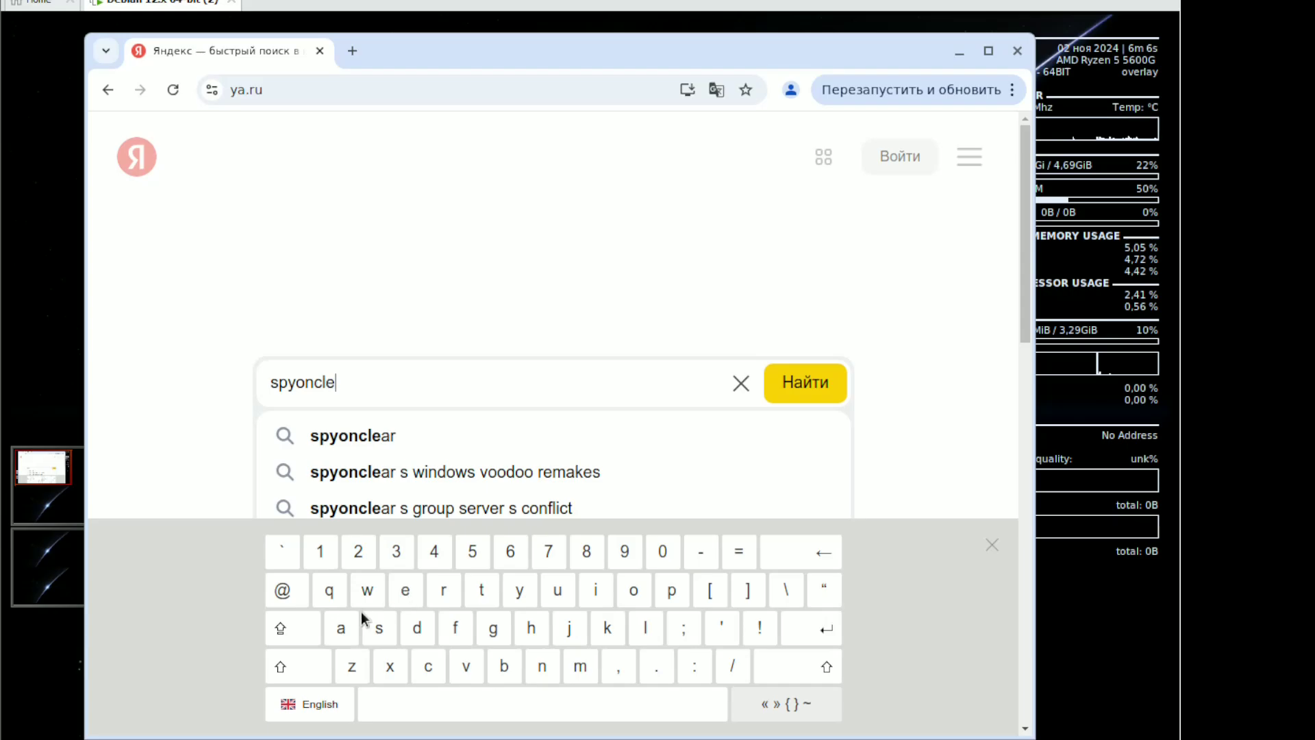
pyautogui.click(341, 629)
pyautogui.click(451, 592)
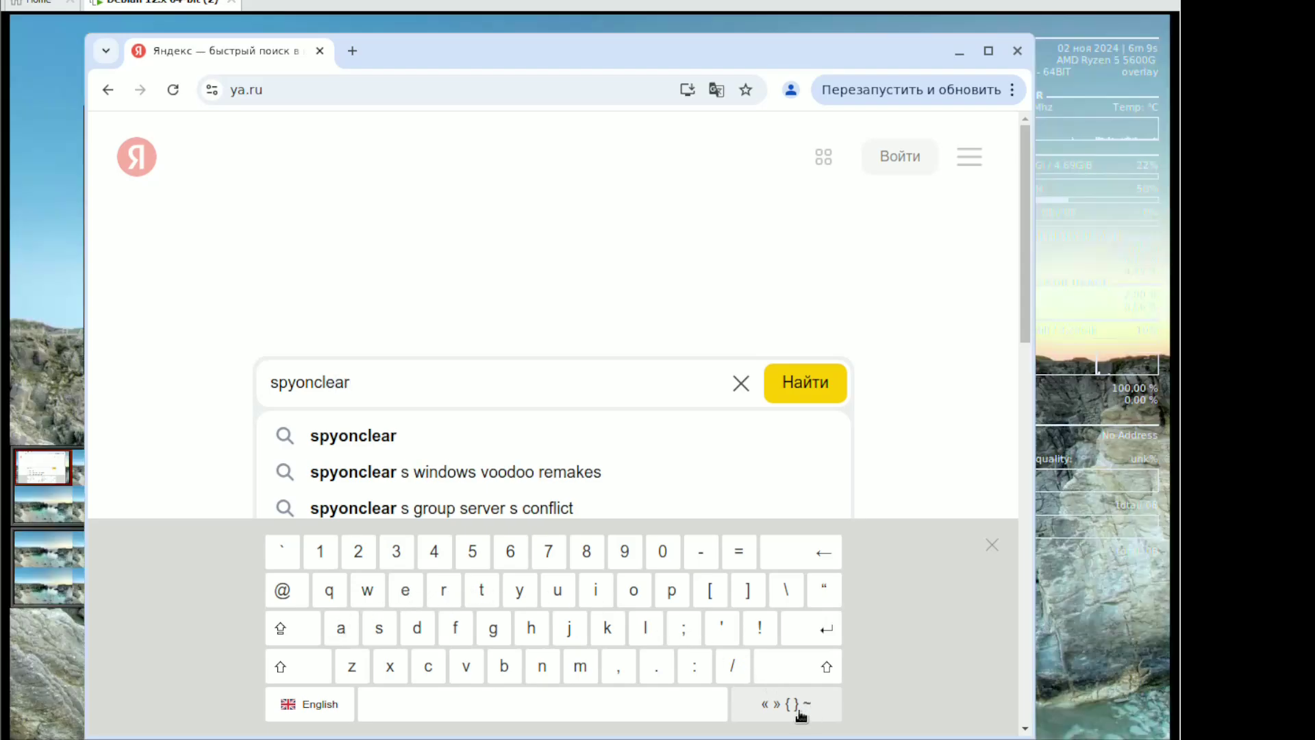
pyautogui.click(795, 641)
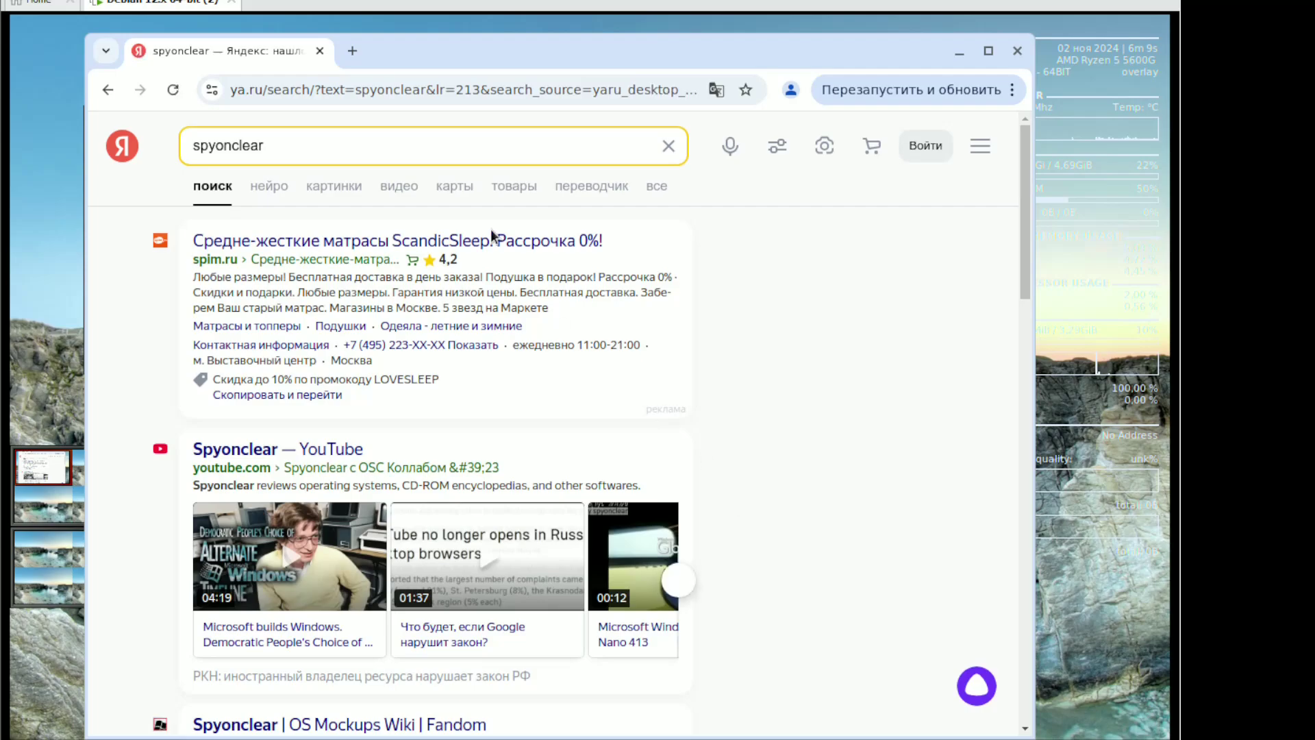
# Open the Spyonclear YouTube channel from the Yandex search results and close the Yandex tab
pyautogui.click(424, 152)
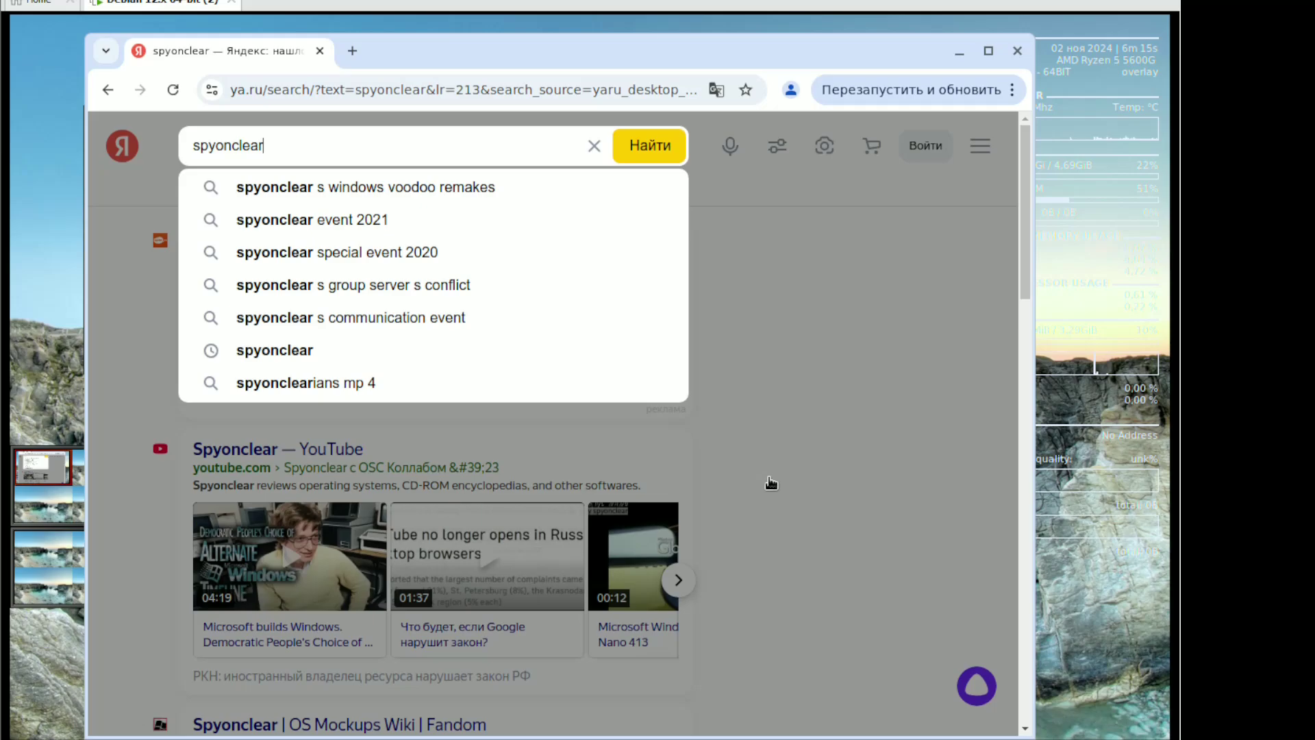
pyautogui.click(772, 483)
pyautogui.click(291, 449)
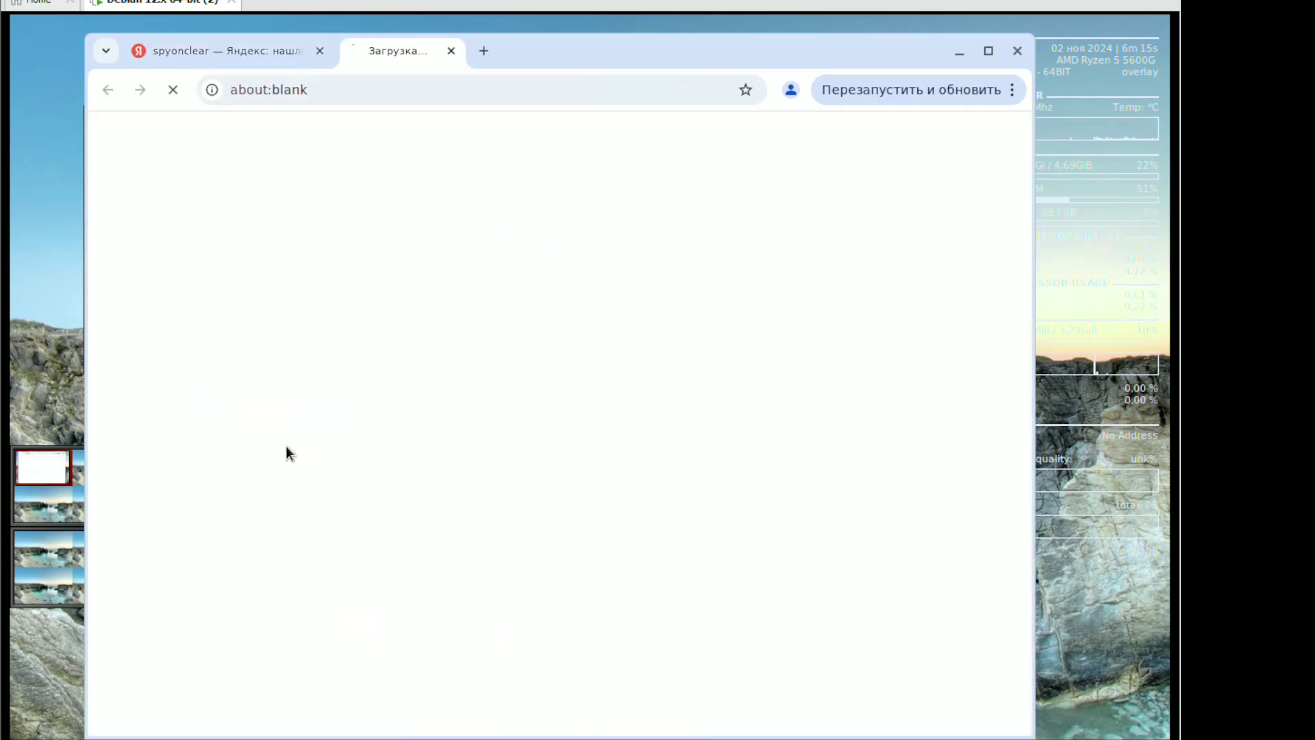
pyautogui.click(237, 60)
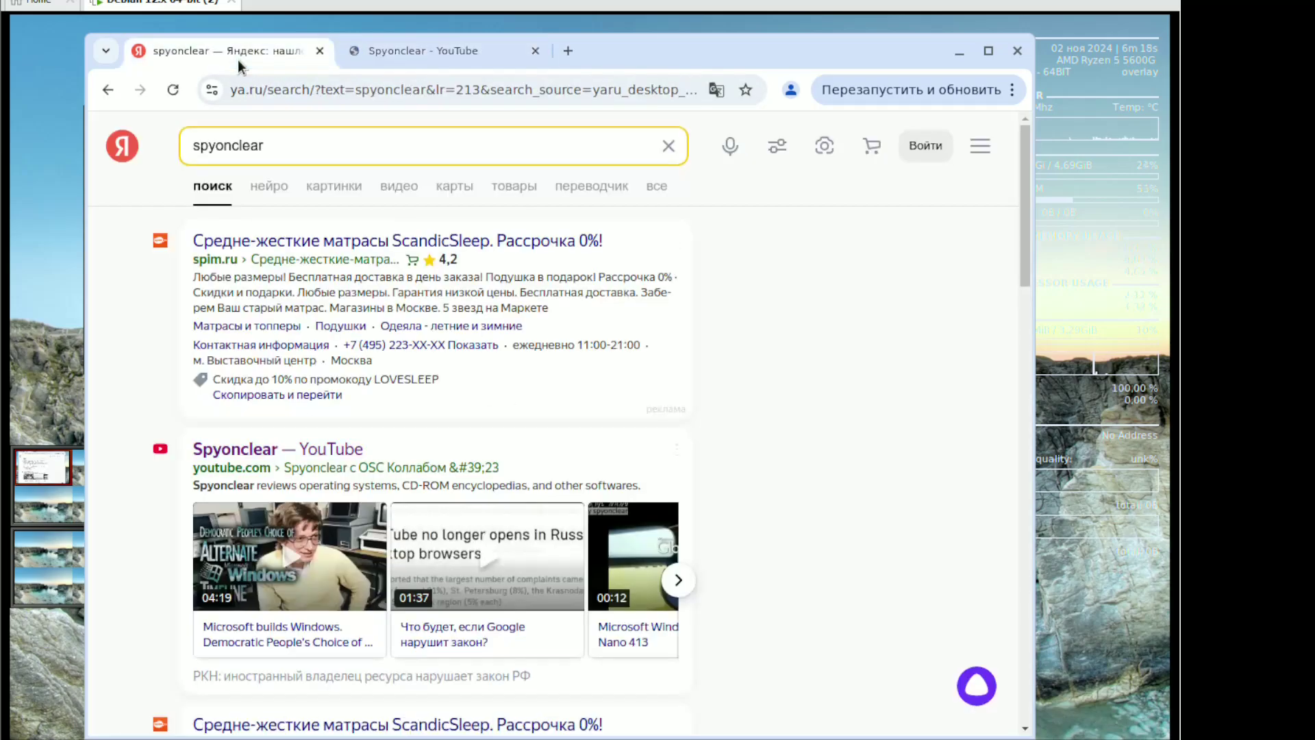
pyautogui.click(316, 50)
# Open "Devuan Excalibur 6.0 - OS Showcase Episode 214" from the channel's videos and pause its playback
pyautogui.click(298, 497)
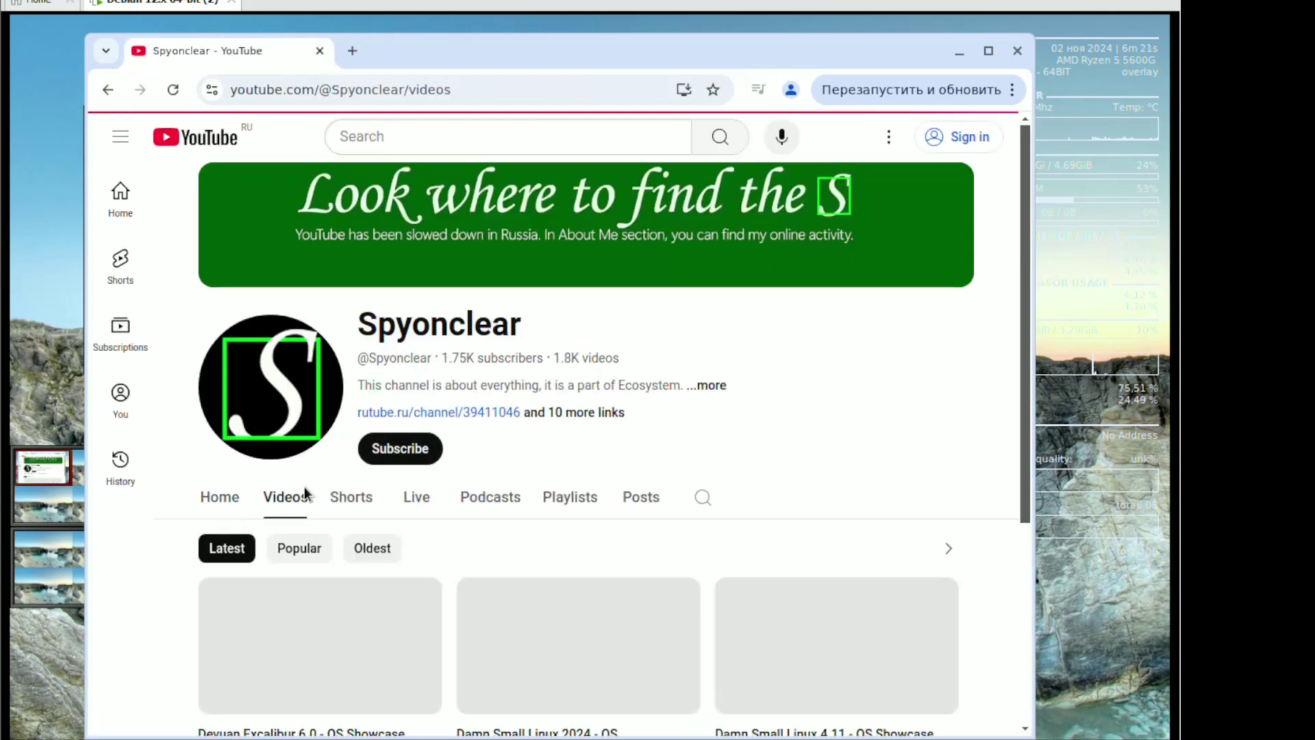
pyautogui.scroll(-3, 356, 473)
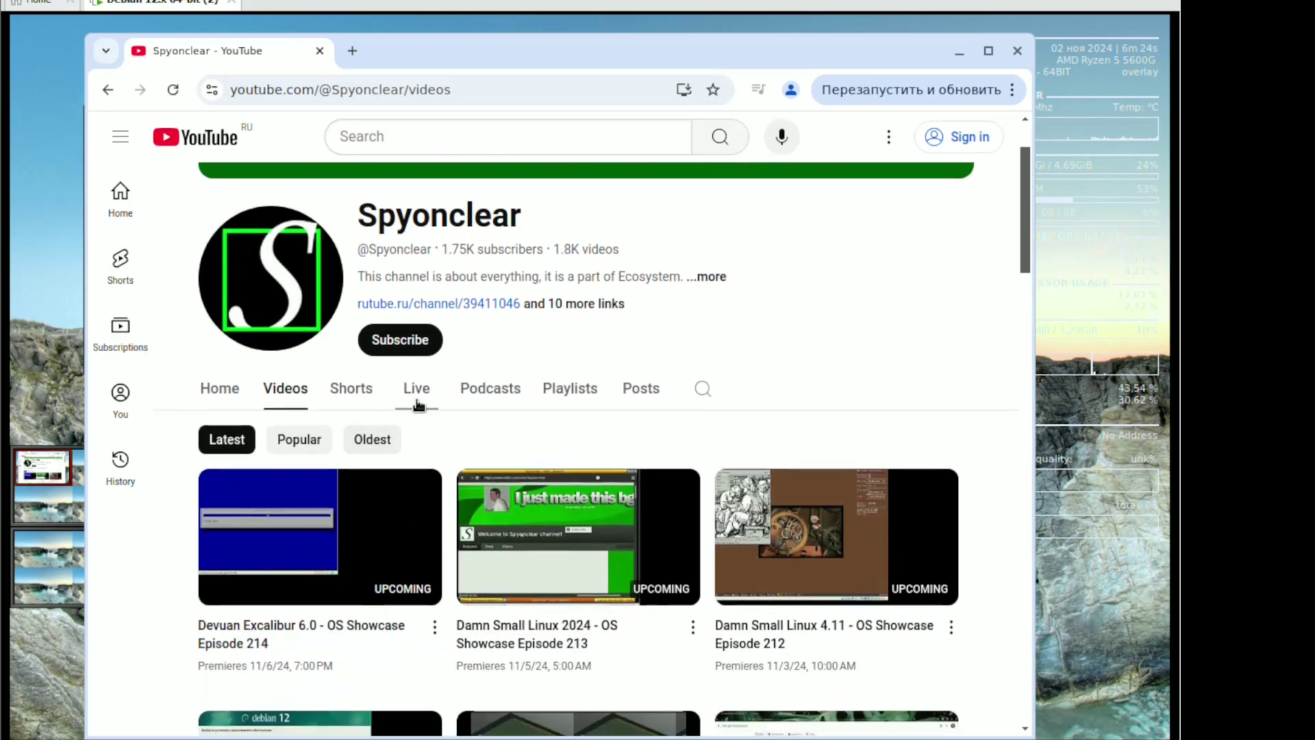
pyautogui.scroll(-3, 425, 438)
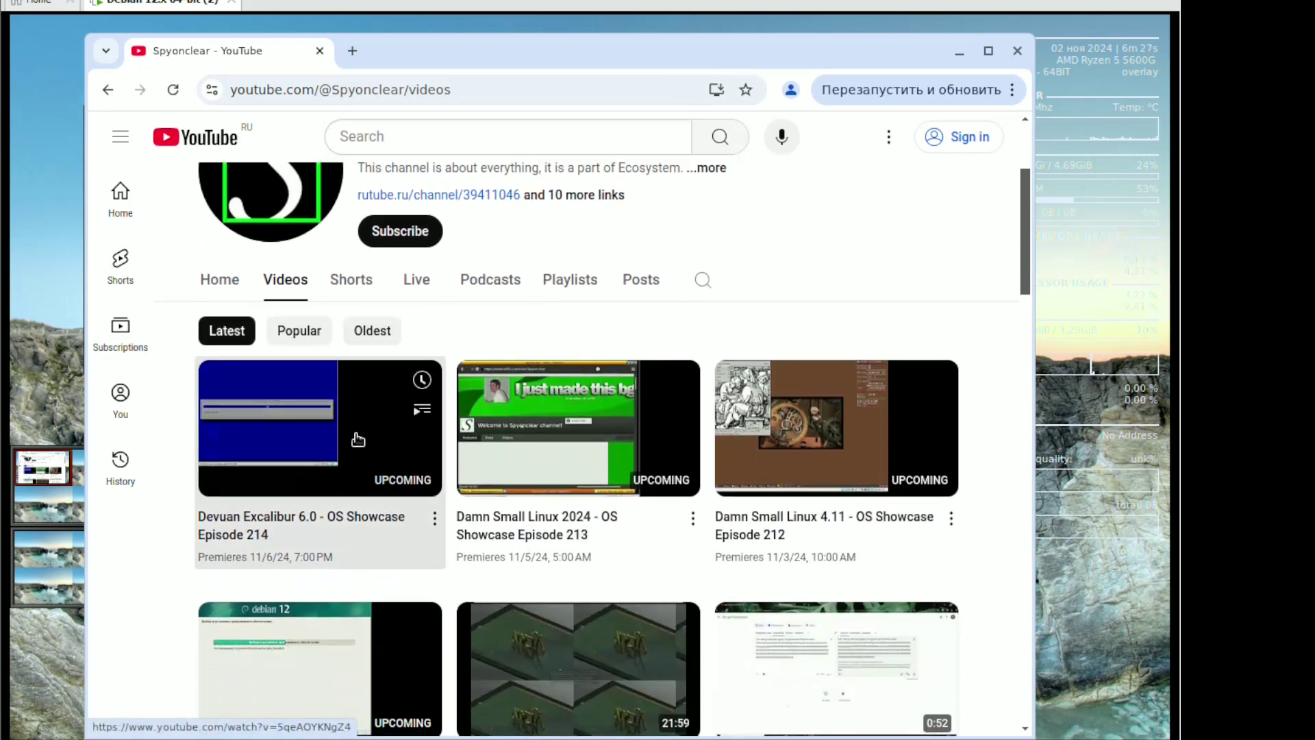
pyautogui.click(357, 440)
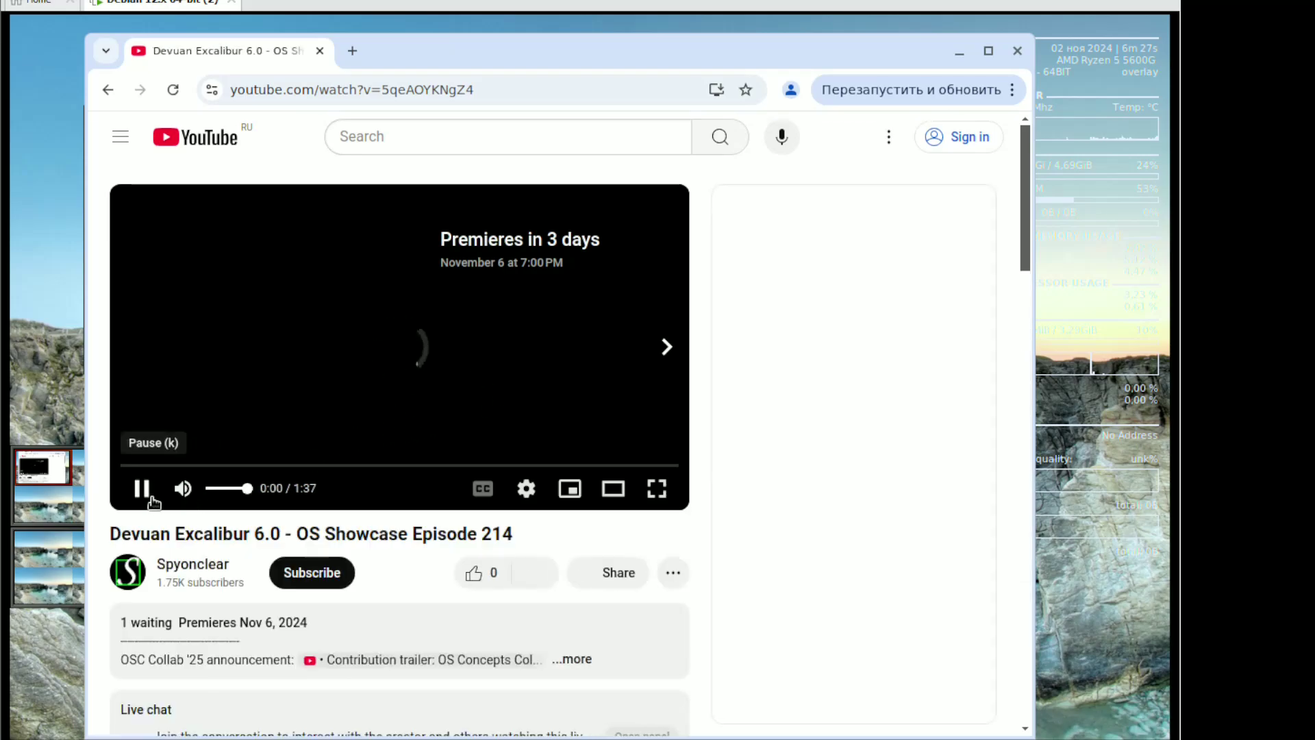
pyautogui.click(142, 488)
# Close Chrome and the Elive Intro window, and launch the Elive Installer
pyautogui.click(1014, 53)
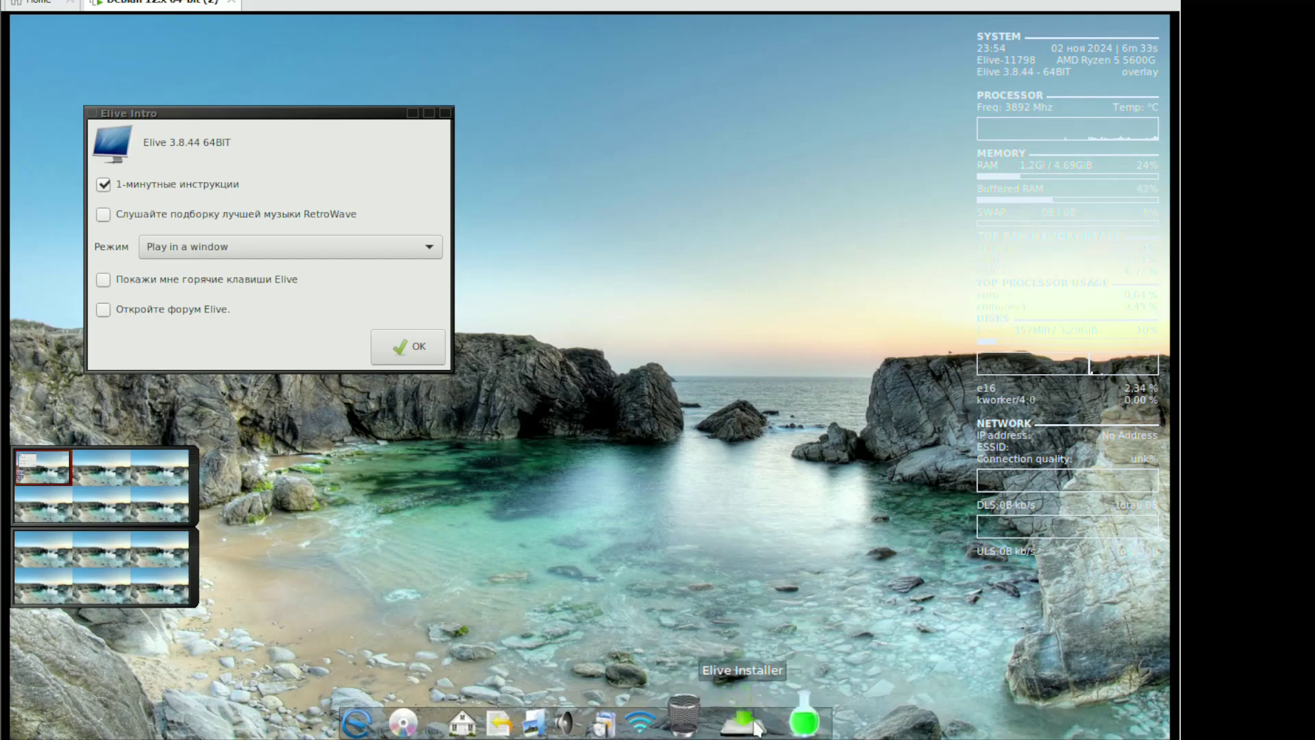
pyautogui.click(756, 728)
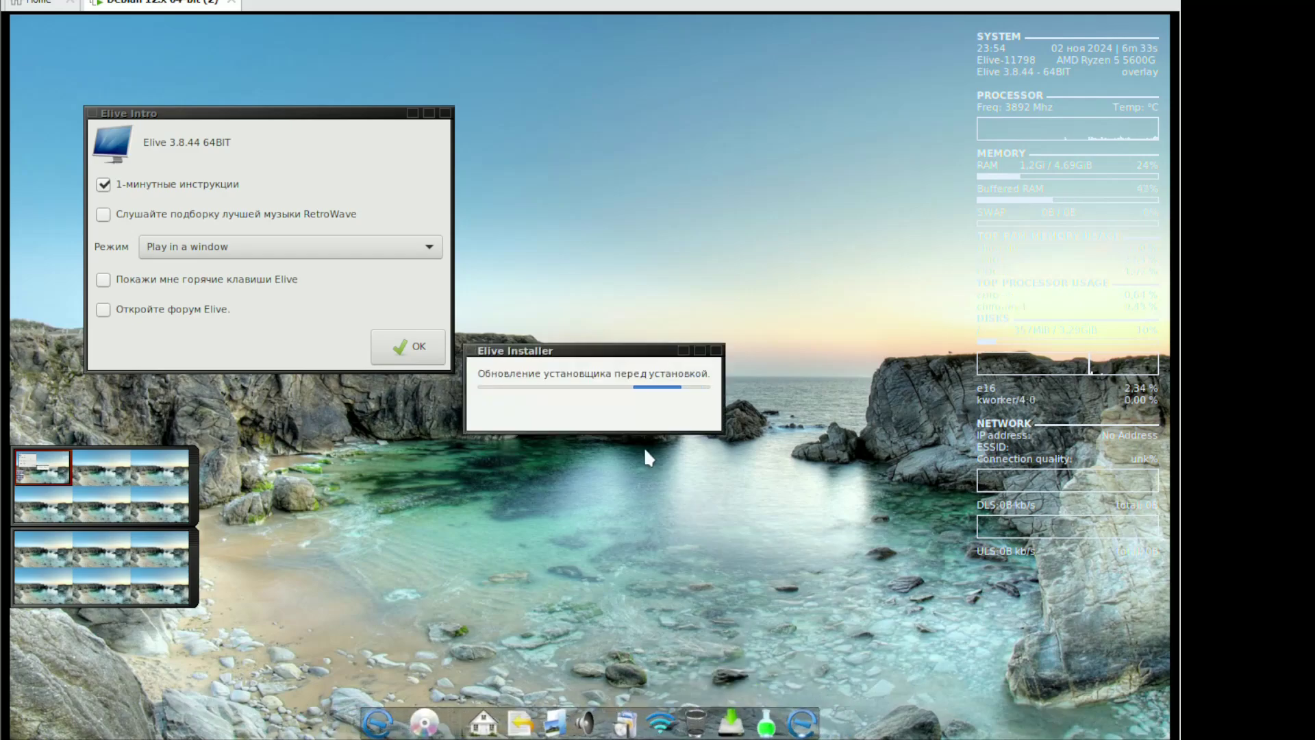
pyautogui.click(444, 116)
# Move the Elive Installer progress window to the upper-left area of the desktop
pyautogui.moveTo(537, 350); pyautogui.dragTo(544, 207)
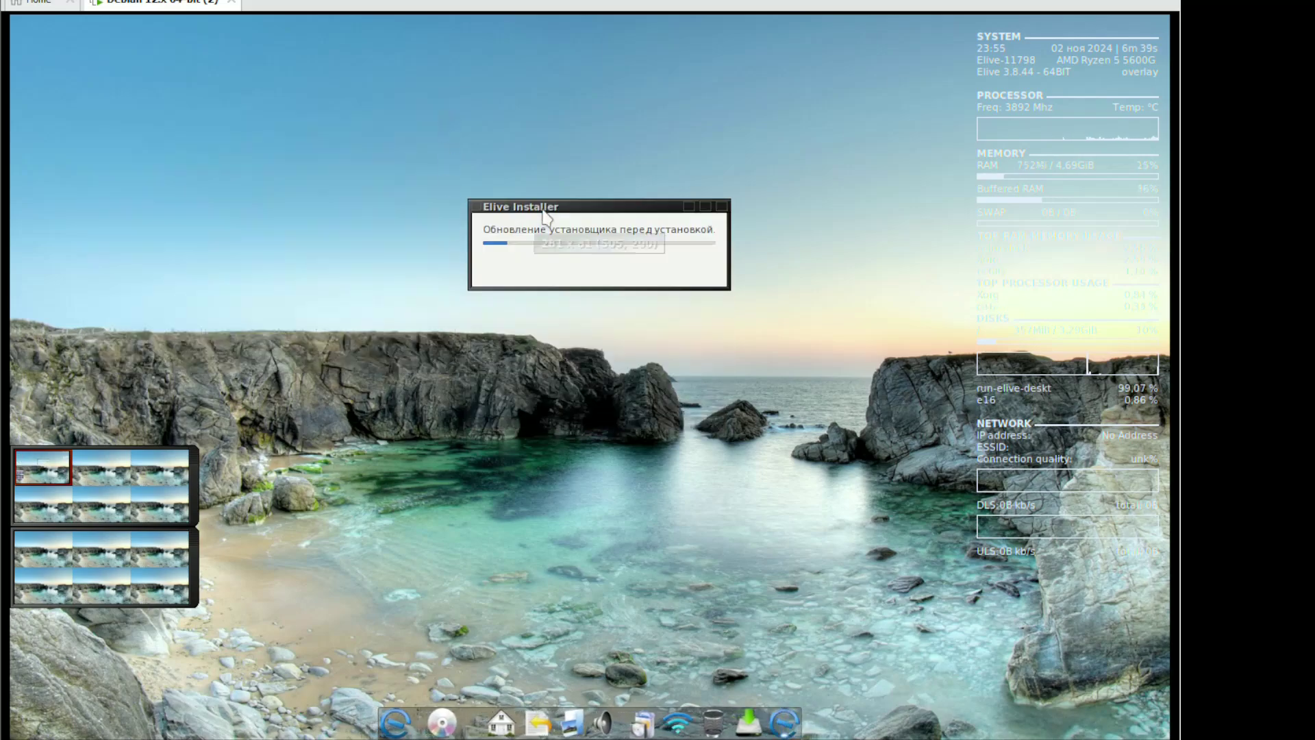
pyautogui.click(538, 354)
pyautogui.click(1017, 356)
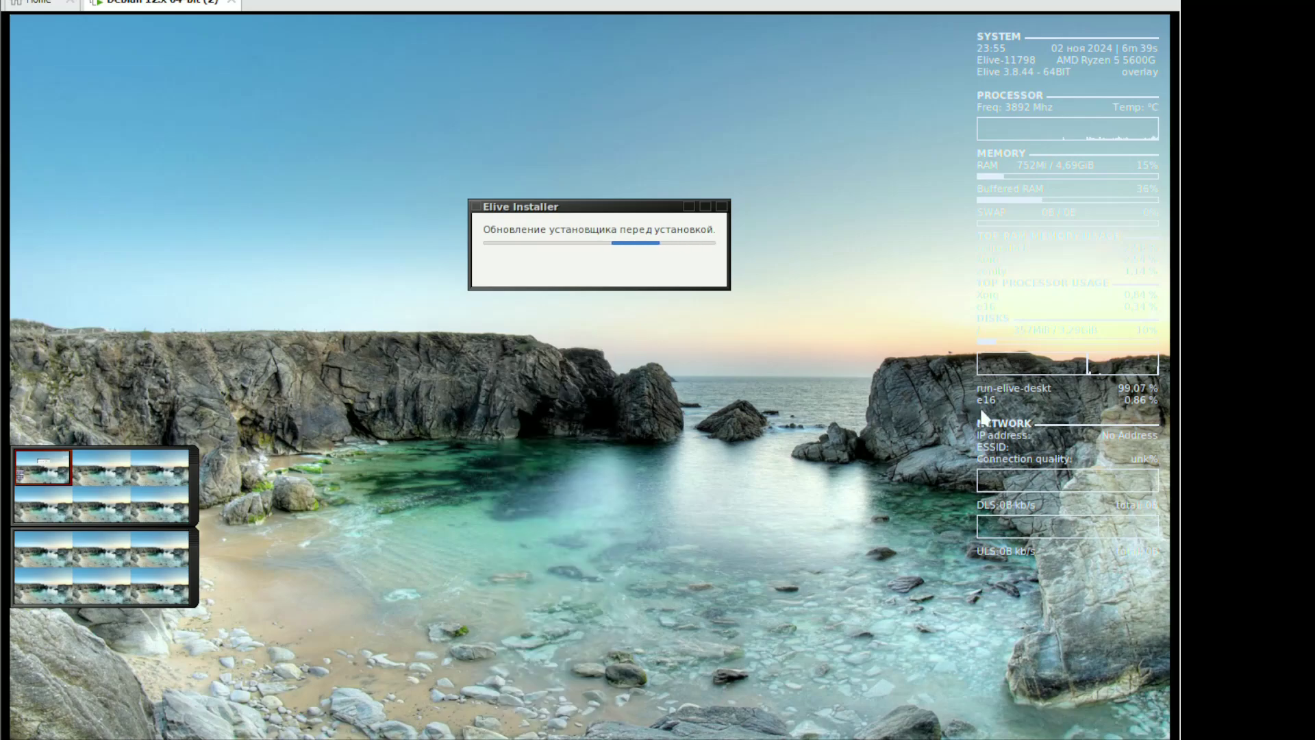
pyautogui.click(812, 395)
pyautogui.click(985, 237)
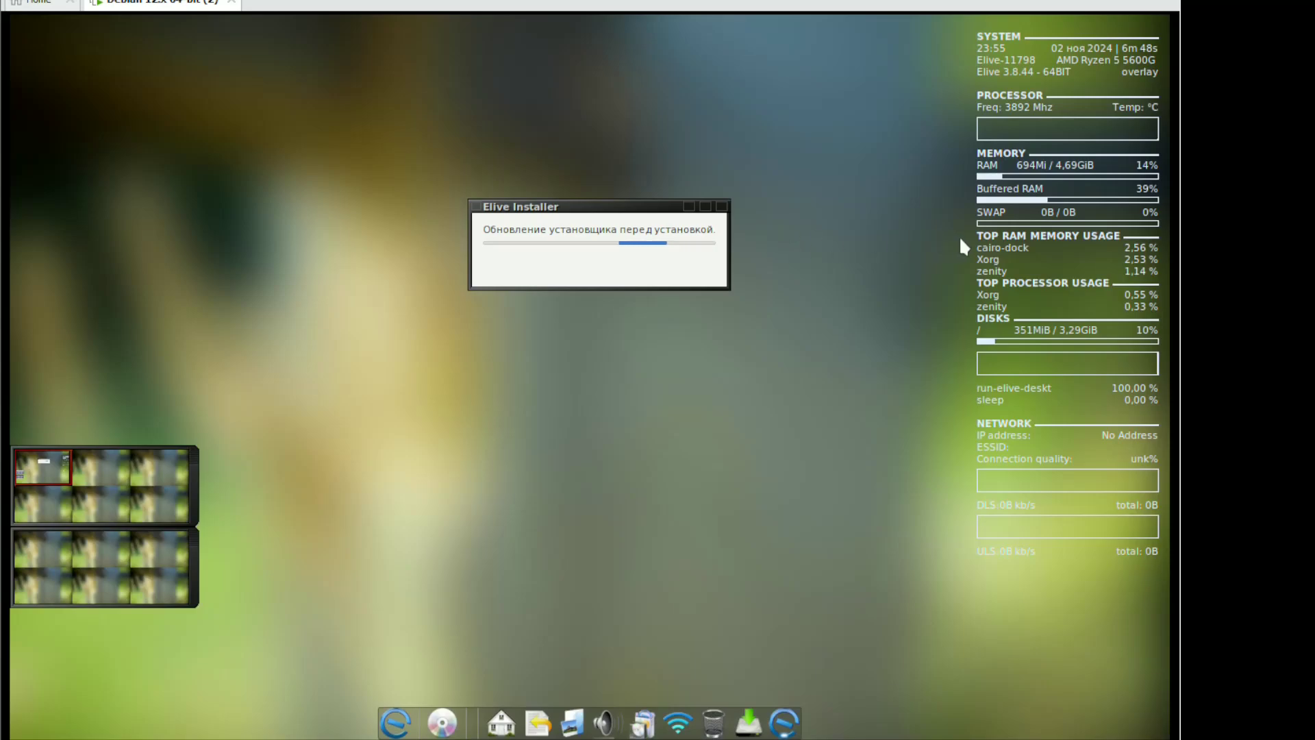
pyautogui.moveTo(601, 208); pyautogui.dragTo(237, 112)
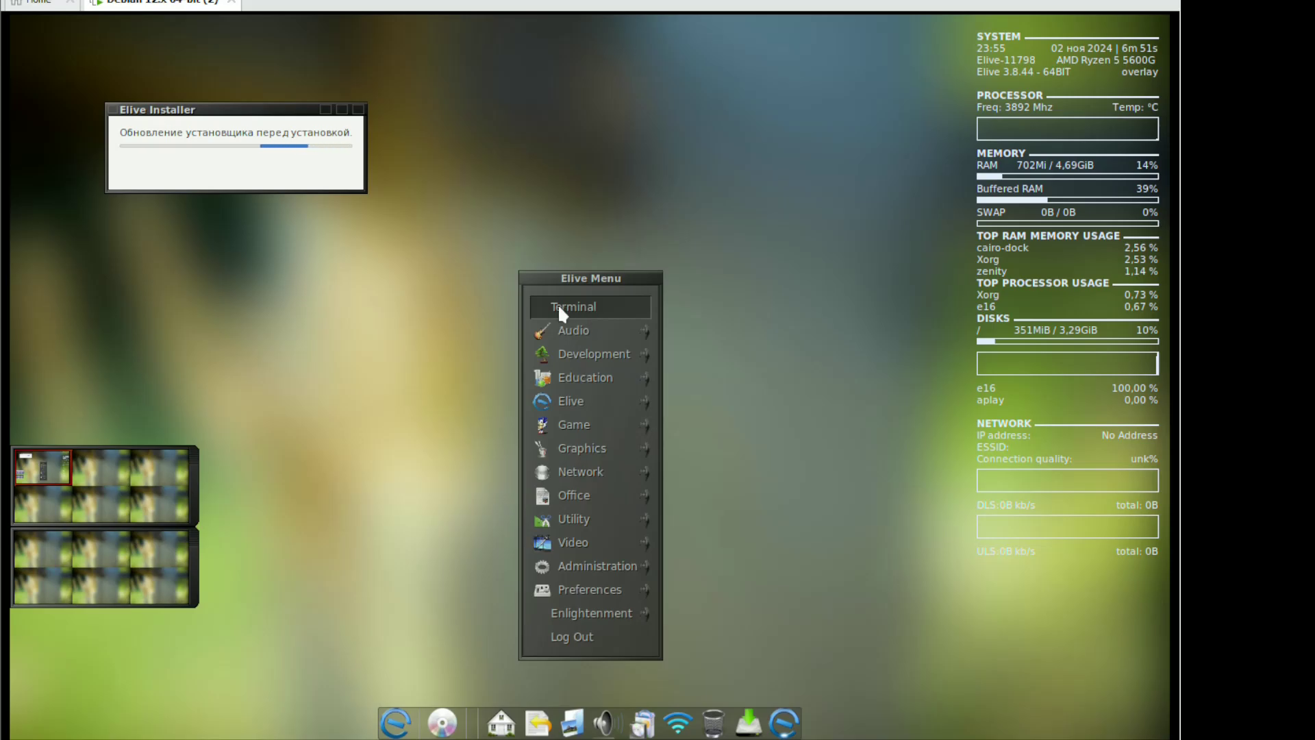
# Browse the virtual desktops through the pager, return to the installer's desktop, and collapse and restore the upper pager
pyautogui.click(370, 367)
pyautogui.click(142, 496)
pyautogui.click(21, 479)
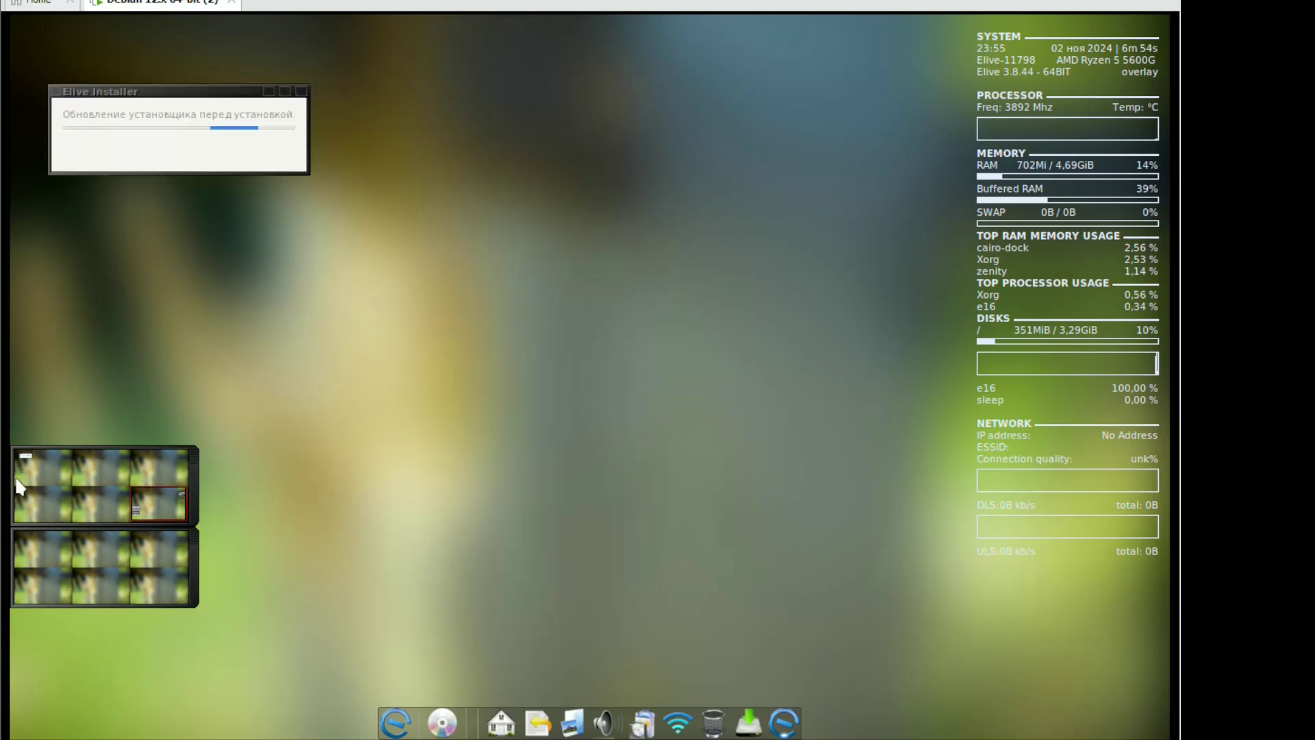
pyautogui.click(40, 473)
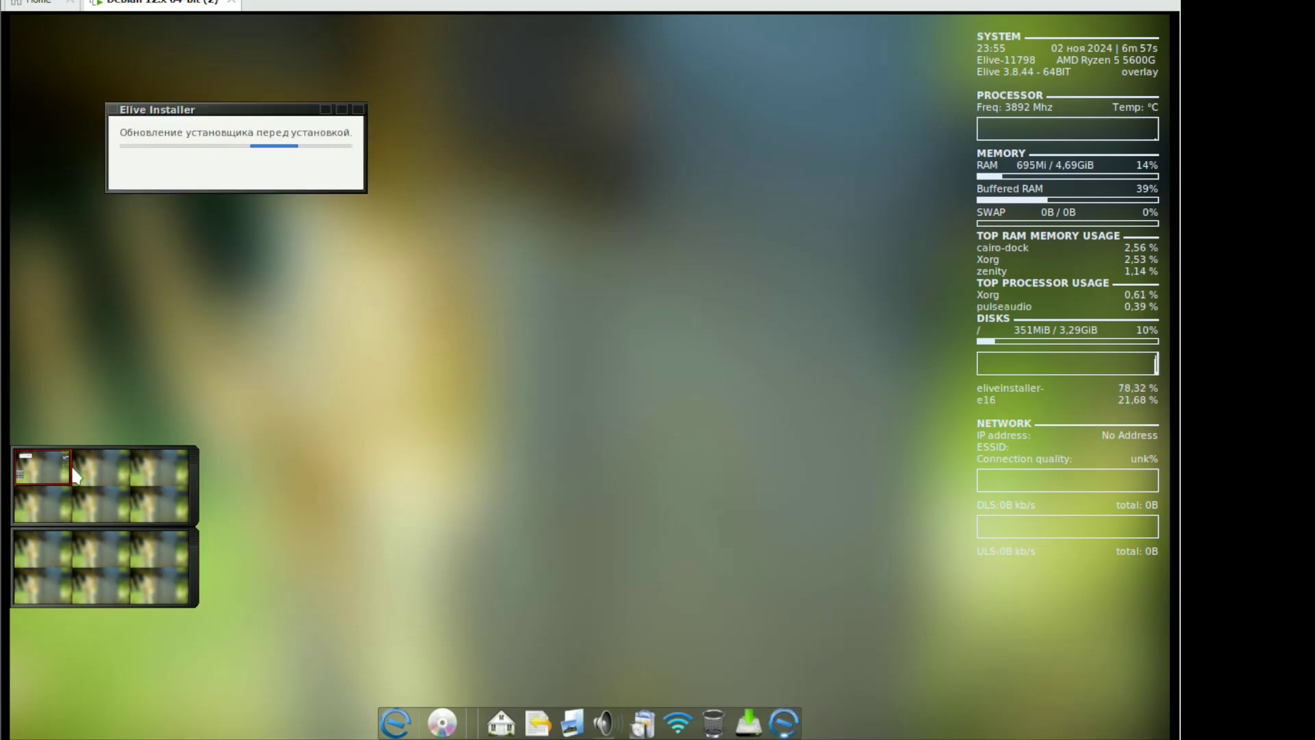
pyautogui.click(81, 476)
pyautogui.click(57, 471)
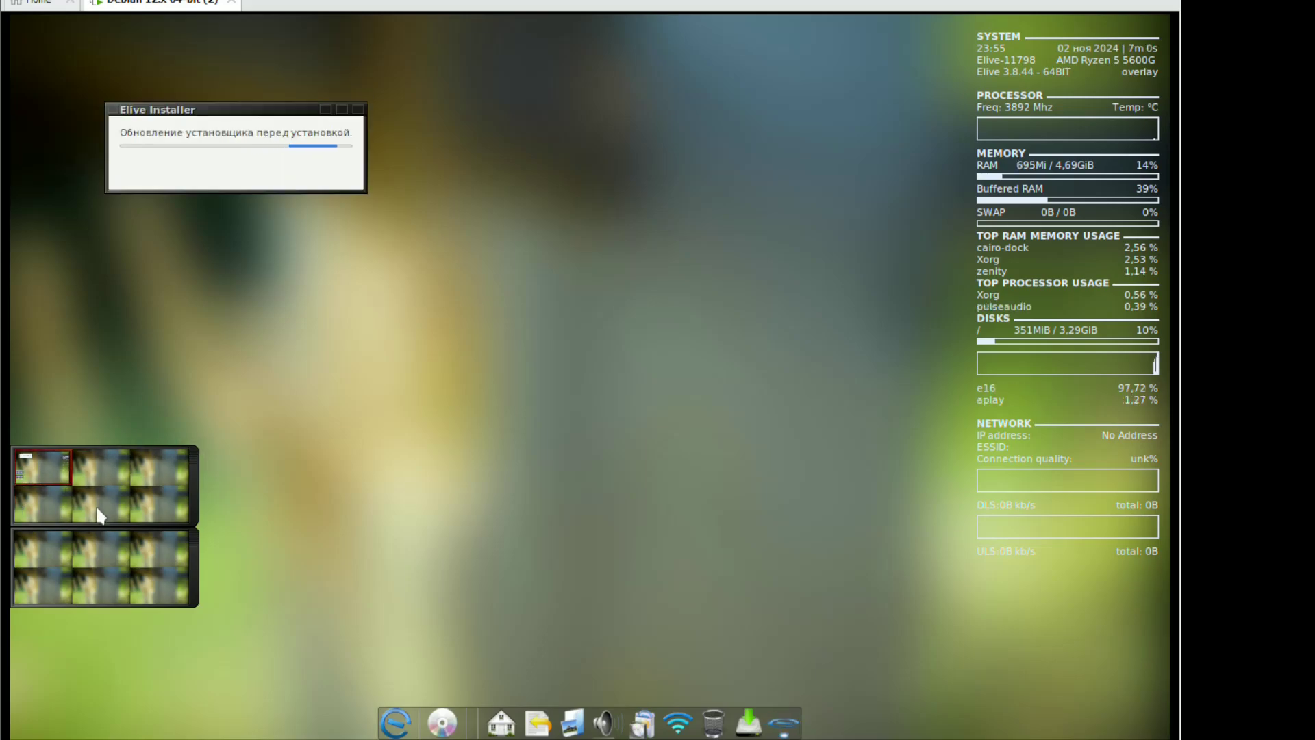
pyautogui.click(109, 574)
pyautogui.click(135, 519)
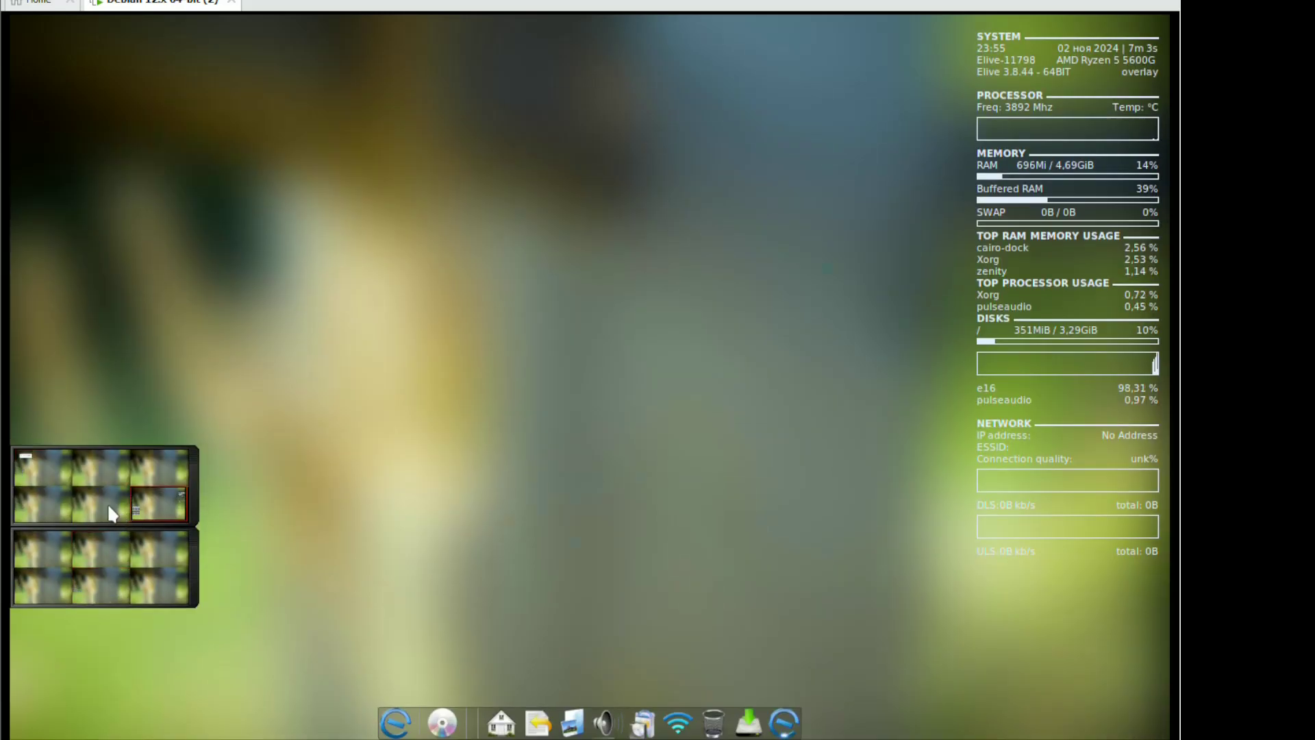
pyautogui.click(156, 476)
pyautogui.click(27, 478)
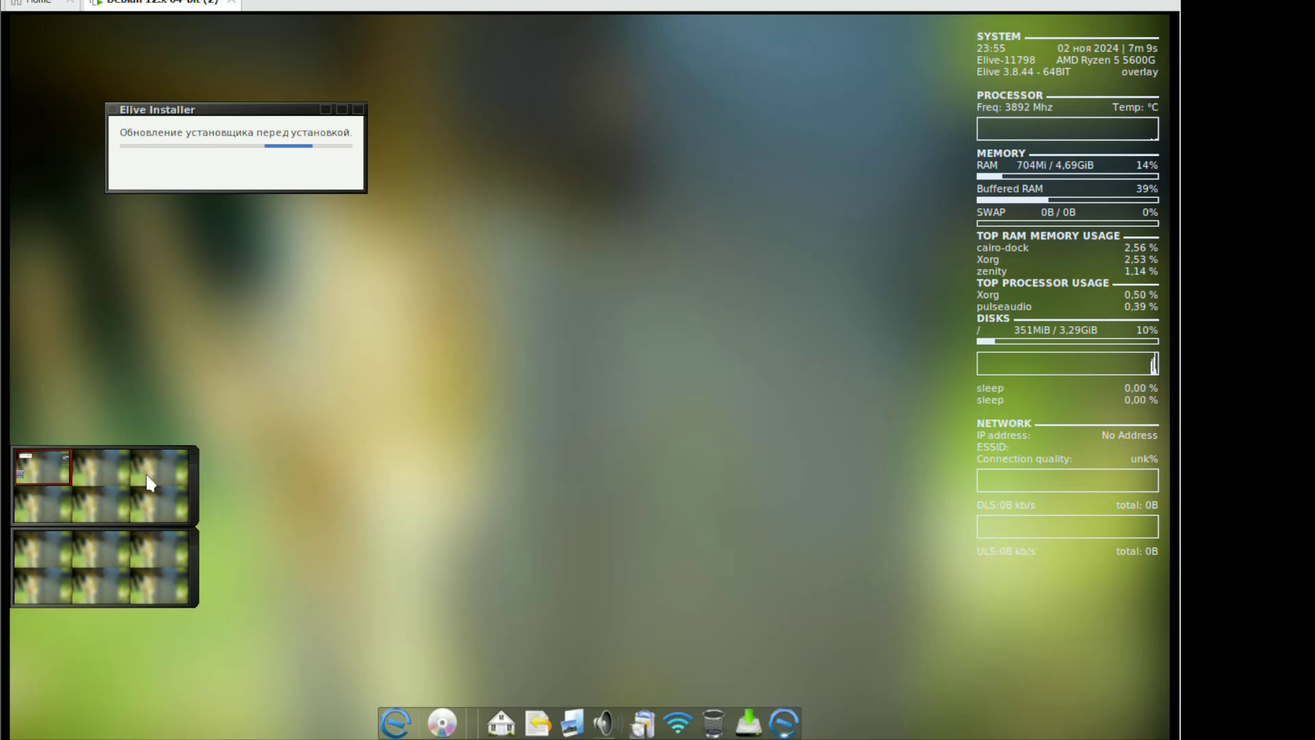
pyautogui.click(194, 478)
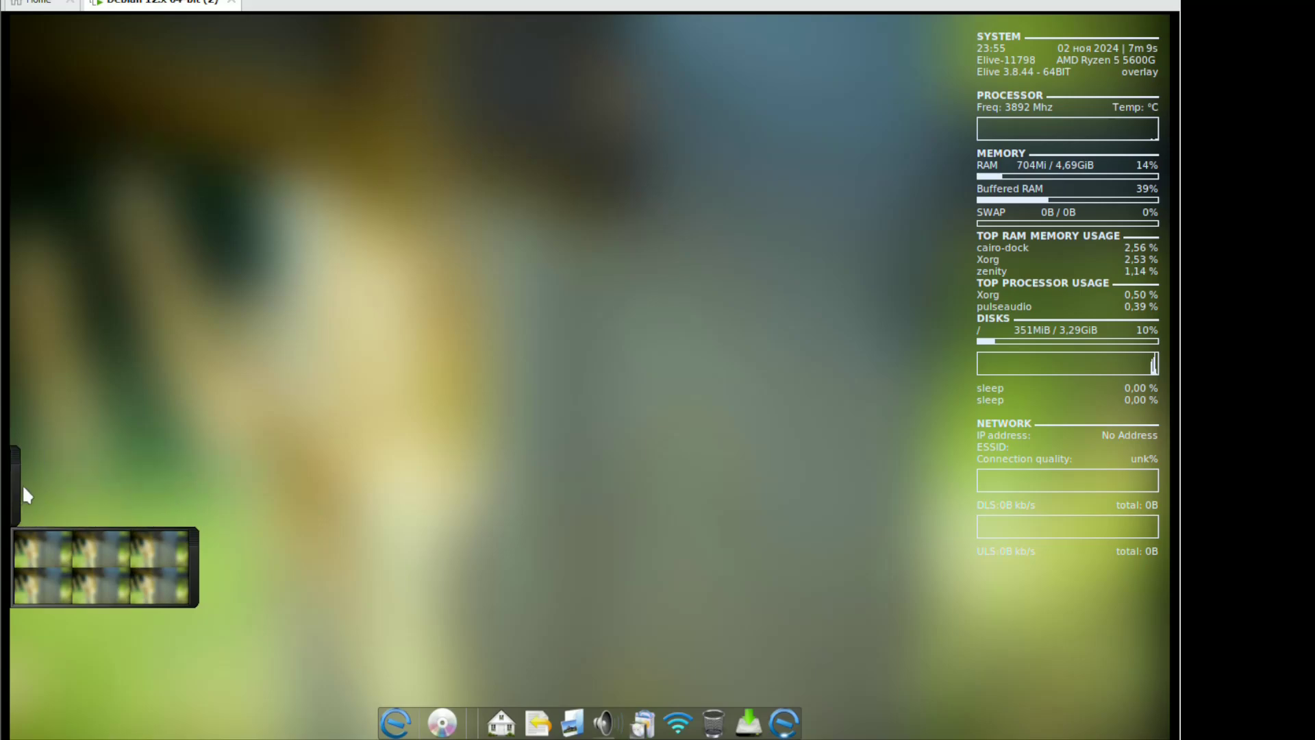
pyautogui.click(24, 494)
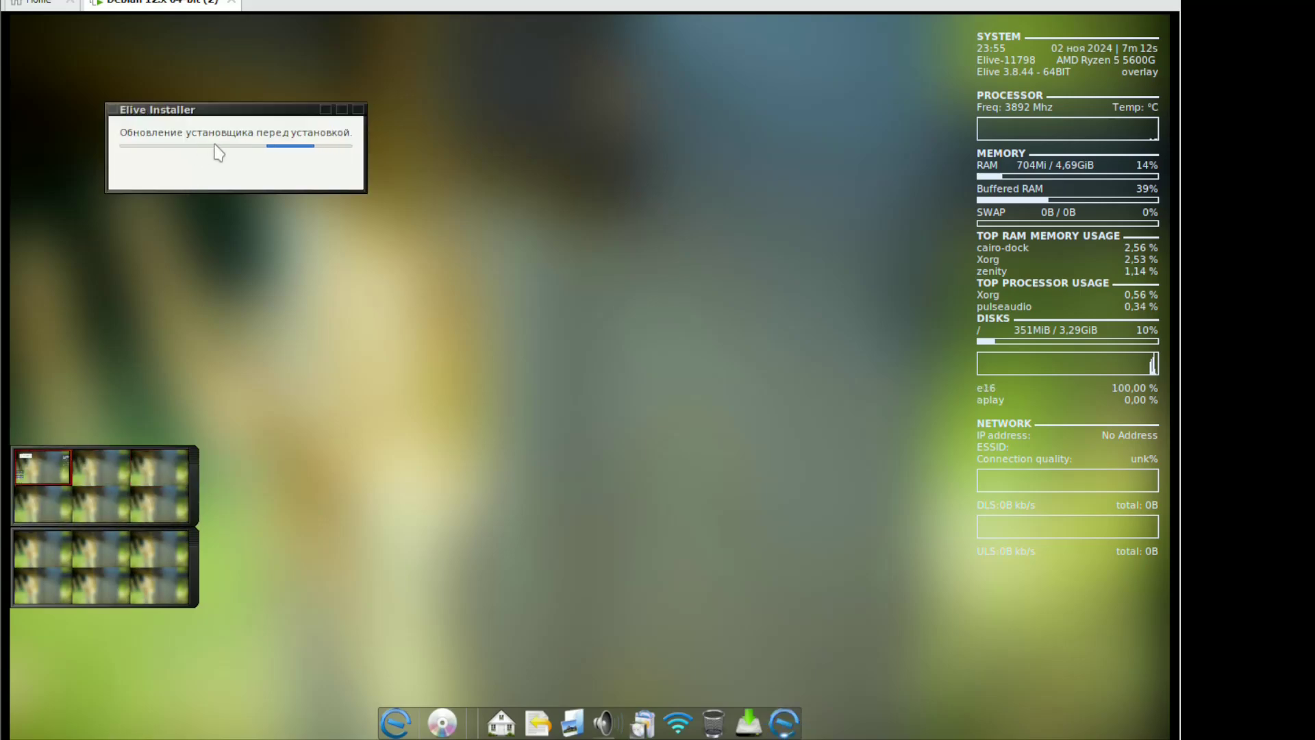
# Maximize and restore the Elive Installer window, and reposition it near the desktop's upper edge
pyautogui.click(324, 128)
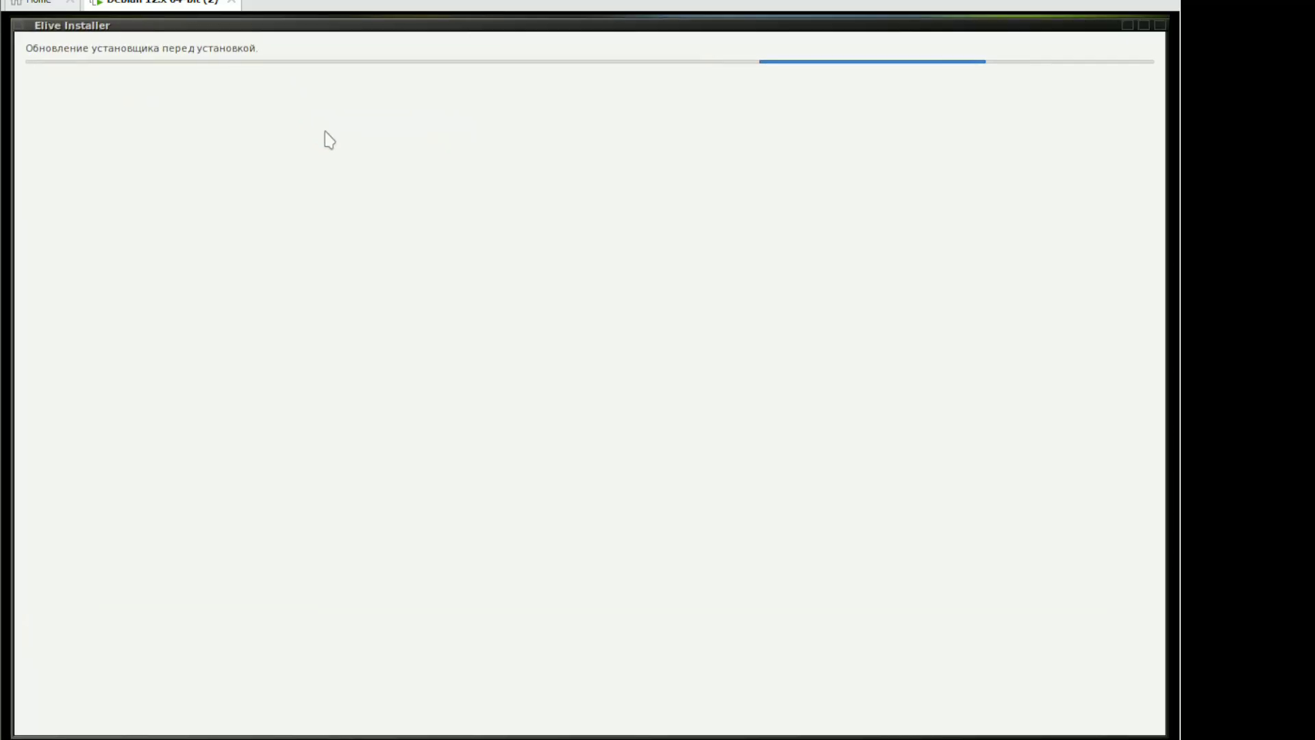
pyautogui.click(1144, 26)
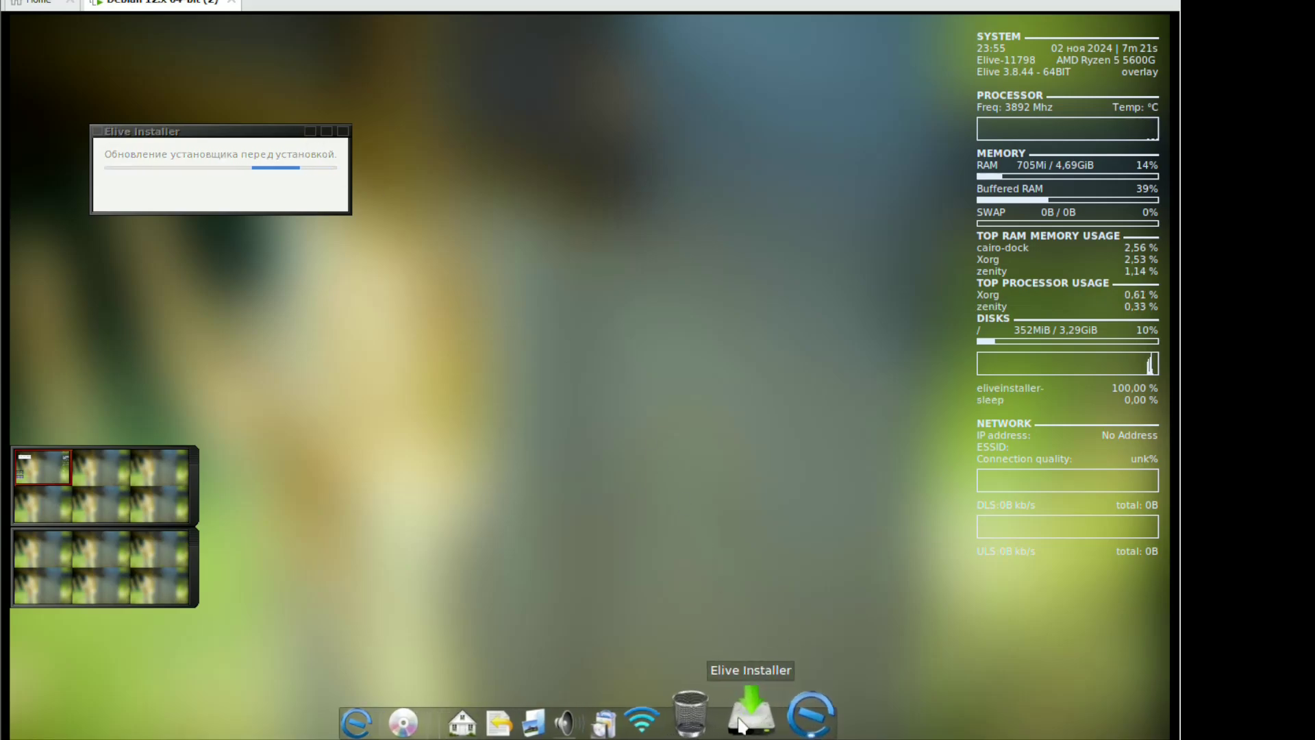
pyautogui.click(783, 716)
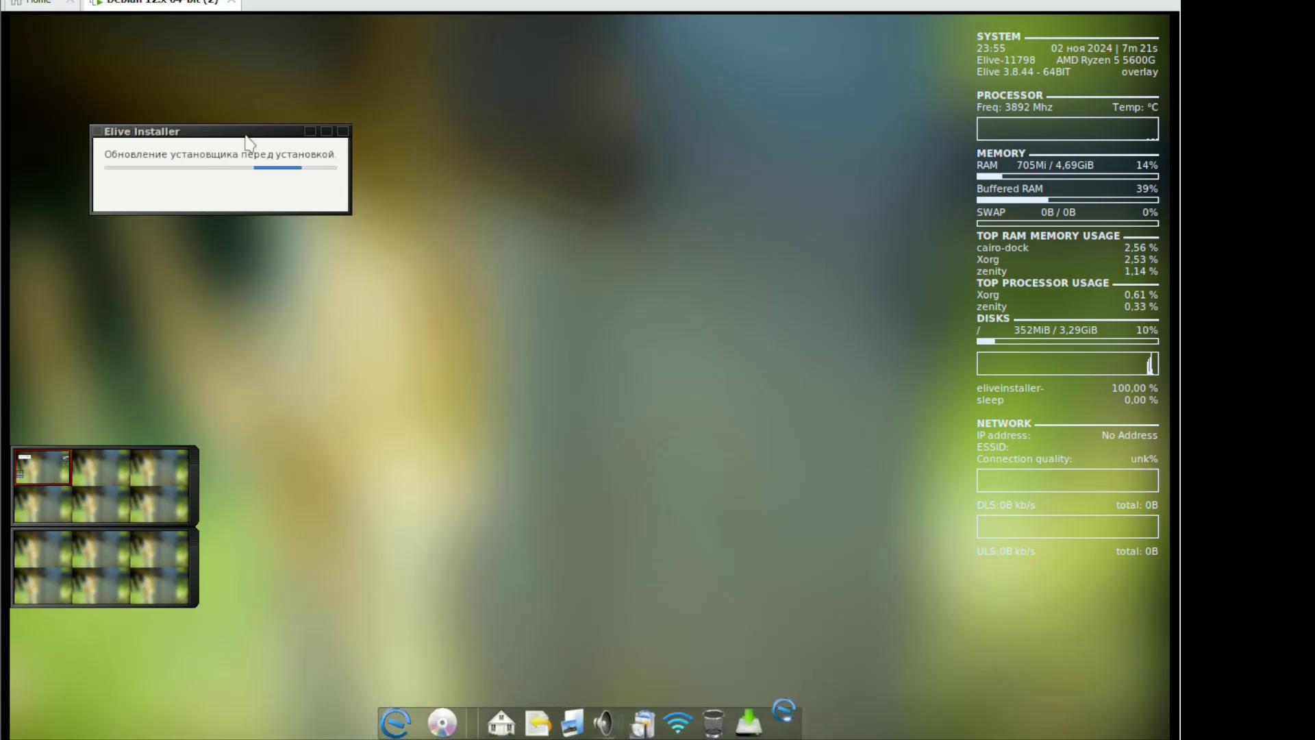
pyautogui.moveTo(258, 131); pyautogui.dragTo(400, 70)
# Open a terminal window and try to run the command "щупыуп"
pyautogui.click(600, 156)
pyautogui.click(706, 194)
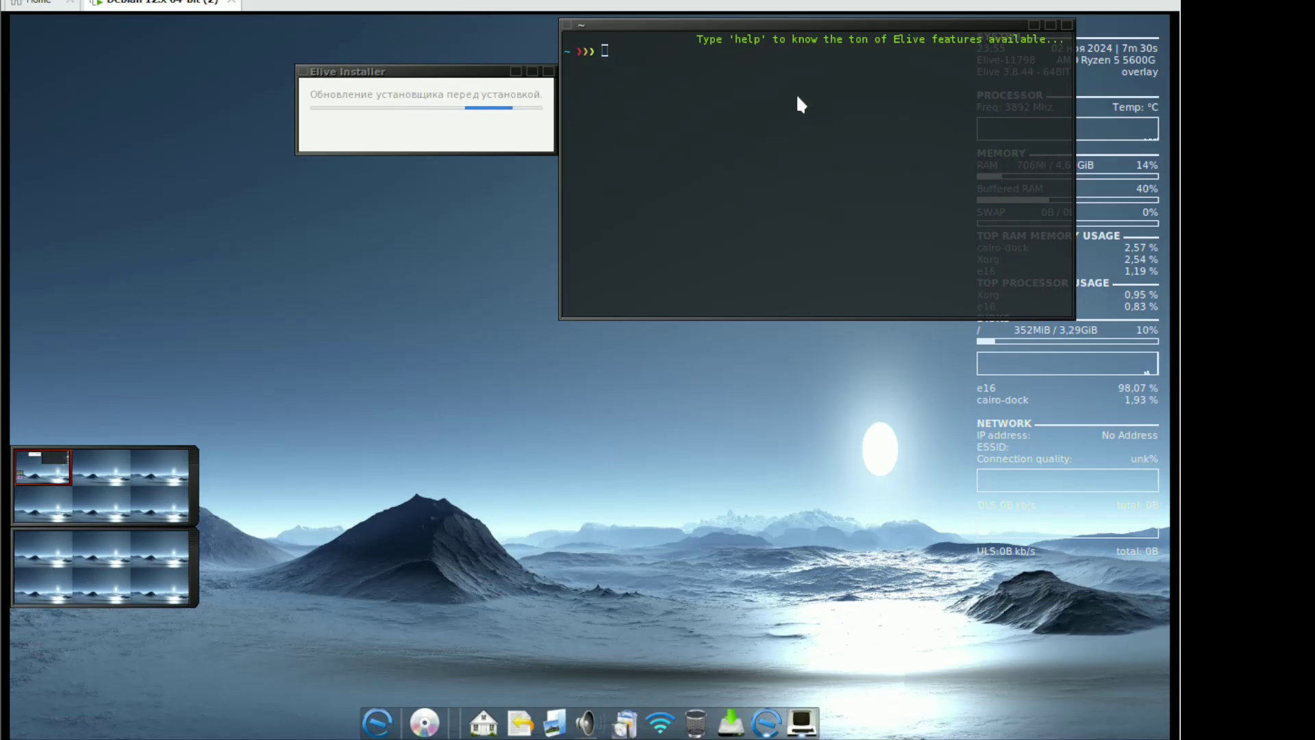
pyautogui.write('гтфь')
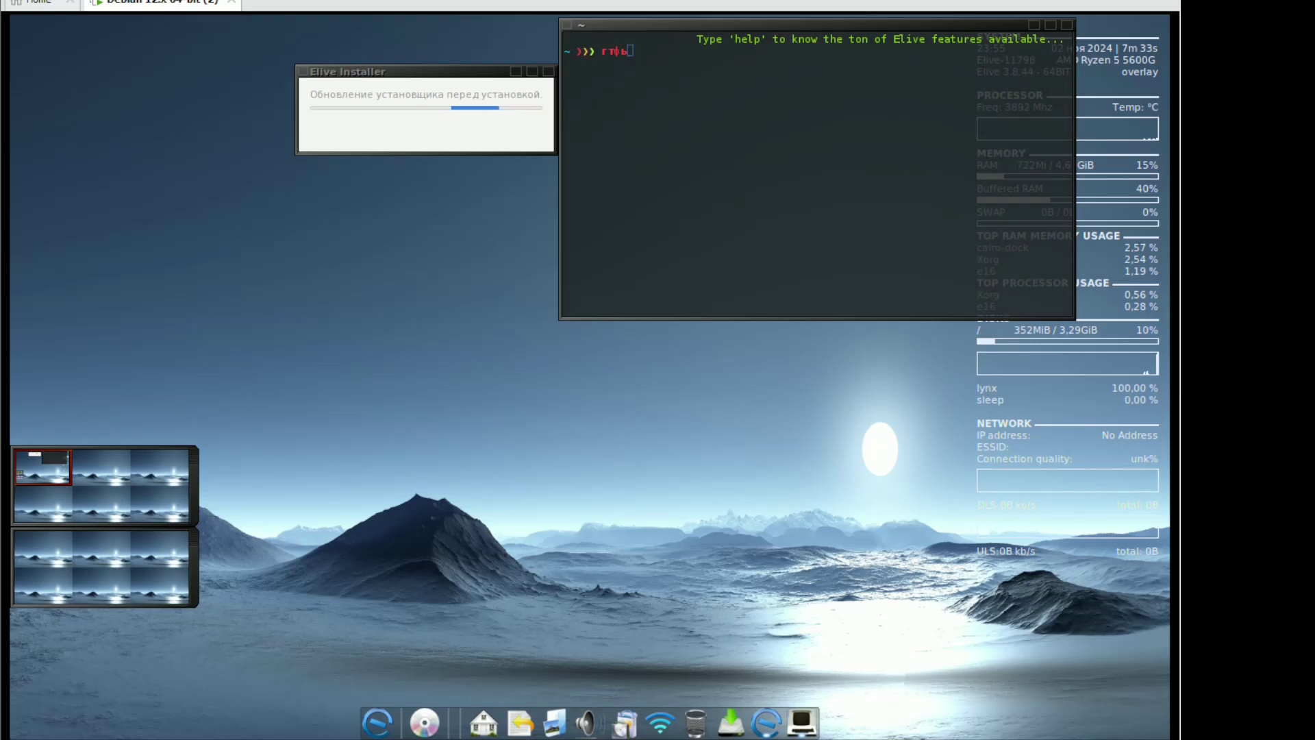
pyautogui.press('BackSpace')
pyautogui.press('BackSpace')
pyautogui.press('BackSpace')
pyautogui.press('BackSpace')
pyautogui.write('щупыуп')
pyautogui.press('Return')
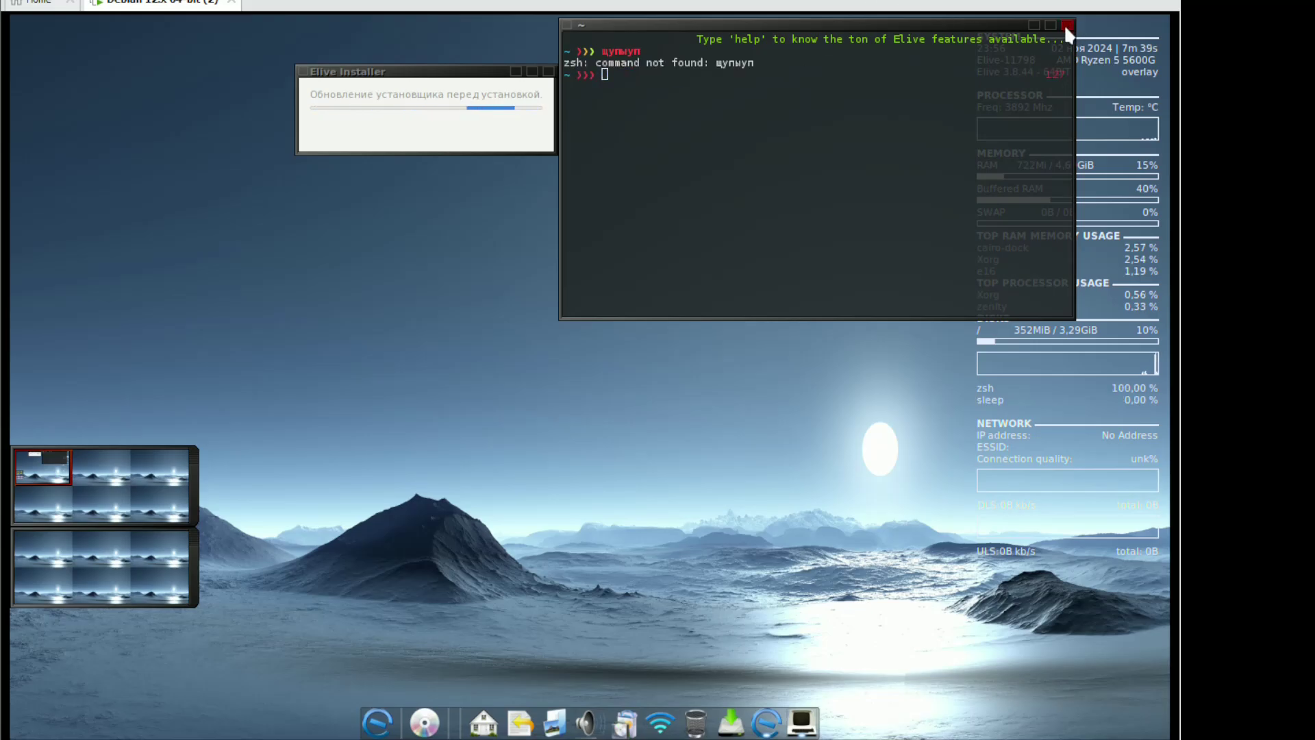
# Try to run the command "р" in the terminal and close the terminal window
pyautogui.write('р')
pyautogui.press('Return')
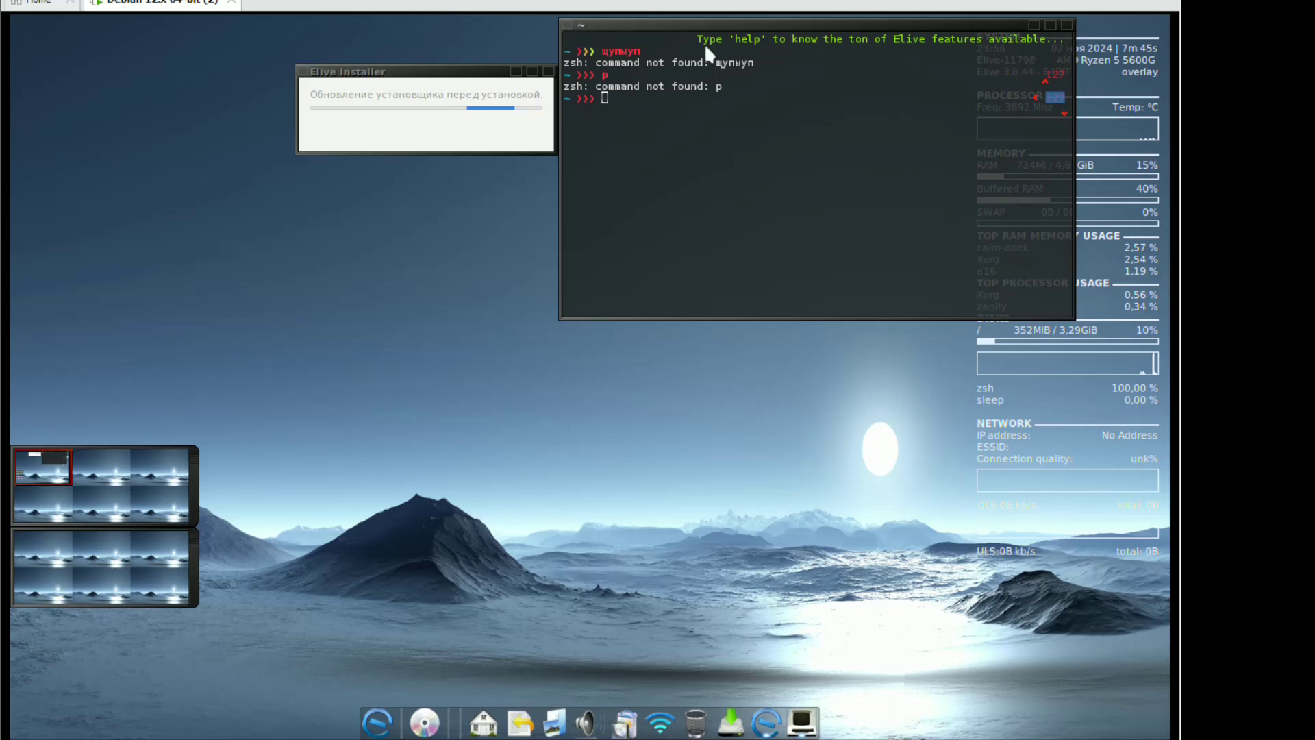
pyautogui.click(1066, 26)
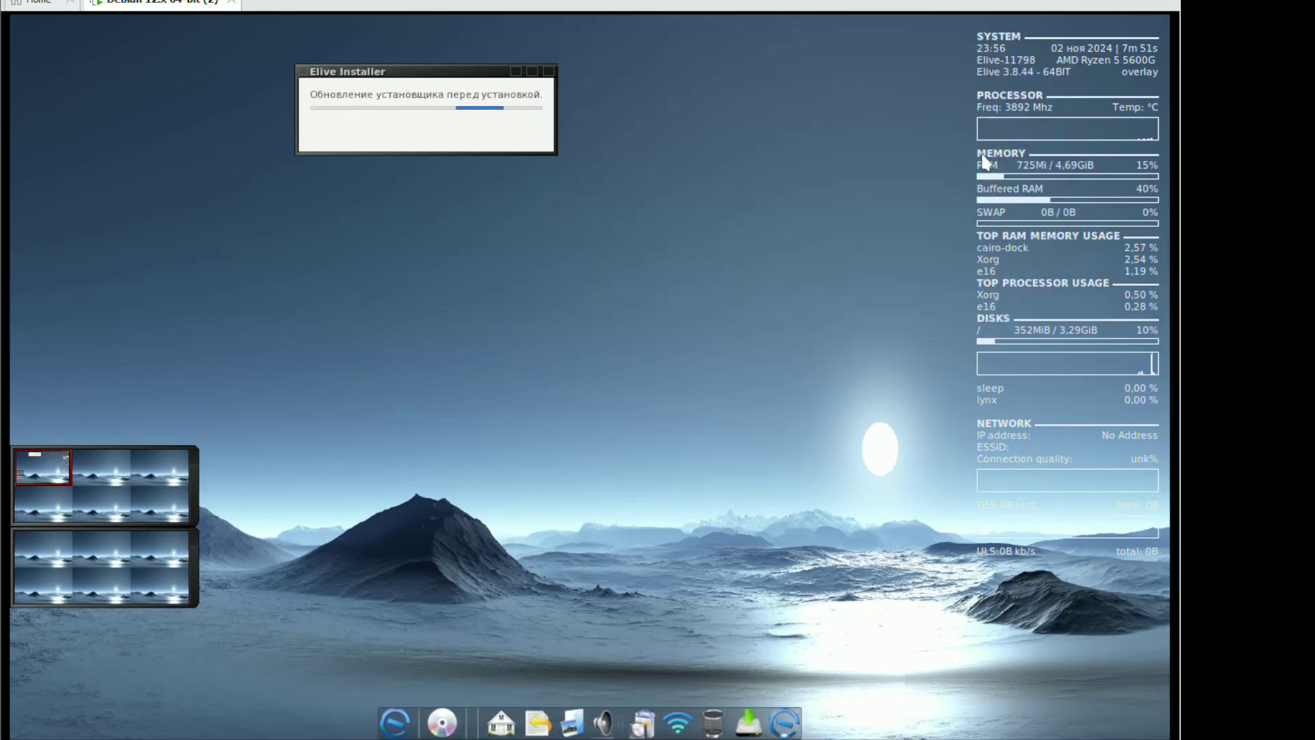
# Close the Elive Installer progress window, relaunch the installer, and dismiss its error and warning dialogs
pyautogui.click(551, 76)
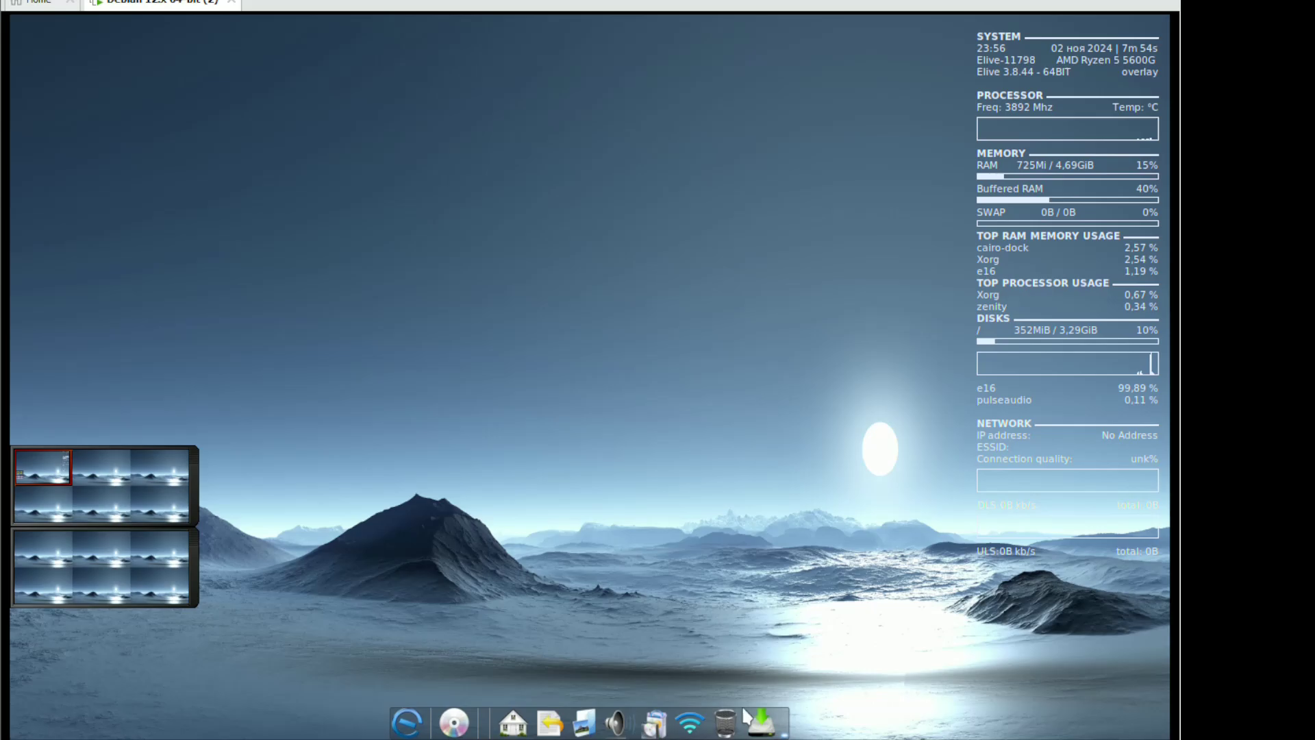
pyautogui.click(749, 723)
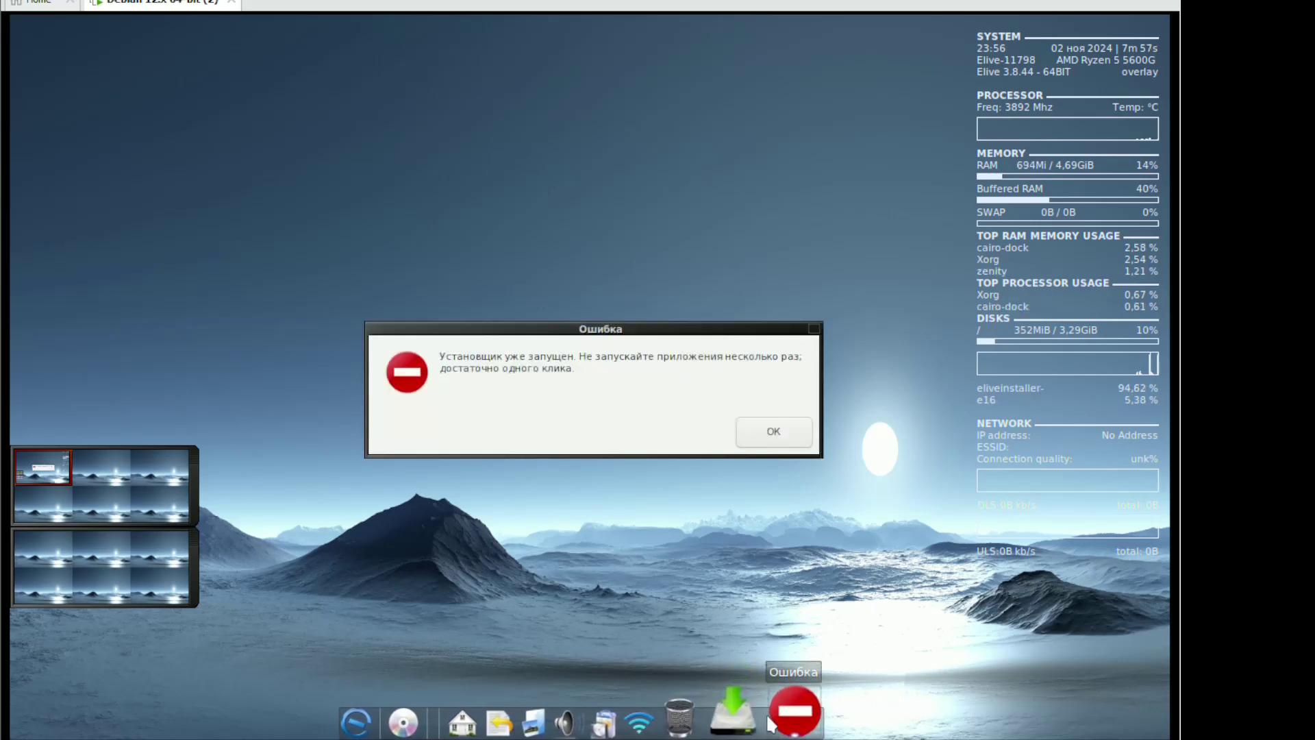
pyautogui.click(771, 434)
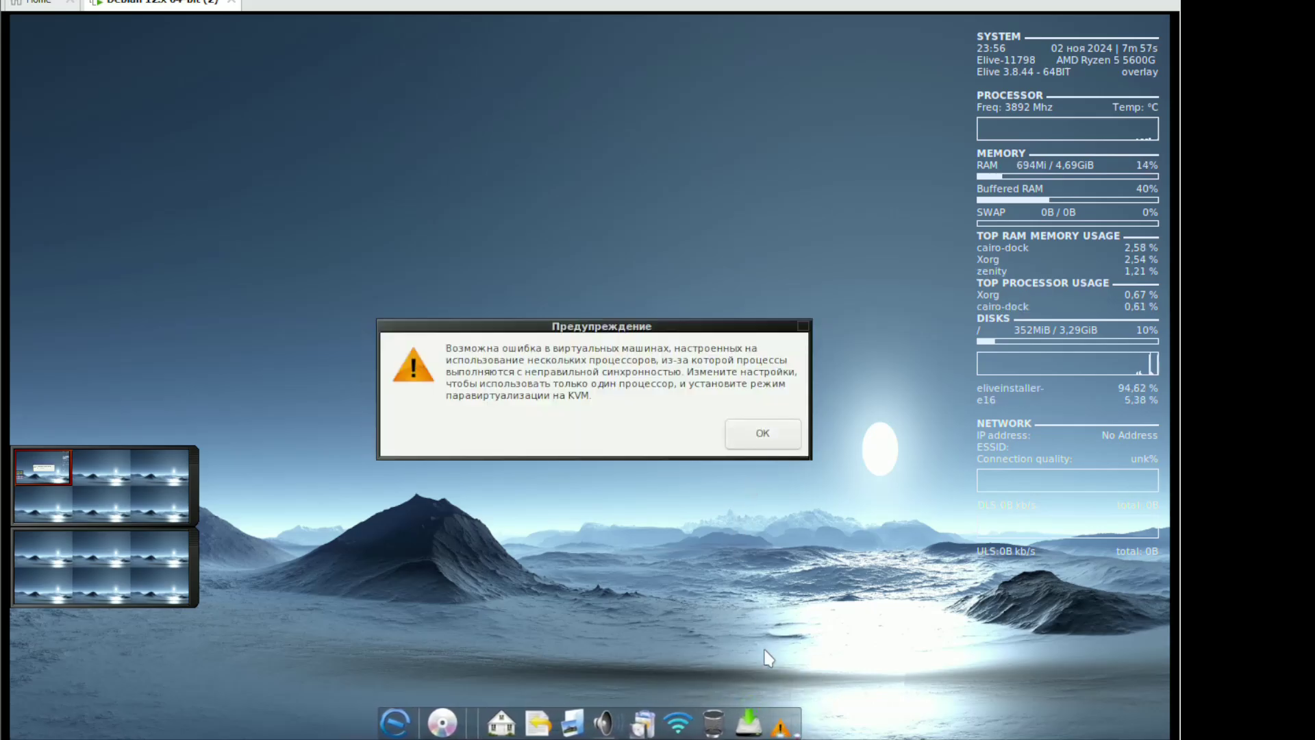
pyautogui.click(767, 435)
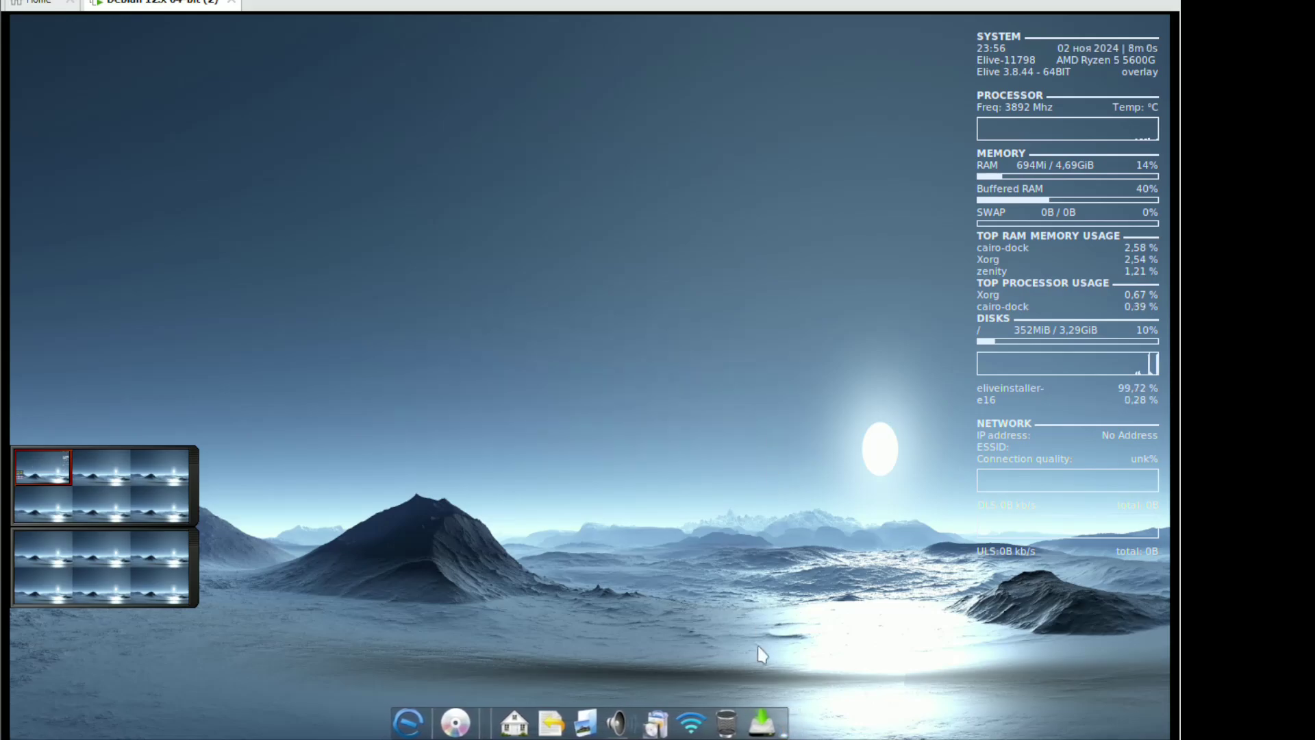
# Launch the Elive Installer once more and dismiss the dialogs it raises
pyautogui.click(762, 721)
pyautogui.click(747, 432)
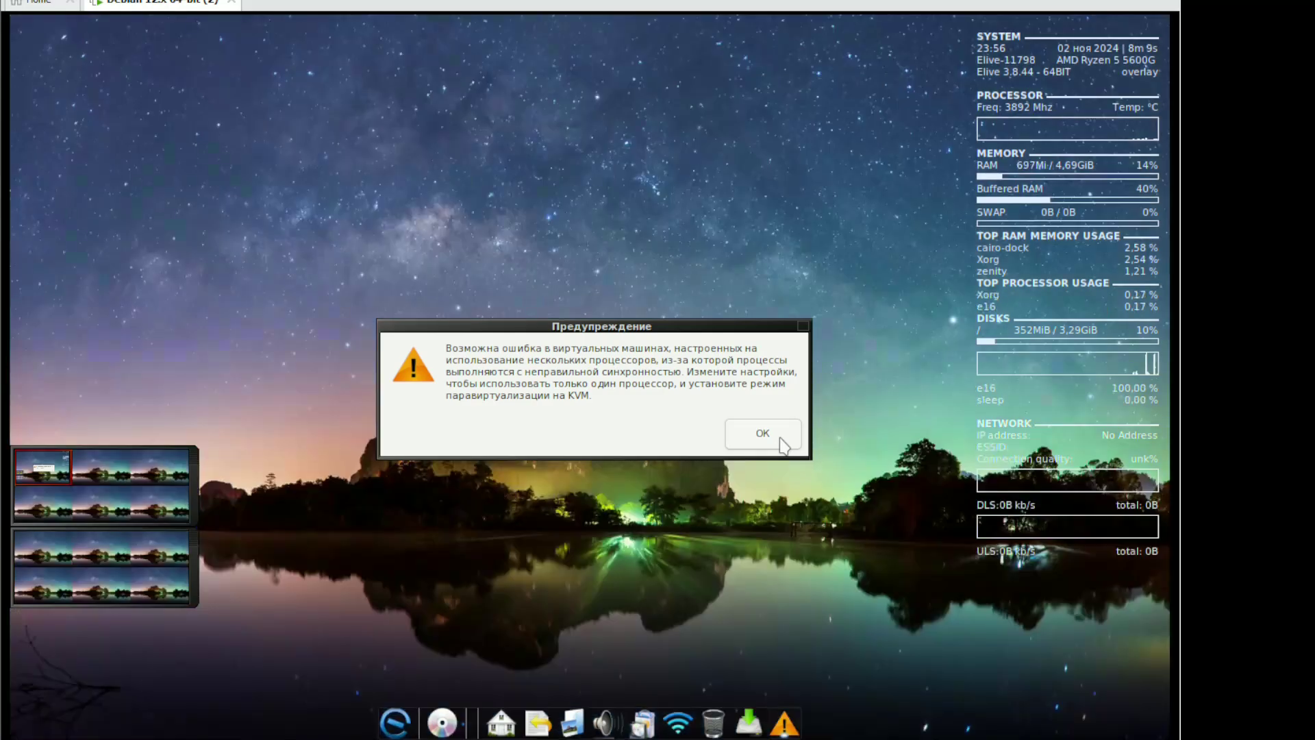
pyautogui.click(781, 438)
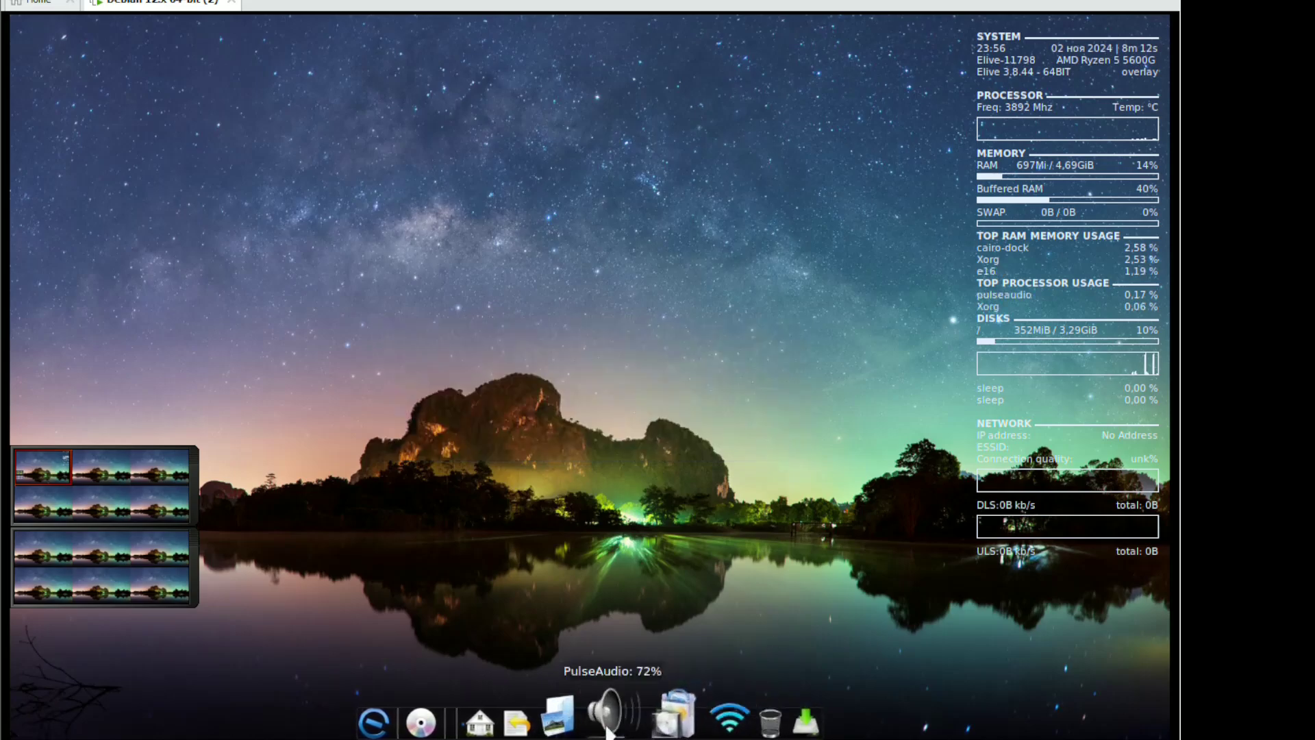
# Open the Ethernet network menu from the dock and dismiss the connection notification
pyautogui.click(691, 729)
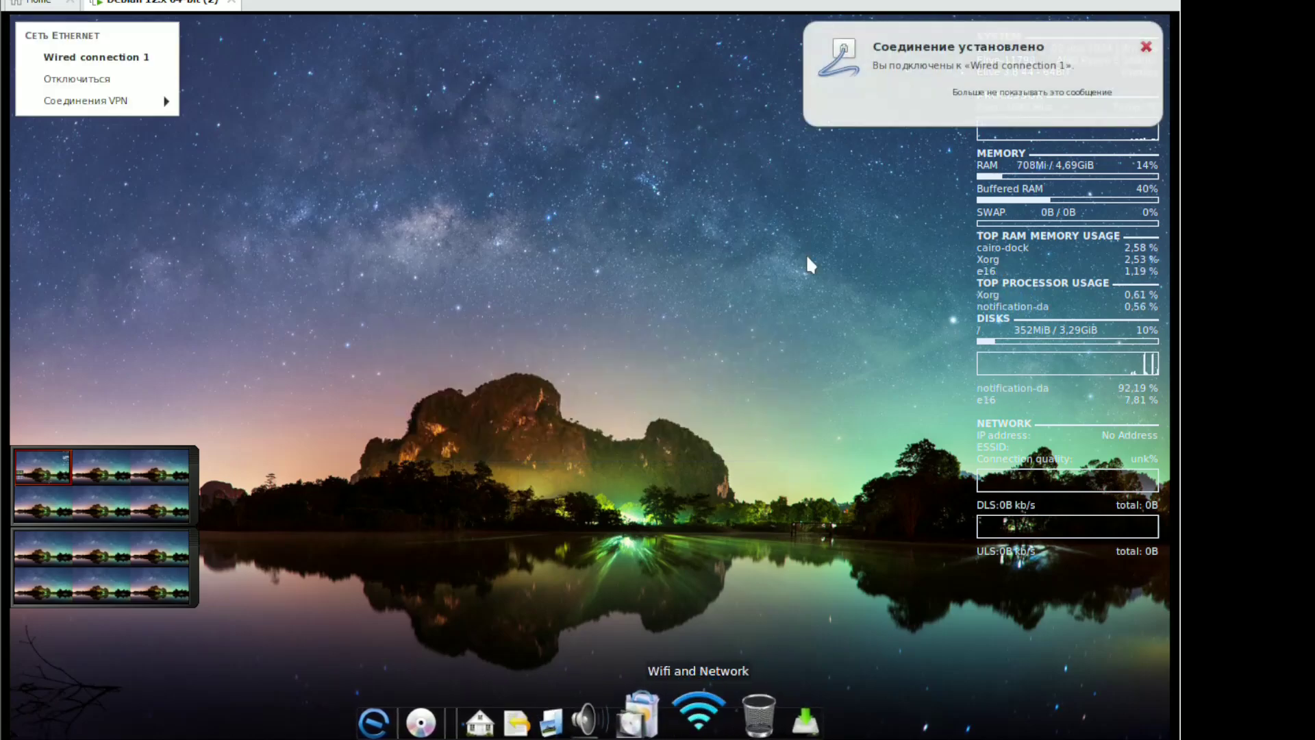
pyautogui.click(1148, 48)
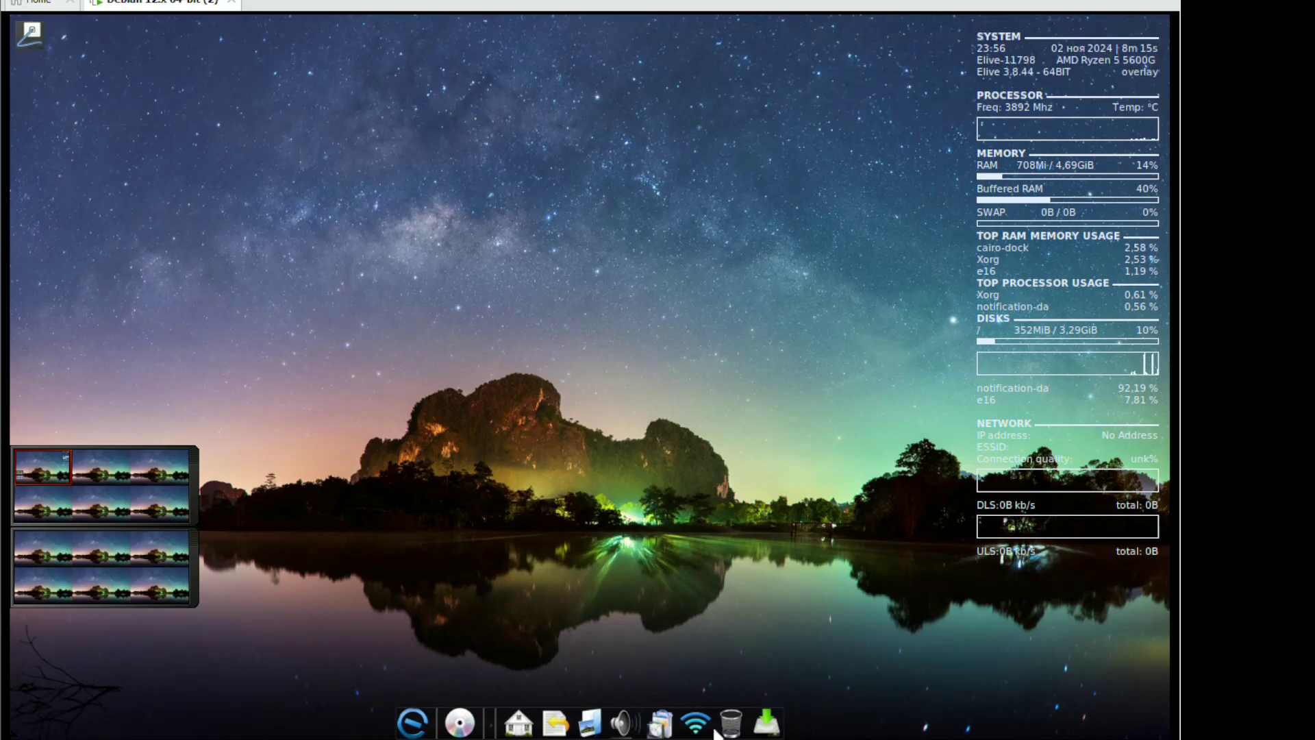
# Try to launch the Elive Installer again and dismiss its error dialog
pyautogui.click(762, 723)
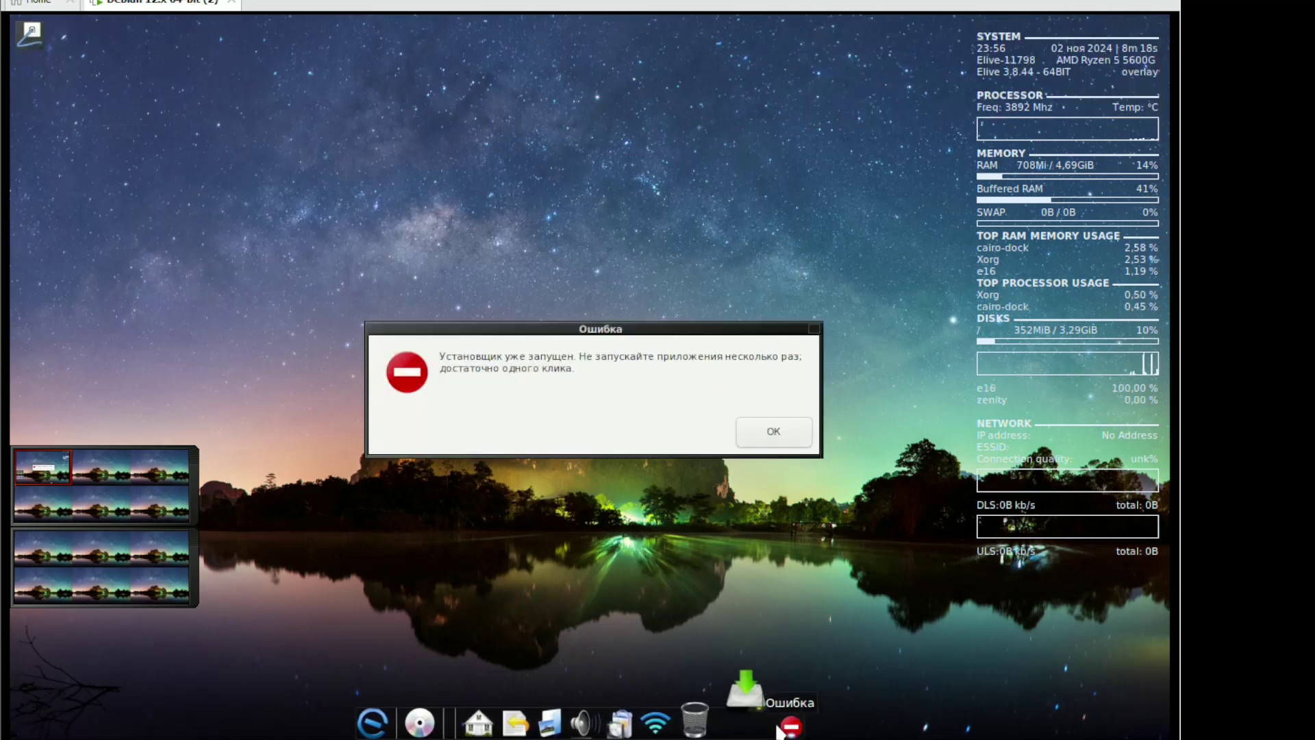
pyautogui.click(762, 442)
pyautogui.click(758, 434)
# View the Cairo-Dock version and developer information from the dock's context options, then close the about window
pyautogui.rightClick(760, 732)
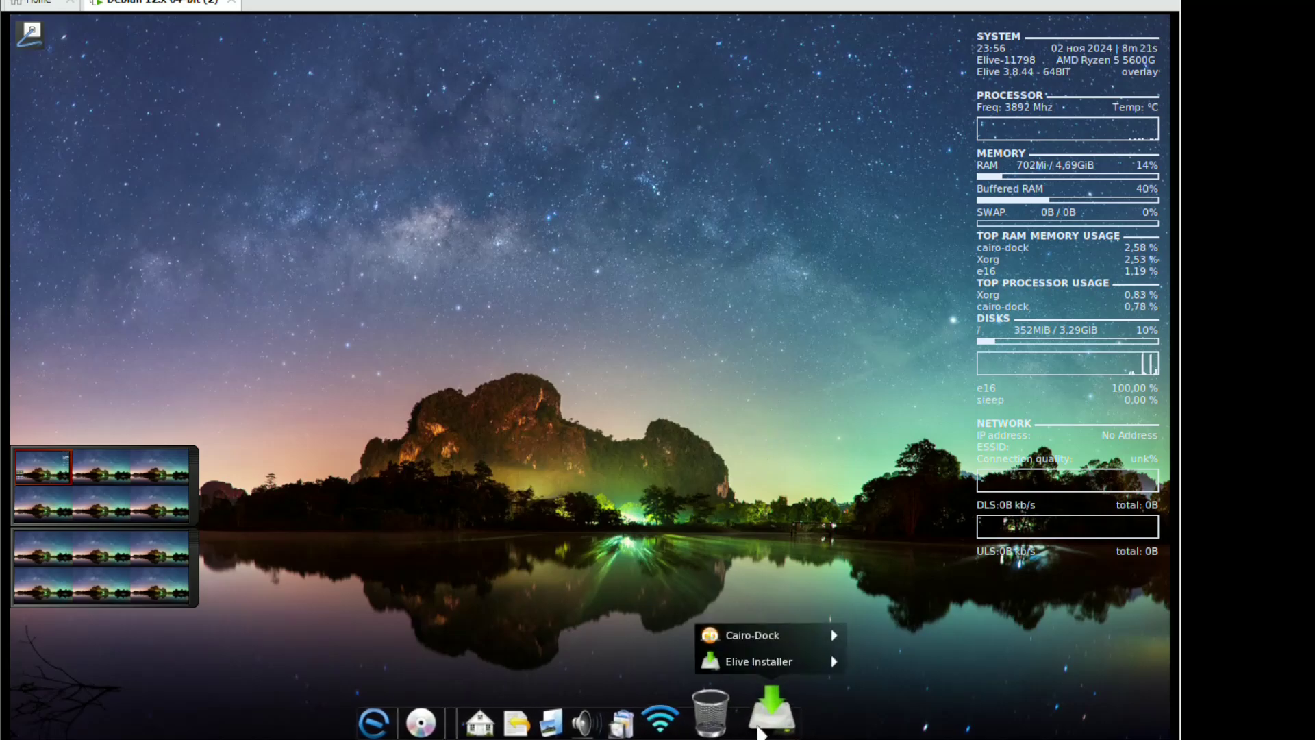
pyautogui.moveTo(768, 664)
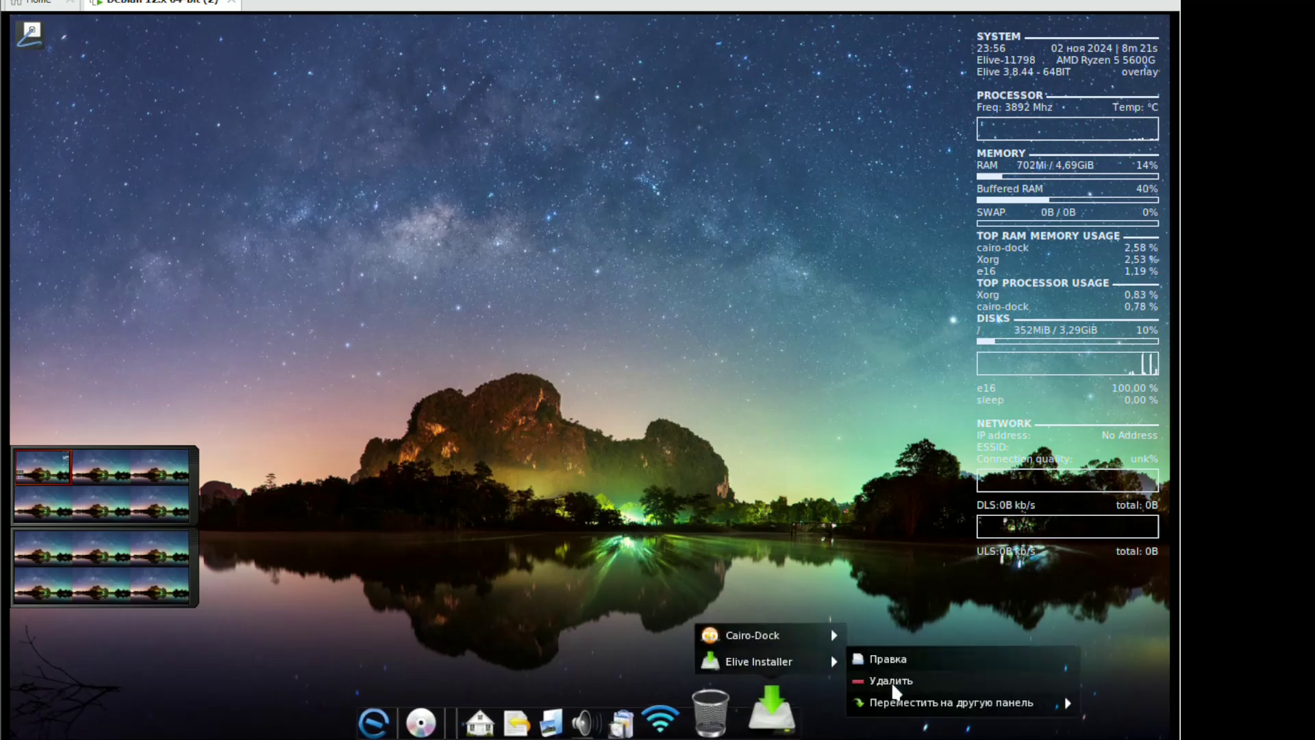
pyautogui.moveTo(775, 633)
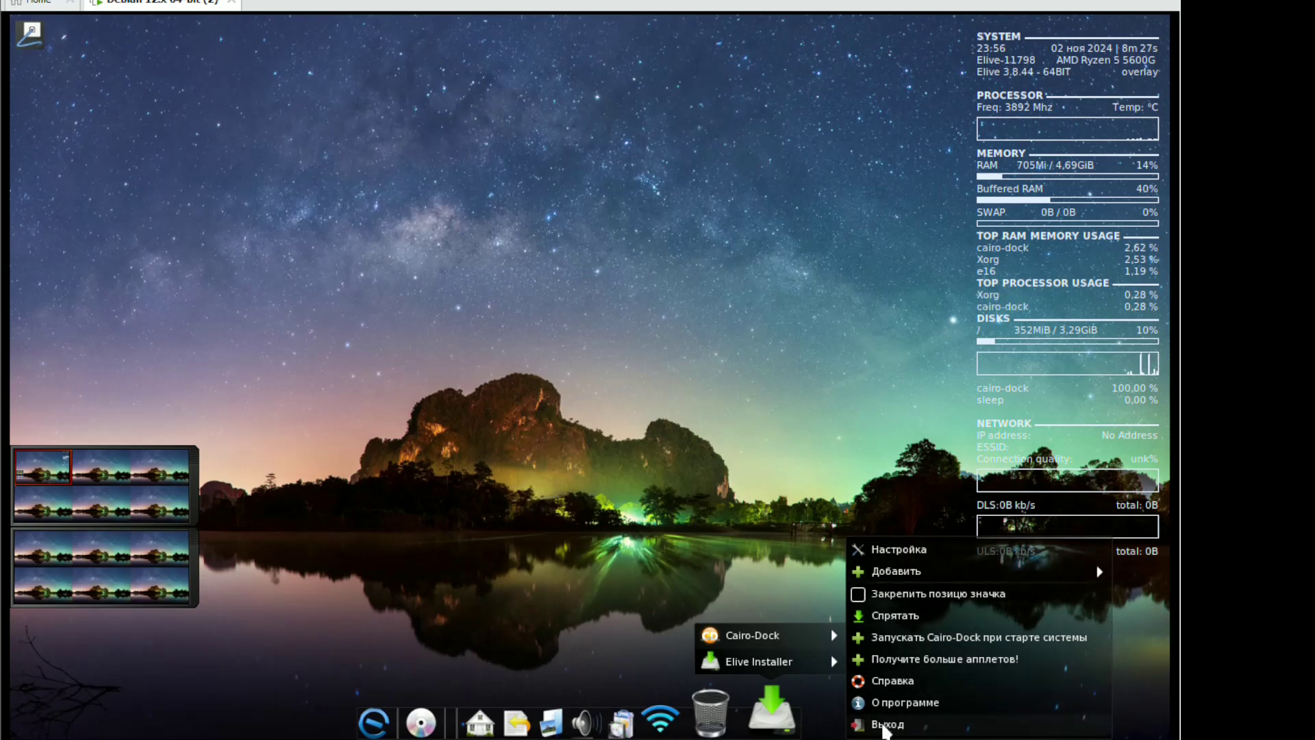
pyautogui.click(887, 705)
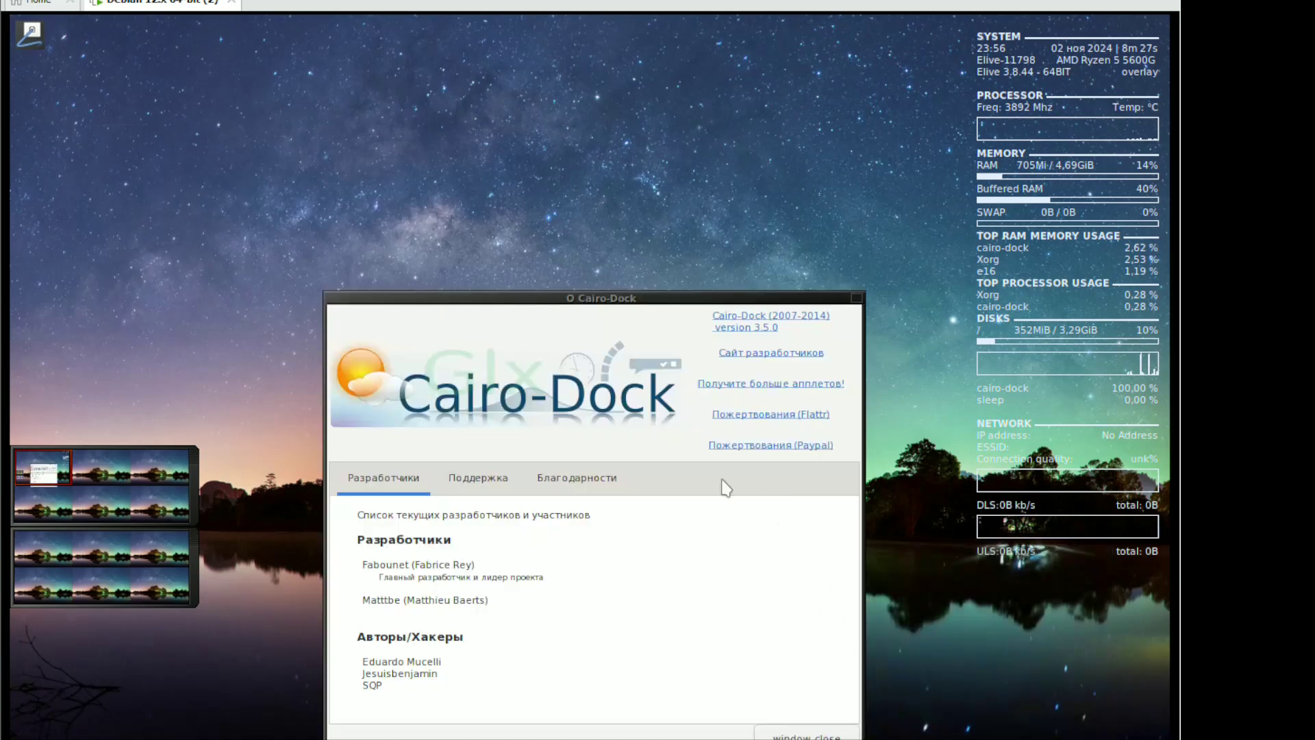
pyautogui.moveTo(585, 309); pyautogui.dragTo(558, 152)
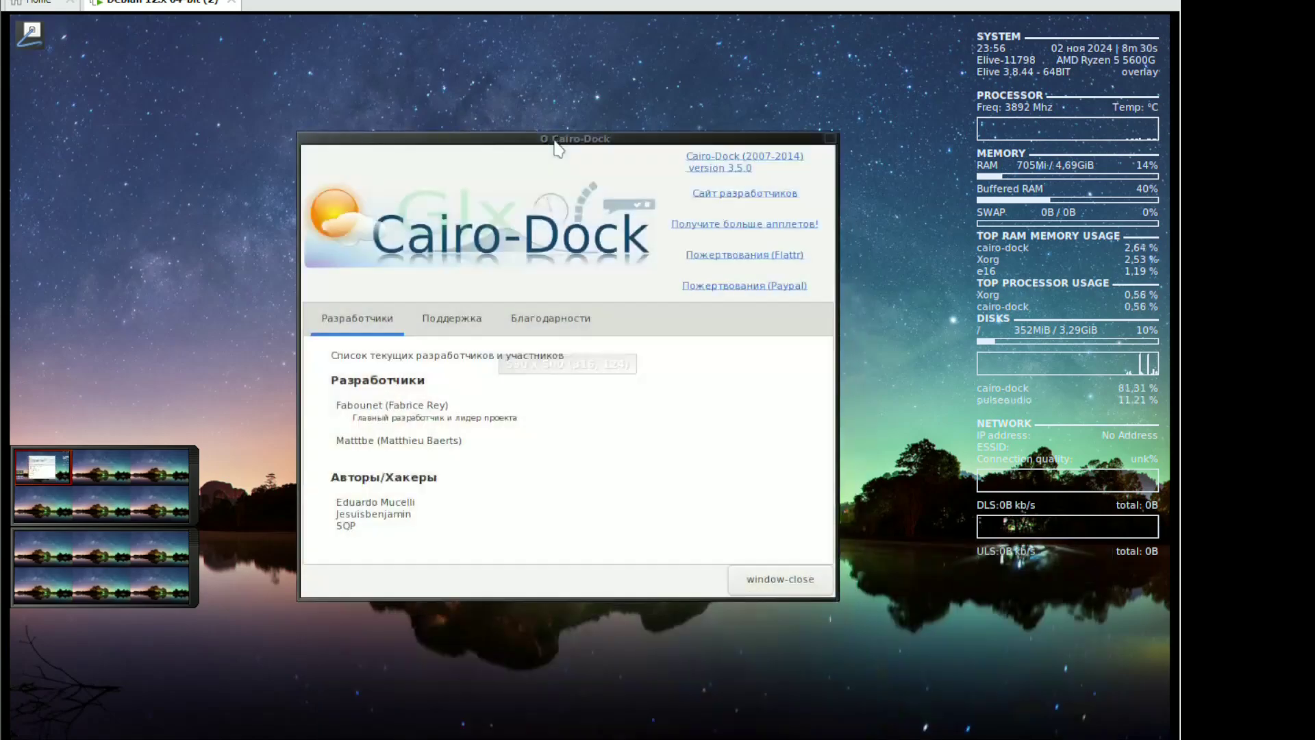
pyautogui.click(831, 139)
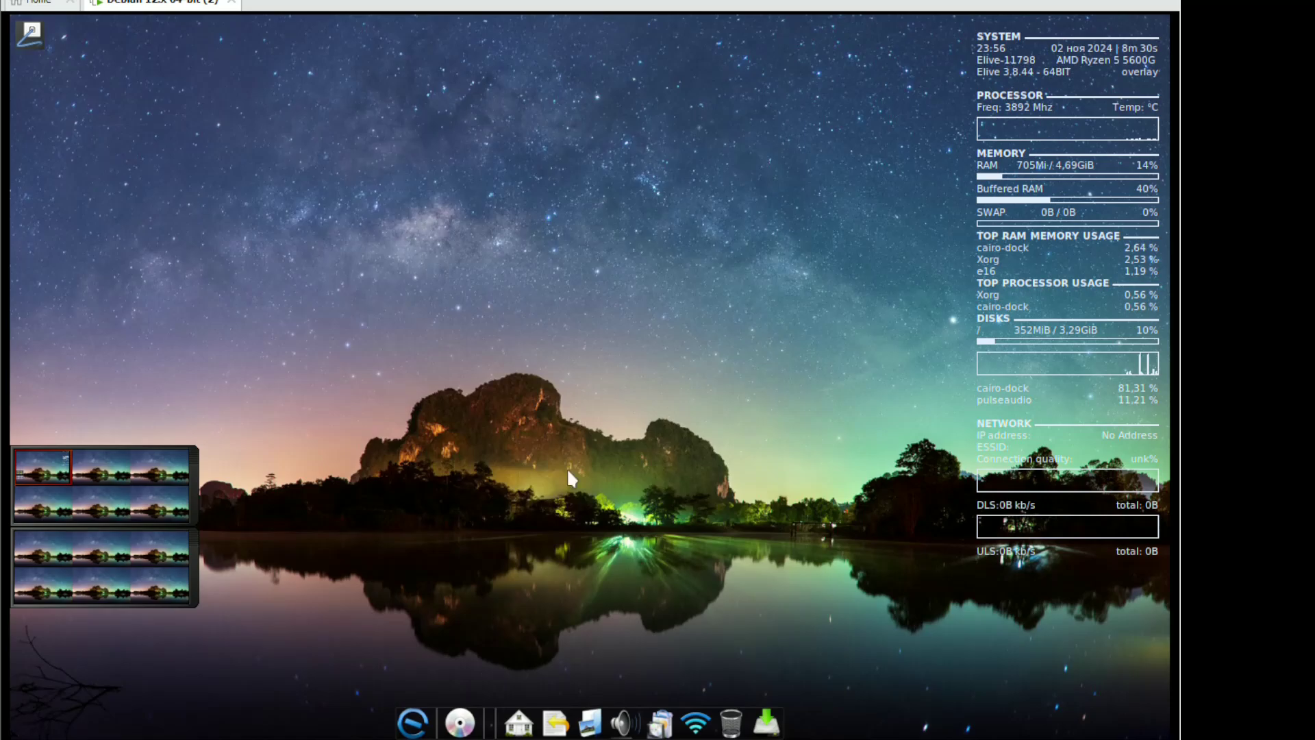
# Open the music player, start playing a radio stream, select the SyntMeister_Radio station, and close the player
pyautogui.click(458, 723)
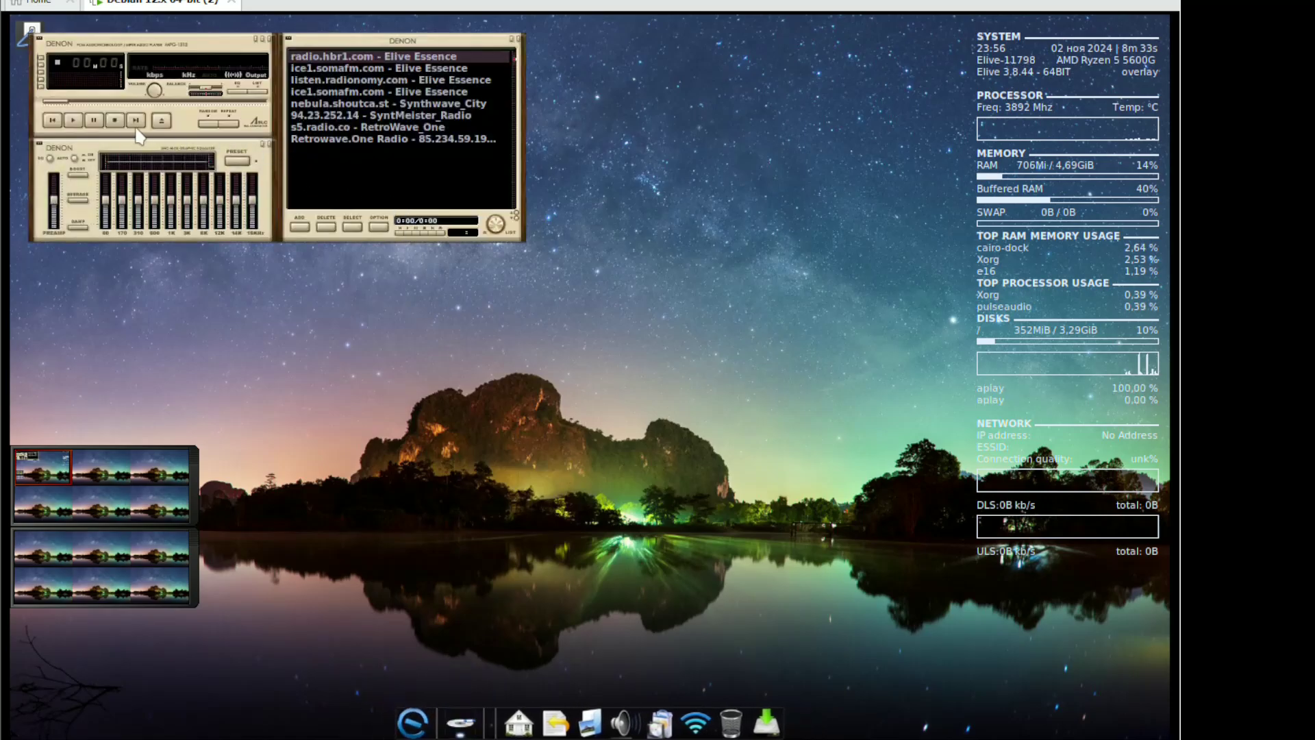
pyautogui.click(79, 124)
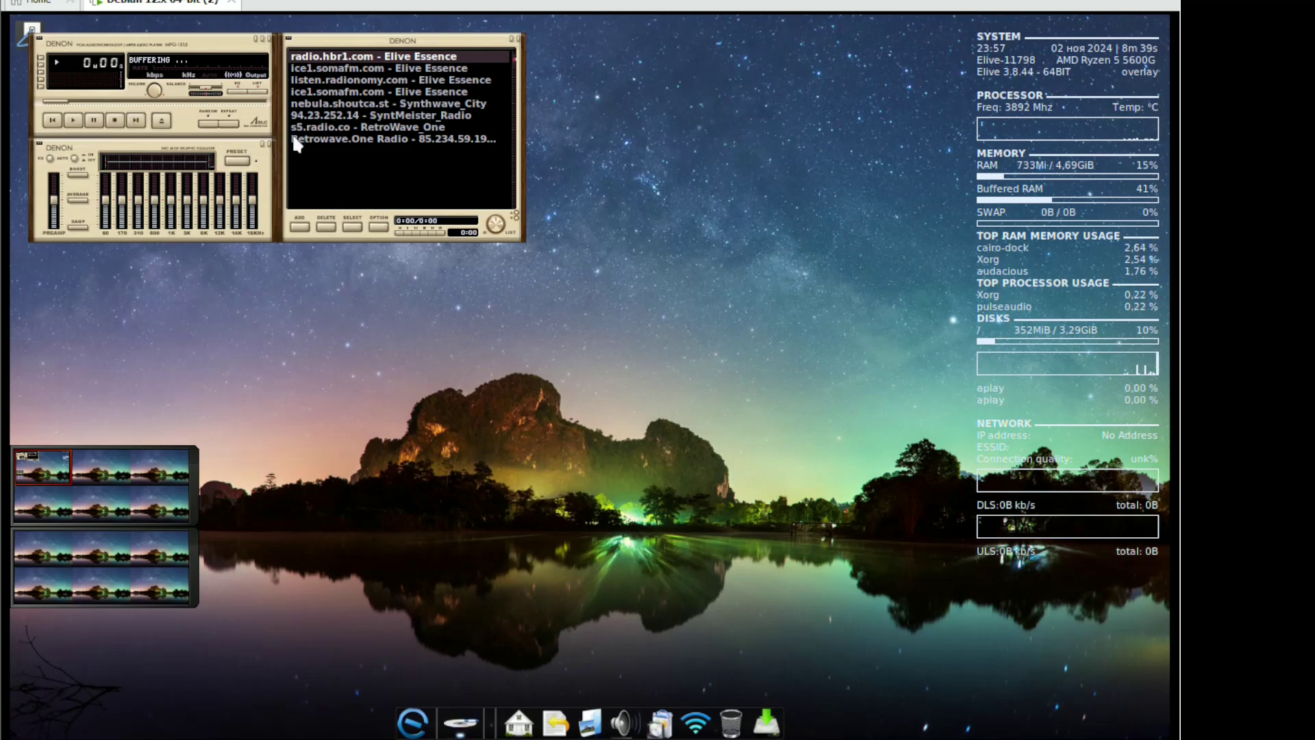
pyautogui.click(317, 115)
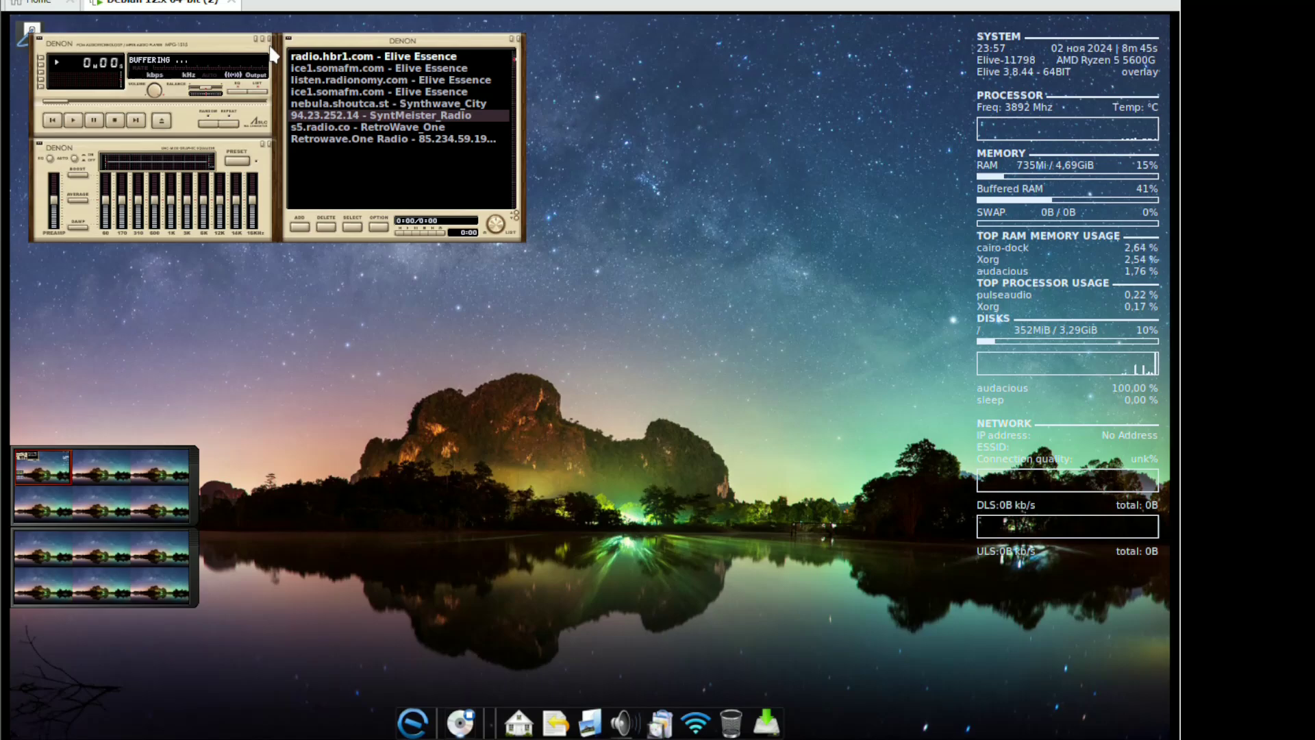
pyautogui.click(463, 702)
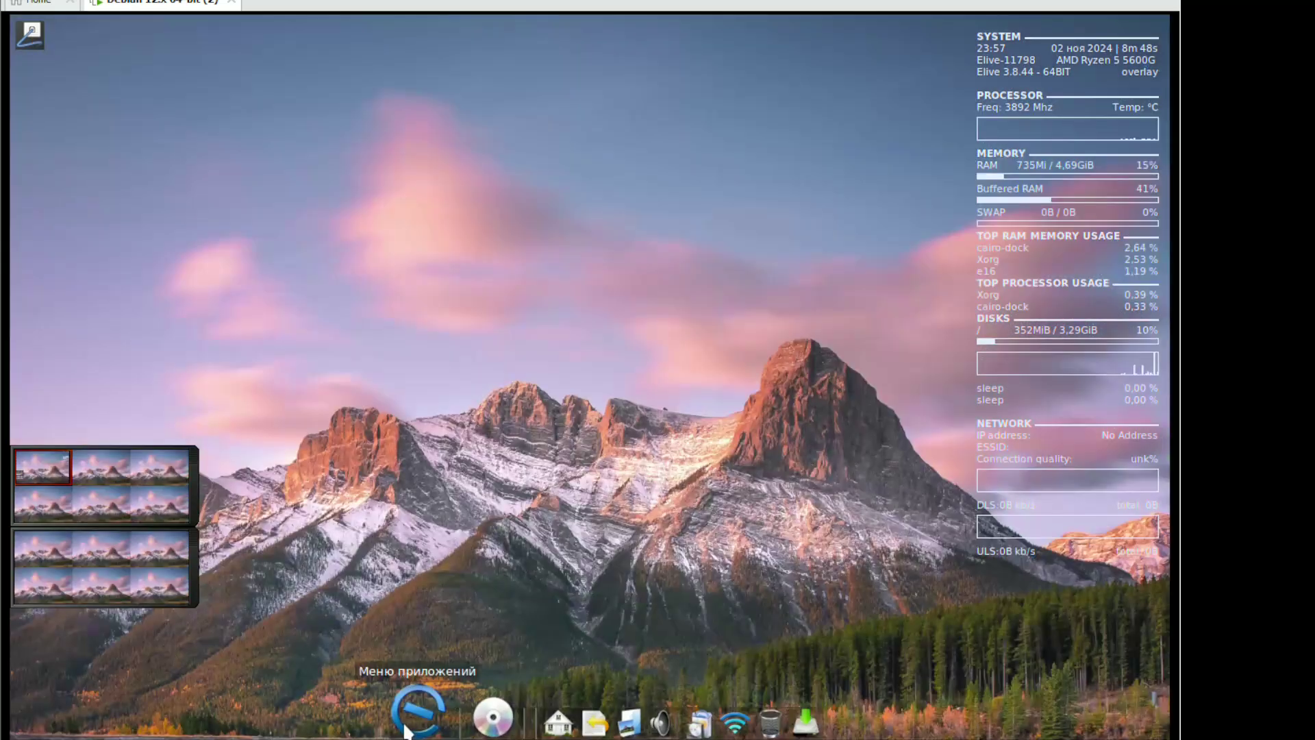
# Open the Enlightenment settings dialog and examine its window placement, virtual desktop and pager pages
pyautogui.click(405, 721)
pyautogui.click(424, 602)
pyautogui.moveTo(442, 528)
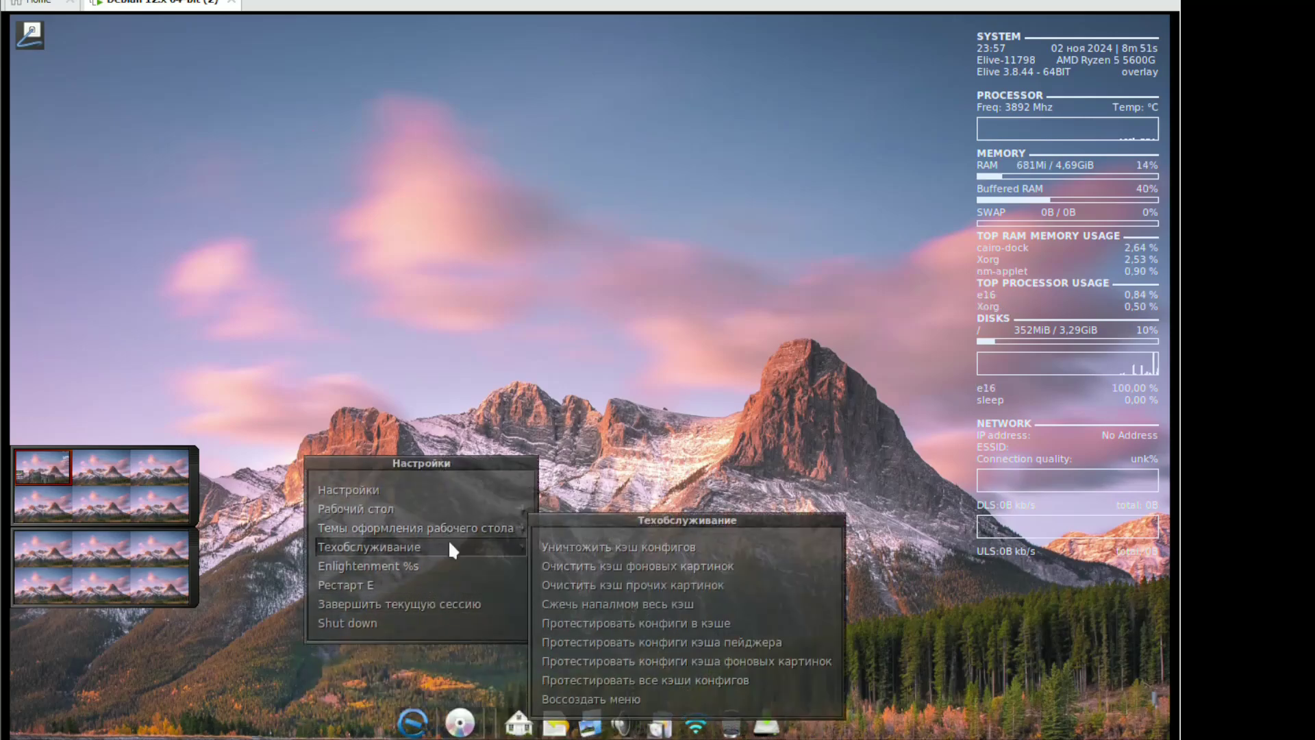
pyautogui.click(434, 506)
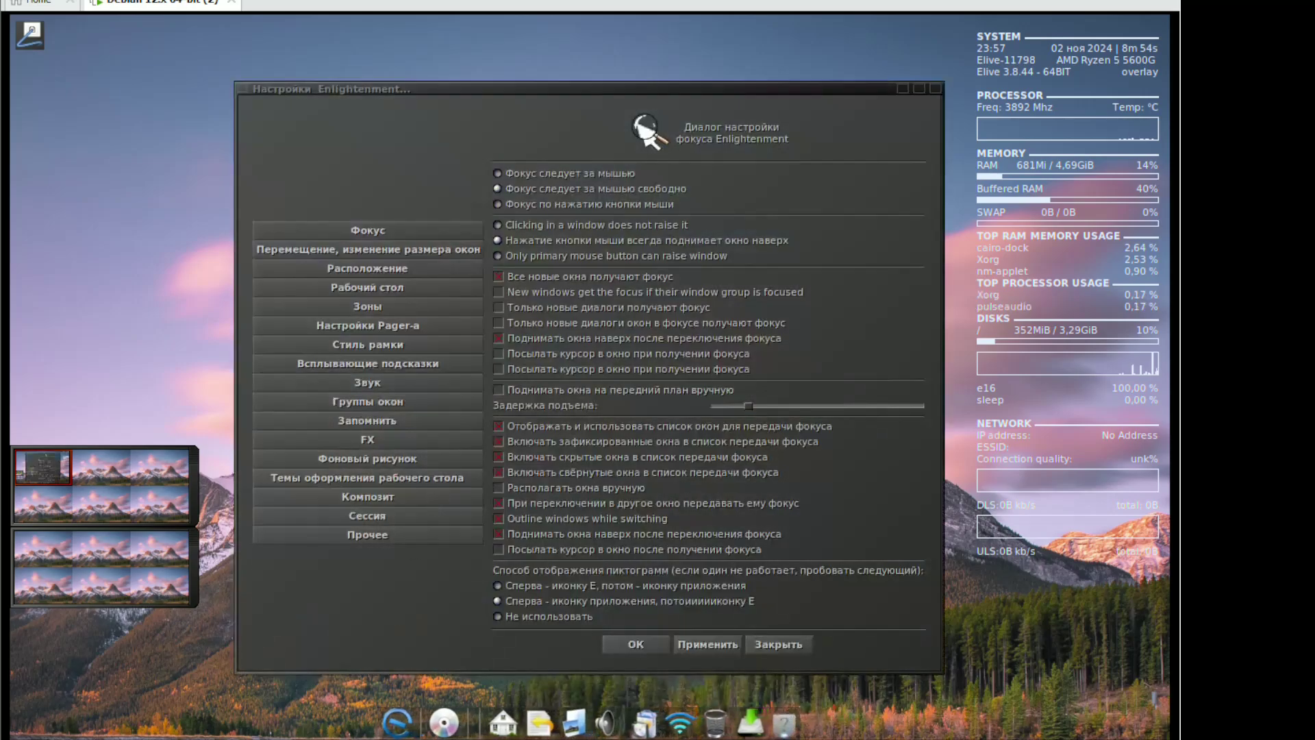
pyautogui.click(376, 248)
pyautogui.click(376, 218)
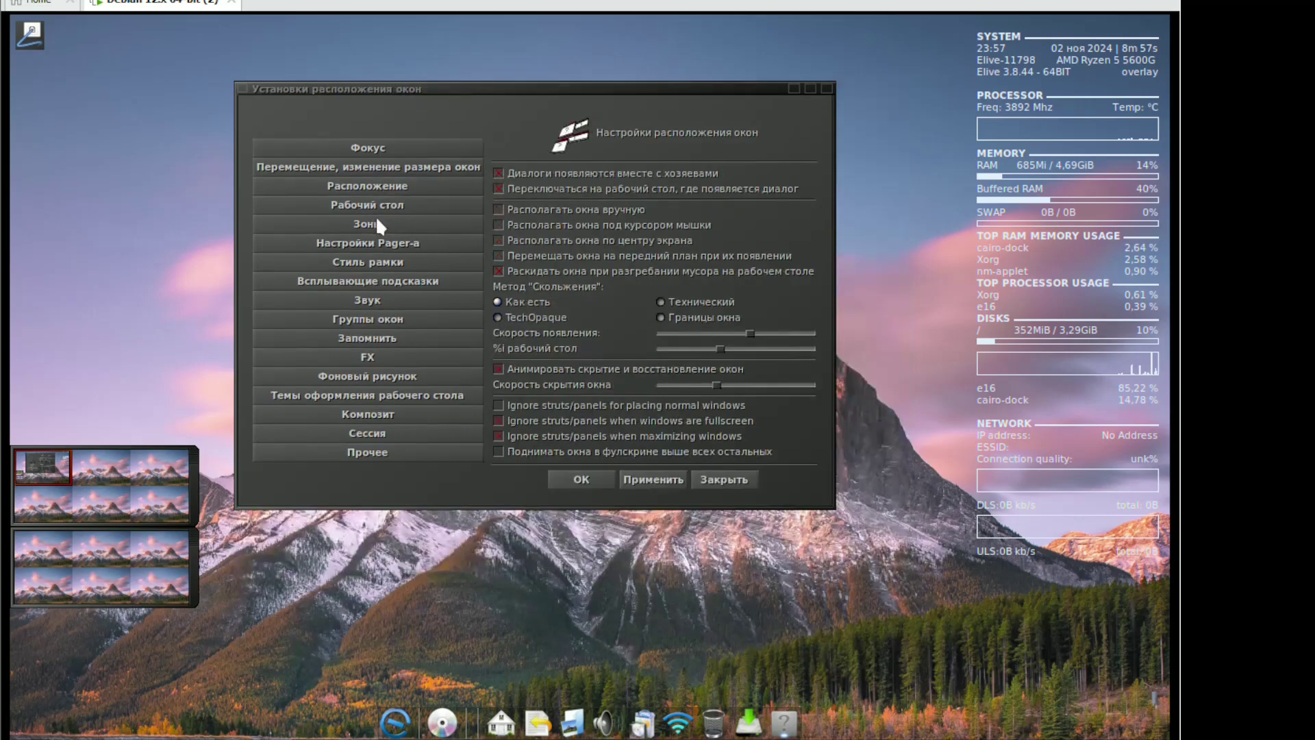
pyautogui.click(376, 206)
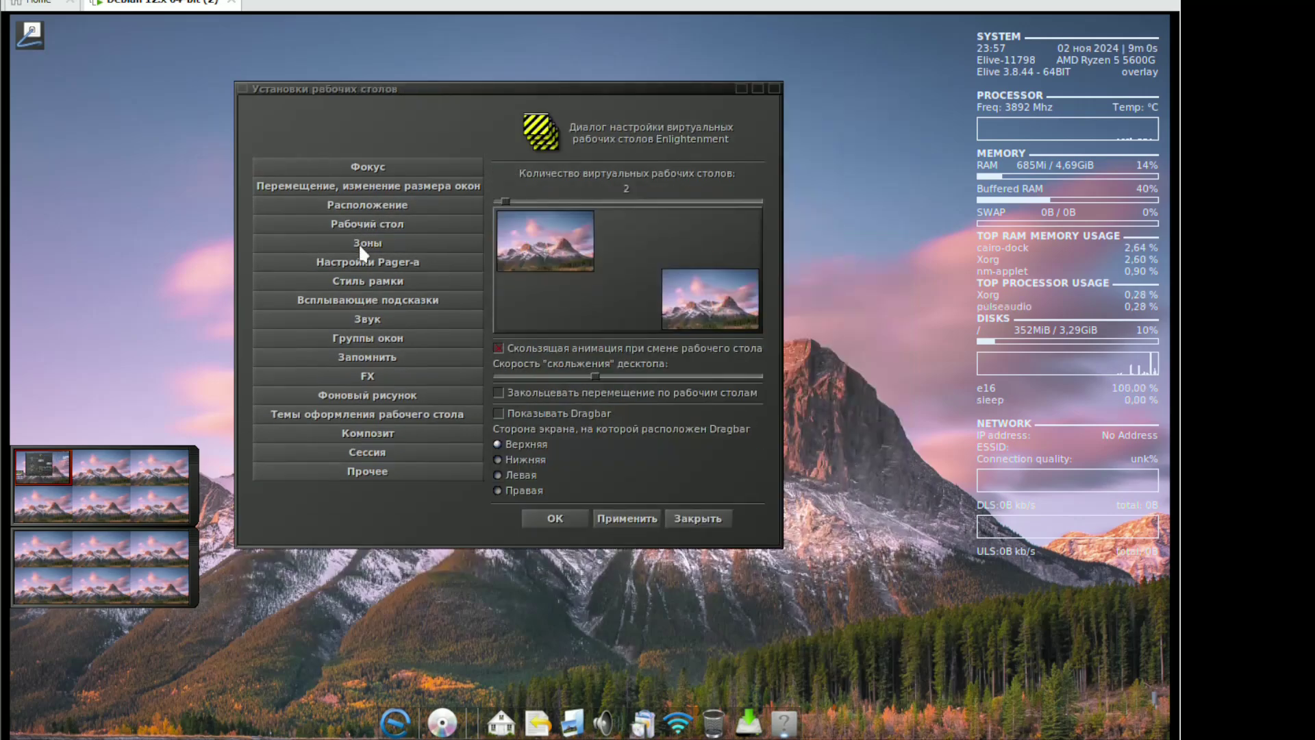
pyautogui.click(367, 245)
pyautogui.click(367, 234)
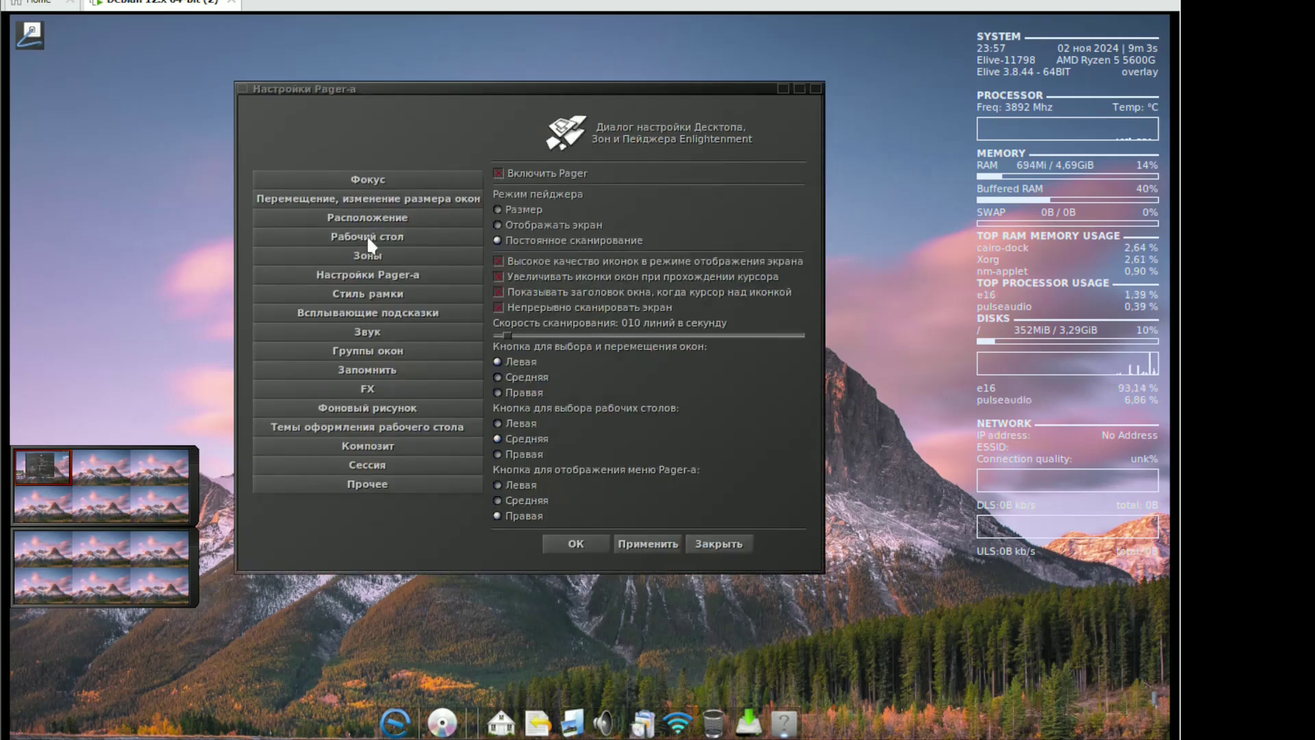
# Examine the menu, window group, remembered windows and special effects settings, and confirm the Enlightenment settings dialog
pyautogui.click(358, 294)
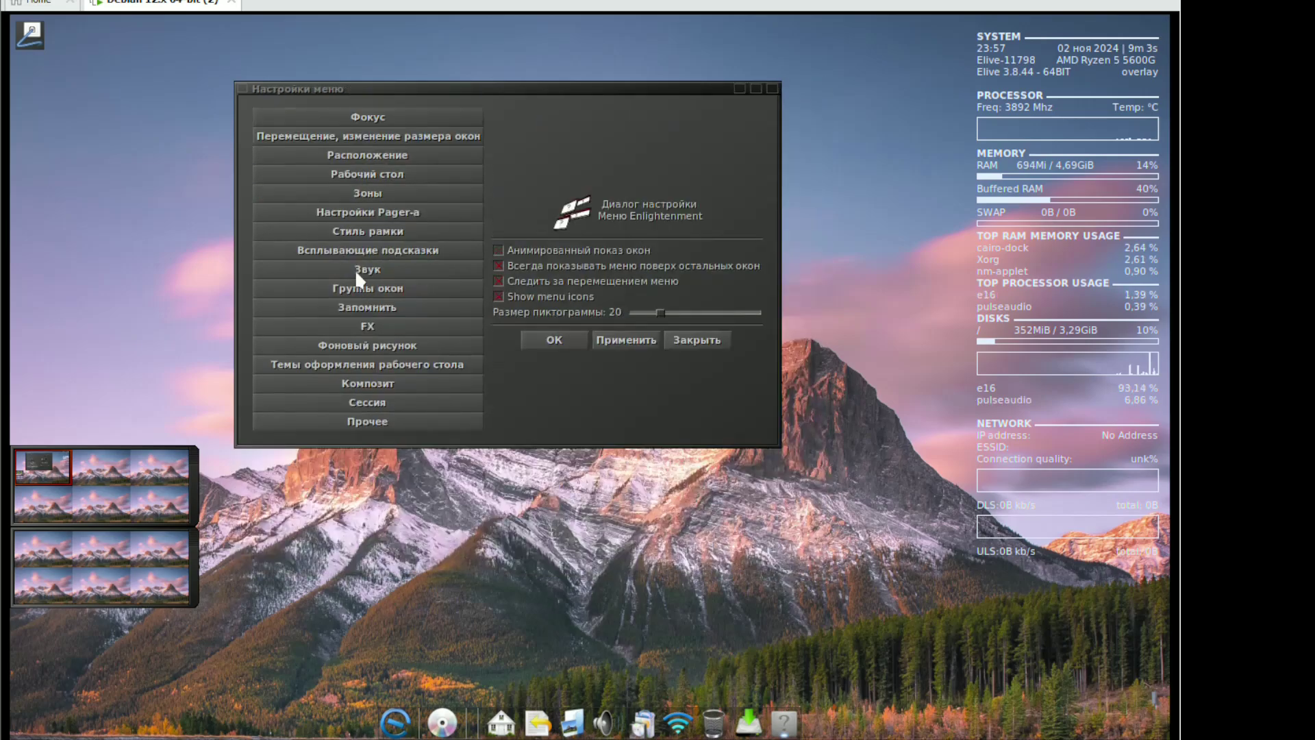
pyautogui.click(355, 269)
pyautogui.click(356, 287)
pyautogui.click(355, 306)
pyautogui.click(361, 290)
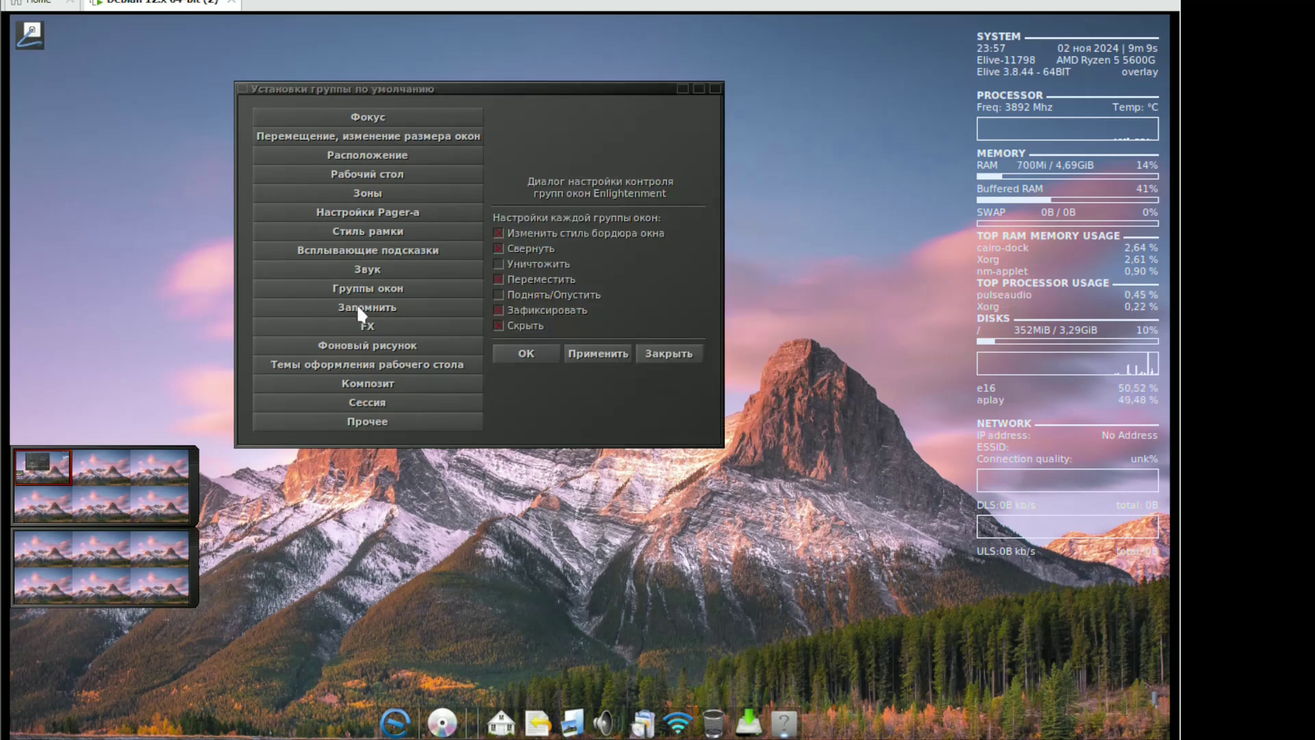
pyautogui.click(357, 306)
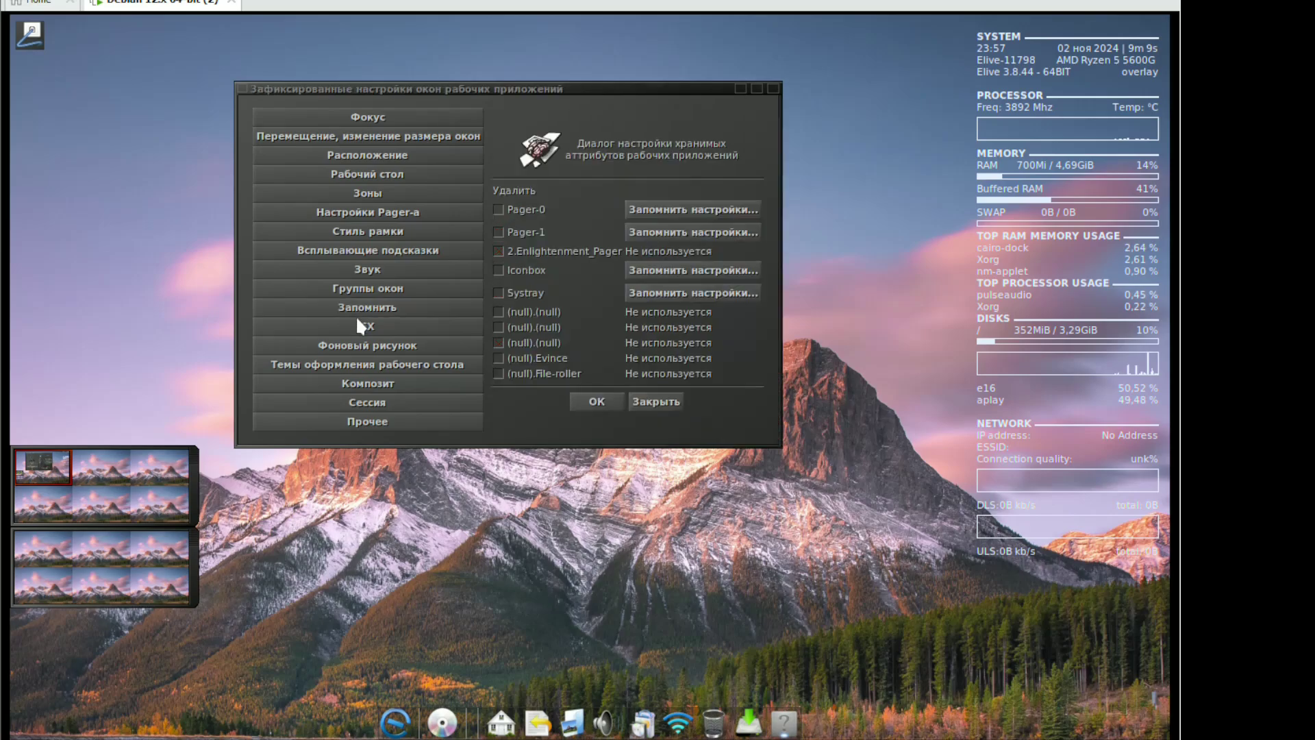
pyautogui.click(355, 320)
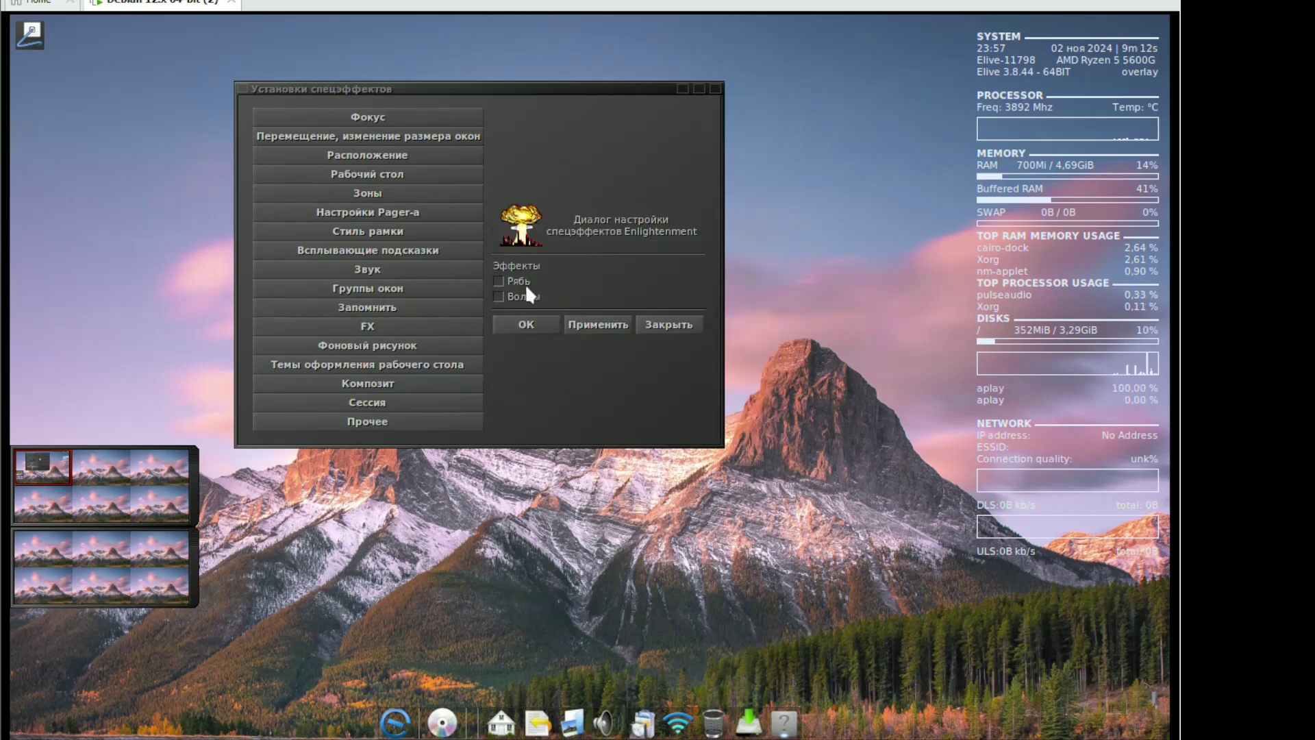
pyautogui.click(511, 318)
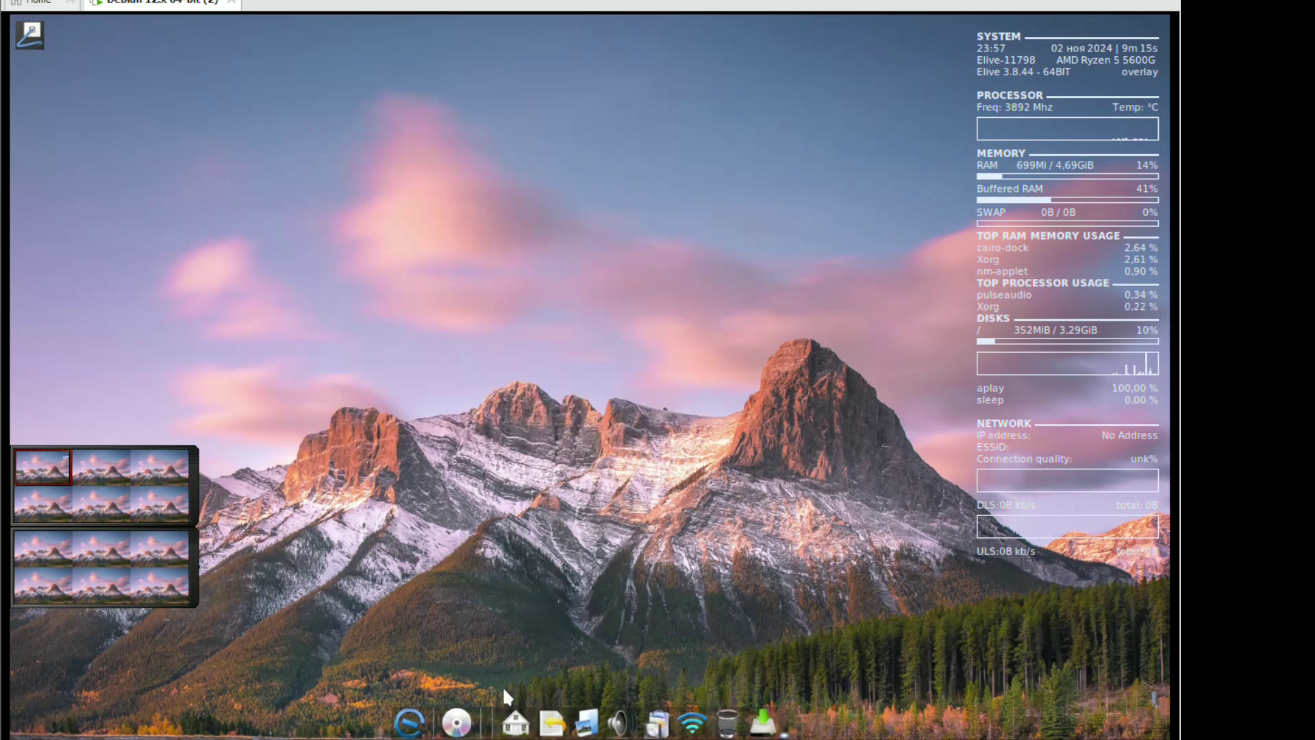
# Reopen the Enlightenment settings and examine the sound, tooltip, window group, remembered windows and FX pages
pyautogui.click(414, 702)
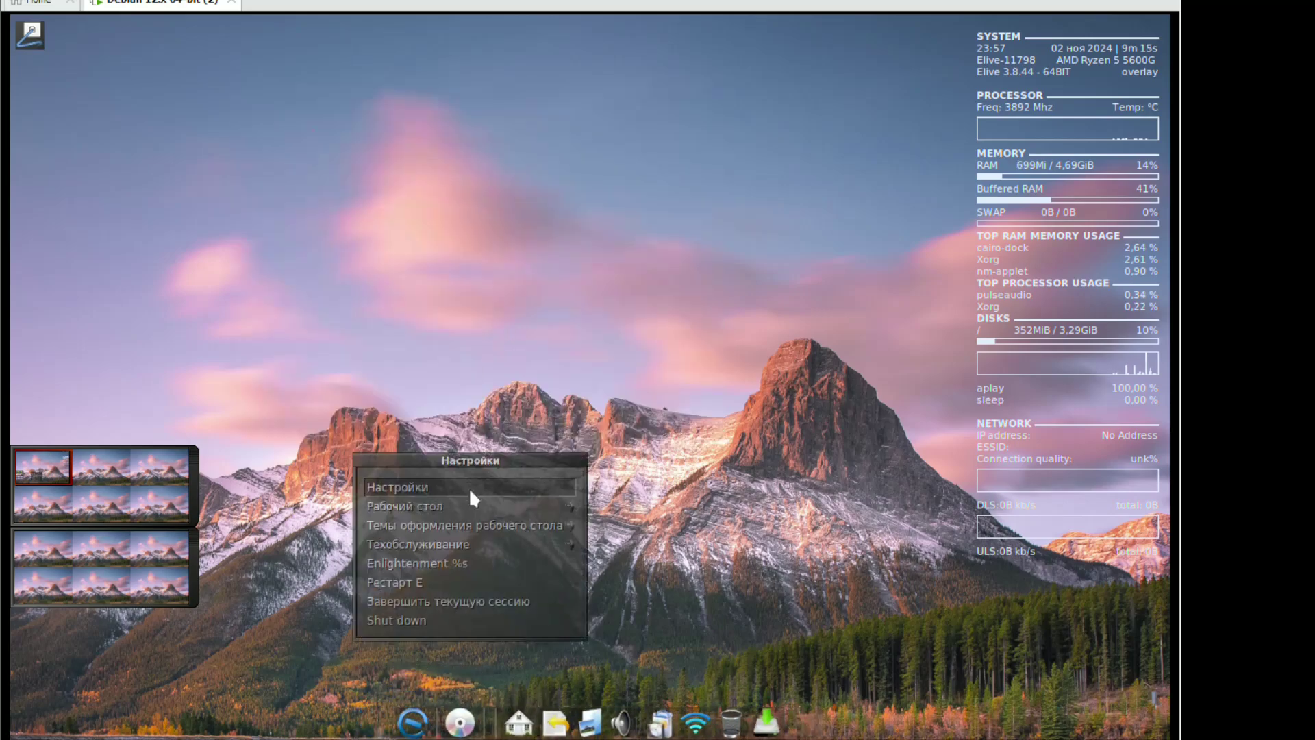
pyautogui.moveTo(466, 508)
pyautogui.click(466, 485)
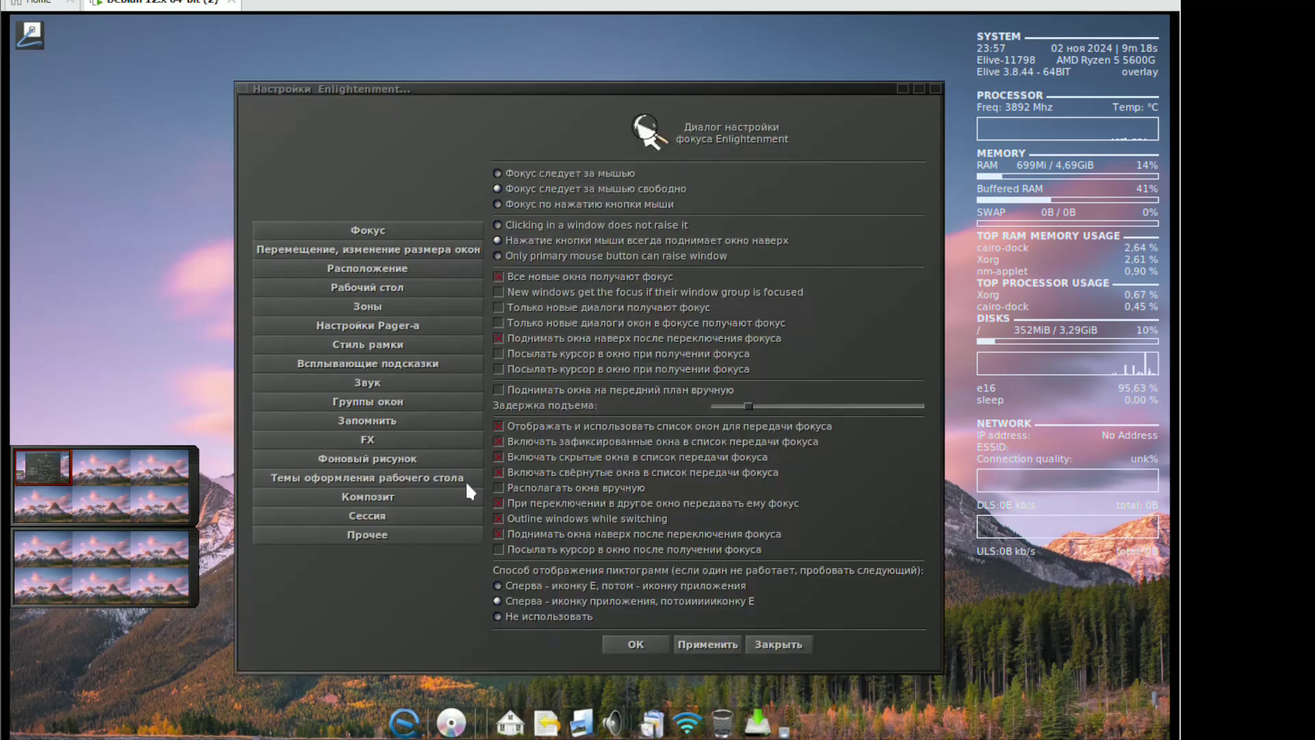
pyautogui.click(381, 382)
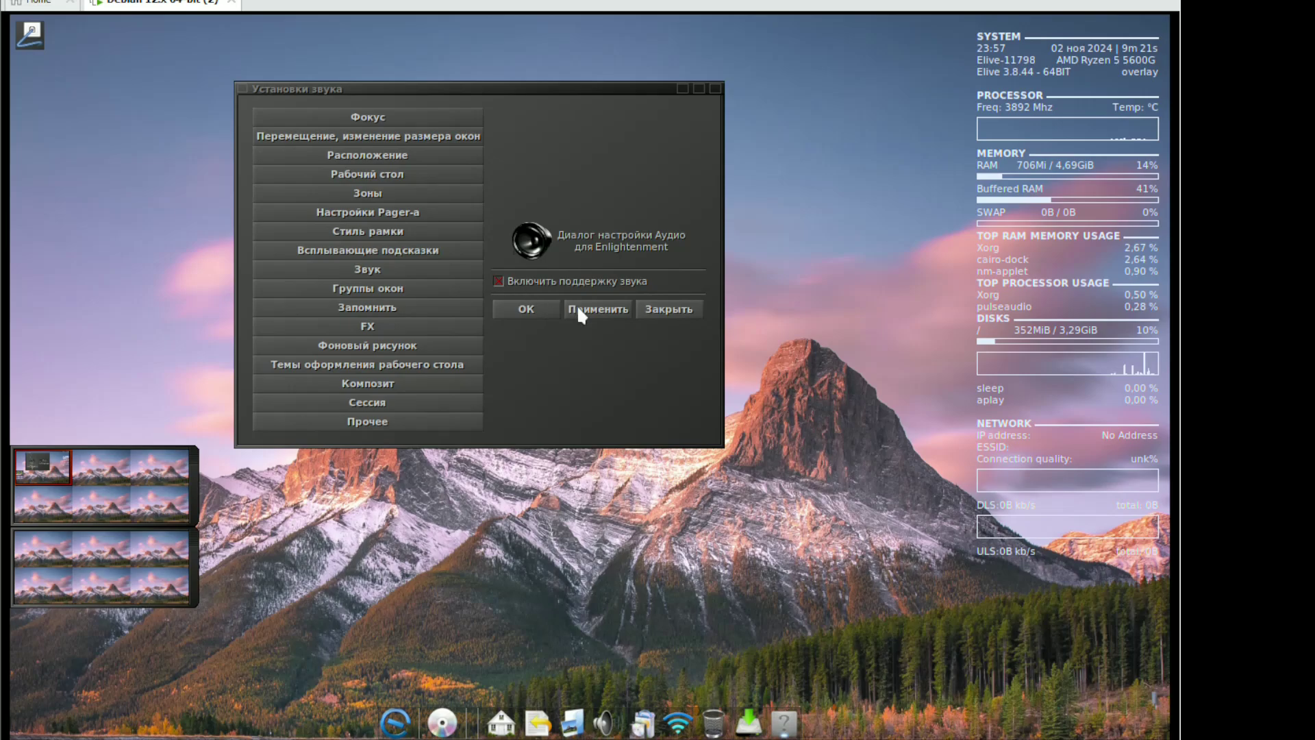
pyautogui.click(348, 253)
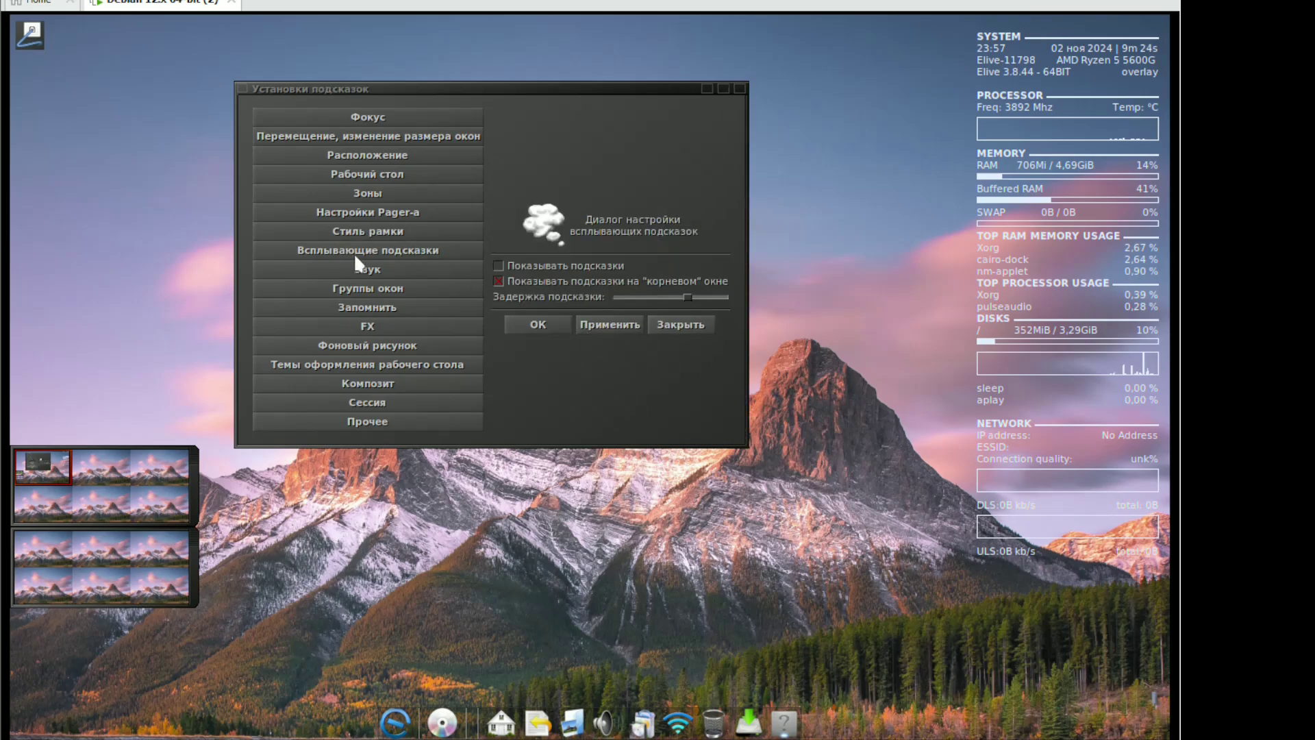
pyautogui.click(353, 288)
pyautogui.click(350, 307)
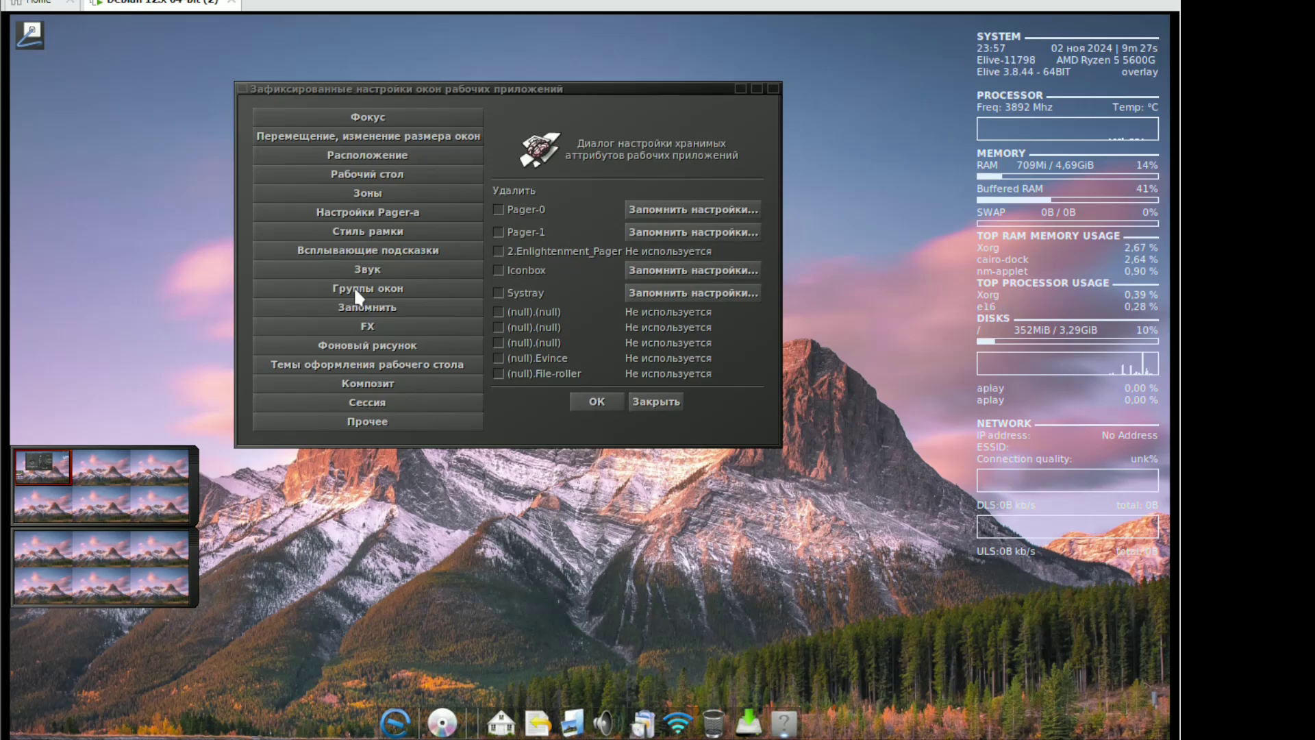
pyautogui.click(354, 286)
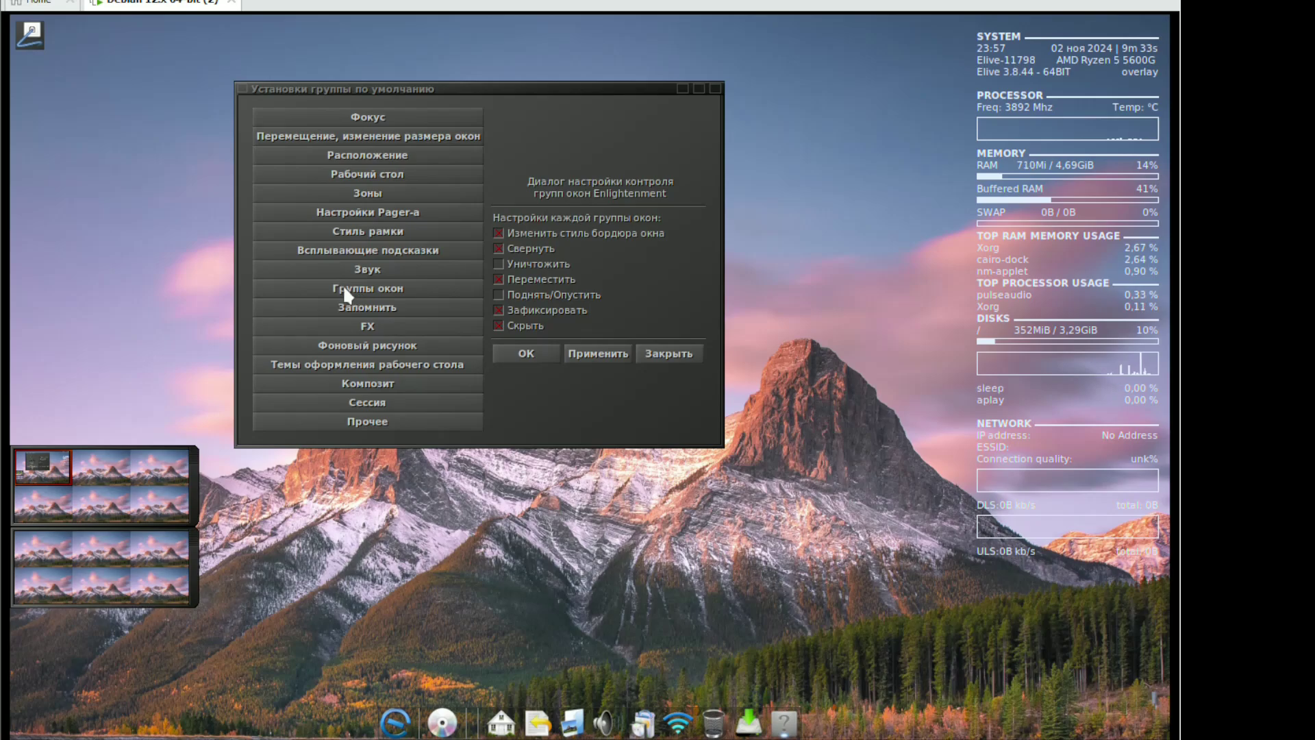
pyautogui.click(339, 321)
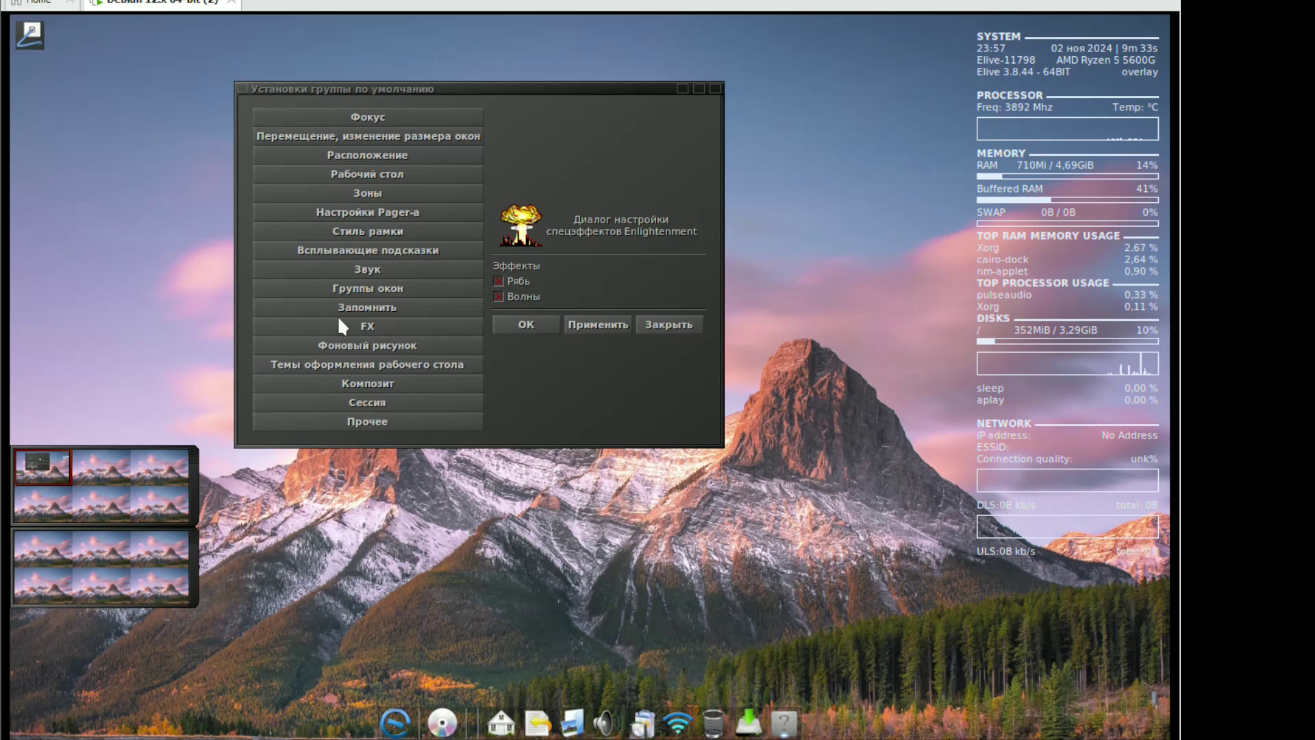
# Examine the theme, composite, session, miscellaneous, desktop and focus pages of the Enlightenment settings, and close the dialog
pyautogui.click(342, 366)
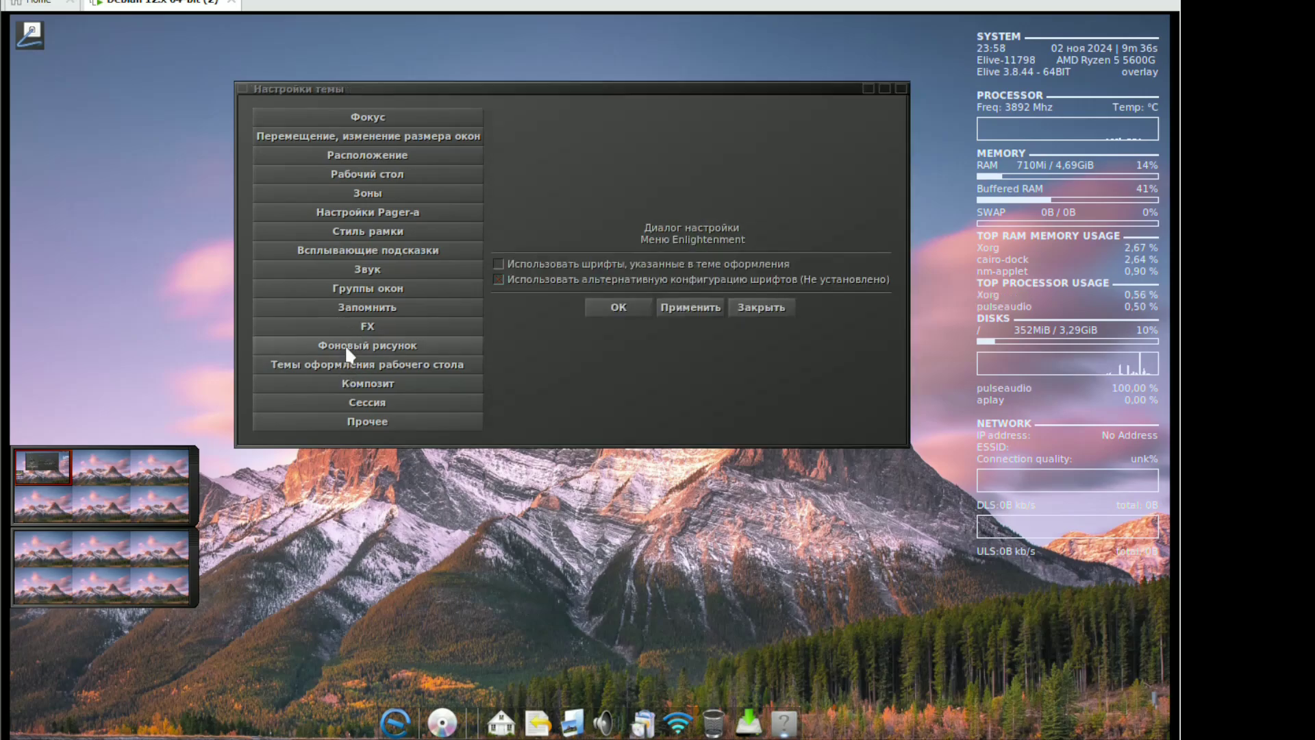
pyautogui.click(343, 388)
pyautogui.click(341, 403)
pyautogui.click(342, 421)
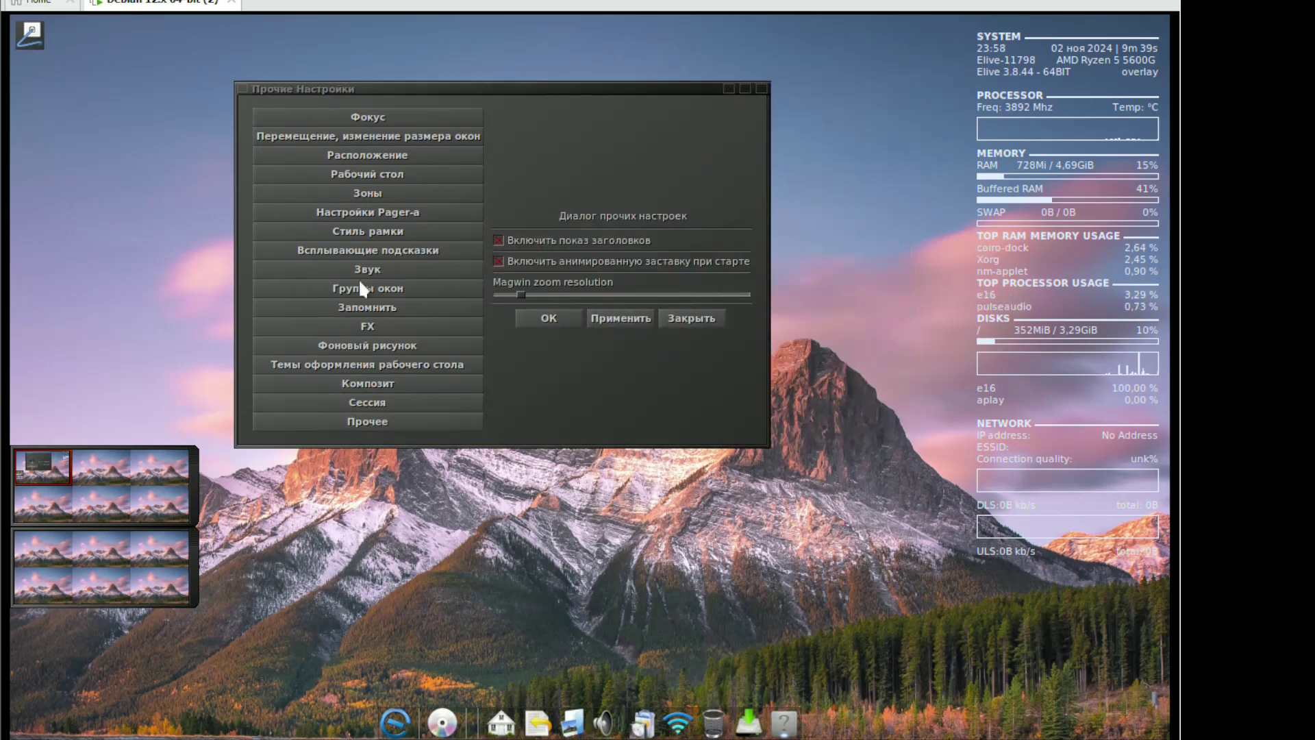
pyautogui.click(367, 118)
pyautogui.click(367, 186)
pyautogui.click(361, 234)
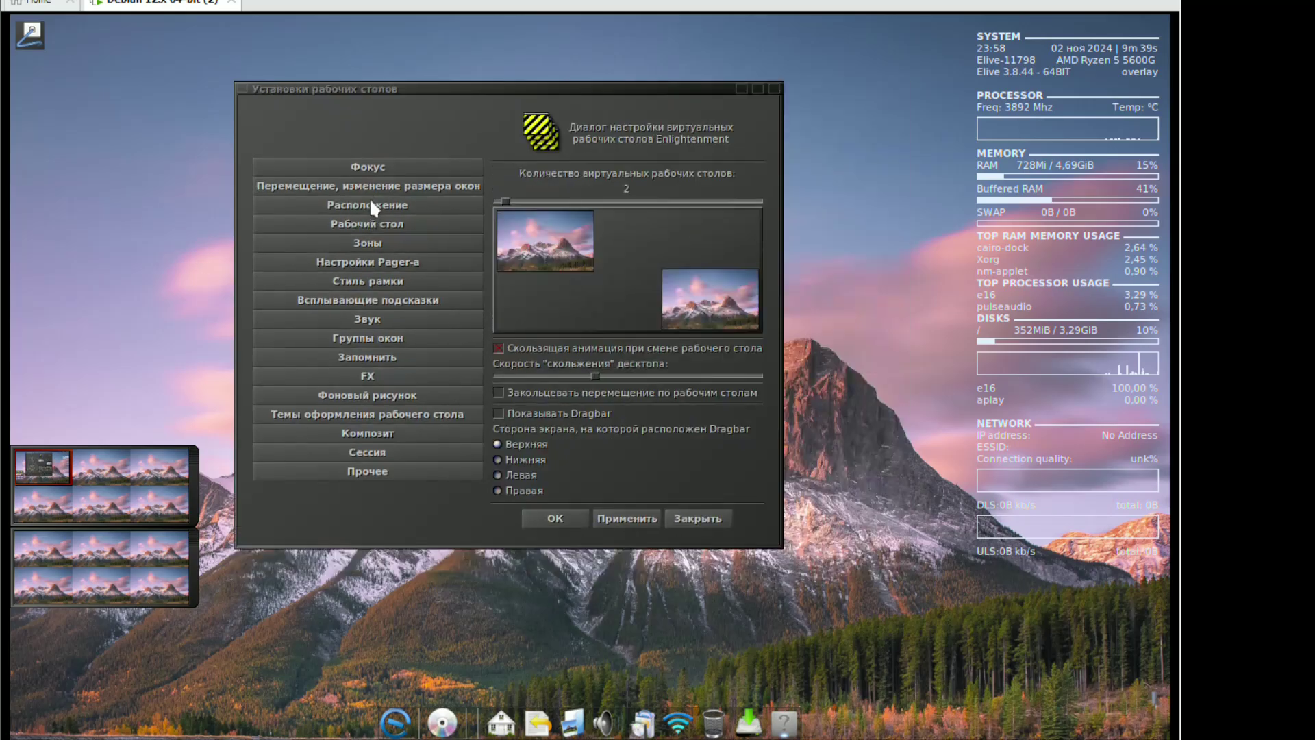
pyautogui.click(371, 204)
pyautogui.click(373, 180)
pyautogui.click(372, 180)
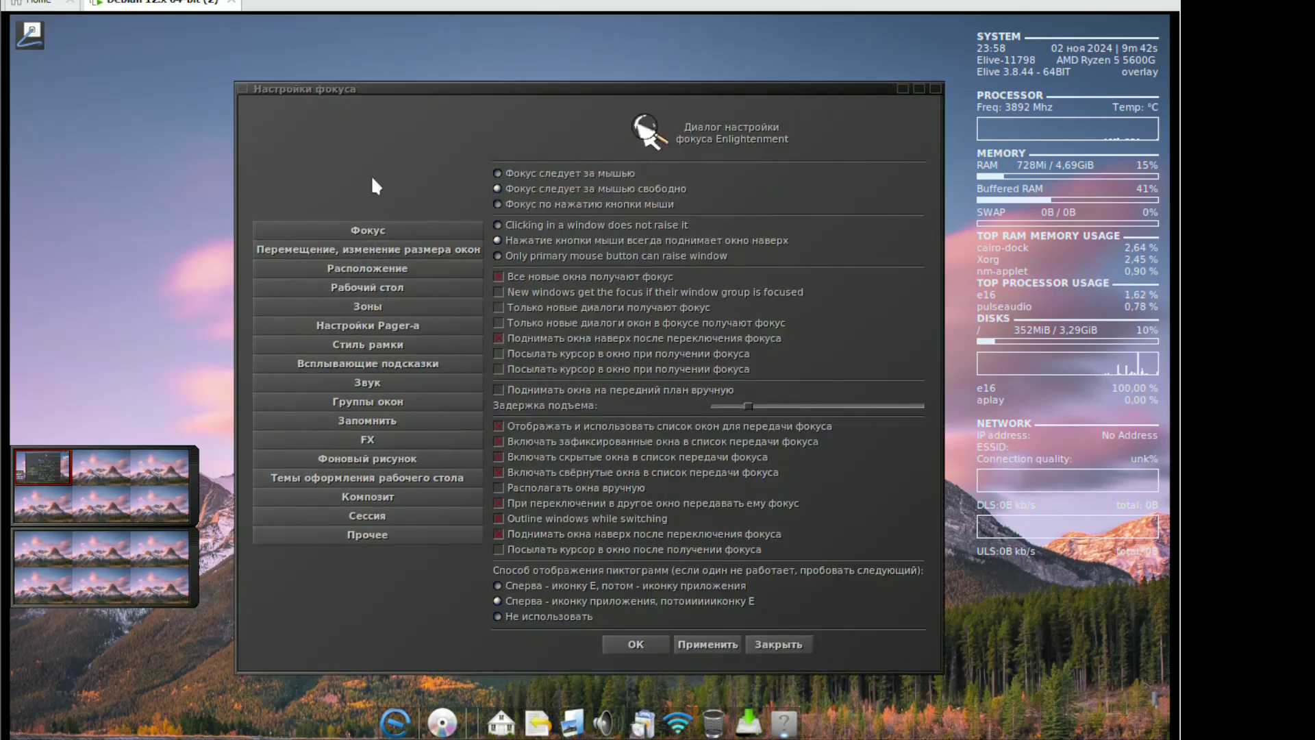
pyautogui.click(936, 87)
# Examine the Enlightenment settings menu's desktop options, including the available wallpapers, and dismiss the menu
pyautogui.rightClick(552, 178)
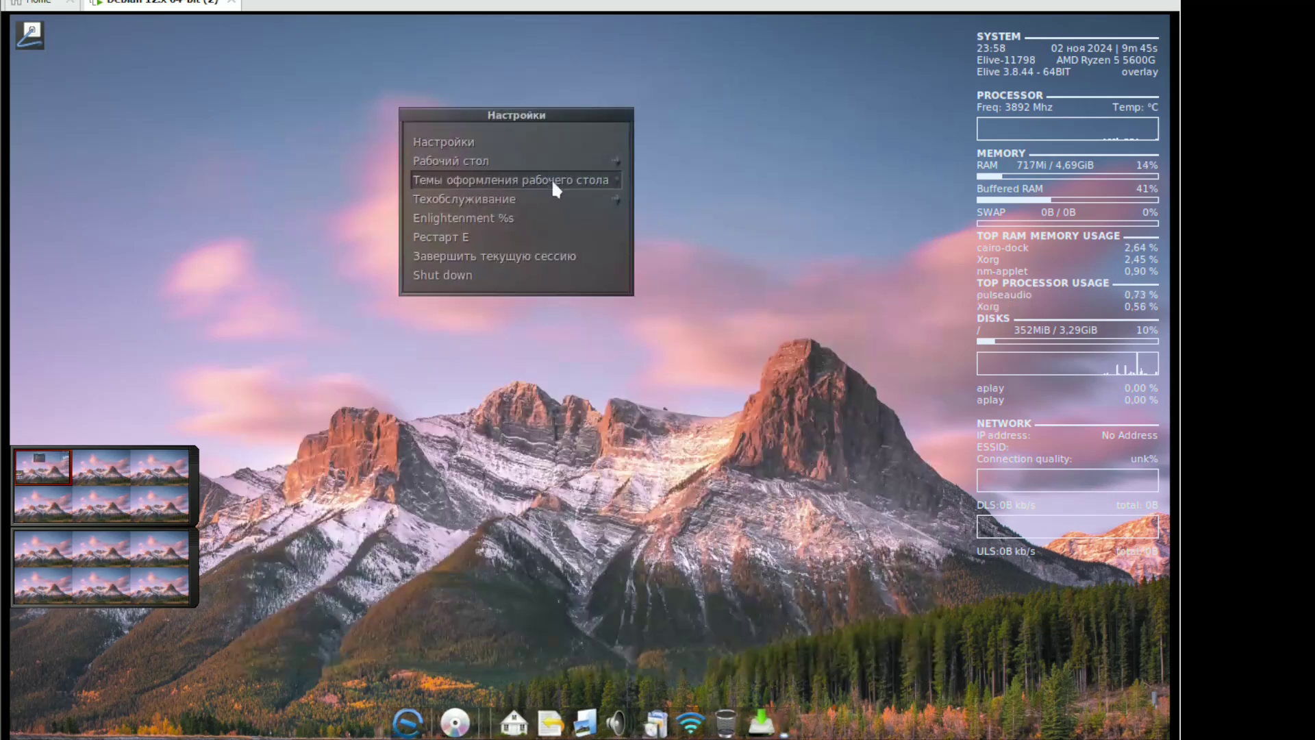
pyautogui.moveTo(568, 166)
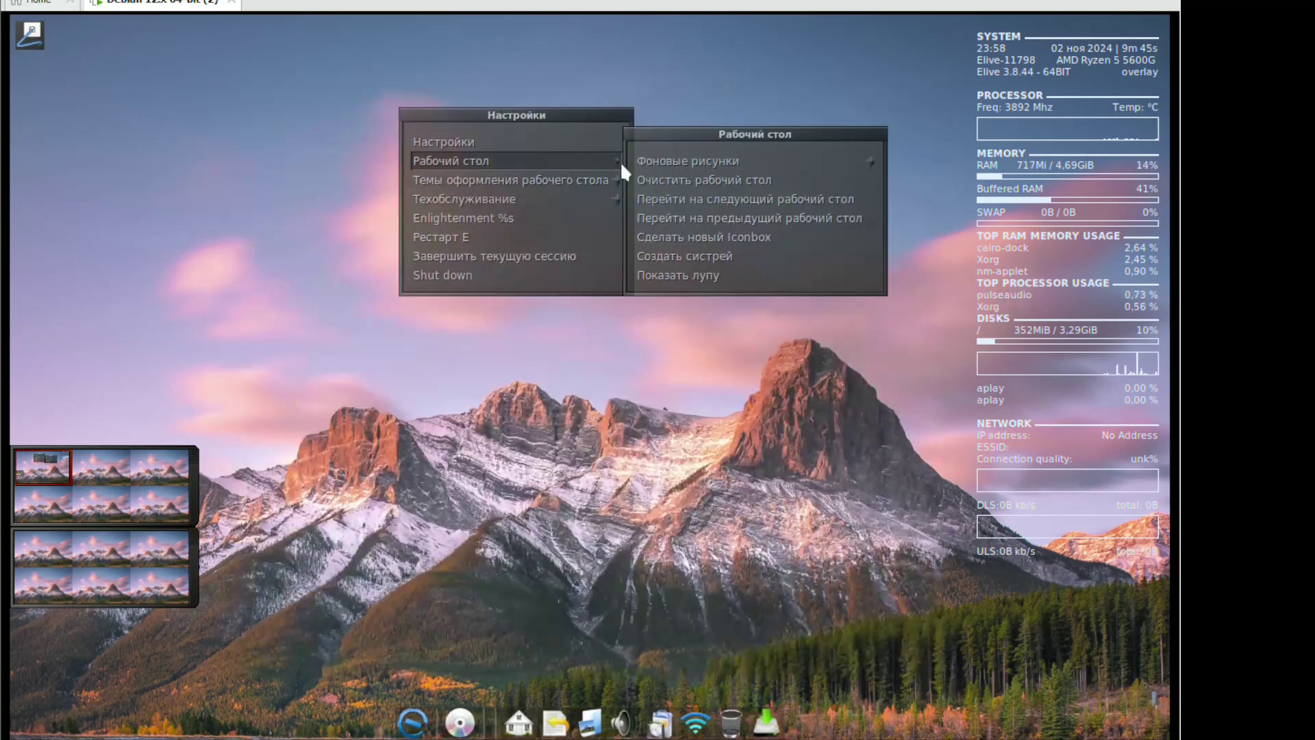
pyautogui.moveTo(697, 162)
pyautogui.click(930, 171)
pyautogui.rightClick(611, 191)
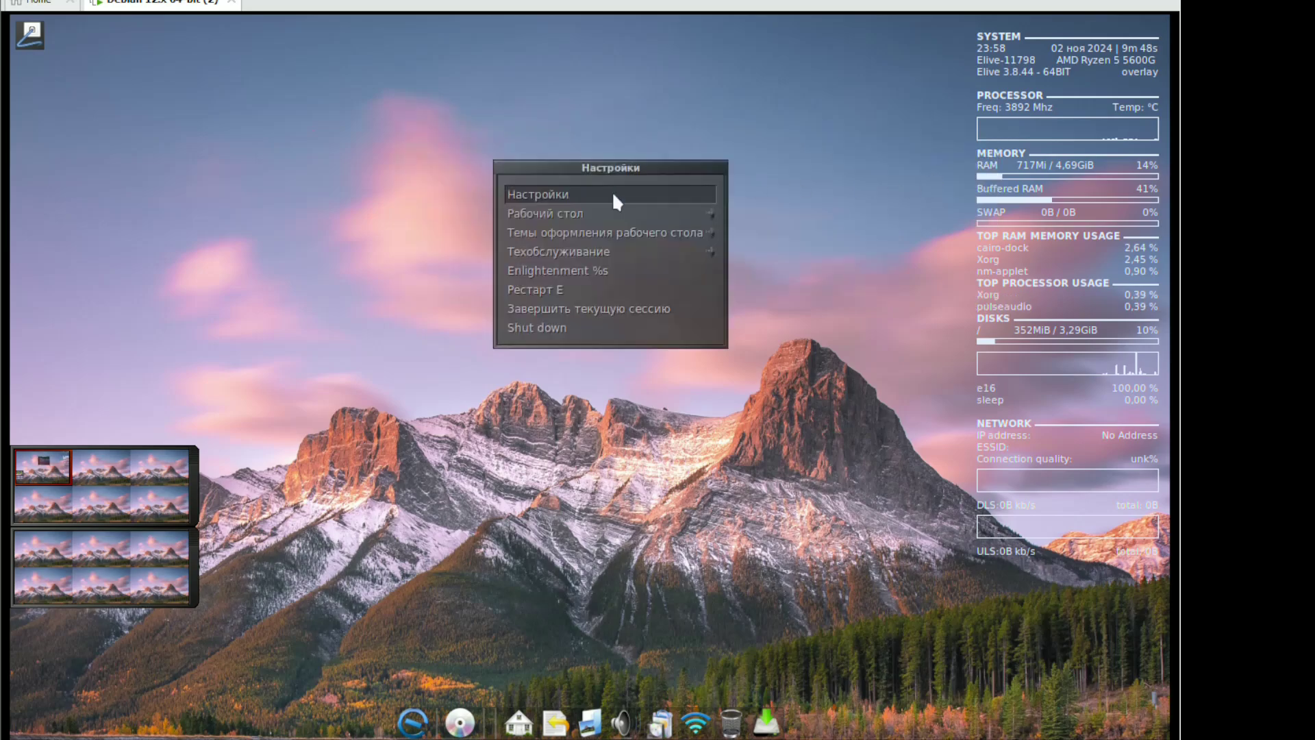
pyautogui.moveTo(625, 211)
pyautogui.moveTo(737, 208)
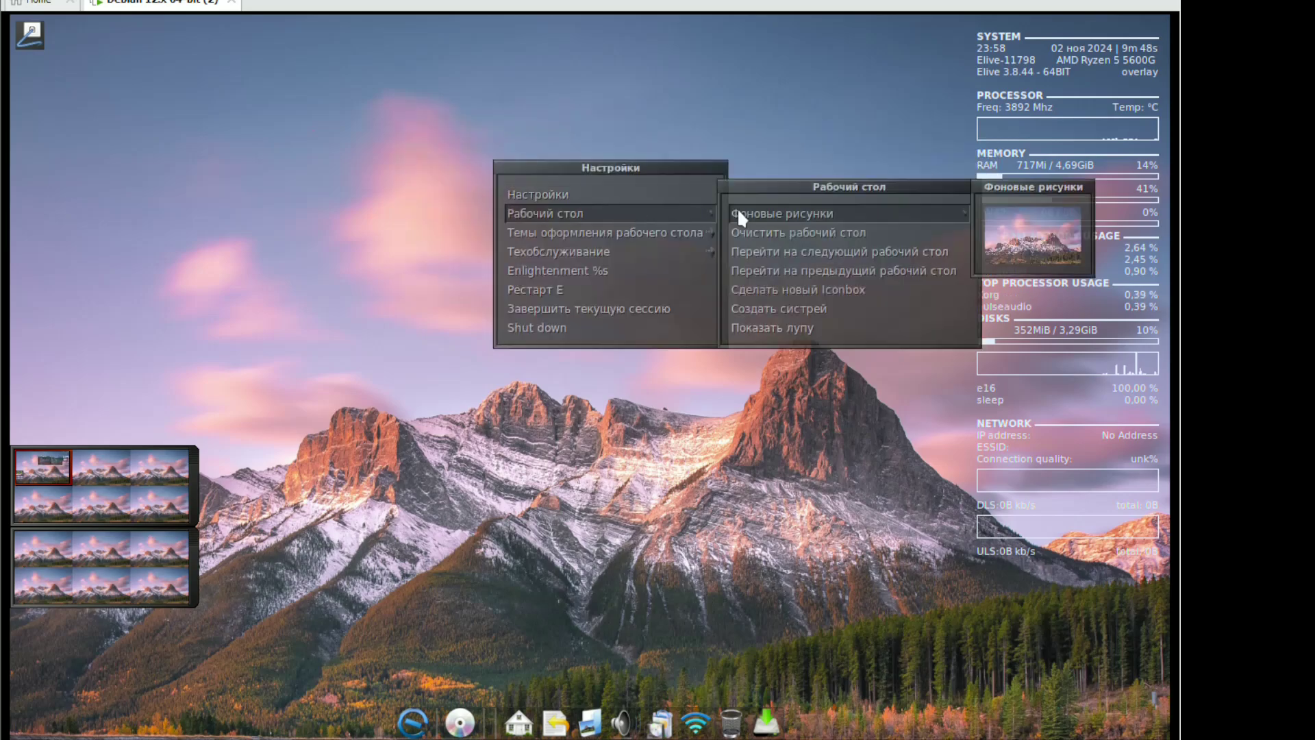
pyautogui.click(766, 256)
# Open the screen magnifier from the desktop options, bring up its window menu, and close the magnifier
pyautogui.rightClick(564, 356)
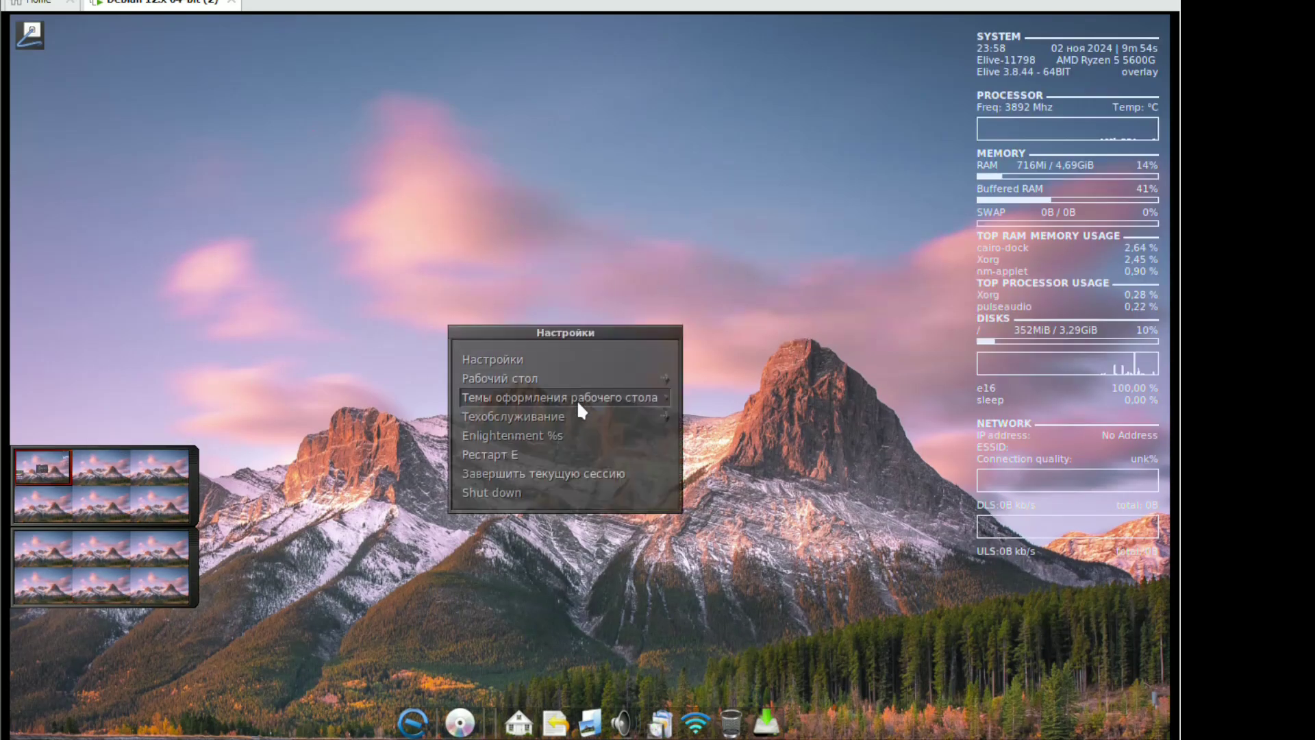
pyautogui.moveTo(600, 379)
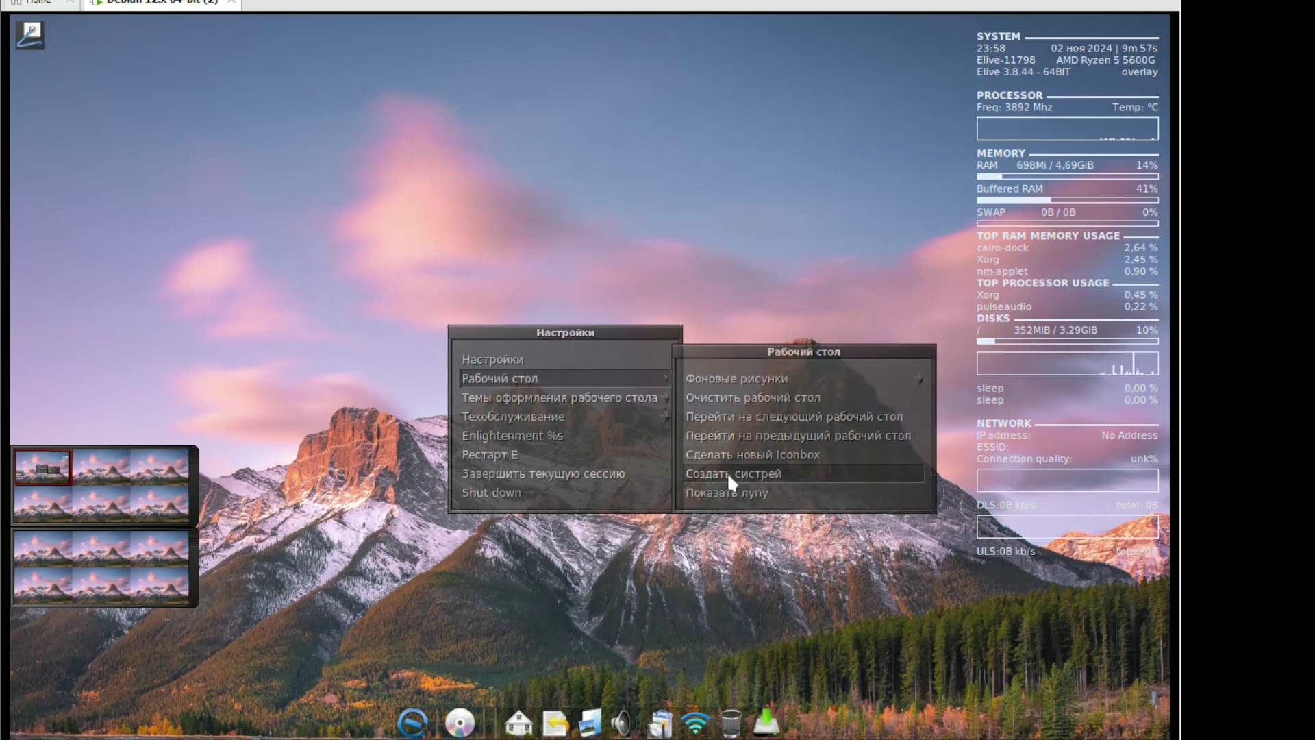
pyautogui.click(723, 493)
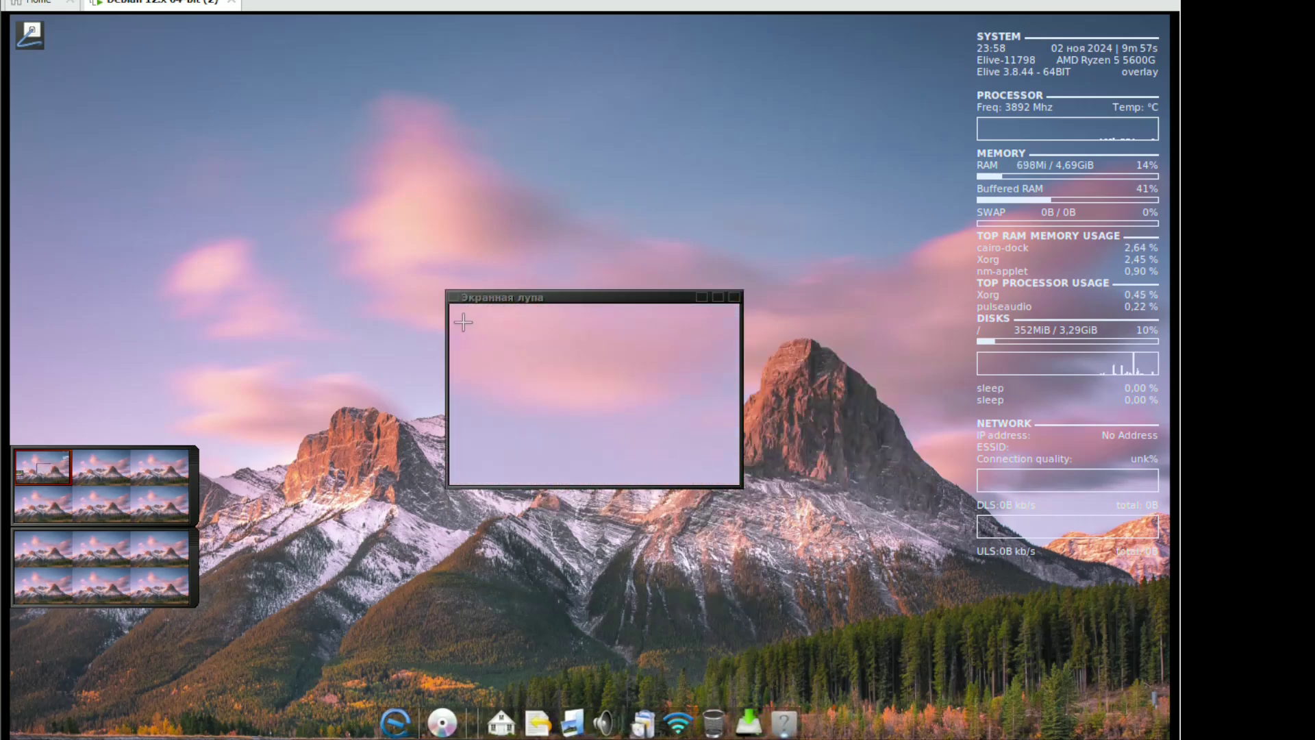
pyautogui.click(455, 299)
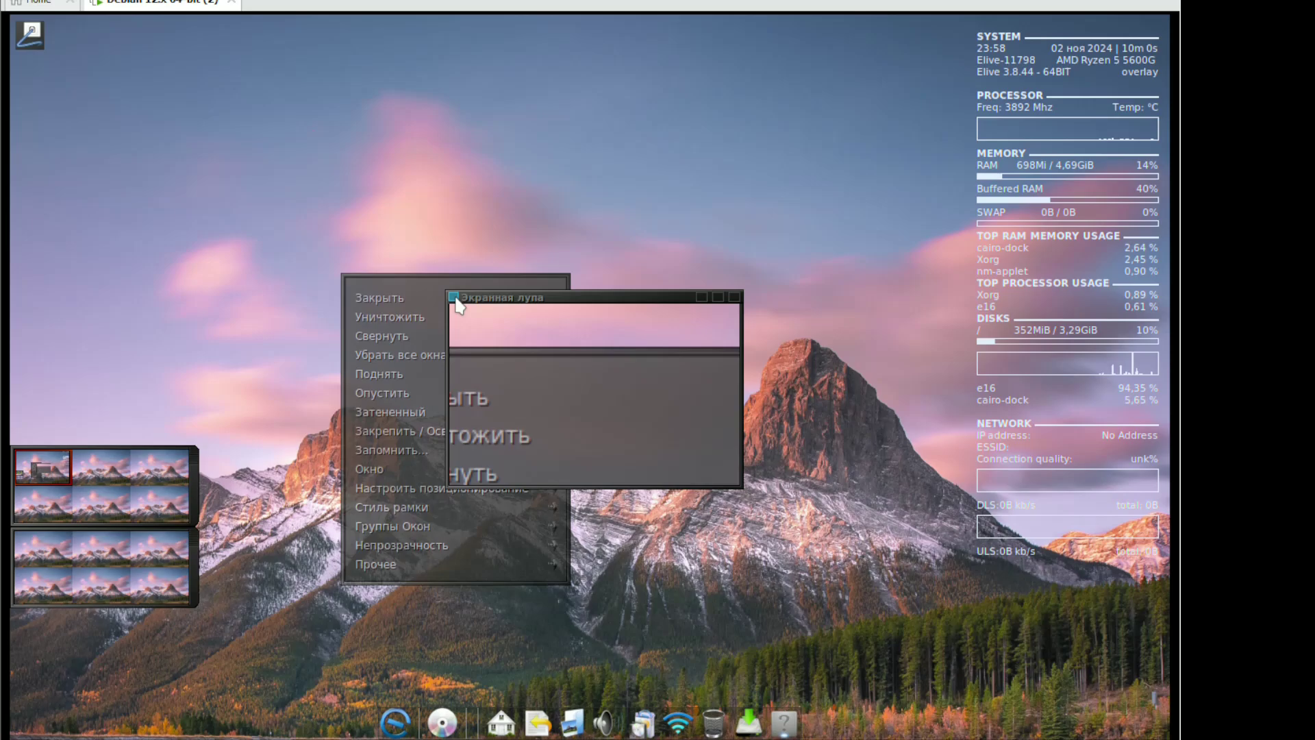
pyautogui.click(735, 297)
# Examine the Enlightenment maintenance options, view the Enlightenment version information, and close it
pyautogui.rightClick(532, 290)
pyautogui.moveTo(565, 345)
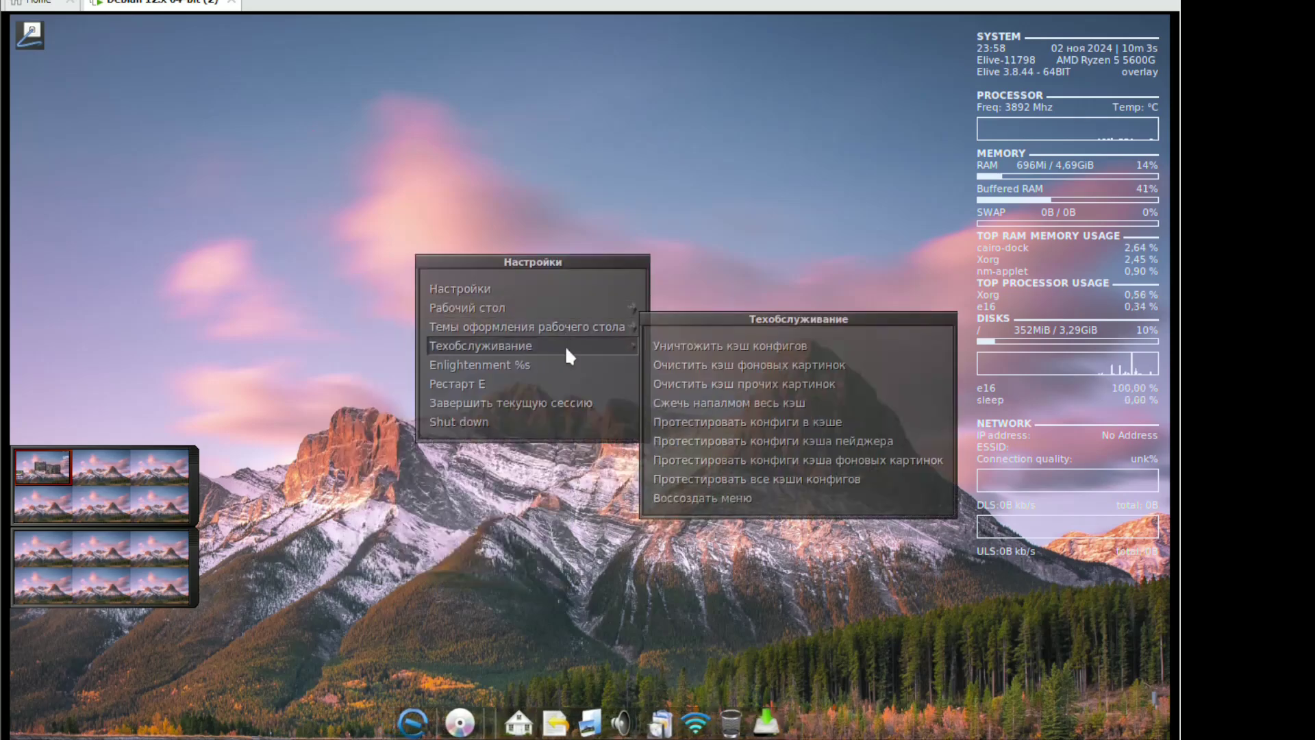
pyautogui.click(568, 365)
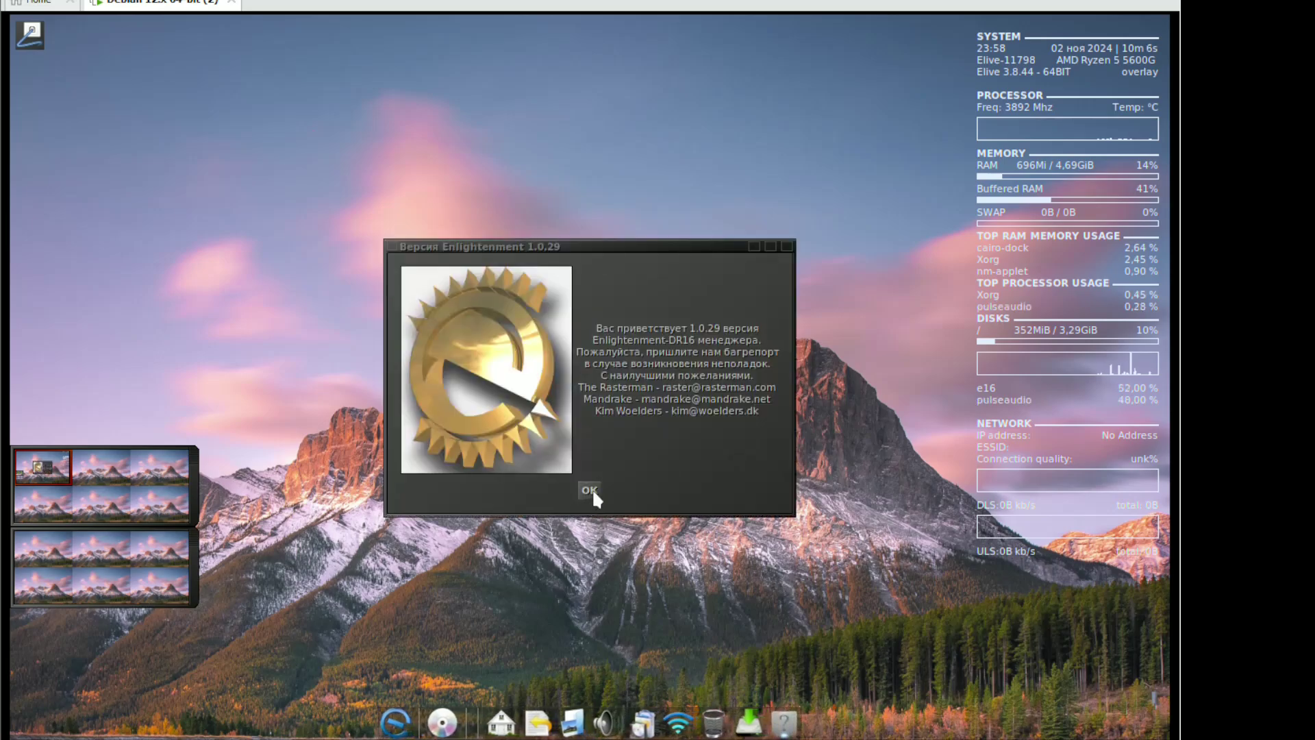
pyautogui.click(592, 488)
# Restart the Enlightenment window manager and try to start the Elive Installer again
pyautogui.rightClick(548, 340)
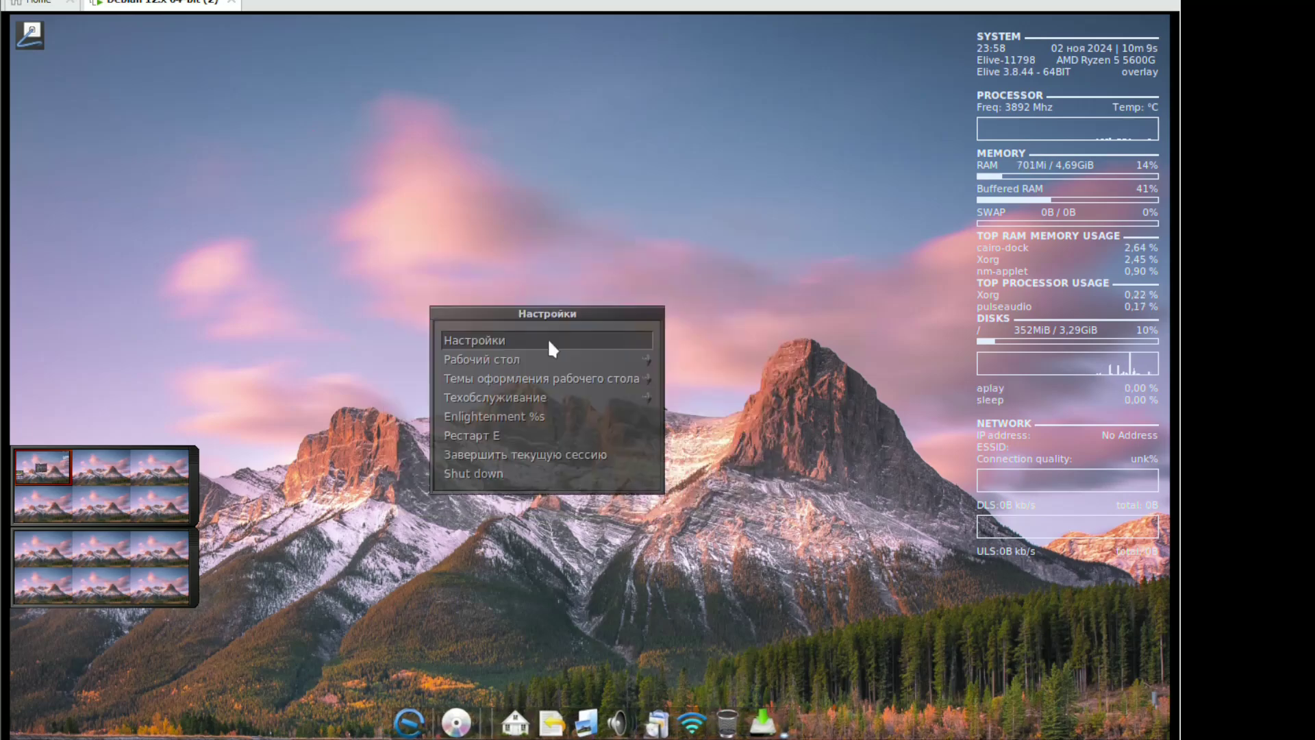
pyautogui.click(544, 438)
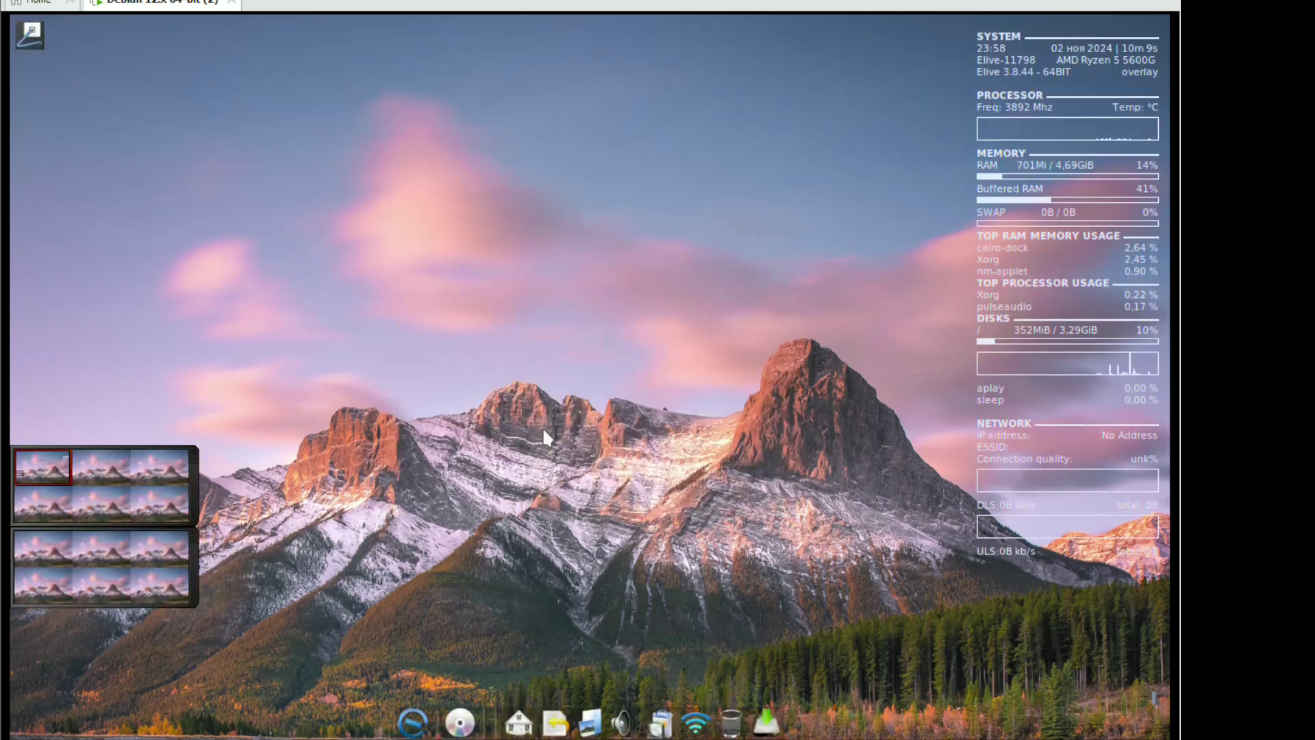
pyautogui.click(759, 712)
pyautogui.click(768, 433)
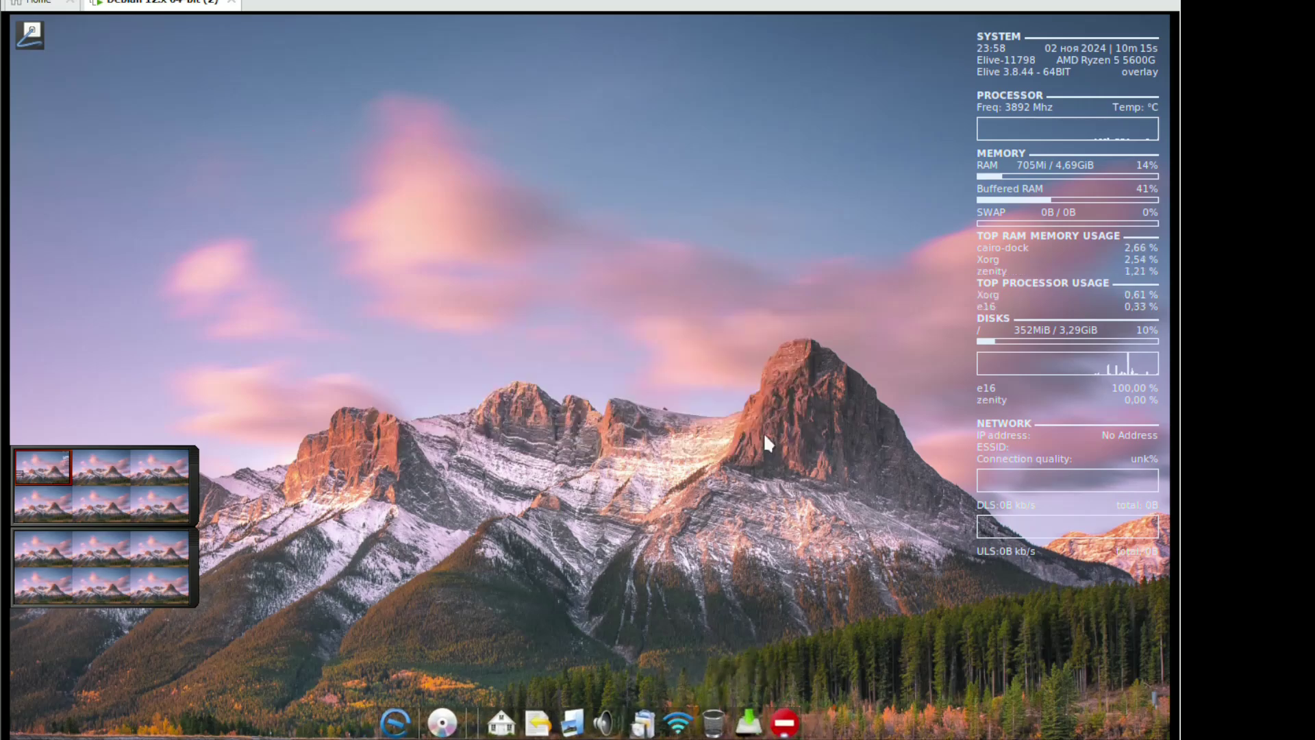
# View the Enlightenment version information once more and close the dialog
pyautogui.rightClick(528, 430)
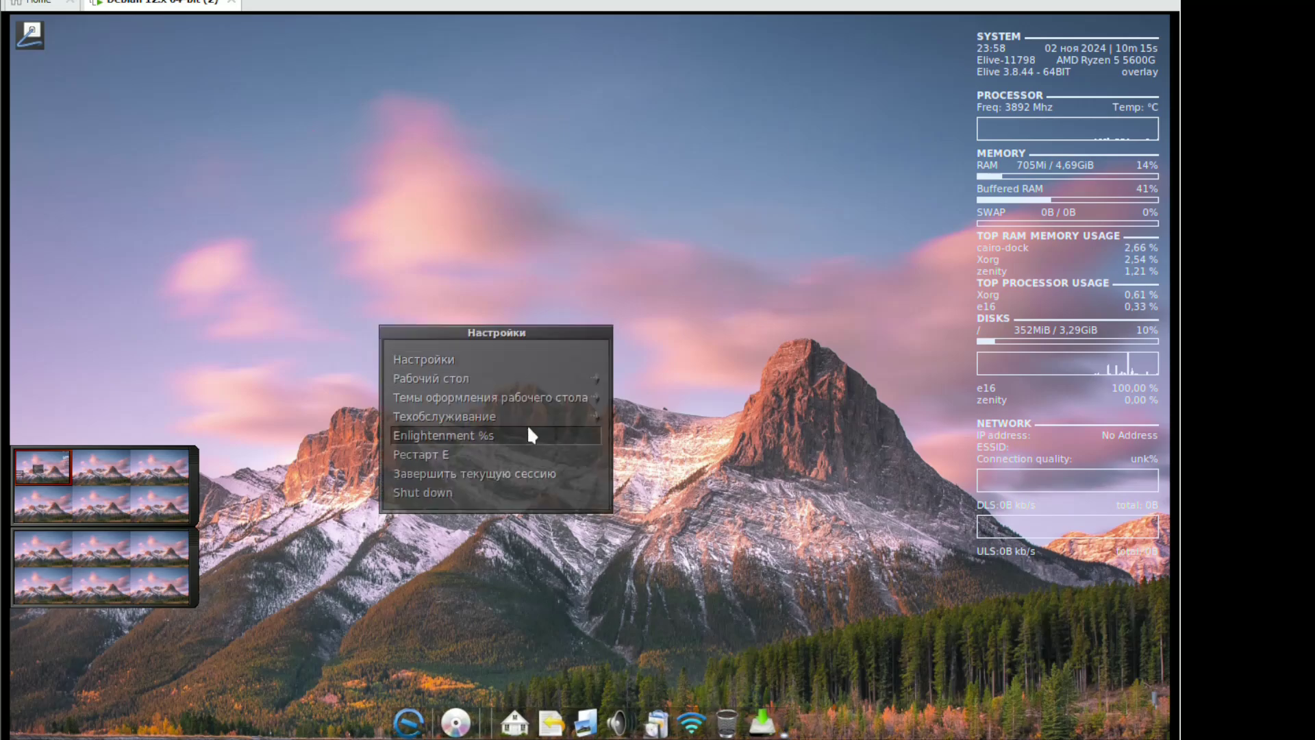
pyautogui.click(507, 438)
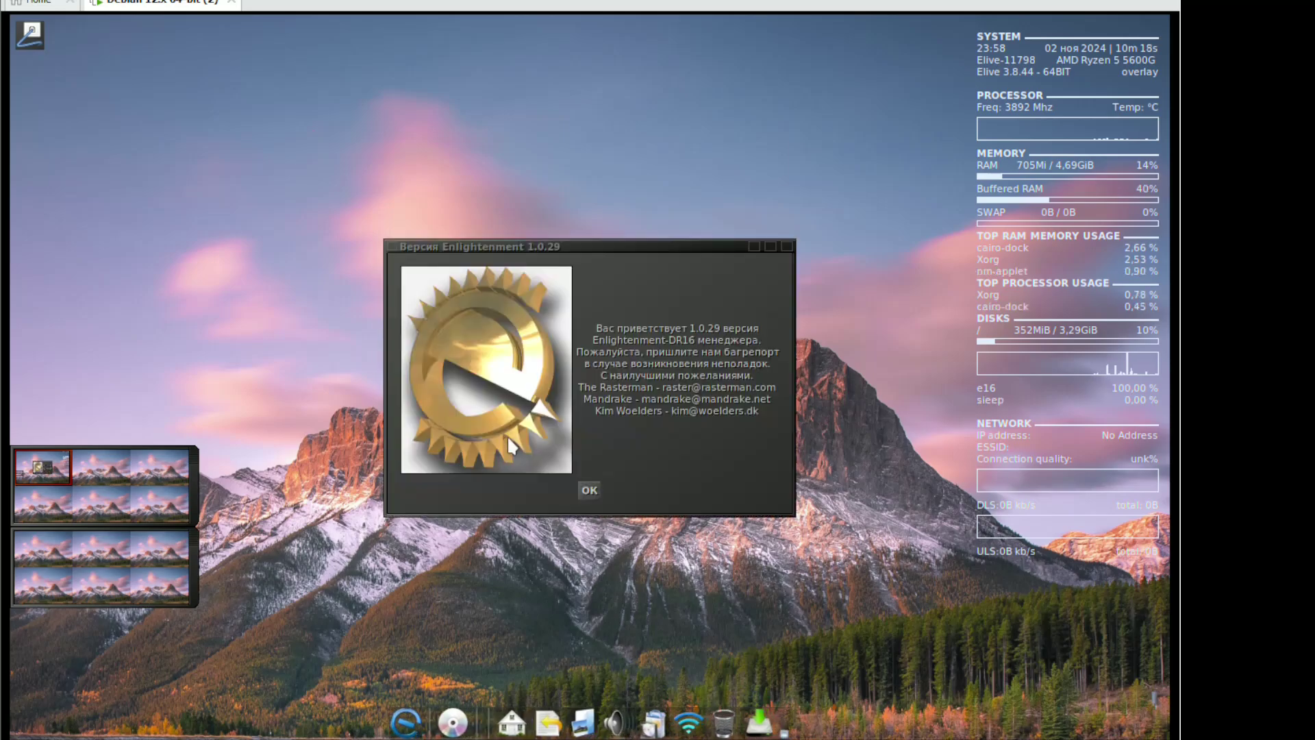
pyautogui.click(589, 484)
# Apply the 23ozglass desktop theme and replace it with the Detroit theme
pyautogui.rightClick(574, 373)
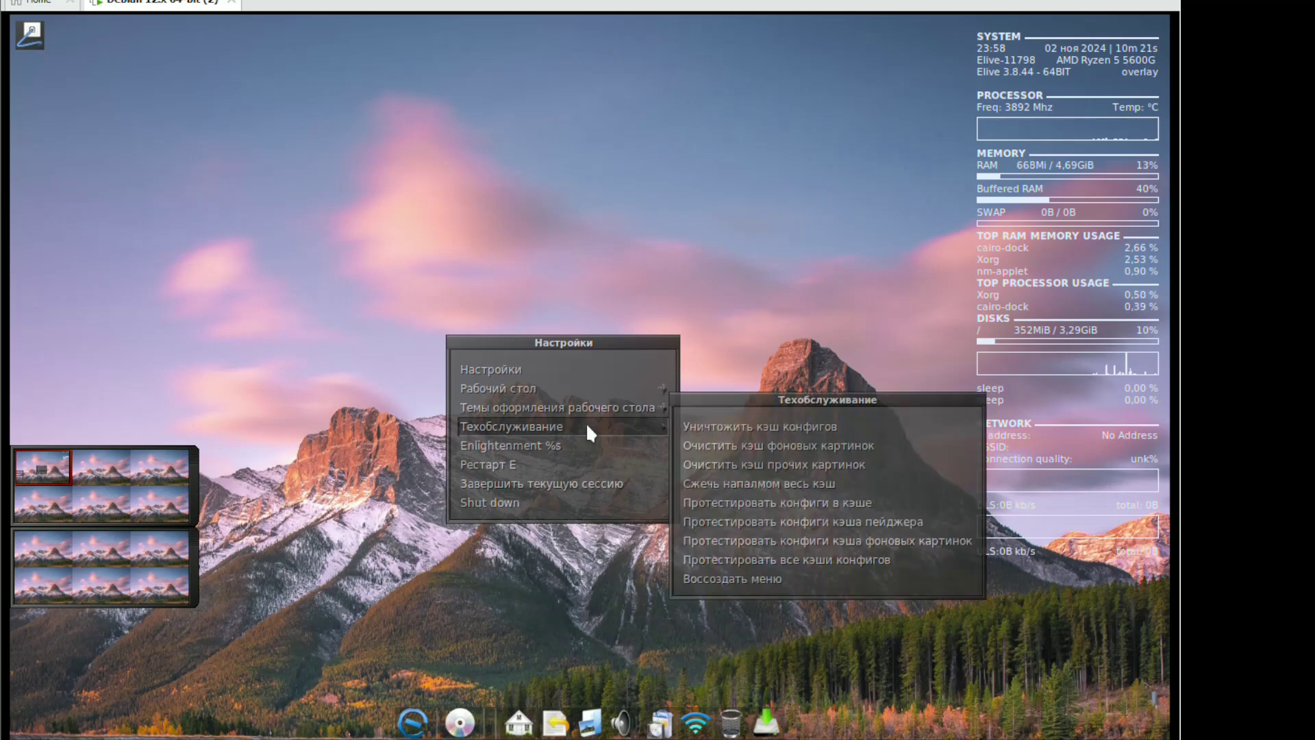
pyautogui.moveTo(629, 406)
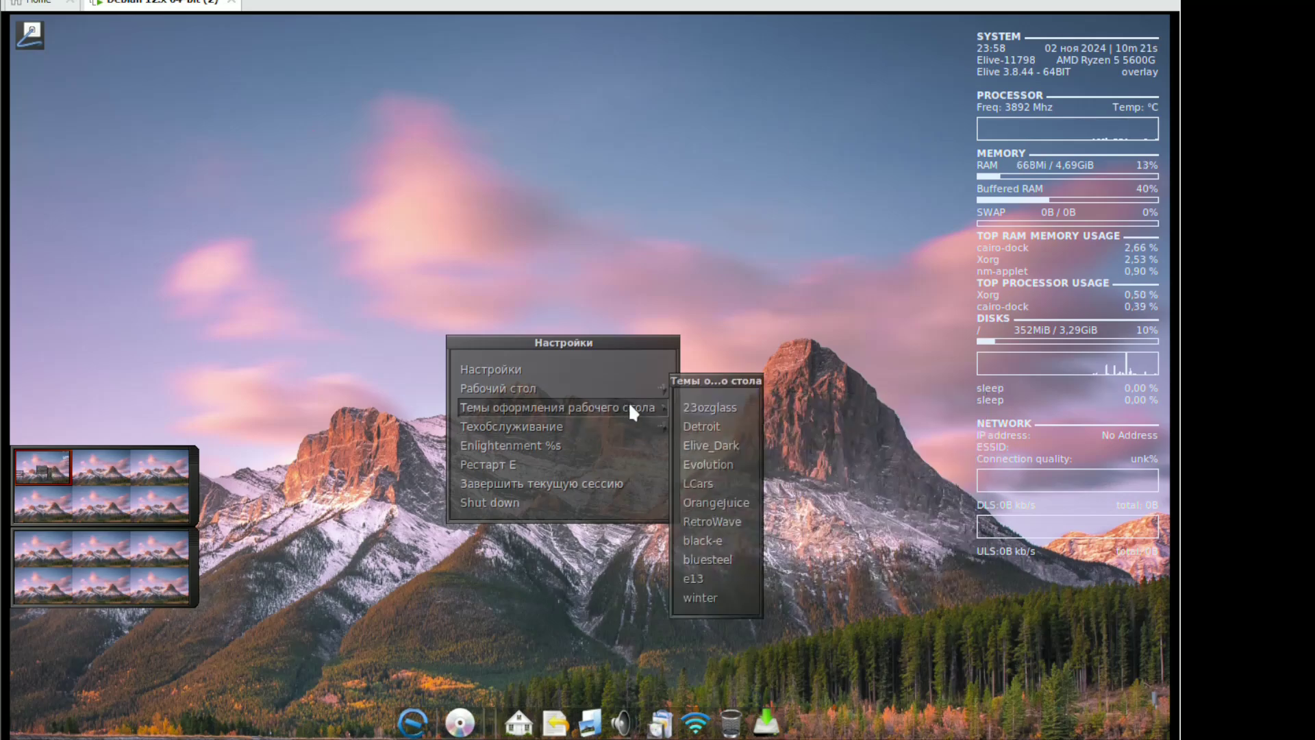
pyautogui.click(711, 407)
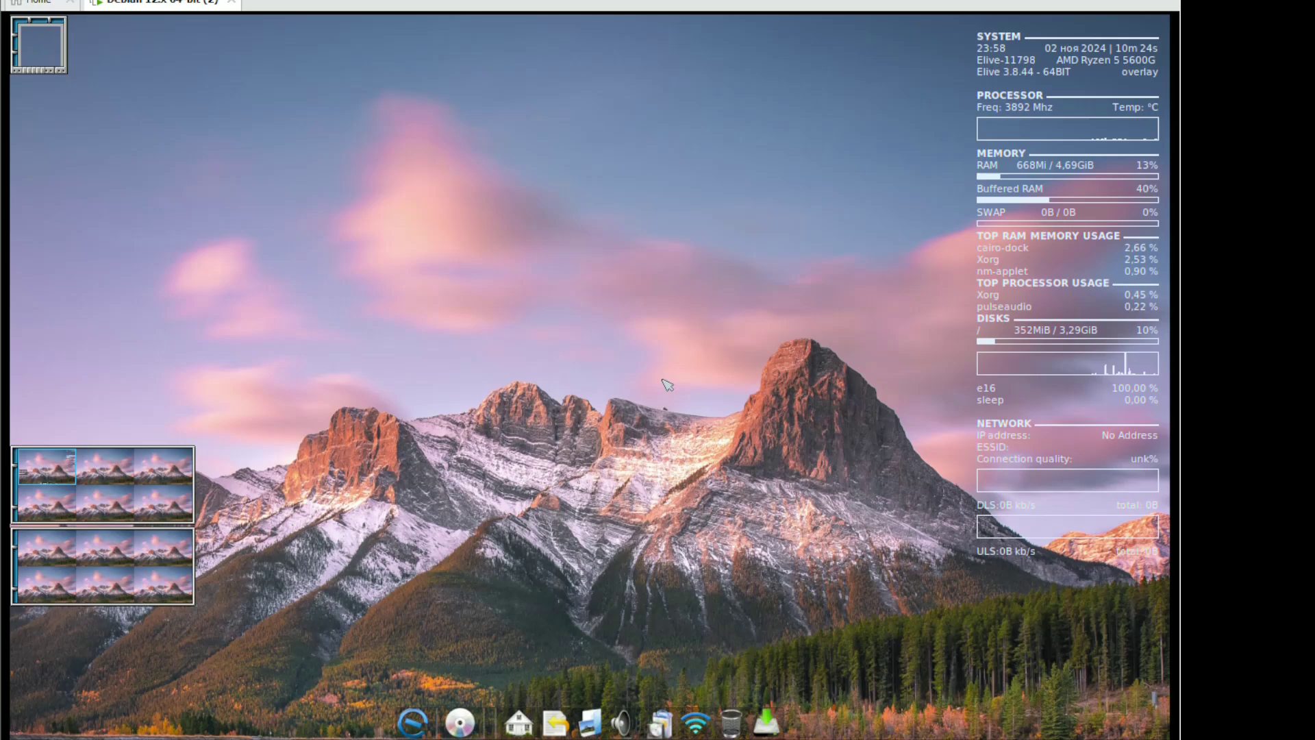
pyautogui.rightClick(645, 379)
pyautogui.moveTo(668, 420)
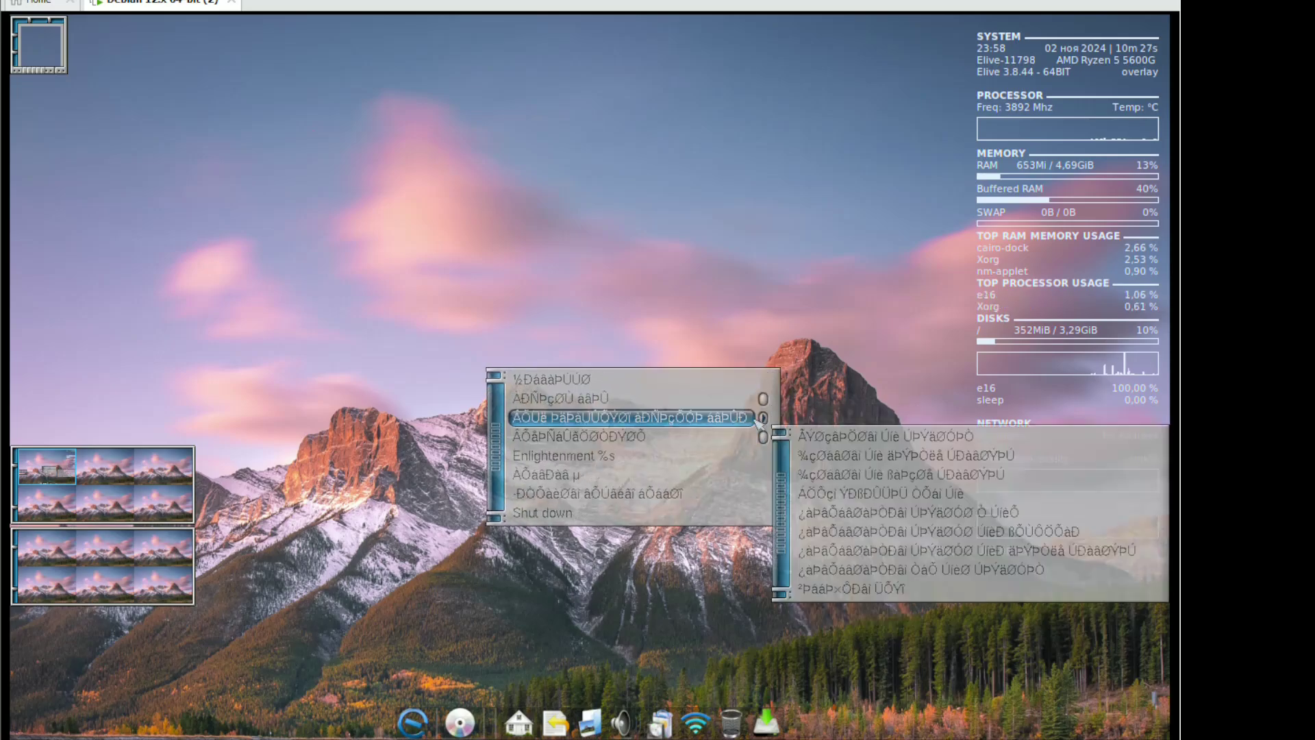
pyautogui.click(822, 435)
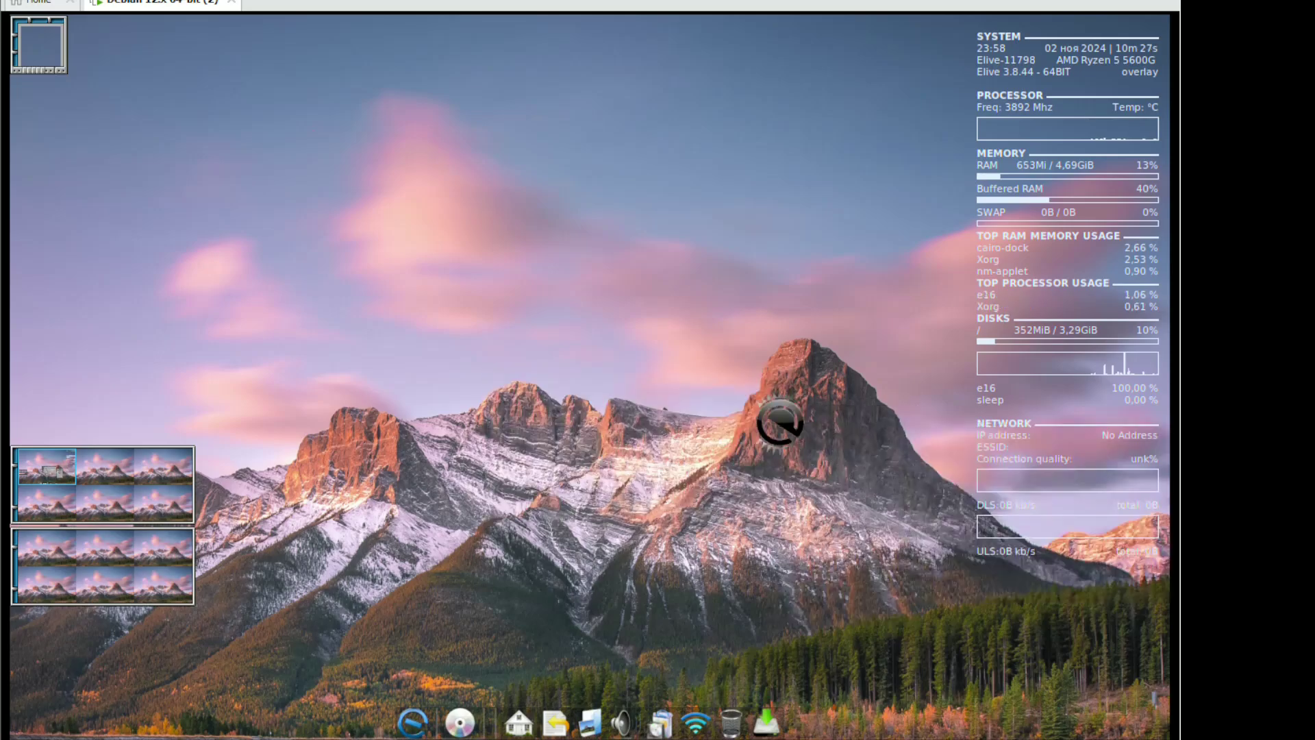
# Switch the desktop theme back to Elive_Dark
pyautogui.rightClick(603, 349)
pyautogui.moveTo(686, 393)
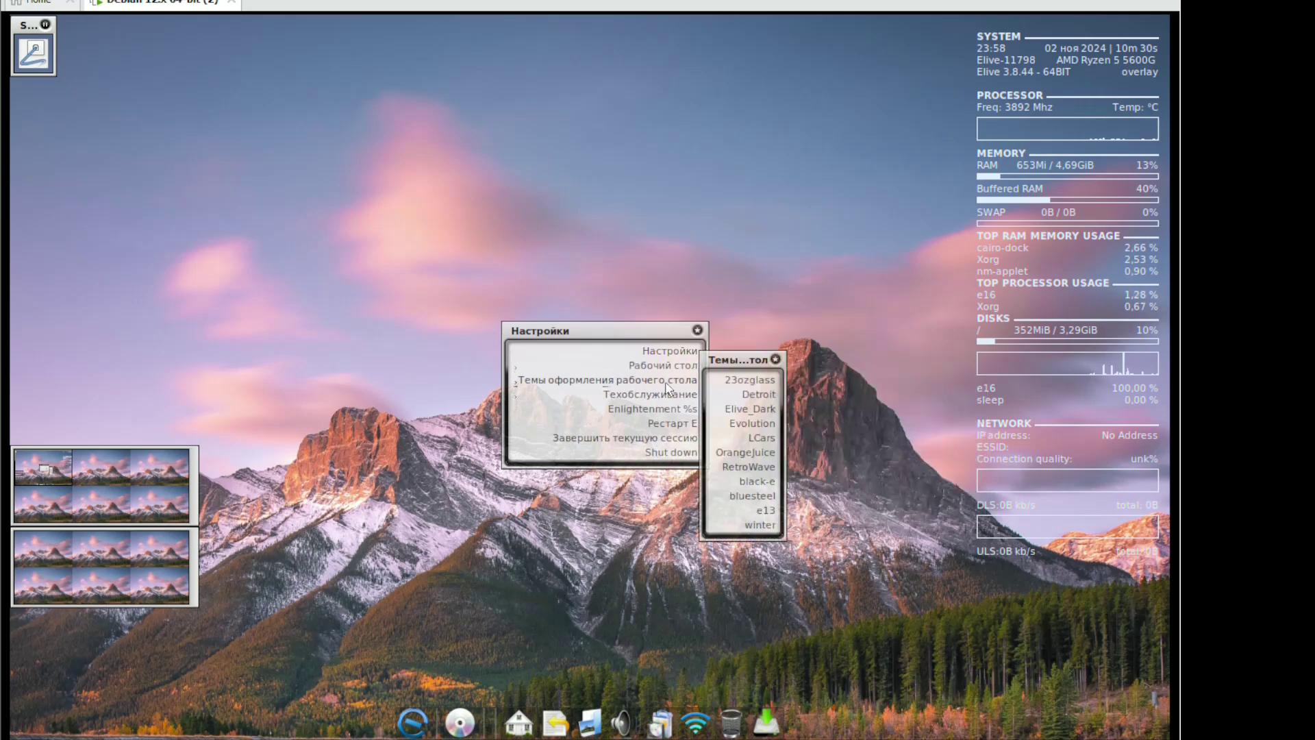
pyautogui.click(735, 410)
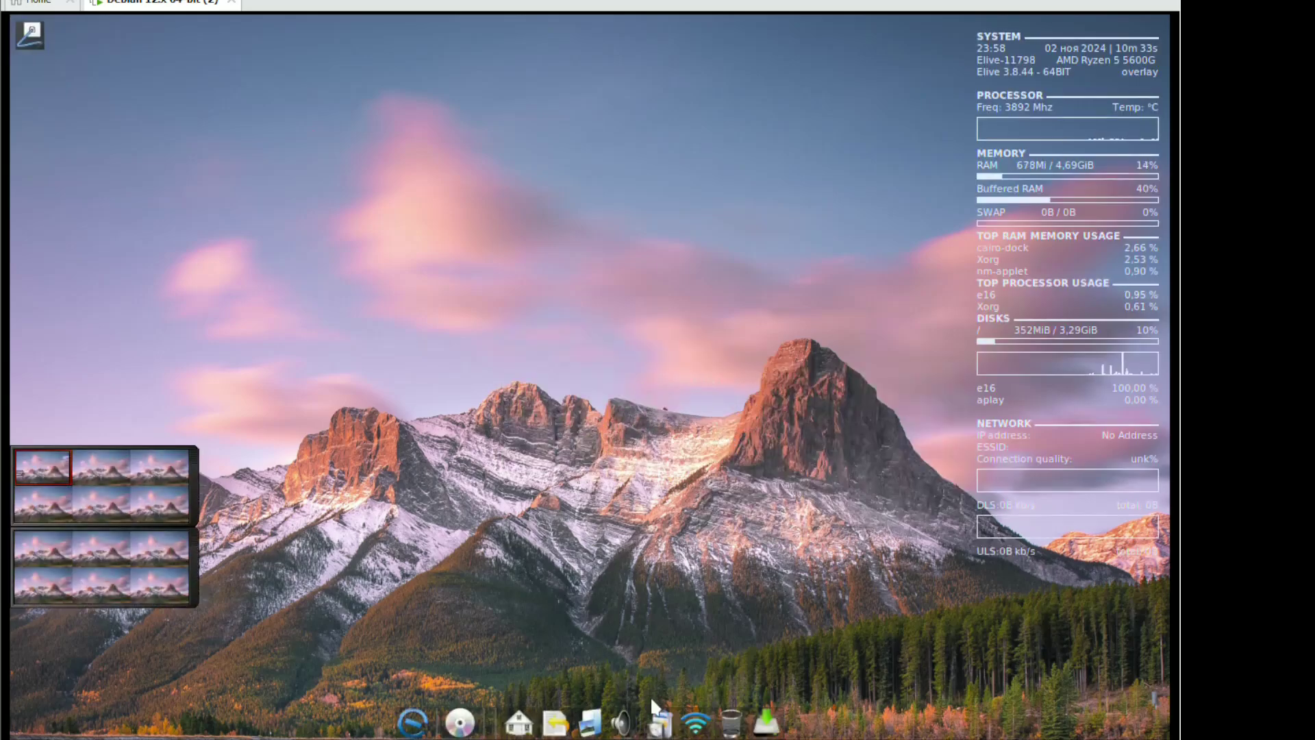
# Apply the Detroit desktop theme in place of Elive_Dark
pyautogui.rightClick(520, 303)
pyautogui.moveTo(535, 338)
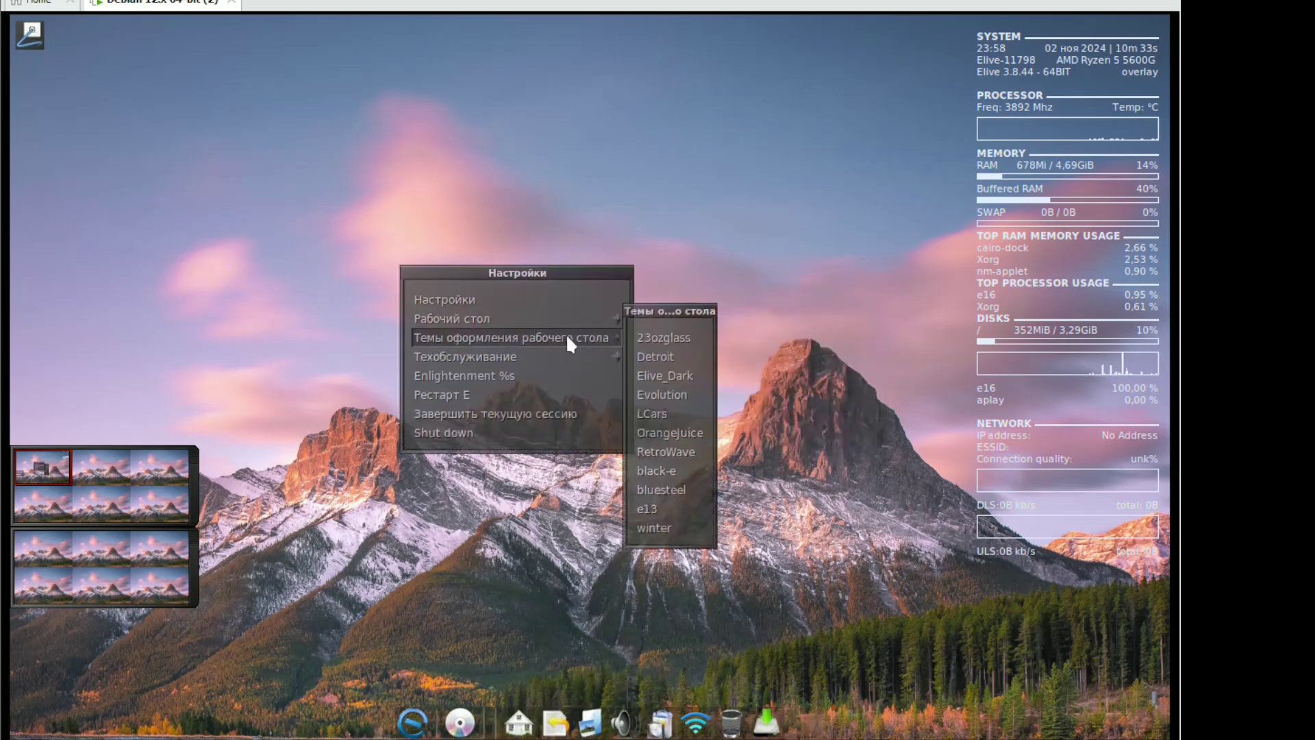
pyautogui.click(675, 358)
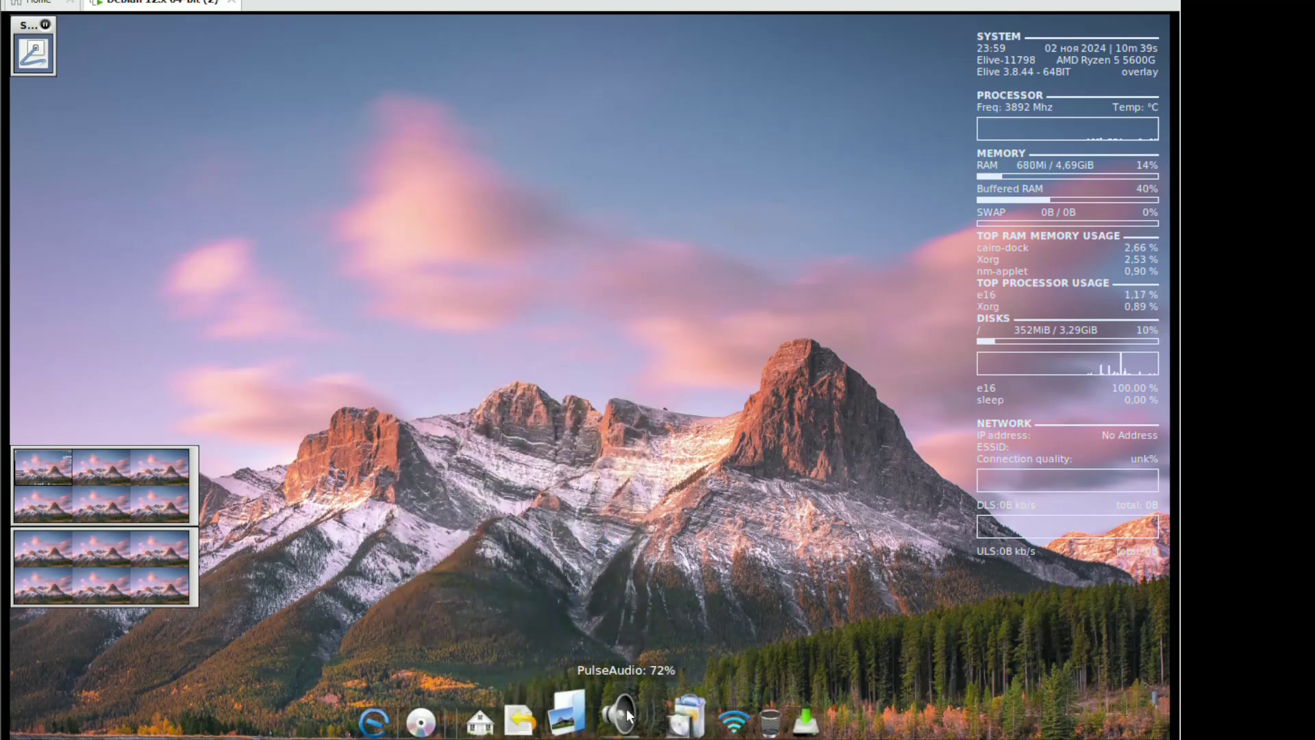
# Open Hardinfo2 from the accessories applications to view the computer summary, and dismiss its window
pyautogui.click(620, 692)
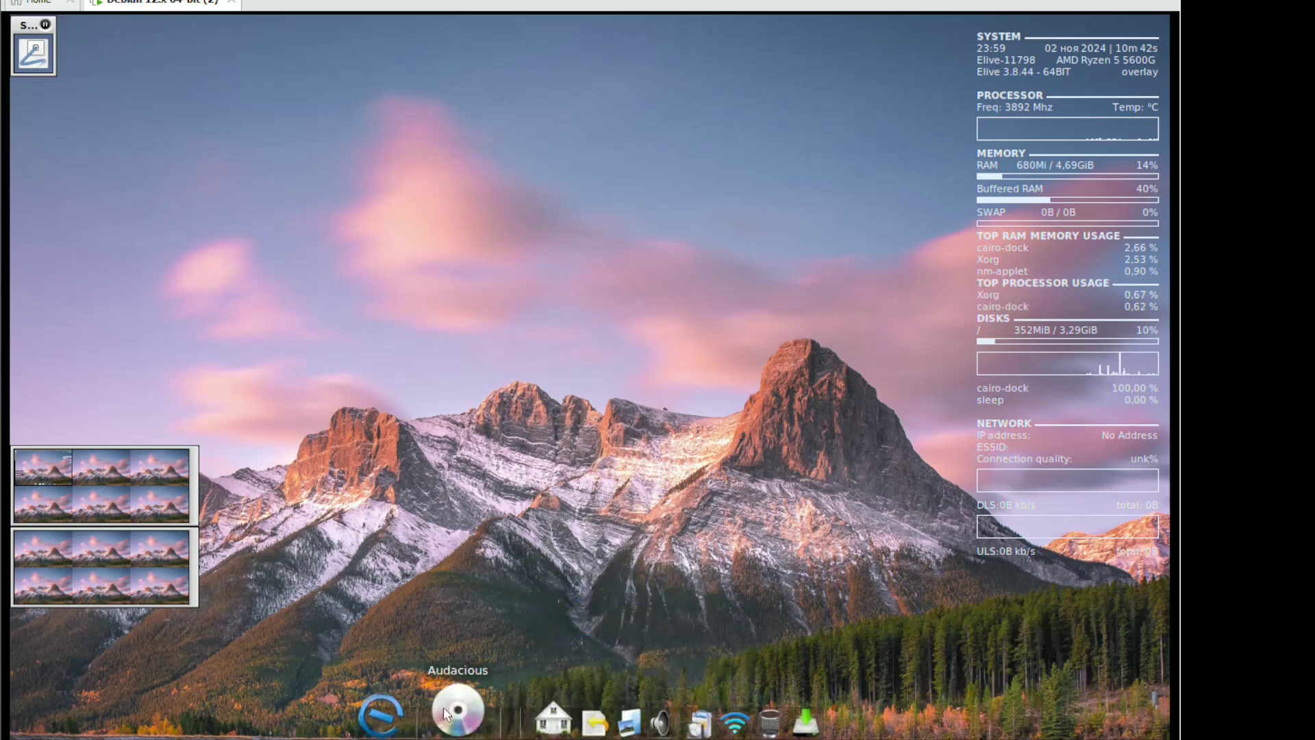
pyautogui.click(423, 713)
pyautogui.moveTo(343, 344)
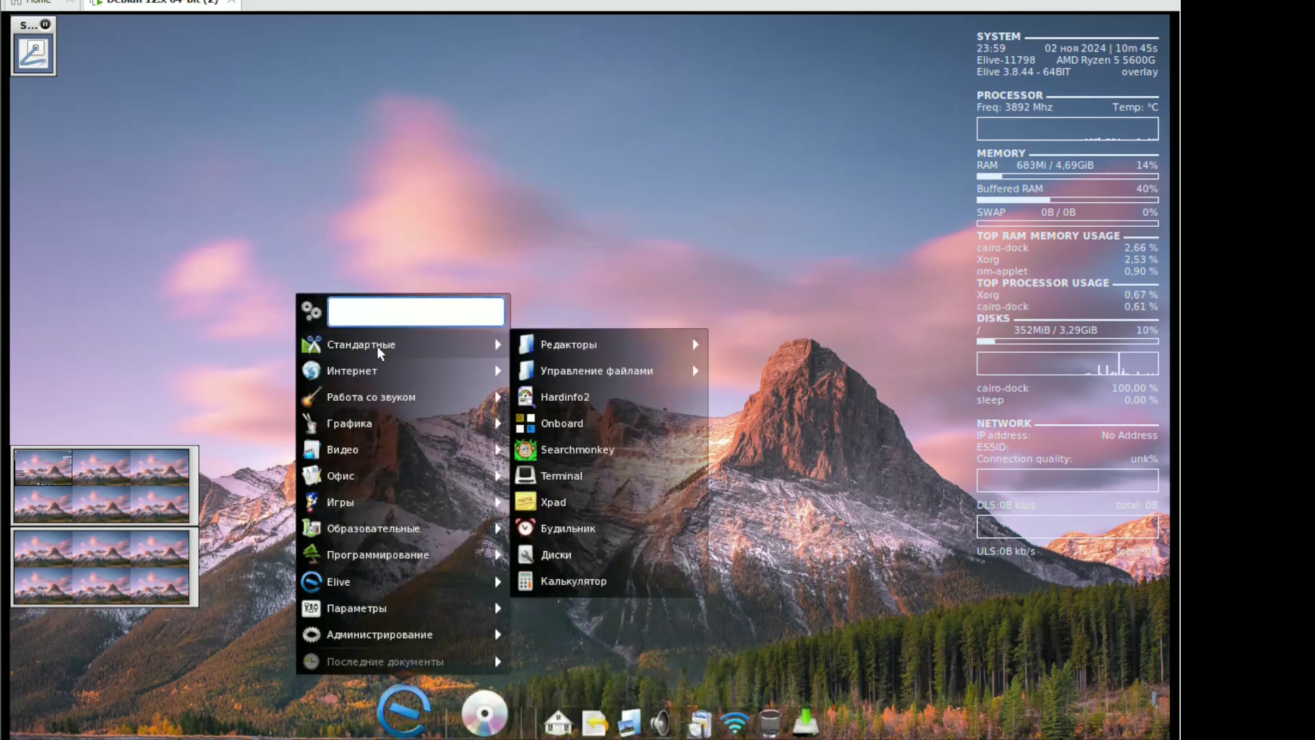
pyautogui.click(587, 399)
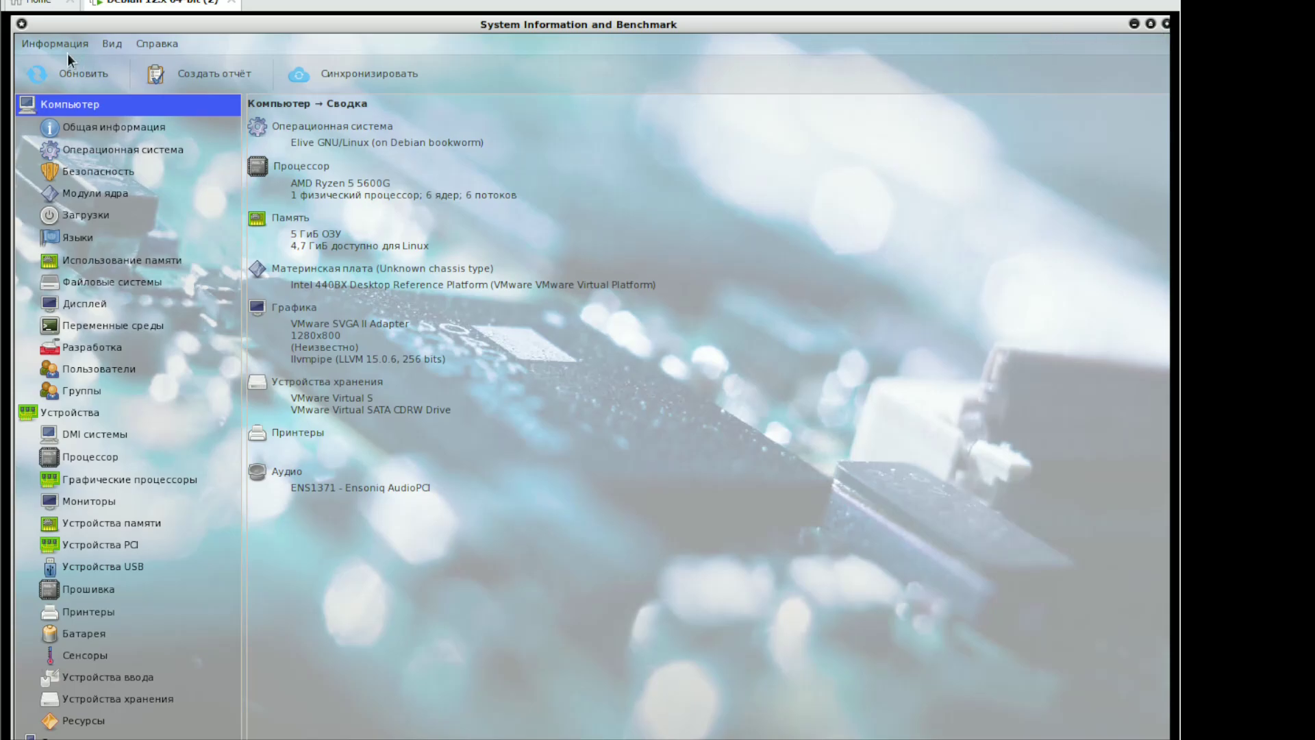
pyautogui.click(22, 24)
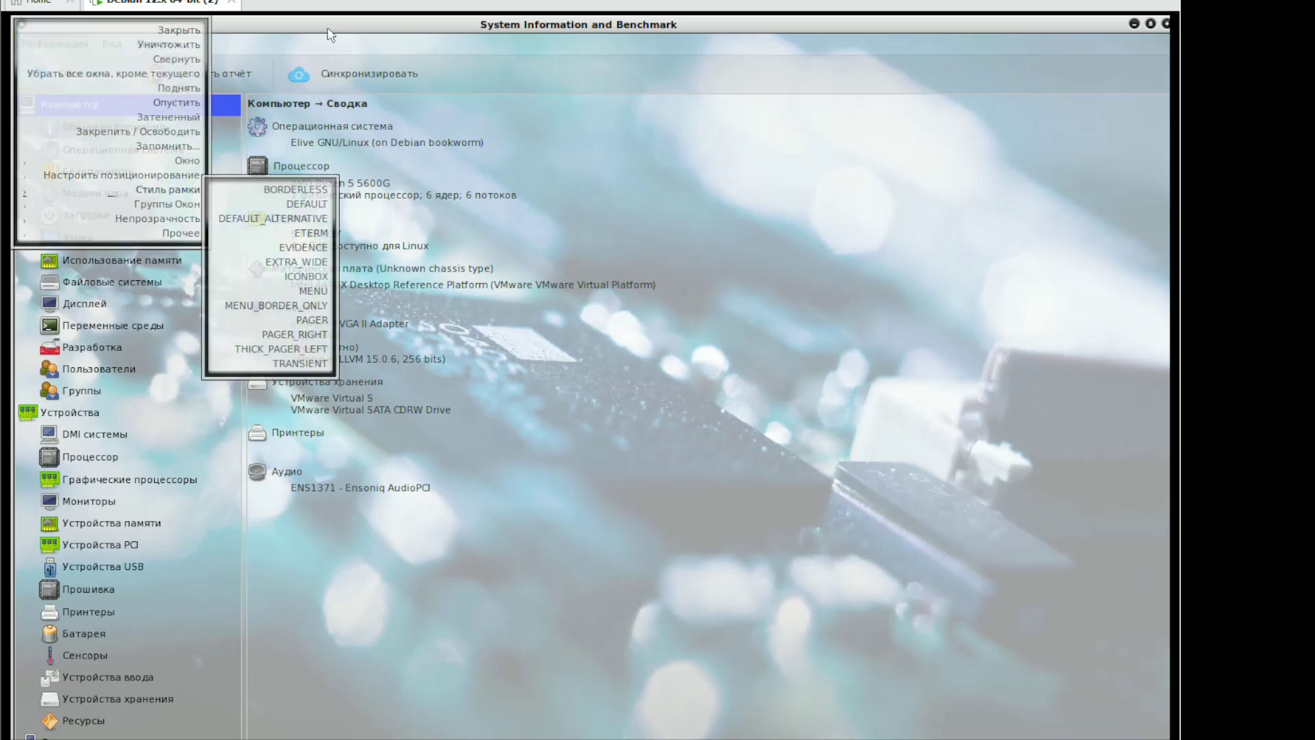
pyautogui.click(177, 59)
# Examine the desktop and maintenance options of the settings menu in the Detroit theme
pyautogui.rightClick(197, 83)
pyautogui.moveTo(272, 105)
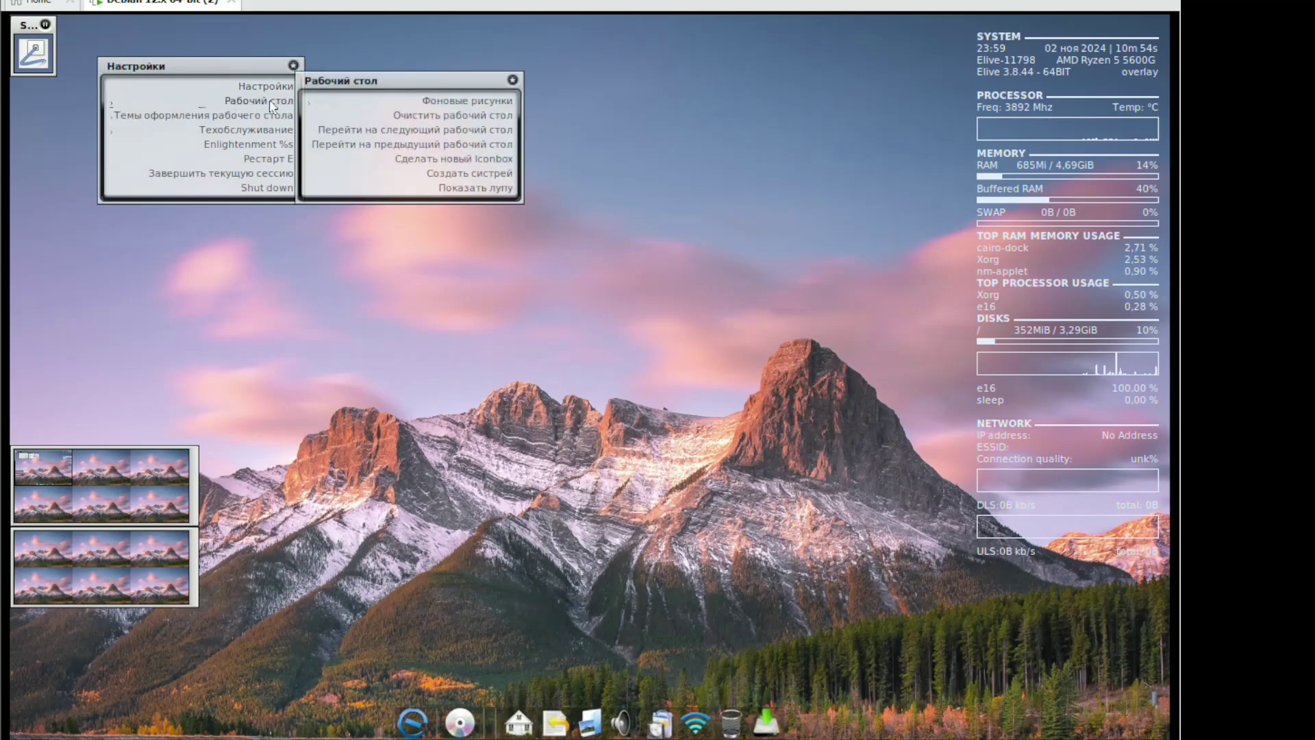
pyautogui.click(432, 451)
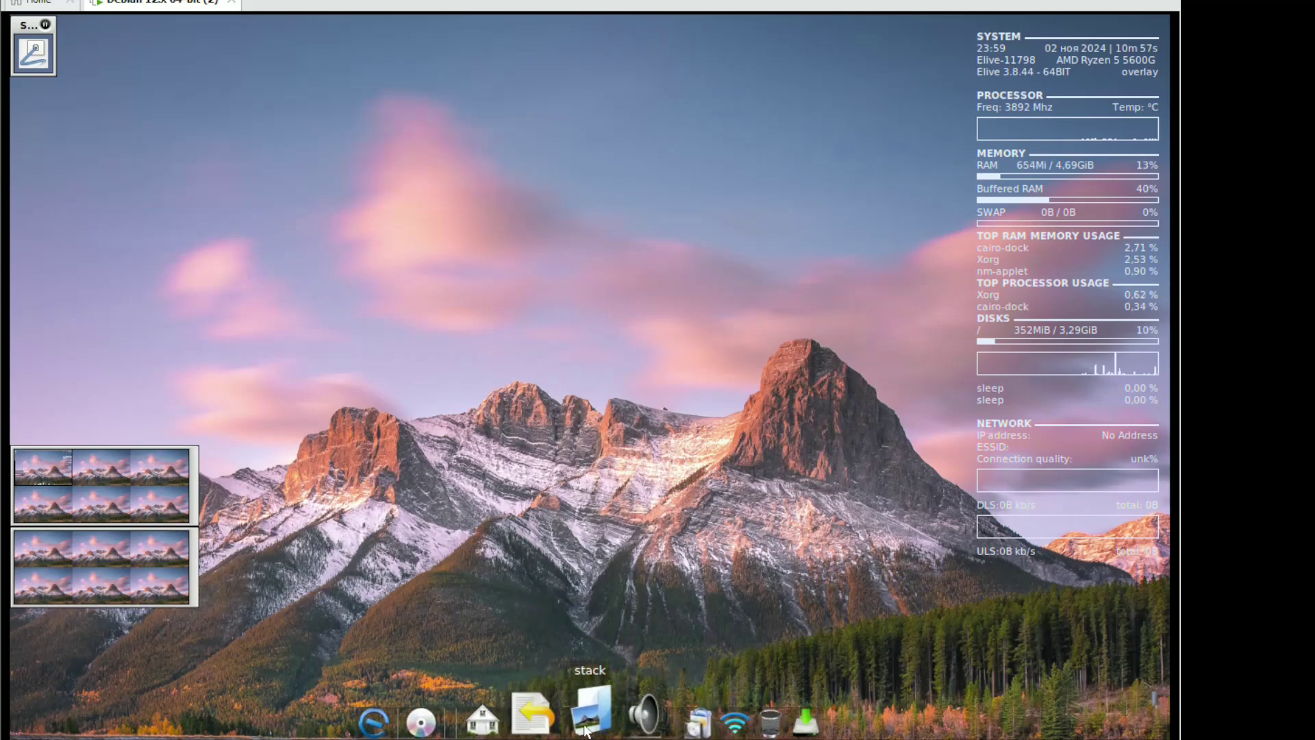
pyautogui.click(593, 399)
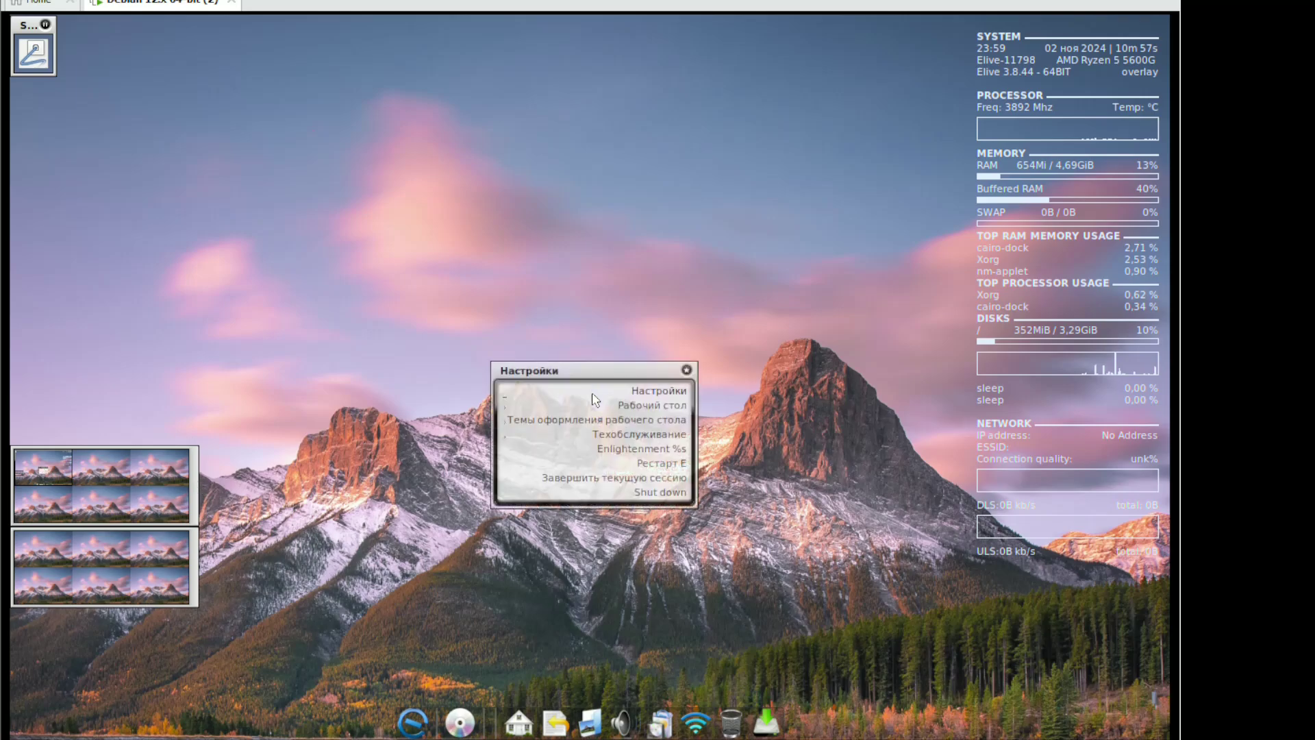
pyautogui.moveTo(687, 437)
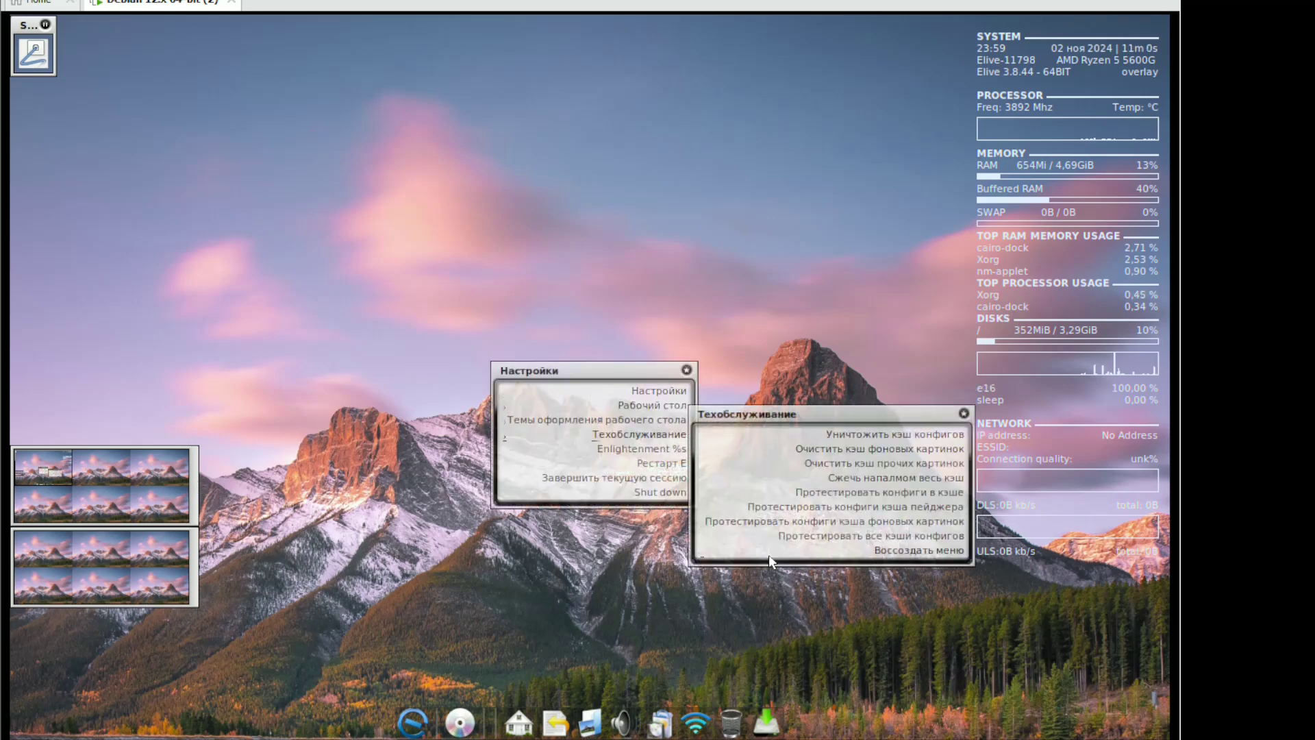
# Launch Google Chrome from the internet applications
pyautogui.click(411, 723)
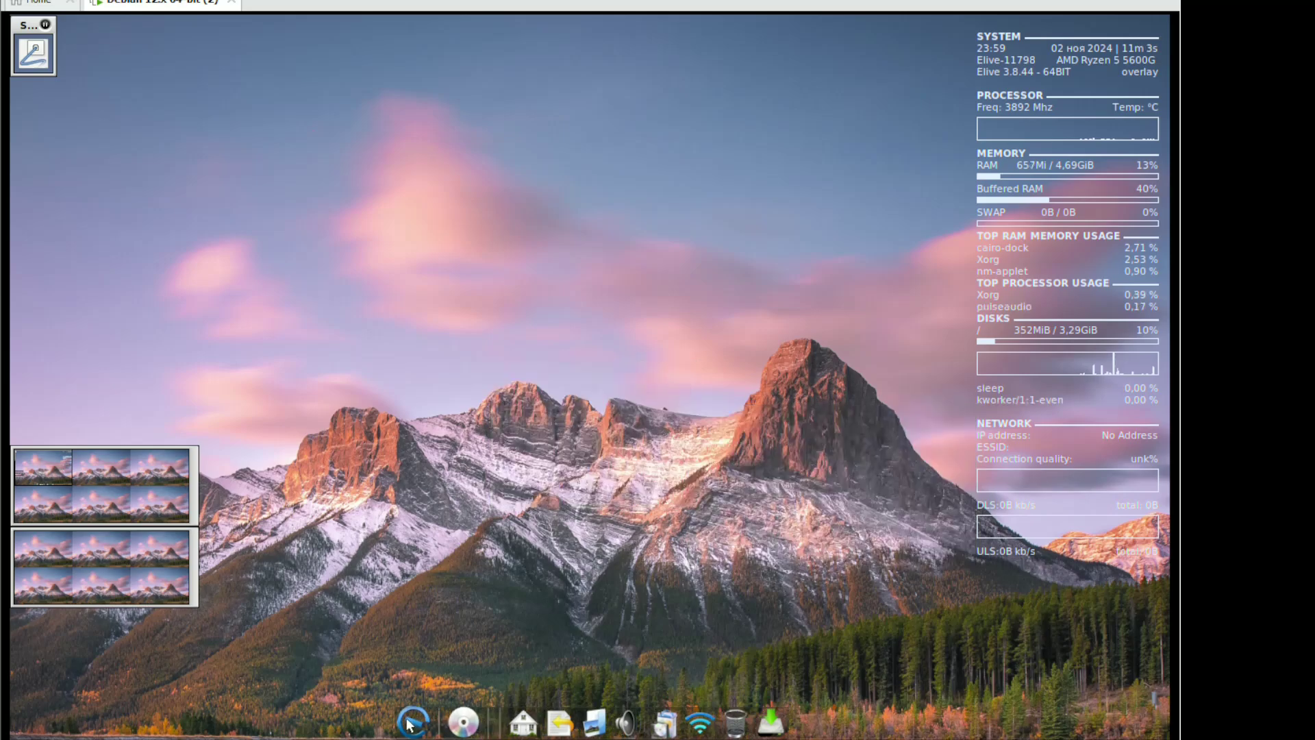
pyautogui.moveTo(412, 373)
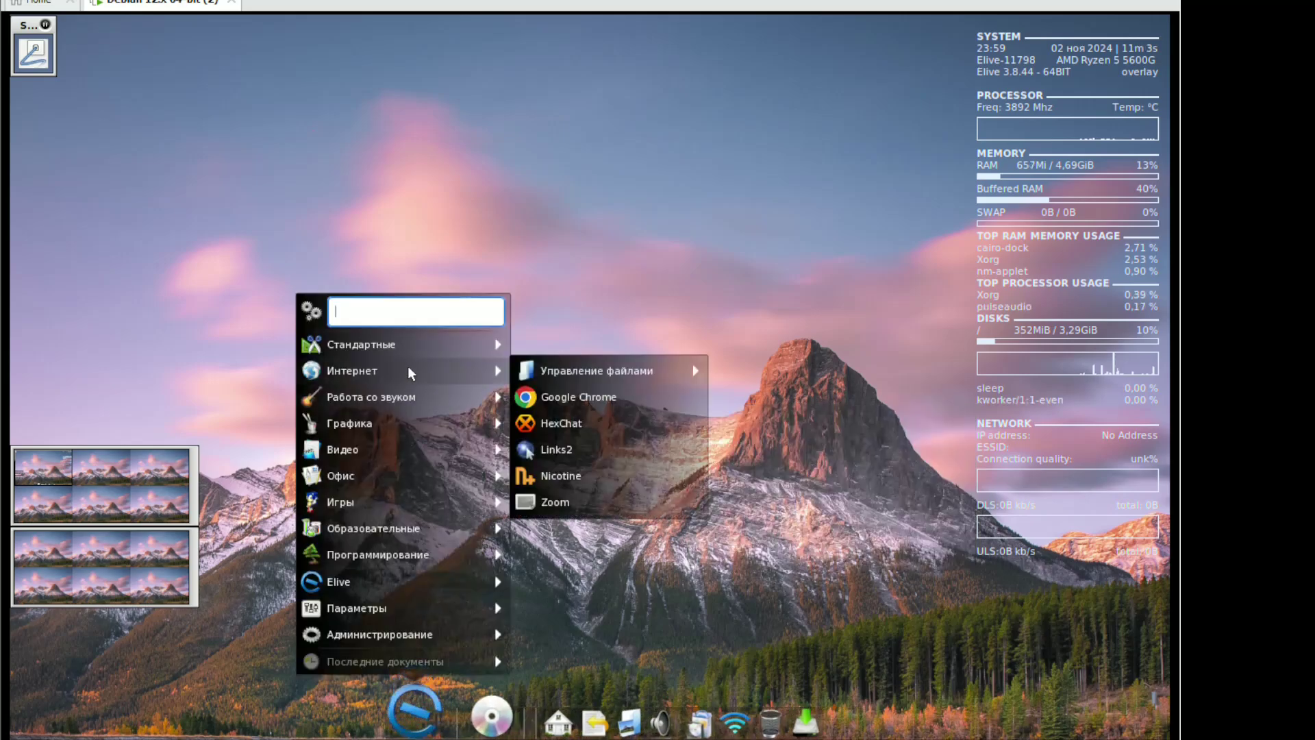
pyautogui.click(573, 397)
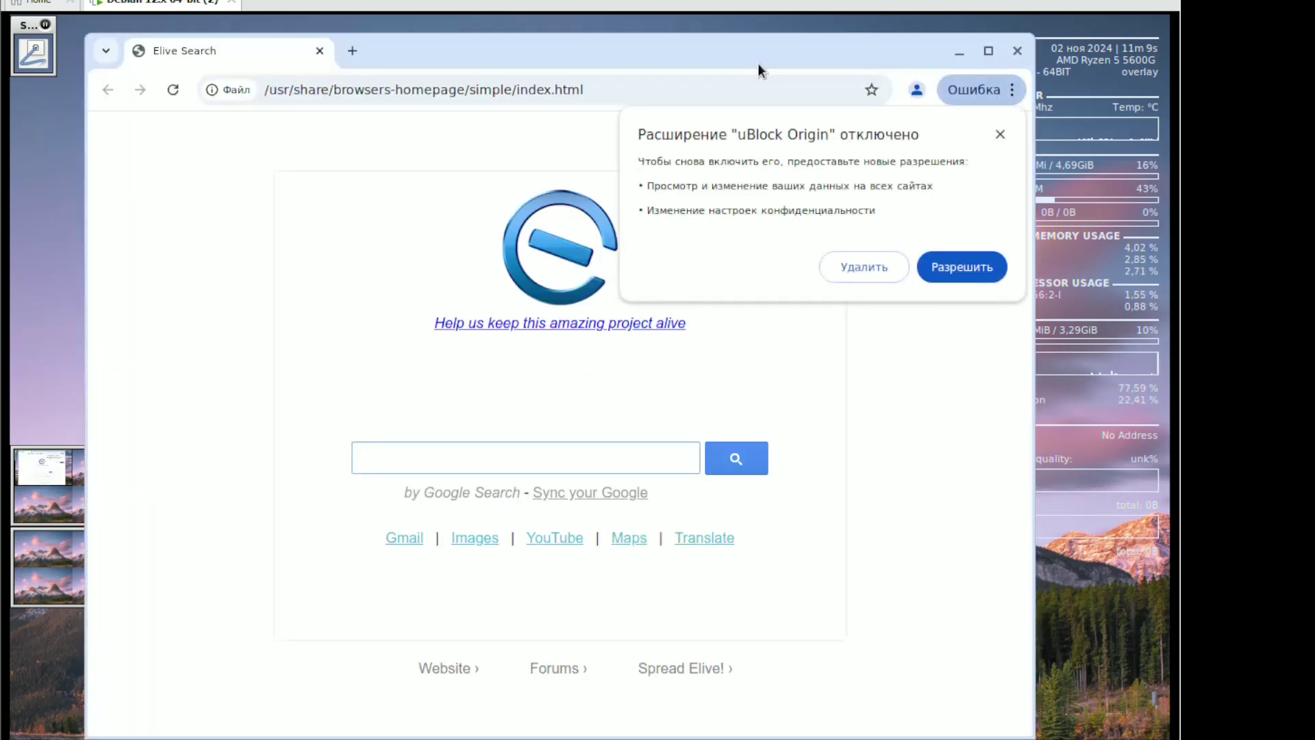
# Dismiss the uBlock Origin notice, try searching for "рш" on the Elive Search page, and close Chrome
pyautogui.moveTo(897, 38); pyautogui.dragTo(874, 40)
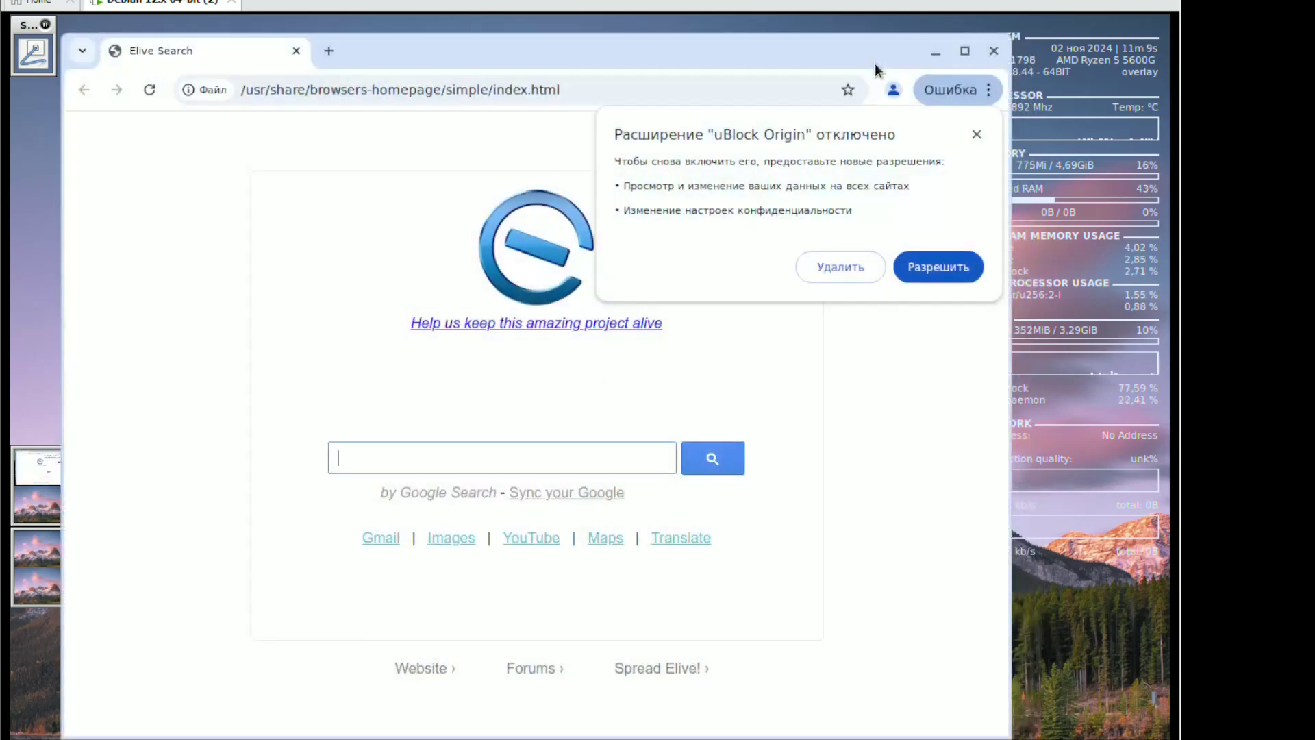
pyautogui.click(977, 134)
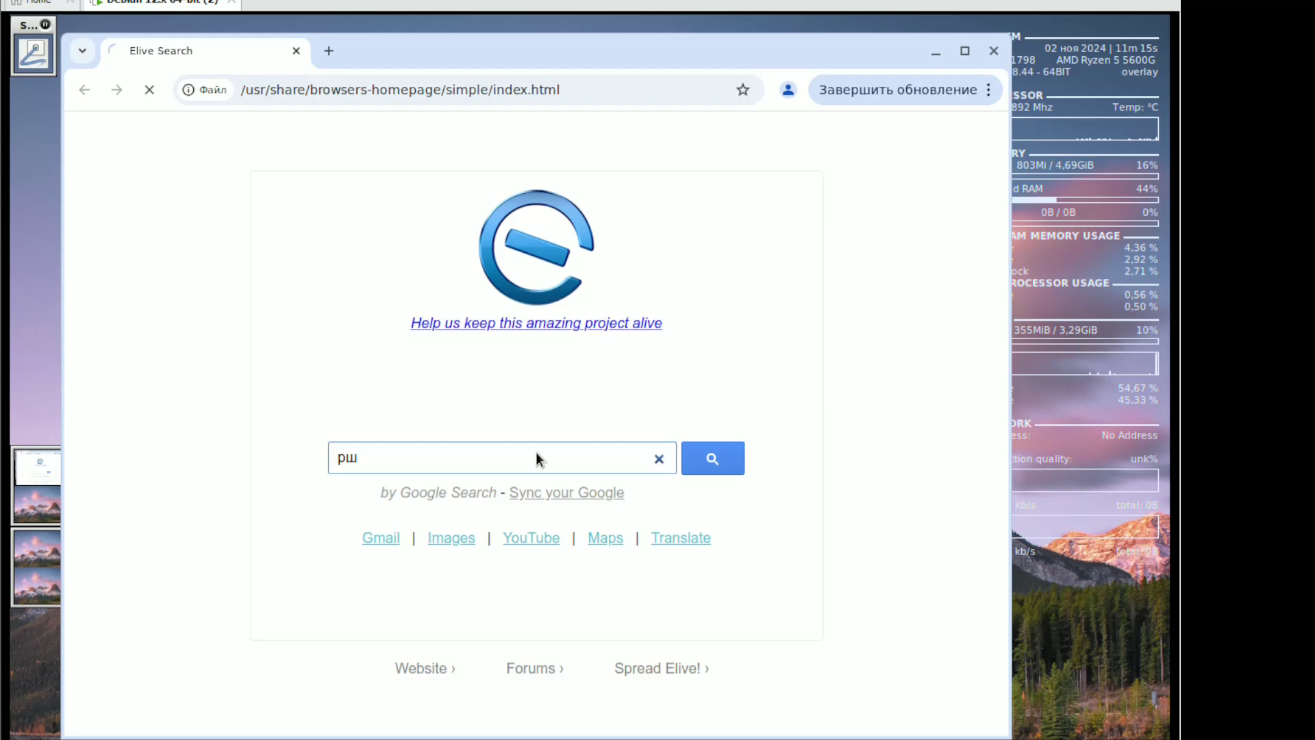
pyautogui.click(717, 459)
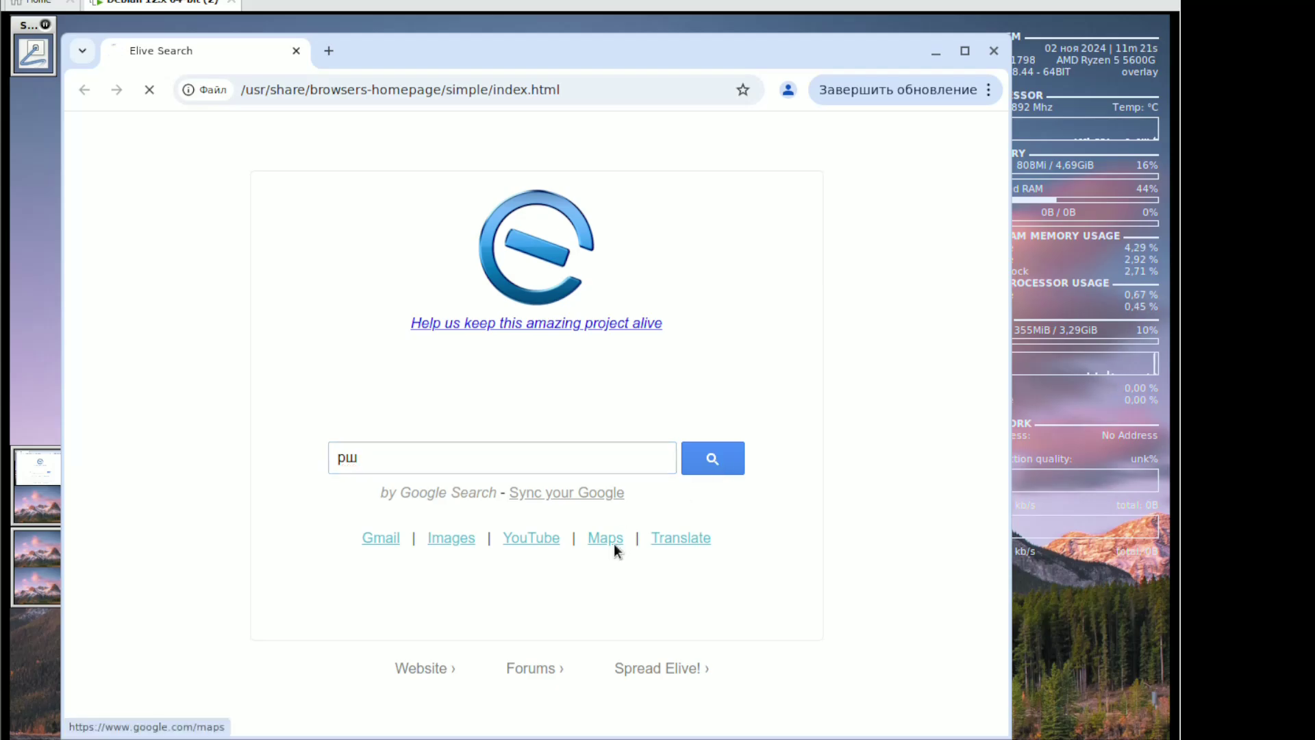
pyautogui.moveTo(944, 51); pyautogui.dragTo(894, 122)
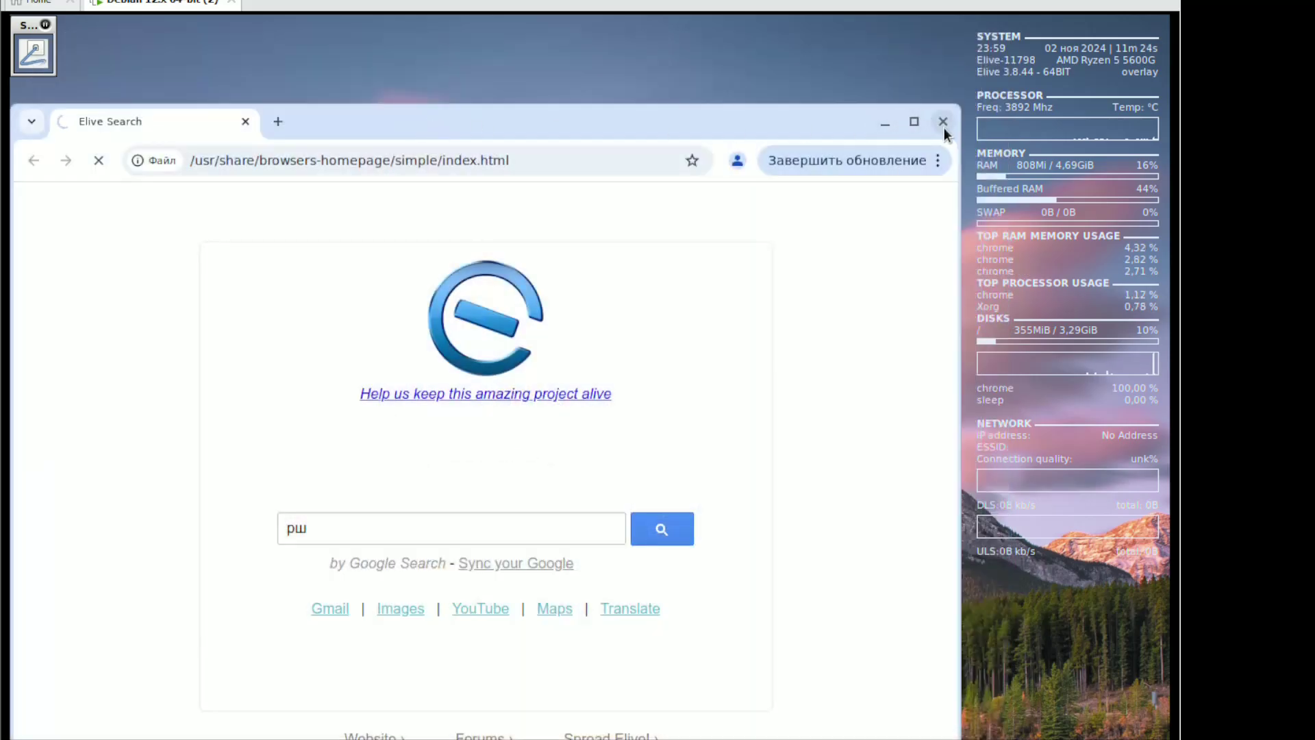
pyautogui.click(944, 122)
# Switch the desktop from the Detroit theme to a dark blue one, and from that to LCars
pyautogui.rightClick(291, 136)
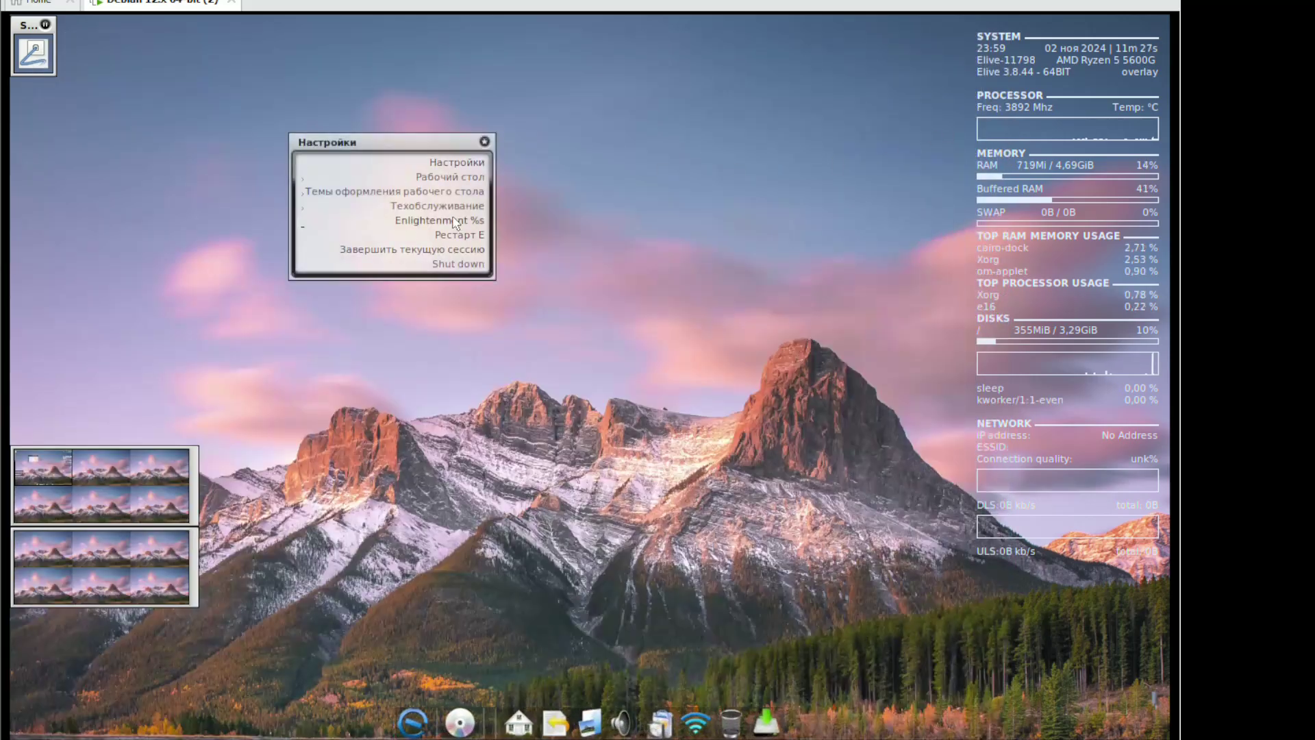
pyautogui.moveTo(473, 193)
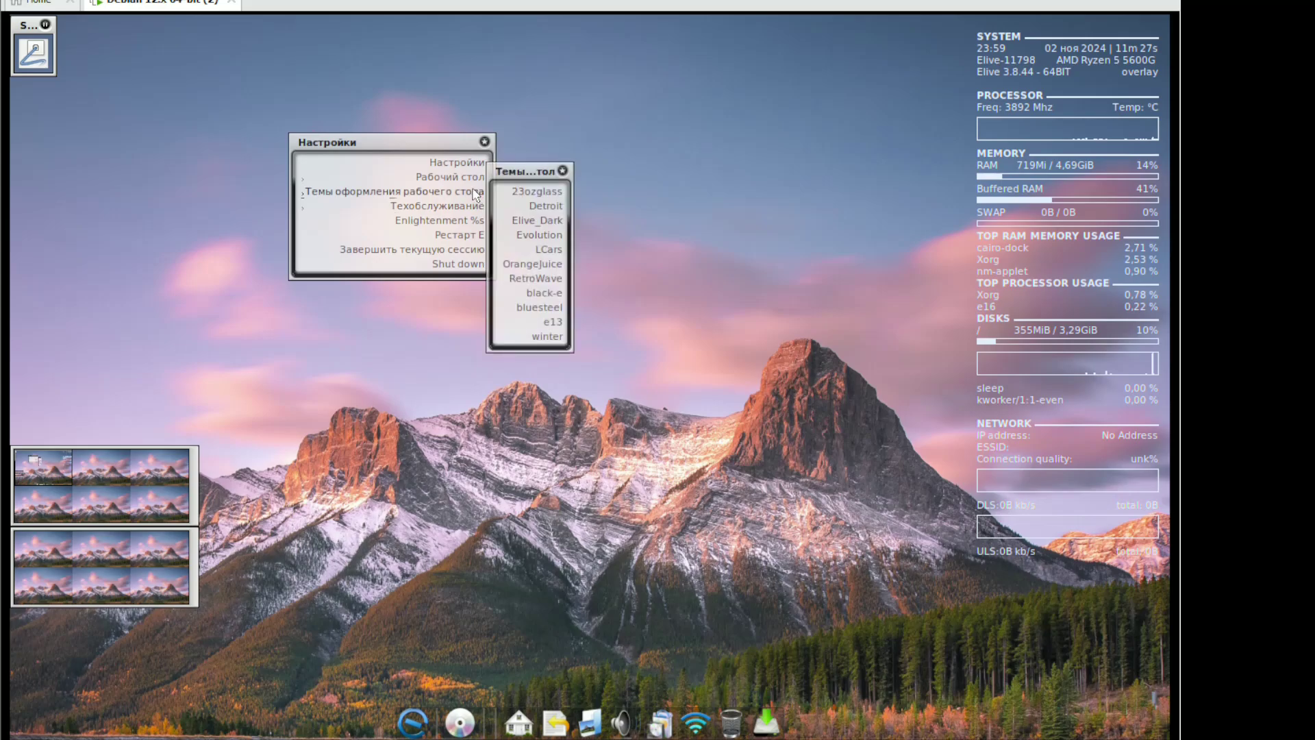
pyautogui.click(547, 248)
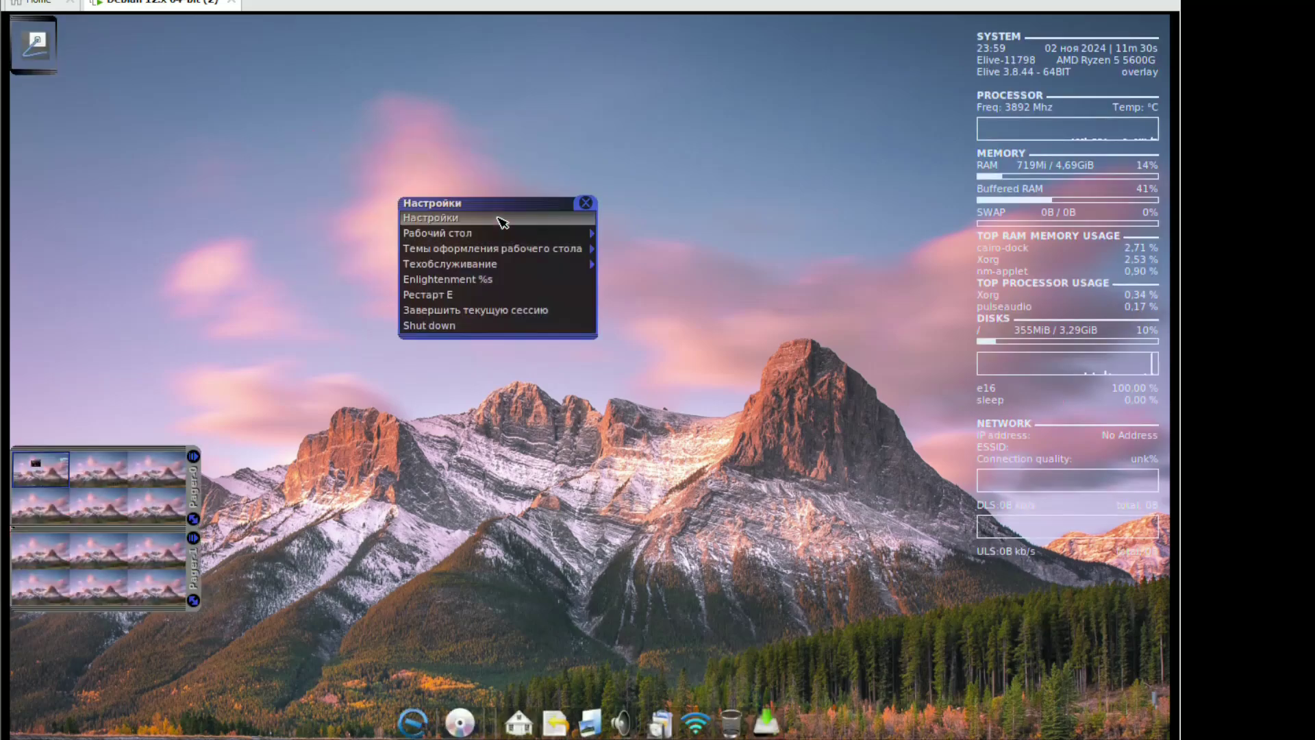
pyautogui.moveTo(503, 236)
pyautogui.moveTo(589, 252)
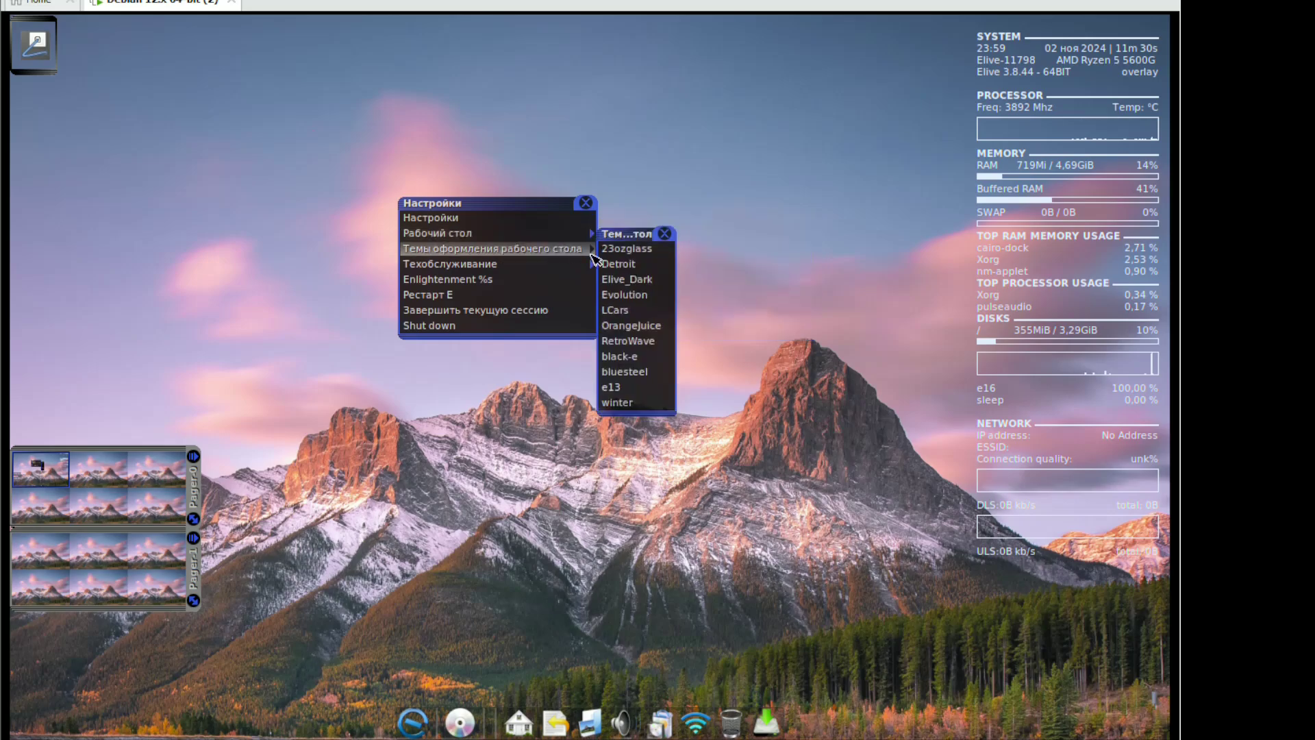
pyautogui.click(622, 310)
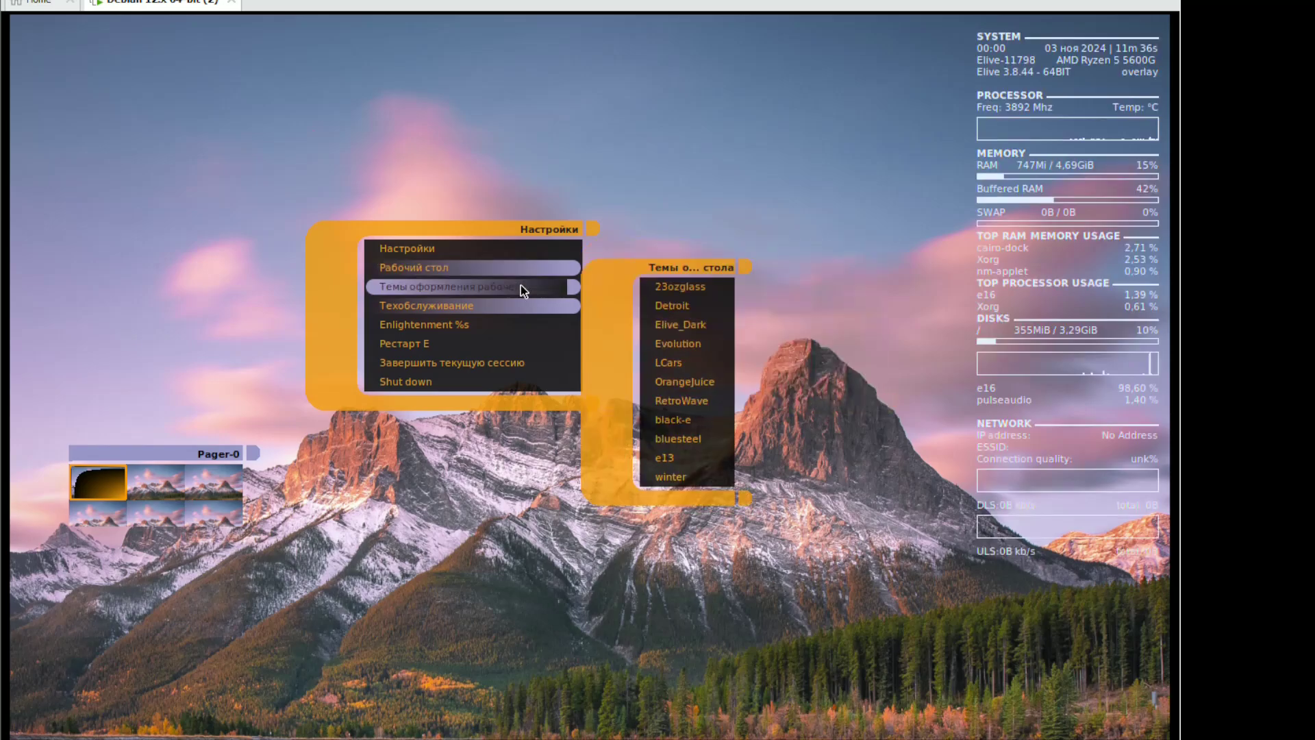
# Open the Enlightenment settings, view the desktop theme and remembered window pages, and close the dialog
pyautogui.moveTo(521, 264)
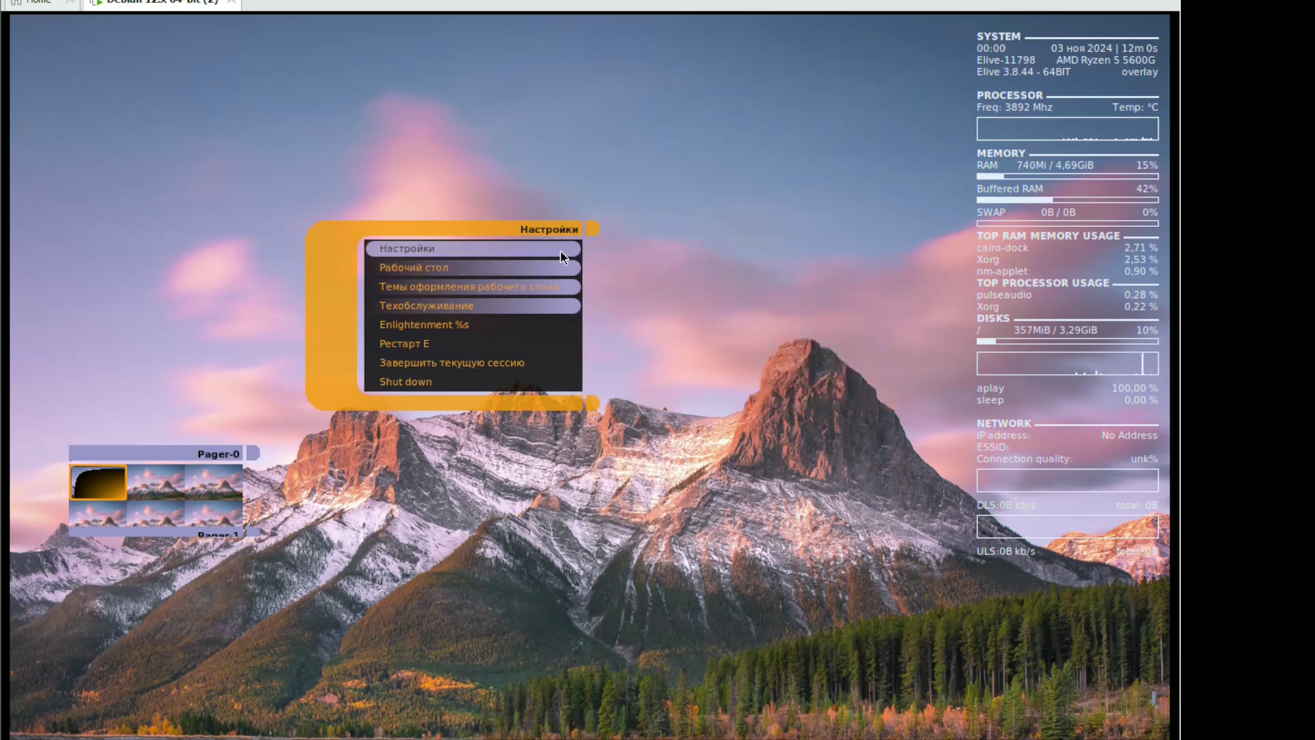
pyautogui.click(568, 249)
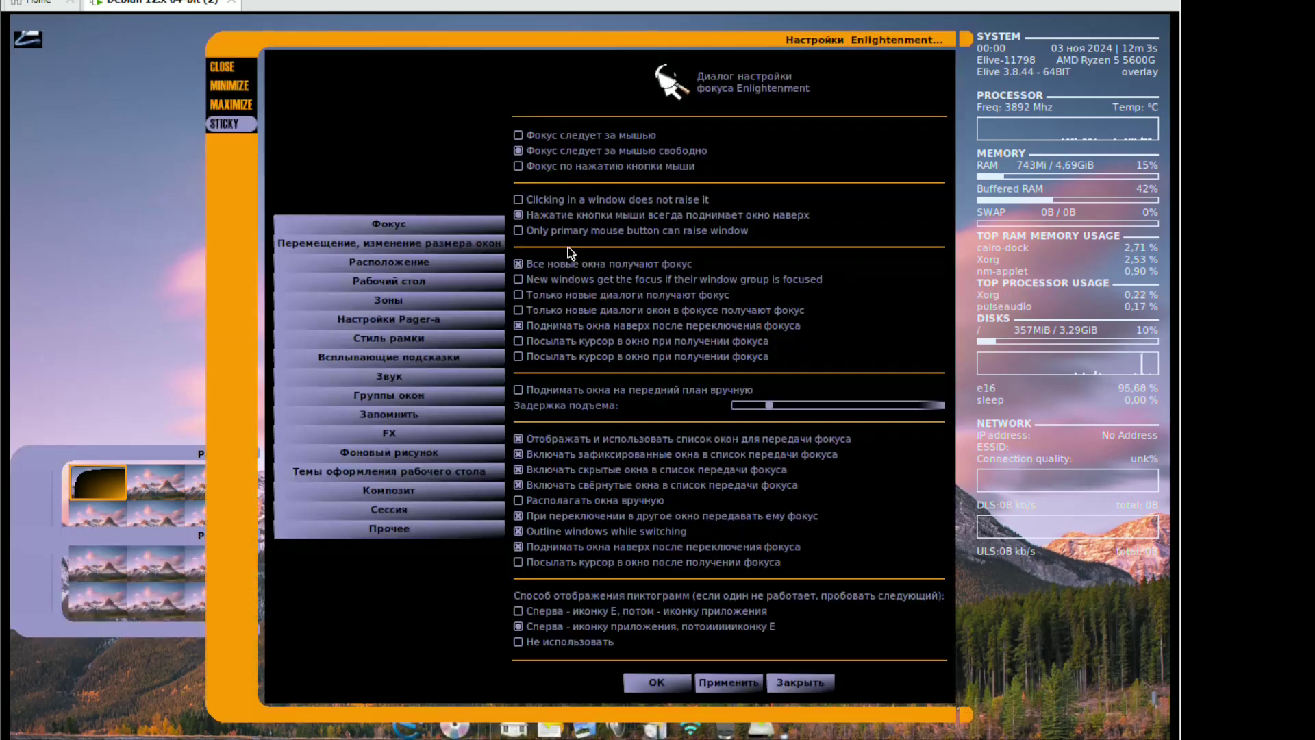
pyautogui.click(227, 84)
pyautogui.rightClick(226, 88)
pyautogui.click(277, 119)
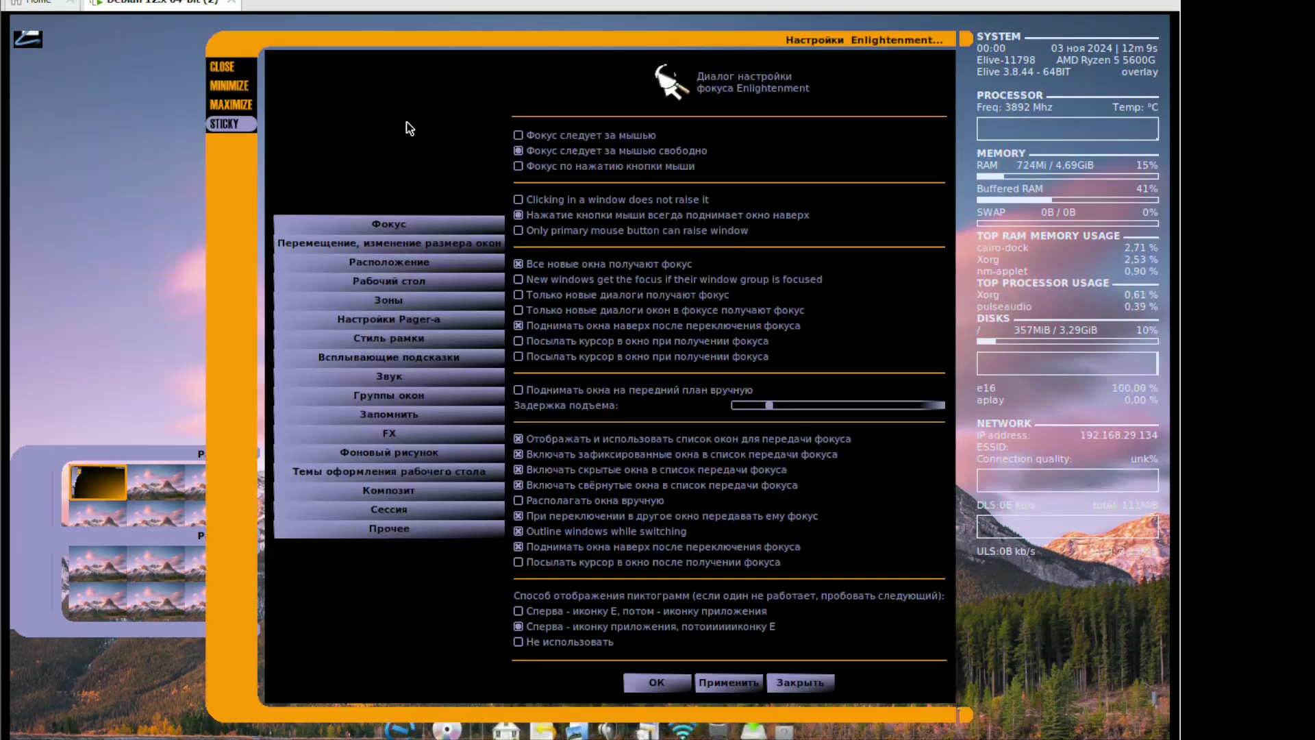
pyautogui.click(429, 312)
pyautogui.click(411, 403)
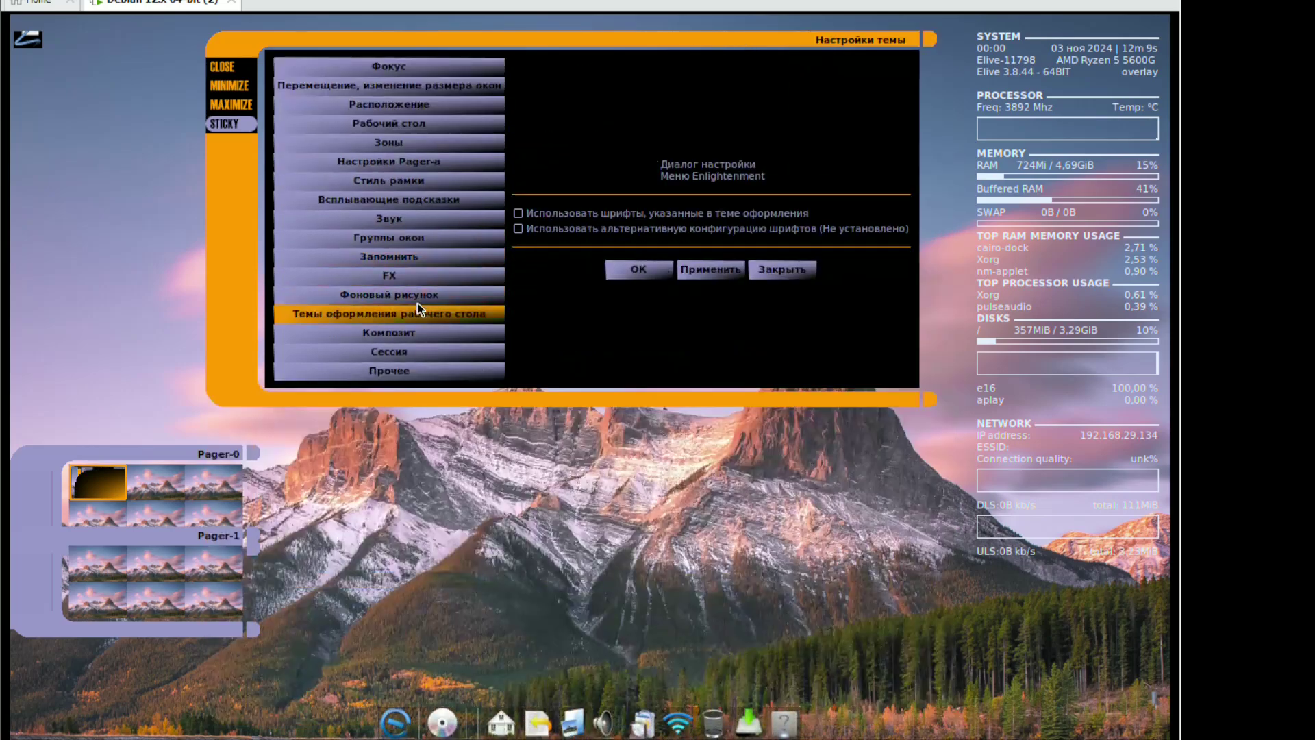
pyautogui.click(414, 256)
pyautogui.click(796, 71)
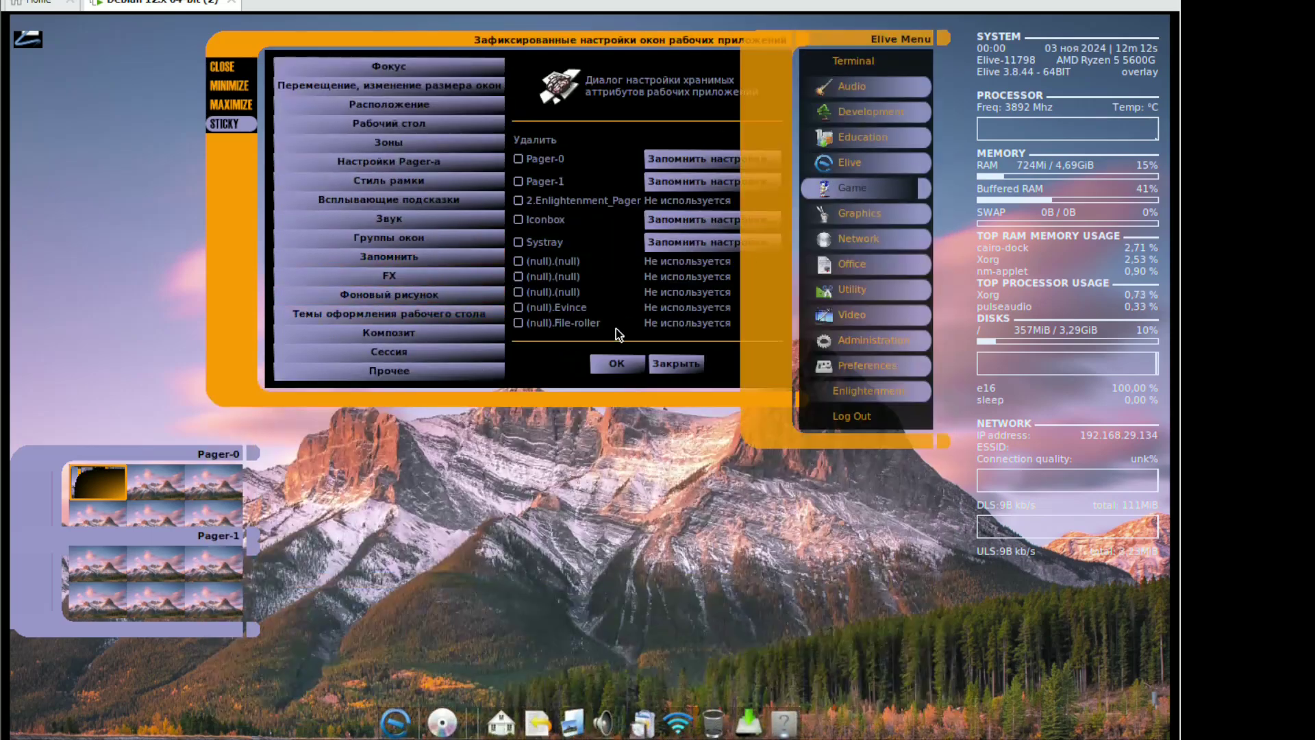
pyautogui.click(687, 368)
# Launch LibreOffice Calc from the office applications and dismiss the tip of the day
pyautogui.click(648, 282)
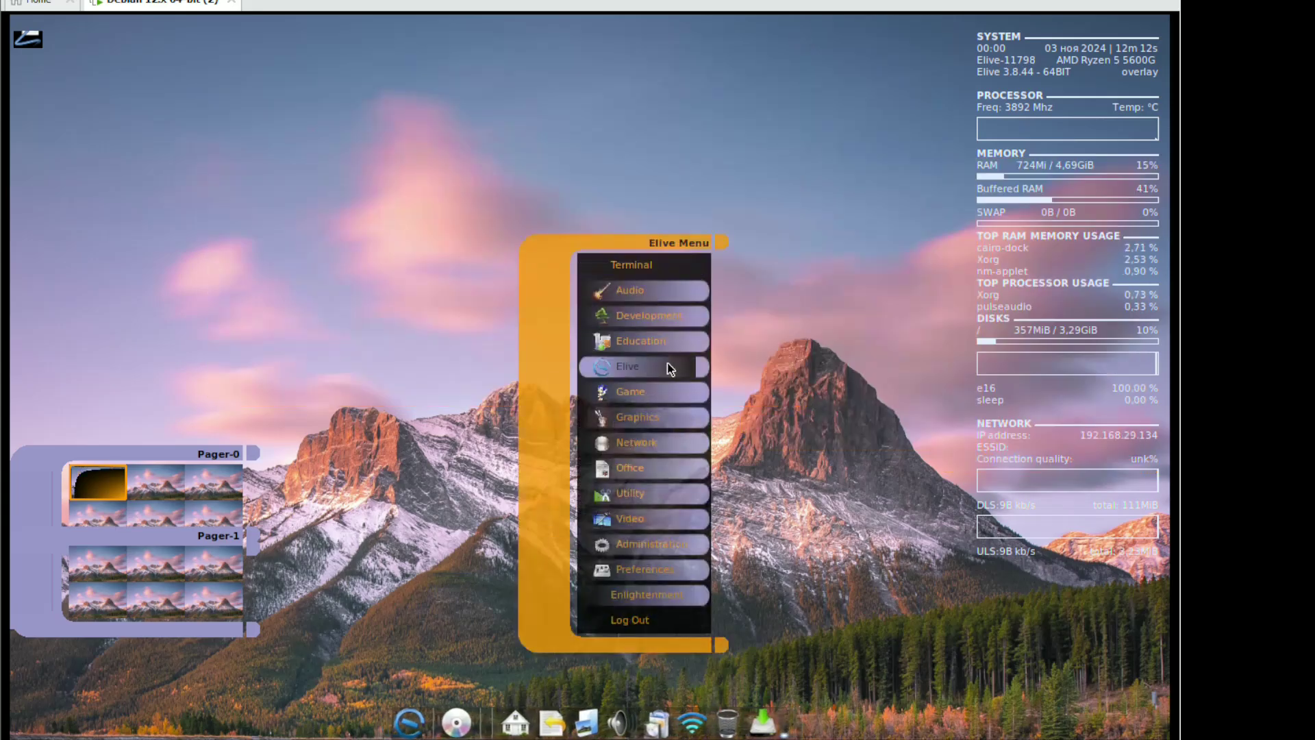
pyautogui.moveTo(651, 456)
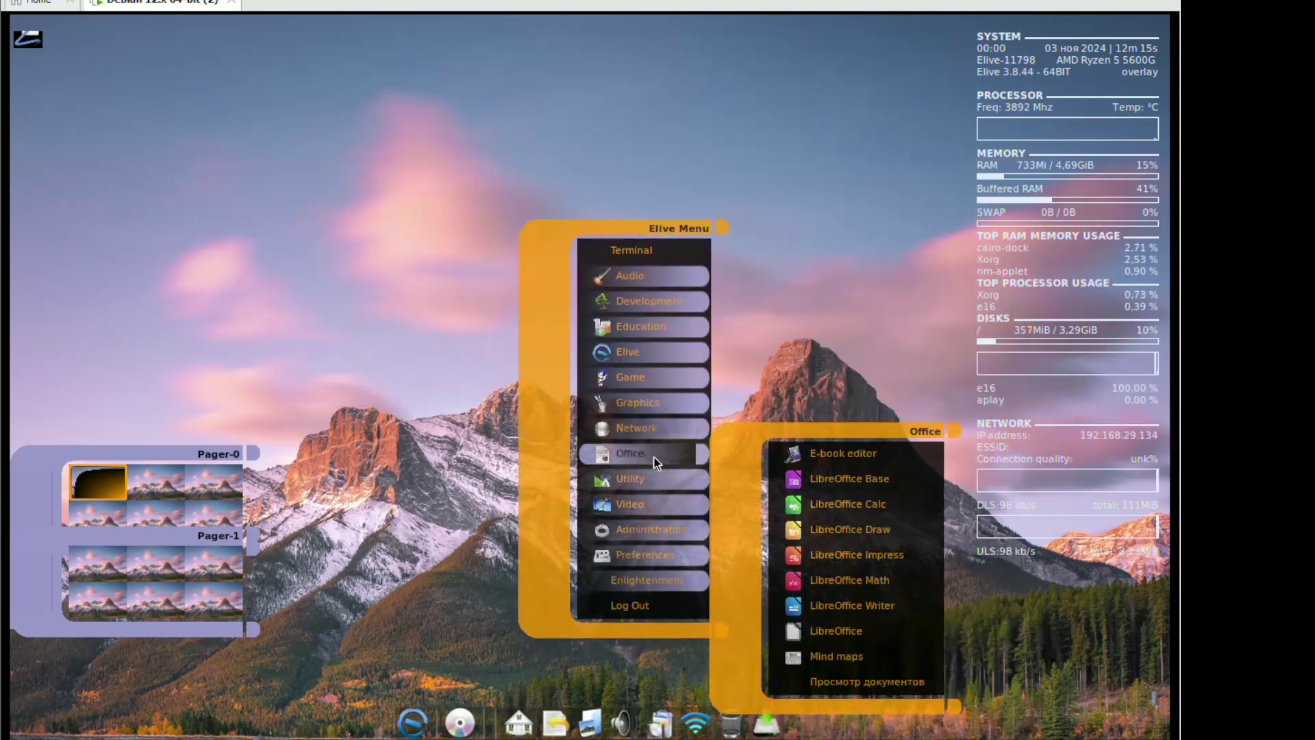
pyautogui.click(871, 505)
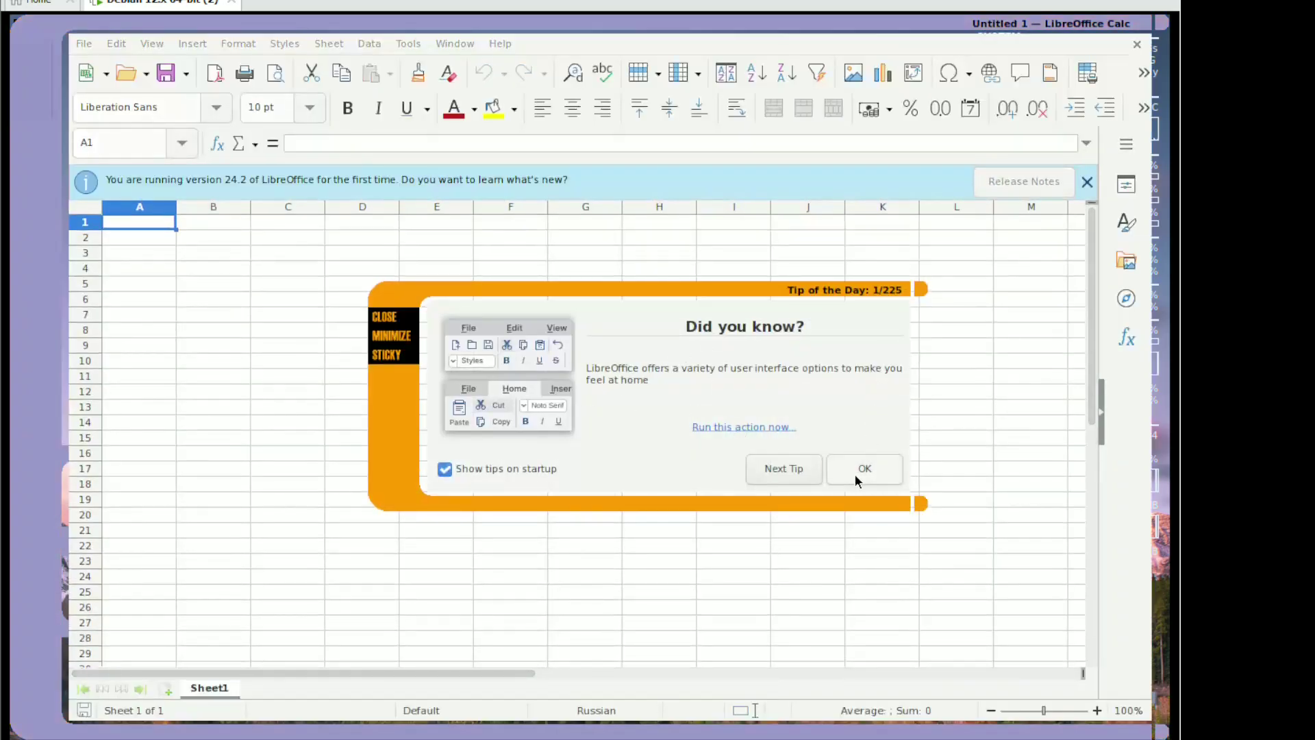
pyautogui.click(864, 468)
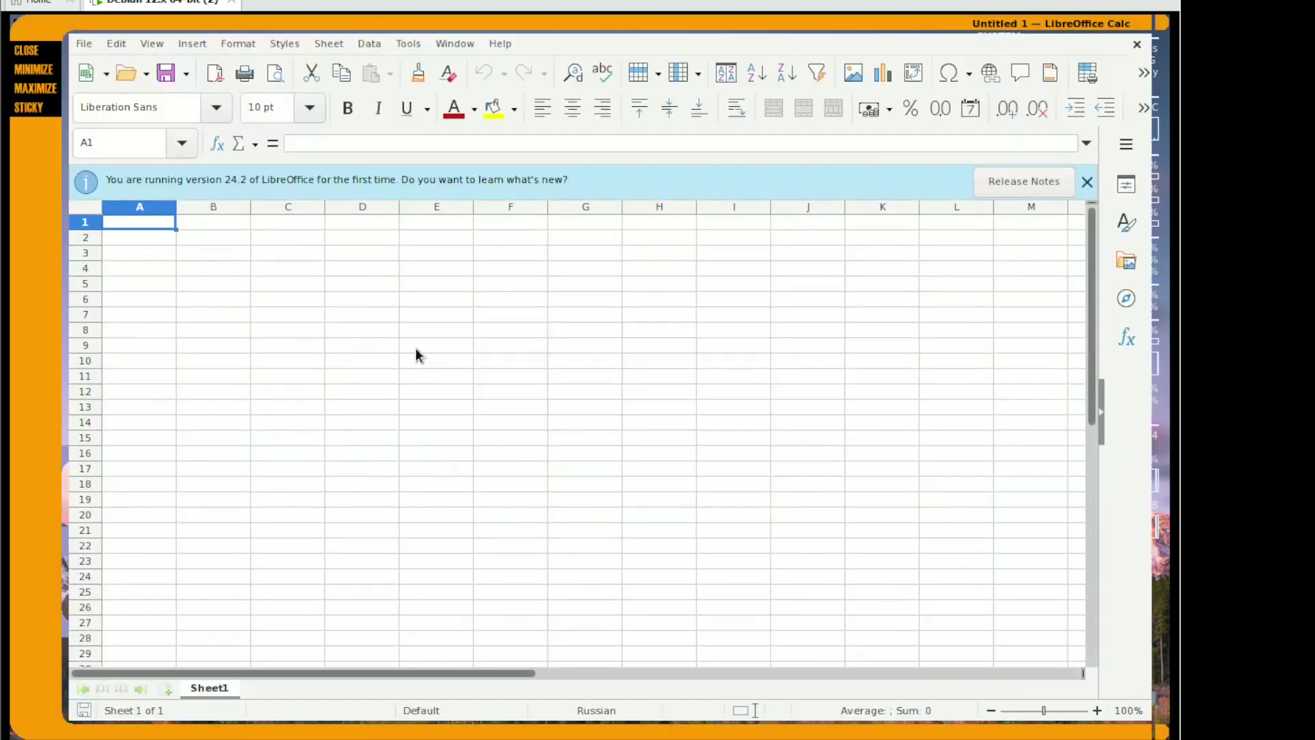
# Set the font size of cell E9 to 12 pt
pyautogui.click(415, 347)
pyautogui.click(301, 103)
pyautogui.click(274, 257)
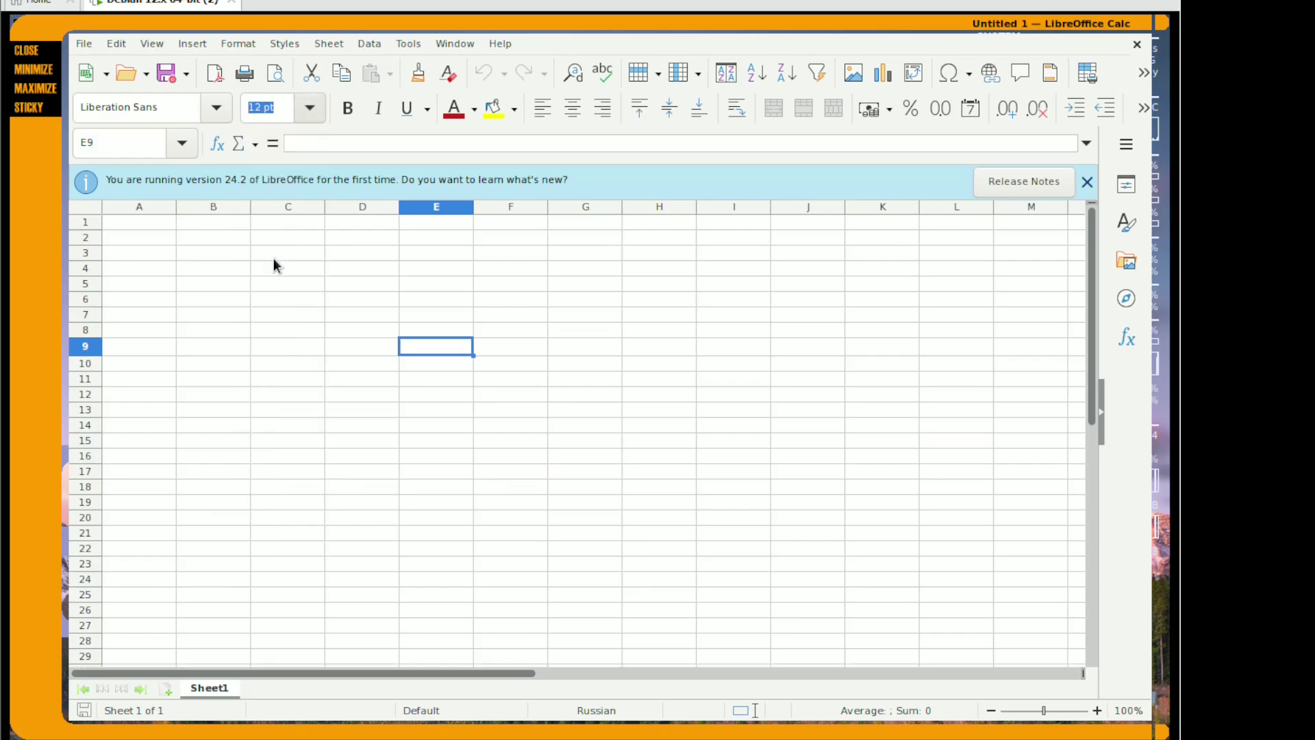
# Enter "аиав" in cell C4 and "аи" in cell D9, and select C4 again
pyautogui.click(274, 266)
pyautogui.write('аиав')
pyautogui.click(351, 341)
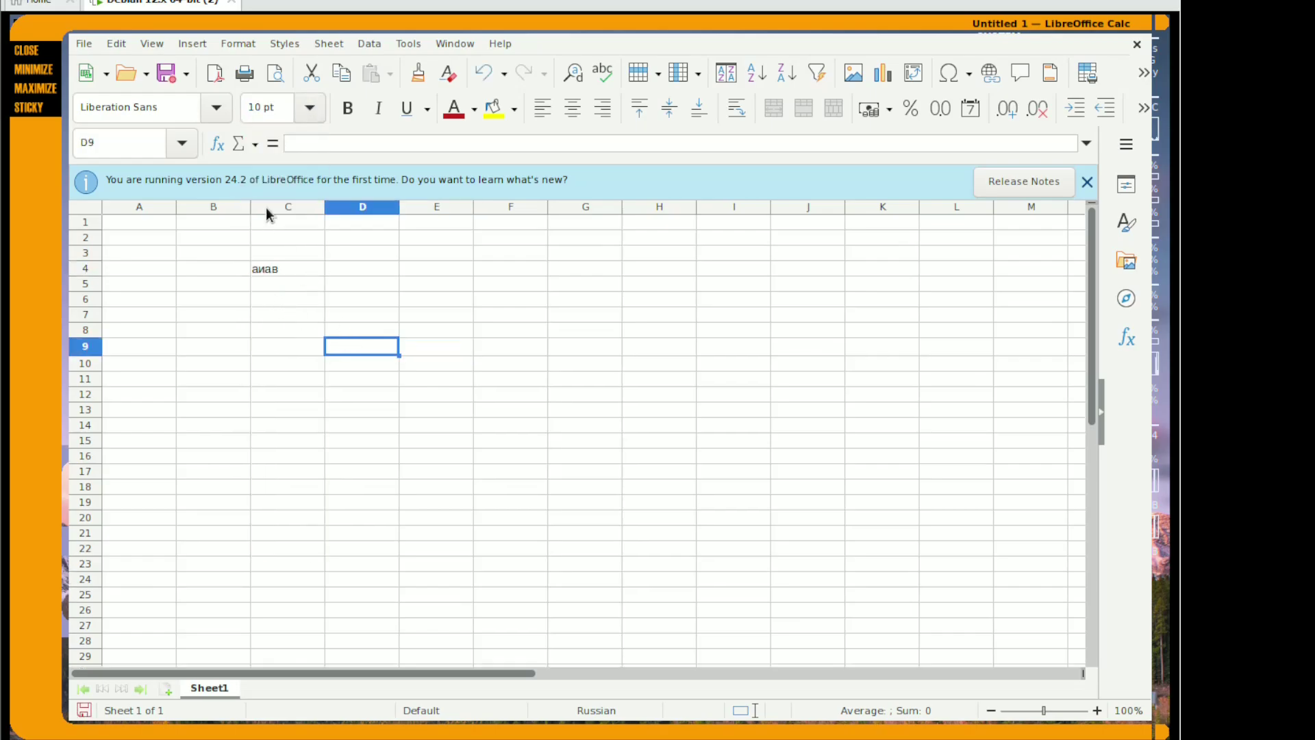
pyautogui.click(274, 264)
# Run the spelling check on the sheet and close the Spelling dialog
pyautogui.click(285, 44)
pyautogui.moveTo(329, 43)
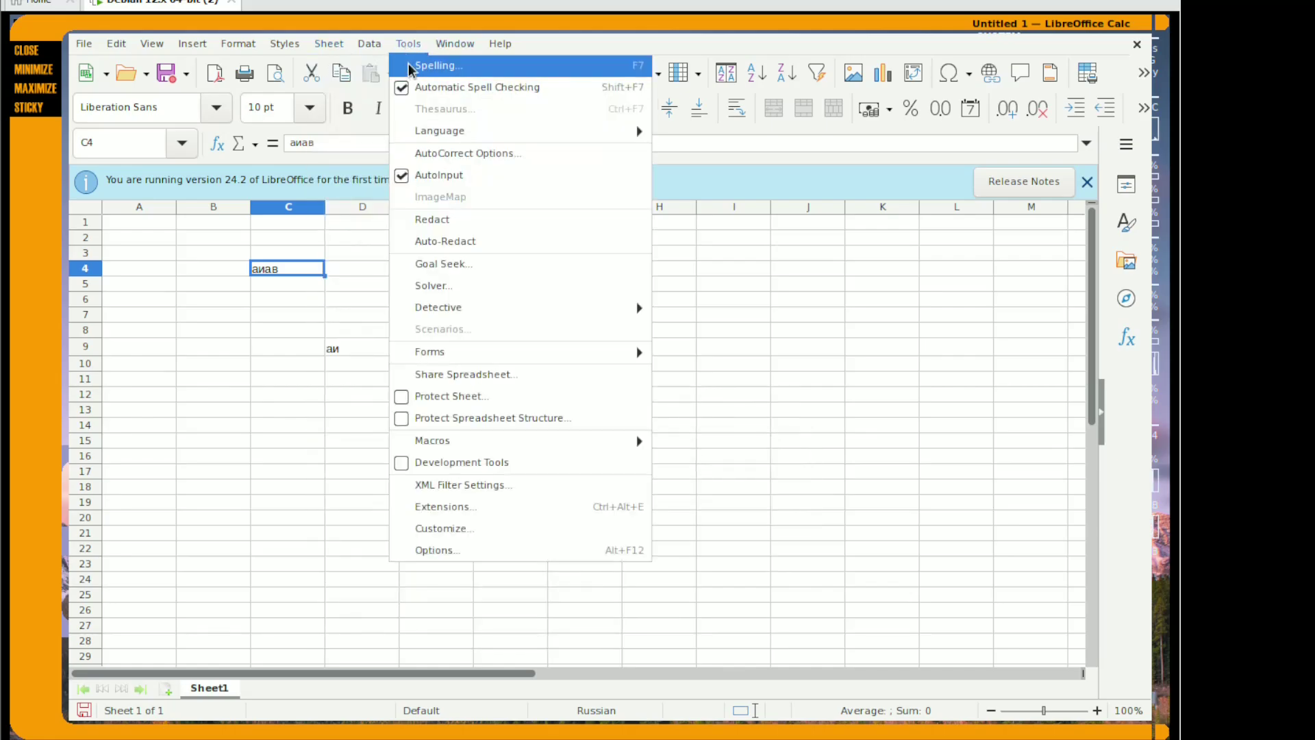
pyautogui.click(428, 65)
pyautogui.click(692, 431)
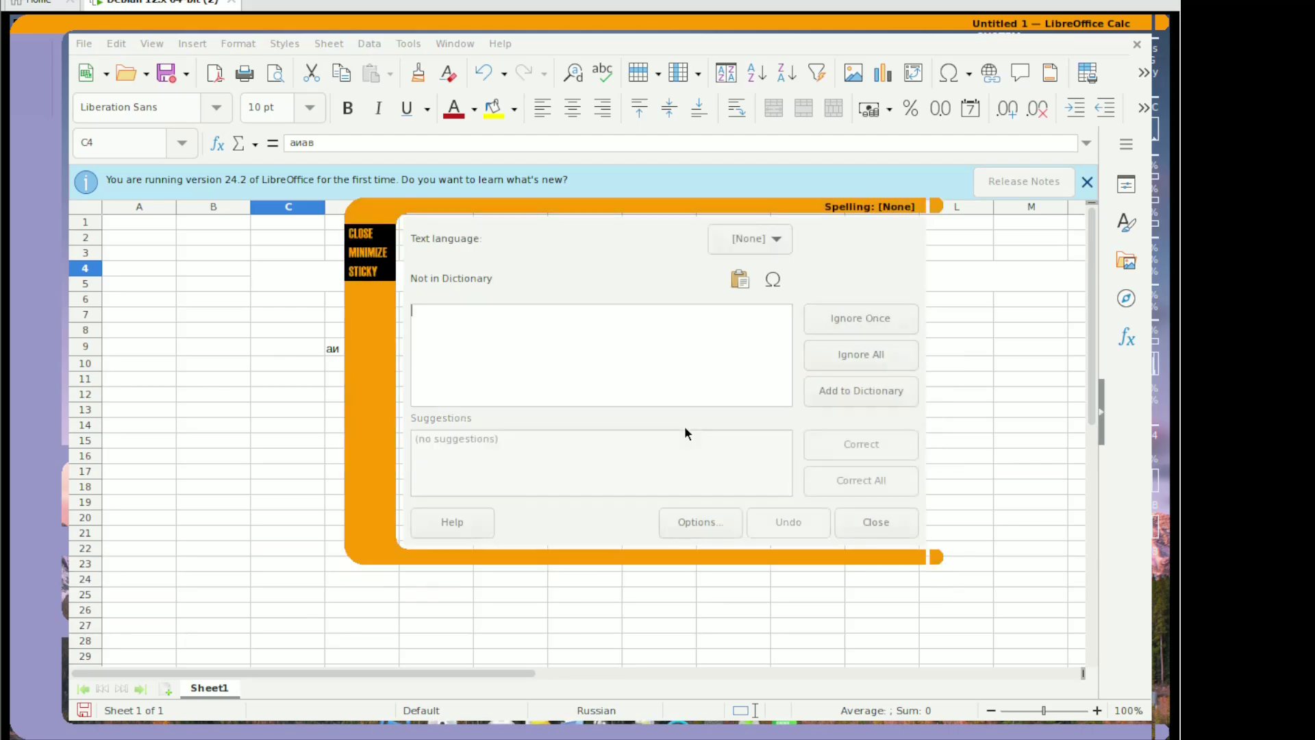
pyautogui.click(879, 522)
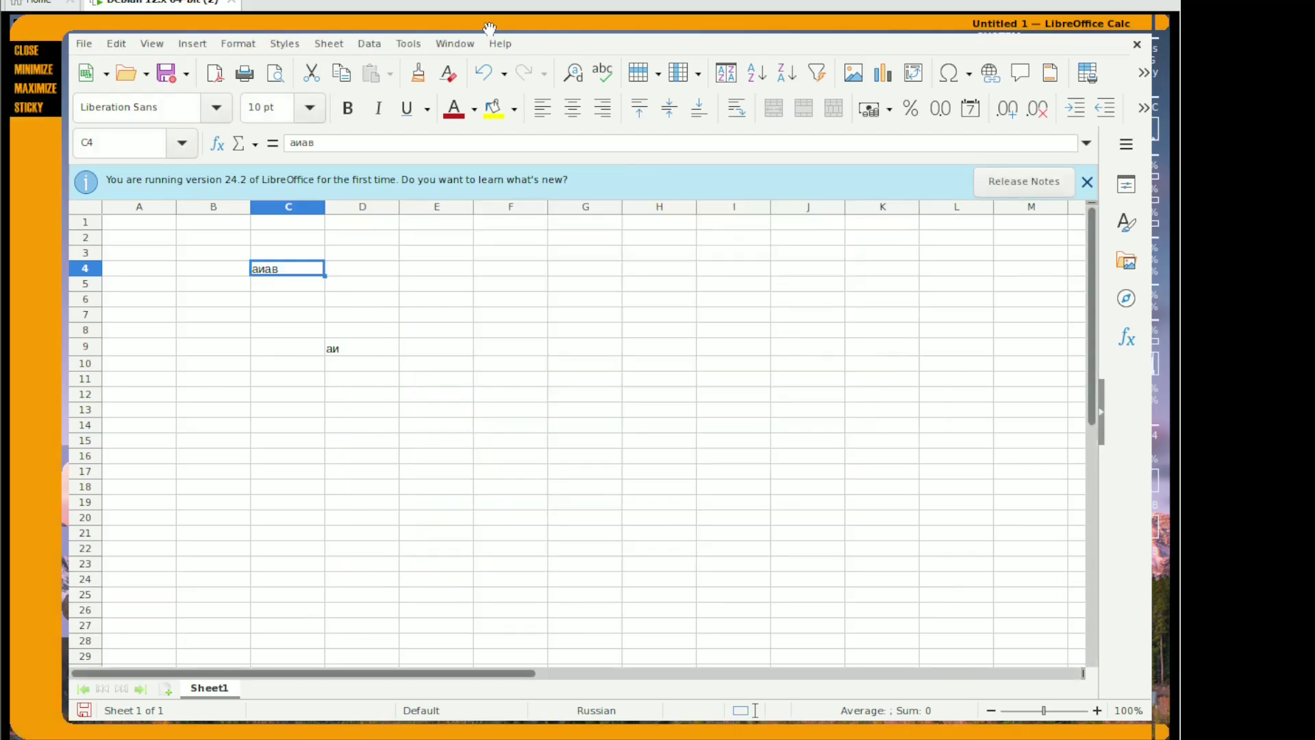
# View the version information in the About LibreOffice dialog and close it
pyautogui.click(500, 43)
pyautogui.click(582, 307)
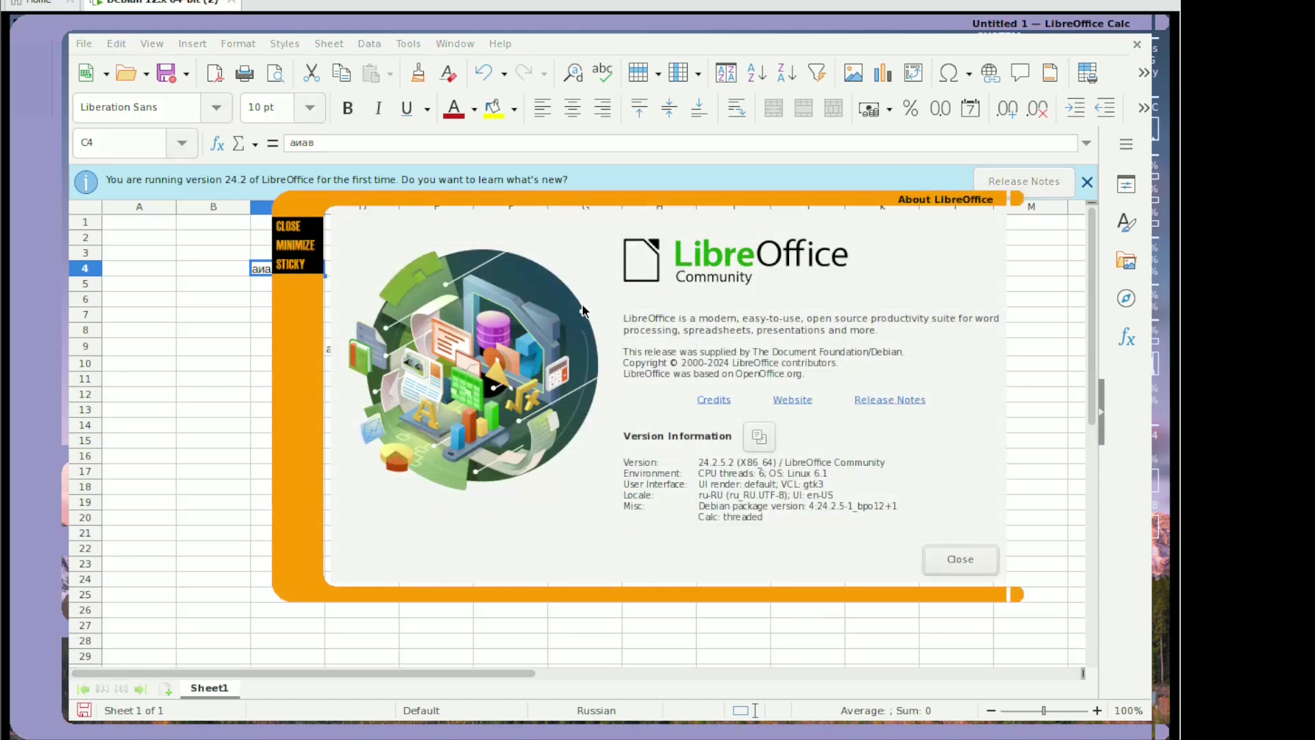
pyautogui.click(934, 559)
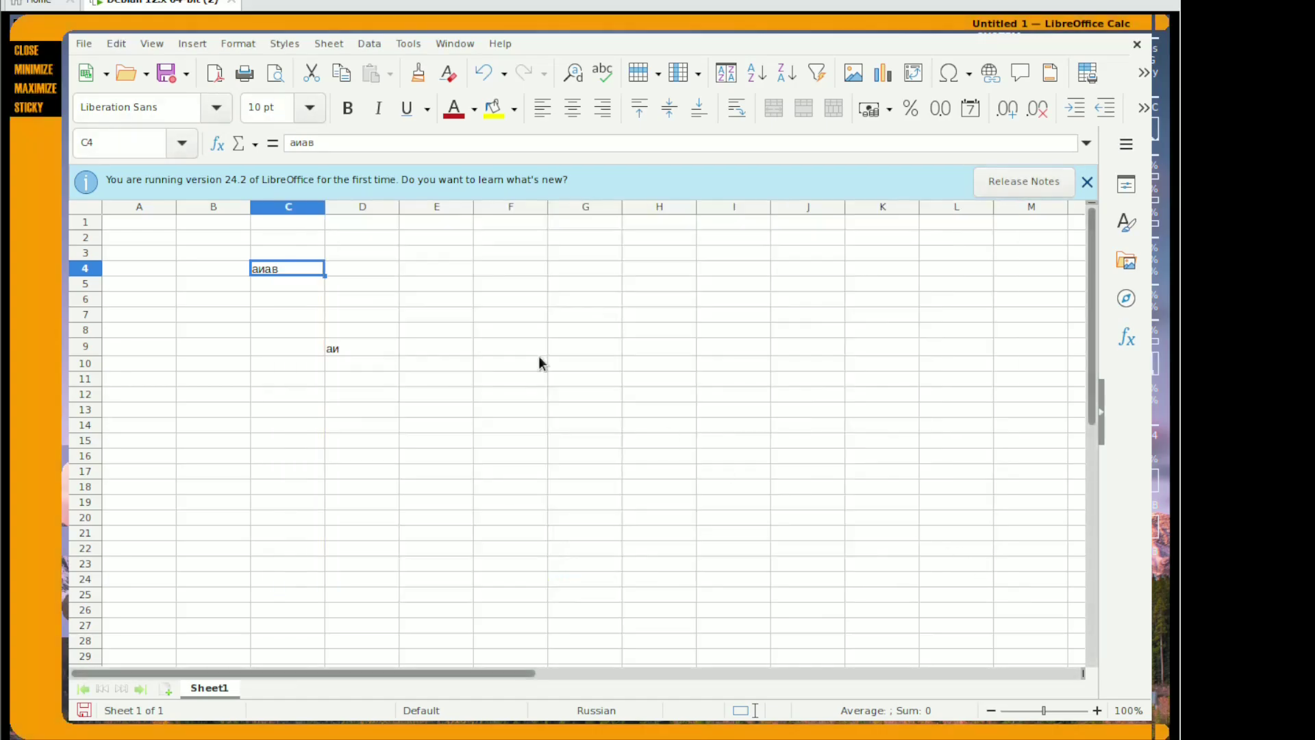
# Maximize, minimize and restore the Calc window, and close the spreadsheet without saving
pyautogui.click(35, 89)
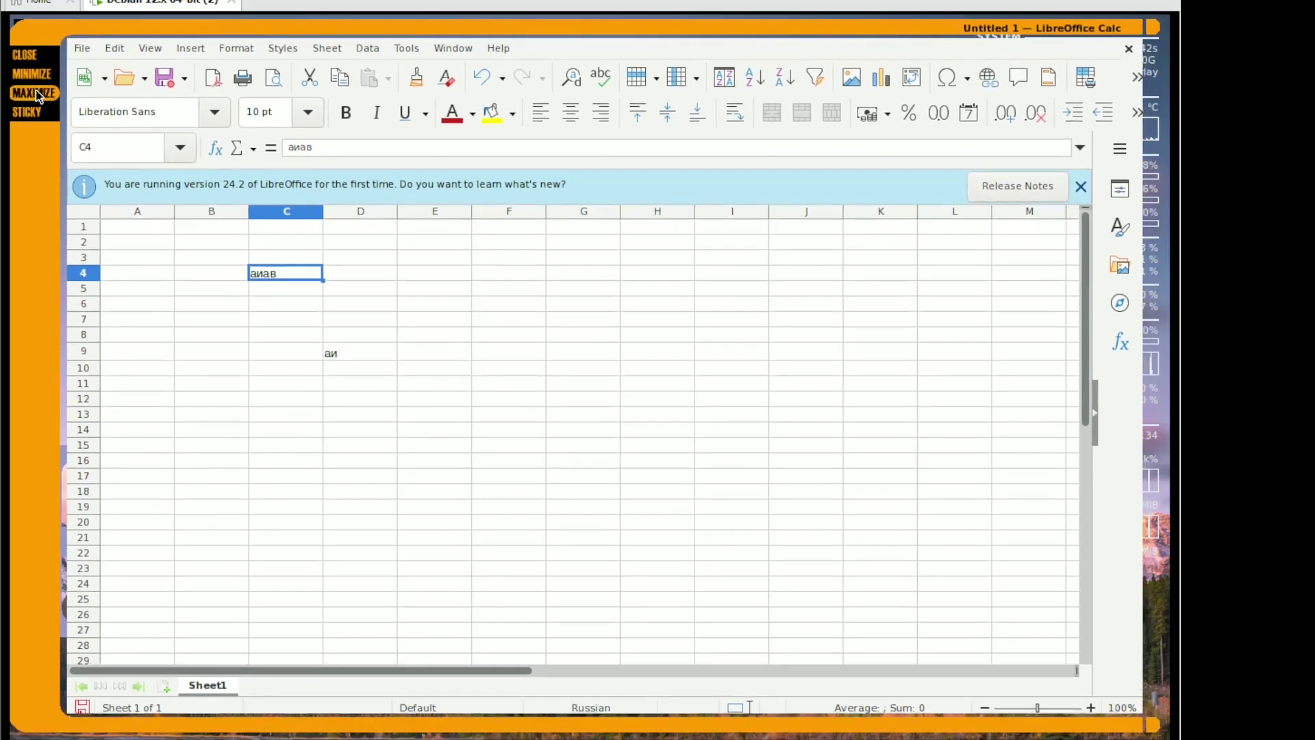
pyautogui.click(32, 73)
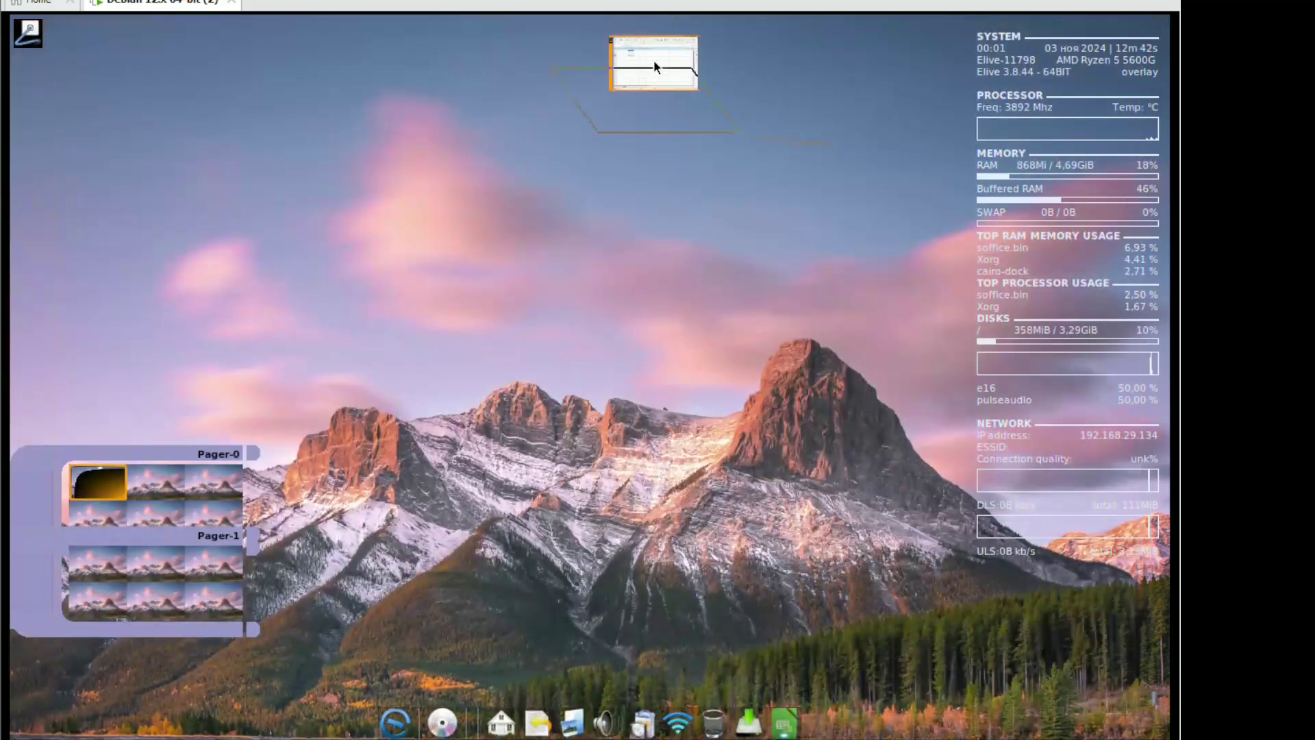
pyautogui.click(654, 63)
pyautogui.click(25, 55)
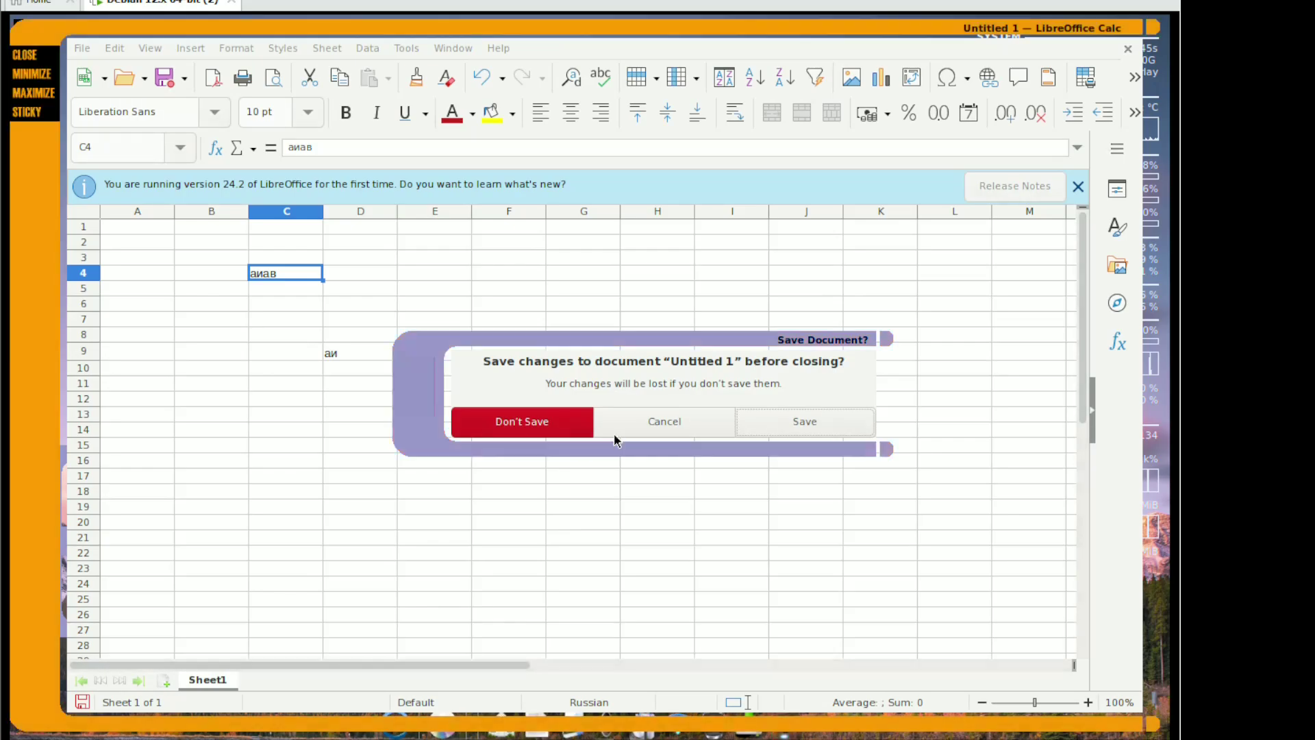
pyautogui.click(545, 421)
# Examine the maintenance, theme and desktop options of the desktop settings menu in the LCars theme
pyautogui.rightClick(501, 298)
pyautogui.moveTo(508, 354)
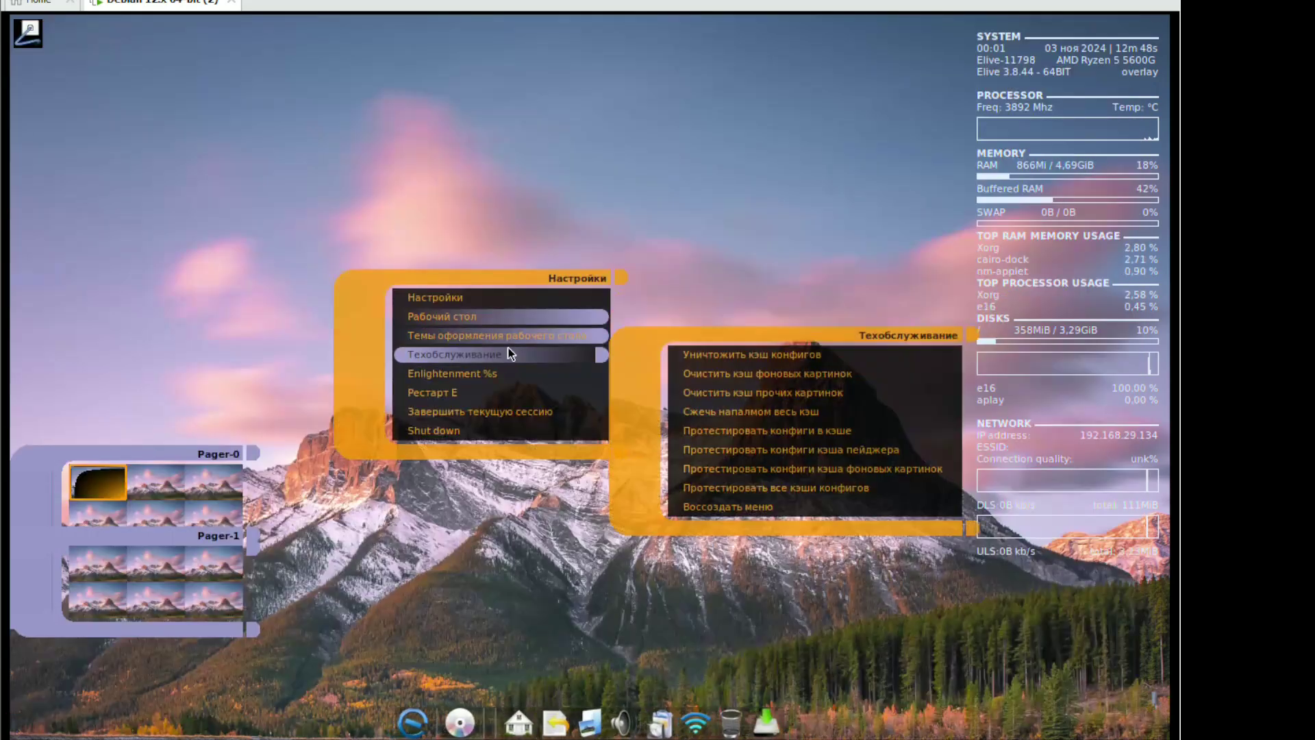
pyautogui.moveTo(588, 337)
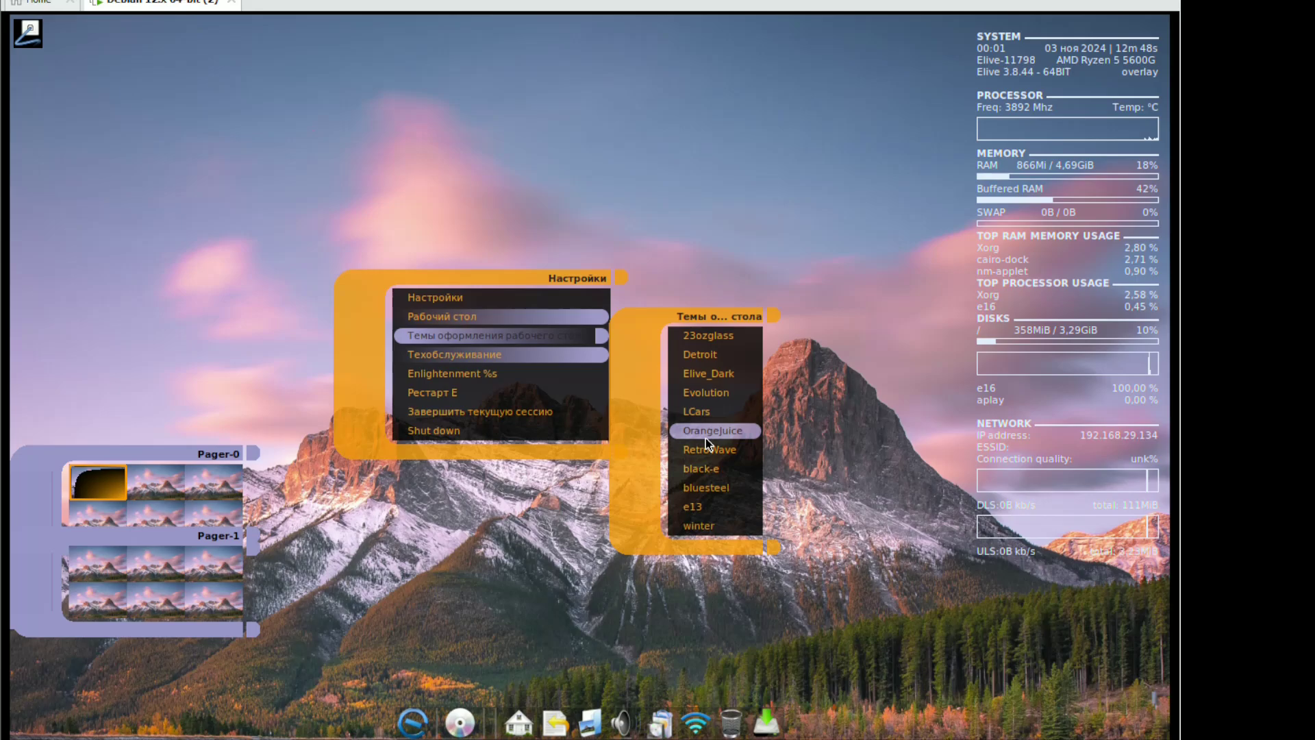
pyautogui.moveTo(511, 317)
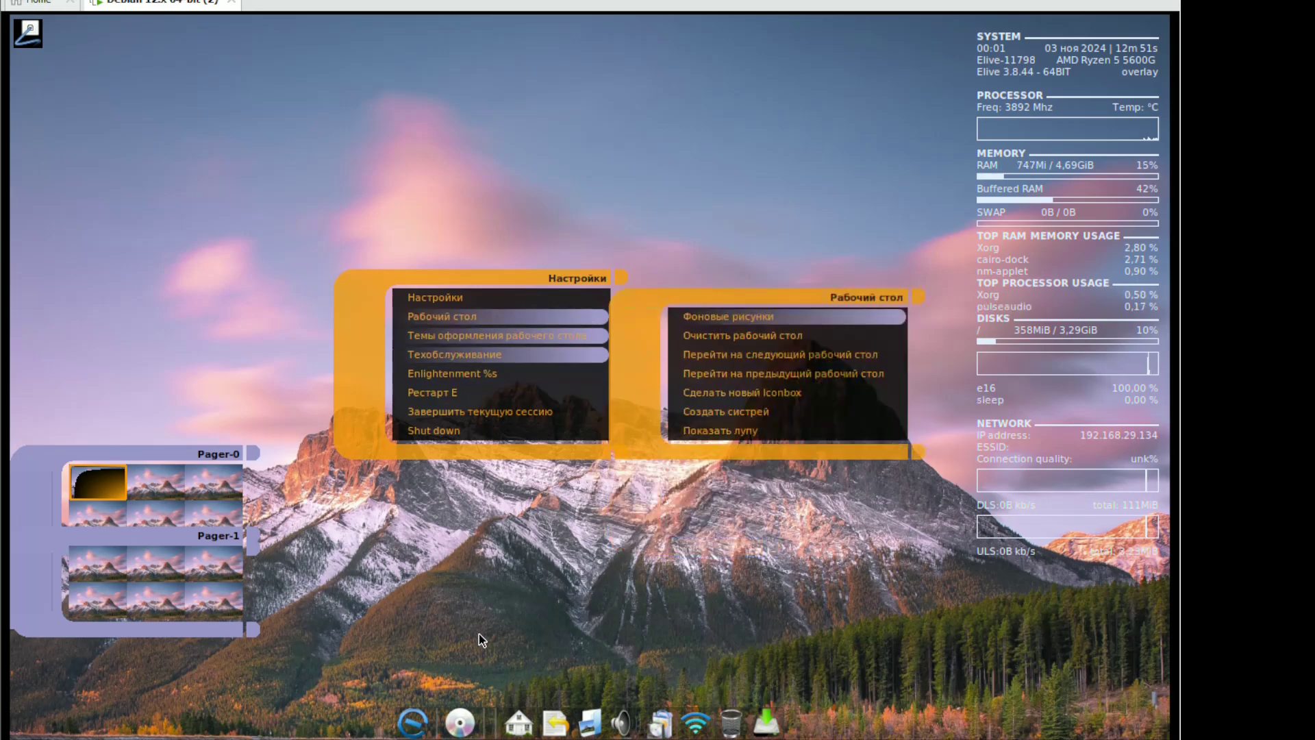
# Launch Super Mario War from the arcade games in the dock's applications list
pyautogui.click(412, 722)
pyautogui.click(500, 711)
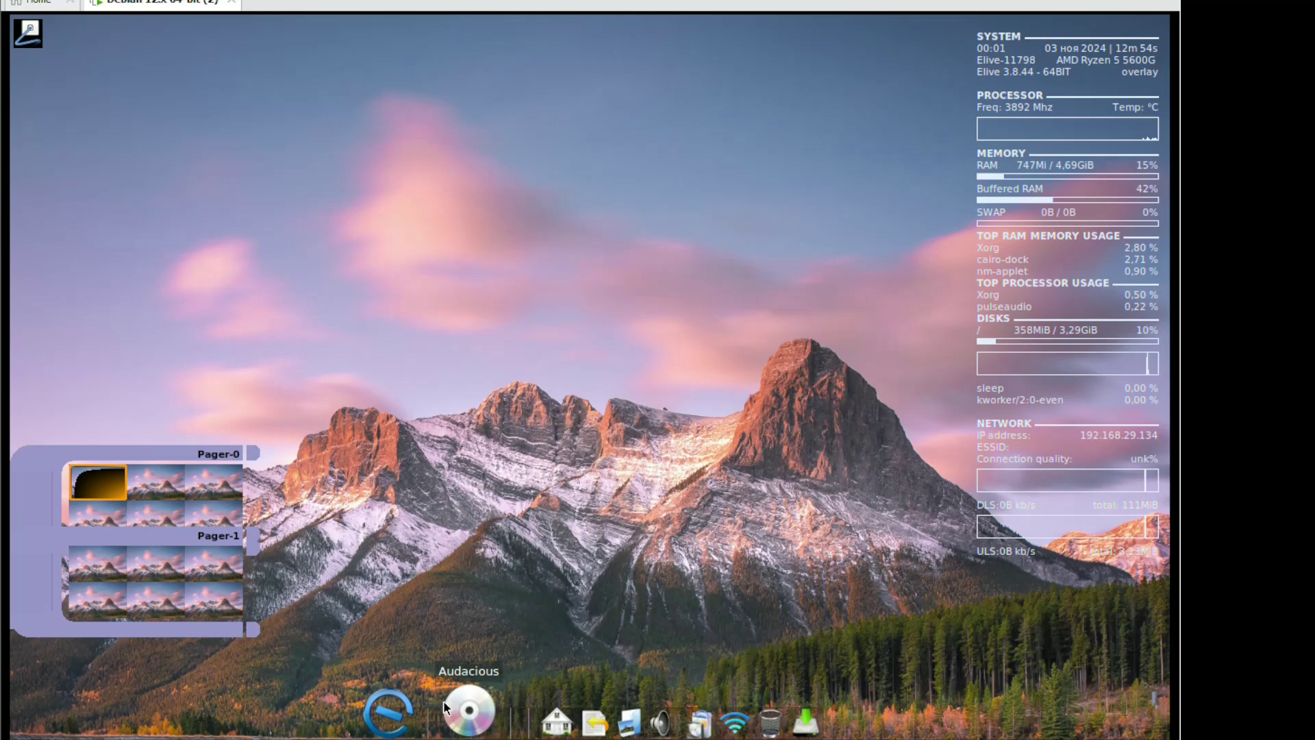
pyautogui.click(413, 712)
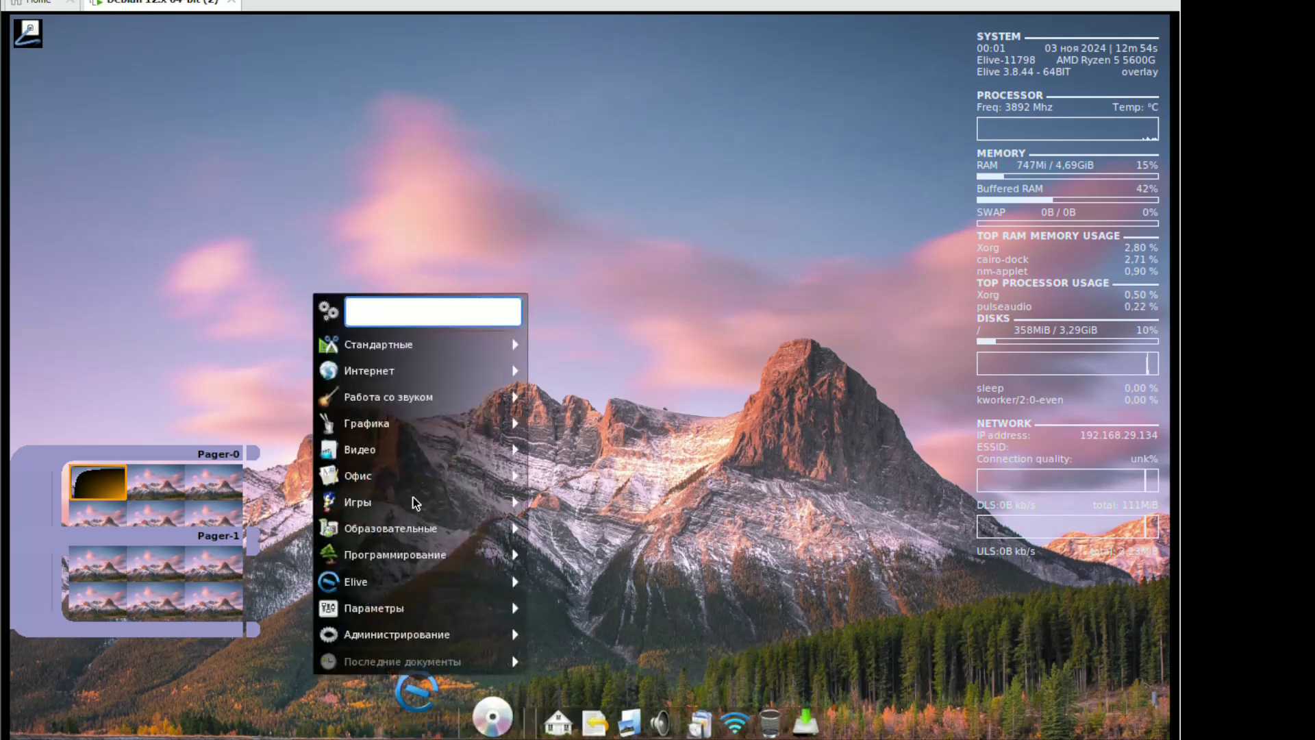
pyautogui.moveTo(412, 502)
pyautogui.moveTo(644, 507)
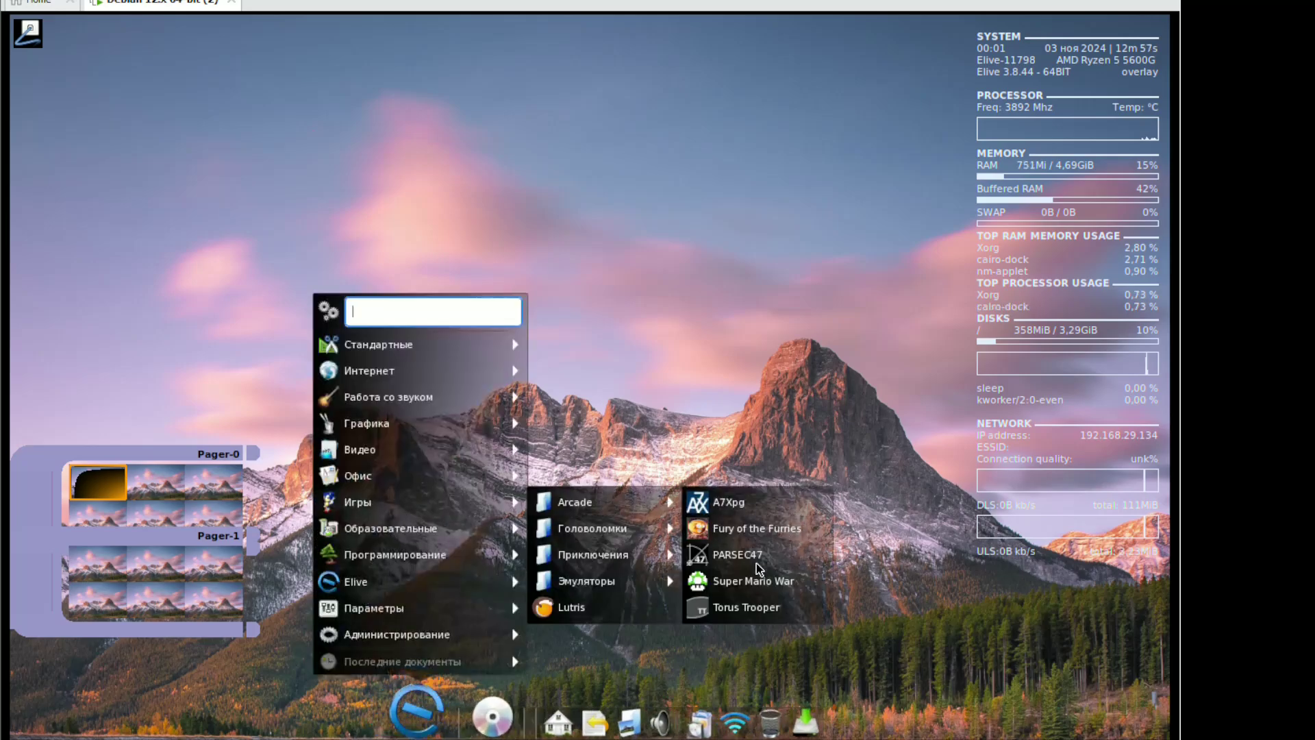
pyautogui.click(756, 583)
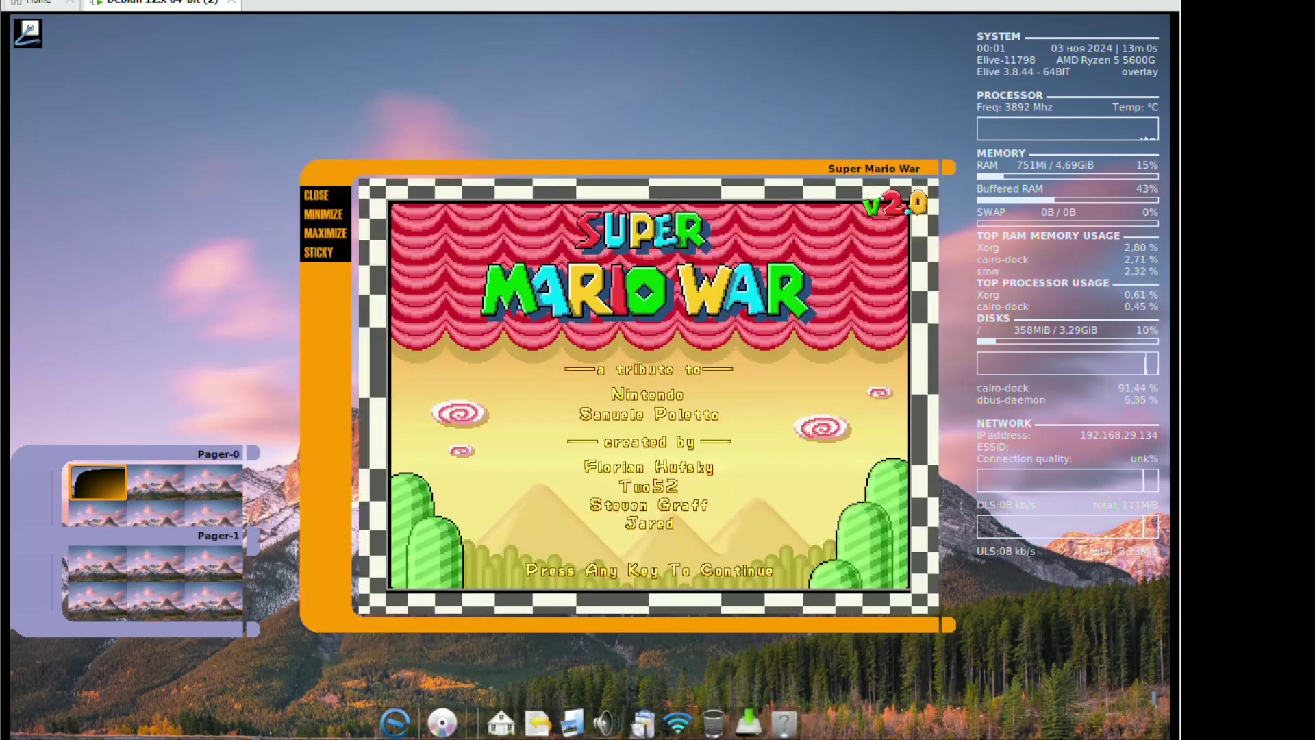
# Start a Single Game match in Super Mario War, and close the game from the team and character selection
pyautogui.press('Return')
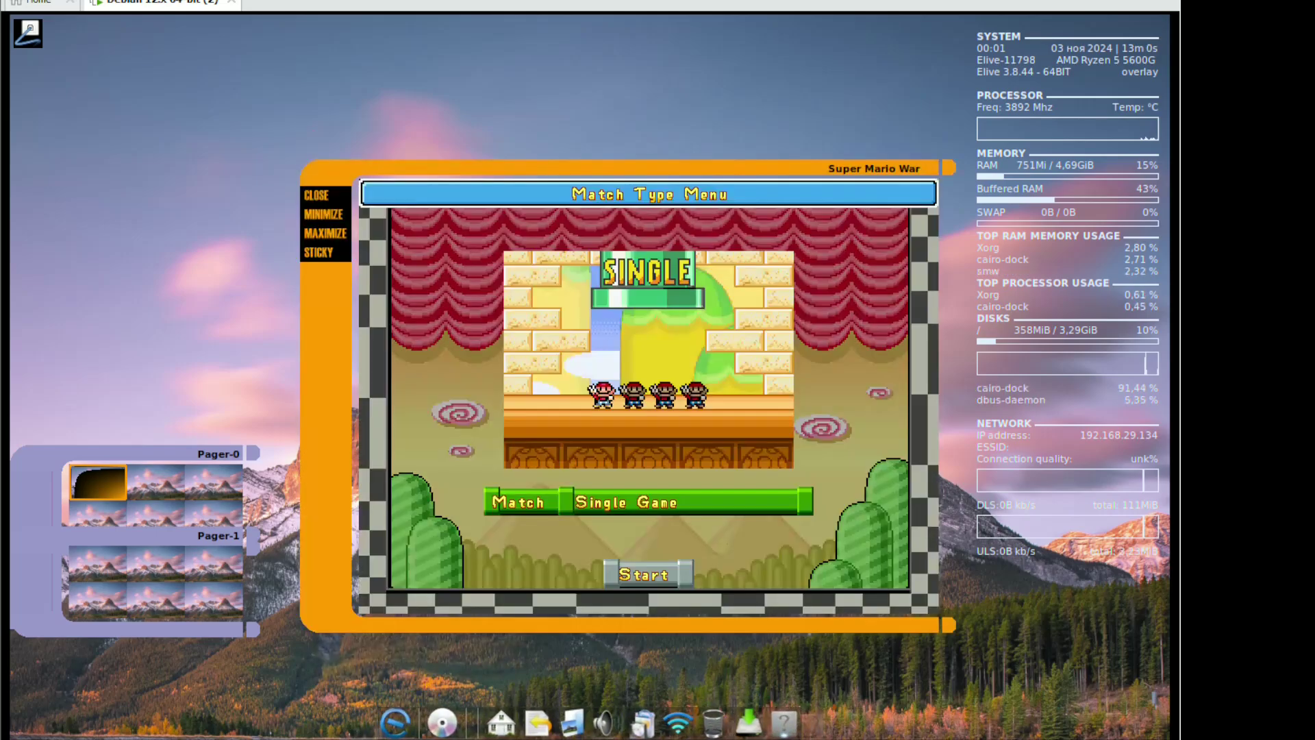
pyautogui.press('Return')
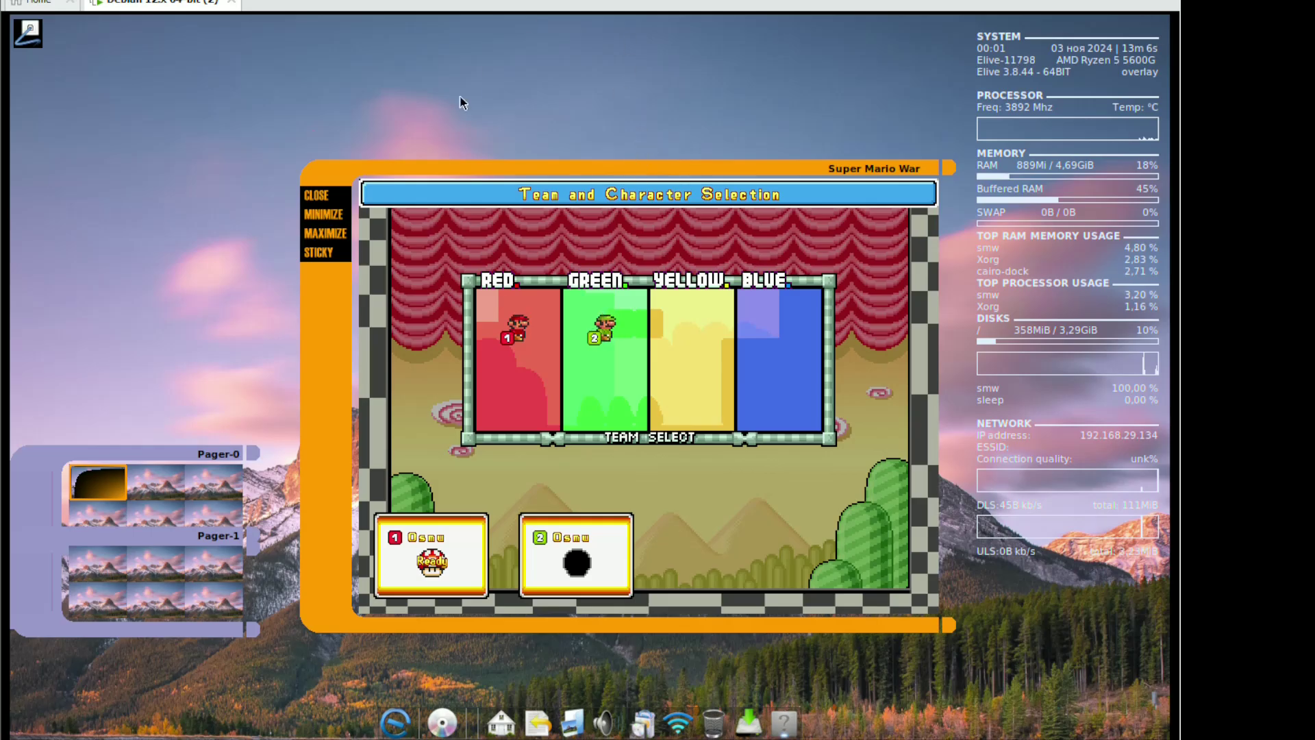
pyautogui.click(315, 199)
# Launch PARSEC47 from the arcade games in the dock's applications list and exit the game
pyautogui.rightClick(150, 199)
pyautogui.moveTo(172, 225)
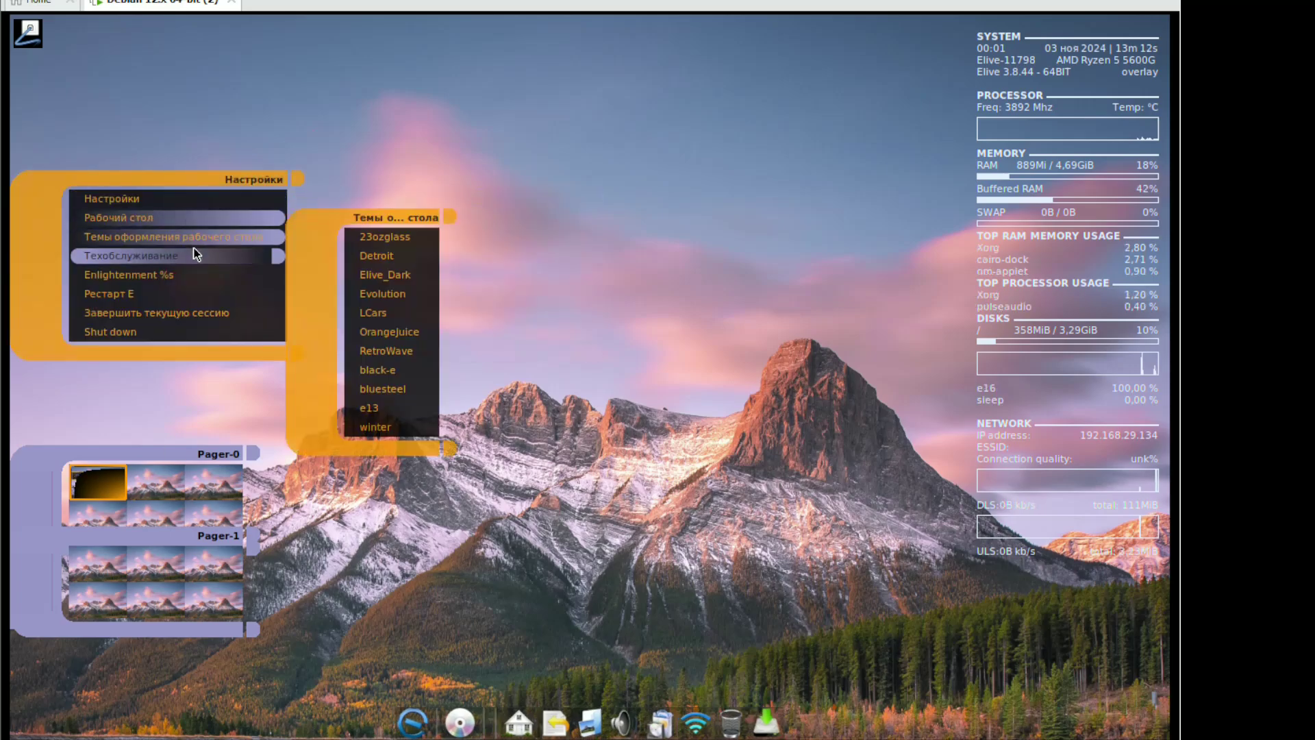
pyautogui.click(410, 724)
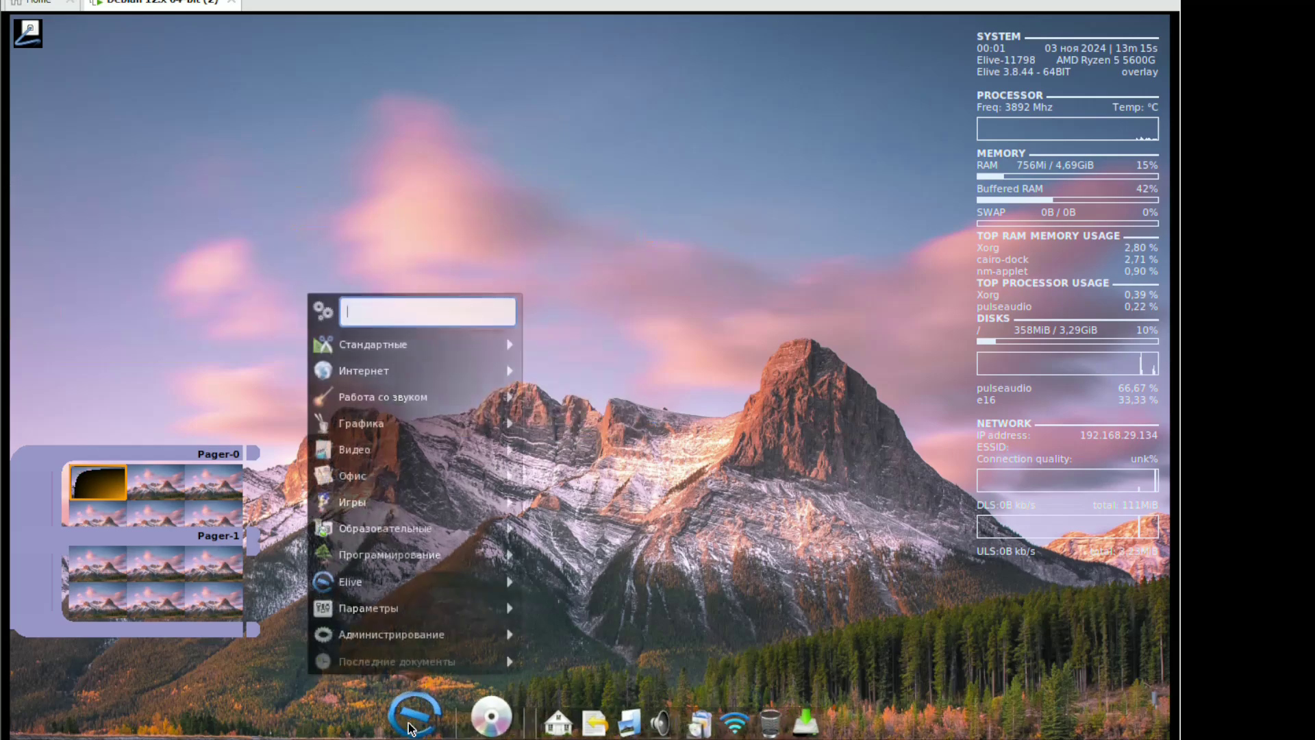
pyautogui.moveTo(435, 504)
pyautogui.moveTo(561, 511)
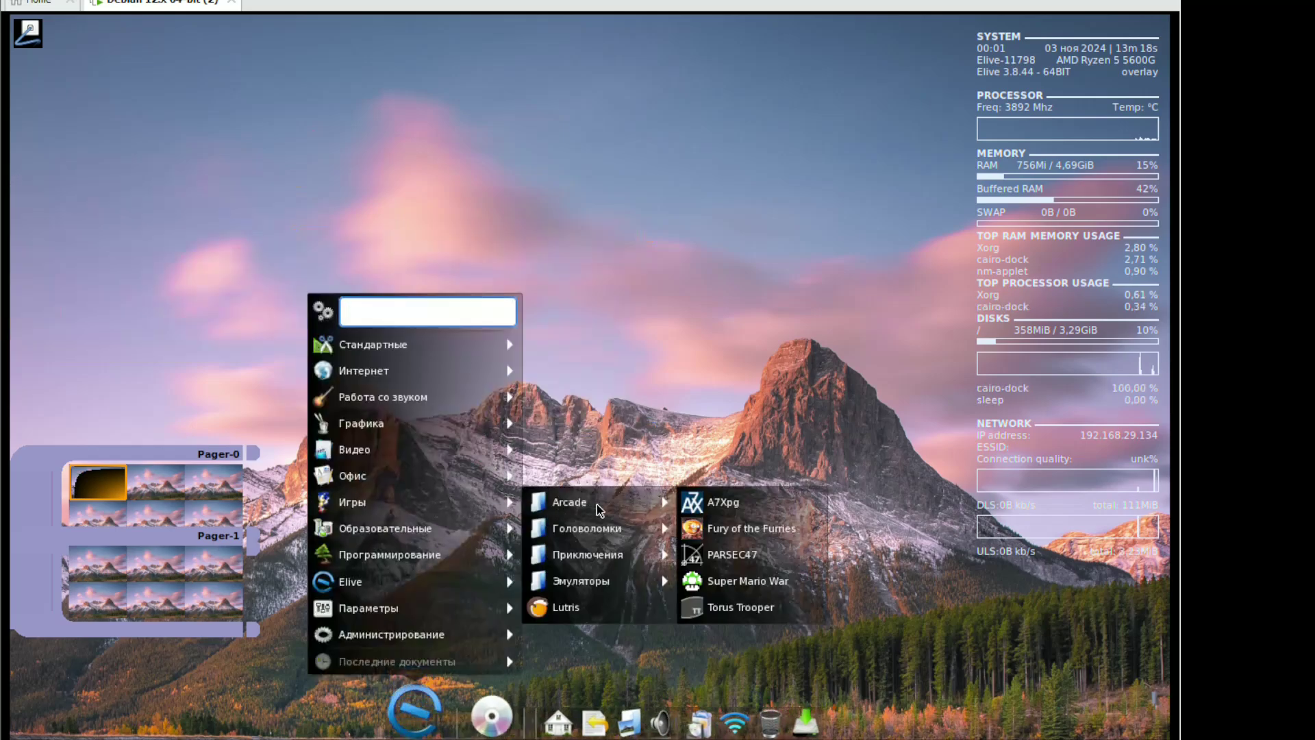
pyautogui.click(688, 563)
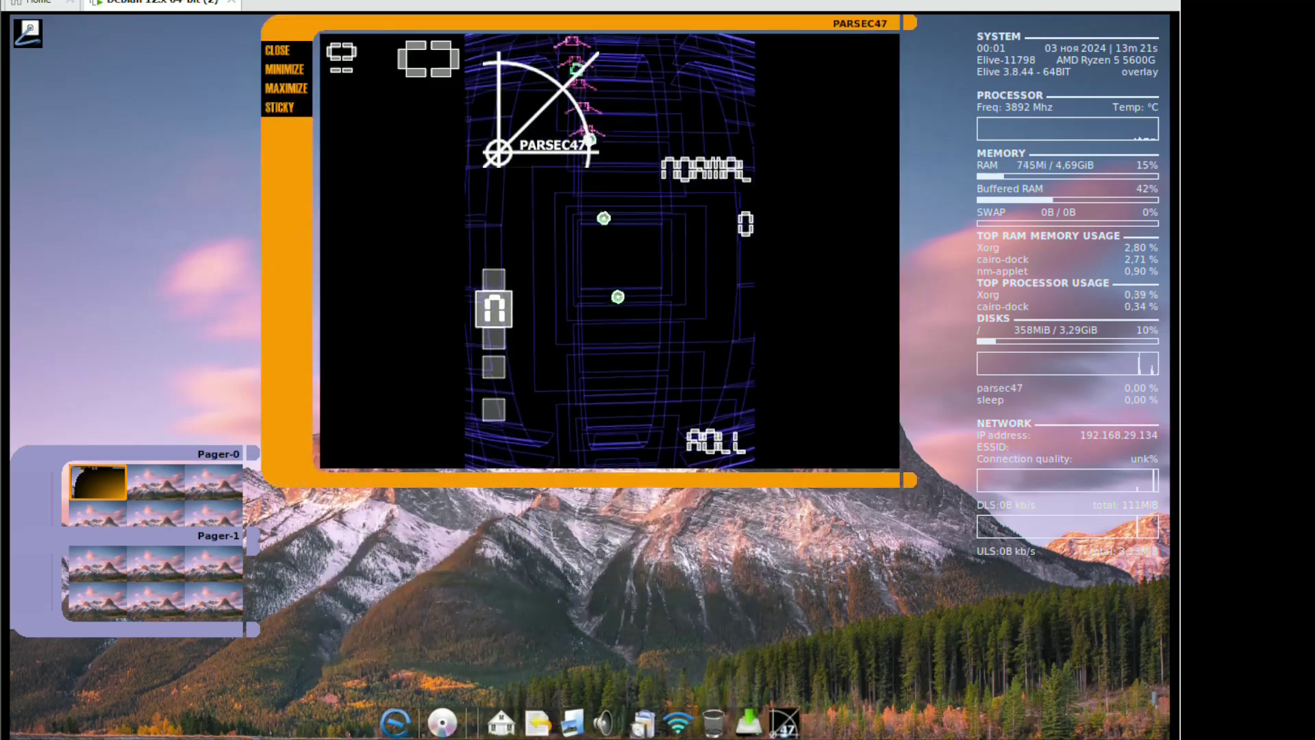
pyautogui.press('Escape')
# Launch A7Xpg from the arcade games in the dock's applications list and exit the game
pyautogui.click(284, 180)
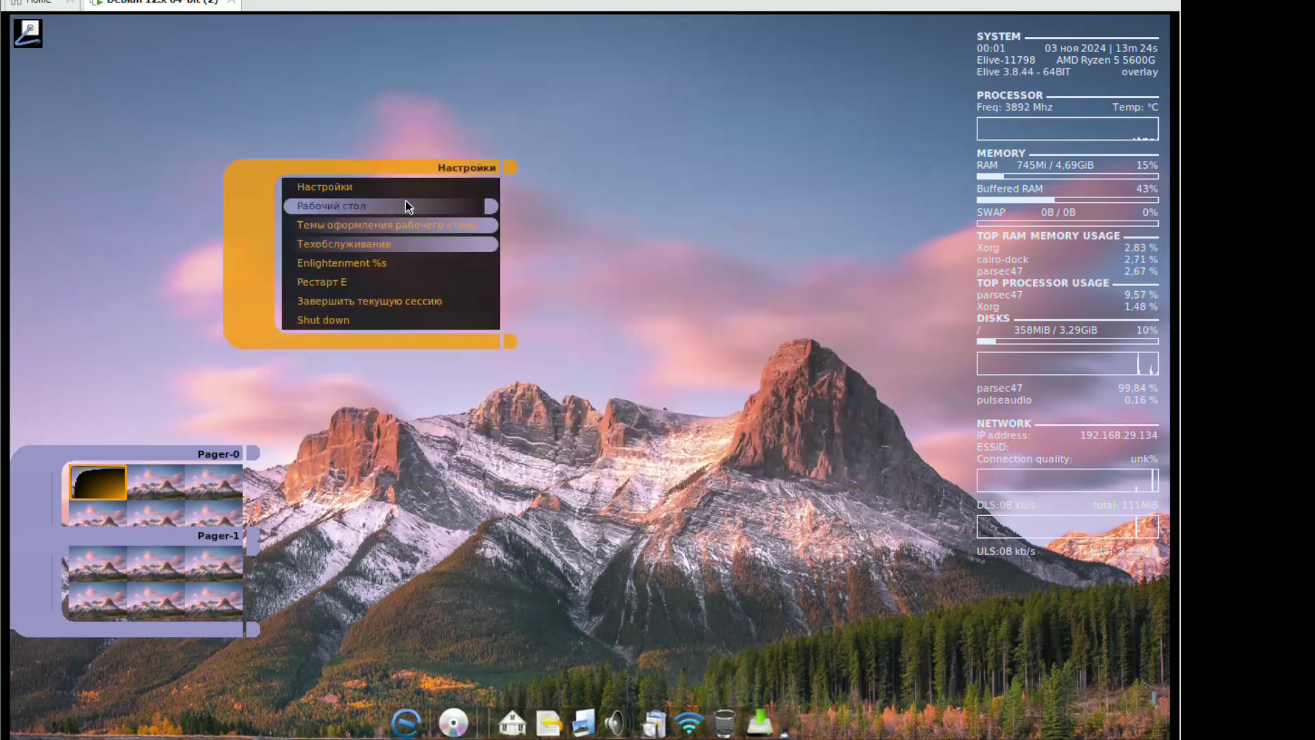
pyautogui.click(507, 631)
pyautogui.click(398, 736)
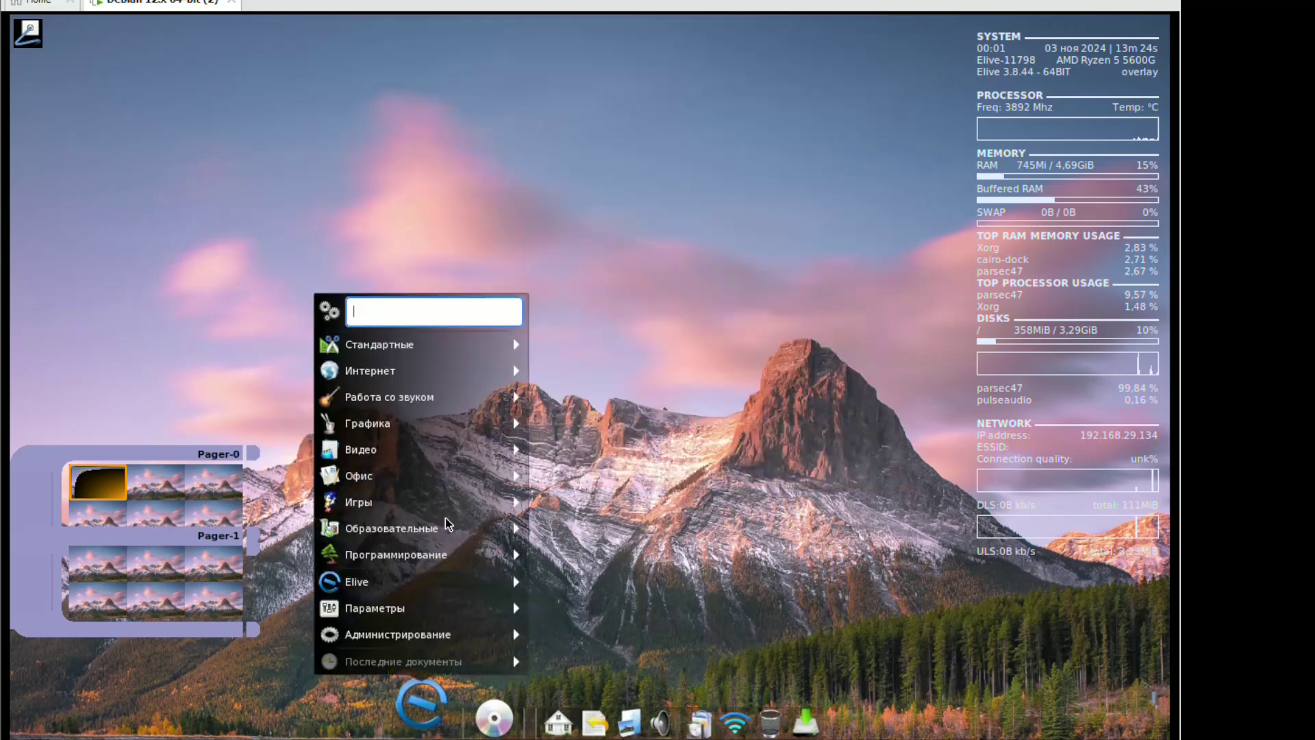
pyautogui.moveTo(487, 501)
pyautogui.moveTo(622, 518)
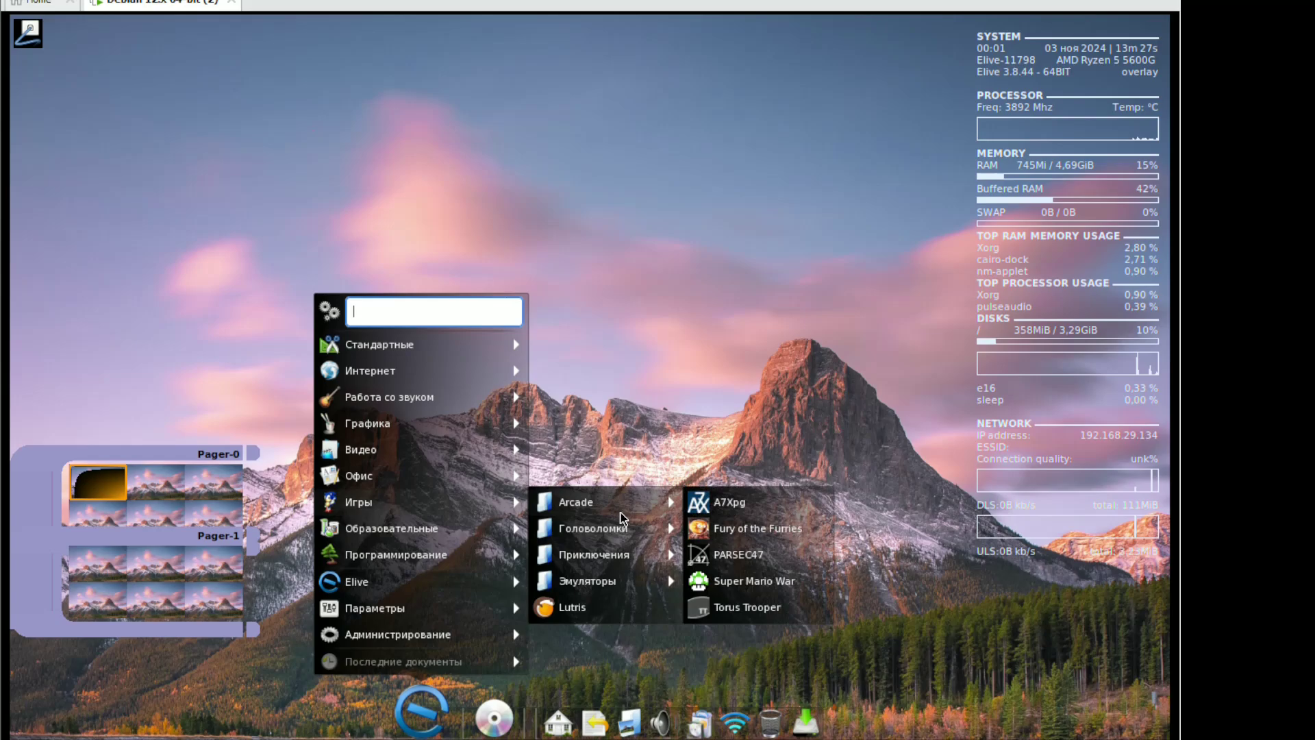
pyautogui.click(719, 507)
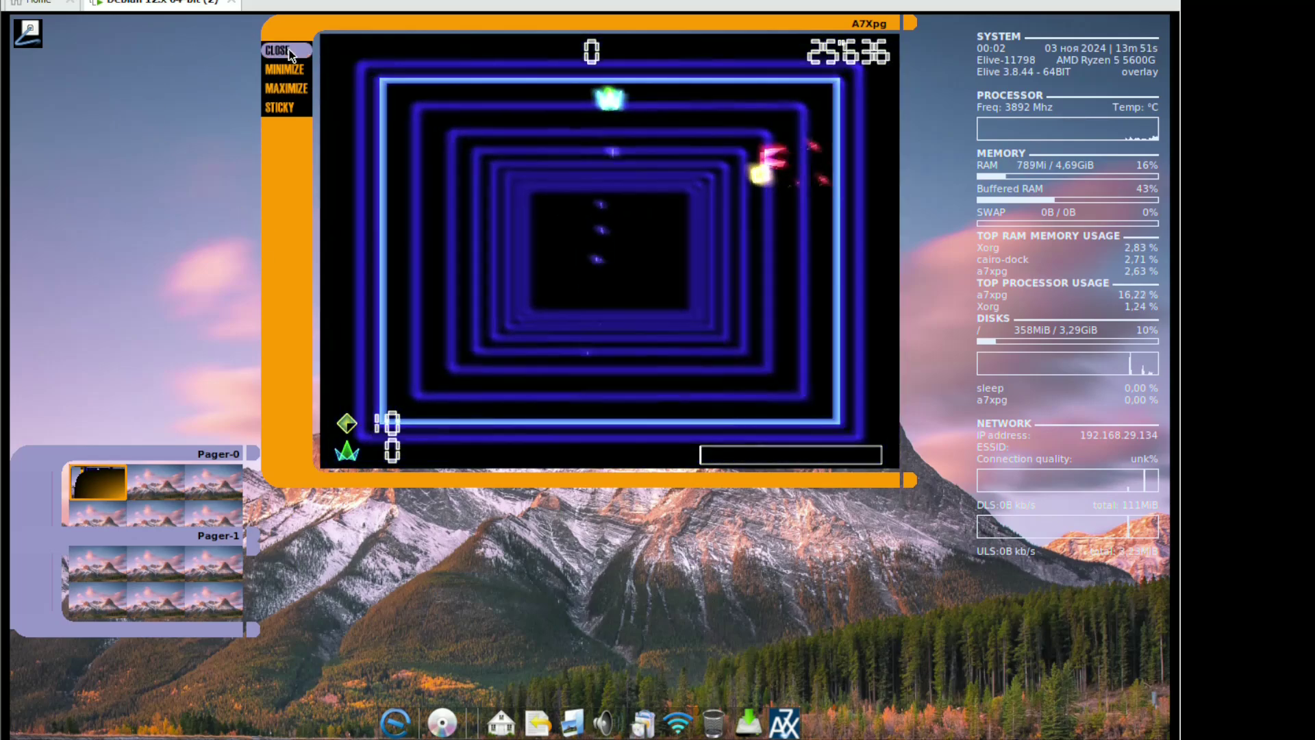
pyautogui.press('Escape')
# Launch Fury of the Furries from the puzzle games (Головоломки) in the dock's applications list
pyautogui.rightClick(324, 320)
pyautogui.click(420, 732)
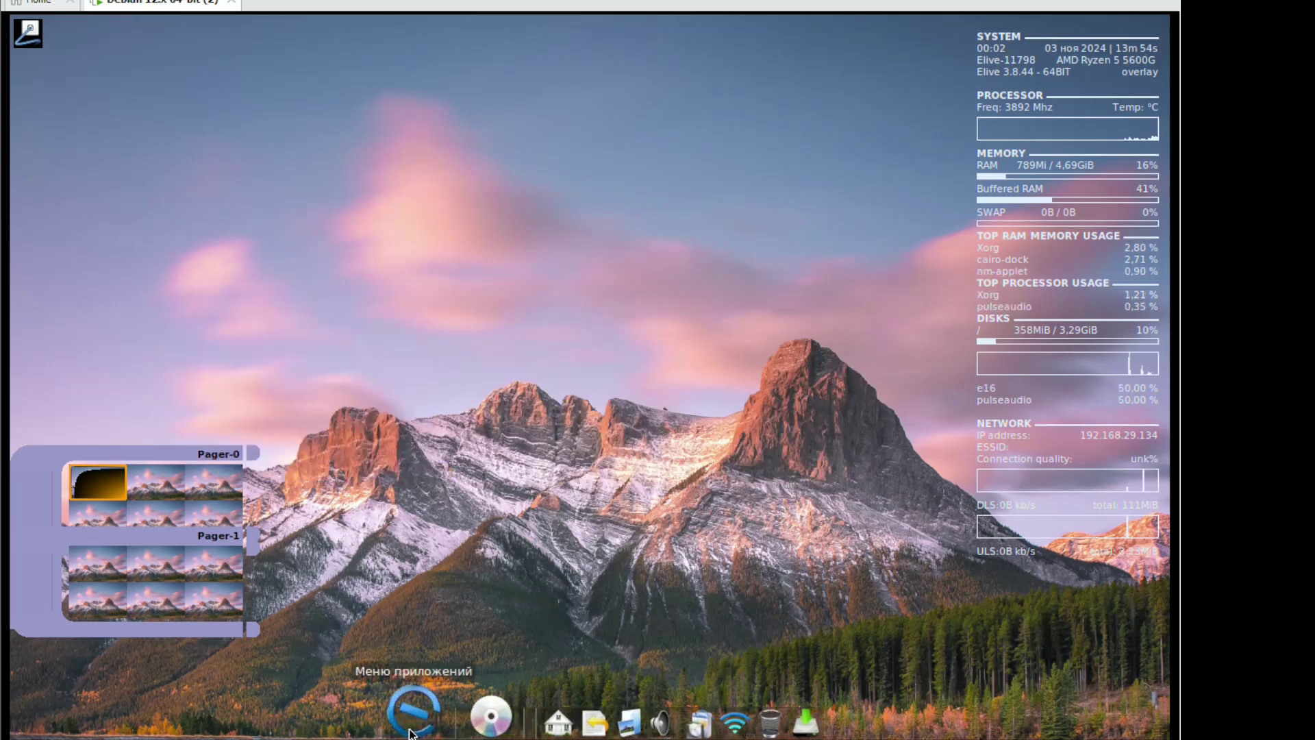
pyautogui.moveTo(441, 500)
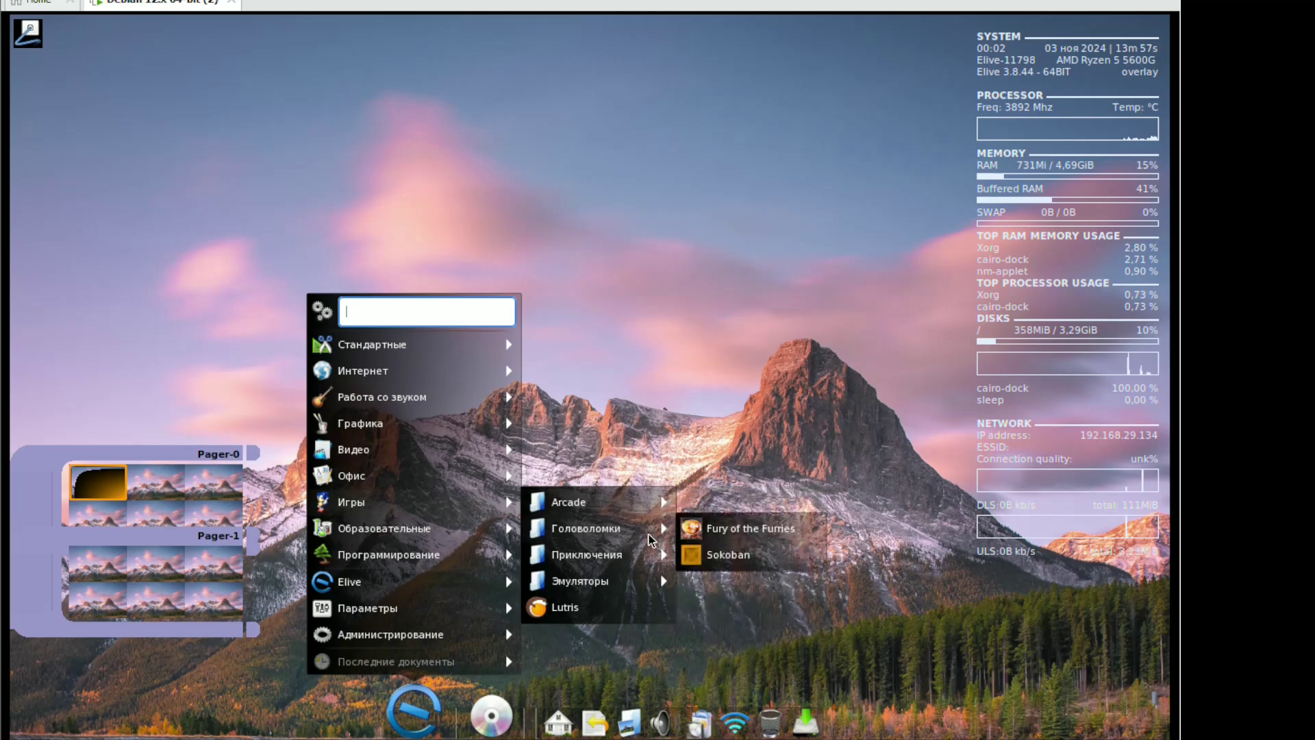
pyautogui.moveTo(637, 570)
pyautogui.moveTo(656, 529)
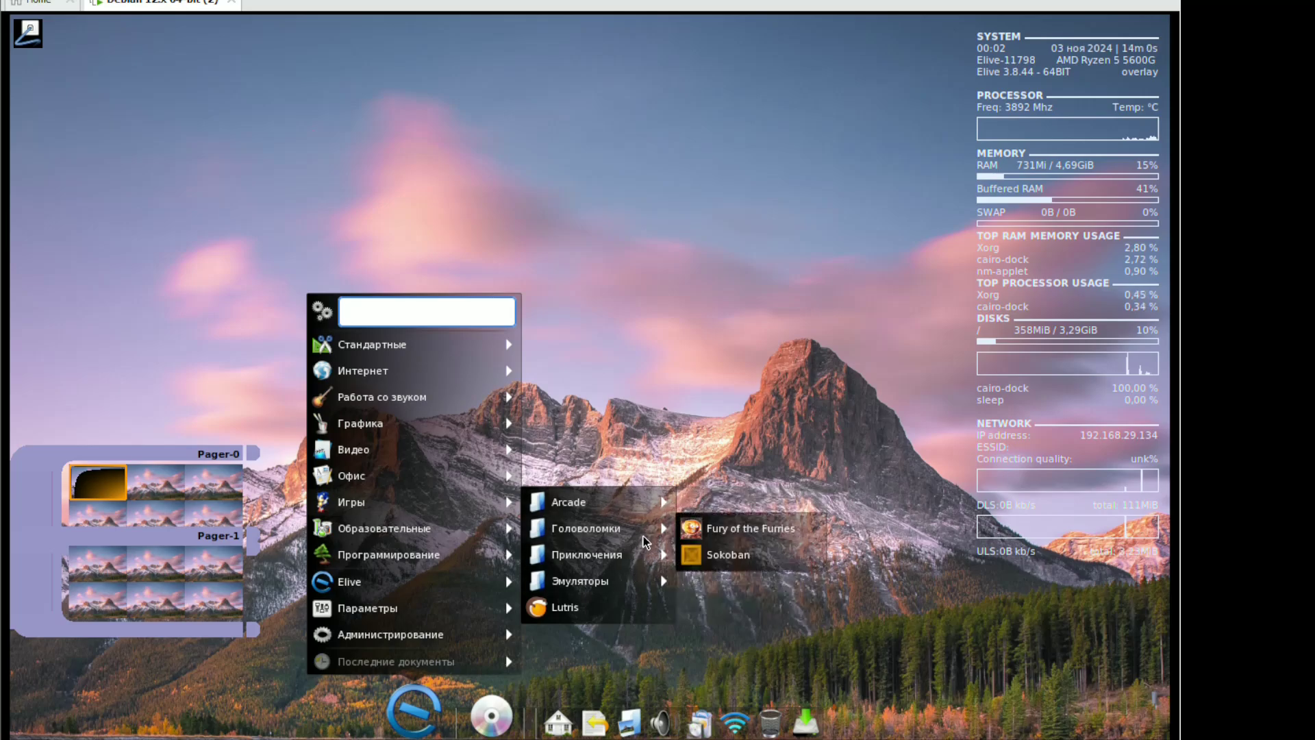
pyautogui.click(704, 530)
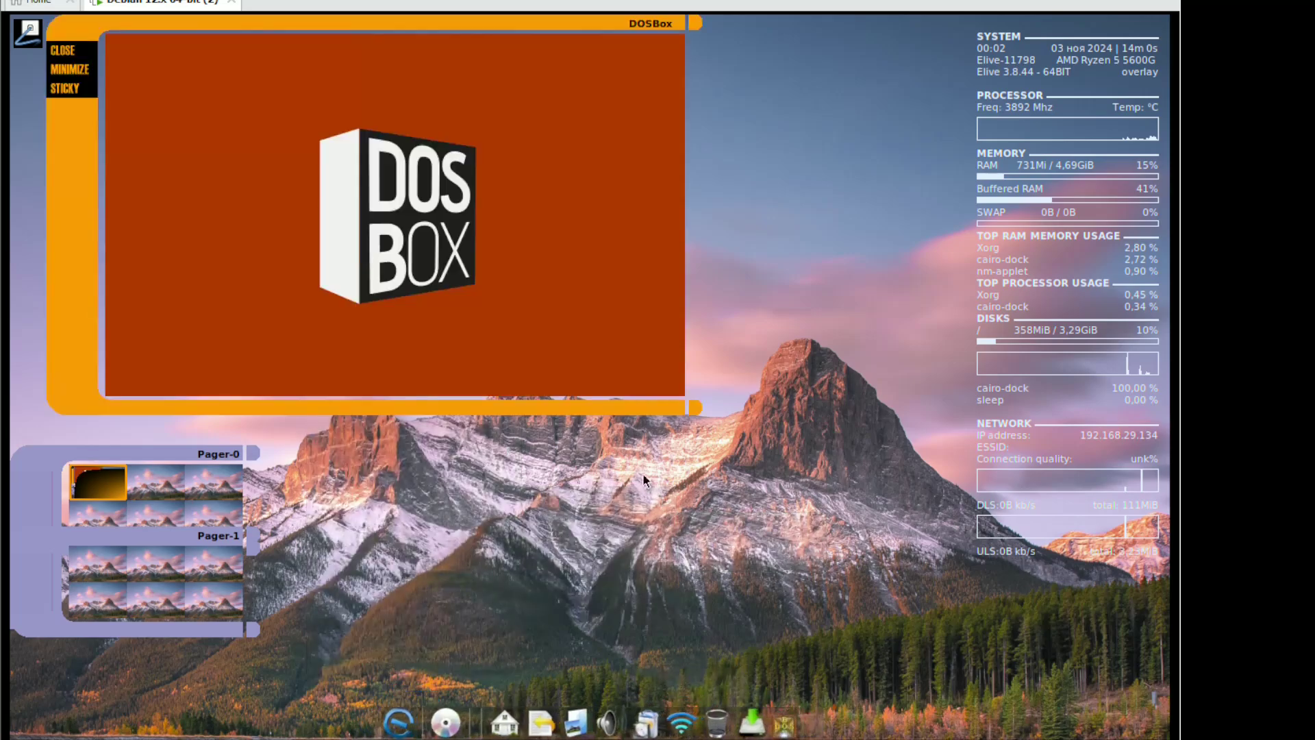
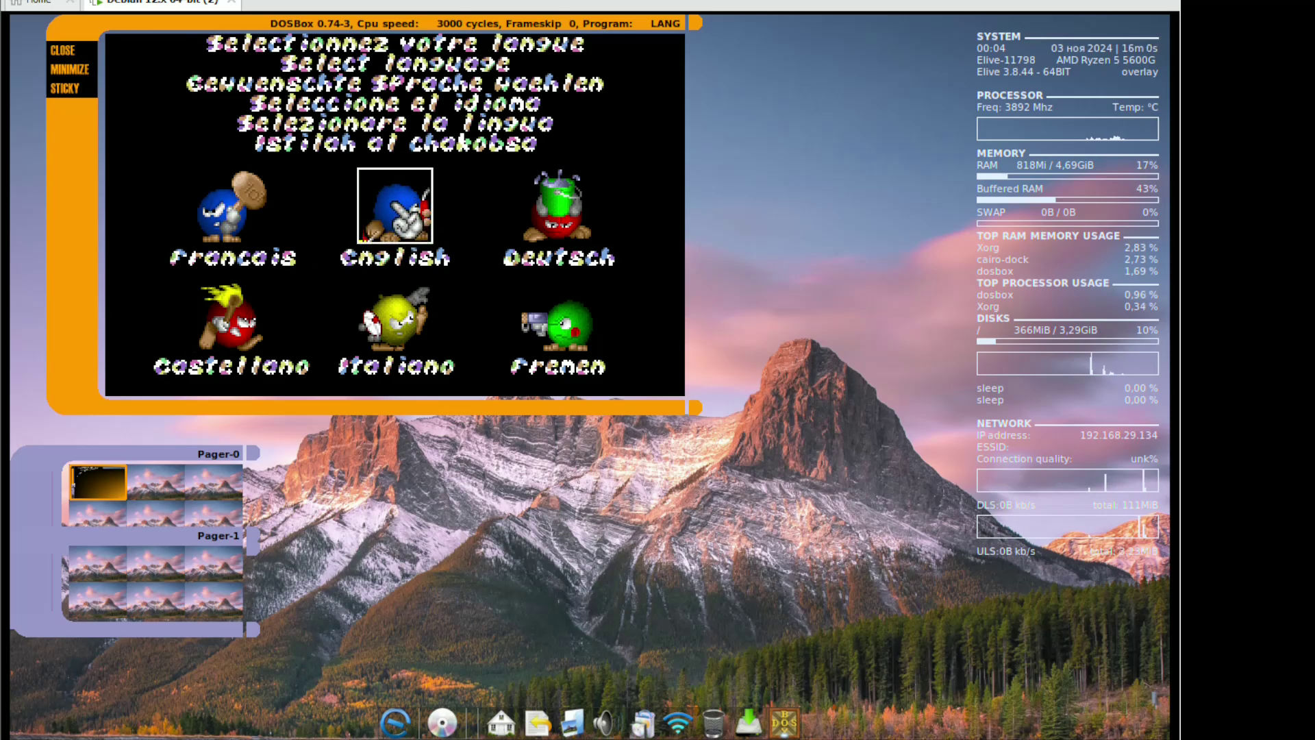
# Choose English as the game language and enter a word as the copy-protection password
pyautogui.press('Return')
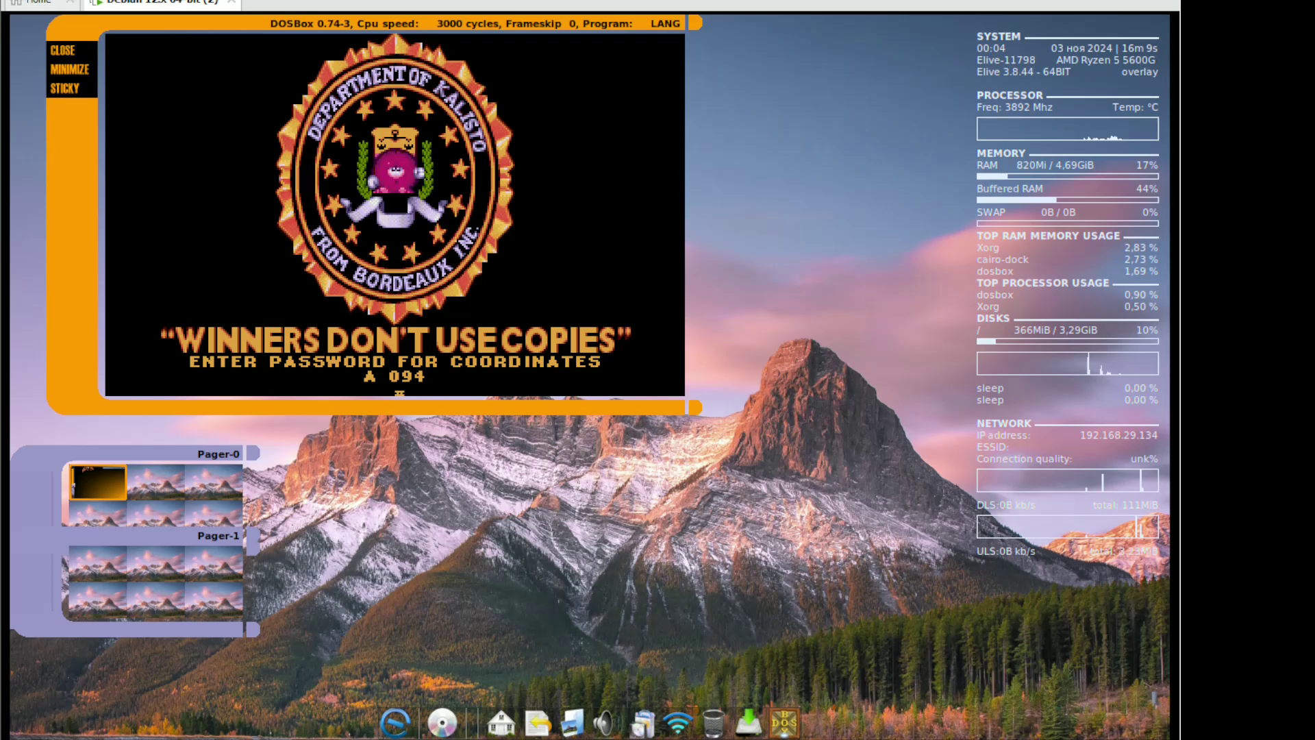
pyautogui.write('FUC')
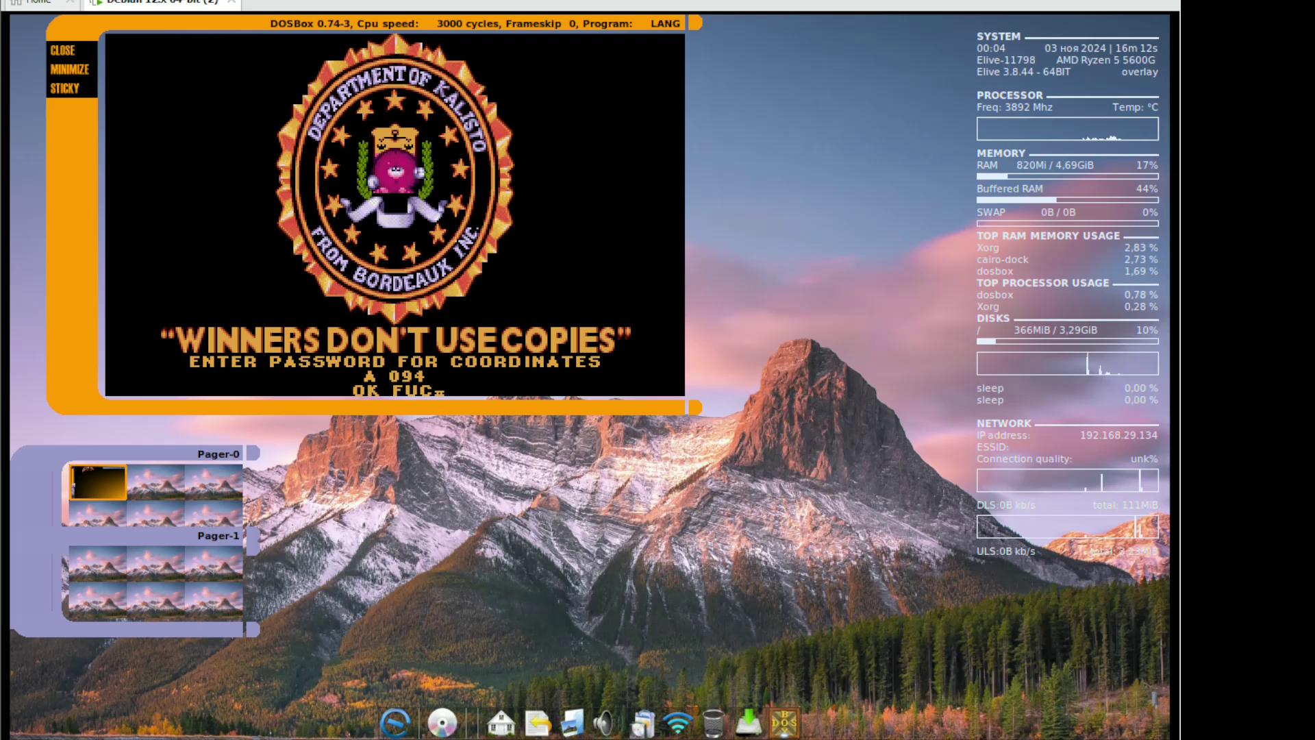
pyautogui.write('K')
pyautogui.press('Return')
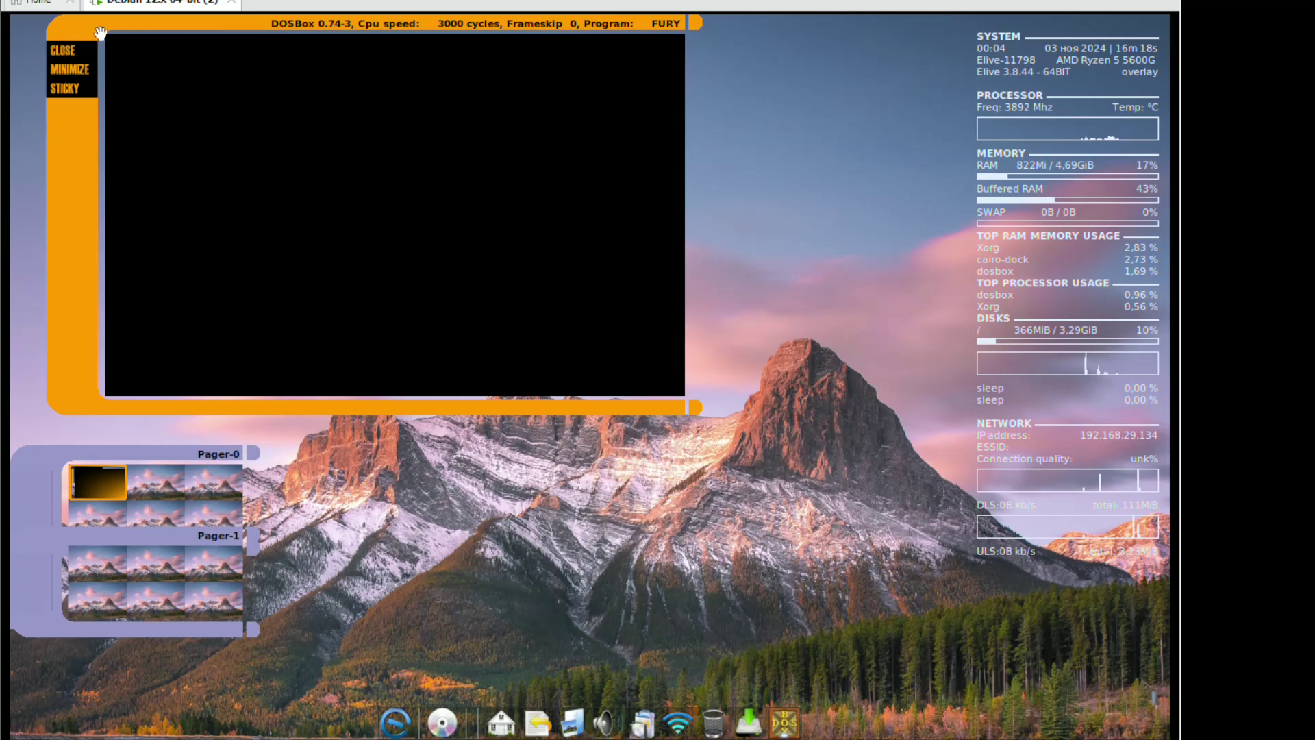
# Move the DOSBox window further into the desktop while the Fury of the Furries intro plays, and close it
pyautogui.moveTo(107, 24); pyautogui.dragTo(170, 31)
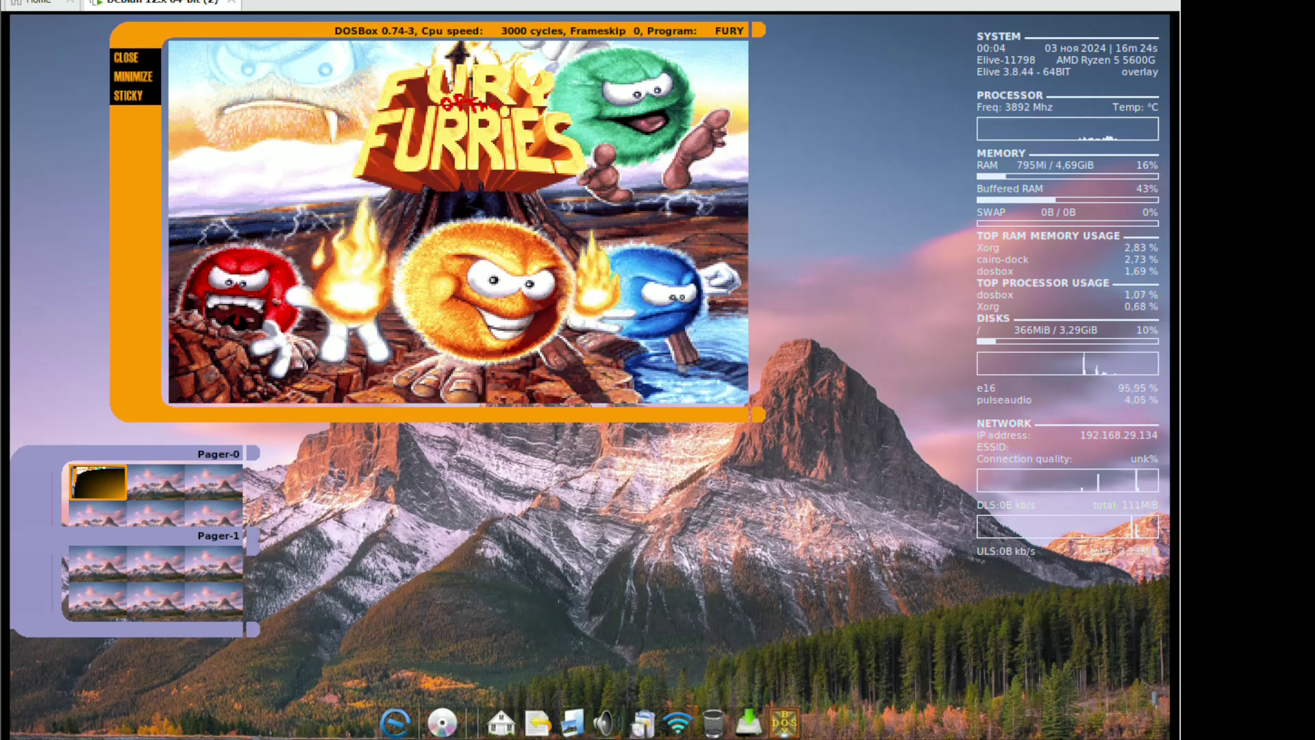
pyautogui.moveTo(147, 39); pyautogui.dragTo(172, 65)
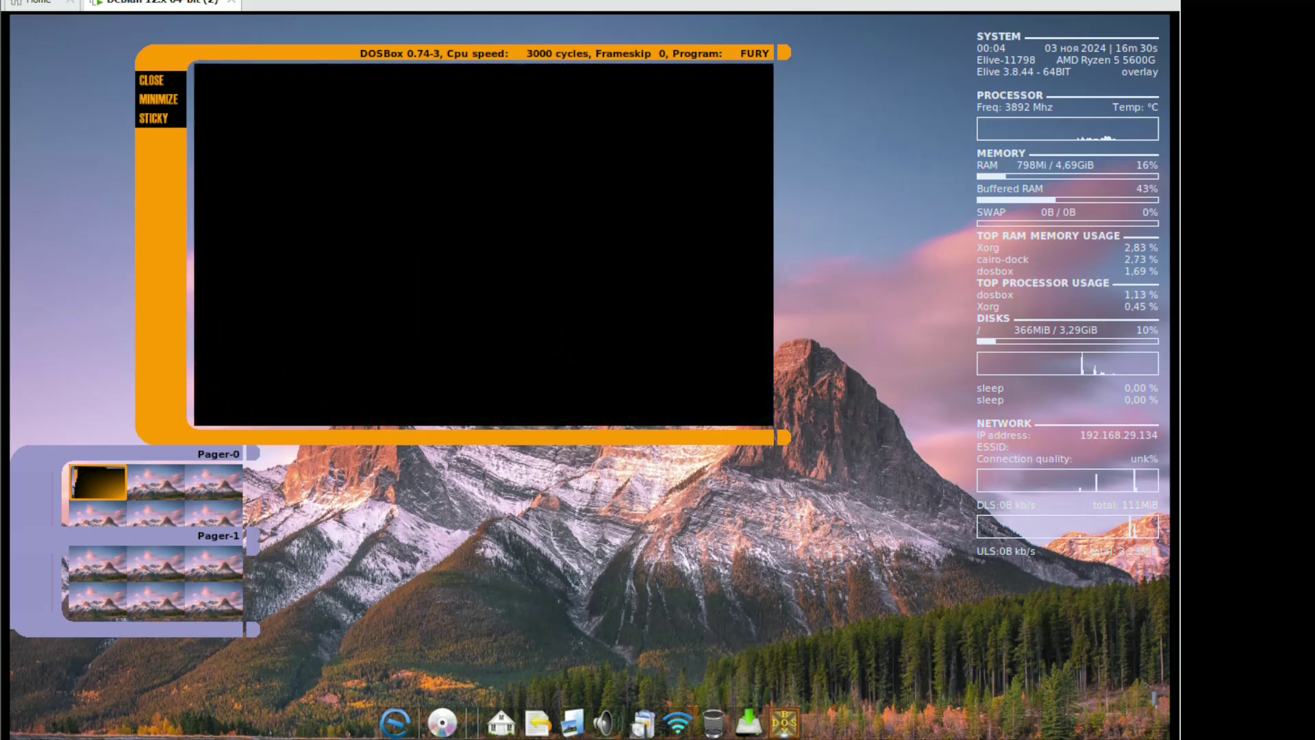
pyautogui.moveTo(140, 67); pyautogui.dragTo(202, 58)
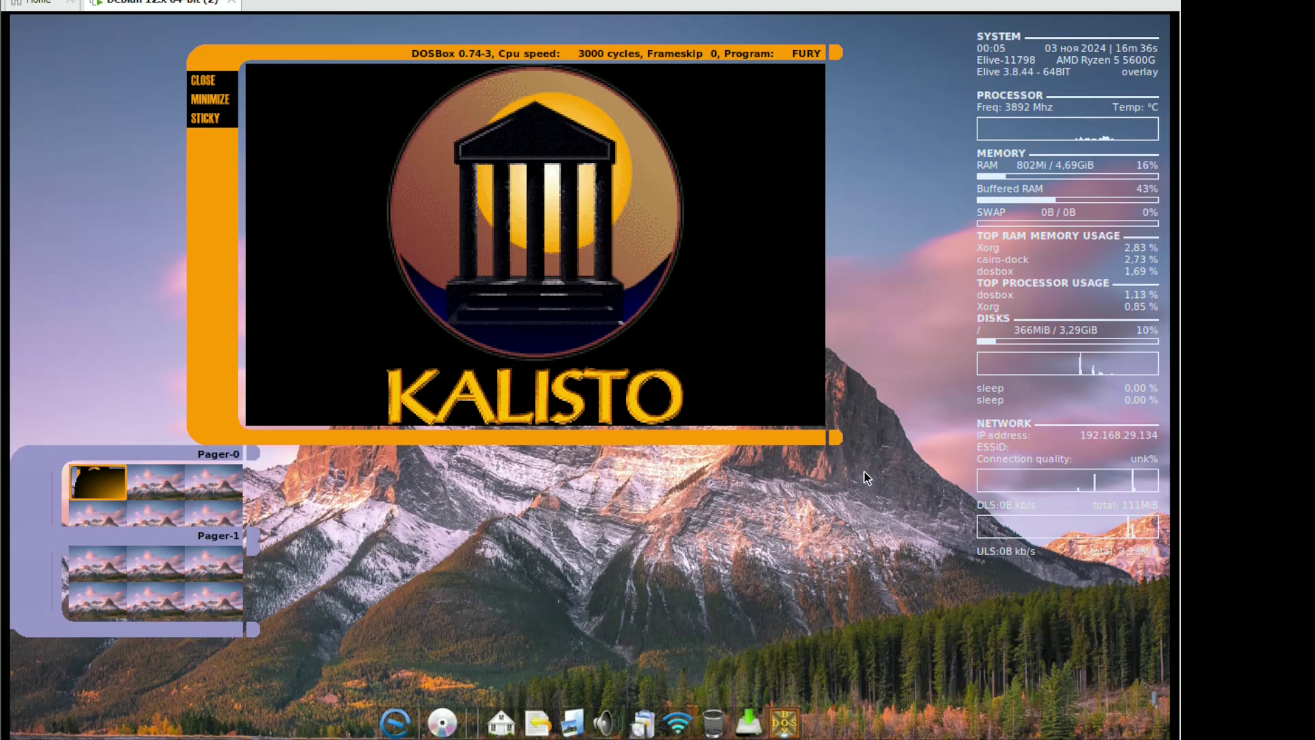
pyautogui.moveTo(838, 441); pyautogui.dragTo(842, 439)
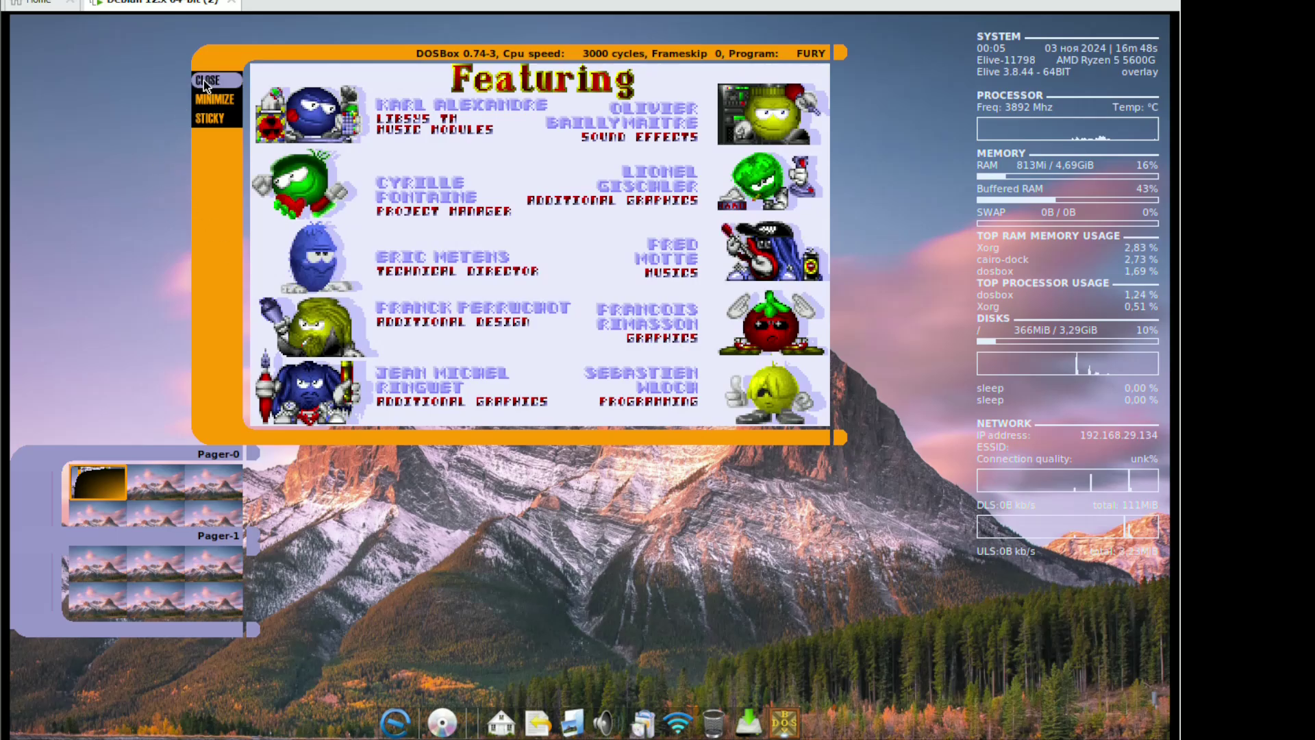
pyautogui.click(205, 80)
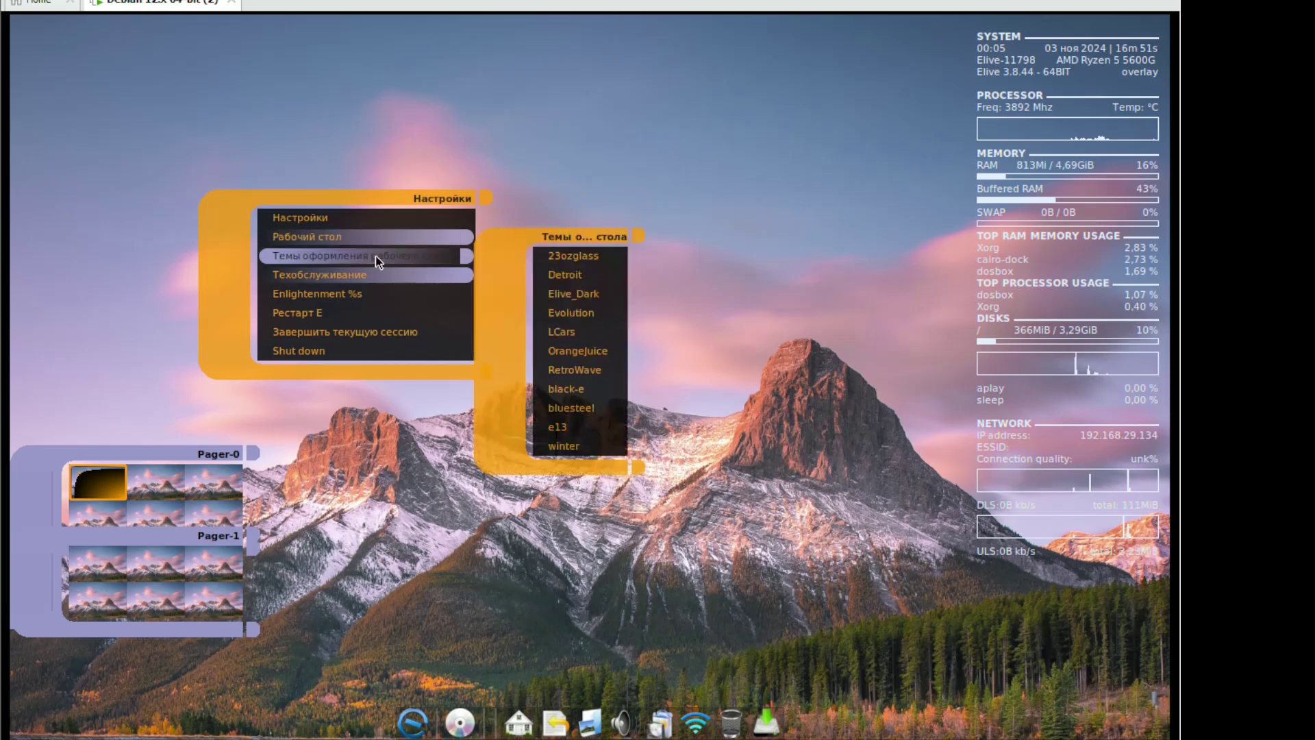
pyautogui.moveTo(411, 236)
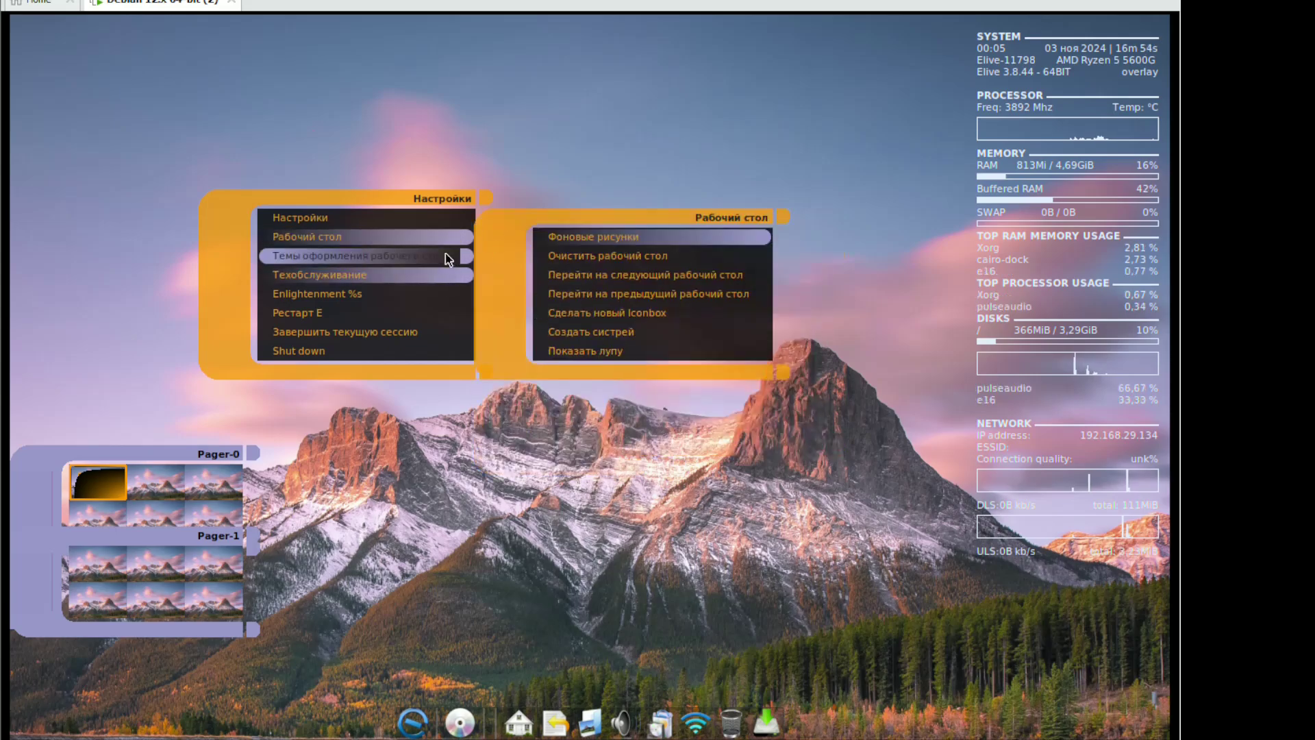
pyautogui.moveTo(445, 255)
pyautogui.click(543, 730)
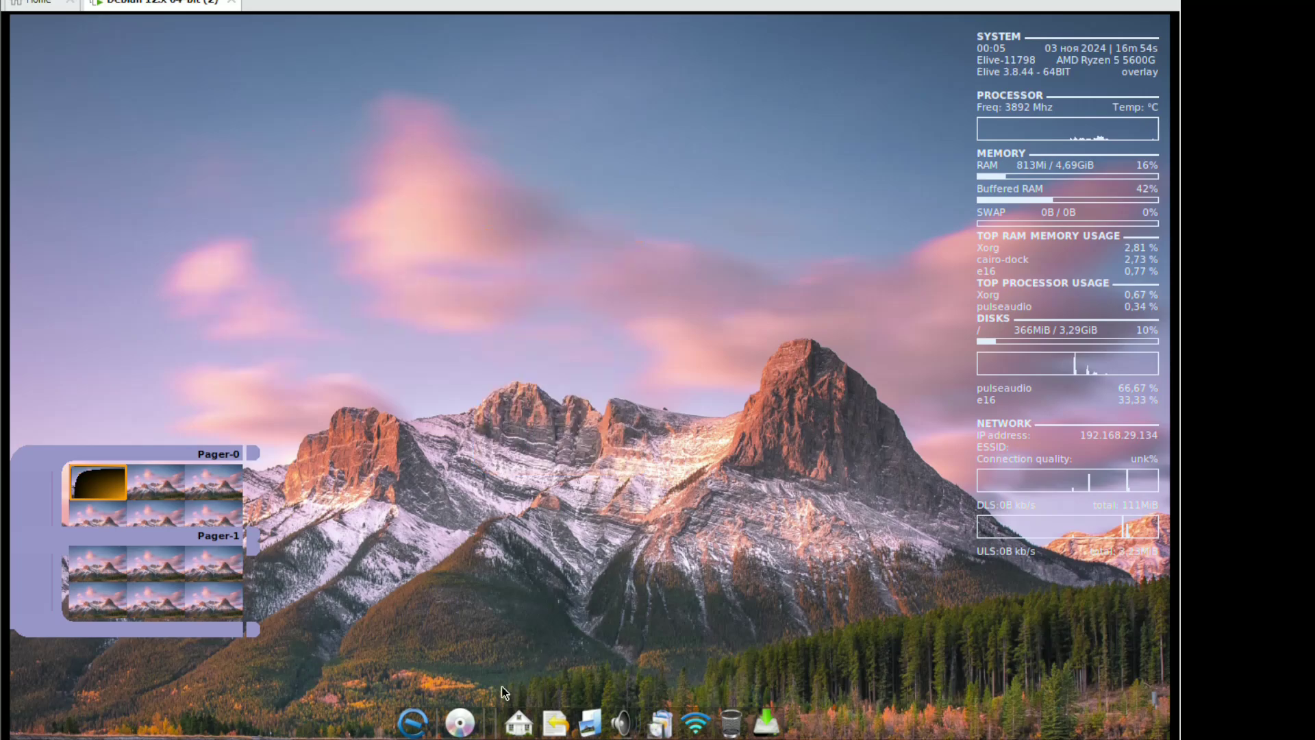
pyautogui.click(460, 723)
pyautogui.click(415, 719)
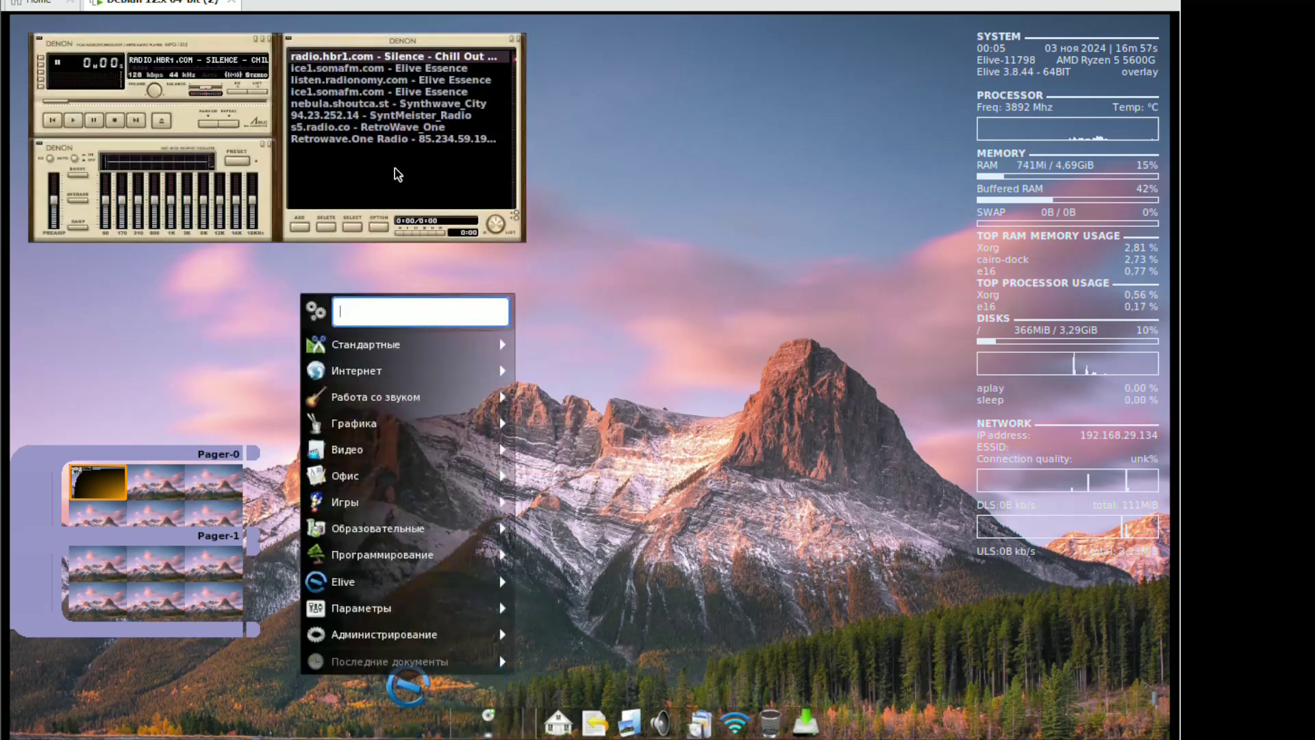
pyautogui.click(269, 37)
pyautogui.click(268, 37)
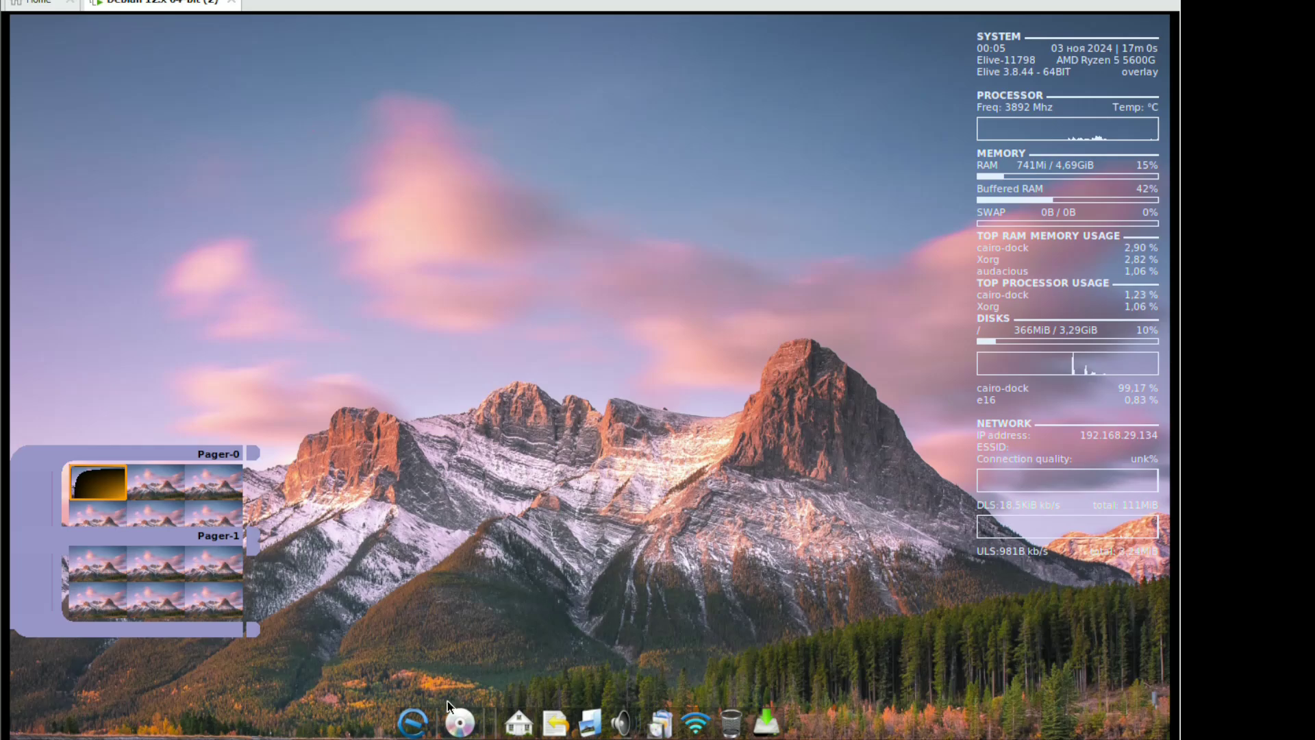
# Launch Lutris from the games in the dock's applications list and decline installing Wine
pyautogui.click(414, 720)
pyautogui.moveTo(418, 502)
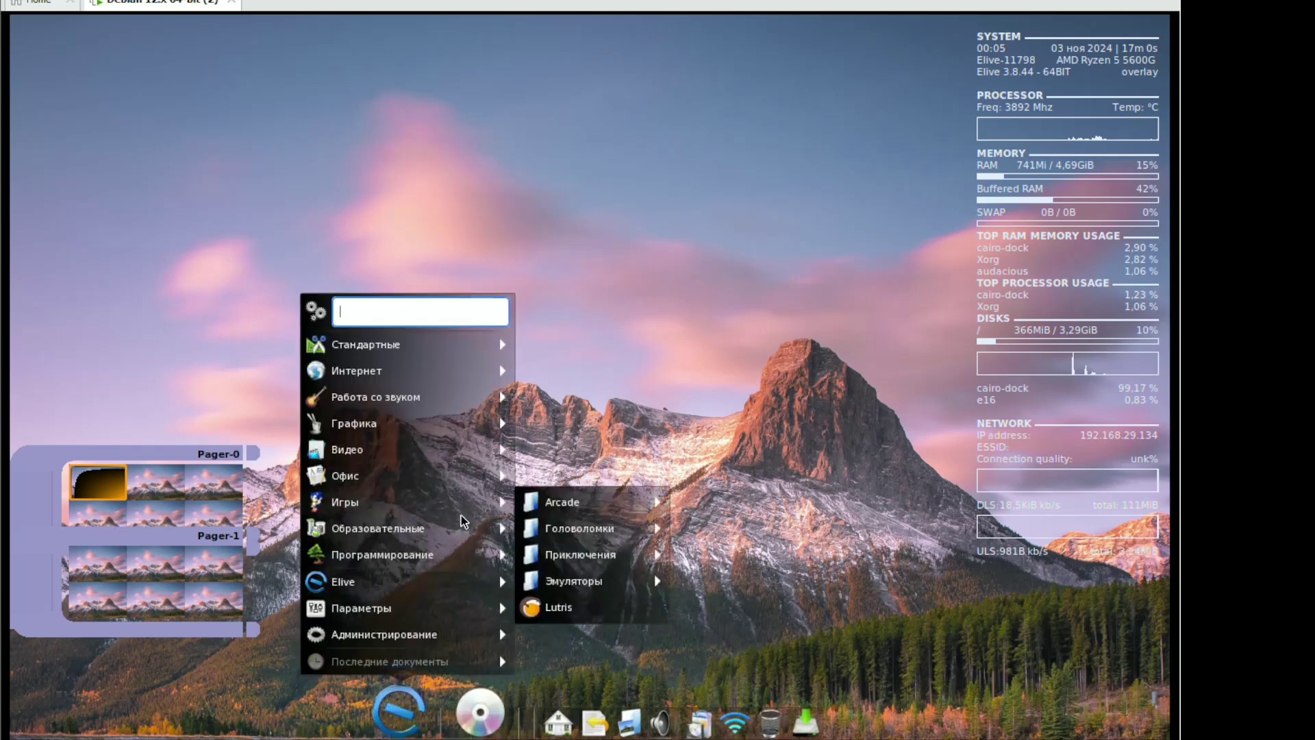
pyautogui.click(562, 607)
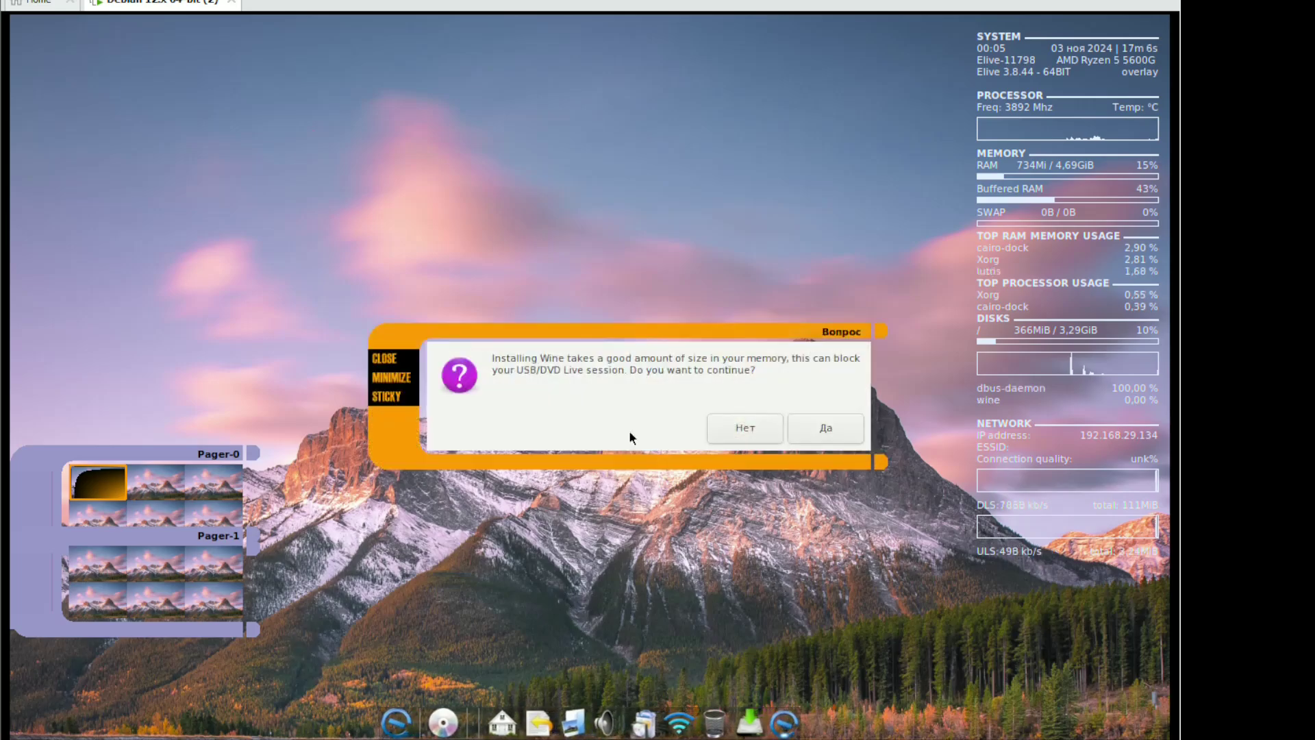
pyautogui.click(768, 431)
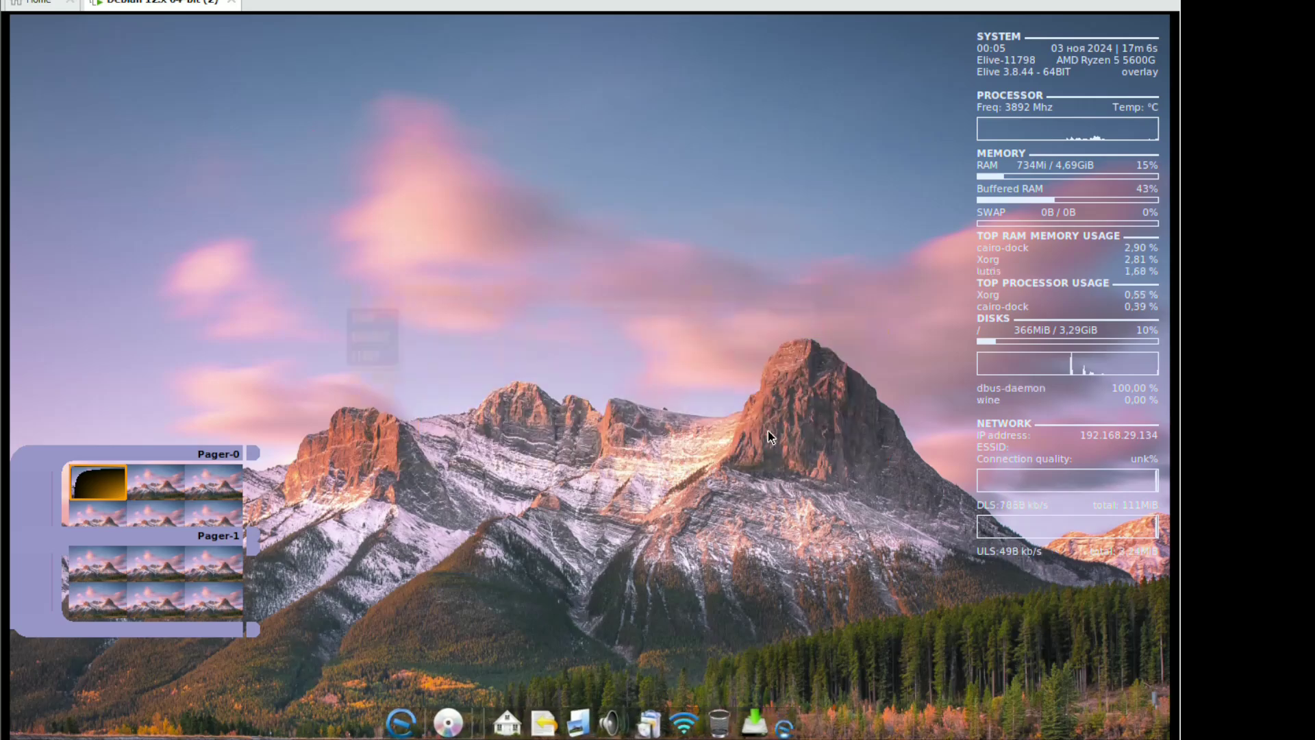
pyautogui.click(609, 439)
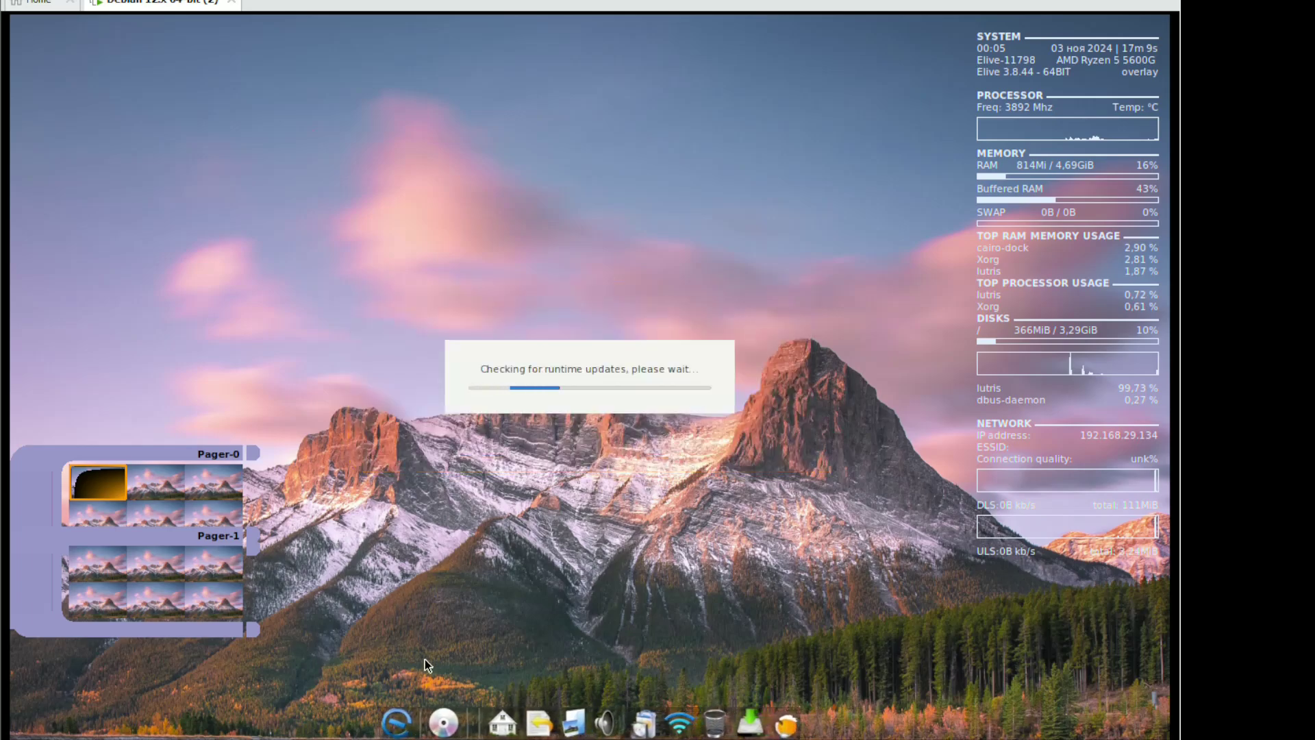
# Launch Kodi from the video applications in the dock's applications list
pyautogui.click(395, 719)
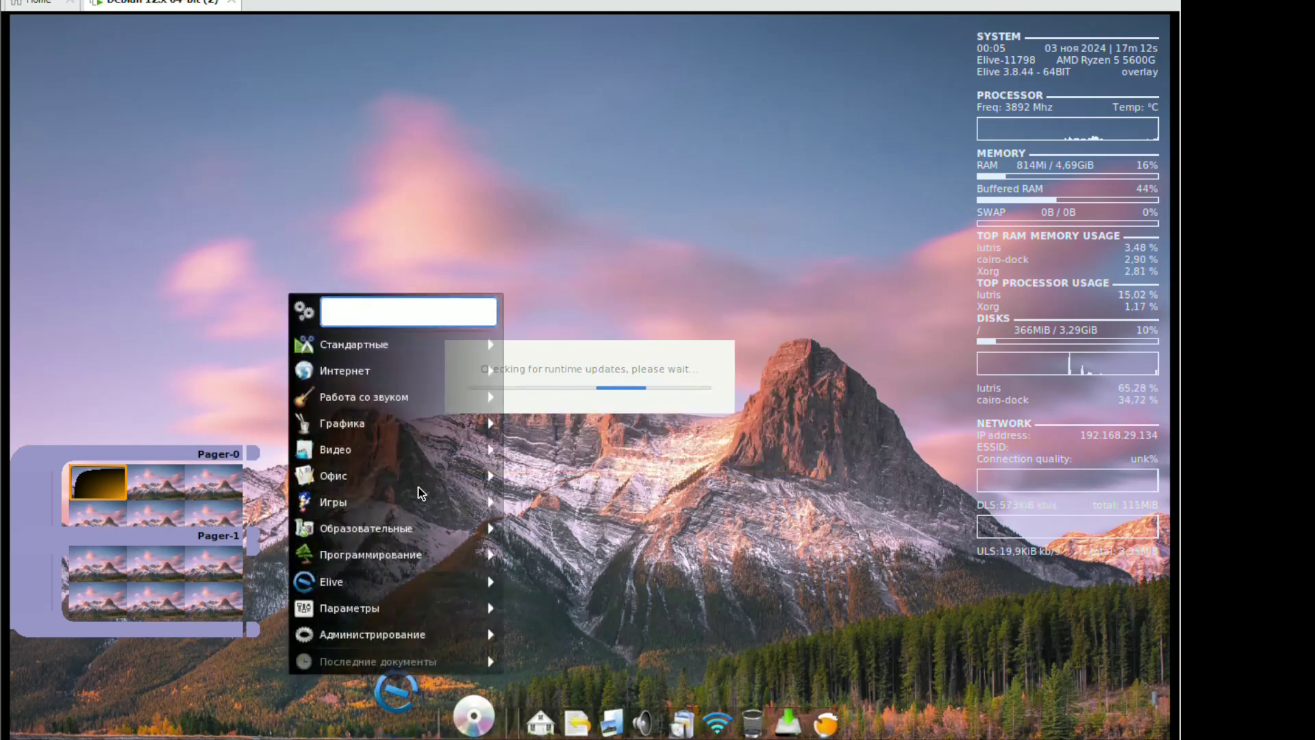
pyautogui.moveTo(404, 530)
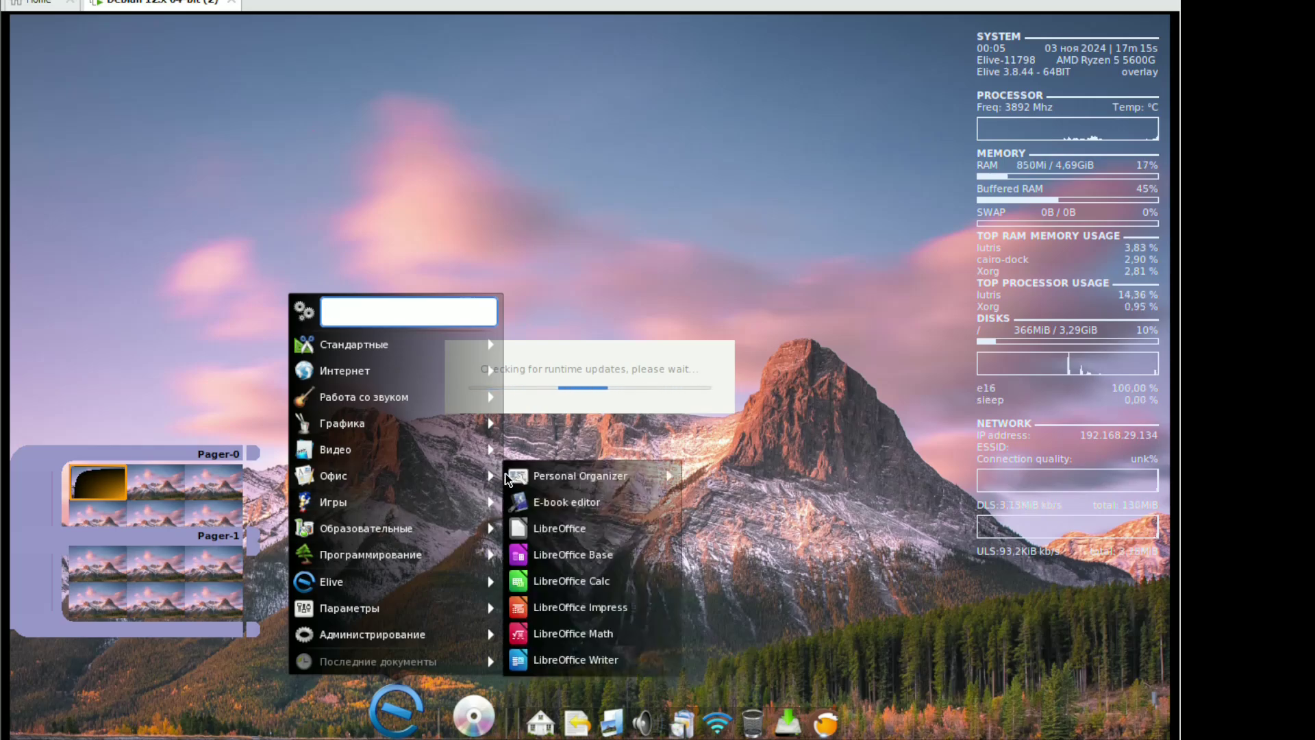
pyautogui.moveTo(466, 445)
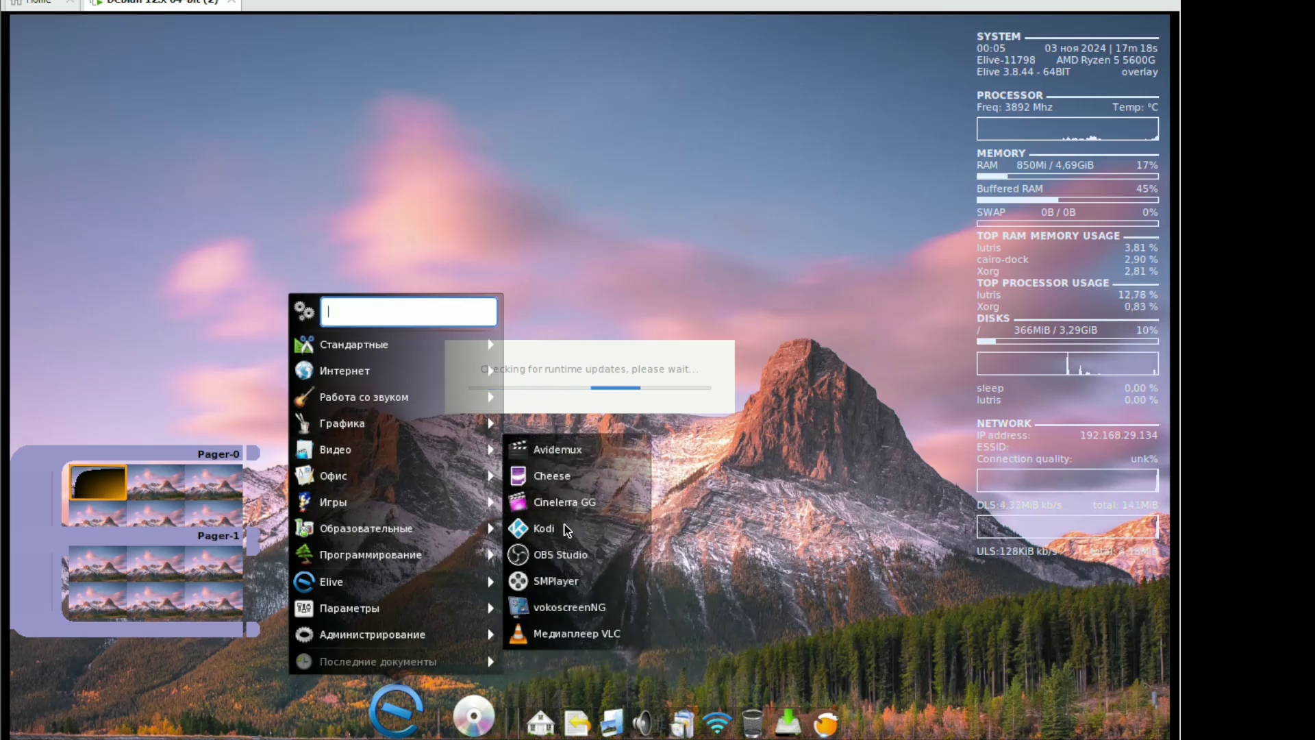
pyautogui.click(544, 528)
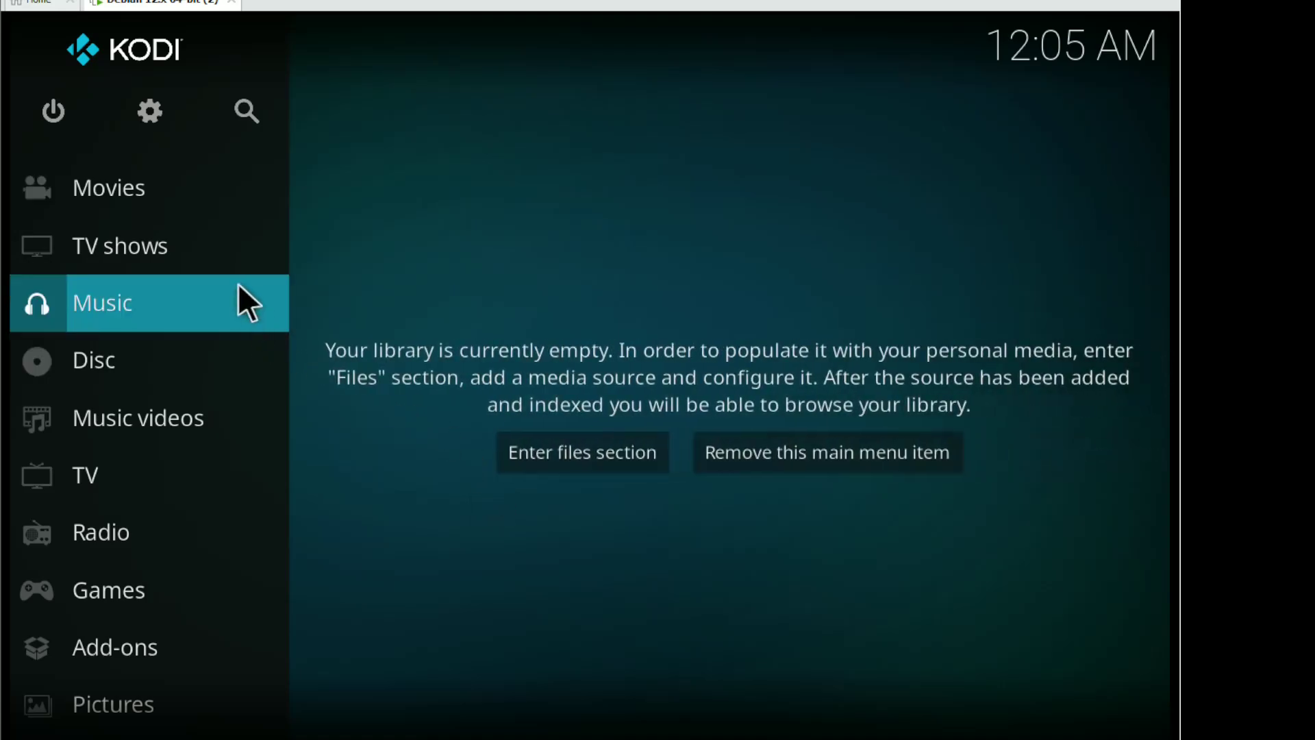
# Browse the TV shows section's files, including the Elive 3.8.44 disc folder, and its playlists and video add-ons
pyautogui.click(236, 255)
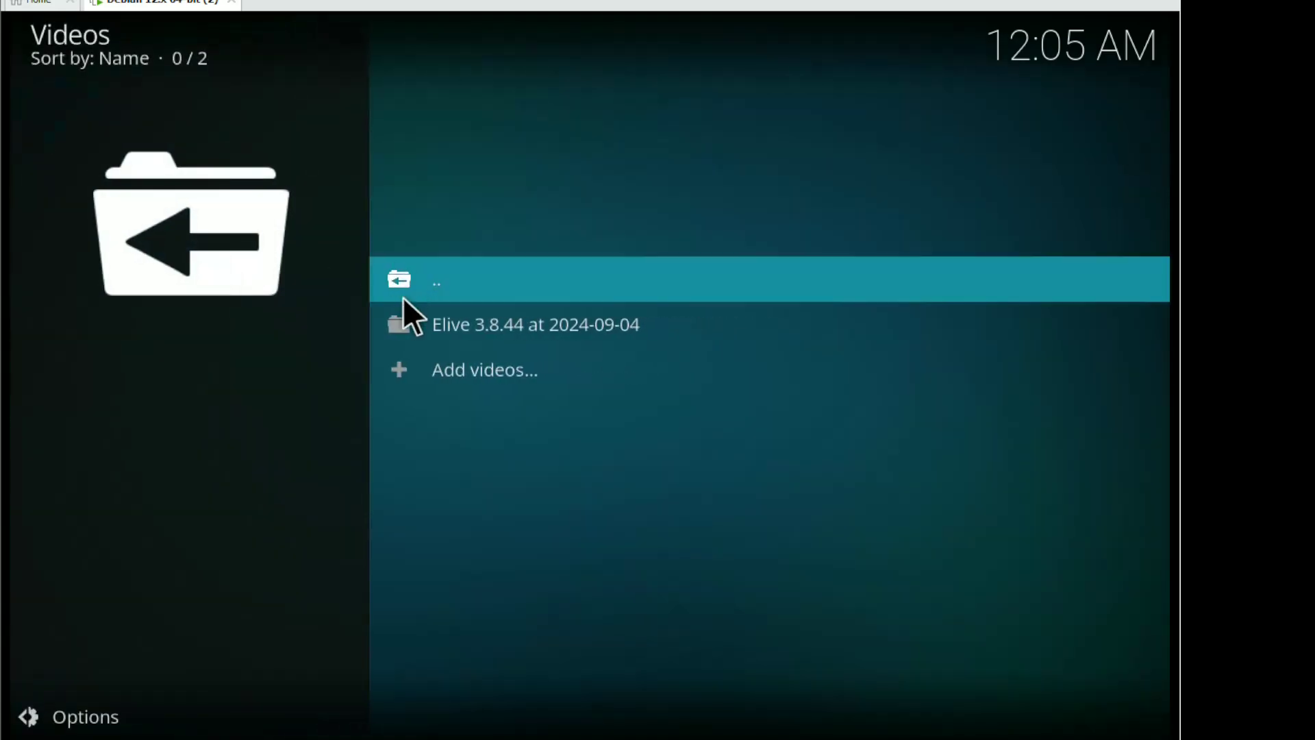
pyautogui.click(411, 320)
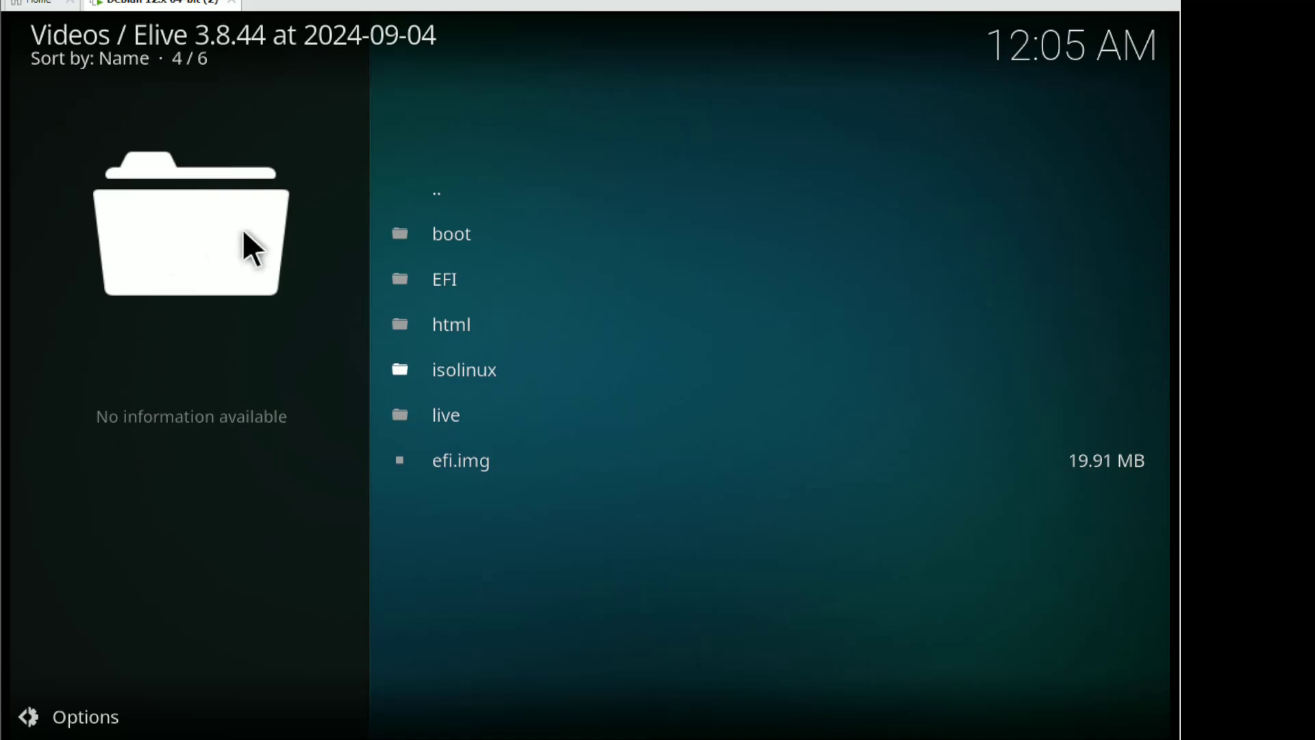
pyautogui.click(458, 206)
pyautogui.click(425, 274)
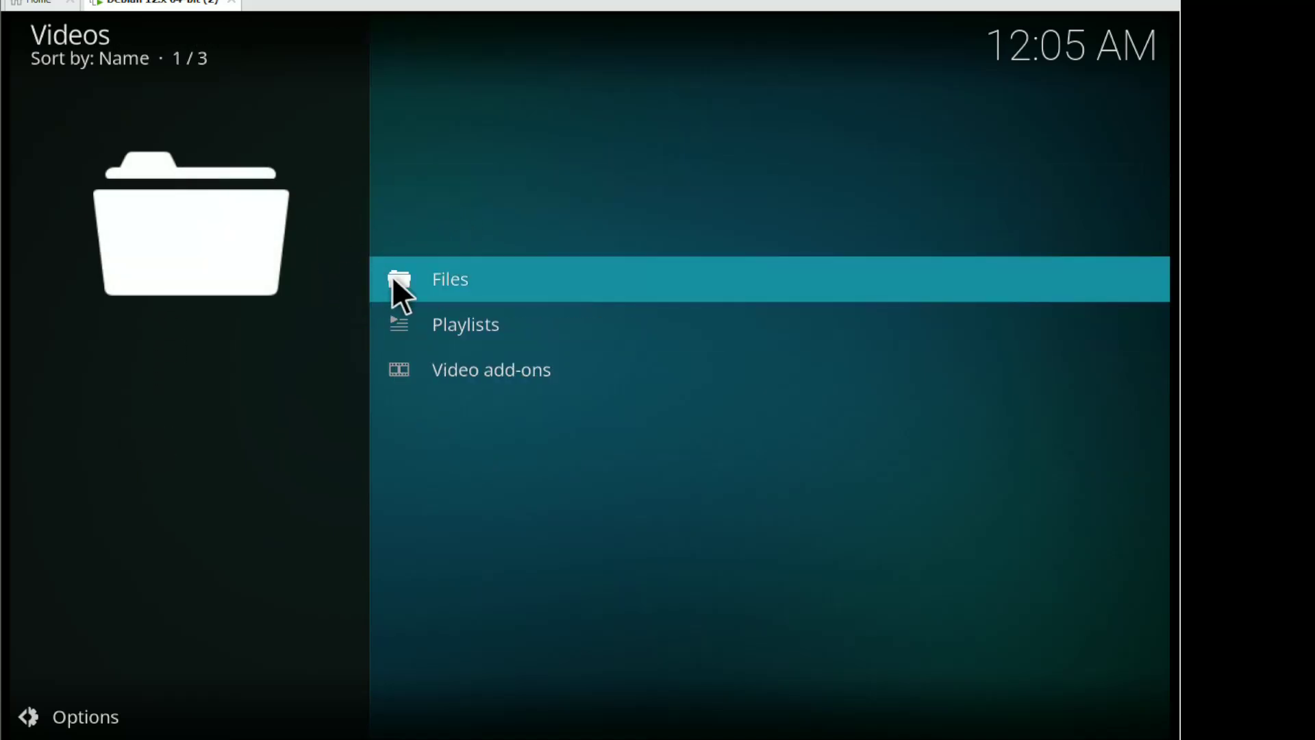
pyautogui.click(438, 278)
pyautogui.click(397, 285)
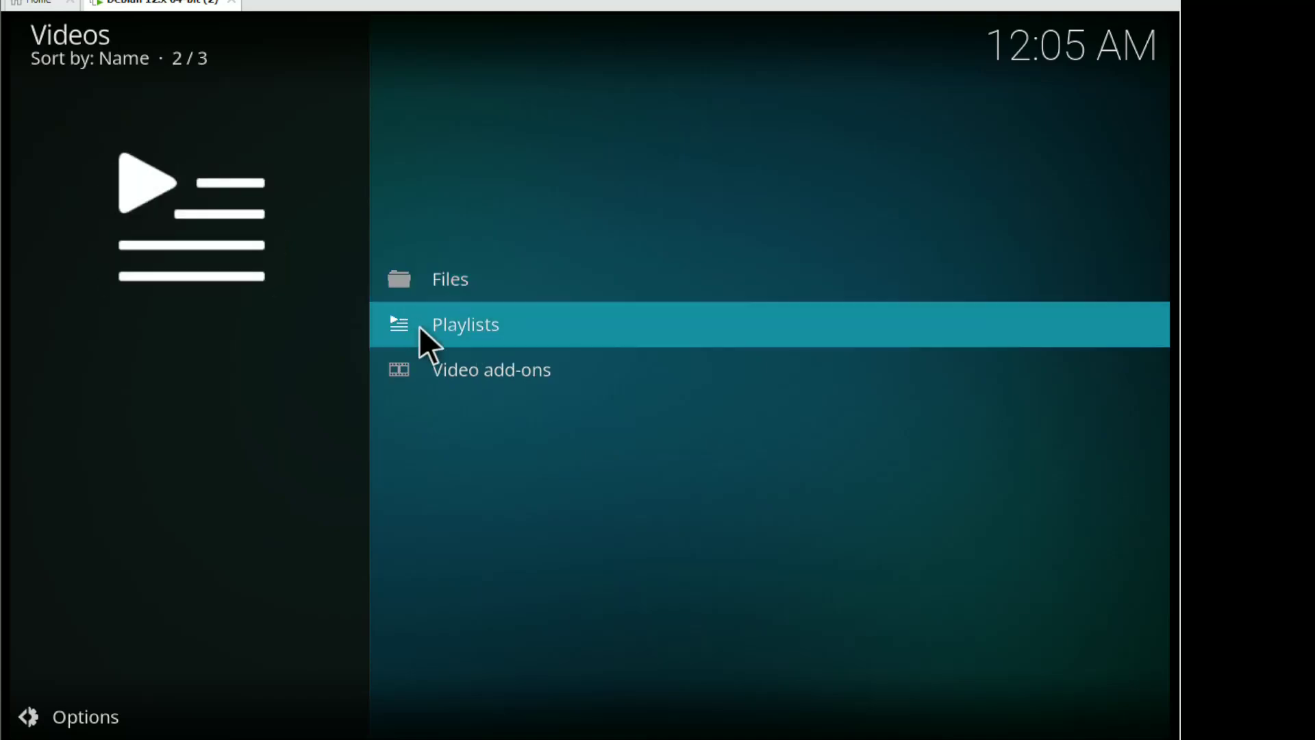
pyautogui.click(419, 326)
pyautogui.click(408, 289)
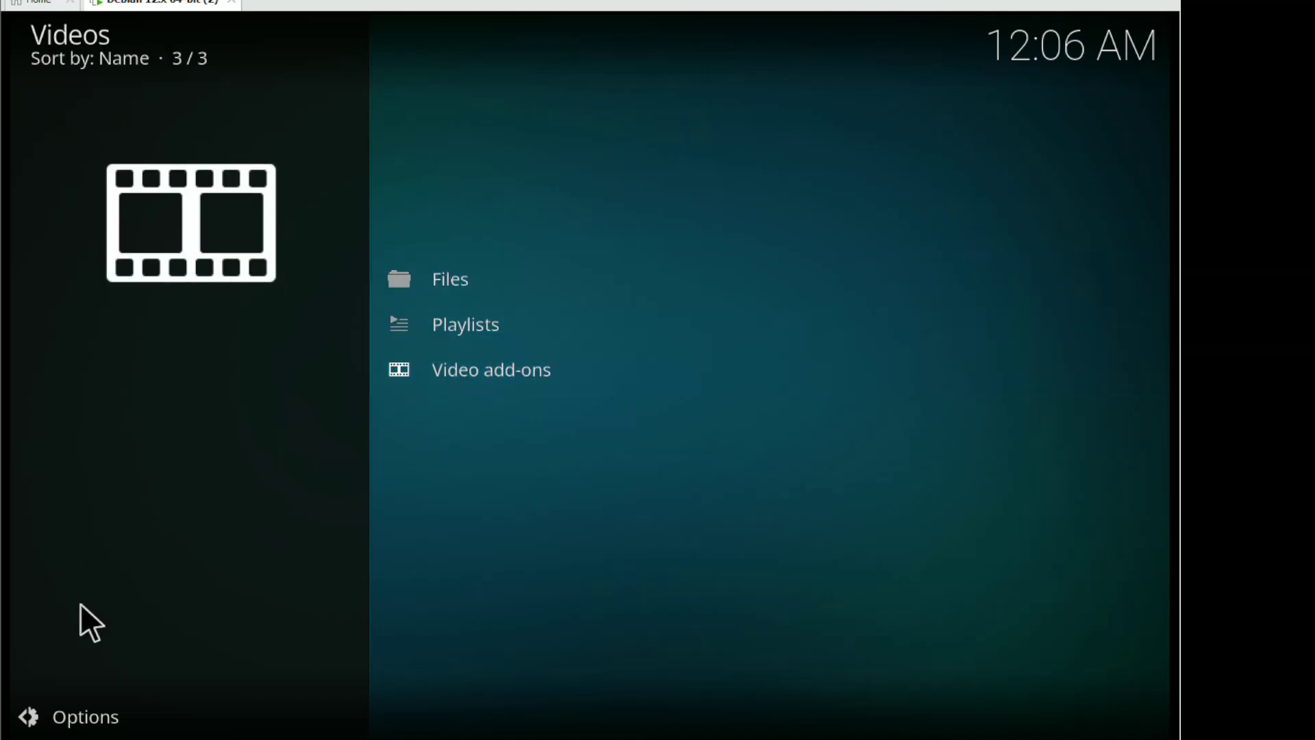
# Search the video library for "hku" and close the search results
pyautogui.click(64, 696)
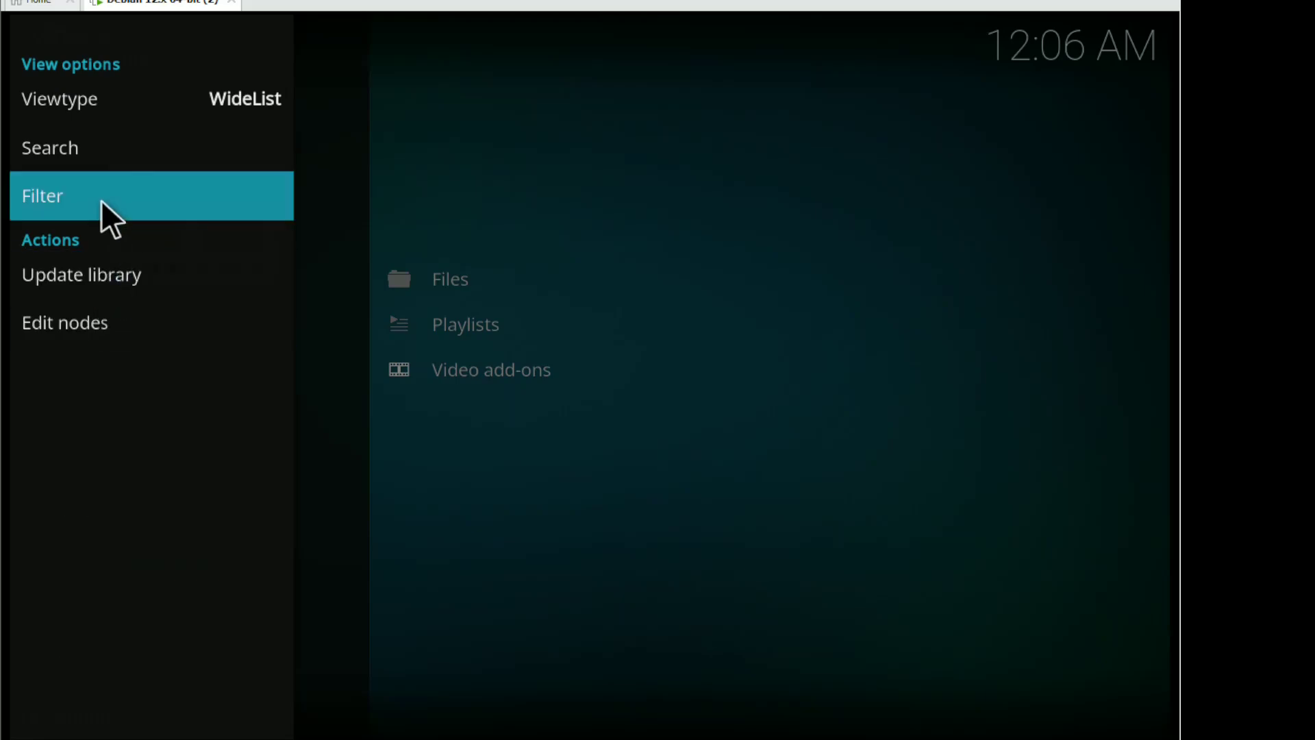
pyautogui.click(93, 141)
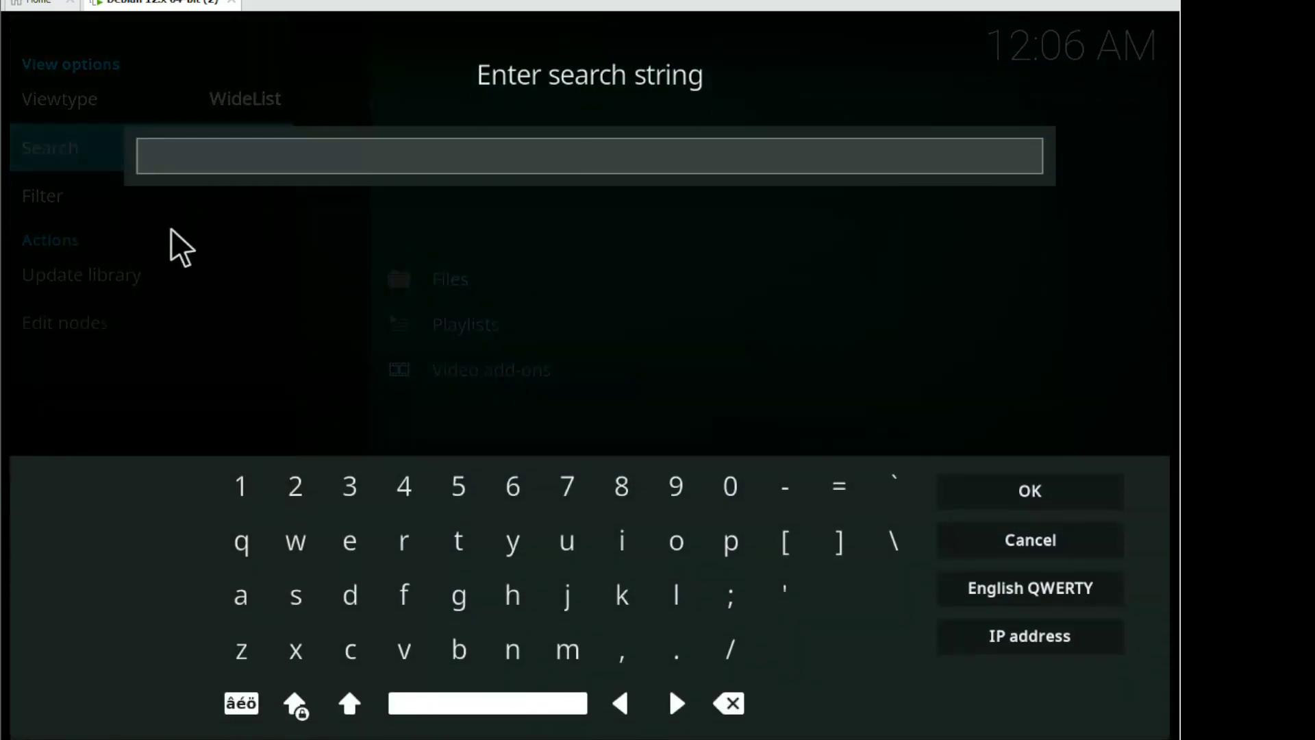
pyautogui.write('hku')
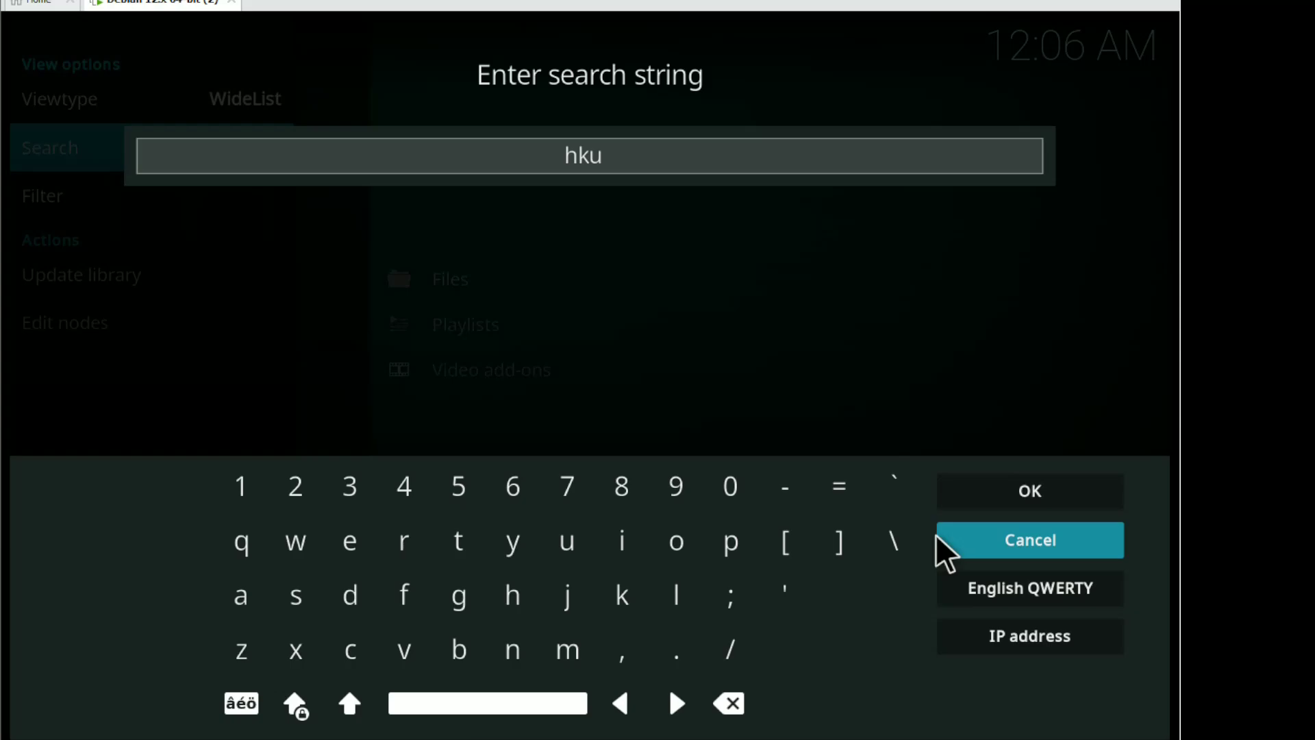
pyautogui.click(1038, 491)
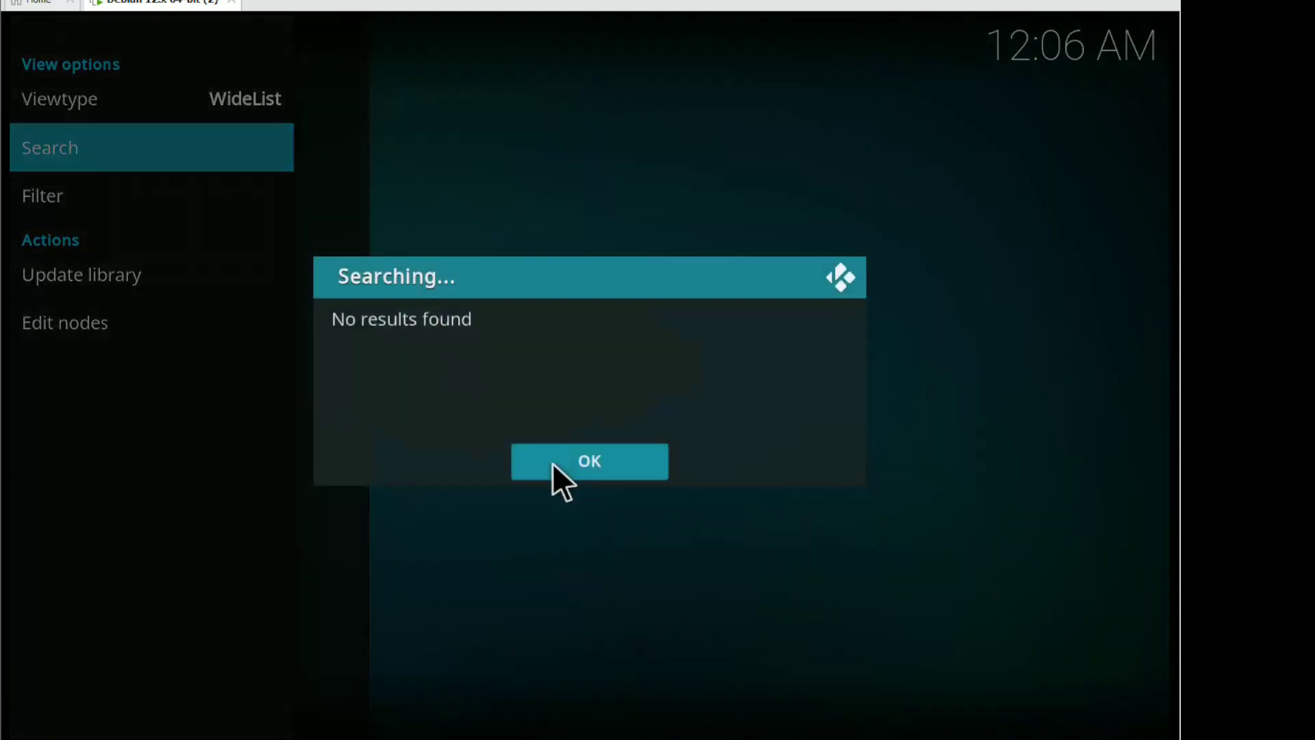
pyautogui.click(552, 463)
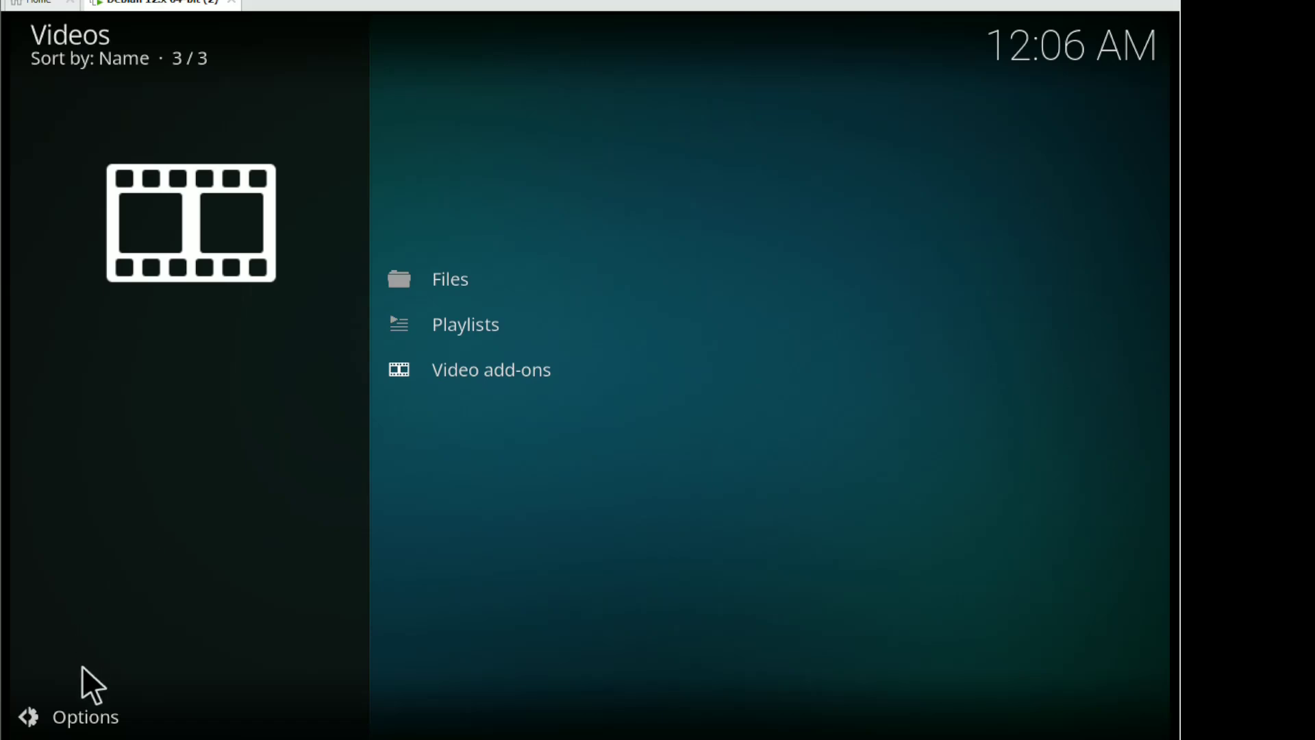
# Dismiss the version check notice and switch the Videos section's view type to an icon grid
pyautogui.click(59, 735)
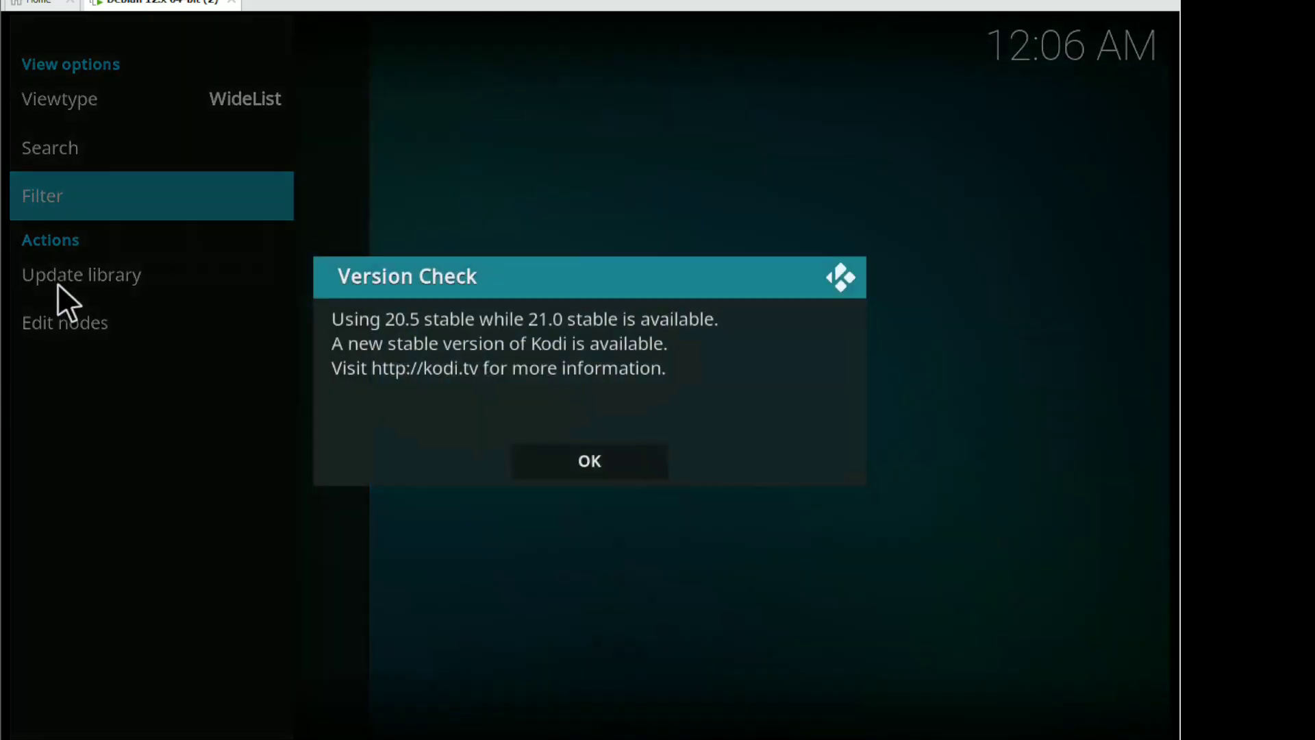
pyautogui.click(837, 271)
pyautogui.click(135, 104)
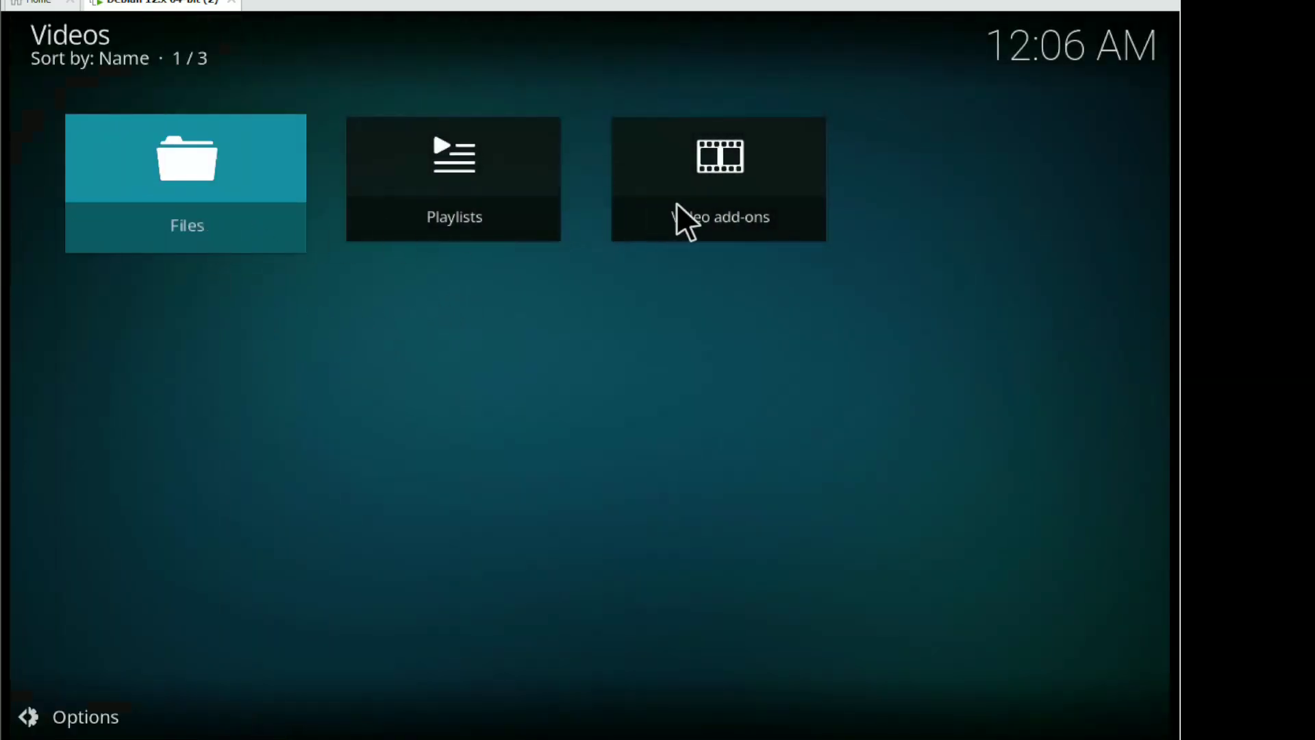
# Browse the available video add-ons, look at the details of Adult Swim, and return to the home screen
pyautogui.click(682, 213)
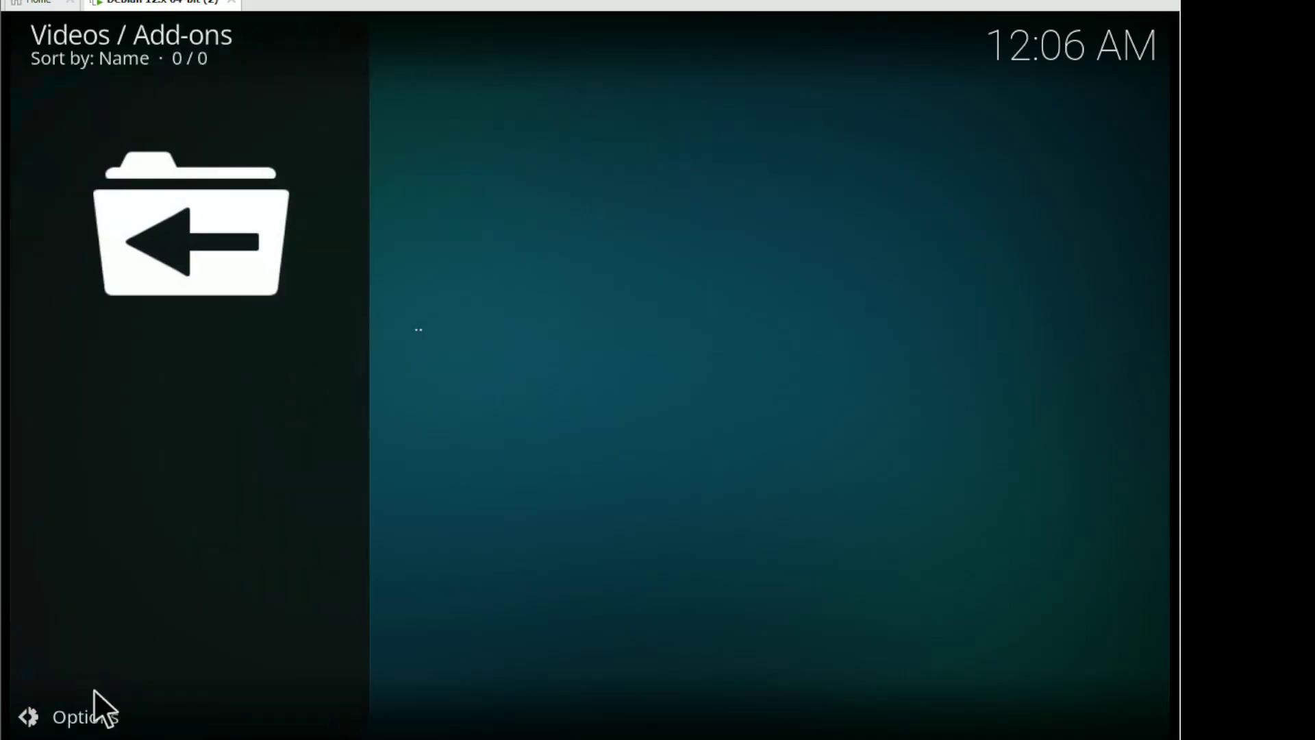
pyautogui.click(99, 720)
pyautogui.click(125, 371)
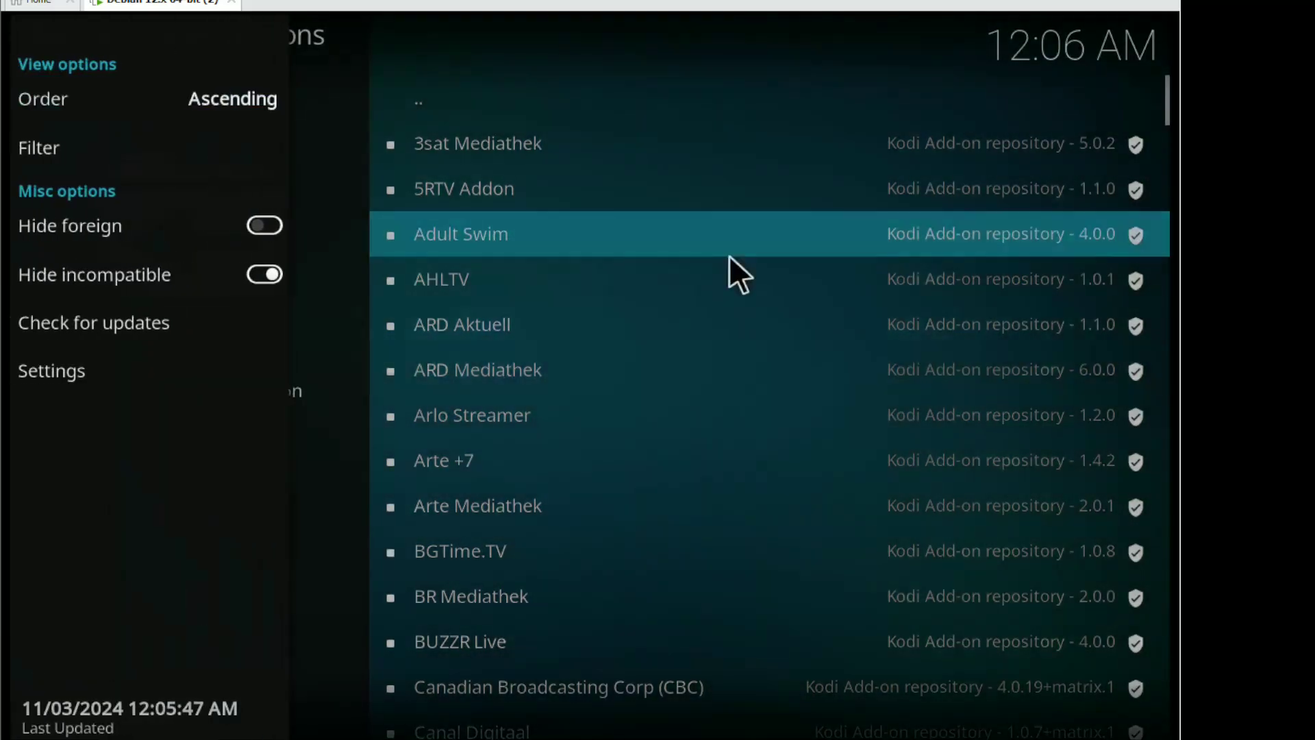
pyautogui.click(728, 252)
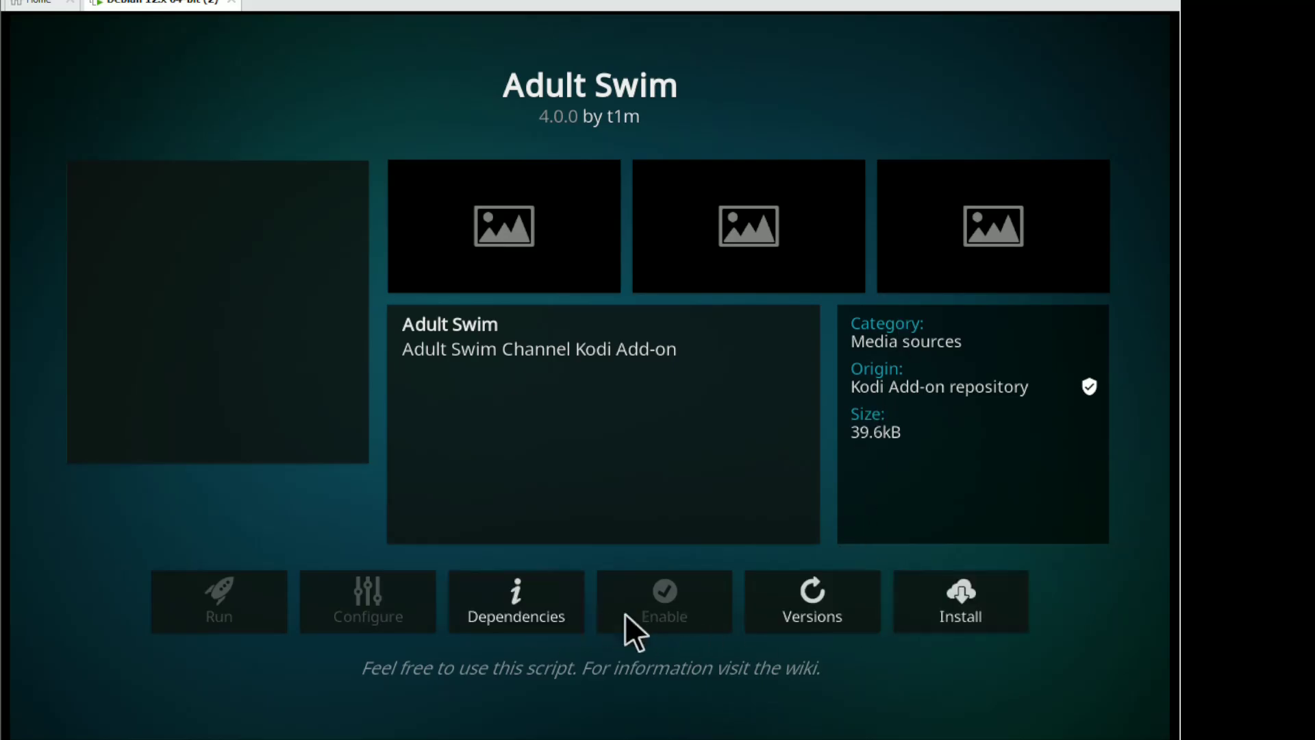
pyautogui.click(759, 631)
pyautogui.press('Escape')
pyautogui.press('Escape')
pyautogui.press('BackSpace')
pyautogui.press('Escape')
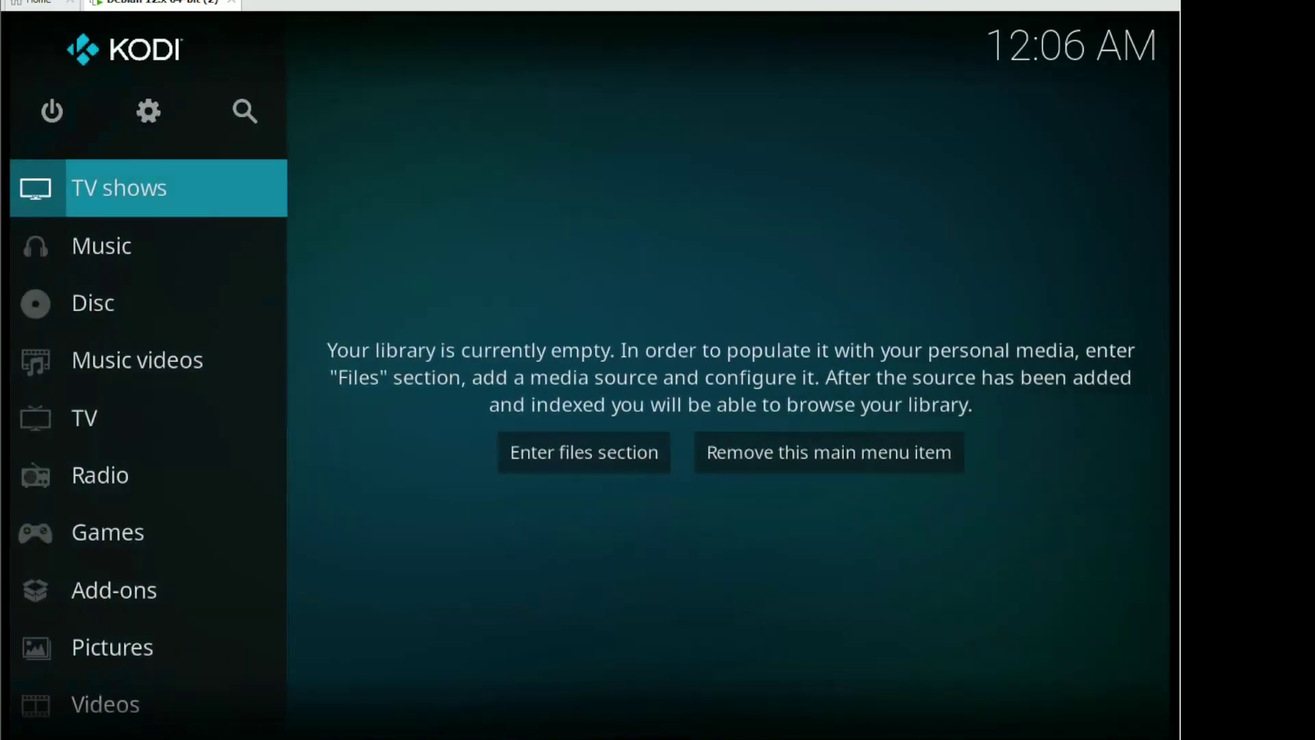
# Look at the TV and Games sections, returning to the home screen after each
pyautogui.click(150, 415)
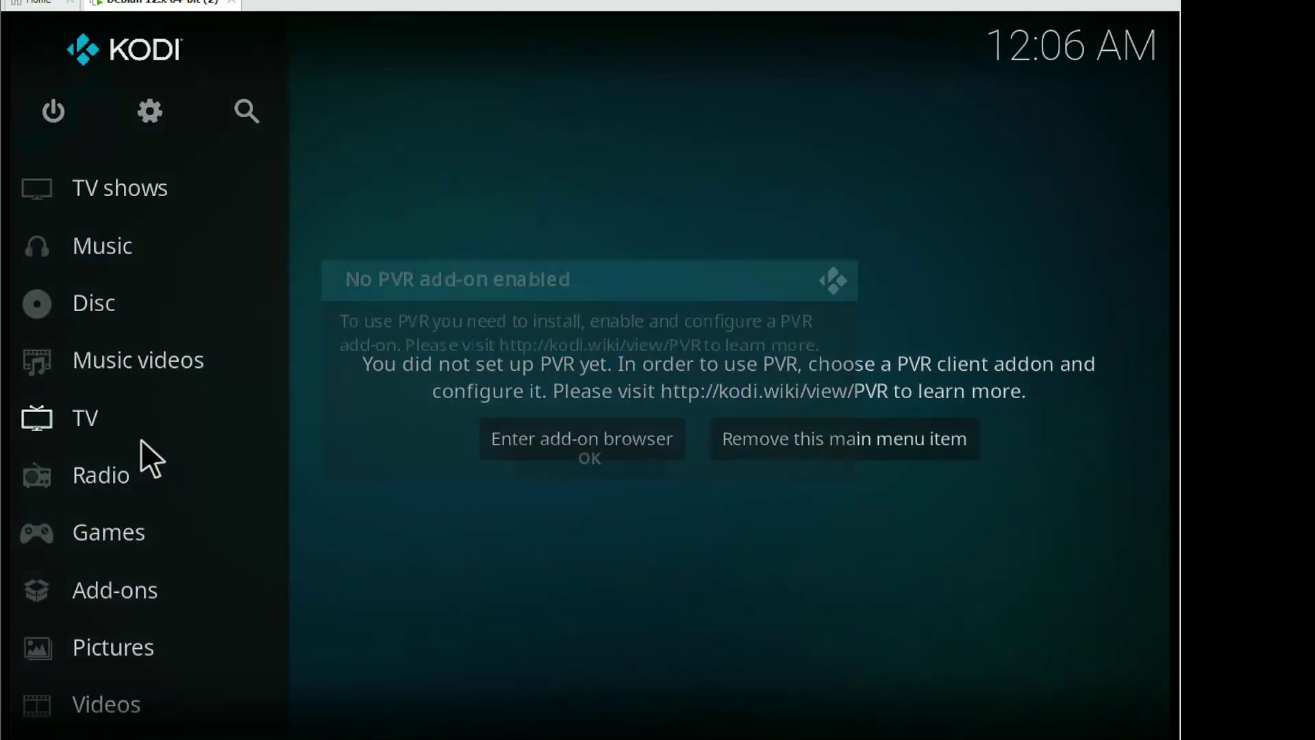
pyautogui.press('Escape')
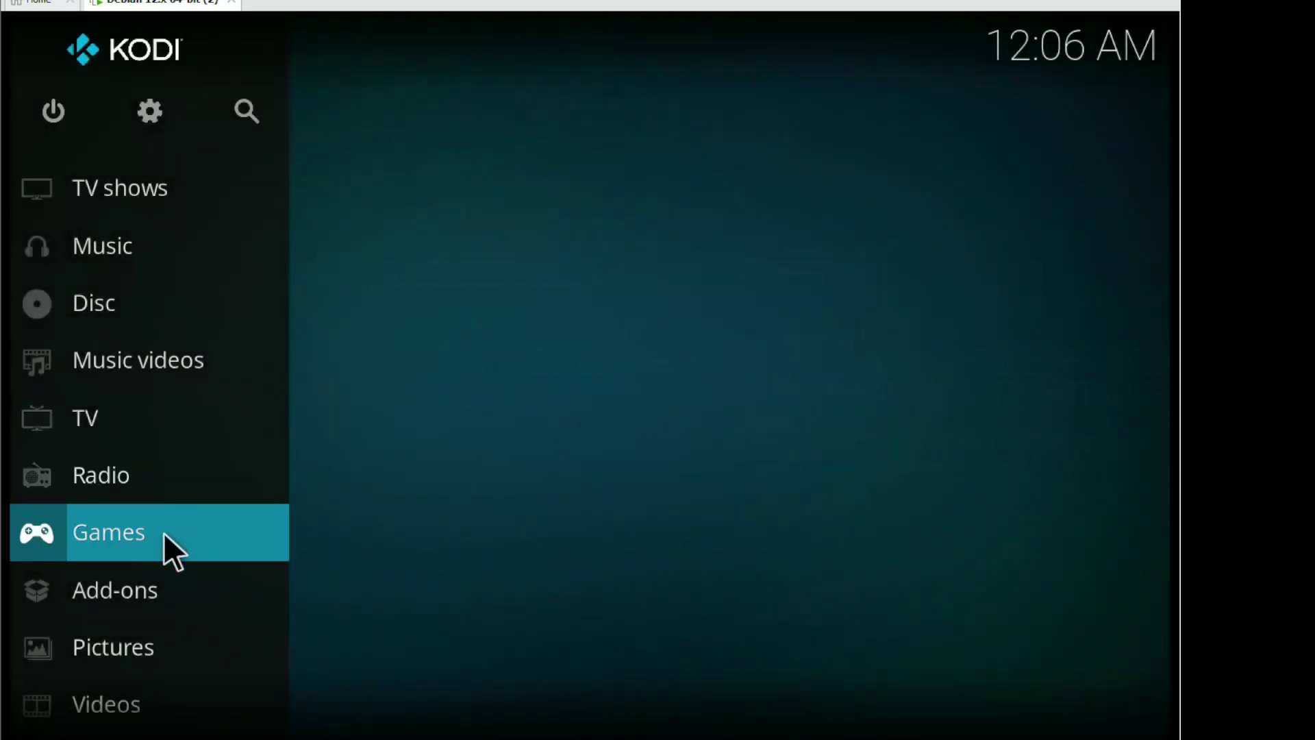
pyautogui.click(163, 532)
pyautogui.press('BackSpace')
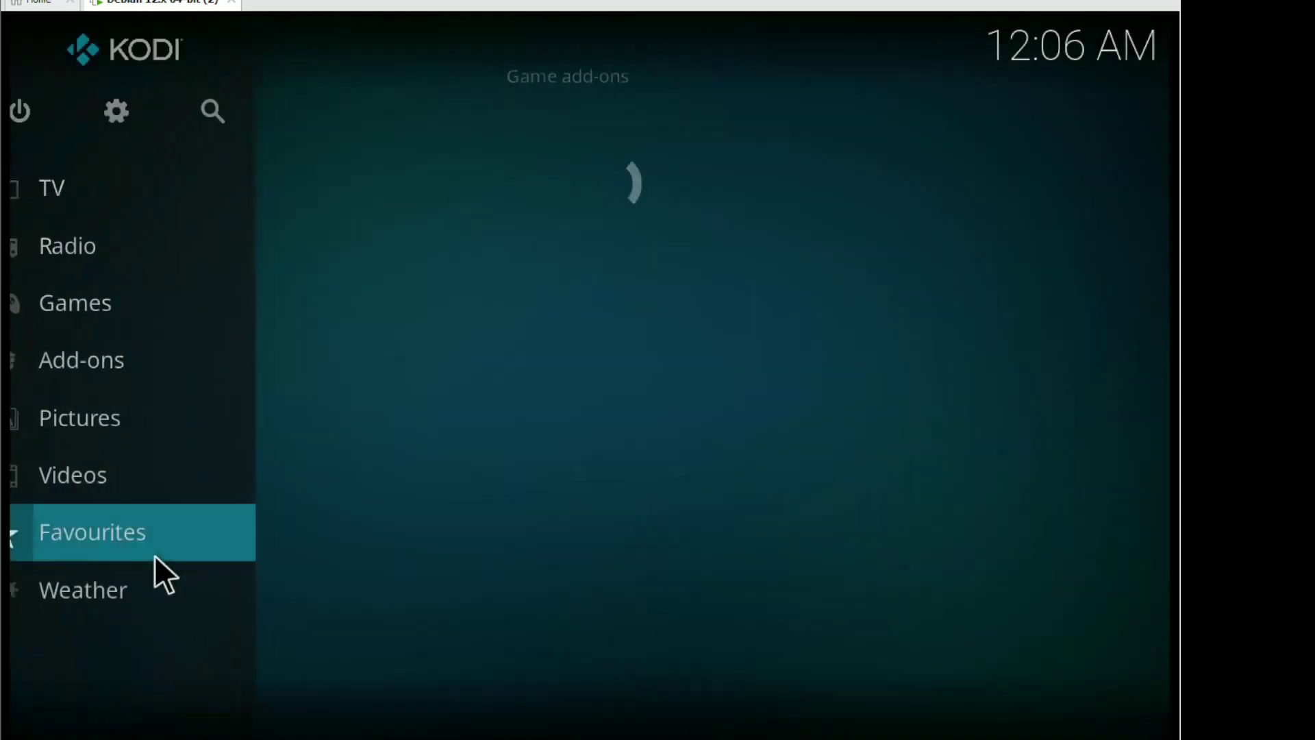
# Raise the services settings level to Advanced and reopen the weather settings from the home screen
pyautogui.click(152, 594)
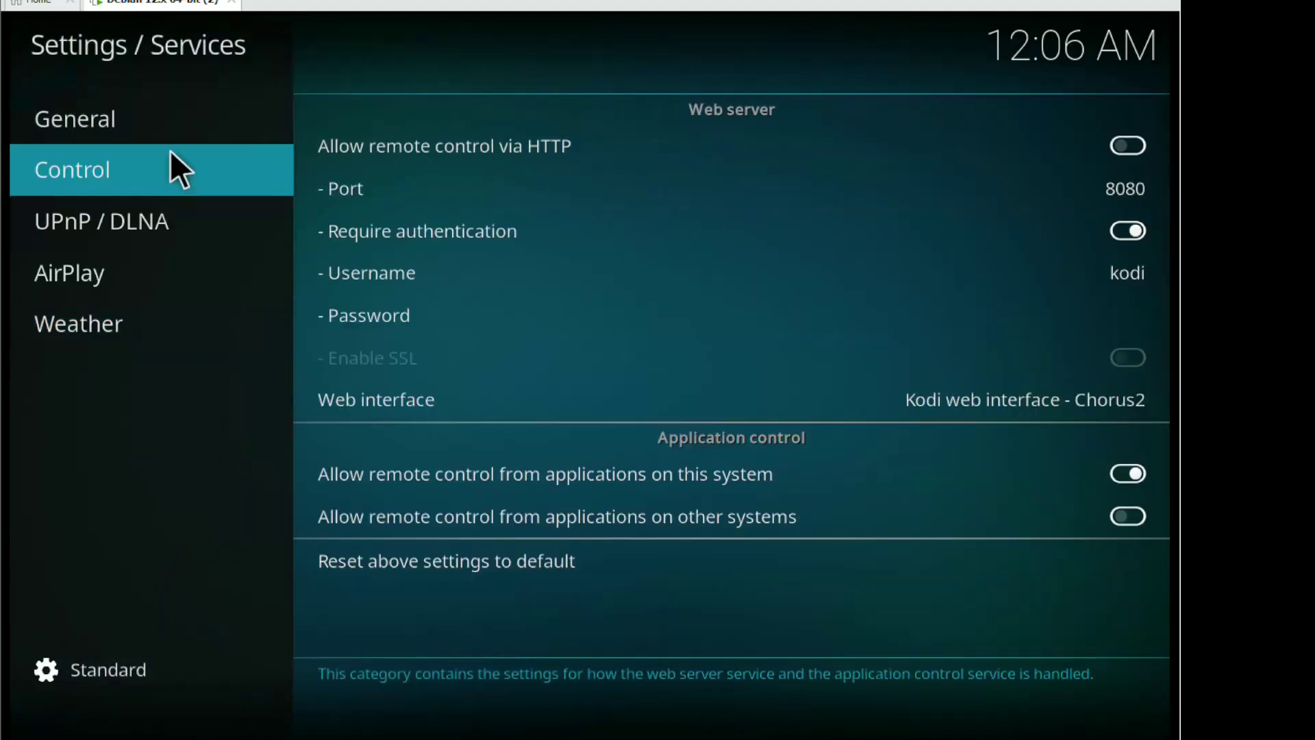
pyautogui.click(85, 668)
pyautogui.rightClick(182, 586)
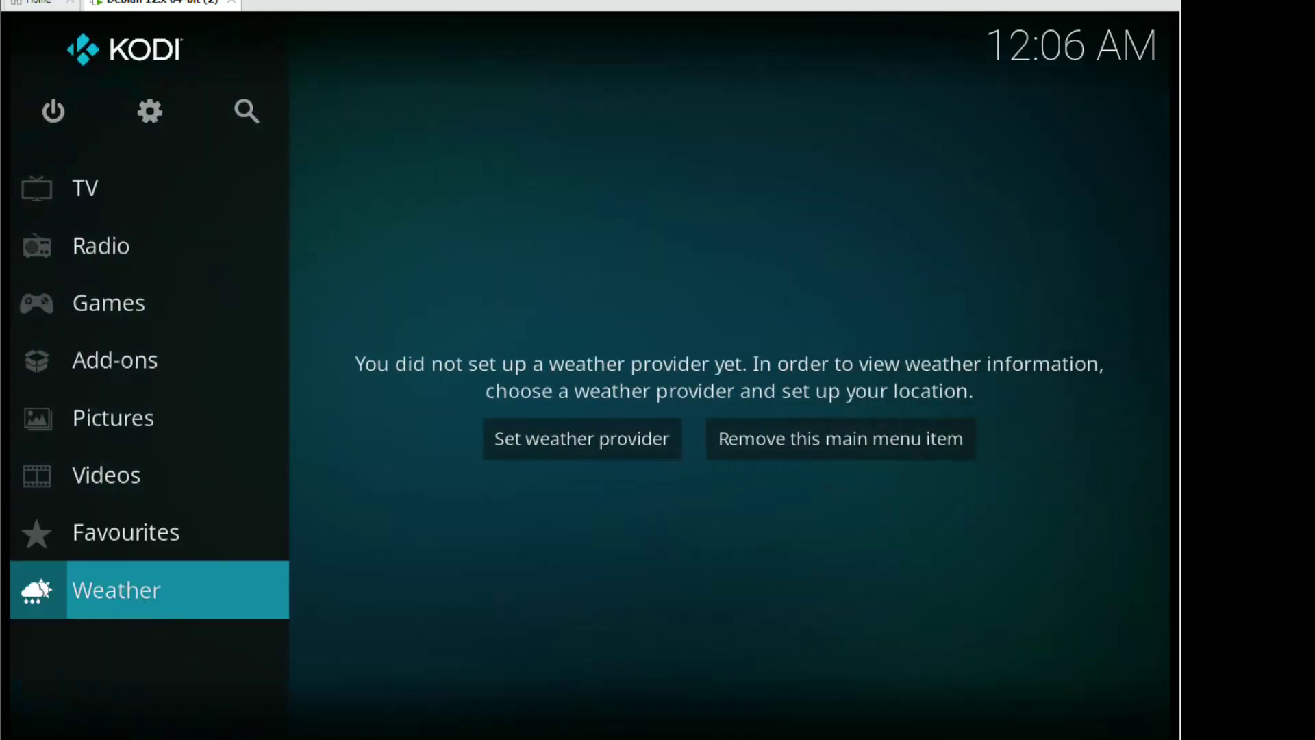
pyautogui.click(121, 591)
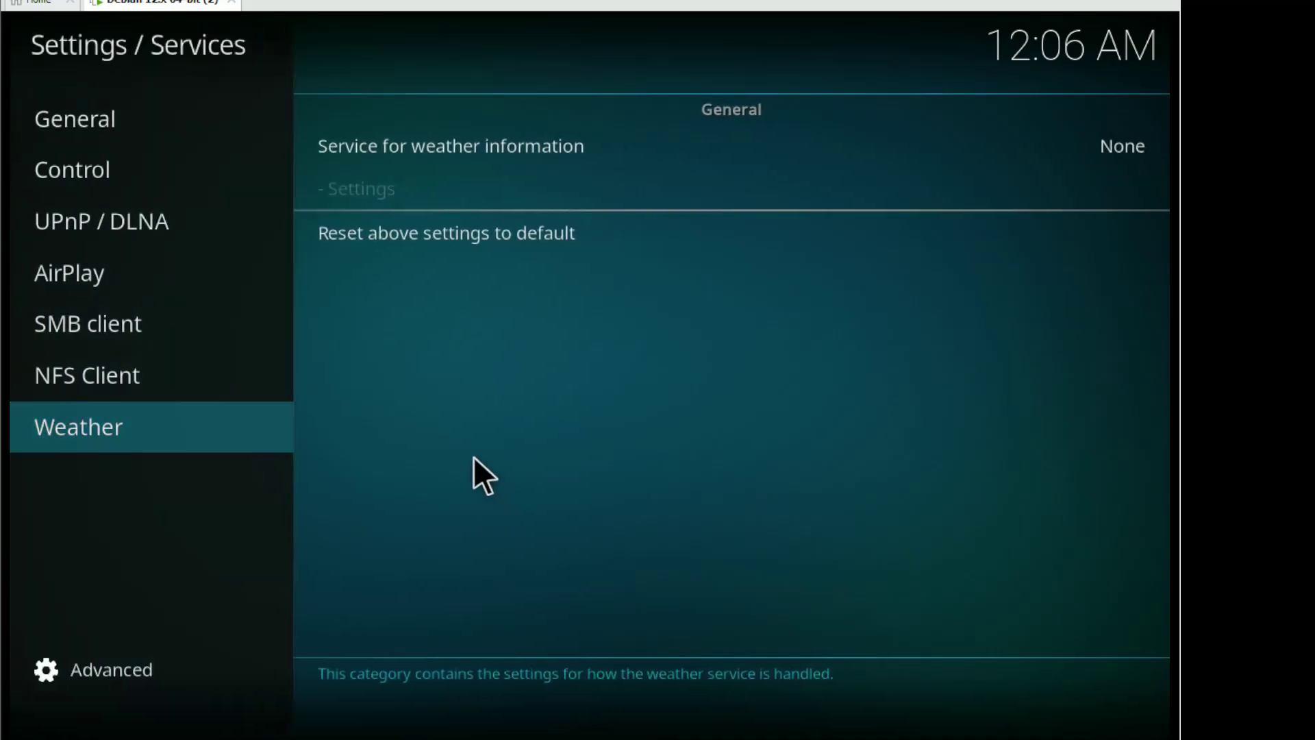
pyautogui.click(979, 147)
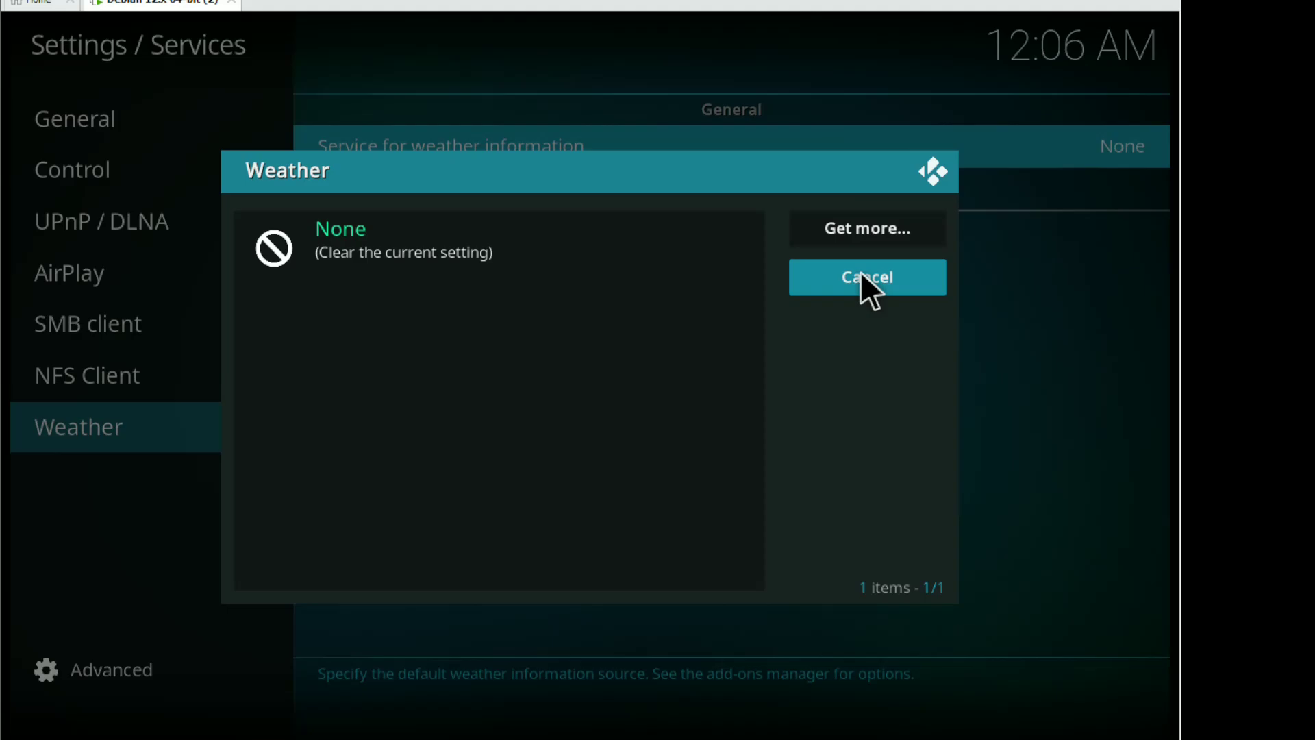
pyautogui.click(859, 274)
pyautogui.click(818, 236)
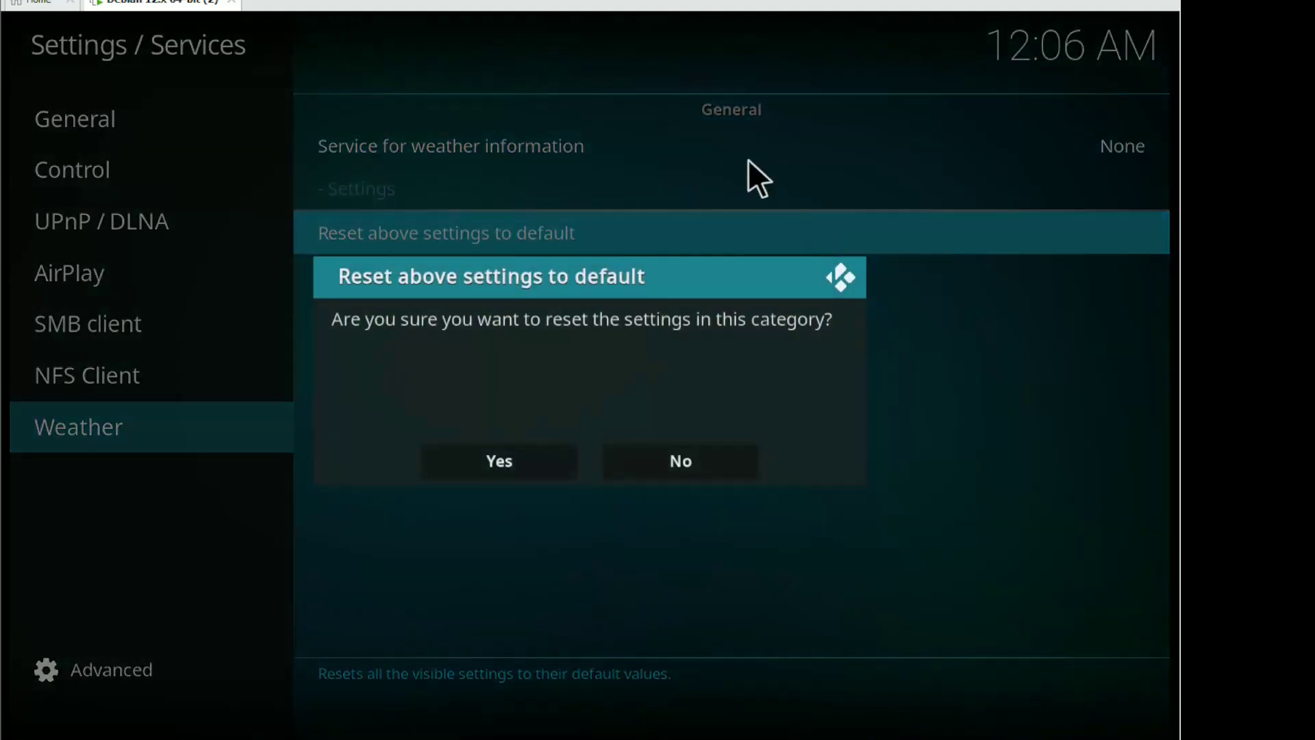
pyautogui.click(668, 461)
# Try to install Gismeteo as the service for weather information
pyautogui.click(695, 147)
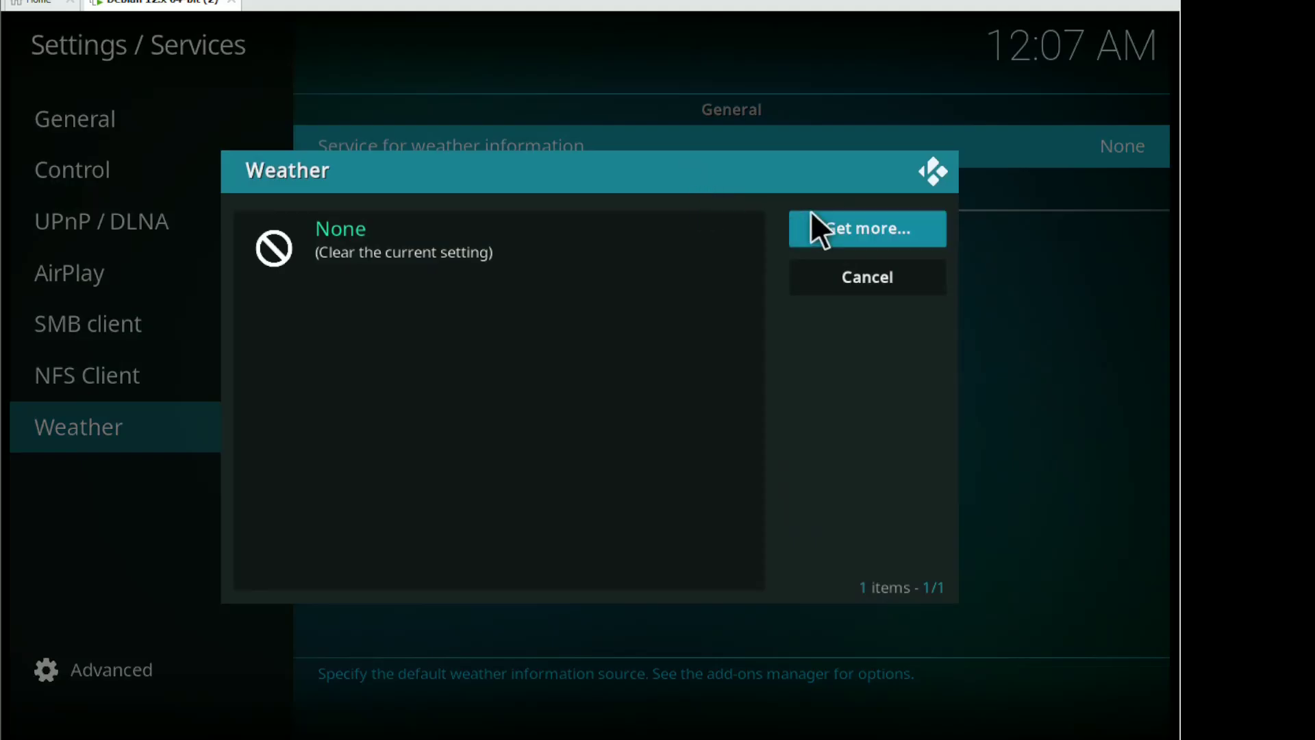
pyautogui.click(812, 214)
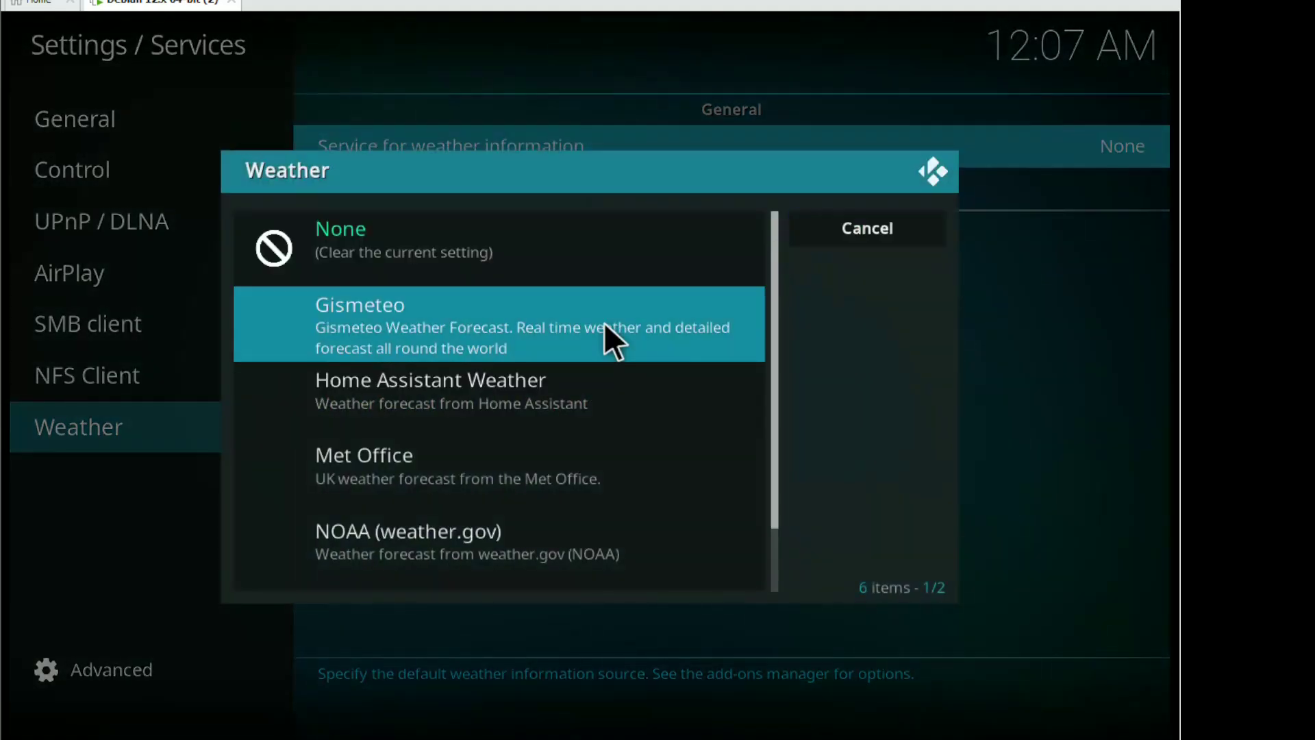
pyautogui.click(604, 322)
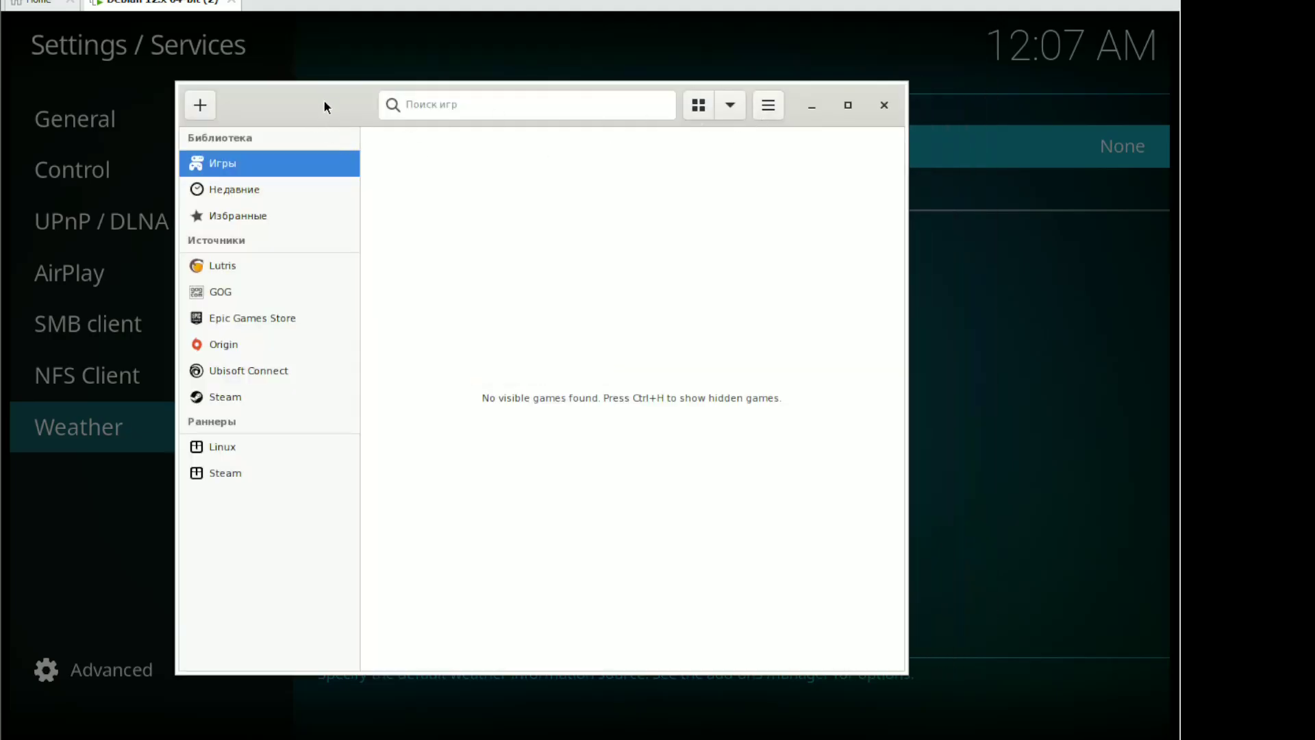
# Move the Lutris window aside, view the program's About information, and close that dialog
pyautogui.moveTo(324, 107); pyautogui.dragTo(269, 110)
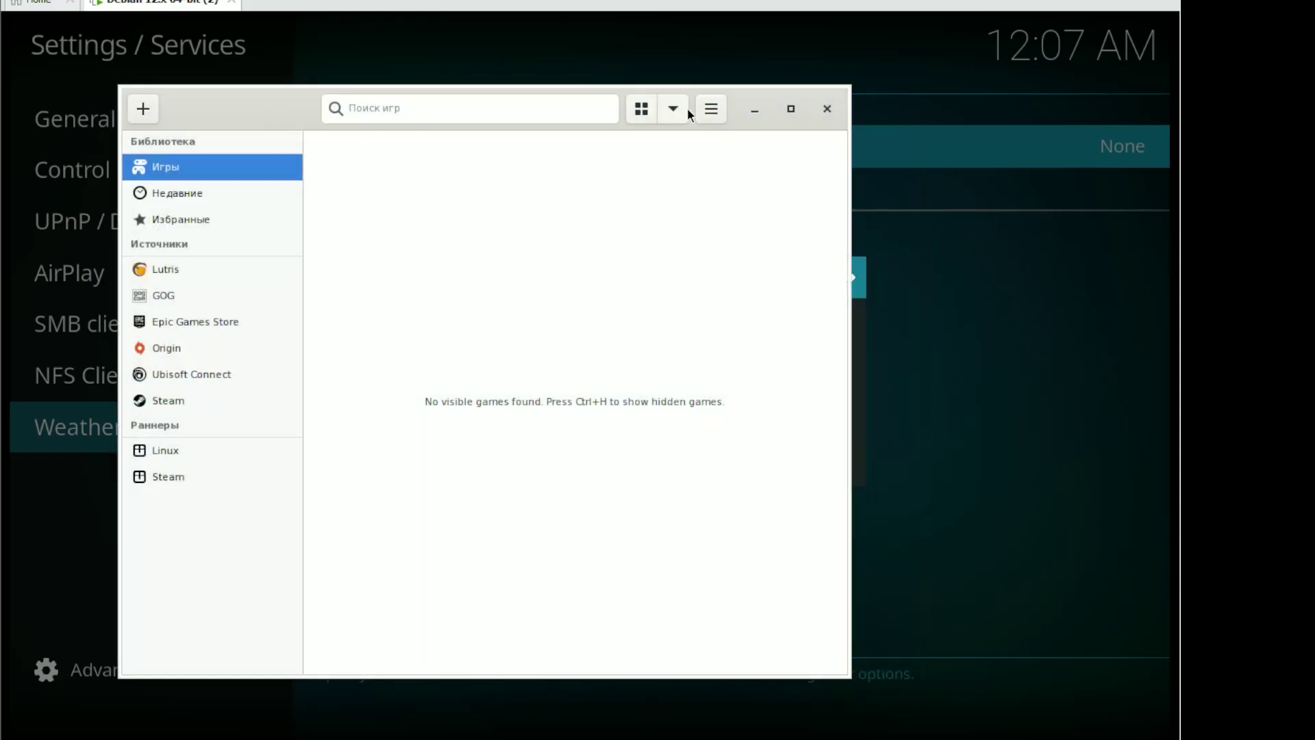
pyautogui.click(711, 109)
pyautogui.click(670, 381)
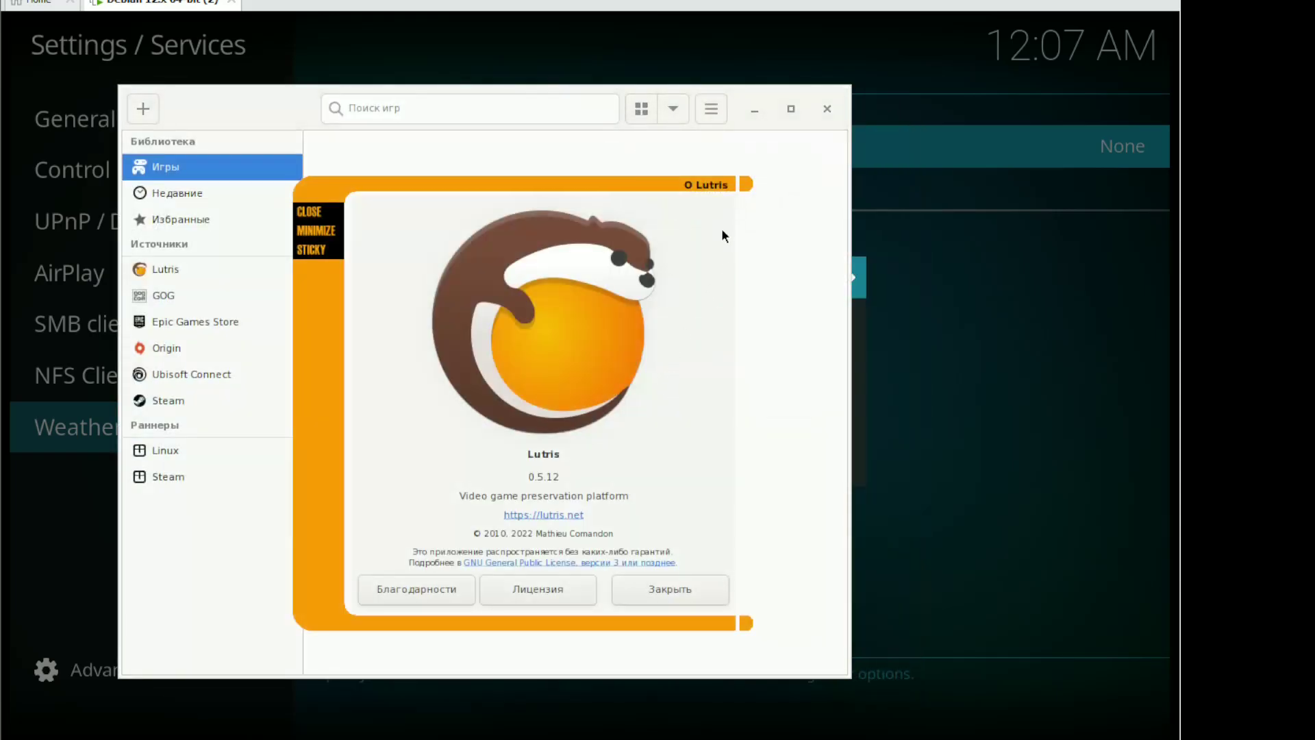
pyautogui.click(309, 212)
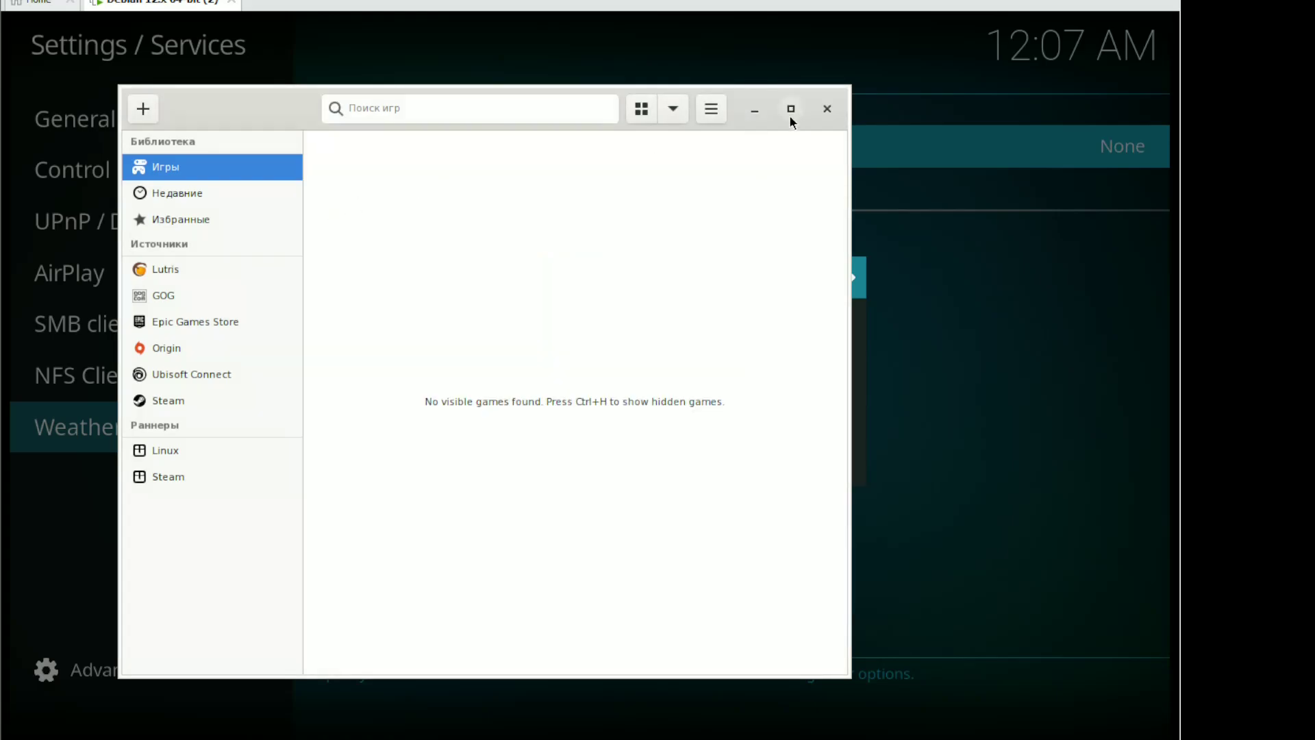
# Browse the Lutris, Epic Games Store and Ubisoft Connect sources in Lutris, and close its window
pyautogui.click(716, 108)
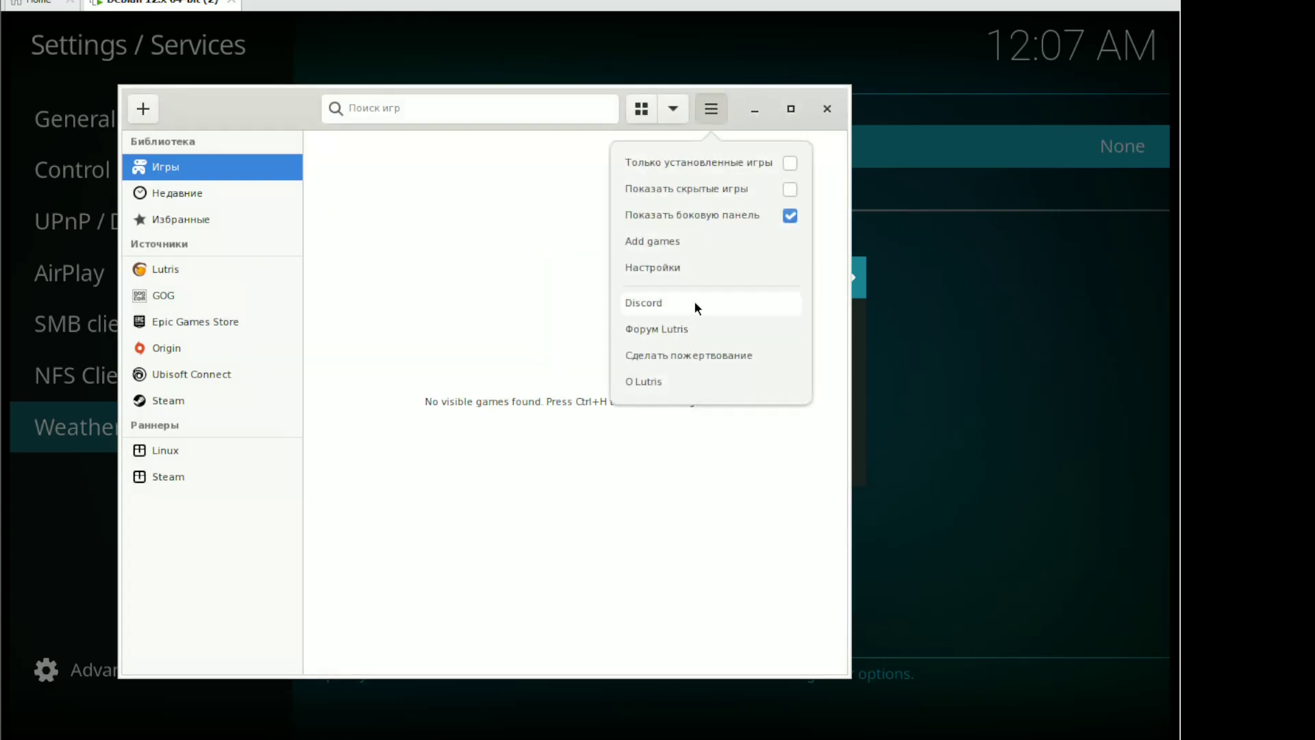
pyautogui.click(209, 319)
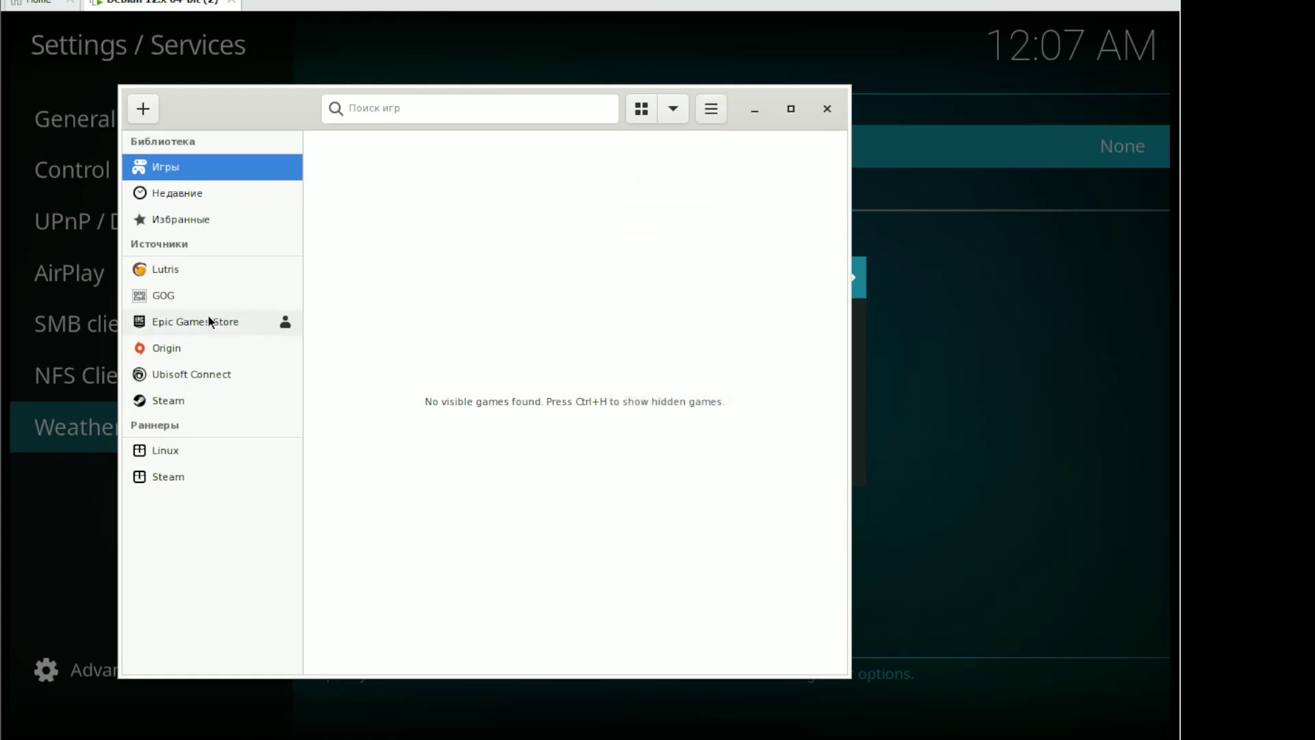
pyautogui.click(192, 275)
pyautogui.click(179, 328)
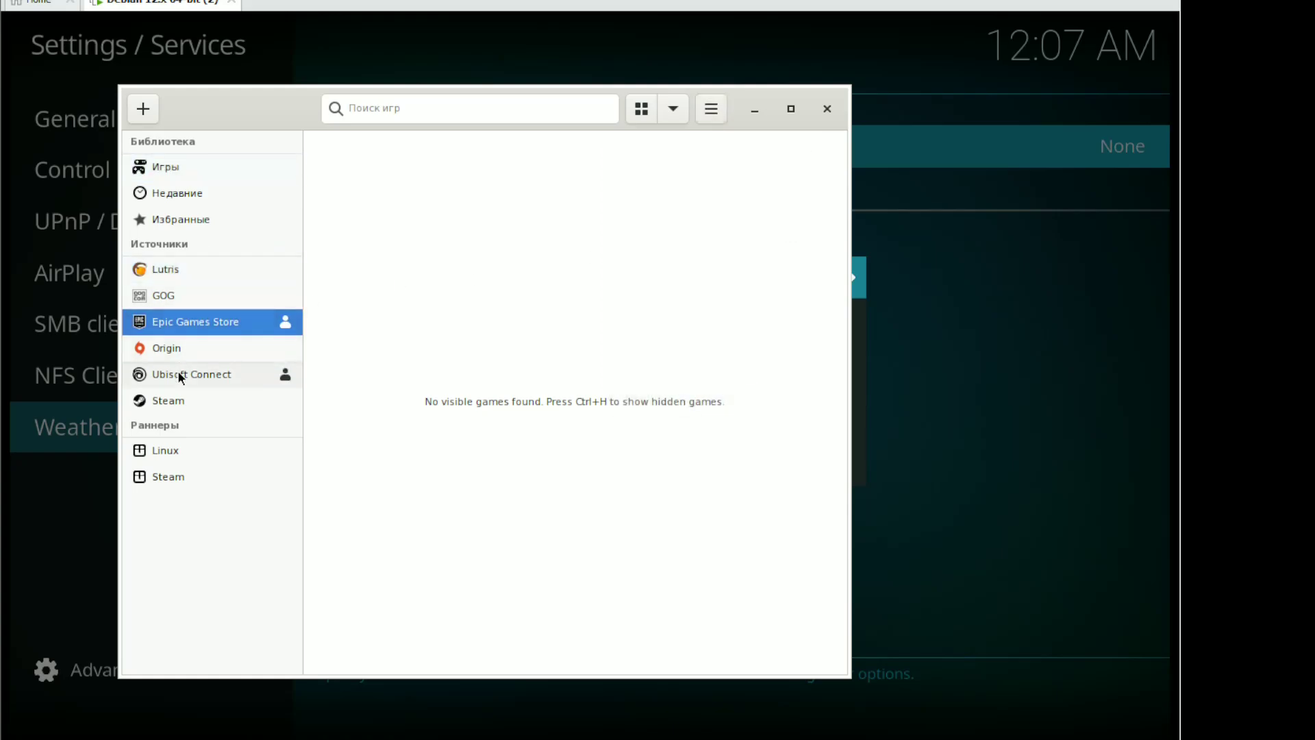
pyautogui.click(179, 374)
pyautogui.click(827, 111)
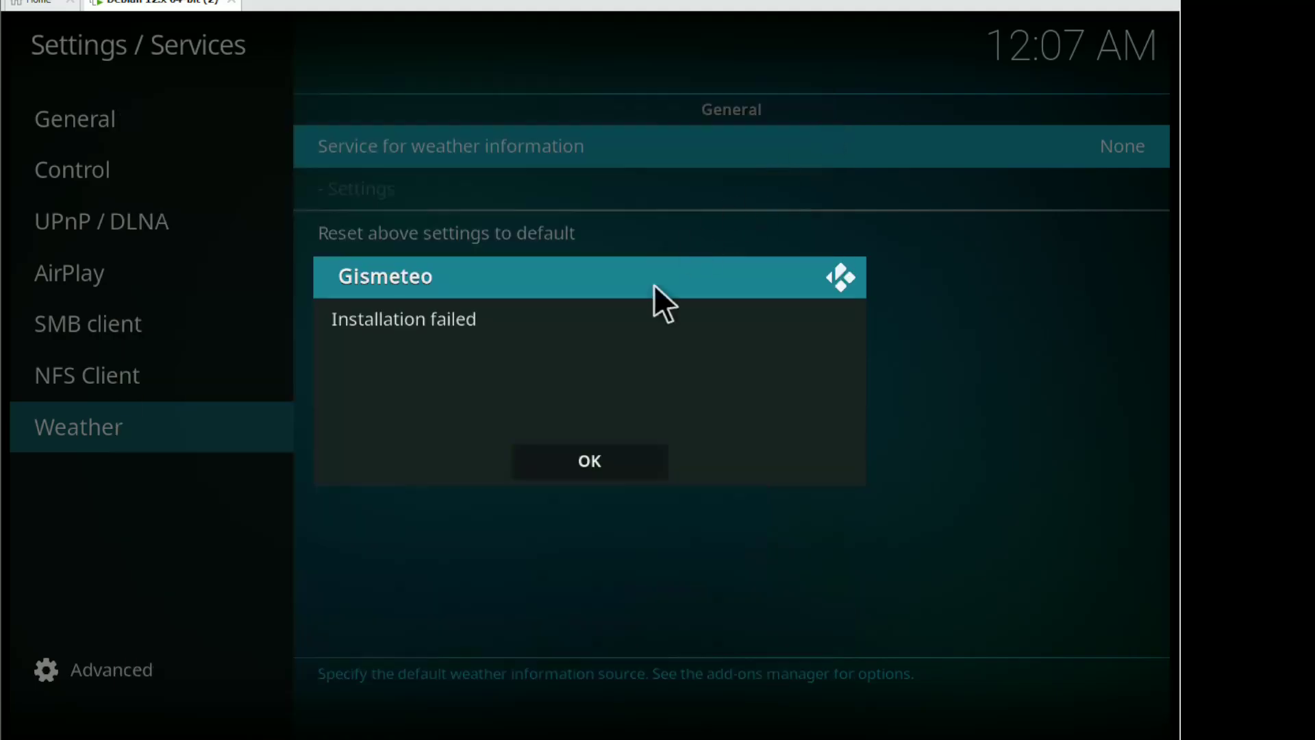
# Dismiss the Gismeteo message and leave the weather settings for the Kodi home screen
pyautogui.click(588, 449)
pyautogui.press('Escape')
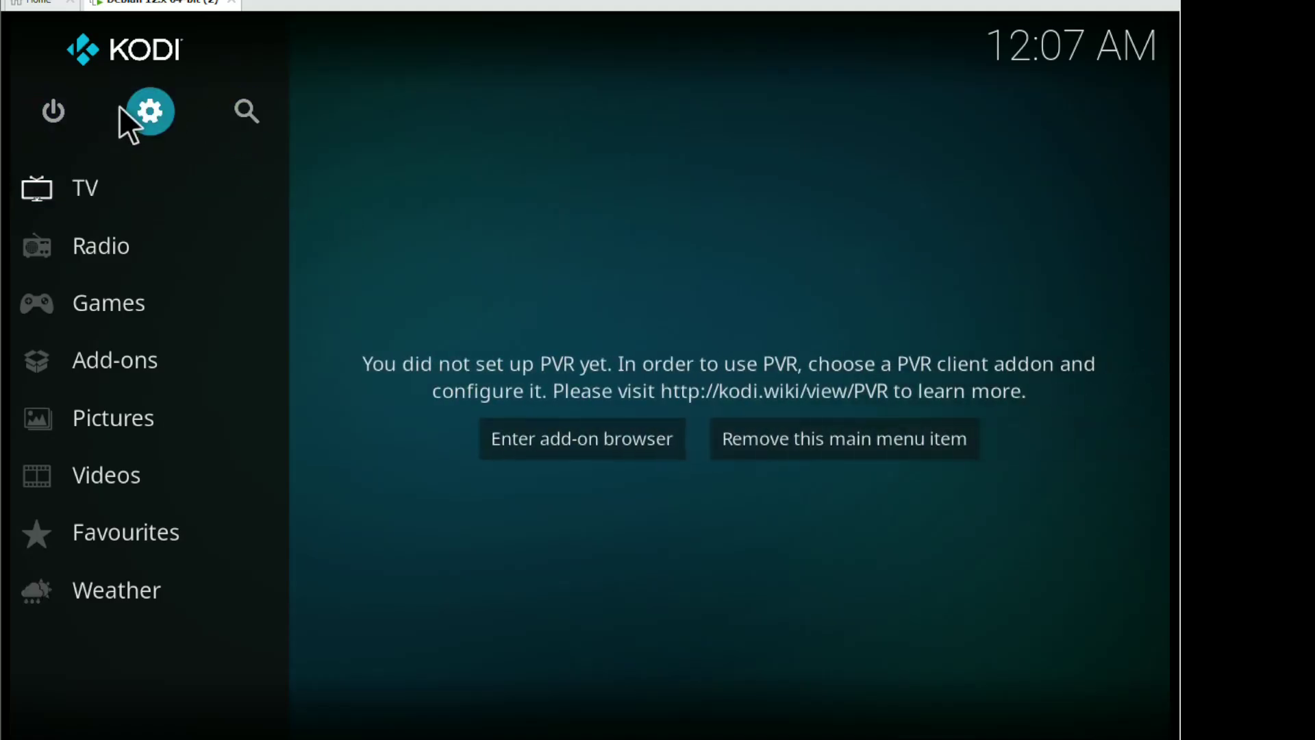
# View the System information pages in Kodi's settings, leave them, and open the System display settings
pyautogui.click(122, 108)
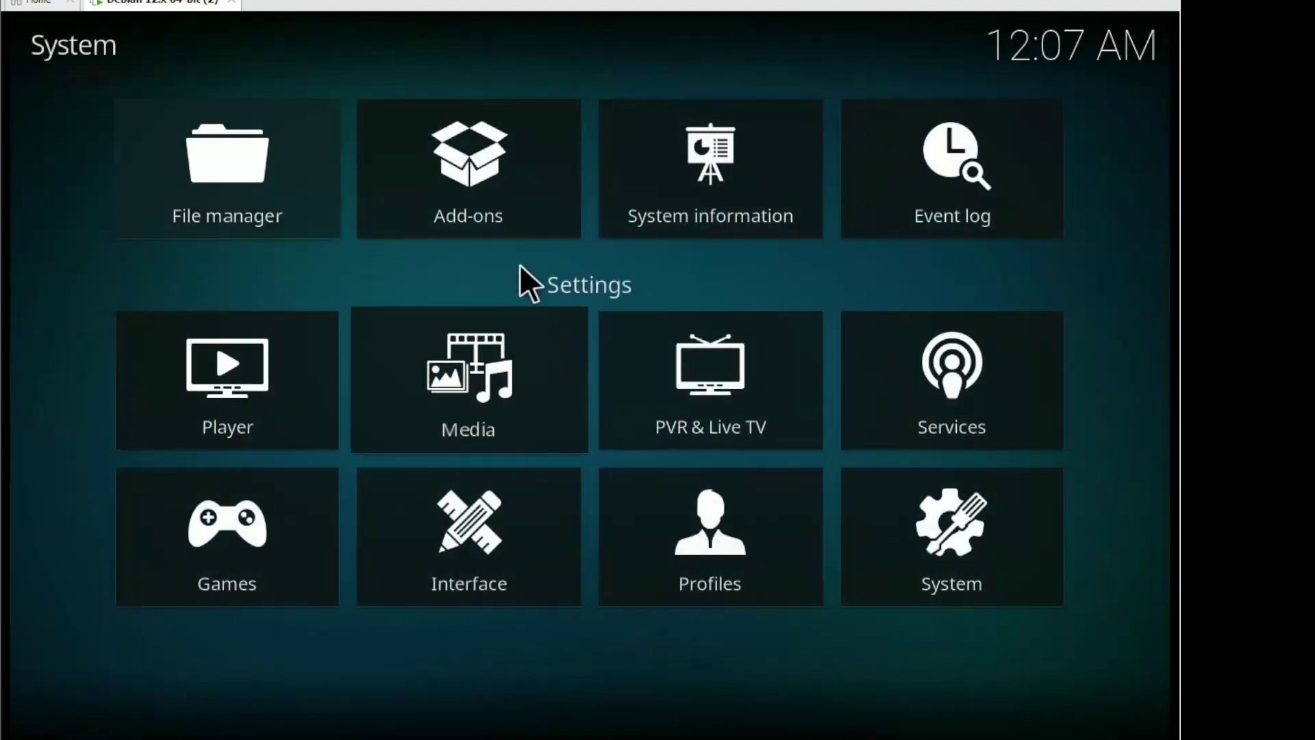
pyautogui.click(755, 183)
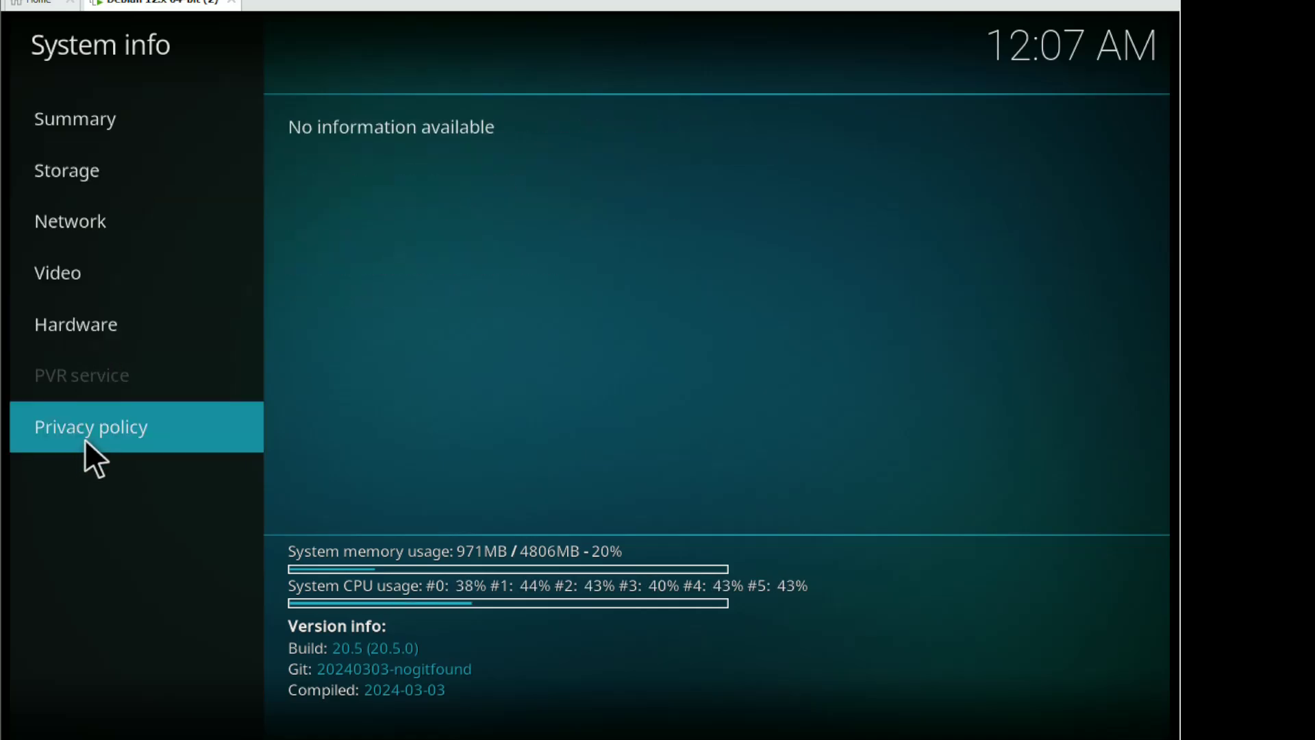
pyautogui.rightClick(515, 419)
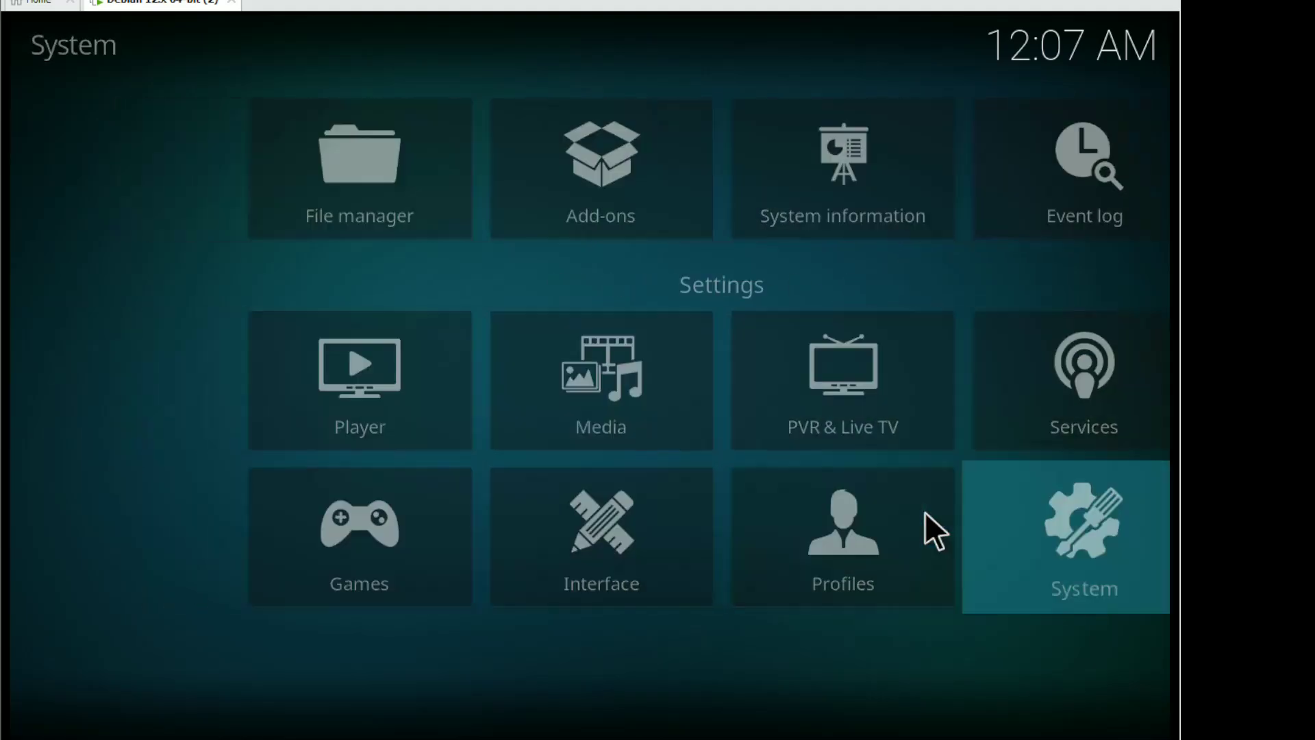
pyautogui.click(926, 527)
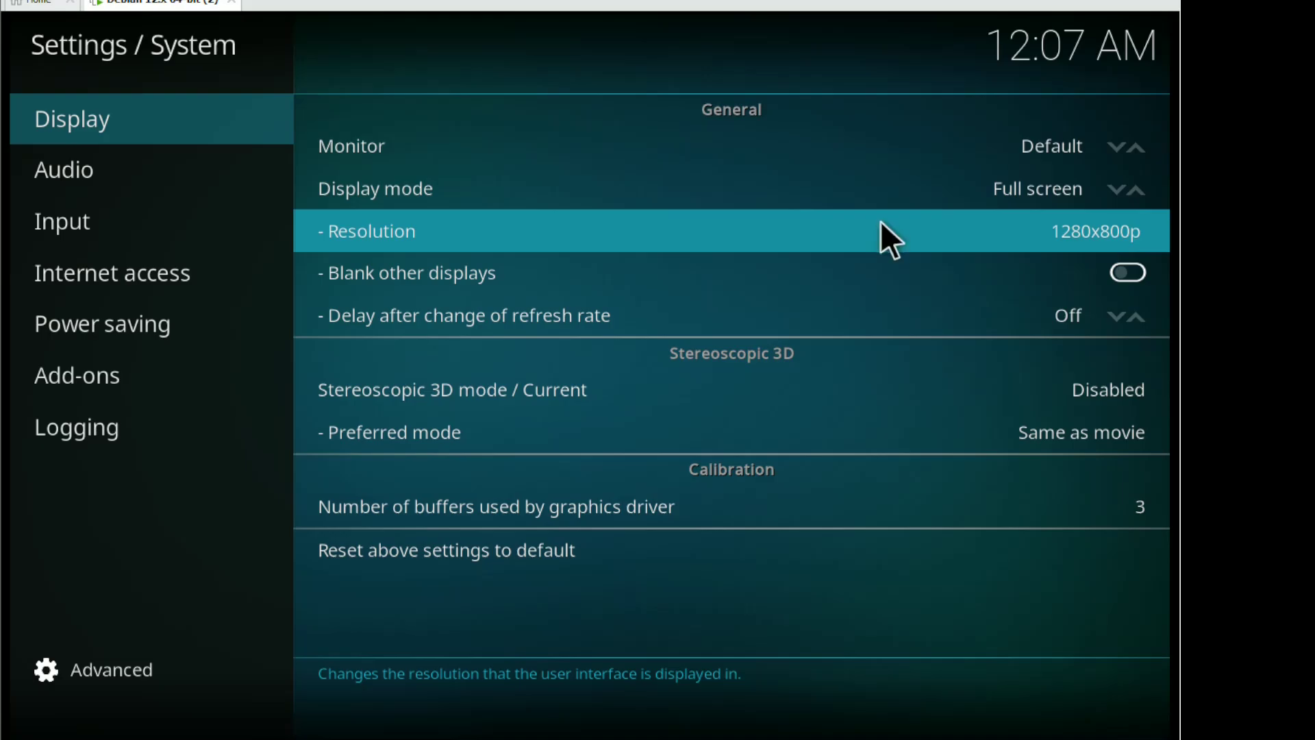
# Try the 1280x960p display resolution and decline to keep the change
pyautogui.click(882, 231)
pyautogui.click(470, 568)
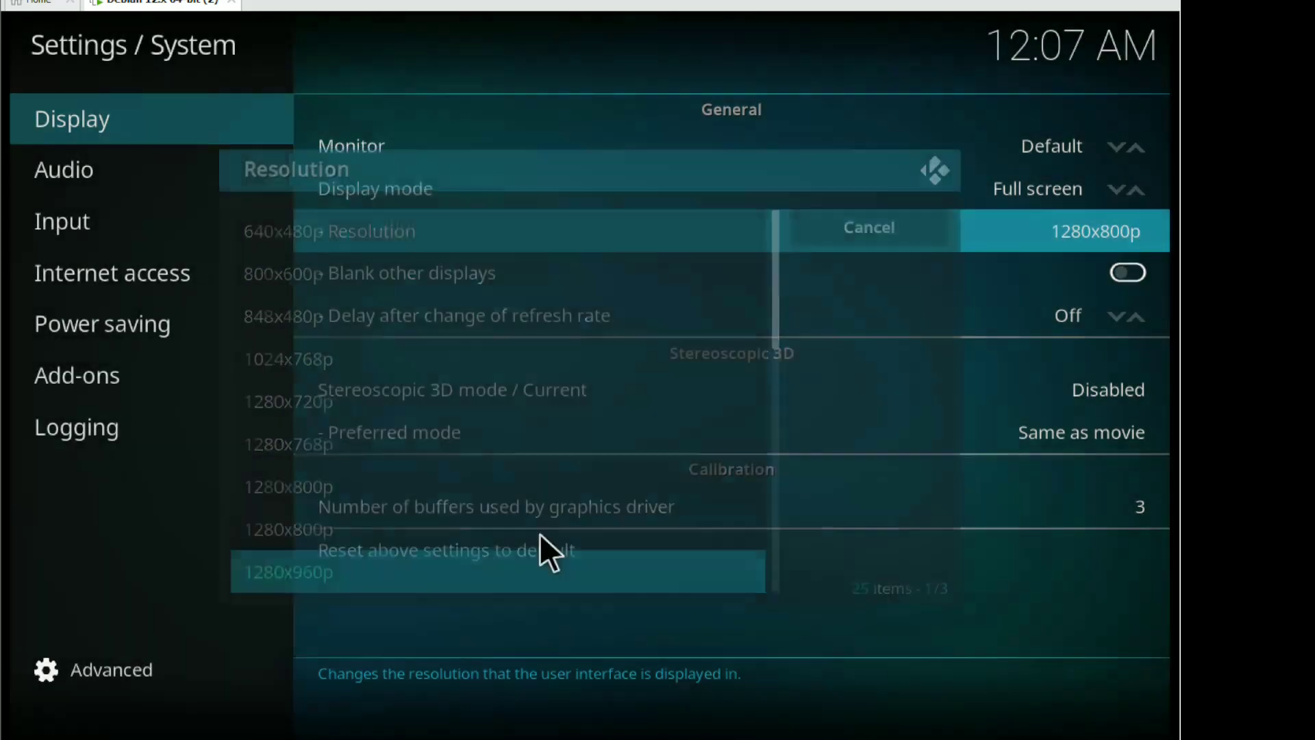
pyautogui.click(673, 548)
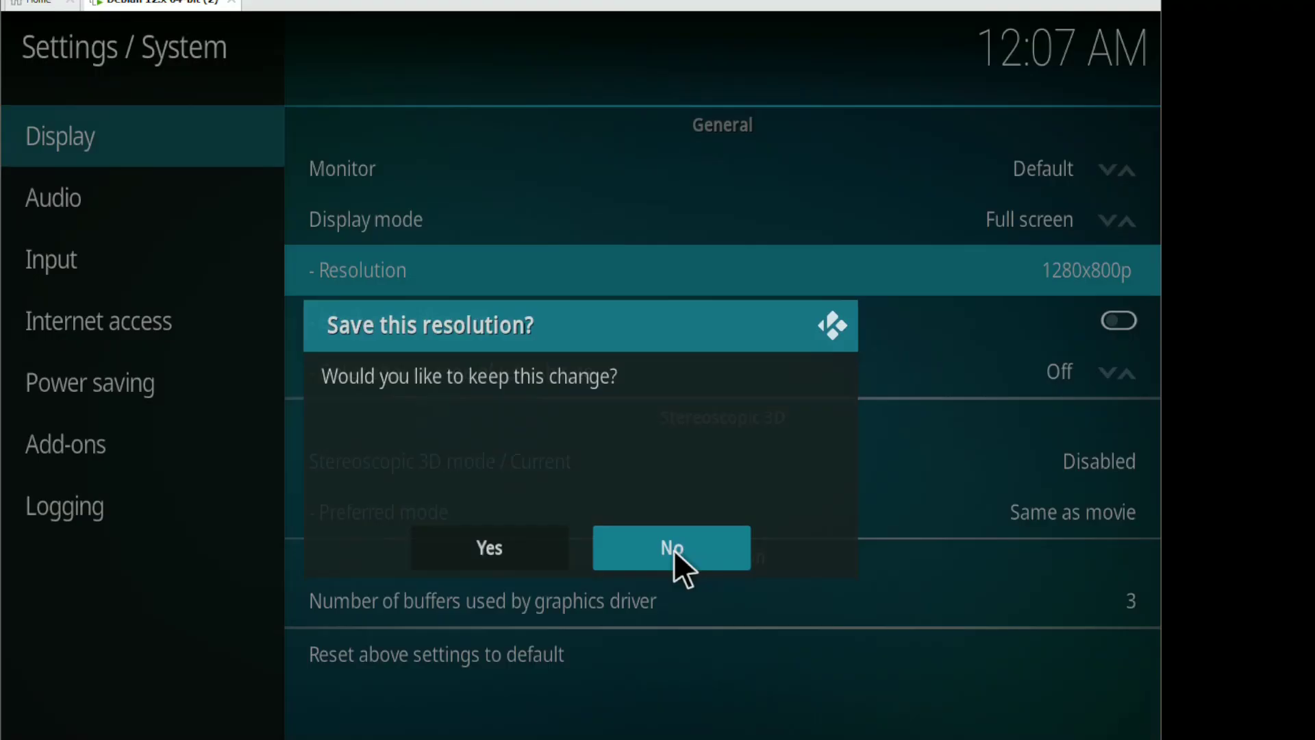
# Set Kodi's display resolution to 1366x768p and keep the change
pyautogui.click(890, 230)
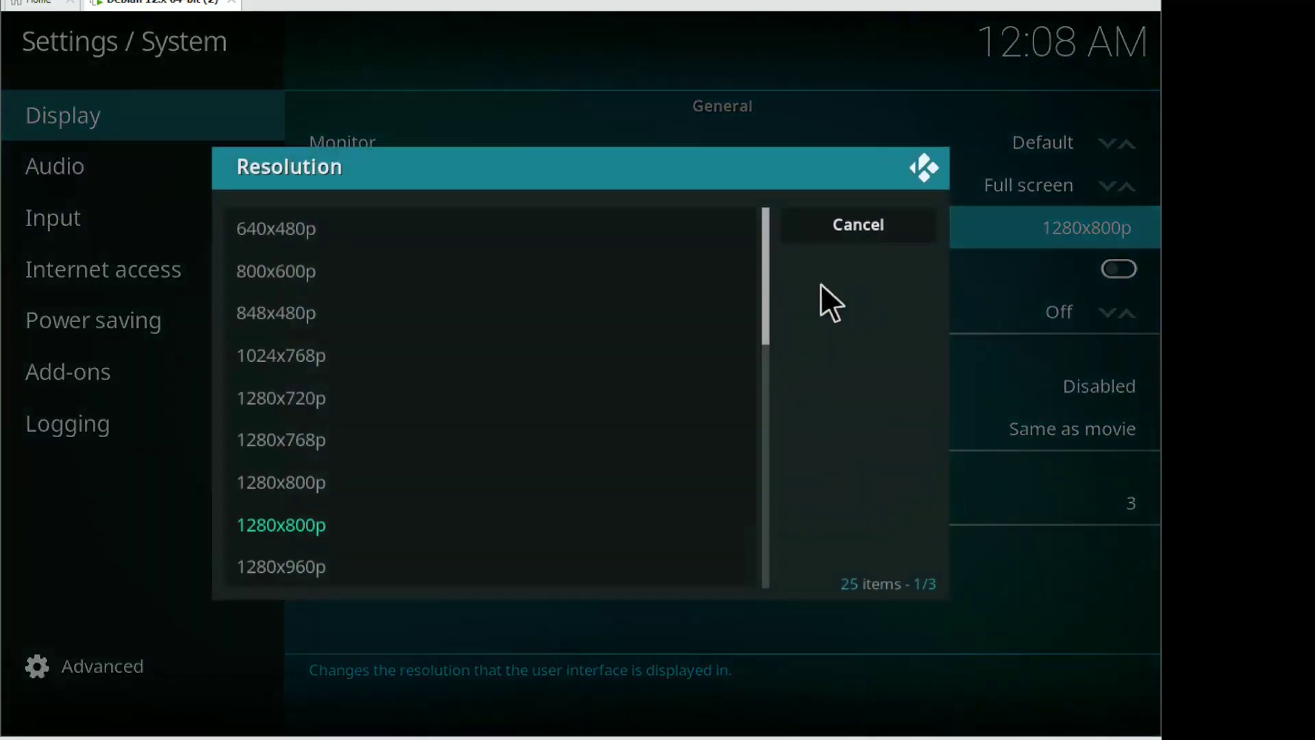
pyautogui.moveTo(767, 330); pyautogui.dragTo(769, 420)
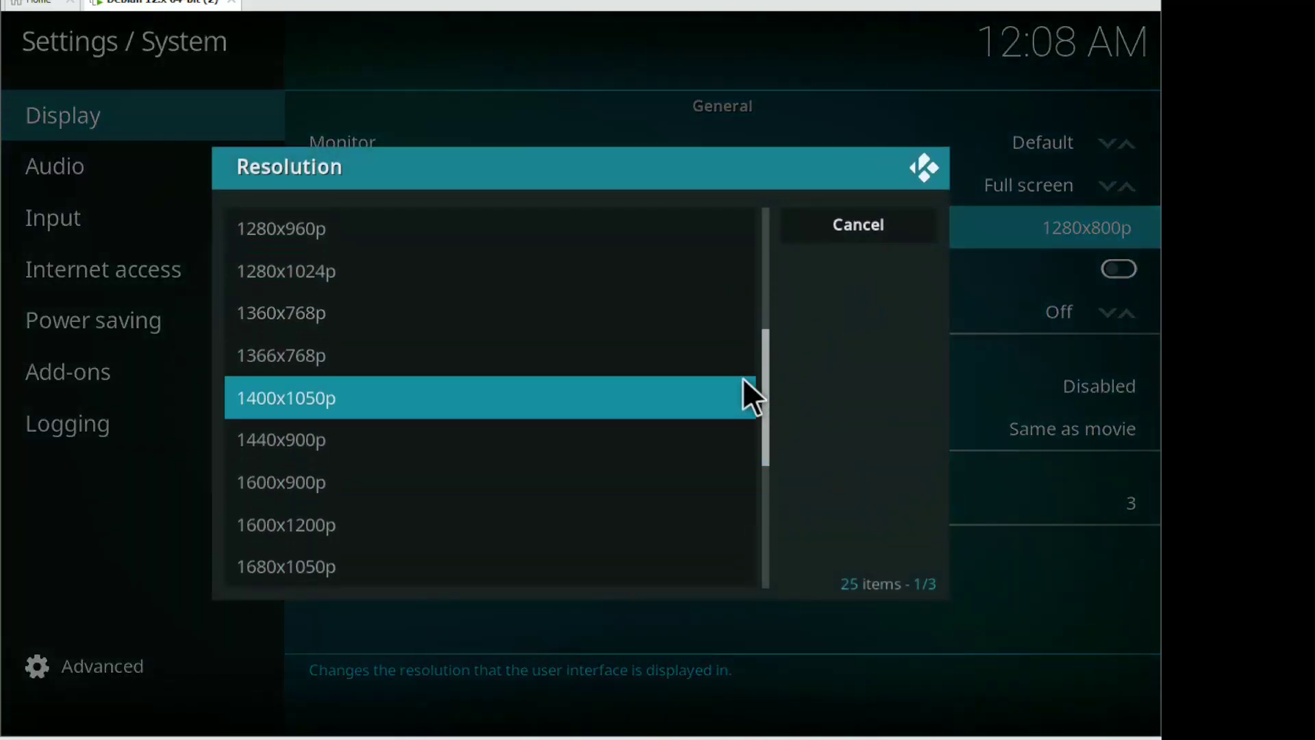
pyautogui.press('Escape')
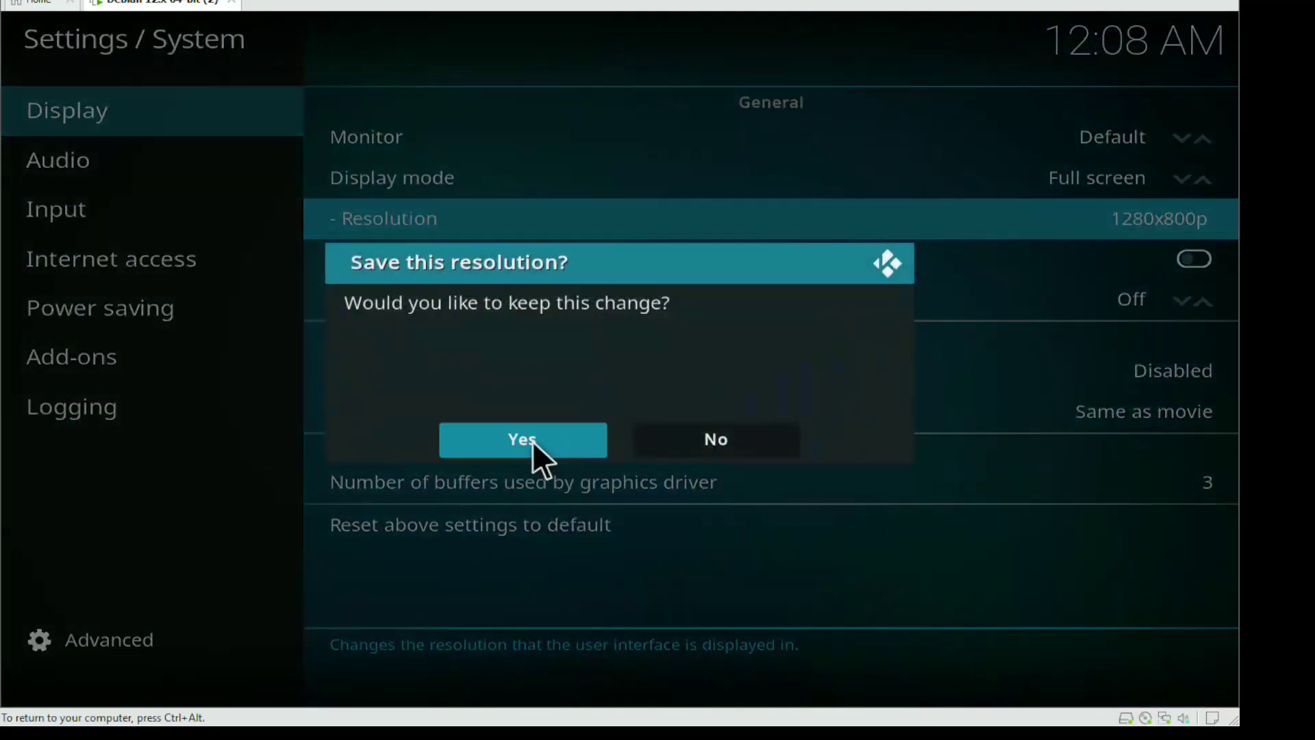
pyautogui.click(532, 442)
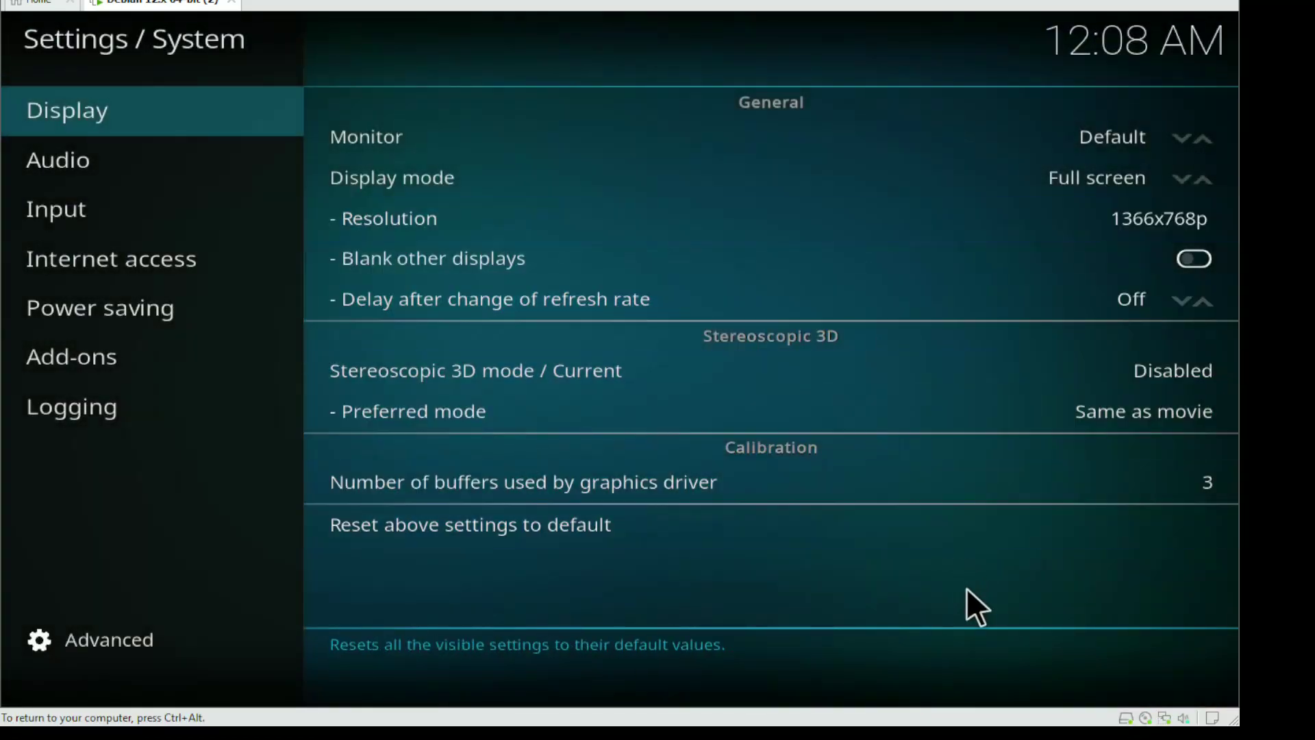
# Leave the settings for the home screen and exit Kodi to the desktop
pyautogui.press('Escape')
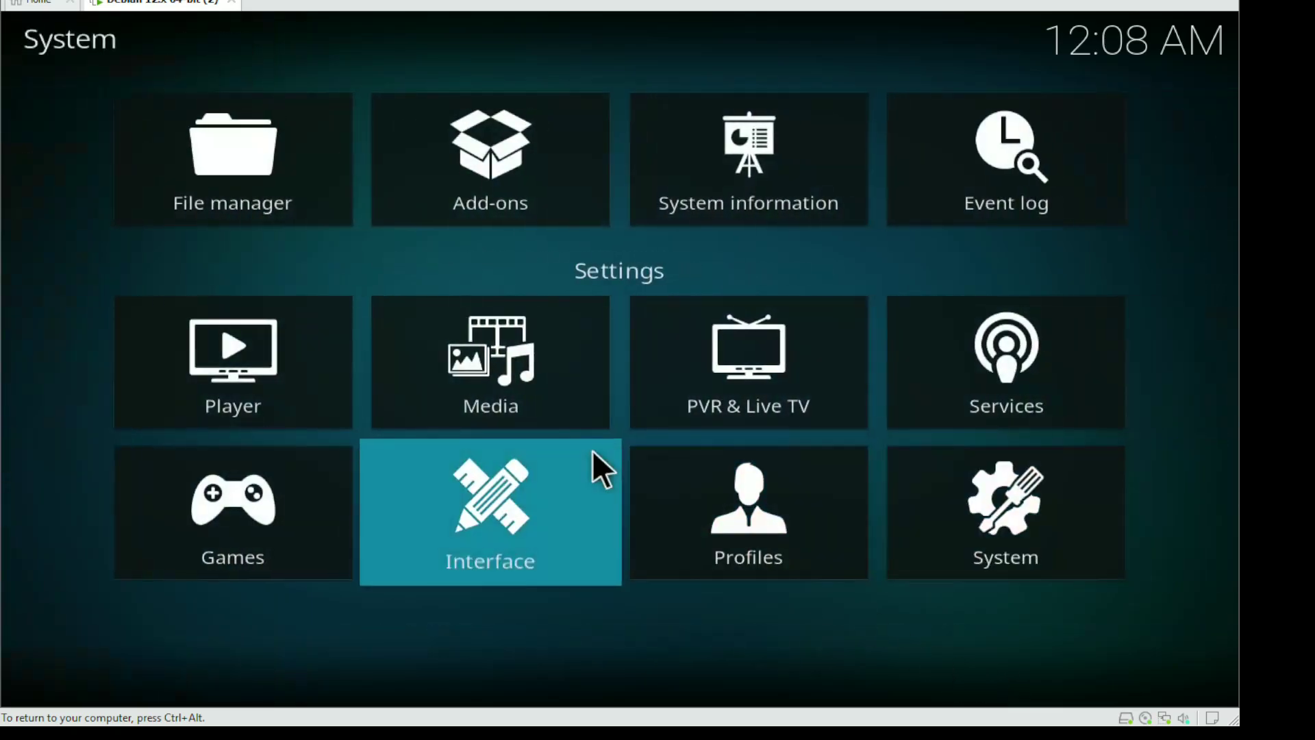
pyautogui.press('Escape')
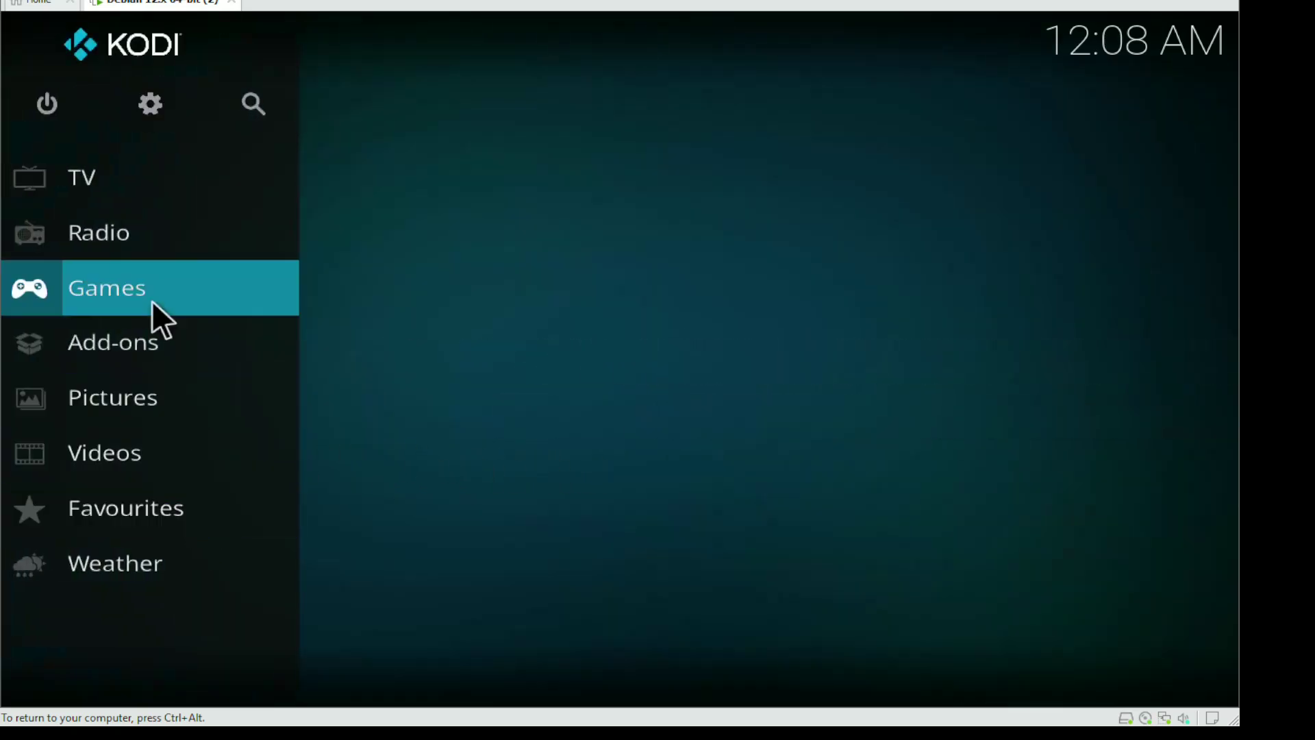
pyautogui.click(25, 104)
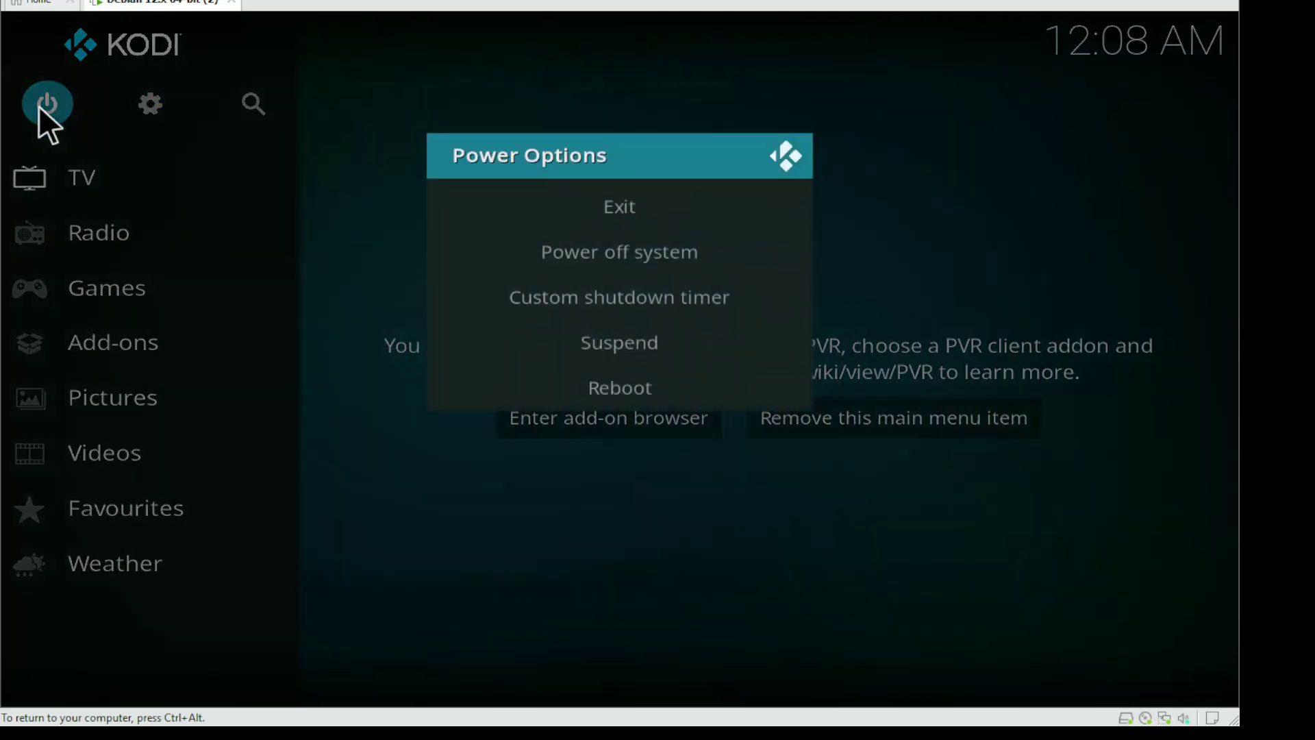
pyautogui.click(622, 211)
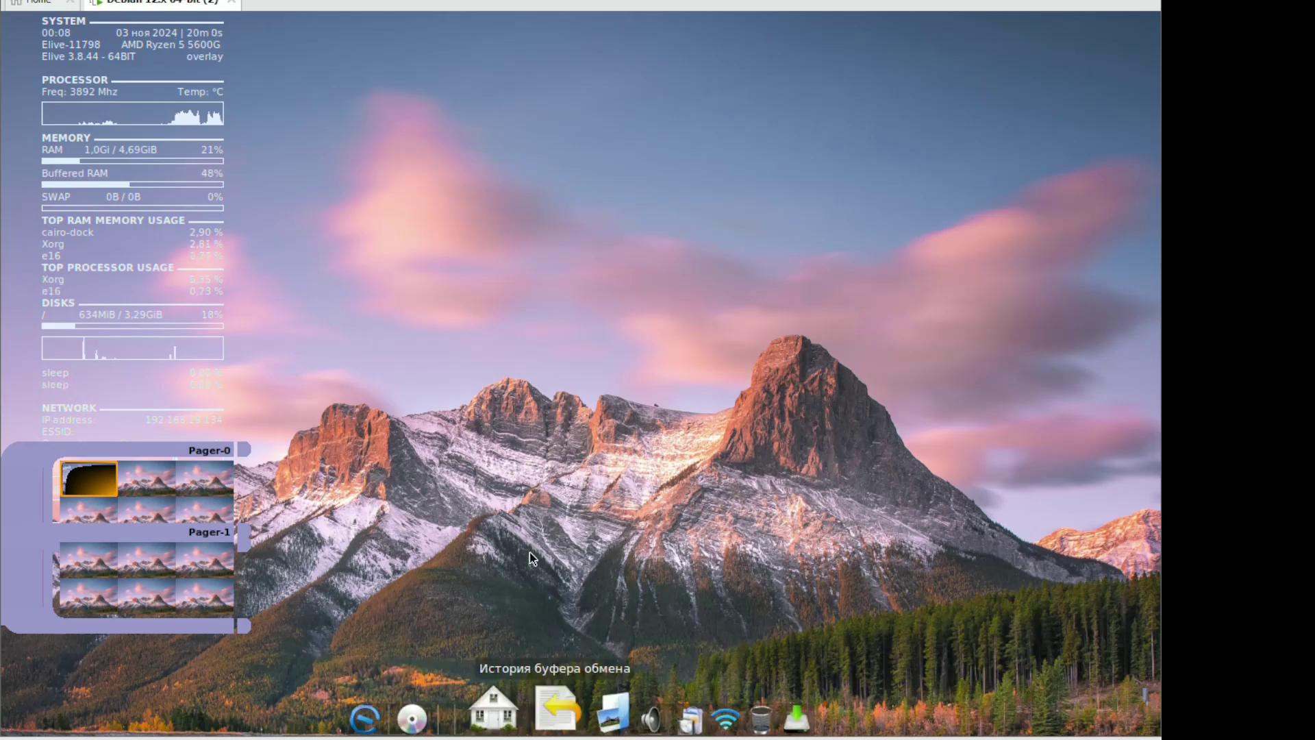
# Apply the OrangeJuice desktop theme from the Enlightenment settings
pyautogui.rightClick(548, 587)
pyautogui.moveTo(548, 587)
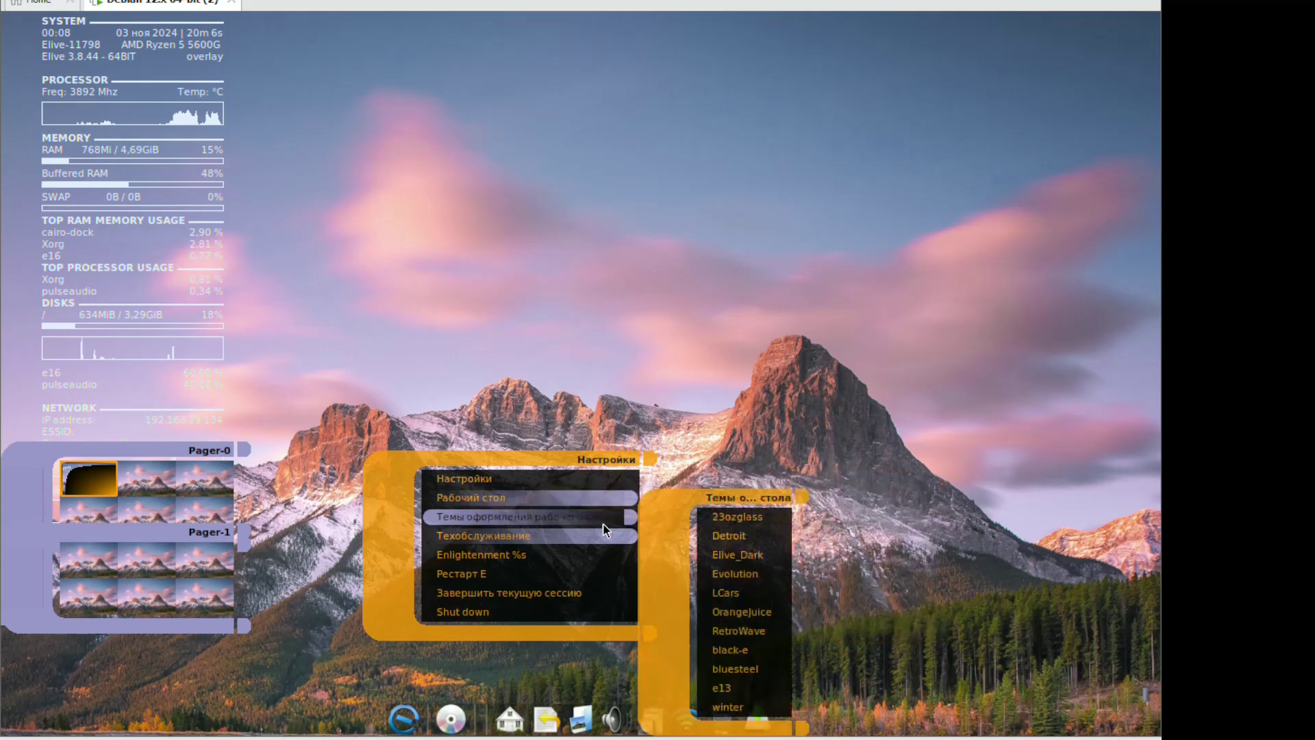
pyautogui.click(722, 610)
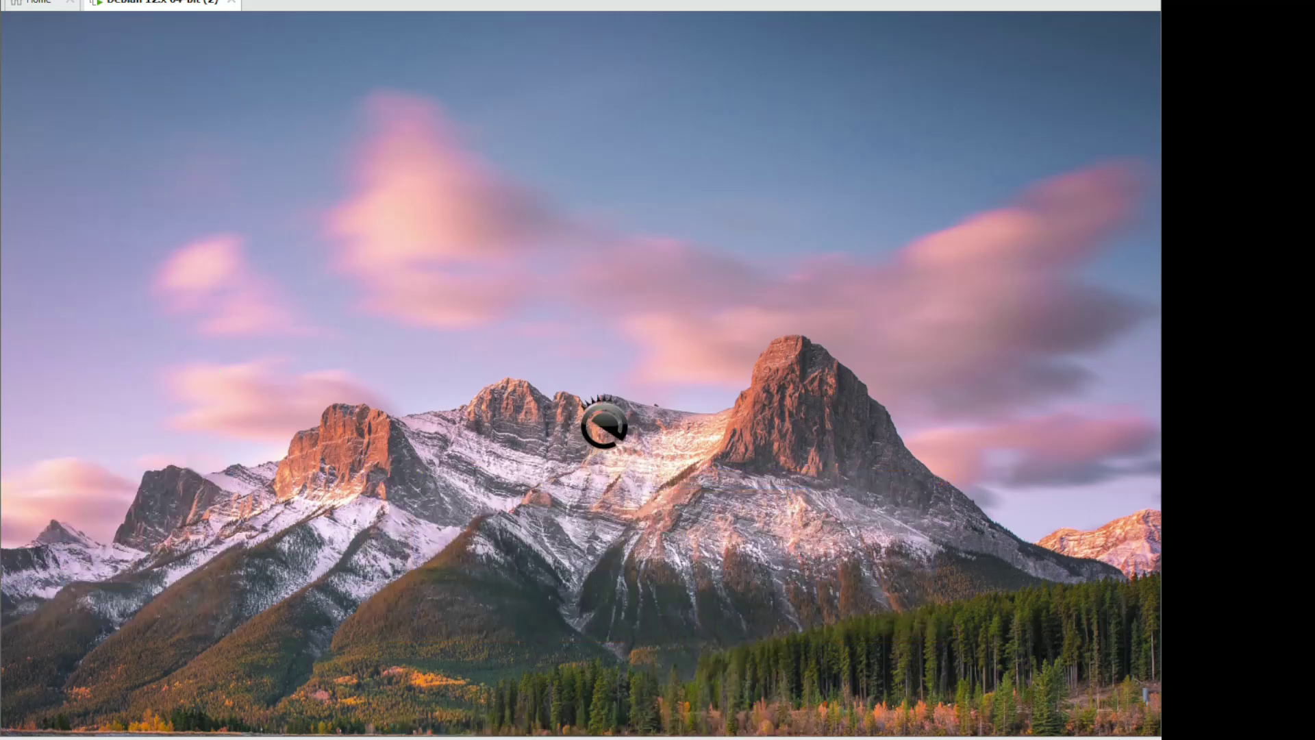
# Apply the OrangeJuice desktop theme and check how the desktop settings options look in it
pyautogui.rightClick(577, 397)
pyautogui.moveTo(671, 425)
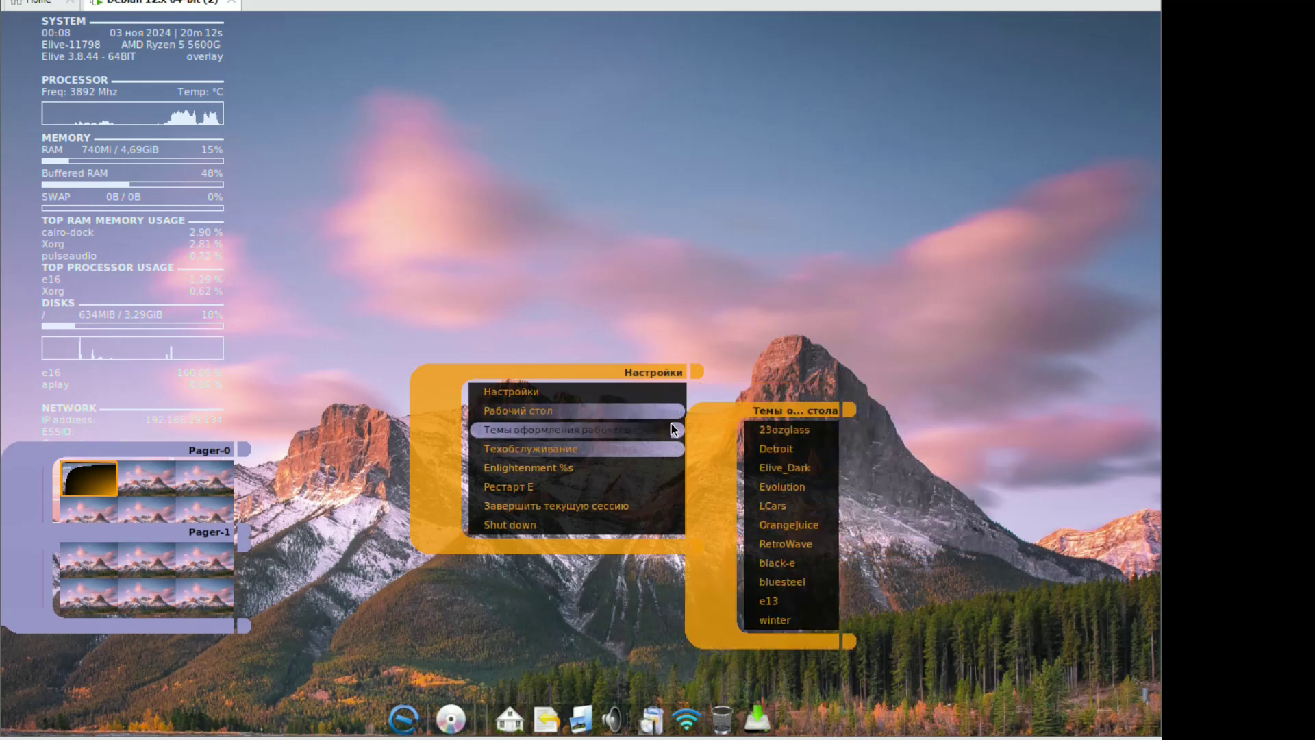
pyautogui.click(787, 524)
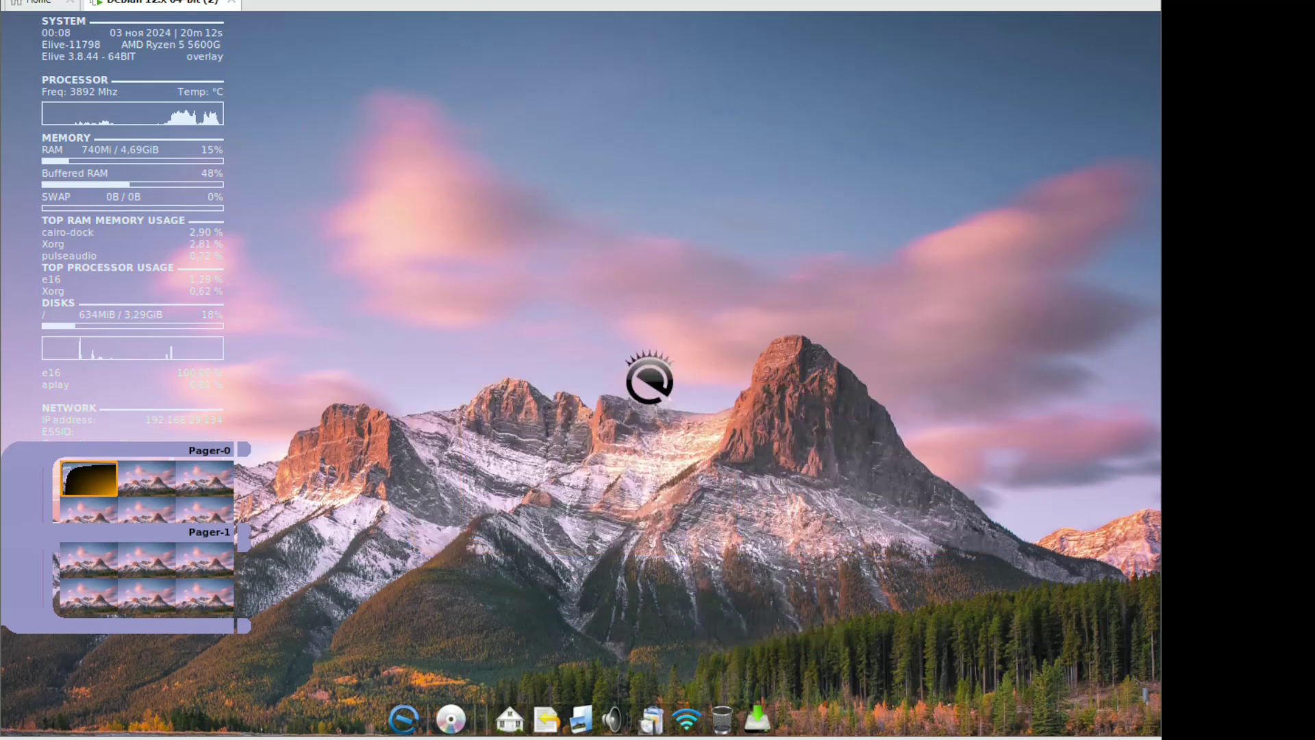
pyautogui.rightClick(527, 326)
pyautogui.moveTo(514, 344)
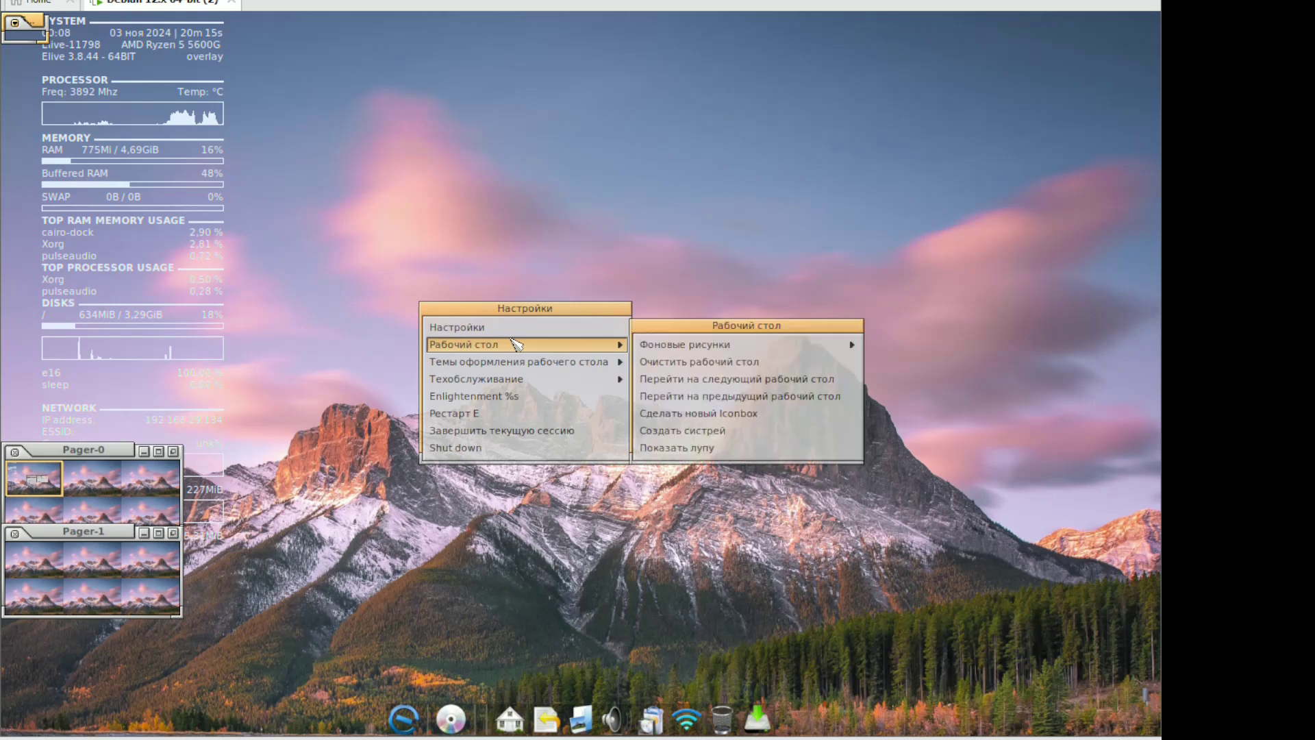
# Launch the Links2 browser from the Internet applications and dismiss its welcome message
pyautogui.click(420, 717)
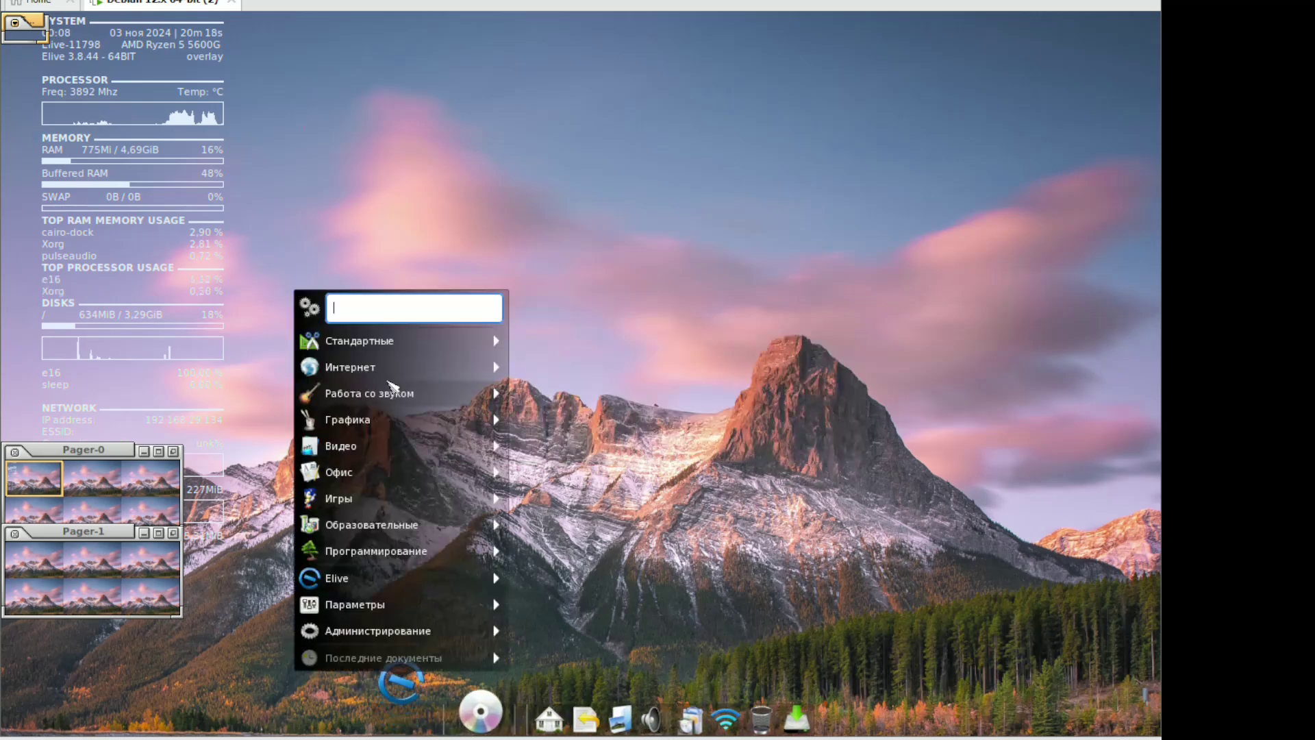
pyautogui.moveTo(411, 368)
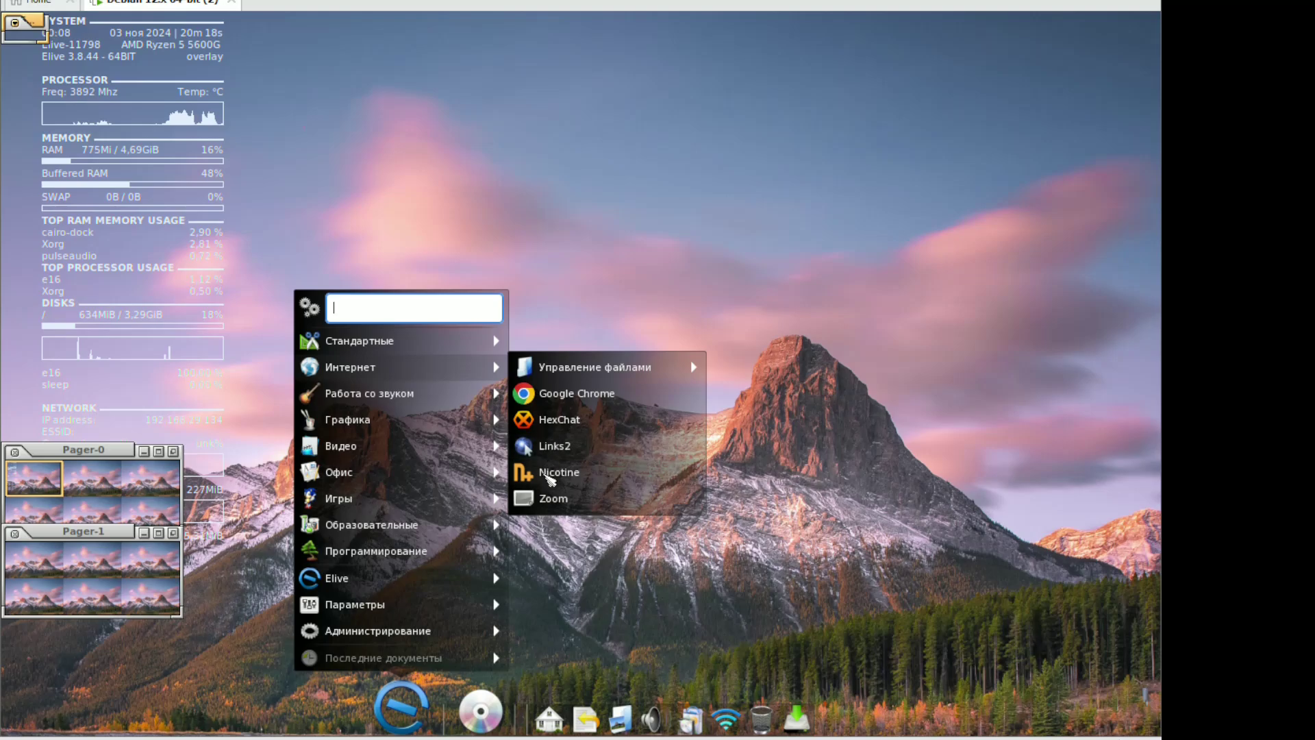
pyautogui.click(555, 446)
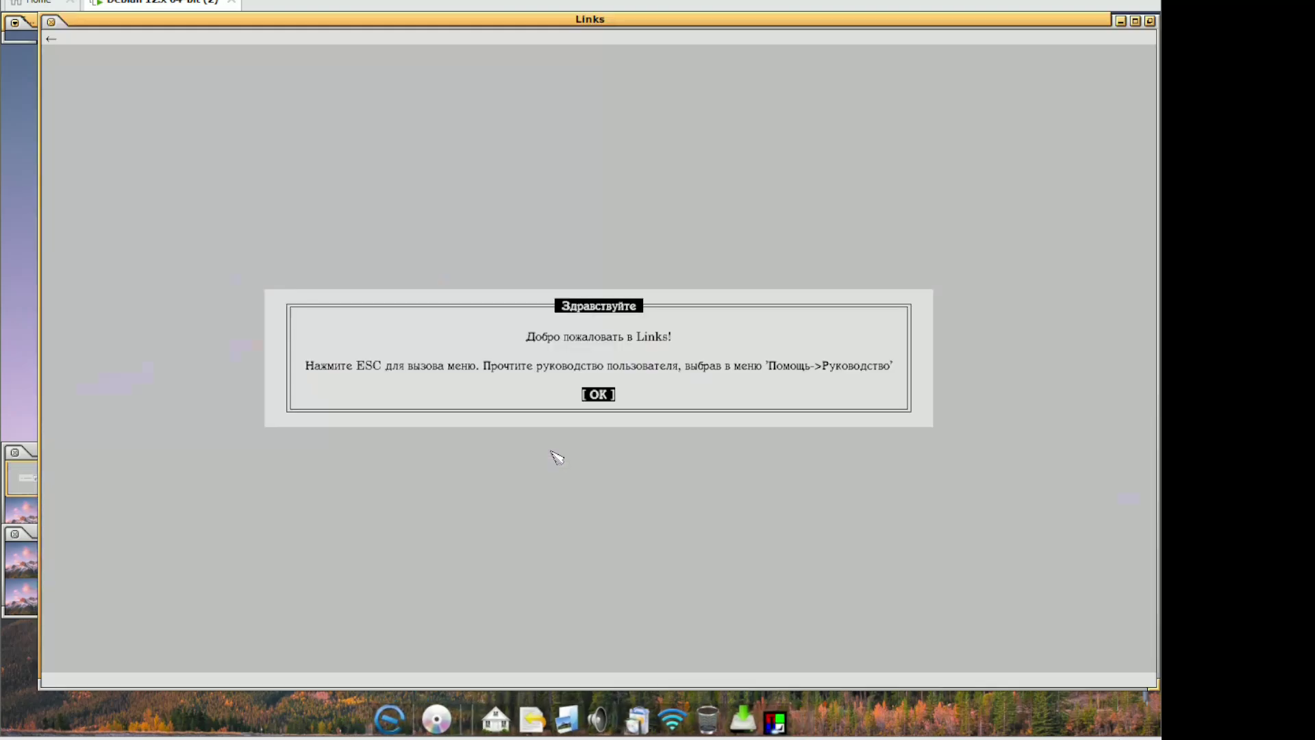
pyautogui.click(598, 395)
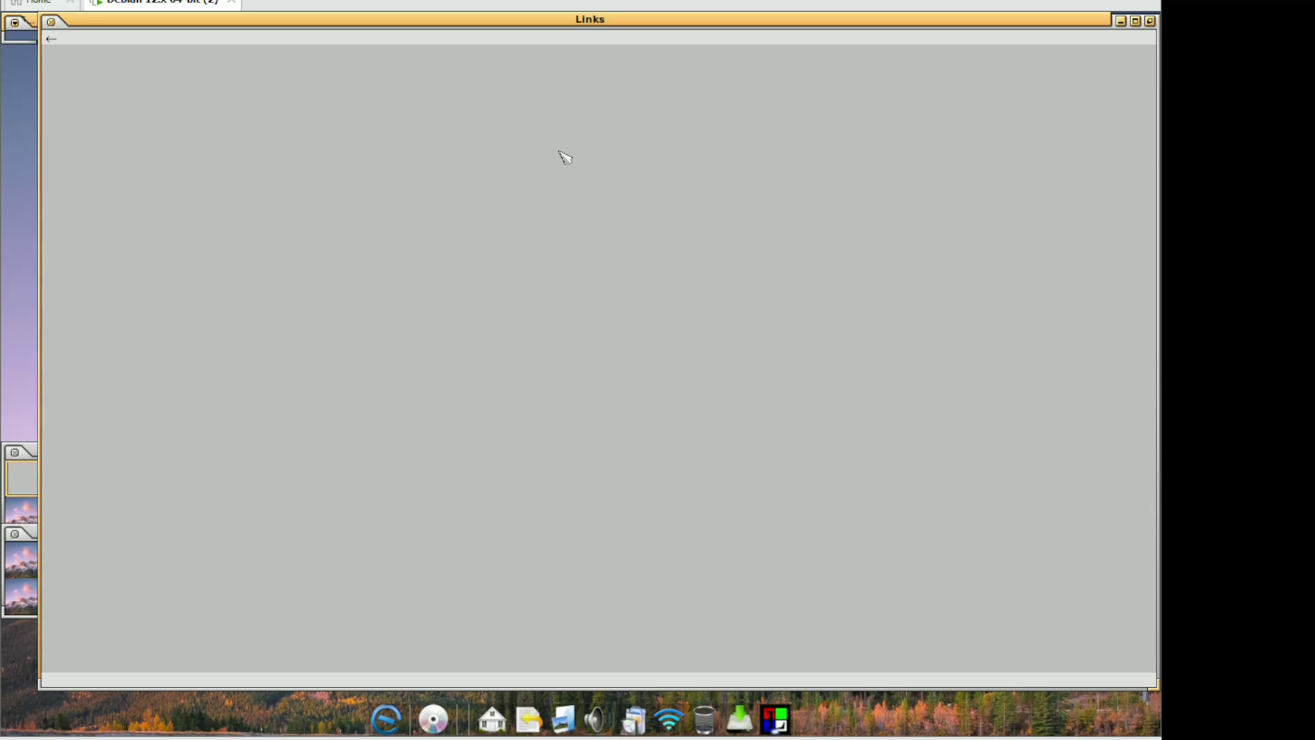
# Try to go to a new URL in the Links browser
pyautogui.click(254, 39)
pyautogui.moveTo(163, 44)
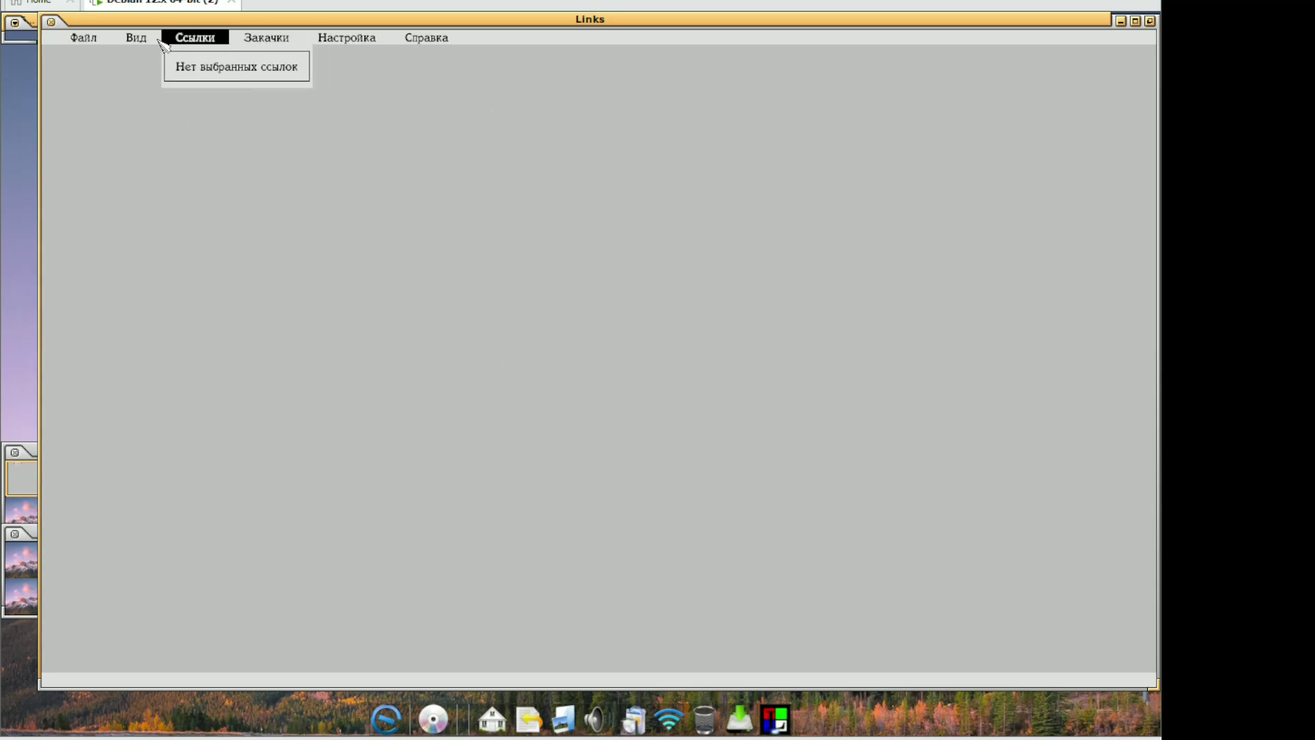
pyautogui.click(96, 48)
pyautogui.click(103, 45)
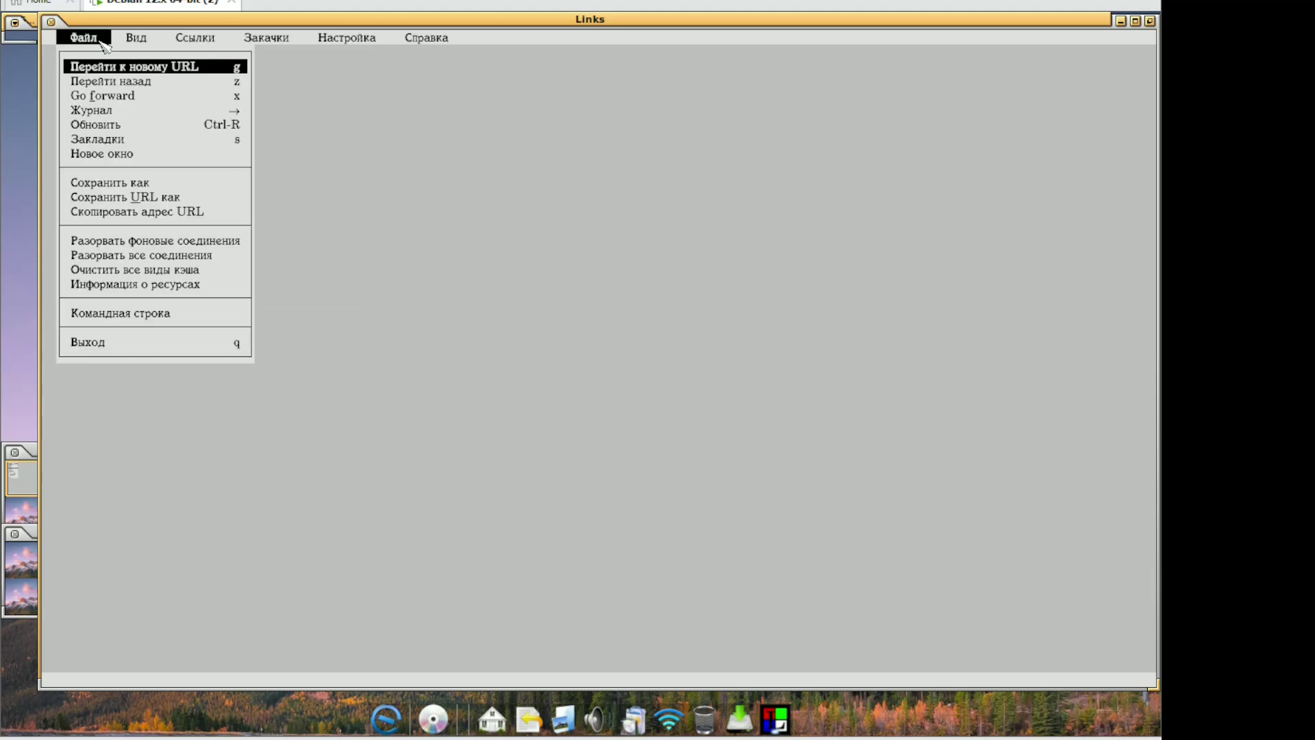
pyautogui.click(166, 69)
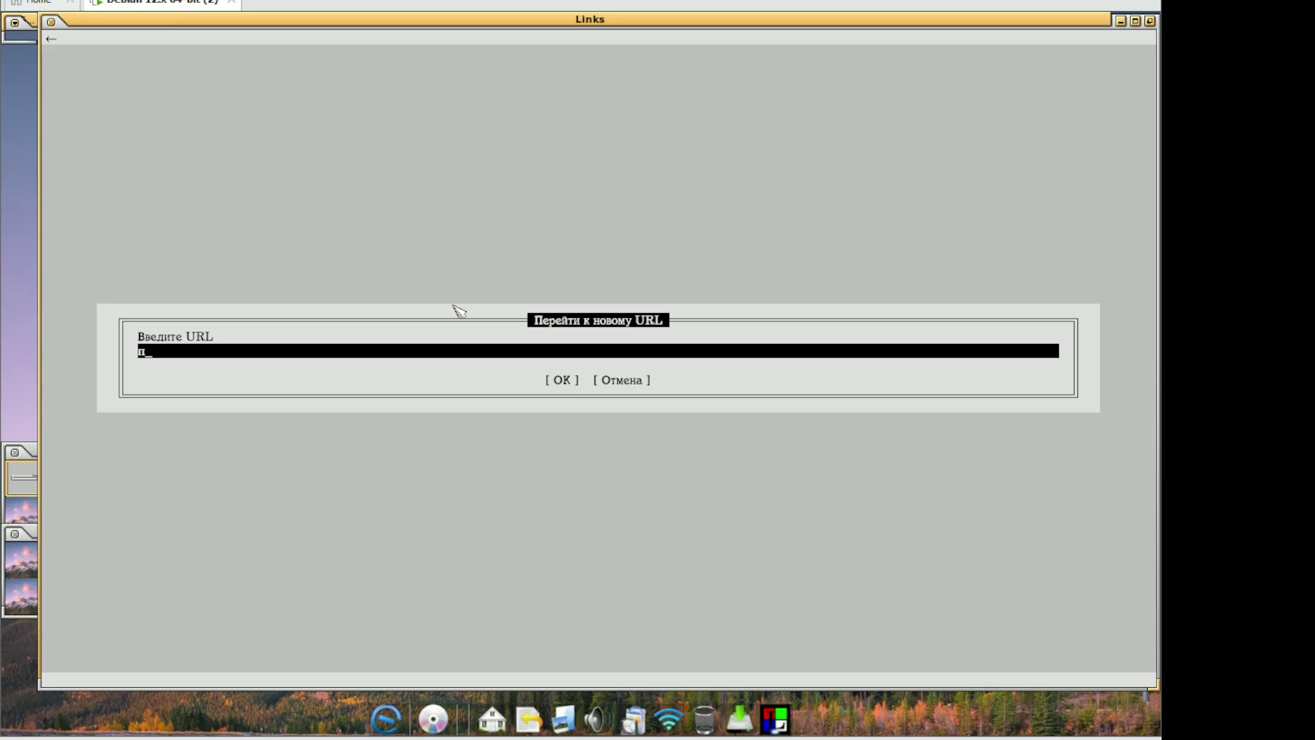
pyautogui.press('Return')
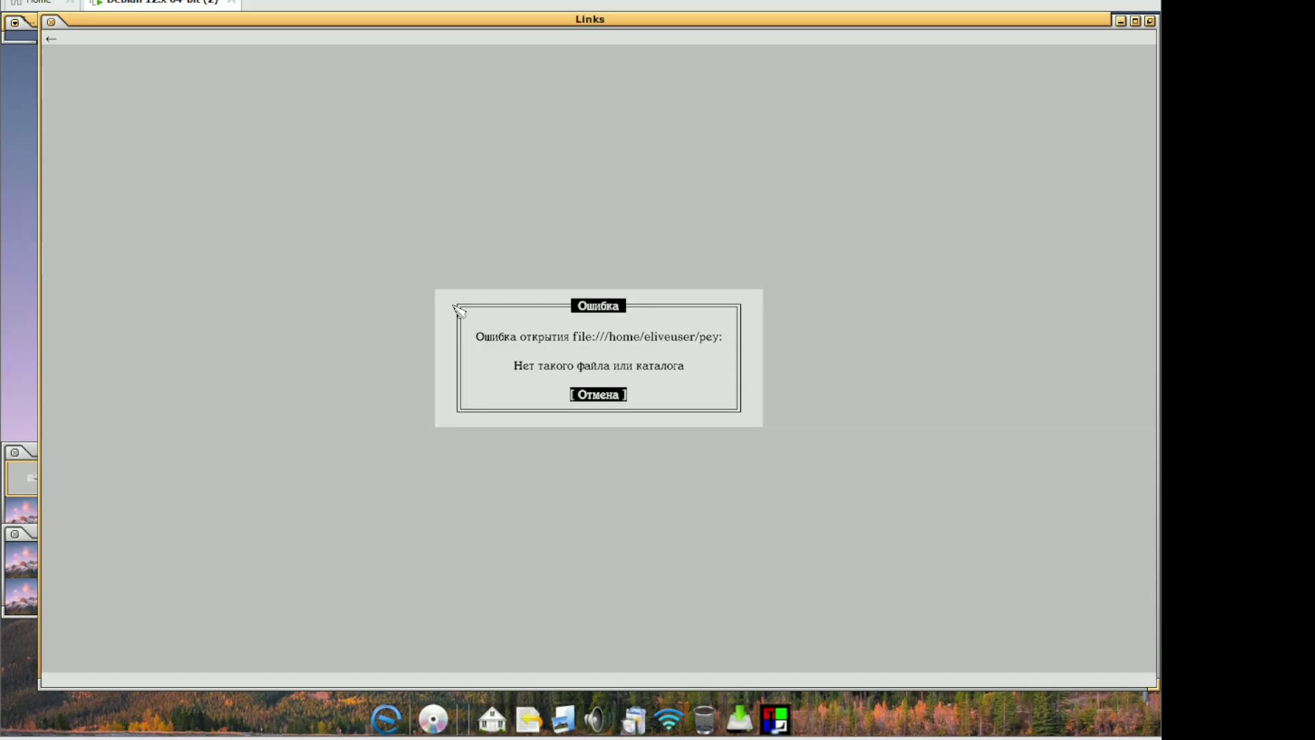
pyautogui.click(579, 396)
# Try to start a text search in the empty browser window
pyautogui.click(119, 40)
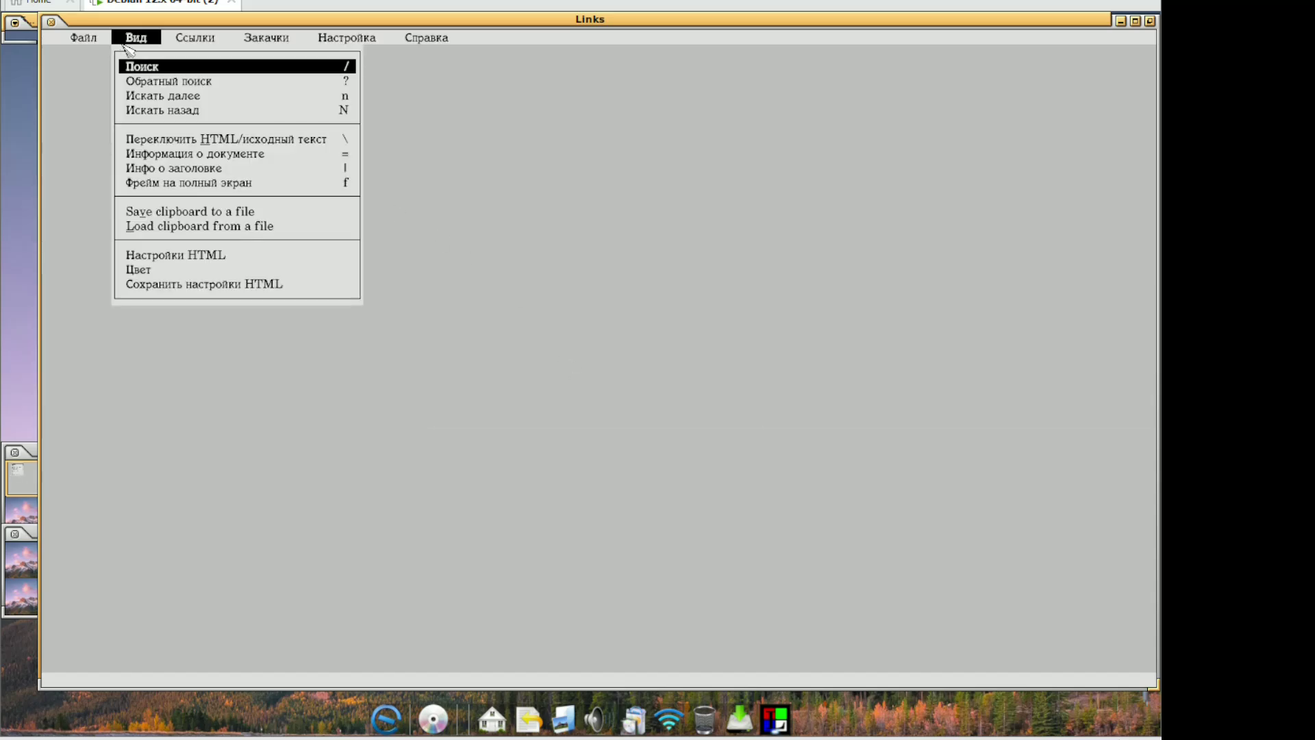
pyautogui.click(100, 41)
pyautogui.click(136, 38)
pyautogui.click(137, 66)
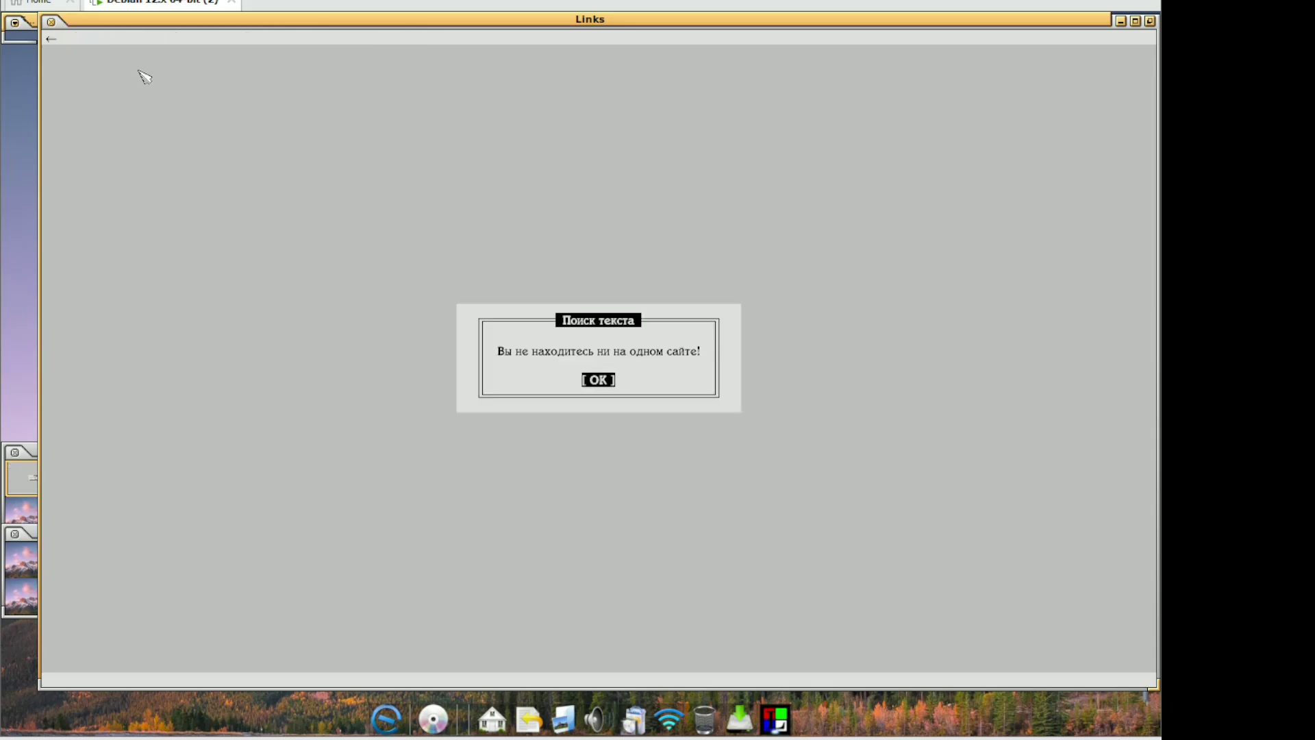
pyautogui.click(597, 381)
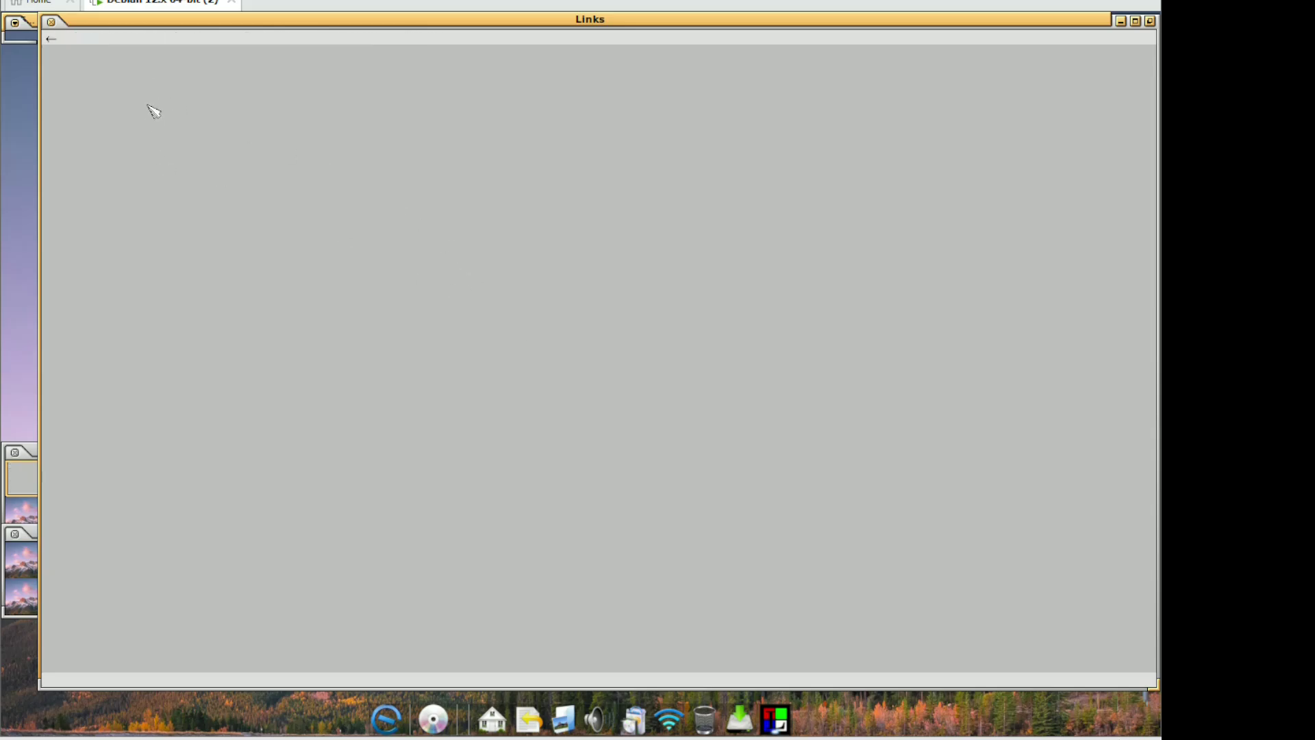
# Open the Calibration Procedure page from the English group of the Links bookmarks
pyautogui.click(122, 43)
pyautogui.click(90, 42)
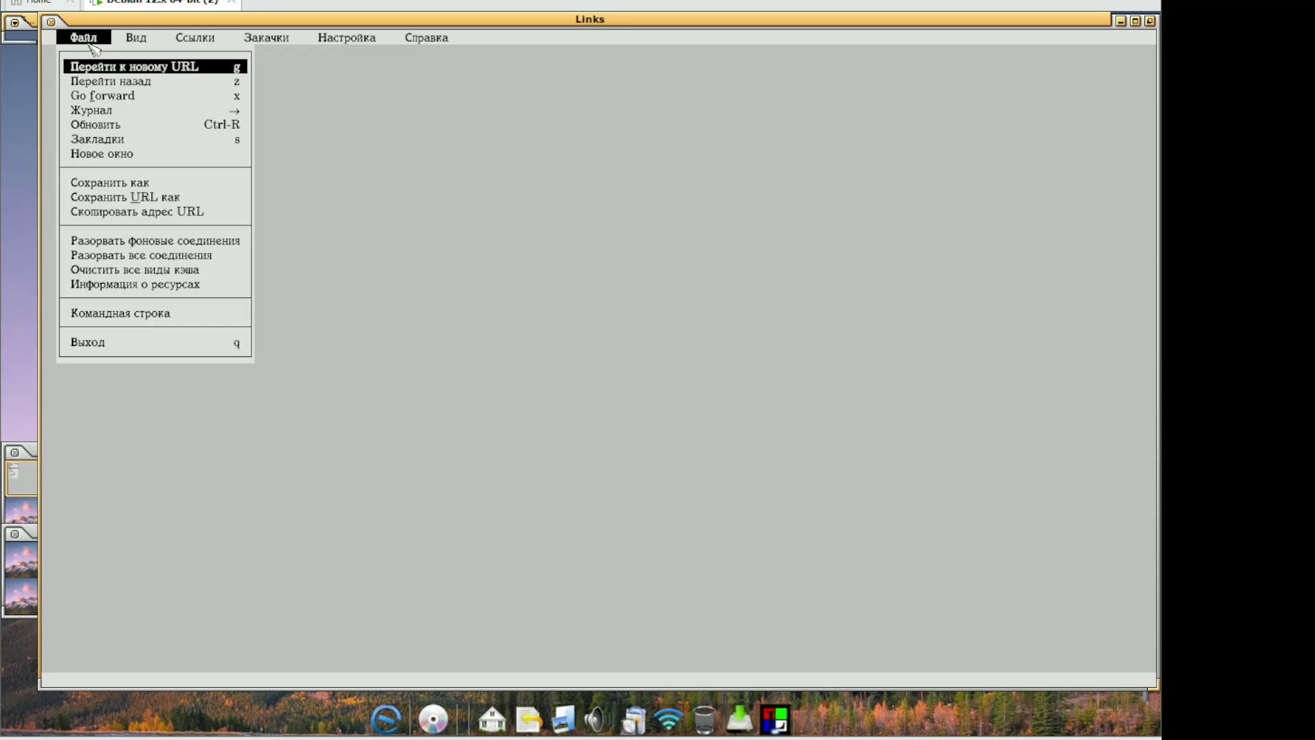
pyautogui.click(99, 140)
pyautogui.click(162, 107)
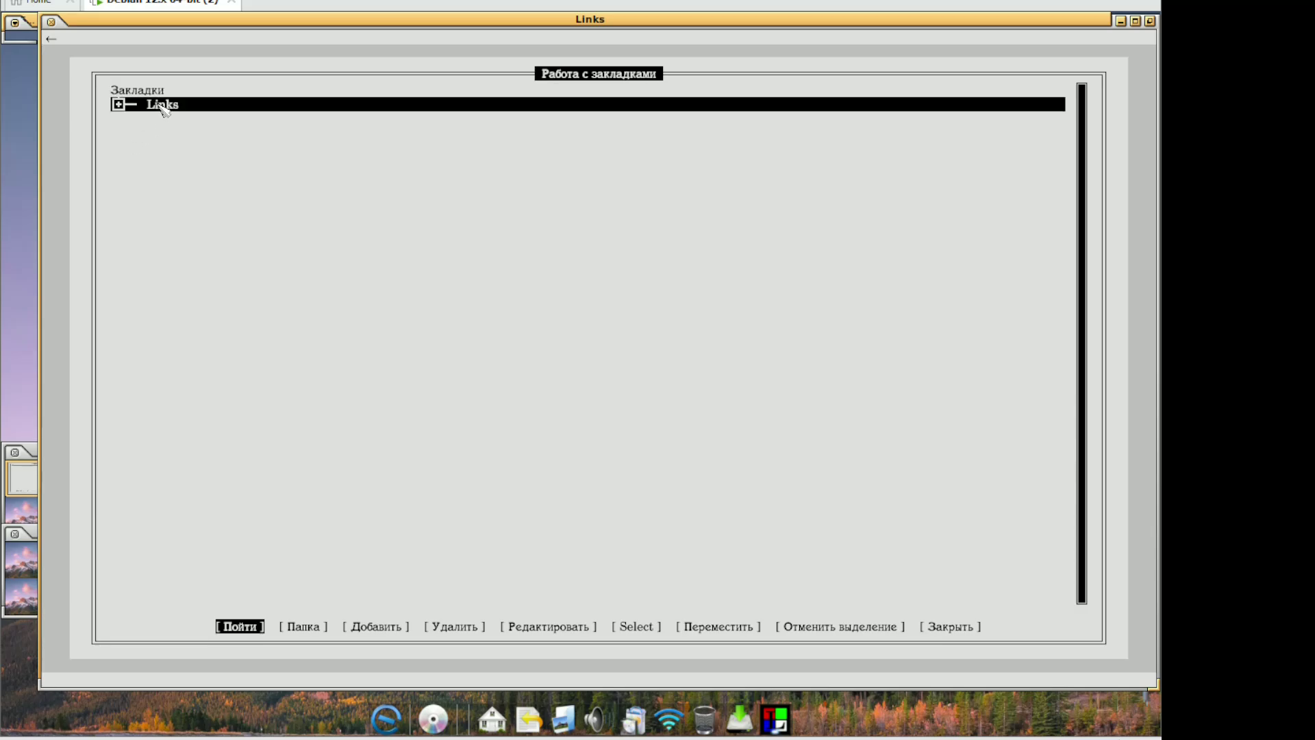
pyautogui.click(119, 104)
pyautogui.click(162, 122)
pyautogui.click(162, 122)
pyautogui.click(234, 145)
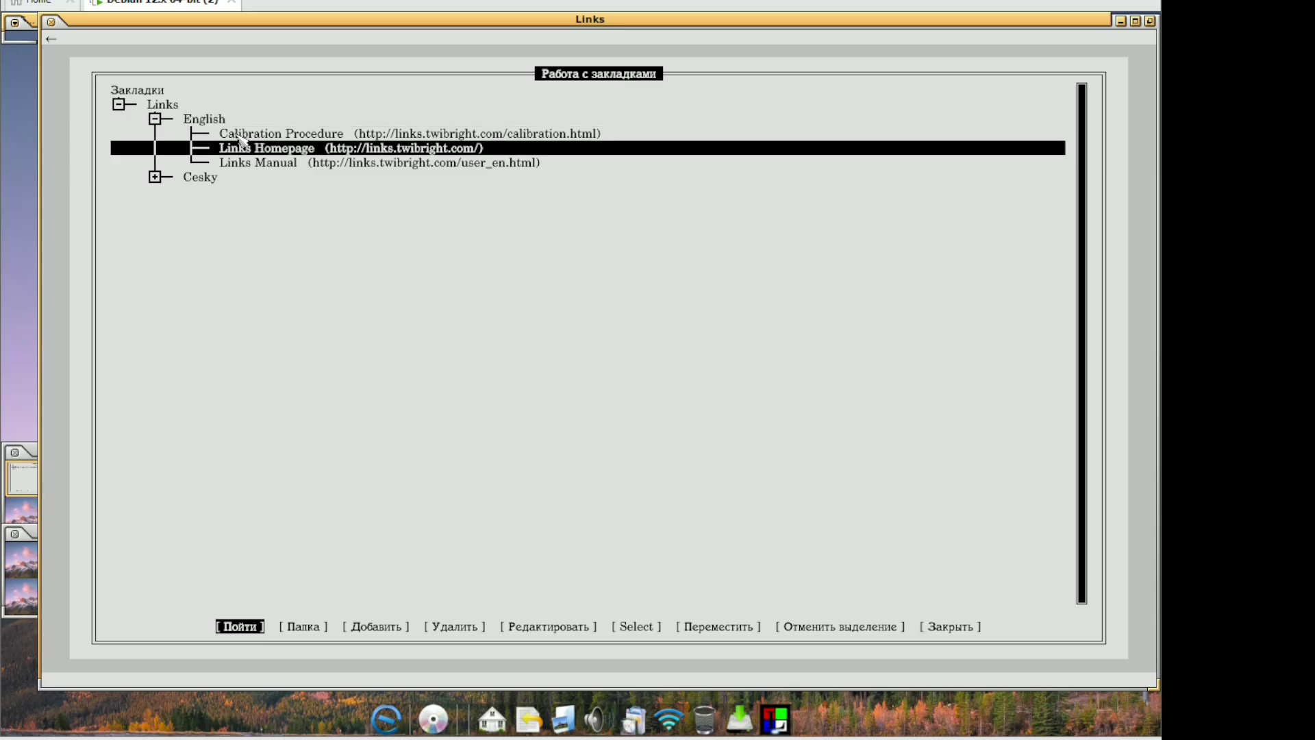
pyautogui.click(238, 135)
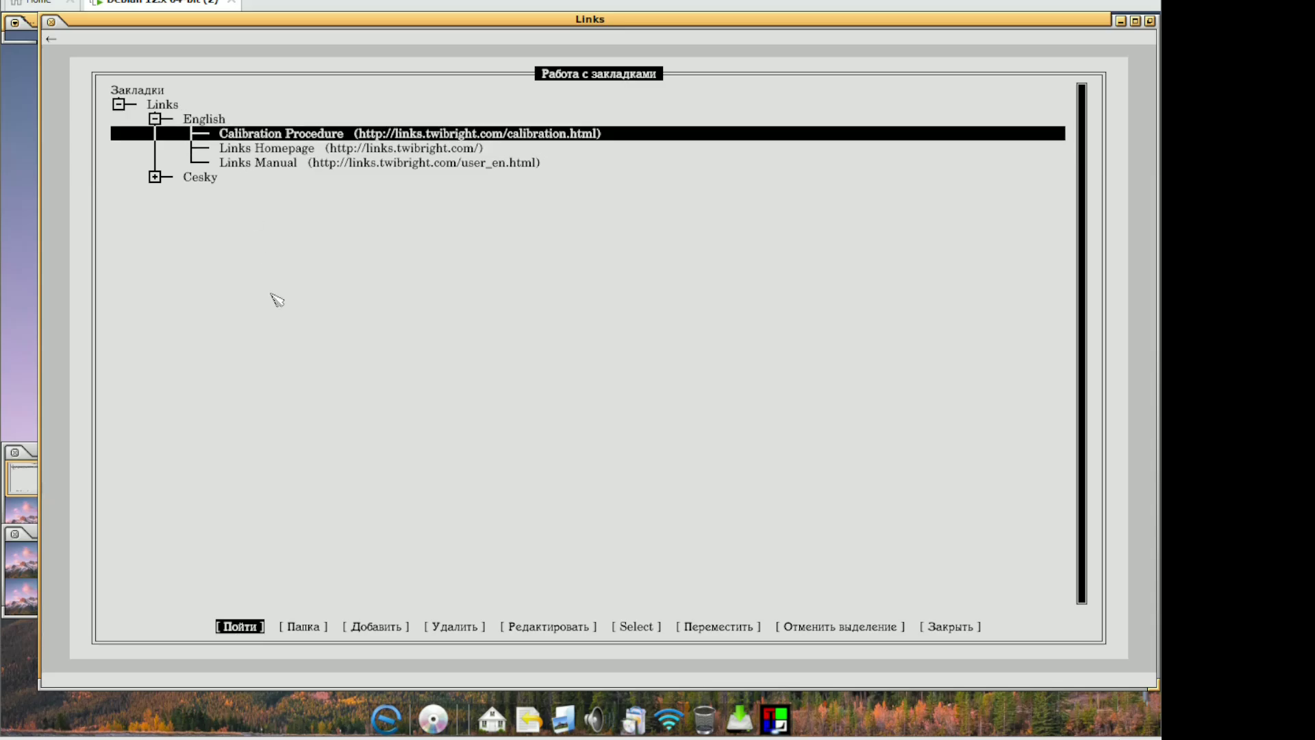
pyautogui.click(239, 627)
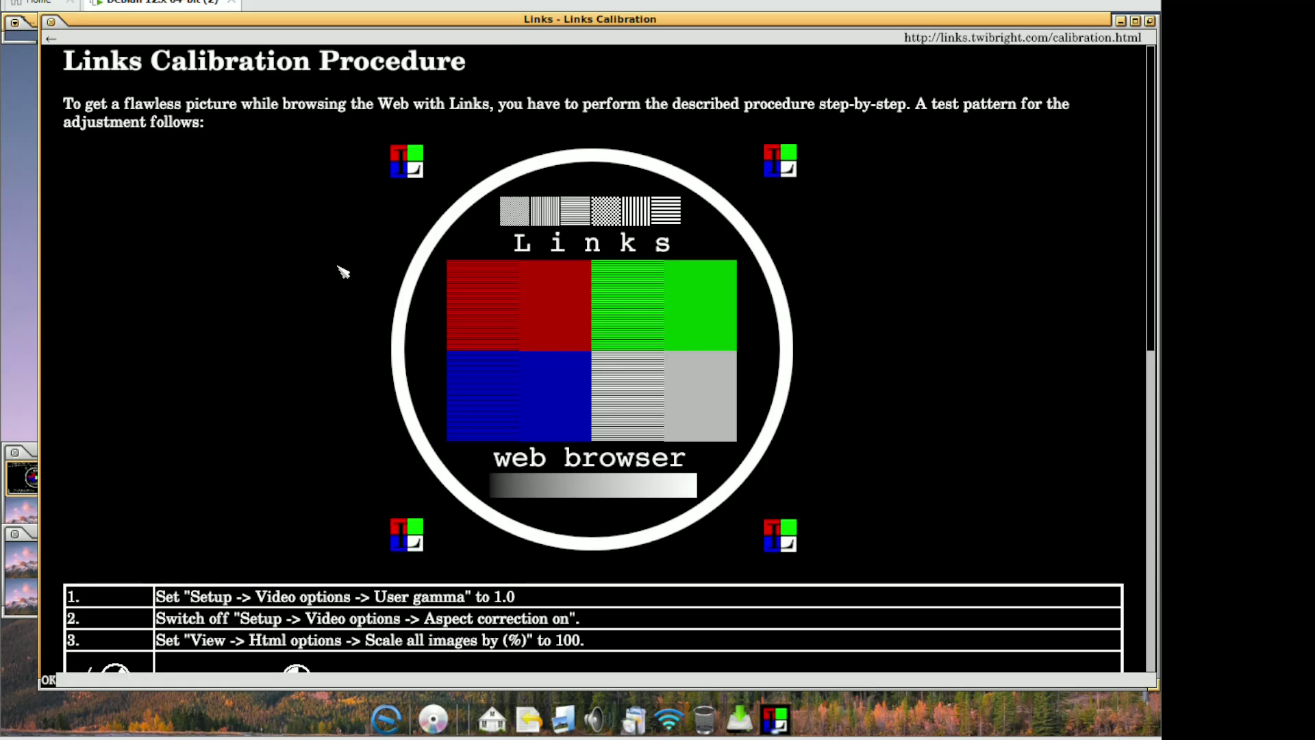
# Read through the calibration instructions down to the Recommendation section and close the Links browser
pyautogui.scroll(-10, 344, 272)
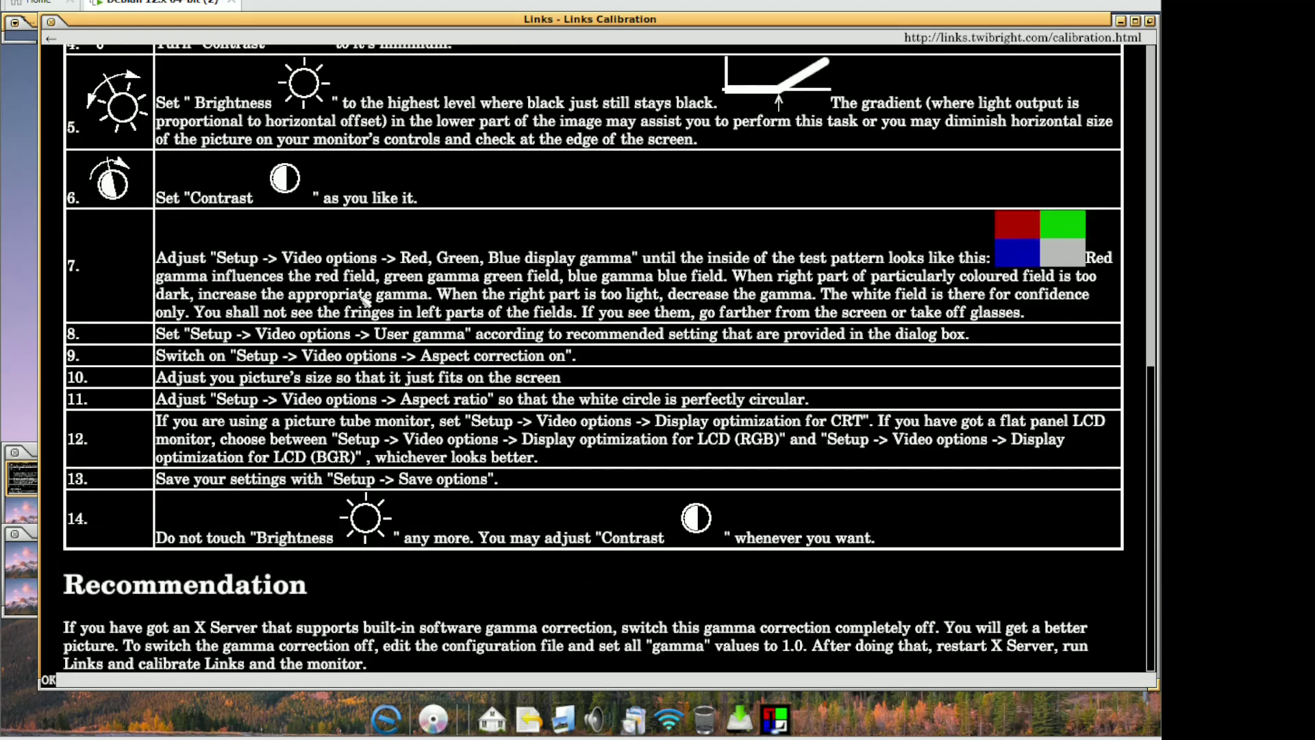
pyautogui.moveTo(322, 542); pyautogui.dragTo(370, 462)
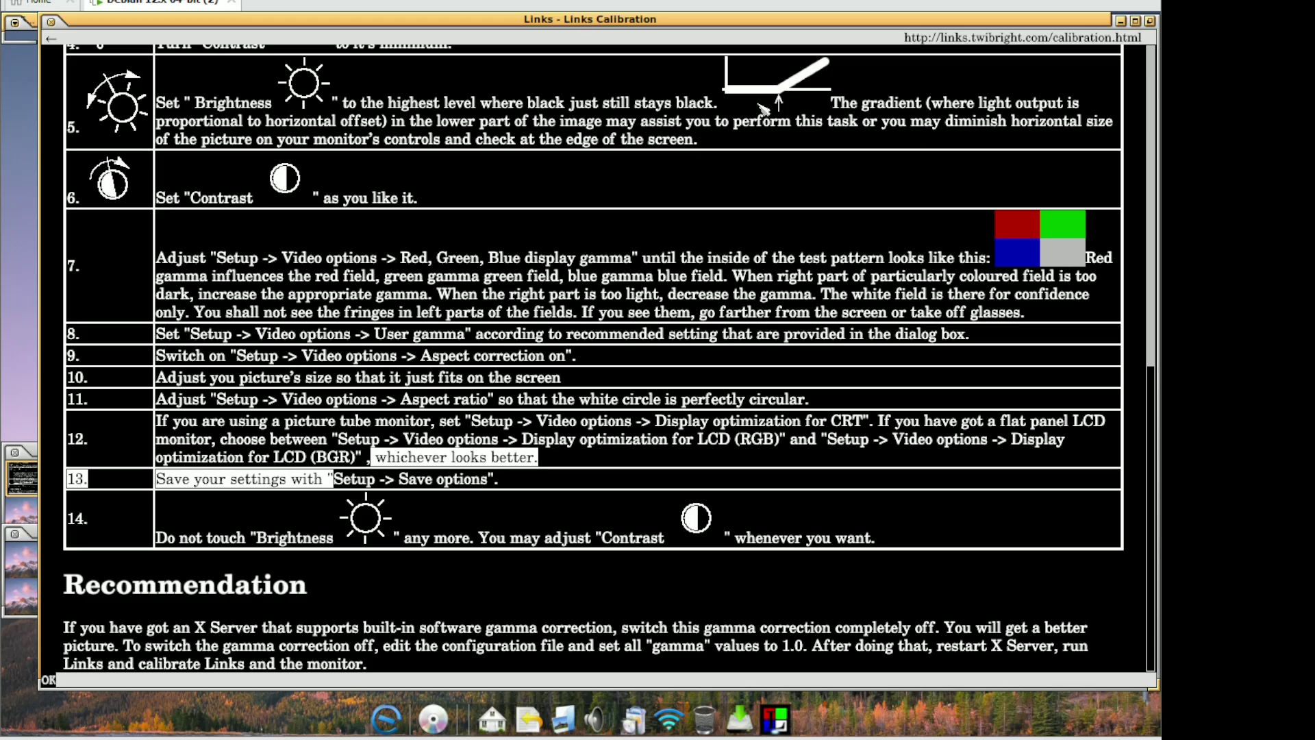
pyautogui.click(54, 25)
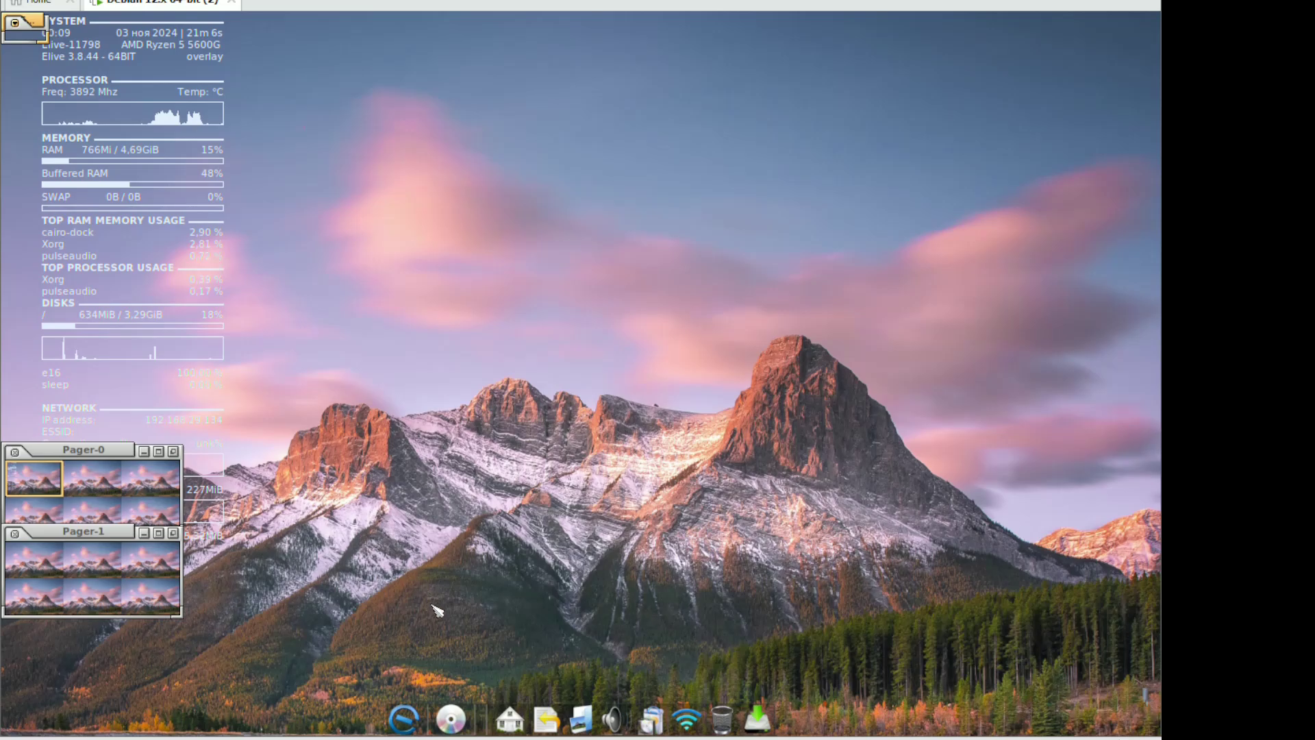
# Launch Audacity and the Audacious player from the audio applications
pyautogui.click(404, 720)
pyautogui.moveTo(346, 394)
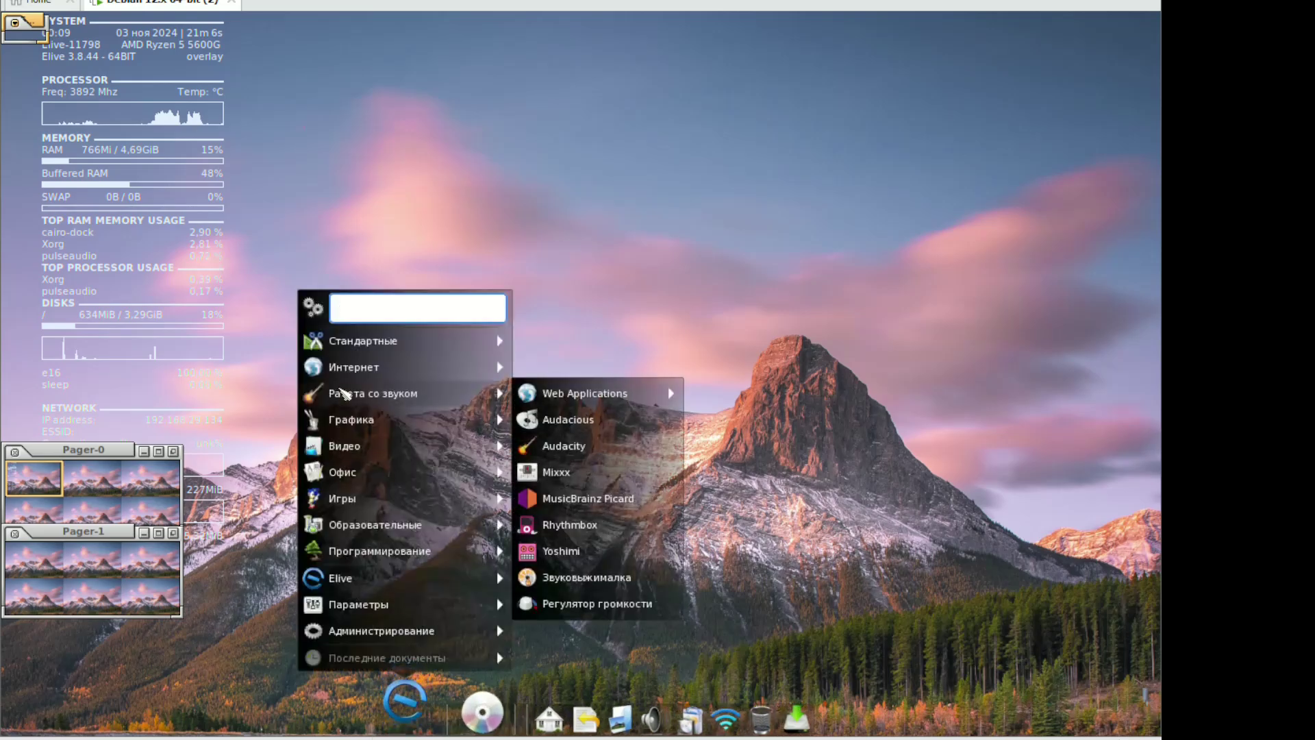
pyautogui.click(562, 448)
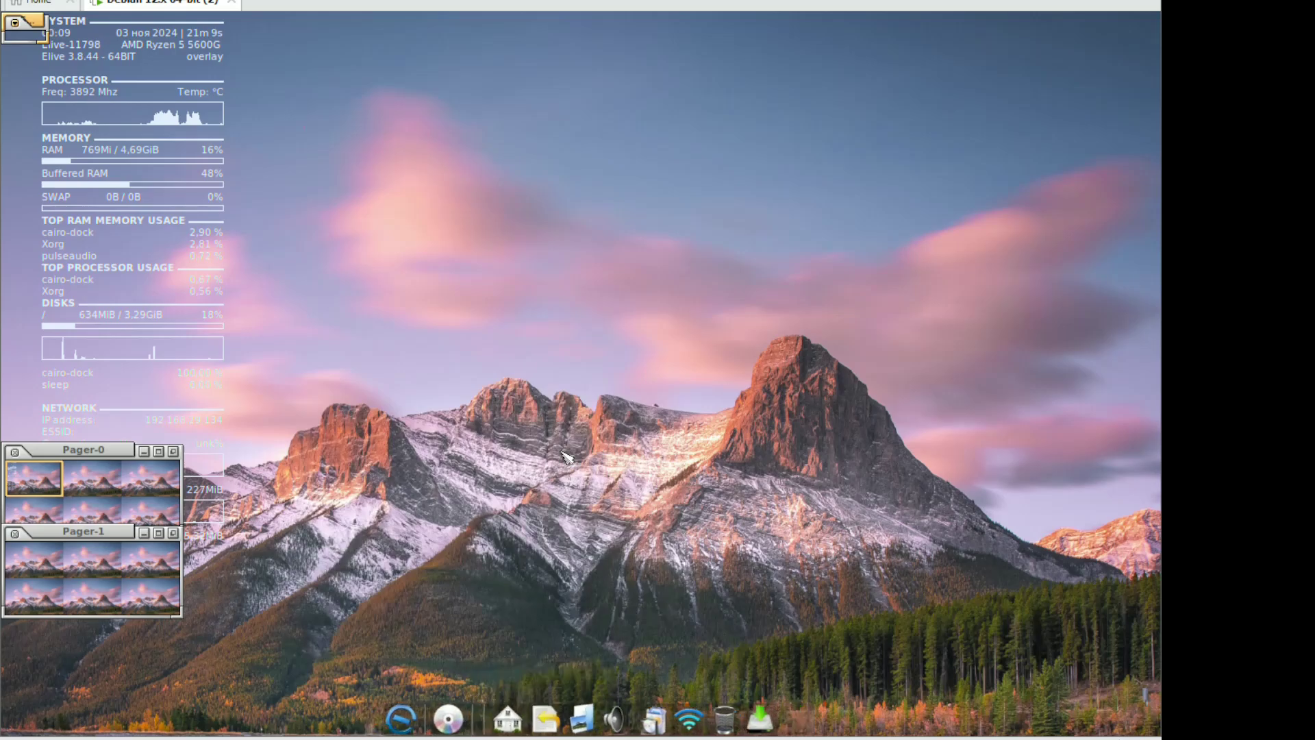
pyautogui.click(396, 716)
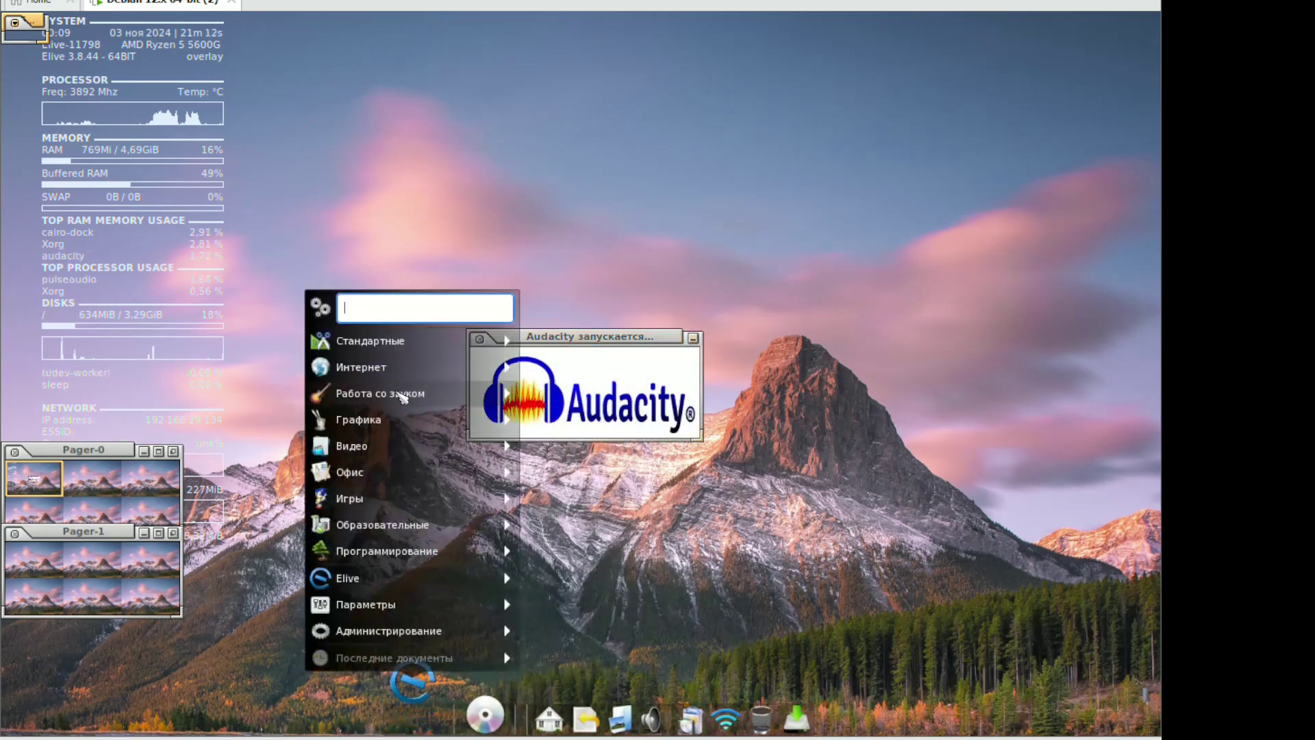
pyautogui.click(551, 425)
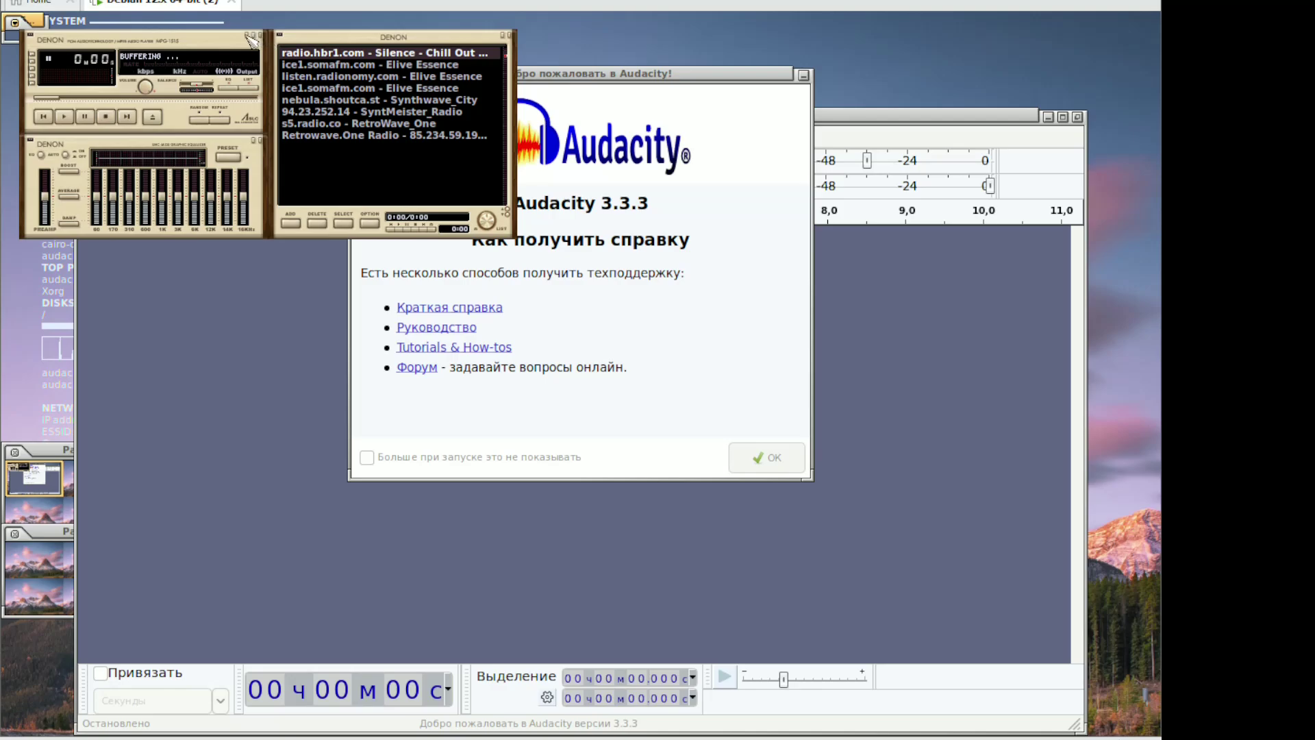
# Clear away the Audacity welcome window and the Audacious player, and reposition the Audacity window and the desktop icon box
pyautogui.click(762, 456)
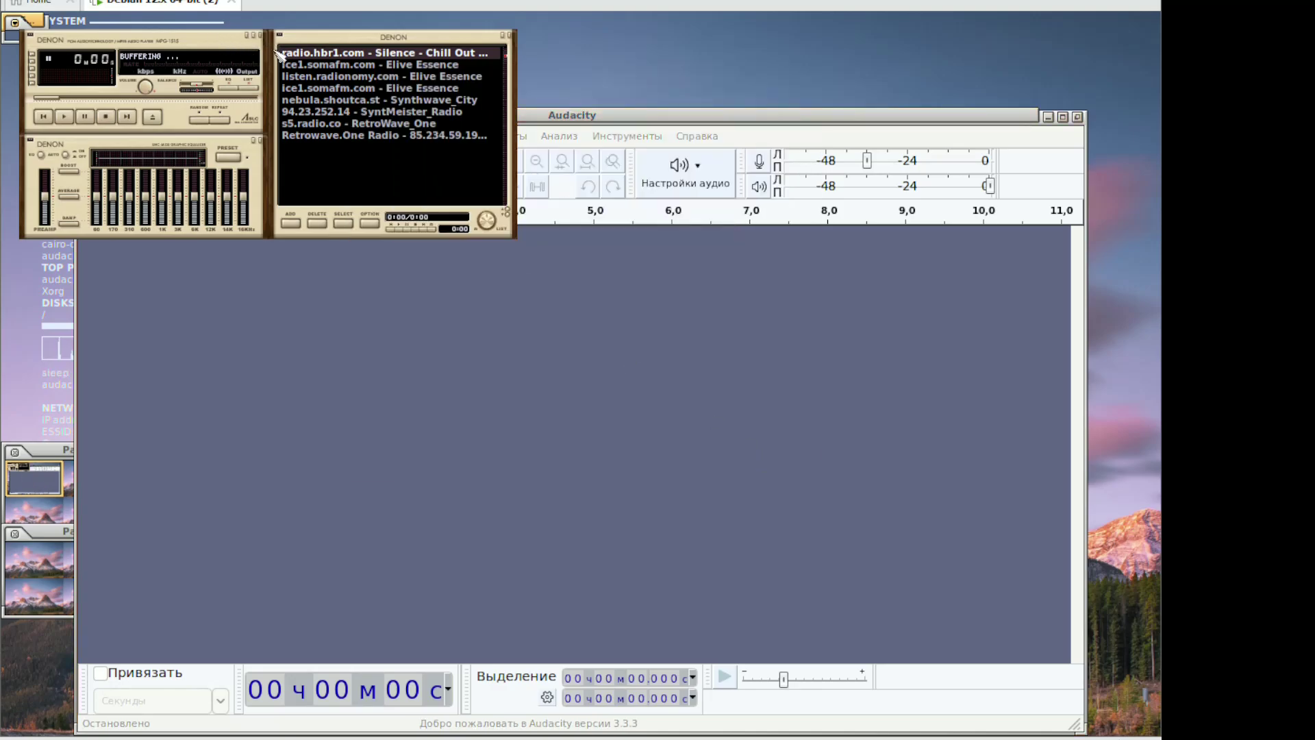
pyautogui.click(31, 36)
pyautogui.moveTo(137, 114); pyautogui.dragTo(153, 66)
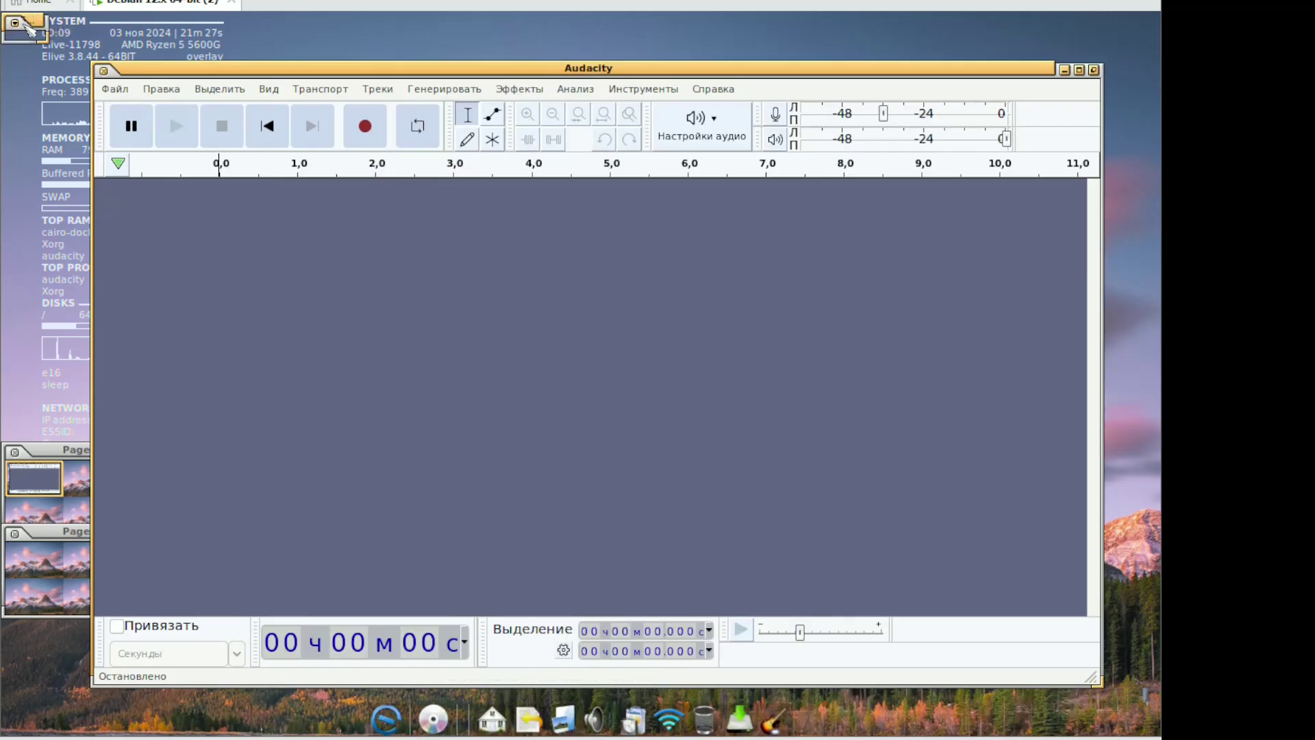
pyautogui.moveTo(28, 29); pyautogui.dragTo(46, 27)
# Look over Audacity's transport commands and close Audacity
pyautogui.click(320, 89)
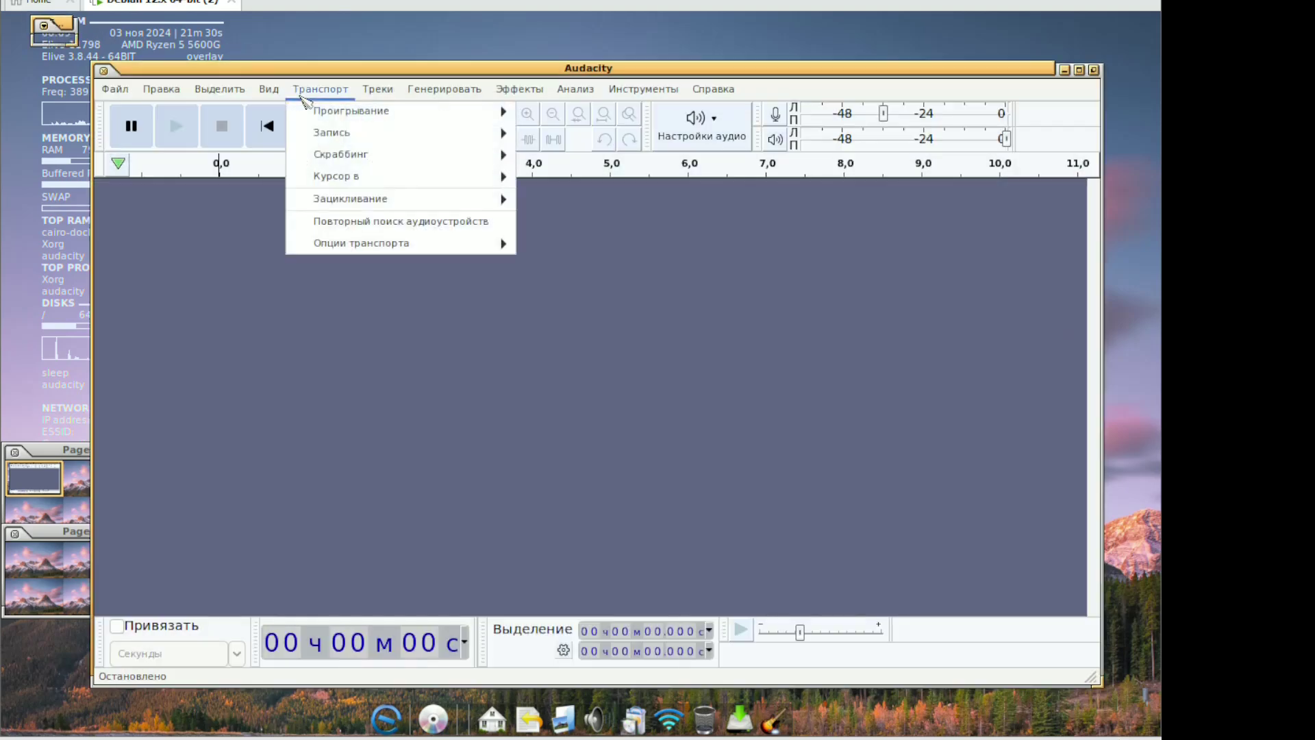
pyautogui.moveTo(392, 95)
pyautogui.click(122, 69)
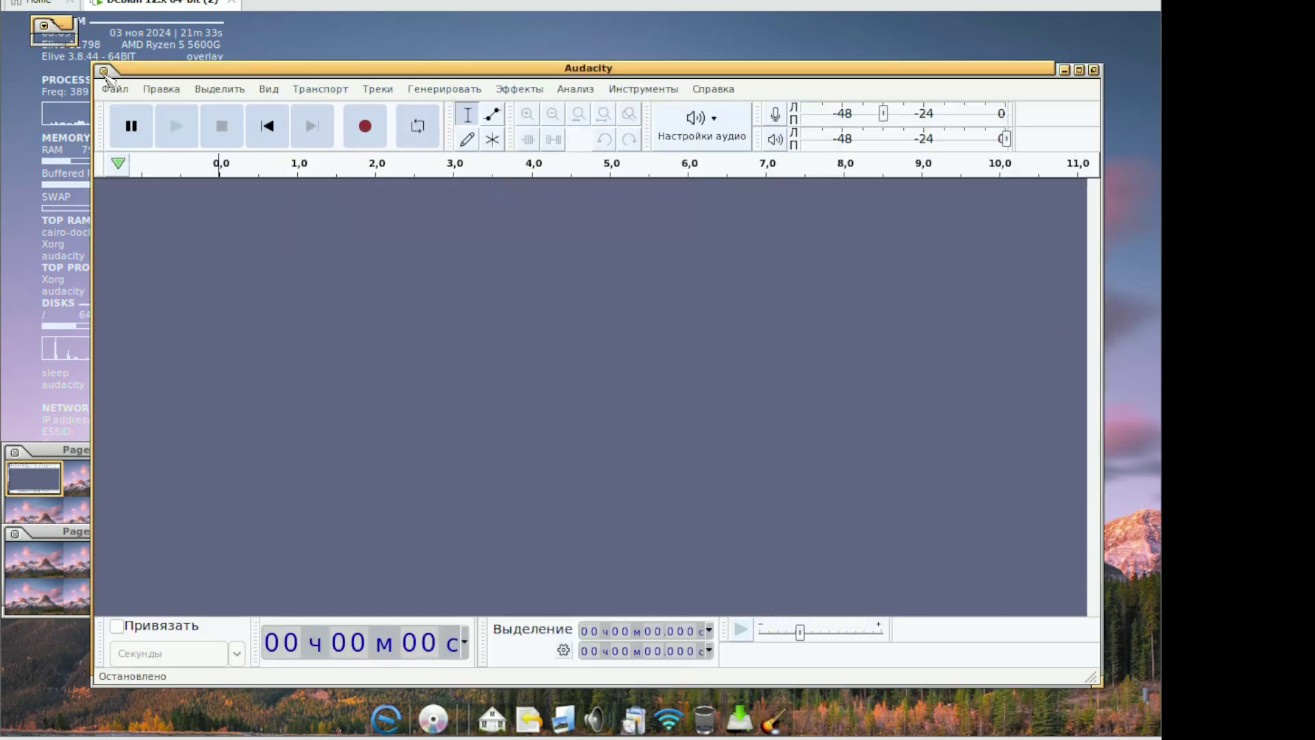
pyautogui.click(103, 71)
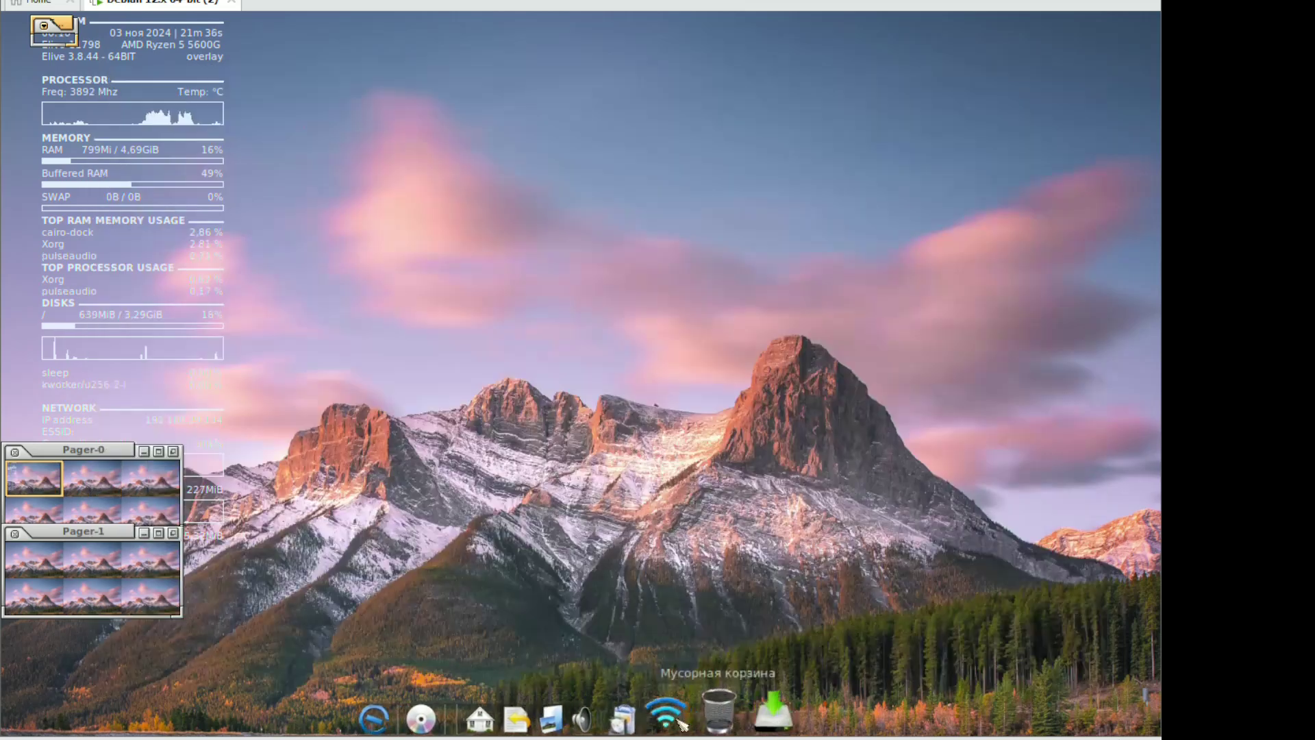
# Launch MusicBrainz Picard and the Yoshimi synthesizer from the audio applications
pyautogui.click(394, 716)
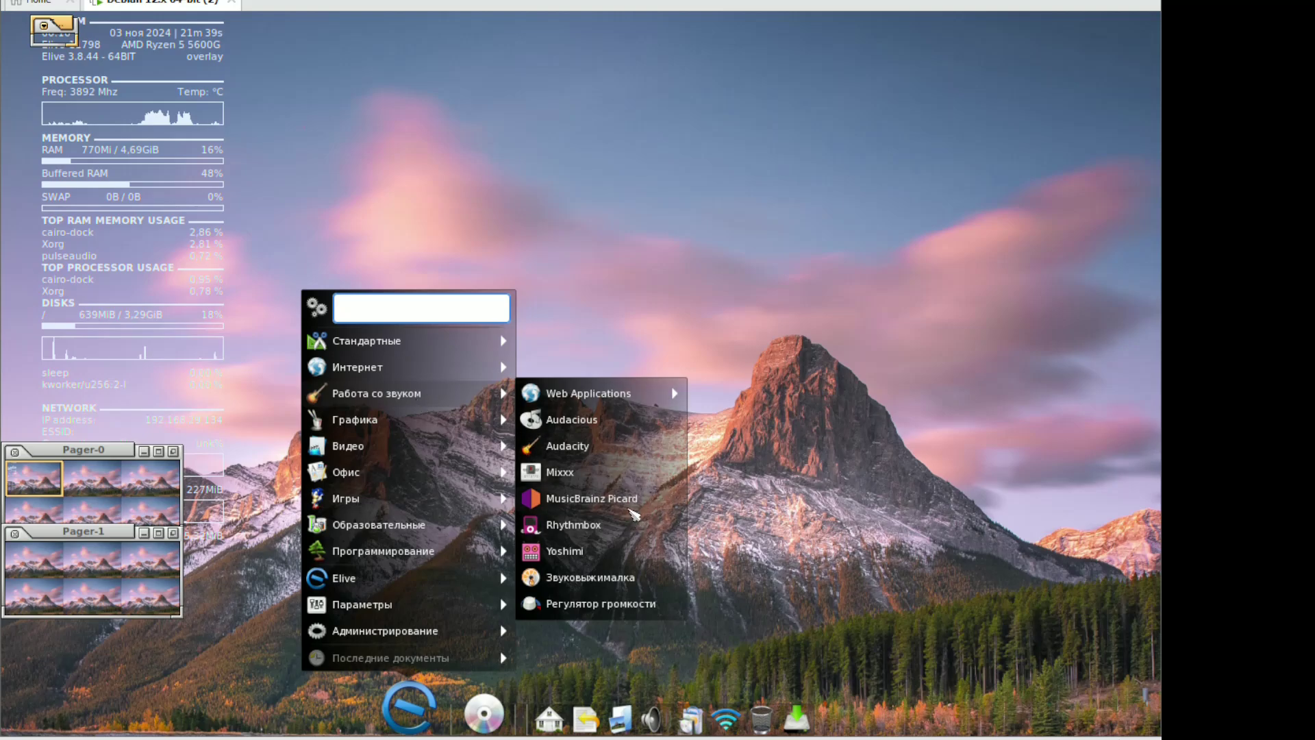
pyautogui.click(408, 707)
pyautogui.click(408, 707)
pyautogui.moveTo(411, 393)
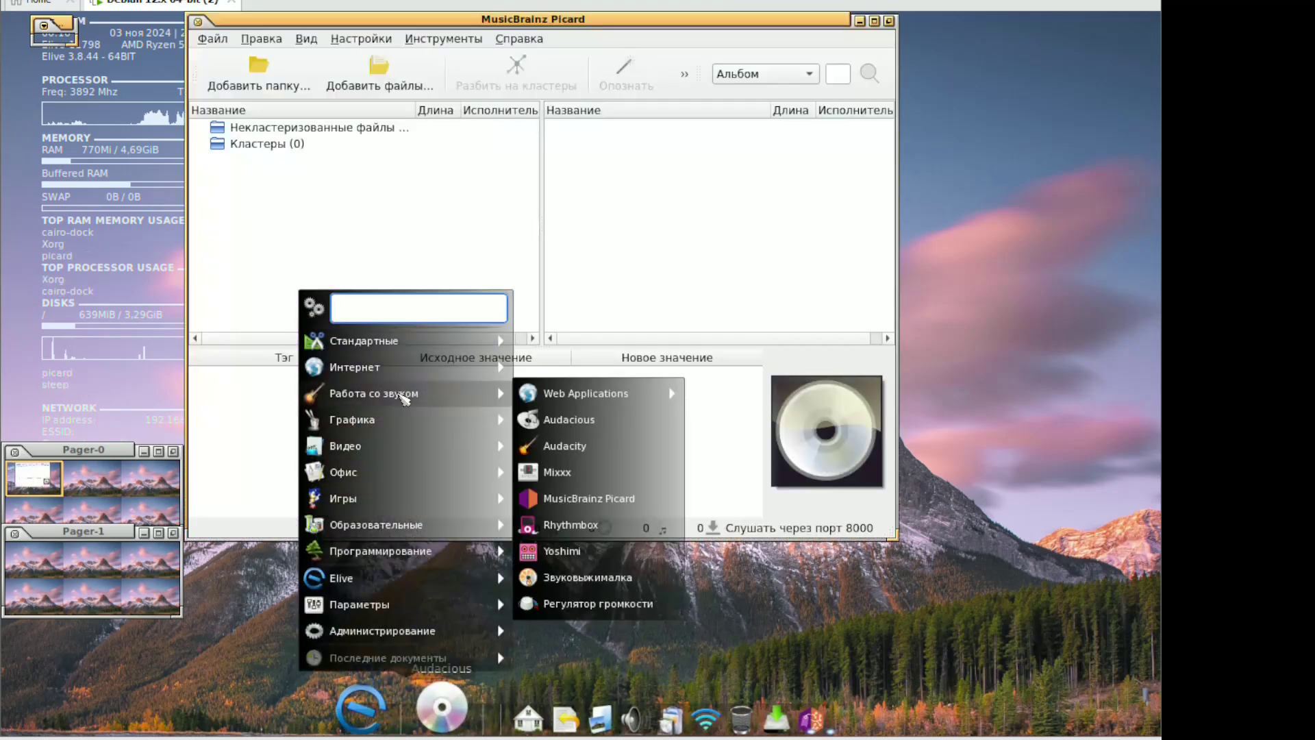
pyautogui.click(590, 552)
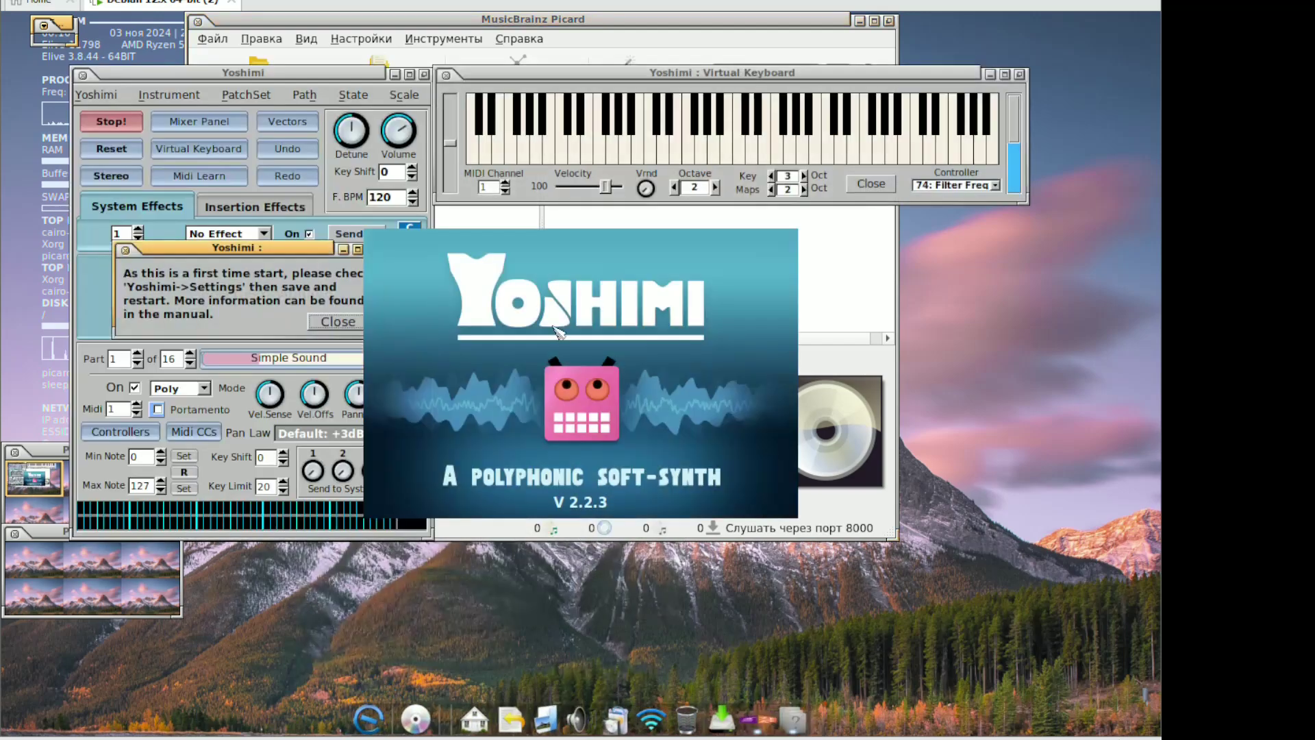
# Play notes on Yoshimi's virtual keyboard with its controller set to 11: Expression, and dismiss the first-start notice
pyautogui.moveTo(617, 147)
pyautogui.mouseDown()
pyautogui.moveTo(866, 168)
pyautogui.moveTo(1016, 157)
pyautogui.mouseUp()
pyautogui.click(994, 185)
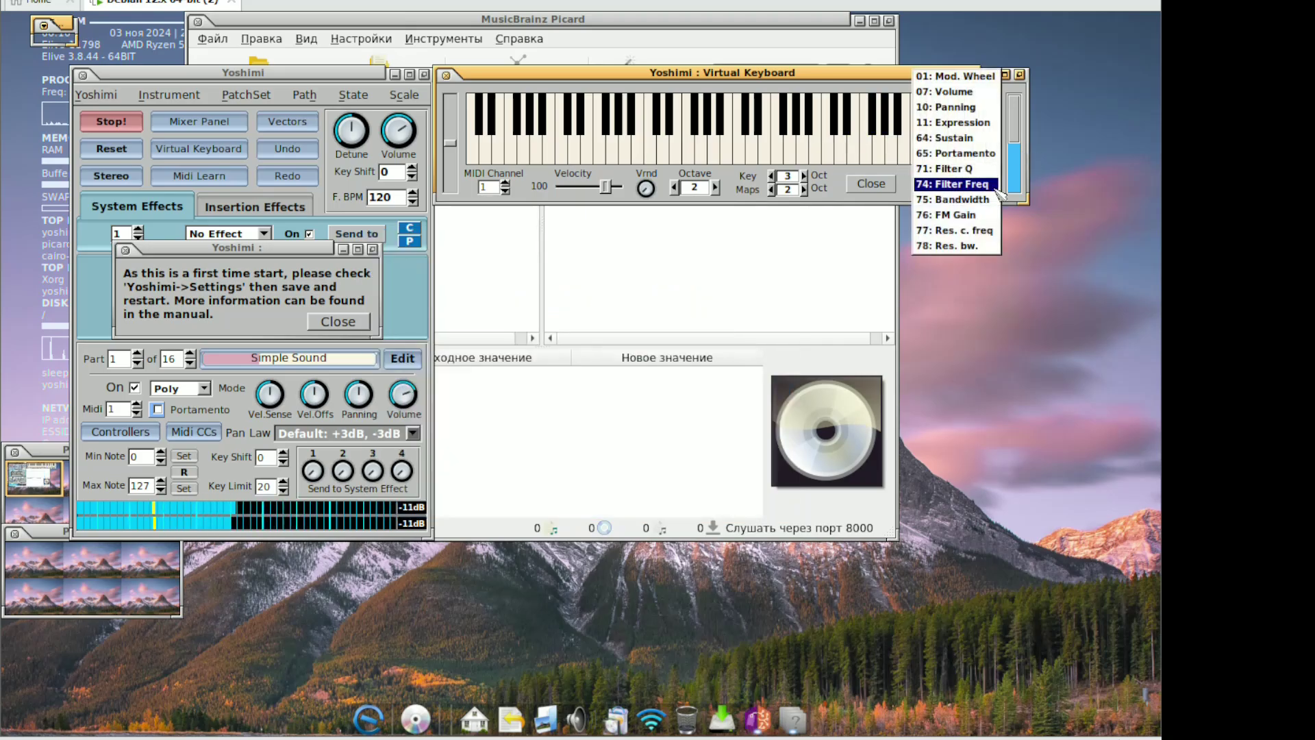
pyautogui.click(959, 127)
pyautogui.click(883, 151)
pyautogui.moveTo(886, 152)
pyautogui.mouseDown()
pyautogui.moveTo(942, 141)
pyautogui.moveTo(966, 161)
pyautogui.moveTo(798, 113)
pyautogui.moveTo(884, 128)
pyautogui.mouseUp()
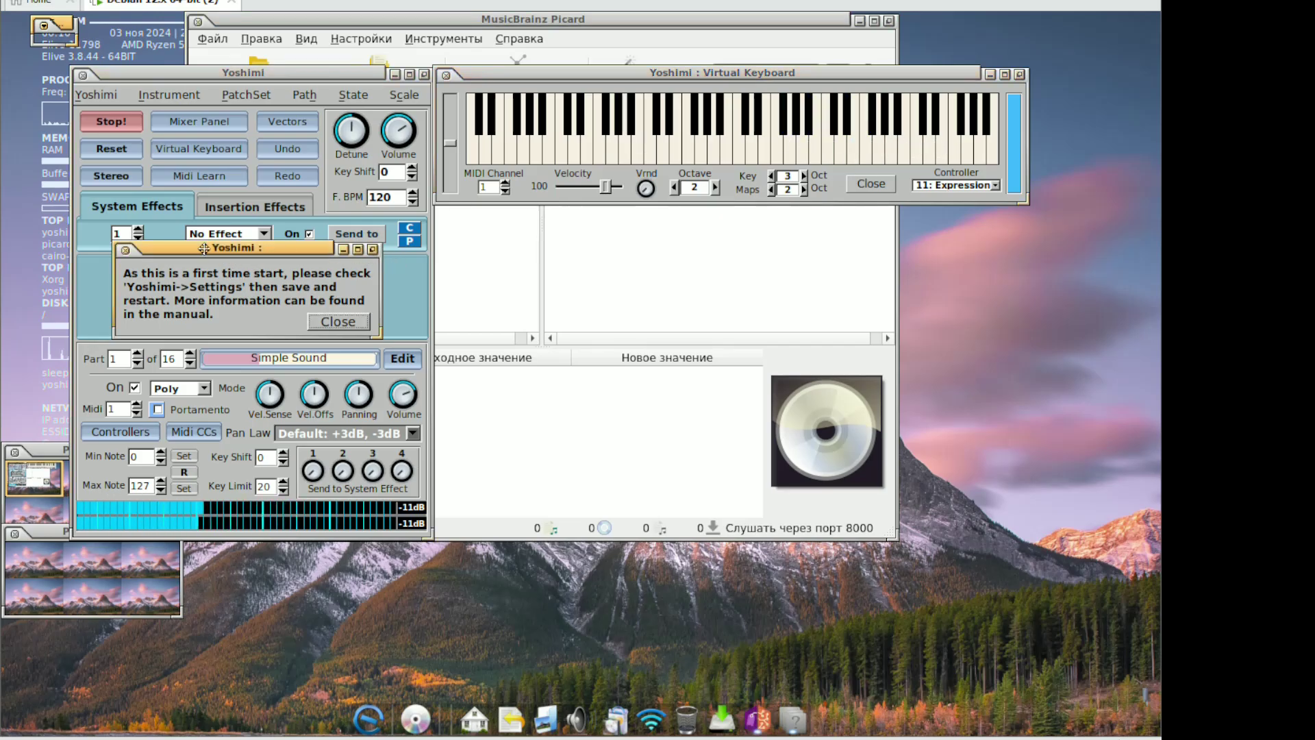
pyautogui.click(125, 251)
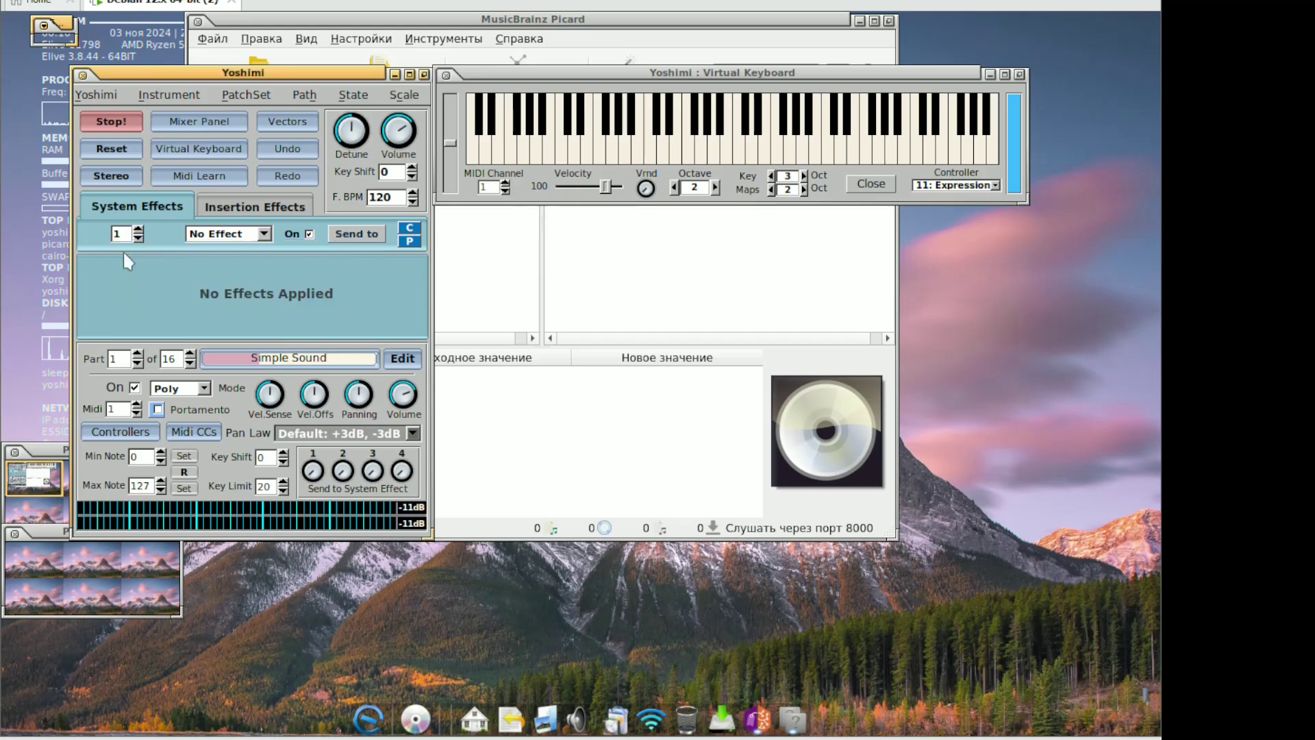
# Set the virtual keyboard's velocity to 127 and octave to 5, trying out notes with the new settings
pyautogui.moveTo(586, 137)
pyautogui.mouseDown()
pyautogui.moveTo(851, 141)
pyautogui.moveTo(658, 144)
pyautogui.mouseUp()
pyautogui.moveTo(605, 186); pyautogui.dragTo(617, 187)
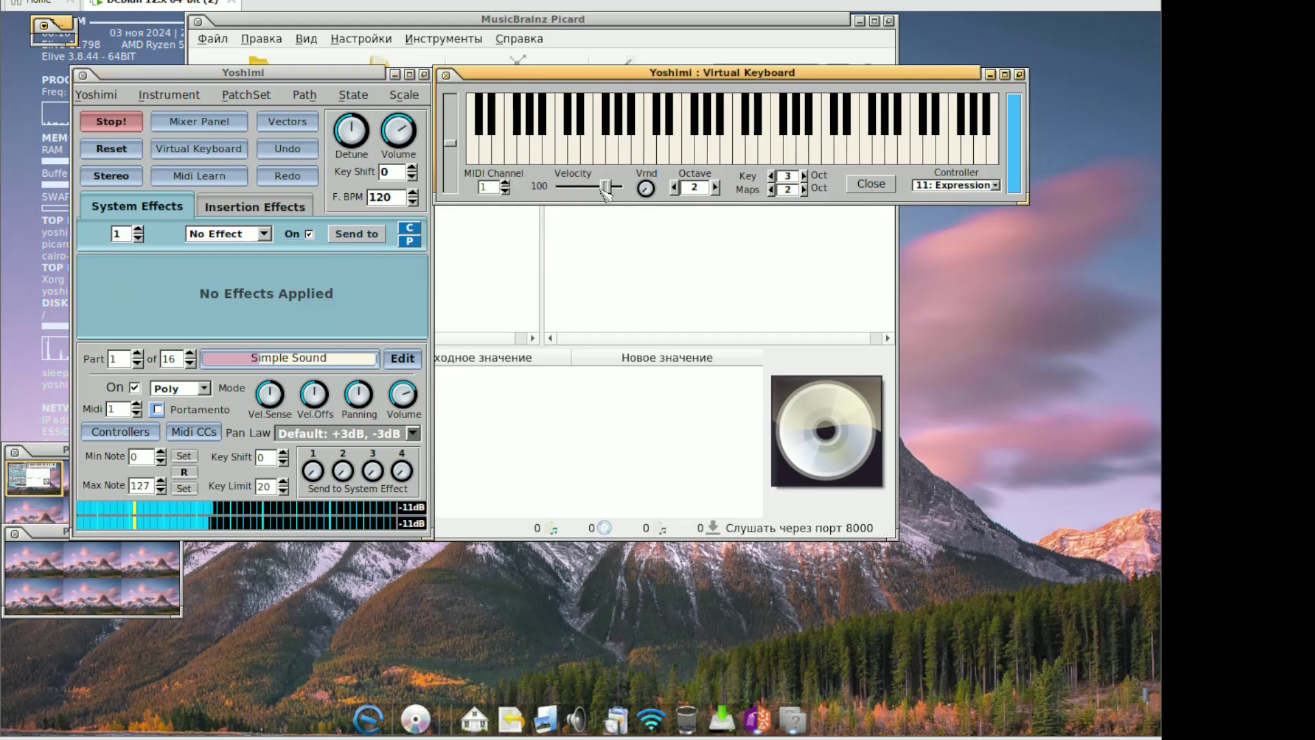
pyautogui.moveTo(798, 147); pyautogui.dragTo(844, 148)
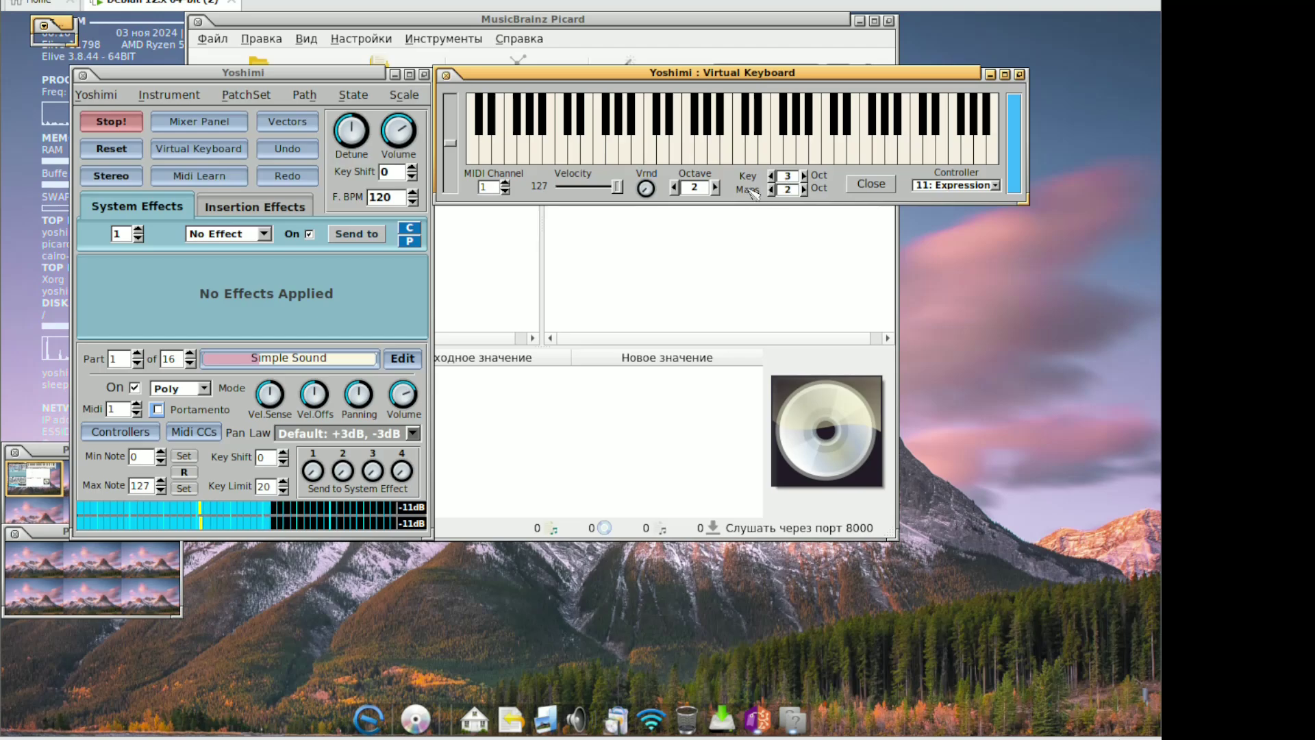
pyautogui.click(716, 186)
pyautogui.click(717, 187)
pyautogui.moveTo(756, 146); pyautogui.dragTo(1001, 140)
pyautogui.click(716, 187)
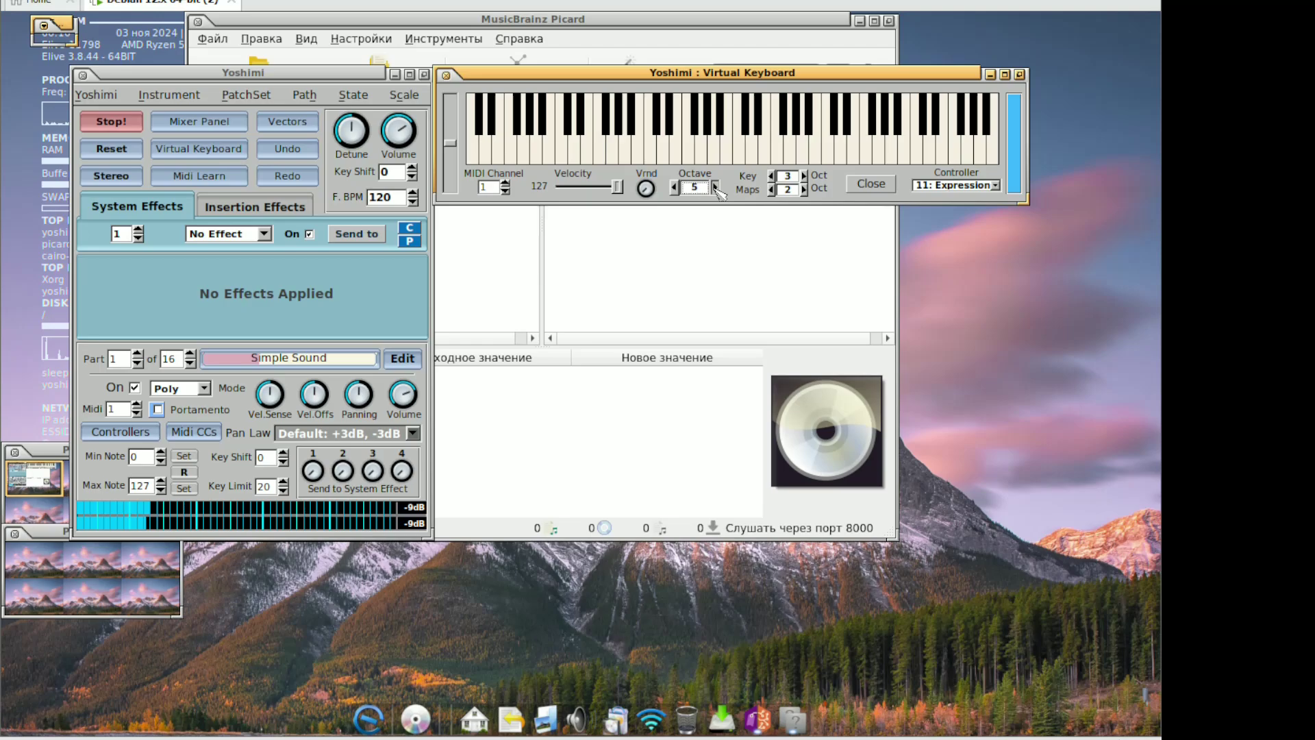
# Set the virtual keyboard's MIDI channel to 3 and try notes across its range
pyautogui.moveTo(670, 127)
pyautogui.mouseDown()
pyautogui.moveTo(1001, 147)
pyautogui.moveTo(481, 145)
pyautogui.mouseUp()
pyautogui.click(505, 183)
pyautogui.click(505, 184)
pyautogui.click(676, 148)
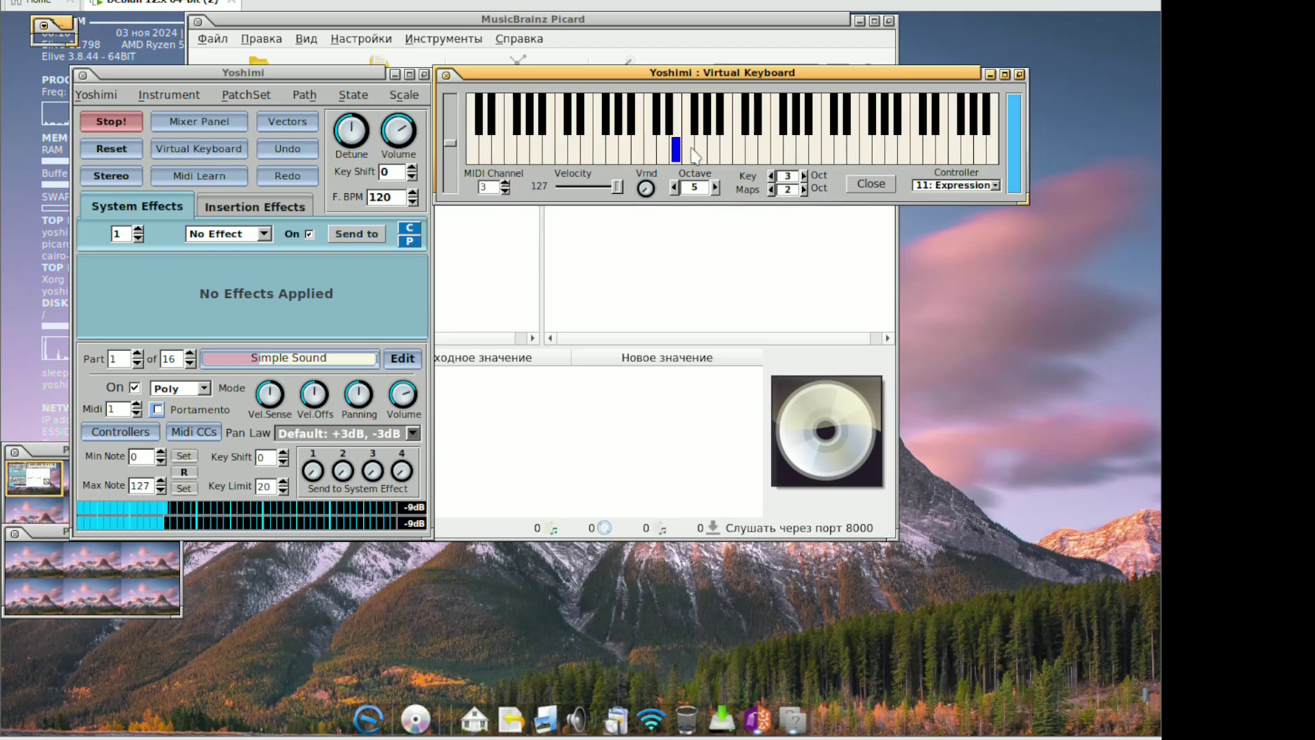
pyautogui.click(796, 127)
pyautogui.click(948, 144)
pyautogui.moveTo(798, 127); pyautogui.dragTo(553, 153)
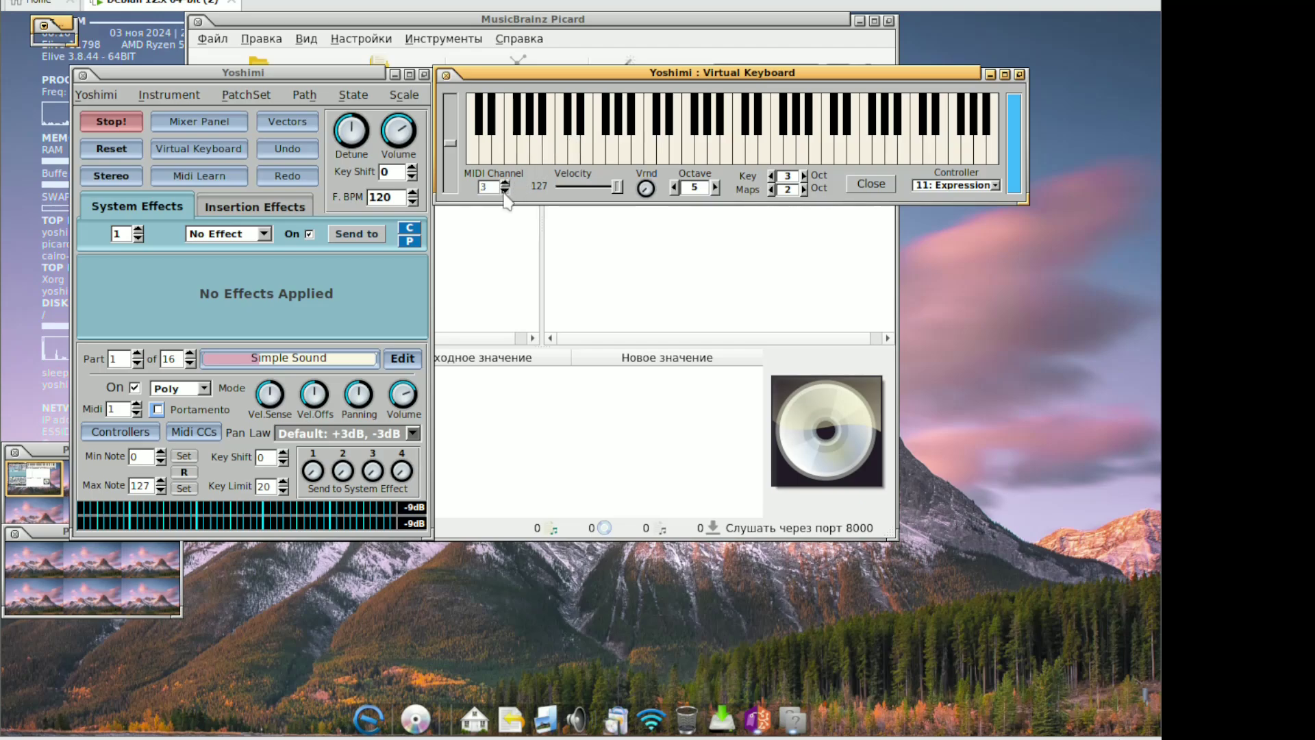
# Play a last run of notes on the virtual keyboard and close it
pyautogui.moveTo(698, 153)
pyautogui.mouseDown()
pyautogui.moveTo(747, 120)
pyautogui.moveTo(802, 148)
pyautogui.mouseUp()
pyautogui.click(400, 131)
pyautogui.click(526, 112)
pyautogui.click(875, 184)
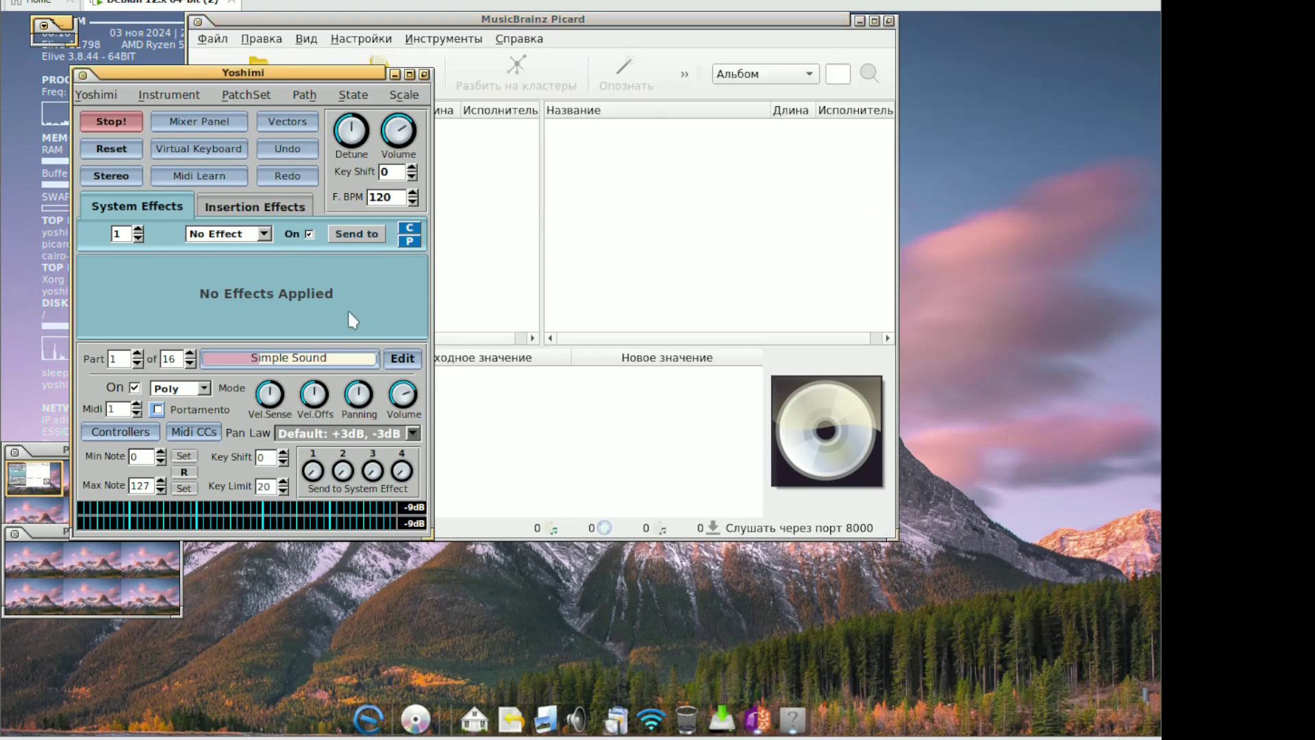
# Switch Yoshimi's output from stereo to mono and try its Reset function
pyautogui.click(132, 177)
pyautogui.click(111, 149)
pyautogui.click(472, 227)
# View Yoshimi's recent scales list and its About information, closing each window after reading
pyautogui.click(404, 94)
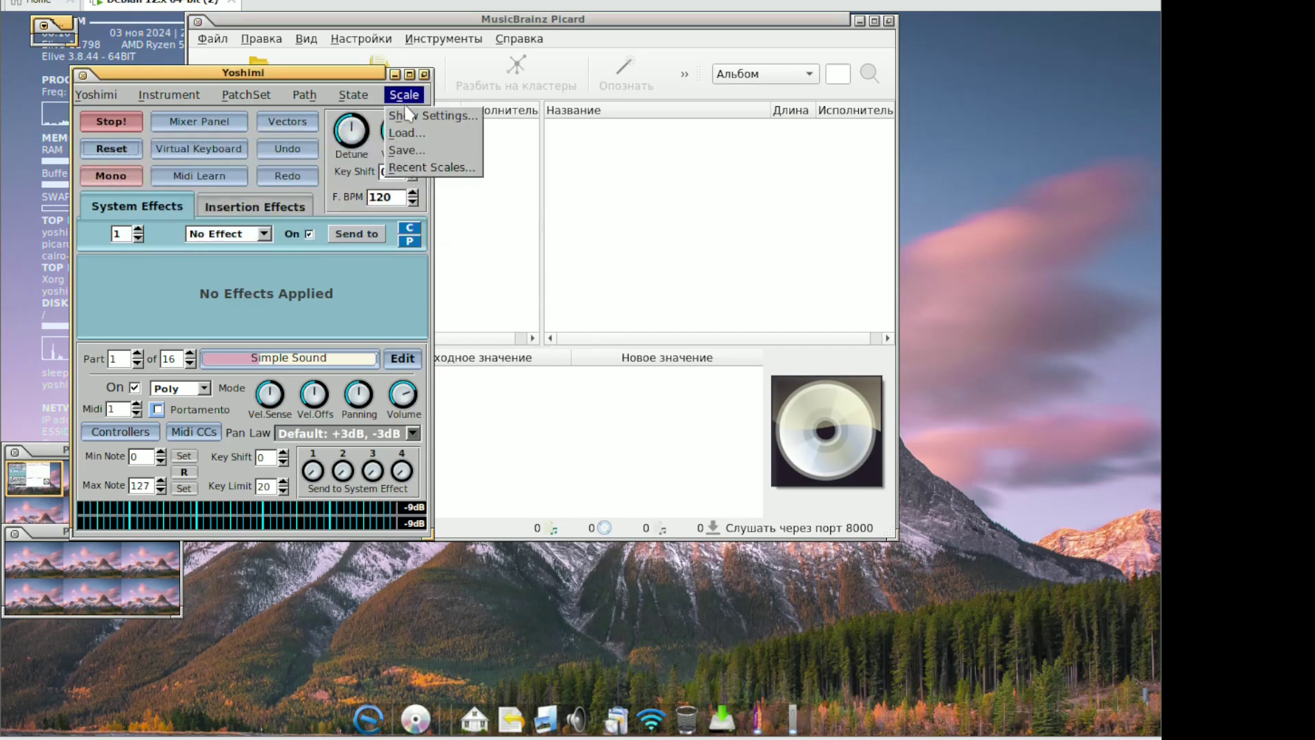
pyautogui.click(426, 167)
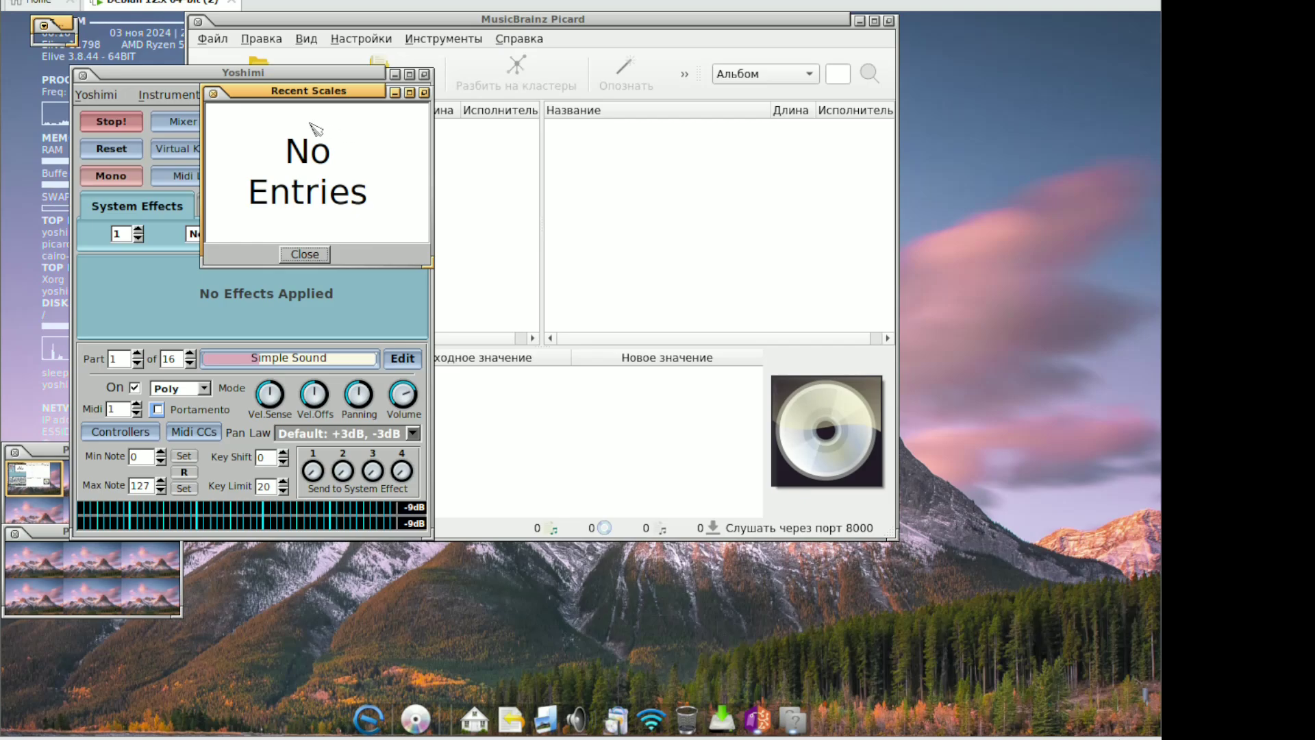
pyautogui.click(316, 258)
pyautogui.click(99, 95)
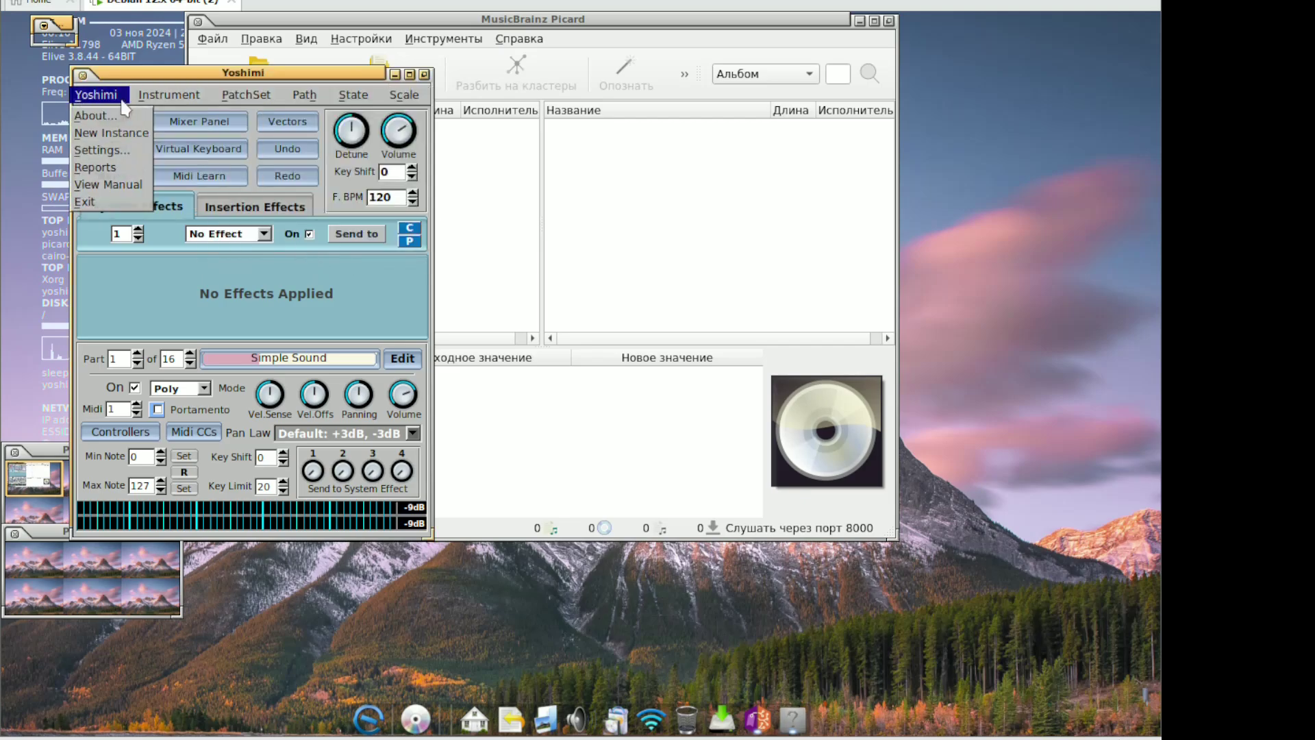
pyautogui.click(103, 115)
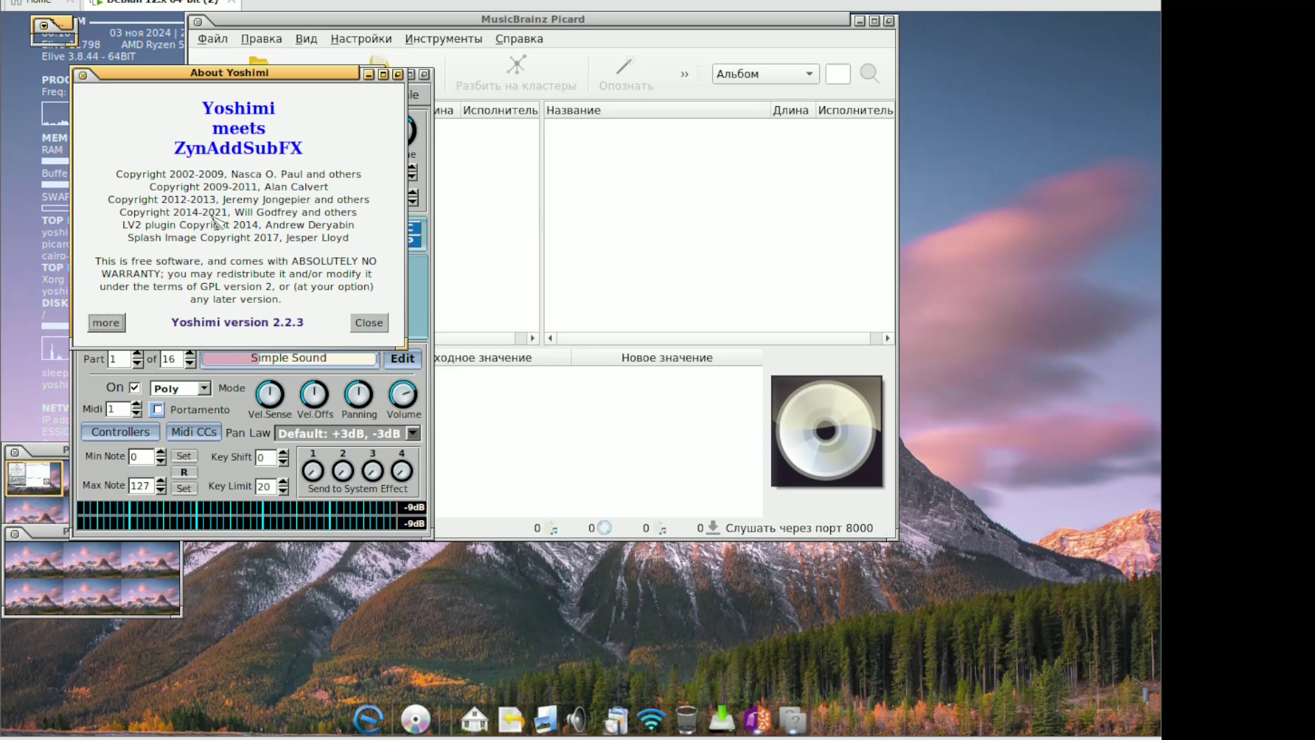
pyautogui.click(368, 324)
# Quit Yoshimi without saving the changed parameters
pyautogui.click(83, 76)
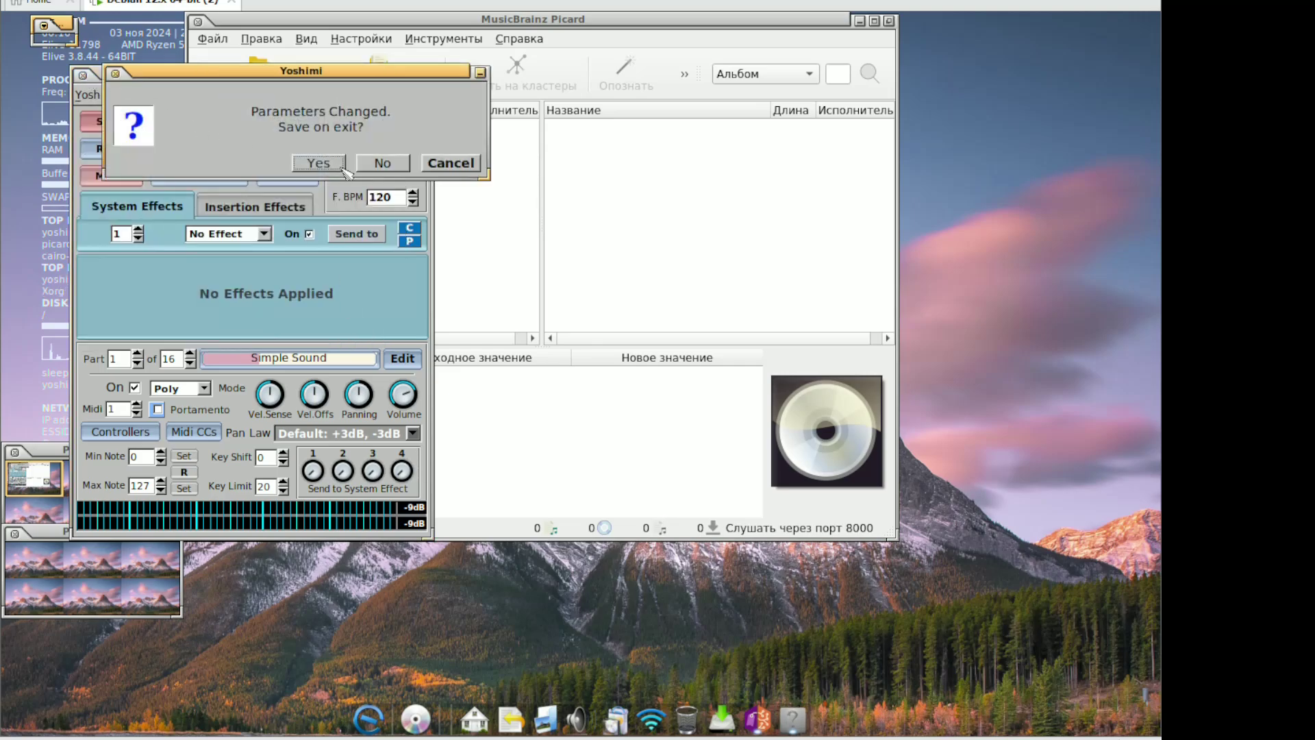
pyautogui.click(384, 165)
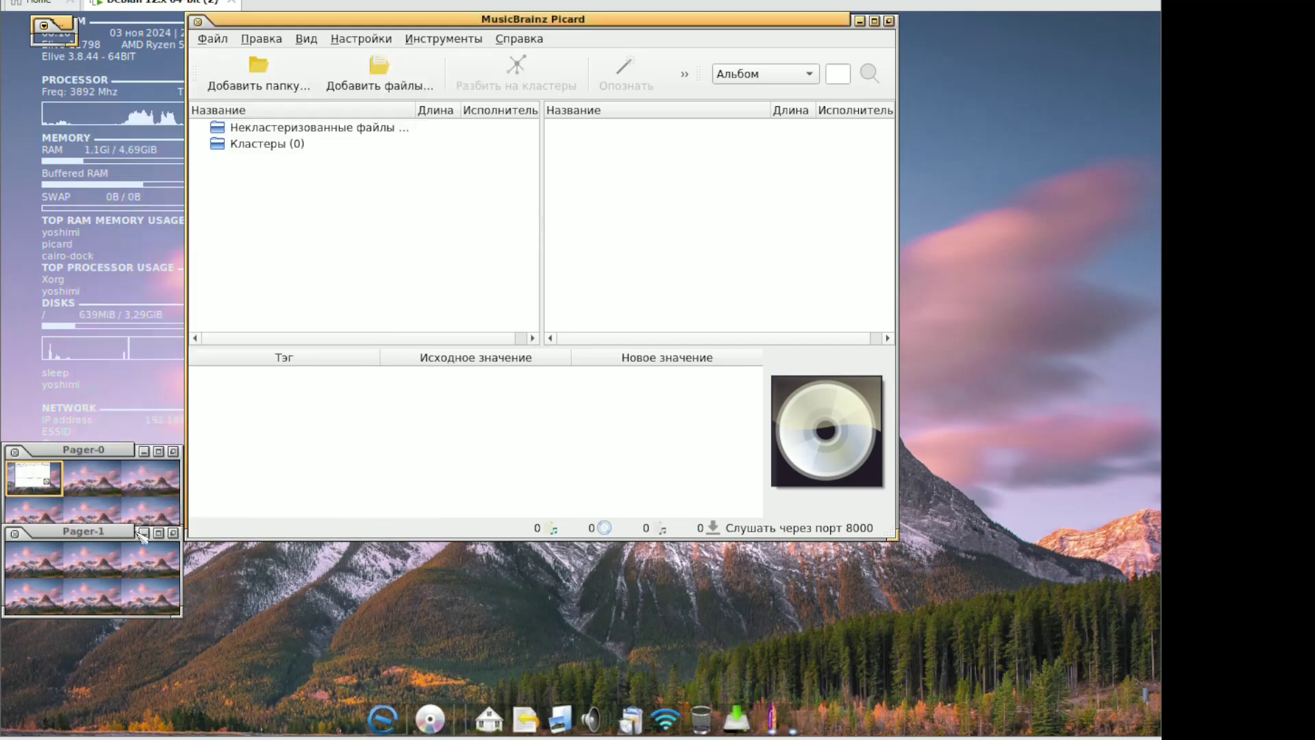
# Apply the RetroWave theme to the desktop
pyautogui.rightClick(432, 591)
pyautogui.moveTo(439, 608)
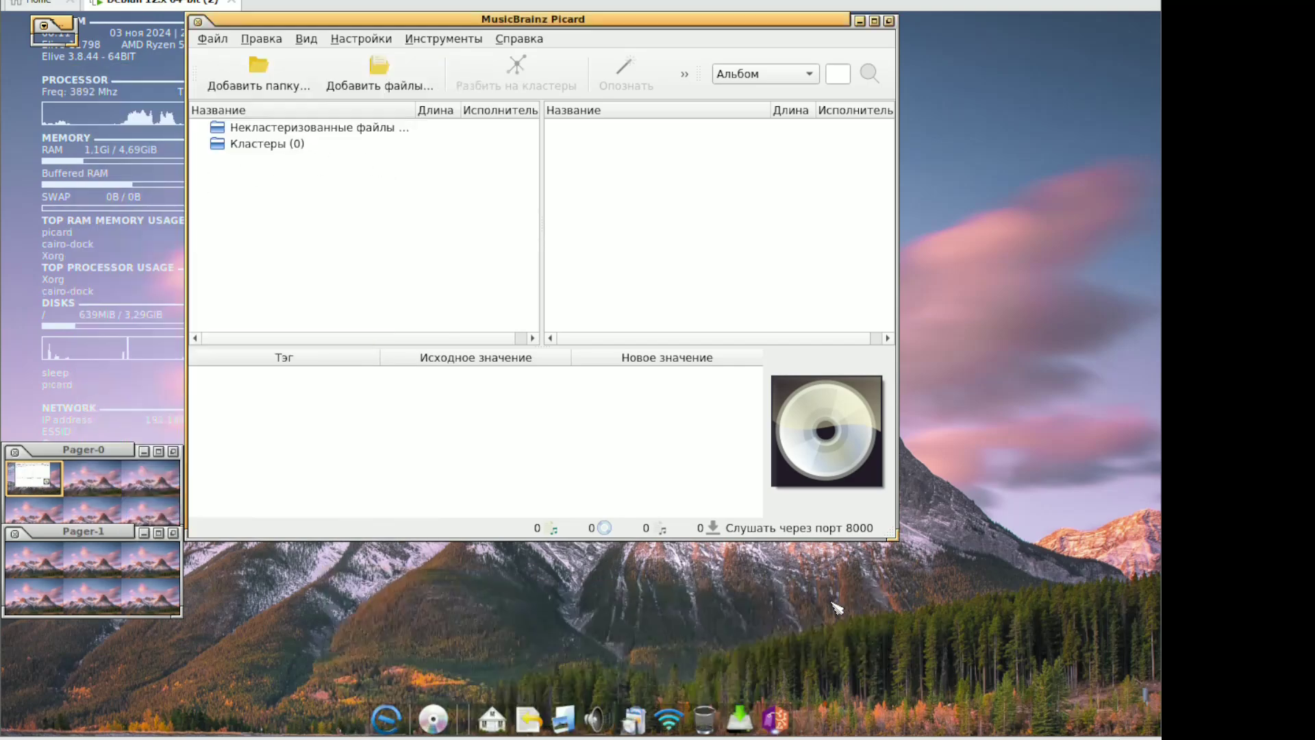
pyautogui.rightClick(719, 598)
pyautogui.moveTo(737, 622)
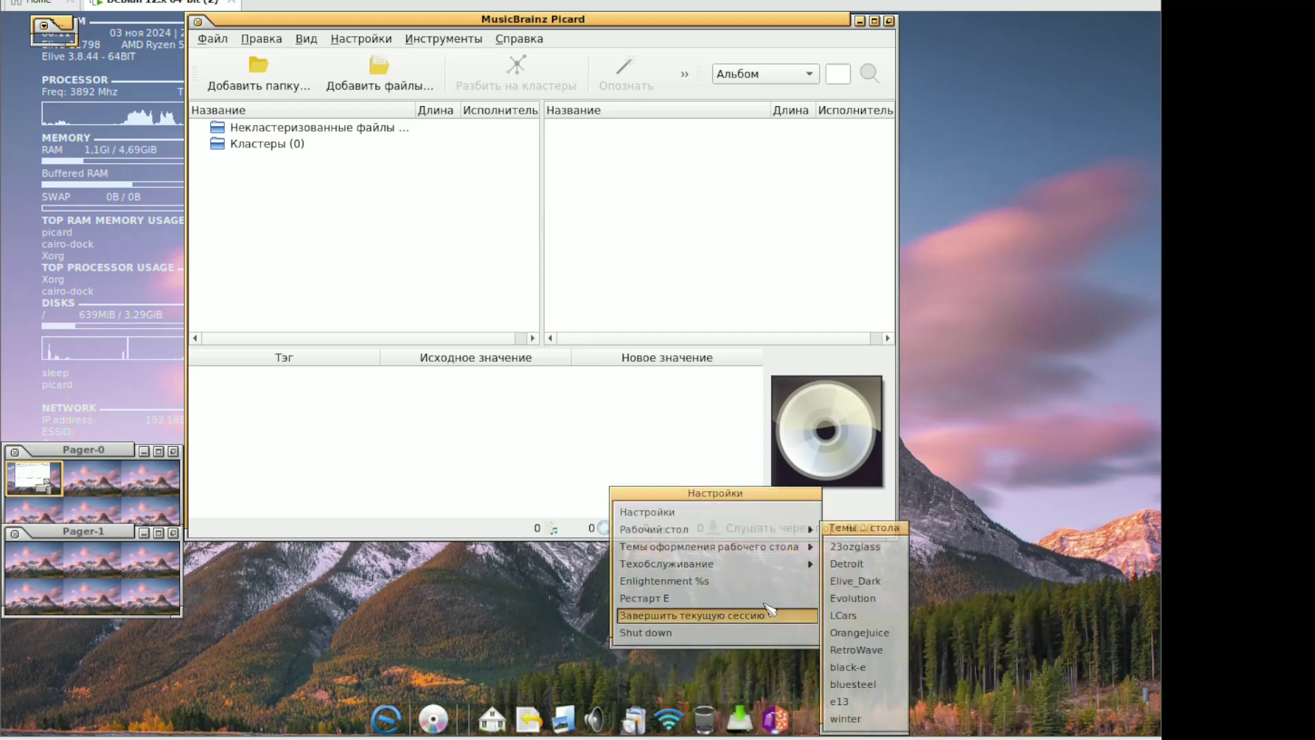
pyautogui.click(858, 647)
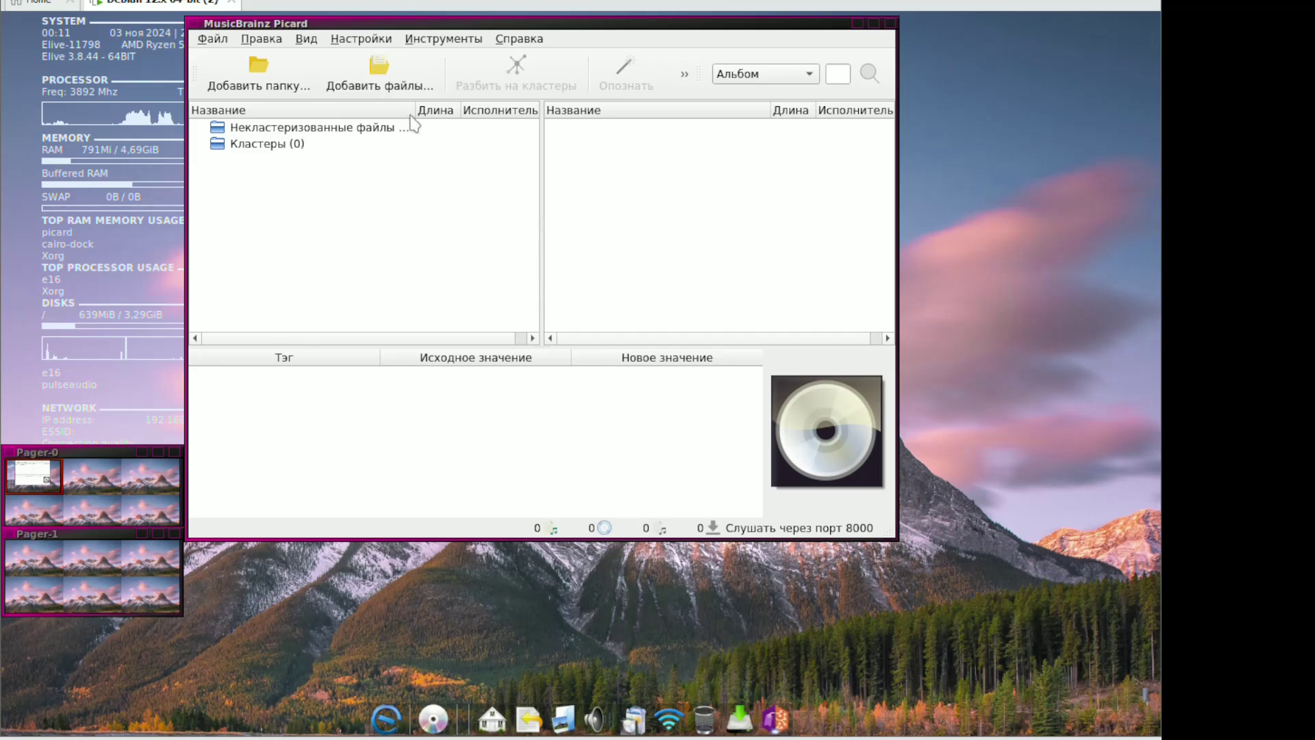
# Look over MusicBrainz Picard's help commands and its About information
pyautogui.click(425, 39)
pyautogui.moveTo(518, 40)
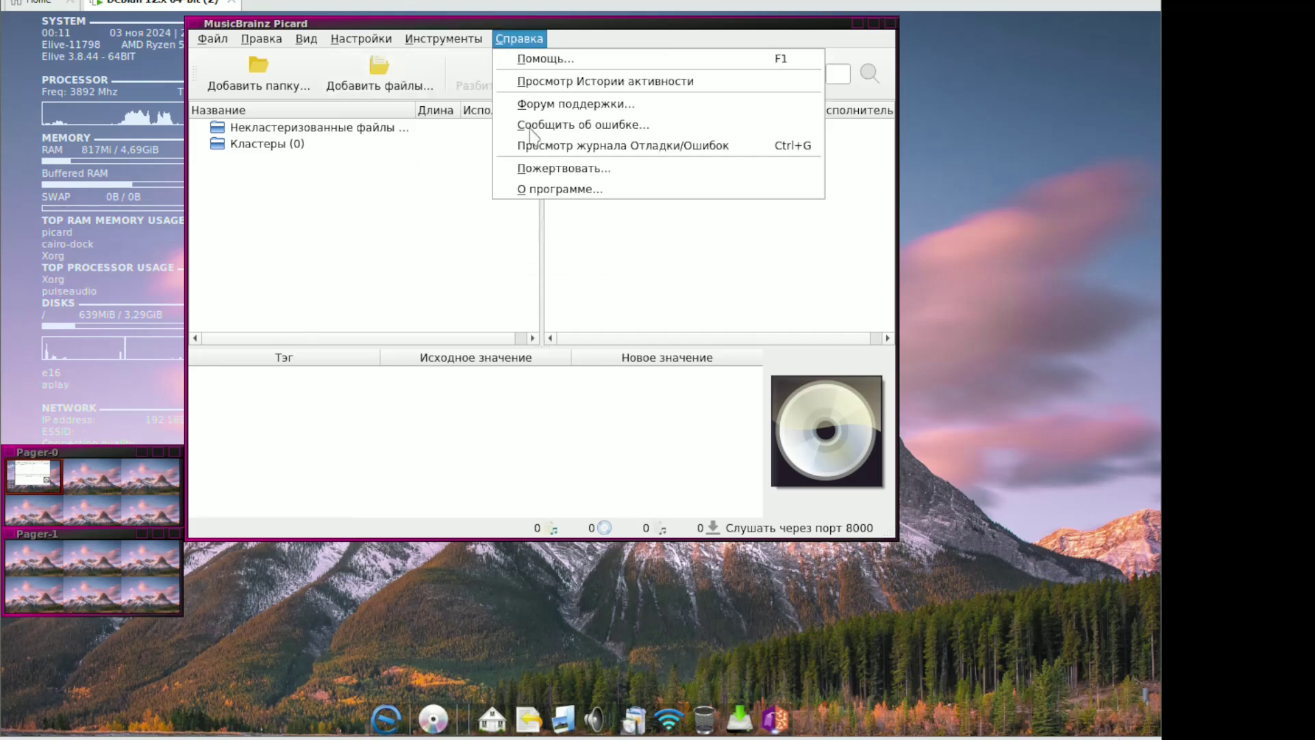
pyautogui.click(563, 191)
pyautogui.click(840, 44)
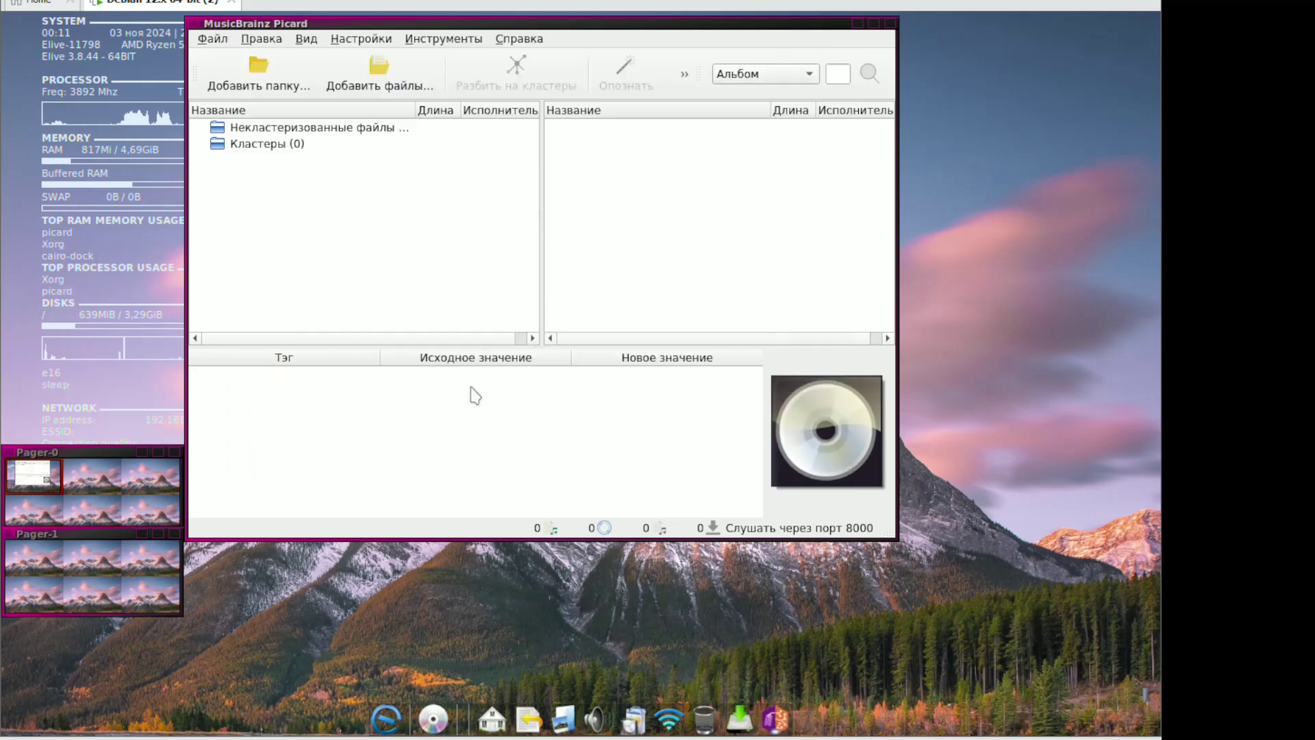
# Open Elive's Frequently Asked Questions (FAQ) page from the Elive applications
pyautogui.click(363, 554)
pyautogui.click(338, 687)
pyautogui.rightClick(272, 663)
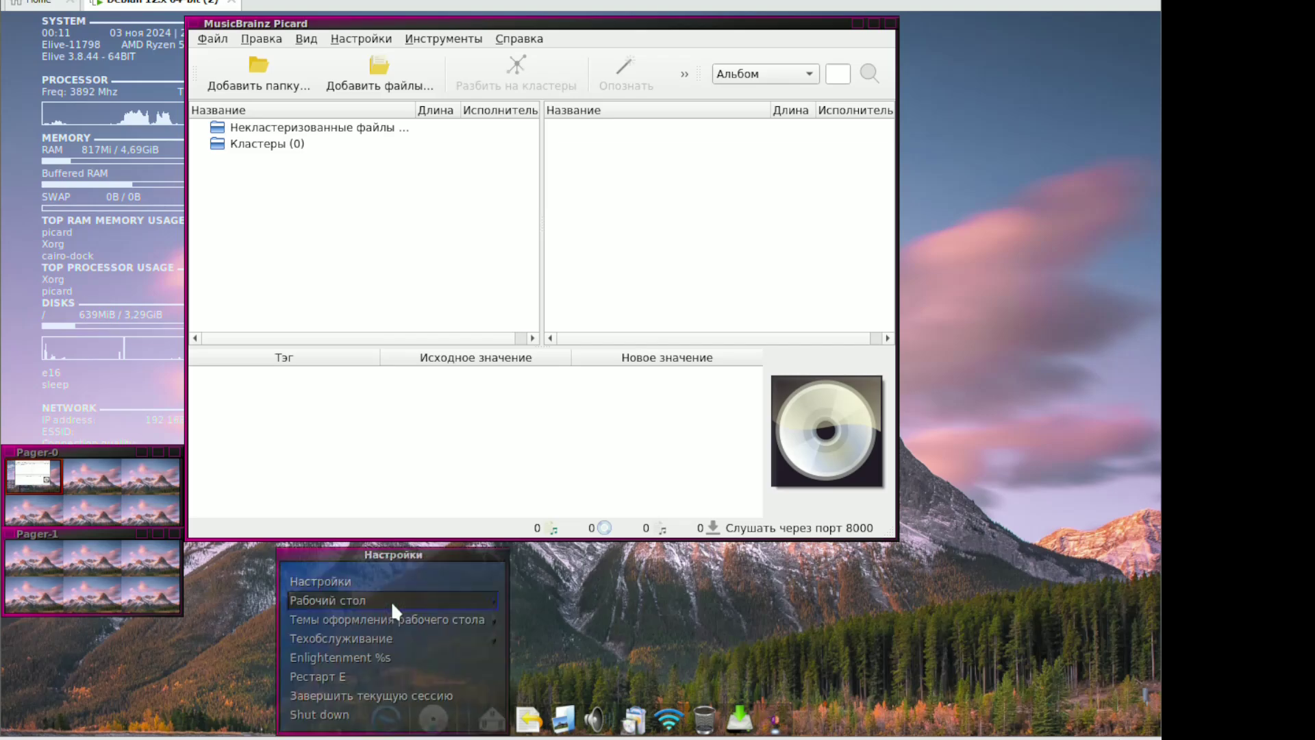
pyautogui.click(237, 602)
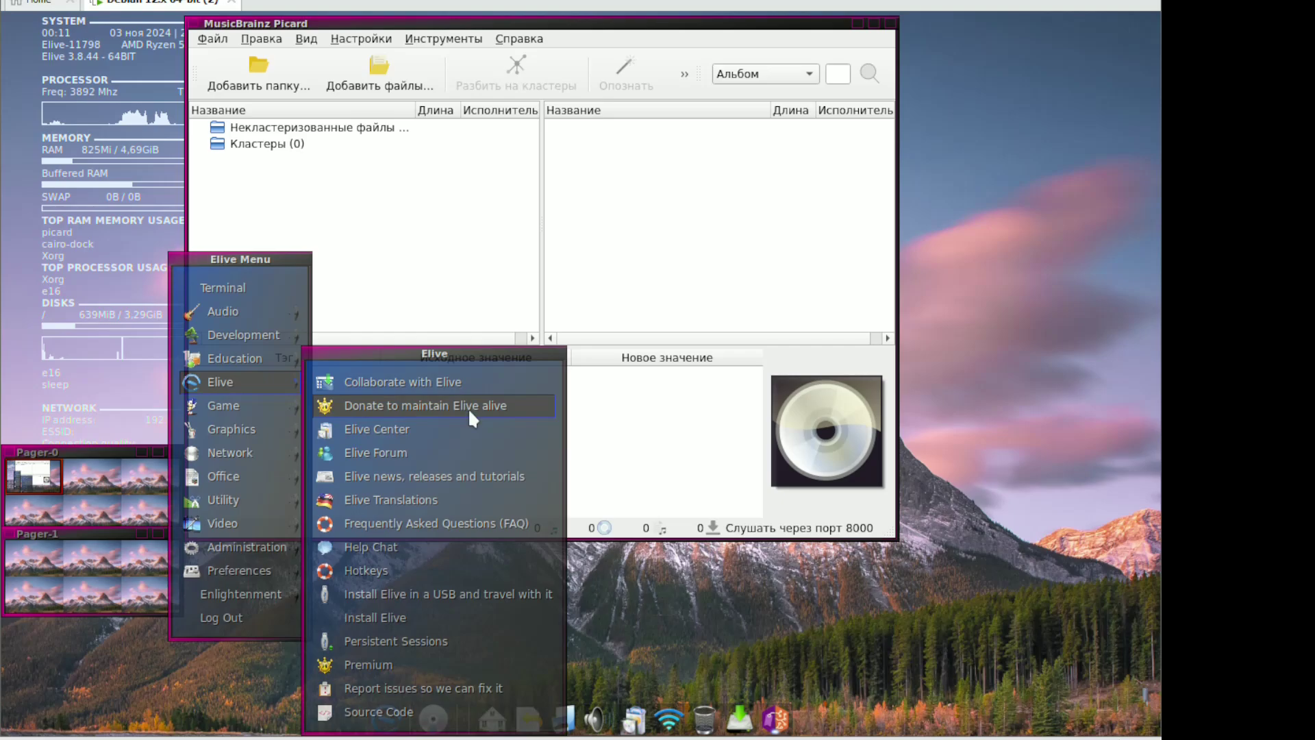
pyautogui.click(417, 525)
# Open the Elive news, releases and tutorials page from the Elive applications
pyautogui.moveTo(452, 353)
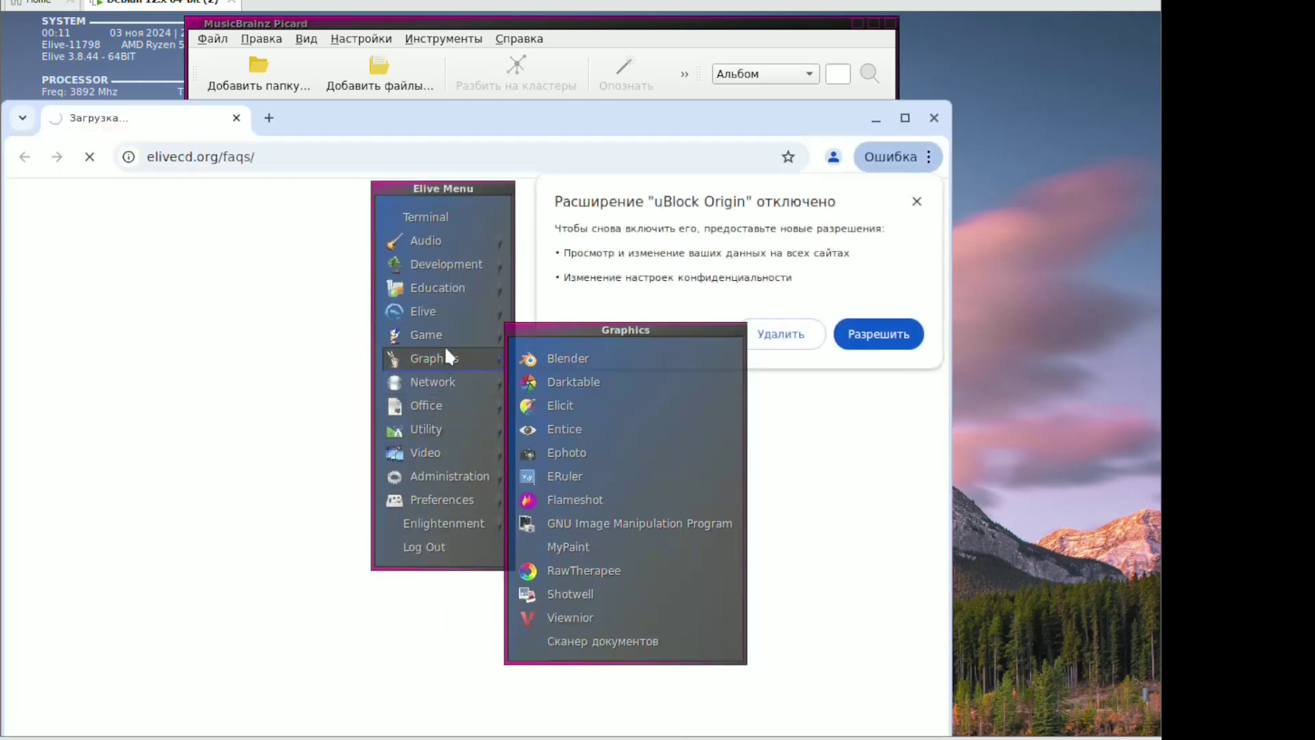
pyautogui.moveTo(445, 313)
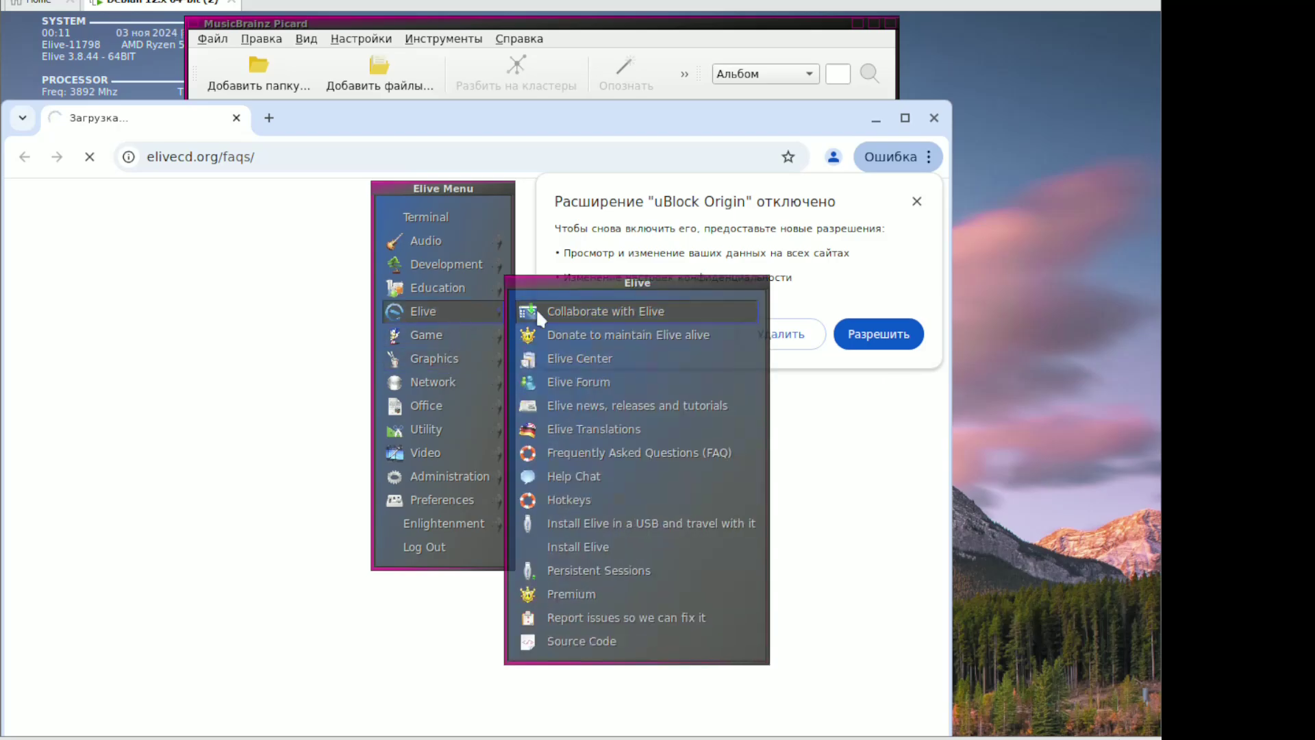
pyautogui.click(540, 406)
# Try to start the Elive installer and dismiss its error and warning messages
pyautogui.click(1089, 404)
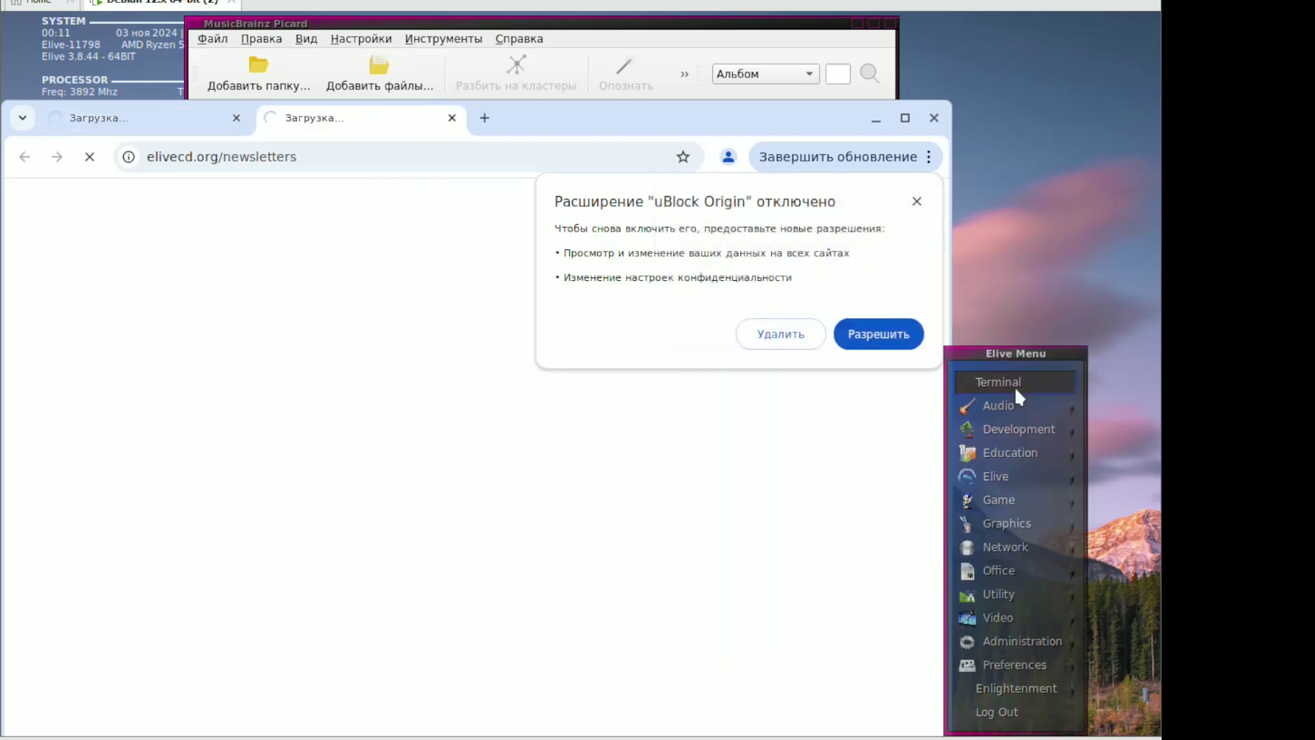
pyautogui.moveTo(1006, 471)
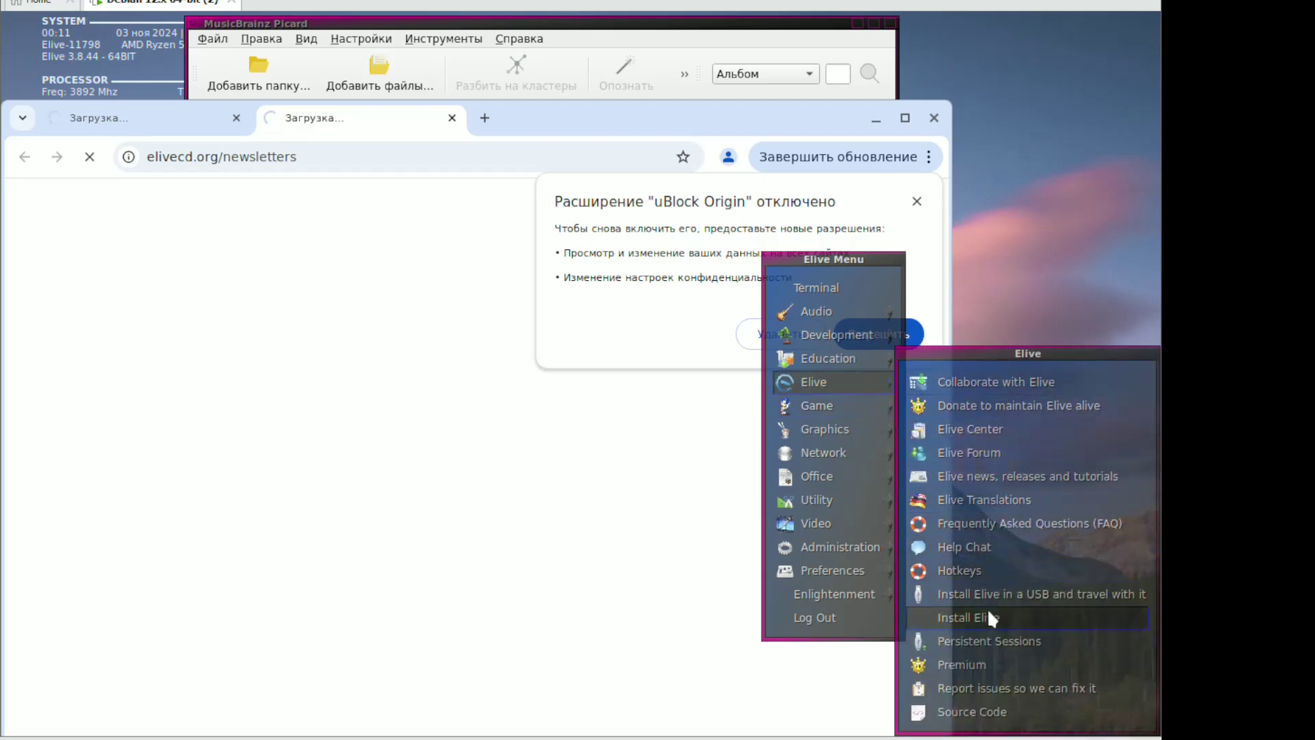
pyautogui.click(981, 618)
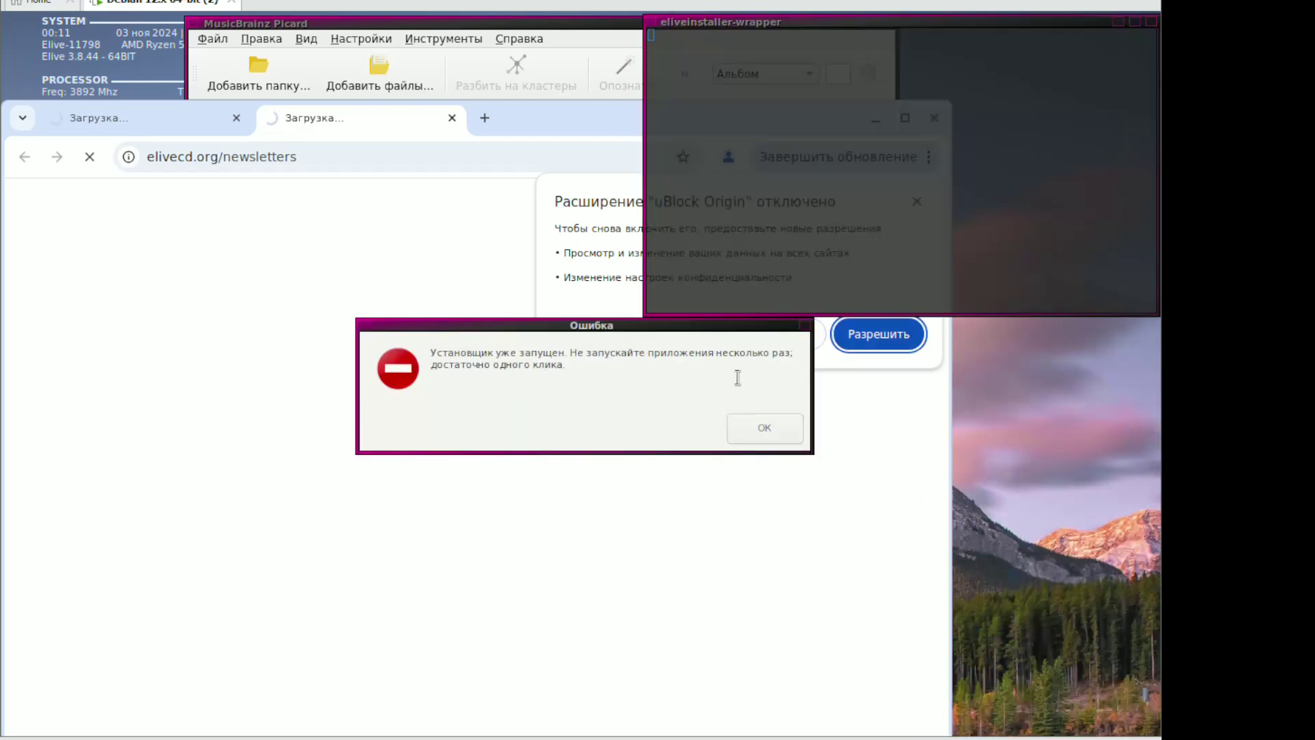
pyautogui.click(756, 431)
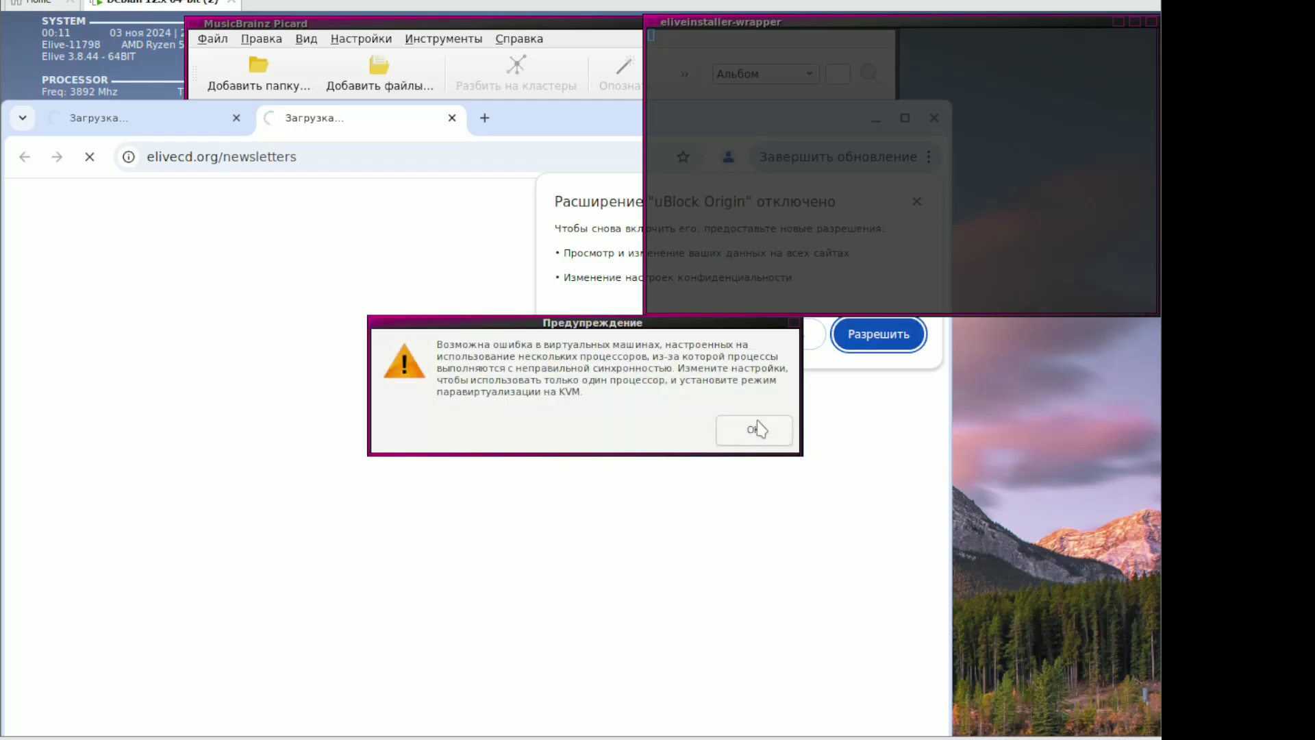
pyautogui.click(757, 429)
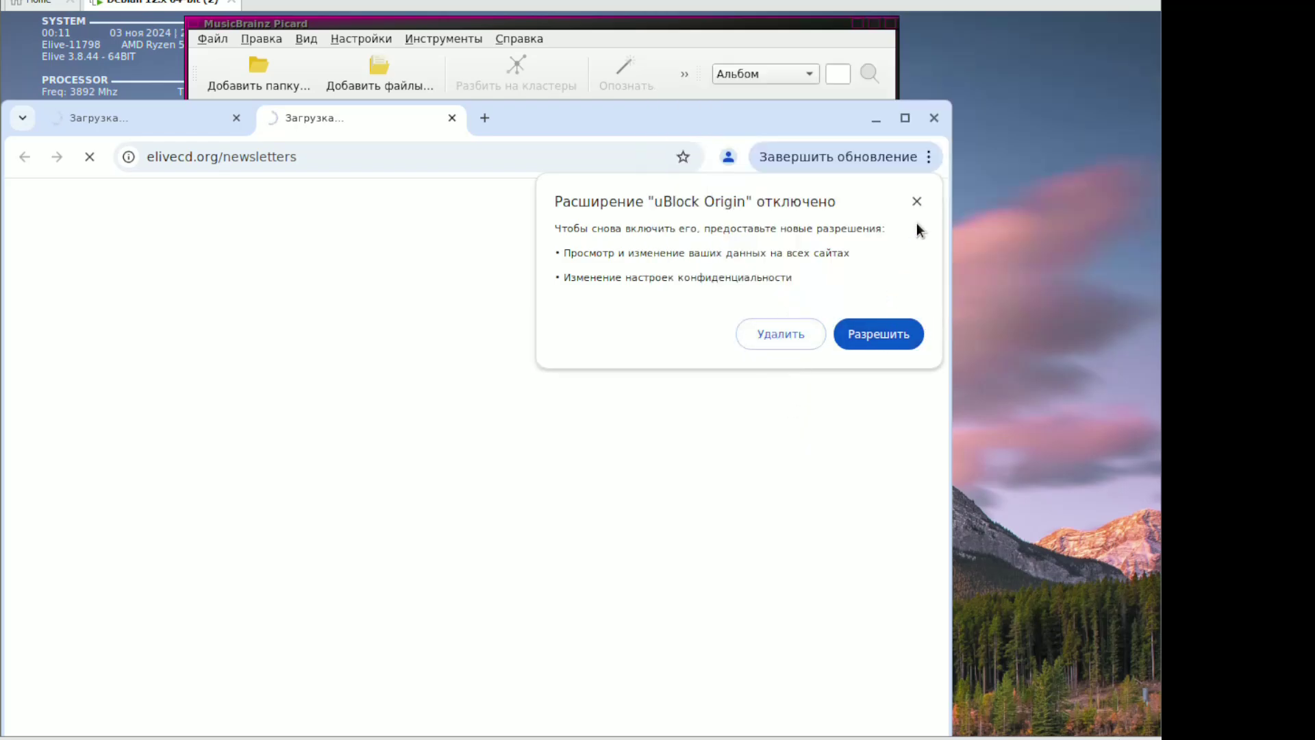
# Dismiss the browser's uBlock Origin notice and close both Elive web pages
pyautogui.click(917, 201)
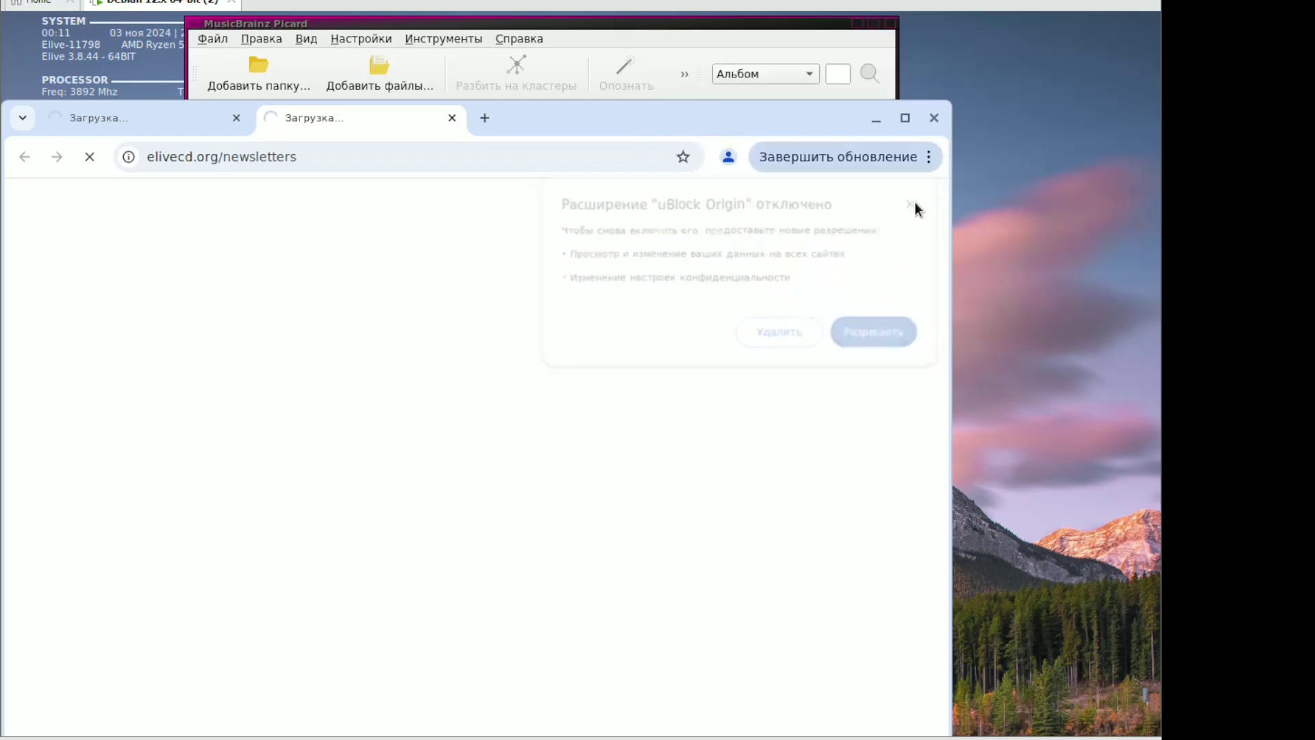
pyautogui.click(451, 118)
pyautogui.click(237, 118)
# Launch Blender from the graphics applications and complete its Quick Setup with the default options
pyautogui.click(907, 311)
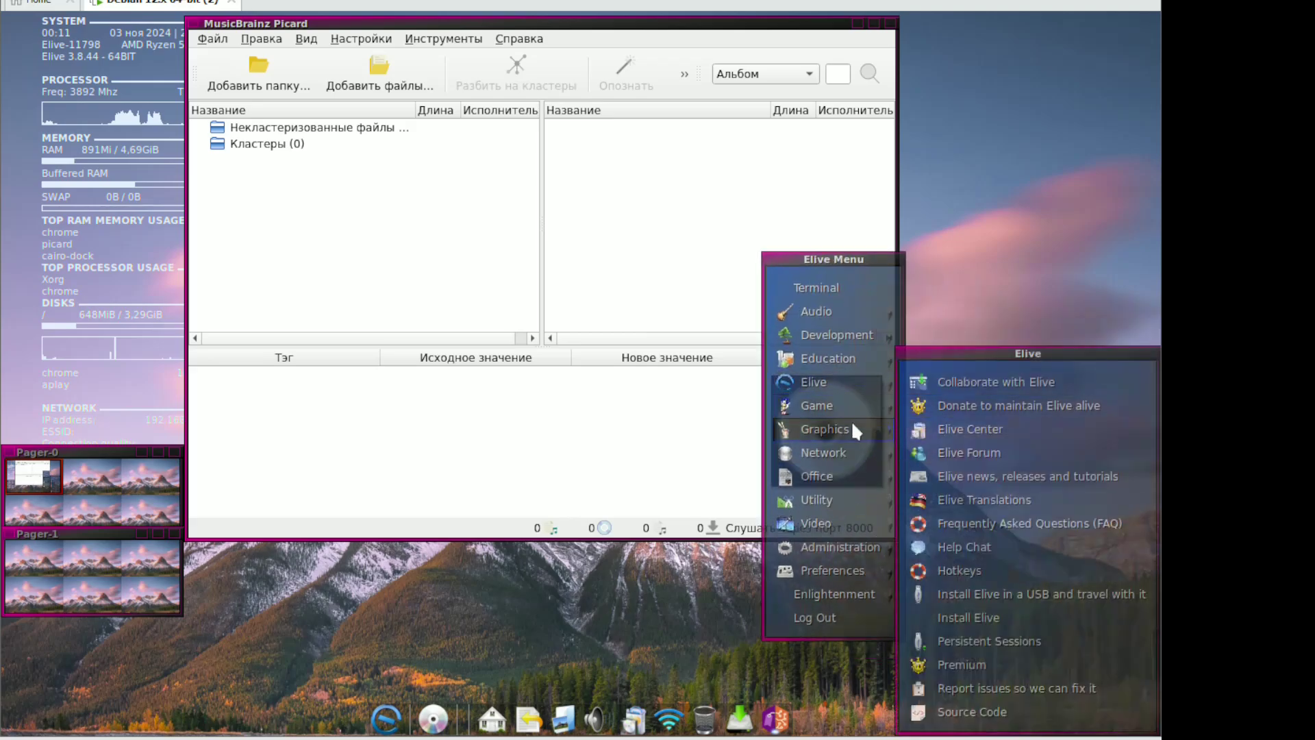
pyautogui.moveTo(853, 425)
pyautogui.click(976, 430)
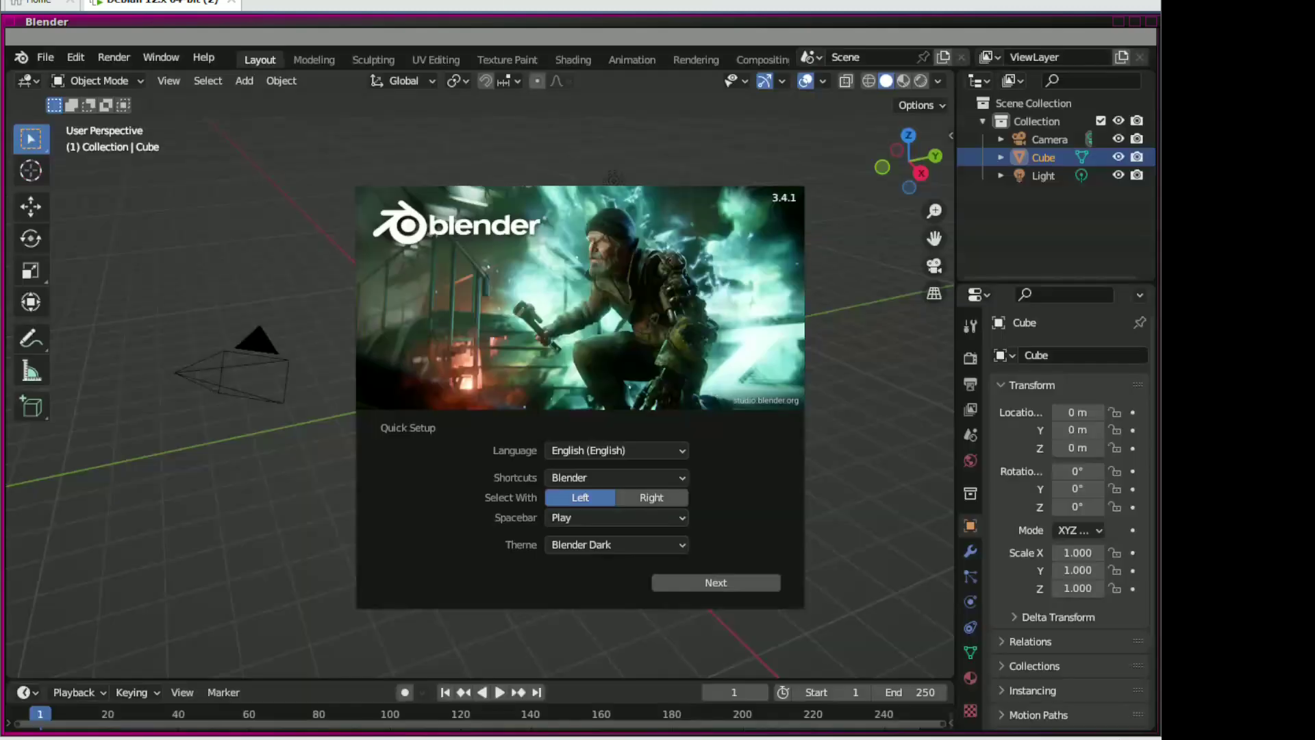
pyautogui.click(712, 558)
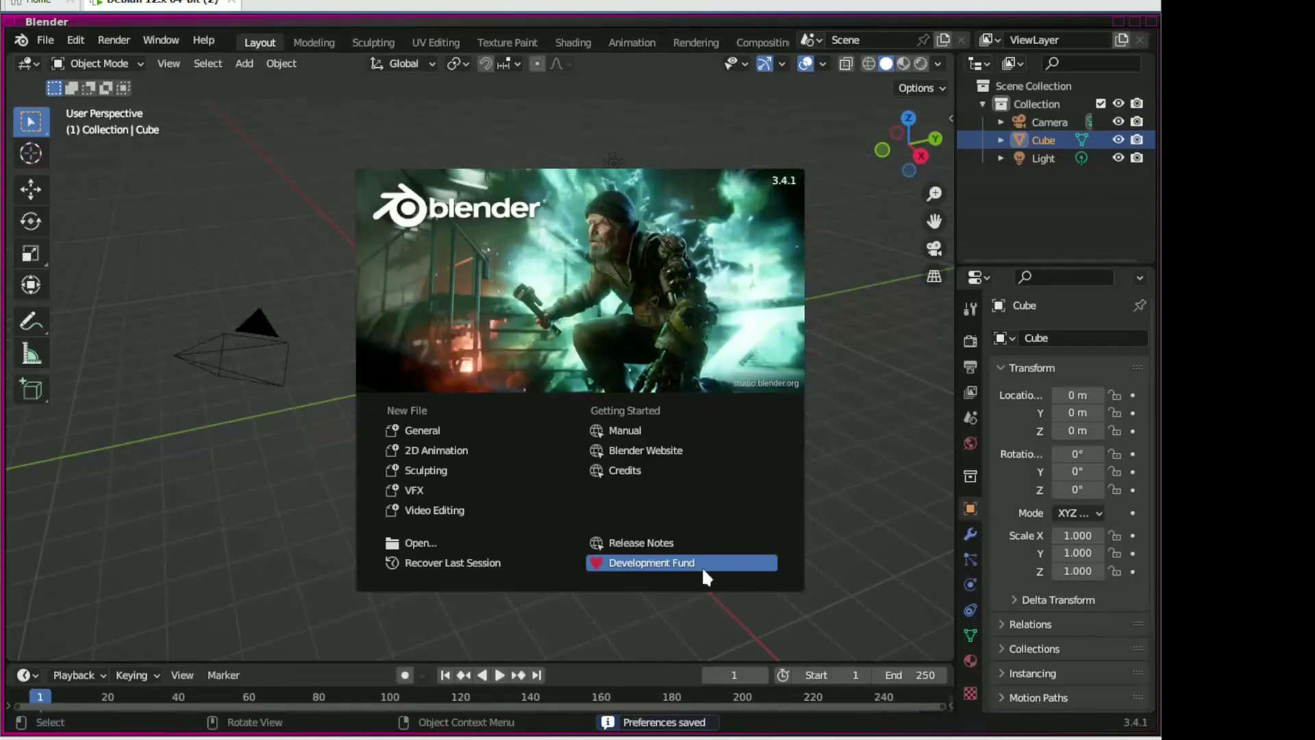
pyautogui.click(819, 200)
# Switch Blender's 3D viewport shading to Rendered to view the default cube
pyautogui.moveTo(922, 163); pyautogui.dragTo(586, 75)
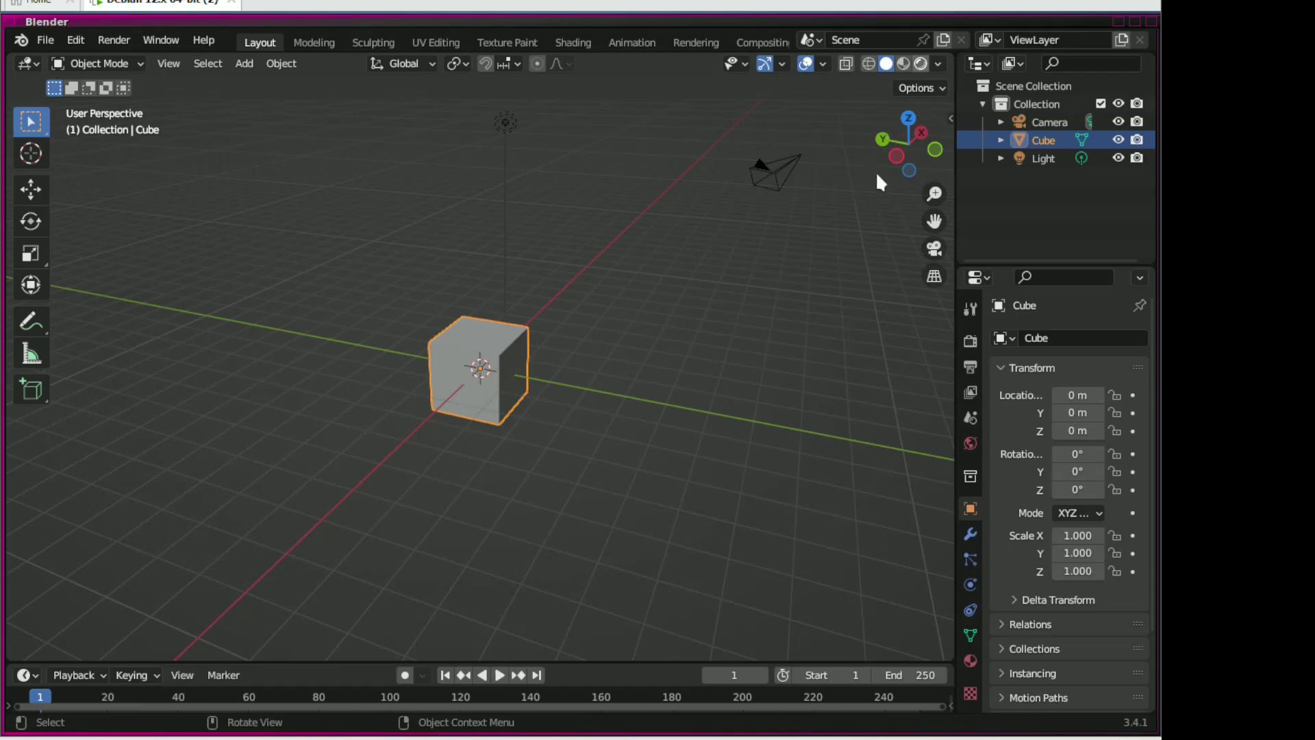
pyautogui.press('z')
pyautogui.click(920, 150)
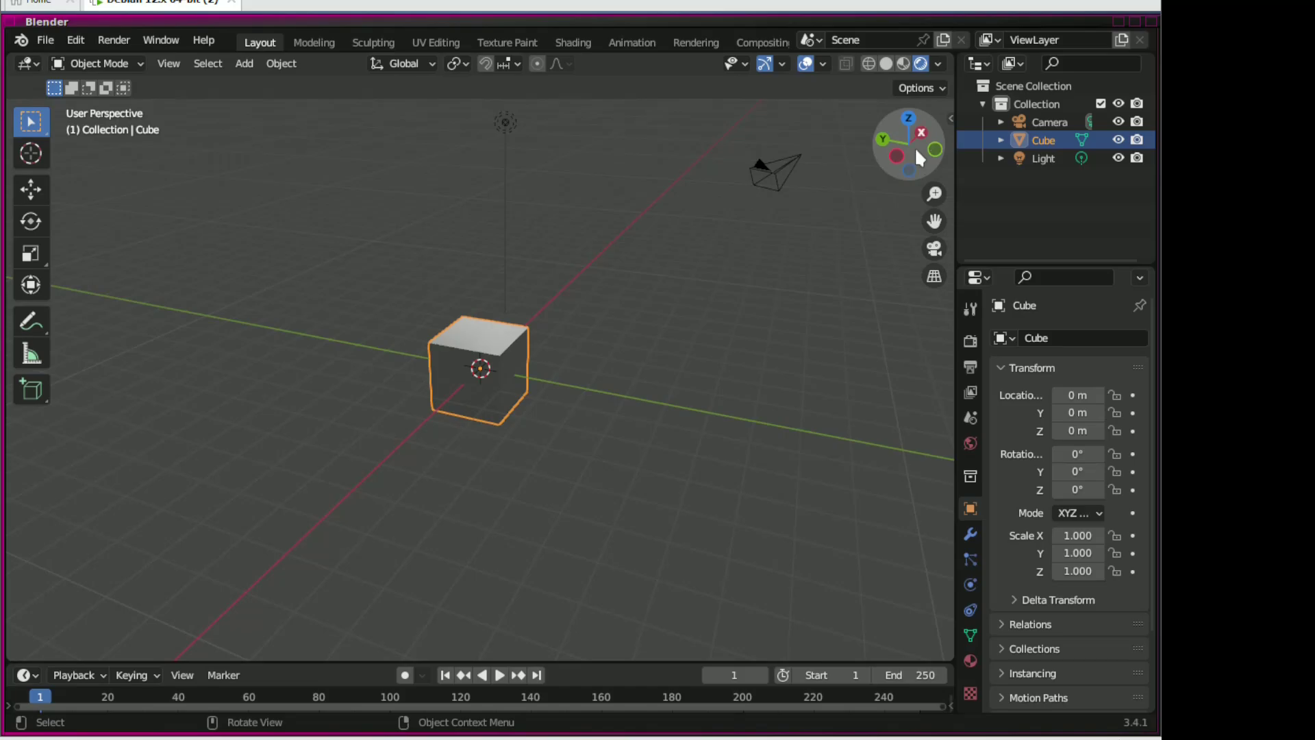
pyautogui.moveTo(915, 146); pyautogui.dragTo(499, 343)
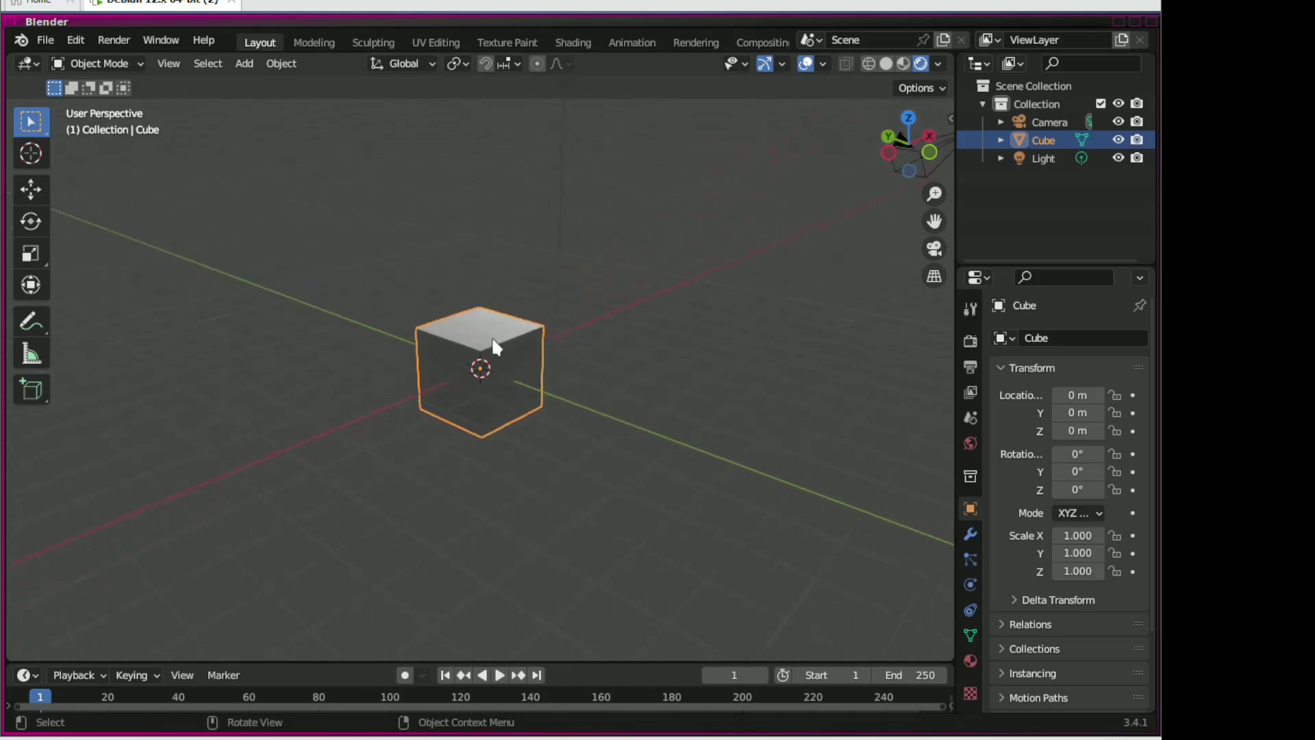
pyautogui.scroll(4, 495, 342)
pyautogui.scroll(4, 495, 346)
pyautogui.scroll(-4, 495, 348)
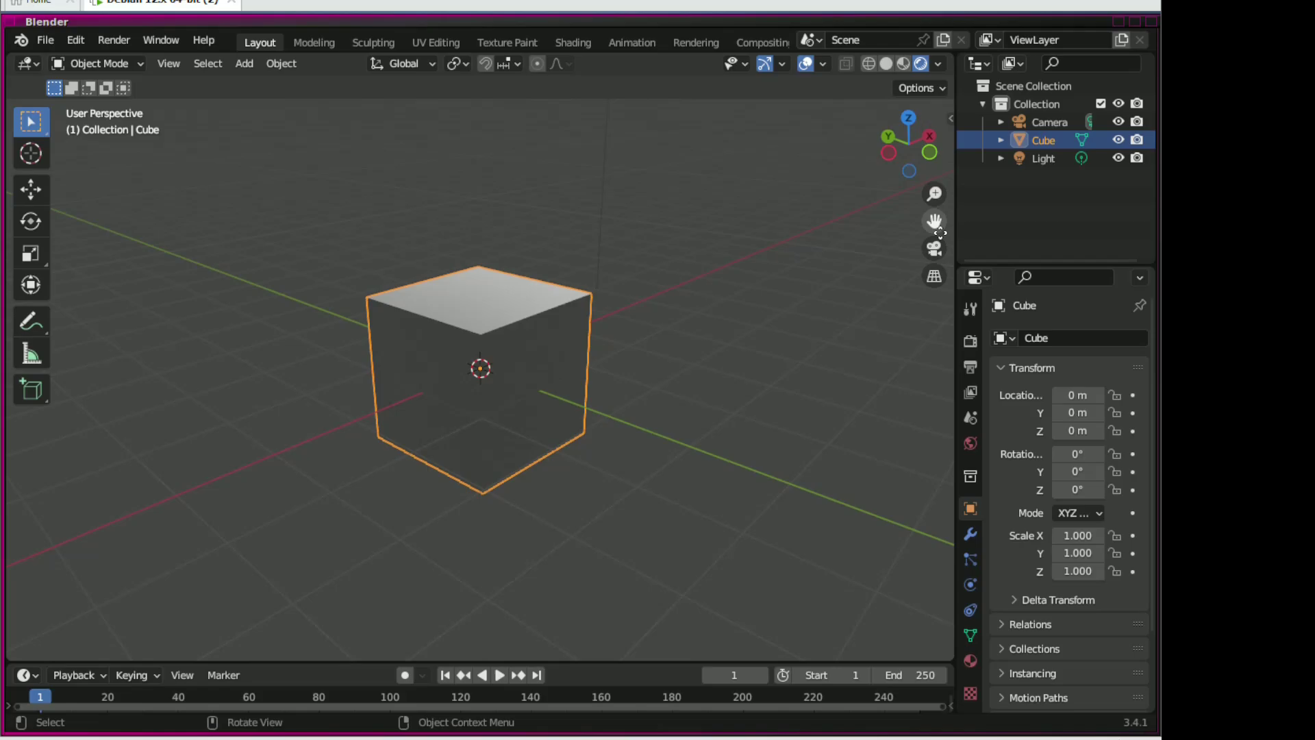
pyautogui.rightClick(787, 259)
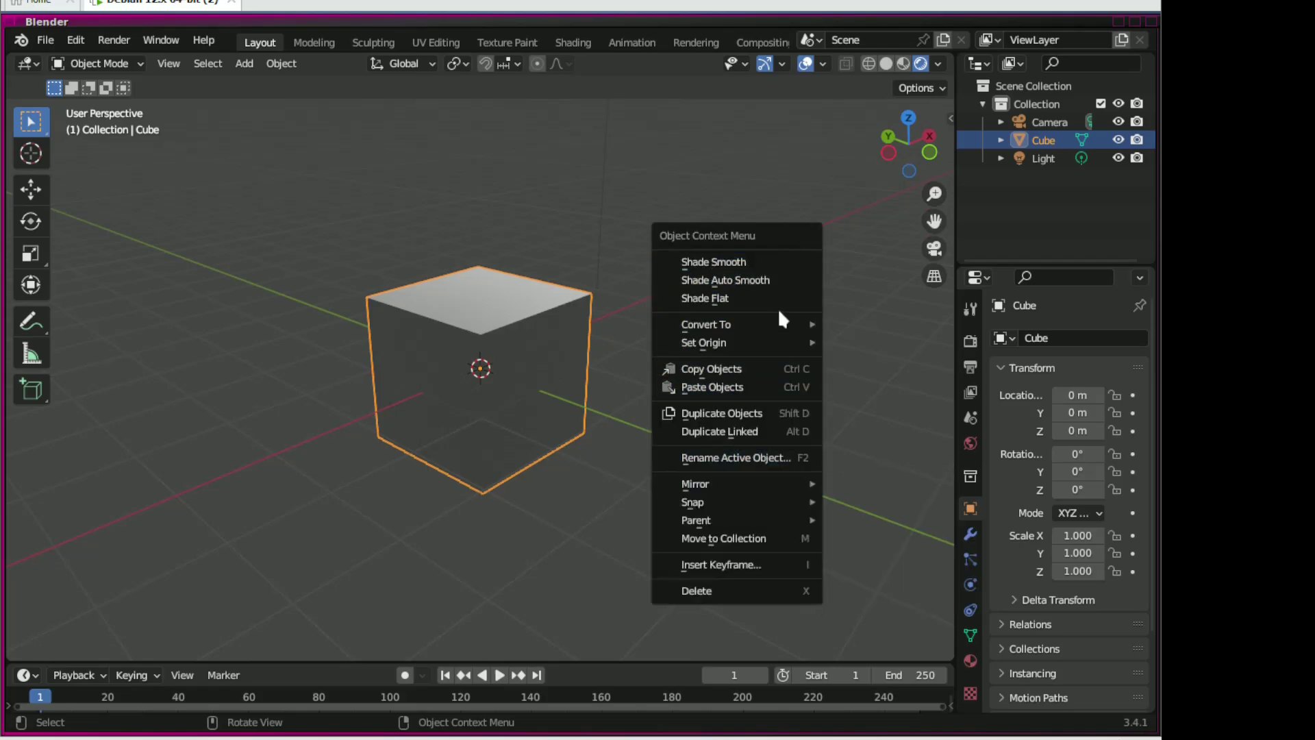
# Add a point light to the scene
pyautogui.moveTo(766, 337)
pyautogui.click(177, 63)
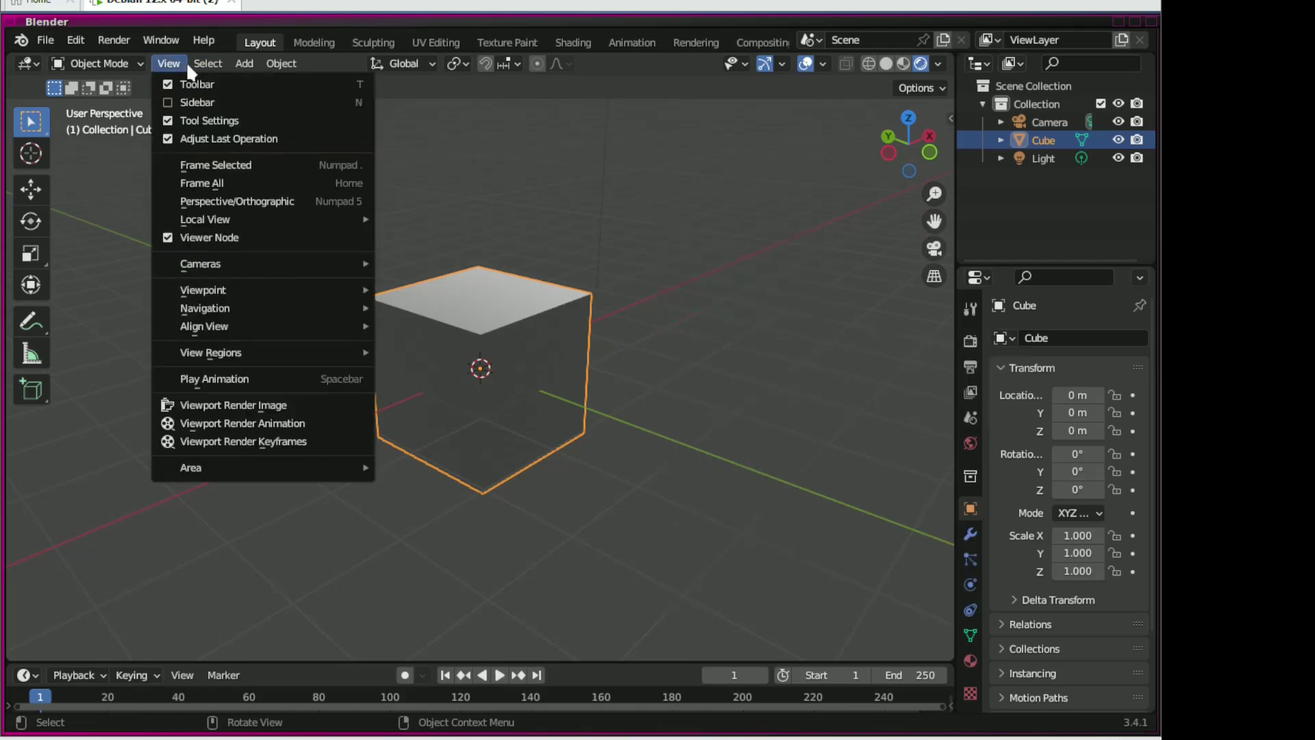
pyautogui.moveTo(245, 63)
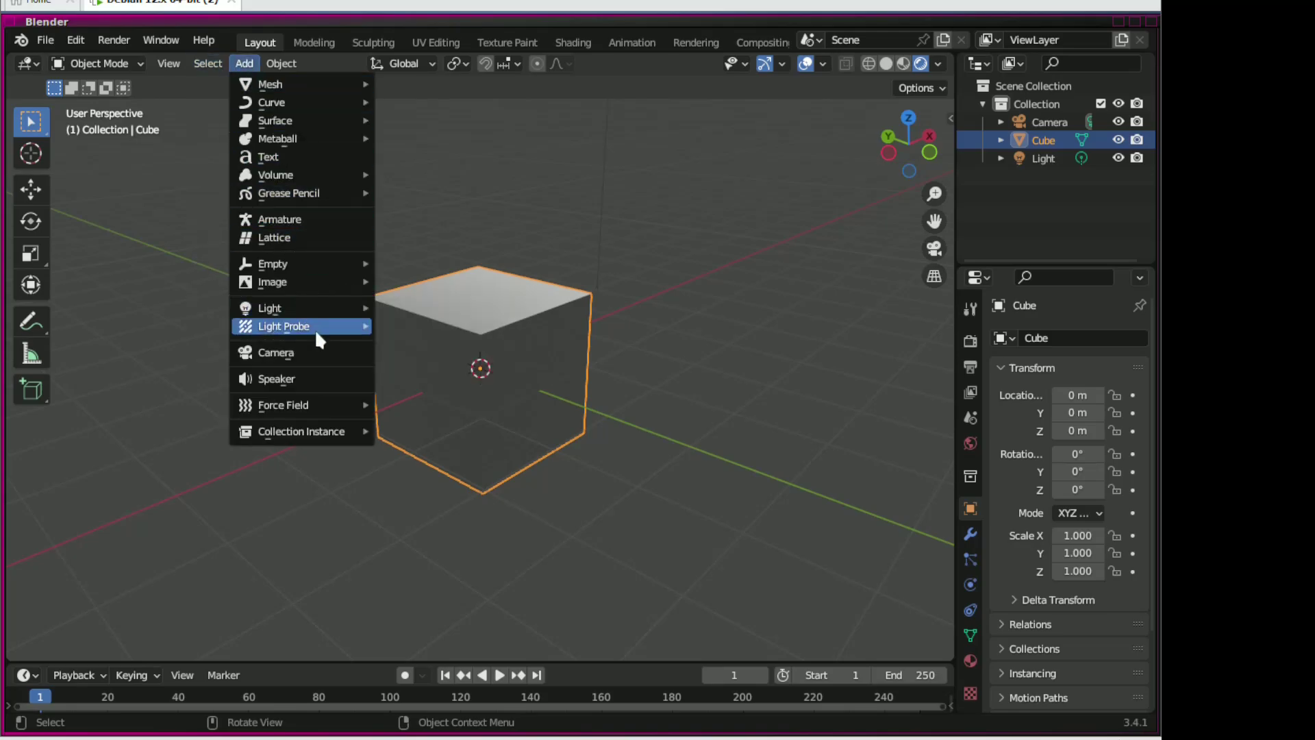
pyautogui.moveTo(365, 307)
pyautogui.click(418, 310)
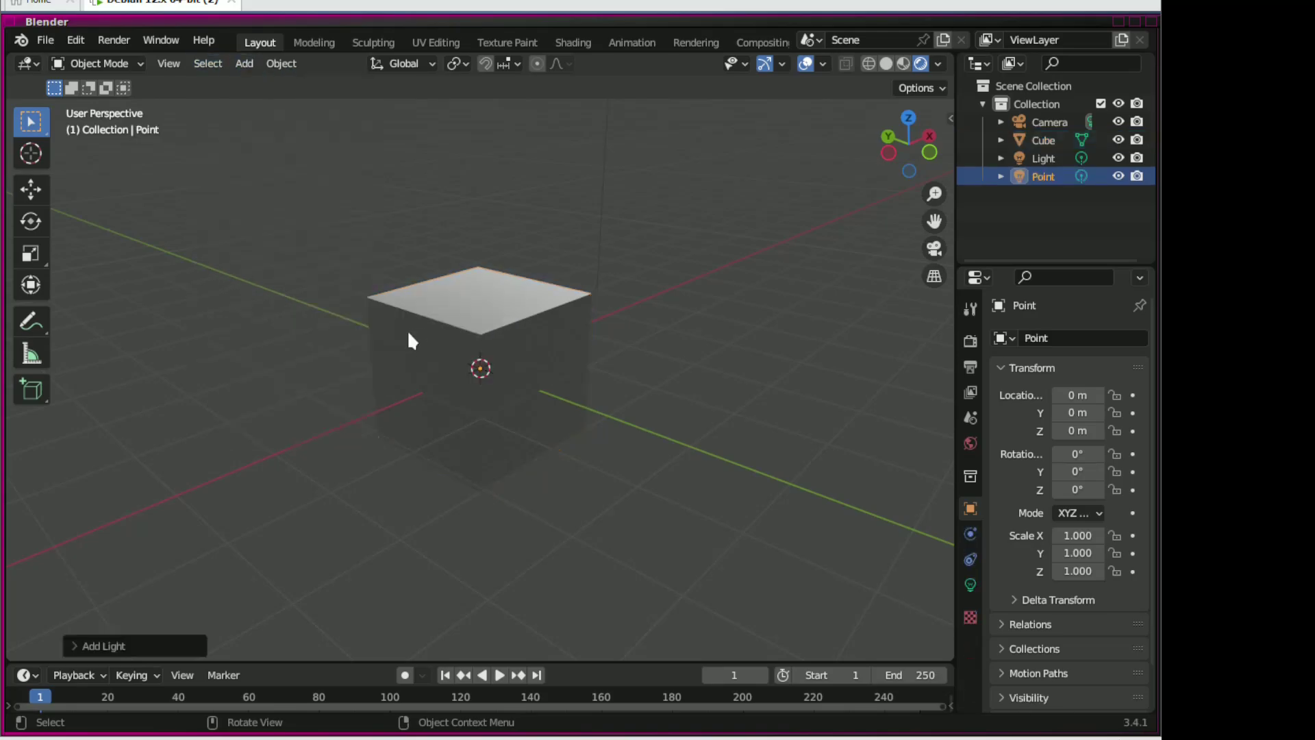
# Raise the point light above the cube to a Z location of 3.37 m
pyautogui.moveTo(909, 145); pyautogui.dragTo(850, 148)
pyautogui.scroll(-6, 493, 329)
pyautogui.scroll(4, 483, 381)
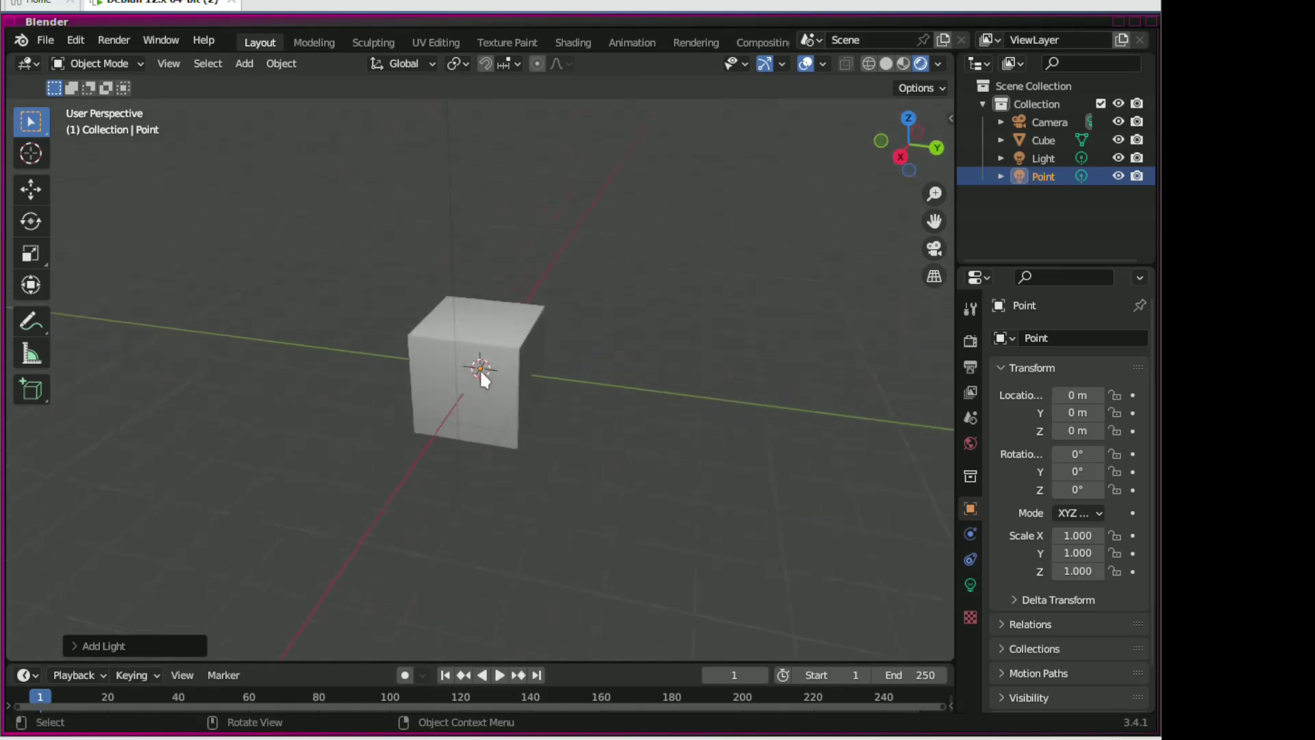
pyautogui.moveTo(1077, 430); pyautogui.dragTo(1082, 430)
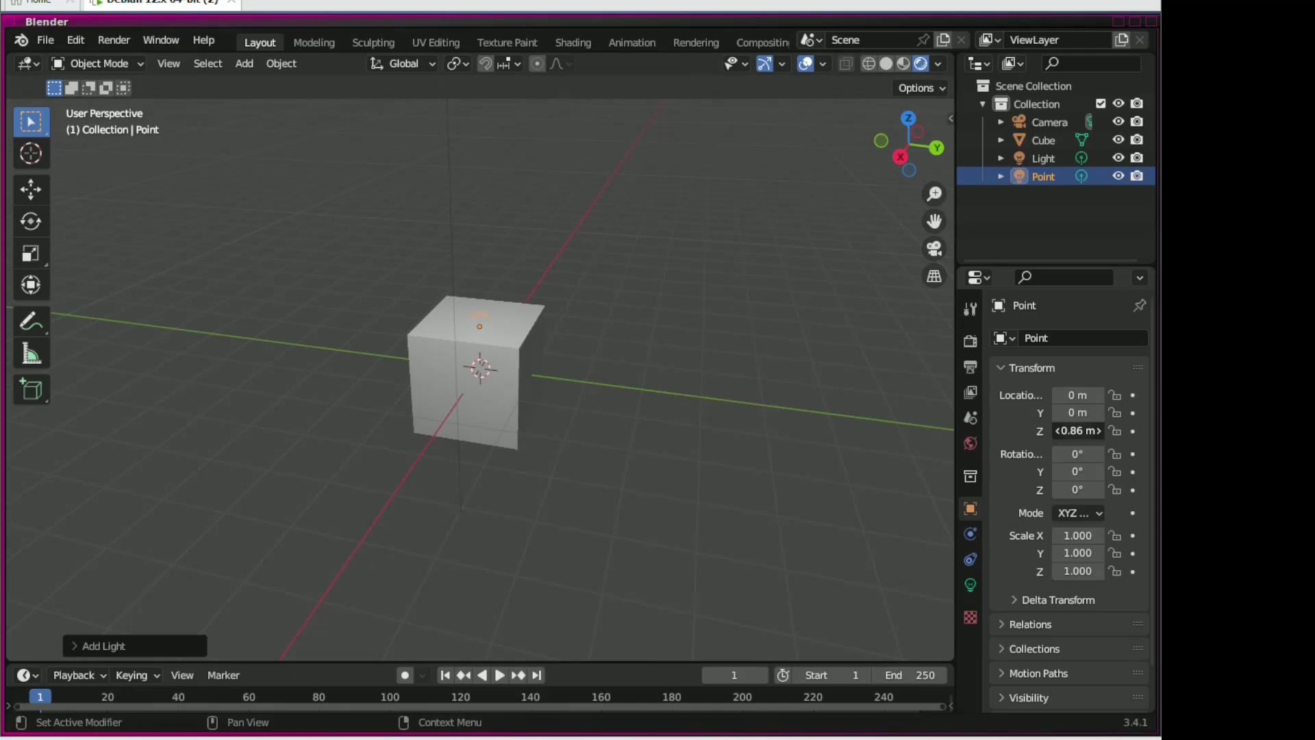
pyautogui.moveTo(1082, 431)
pyautogui.mouseDown()
pyautogui.moveTo(1110, 431)
pyautogui.moveTo(1062, 430)
pyautogui.mouseUp()
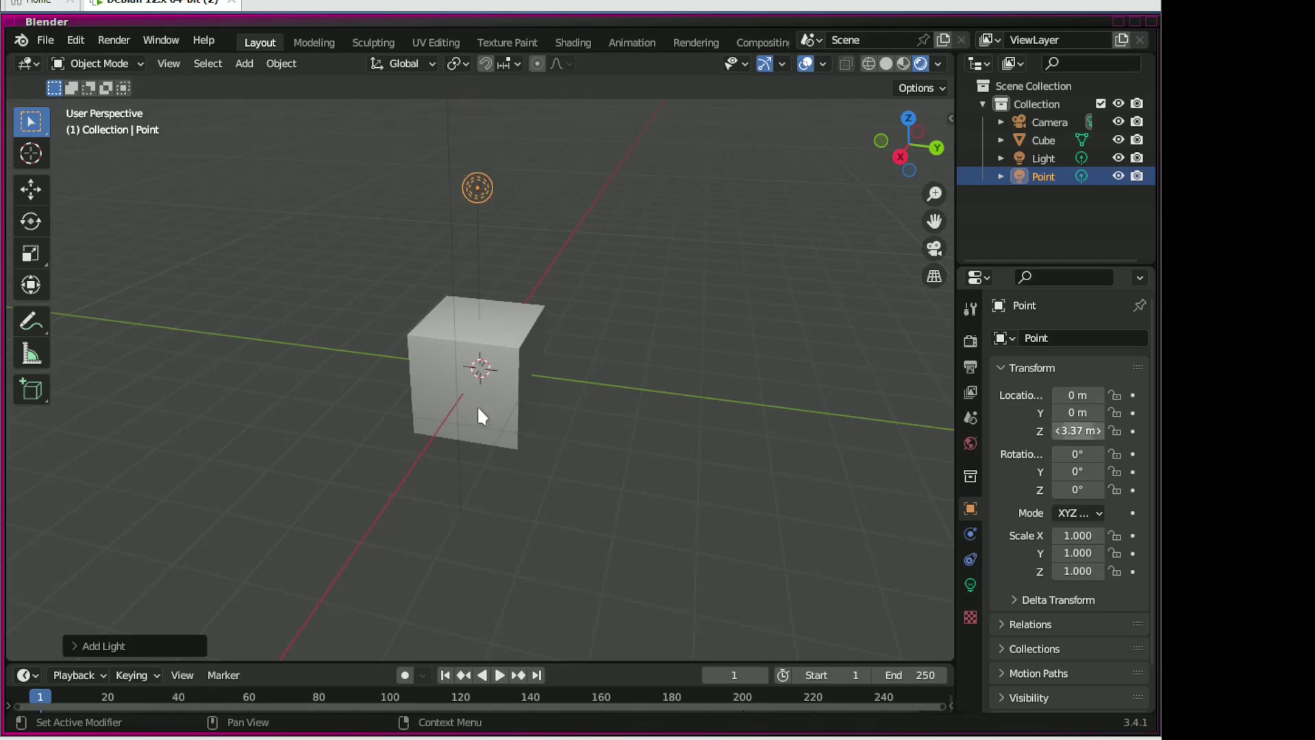
# Set the point light's power to 135 W
pyautogui.click(970, 534)
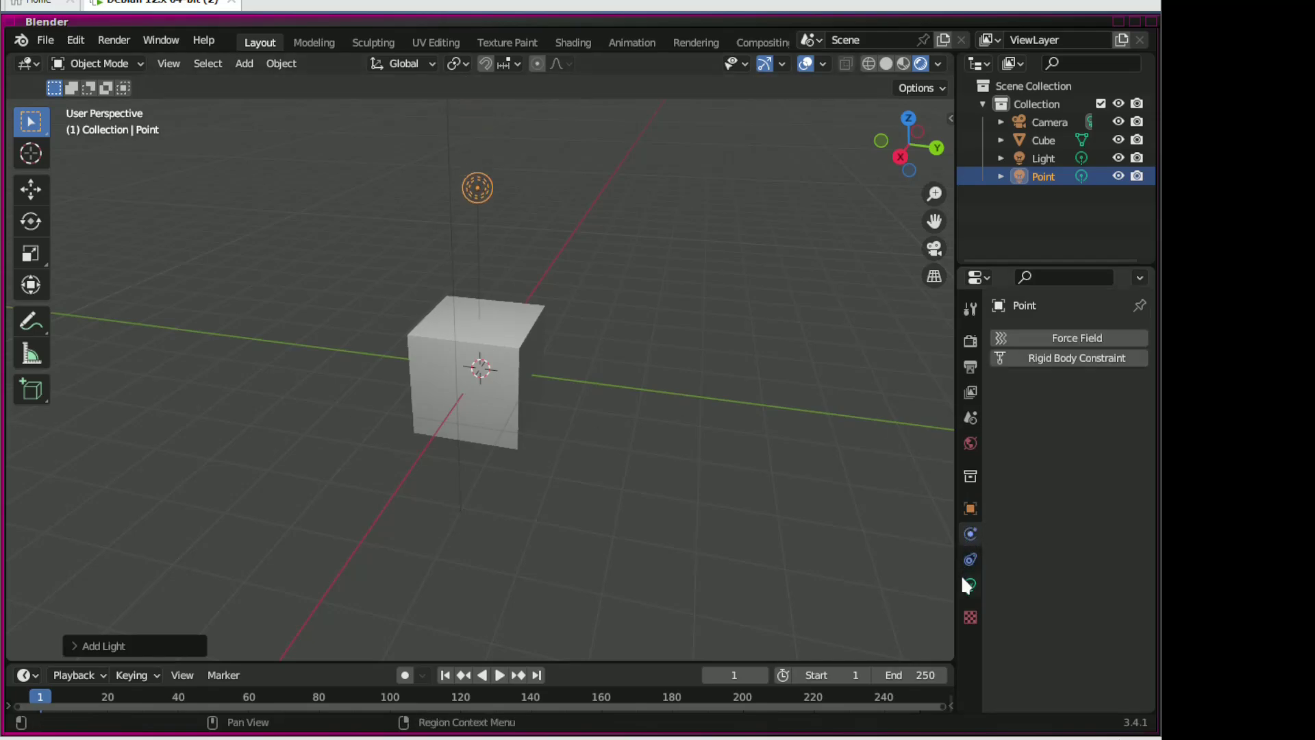
pyautogui.click(970, 584)
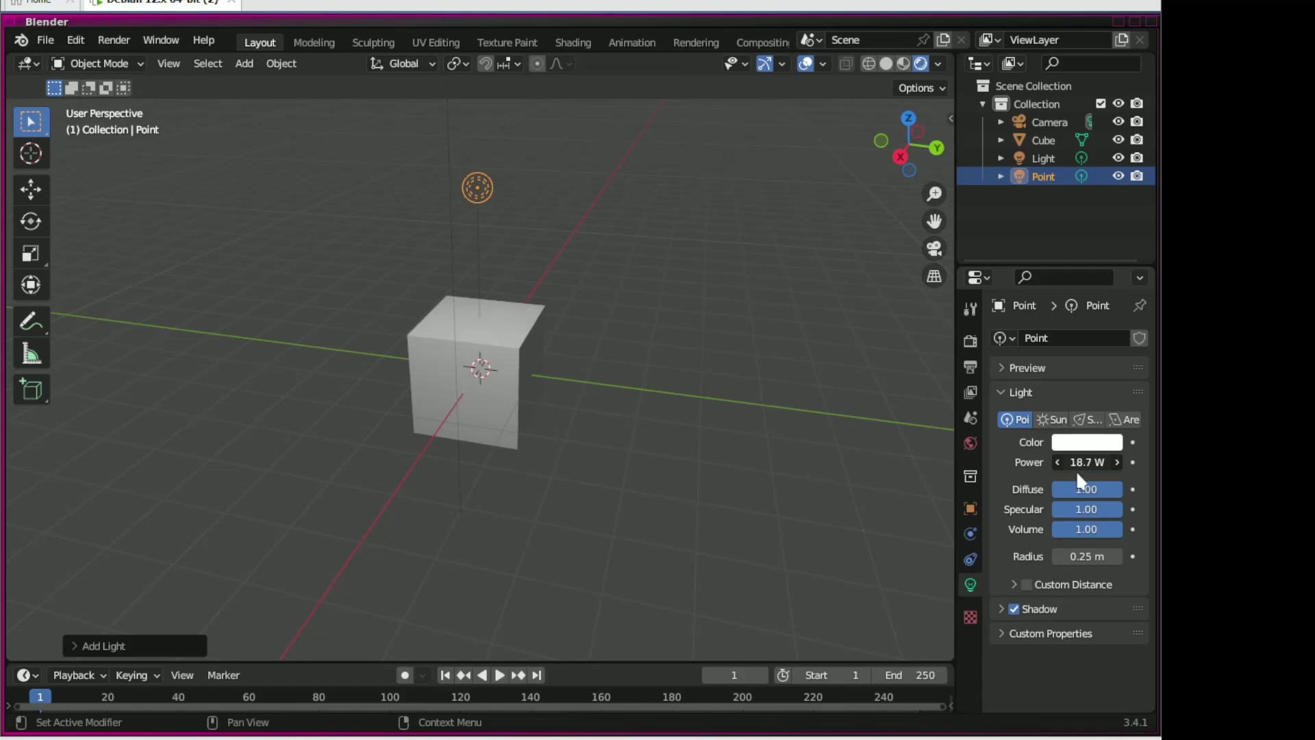
pyautogui.moveTo(1081, 470); pyautogui.dragTo(1083, 480)
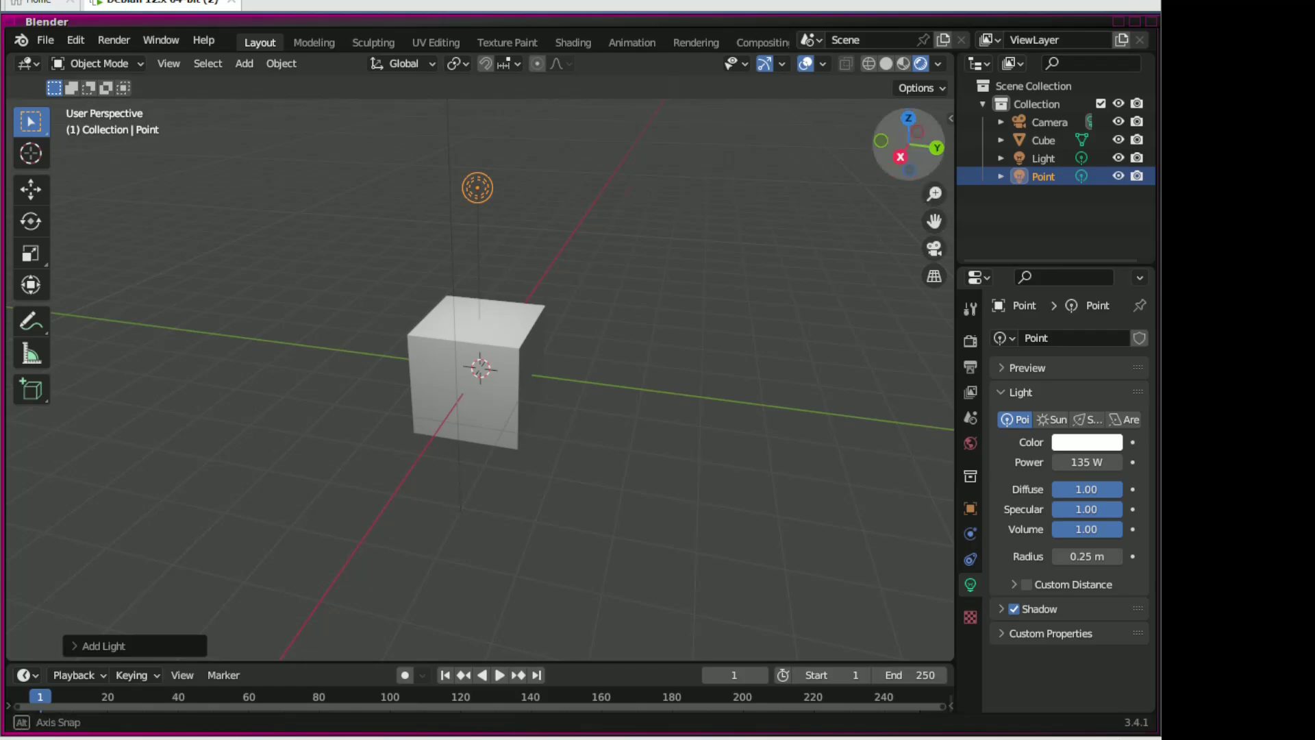
# Set the point light's X location to -5 m
pyautogui.moveTo(908, 144); pyautogui.dragTo(884, 151)
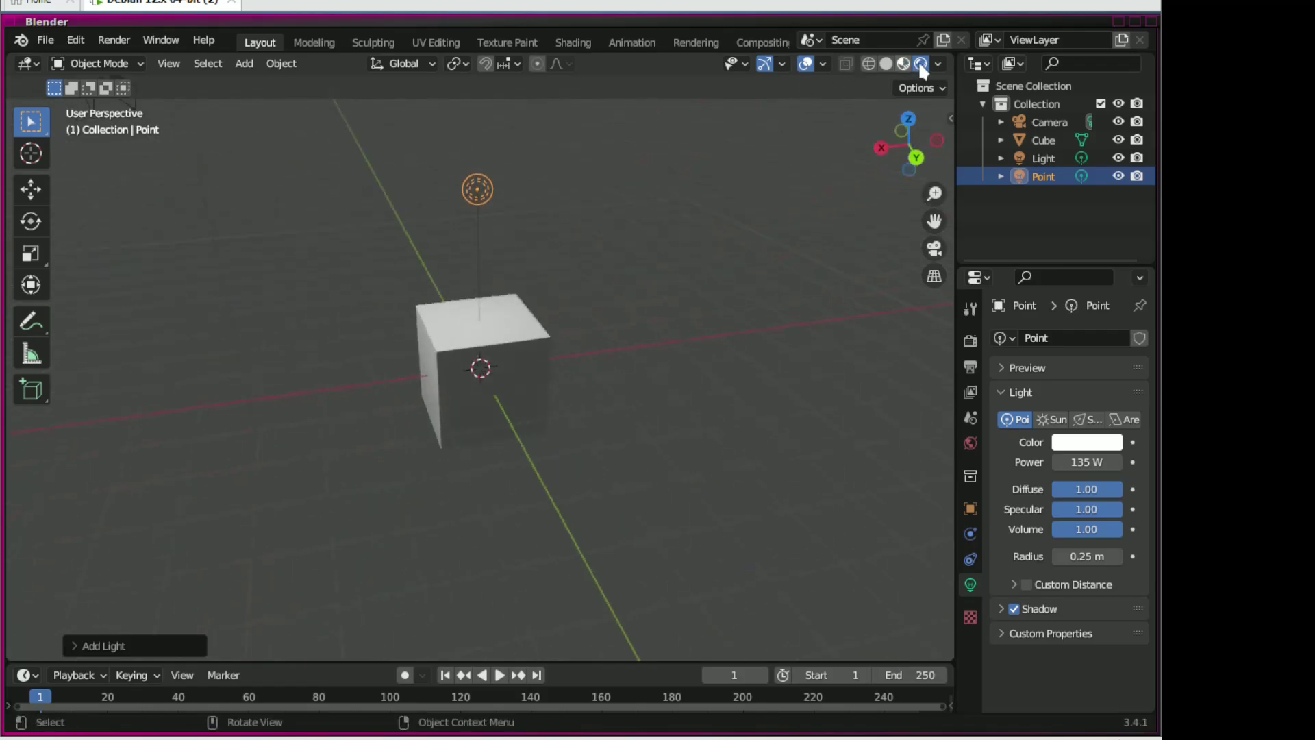
pyautogui.click(920, 64)
pyautogui.moveTo(904, 145); pyautogui.dragTo(864, 185)
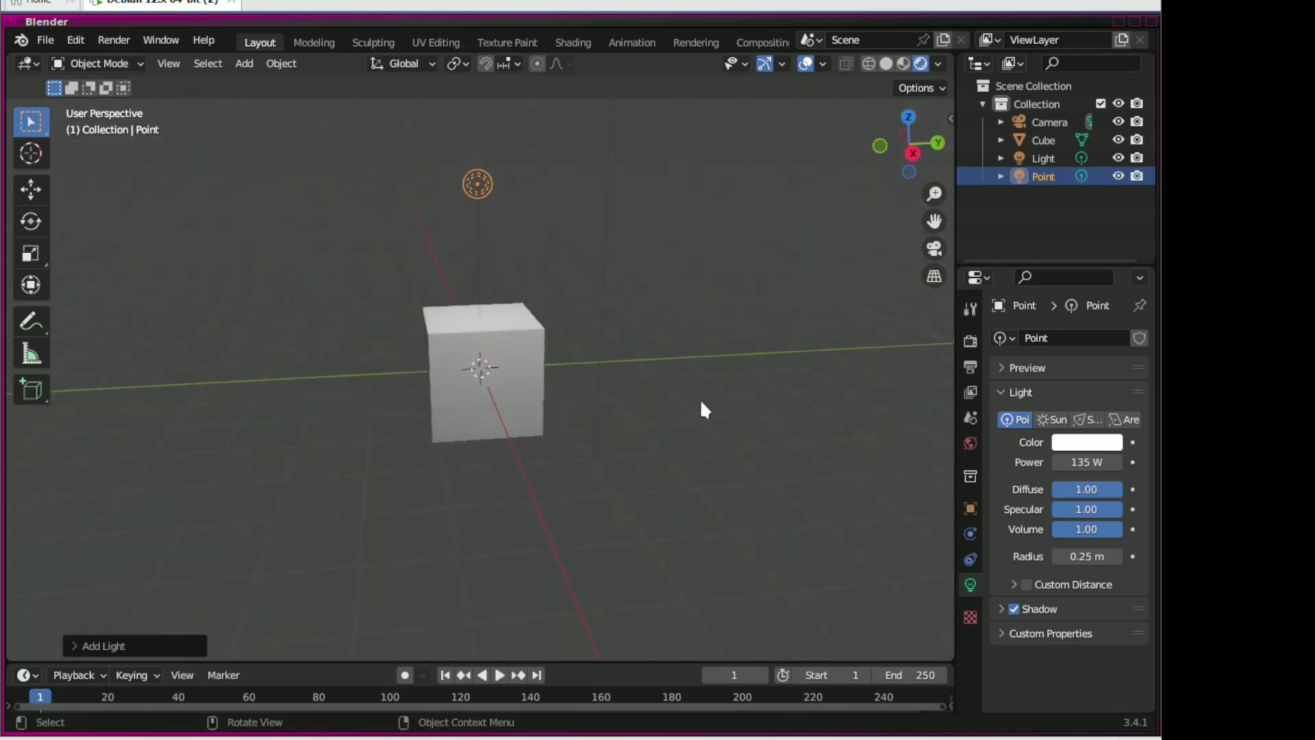
pyautogui.click(970, 509)
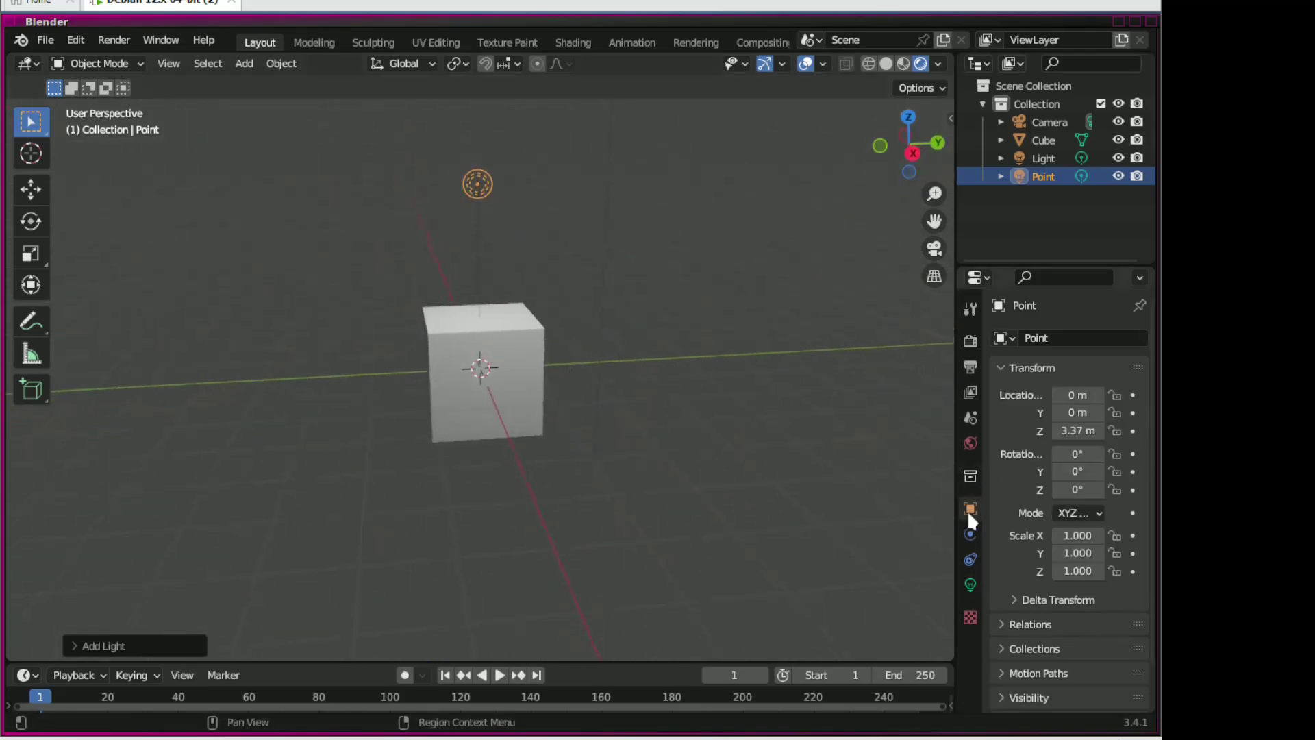
pyautogui.moveTo(1078, 395); pyautogui.dragTo(1151, 395)
pyautogui.click(1066, 395)
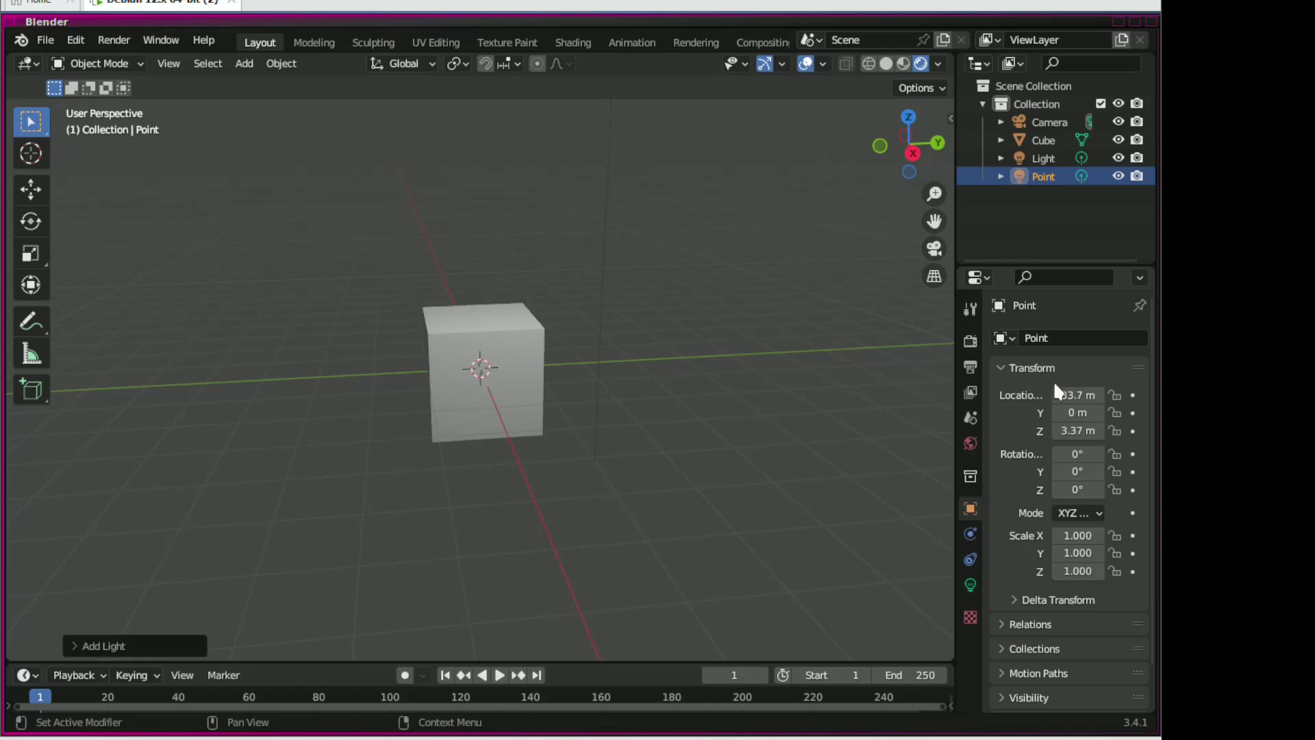
pyautogui.press('BackSpace')
pyautogui.write('-5')
pyautogui.press('Return')
# Enable Bloom in the scene's Eevee render settings
pyautogui.click(969, 341)
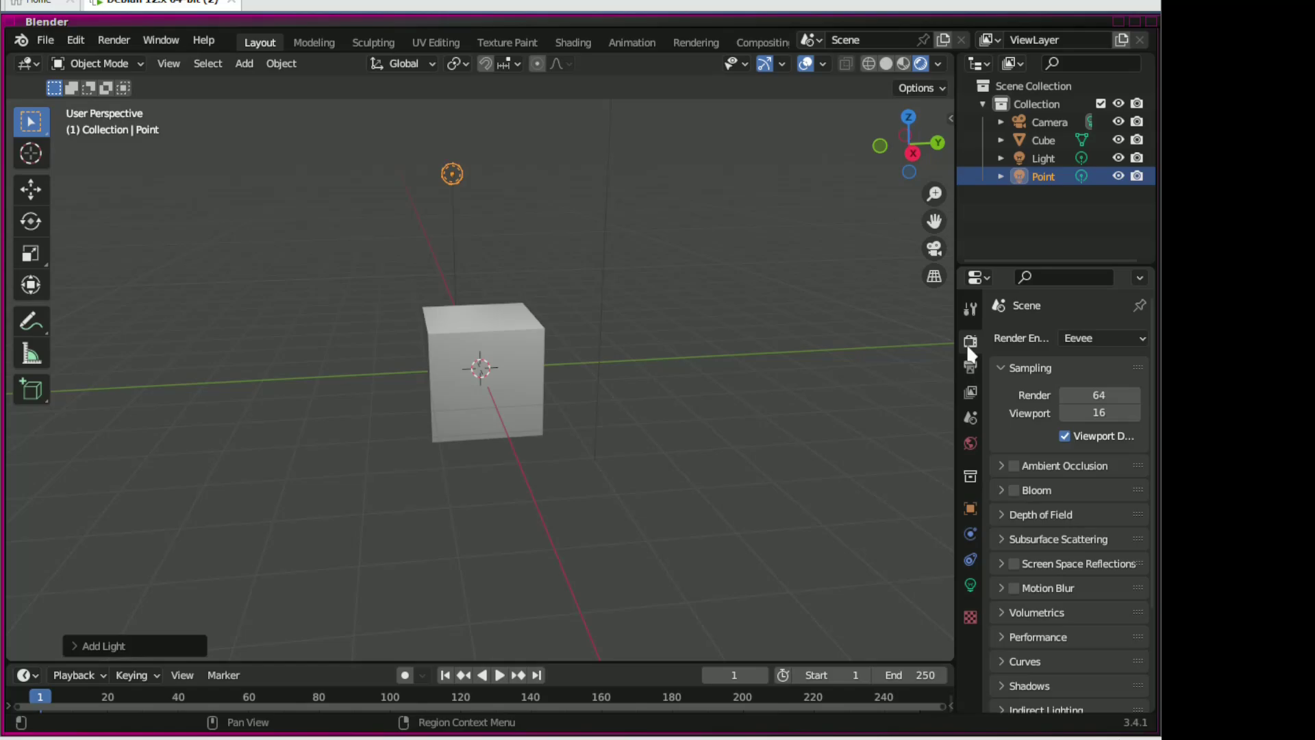
pyautogui.scroll(-4, 1052, 545)
pyautogui.click(1004, 449)
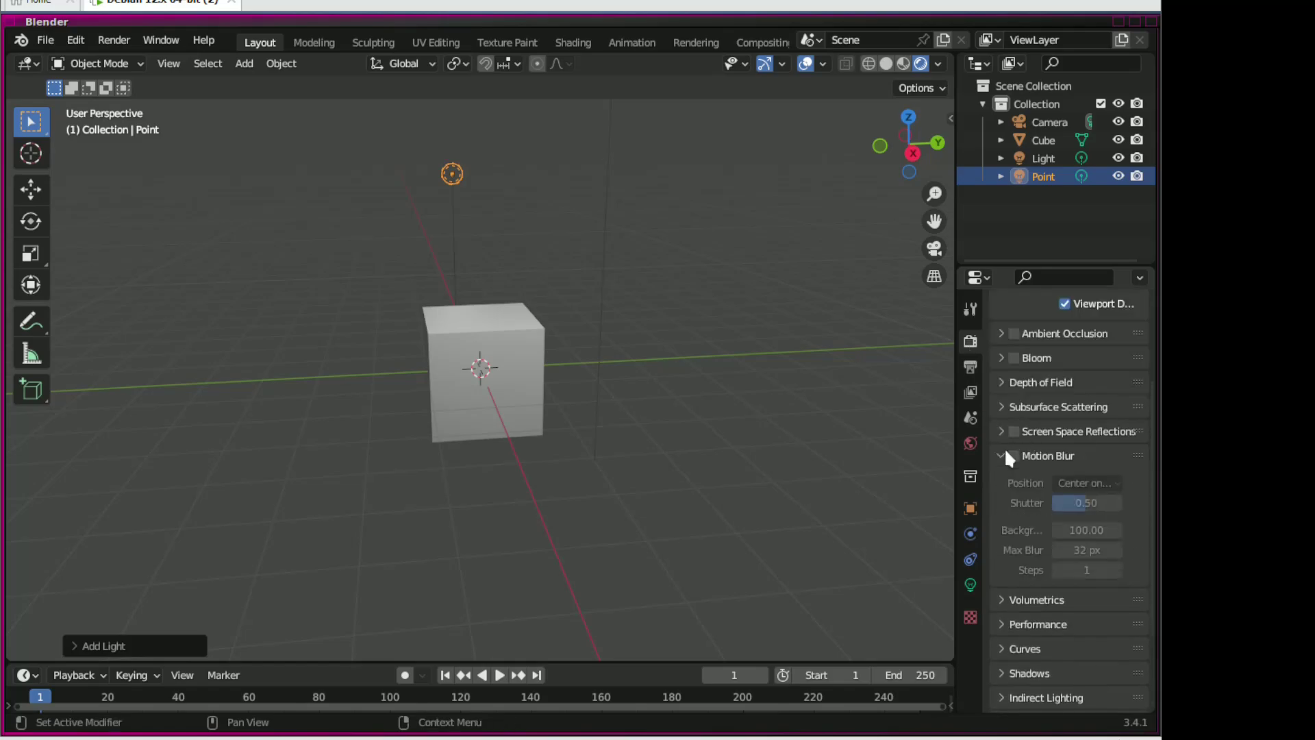
pyautogui.click(1005, 449)
pyautogui.click(1006, 430)
pyautogui.click(999, 428)
pyautogui.click(1008, 358)
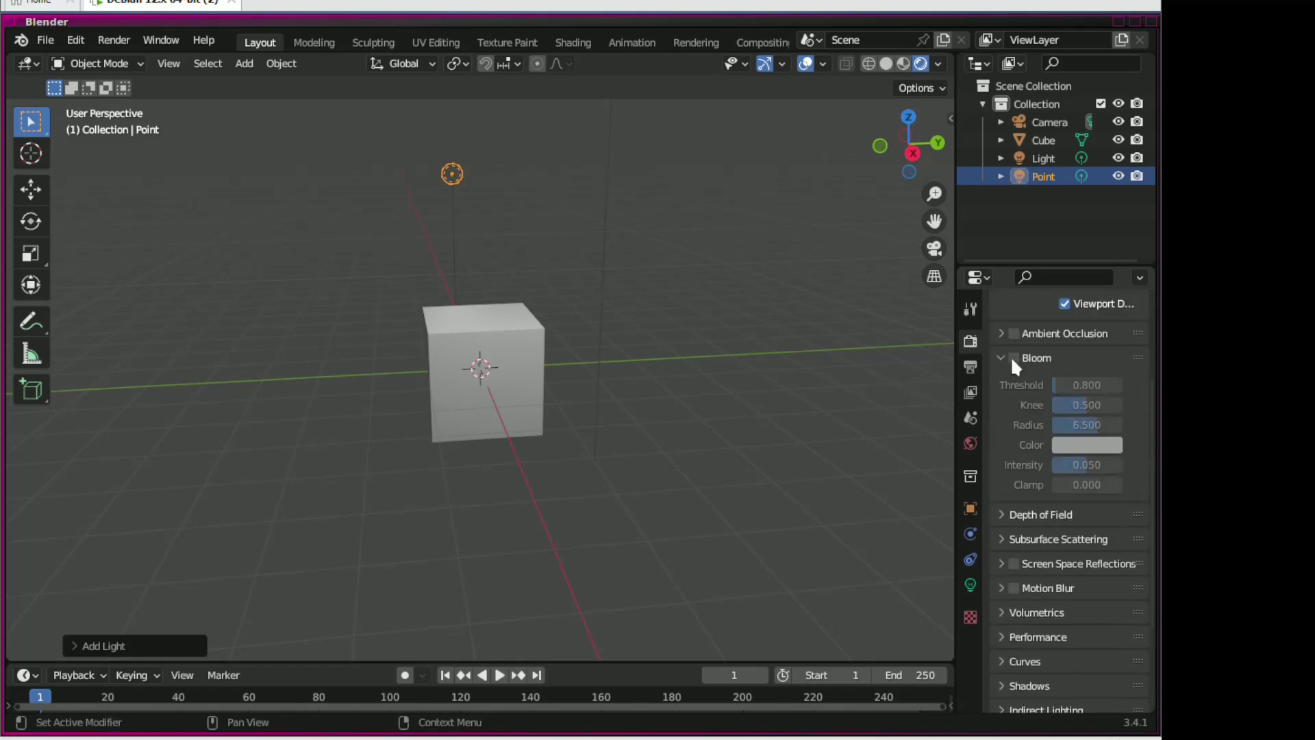
pyautogui.click(1014, 357)
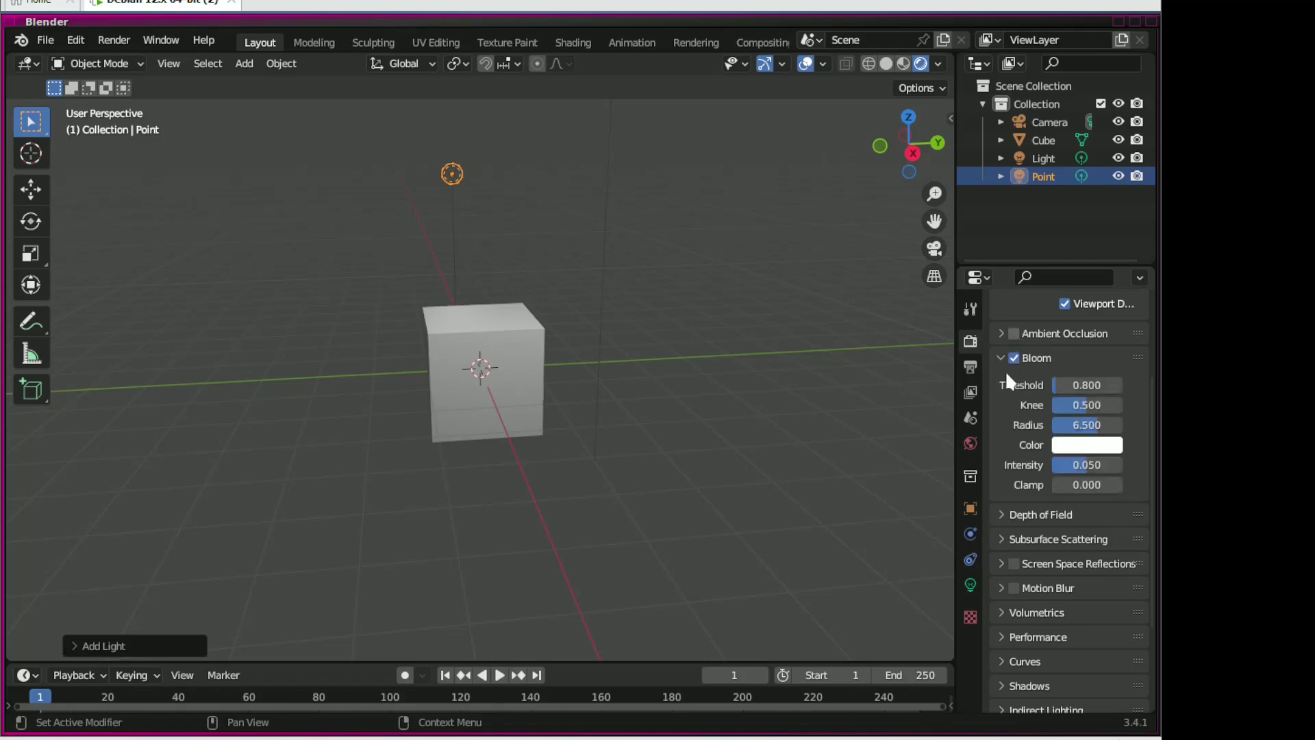
# Enable Motion Blur in the scene's Eevee render settings
pyautogui.scroll(-4, 1023, 525)
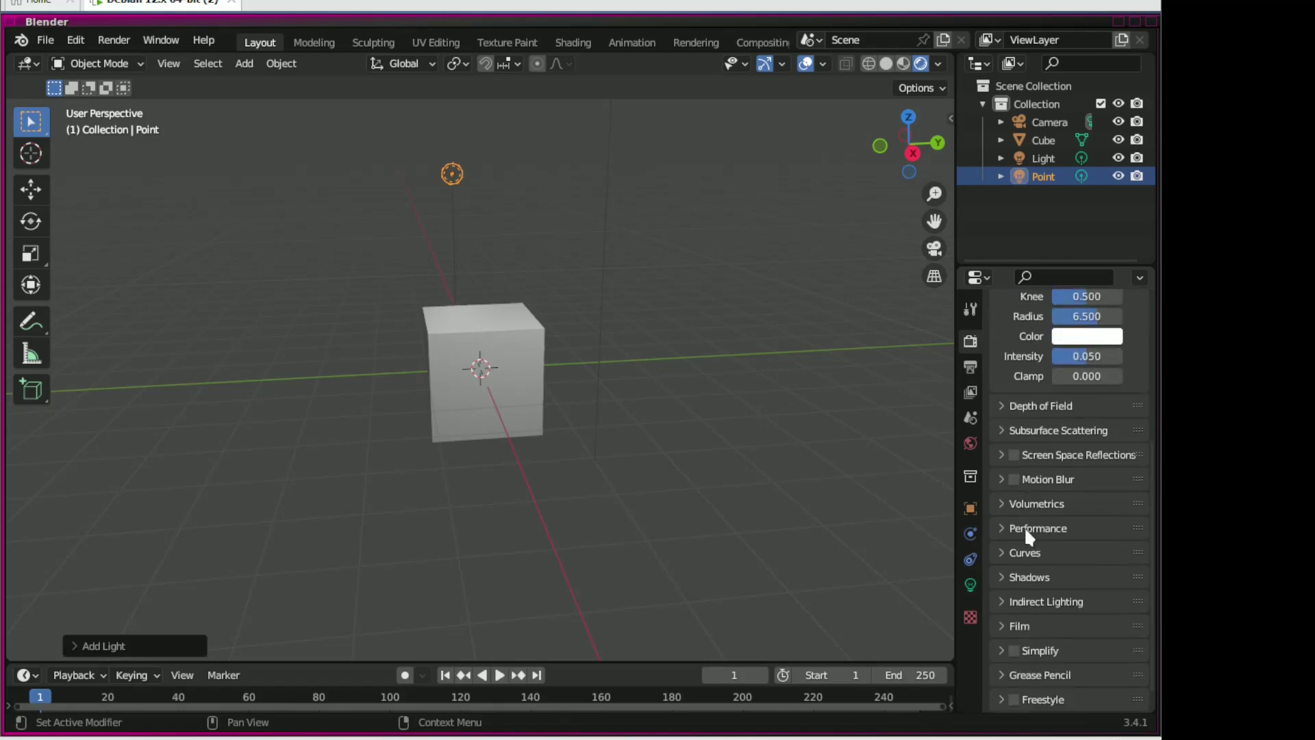
pyautogui.click(1015, 449)
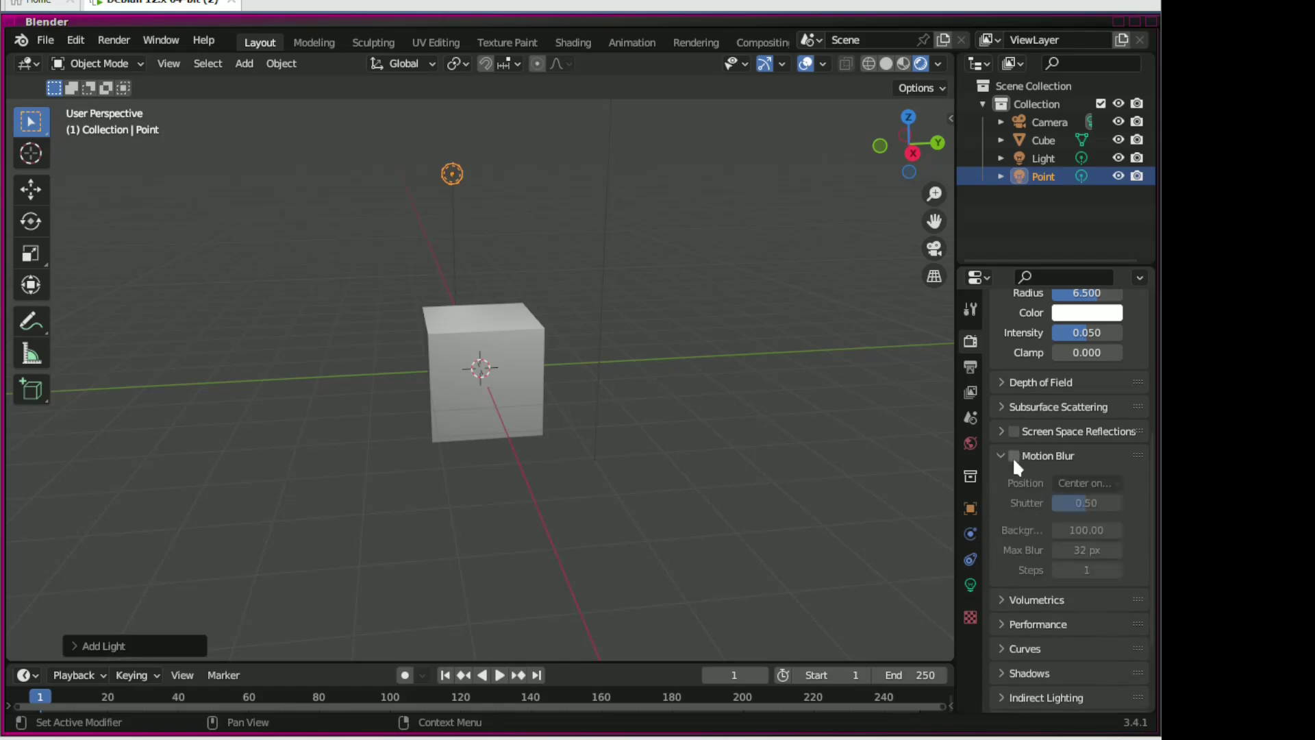
pyautogui.click(1013, 455)
pyautogui.scroll(-4, 1021, 562)
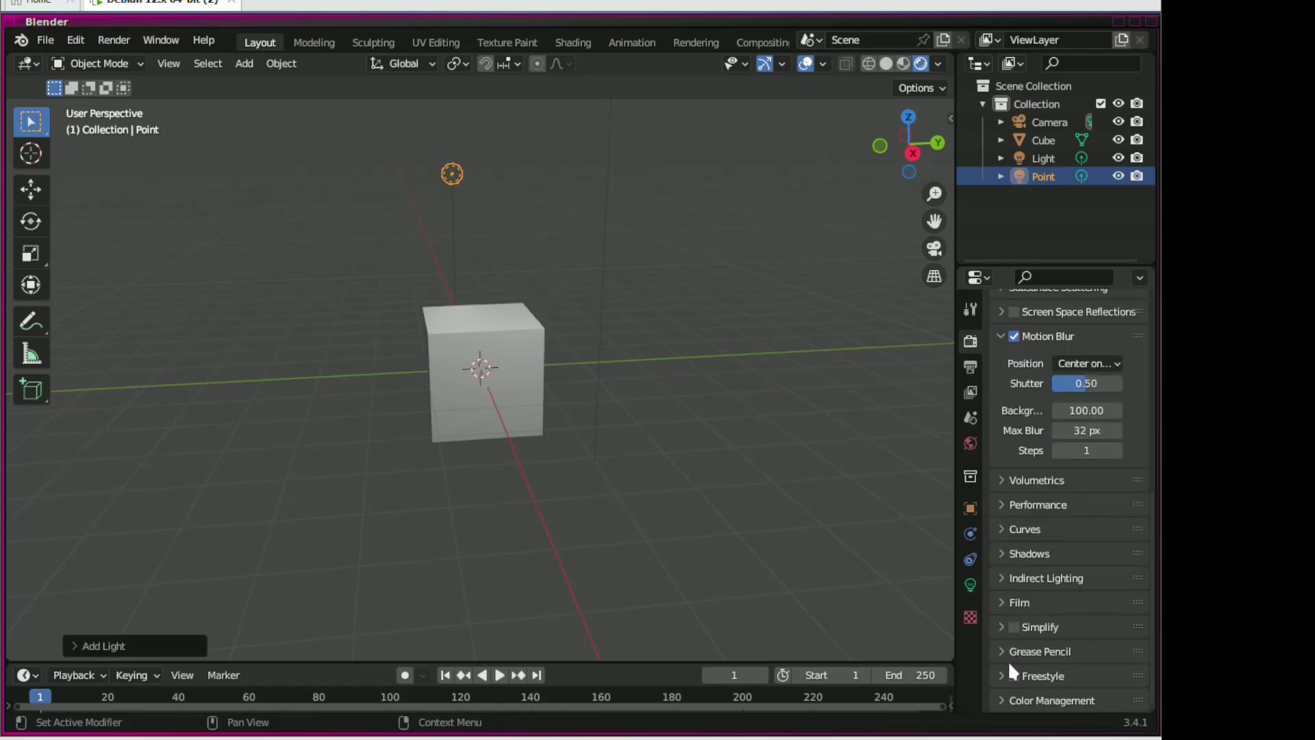
# Delete the default cube from the scene
pyautogui.click(970, 442)
pyautogui.click(970, 509)
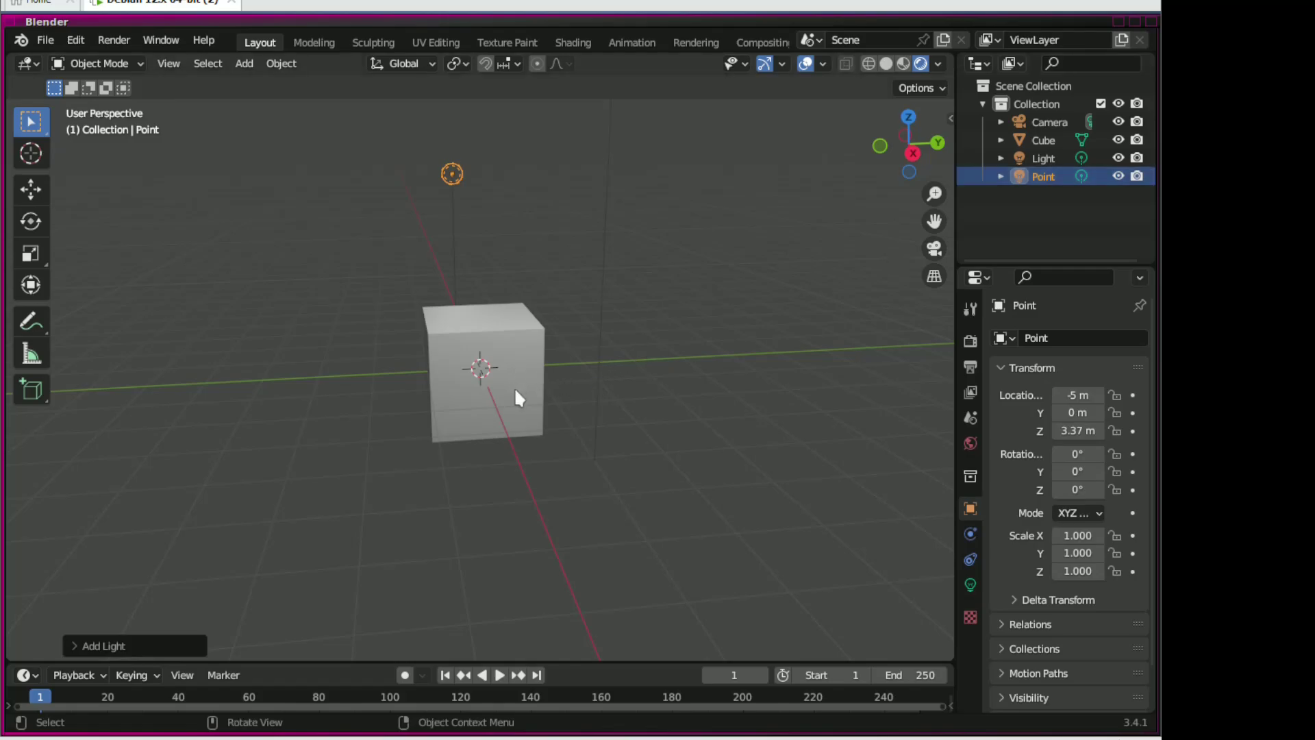
pyautogui.click(1038, 143)
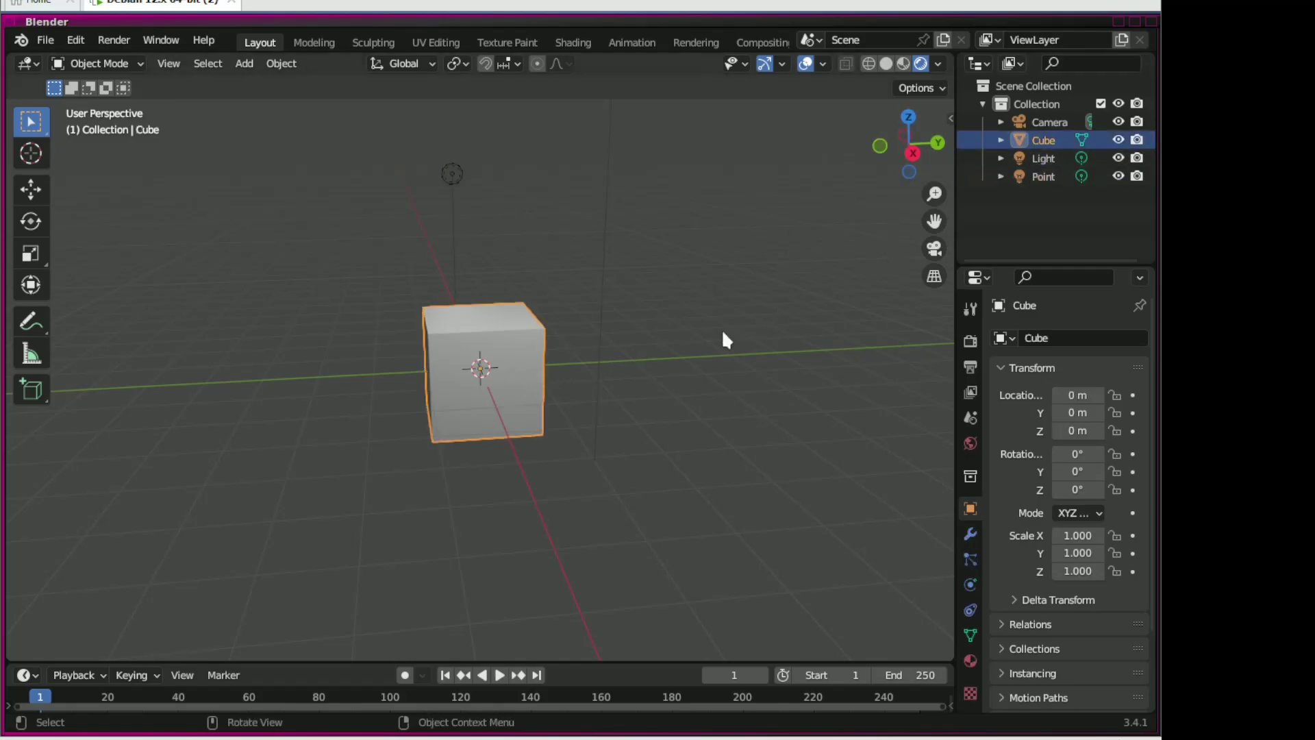
pyautogui.press('Delete')
# Add a Grease Pencil monkey to the scene and view its face up close
pyautogui.click(244, 64)
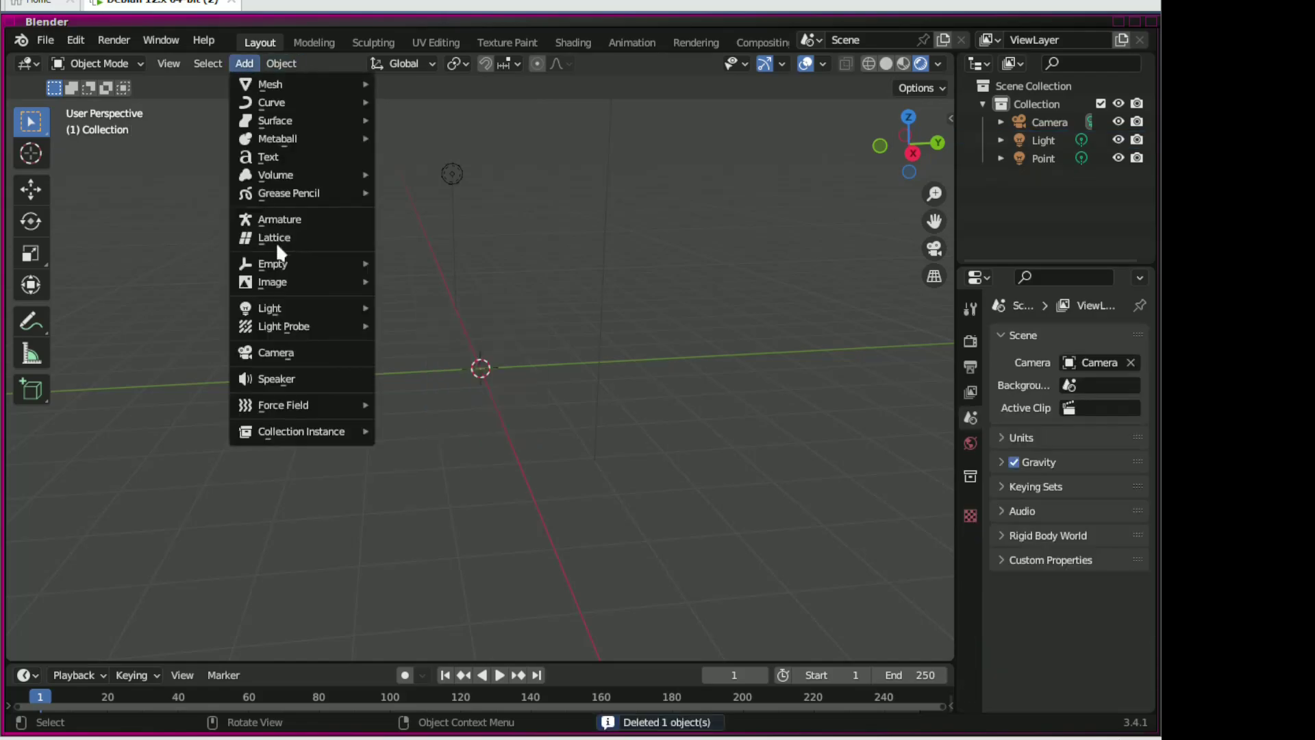
pyautogui.moveTo(343, 188)
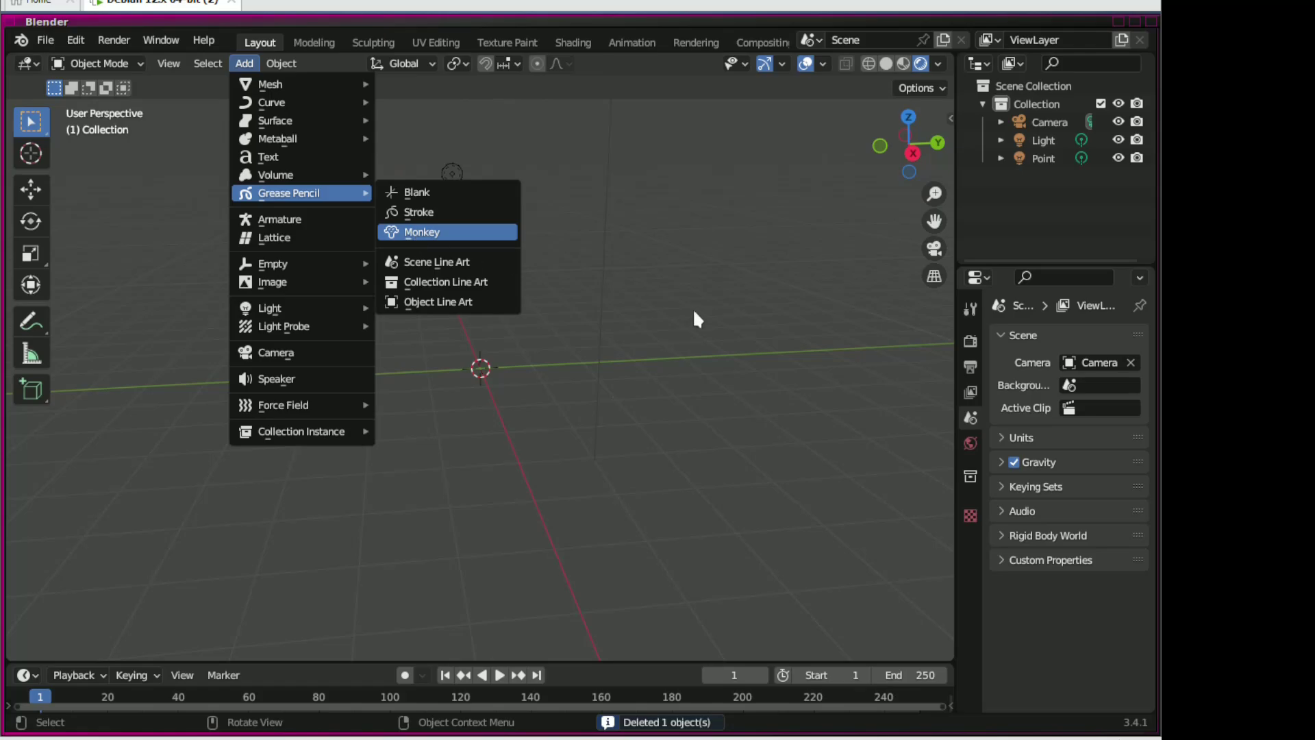
pyautogui.press('Return')
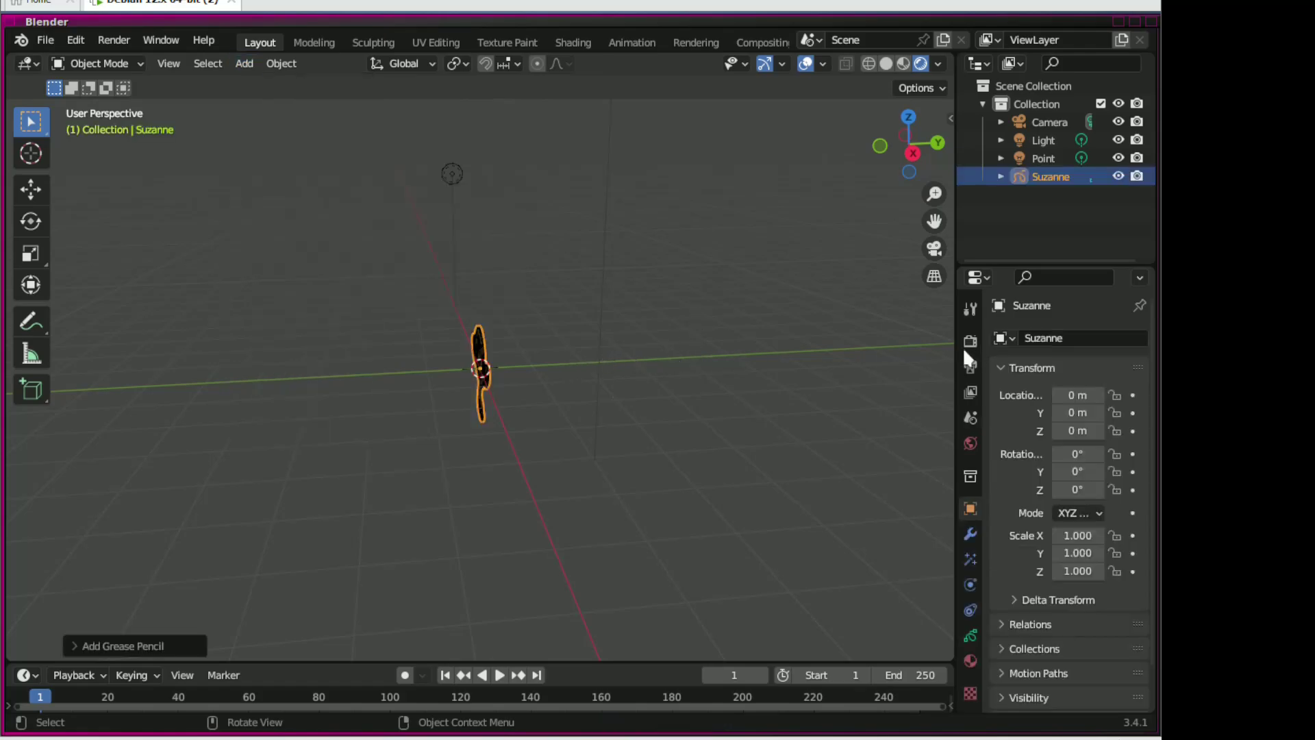
pyautogui.moveTo(912, 154); pyautogui.dragTo(782, 177)
pyautogui.scroll(5, 478, 353)
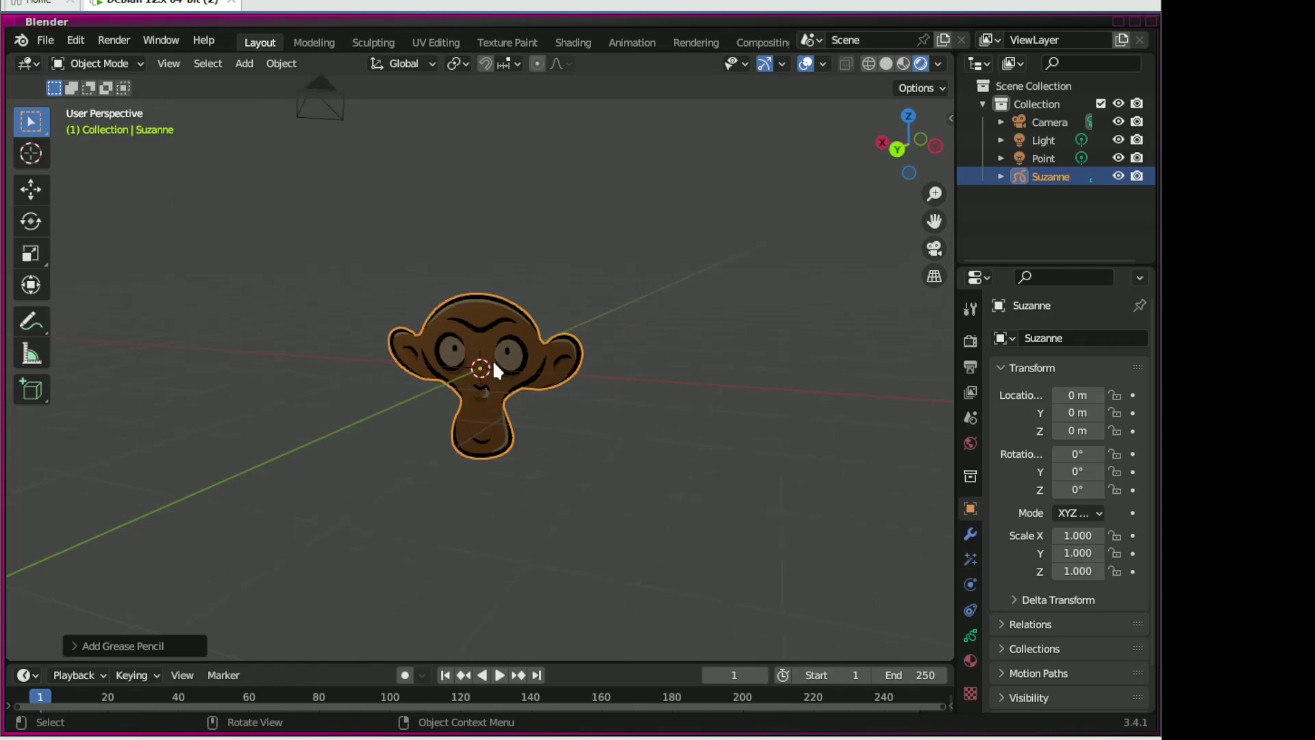
# Delete the Grease Pencil monkey from the scene
pyautogui.hotkey('ctrl', 'z')
pyautogui.click(1050, 177)
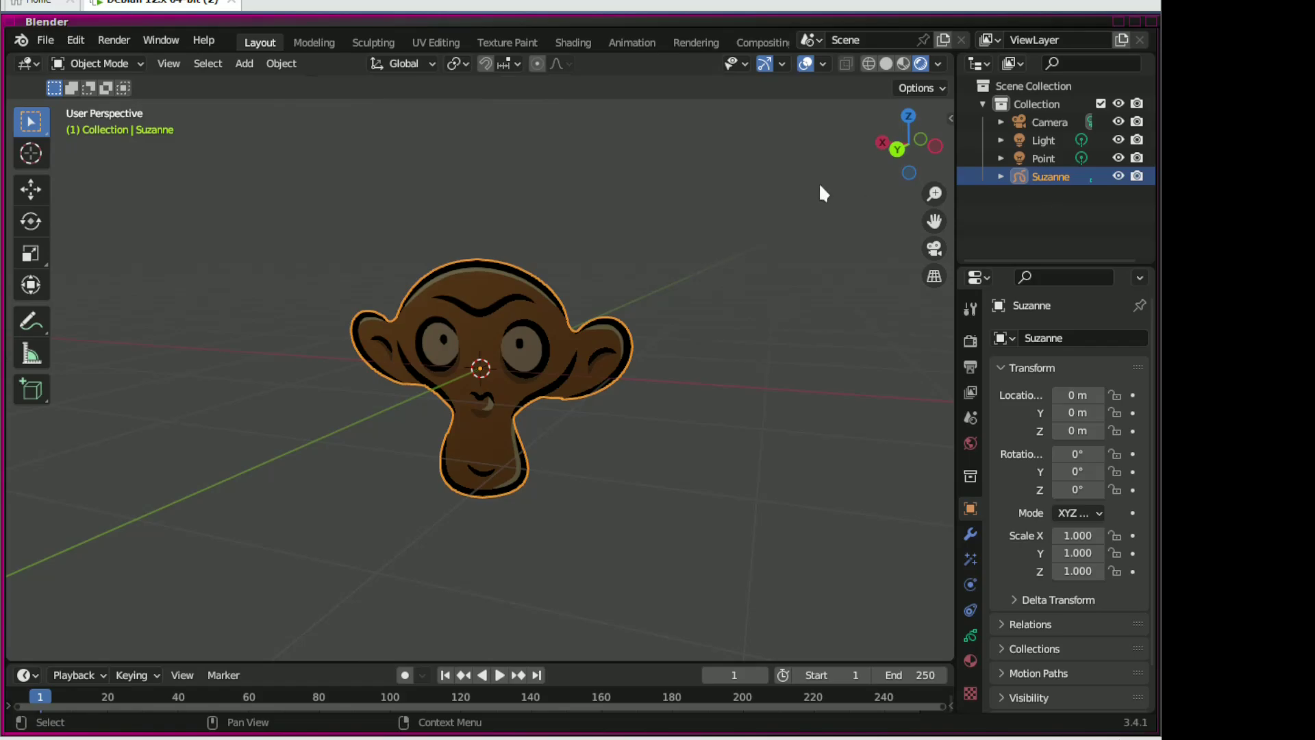
pyautogui.press('Delete')
# Add an ellipsoid metaball to the scene
pyautogui.click(225, 65)
pyautogui.moveTo(244, 63)
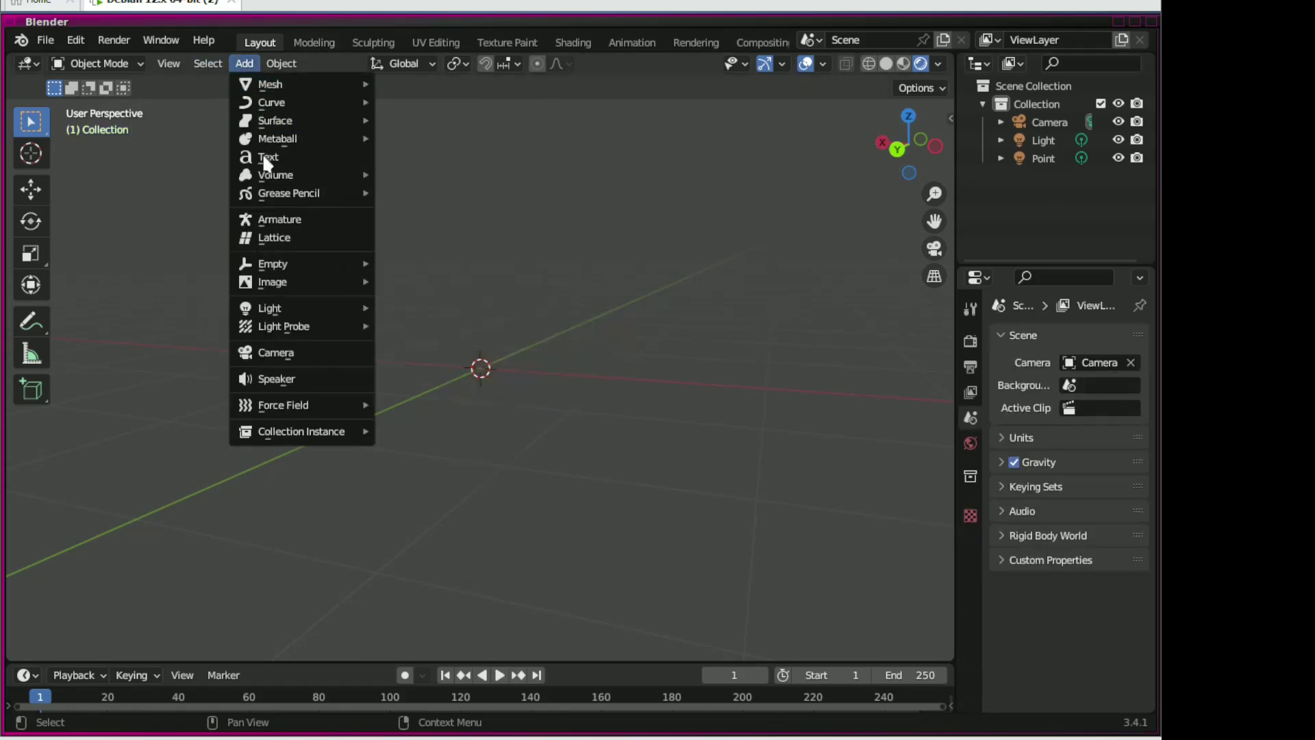
pyautogui.moveTo(306, 126)
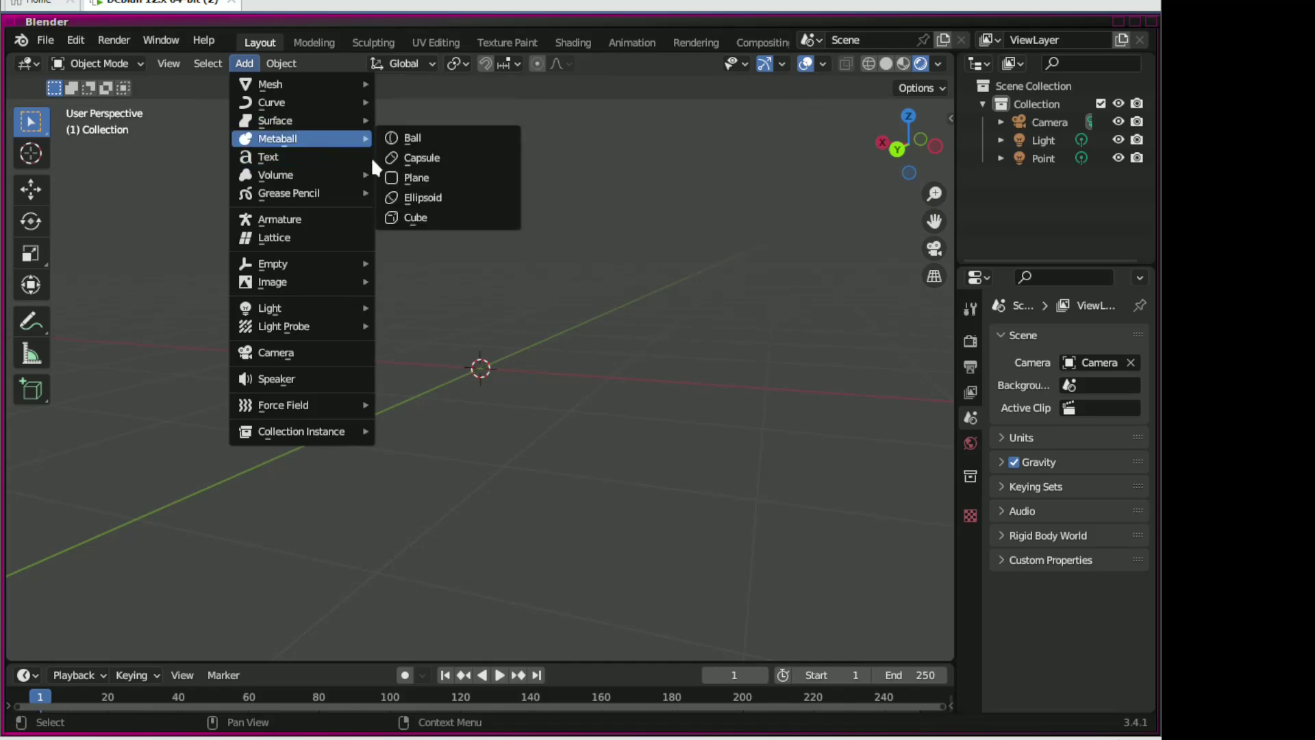
pyautogui.click(446, 197)
# Add a monkey mesh to the scene
pyautogui.click(244, 66)
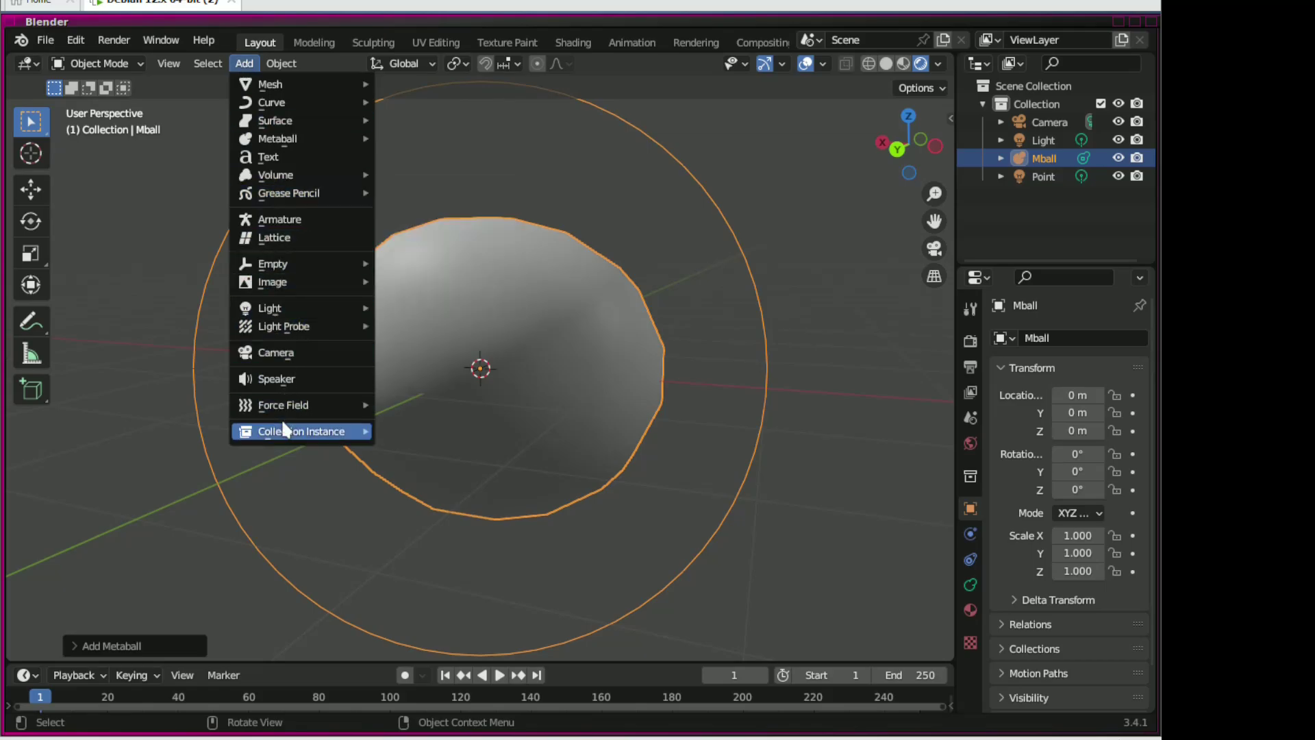
pyautogui.moveTo(285, 83)
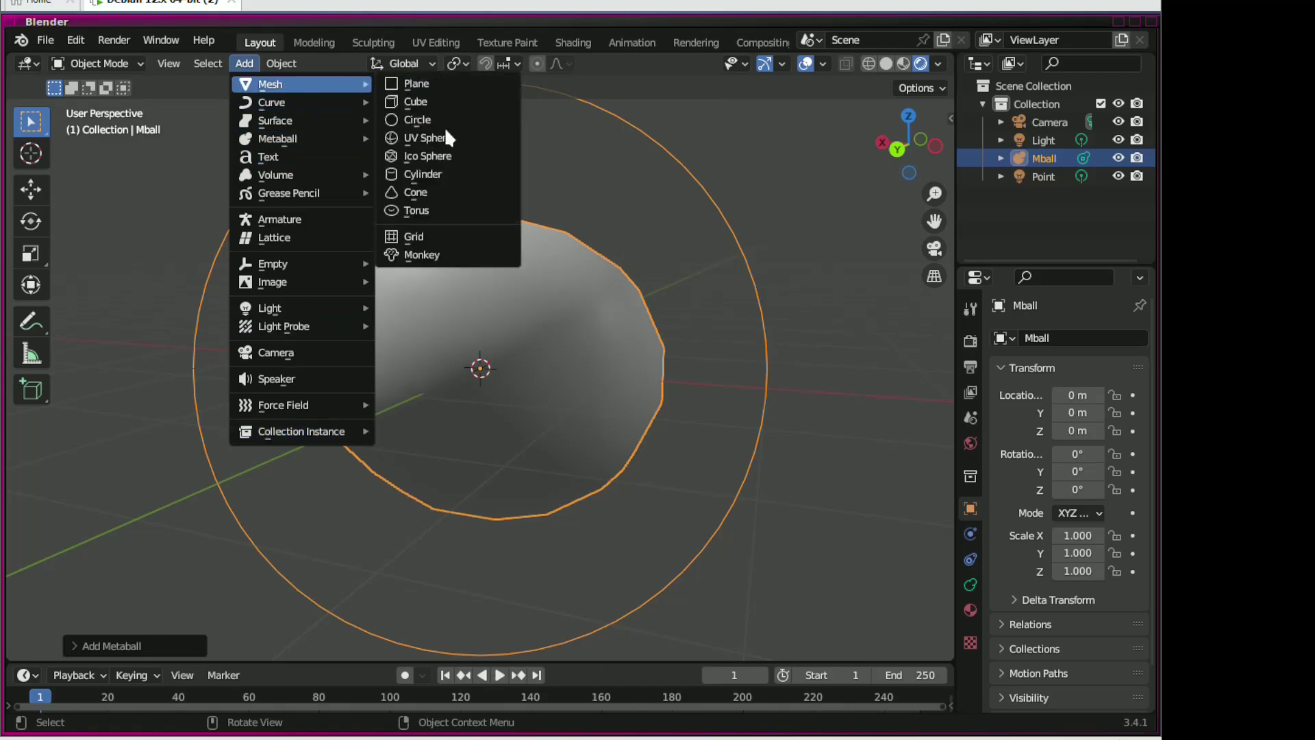
pyautogui.click(421, 257)
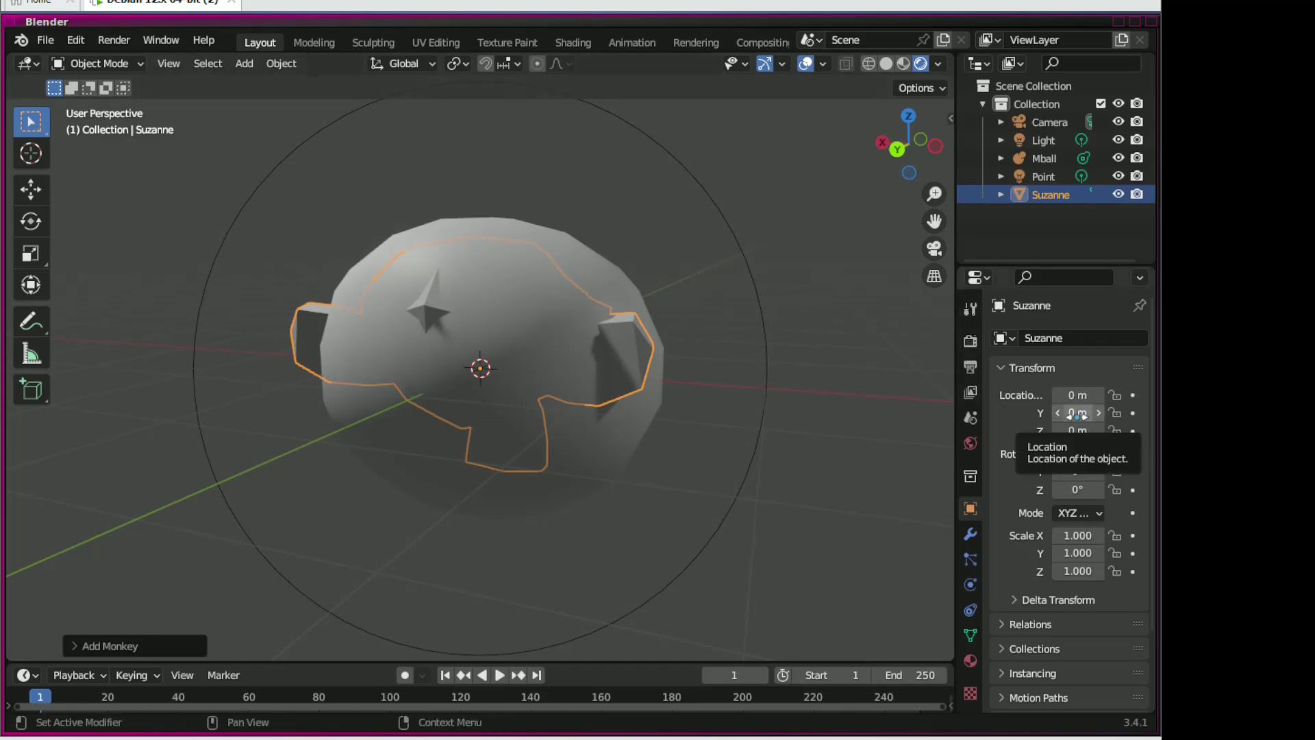
# Move the Suzanne monkey along the Y axis so its face protrudes from the metaball
pyautogui.moveTo(1076, 414); pyautogui.dragTo(1119, 425)
pyautogui.moveTo(908, 145); pyautogui.dragTo(830, 148)
# Switch the scene's render engine to Cycles and view the rendered monkey from the side
pyautogui.click(968, 309)
pyautogui.click(972, 336)
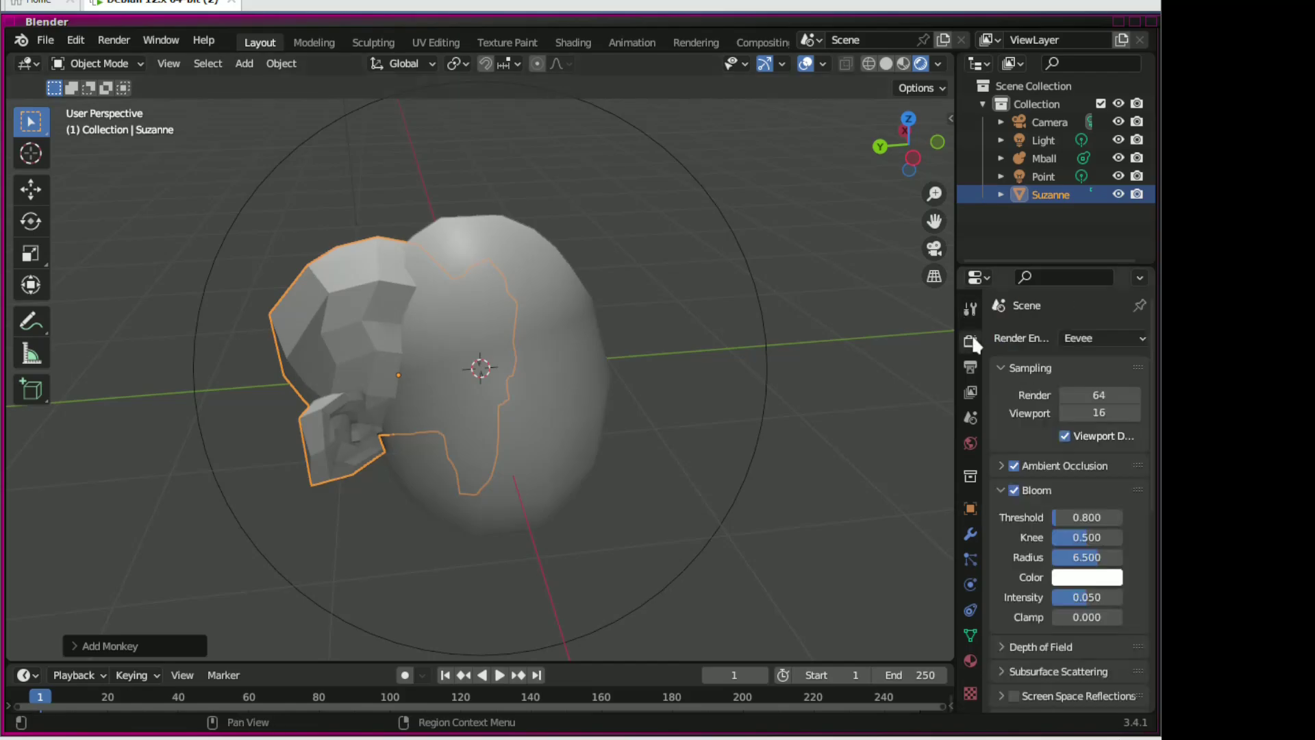
pyautogui.click(1126, 339)
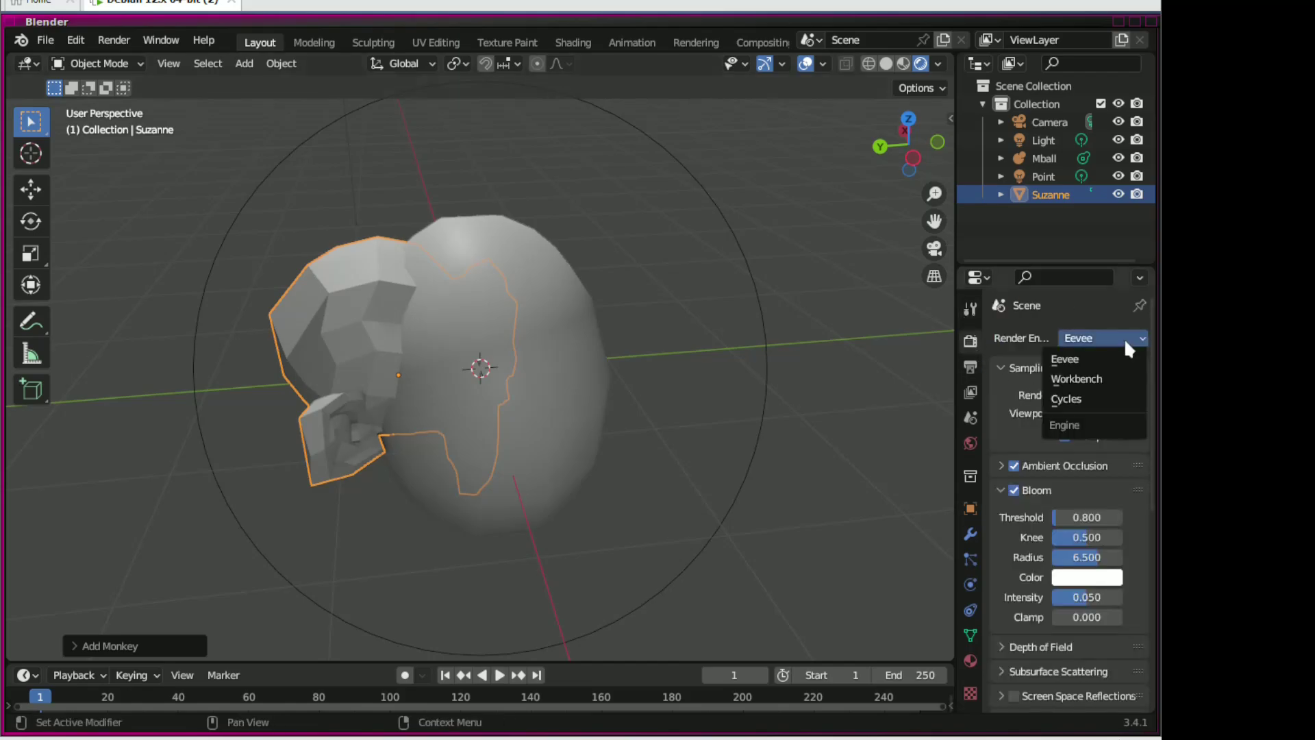
pyautogui.click(1090, 397)
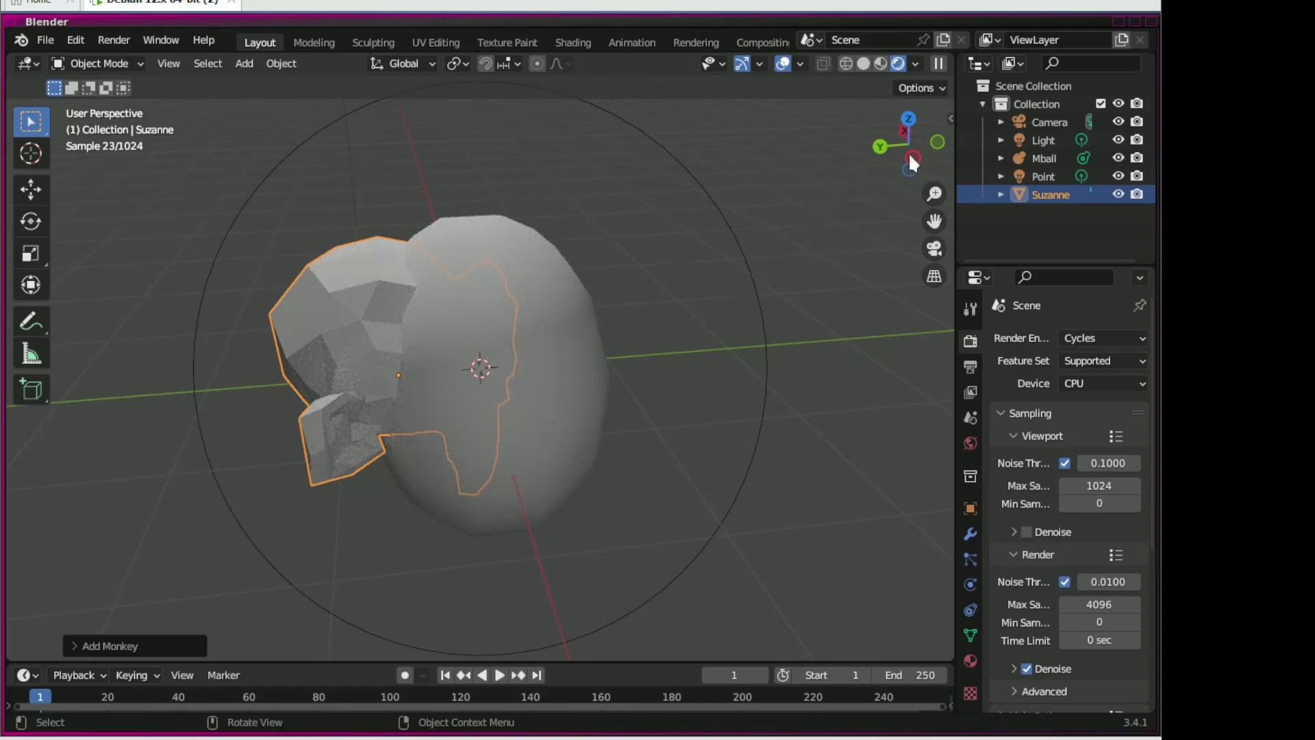
pyautogui.moveTo(856, 110)
pyautogui.mouseDown()
pyautogui.moveTo(839, 109)
pyautogui.moveTo(874, 102)
pyautogui.mouseUp()
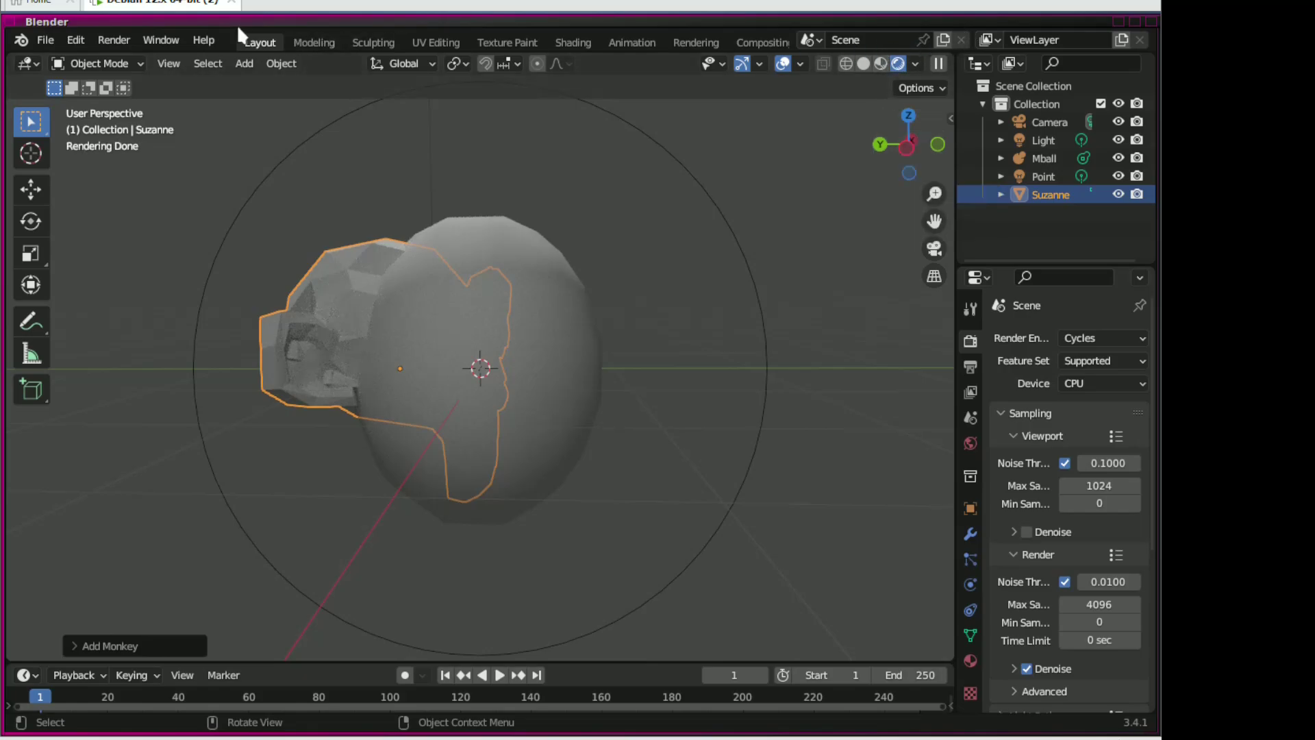
# Move the Blender window down out of the way and close Blender
pyautogui.moveTo(237, 24); pyautogui.dragTo(193, 396)
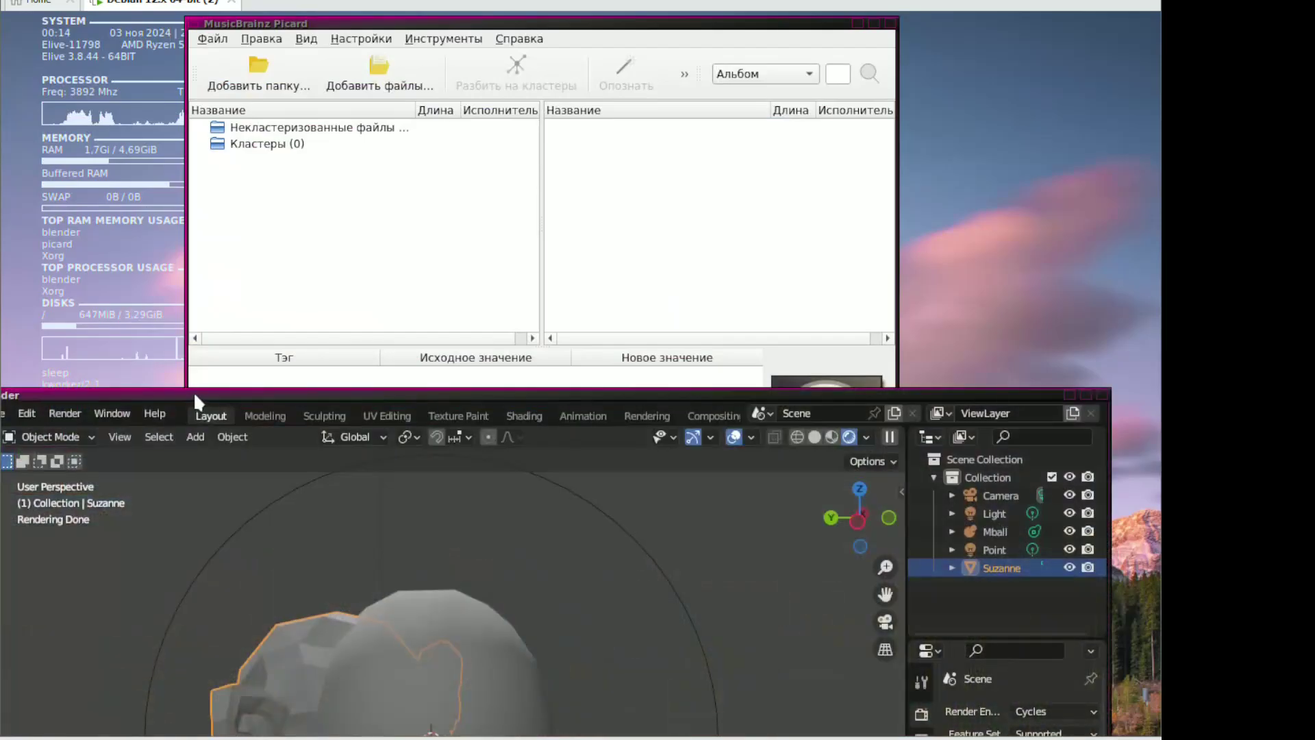
pyautogui.click(1102, 396)
pyautogui.click(487, 60)
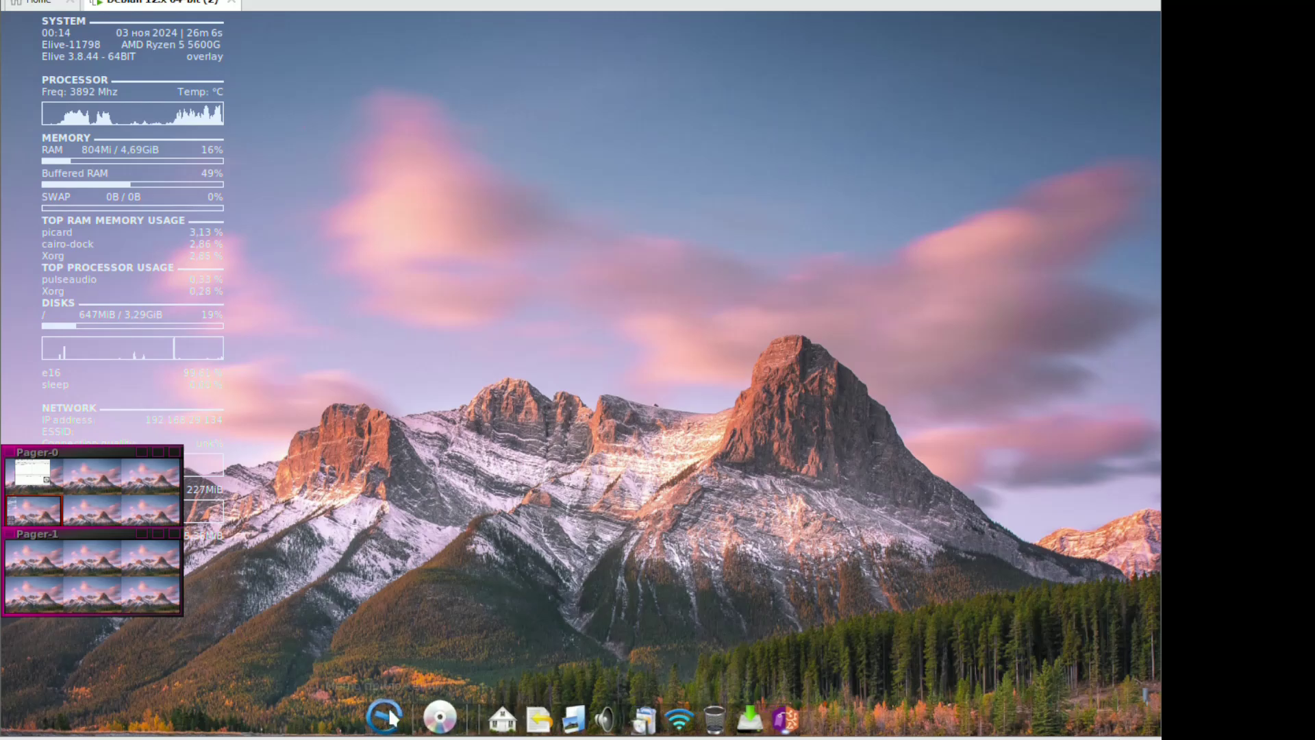
# Change the desktop theme from magenta to a plain black-and-grey one
pyautogui.rightClick(524, 337)
pyautogui.moveTo(548, 362)
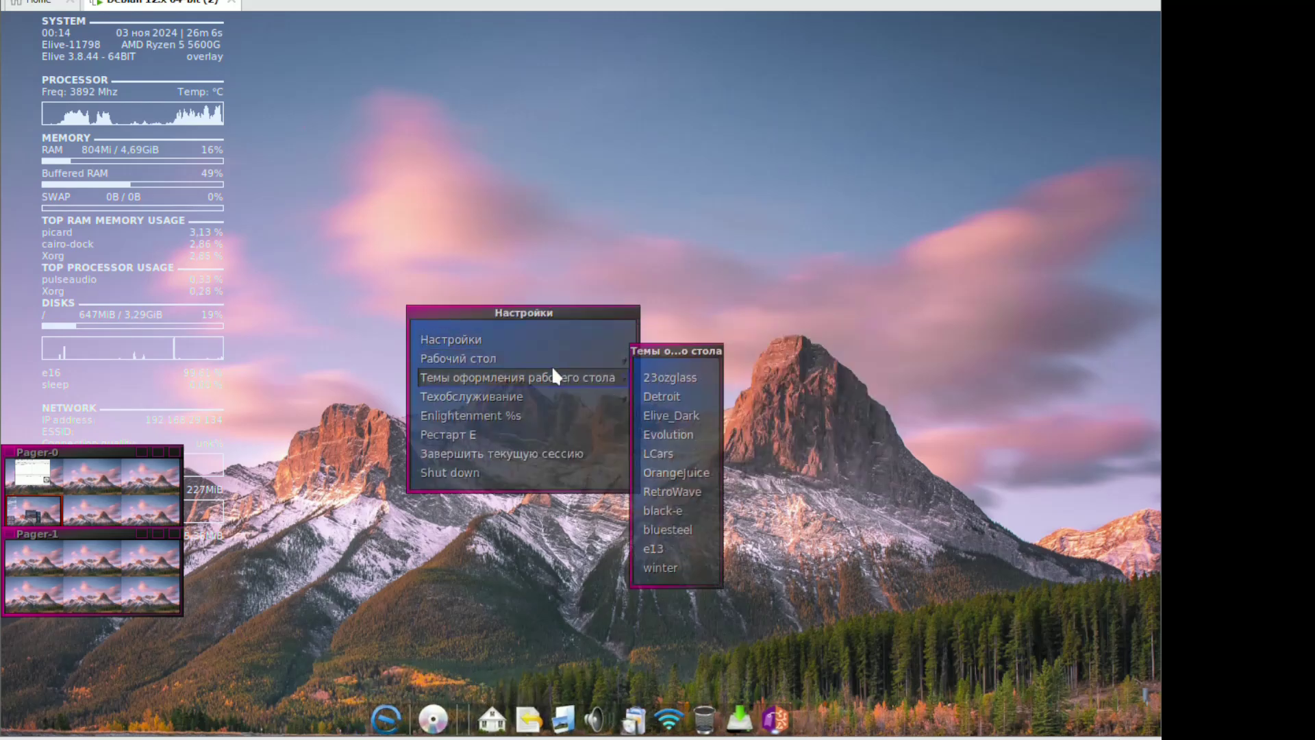
pyautogui.click(677, 492)
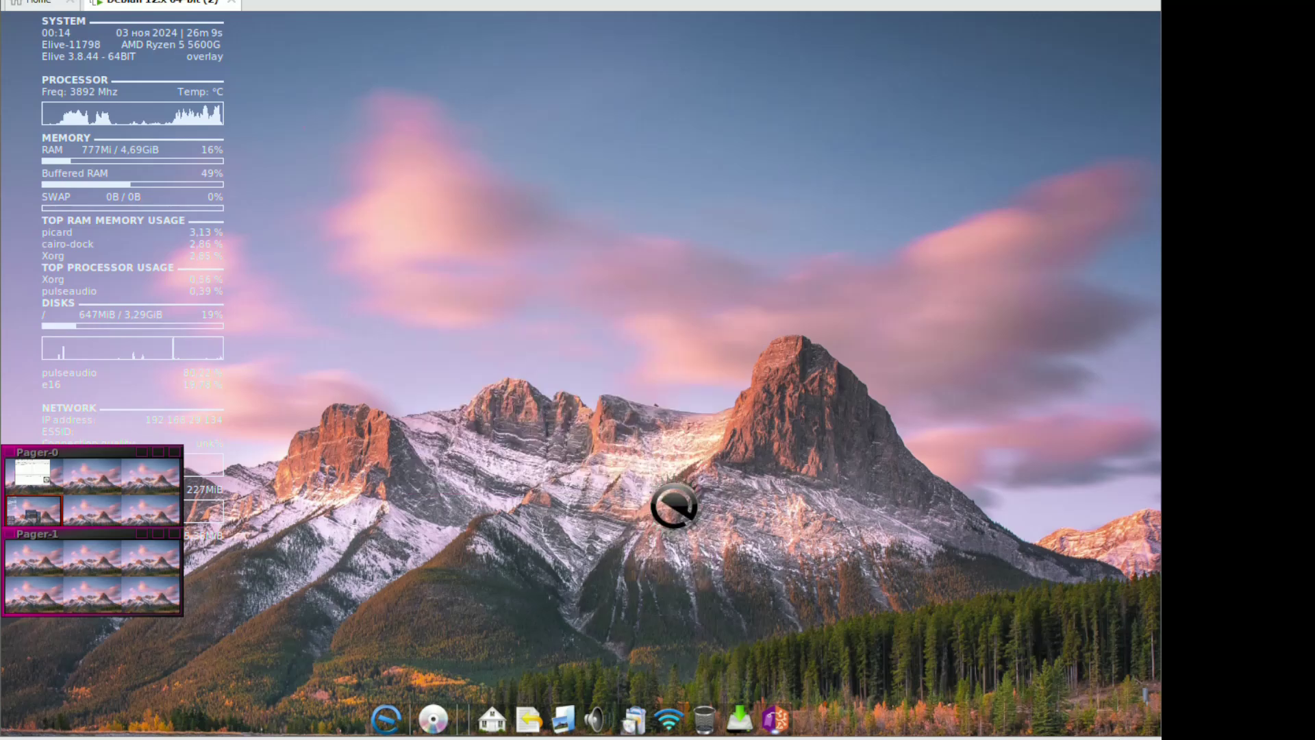
pyautogui.click(393, 646)
# Change the desktop theme to bluesteel
pyautogui.rightClick(576, 377)
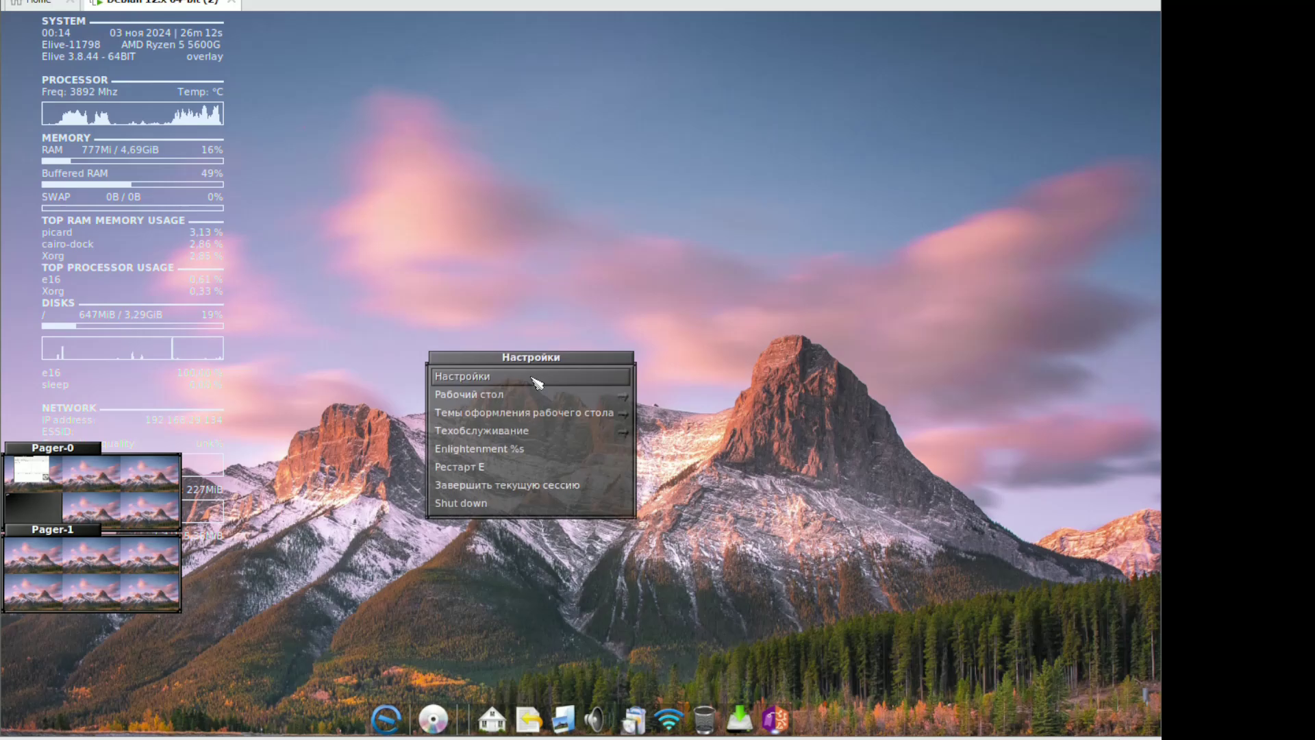
pyautogui.moveTo(583, 403)
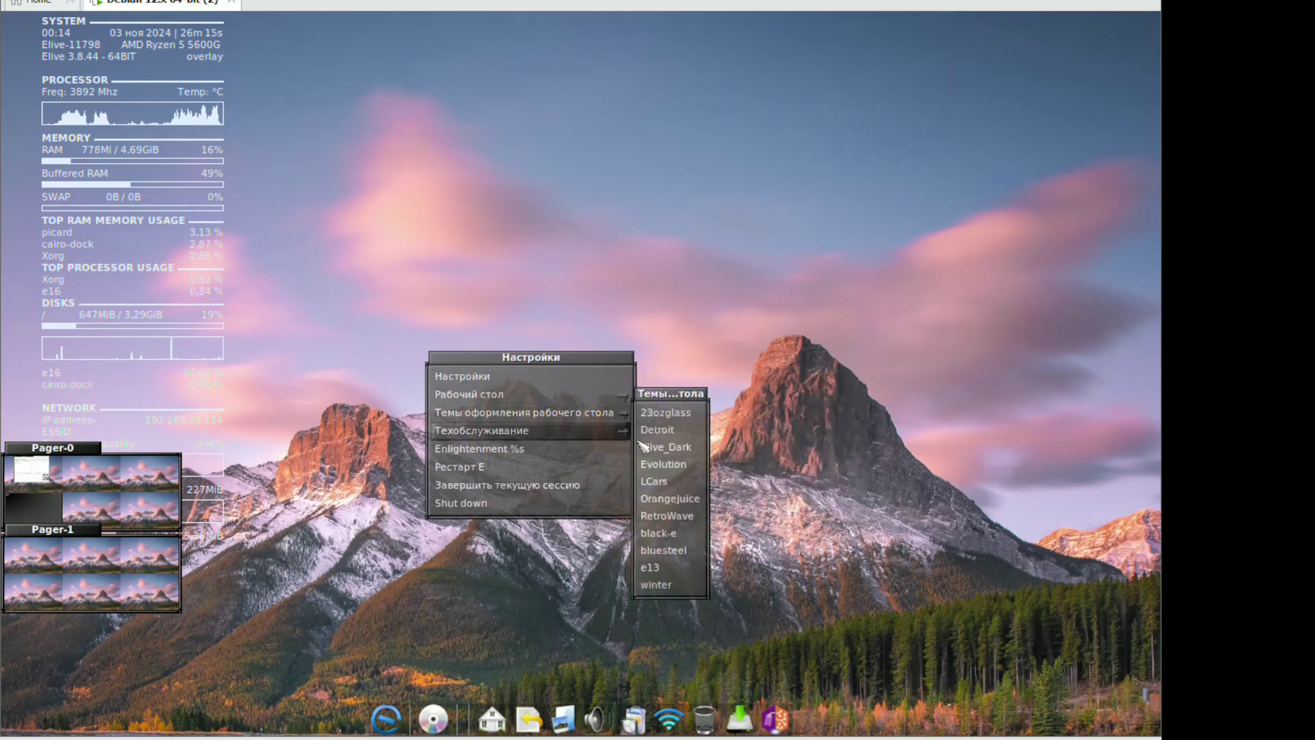
pyautogui.click(677, 556)
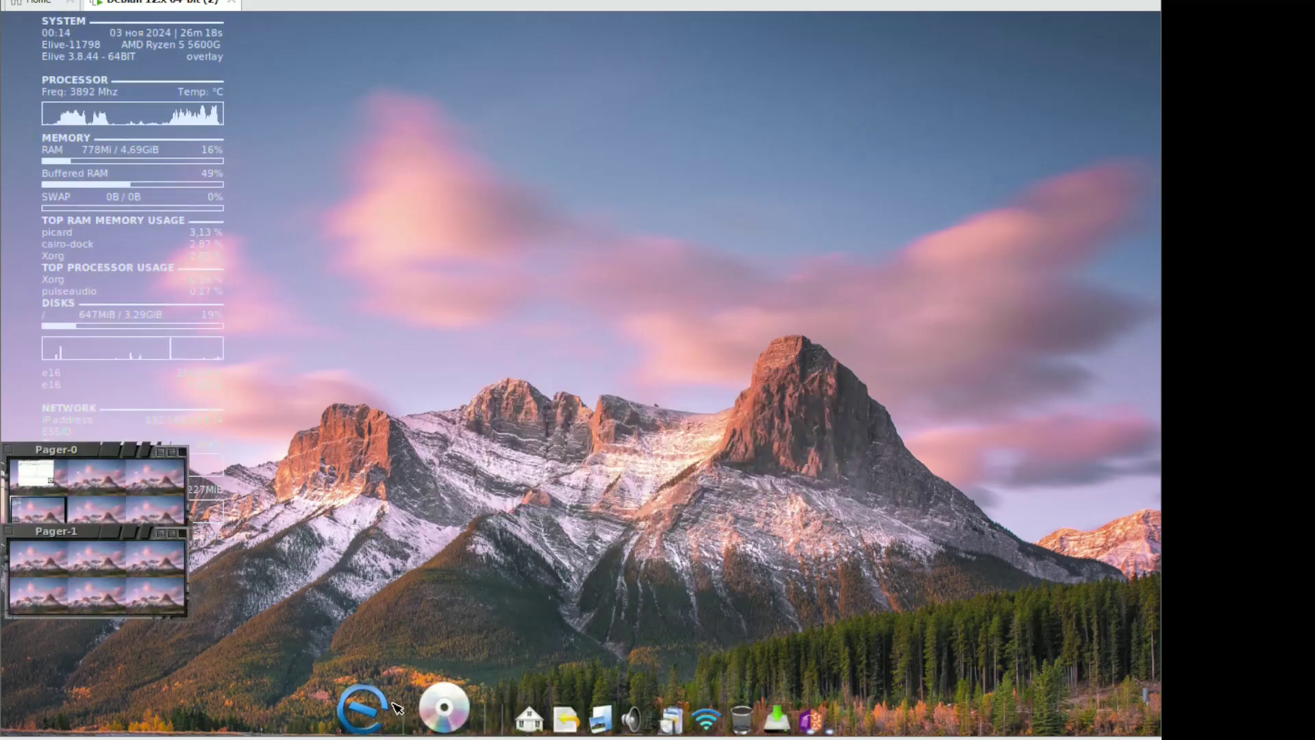
# View the Enlightenment version information and close its window
pyautogui.rightClick(408, 510)
pyautogui.moveTo(414, 527)
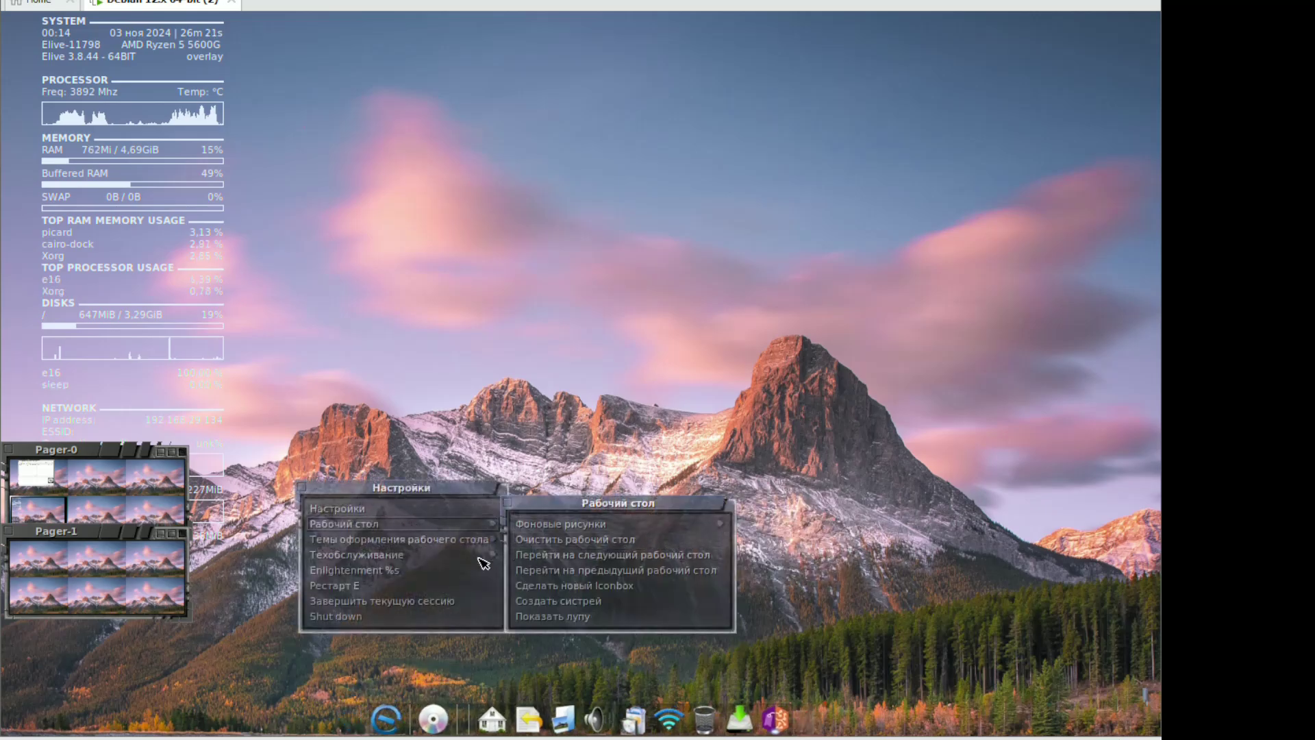
pyautogui.click(422, 573)
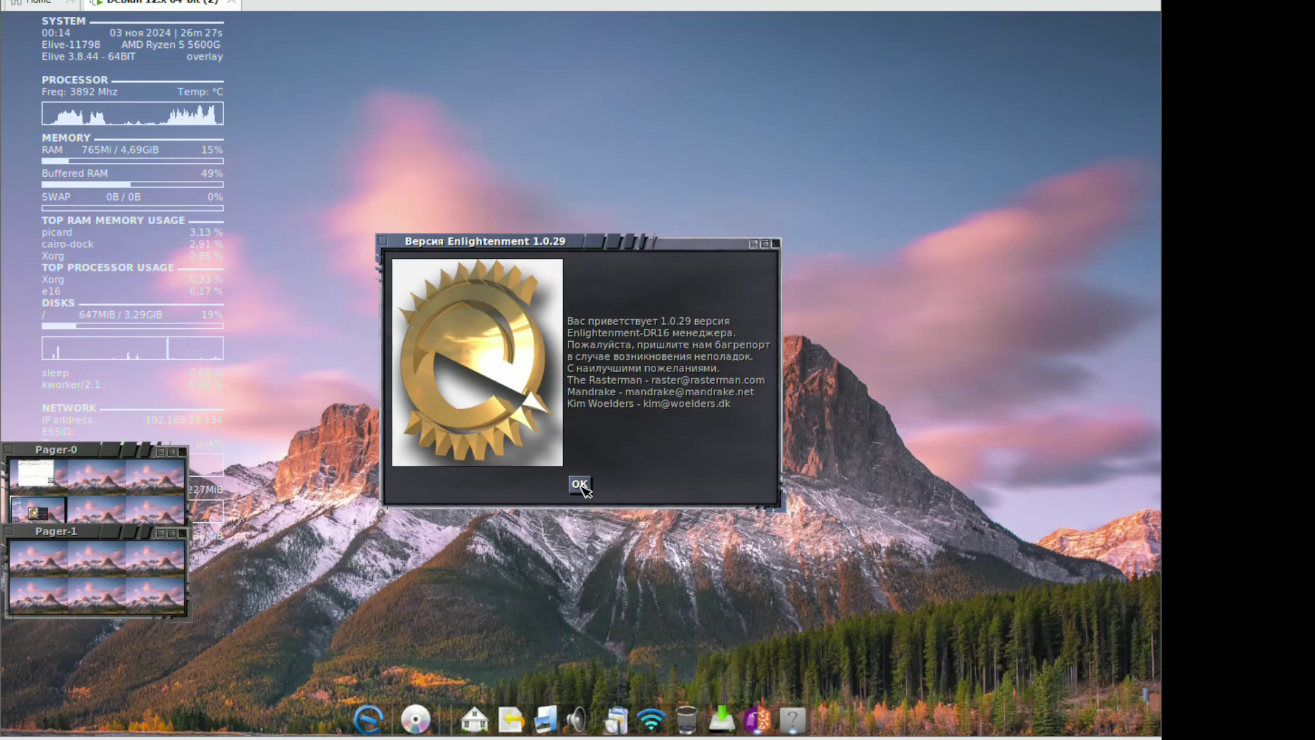
pyautogui.click(580, 484)
pyautogui.click(369, 719)
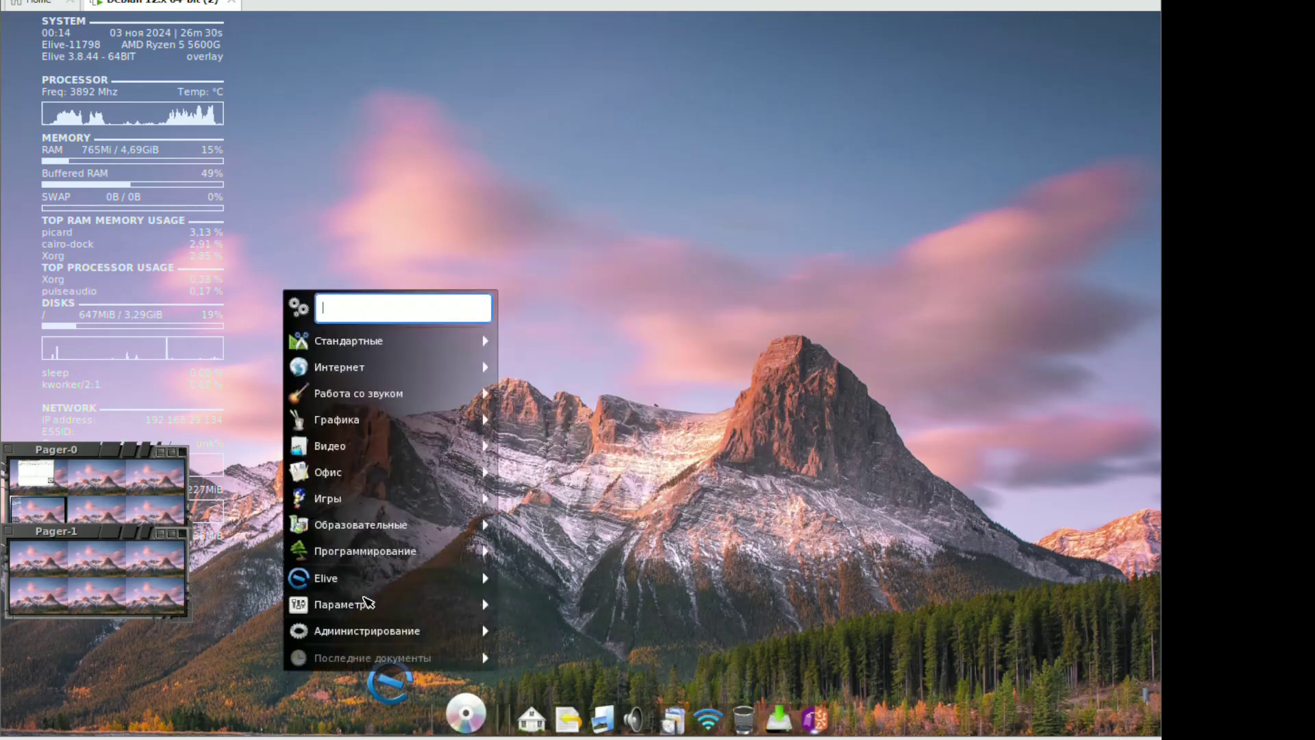
pyautogui.moveTo(375, 581)
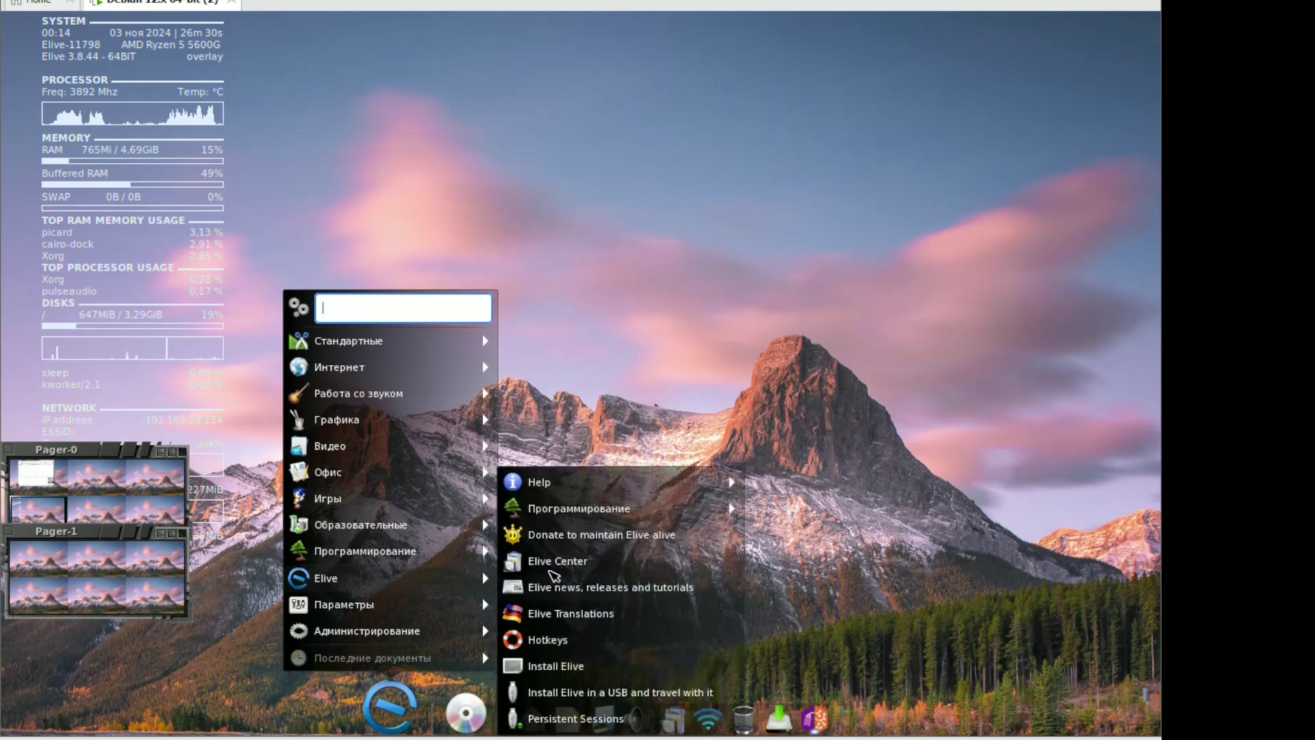
pyautogui.click(758, 352)
# Open the Enlightenment settings, look over the focus and miscellaneous pages, and close the dialog
pyautogui.rightClick(752, 352)
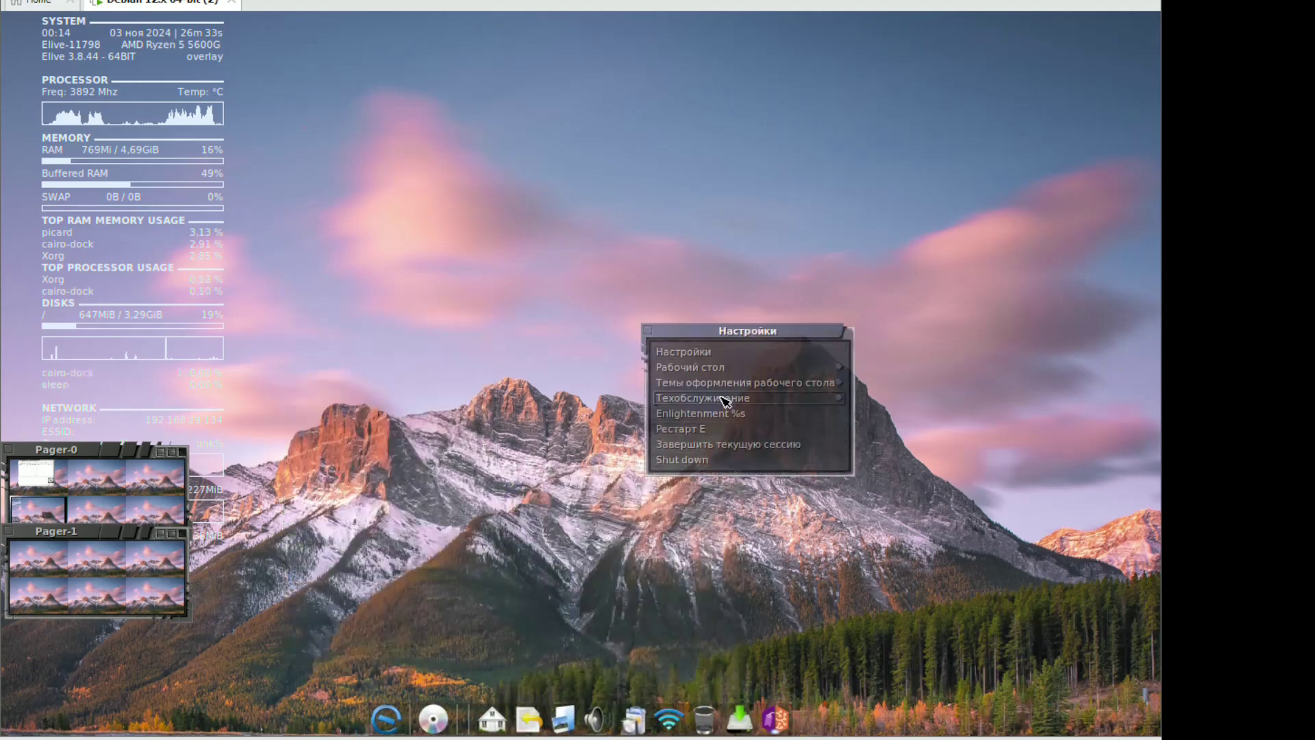
pyautogui.moveTo(729, 400)
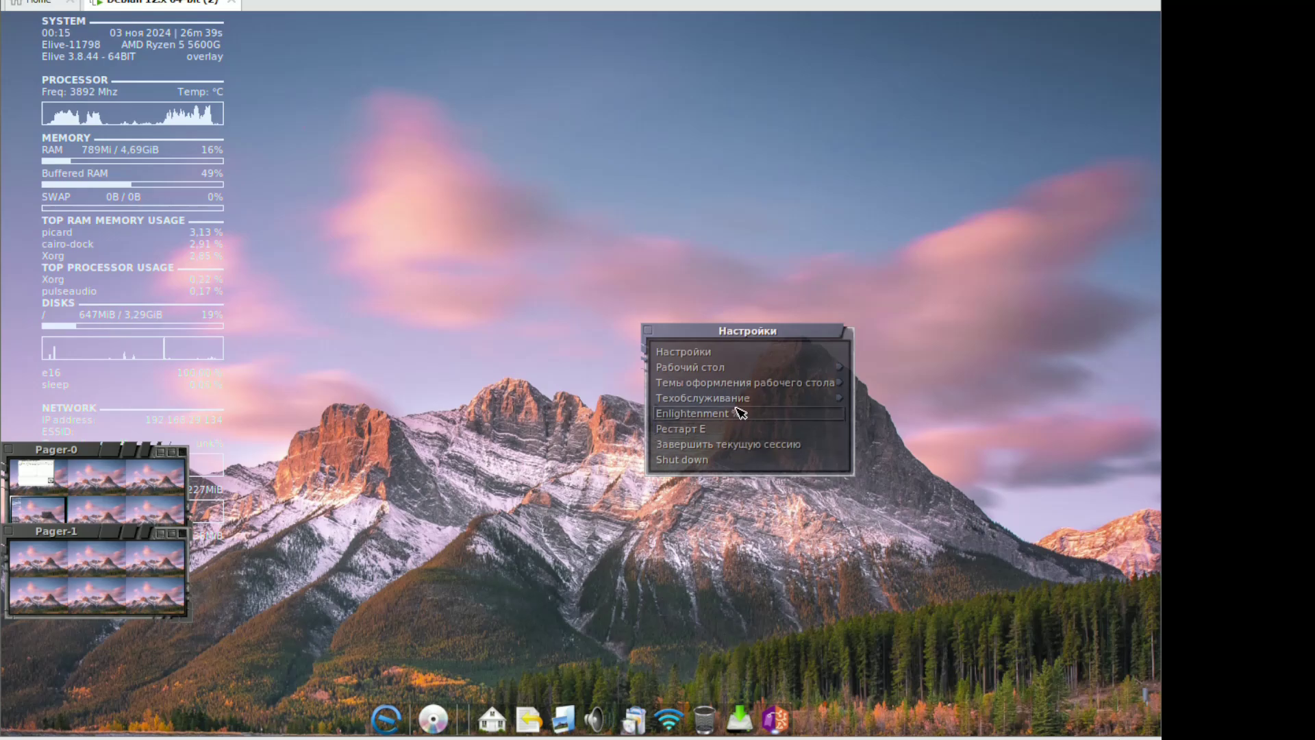
pyautogui.click(756, 361)
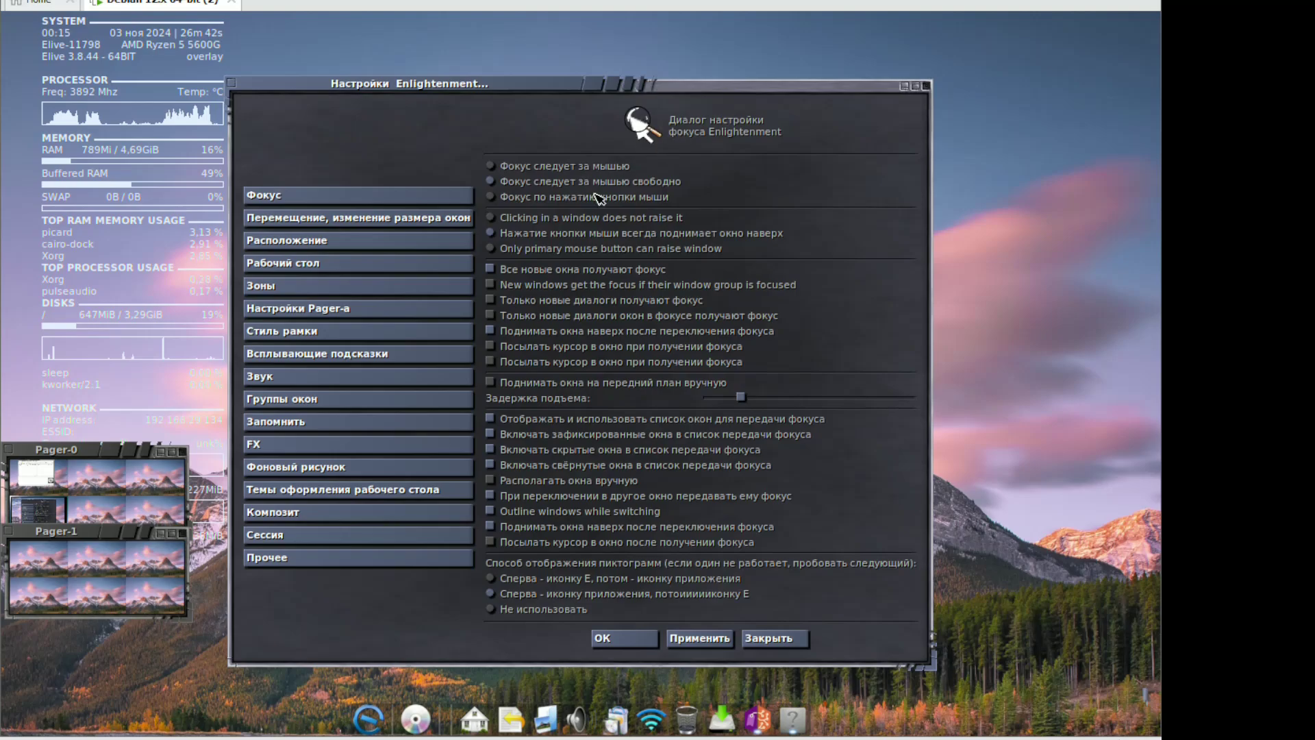
pyautogui.click(402, 558)
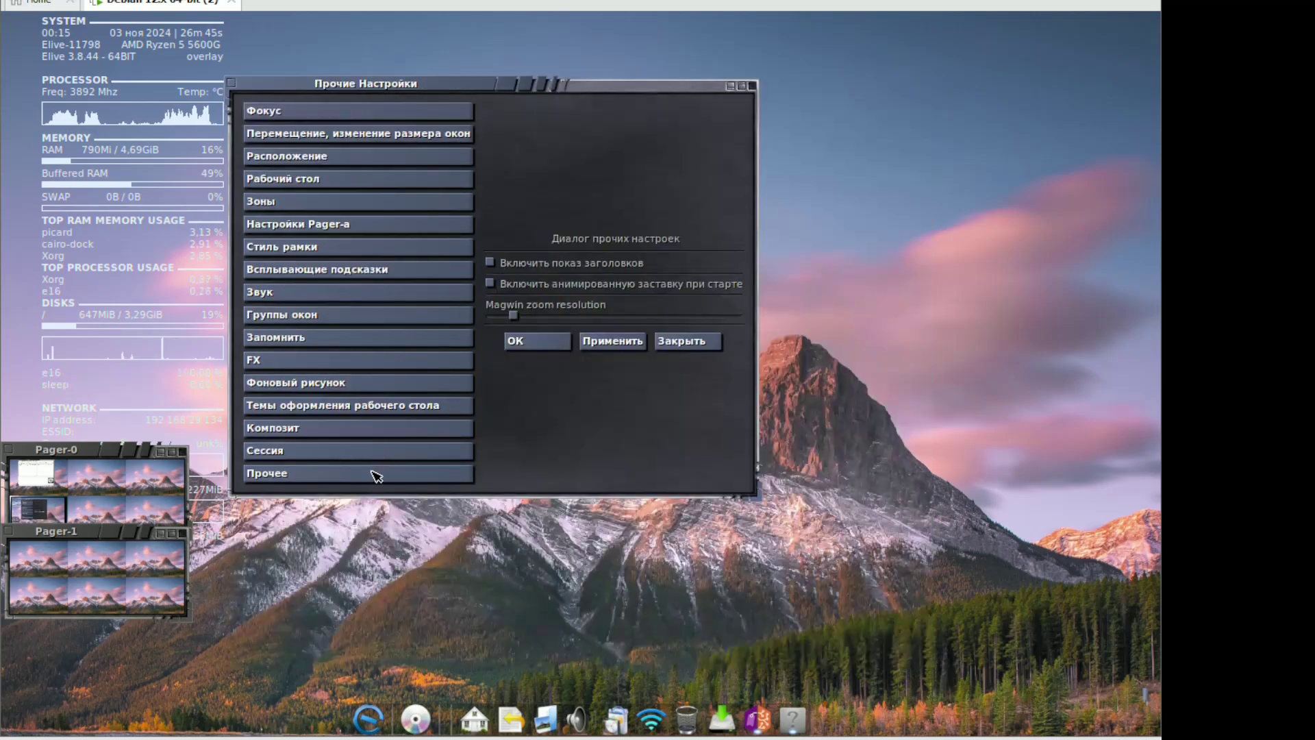
pyautogui.click(545, 348)
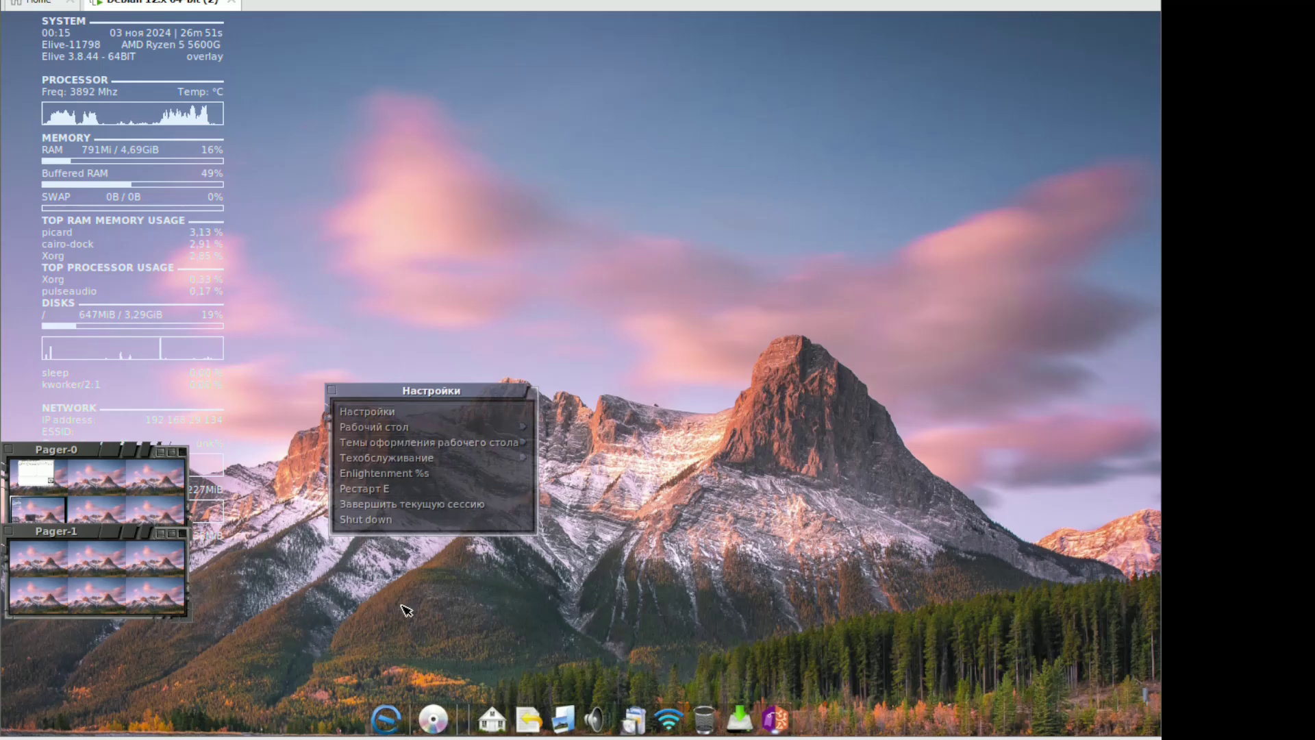
# Change the desktop theme to e13 and check how the desktop menus look in it
pyautogui.moveTo(439, 458)
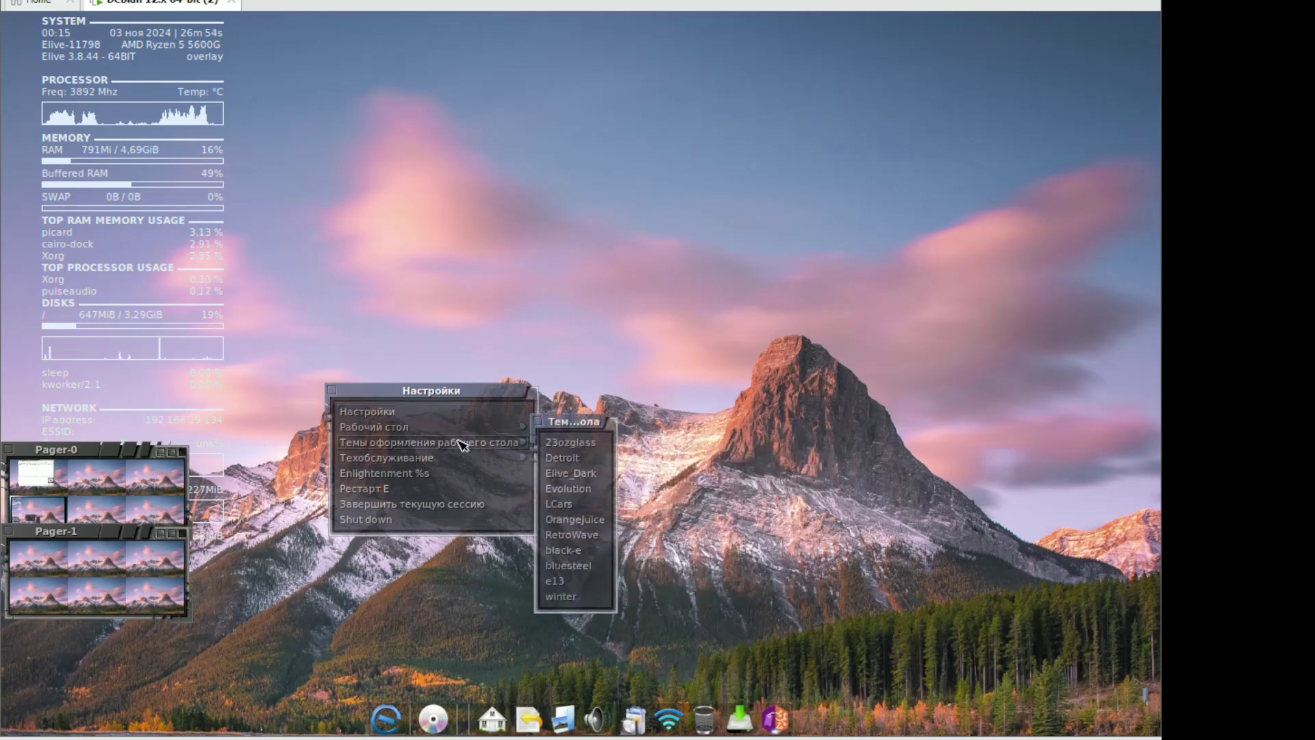
pyautogui.click(556, 583)
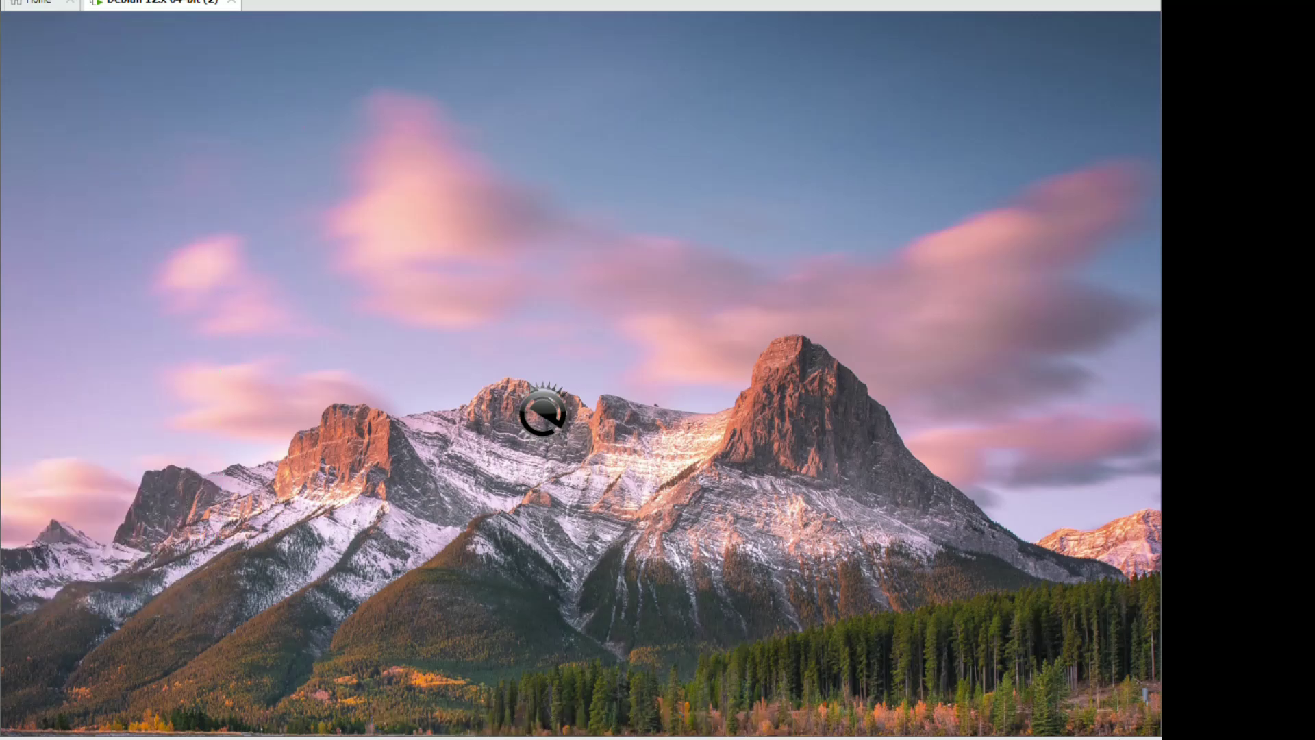
pyautogui.moveTo(541, 466)
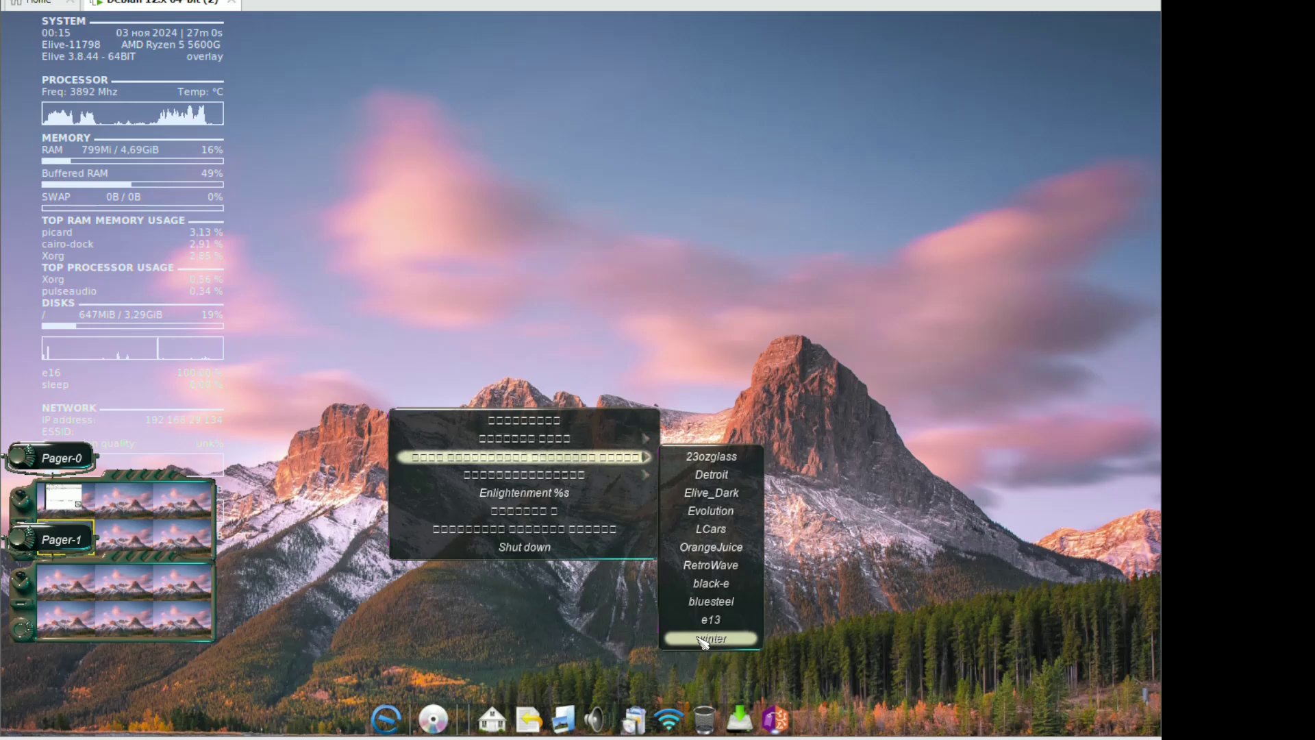
pyautogui.click(402, 666)
# Launch Nicotine from the Internet applications and dismiss its welcome window
pyautogui.click(386, 718)
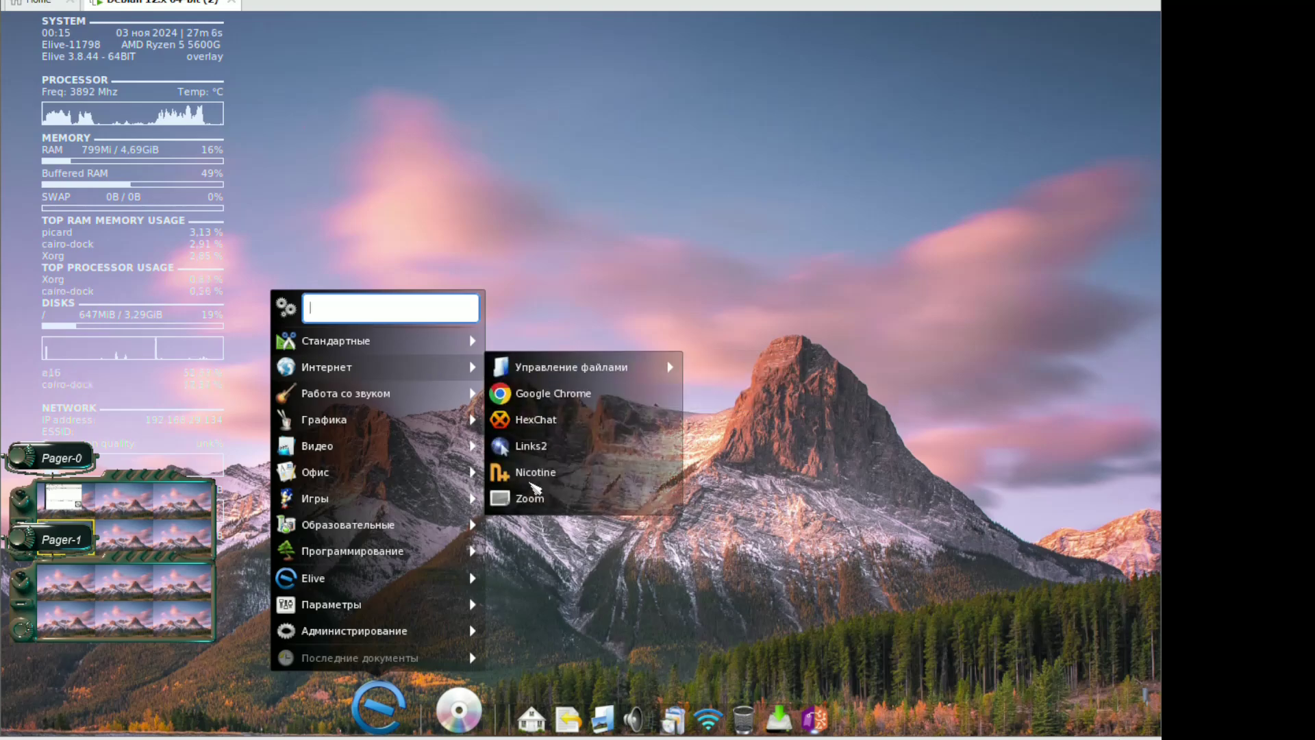
pyautogui.click(532, 481)
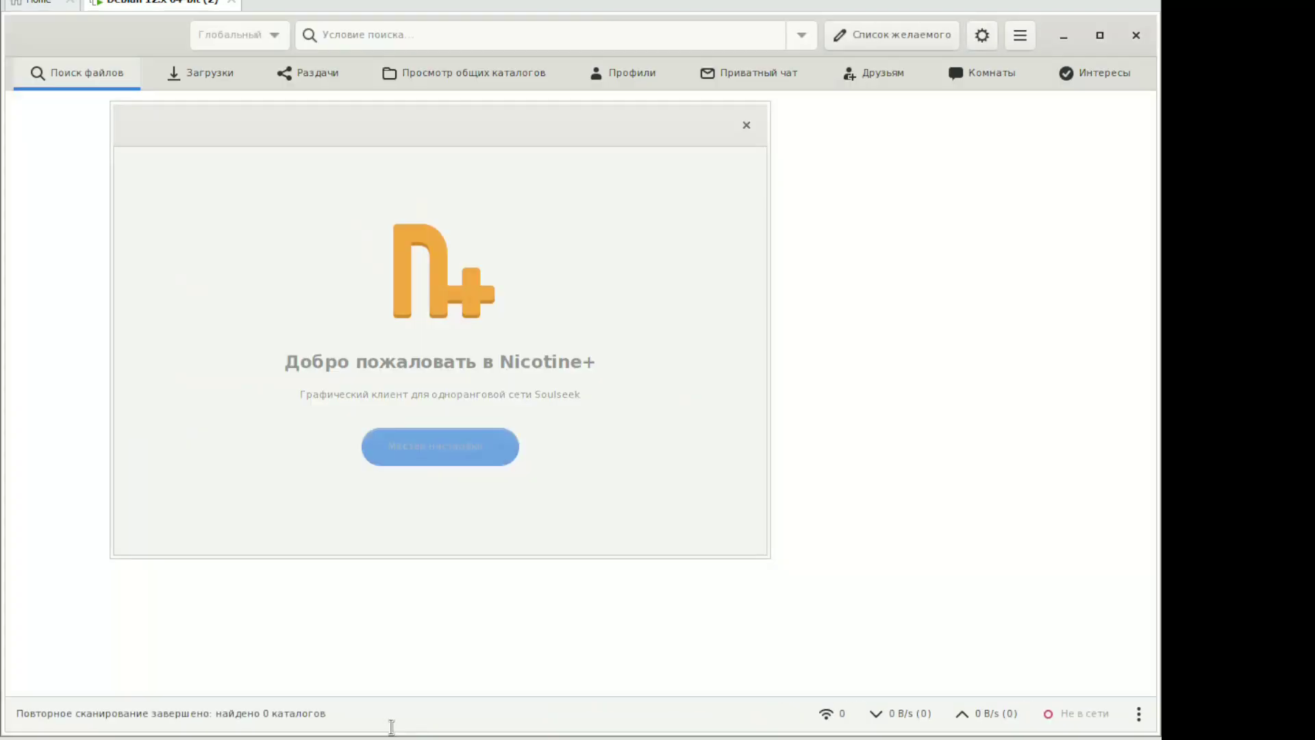
pyautogui.click(747, 126)
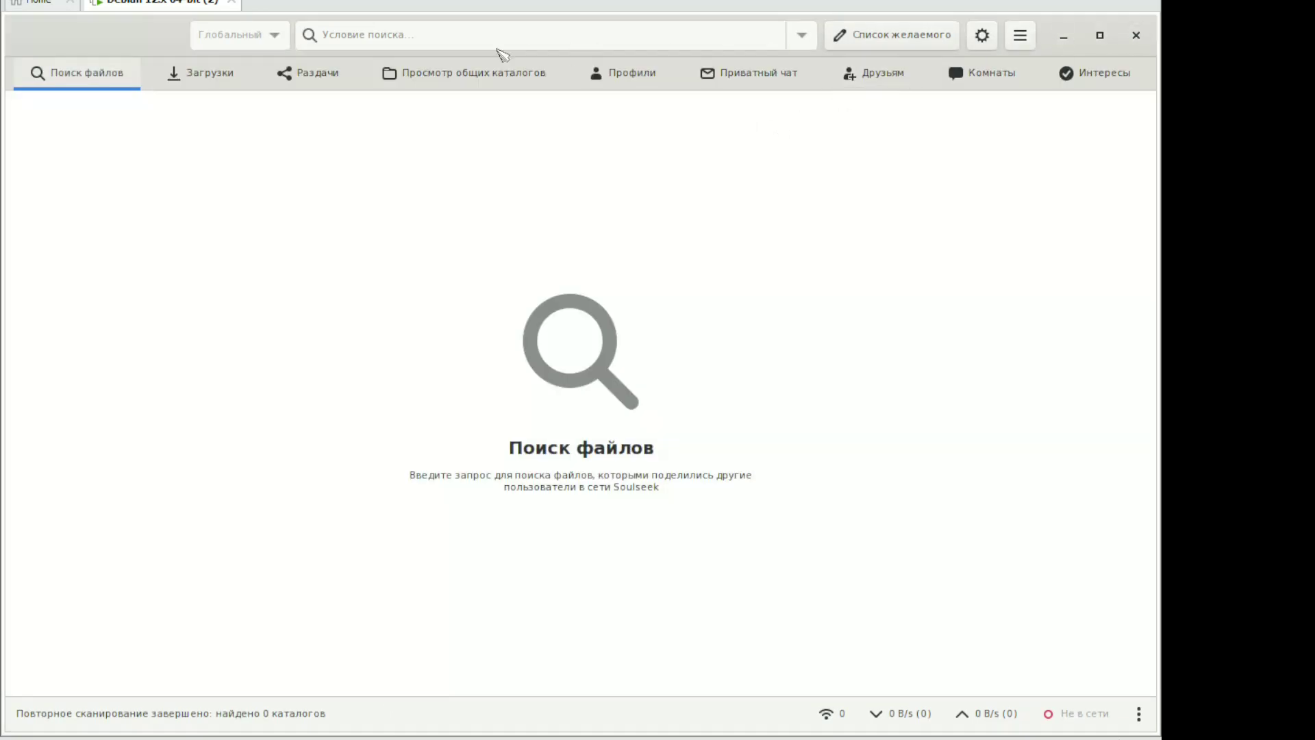
# Look through Nicotine+ settings, including the network, URL handlers, blocked users and chats pages, and dismiss the welcome window
pyautogui.click(1021, 35)
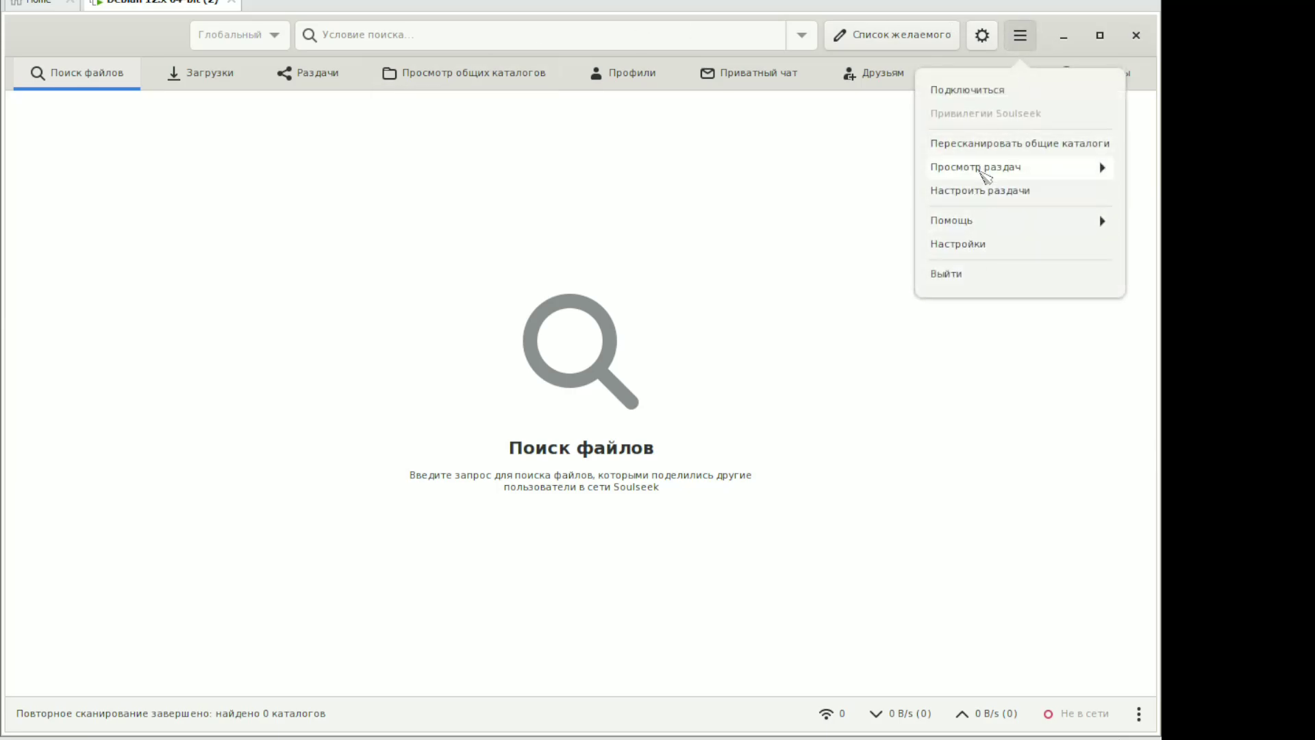
pyautogui.click(963, 244)
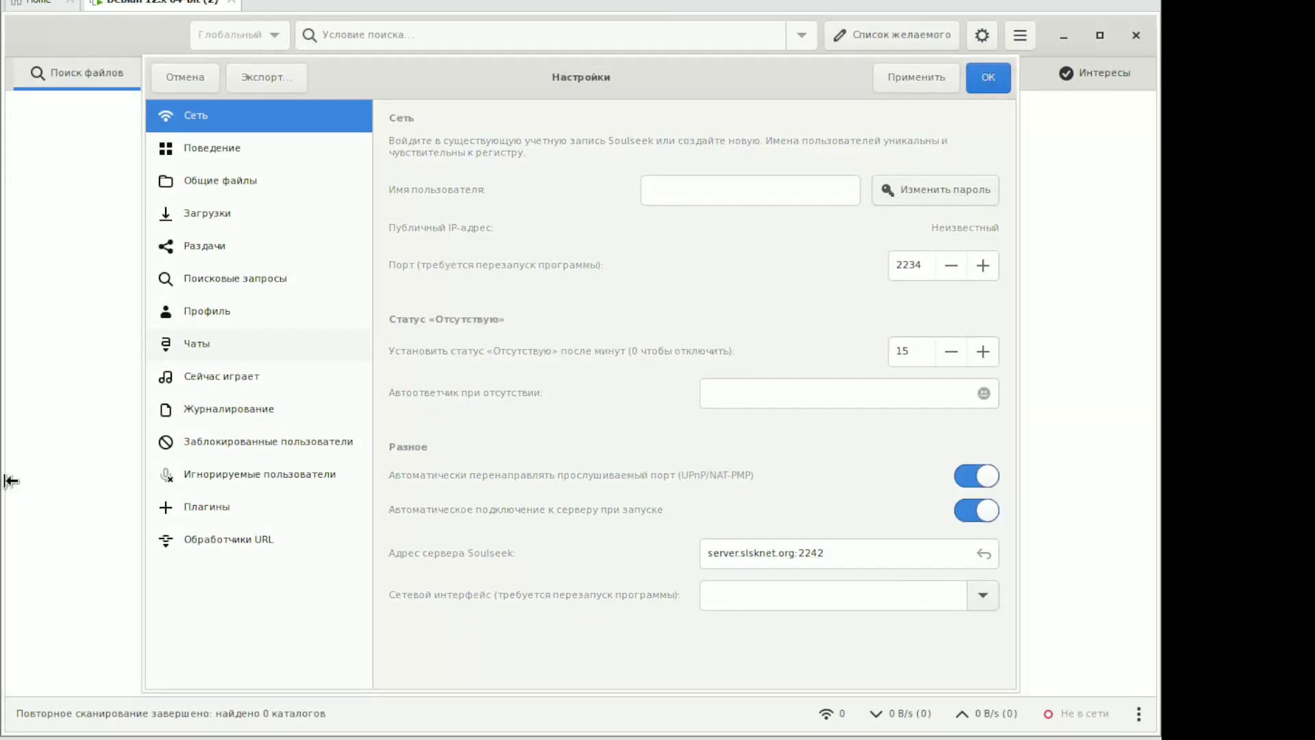
pyautogui.click(228, 539)
pyautogui.click(247, 441)
pyautogui.click(248, 347)
pyautogui.click(989, 77)
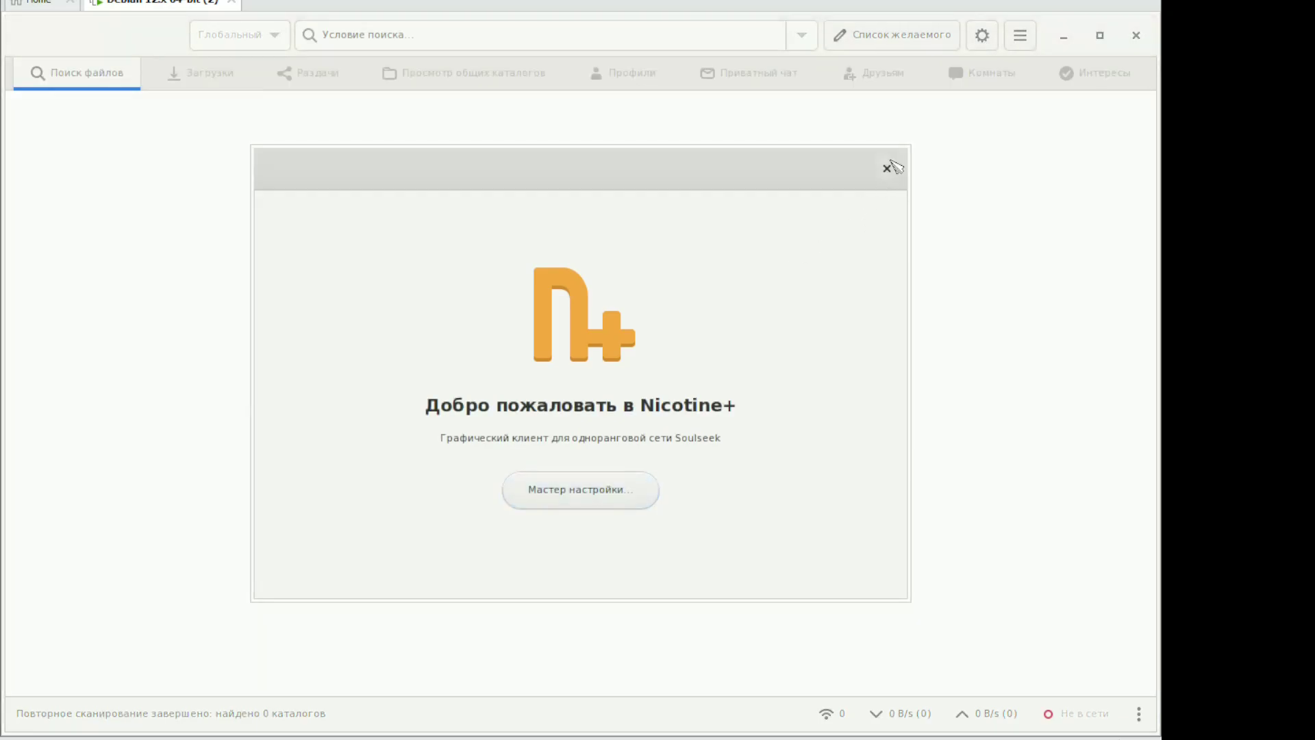
pyautogui.click(889, 168)
# Reopen the Nicotine+ settings to view the search options, and close them along with the welcome window
pyautogui.click(990, 41)
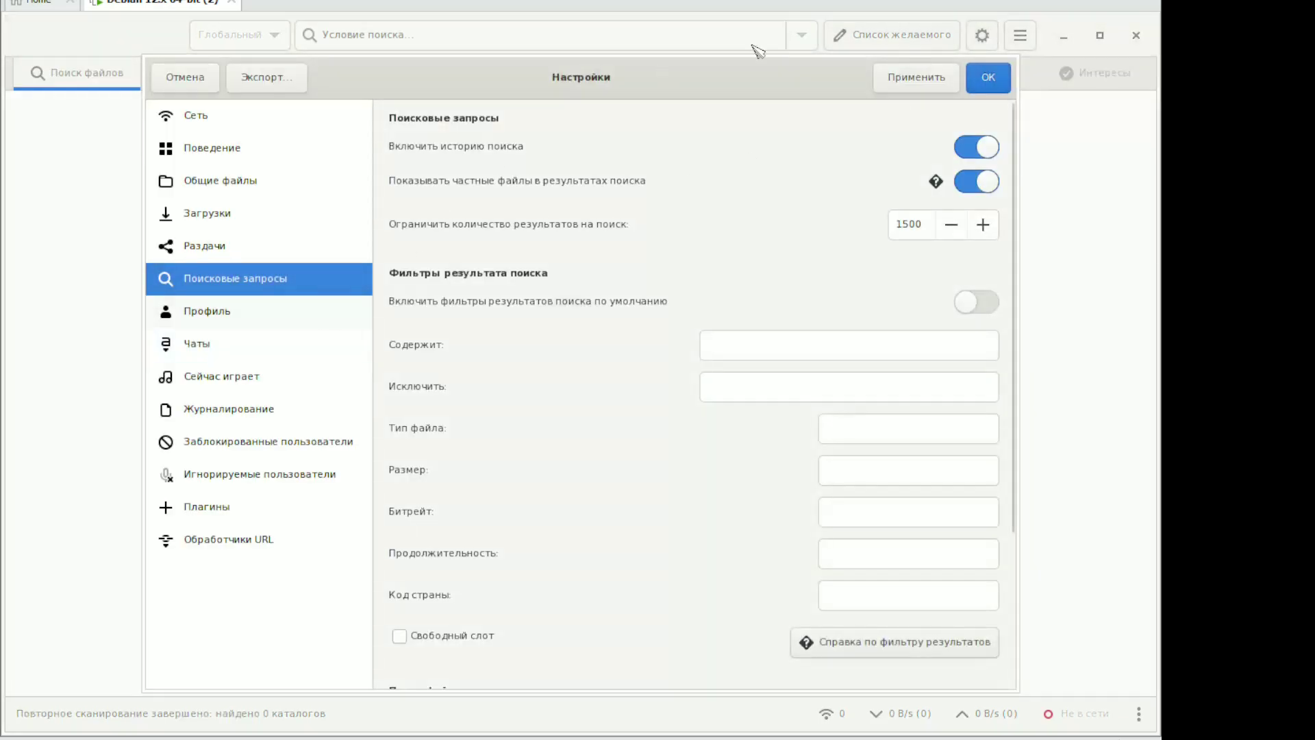
pyautogui.click(987, 76)
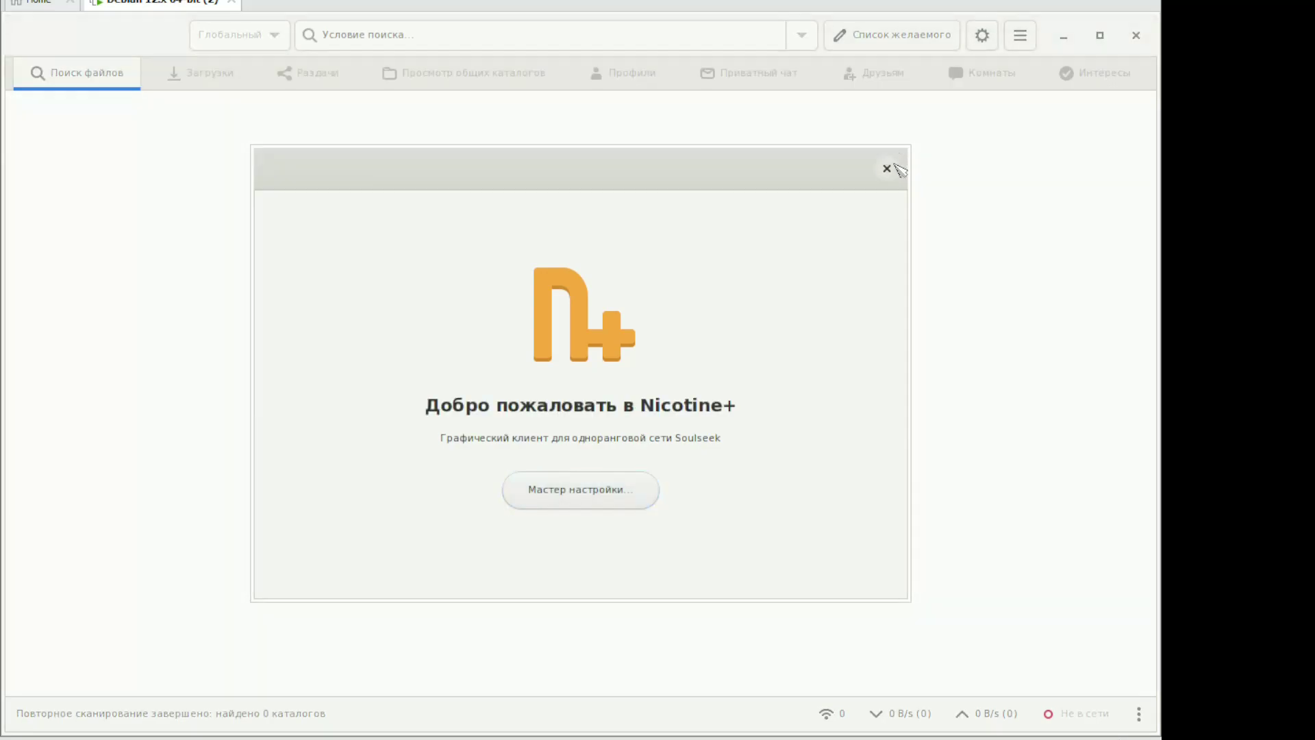
pyautogui.click(888, 169)
# View the About Nicotine+ information and close it
pyautogui.click(1007, 47)
pyautogui.click(1021, 35)
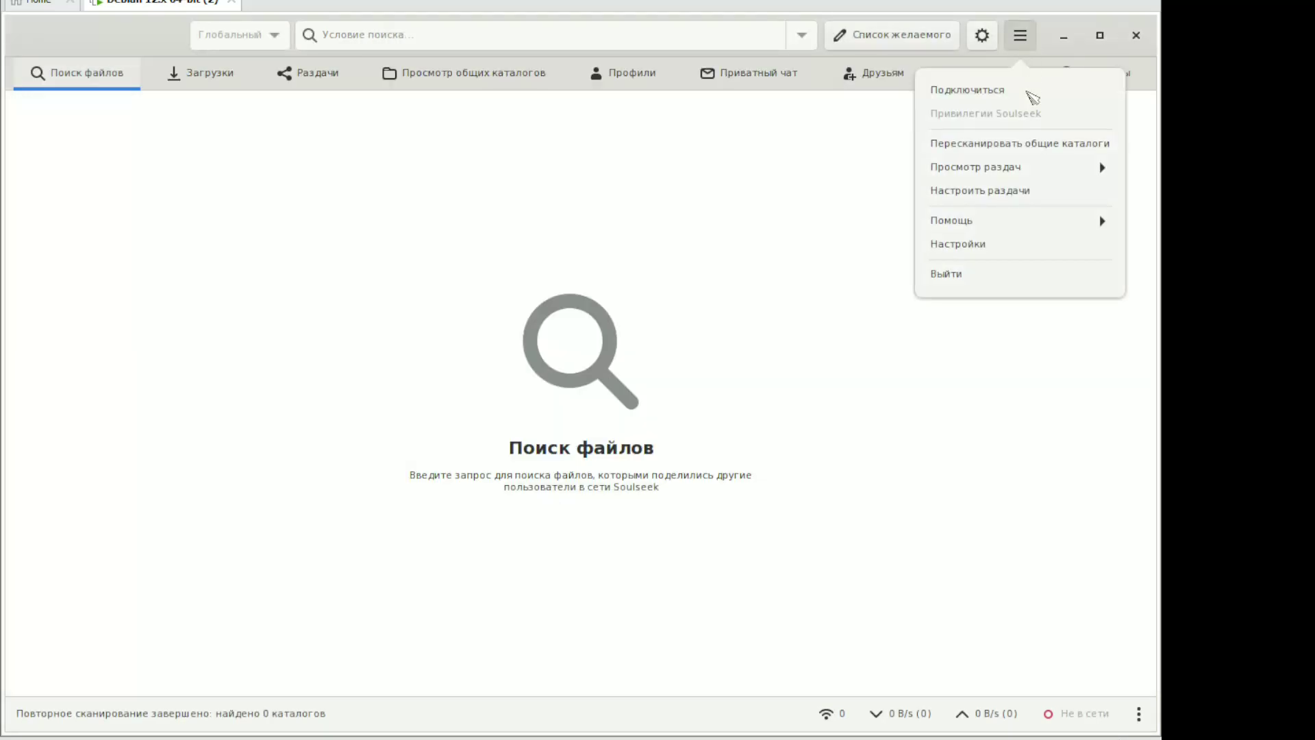
pyautogui.click(1005, 223)
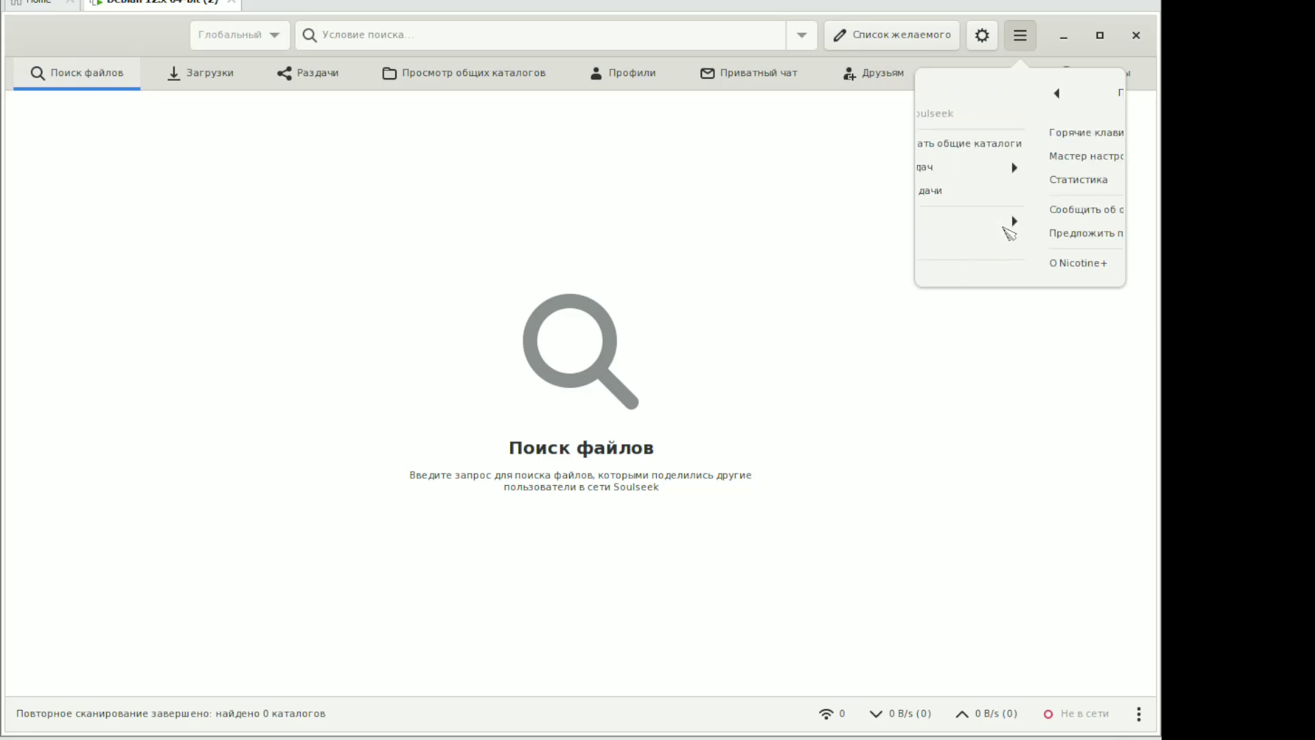
pyautogui.click(973, 252)
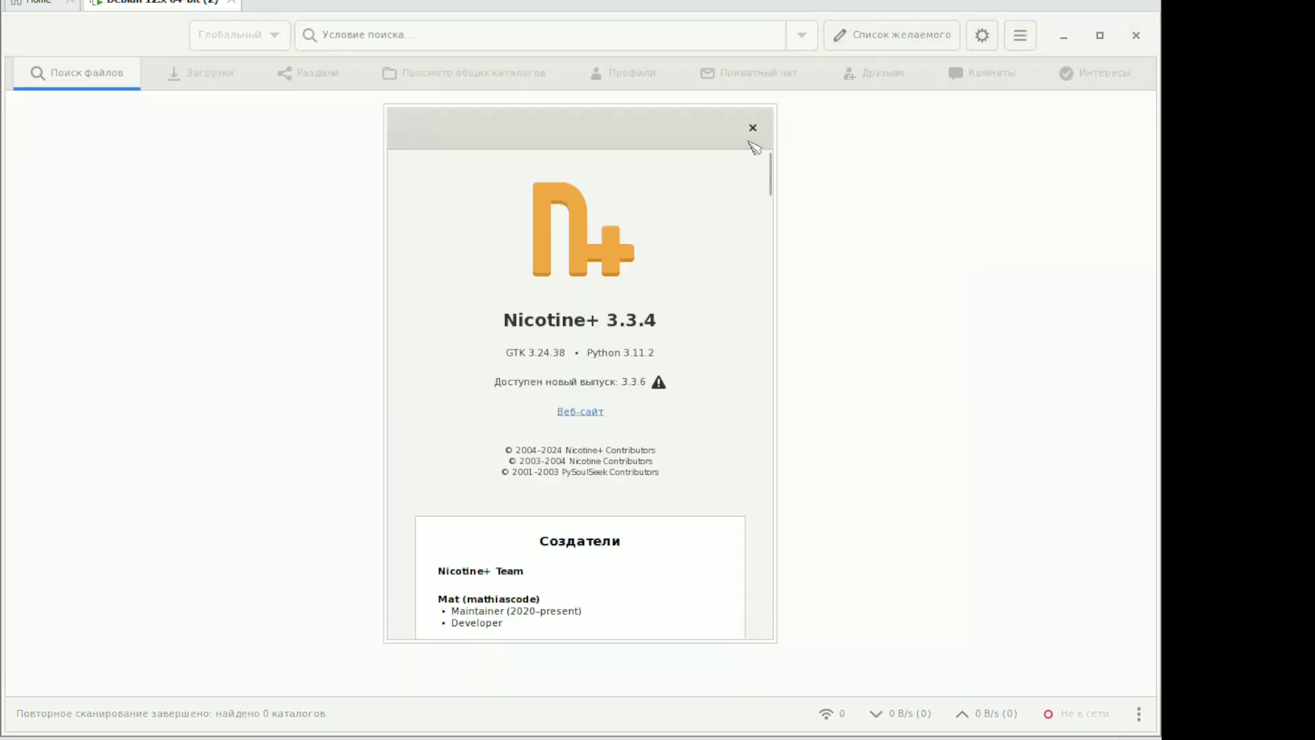
pyautogui.click(753, 129)
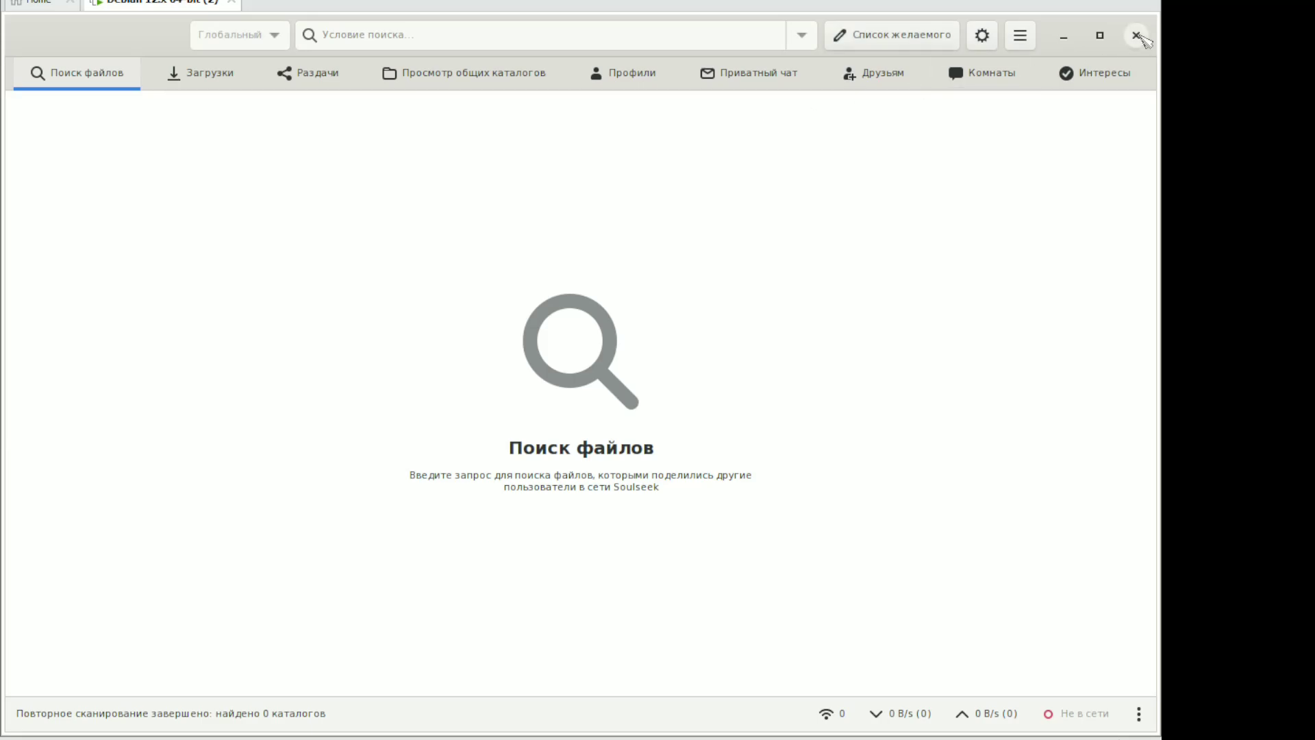
# Close Nicotine+ and apply a different desktop theme from the desktop settings
pyautogui.click(1136, 36)
pyautogui.click(586, 412)
pyautogui.click(403, 353)
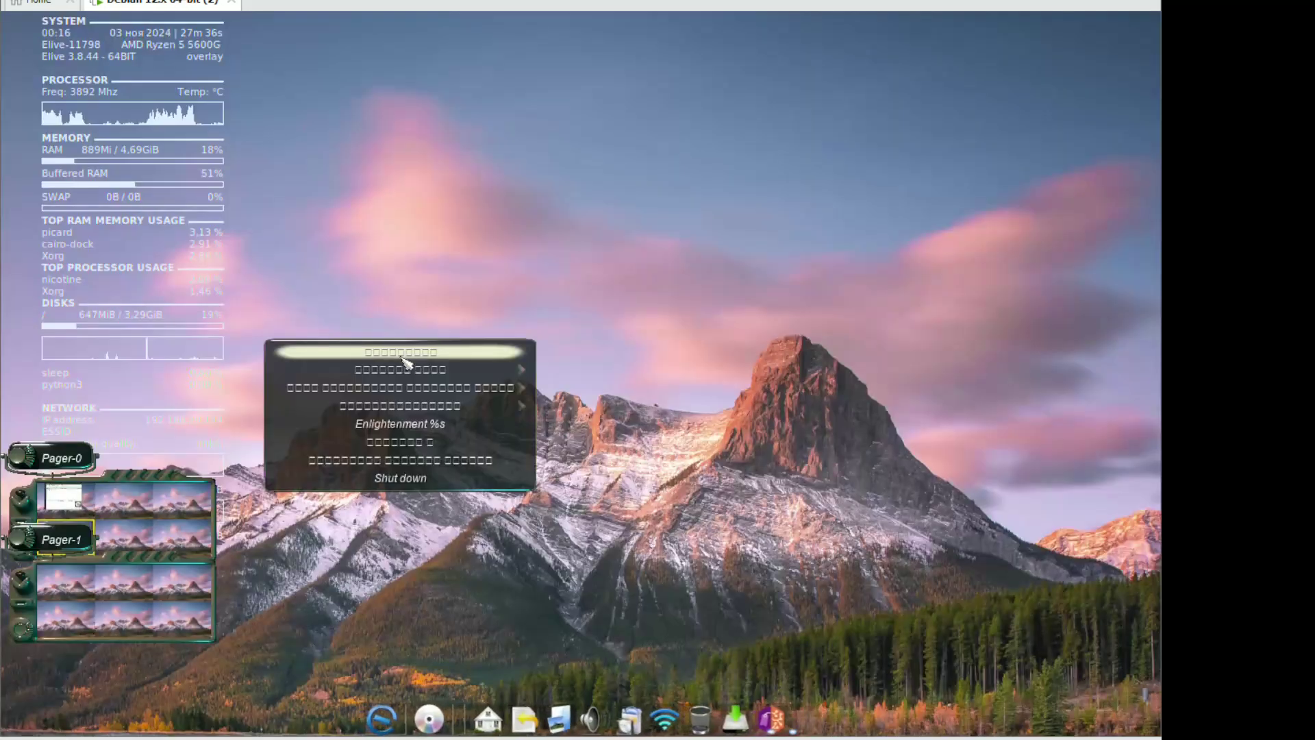
pyautogui.moveTo(415, 412)
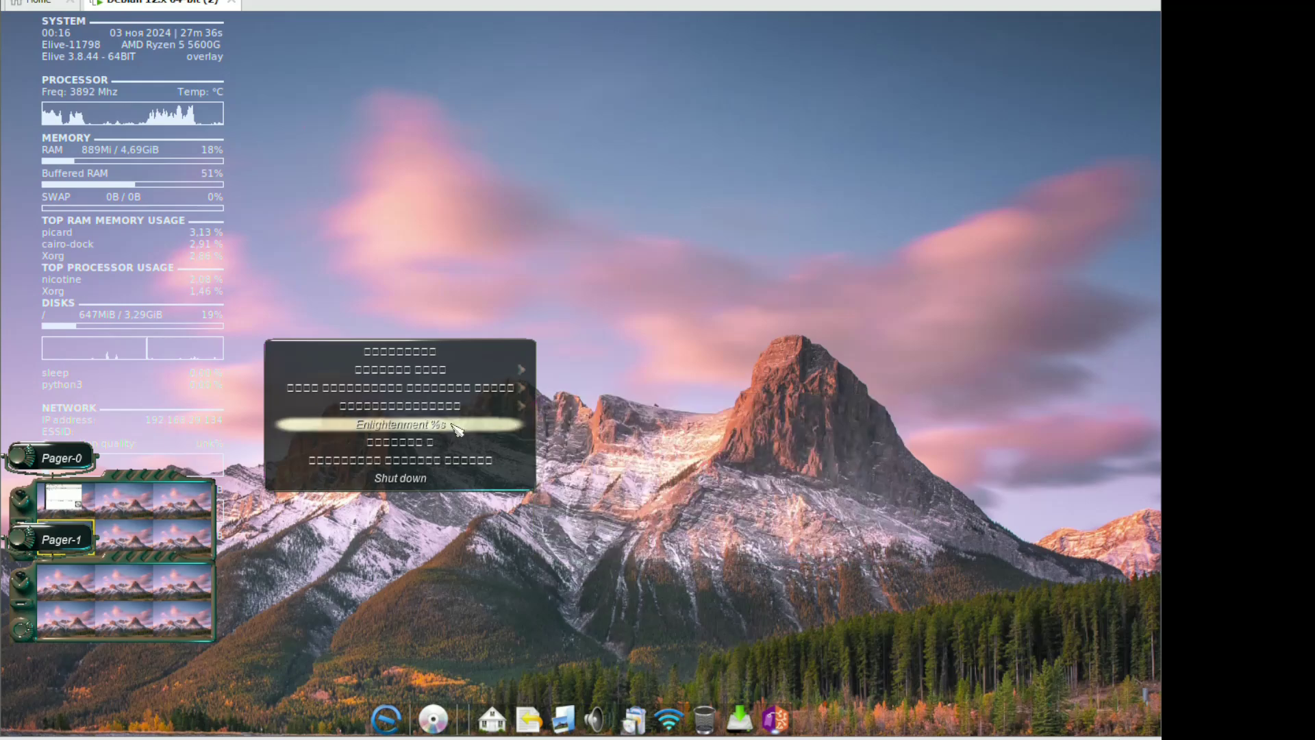
pyautogui.moveTo(473, 389)
pyautogui.click(609, 541)
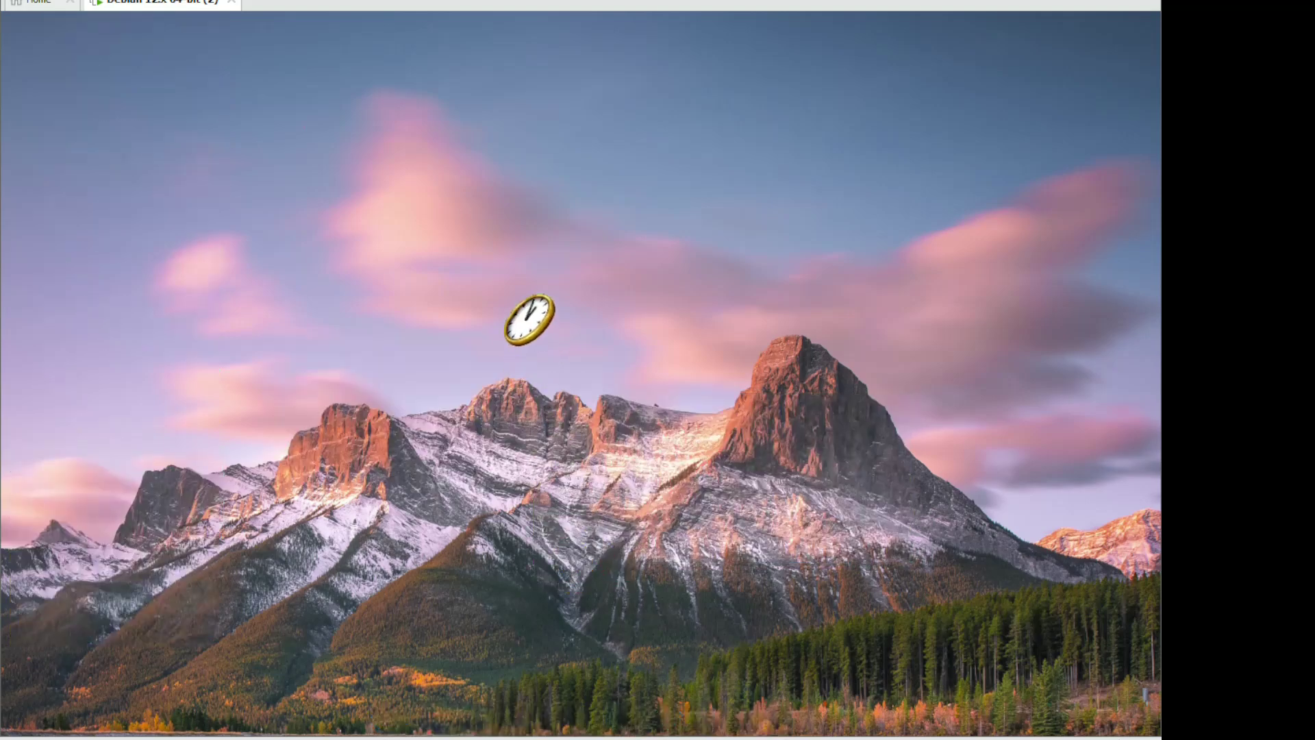
# Look through the desktop settings, including the maintenance options, desktop options and background pictures
pyautogui.click(528, 318)
pyautogui.moveTo(543, 363)
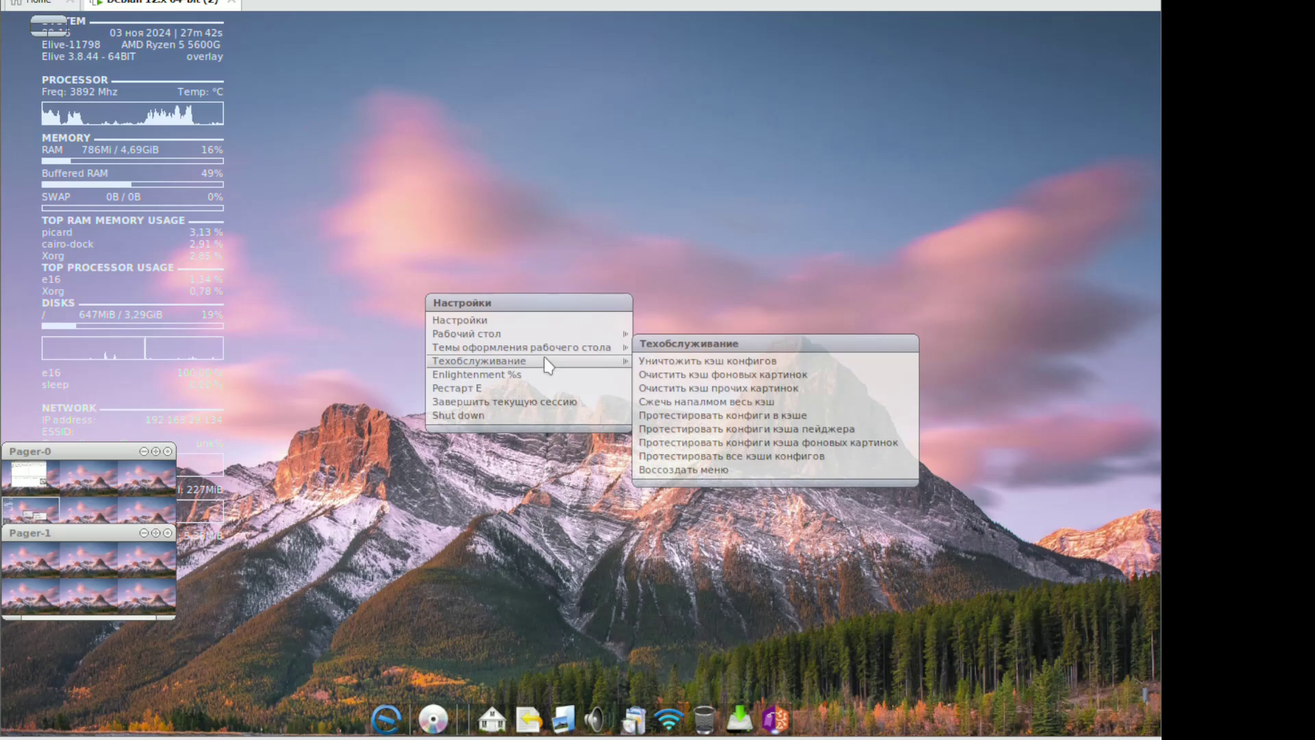
pyautogui.moveTo(520, 334)
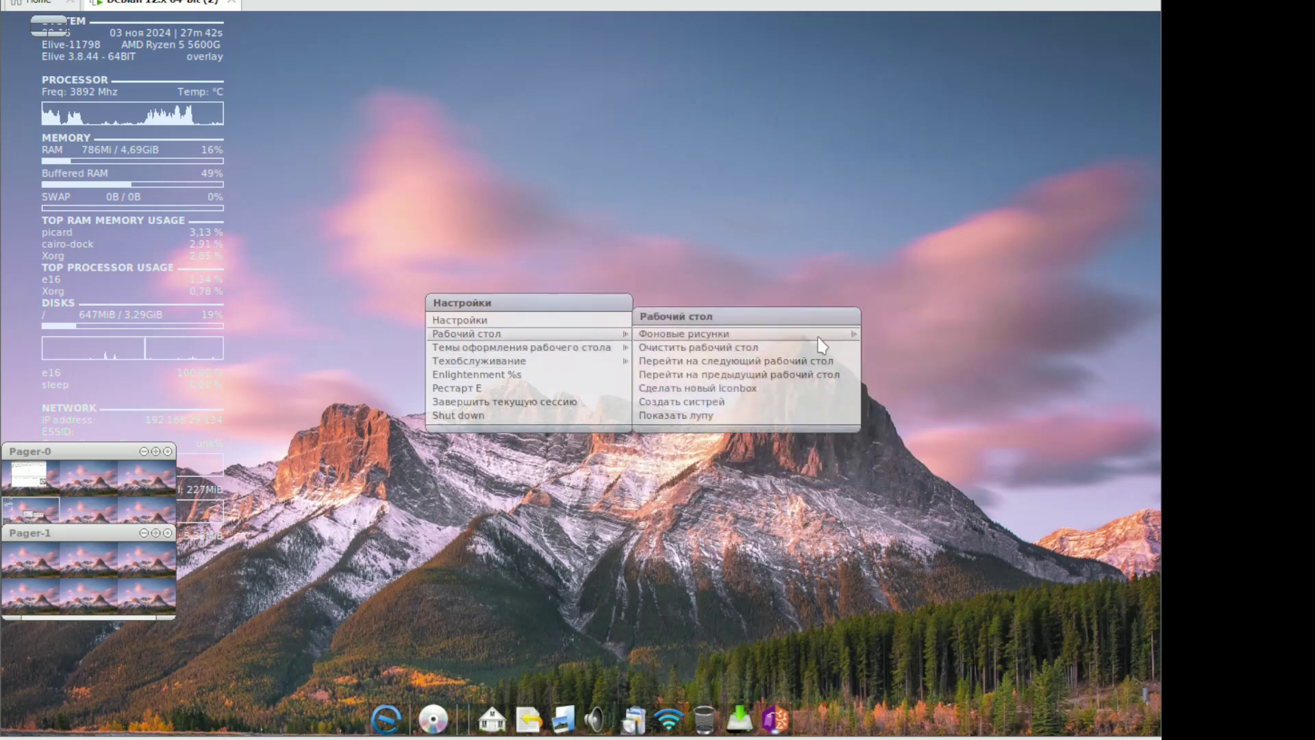
pyautogui.click(691, 407)
pyautogui.rightClick(616, 378)
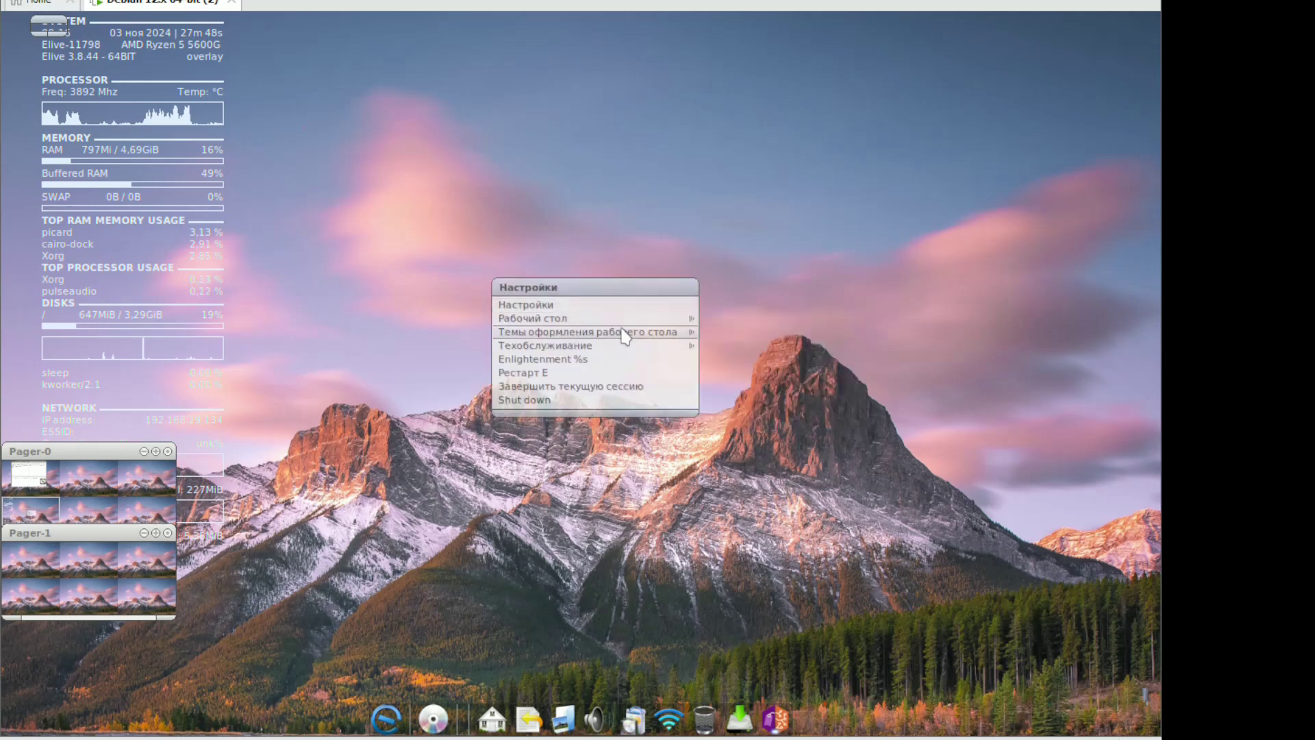
pyautogui.moveTo(682, 319)
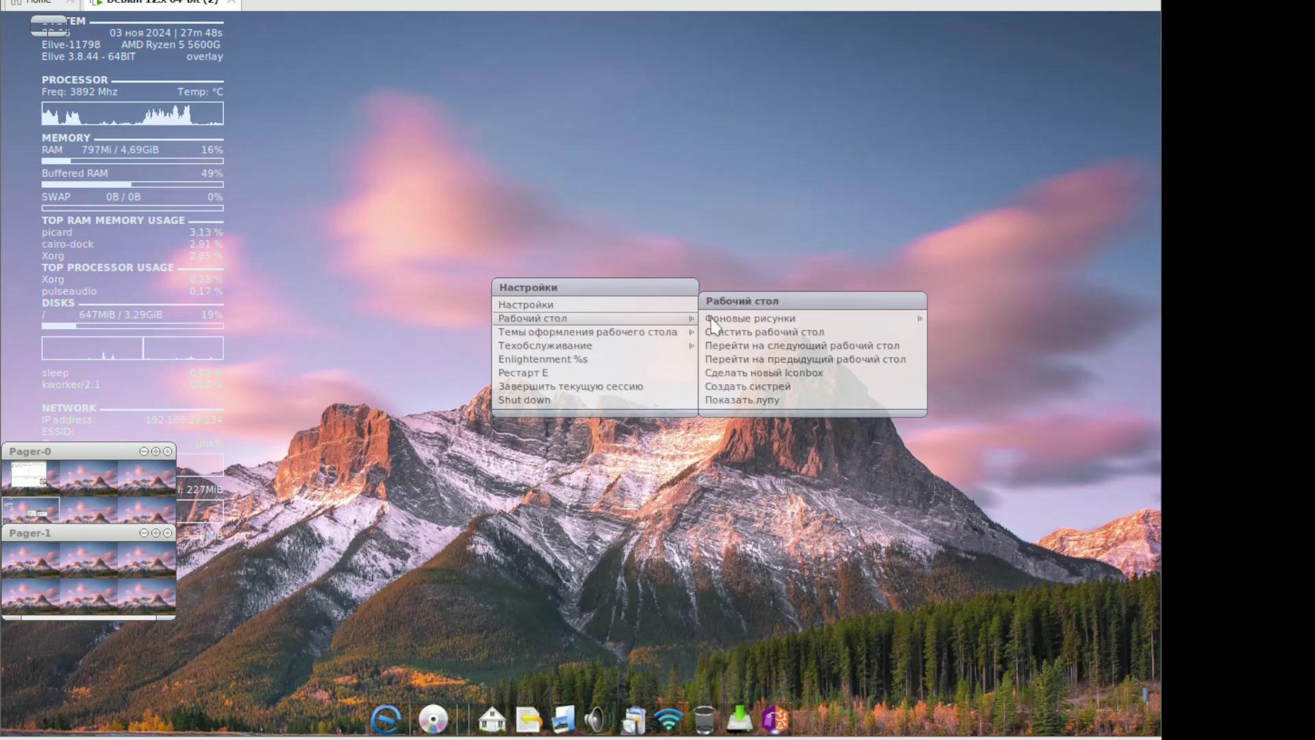
pyautogui.moveTo(794, 321)
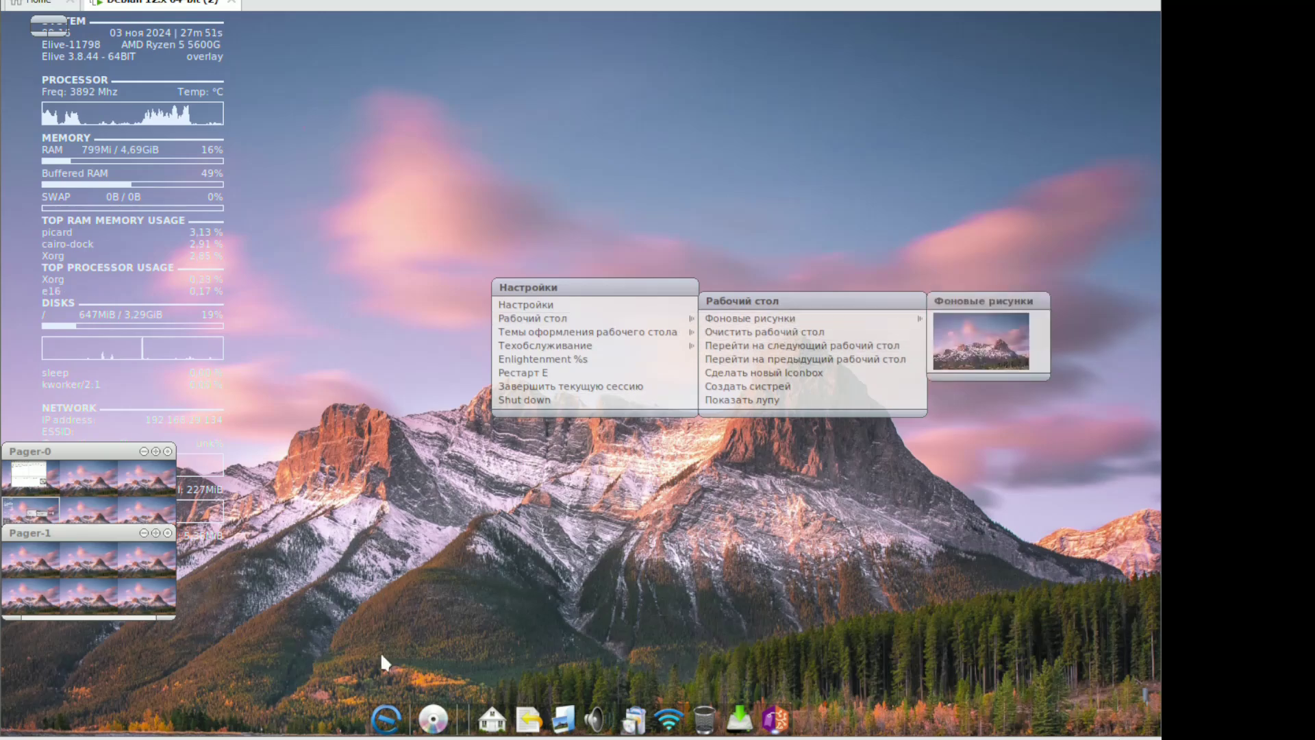
# Launch Elicit from the Graphics applications
pyautogui.click(386, 721)
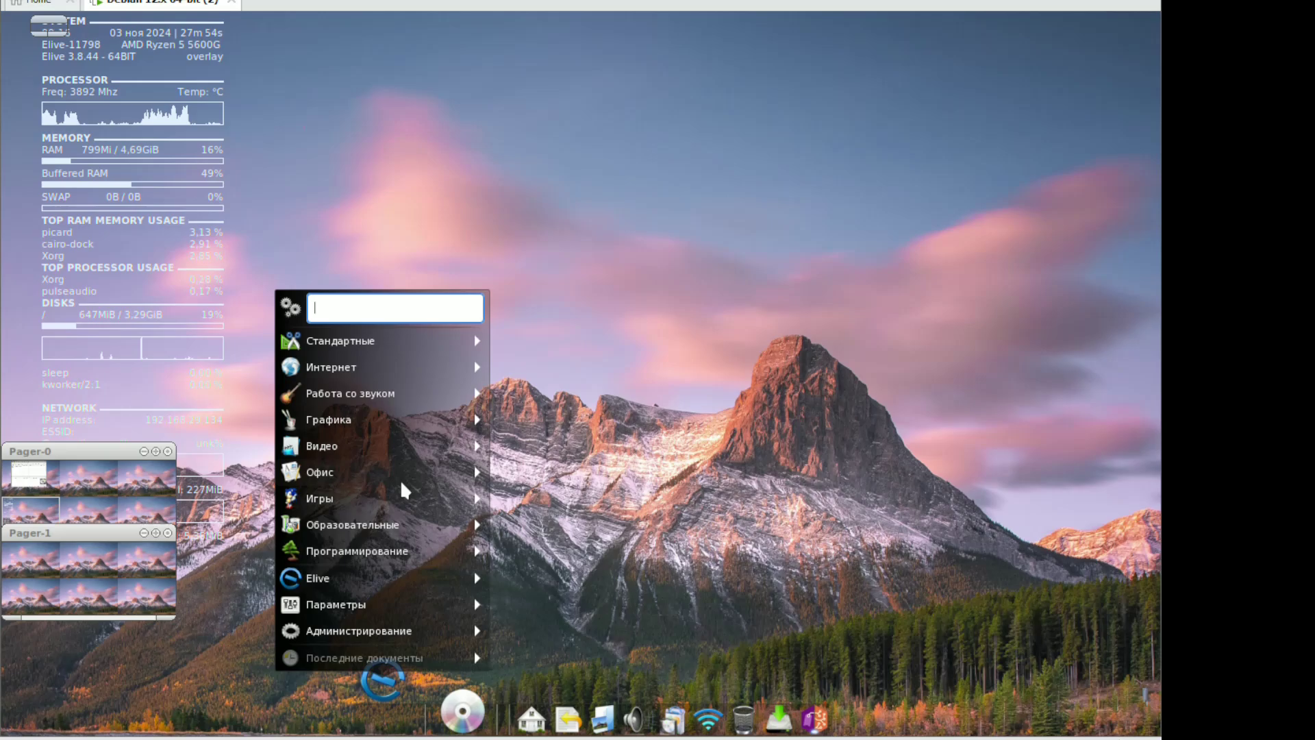
pyautogui.moveTo(410, 480)
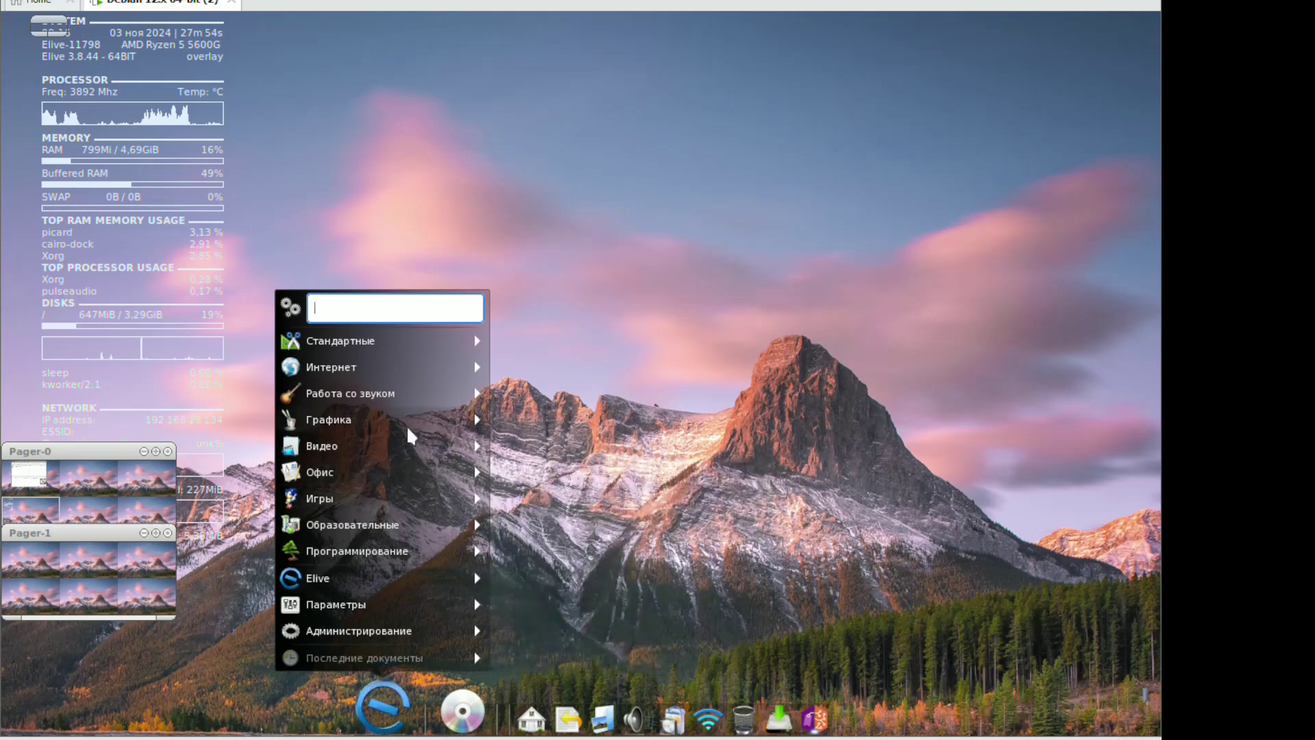
pyautogui.moveTo(411, 437)
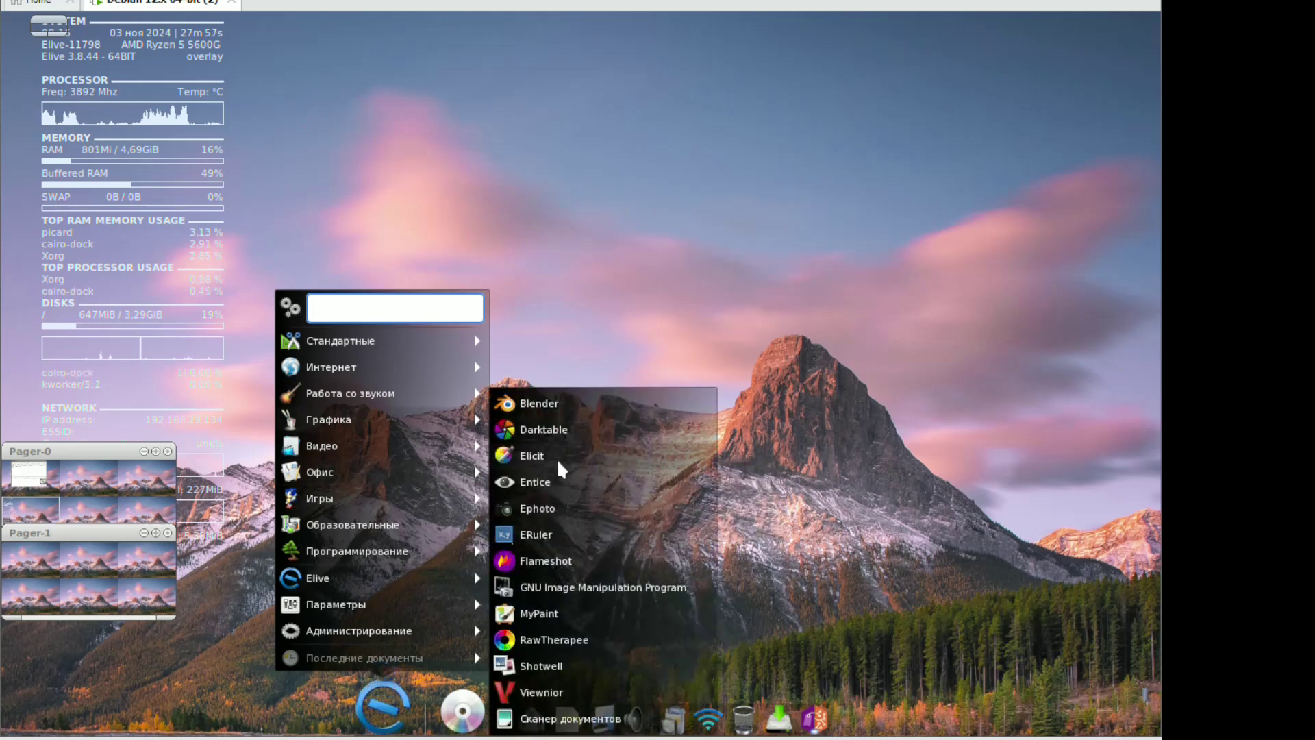
pyautogui.click(531, 455)
pyautogui.click(500, 414)
pyautogui.moveTo(504, 418)
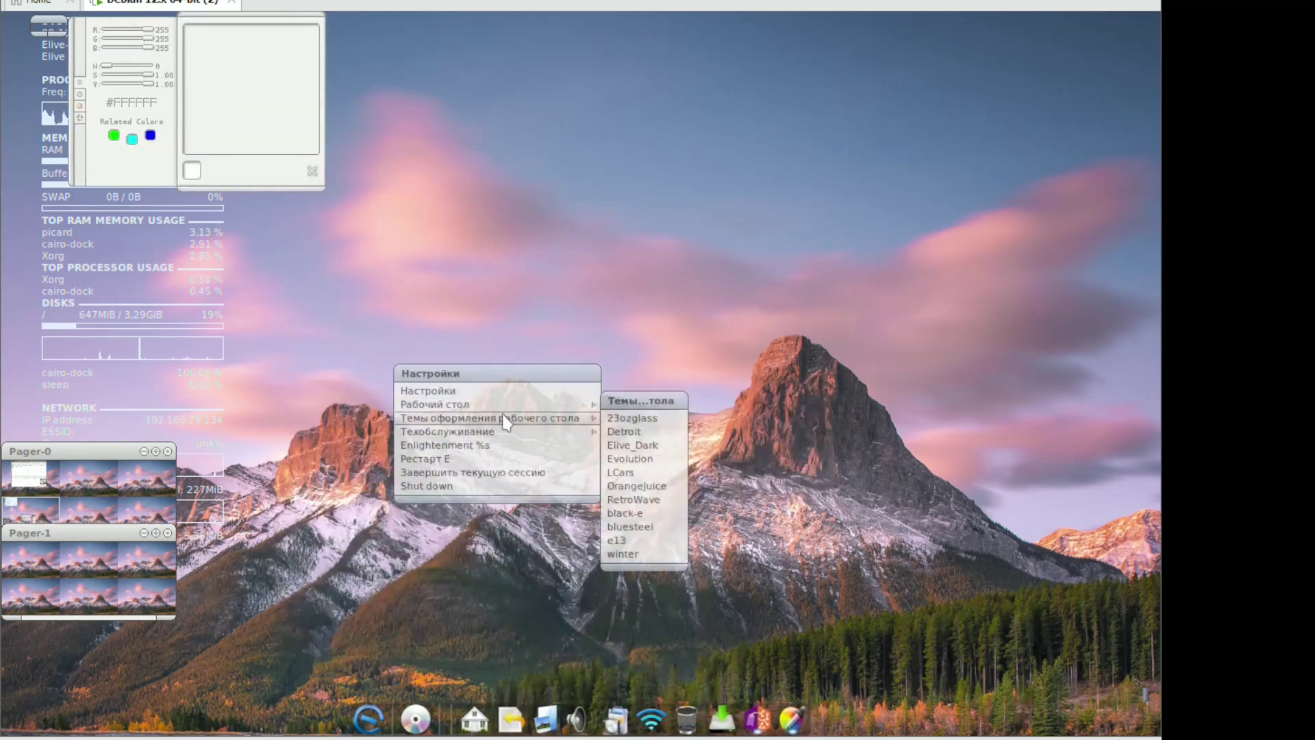
pyautogui.moveTo(543, 408)
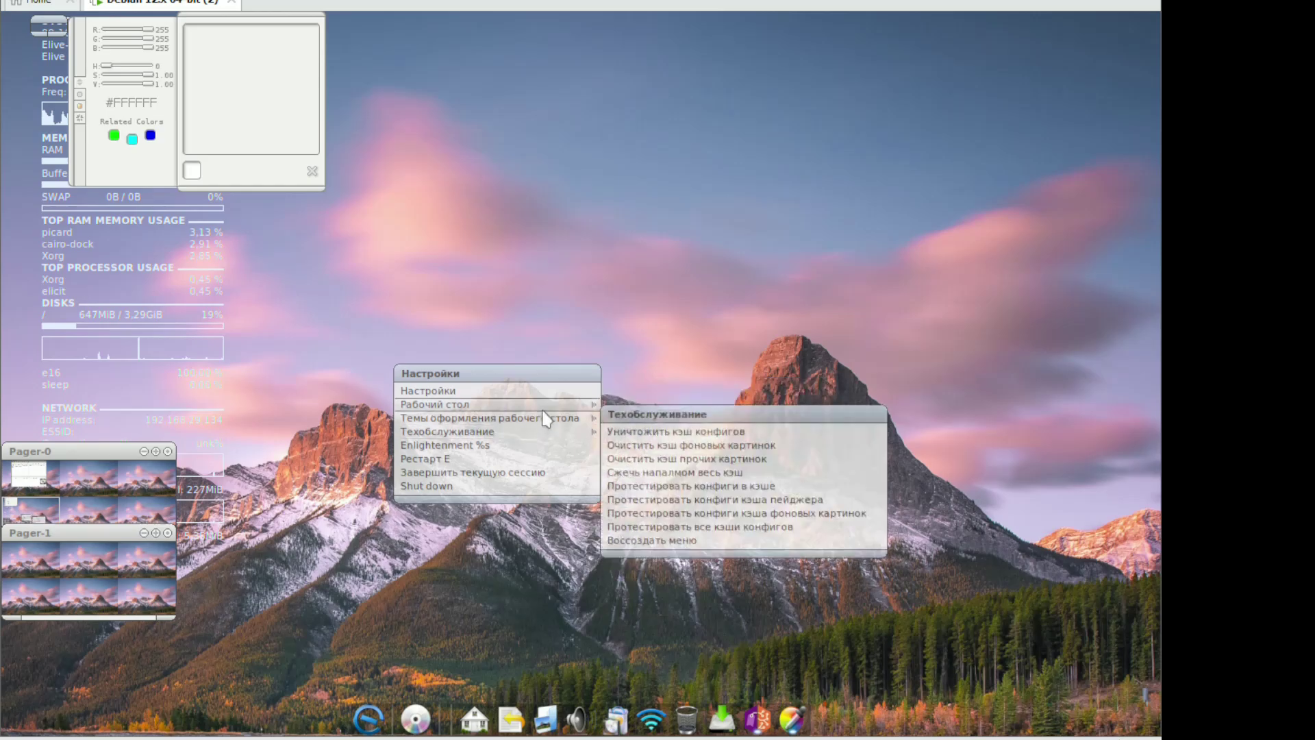
# Launch Calendar and GVim from the Development applications
pyautogui.click(576, 315)
pyautogui.moveTo(568, 370)
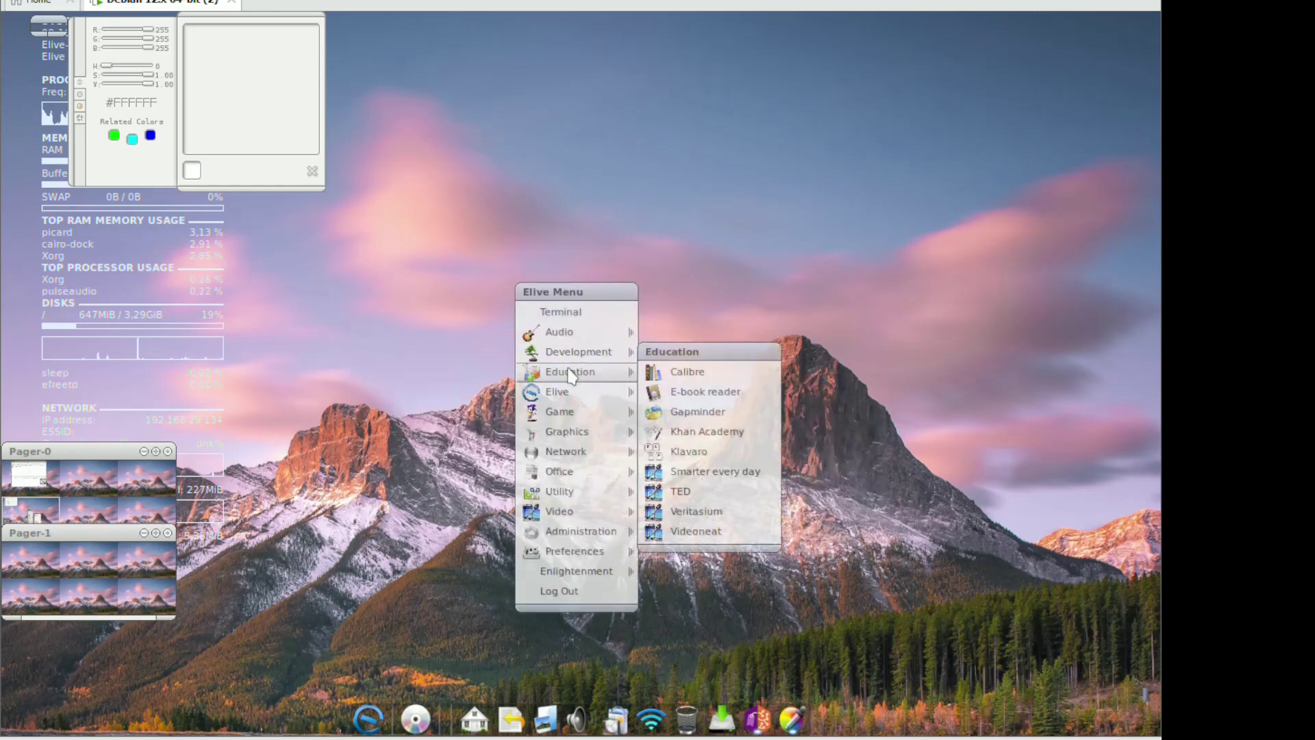
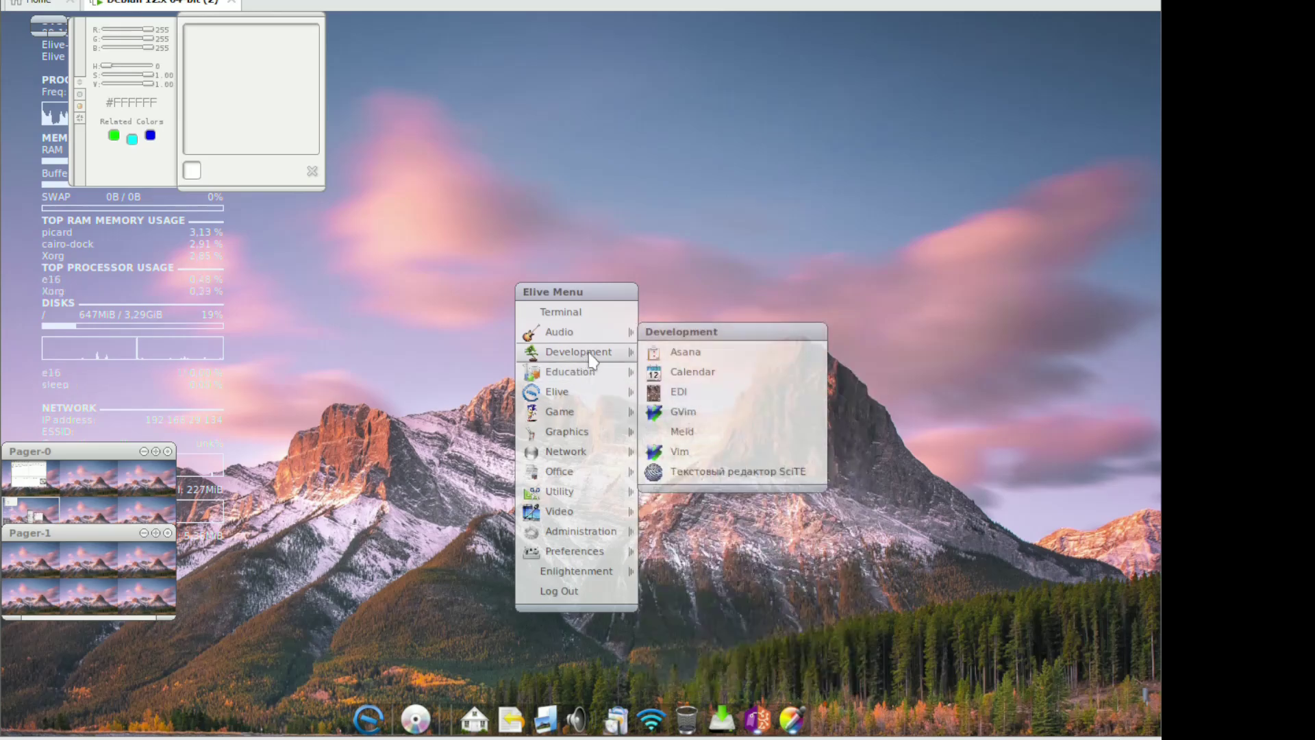
pyautogui.click(689, 372)
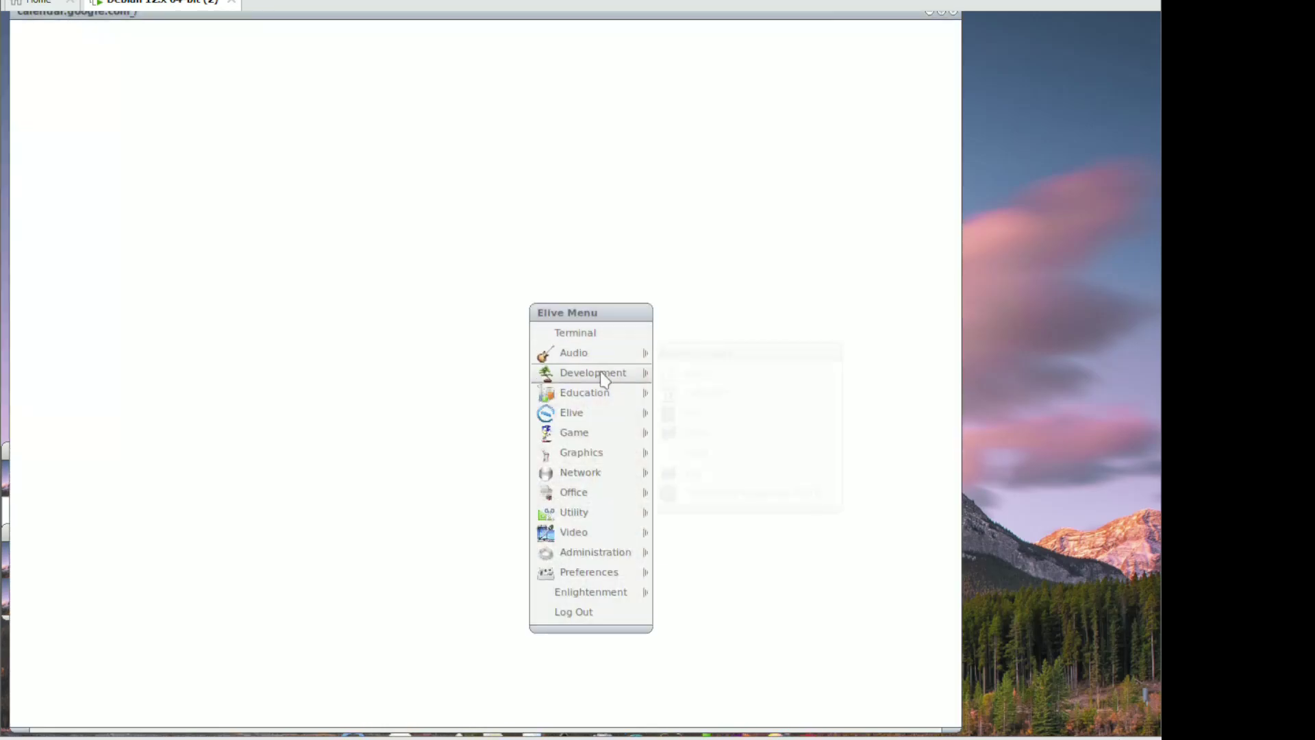
pyautogui.click(670, 432)
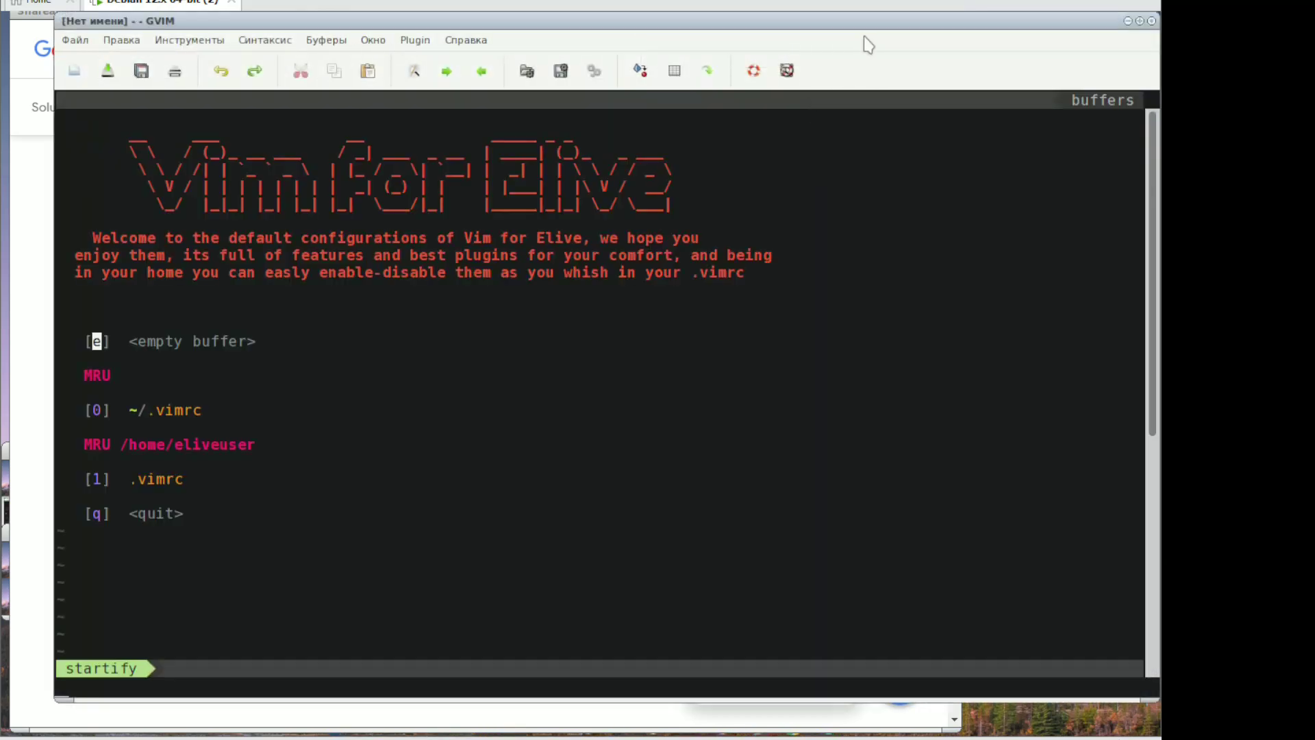
# Close GVim, make the Google Calendar window narrower, and close it as well
pyautogui.moveTo(869, 45); pyautogui.dragTo(1001, 70)
pyautogui.click(957, 19)
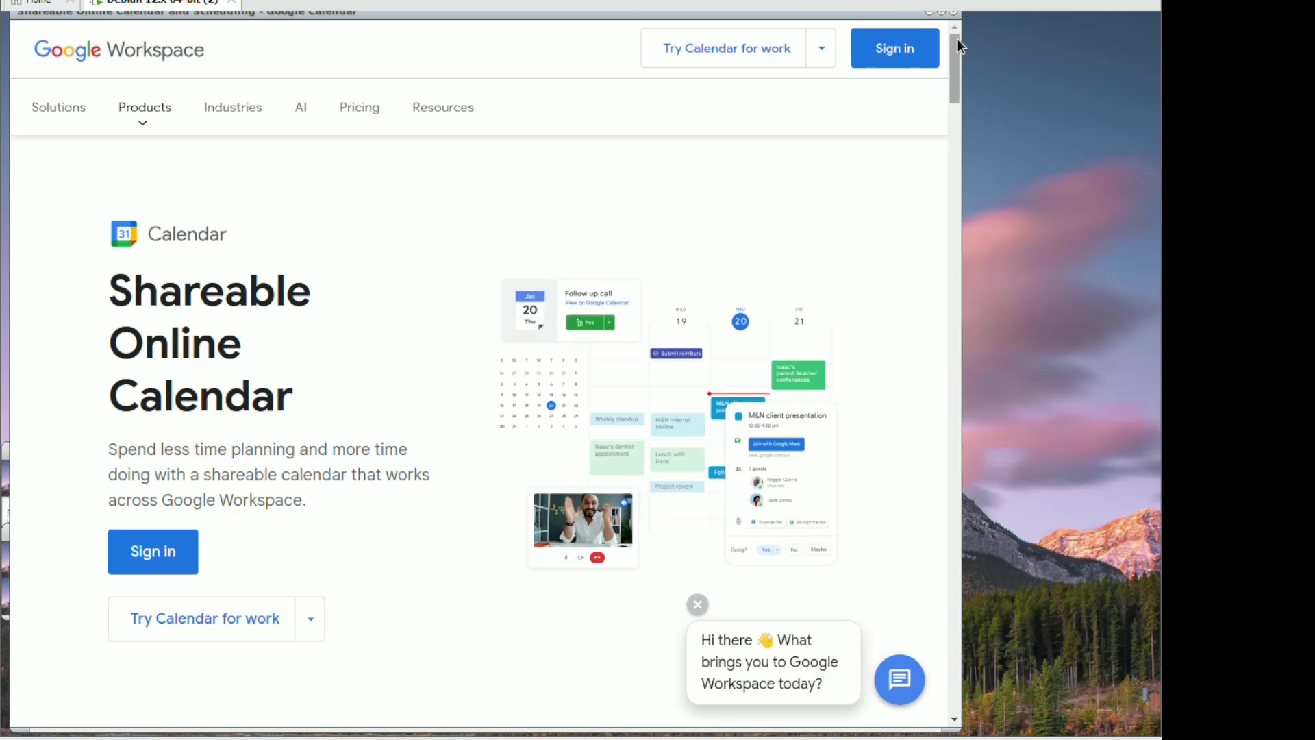
pyautogui.moveTo(960, 37); pyautogui.dragTo(856, 35)
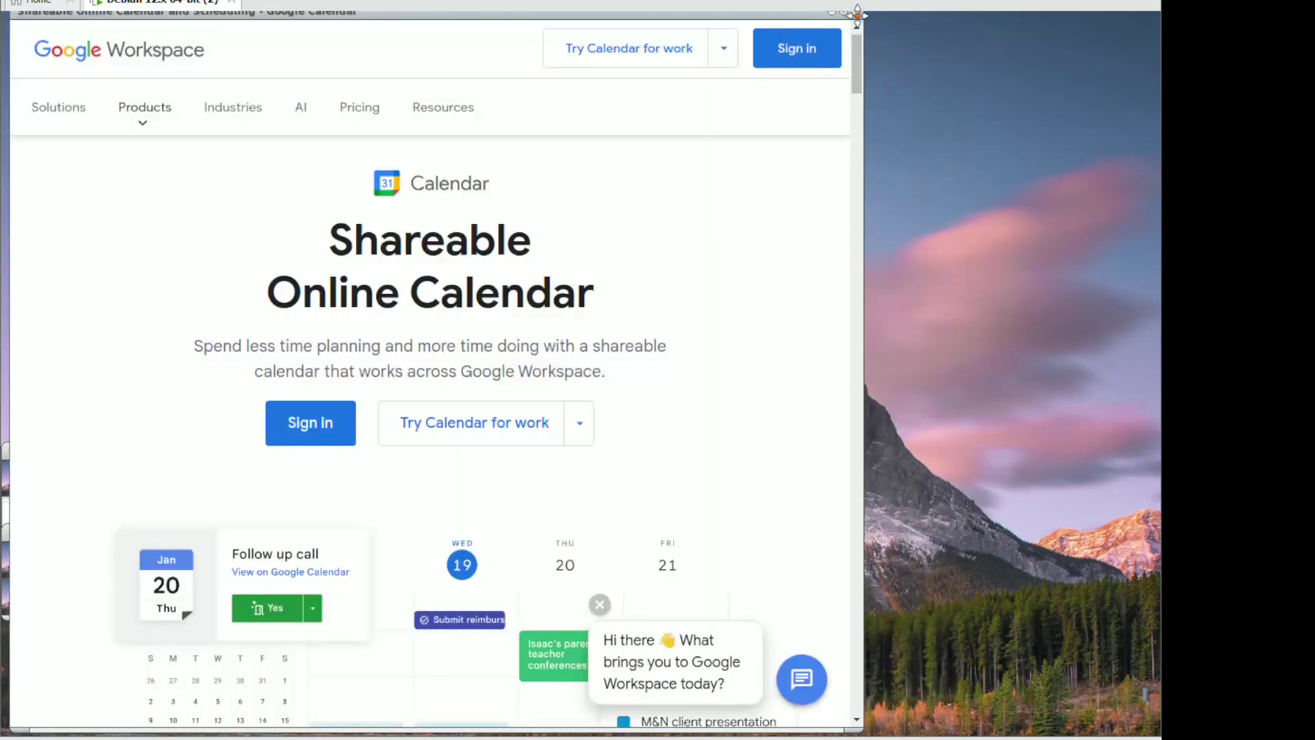
pyautogui.click(855, 12)
# Launch ERuler from the Graphics applications
pyautogui.rightClick(311, 141)
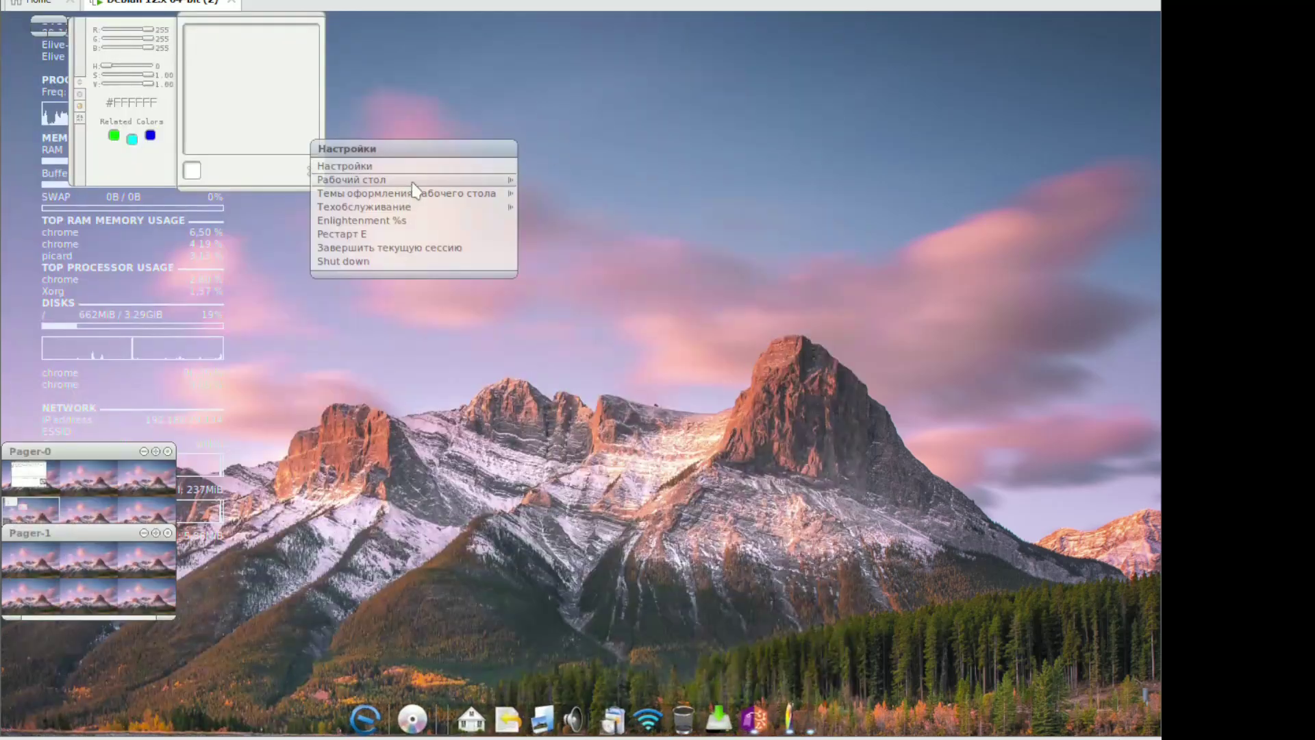
pyautogui.click(384, 332)
pyautogui.click(384, 331)
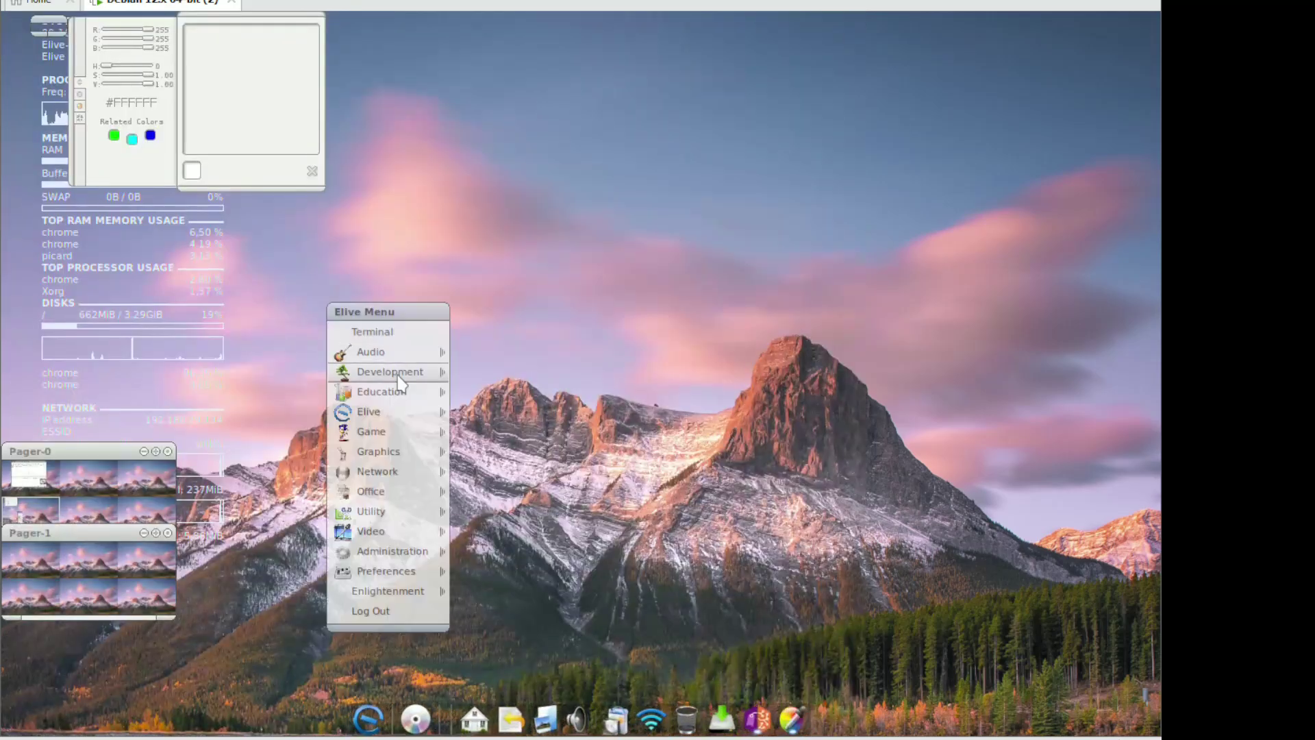
pyautogui.moveTo(400, 414)
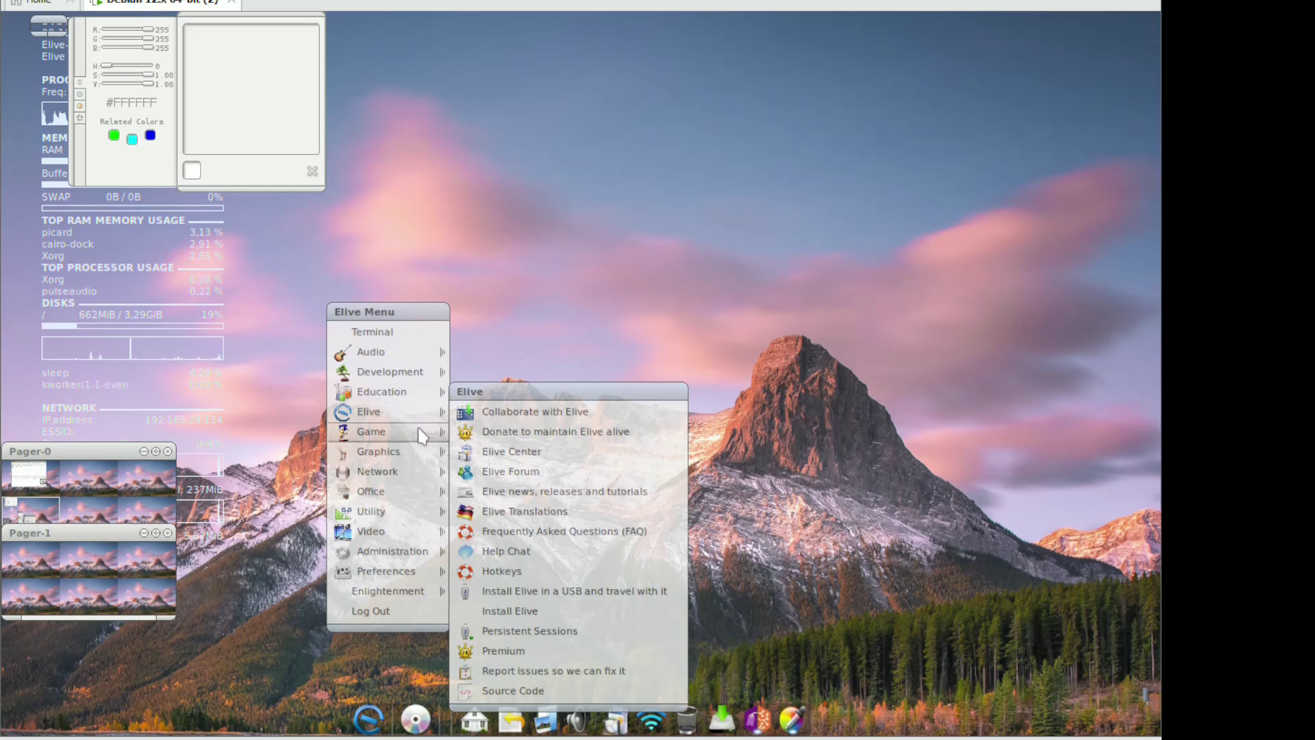
pyautogui.moveTo(419, 452)
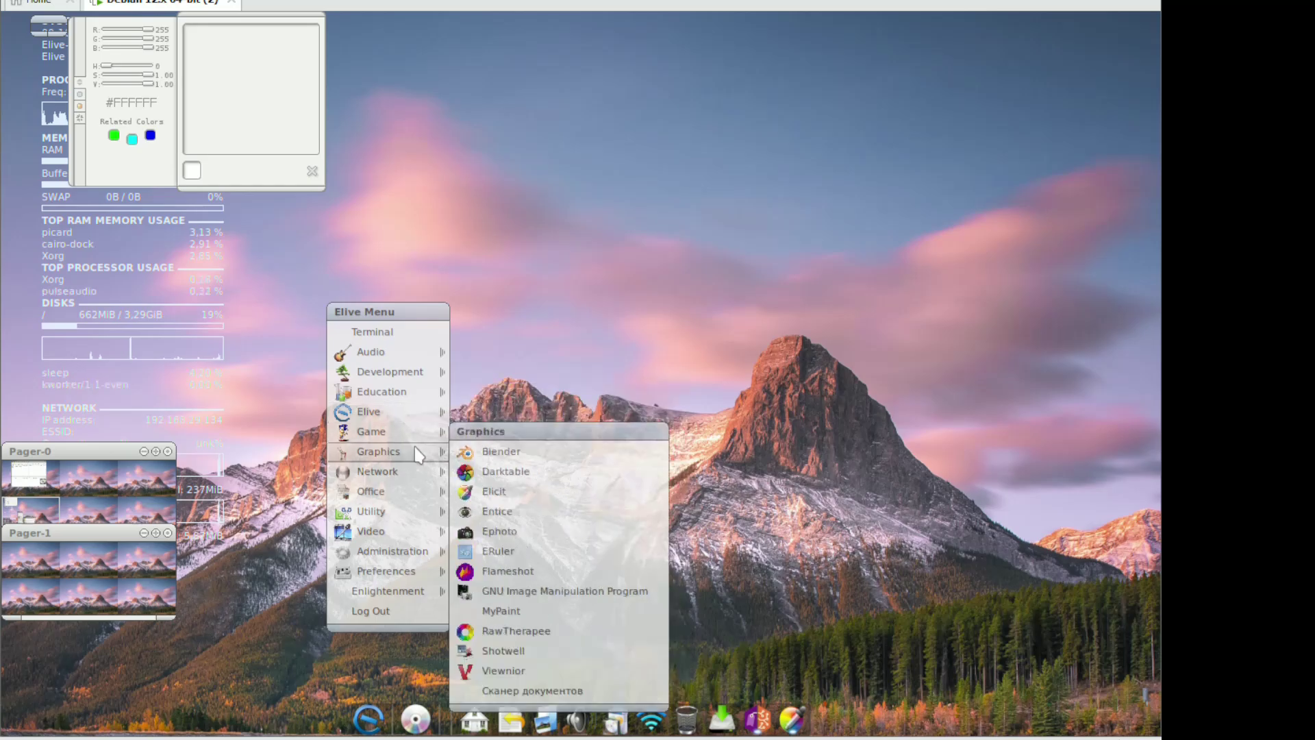
pyautogui.click(521, 558)
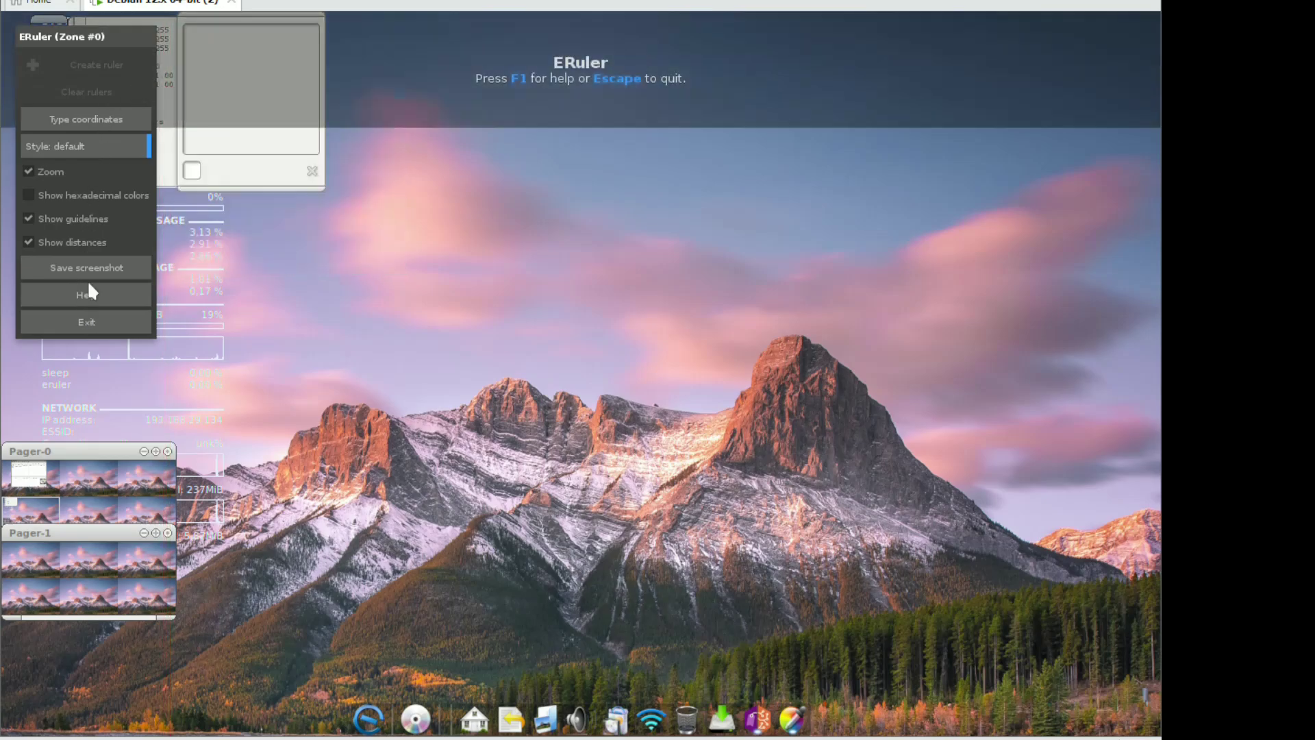
# View the ERuler help, dismiss it, and exit ERuler
pyautogui.click(87, 288)
pyautogui.click(583, 614)
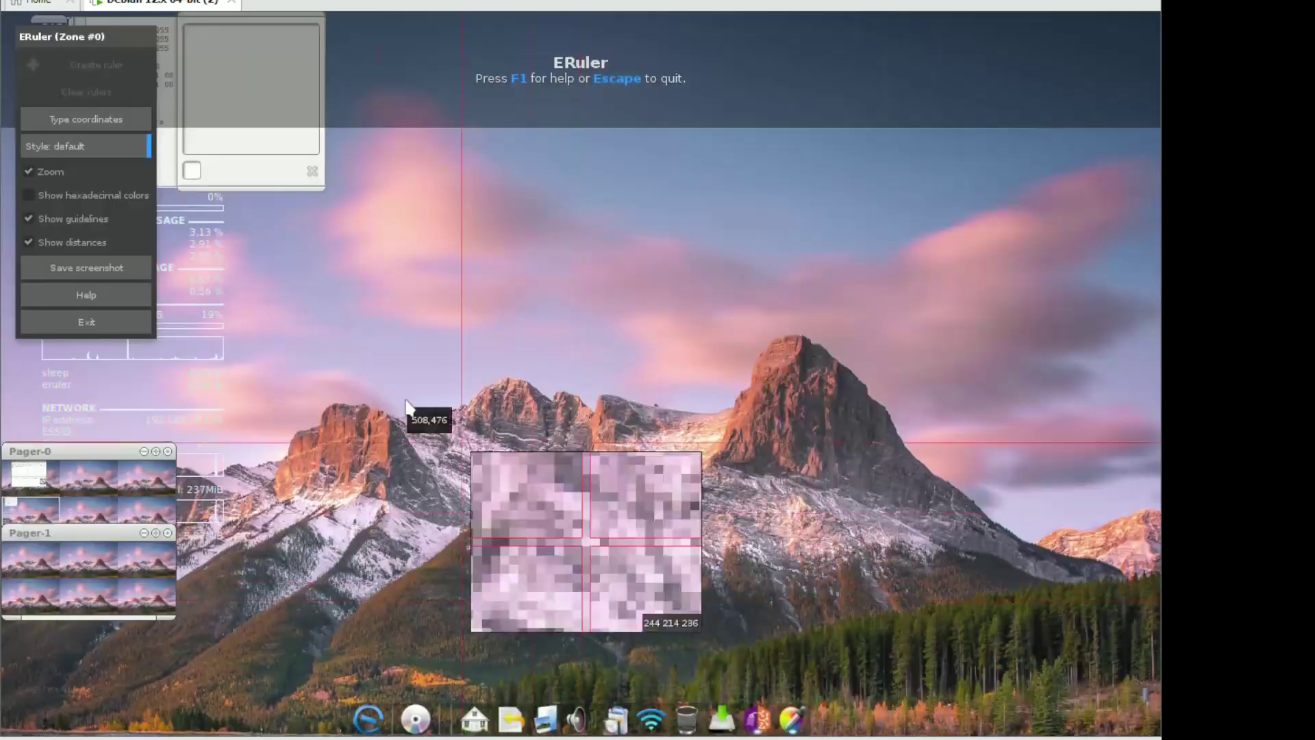
pyautogui.click(72, 314)
# View Elicit's Miscellaneous options and close Elicit
pyautogui.rightClick(328, 236)
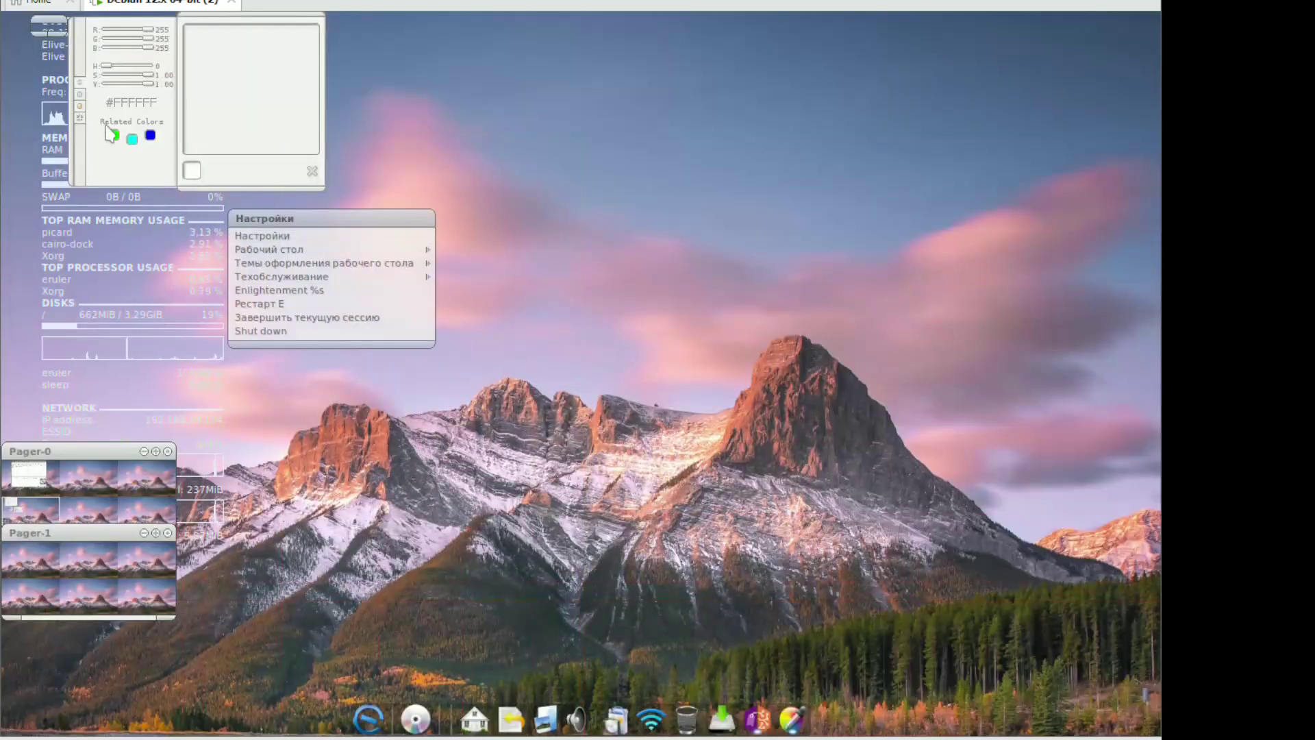
pyautogui.click(80, 107)
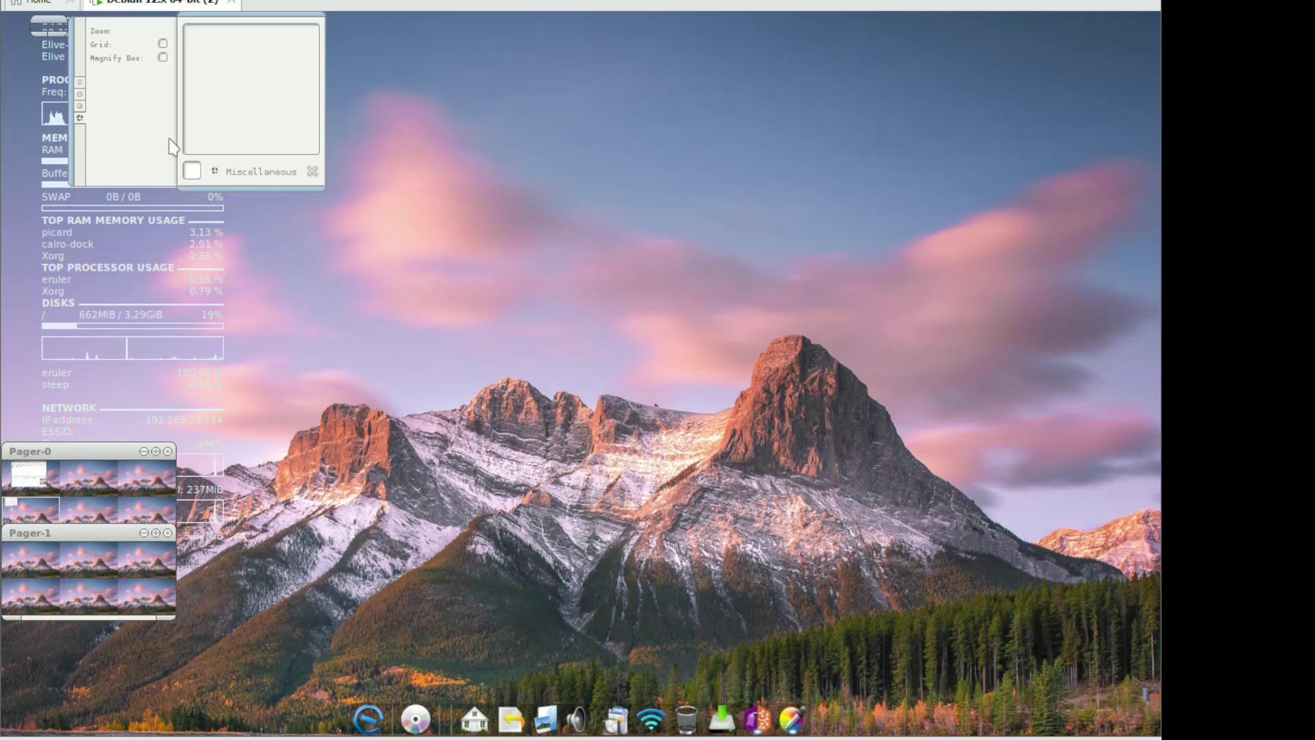
pyautogui.rightClick(312, 237)
pyautogui.click(79, 107)
pyautogui.click(312, 171)
# Launch Ephoto from the Graphics applications
pyautogui.rightClick(327, 214)
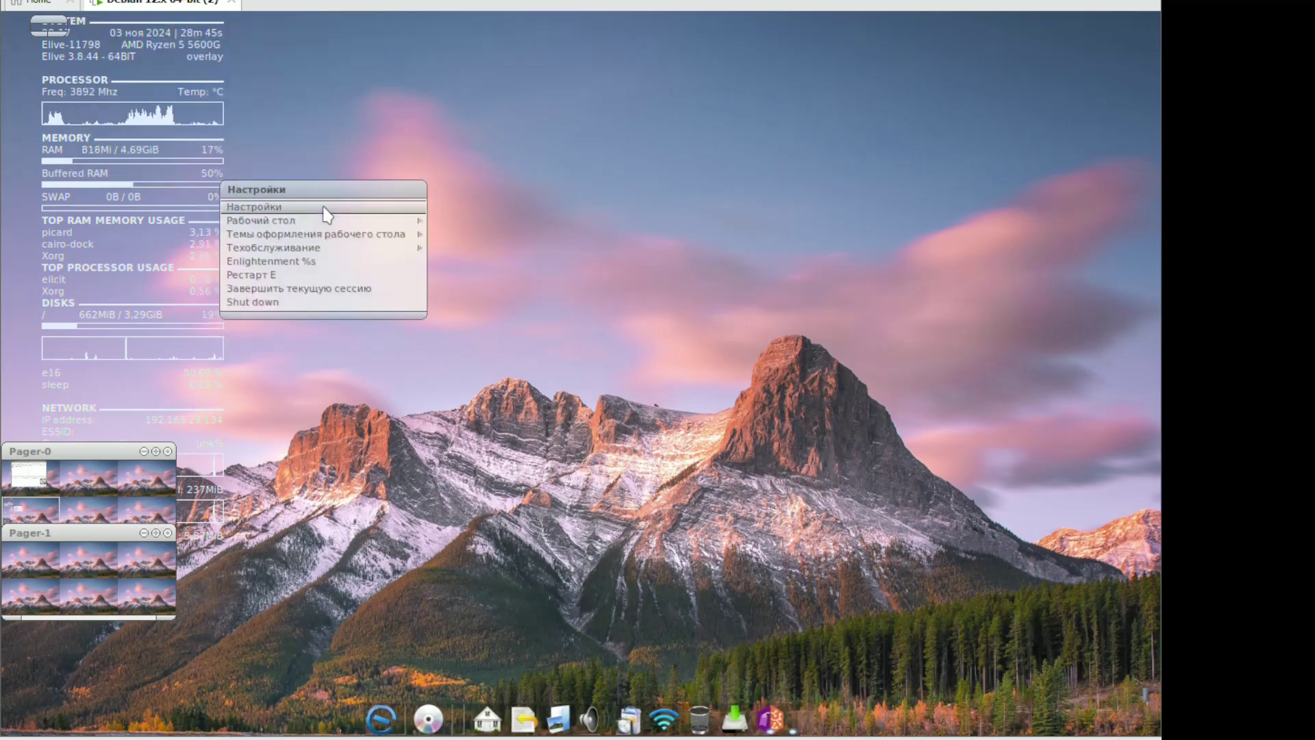
pyautogui.click(630, 130)
pyautogui.click(630, 129)
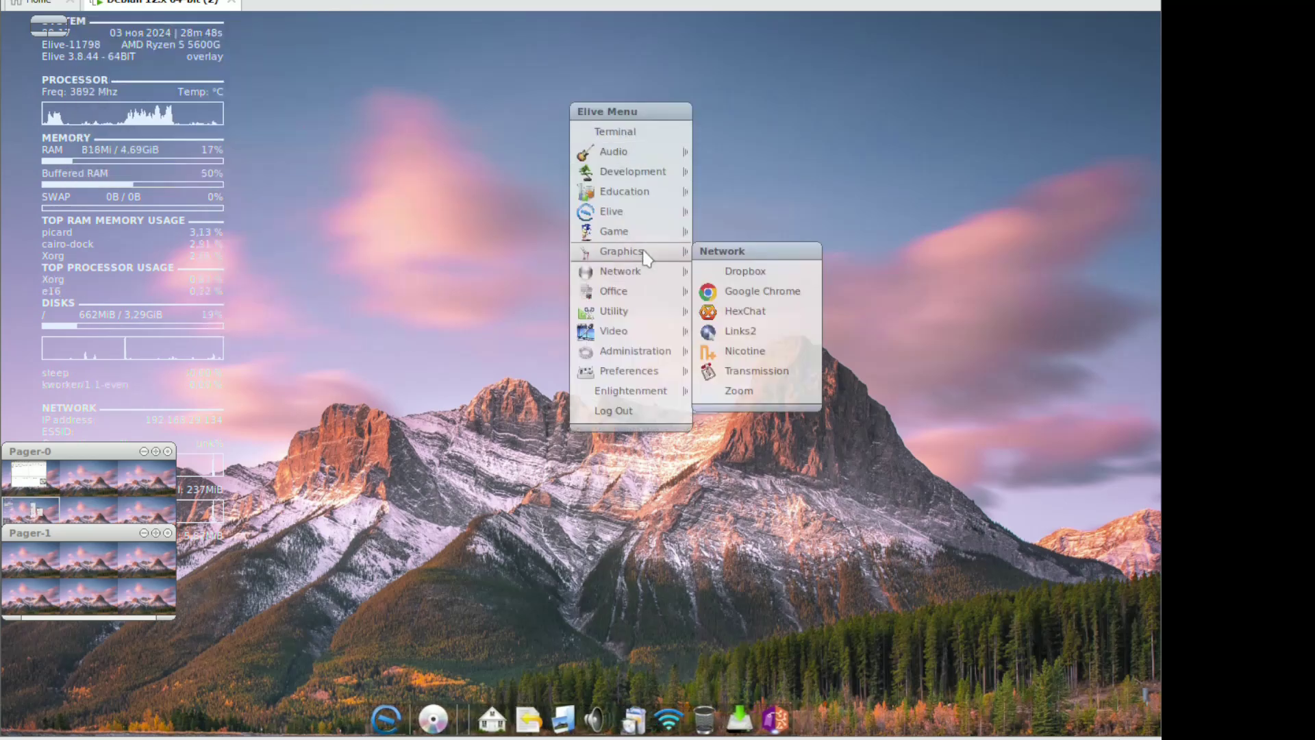
pyautogui.moveTo(646, 259)
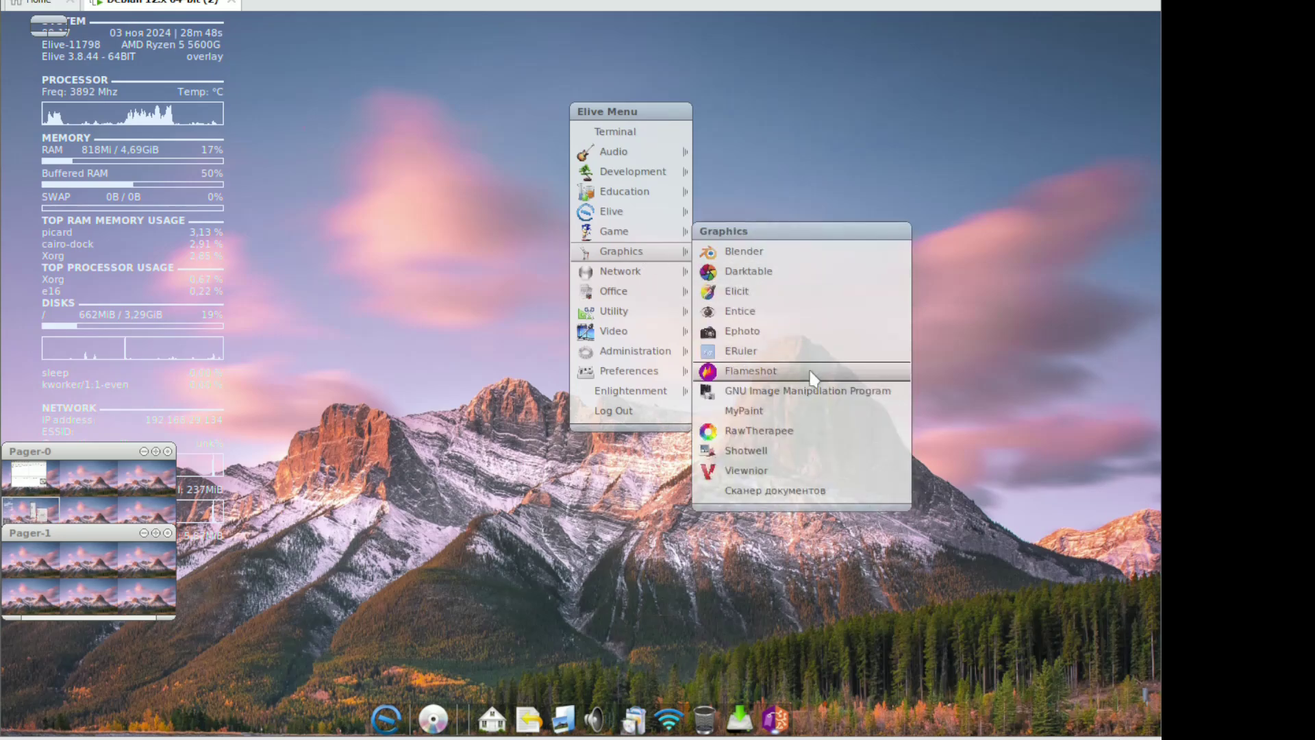
pyautogui.click(790, 333)
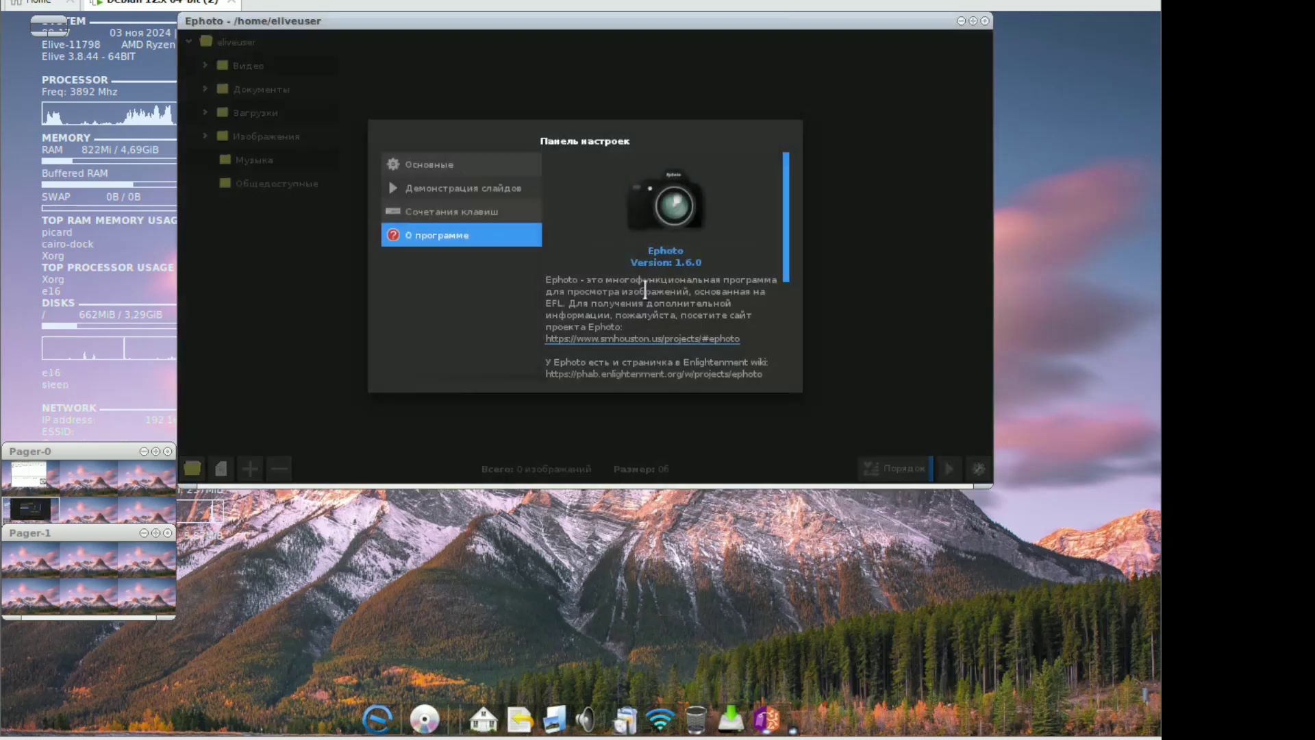
# Look through the Ephoto settings, including the program information and general pages, and close the settings panel
pyautogui.scroll(-5, 644, 259)
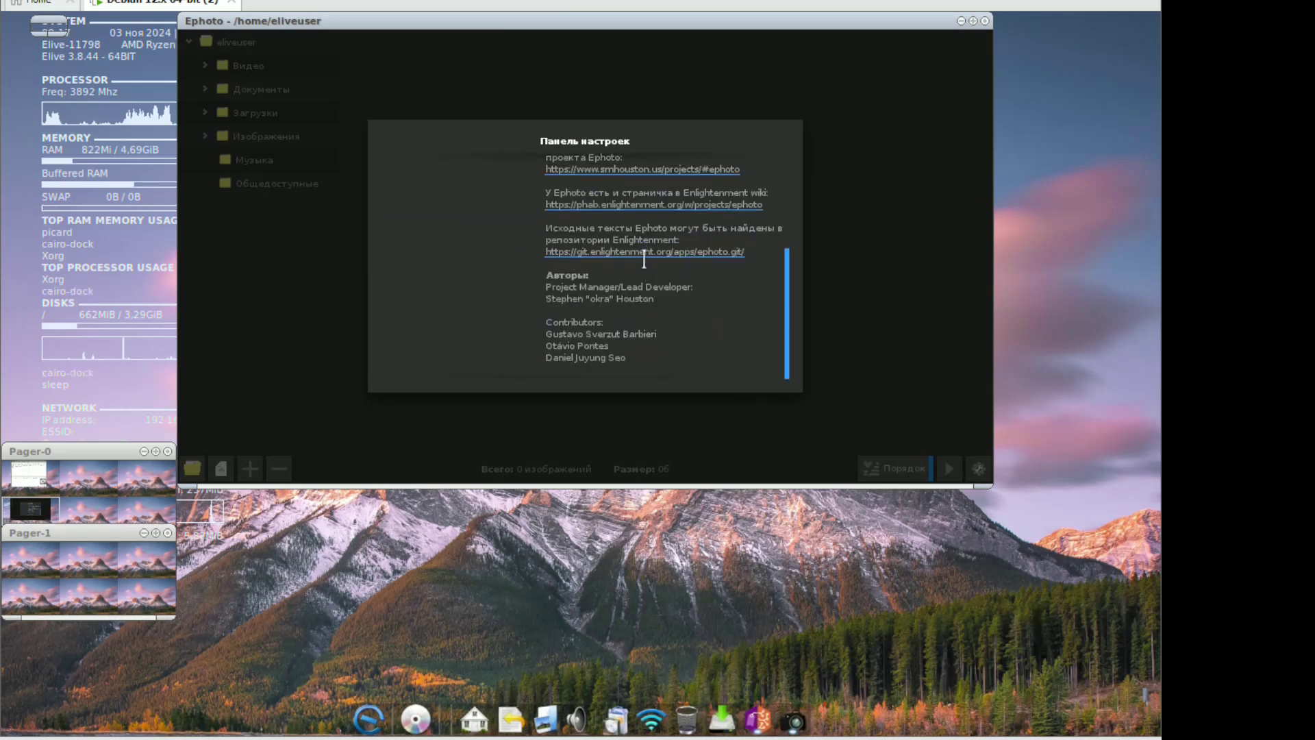
pyautogui.scroll(5, 488, 241)
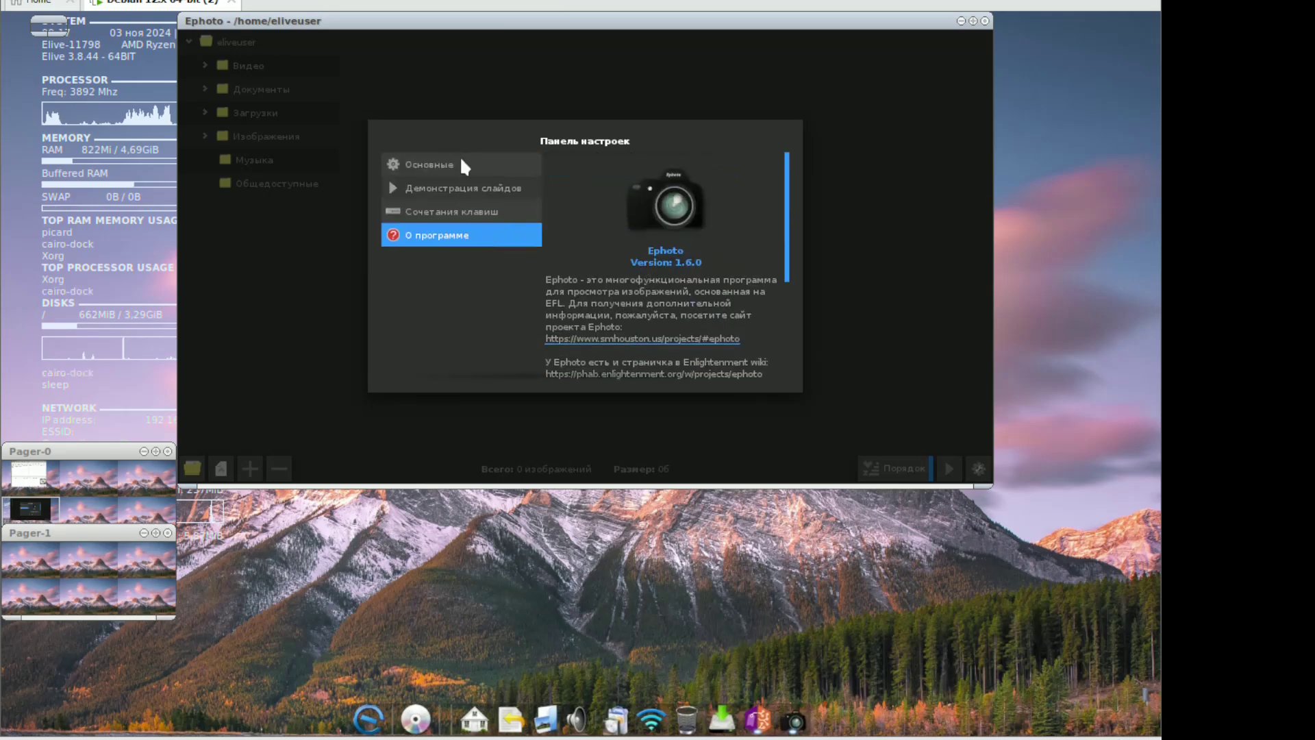
pyautogui.click(463, 164)
pyautogui.click(454, 238)
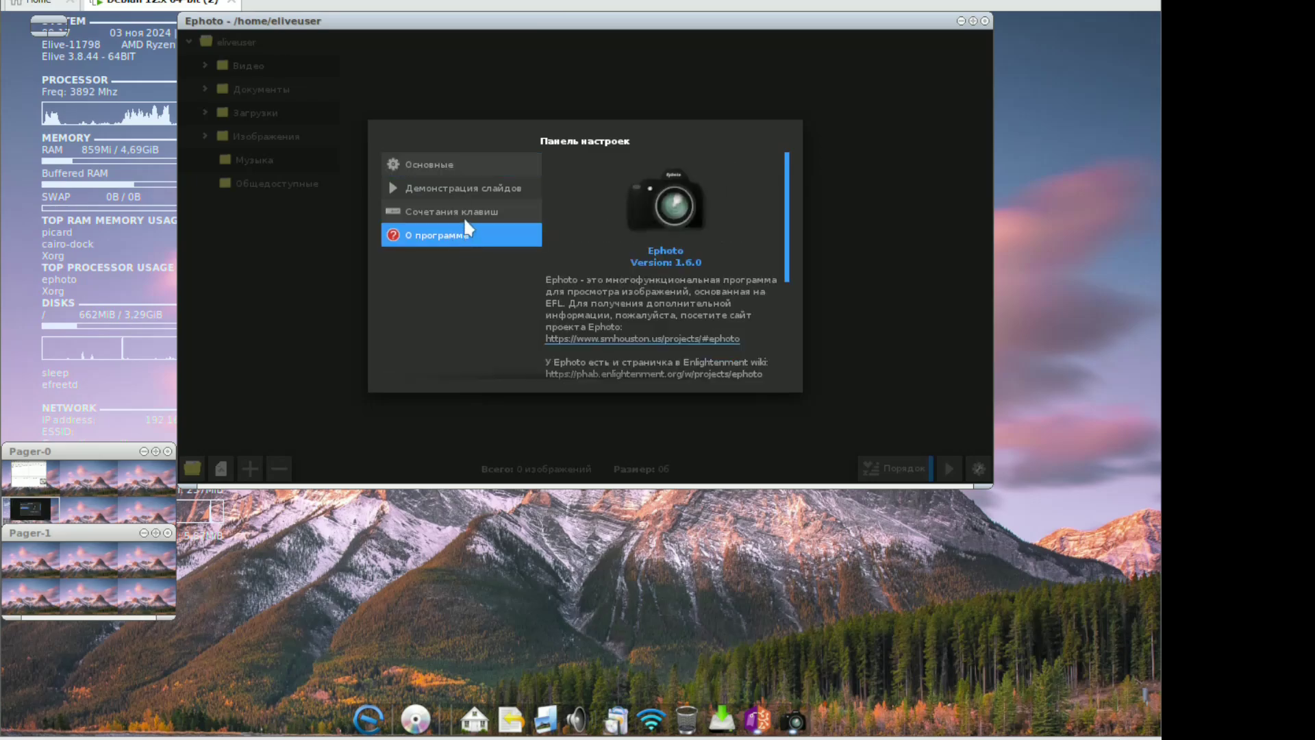
pyautogui.click(323, 174)
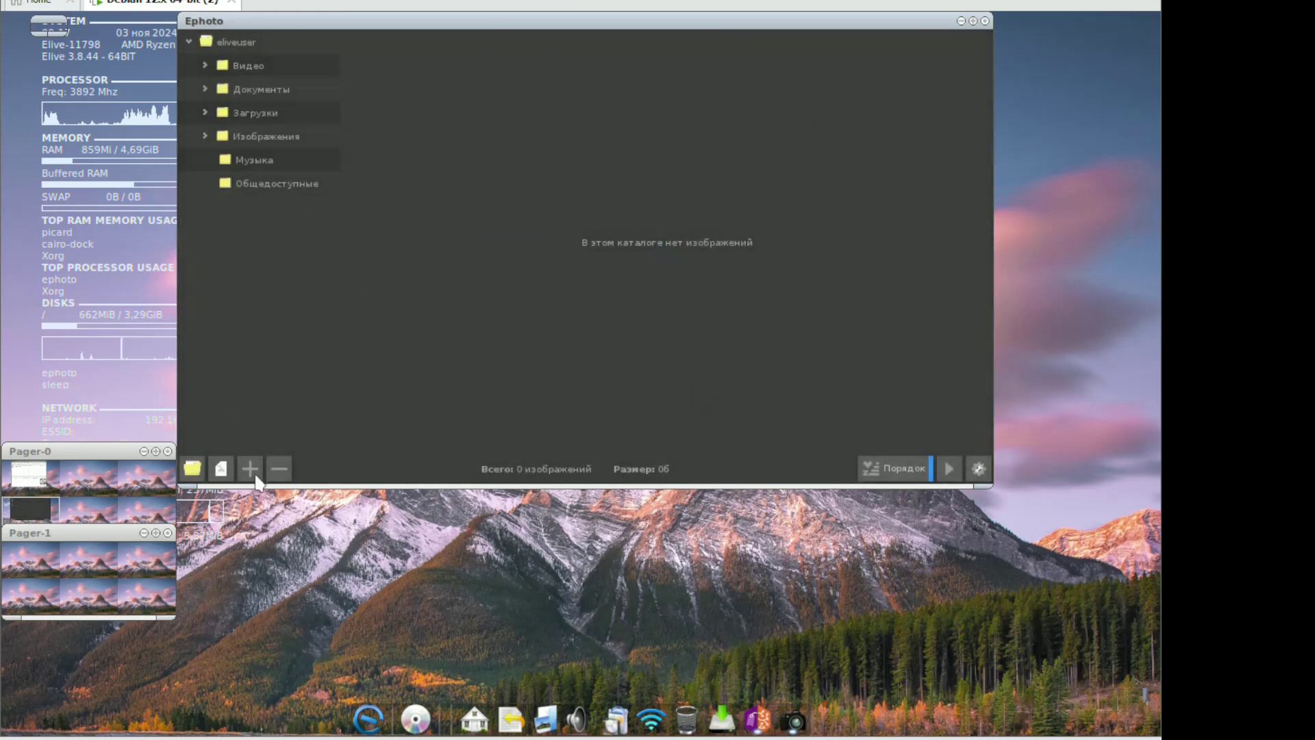
# View the program information page in Ephoto's settings and close Ephoto
pyautogui.click(979, 469)
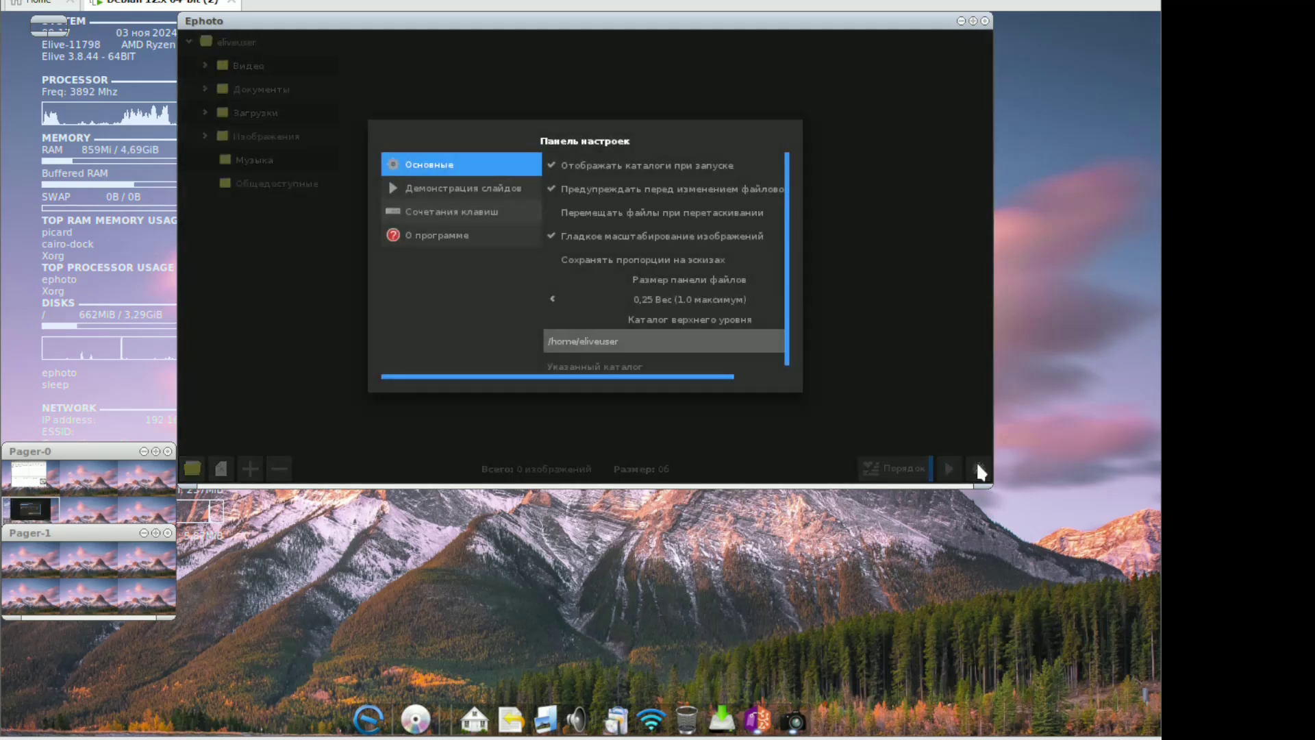
pyautogui.click(506, 239)
pyautogui.scroll(-5, 627, 318)
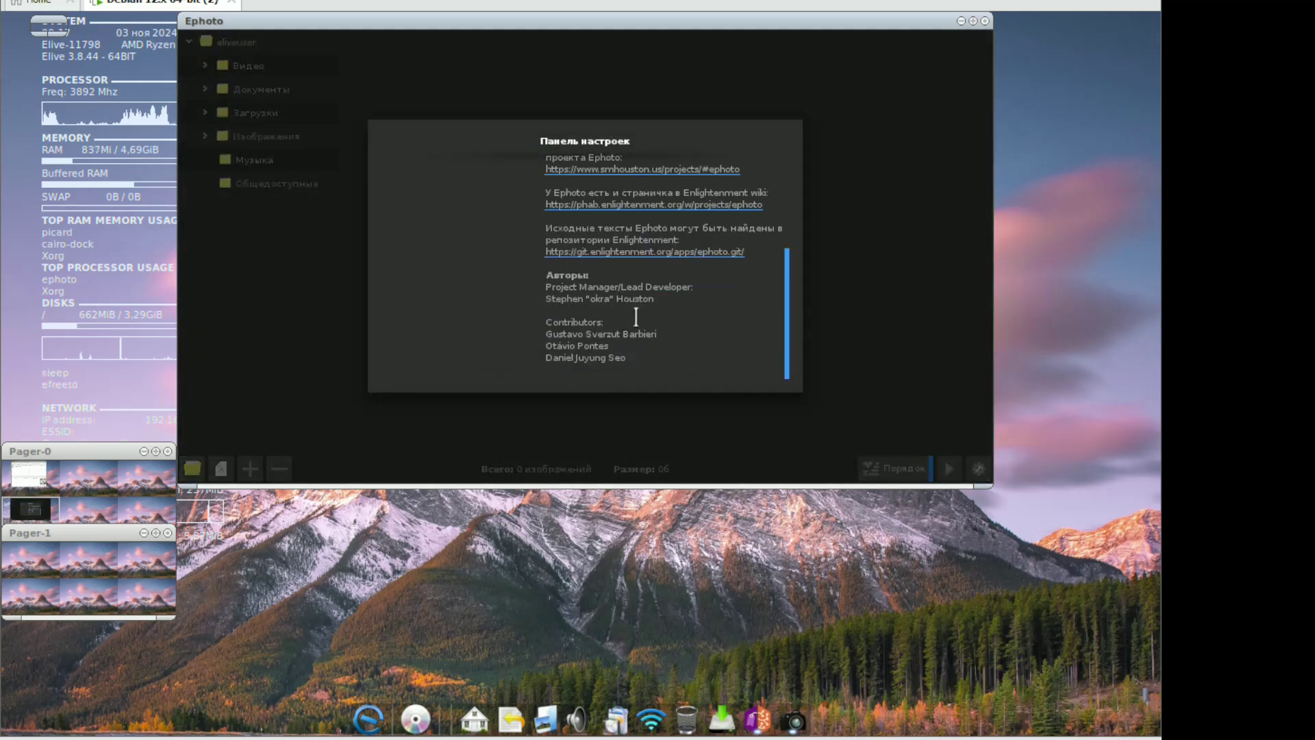
pyautogui.click(865, 332)
pyautogui.click(984, 21)
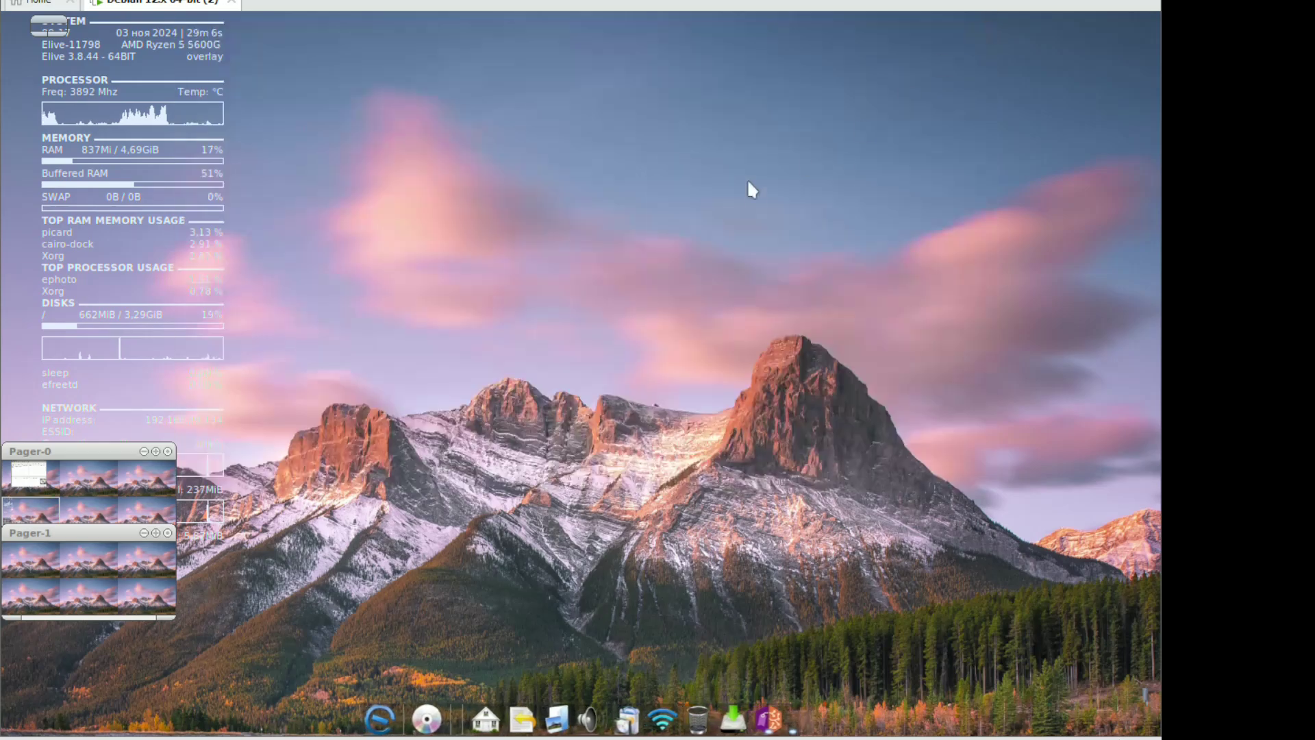
# Launch MyPaint from the Graphics applications
pyautogui.rightClick(749, 188)
pyautogui.click(503, 218)
pyautogui.click(503, 218)
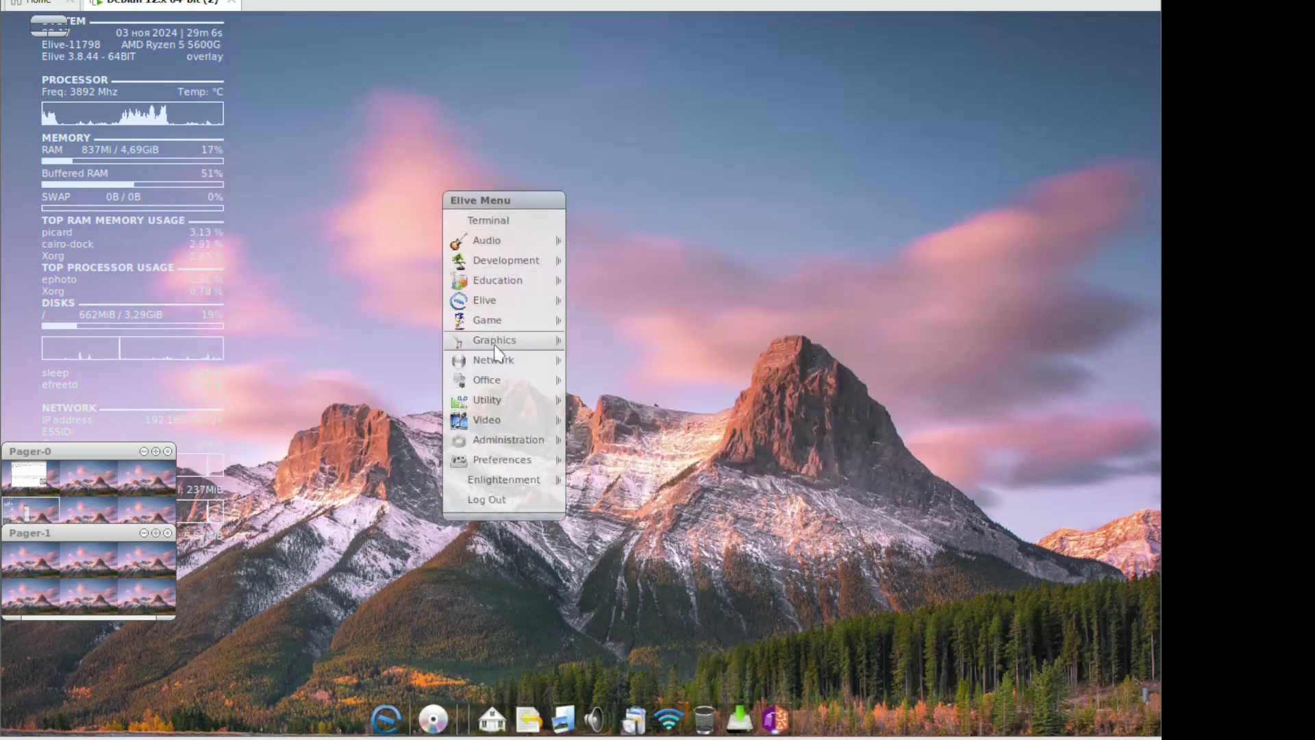
pyautogui.moveTo(496, 346)
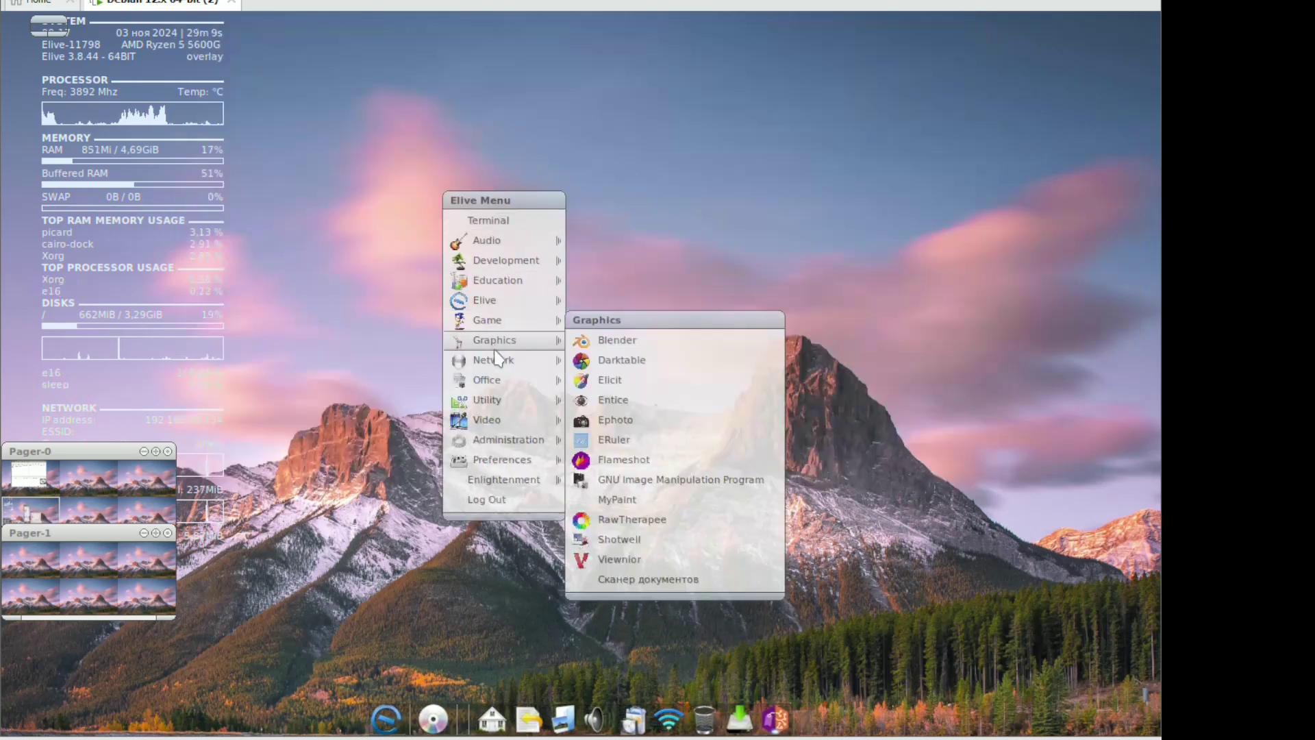
pyautogui.click(660, 507)
# Launch the Viewnior image viewer from the Graphics applications
pyautogui.click(546, 358)
pyautogui.moveTo(555, 434)
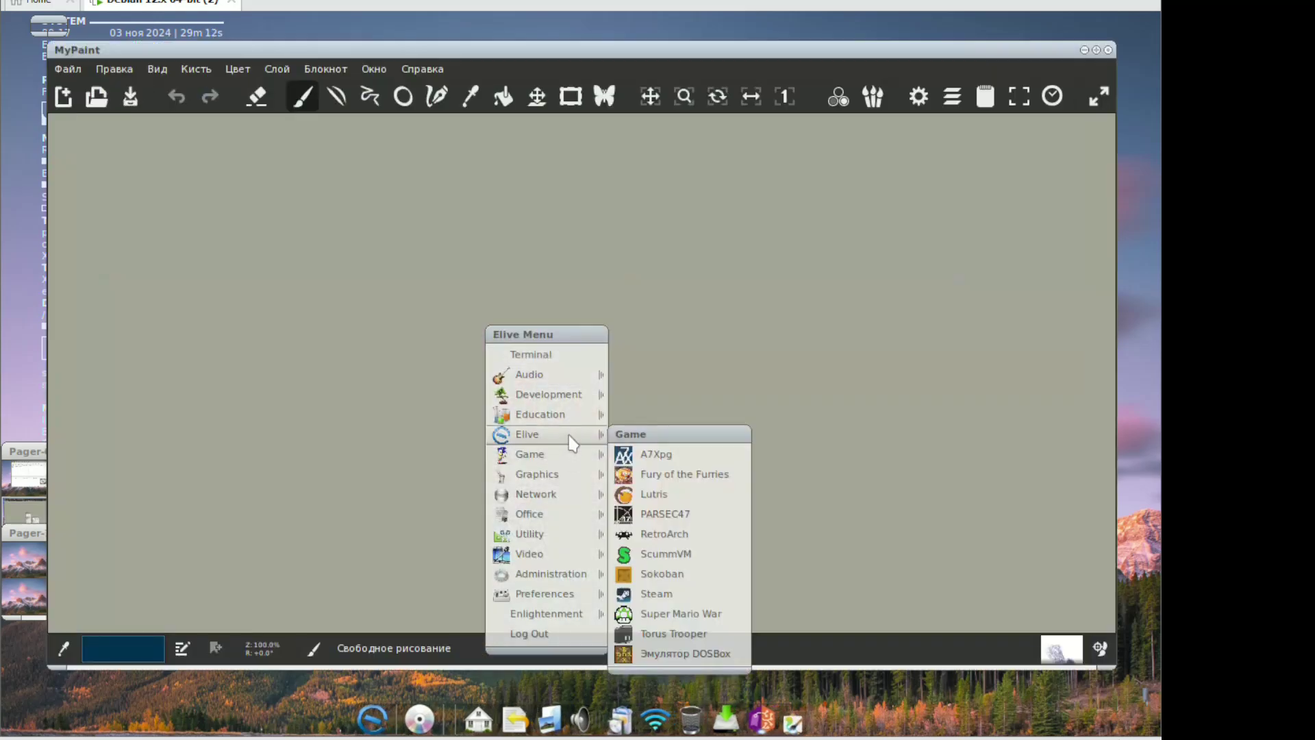
pyautogui.moveTo(538, 474)
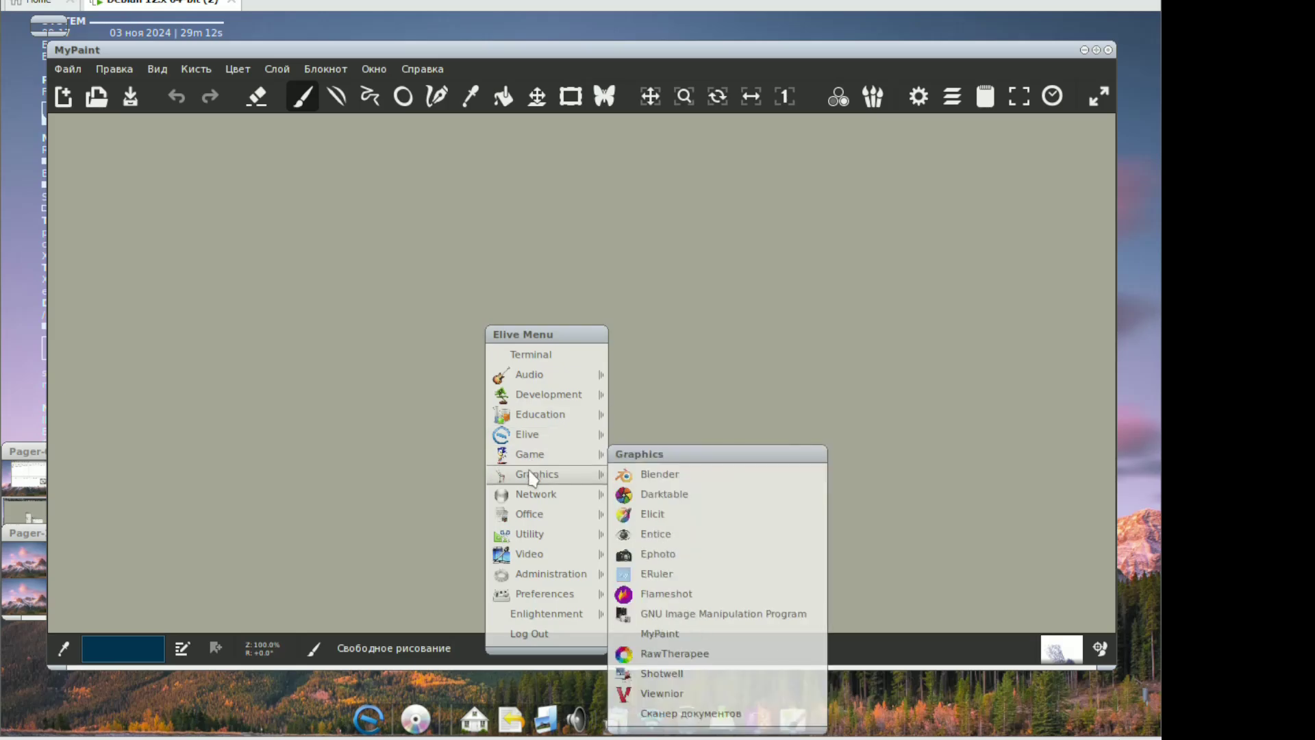
pyautogui.click(665, 694)
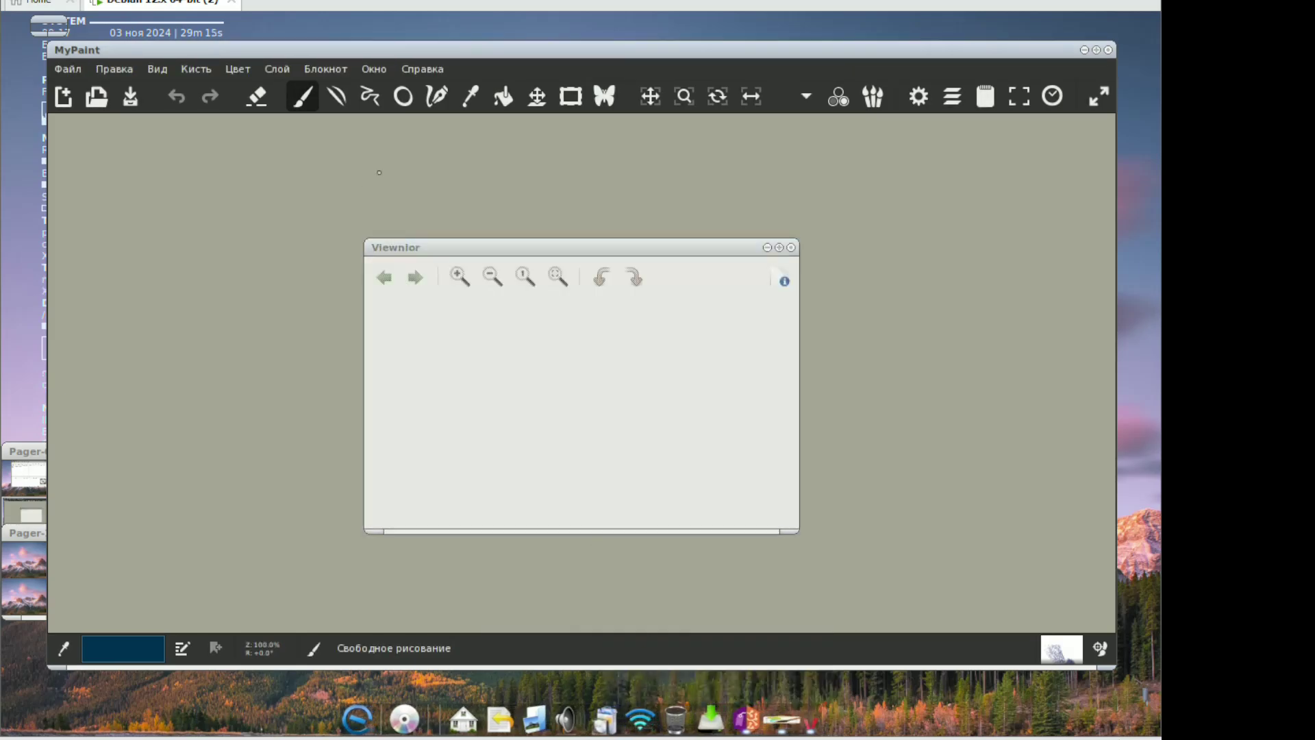
# View MyPaint's program information and dismiss it
pyautogui.click(423, 68)
pyautogui.click(425, 134)
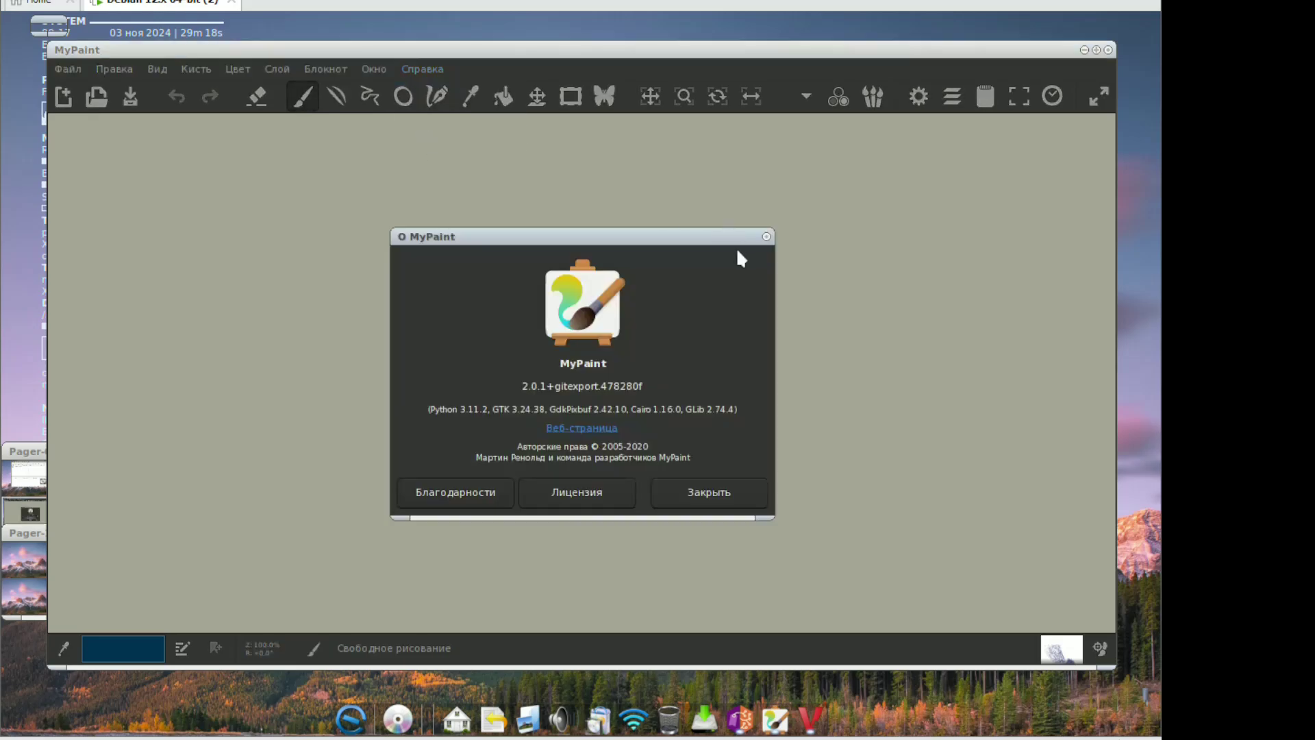
pyautogui.click(767, 237)
# Scribble blue brush strokes across the MyPaint canvas, and exit both MyPaint and Viewnior without saving the drawing
pyautogui.moveTo(385, 226)
pyautogui.mouseDown()
pyautogui.moveTo(444, 222)
pyautogui.moveTo(598, 431)
pyautogui.moveTo(685, 267)
pyautogui.moveTo(972, 568)
pyautogui.moveTo(676, 266)
pyautogui.moveTo(589, 466)
pyautogui.moveTo(569, 404)
pyautogui.moveTo(520, 384)
pyautogui.moveTo(533, 308)
pyautogui.moveTo(692, 295)
pyautogui.moveTo(877, 233)
pyautogui.moveTo(418, 281)
pyautogui.moveTo(430, 271)
pyautogui.moveTo(383, 370)
pyautogui.moveTo(288, 322)
pyautogui.moveTo(328, 274)
pyautogui.mouseUp()
pyautogui.click(1108, 50)
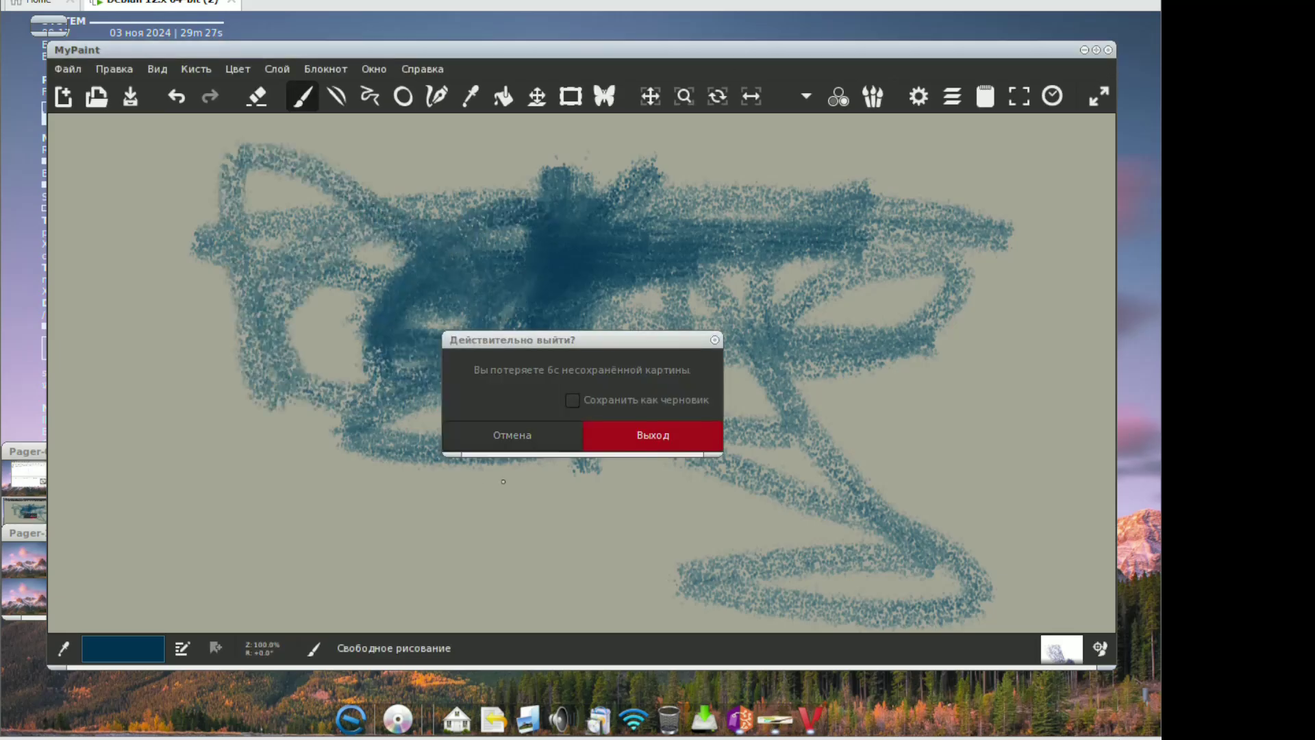
pyautogui.click(599, 441)
pyautogui.click(791, 247)
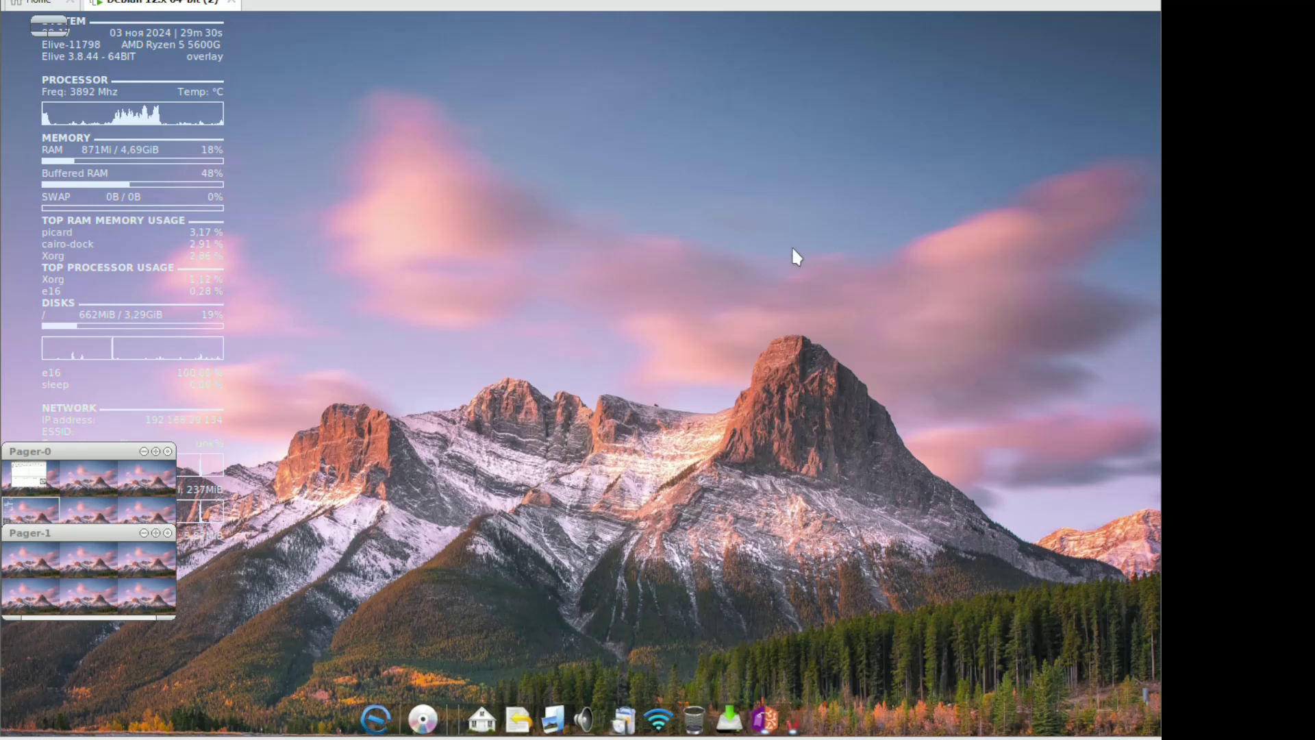
# Launch Mind maps from the Office applications
pyautogui.rightClick(791, 248)
pyautogui.click(538, 357)
pyautogui.moveTo(533, 498)
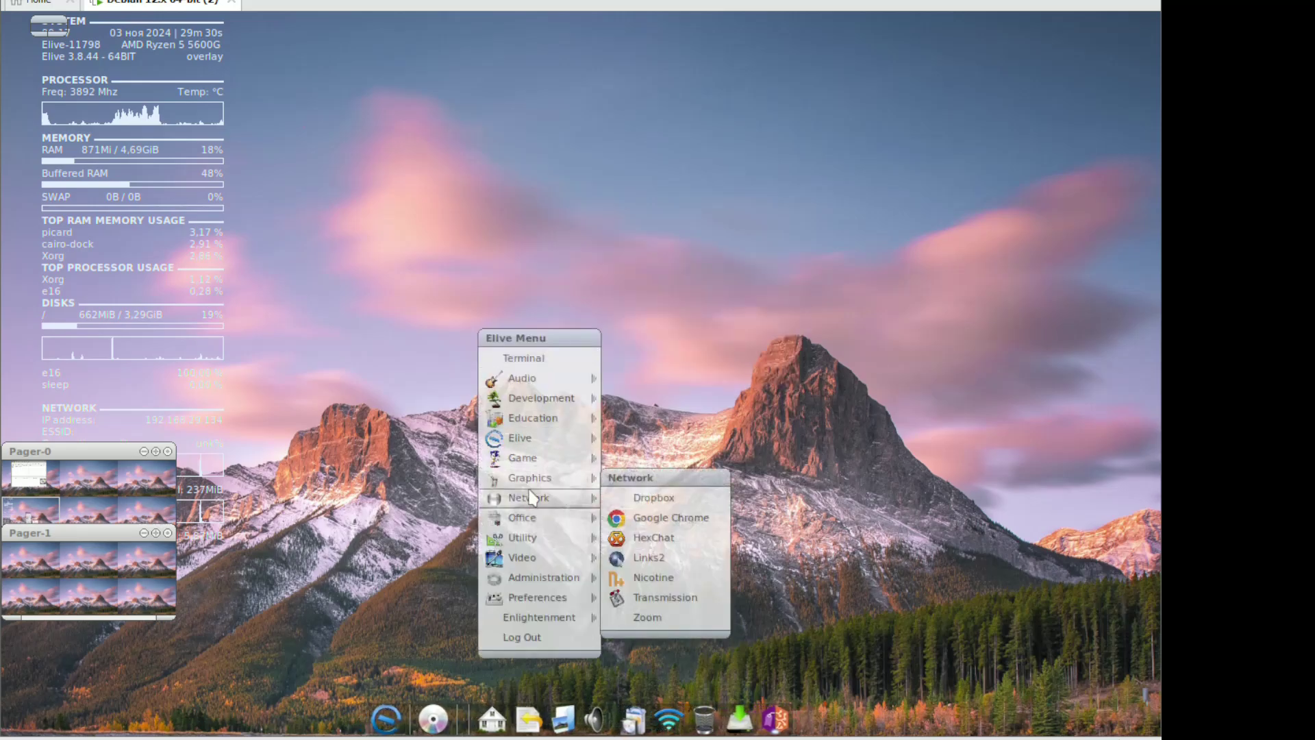
pyautogui.moveTo(552, 518)
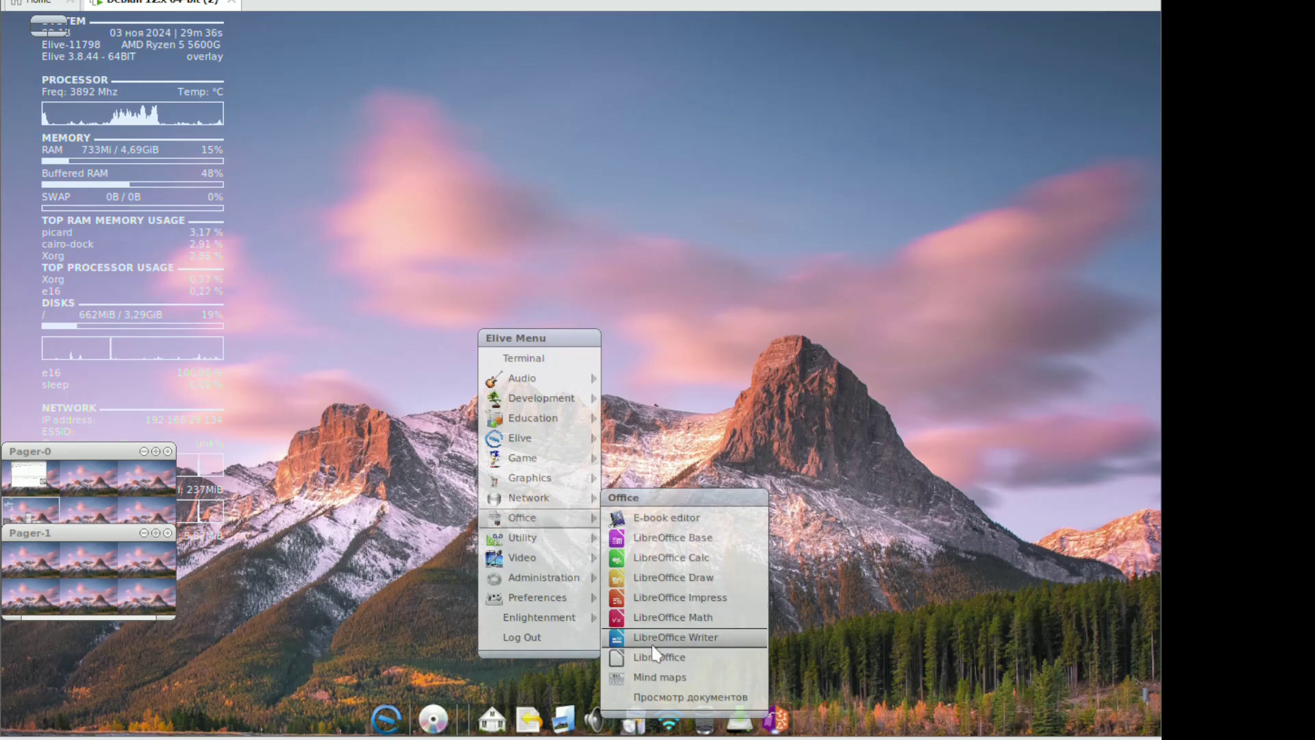
pyautogui.click(644, 677)
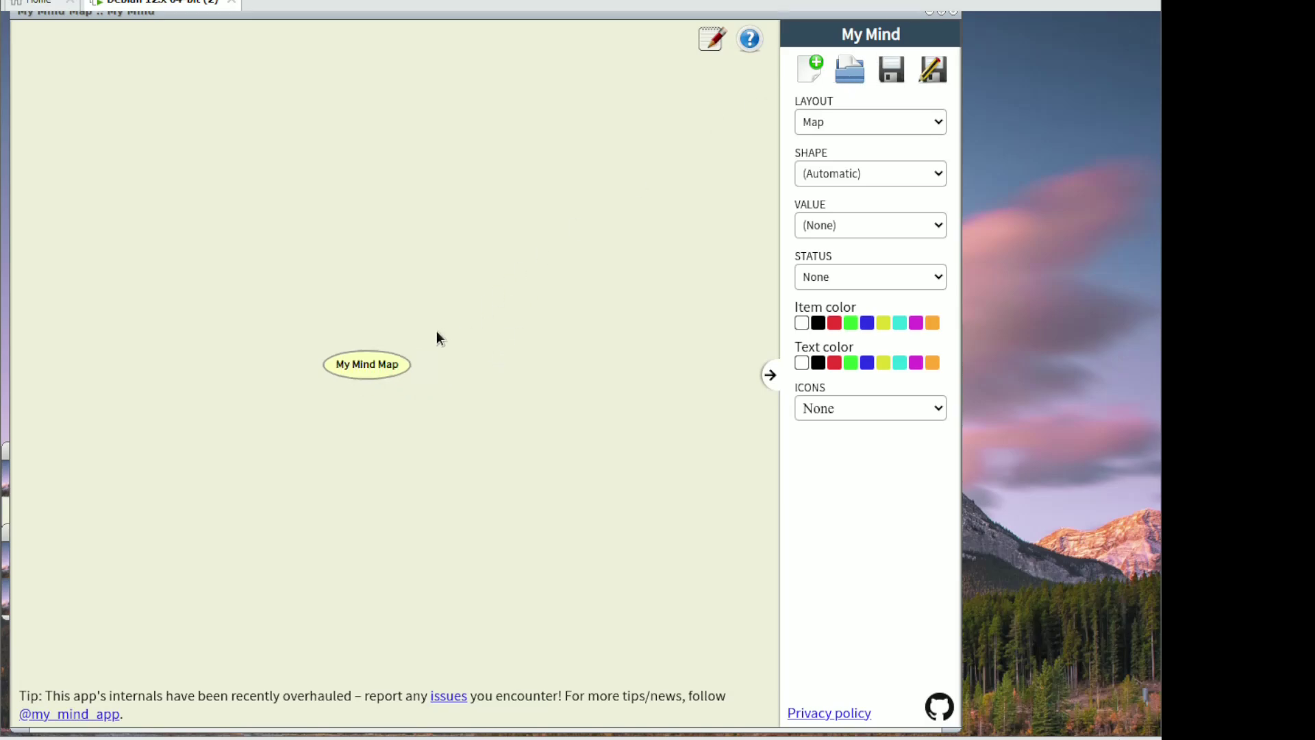
# Start a new mind map in place of the current one and reposition it on the canvas
pyautogui.click(796, 81)
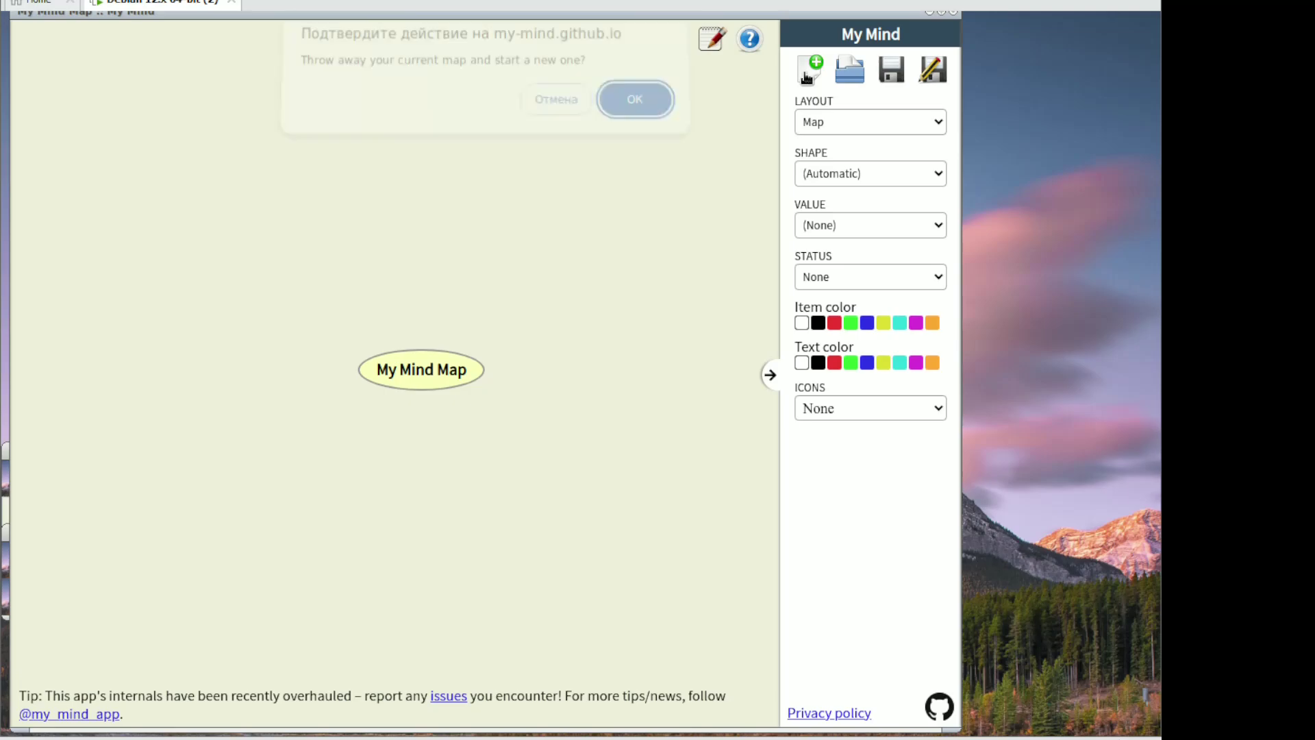
pyautogui.click(635, 112)
pyautogui.moveTo(553, 419); pyautogui.dragTo(622, 403)
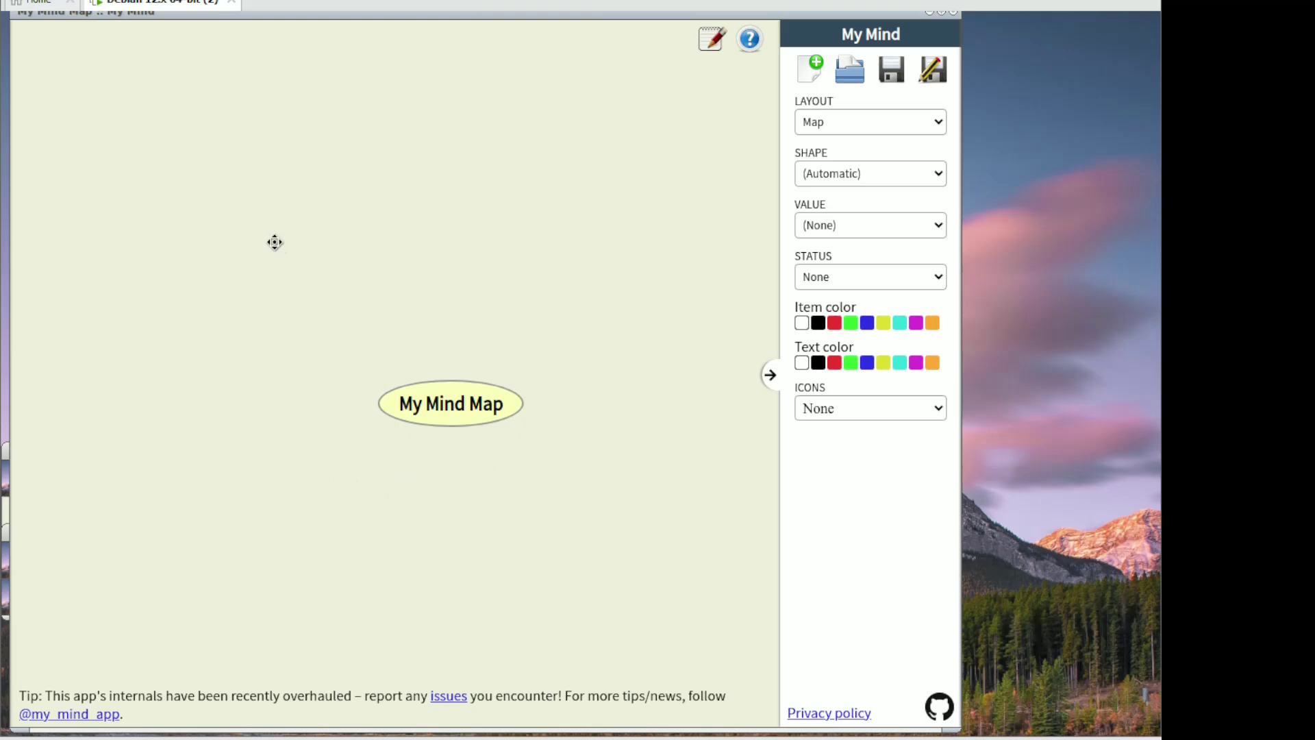
# Try the Left graph layout on the mind map and return the layout to Map
pyautogui.click(830, 132)
pyautogui.click(827, 227)
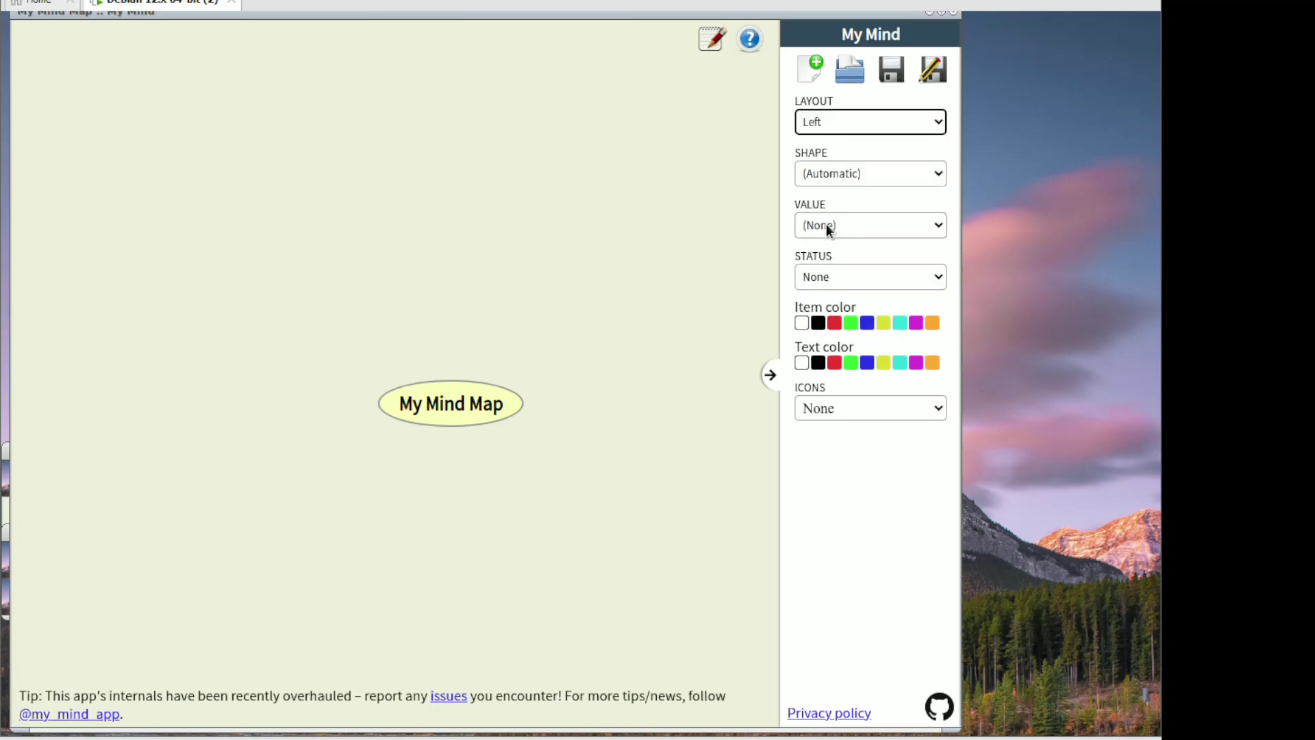
pyautogui.click(853, 122)
pyautogui.click(839, 170)
# View the topic notes editor and close it
pyautogui.click(712, 39)
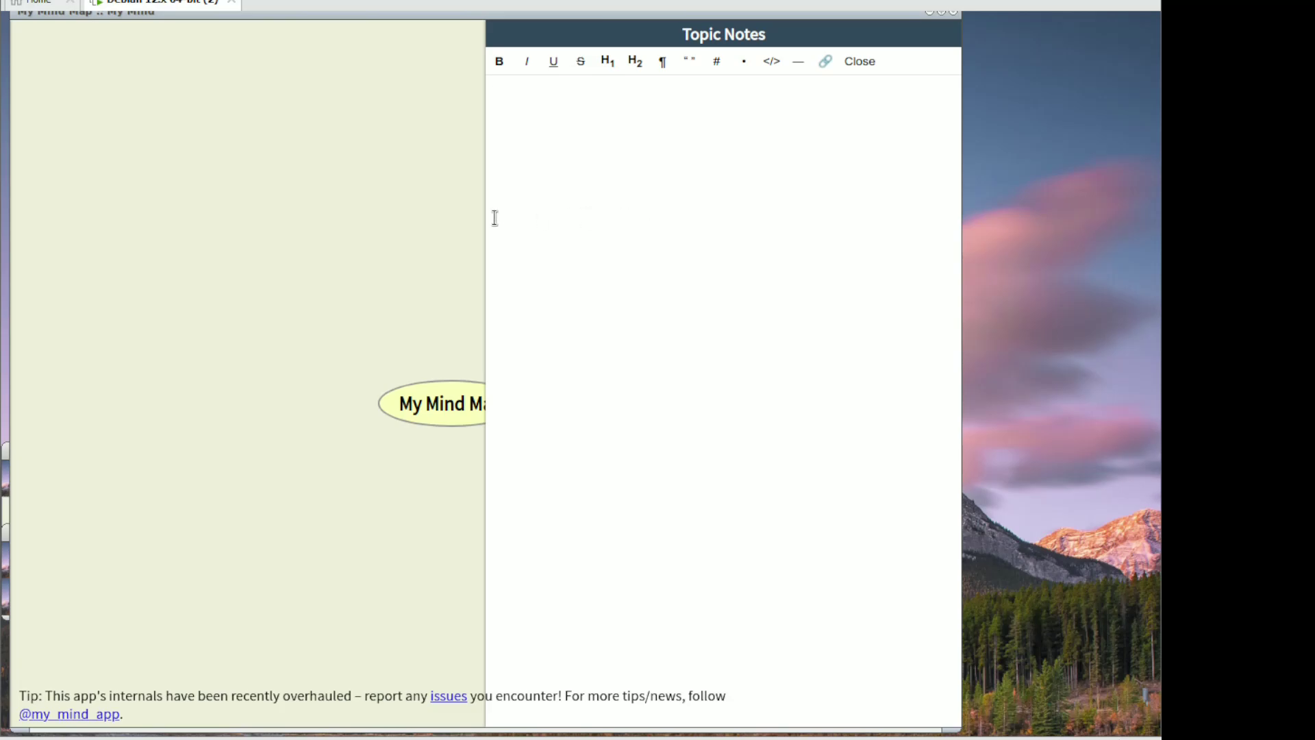
pyautogui.click(858, 62)
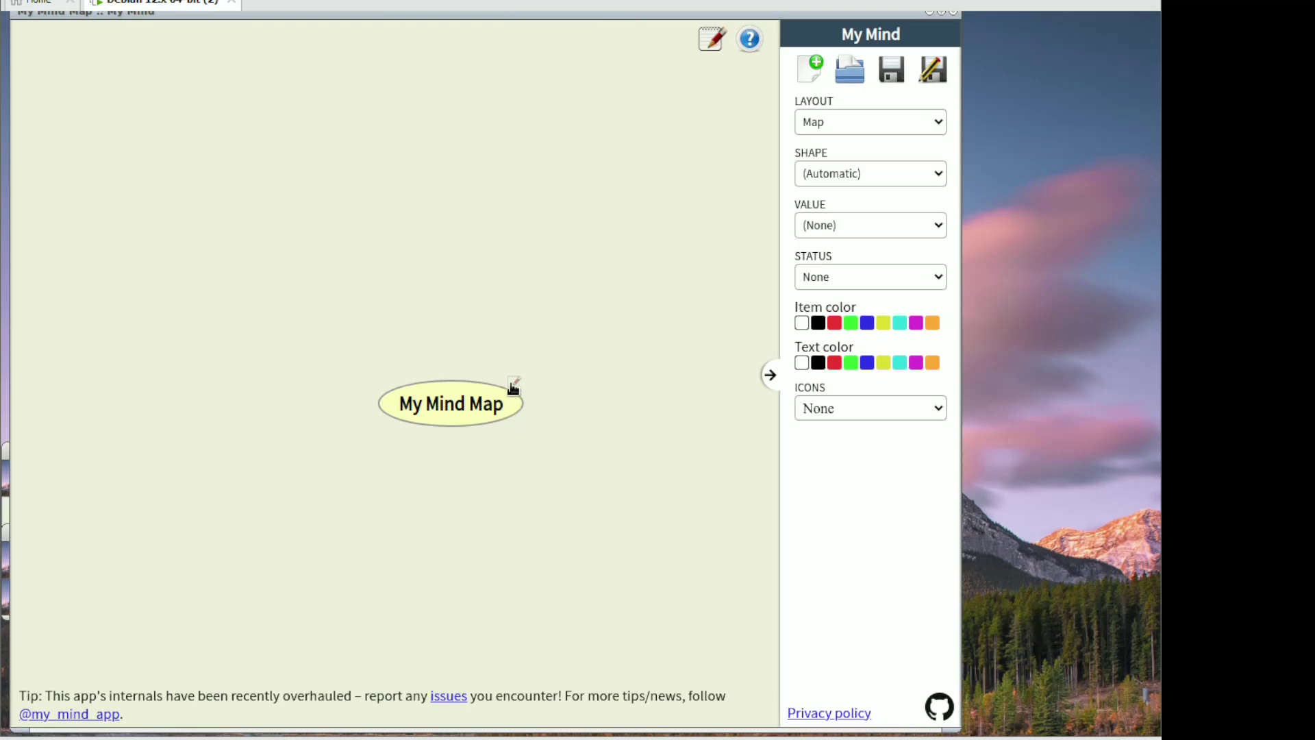
# Format the root item with red item color, turquoise text color, Average as its value and the Bottom graph layout
pyautogui.click(848, 363)
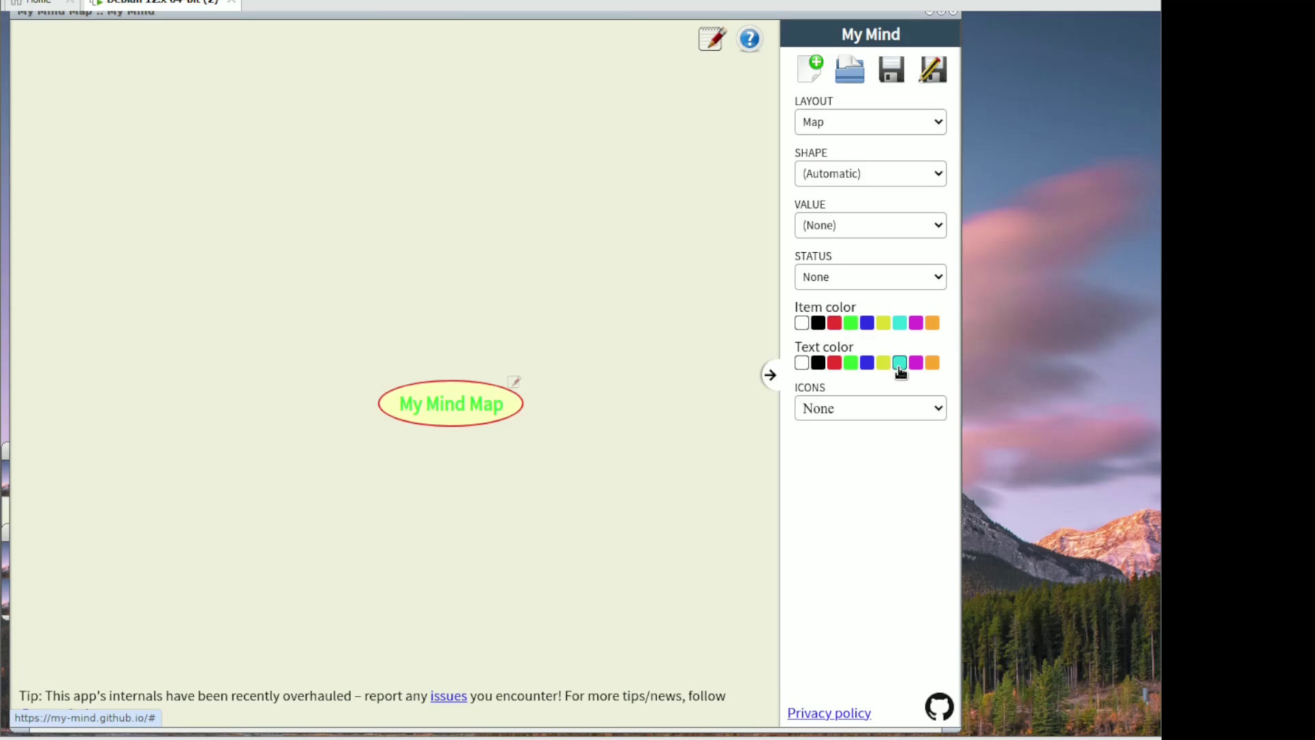
pyautogui.click(880, 231)
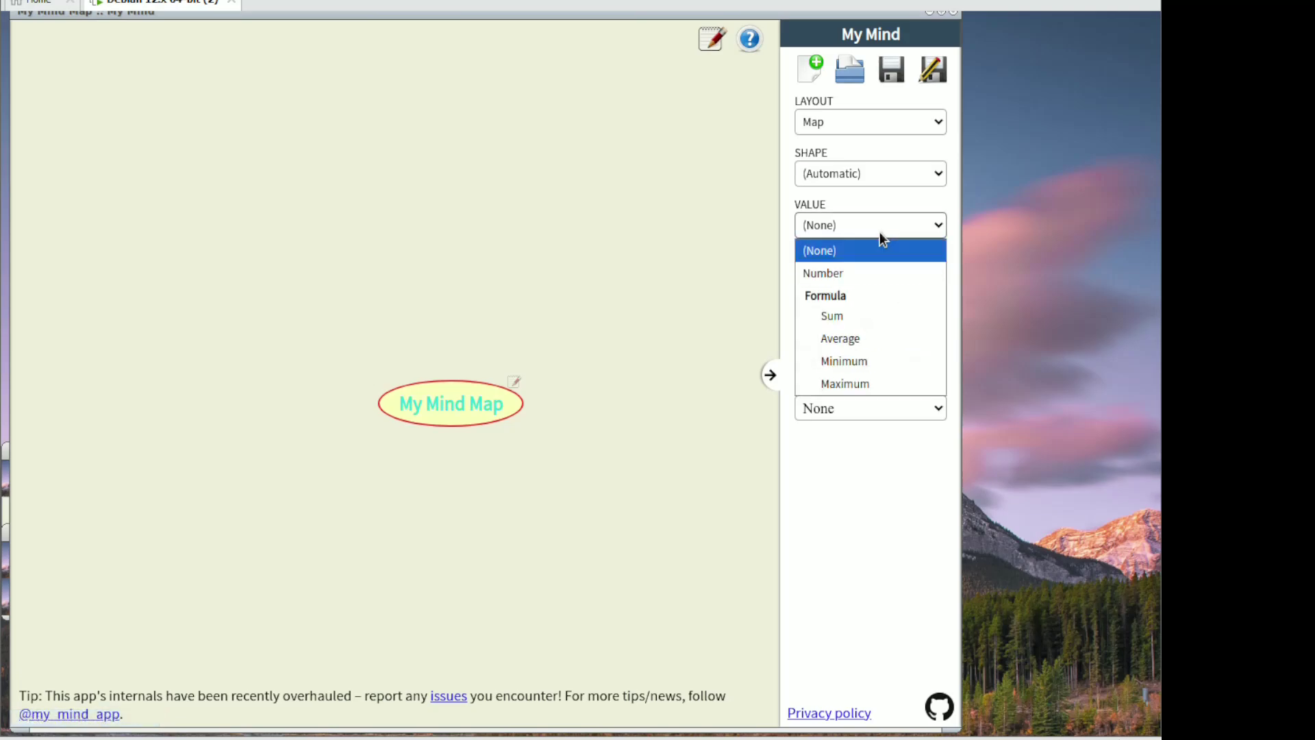
pyautogui.click(862, 336)
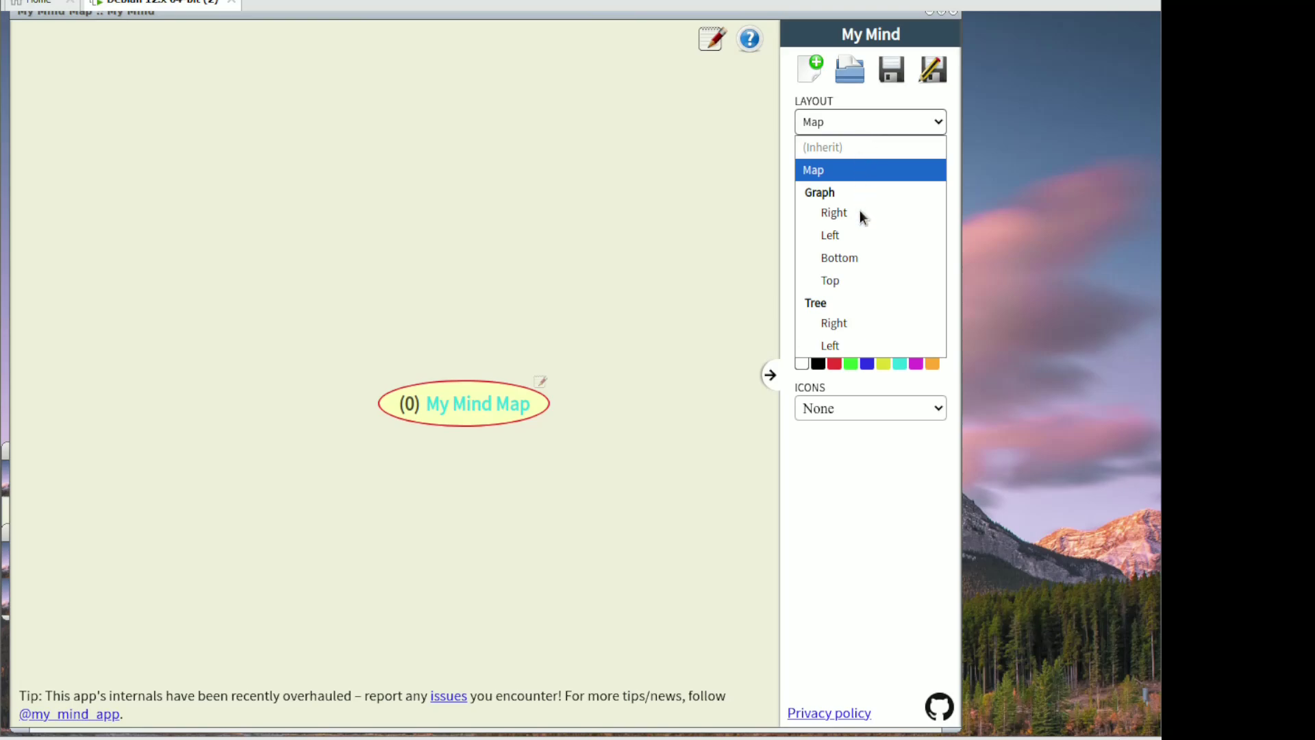
pyautogui.click(834, 264)
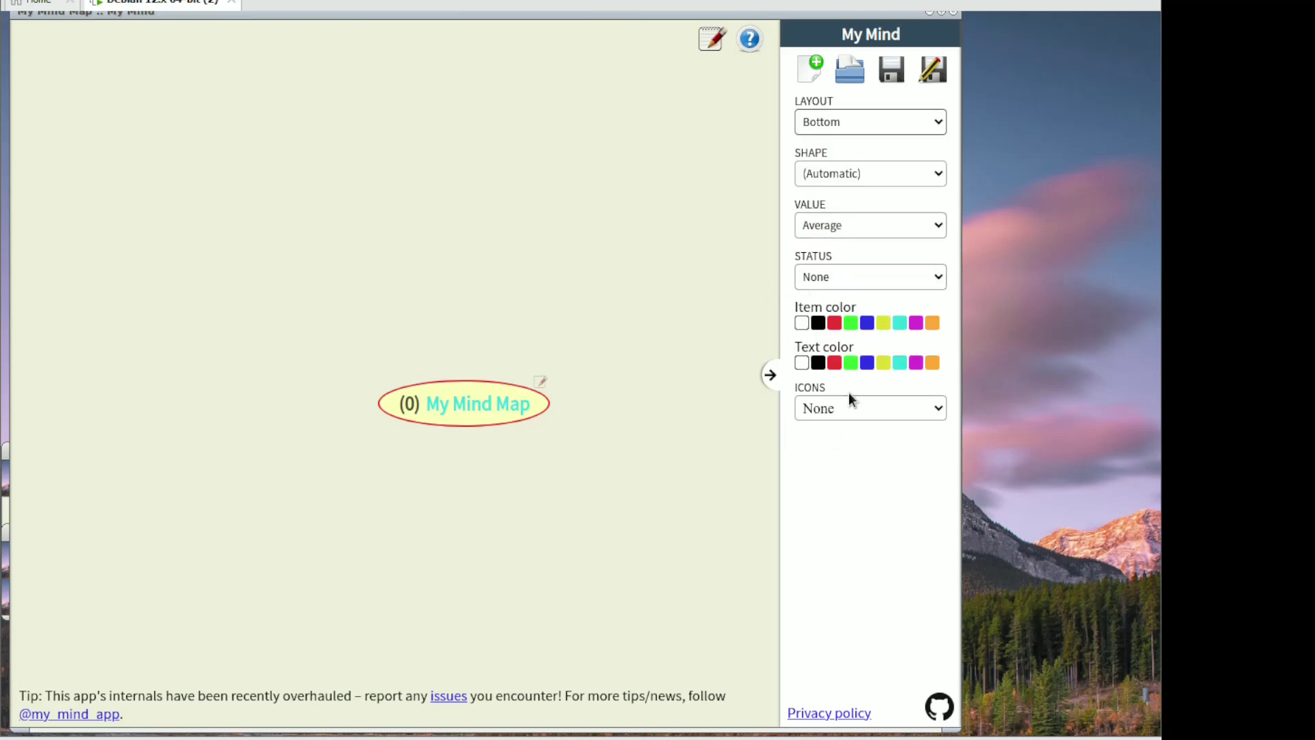
# Collapse and restore the map's settings sidebar, and move the My Mind window so its title bar is fully visible
pyautogui.click(769, 377)
pyautogui.click(937, 375)
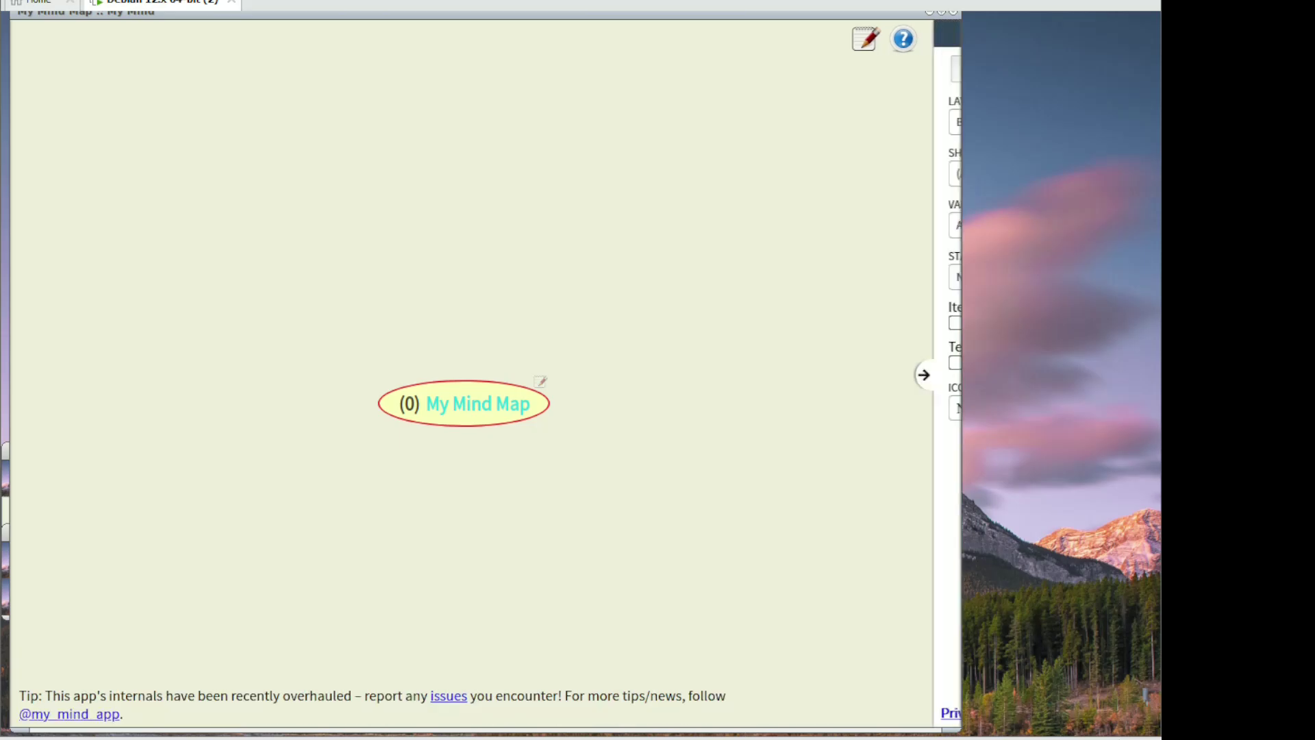
pyautogui.moveTo(341, 13); pyautogui.dragTo(380, 36)
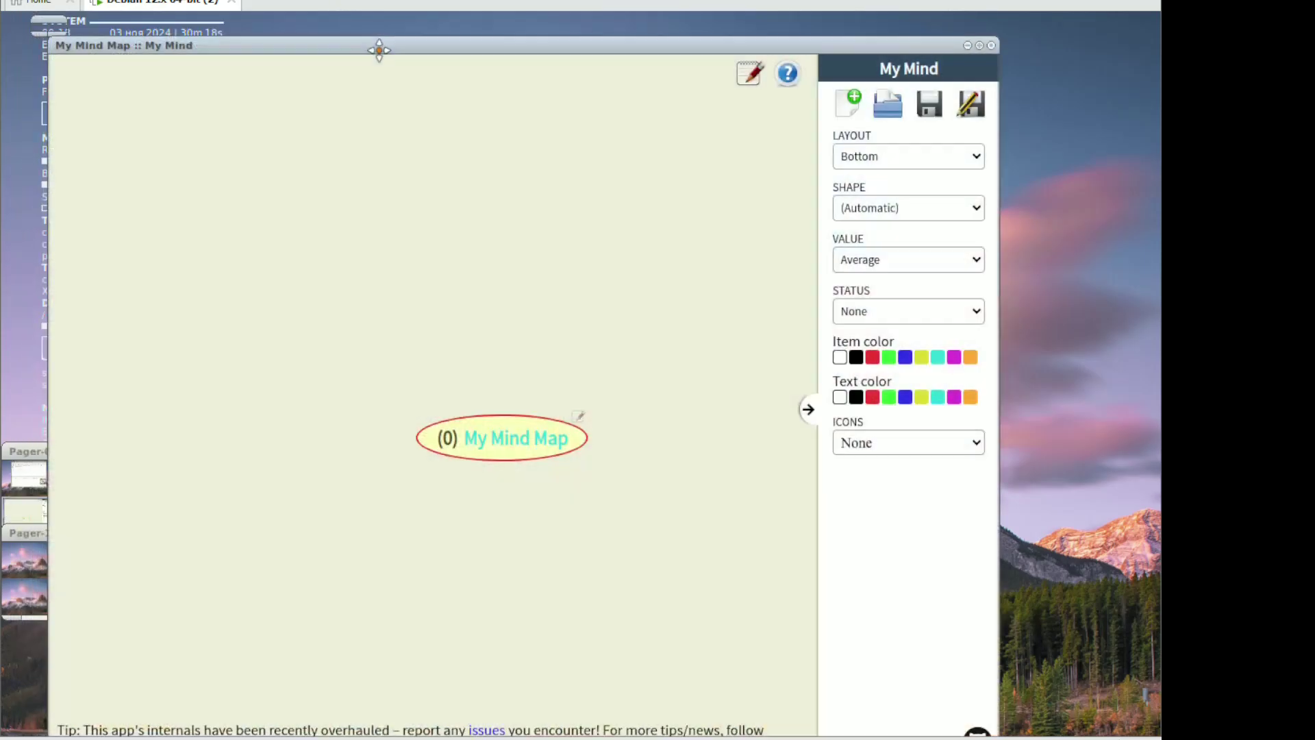
# Try to insert a child item under the My Mind Map root
pyautogui.rightClick(518, 291)
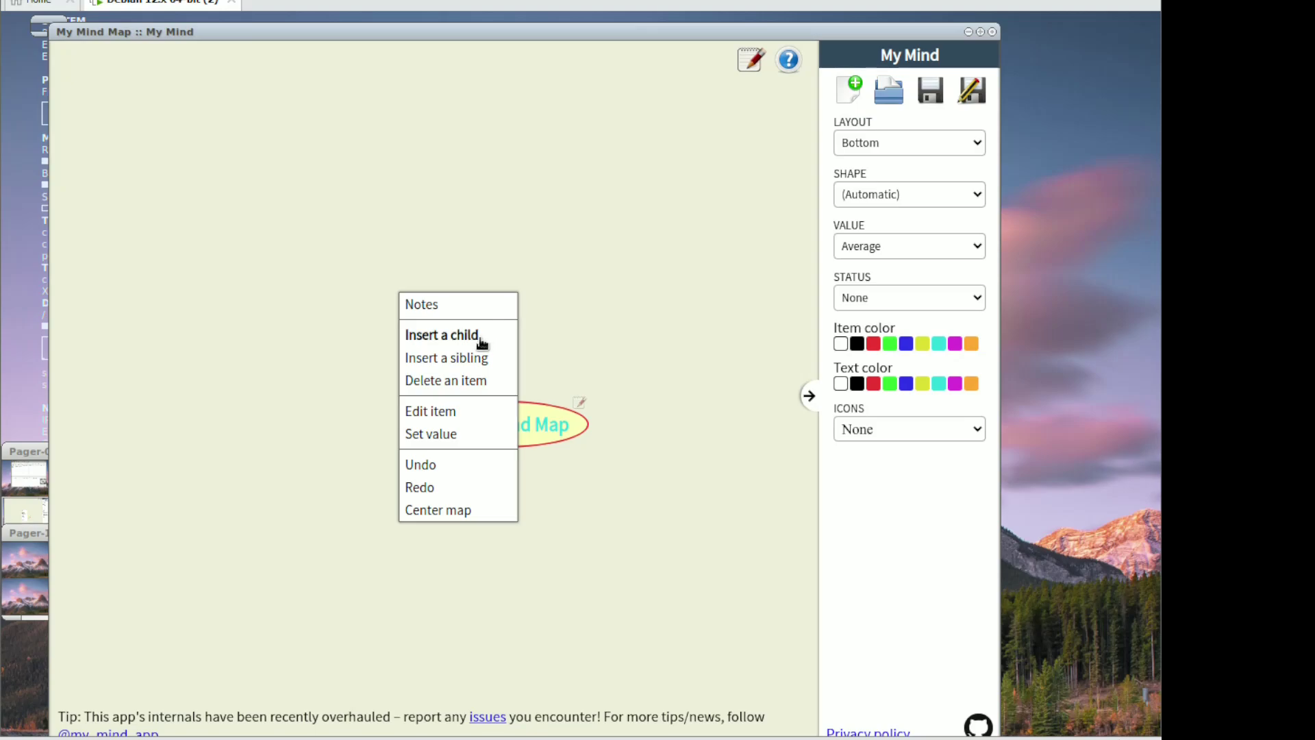
pyautogui.click(481, 338)
pyautogui.rightClick(512, 272)
pyautogui.click(506, 316)
pyautogui.rightClick(534, 276)
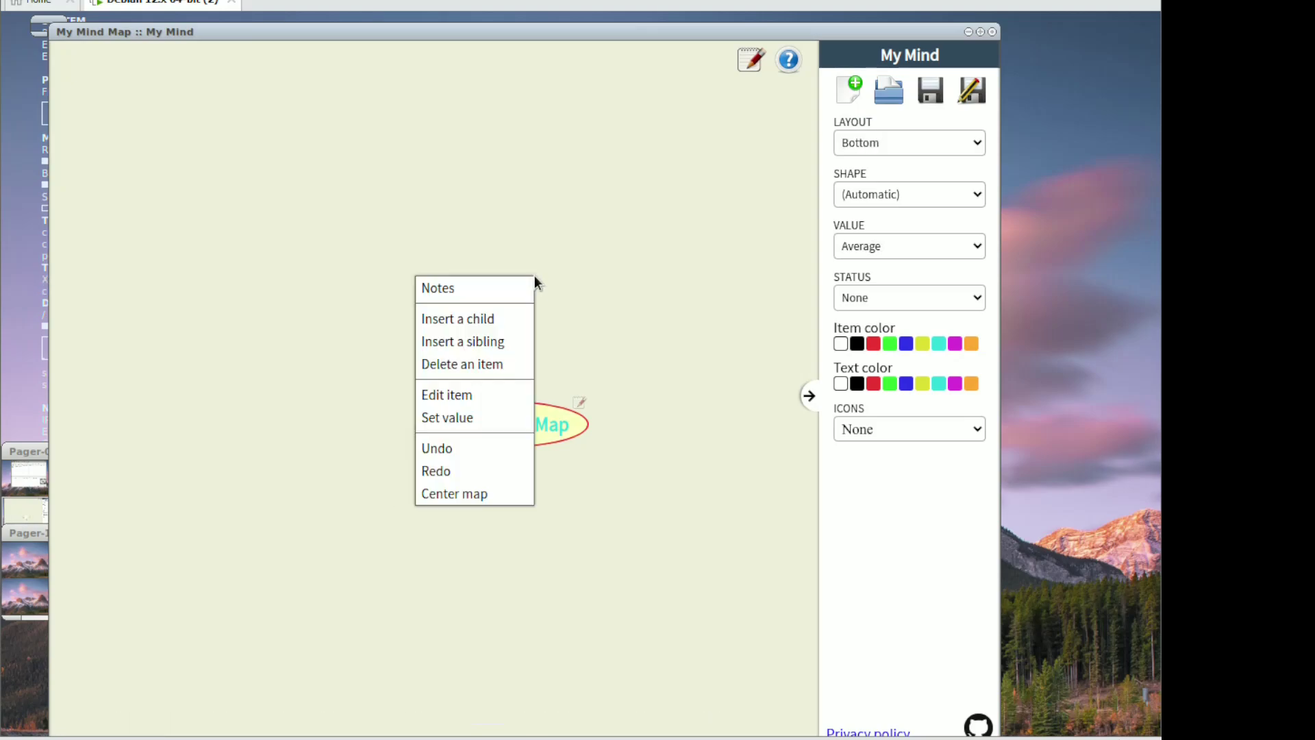
pyautogui.click(505, 332)
pyautogui.click(511, 446)
# Insert an item labelled "арвервер" beneath the My Mind Map root
pyautogui.rightClick(519, 474)
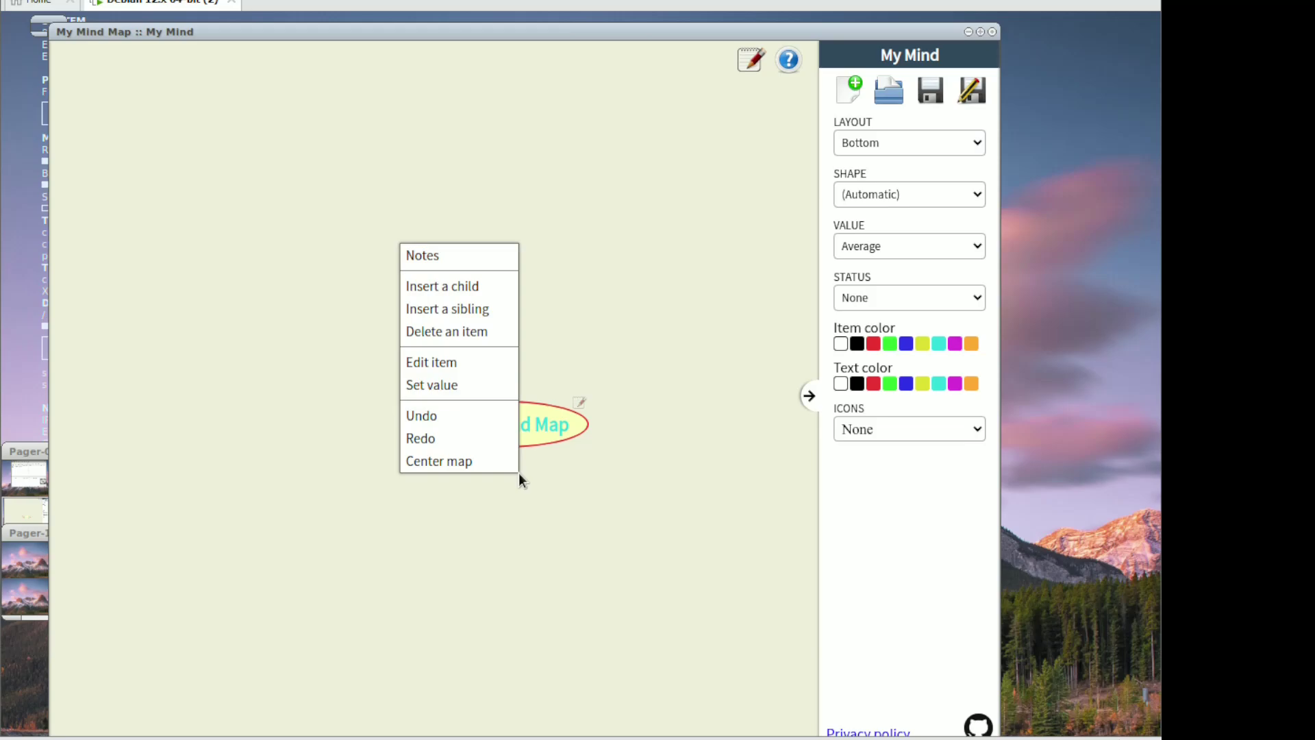
pyautogui.click(465, 310)
pyautogui.write('someword')
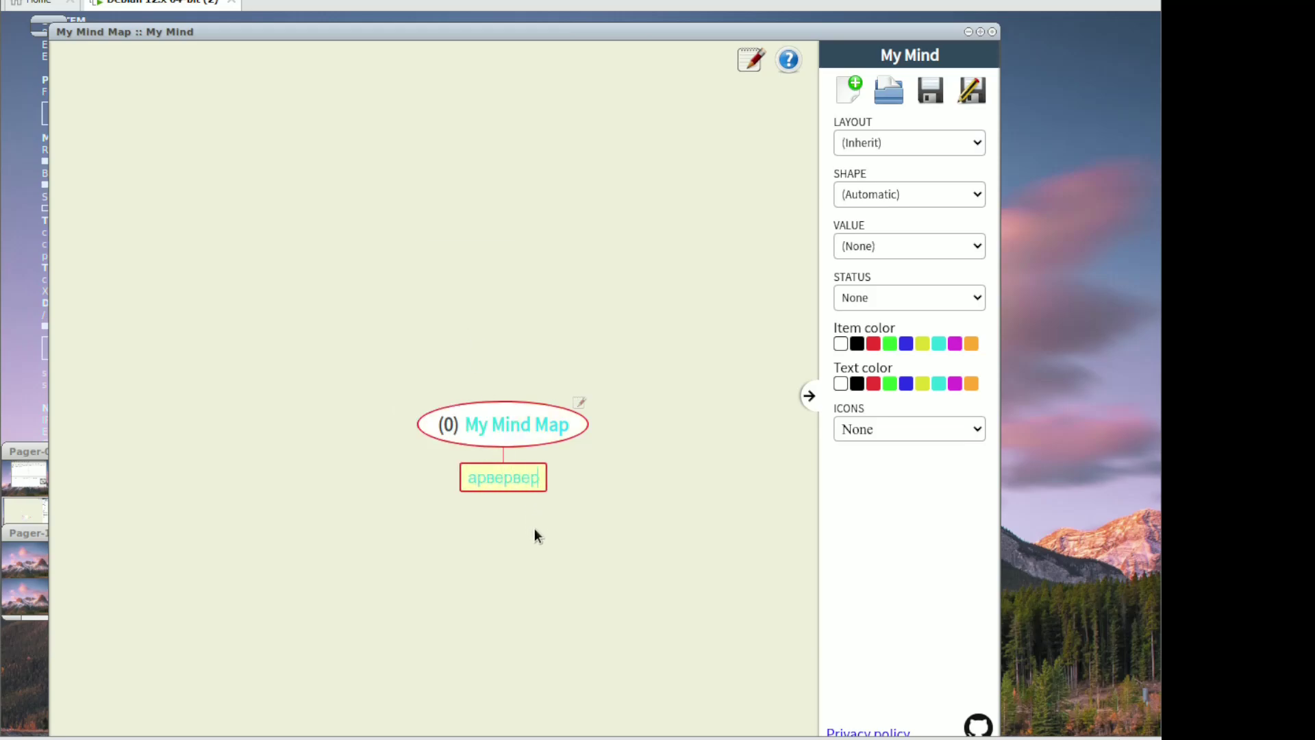
# Add a child "вкпркр" under "арвервер" and a sibling "рвкервкр" beside it
pyautogui.rightClick(535, 529)
pyautogui.click(482, 351)
pyautogui.write('вкпркр')
pyautogui.rightClick(614, 517)
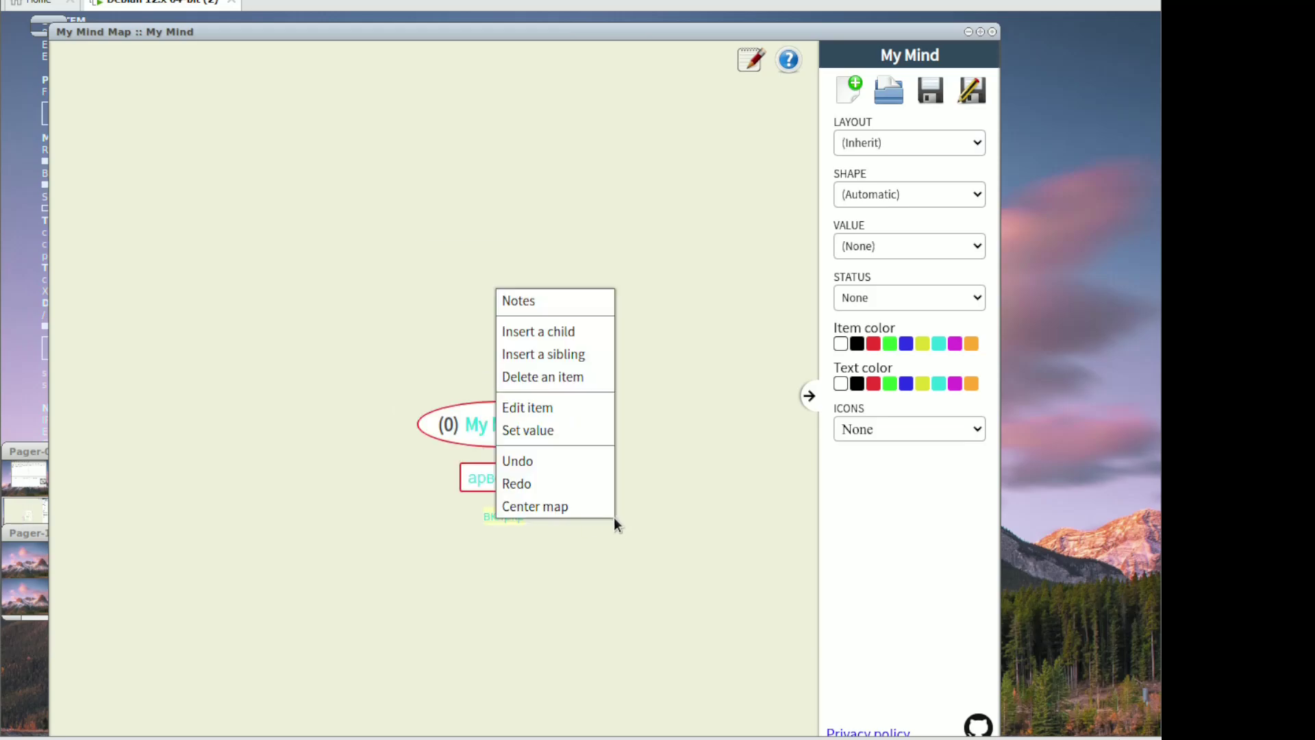
pyautogui.click(556, 354)
# Add a child "рвкрв" under "рвкервкр" and a sibling "првкерв" beside it
pyautogui.rightClick(609, 466)
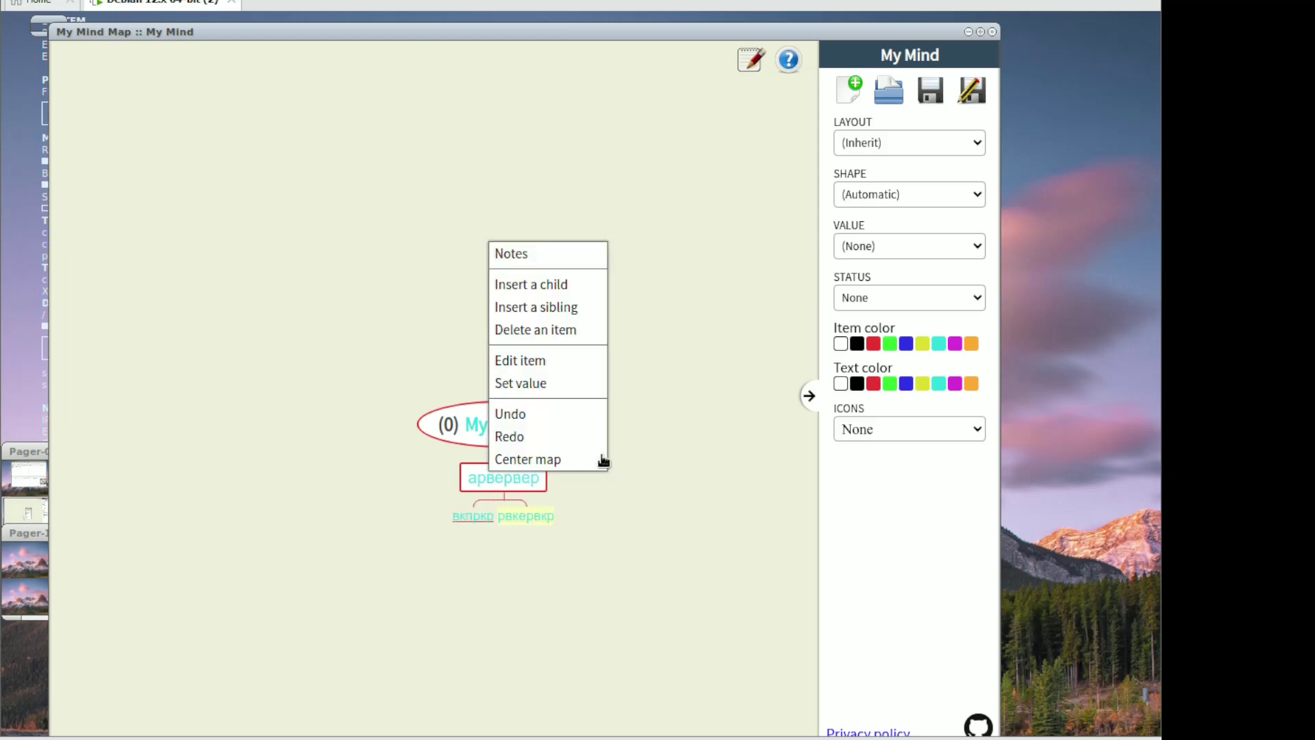
pyautogui.click(533, 286)
pyautogui.write('рвкрв')
pyautogui.rightClick(631, 428)
pyautogui.click(566, 273)
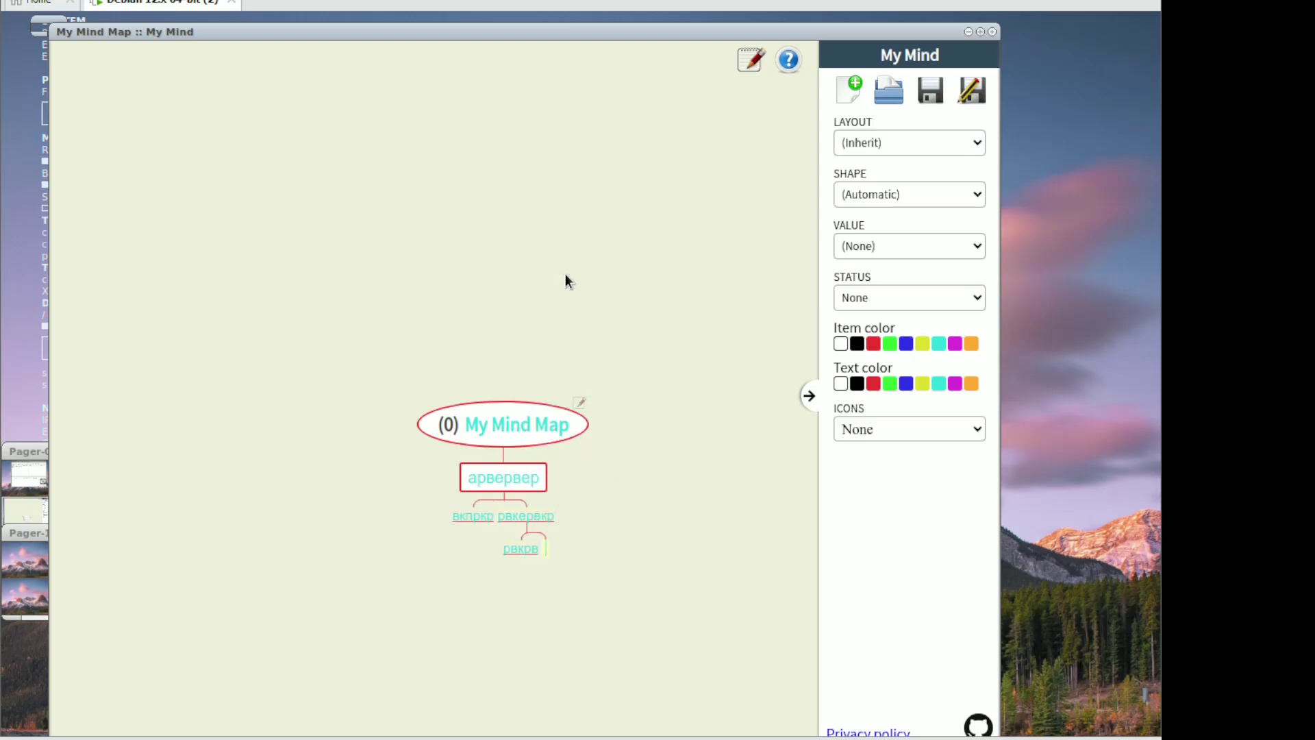
pyautogui.write('првкерв')
# Add a child "еврер" under "првкерв" and a sibling "вервер" beside it
pyautogui.rightClick(647, 425)
pyautogui.click(596, 236)
pyautogui.rightClick(652, 368)
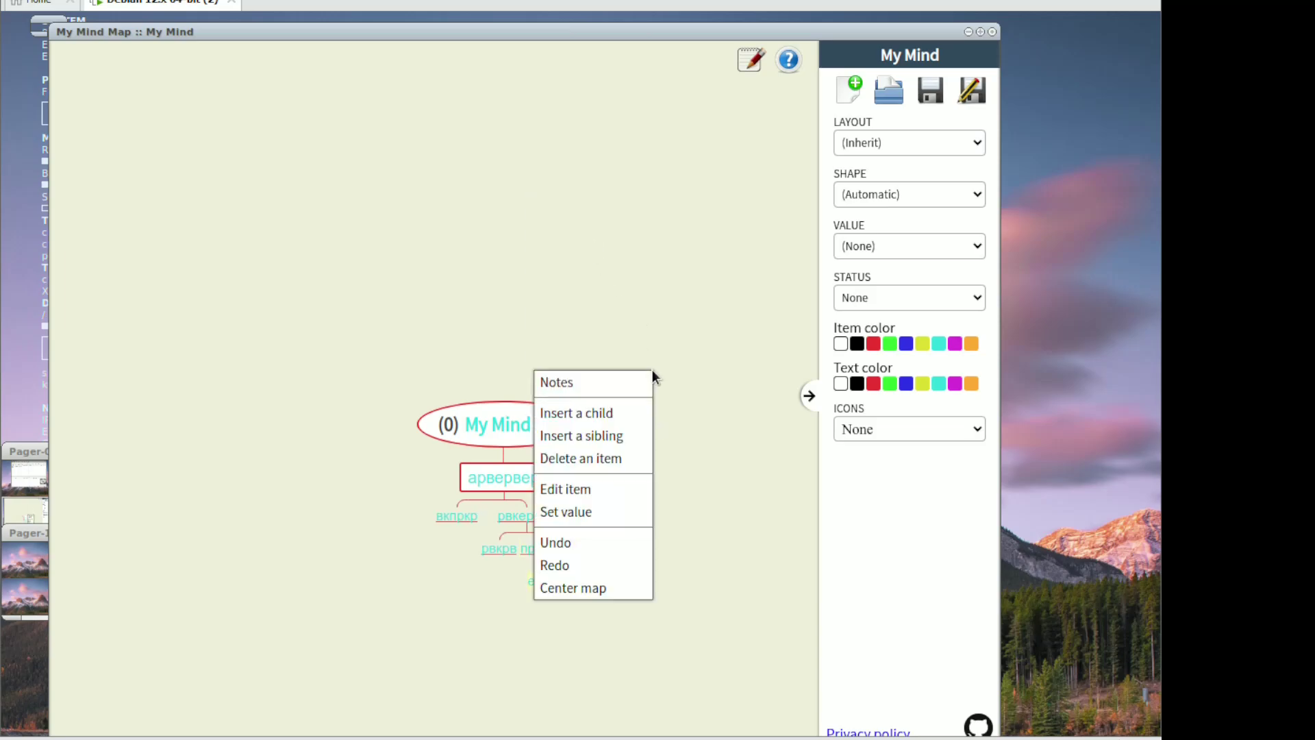
pyautogui.click(621, 439)
pyautogui.write('вервер')
# Insert a sibling "вкепрвк" beside "арвервер" and add an item "вркев" under the My Mind Map root
pyautogui.click(538, 481)
pyautogui.rightClick(533, 480)
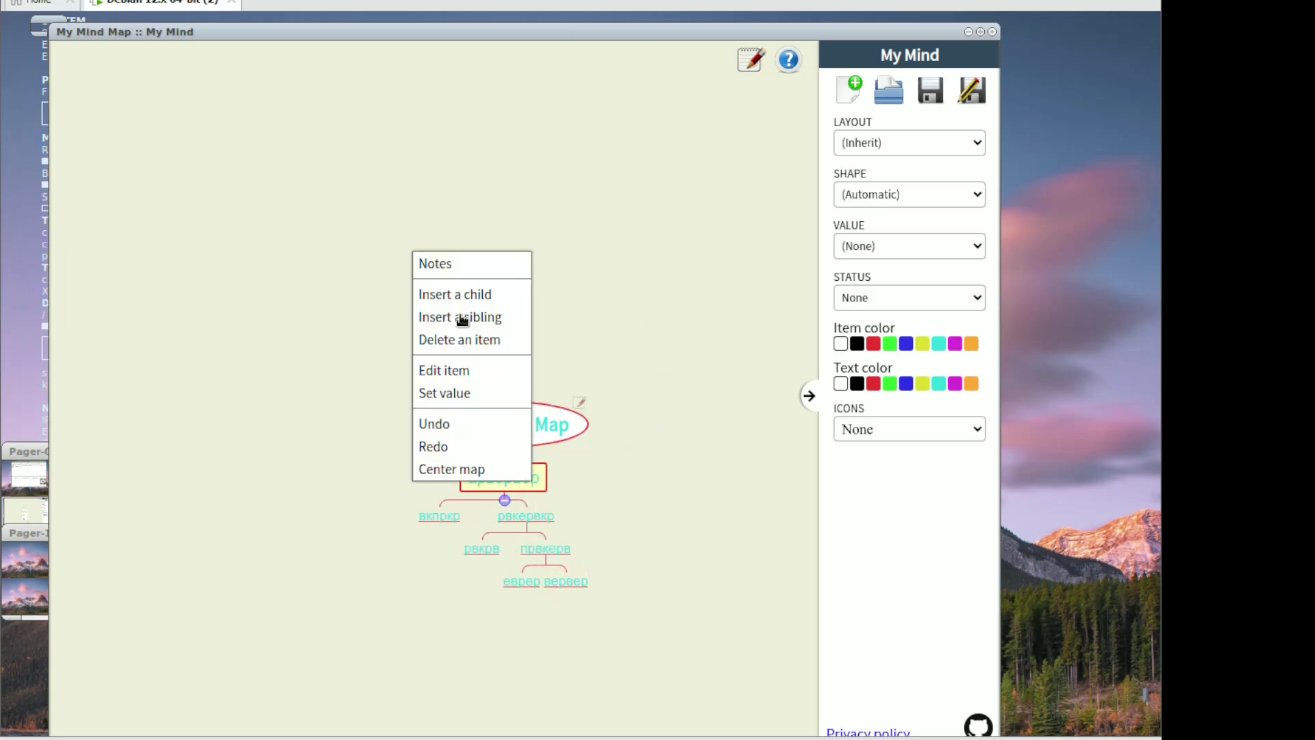
pyautogui.click(441, 316)
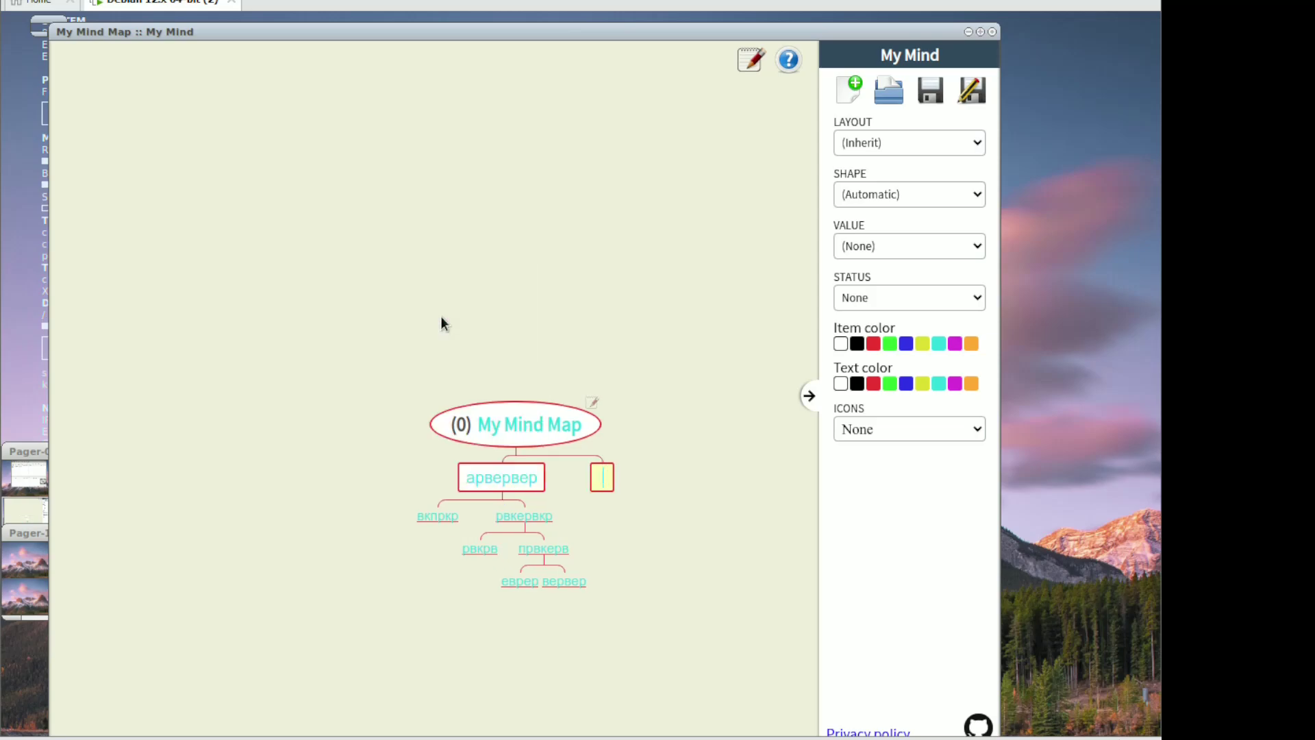
pyautogui.write('вкепрвк')
pyautogui.click(537, 425)
pyautogui.rightClick(537, 426)
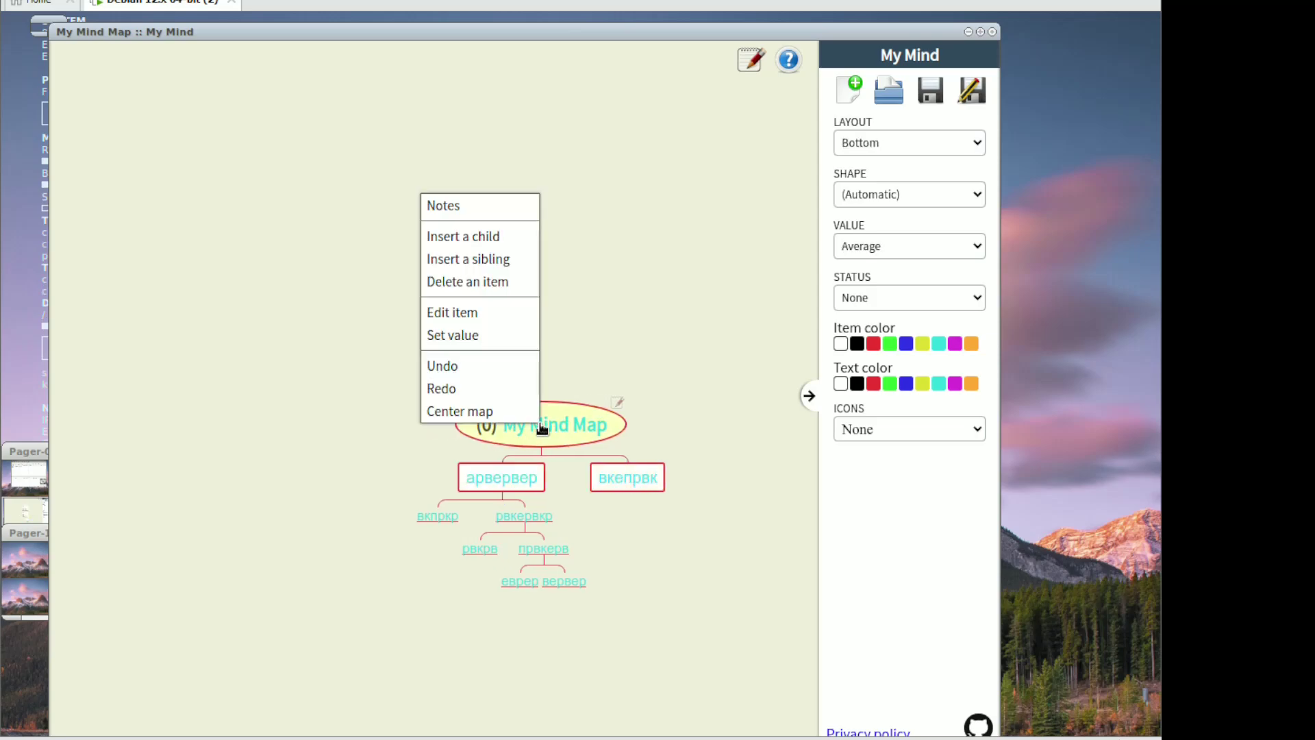
pyautogui.click(478, 266)
pyautogui.write('вркев')
# Add two more items, "прв" and "я", directly under the My Mind Map root
pyautogui.click(592, 432)
pyautogui.rightClick(591, 431)
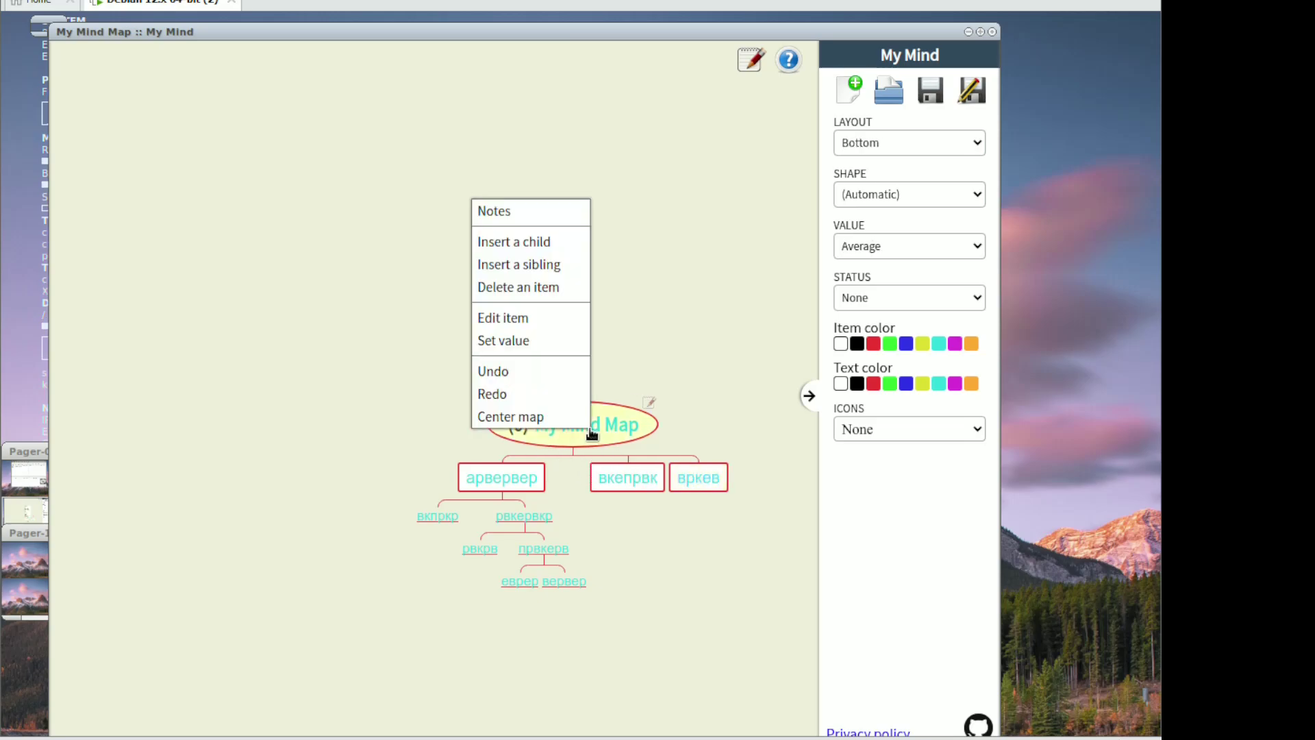
pyautogui.click(590, 439)
pyautogui.rightClick(577, 411)
pyautogui.click(506, 242)
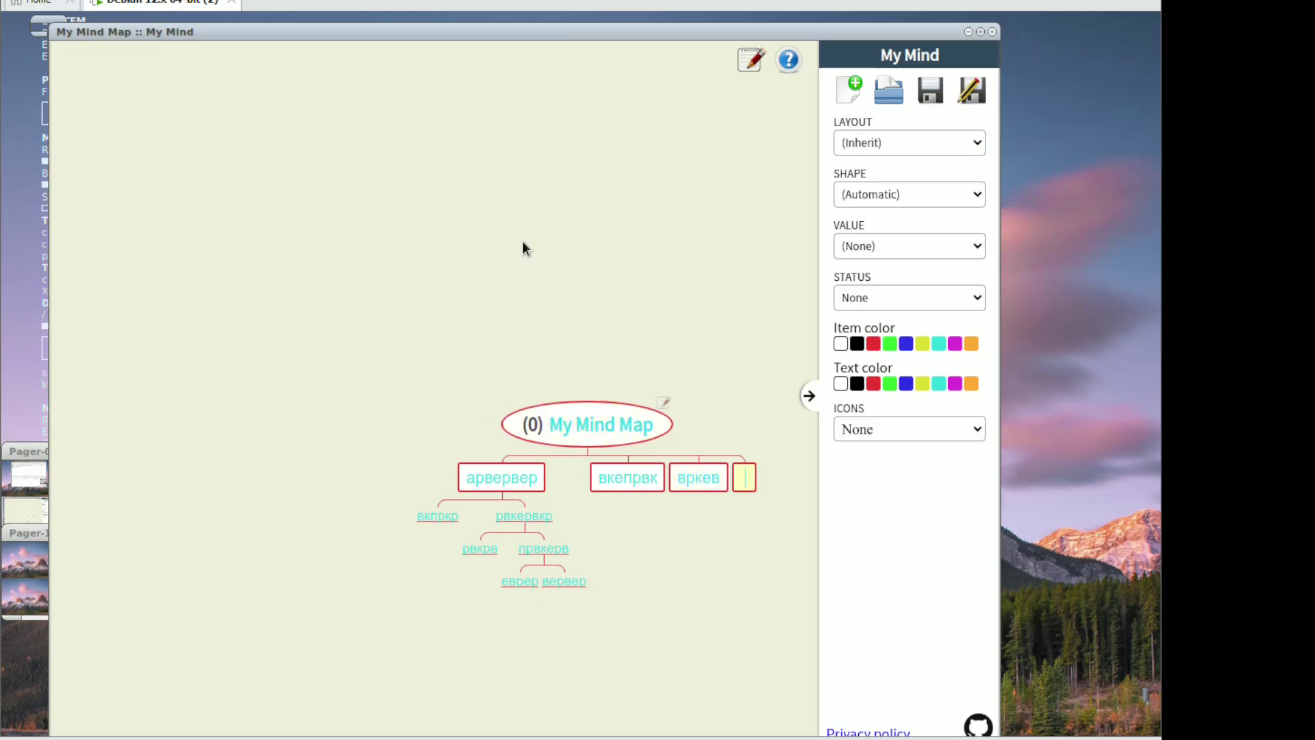
pyautogui.write('прв')
pyautogui.click(570, 442)
pyautogui.rightClick(570, 442)
pyautogui.click(527, 257)
pyautogui.write('я')
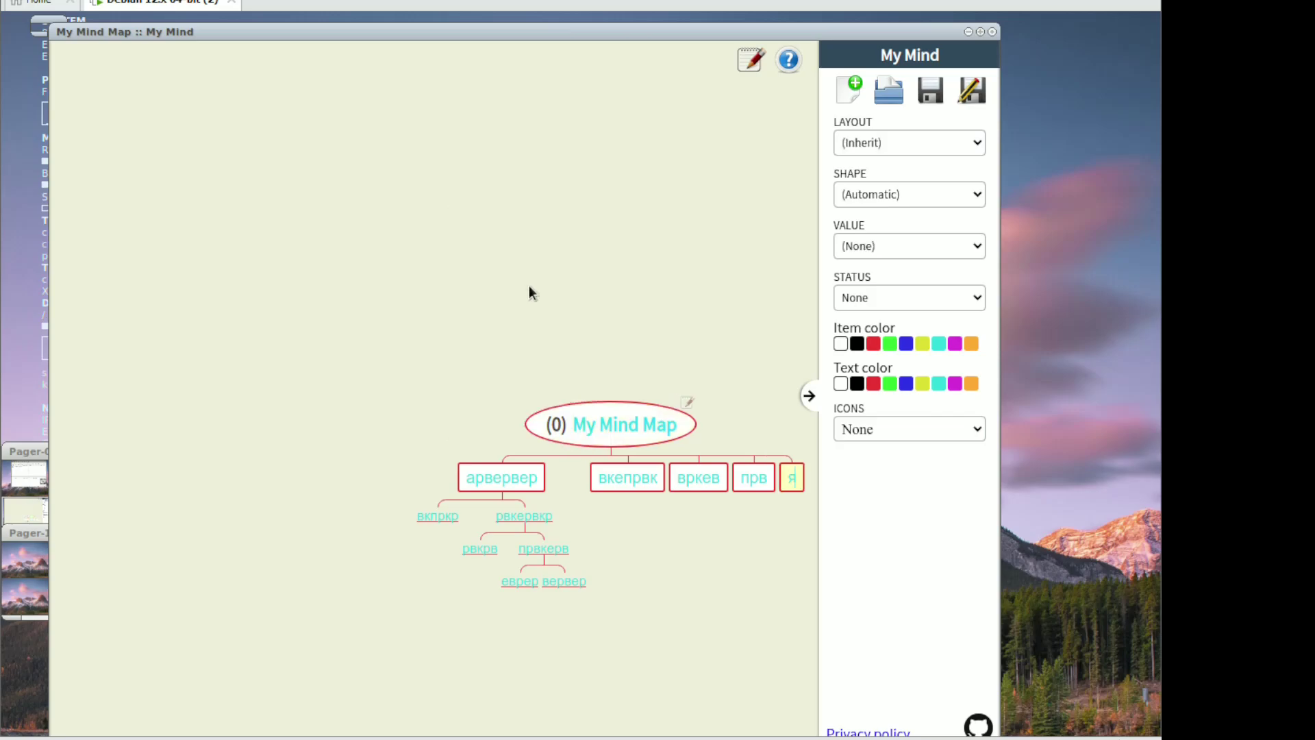
# Insert a sibling "кв" beside "вркев" and a child "рврвквркр" under "вркев"
pyautogui.rightClick(681, 485)
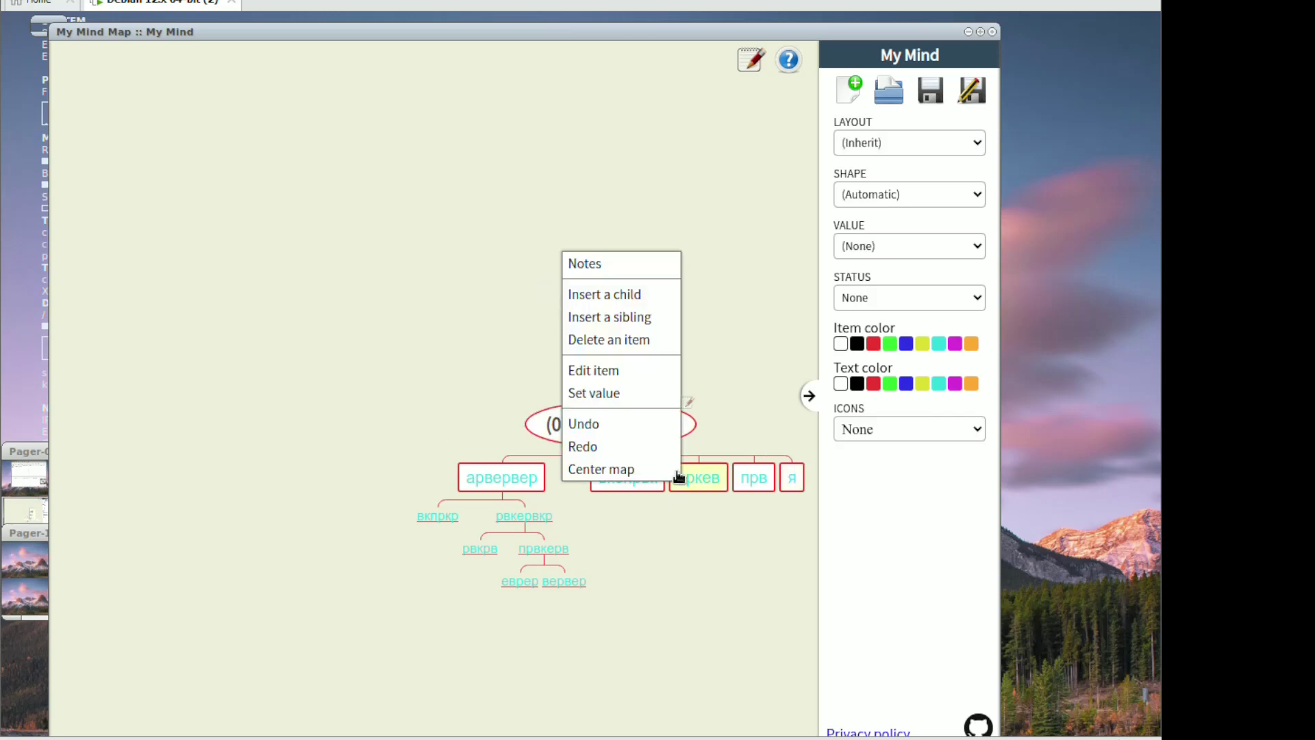
pyautogui.click(631, 318)
pyautogui.write('кв')
pyautogui.rightClick(678, 484)
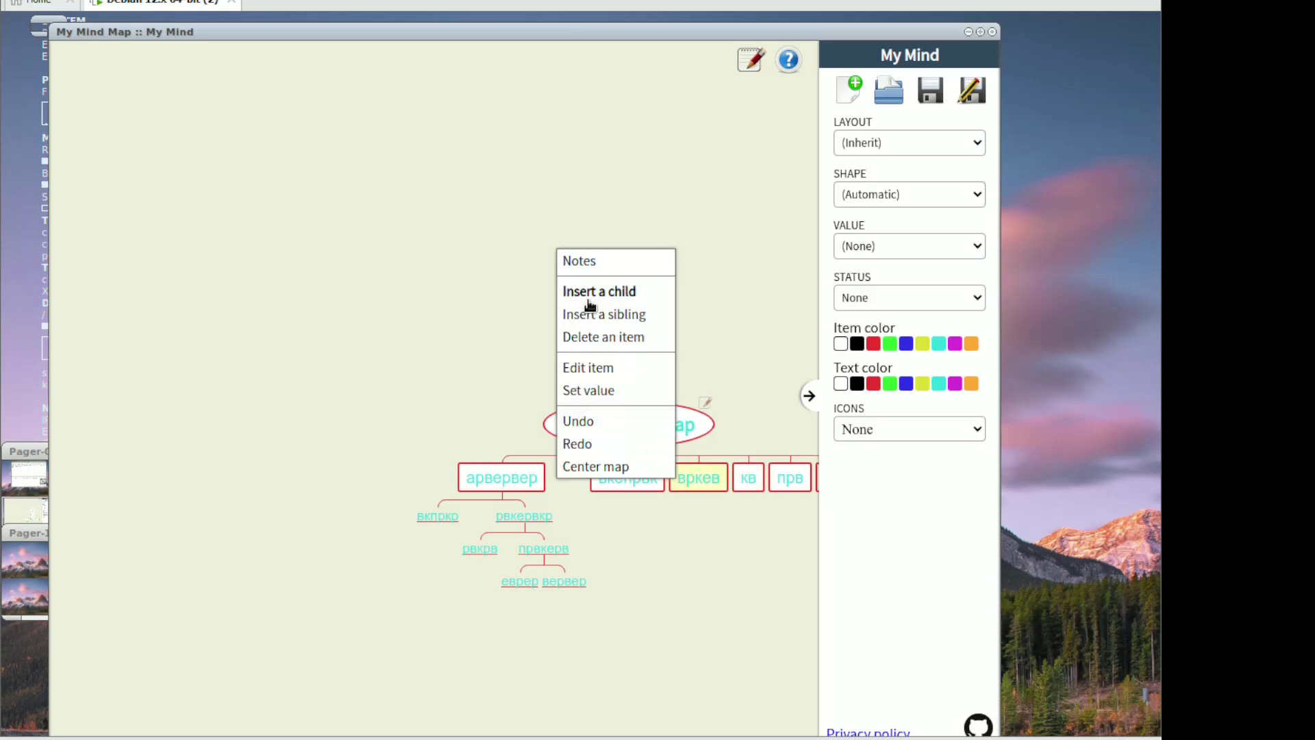
pyautogui.click(588, 293)
pyautogui.write('рвкр')
pyautogui.rightClick(700, 524)
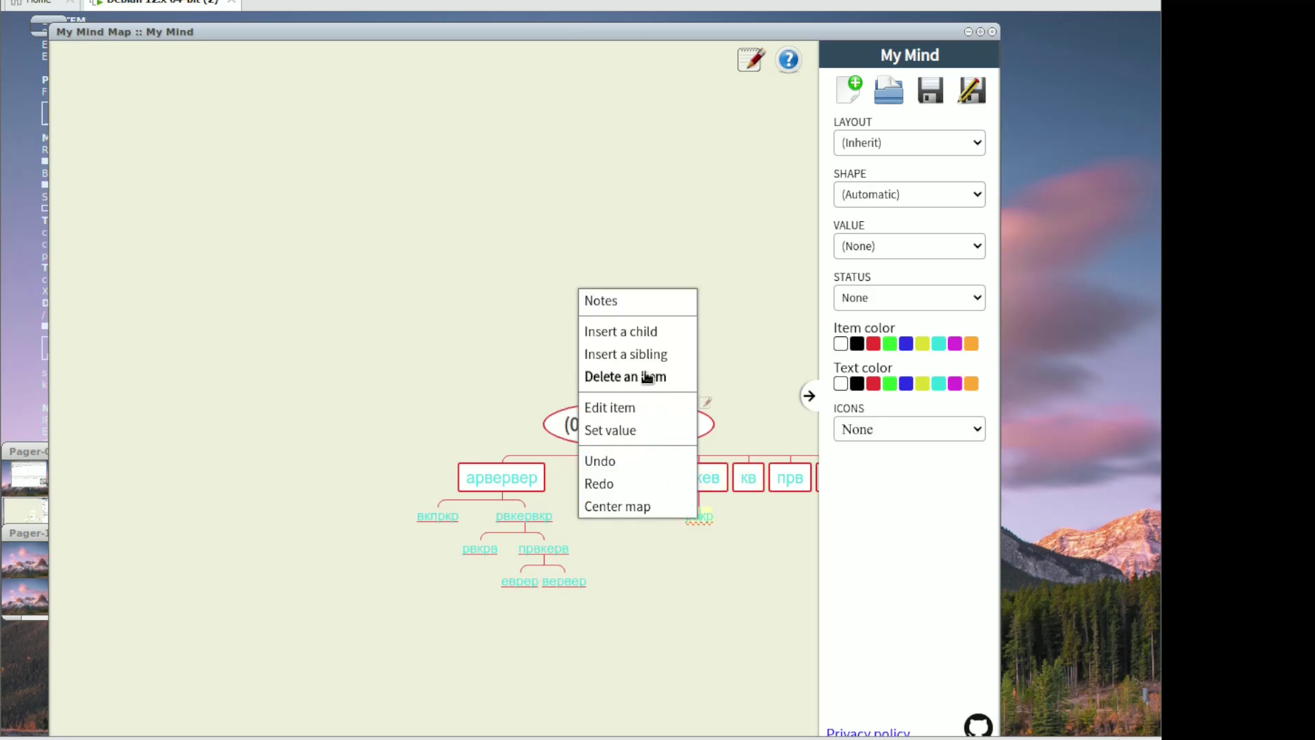
pyautogui.write('кр')
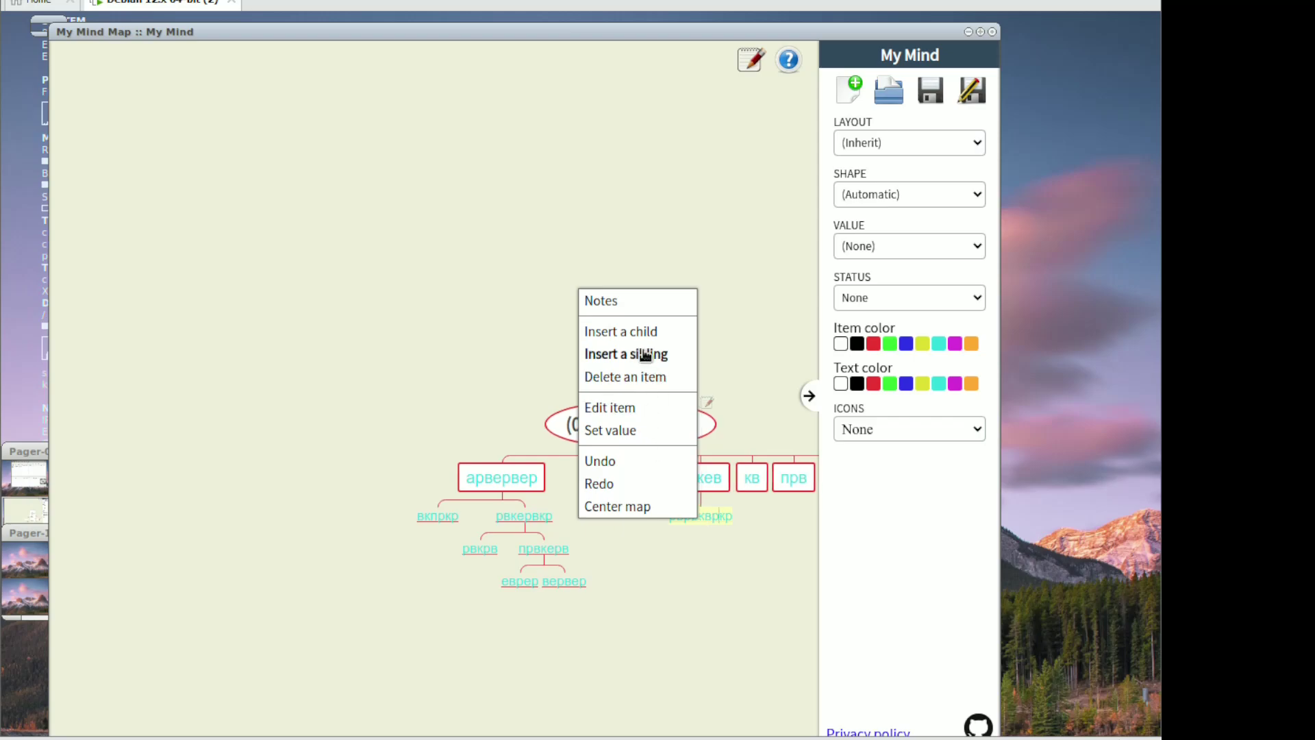
# Insert a sibling "кр" beside "рврвквркр" and a child "к" under "рврвквркр"
pyautogui.click(685, 535)
pyautogui.rightClick(684, 527)
pyautogui.press('Escape')
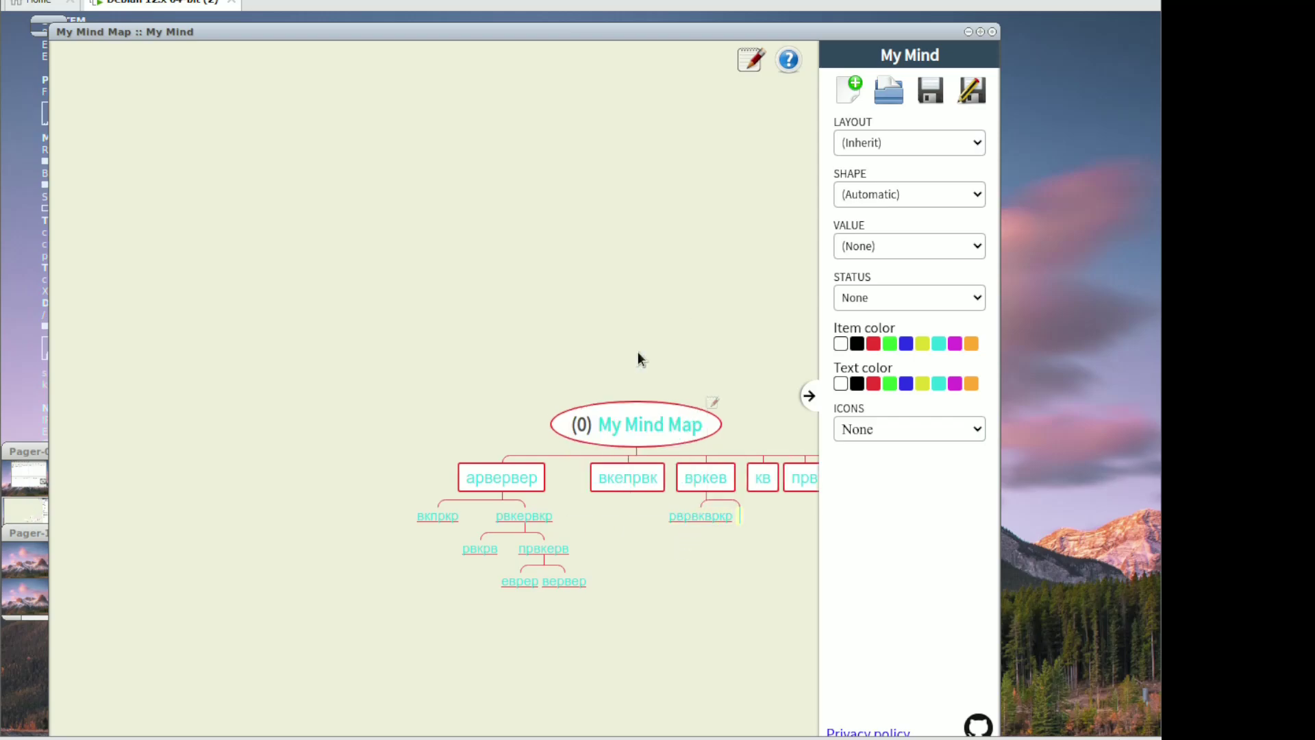
pyautogui.rightClick(698, 524)
pyautogui.click(620, 338)
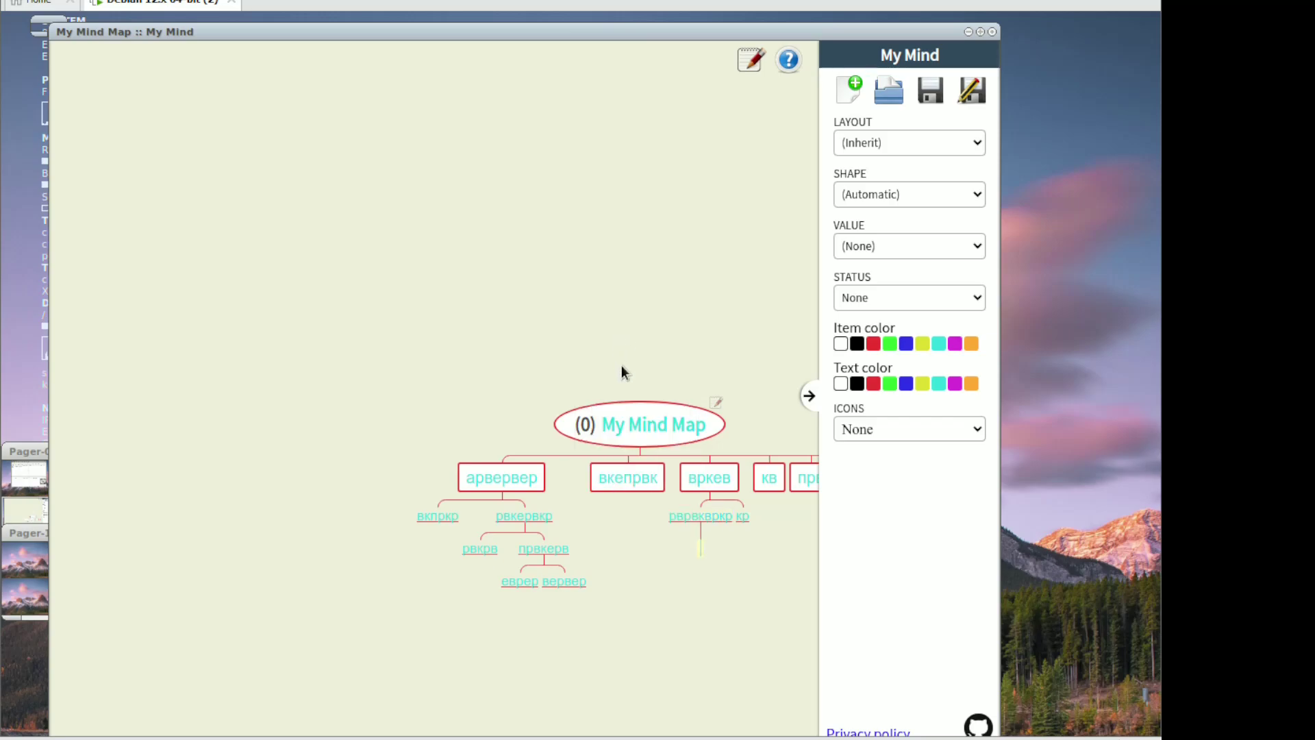
# Add a child "кррпкрв" under "к" and a sibling "кыр" beside it
pyautogui.rightClick(704, 547)
pyautogui.click(620, 359)
pyautogui.rightClick(705, 583)
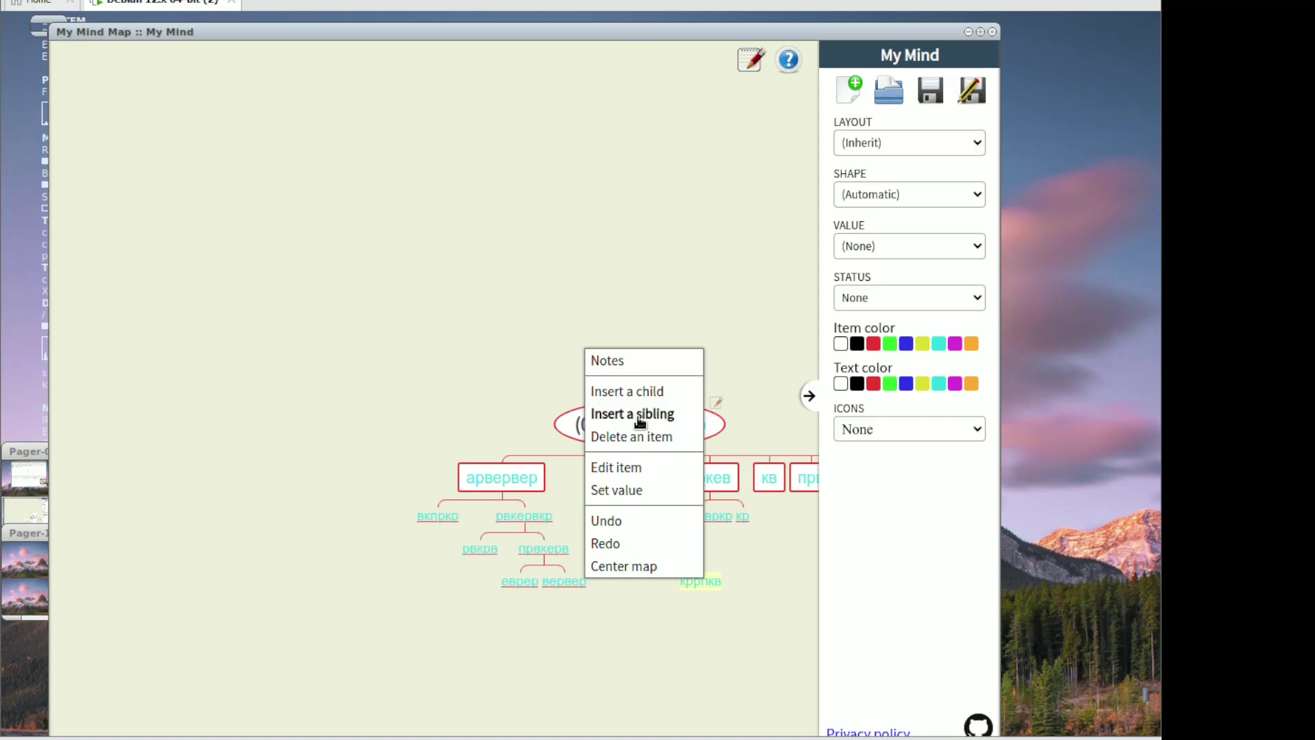
pyautogui.click(761, 543)
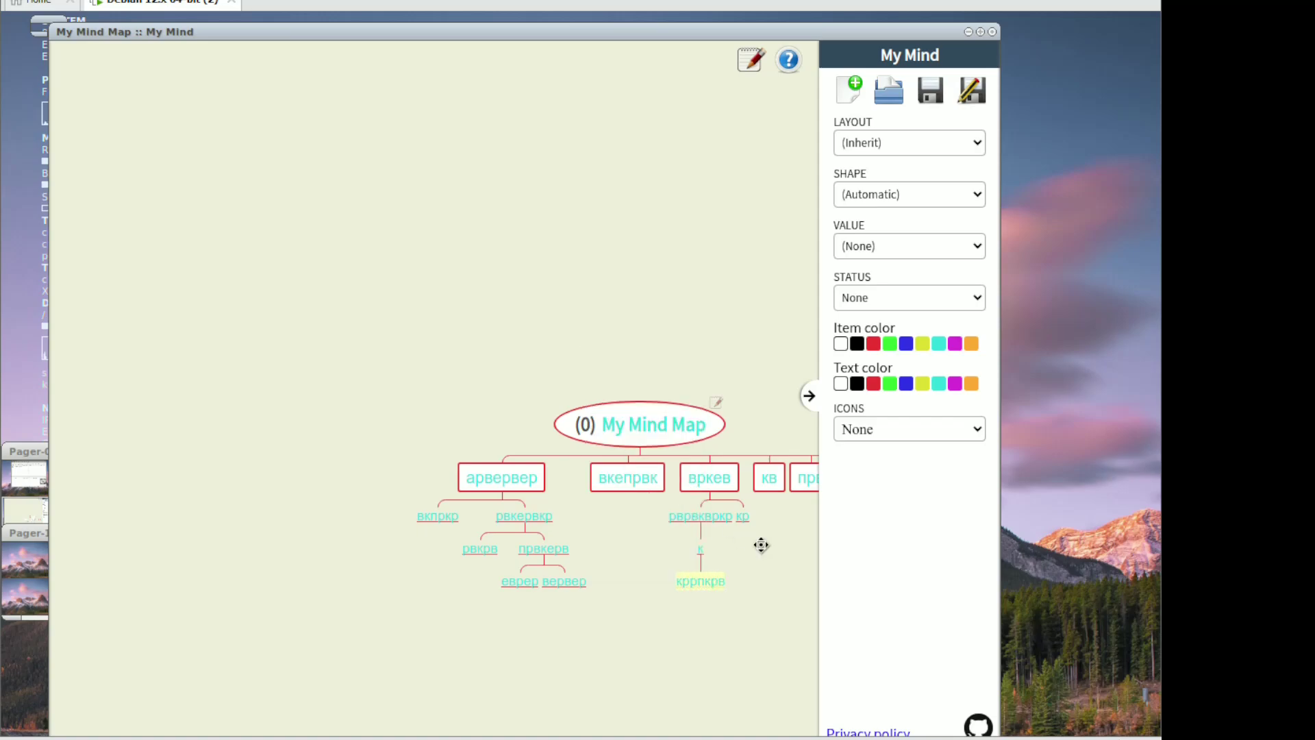
pyautogui.rightClick(713, 577)
pyautogui.click(656, 416)
pyautogui.rightClick(737, 589)
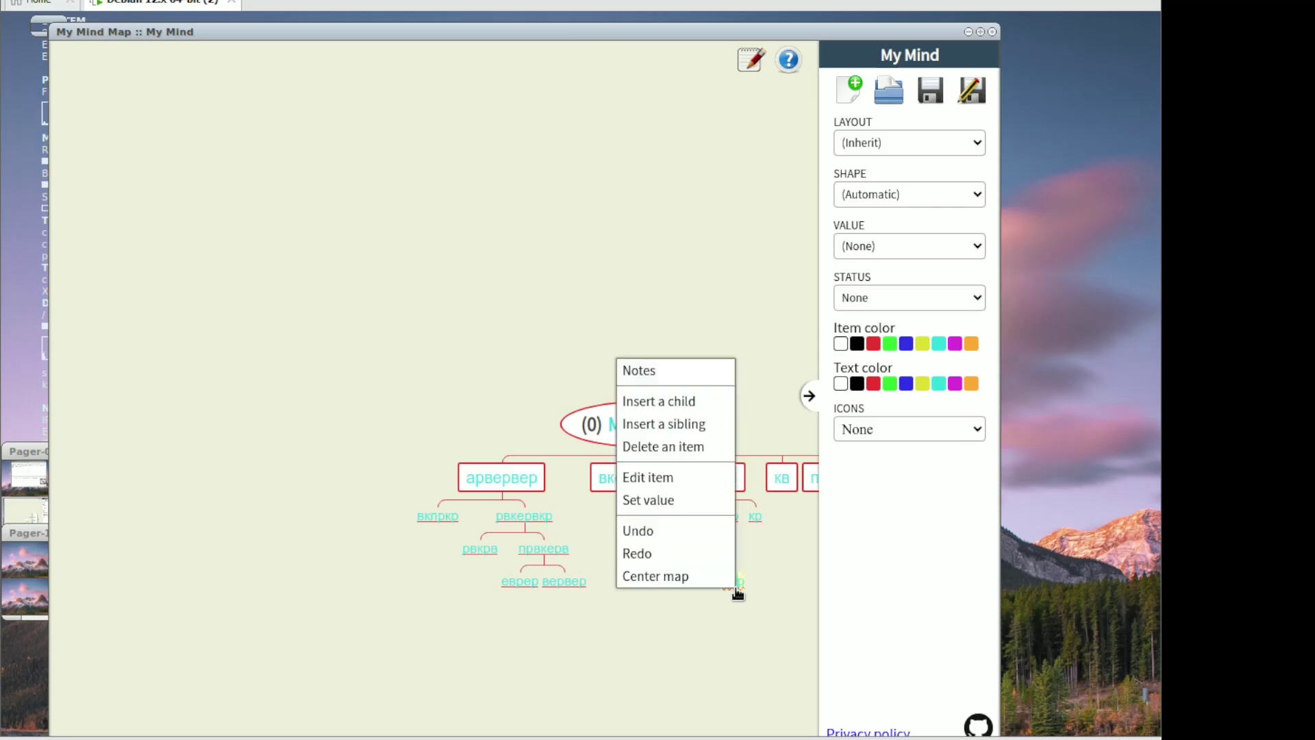
pyautogui.click(715, 352)
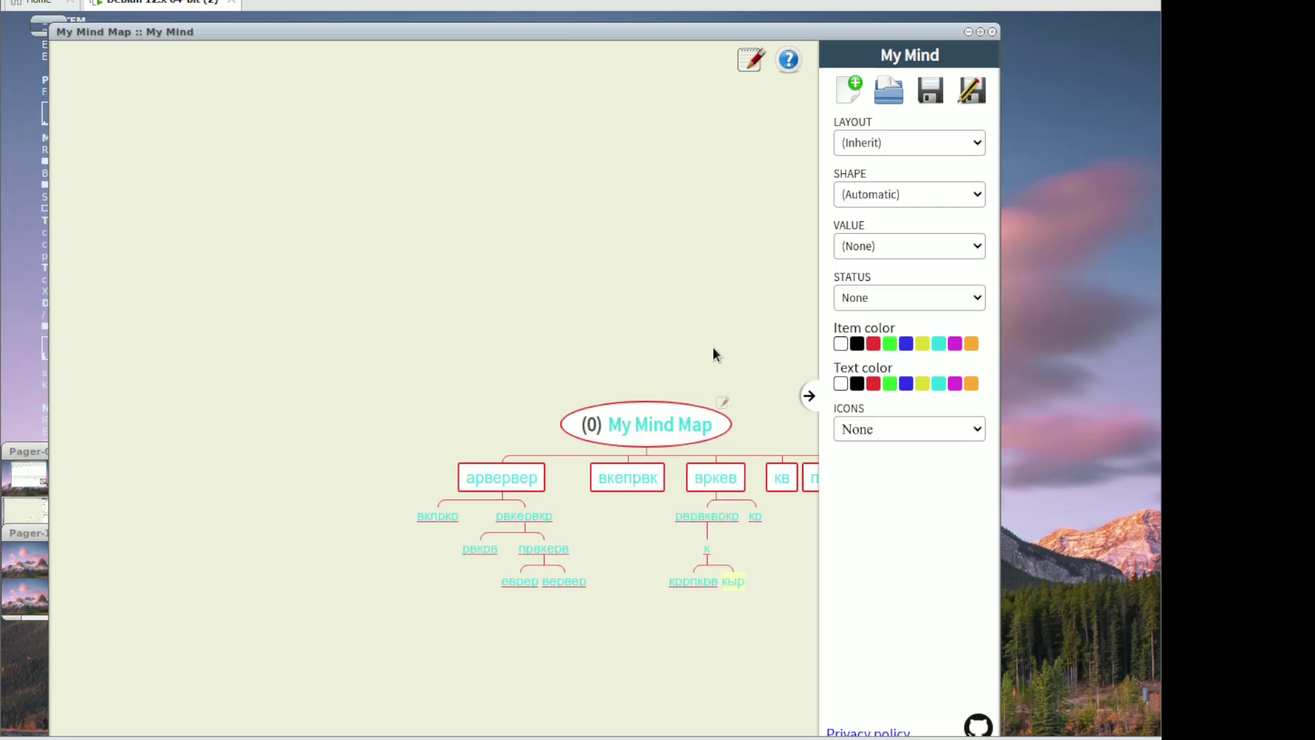
# Close the My Mind app without saving the mind map
pyautogui.click(992, 31)
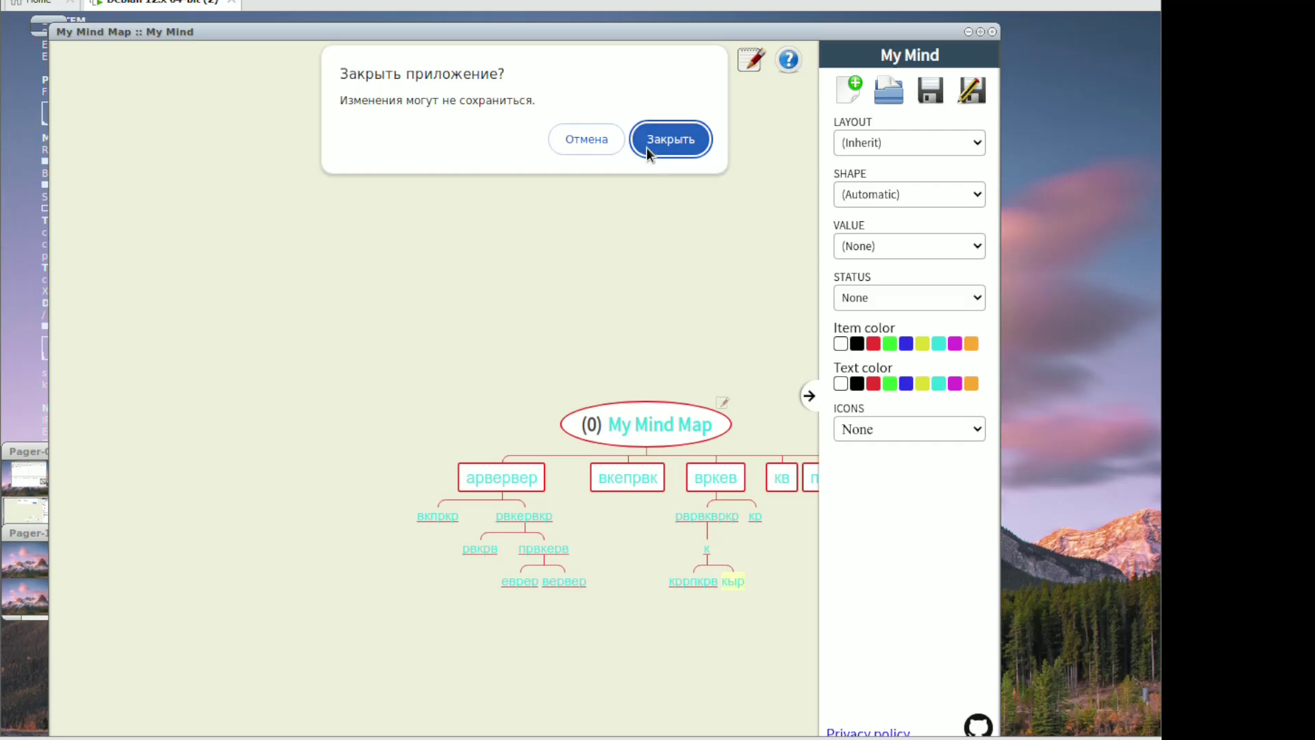
pyautogui.click(671, 139)
pyautogui.rightClick(583, 202)
pyautogui.moveTo(575, 240)
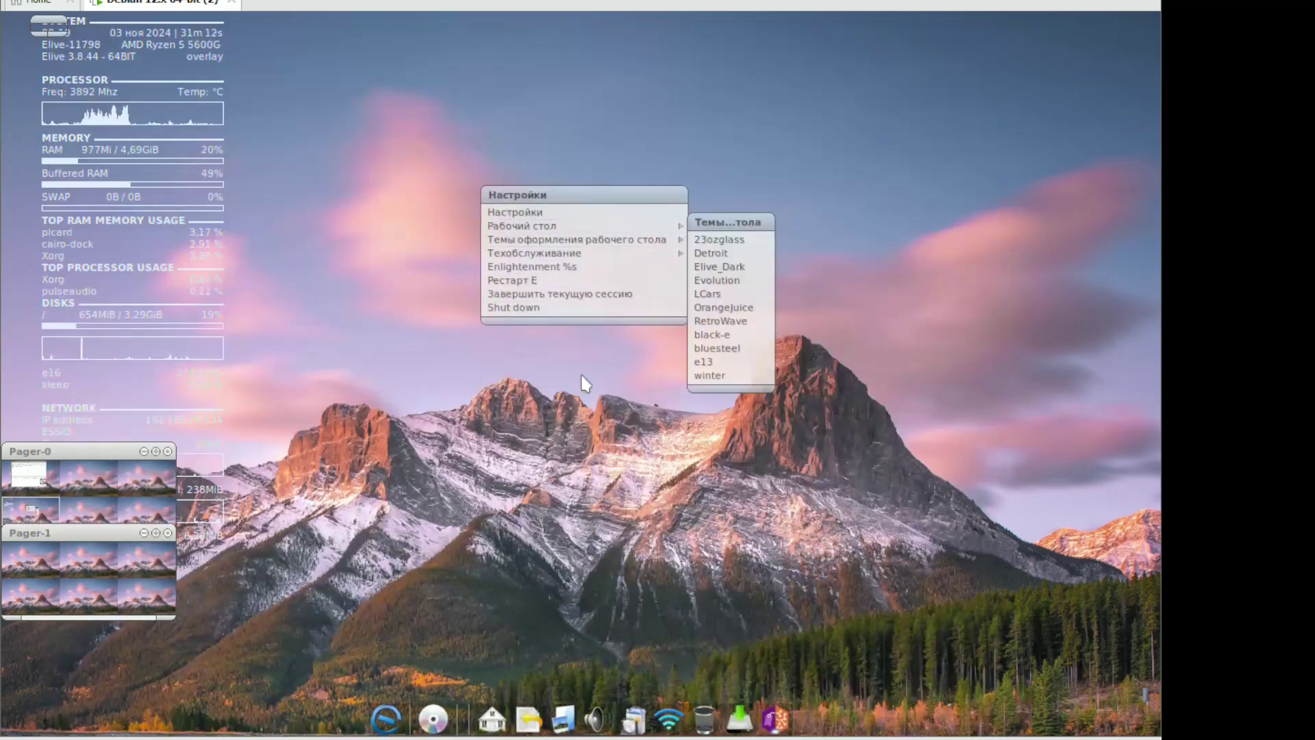
pyautogui.click(616, 531)
# Launch Calibre from the educational applications
pyautogui.click(404, 702)
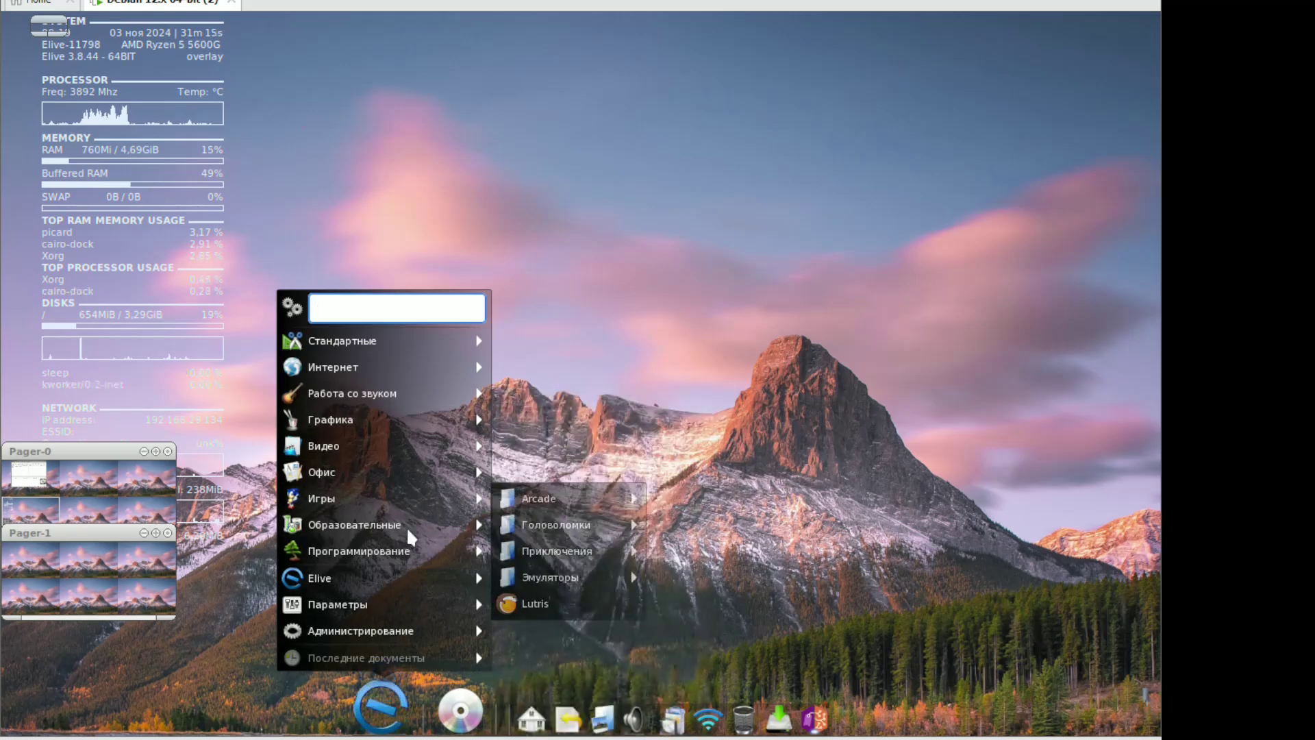
pyautogui.moveTo(411, 535)
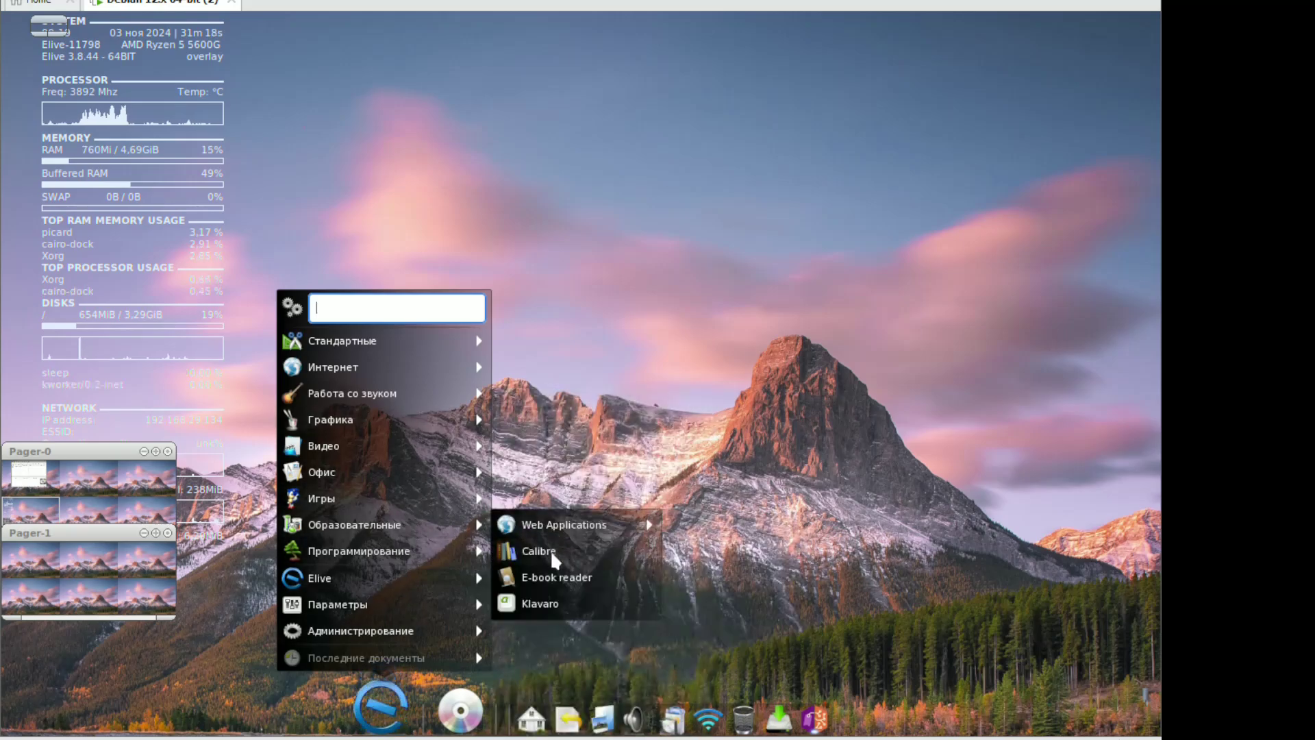
pyautogui.click(541, 552)
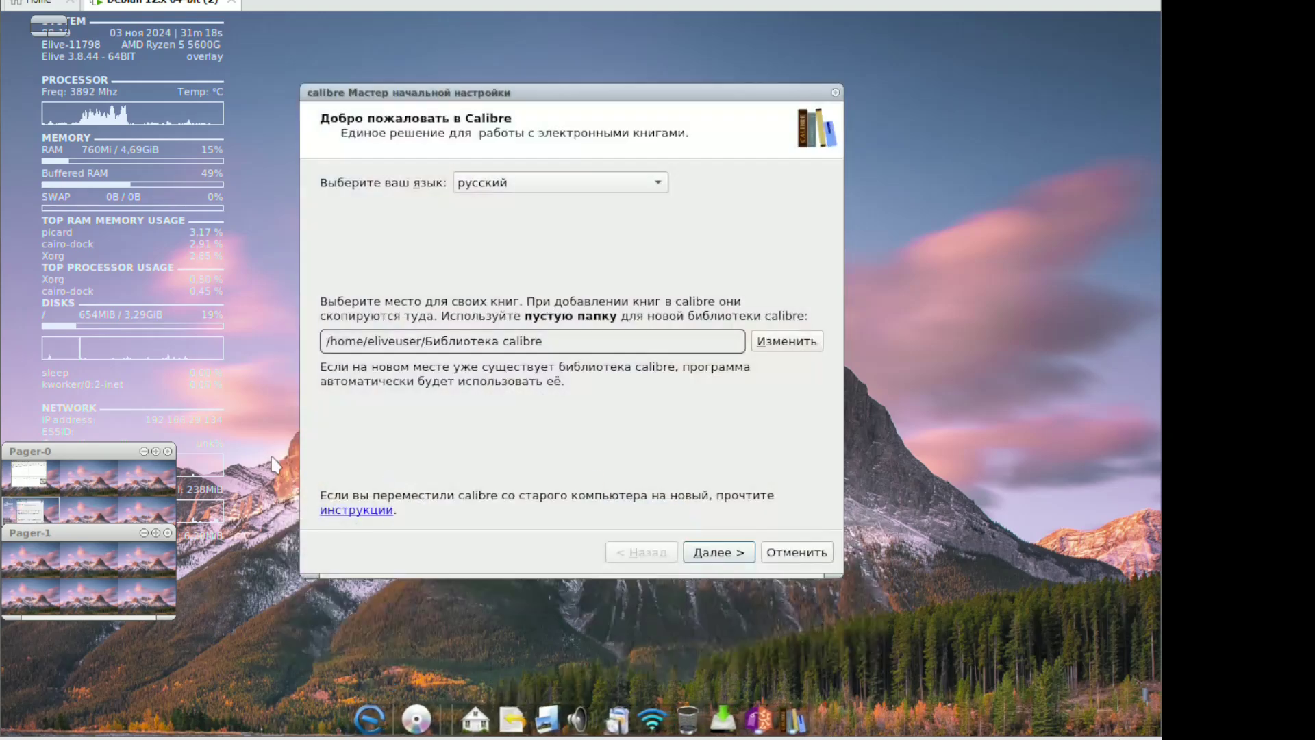
# Launch the Searchmonkey file search utility
pyautogui.click(272, 473)
pyautogui.moveTo(289, 498)
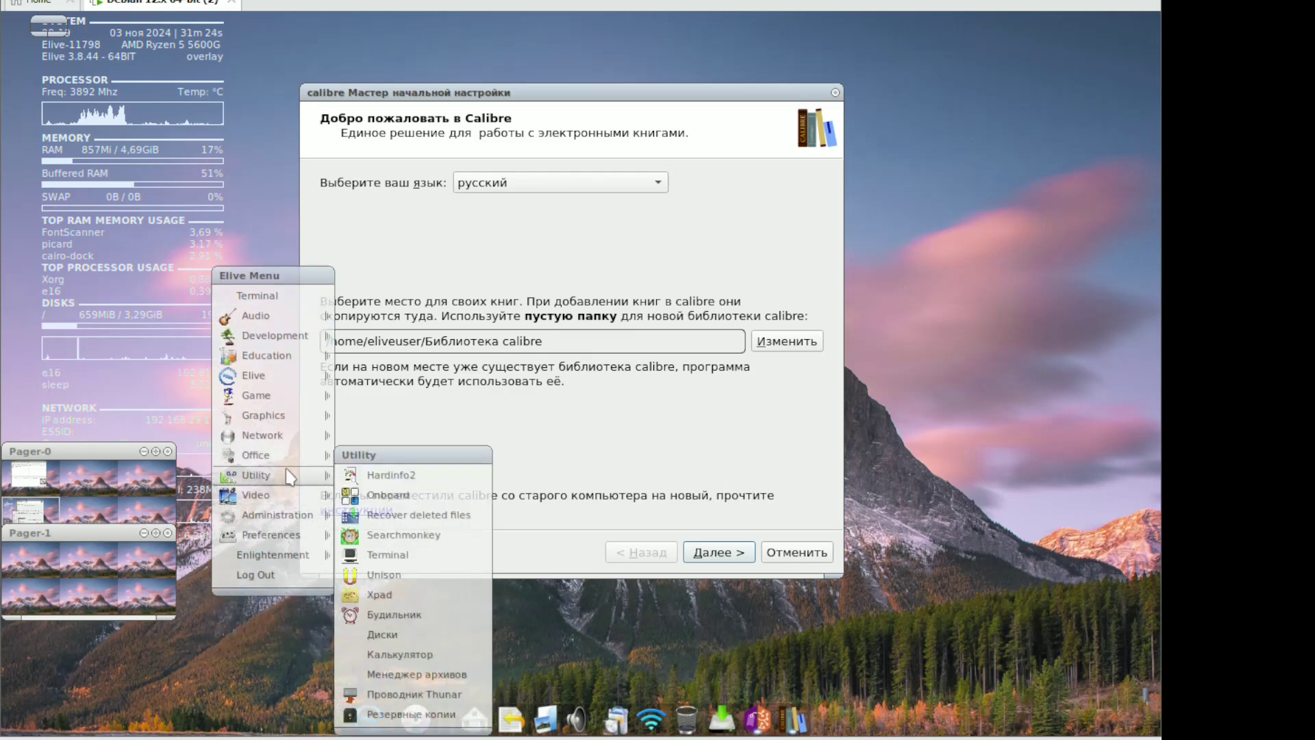
pyautogui.click(405, 535)
# Open the alarm clock utility (Будильник), add a new alarm and preview its alarm-clock-elapsed.oga sound
pyautogui.click(314, 627)
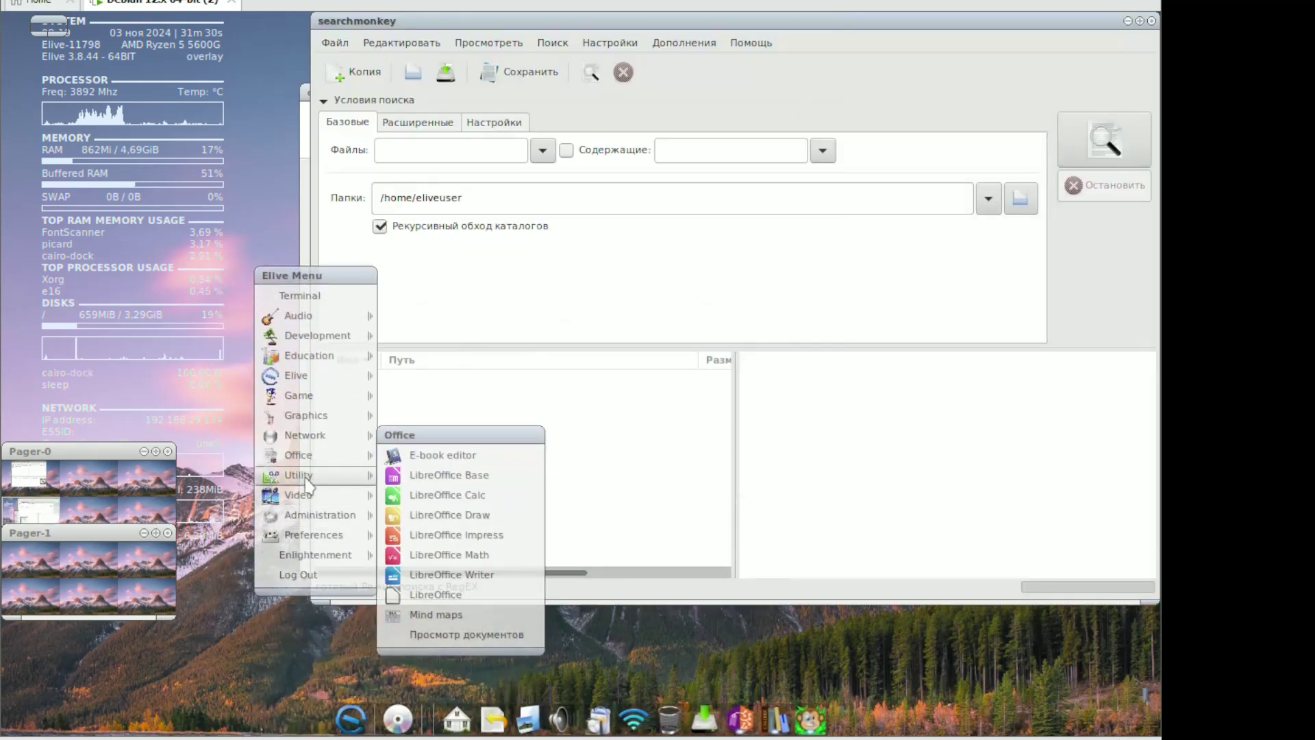
pyautogui.moveTo(306, 483)
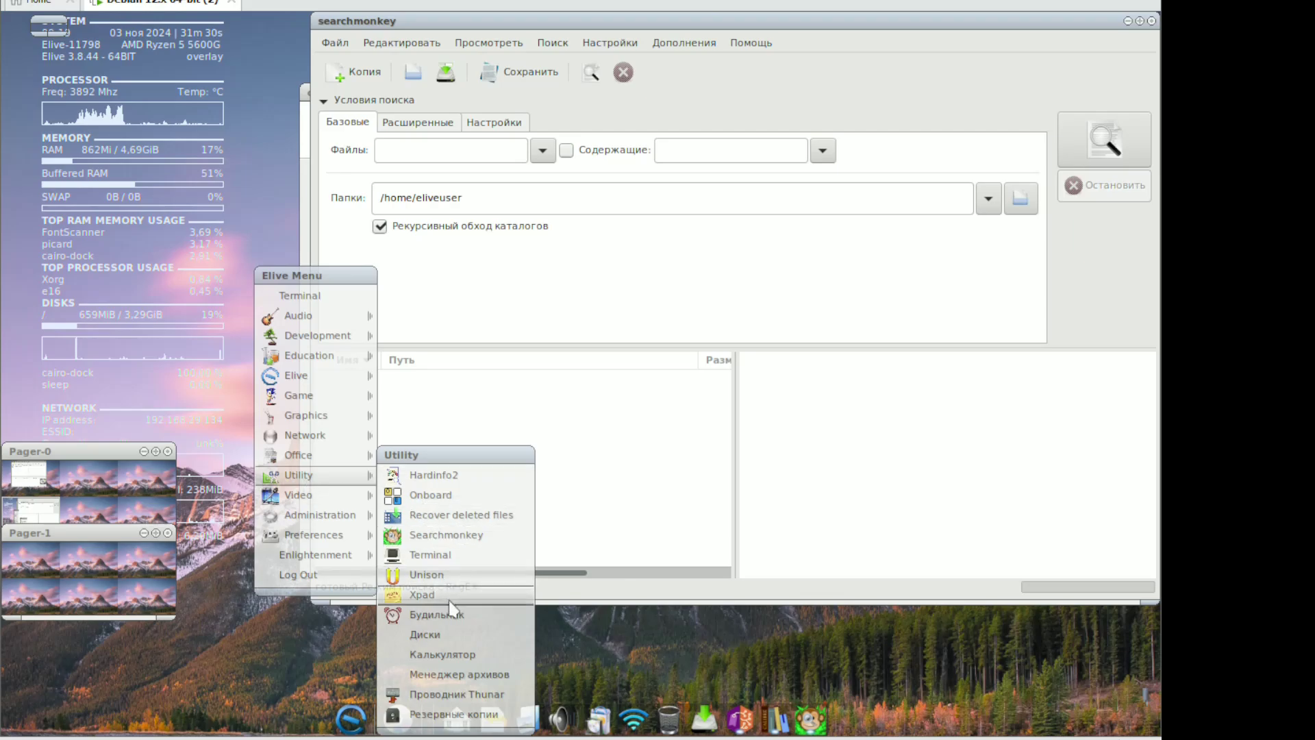
pyautogui.click(438, 614)
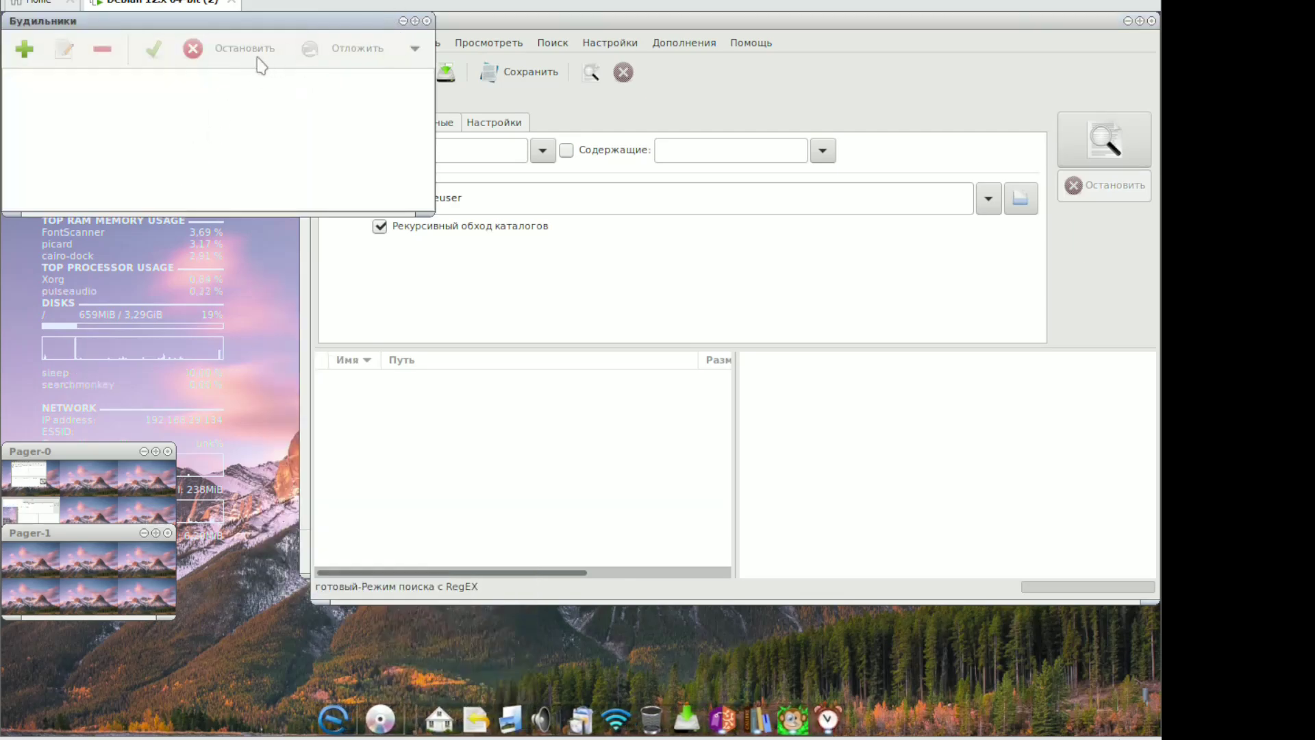
pyautogui.click(25, 49)
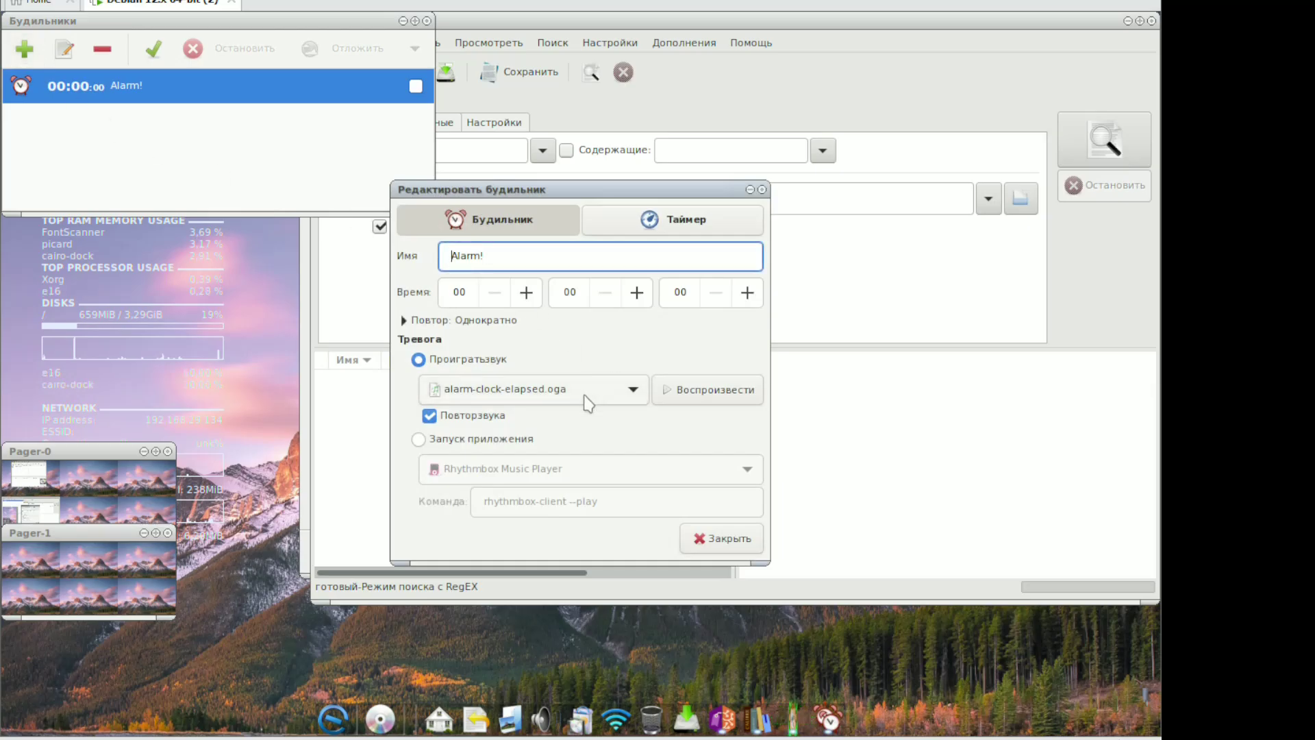
pyautogui.click(685, 398)
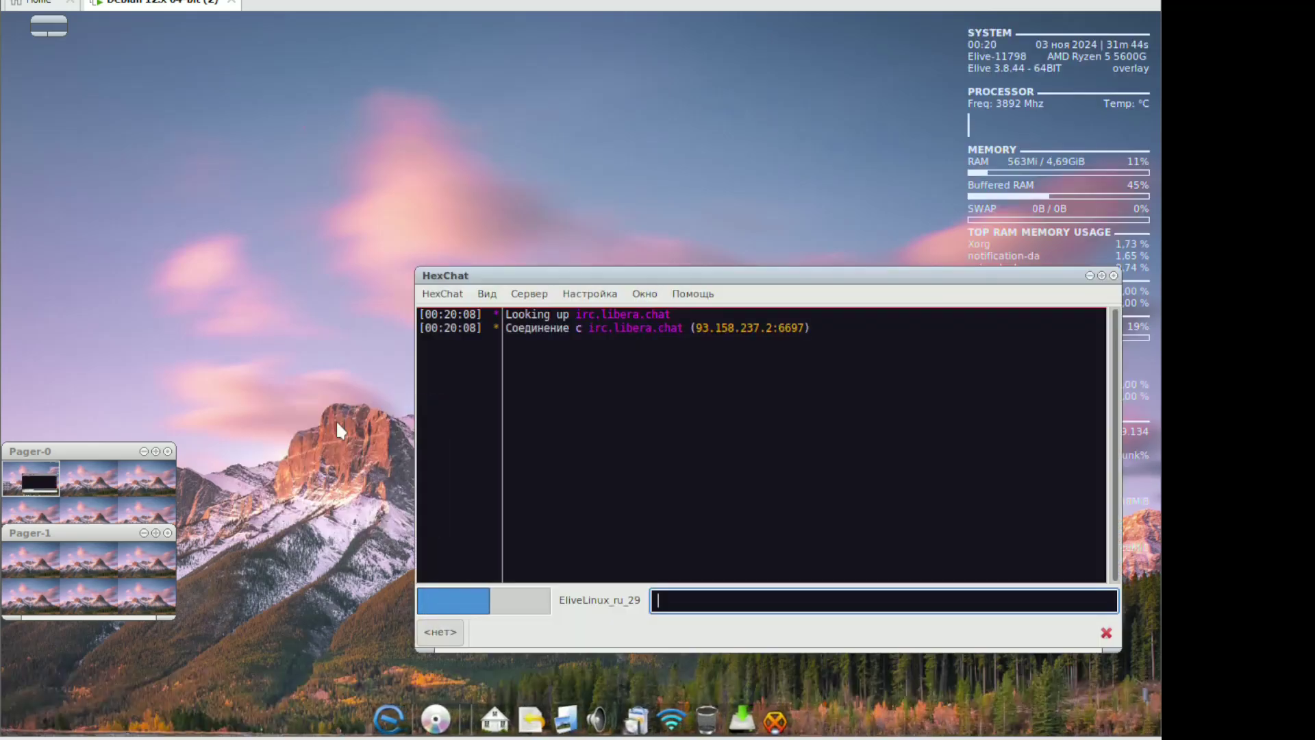
# Close the HexChat window
pyautogui.click(1114, 276)
pyautogui.rightClick(396, 370)
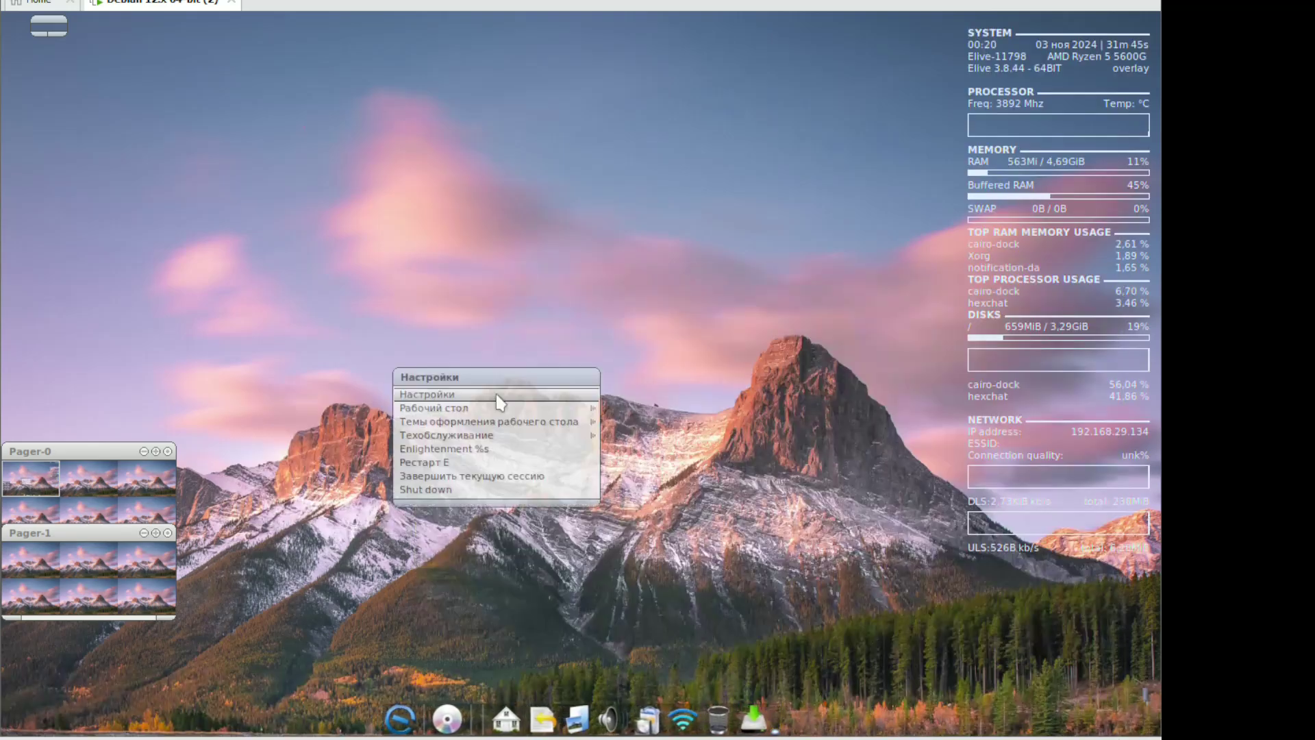
# Browse the application categories, view the keybindings in e16keyedit and quit the editor
pyautogui.click(396, 717)
pyautogui.moveTo(414, 503)
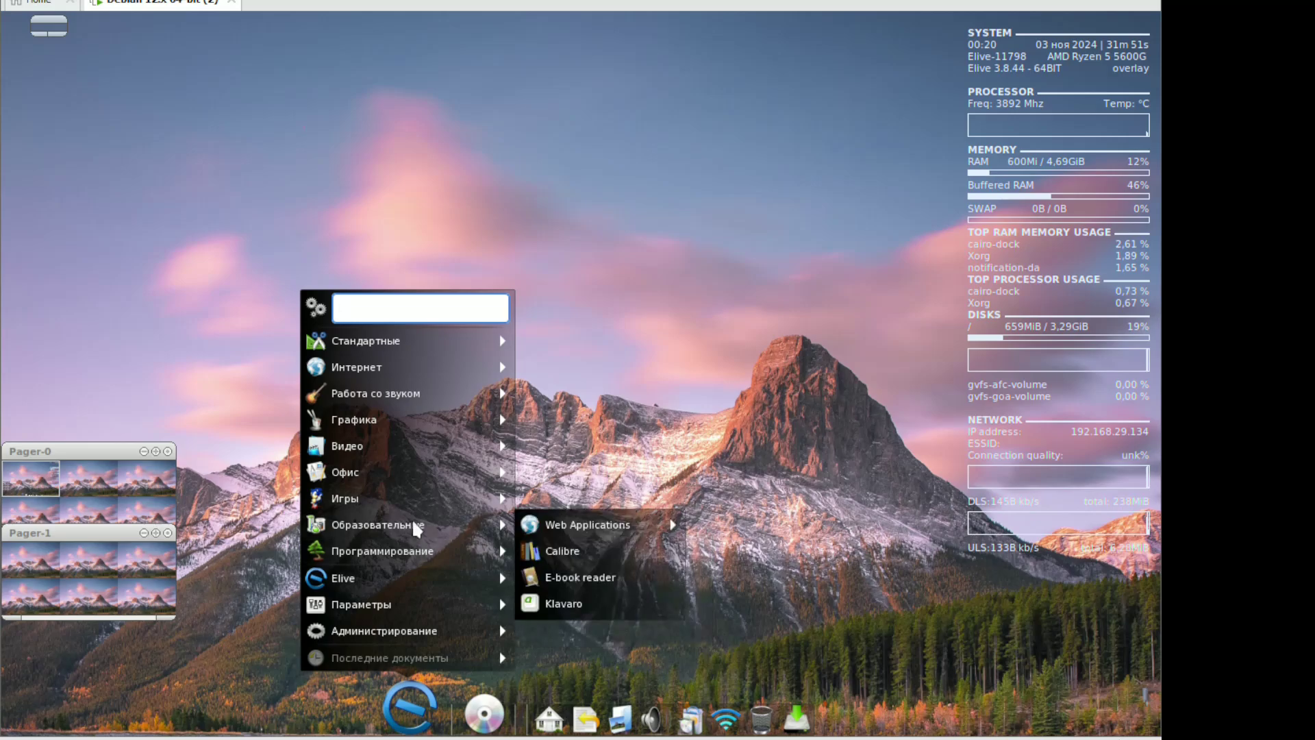
pyautogui.moveTo(404, 560)
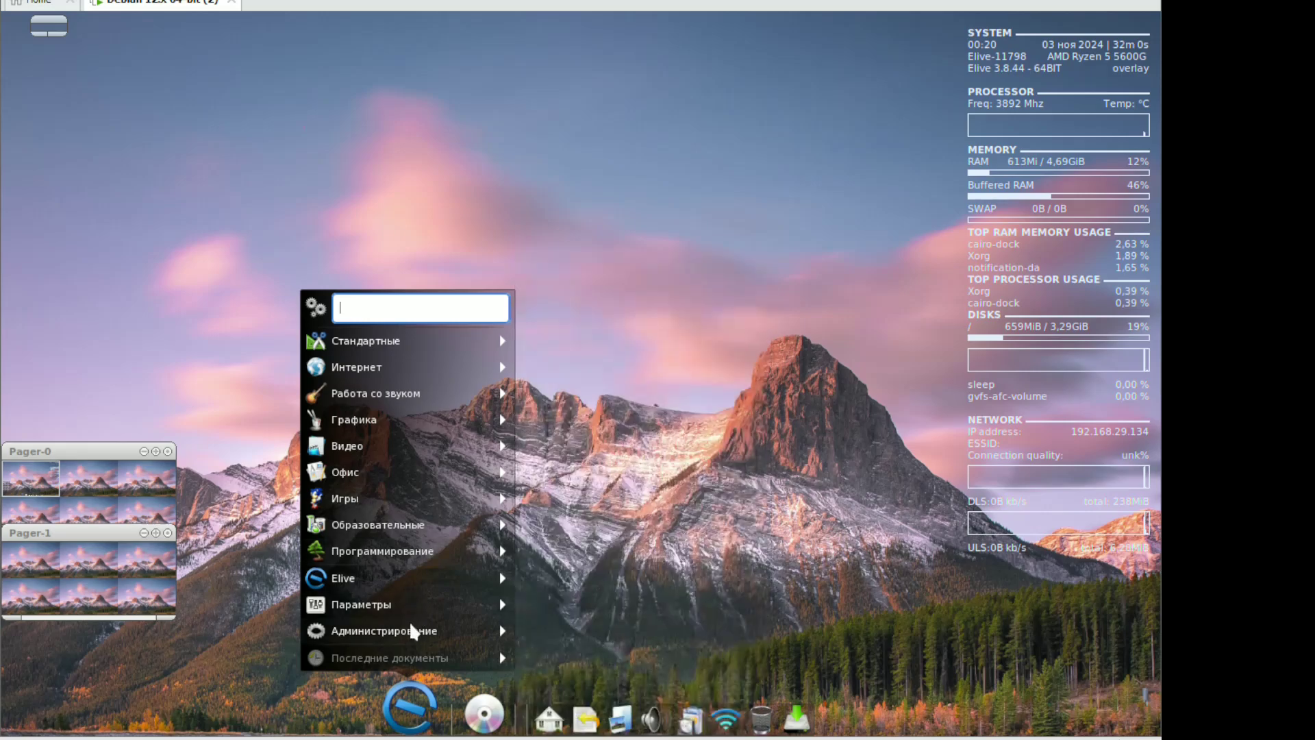
pyautogui.moveTo(409, 612)
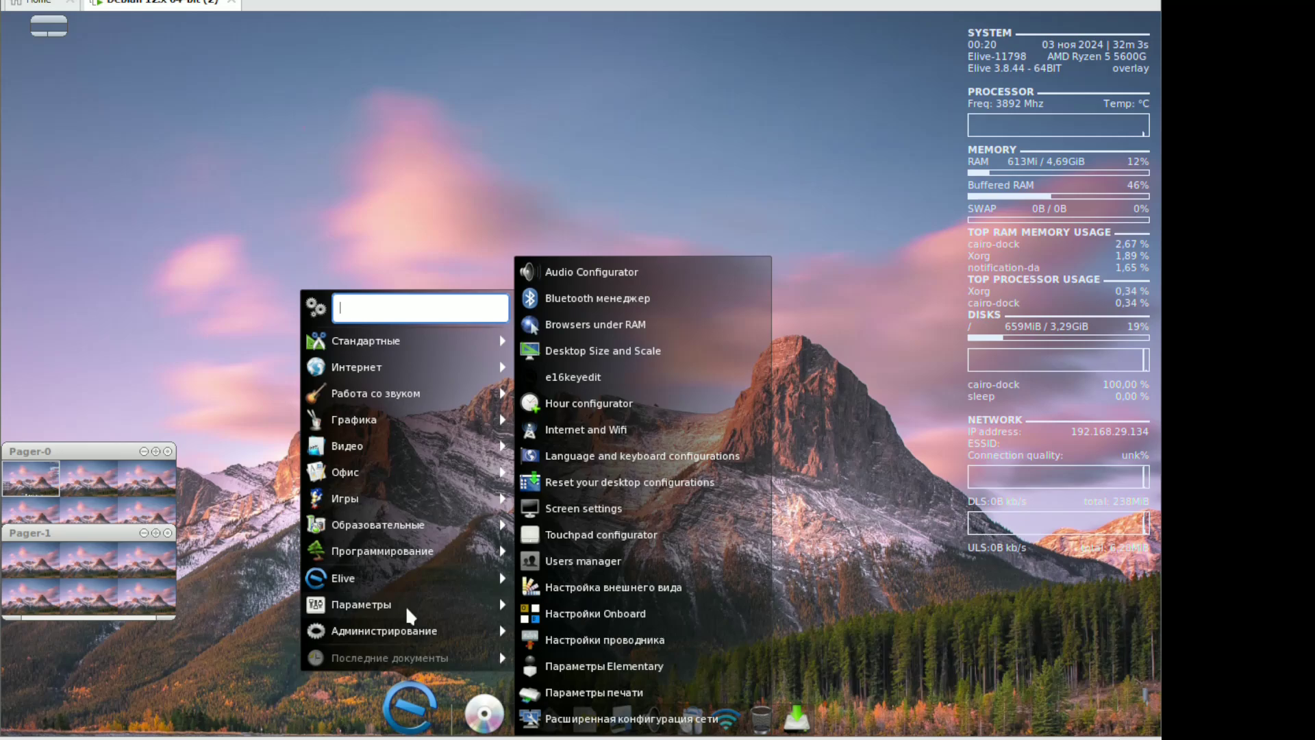
pyautogui.click(570, 376)
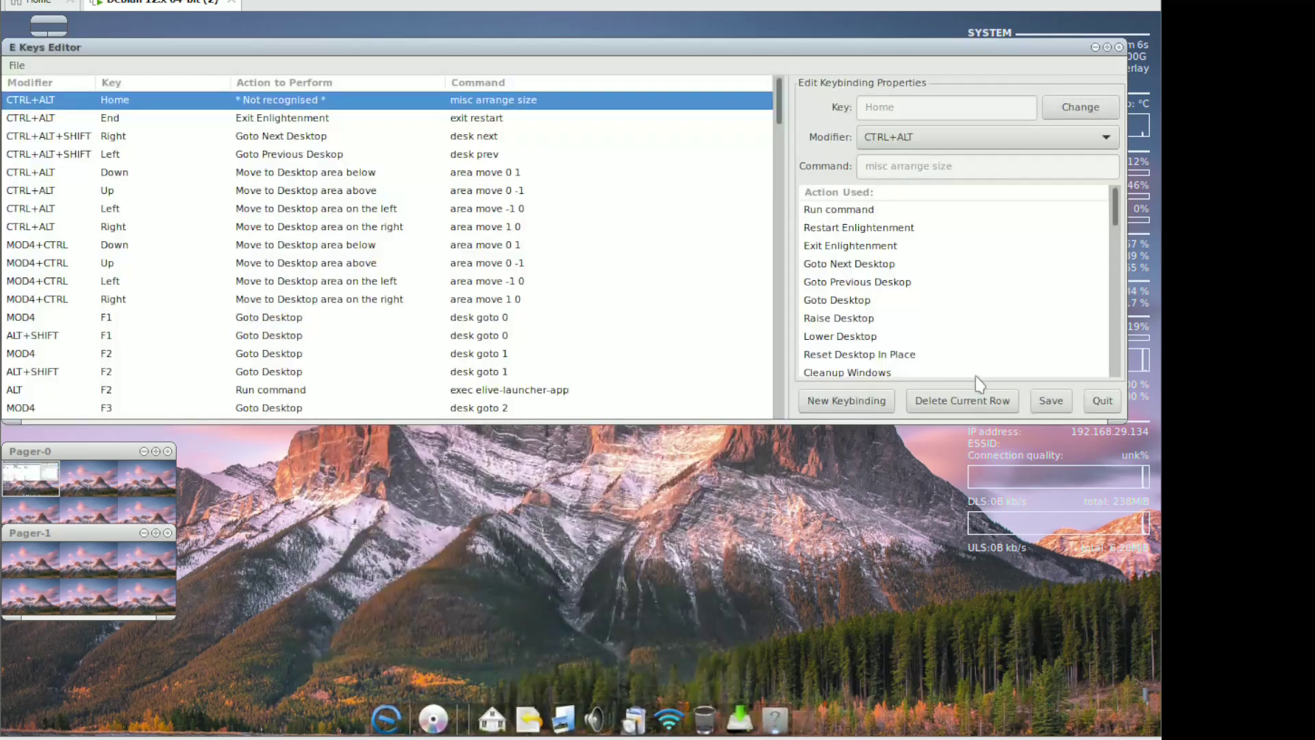
pyautogui.click(1102, 404)
# Reopen the alarm clock utility (Будильник) and add another alarm to the list
pyautogui.click(504, 324)
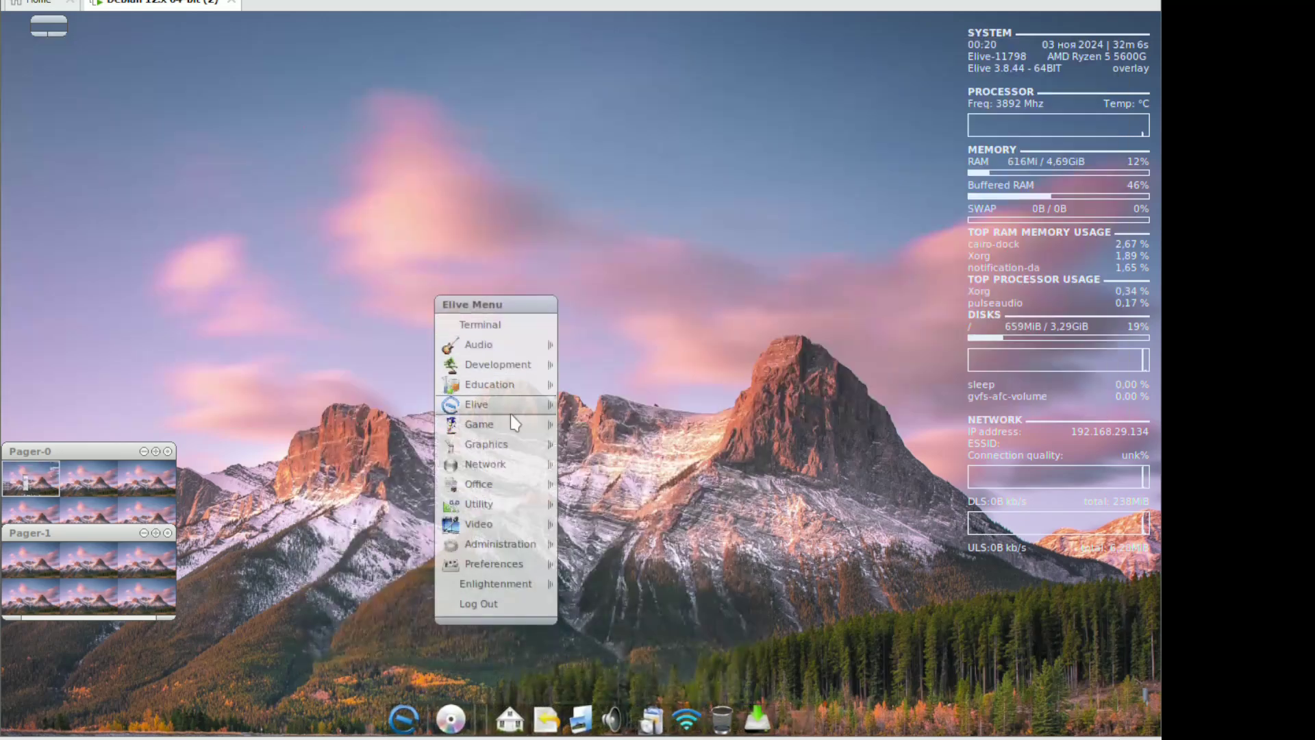
pyautogui.moveTo(503, 507)
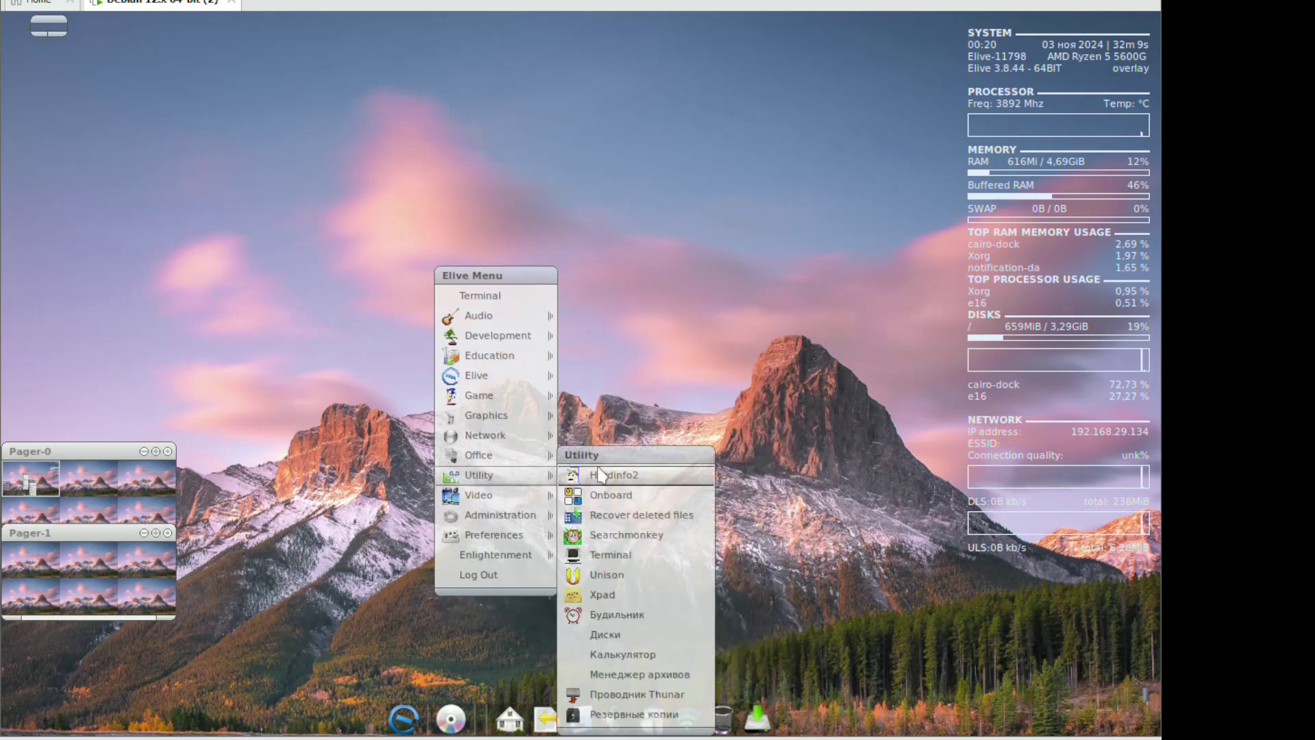
pyautogui.click(634, 612)
pyautogui.click(92, 49)
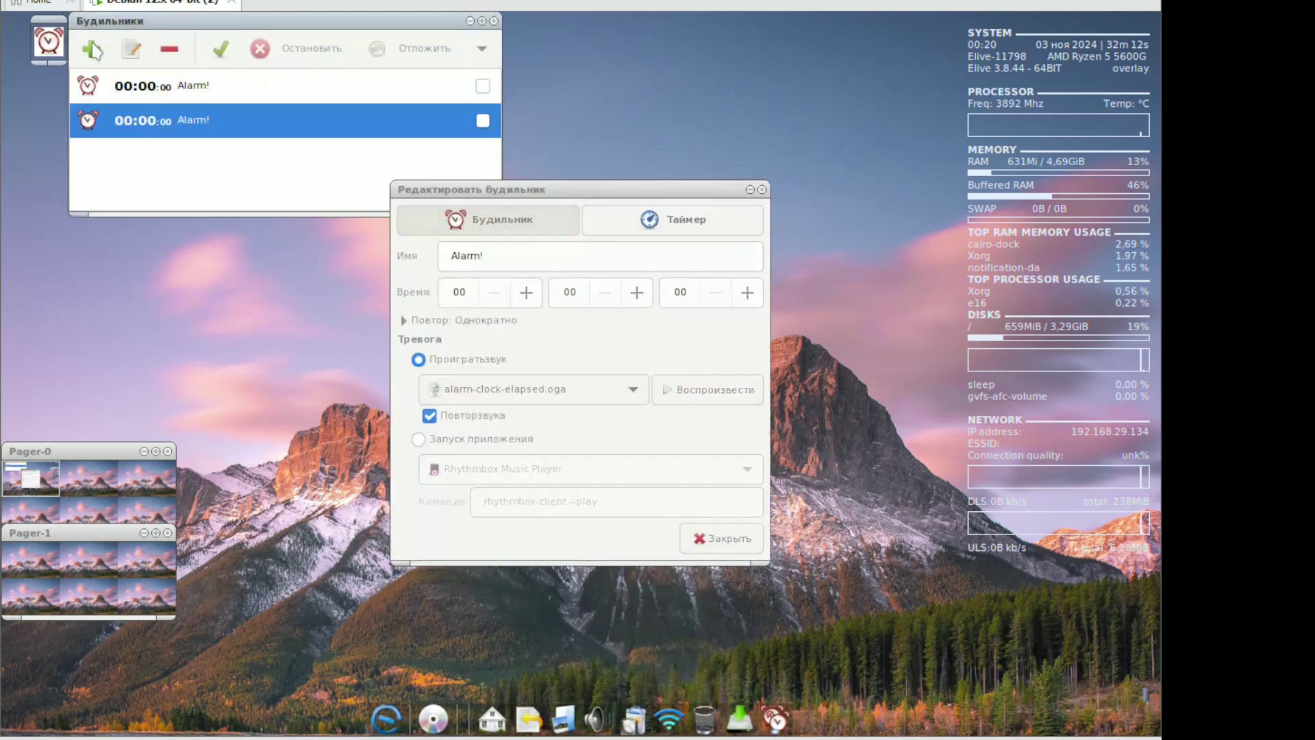
# Set the new alarm's hour to 01 and preview the sounds audio-volume-change.oga, complete.oga and message.oga
pyautogui.click(526, 292)
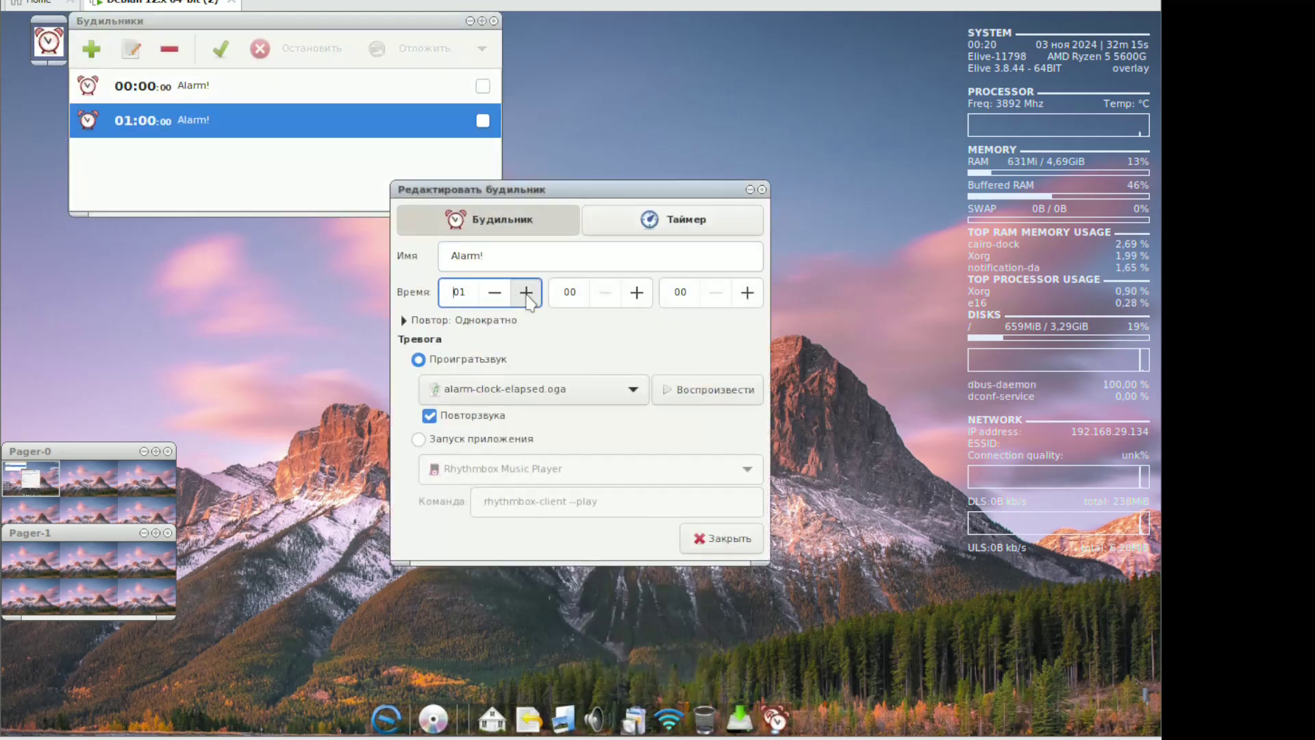
pyautogui.click(692, 385)
pyautogui.click(579, 392)
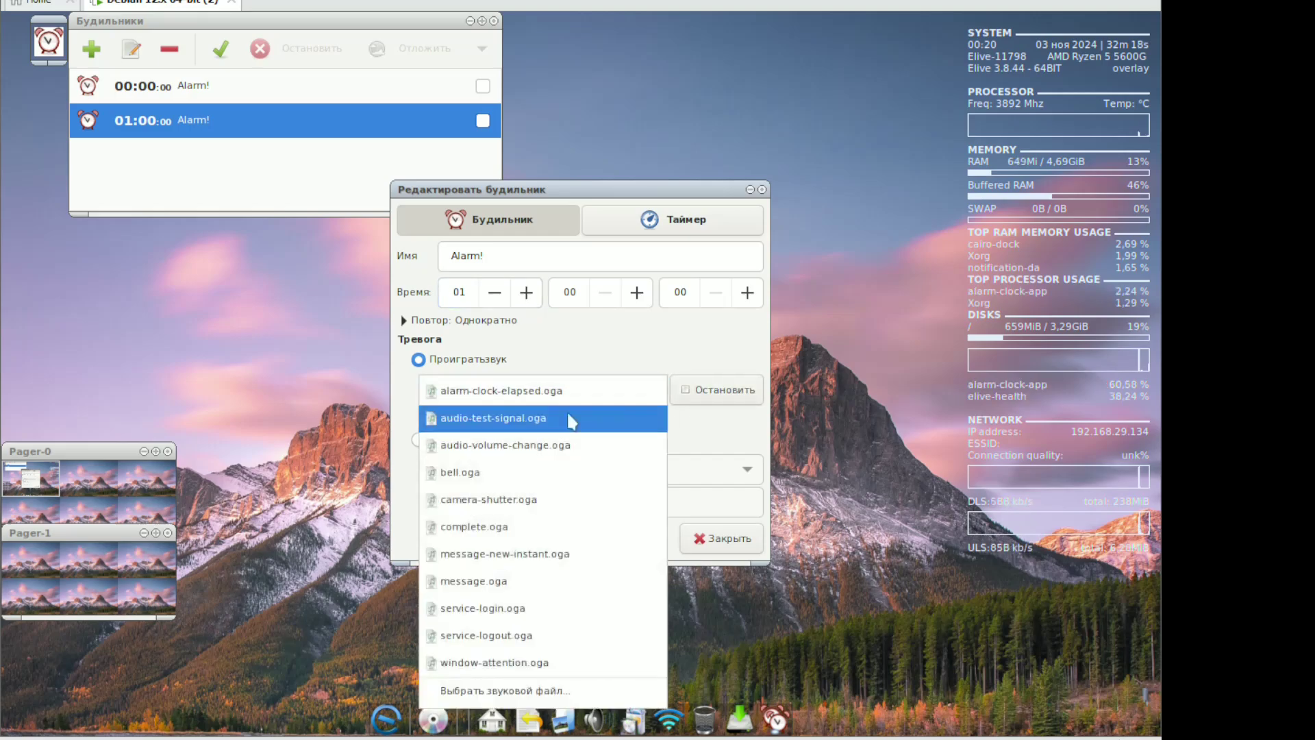
pyautogui.click(575, 417)
pyautogui.click(583, 390)
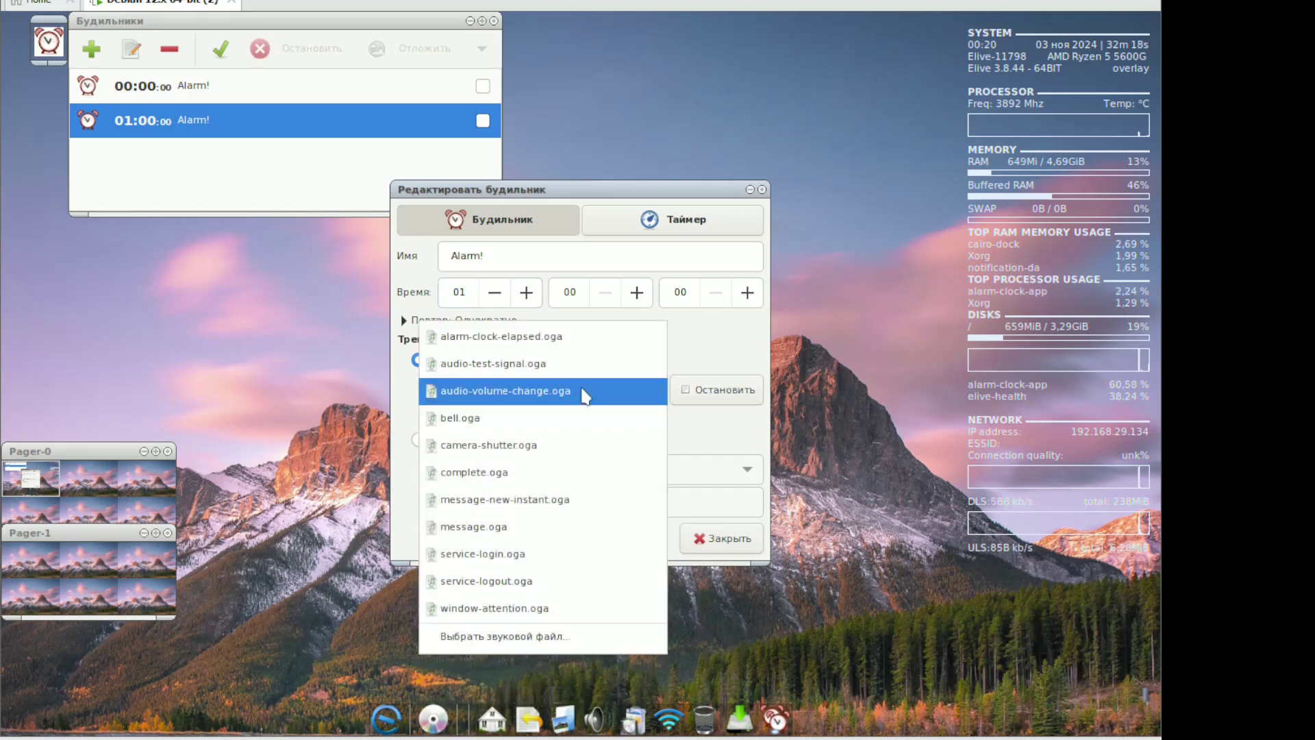
pyautogui.click(593, 472)
pyautogui.click(626, 396)
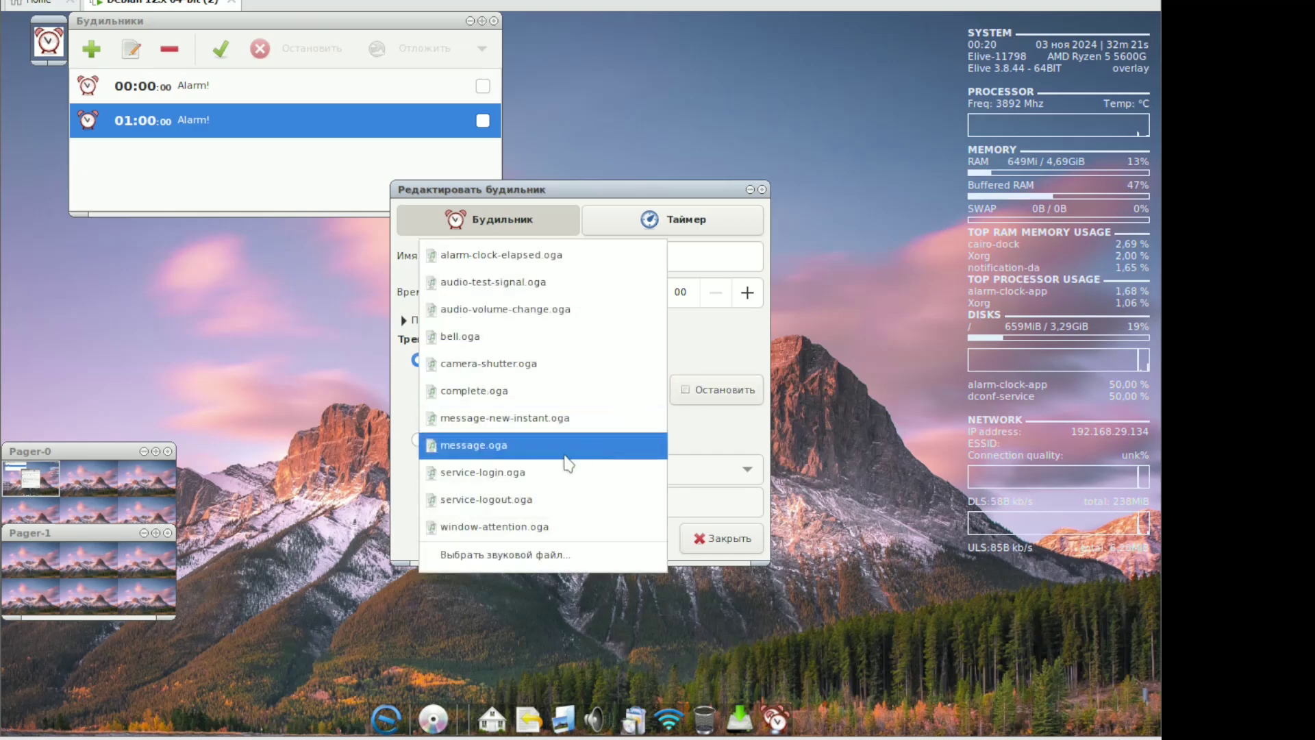
pyautogui.click(567, 460)
pyautogui.click(705, 390)
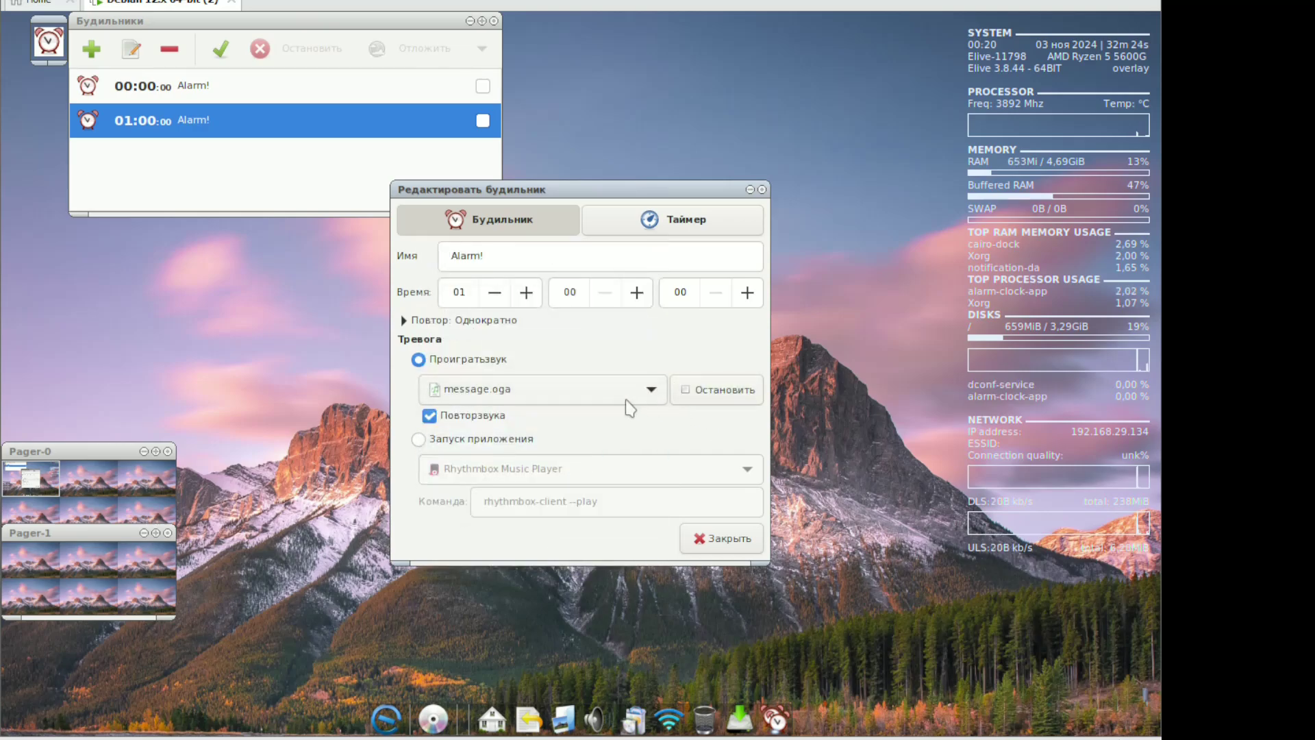
# Try service-login.oga as the alarm's sound, toggle its preview and close the alarm editing dialog
pyautogui.click(591, 396)
pyautogui.click(565, 450)
pyautogui.click(705, 400)
pyautogui.click(705, 400)
pyautogui.click(631, 401)
pyautogui.click(582, 359)
pyautogui.click(627, 396)
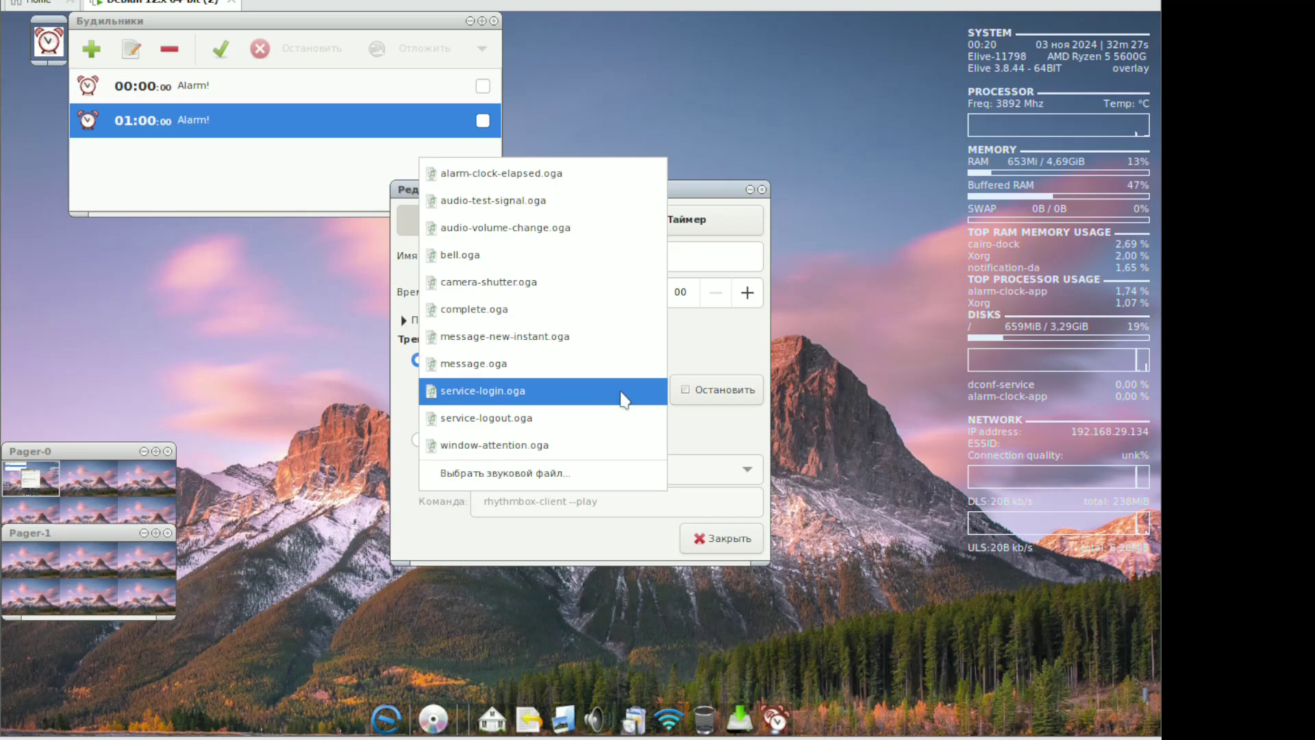
pyautogui.click(672, 438)
pyautogui.click(721, 539)
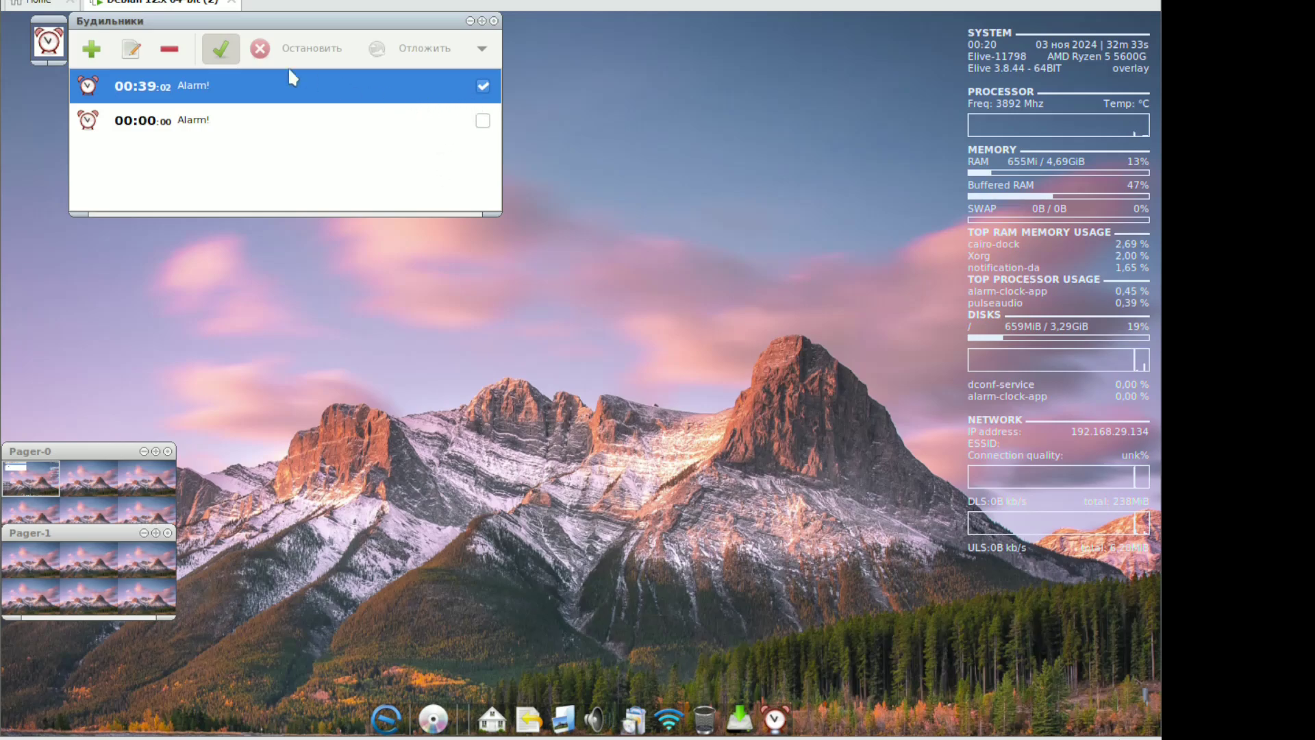
# Delete all alarms from the list and close the alarm window
pyautogui.click(170, 59)
pyautogui.click(165, 74)
pyautogui.click(170, 57)
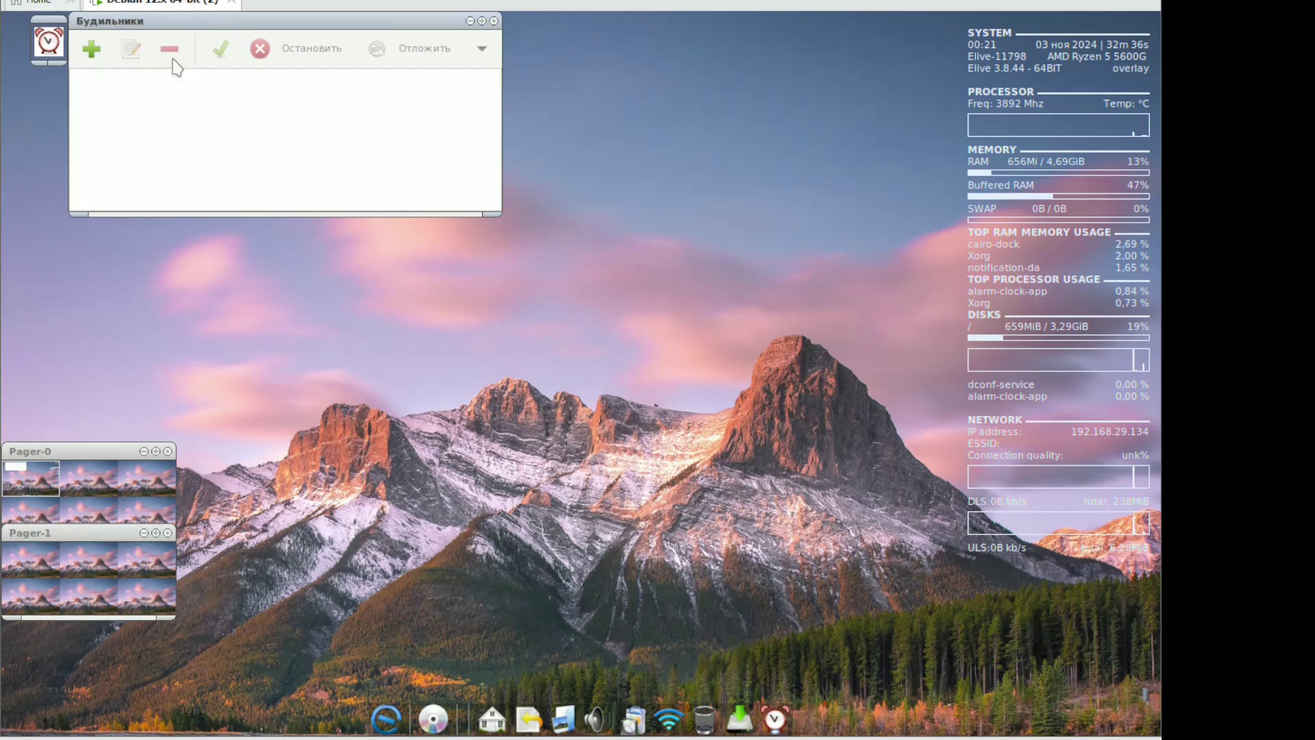
pyautogui.click(494, 21)
# Open Hardinfo2 from the utility applications, view the computer summary and close it
pyautogui.rightClick(384, 96)
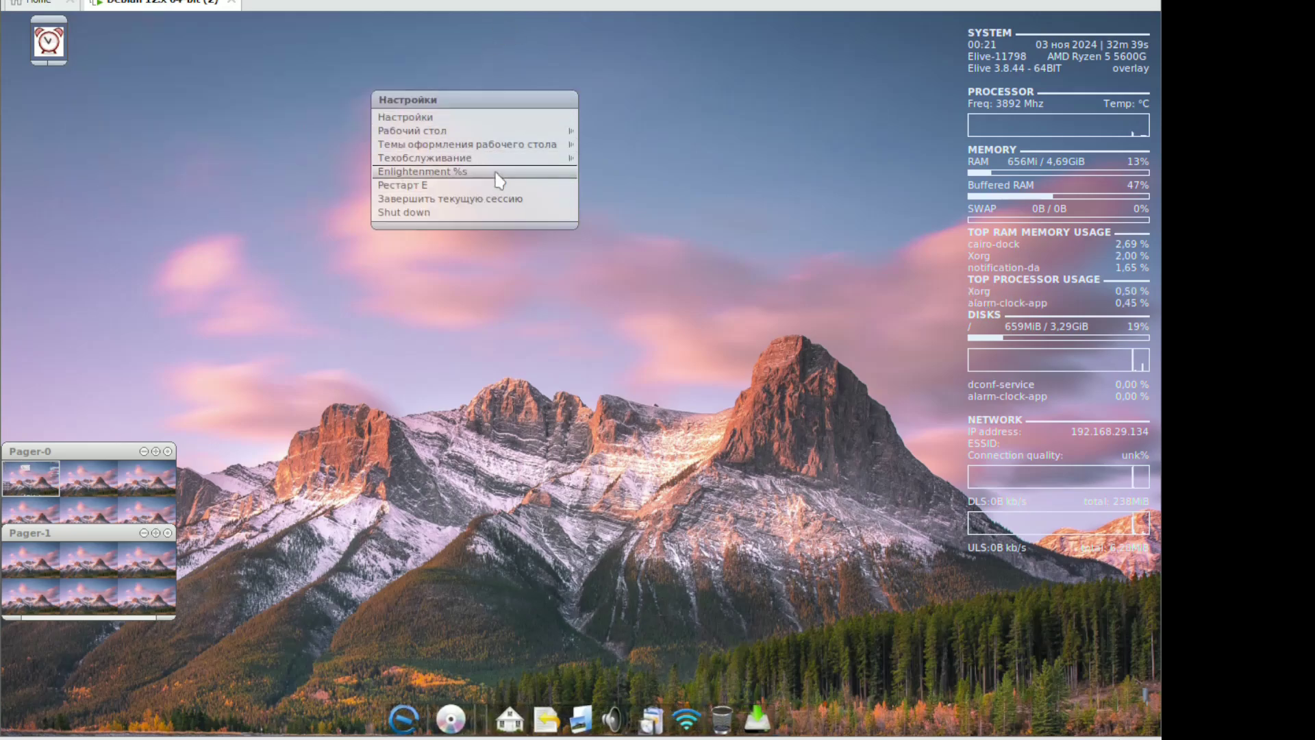
pyautogui.click(507, 582)
pyautogui.click(507, 582)
pyautogui.moveTo(509, 575)
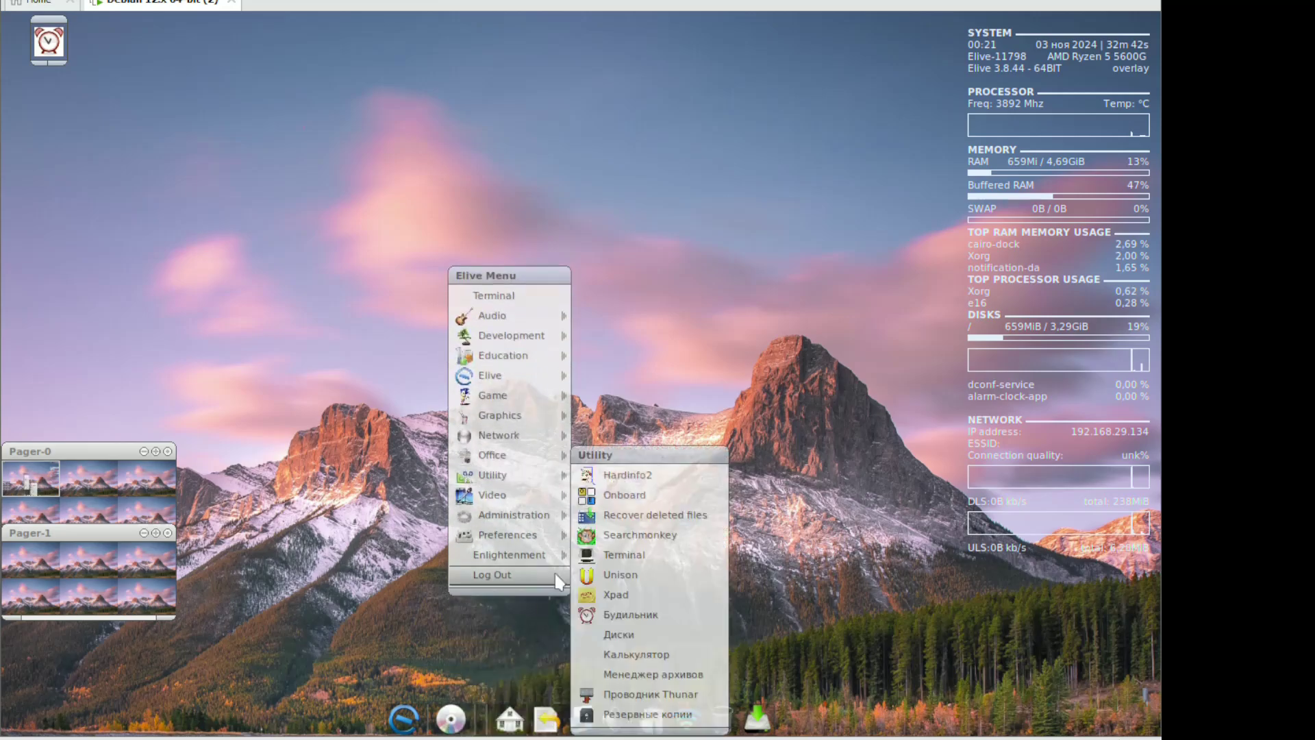
pyautogui.moveTo(526, 504)
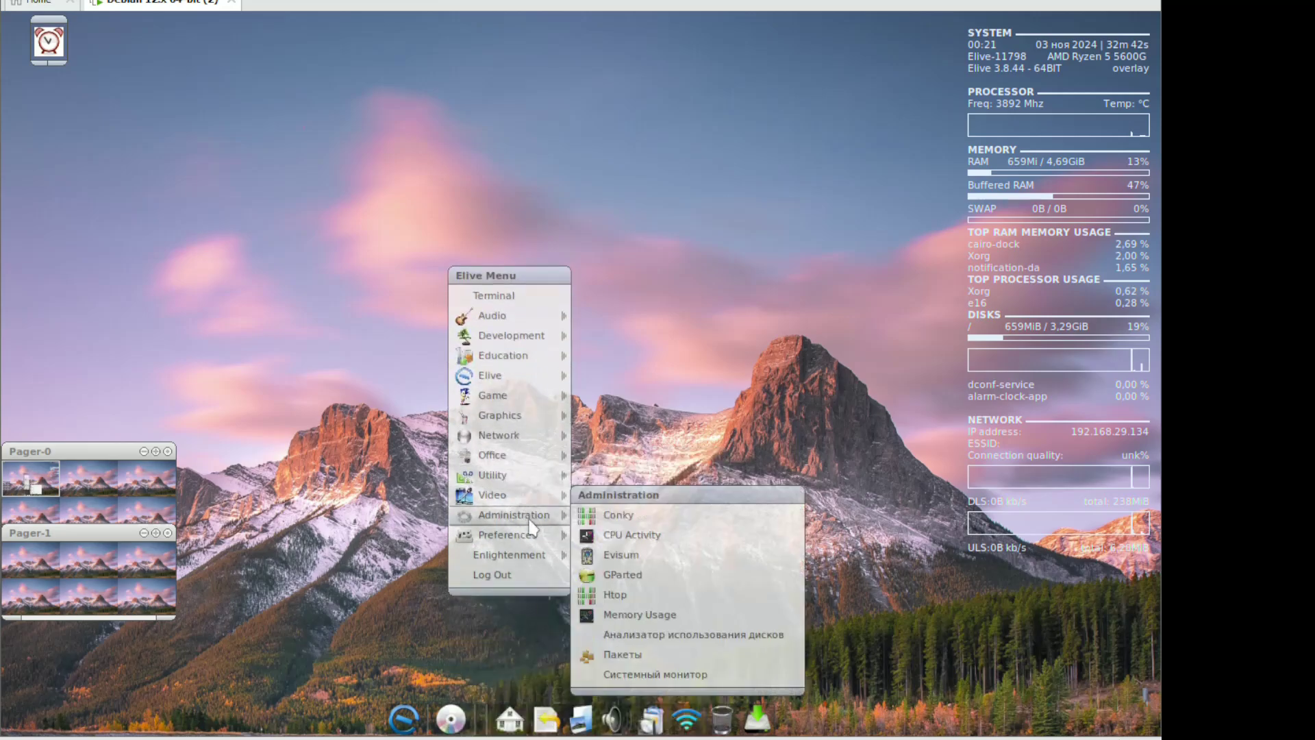
pyautogui.moveTo(541, 479)
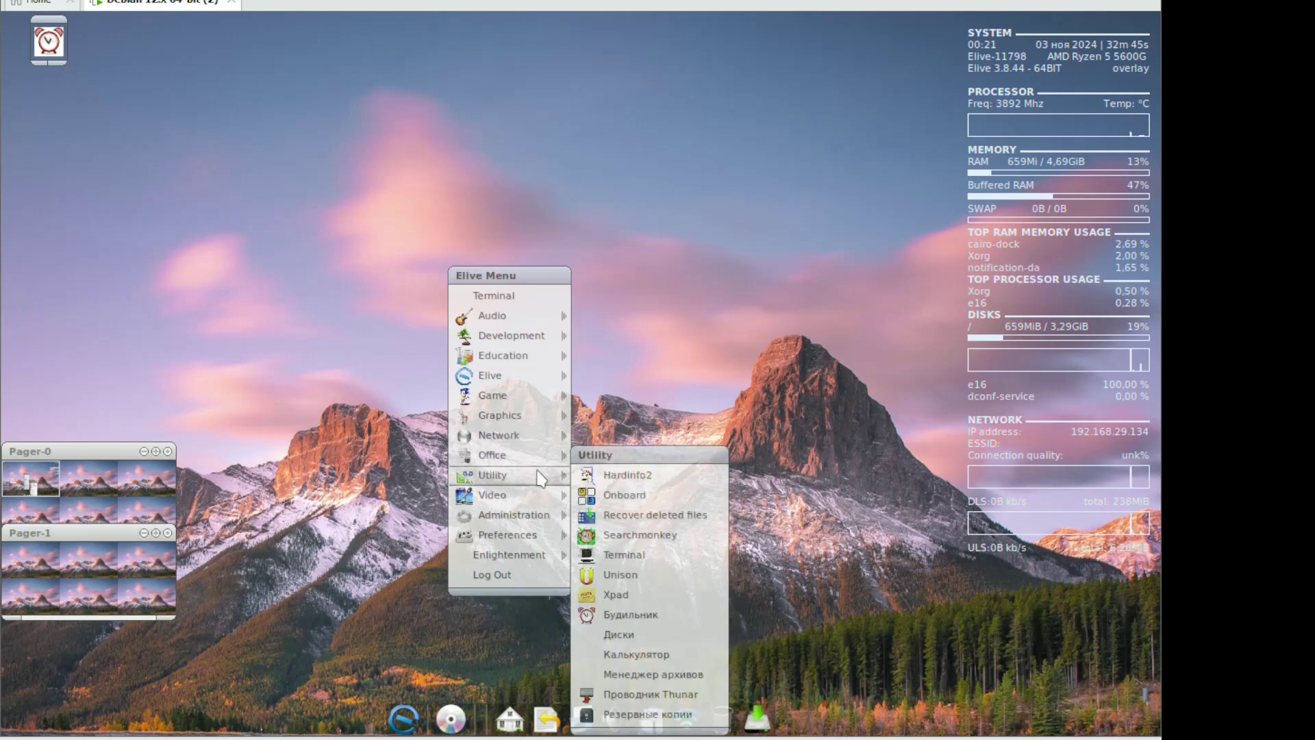
pyautogui.click(664, 483)
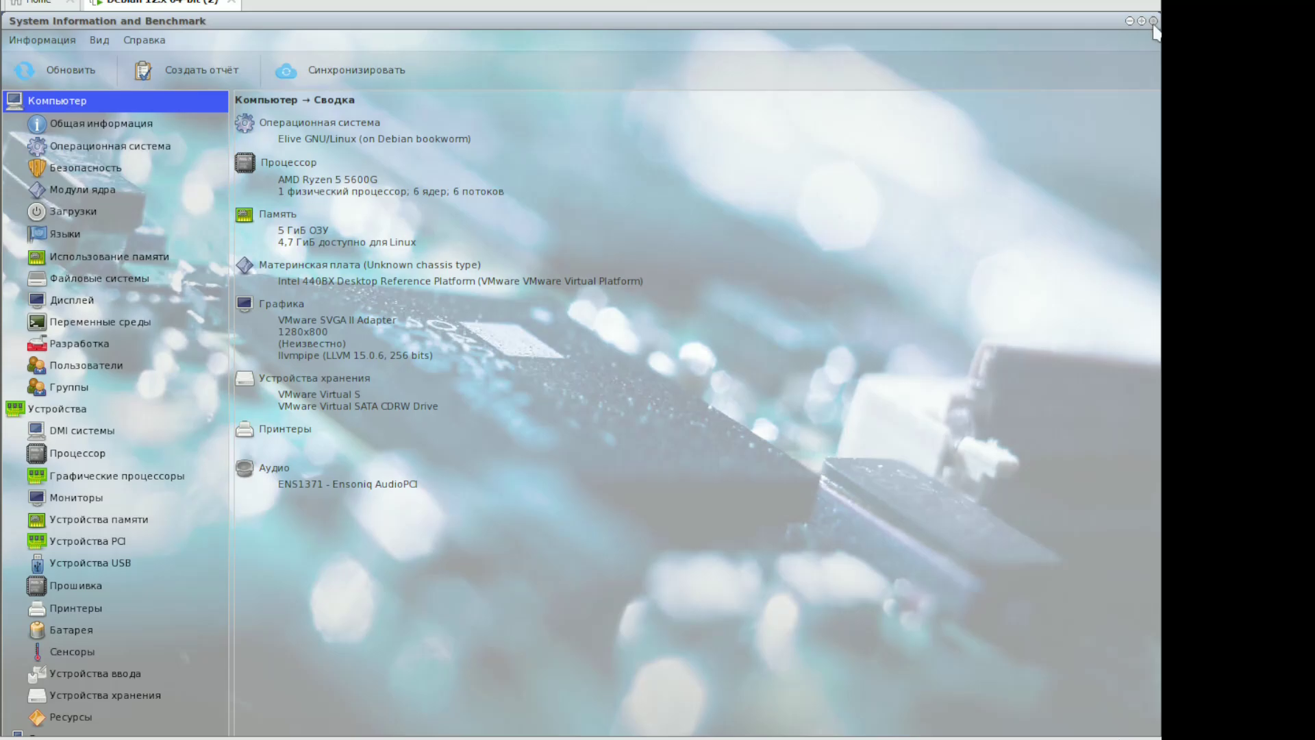
pyautogui.click(1154, 22)
# Launch the Xpad notes utility, show its blank note and close the note window
pyautogui.click(401, 197)
pyautogui.moveTo(484, 381)
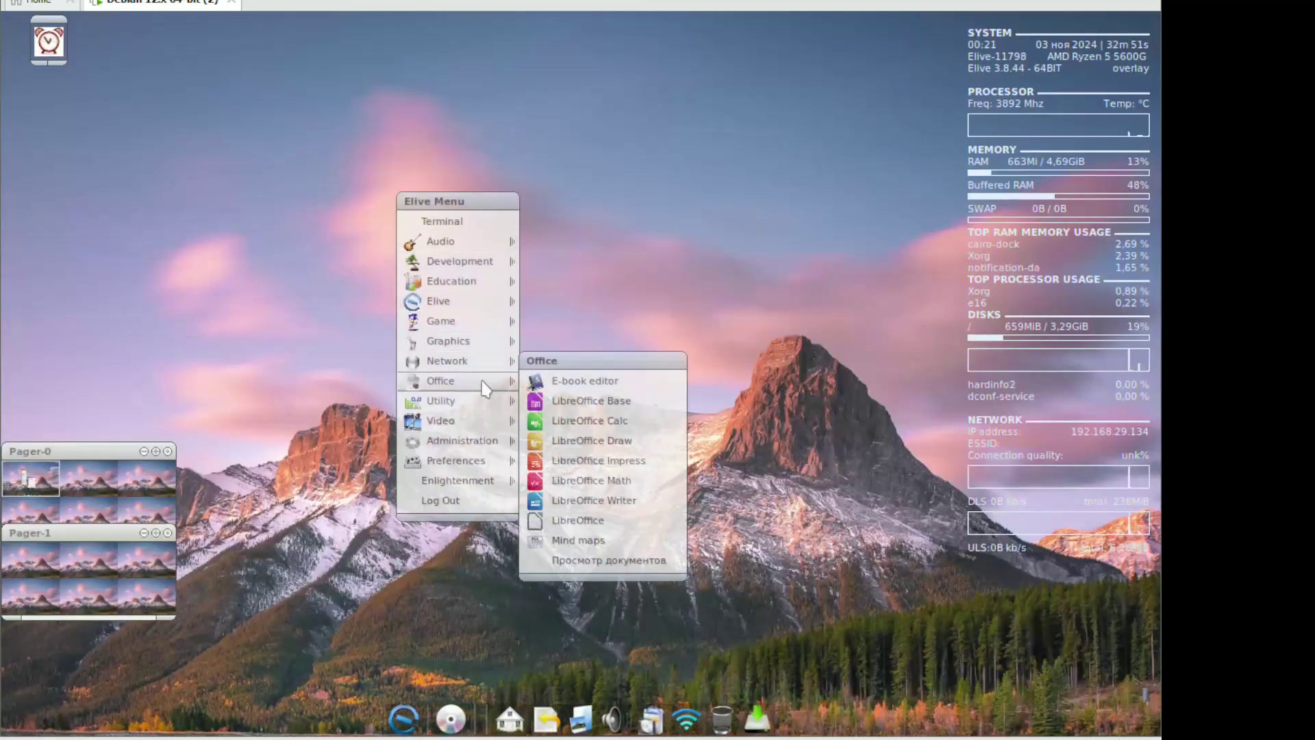
pyautogui.click(579, 538)
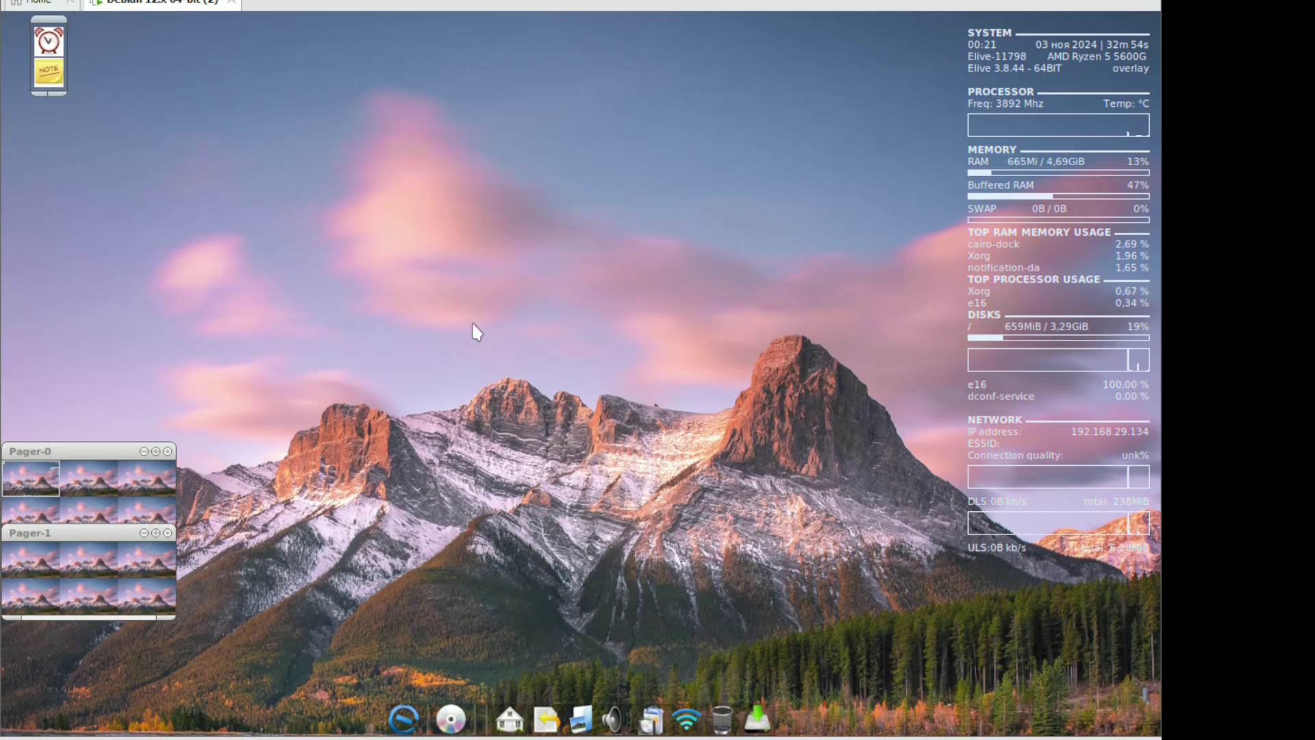
pyautogui.click(49, 71)
pyautogui.click(80, 96)
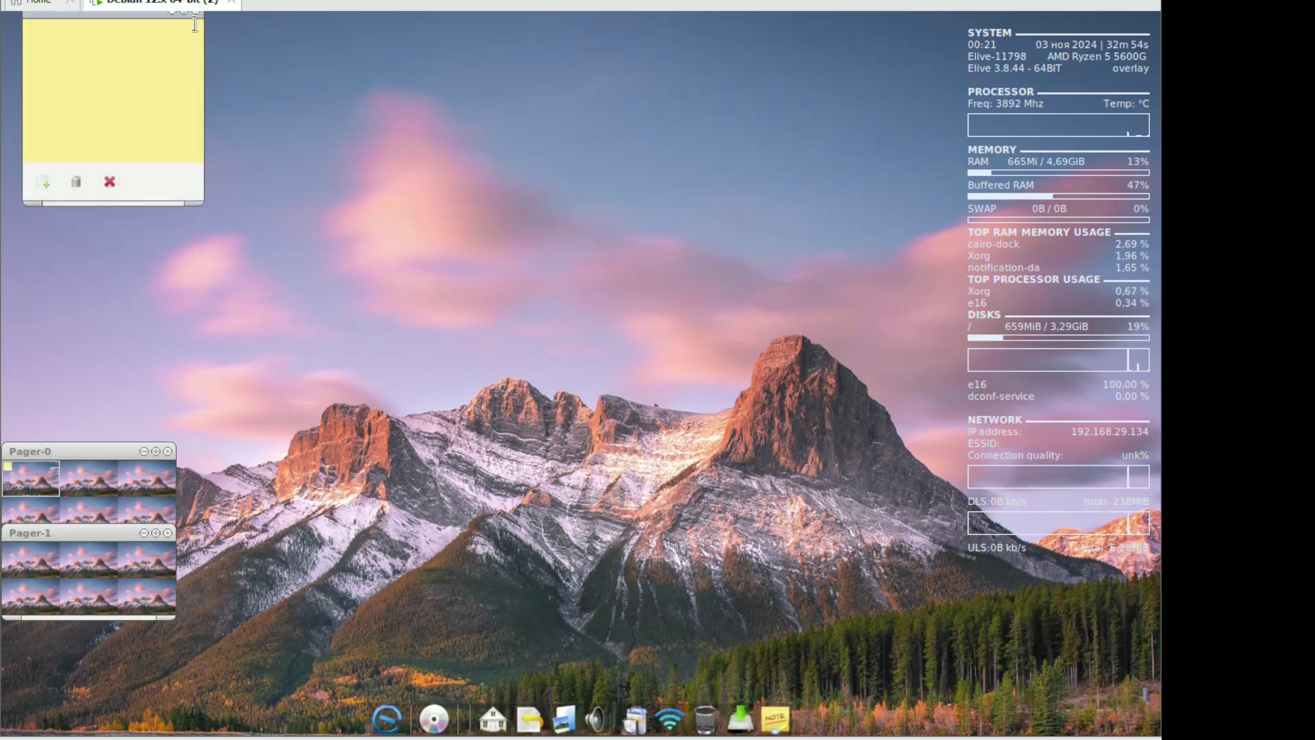
pyautogui.click(197, 22)
# Move the system tray box holding the alarm and note icons, and close it
pyautogui.click(48, 54)
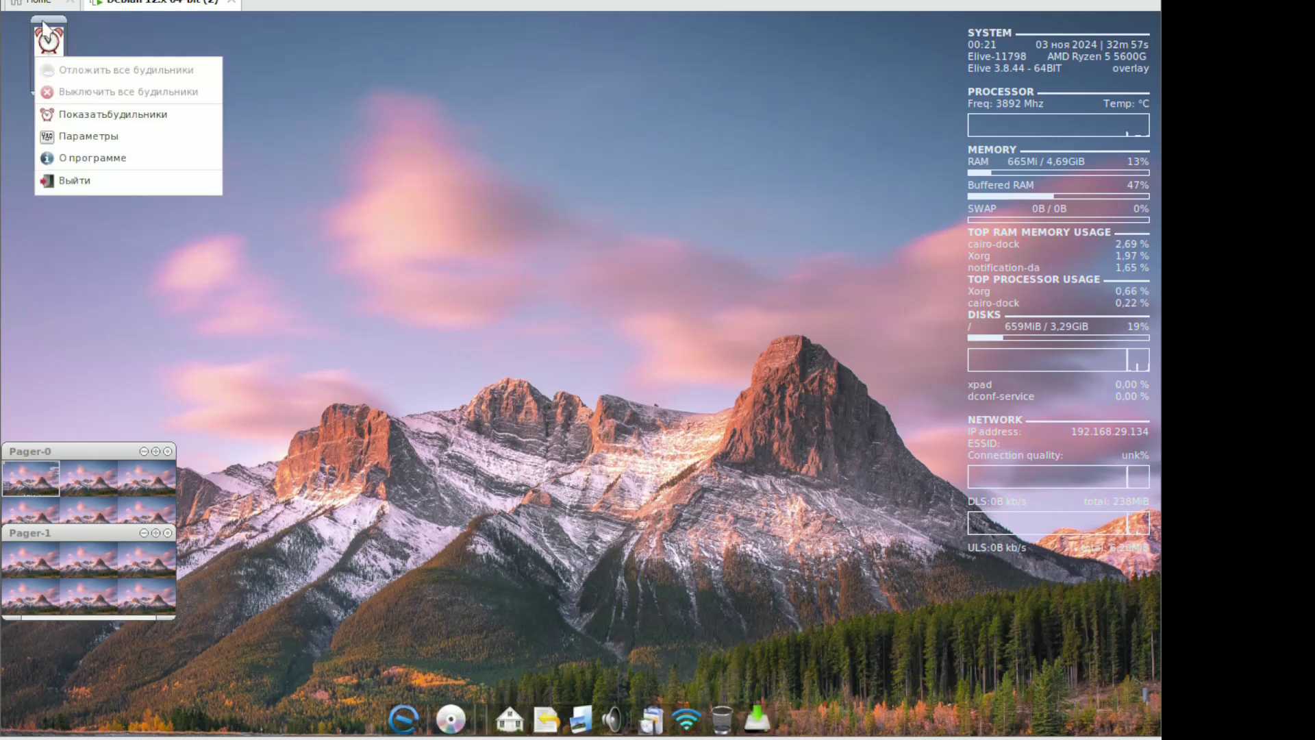
pyautogui.moveTo(47, 55); pyautogui.dragTo(84, 21)
pyautogui.rightClick(86, 45)
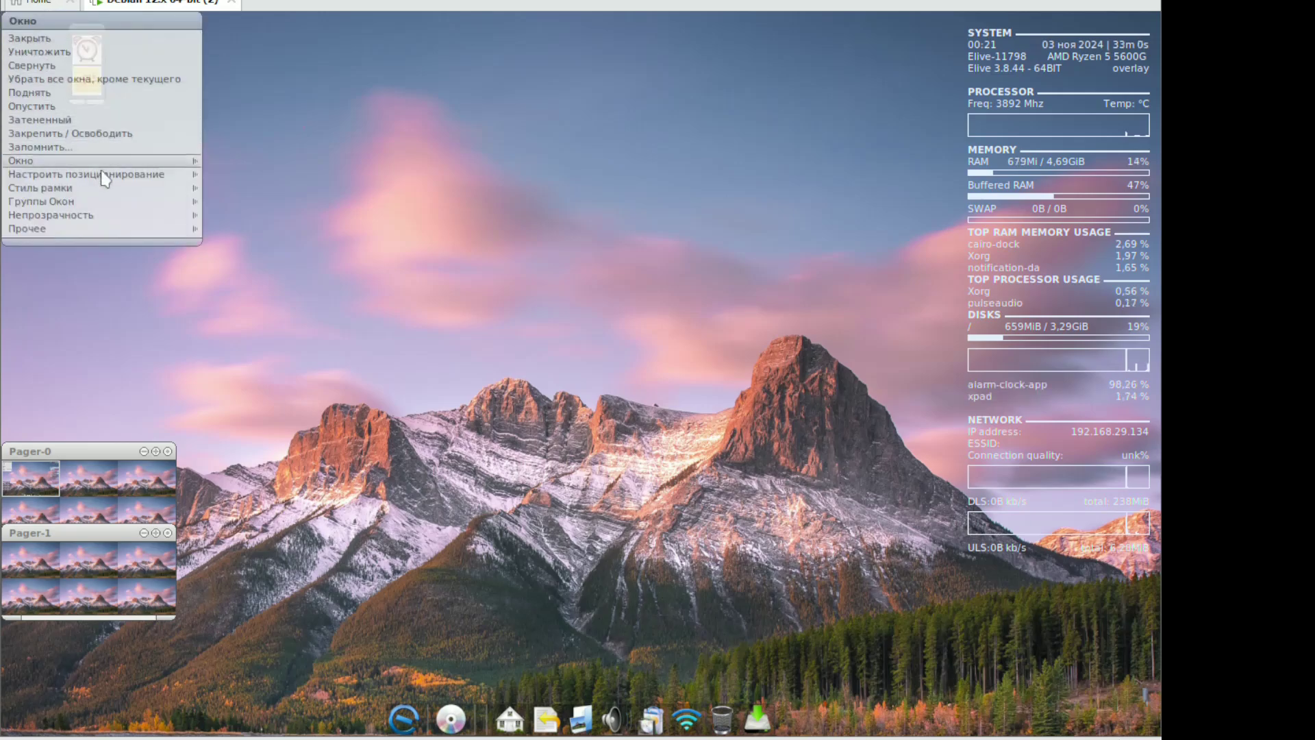
pyautogui.moveTo(107, 194)
pyautogui.click(114, 38)
# Close the Pager-0 window on the desktop
pyautogui.rightClick(197, 136)
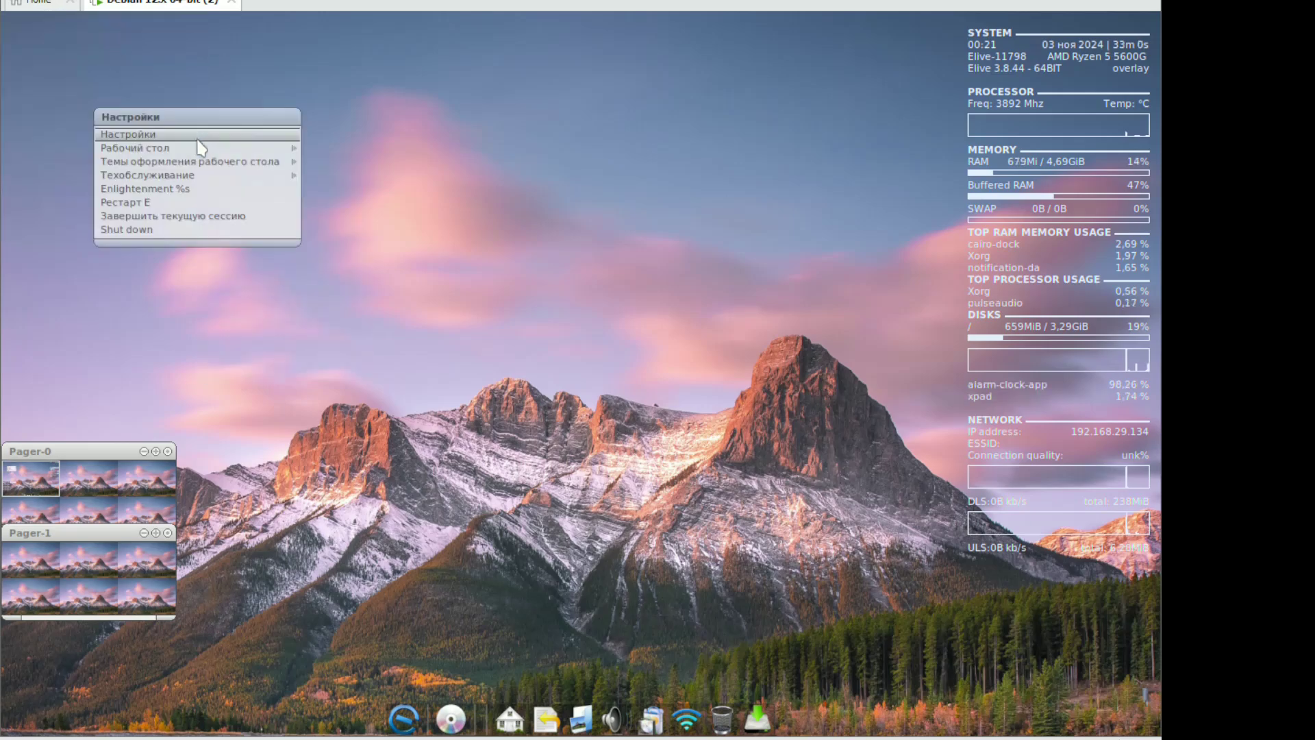
pyautogui.moveTo(201, 177)
pyautogui.click(631, 222)
pyautogui.rightClick(105, 465)
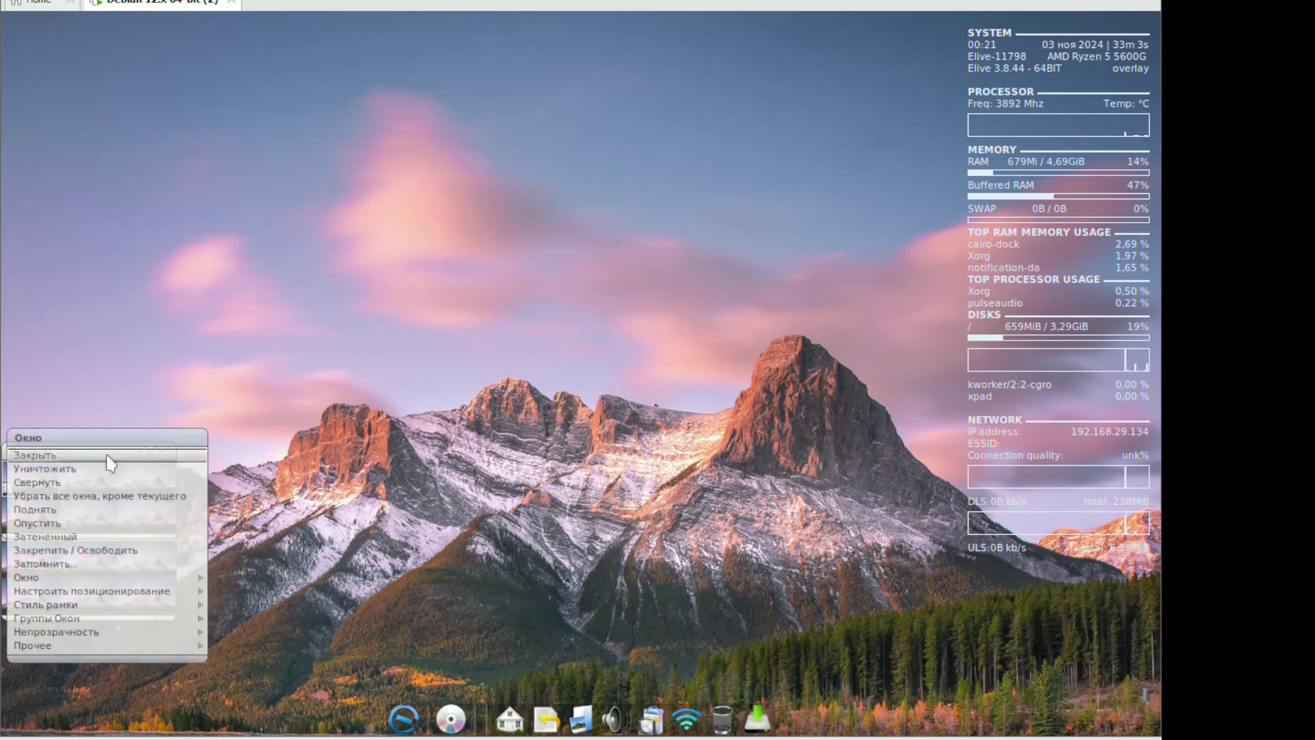
pyautogui.click(112, 454)
# Launch the Onboard on-screen keyboard from the utility applications
pyautogui.rightClick(197, 411)
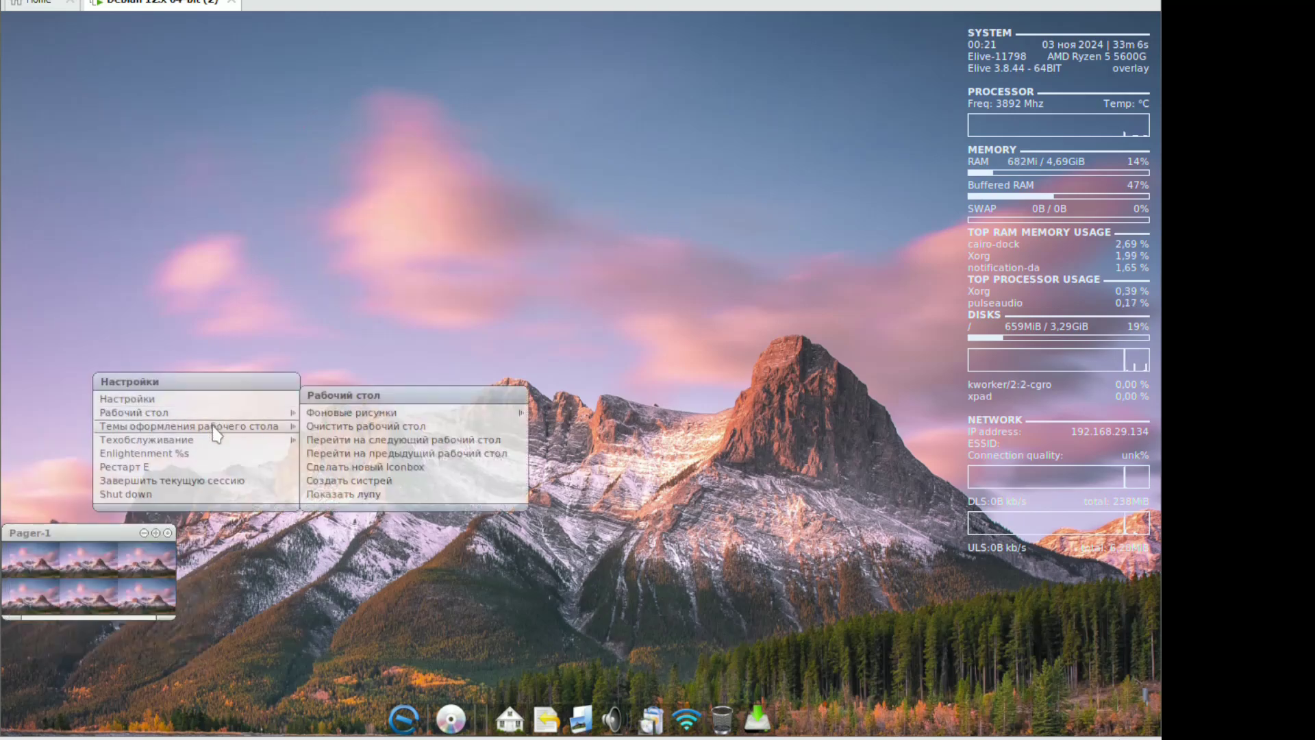
pyautogui.moveTo(215, 430)
pyautogui.click(579, 437)
pyautogui.click(580, 437)
pyautogui.moveTo(561, 610)
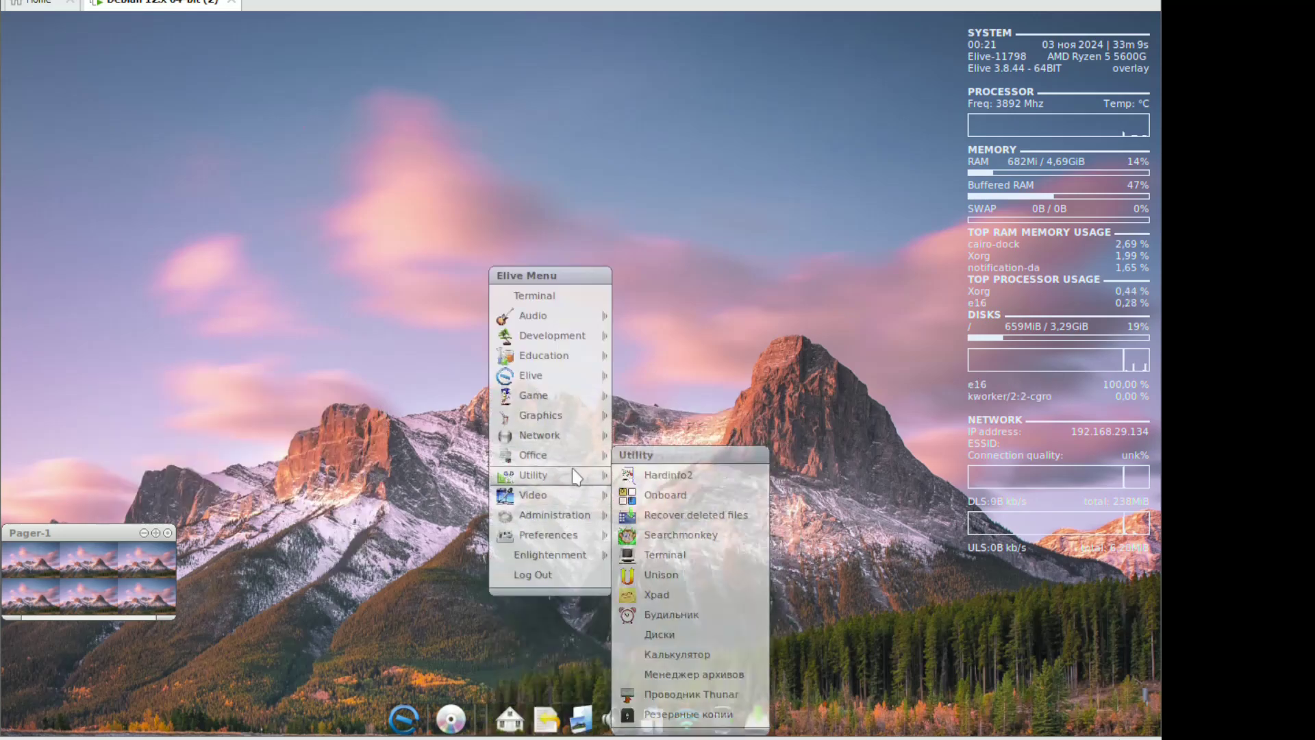
pyautogui.click(698, 497)
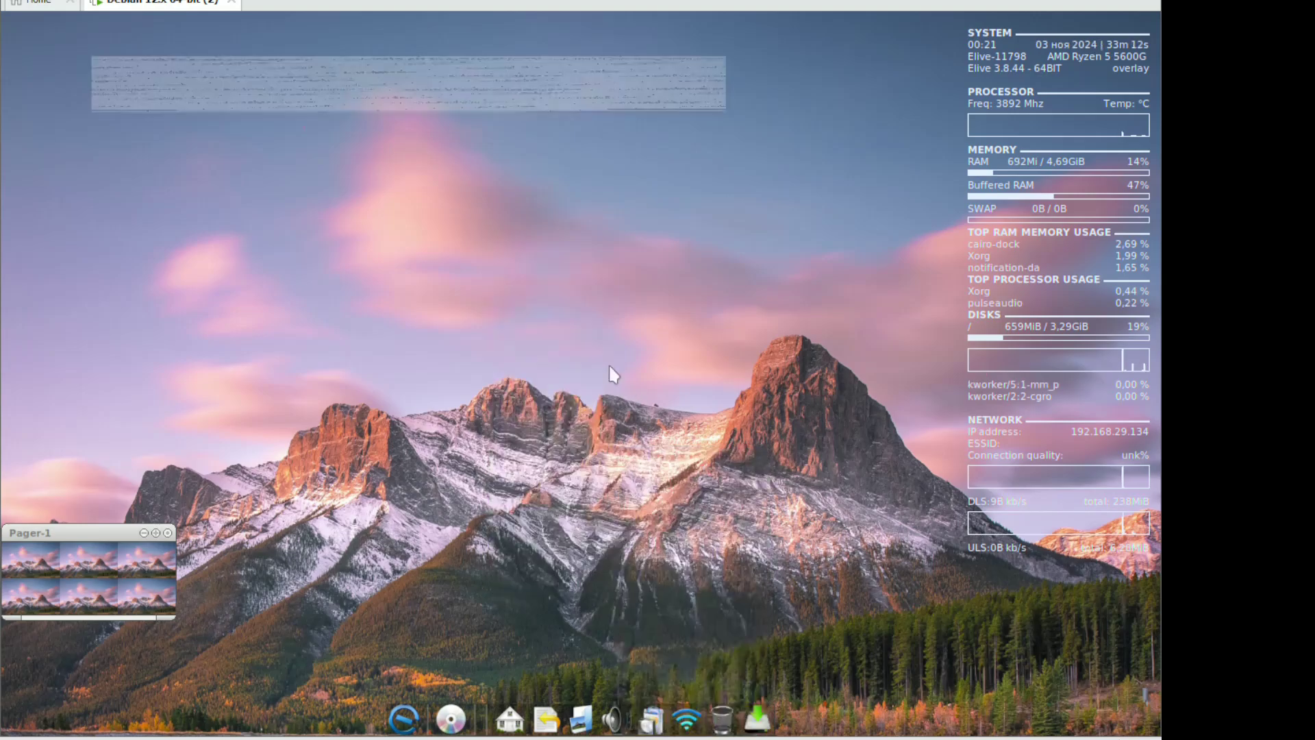
# Reopen the alarm clock utility (Будильник) alongside the on-screen keyboard
pyautogui.click(584, 435)
pyautogui.moveTo(587, 515)
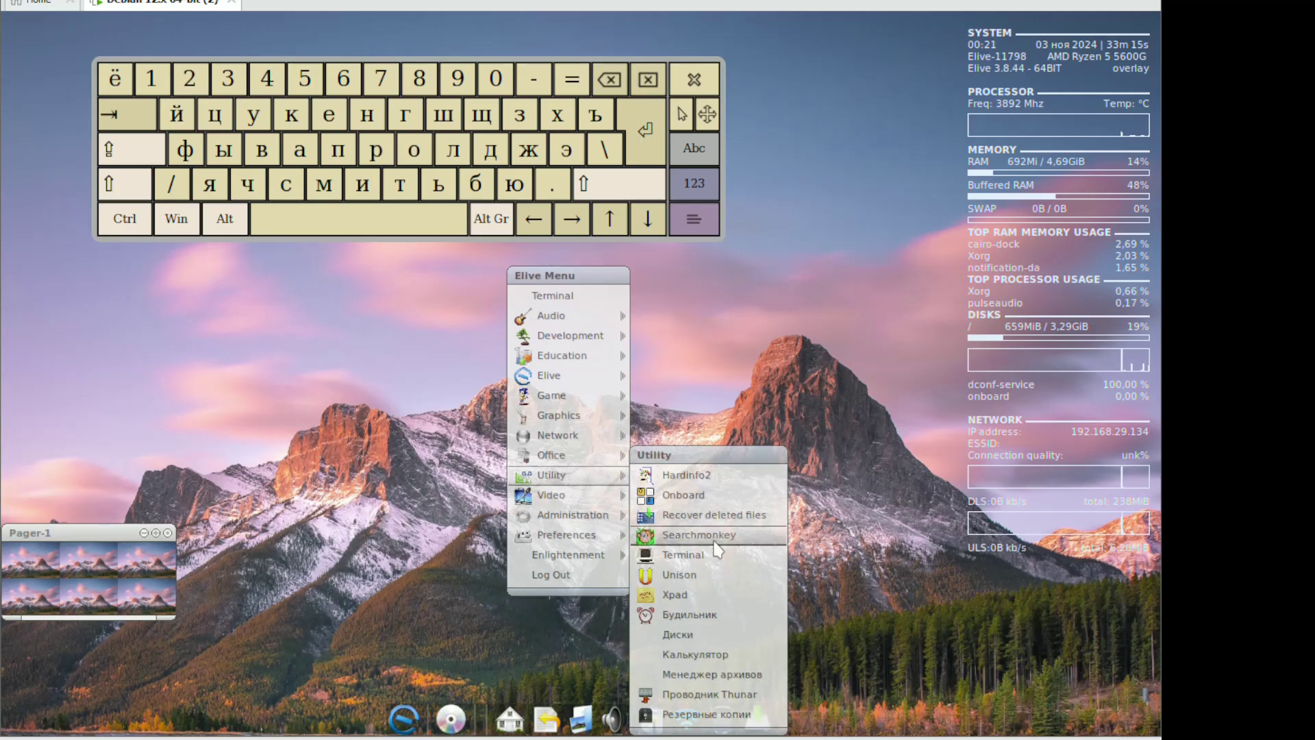
pyautogui.click(692, 615)
# Try the Ctrl, Alt and Shift modifiers on the on-screen keyboard, release them and close the keyboard
pyautogui.click(135, 211)
pyautogui.click(216, 217)
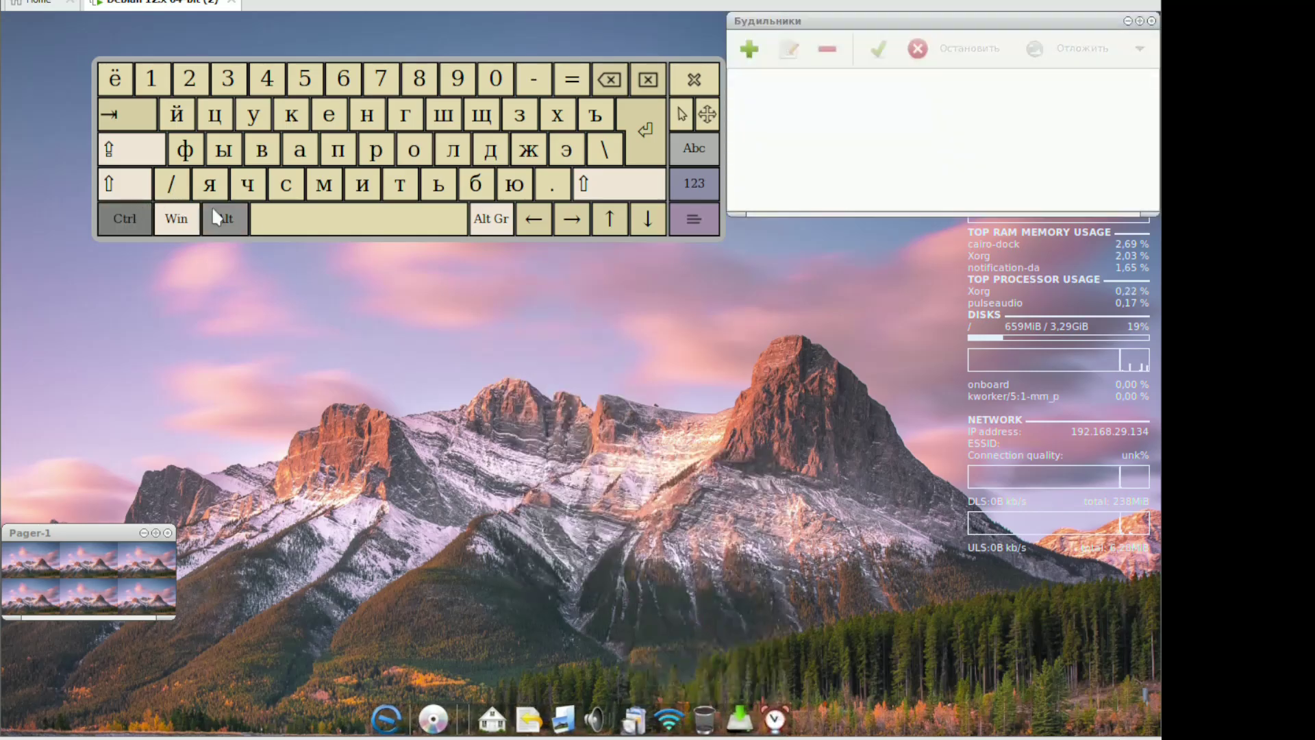
pyautogui.click(130, 194)
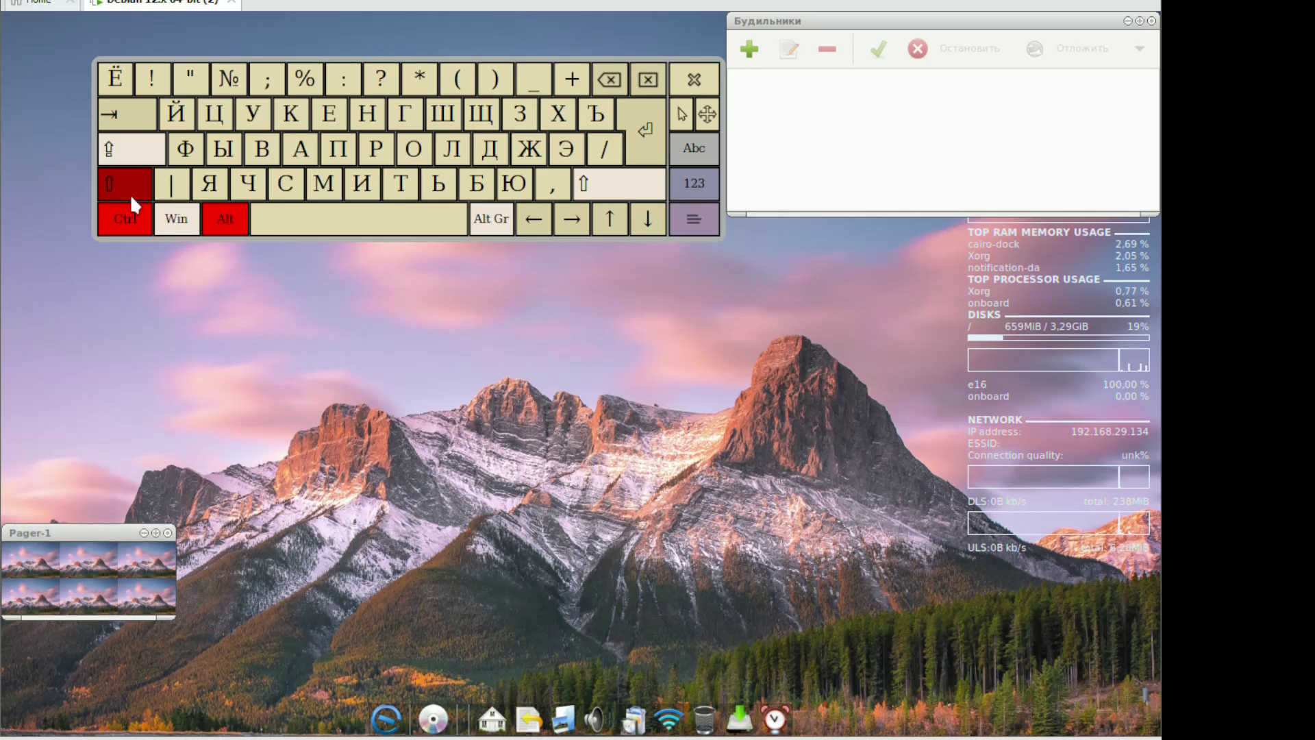
pyautogui.click(144, 200)
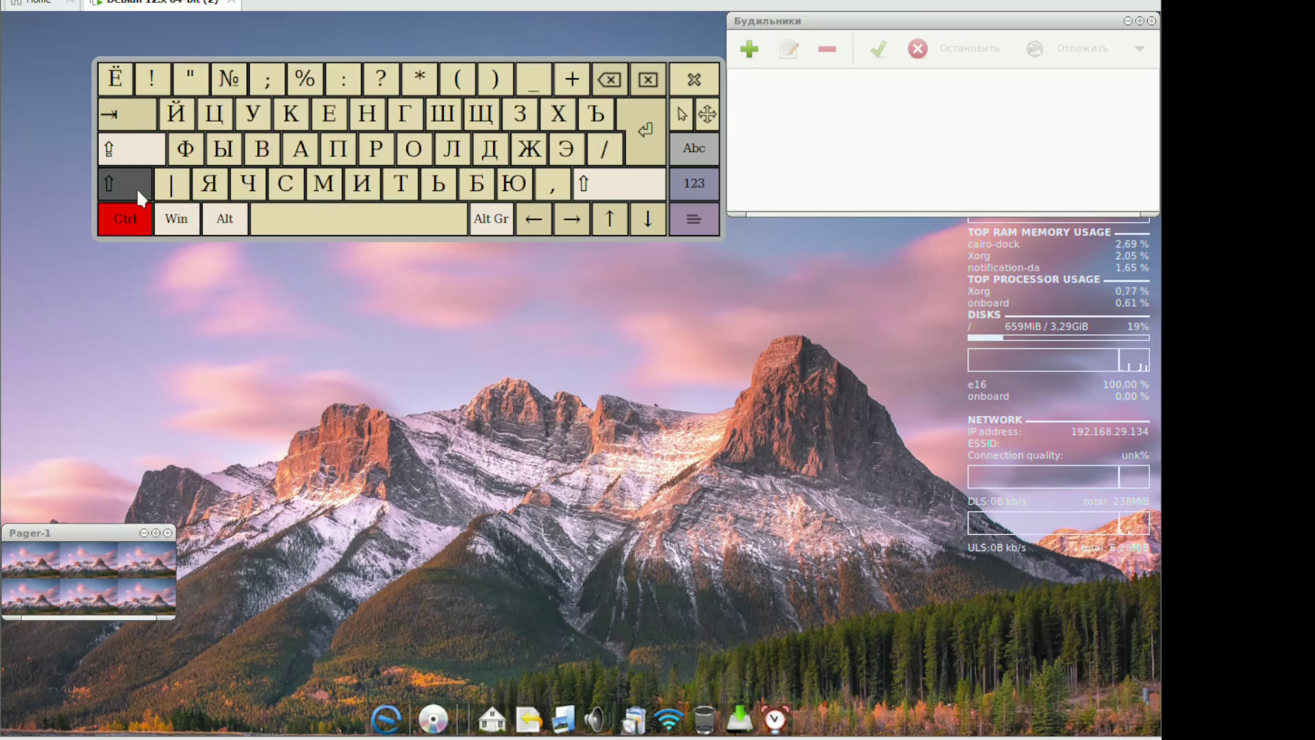
pyautogui.click(139, 192)
pyautogui.click(229, 210)
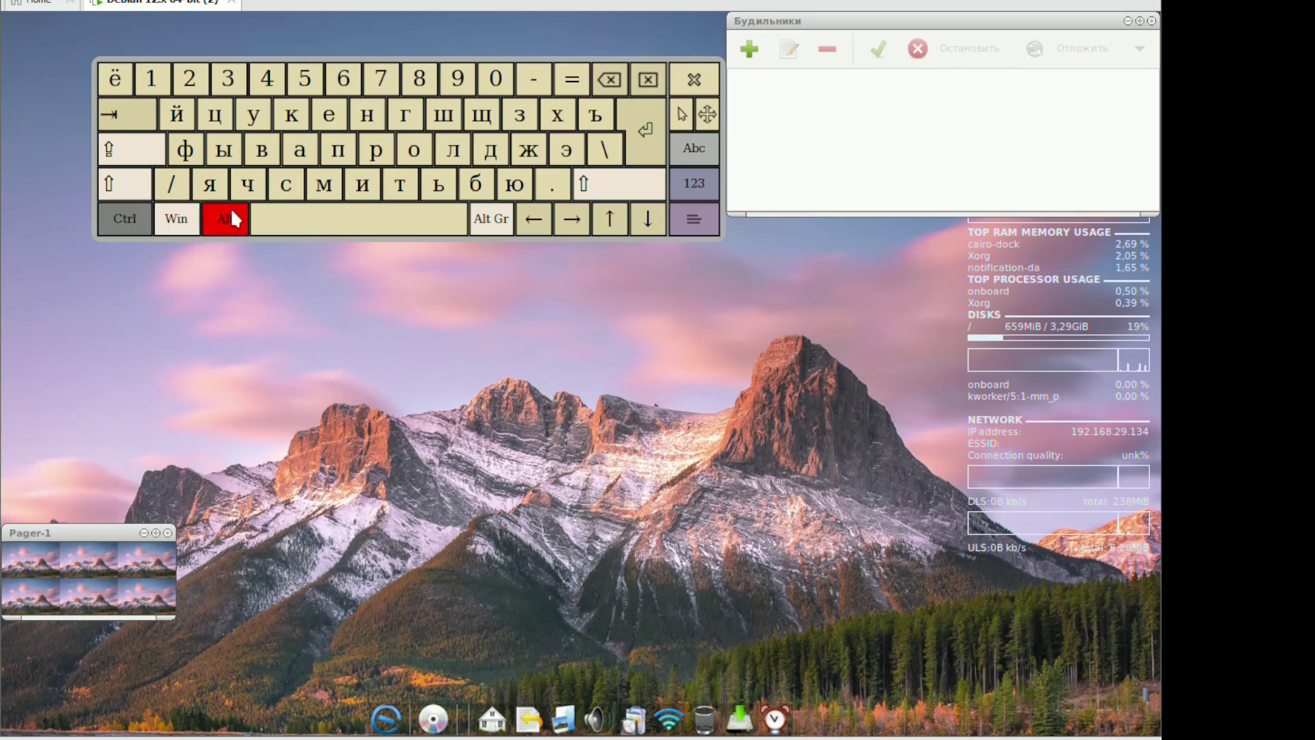
pyautogui.click(135, 216)
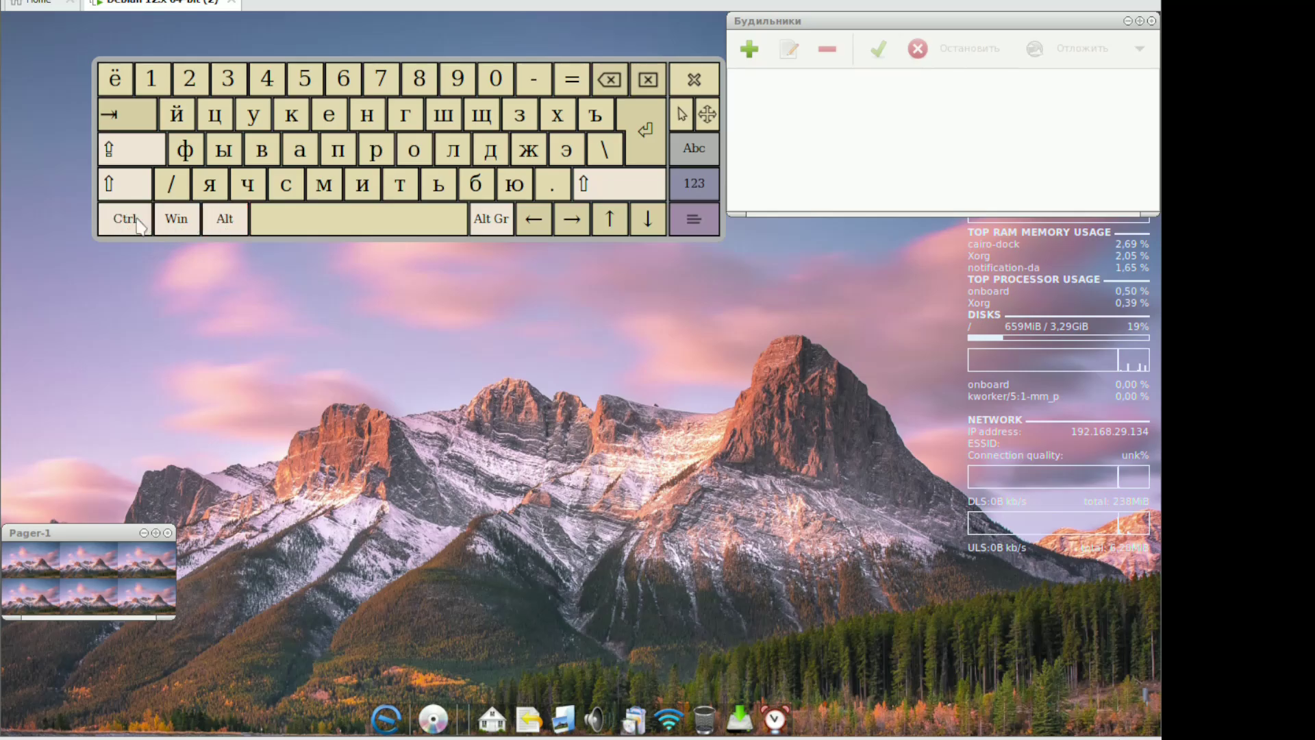
pyautogui.click(714, 92)
# Launch the calculator (Калькулятор) from the utility applications and compute 96×5
pyautogui.rightClick(383, 199)
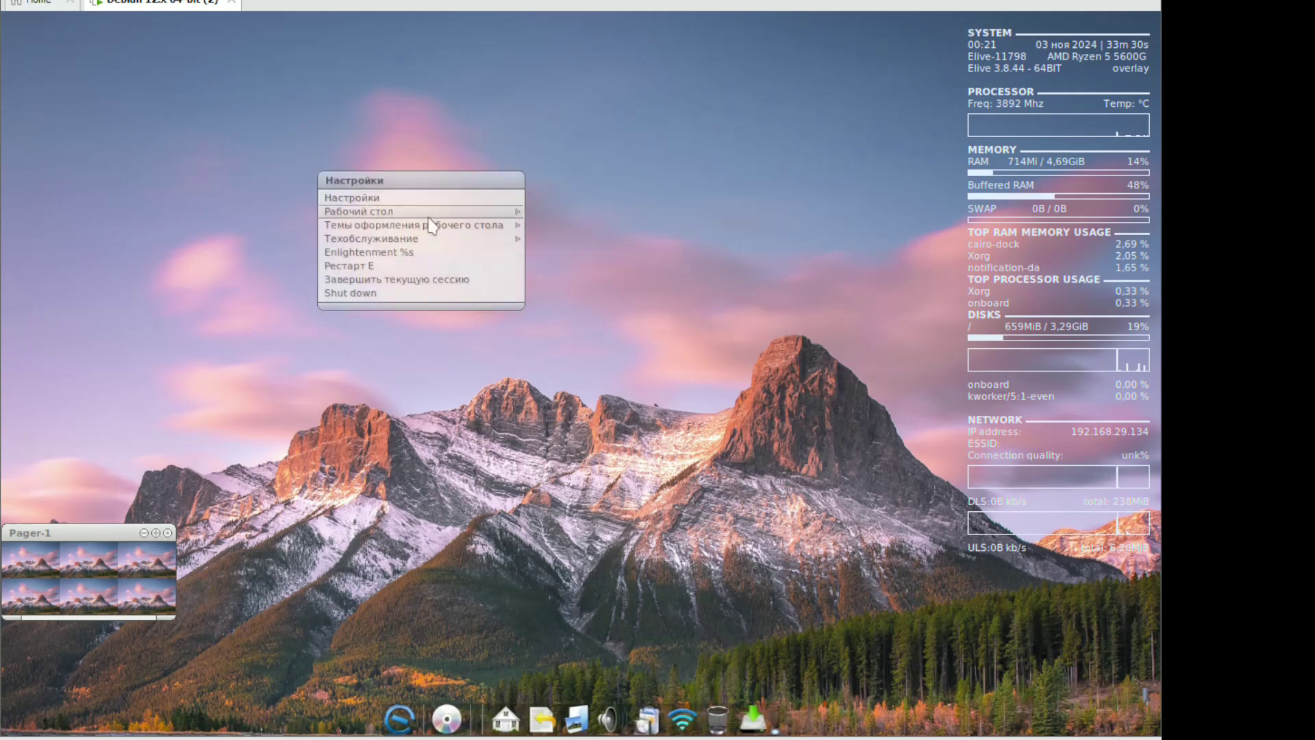
pyautogui.click(628, 159)
pyautogui.click(628, 152)
pyautogui.moveTo(634, 334)
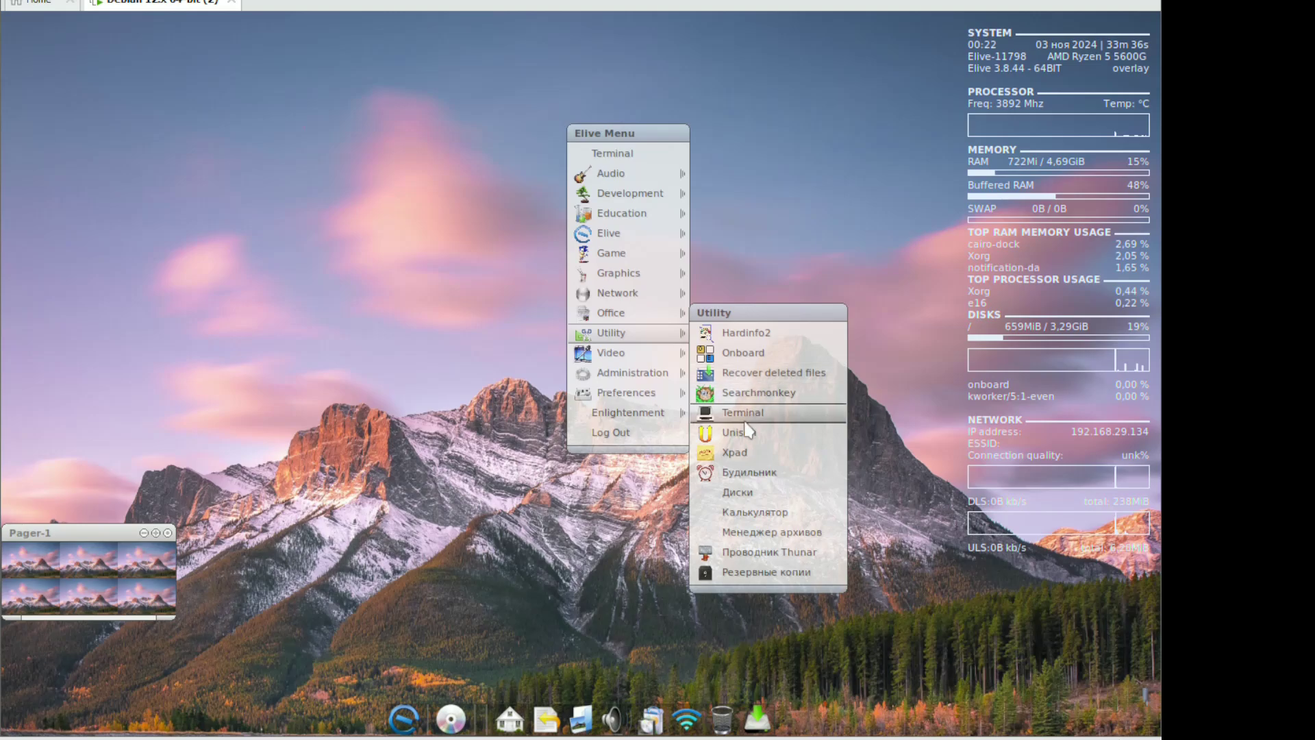
pyautogui.click(759, 512)
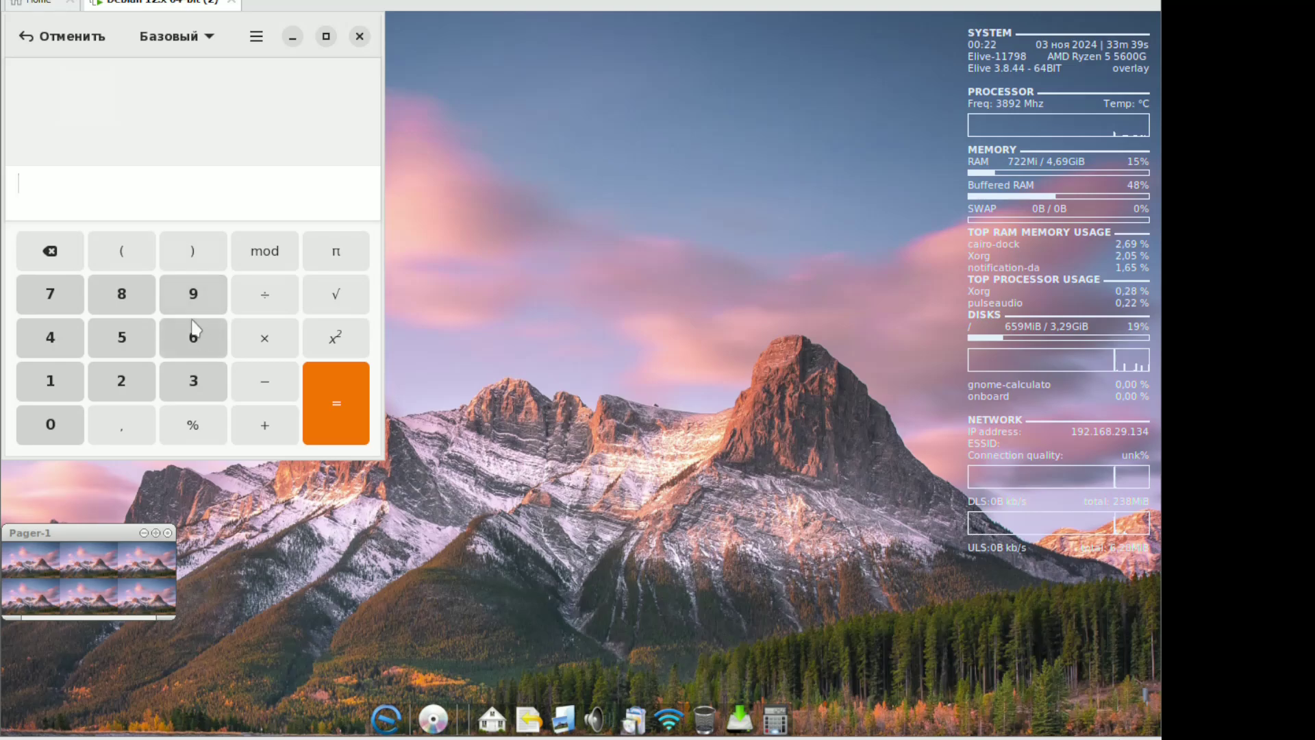
pyautogui.click(293, 354)
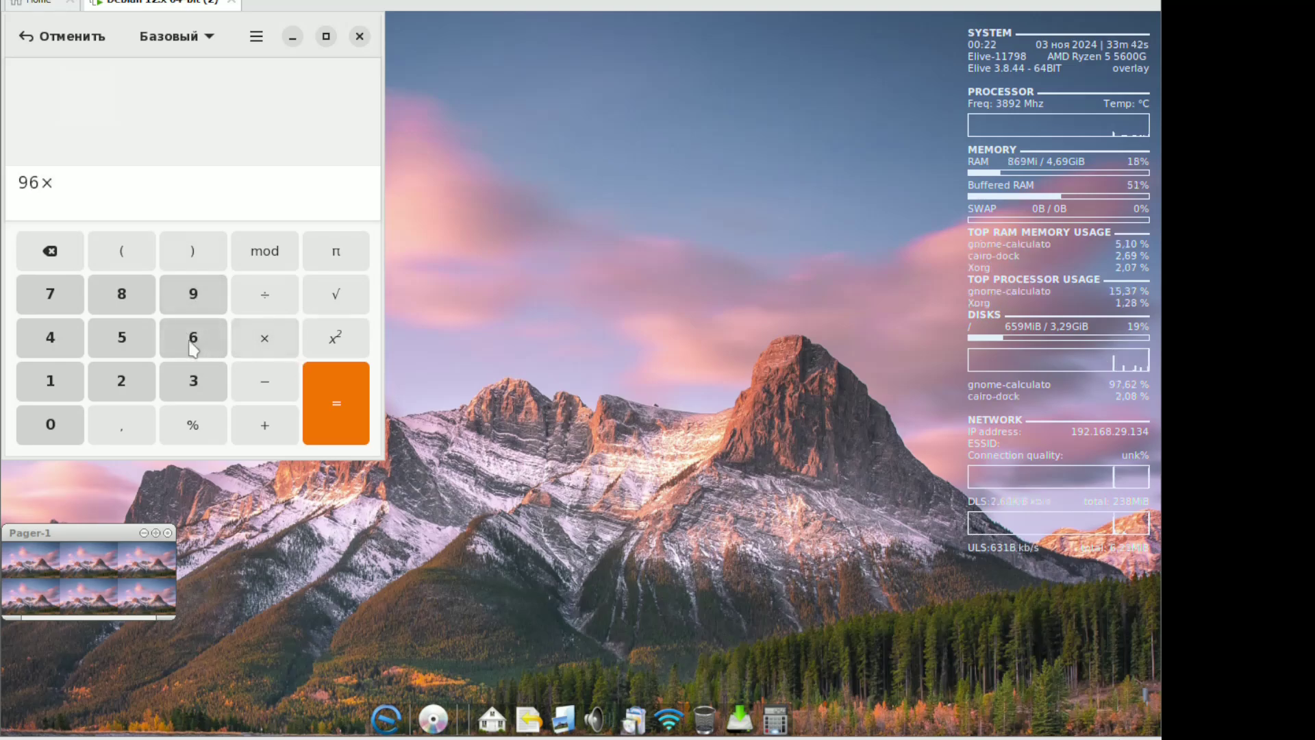
pyautogui.click(308, 394)
# Open the calculator's program information (О программе) and close the calculator
pyautogui.click(265, 44)
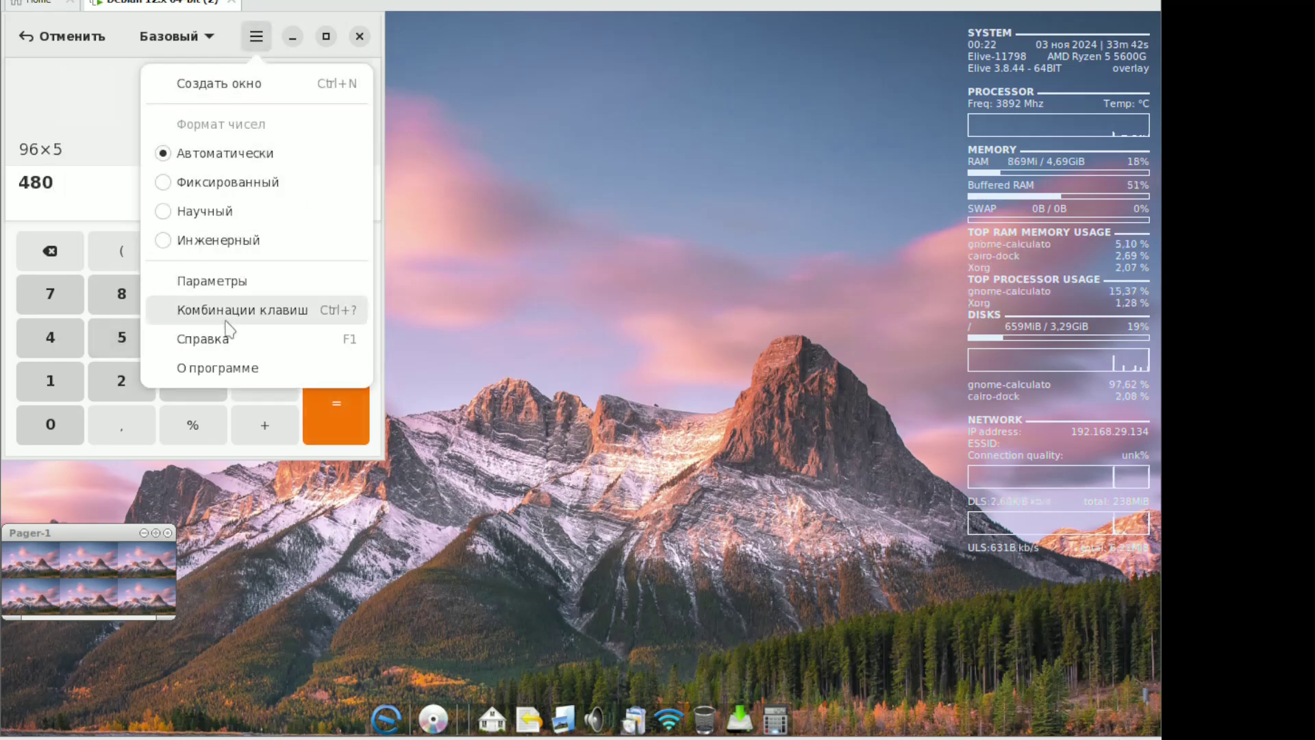
pyautogui.click(219, 368)
pyautogui.click(335, 37)
pyautogui.click(361, 35)
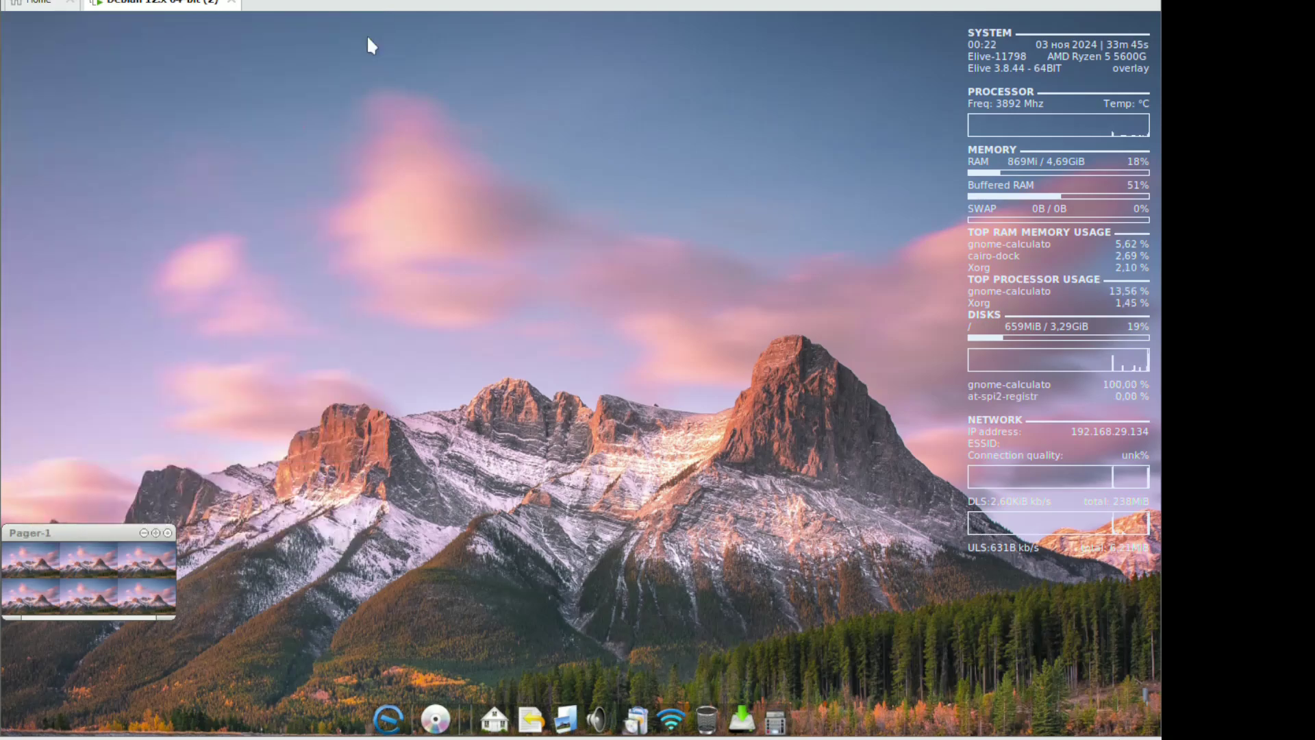
# Launch OBS Studio from the video applications and dismiss its auto-configuration wizard
pyautogui.rightClick(339, 104)
pyautogui.moveTo(452, 164)
pyautogui.click(474, 372)
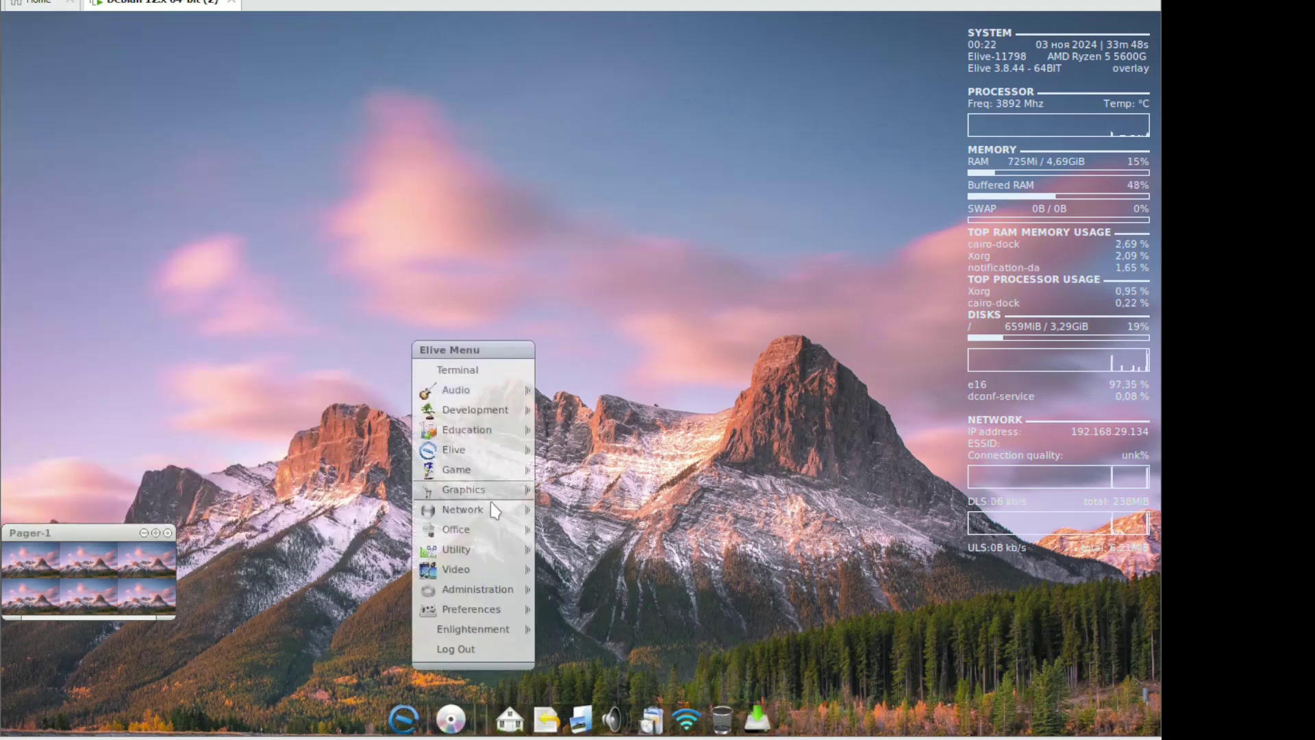
pyautogui.moveTo(479, 523)
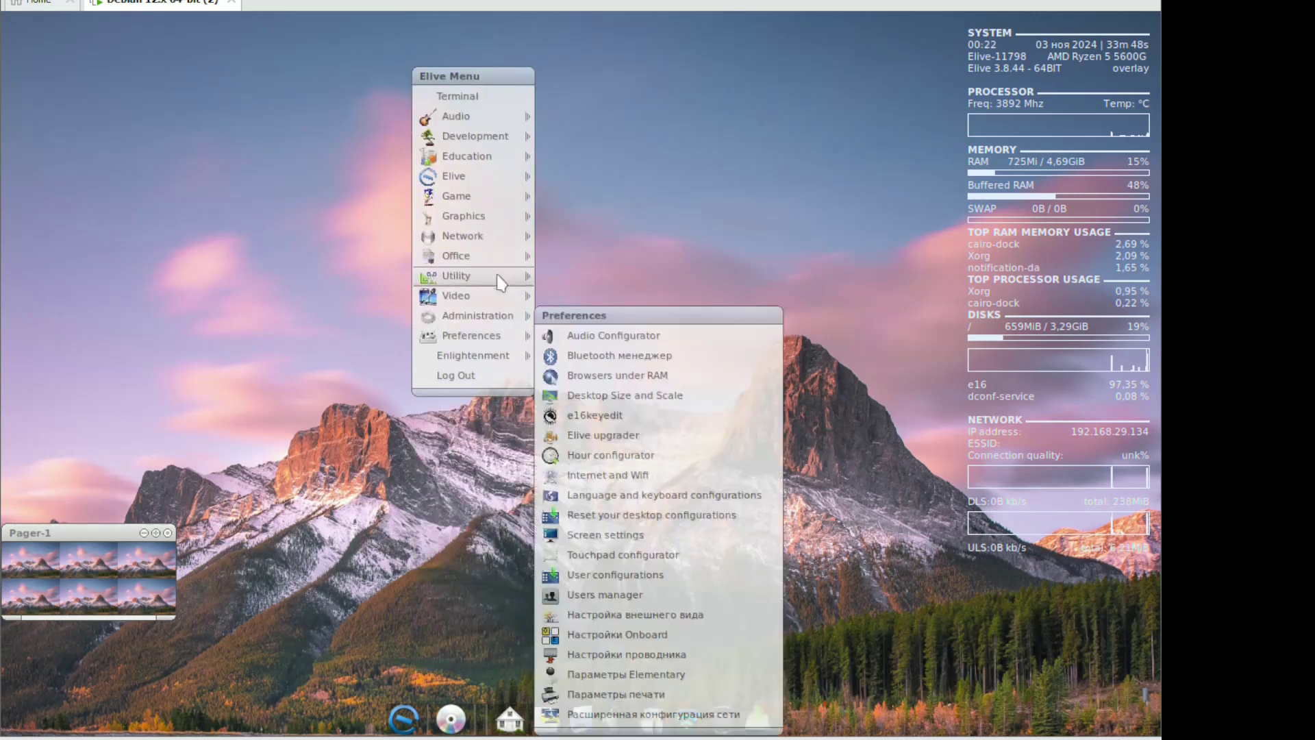
pyautogui.moveTo(480, 302)
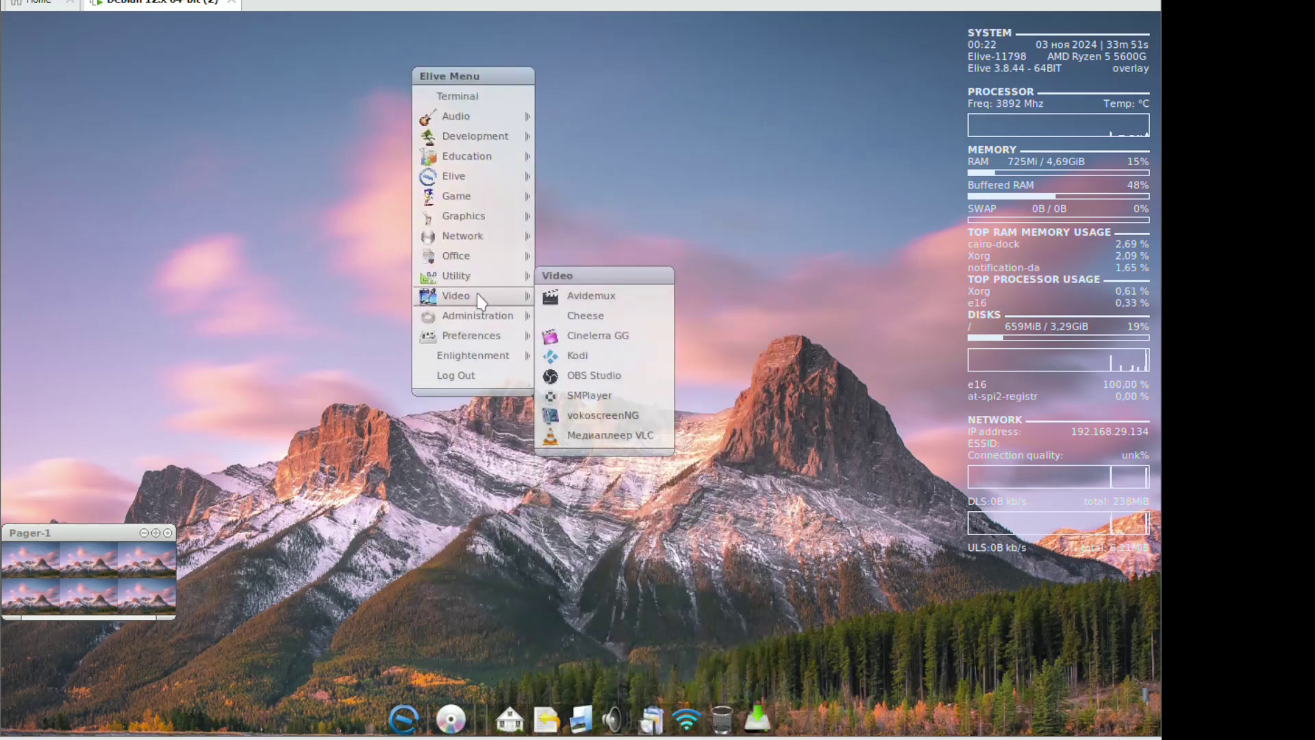
pyautogui.click(610, 379)
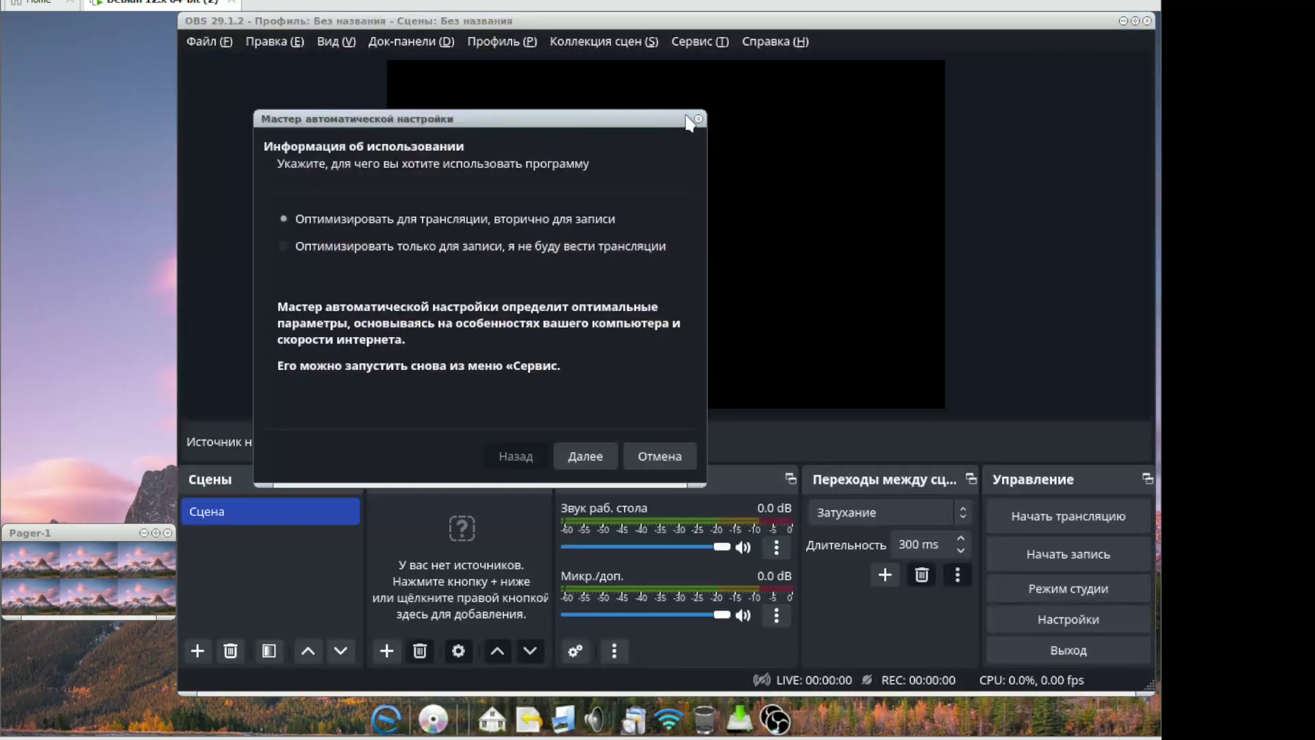
pyautogui.click(697, 118)
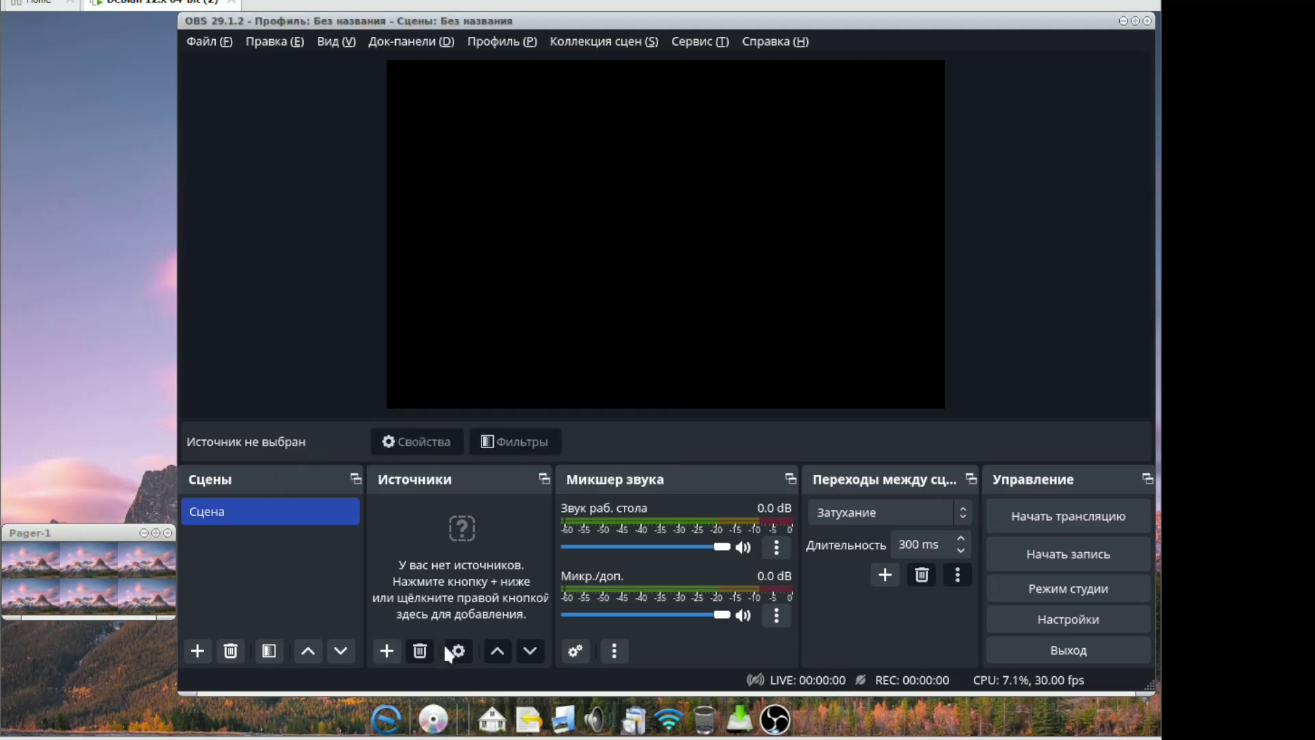
# Add a window capture source (Захват окна, Xcomposite) to the scene with its default settings
pyautogui.click(388, 652)
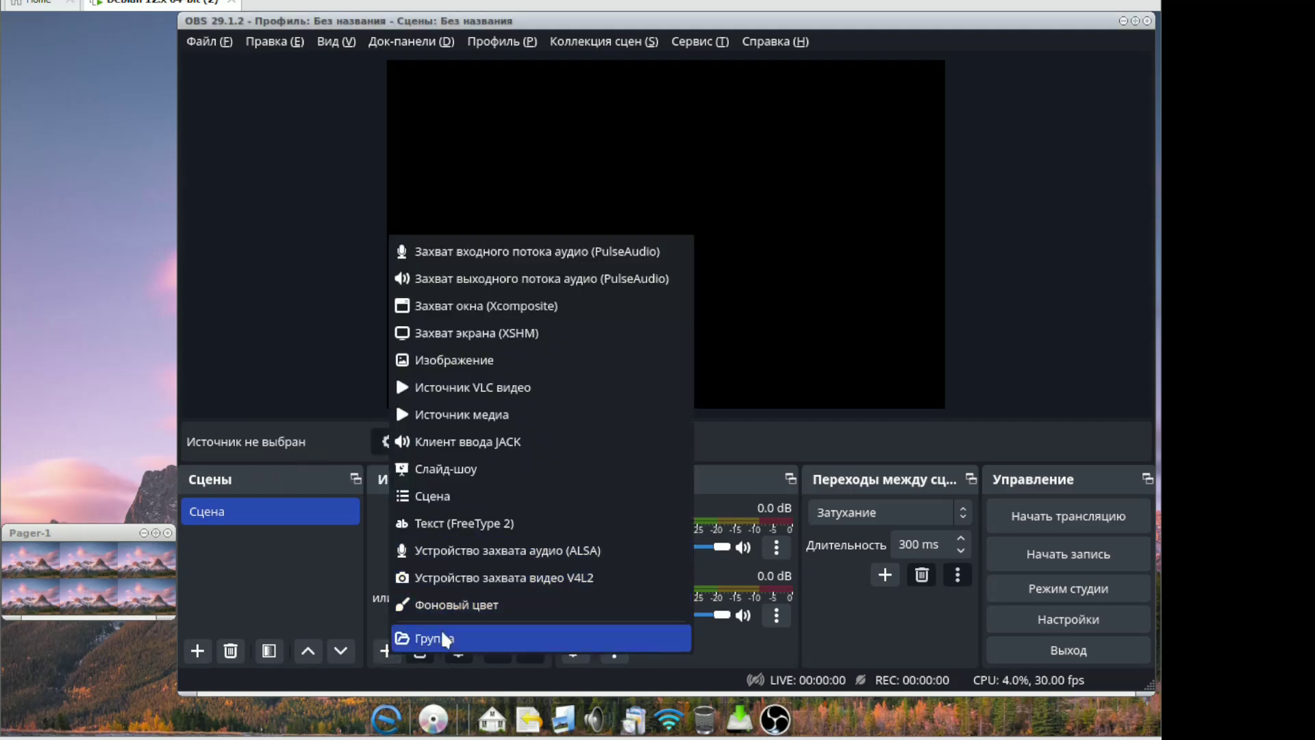
pyautogui.click(450, 308)
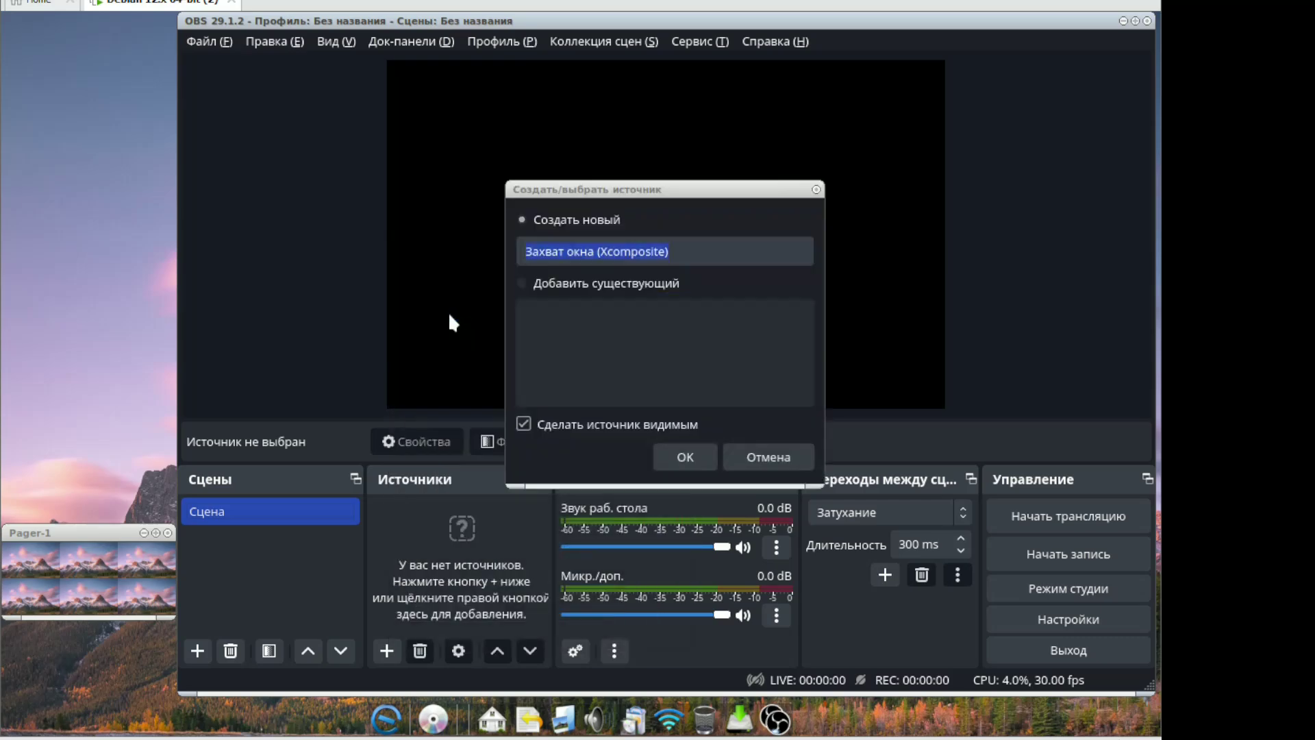
pyautogui.click(681, 454)
pyautogui.click(847, 578)
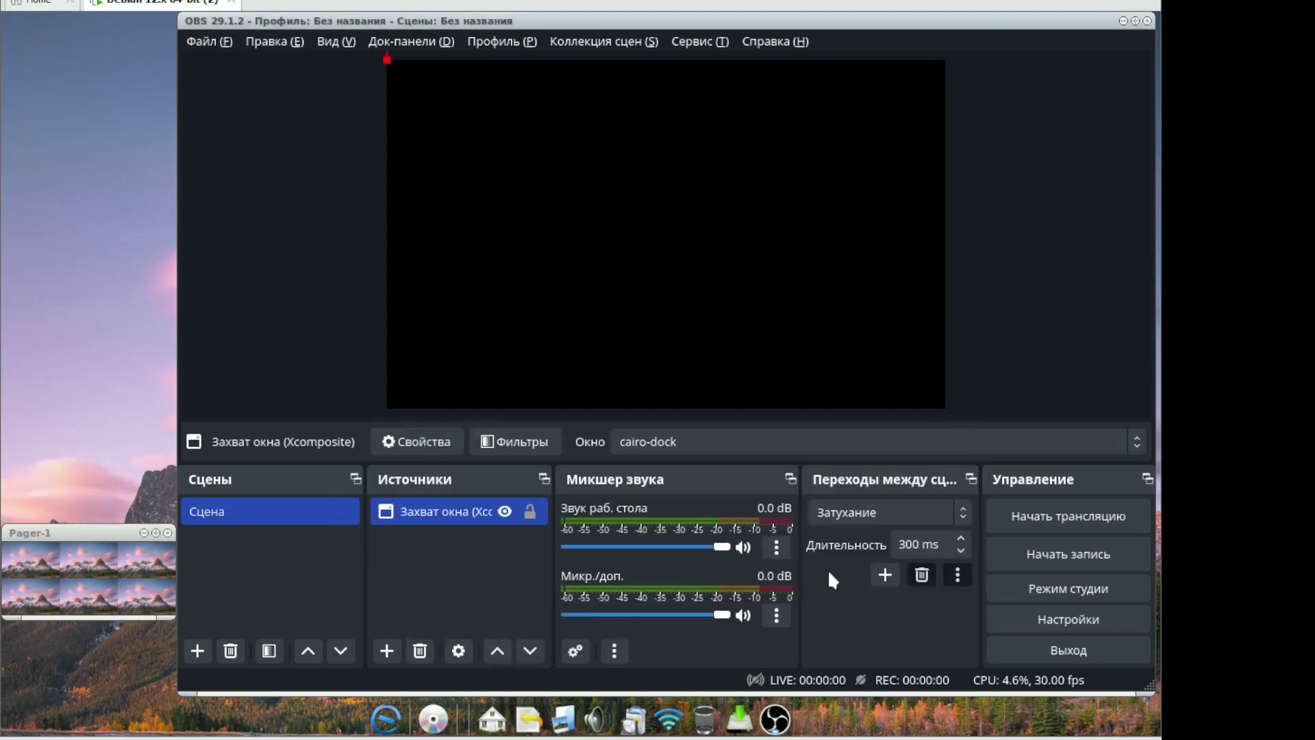
# Add a screen capture source (Захват экрана, XSHM) for Screen Virtual1 to the scene
pyautogui.click(387, 650)
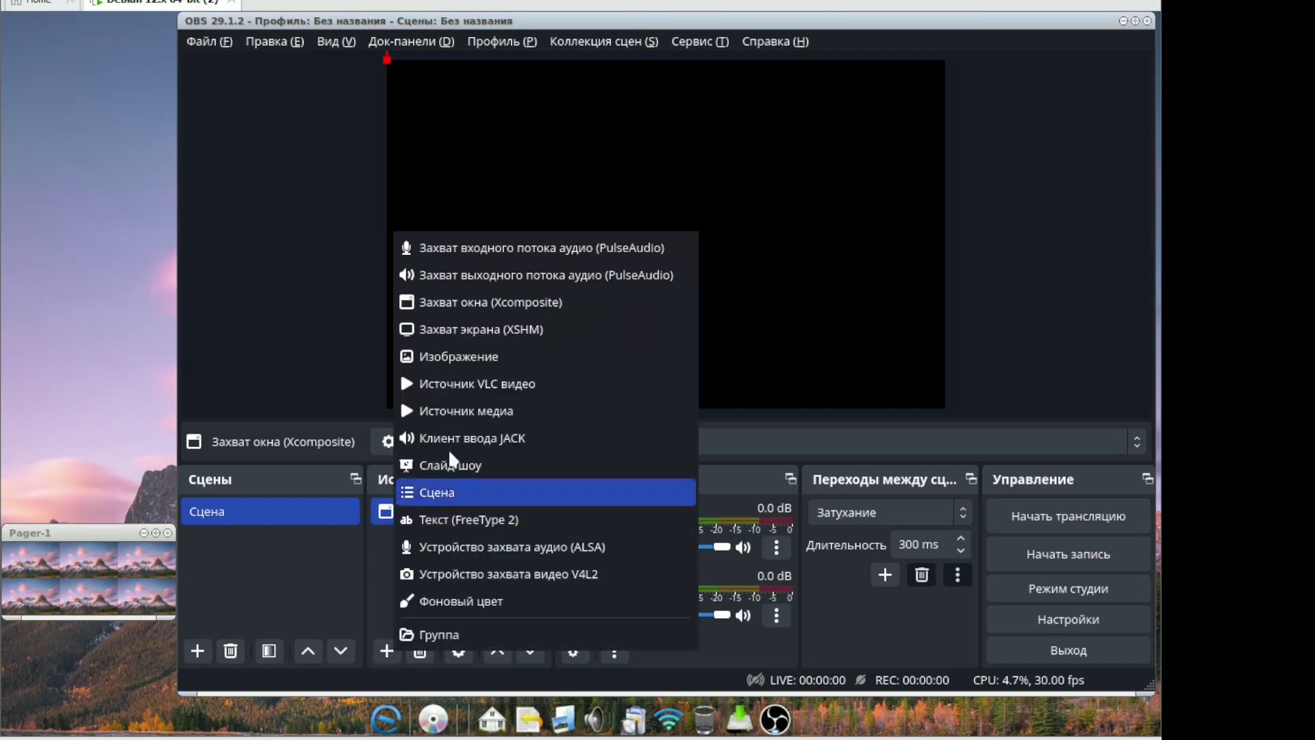
pyautogui.click(507, 326)
pyautogui.click(685, 456)
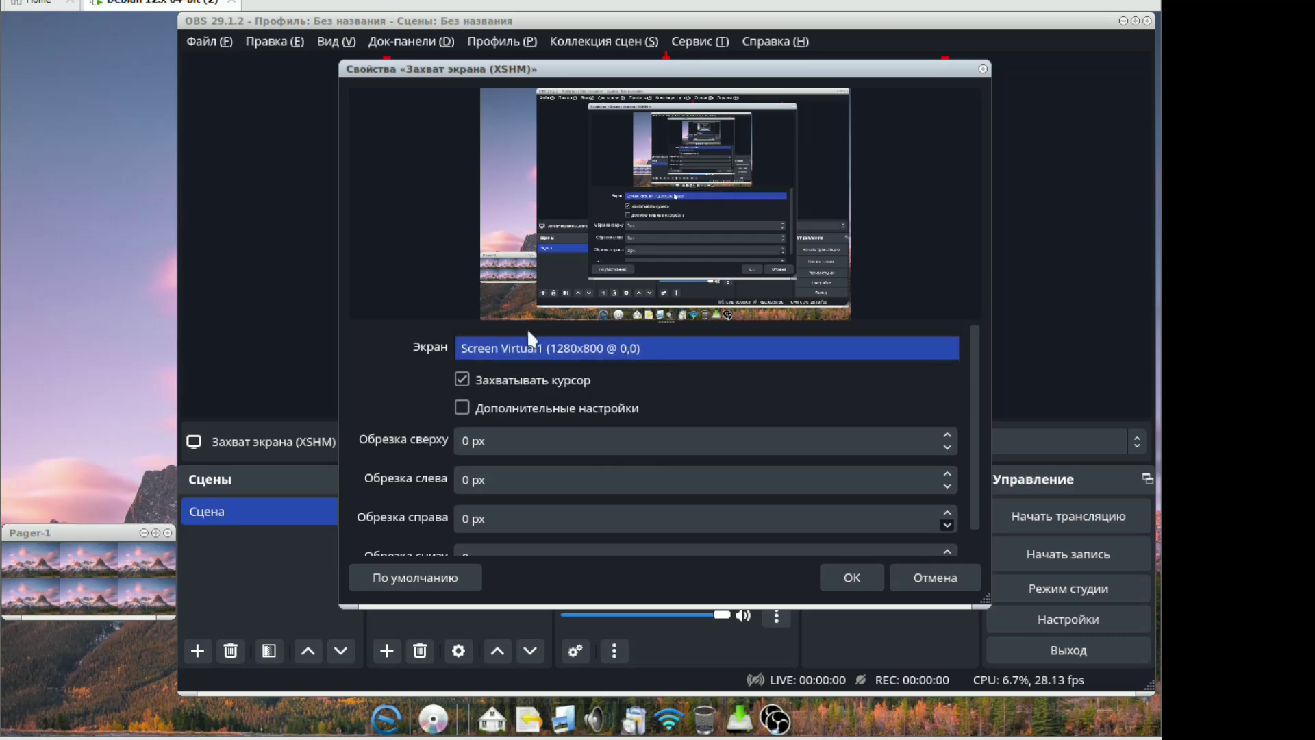
pyautogui.click(847, 574)
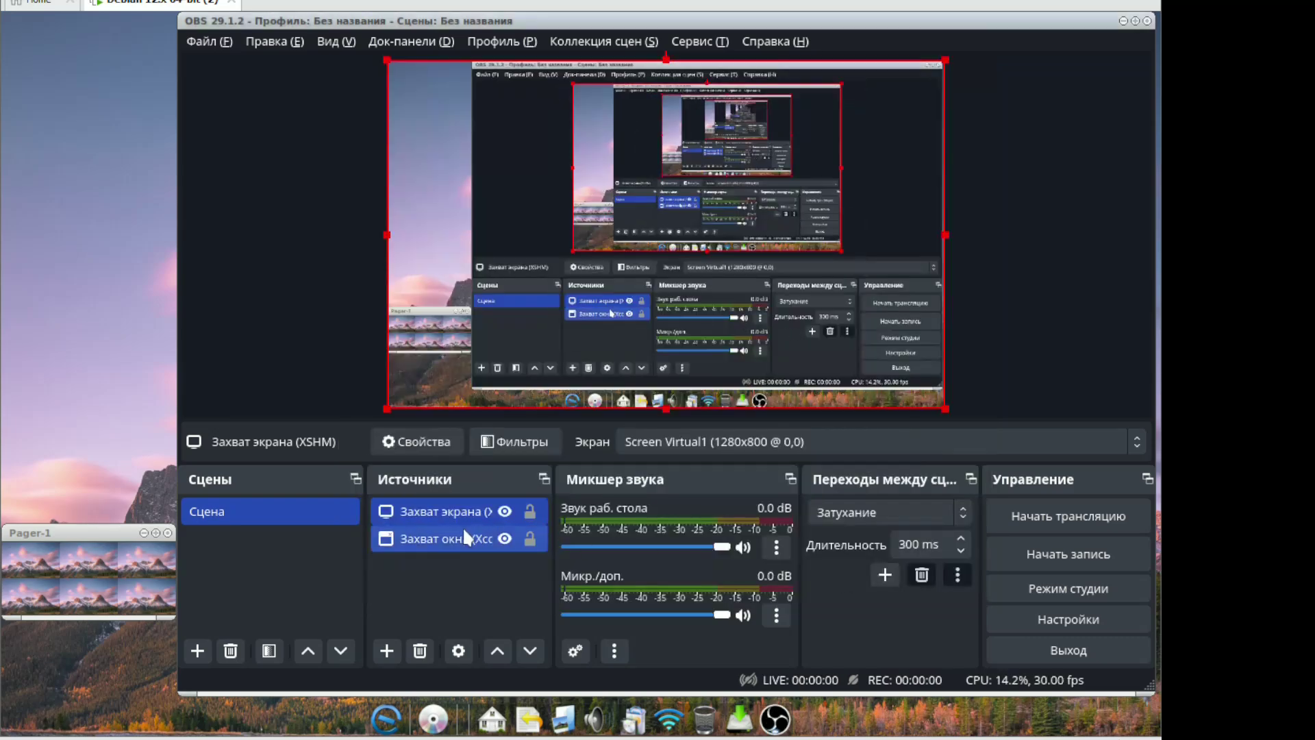
# Set the window capture source to capture the OBS 29.1.2 main window
pyautogui.doubleClick(463, 538)
pyautogui.click(514, 353)
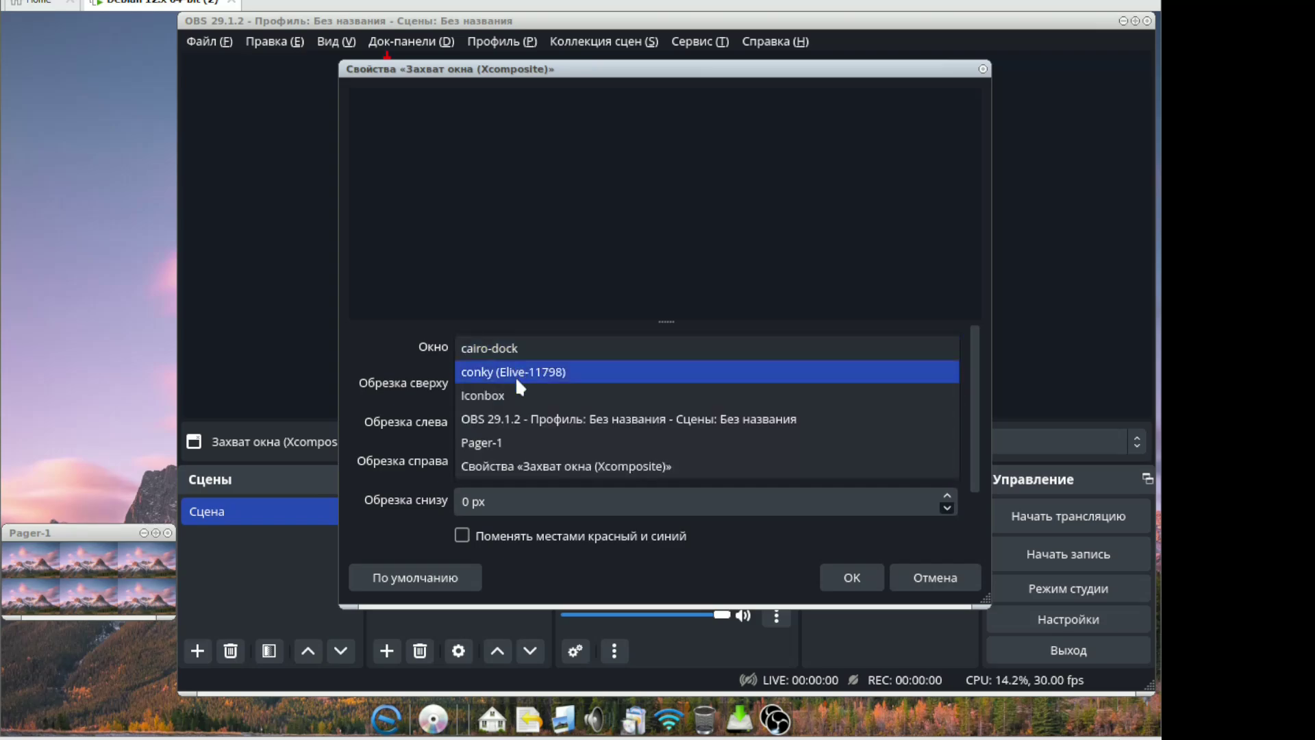
pyautogui.click(519, 373)
pyautogui.click(523, 351)
pyautogui.click(528, 390)
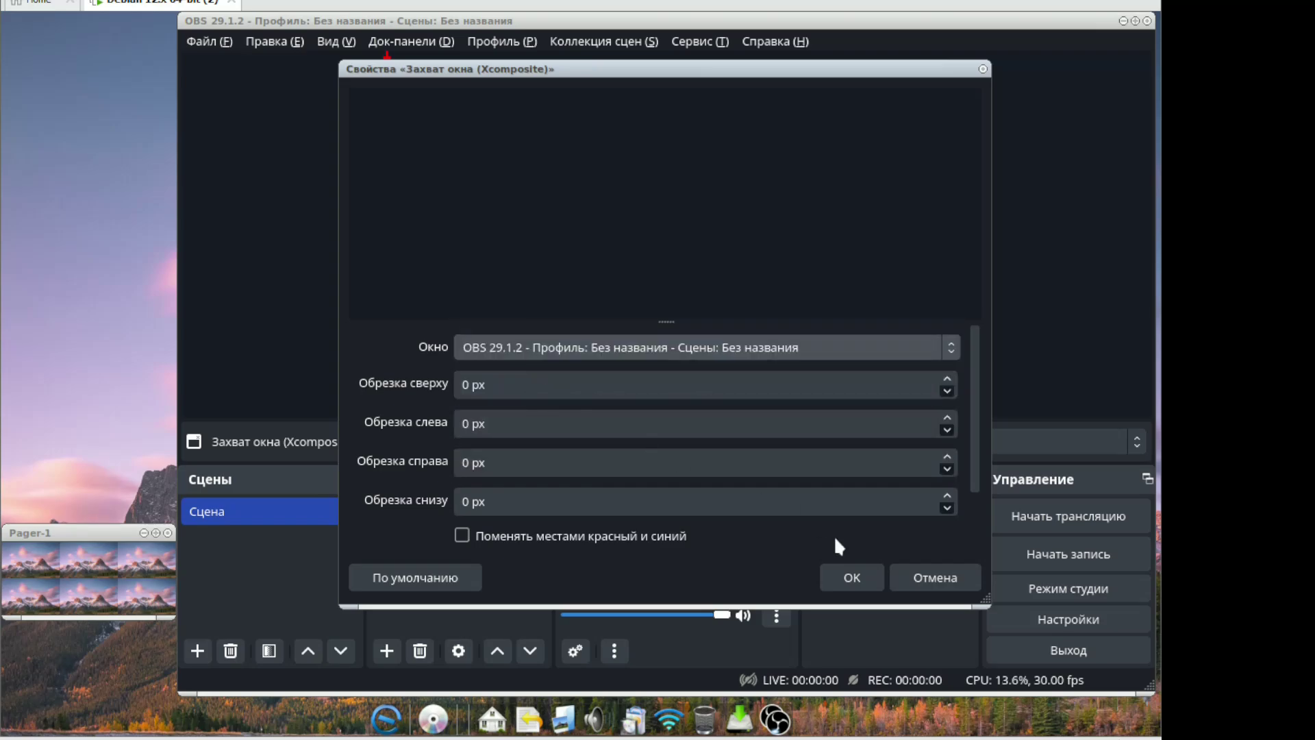
pyautogui.click(852, 577)
# Toggle the visibility of the screen and window capture sources, leaving the screen capture hidden
pyautogui.keyDown('ctrl'); pyautogui.click(524, 511); pyautogui.keyUp('ctrl')
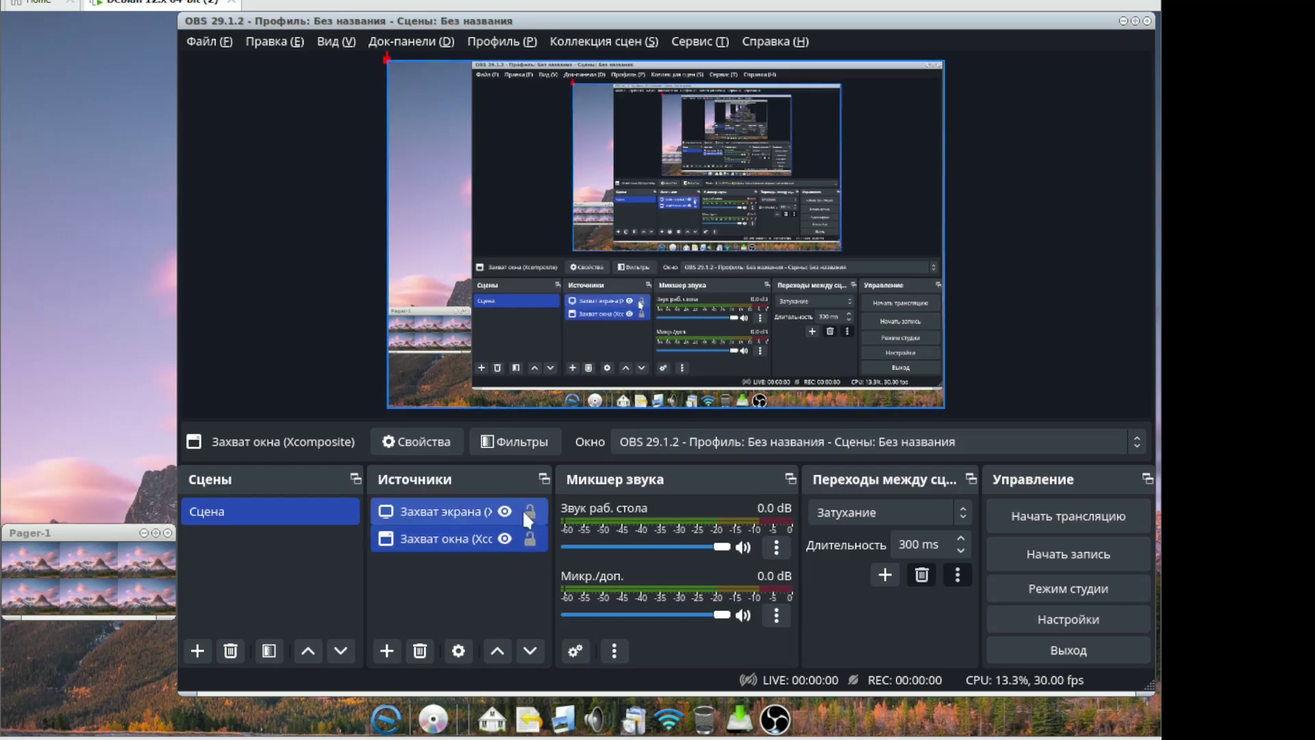
pyautogui.click(507, 511)
pyautogui.click(506, 511)
pyautogui.click(488, 540)
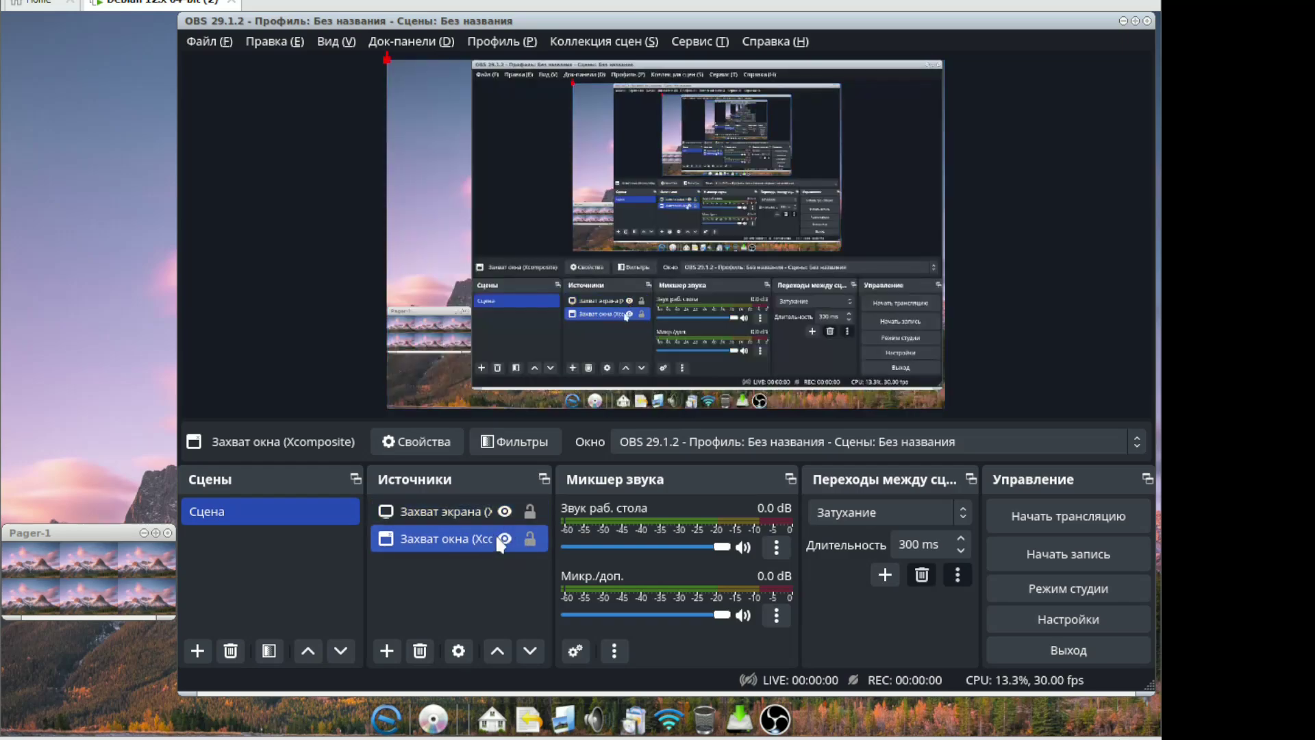
pyautogui.click(505, 539)
pyautogui.click(505, 539)
pyautogui.keyDown('ctrl'); pyautogui.click(491, 510); pyautogui.keyUp('ctrl')
pyautogui.click(505, 511)
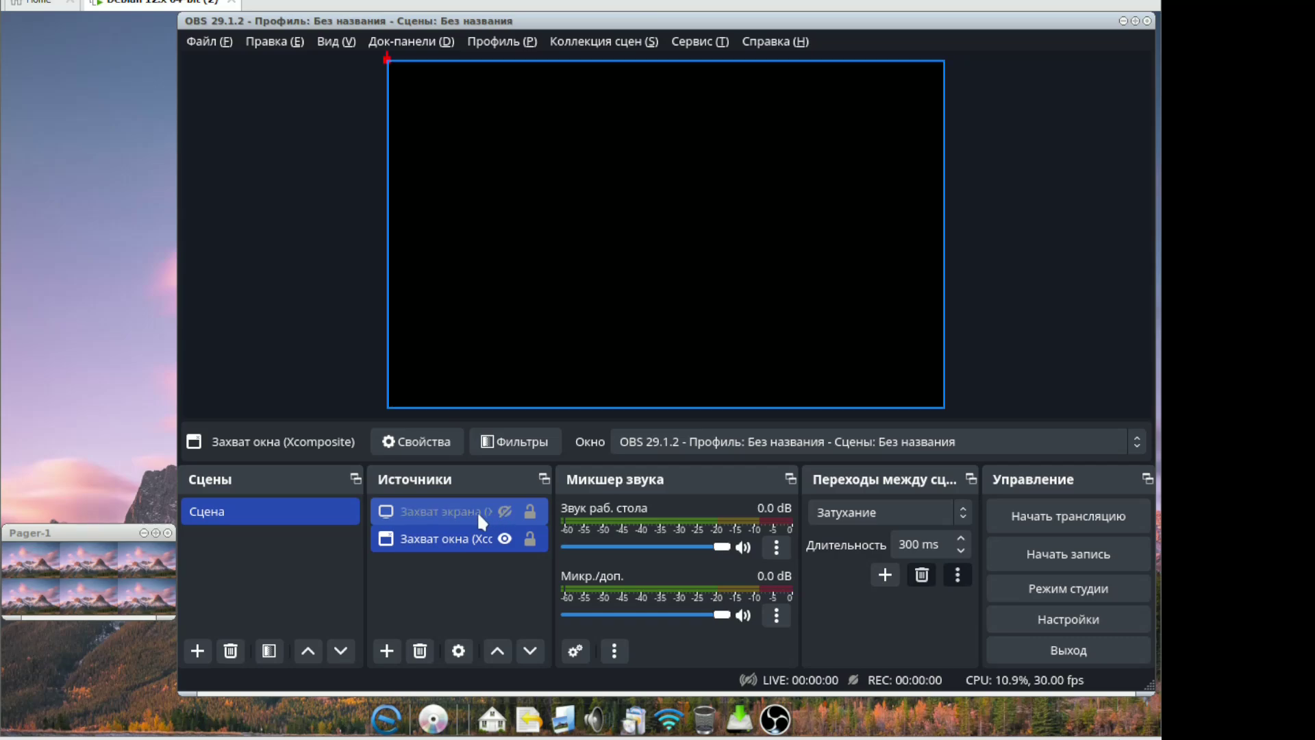
# Retarget the window capture to its own properties window and toggle border capture and the texture format without transparency
pyautogui.doubleClick(472, 532)
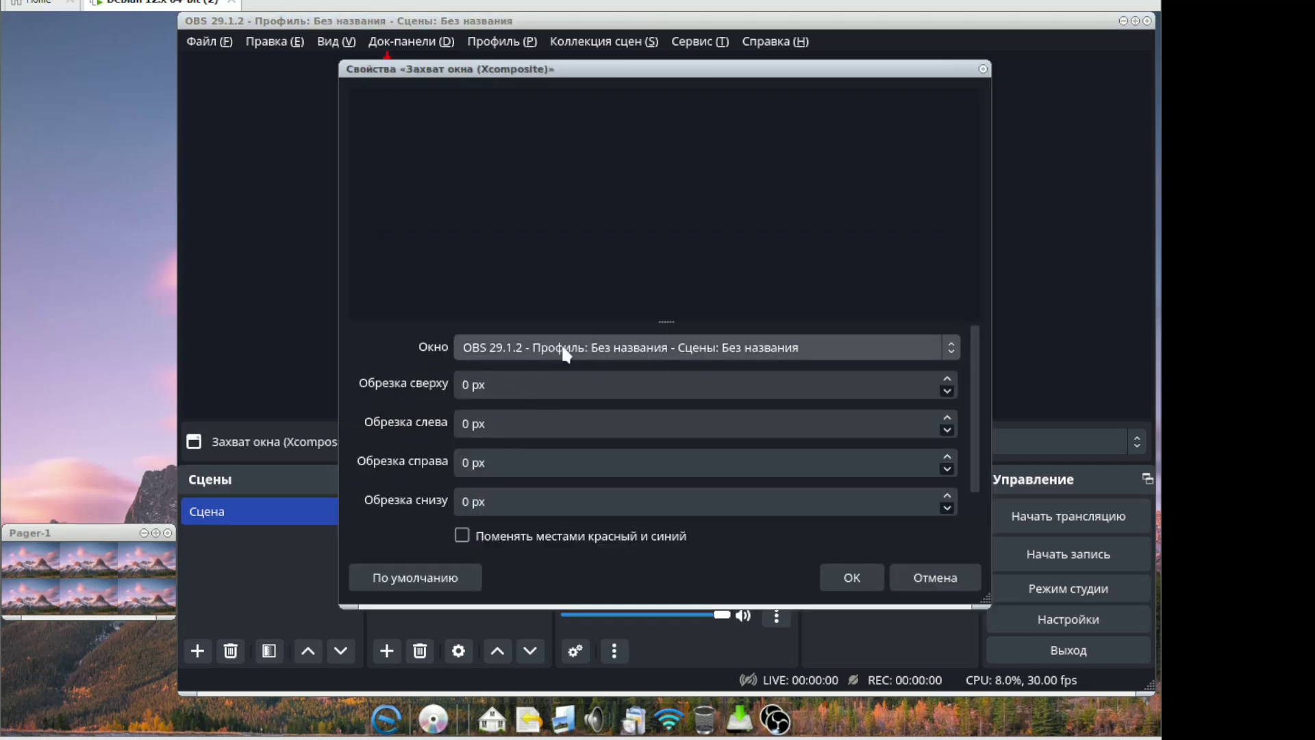
pyautogui.click(561, 346)
pyautogui.click(533, 370)
pyautogui.click(537, 353)
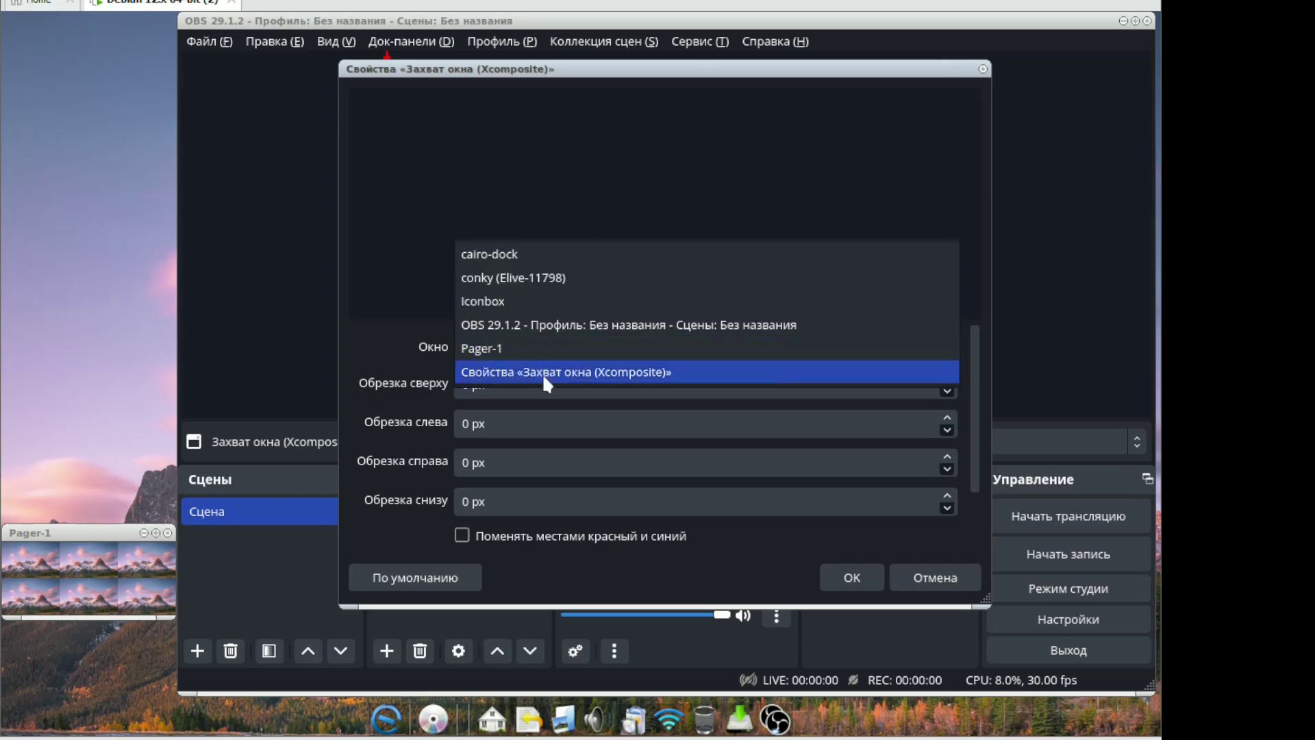
pyautogui.click(541, 373)
pyautogui.click(533, 535)
pyautogui.click(532, 535)
pyautogui.scroll(-2, 548, 486)
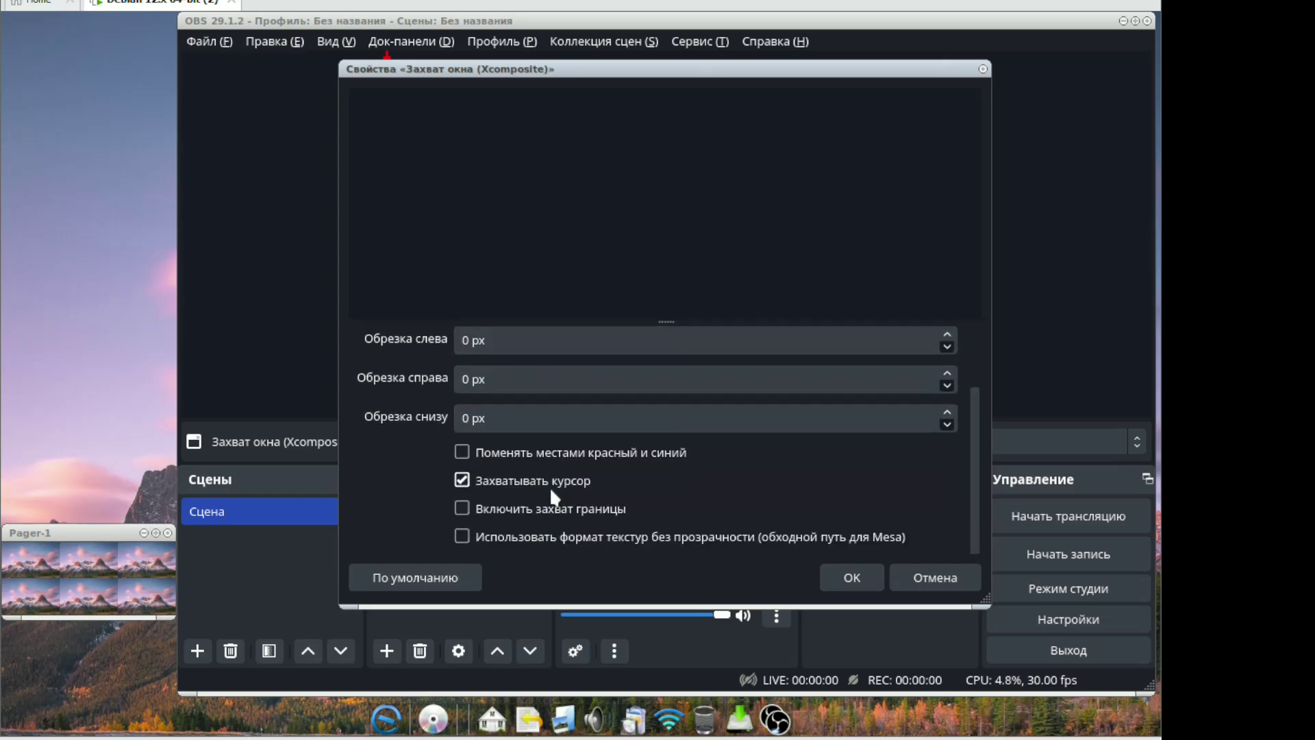
pyautogui.click(463, 536)
pyautogui.click(463, 509)
pyautogui.scroll(2, 480, 480)
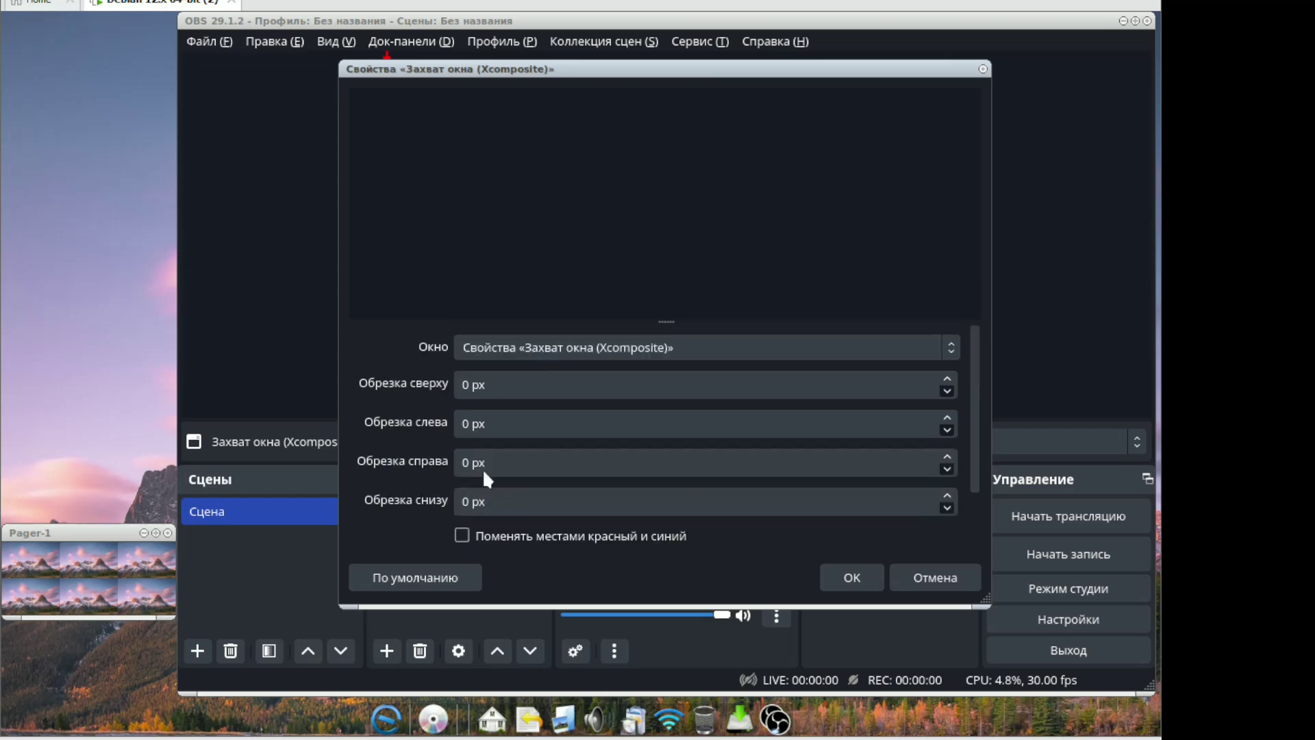
# Set the window capture's target to conky (Elive-11798), apply it, and delete the window capture source
pyautogui.click(508, 351)
pyautogui.click(508, 254)
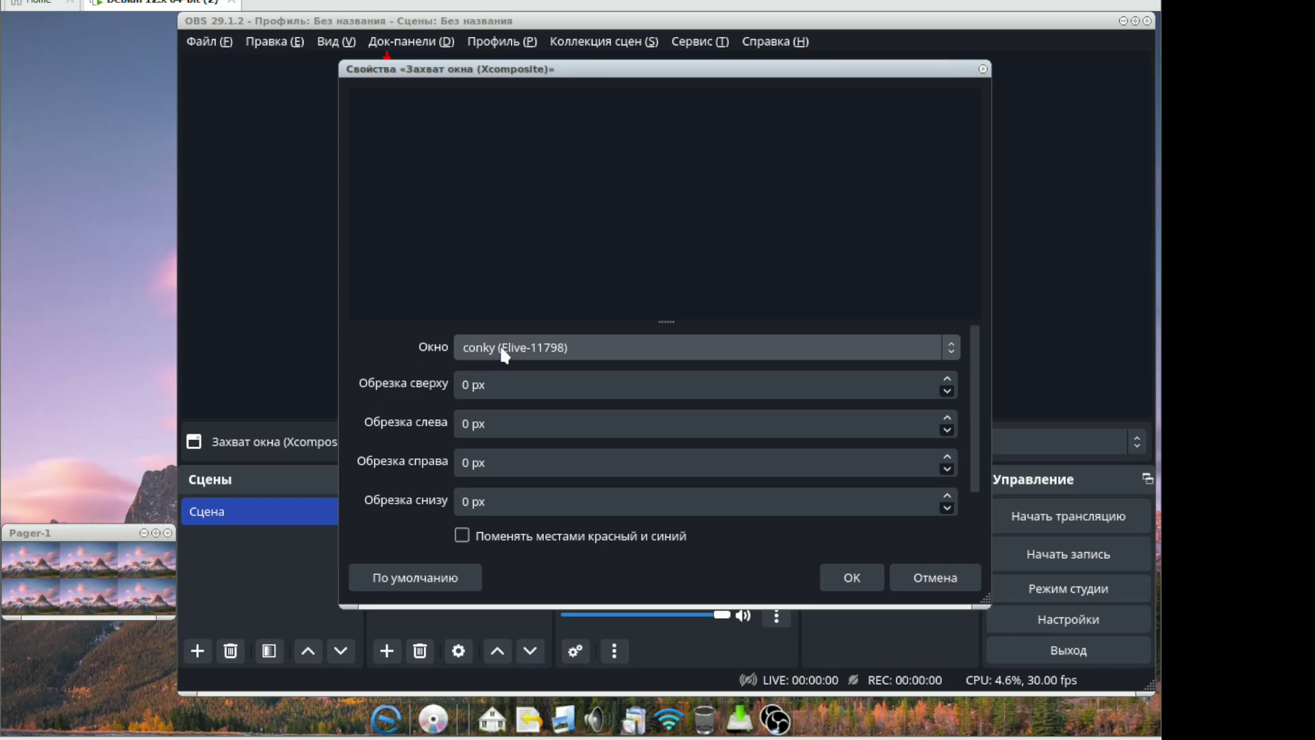
pyautogui.click(842, 578)
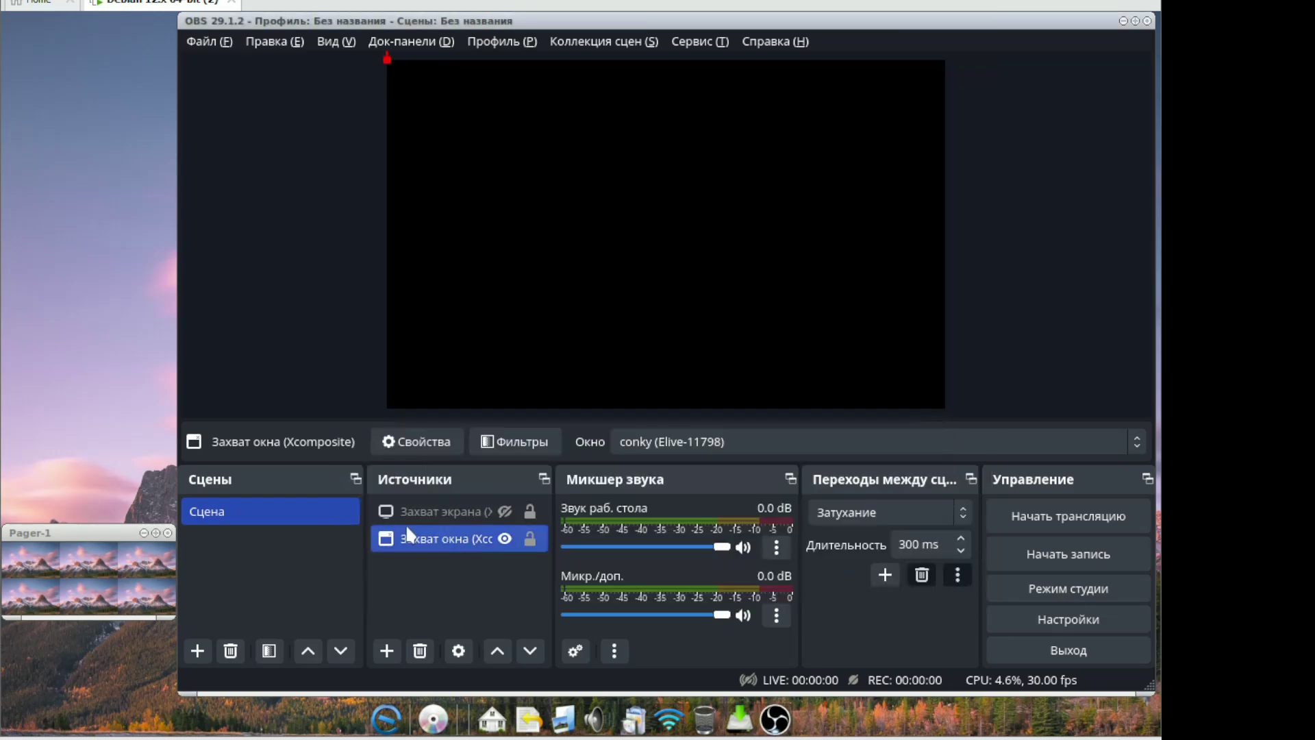
pyautogui.click(420, 650)
pyautogui.click(747, 359)
# Try a V4L2 video capture device source with default settings and remove it from the scene
pyautogui.click(387, 650)
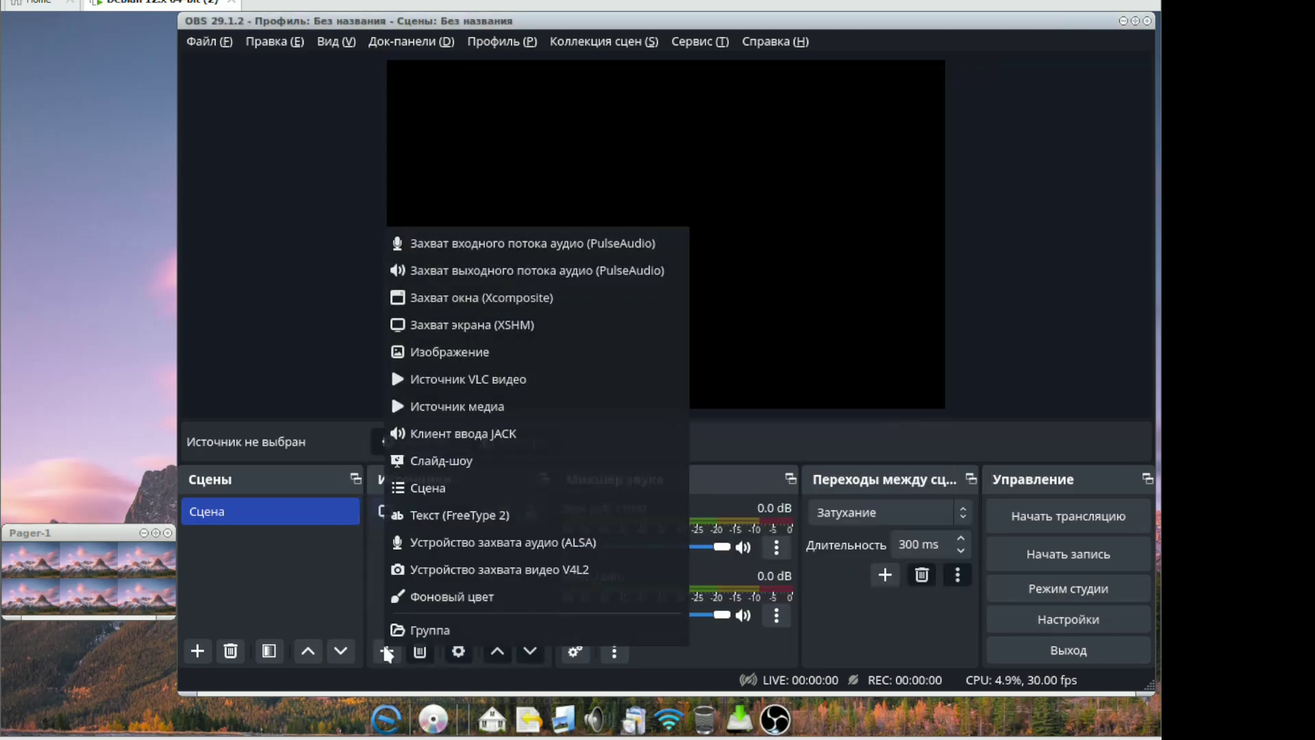
pyautogui.click(478, 569)
pyautogui.click(681, 457)
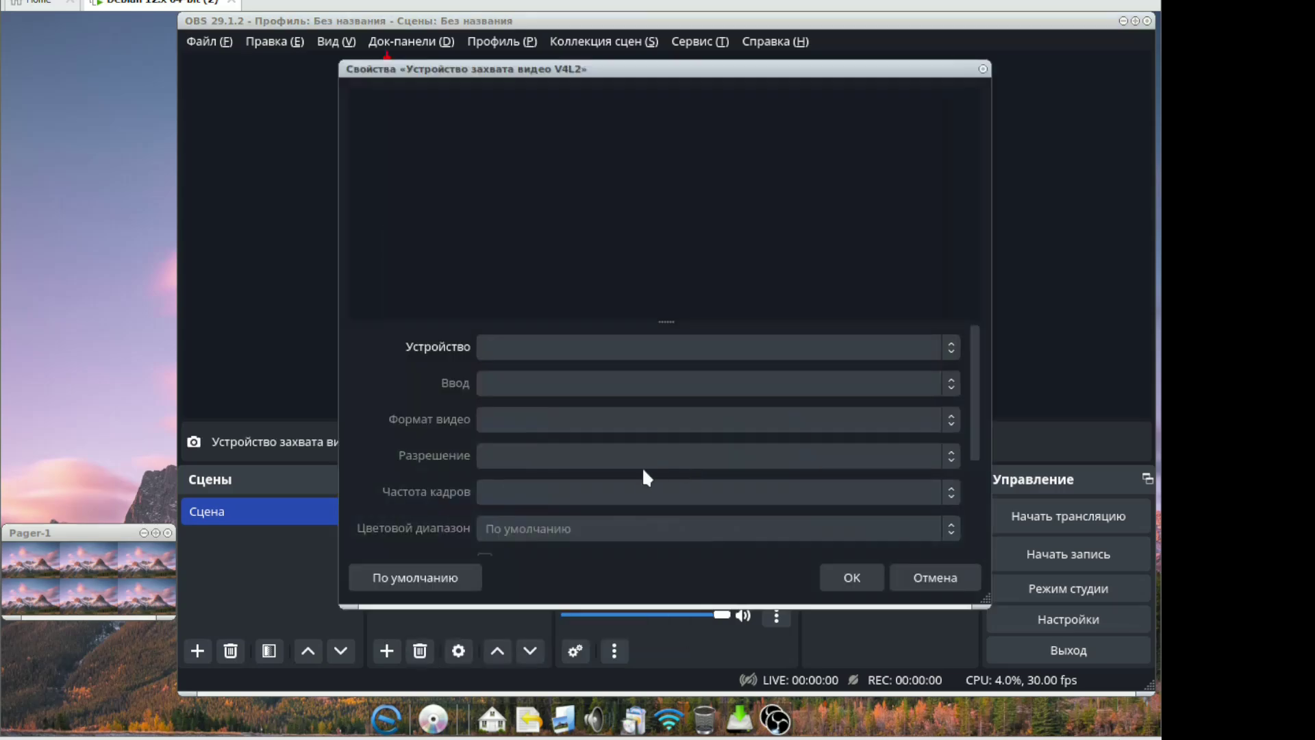
pyautogui.click(868, 575)
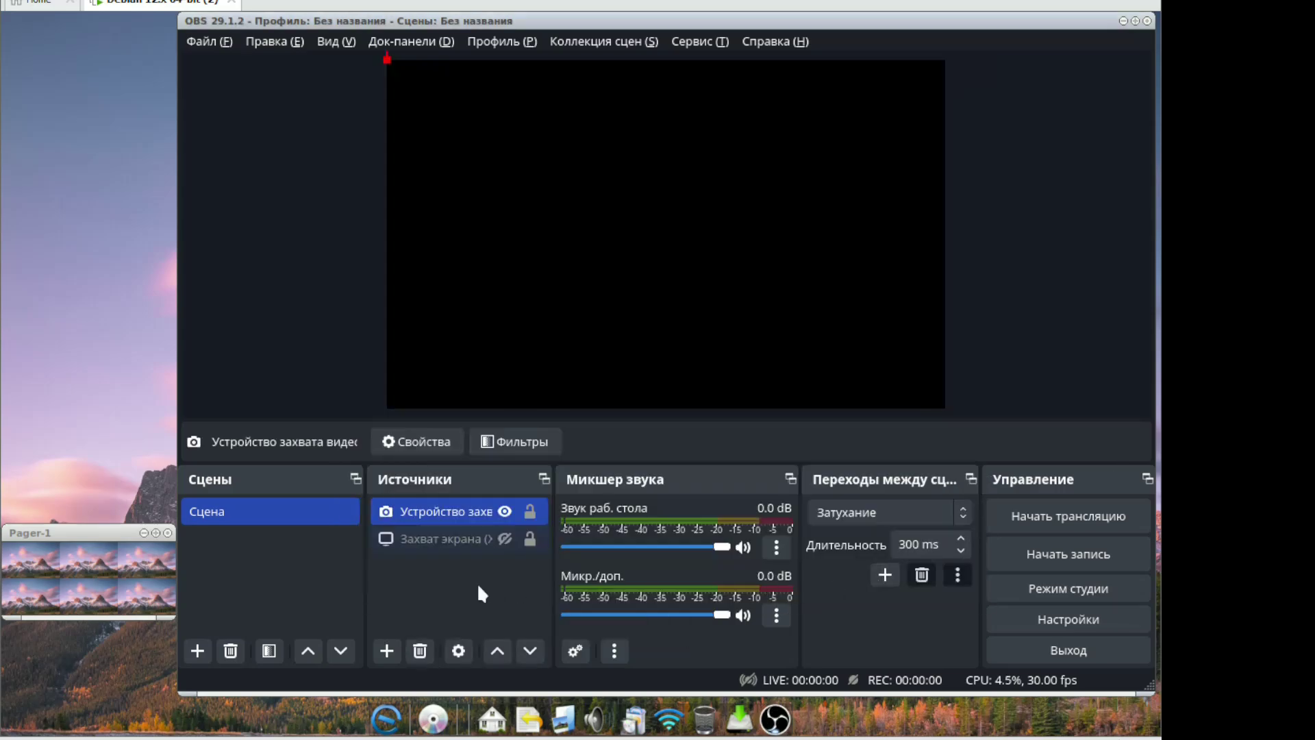
pyautogui.click(468, 548)
pyautogui.click(465, 516)
pyautogui.click(408, 652)
pyautogui.click(765, 359)
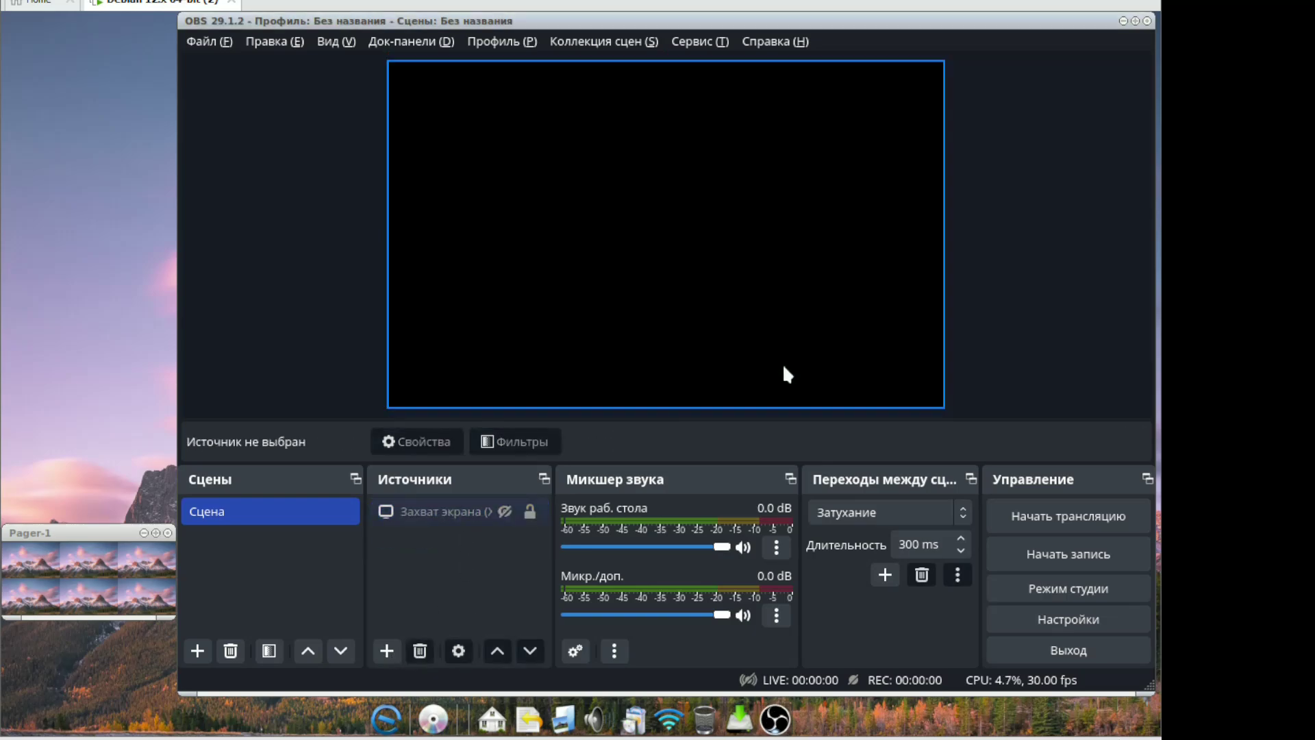
# Try a new window capture source targeting Iconbox, cancel its properties and delete the source
pyautogui.click(387, 652)
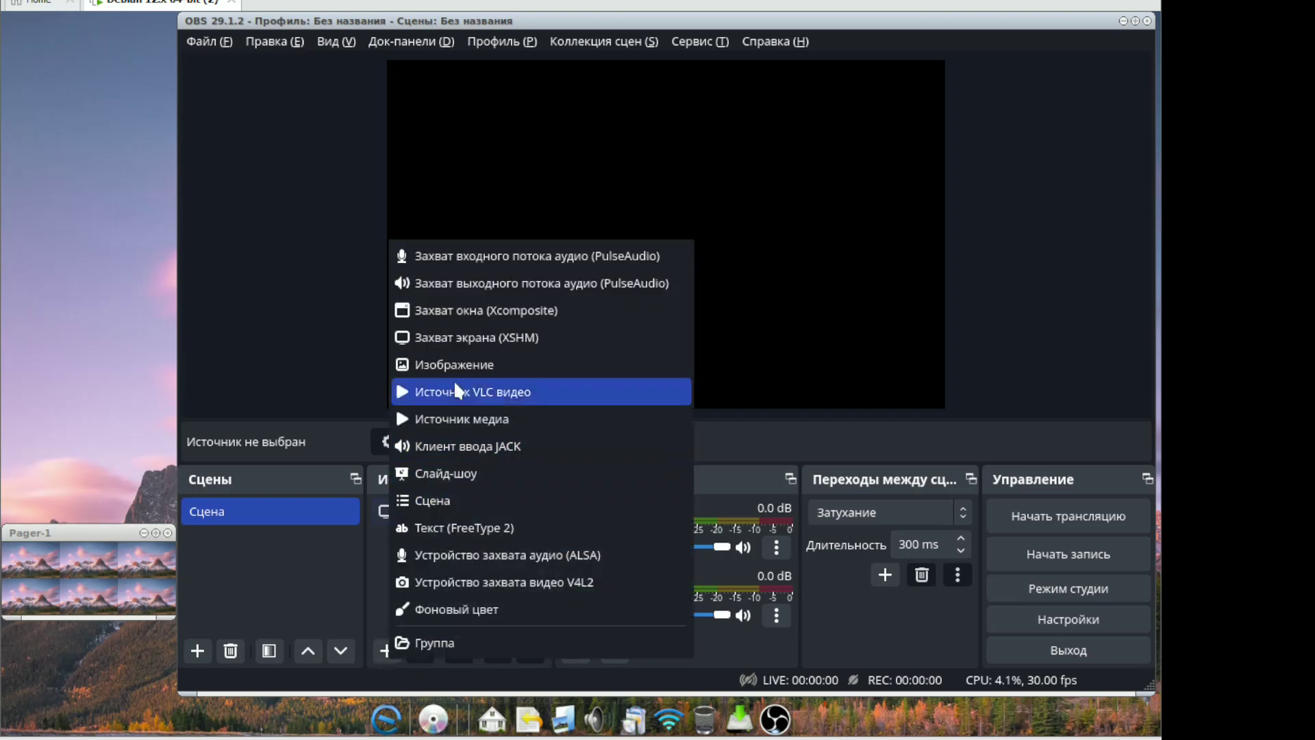
pyautogui.click(482, 307)
pyautogui.click(692, 458)
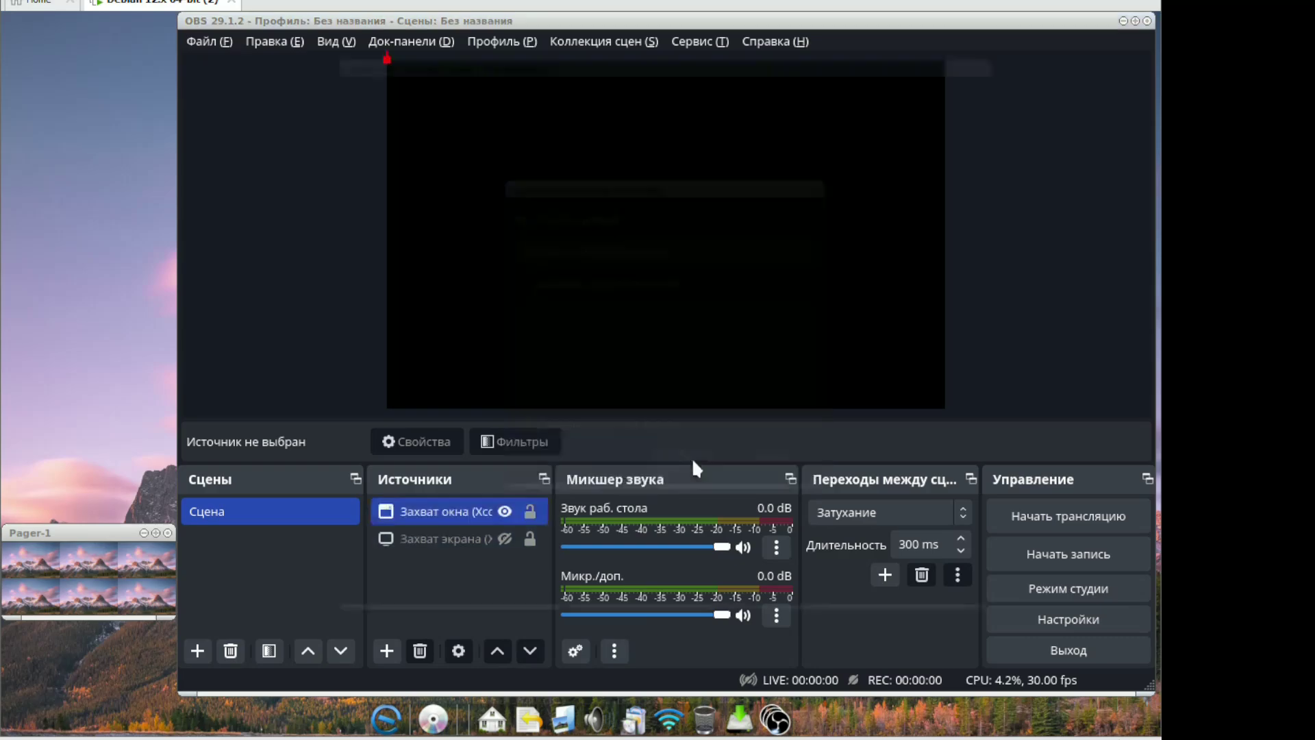
pyautogui.click(562, 343)
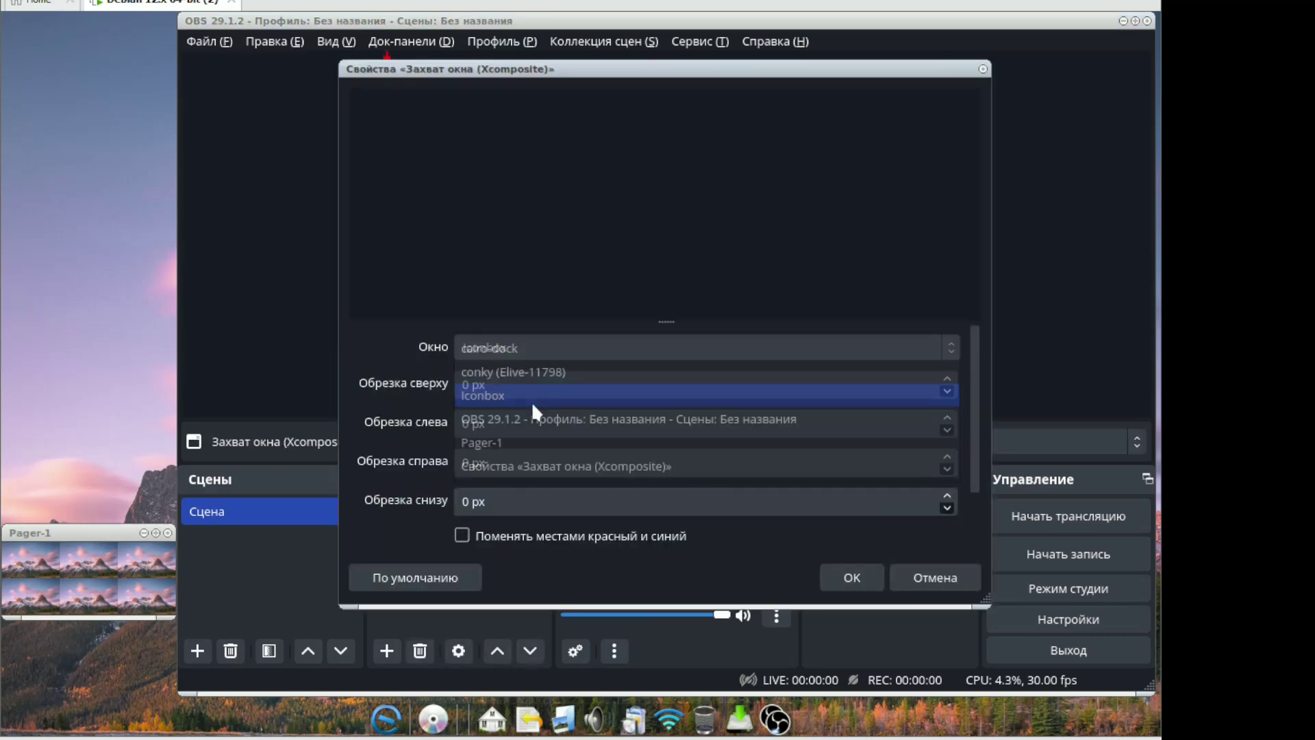
pyautogui.click(531, 398)
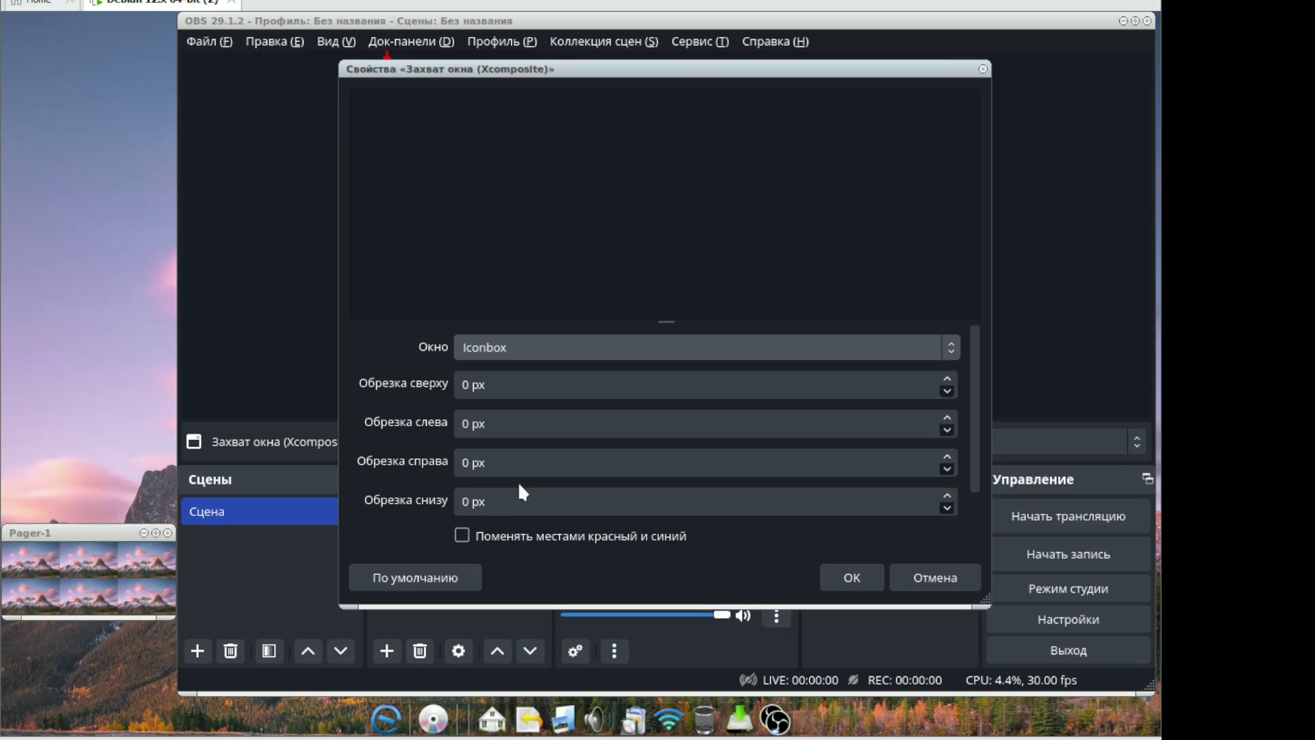
pyautogui.scroll(-2, 520, 480)
pyautogui.scroll(2, 524, 466)
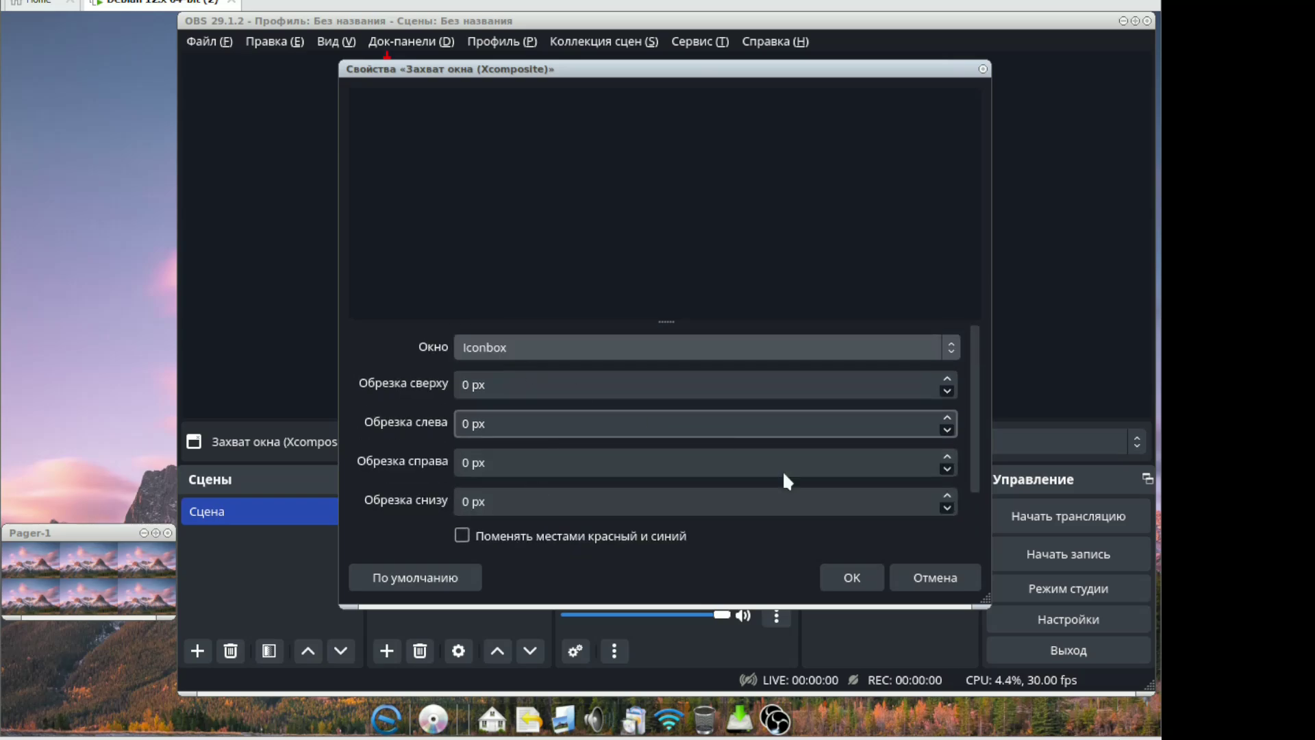
pyautogui.click(918, 578)
pyautogui.click(420, 651)
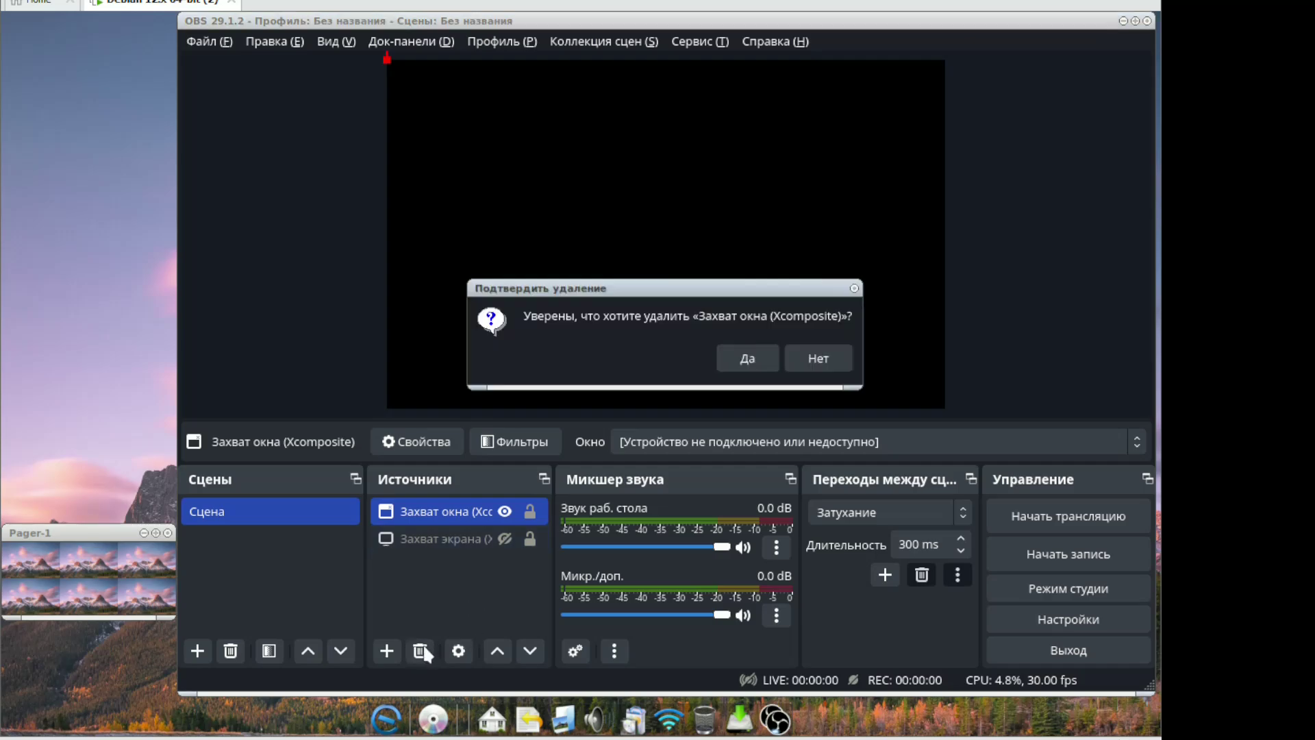
pyautogui.click(747, 370)
# Unhide the screen capture and make a short recording while moving the OBS window, closing OBS at the end
pyautogui.click(505, 511)
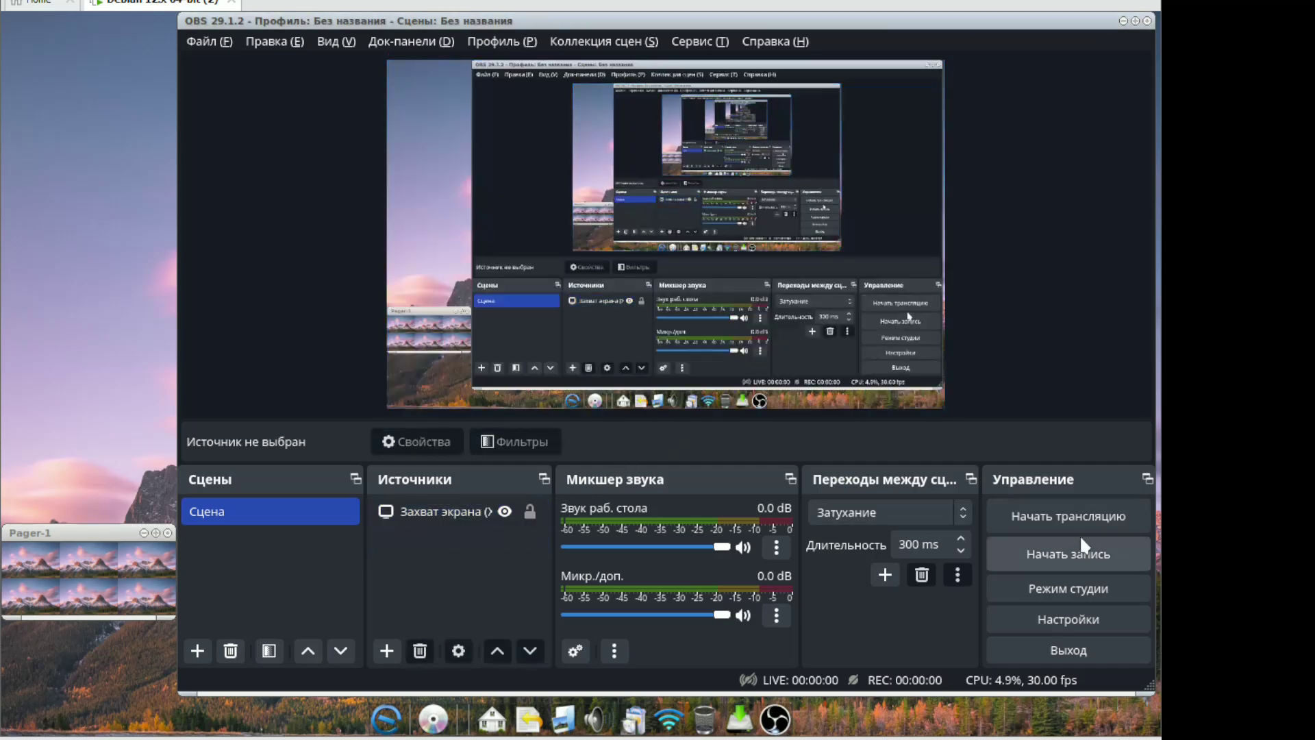
pyautogui.click(1014, 553)
pyautogui.moveTo(752, 19); pyautogui.dragTo(553, 70)
pyautogui.click(848, 604)
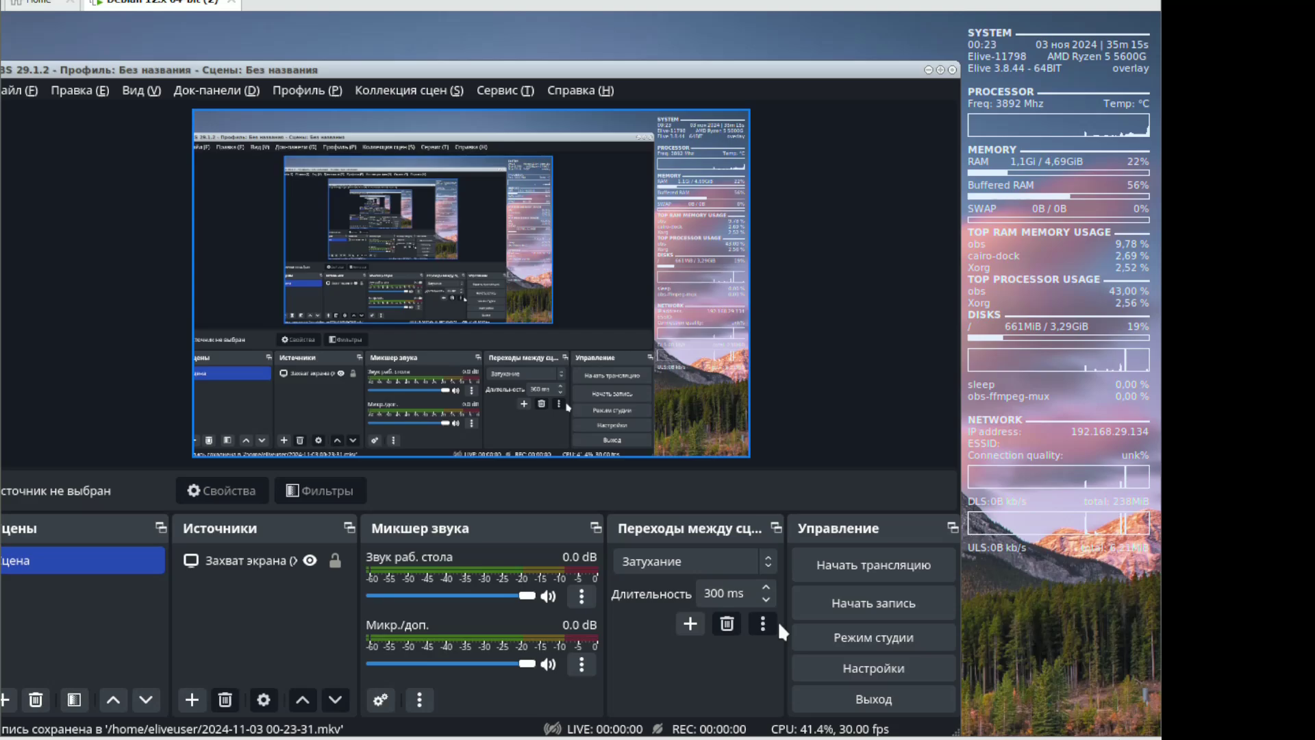
pyautogui.click(953, 70)
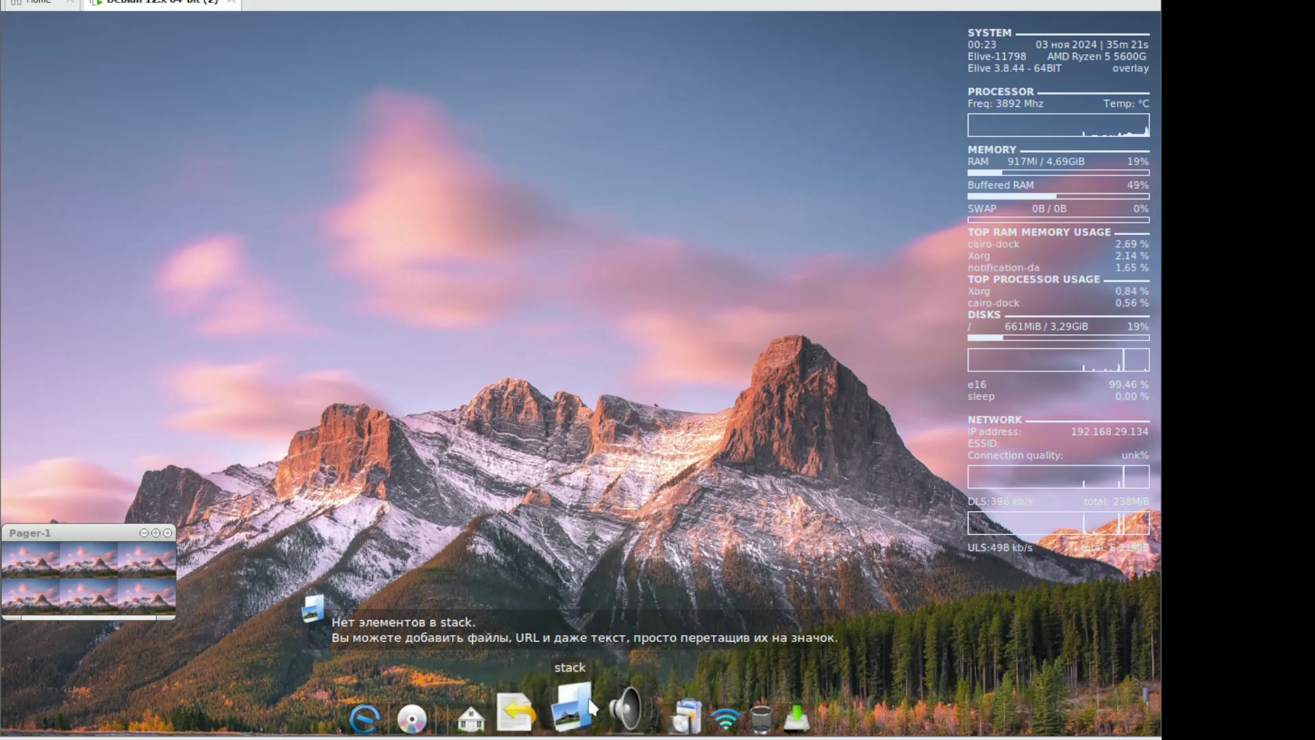
# Decline the console shell so the graphical system is tried again, and close the HexChat window on the desktop
pyautogui.moveTo(514, 710)
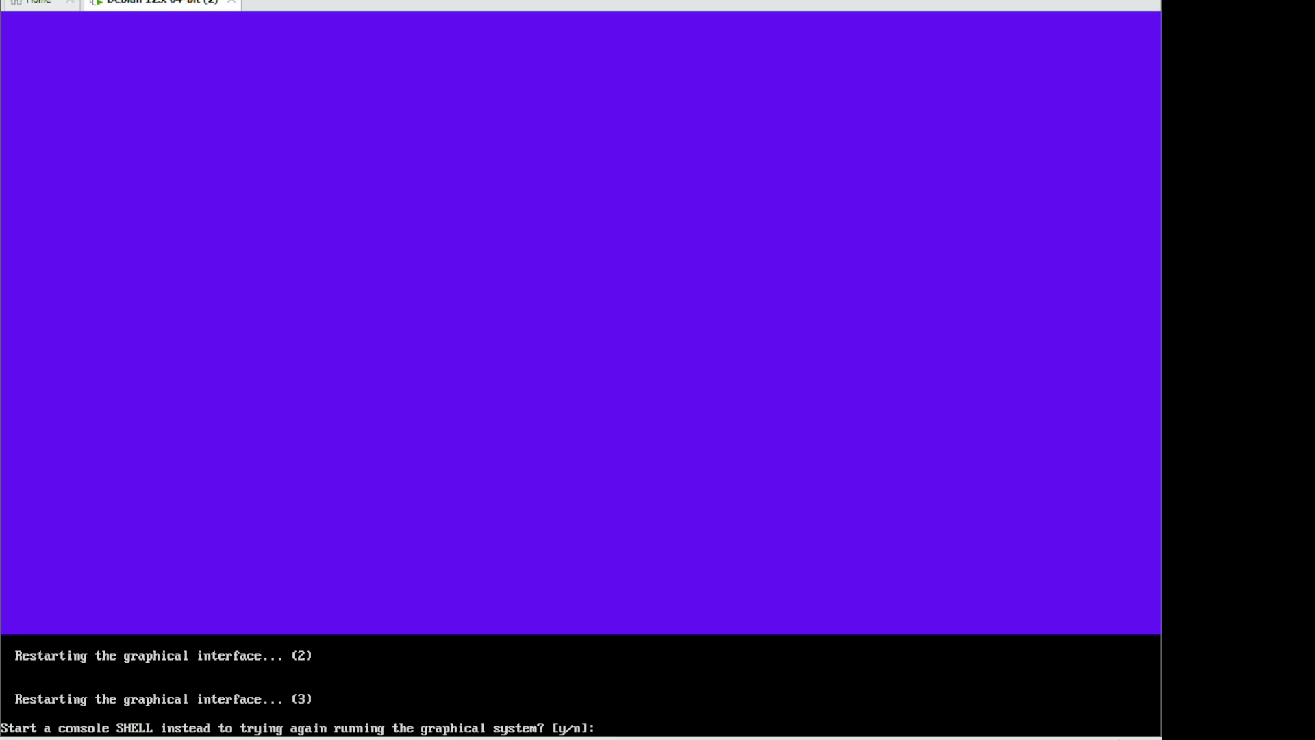
pyautogui.write('n')
pyautogui.press('Return')
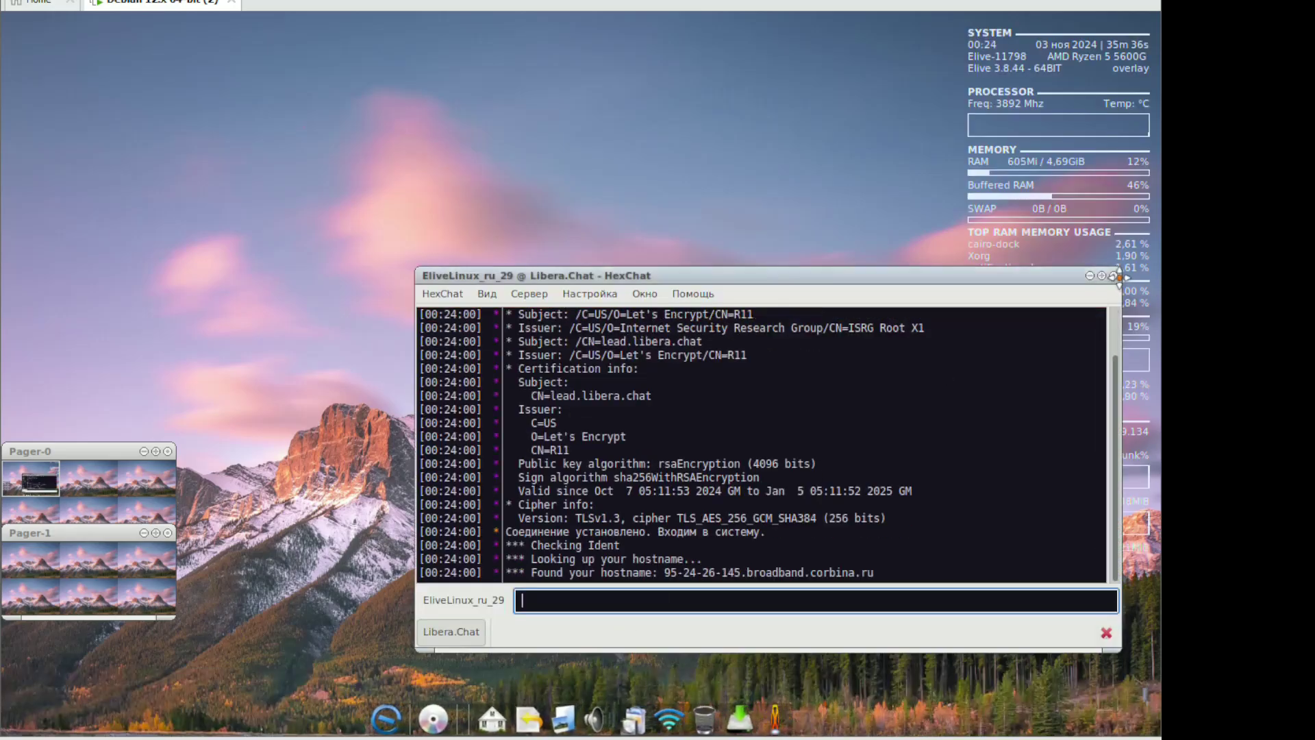
pyautogui.click(1114, 276)
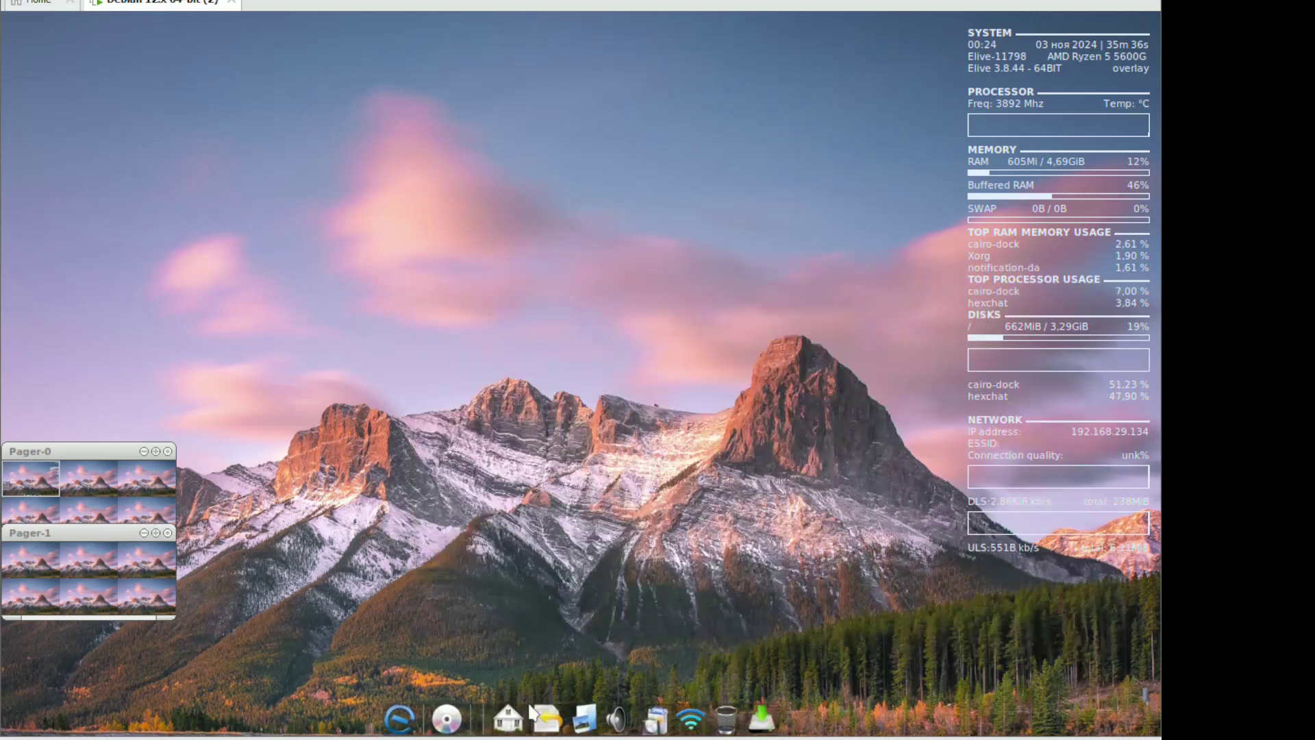
# Open the Документы folder and view Basic Terminal and system Tutorial.html in the browser, dismissing the extension notice and closing the browser
pyautogui.click(492, 720)
pyautogui.click(496, 546)
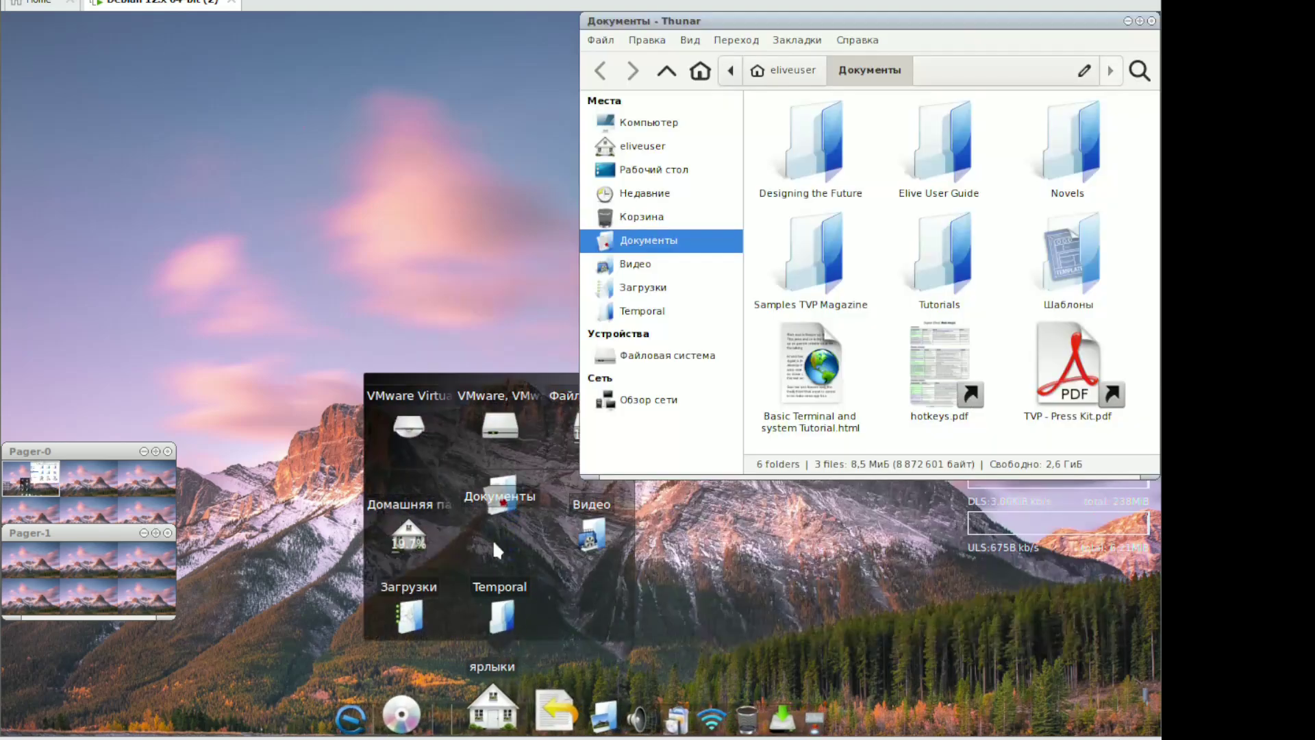
pyautogui.doubleClick(822, 368)
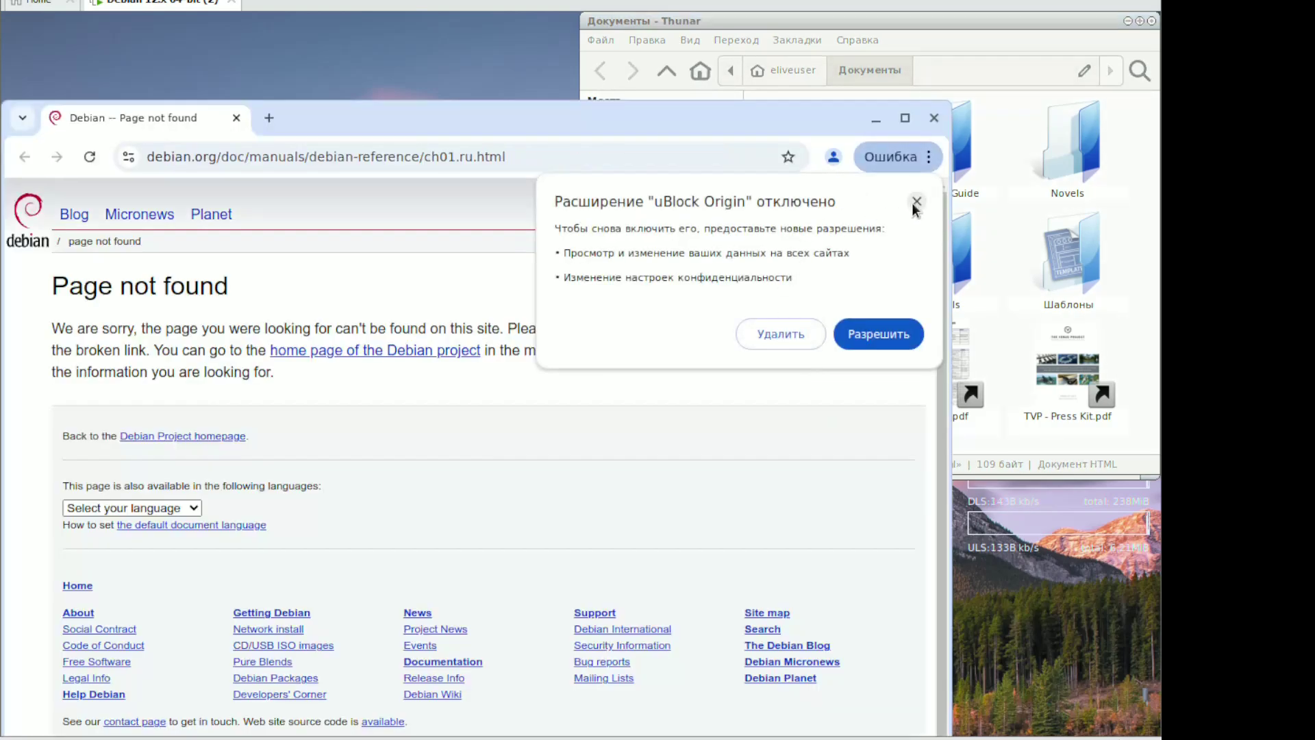
pyautogui.click(916, 202)
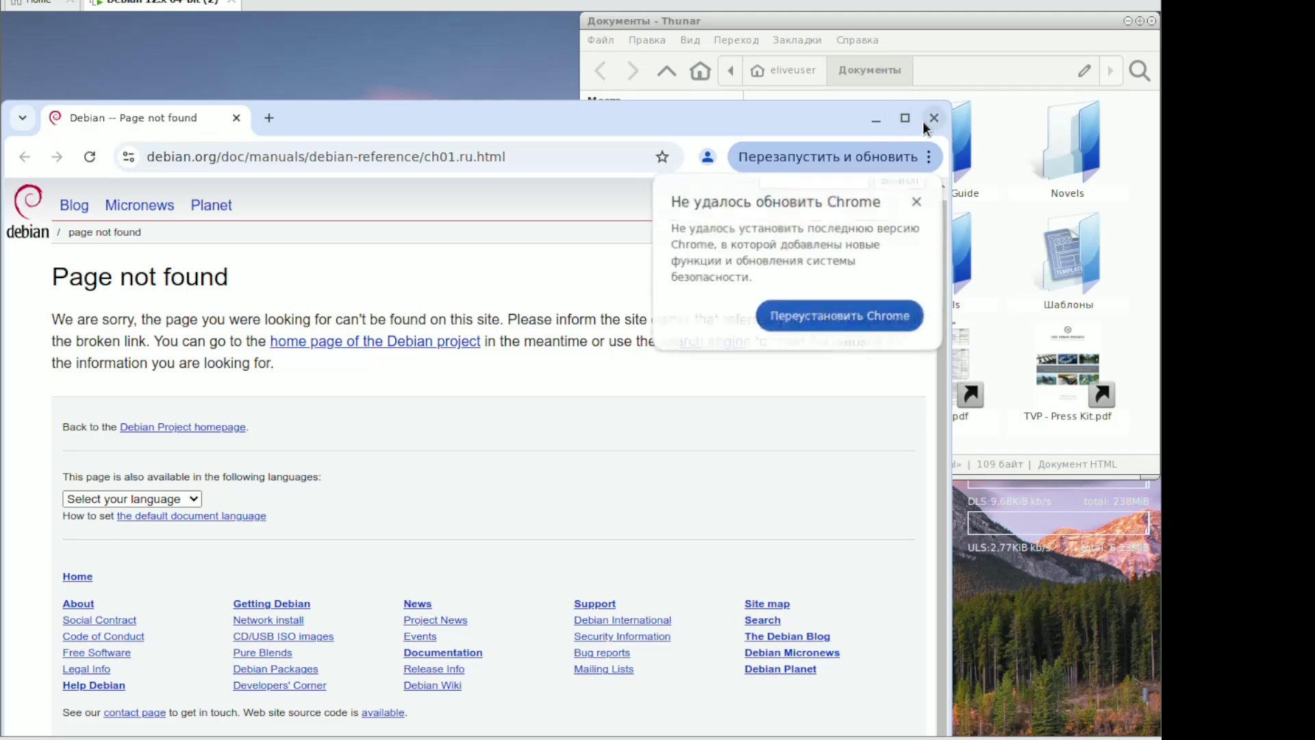
pyautogui.click(932, 118)
# Open hotkeys.pdf from the Документы folder and look through the document viewer's options
pyautogui.doubleClick(914, 359)
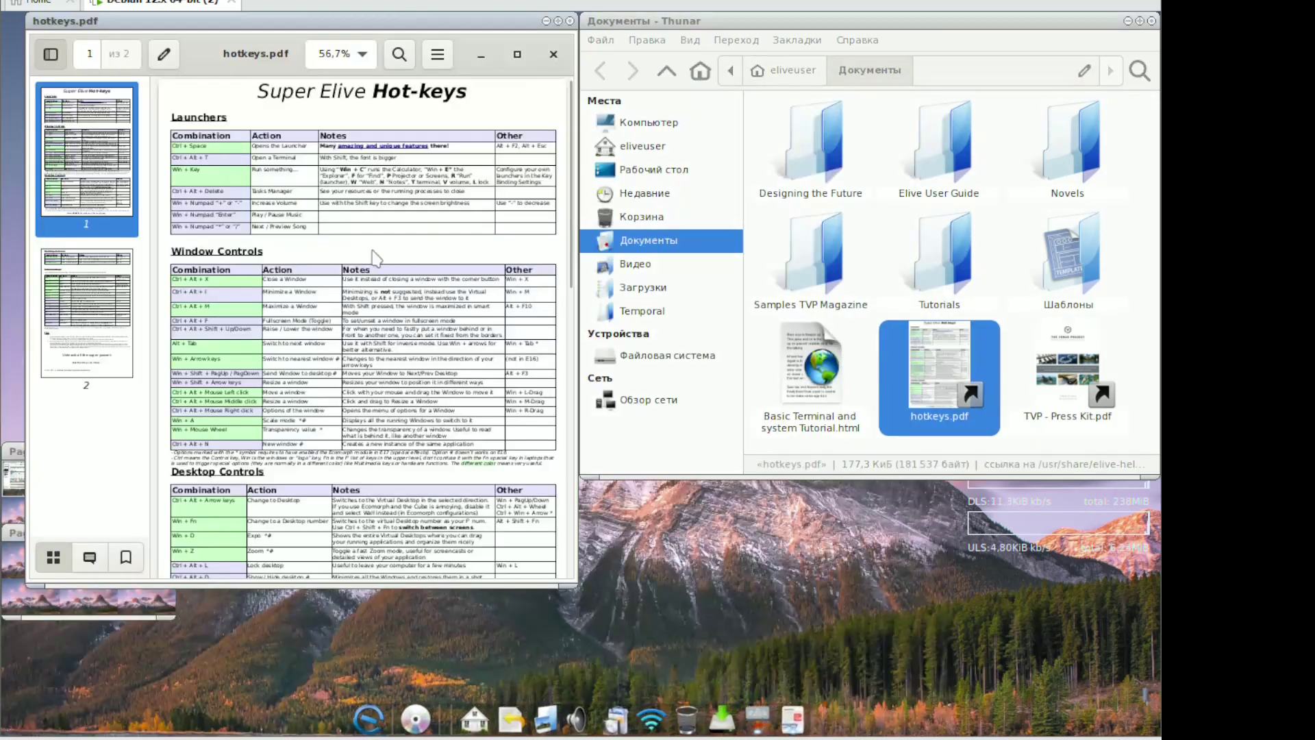
pyautogui.scroll(1, 344, 162)
pyautogui.click(425, 58)
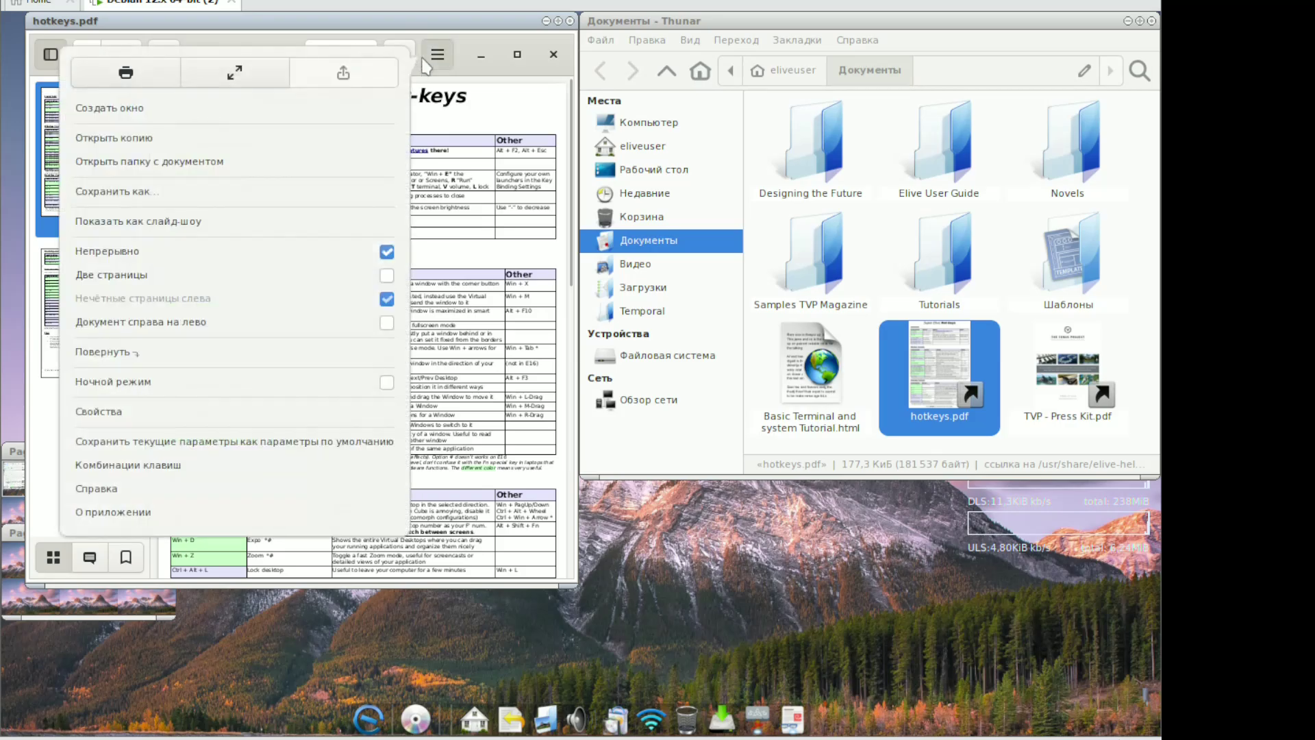
pyautogui.click(423, 58)
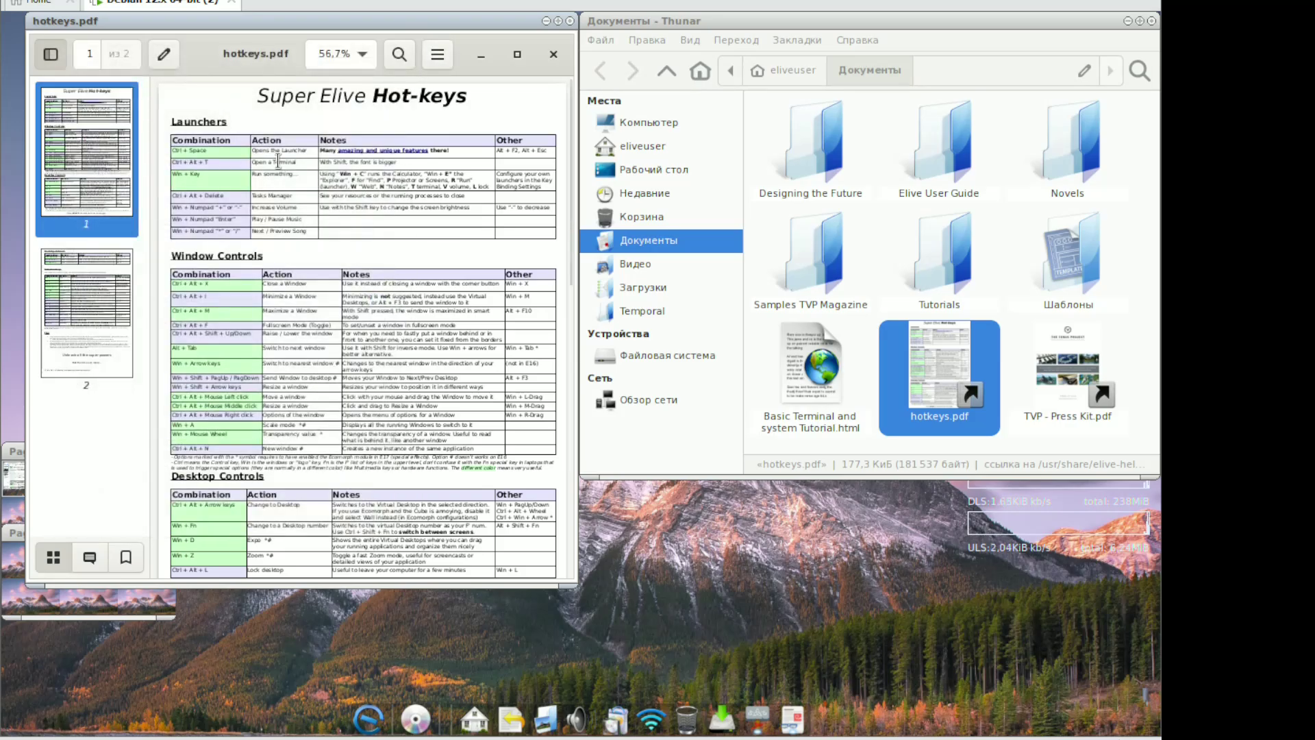
pyautogui.click(434, 46)
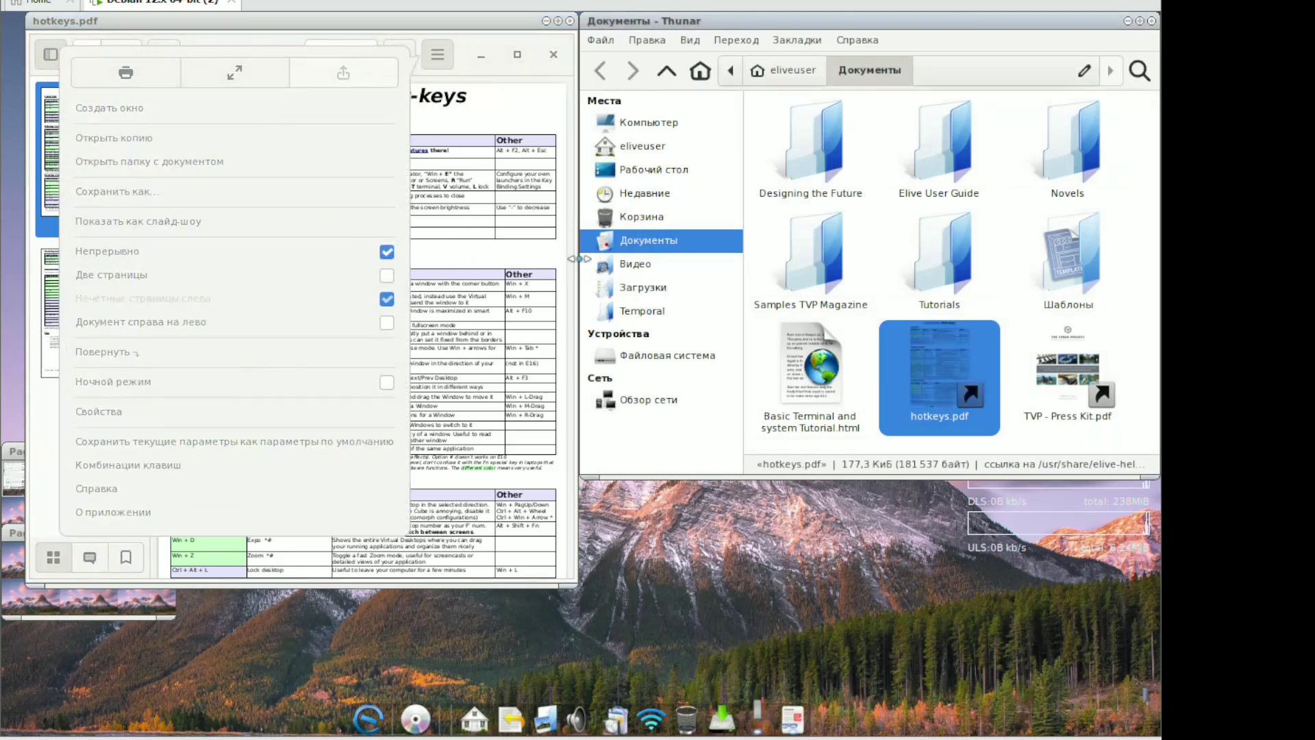
# Widen the hotkeys.pdf window and read through the Window Controls and Desktop Controls hotkey tables
pyautogui.moveTo(580, 253); pyautogui.dragTo(925, 241)
pyautogui.click(288, 302)
pyautogui.scroll(-3, 274, 274)
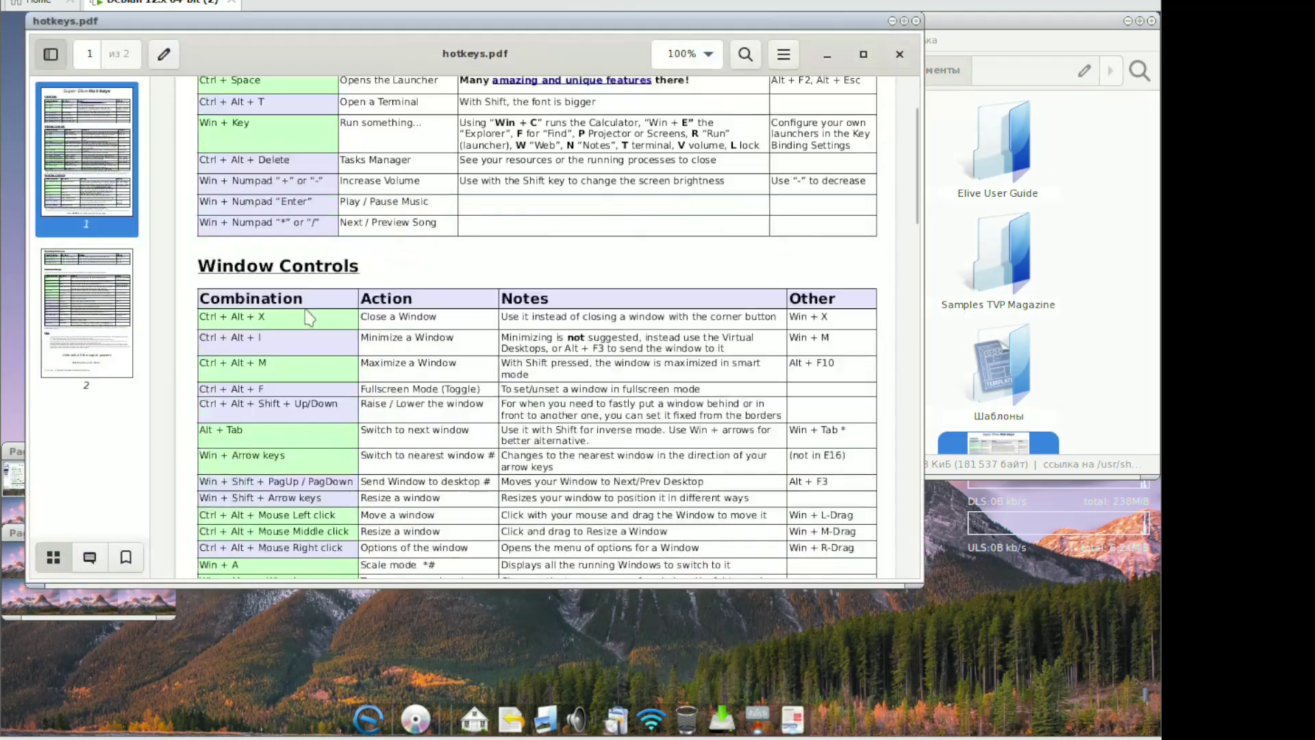
pyautogui.click(718, 57)
pyautogui.click(718, 58)
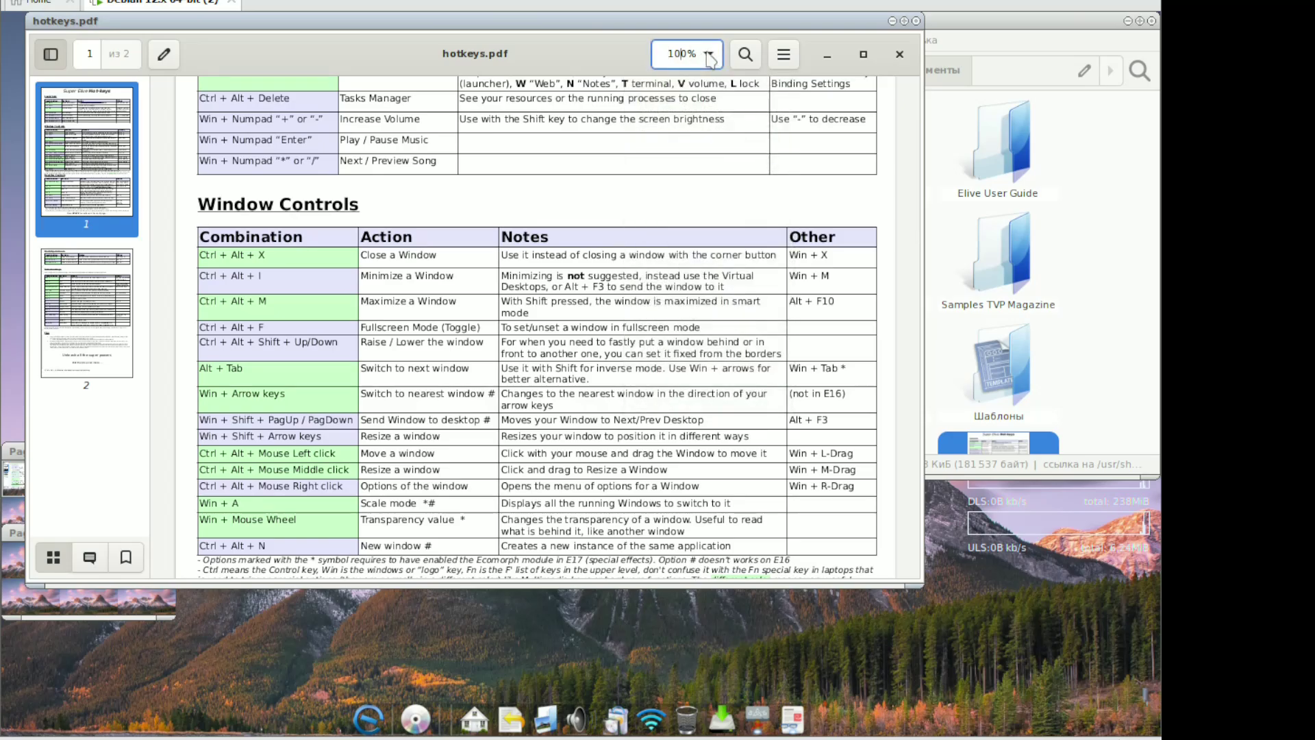
pyautogui.scroll(-5, 643, 250)
pyautogui.scroll(-3, 643, 251)
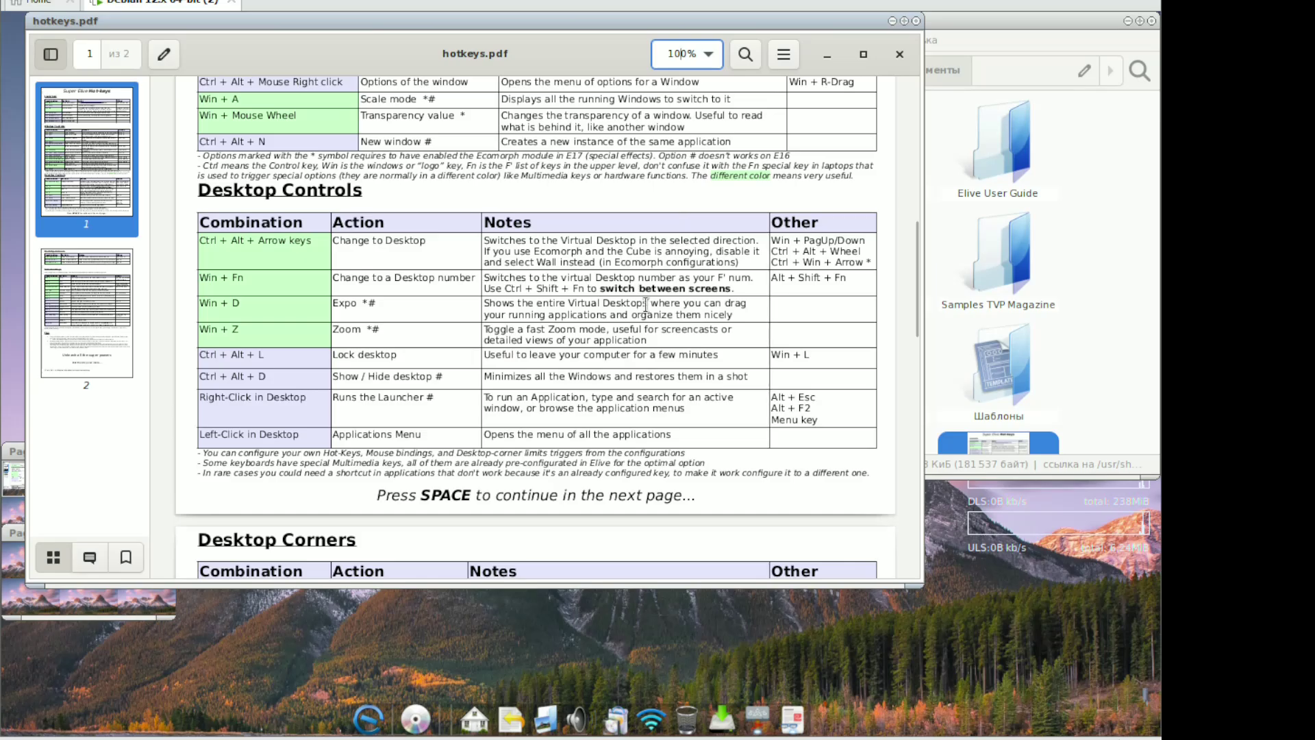
# Skim the shortcut tables and tips in hotkeys.pdf and close the document
pyautogui.scroll(7, 646, 304)
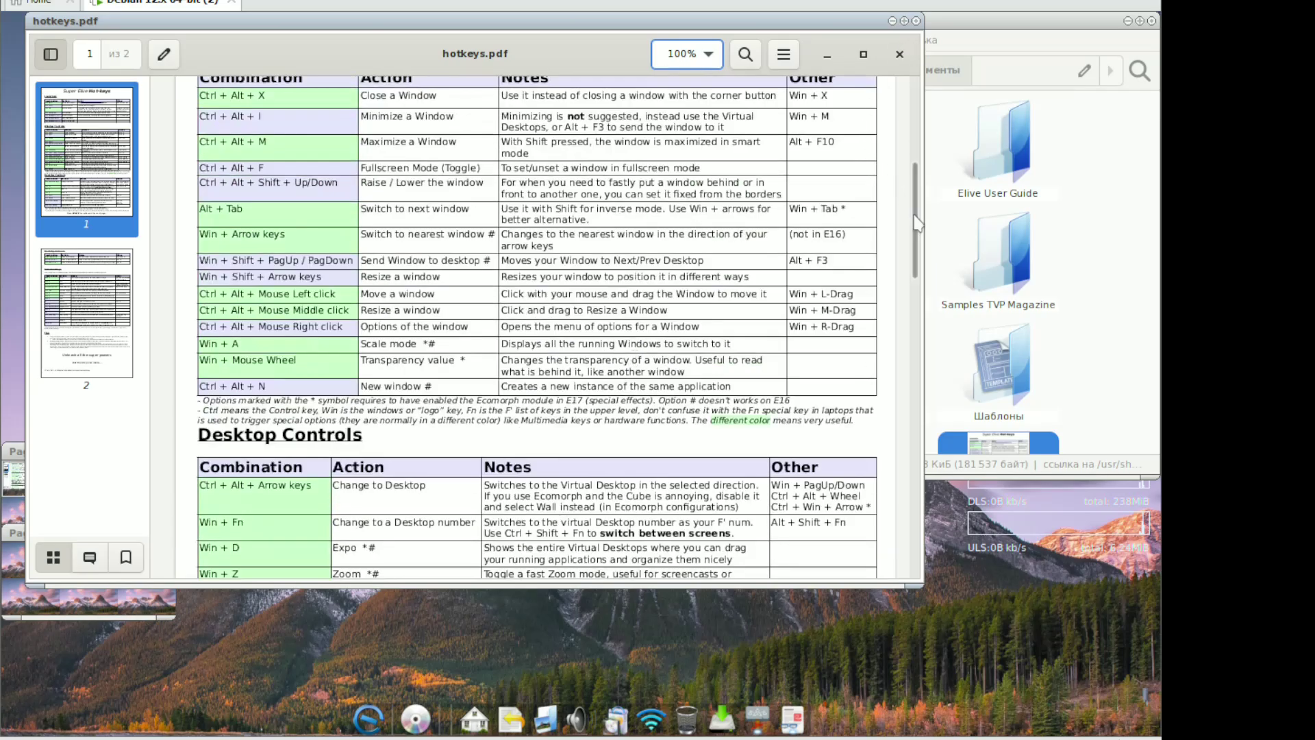
pyautogui.scroll(-20, 918, 274)
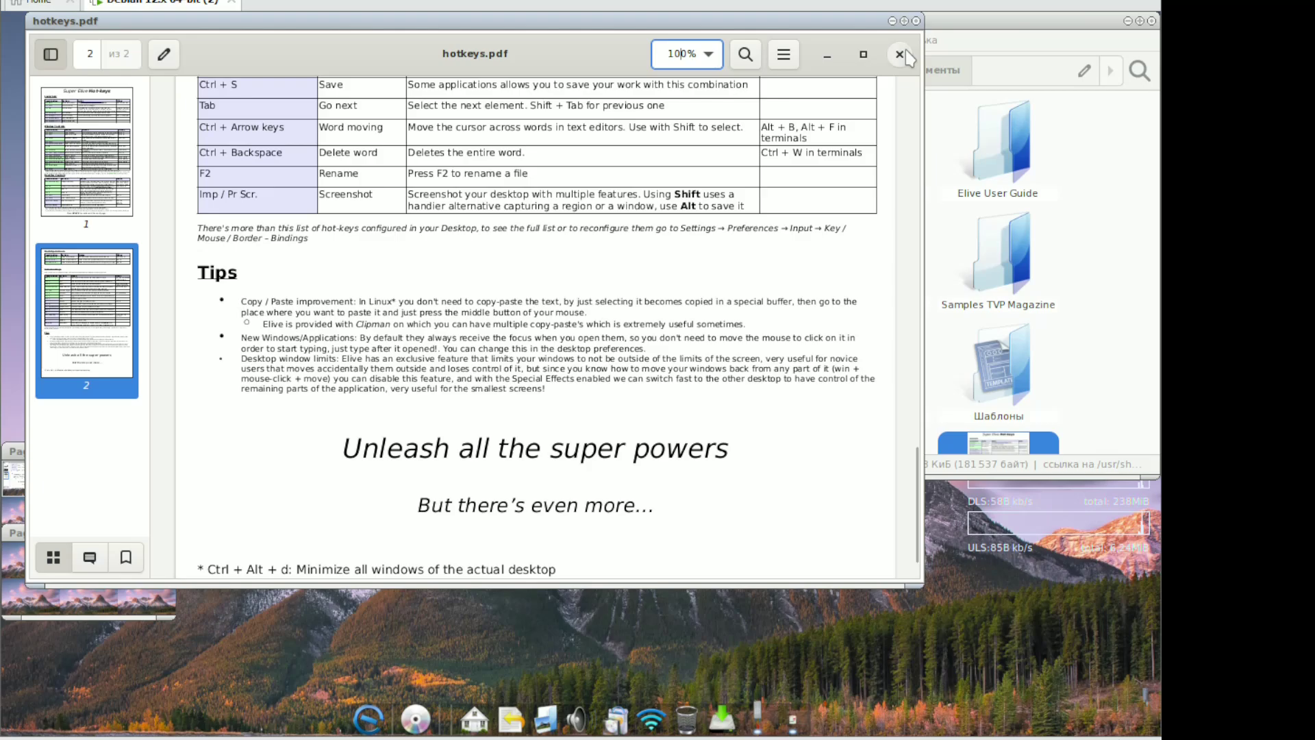
pyautogui.click(900, 55)
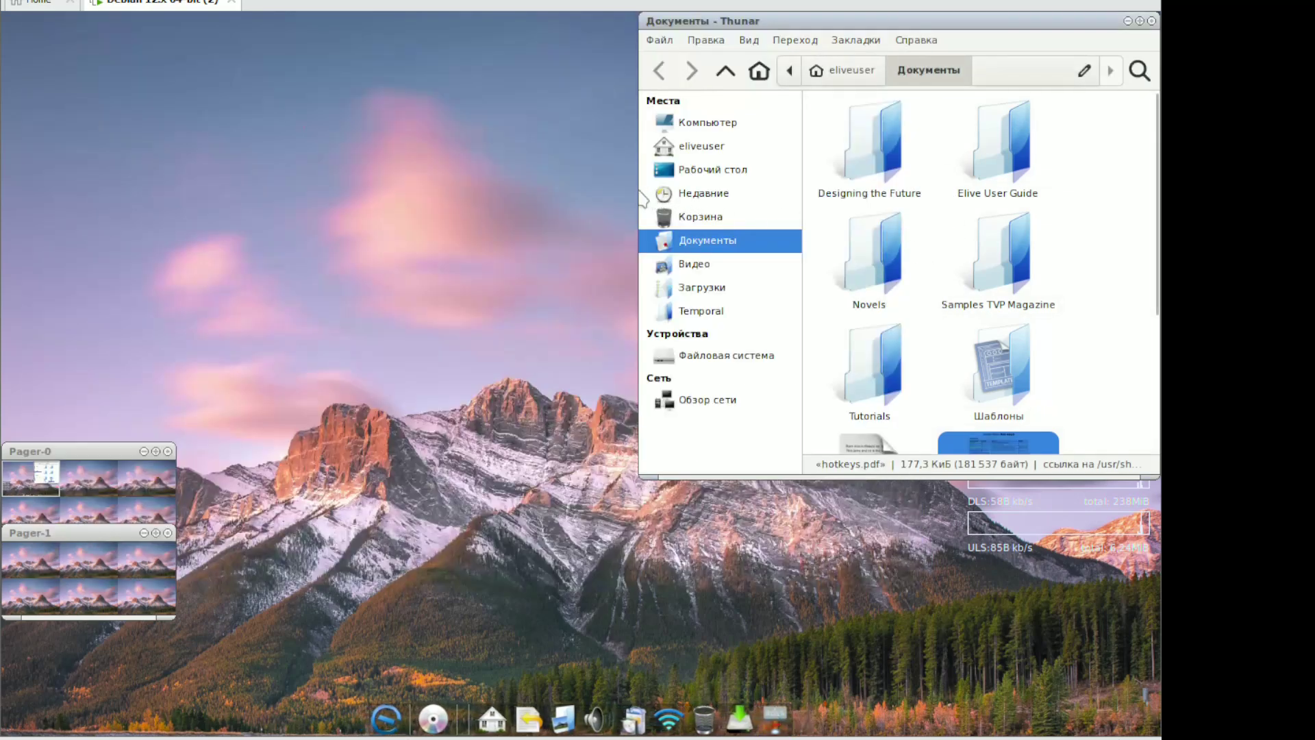
# Widen the file manager window and skim TVP - Press Kit.pdf through to page 12, closing it when done
pyautogui.moveTo(642, 199); pyautogui.dragTo(264, 199)
pyautogui.doubleClick(908, 275)
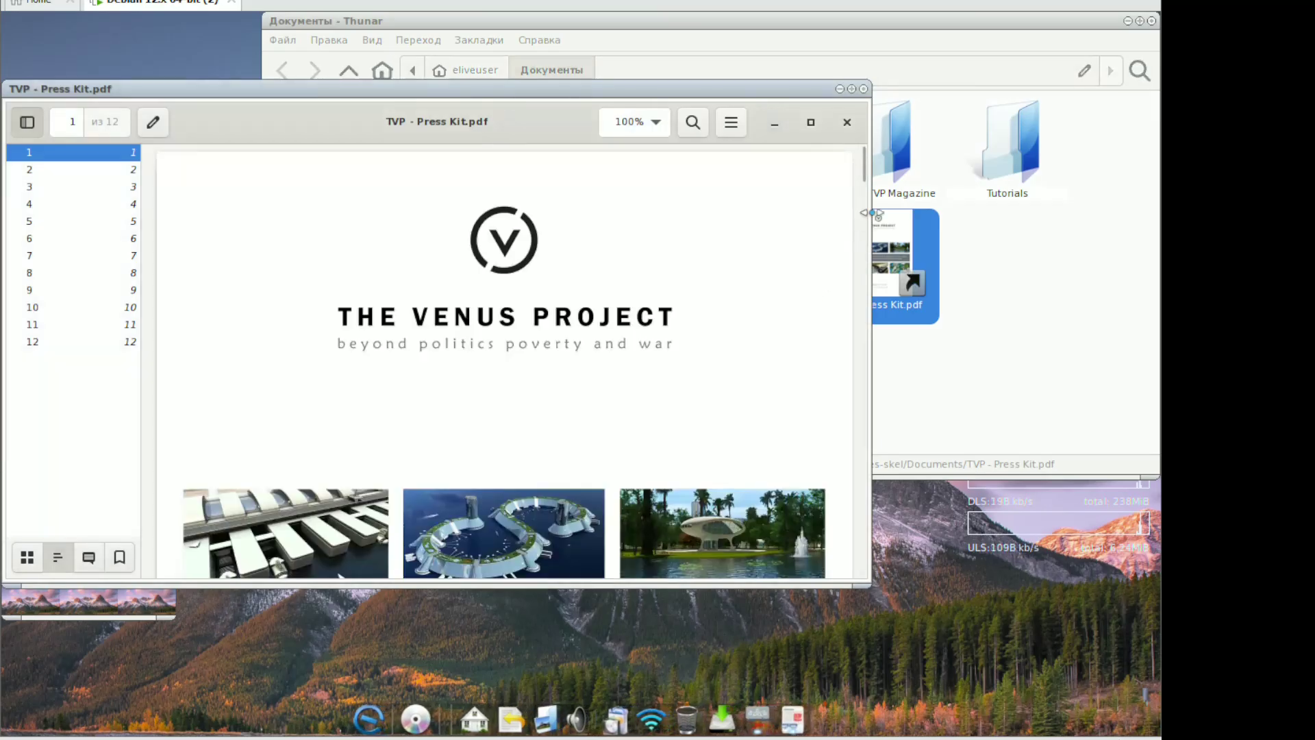
pyautogui.scroll(-15, 856, 274)
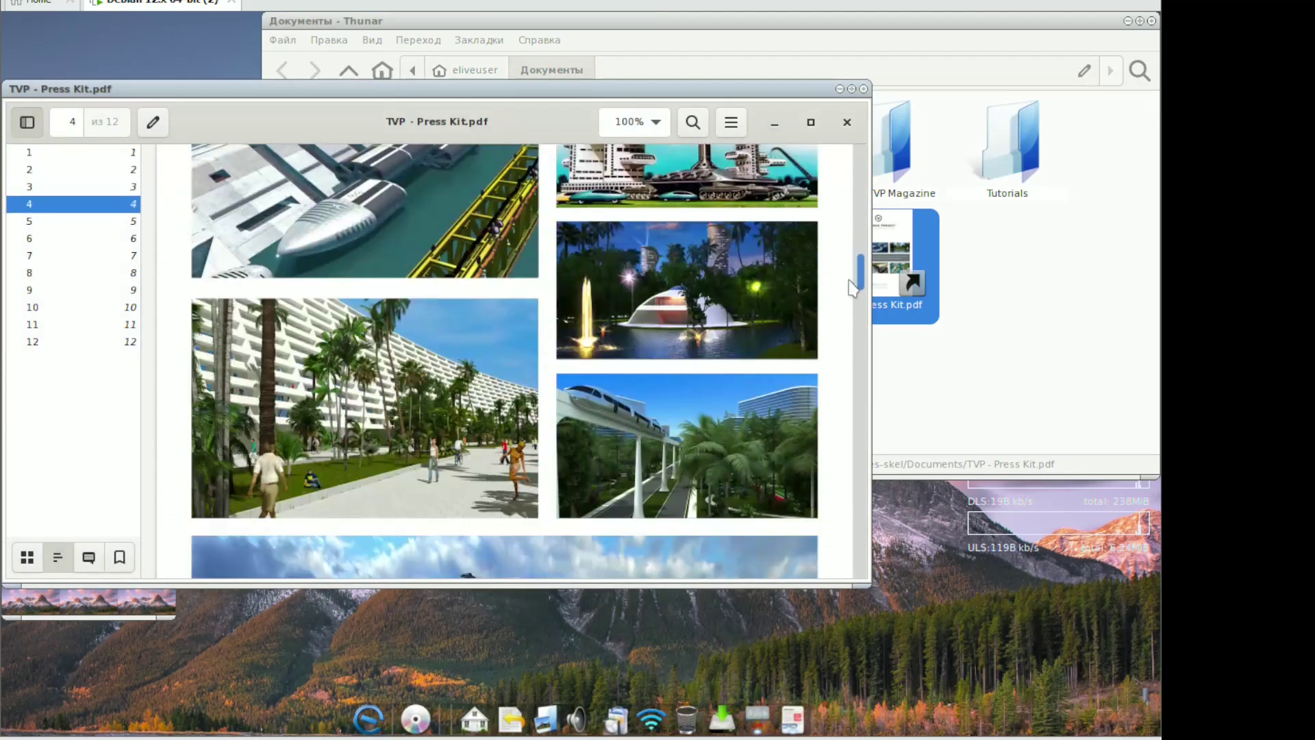
pyautogui.moveTo(849, 281); pyautogui.dragTo(837, 579)
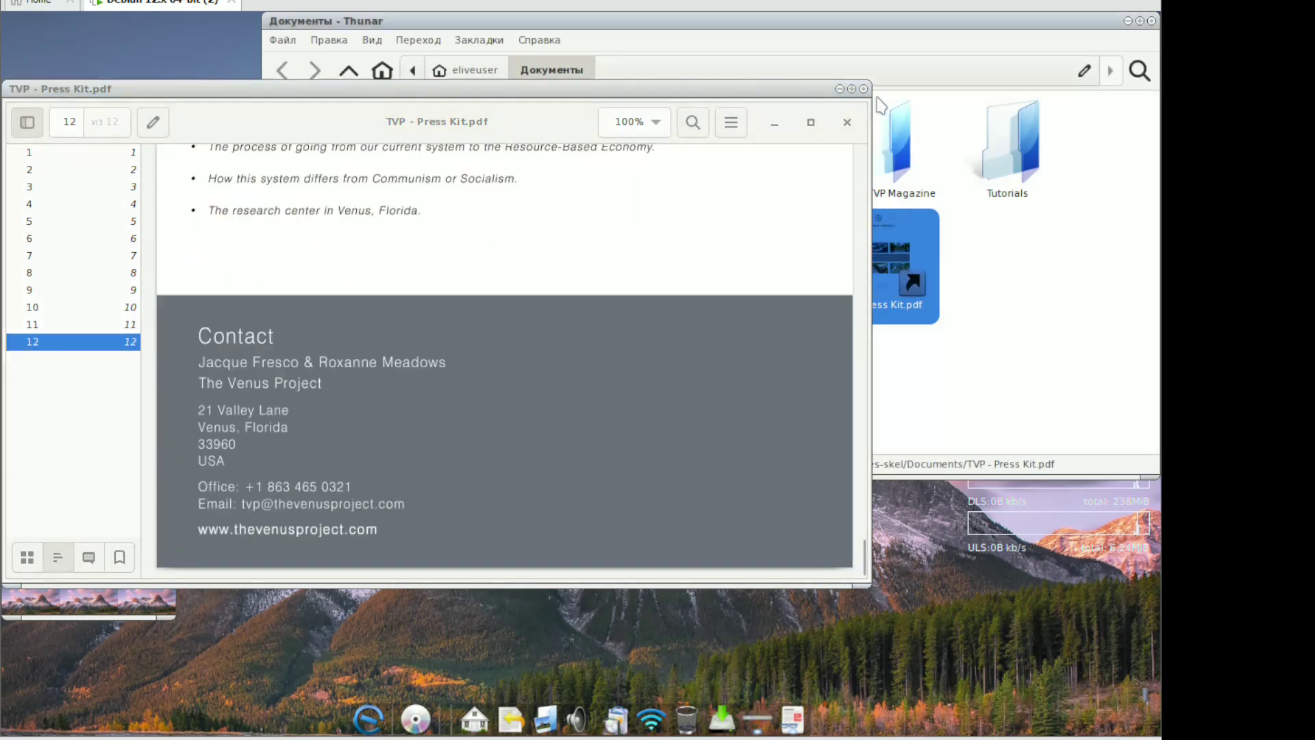
pyautogui.click(847, 122)
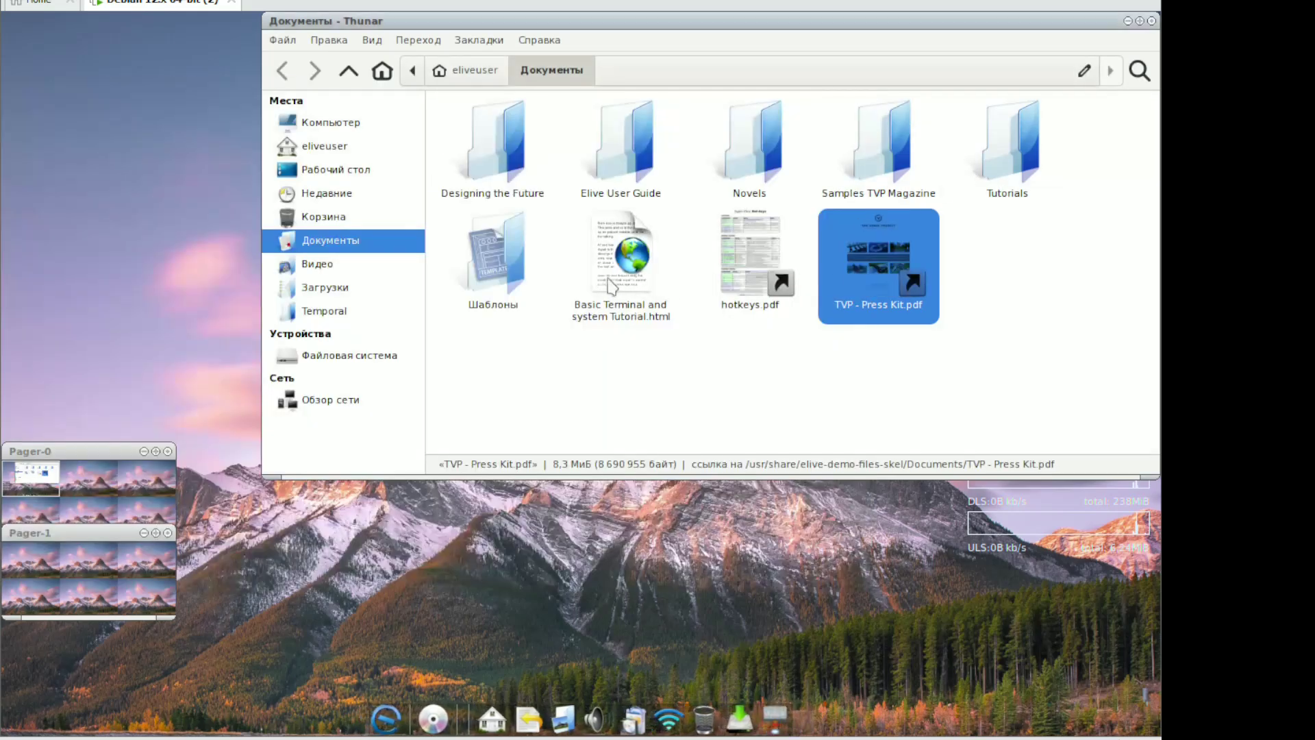
# Check the contents of the Шаблоны folder and return to Документы
pyautogui.doubleClick(515, 276)
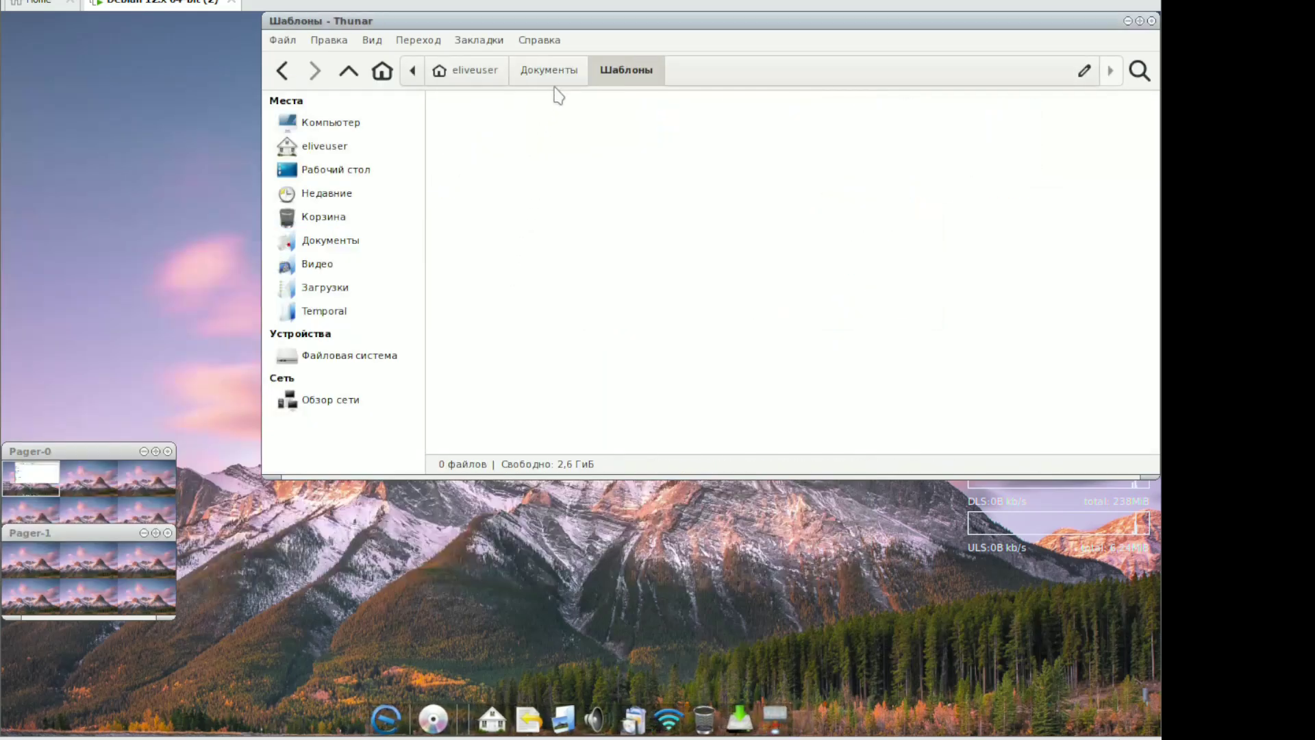
pyautogui.click(552, 74)
# View the English PDF in the Designing the Future folder and close it
pyautogui.doubleClick(533, 137)
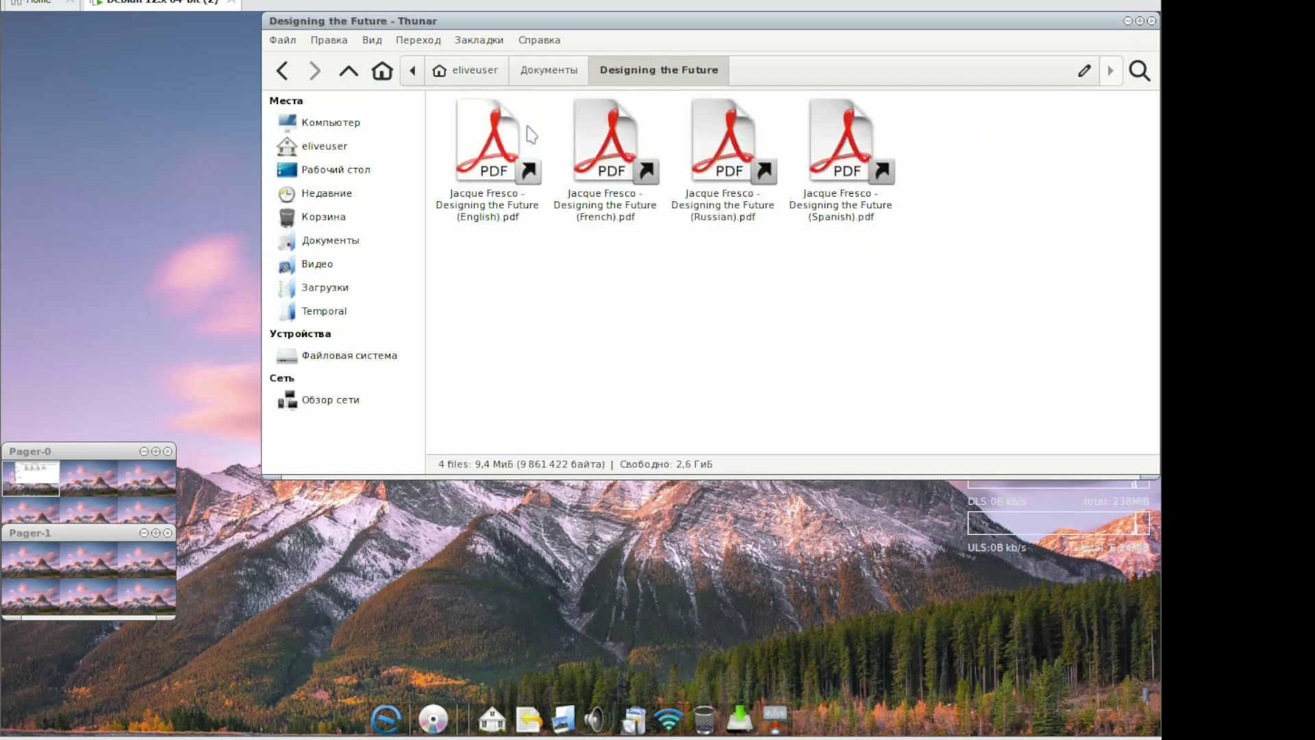
pyautogui.doubleClick(517, 158)
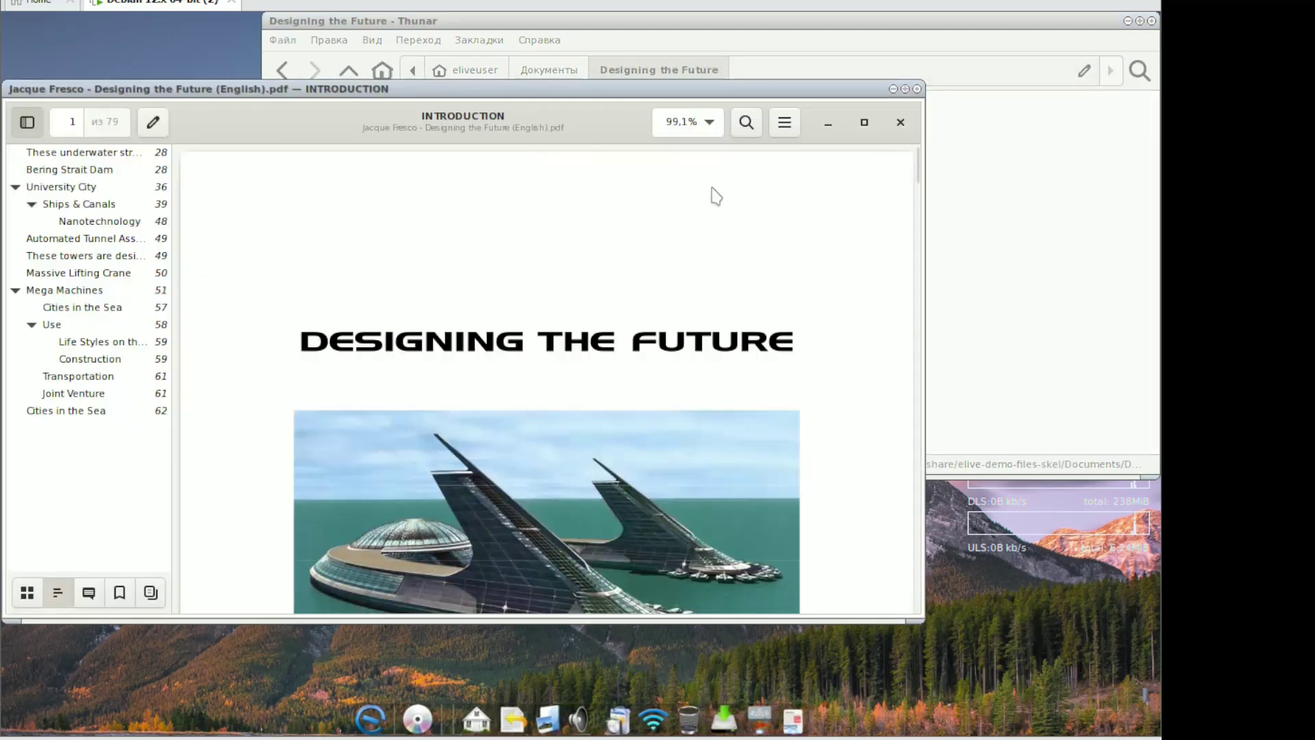
pyautogui.moveTo(914, 168)
pyautogui.mouseDown()
pyautogui.moveTo(915, 607)
pyautogui.moveTo(883, 252)
pyautogui.moveTo(903, 159)
pyautogui.mouseUp()
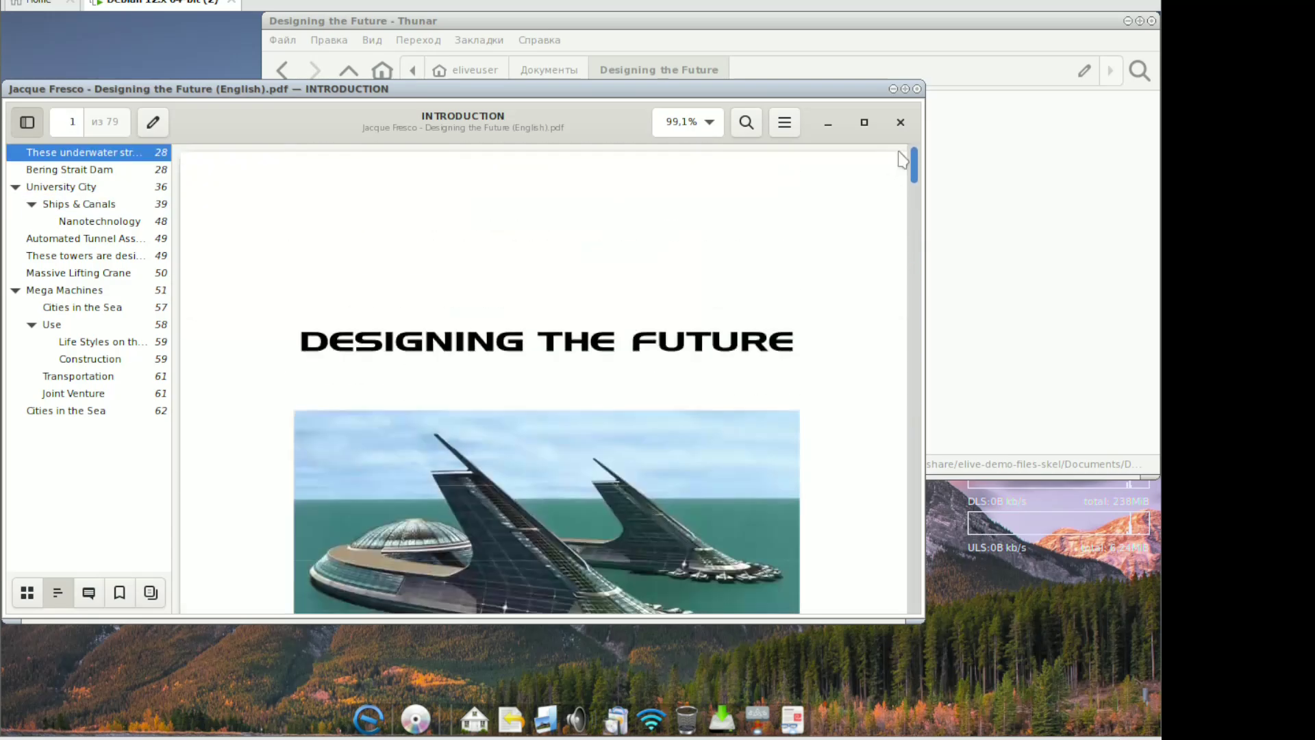
pyautogui.click(900, 123)
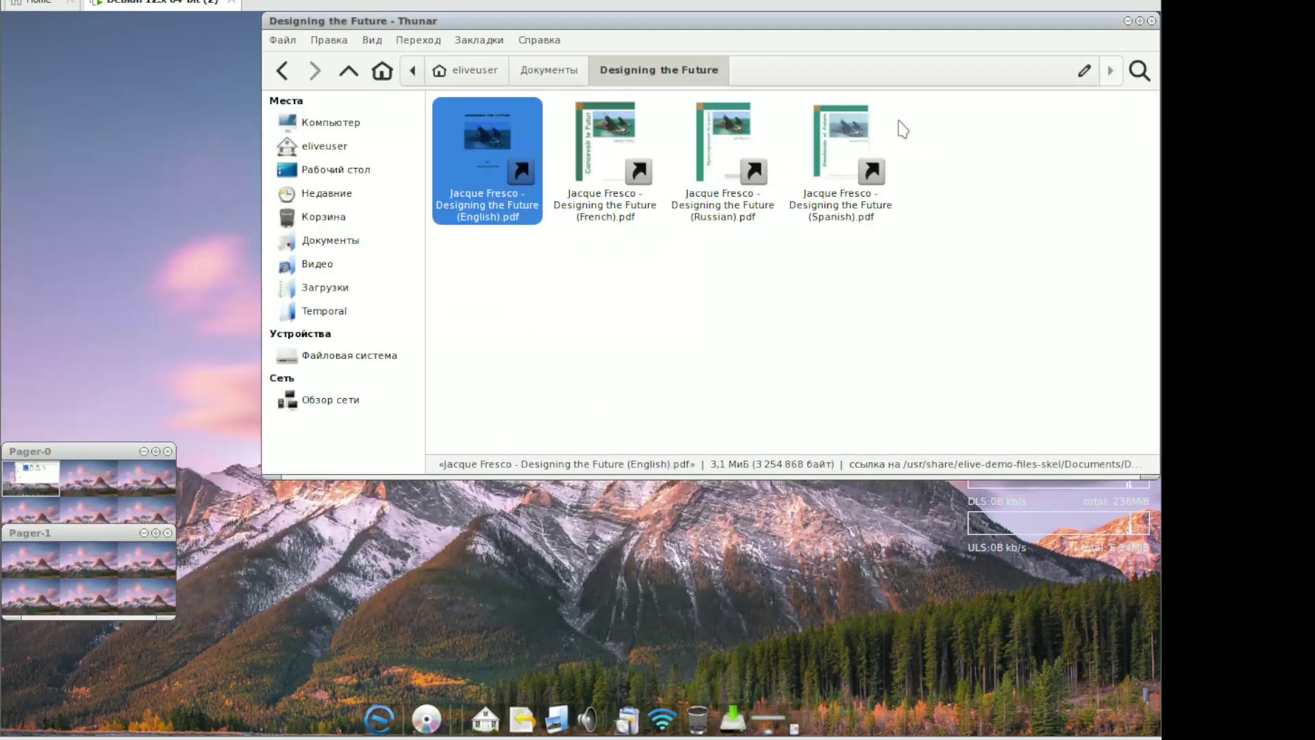
# Skim the French edition of Designing the Future and close it
pyautogui.doubleClick(625, 162)
pyautogui.moveTo(911, 182); pyautogui.dragTo(916, 425)
pyautogui.click(917, 89)
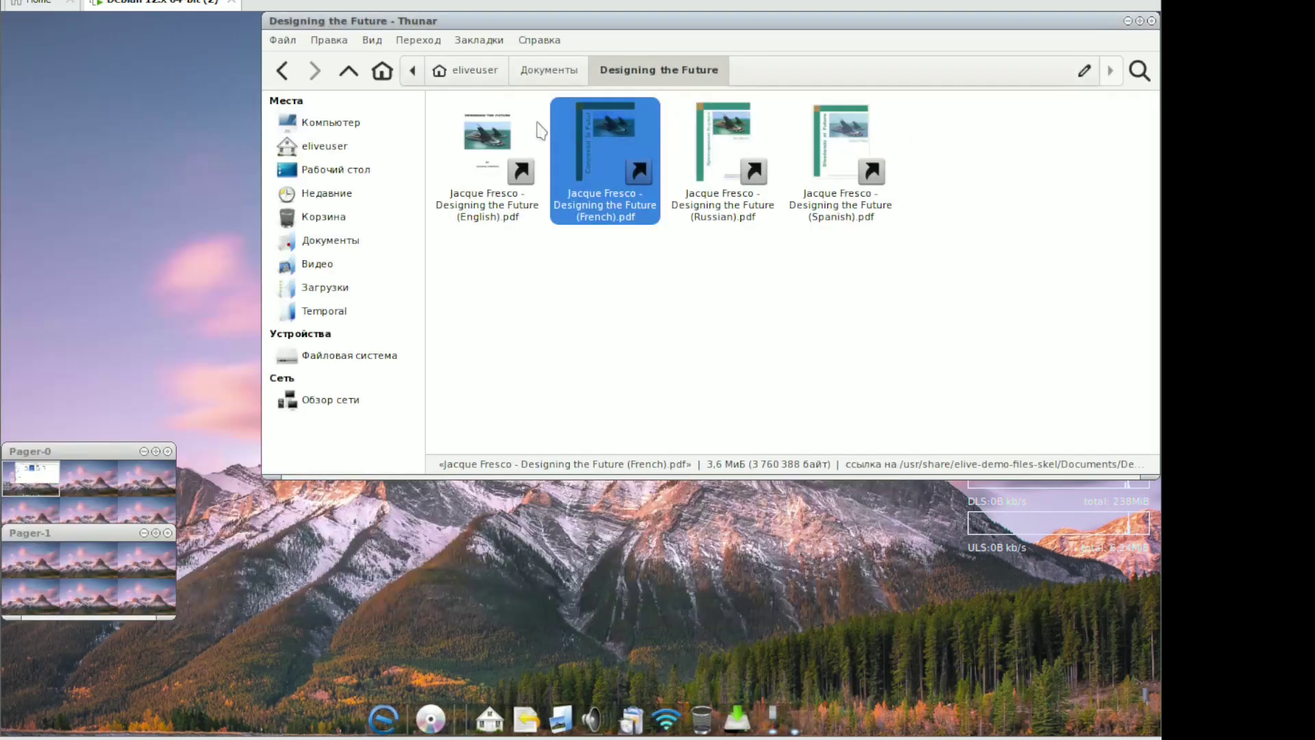
# Skim the Russian edition of Designing the Future to about page 52, close it and return to Документы
pyautogui.doubleClick(744, 161)
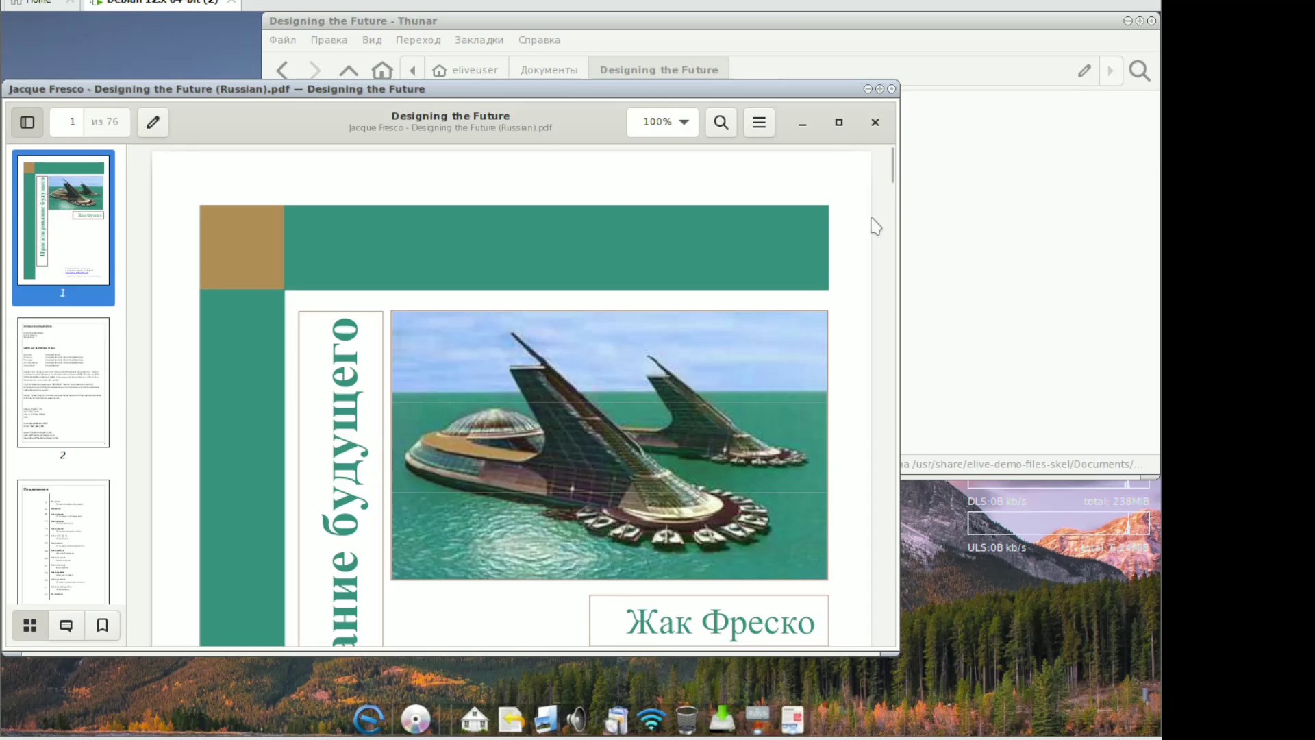
pyautogui.scroll(-5, 893, 179)
pyautogui.moveTo(751, 106); pyautogui.dragTo(779, 160)
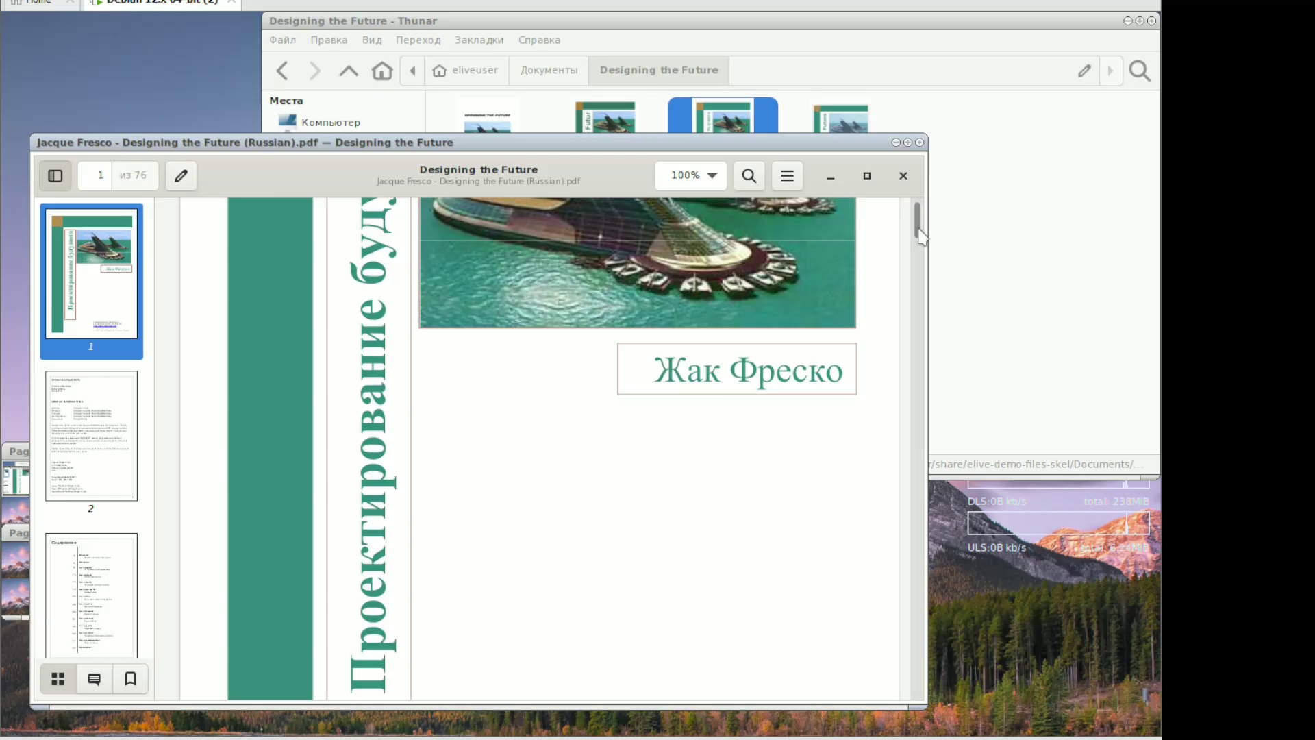
pyautogui.moveTo(920, 235); pyautogui.dragTo(892, 548)
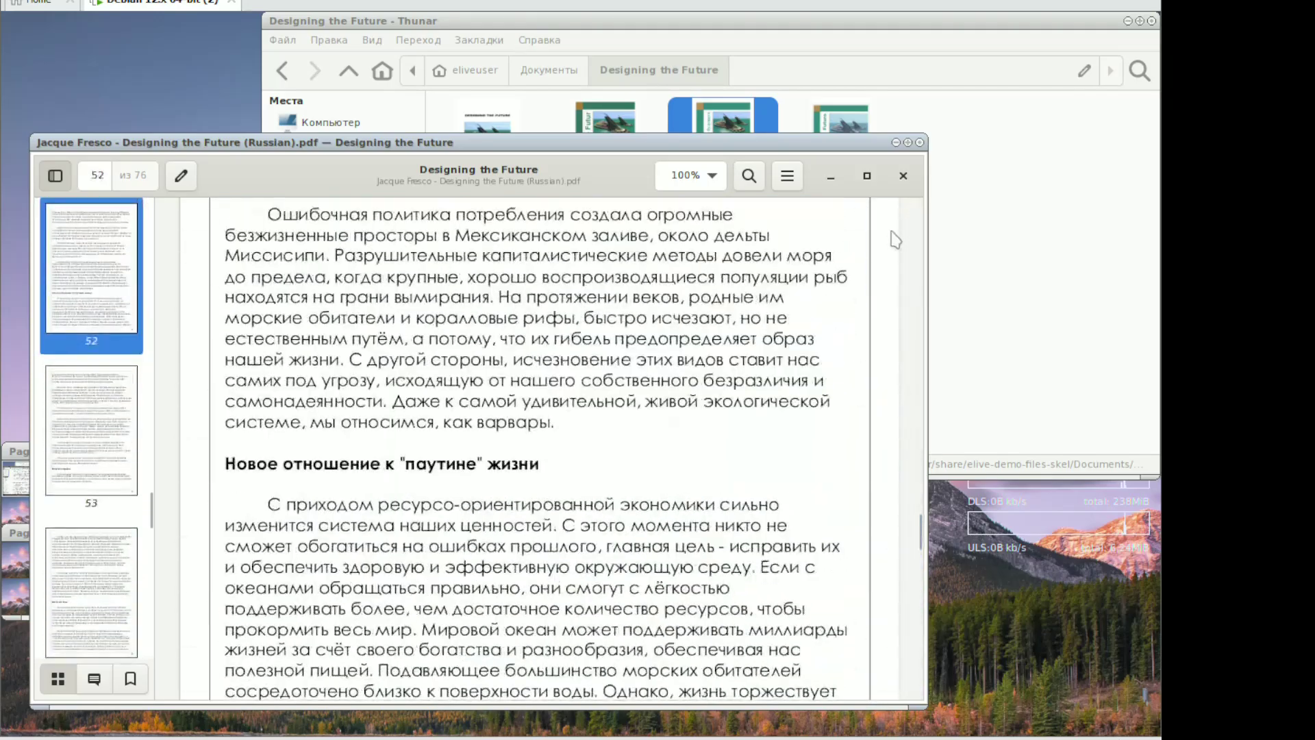
pyautogui.click(904, 176)
pyautogui.click(282, 71)
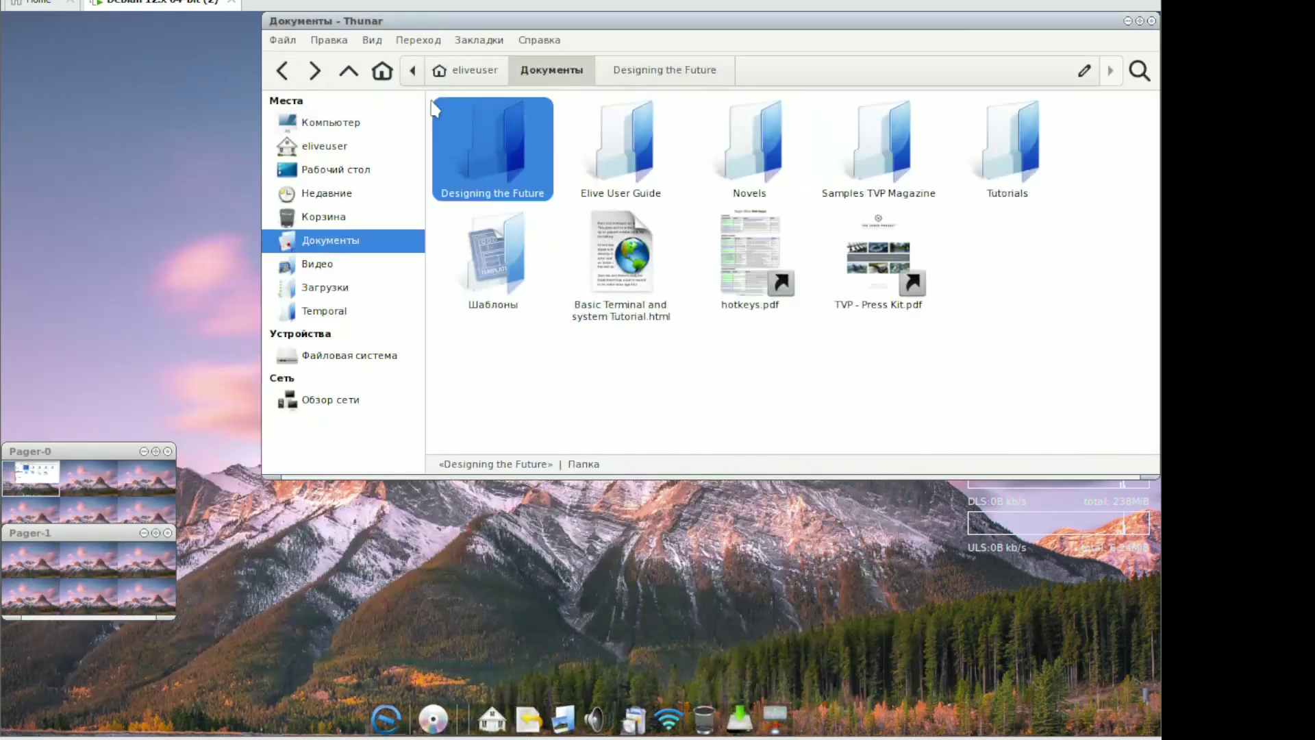
# Skim Elive_user_guide_en.pdf from the Elive User Guide folder, close it and return to Документы
pyautogui.doubleClick(607, 154)
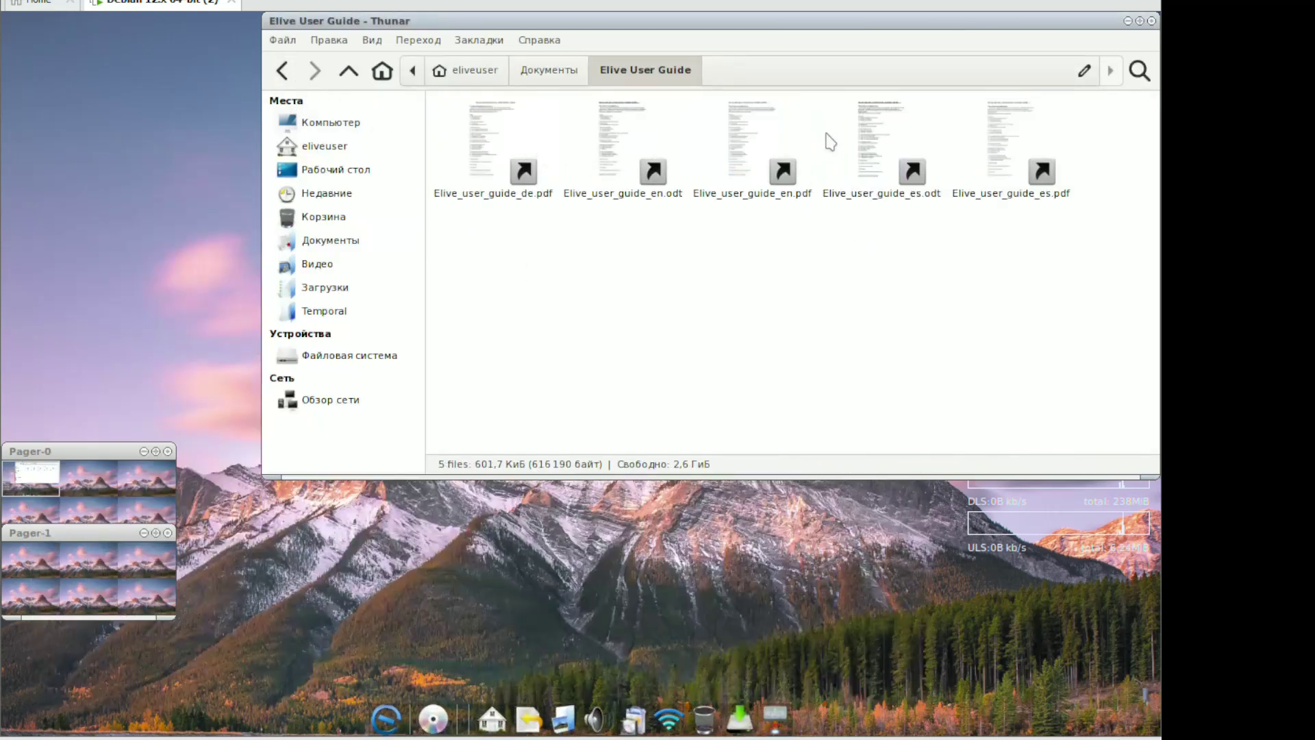
pyautogui.doubleClick(792, 139)
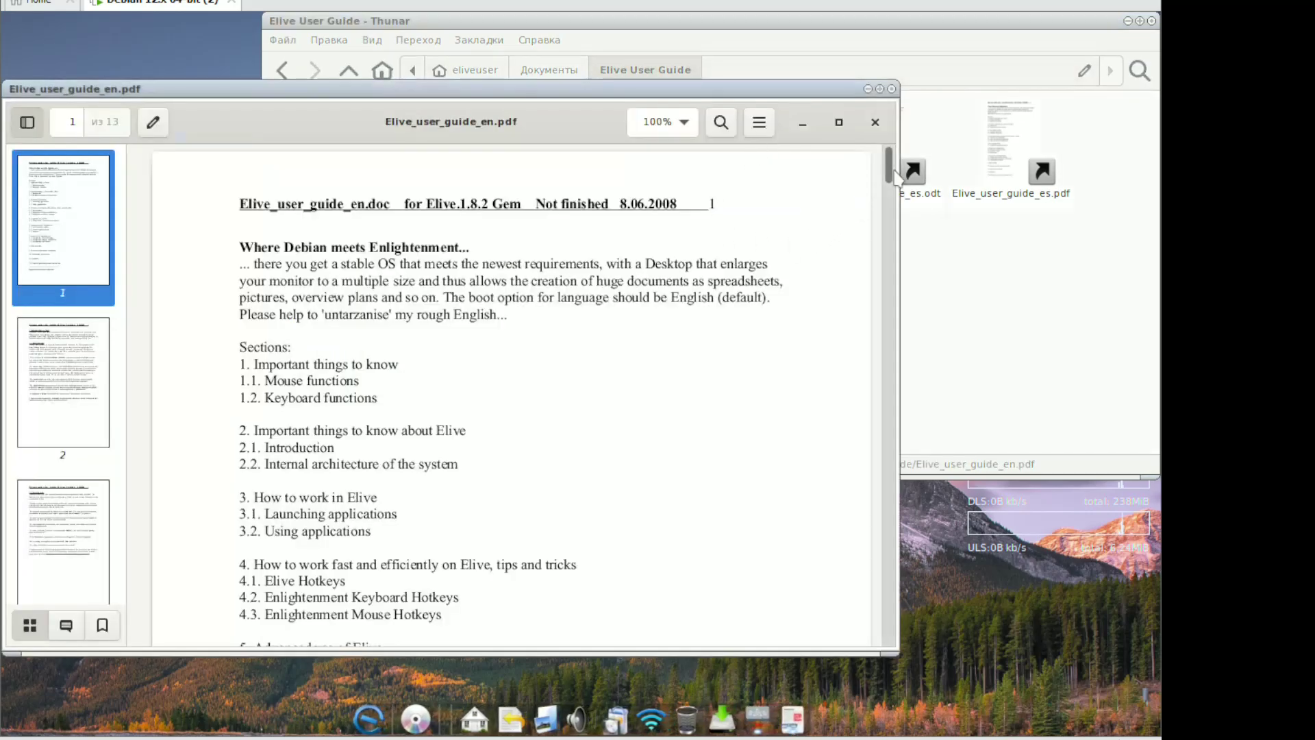
pyautogui.moveTo(897, 177); pyautogui.dragTo(871, 541)
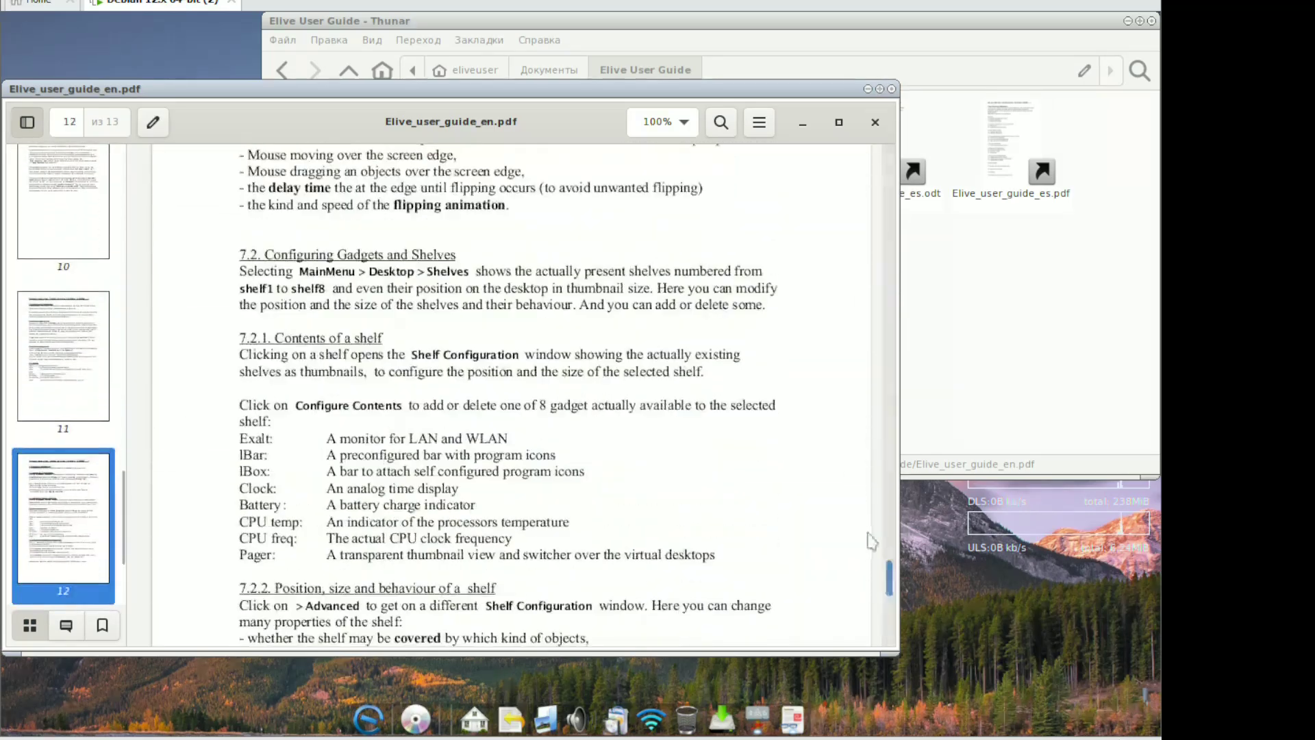
pyautogui.click(891, 89)
pyautogui.click(281, 71)
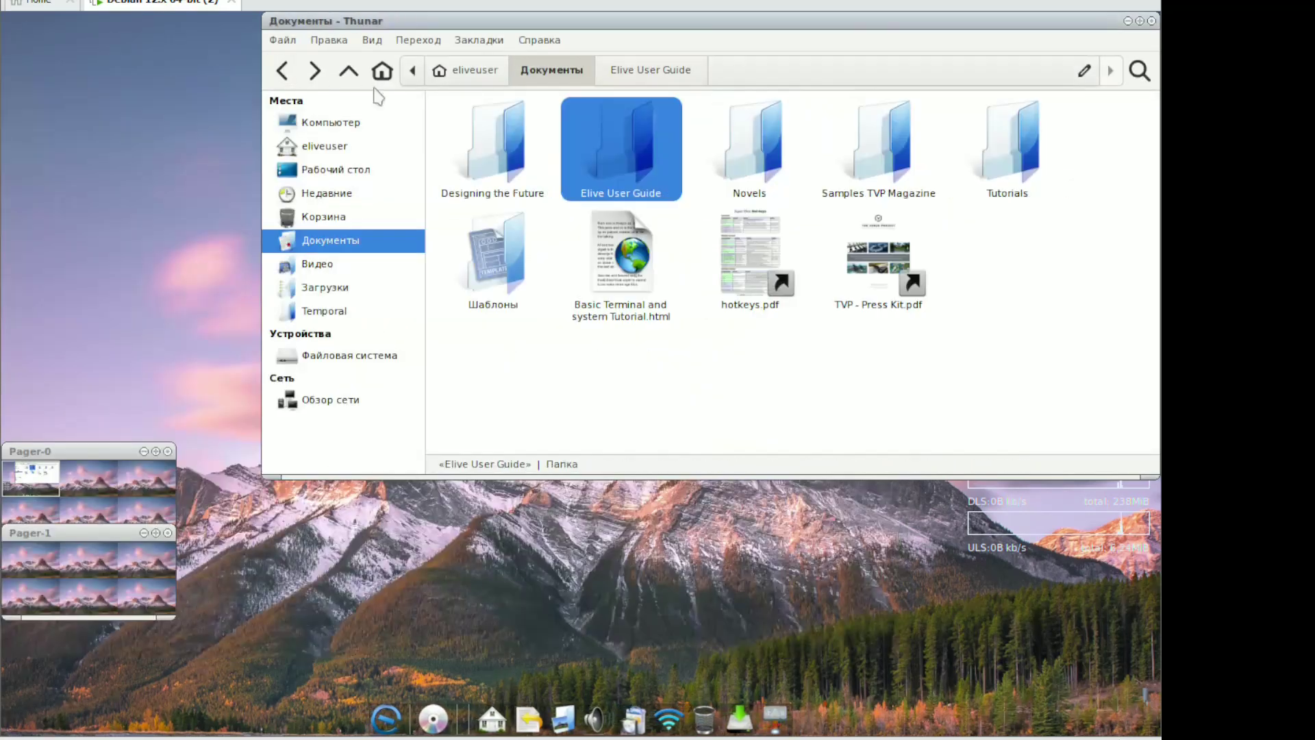
# Open The Picture of Dorian Gray EPUB from the Novels folder and return the file manager to Документы
pyautogui.click(772, 161)
pyautogui.doubleClick(772, 161)
pyautogui.click(479, 206)
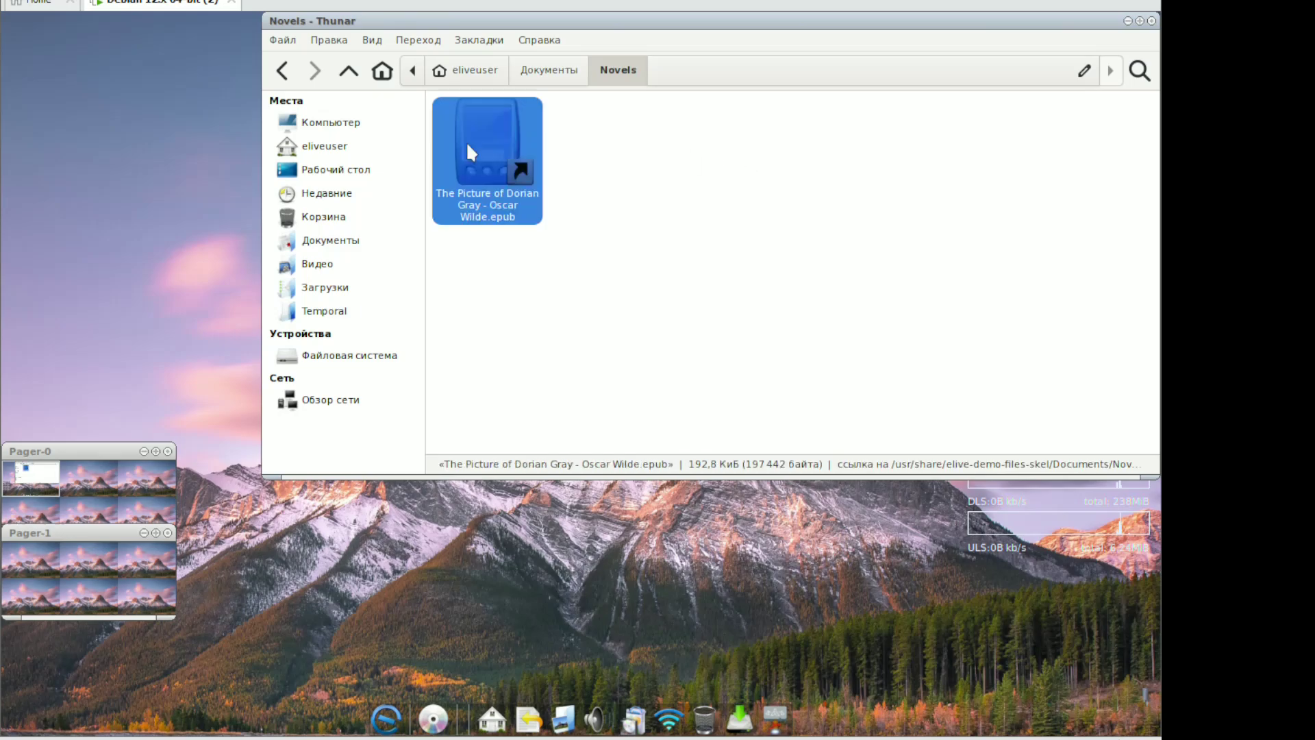
pyautogui.doubleClick(482, 148)
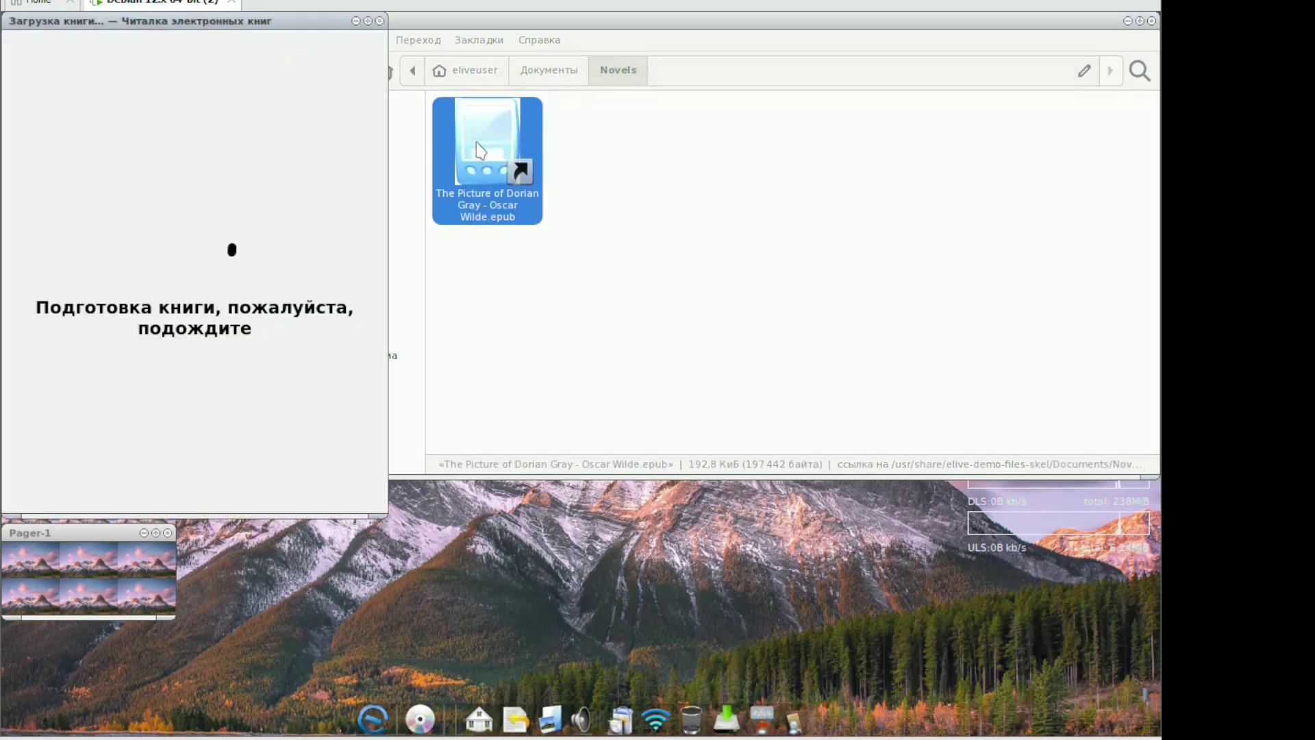
pyautogui.click(470, 258)
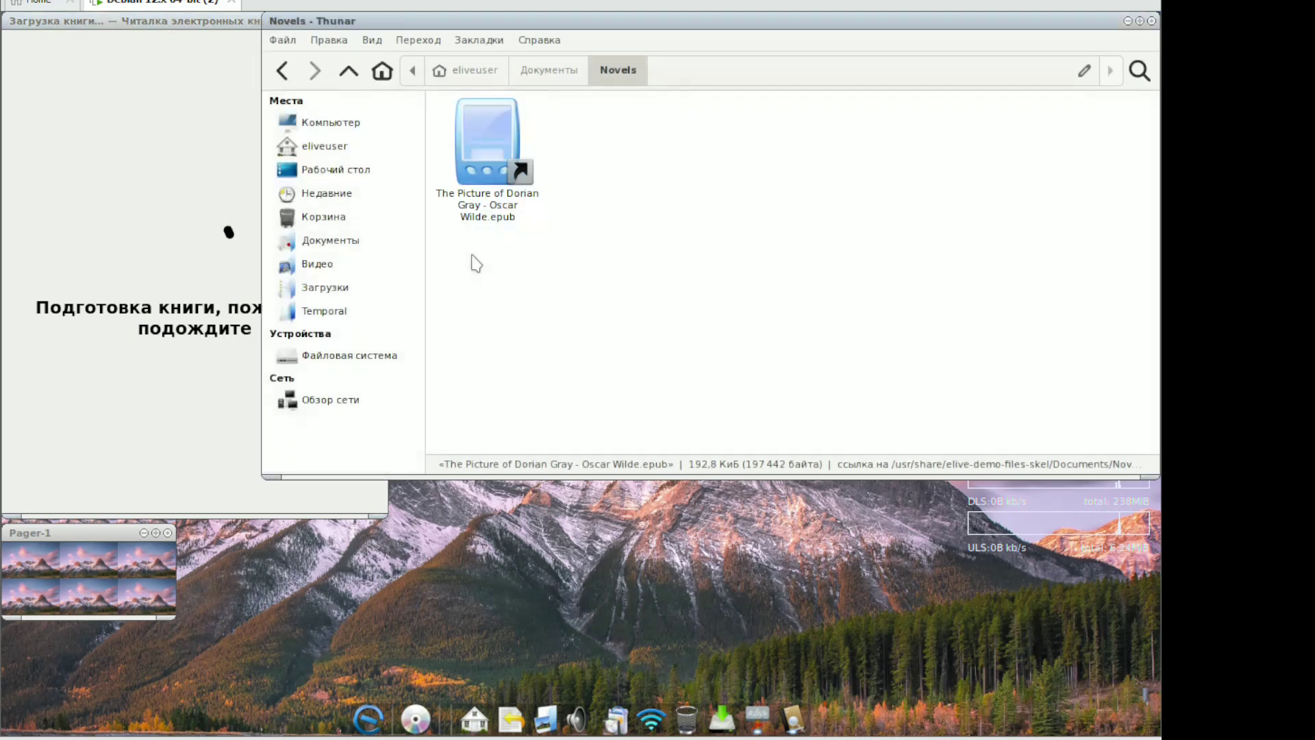
pyautogui.click(283, 71)
# Shift the e-book reader window away from the screen corner and inspect its window options, including Прочее
pyautogui.click(191, 43)
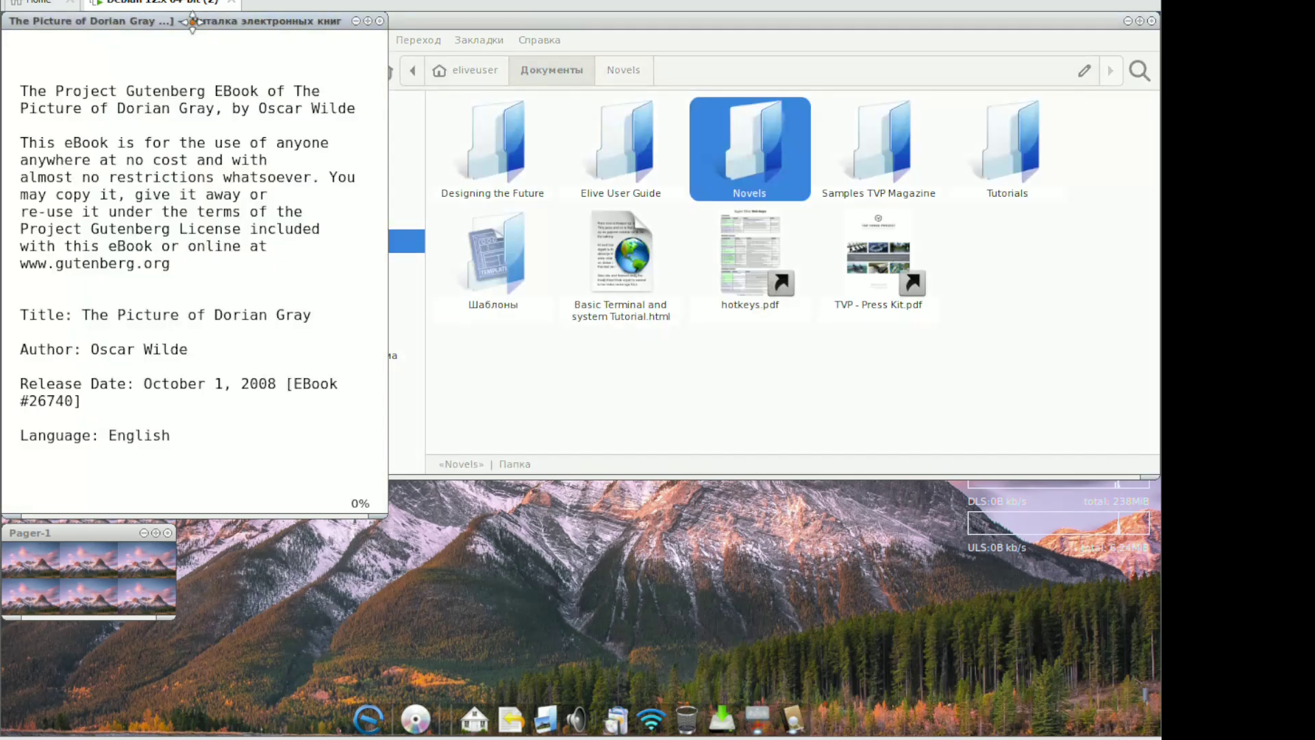
pyautogui.moveTo(199, 28); pyautogui.dragTo(225, 53)
pyautogui.rightClick(224, 53)
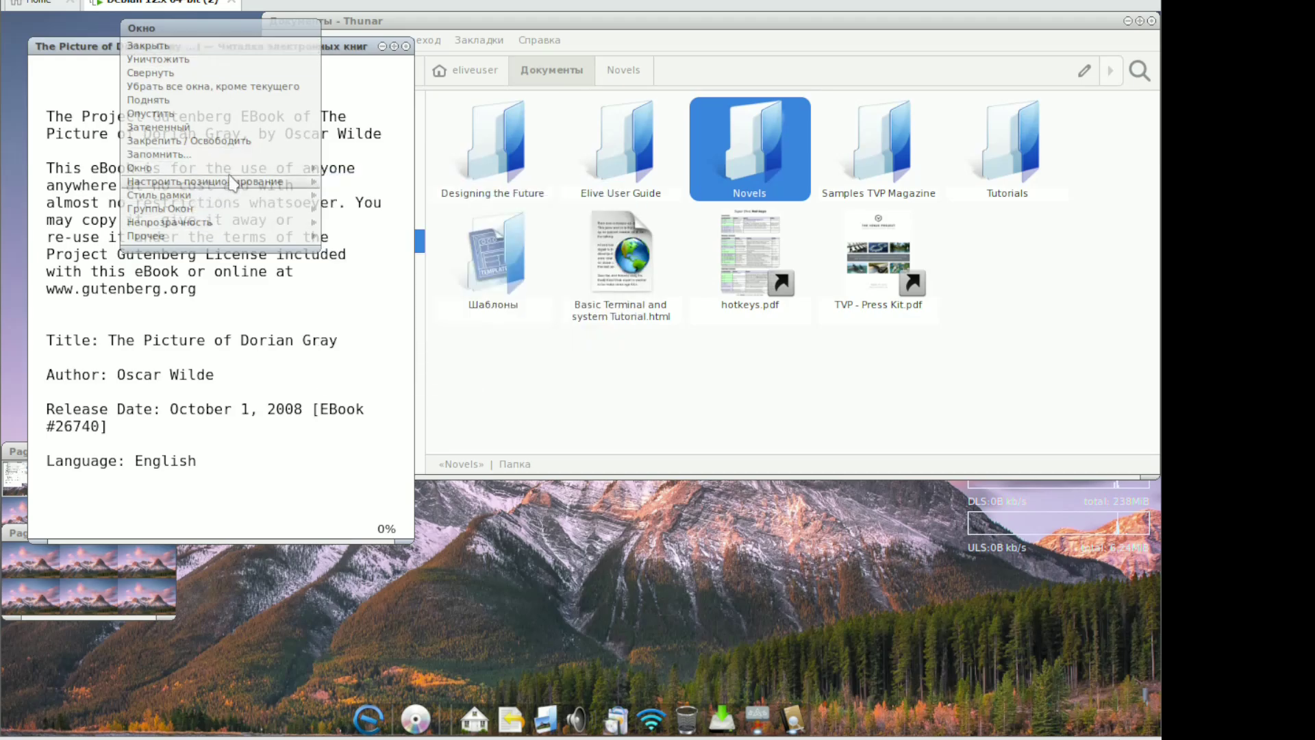
pyautogui.moveTo(228, 238)
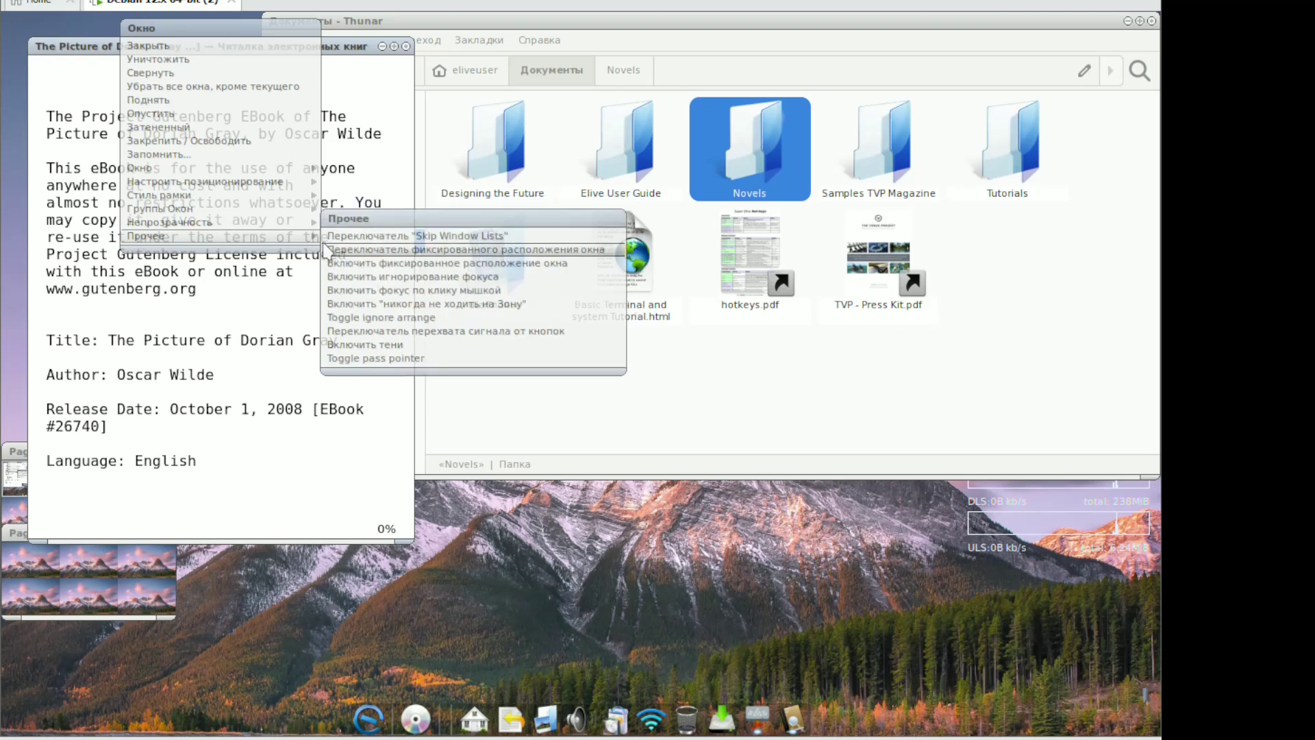
pyautogui.click(358, 365)
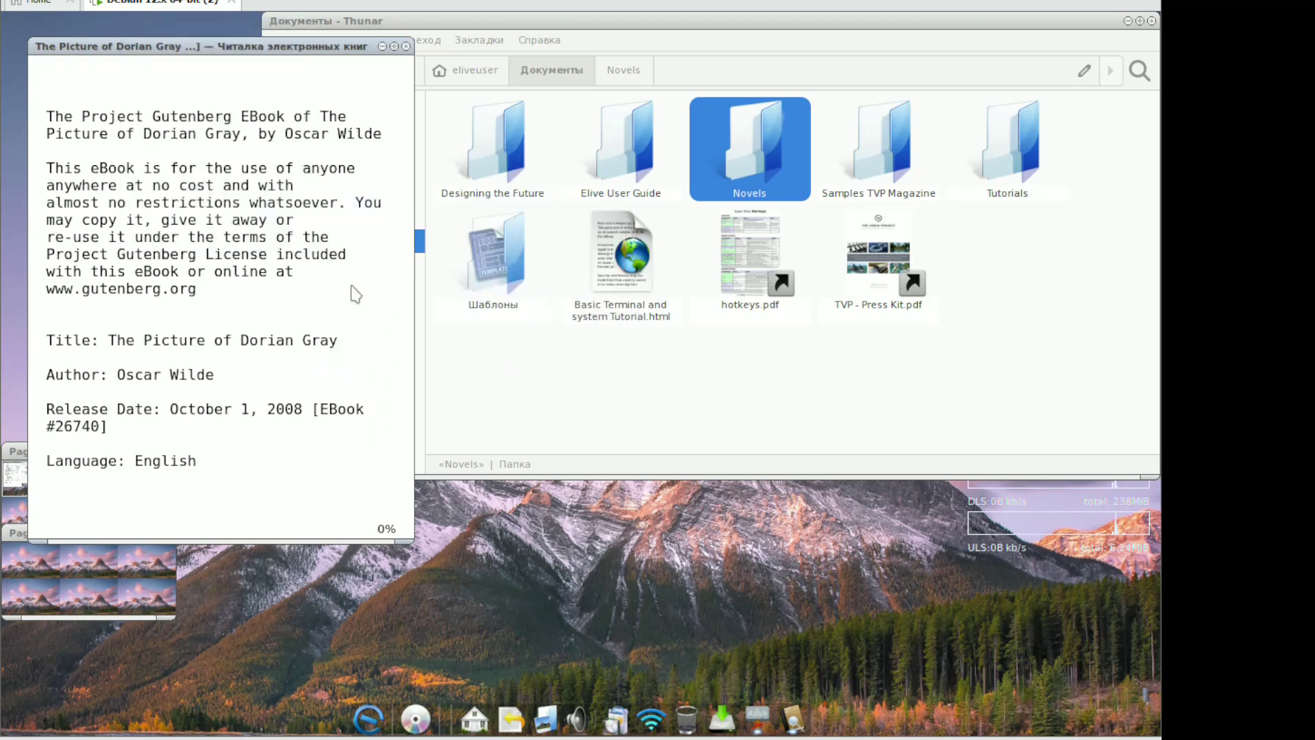
# Page through The Picture of Dorian Gray to about 13%, enlarging the reader window on the way, and close the book
pyautogui.scroll(-3, 353, 295)
pyautogui.moveTo(356, 229); pyautogui.dragTo(340, 412)
pyautogui.scroll(-2, 346, 360)
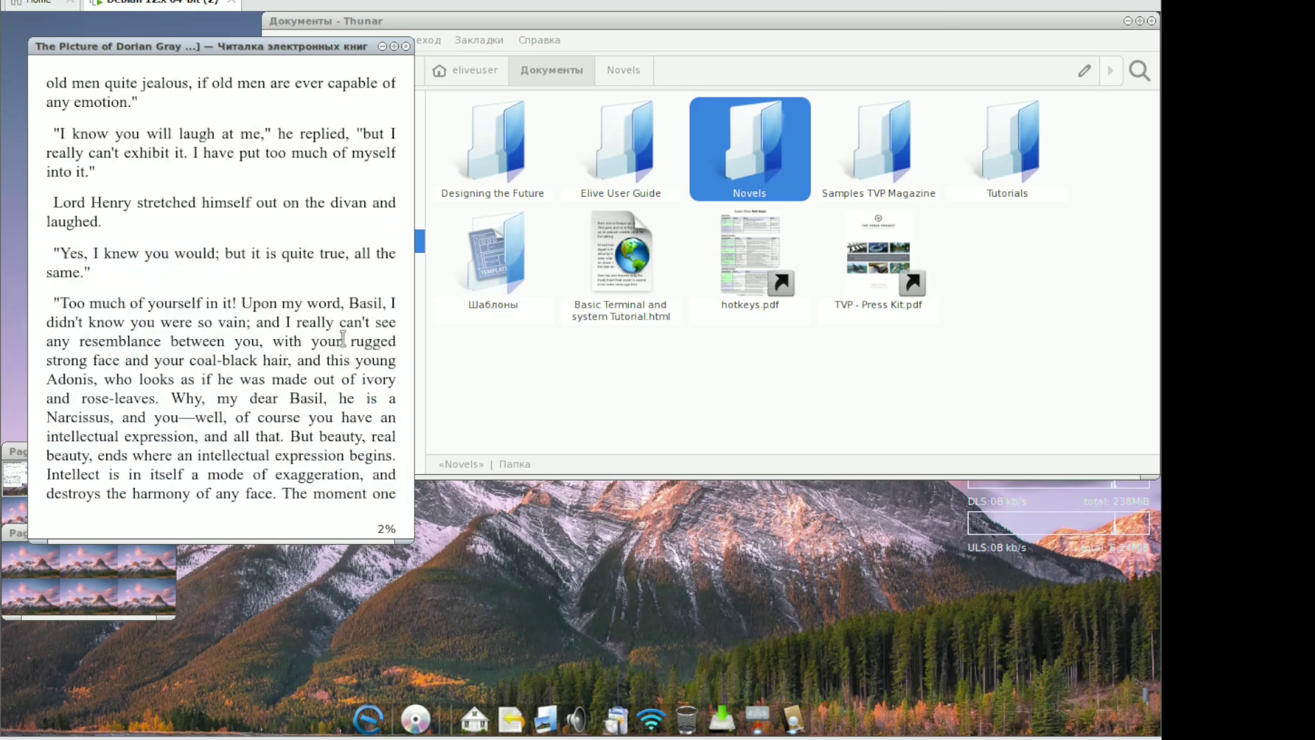
pyautogui.moveTo(404, 536); pyautogui.dragTo(977, 555)
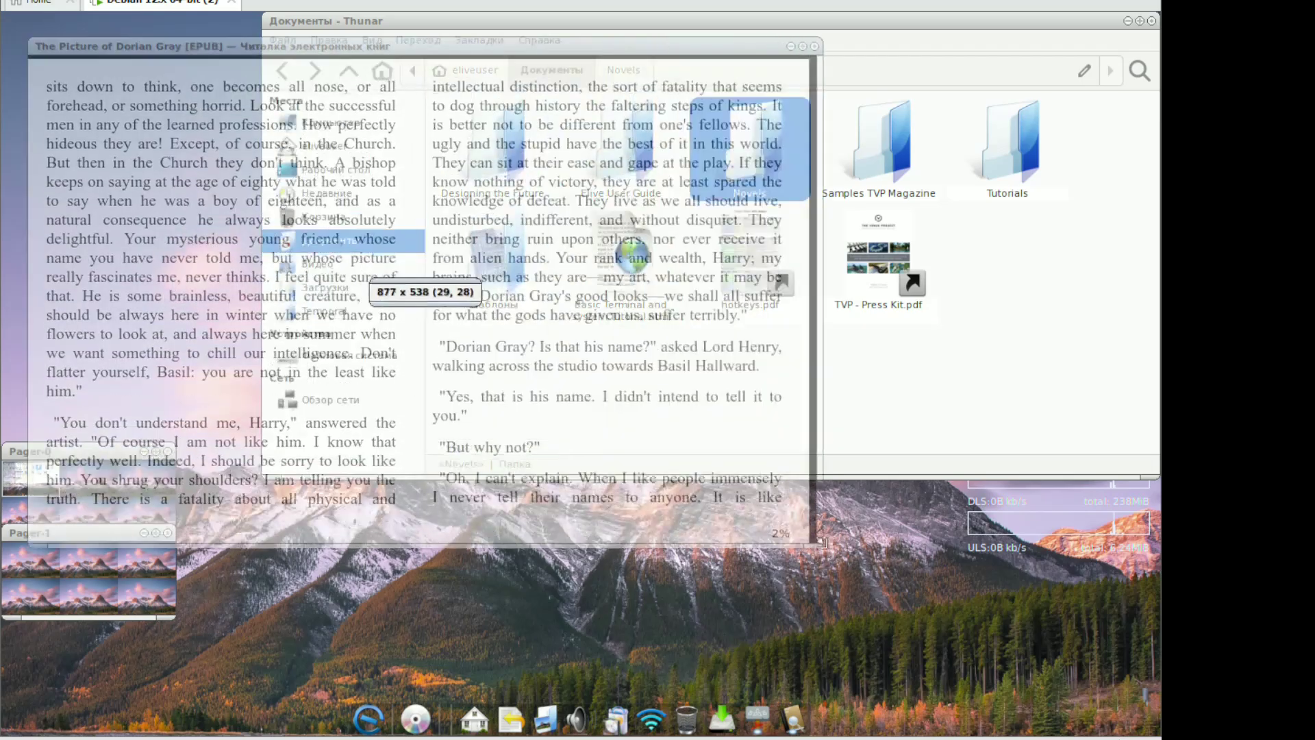
pyautogui.scroll(-4, 697, 401)
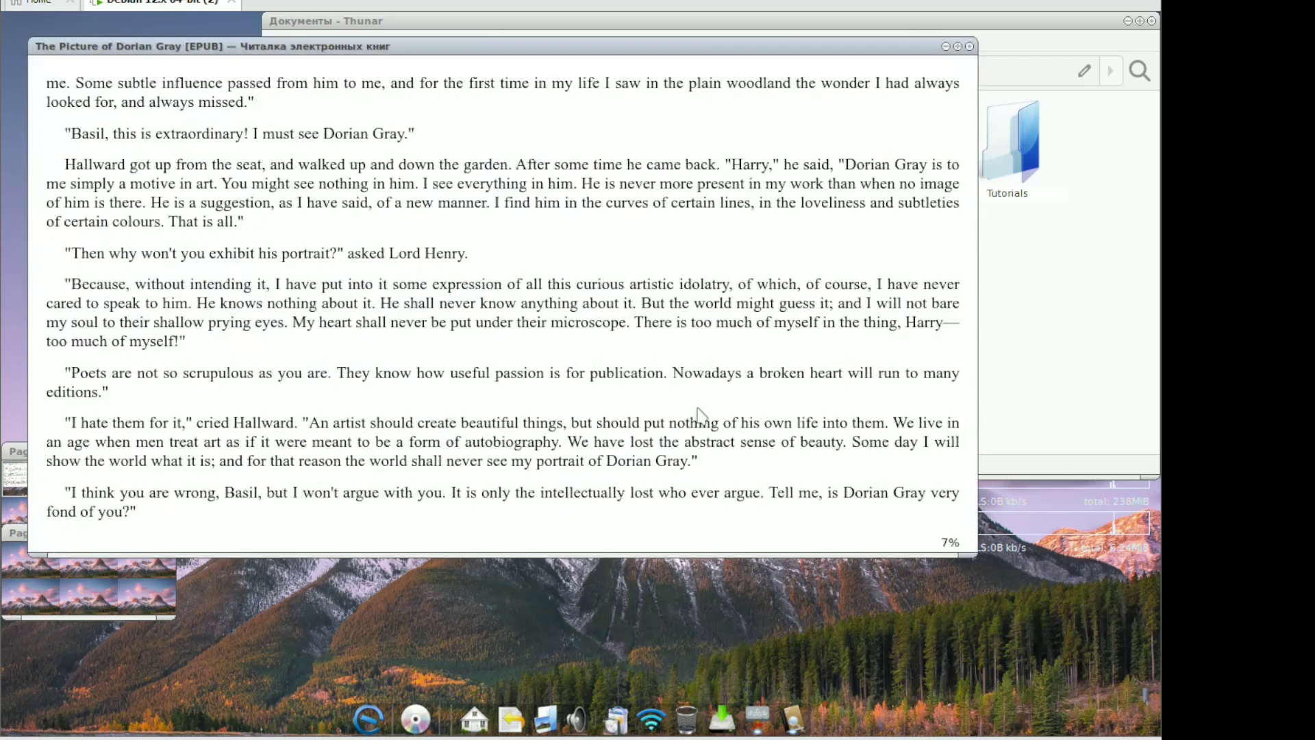
pyautogui.scroll(-3, 710, 411)
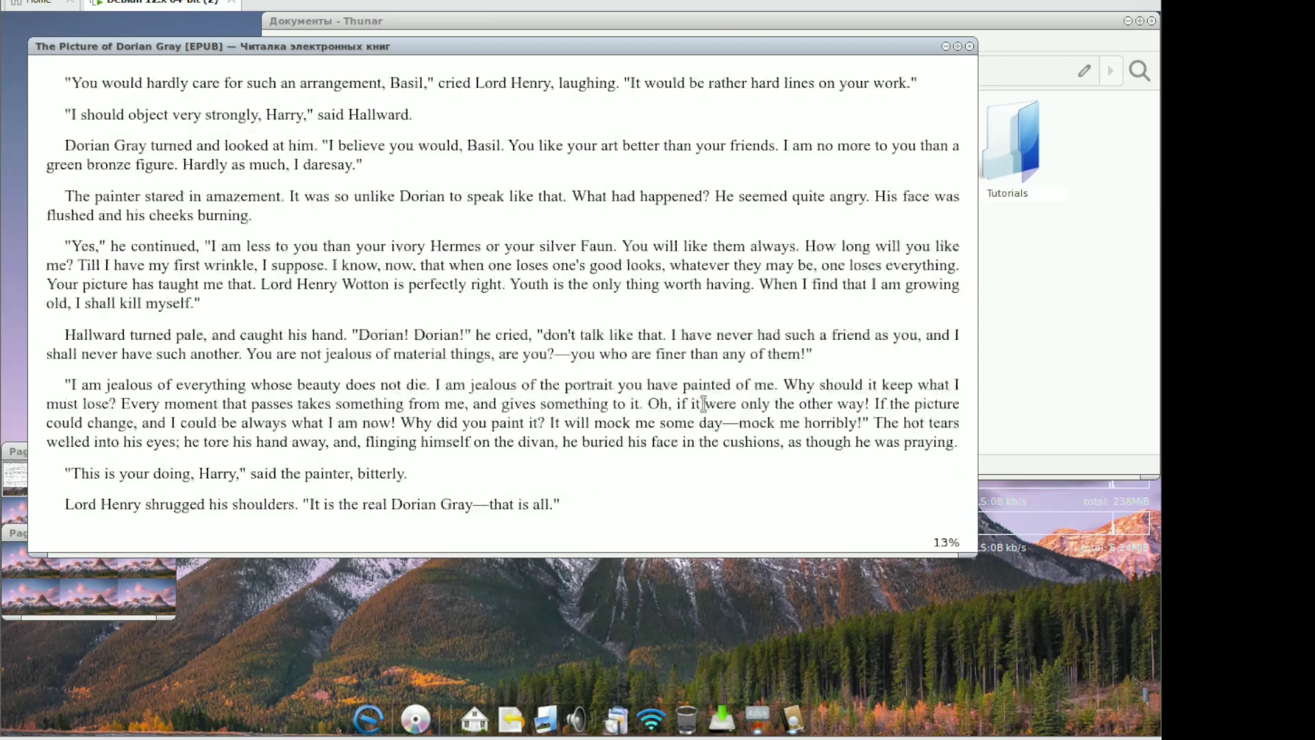
pyautogui.click(970, 46)
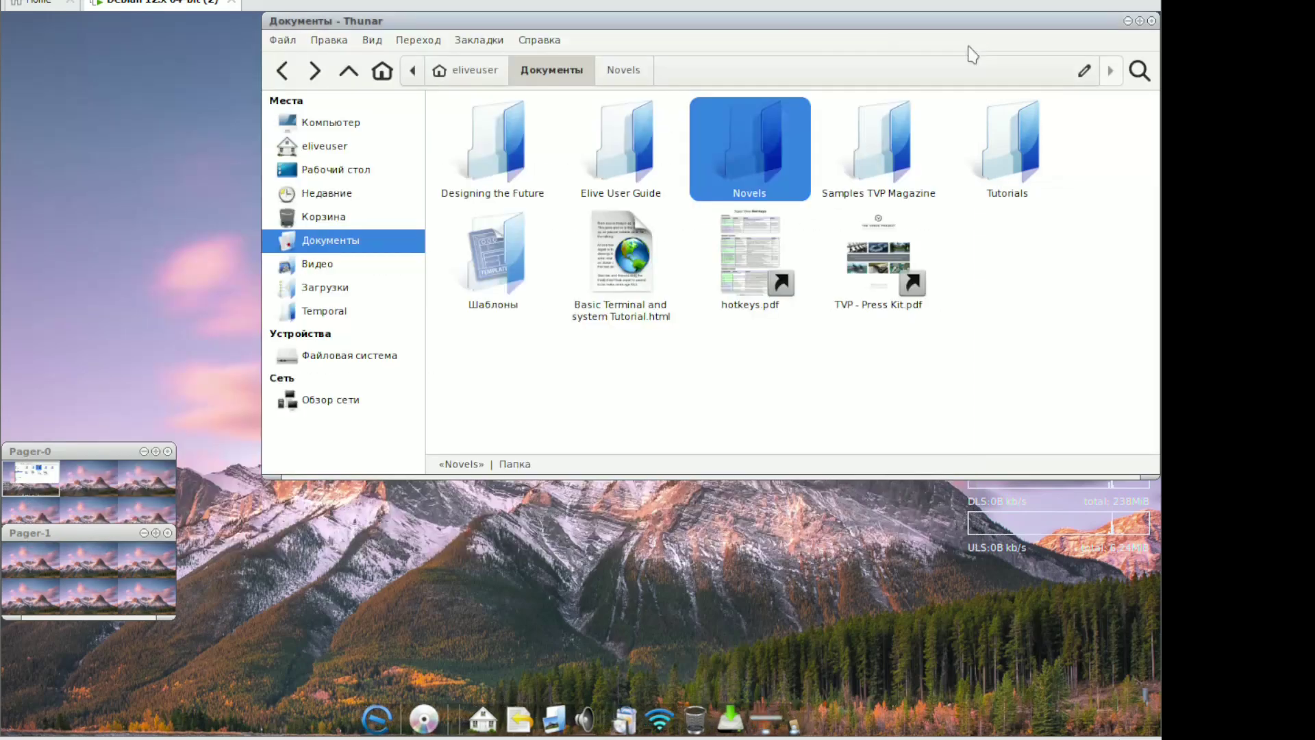
# Open Rethinking Education.pdf from the Samples TVP Magazine folder
pyautogui.press('Right')
pyautogui.press('Return')
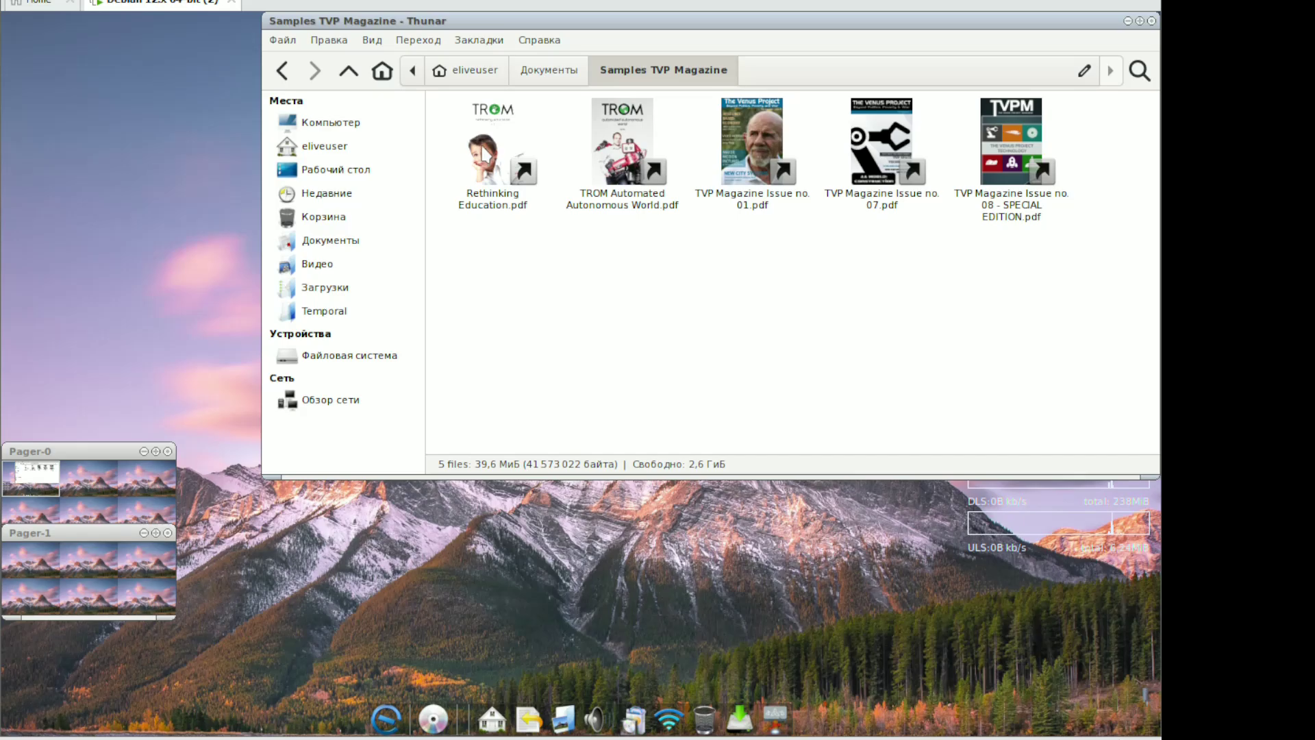
pyautogui.doubleClick(483, 155)
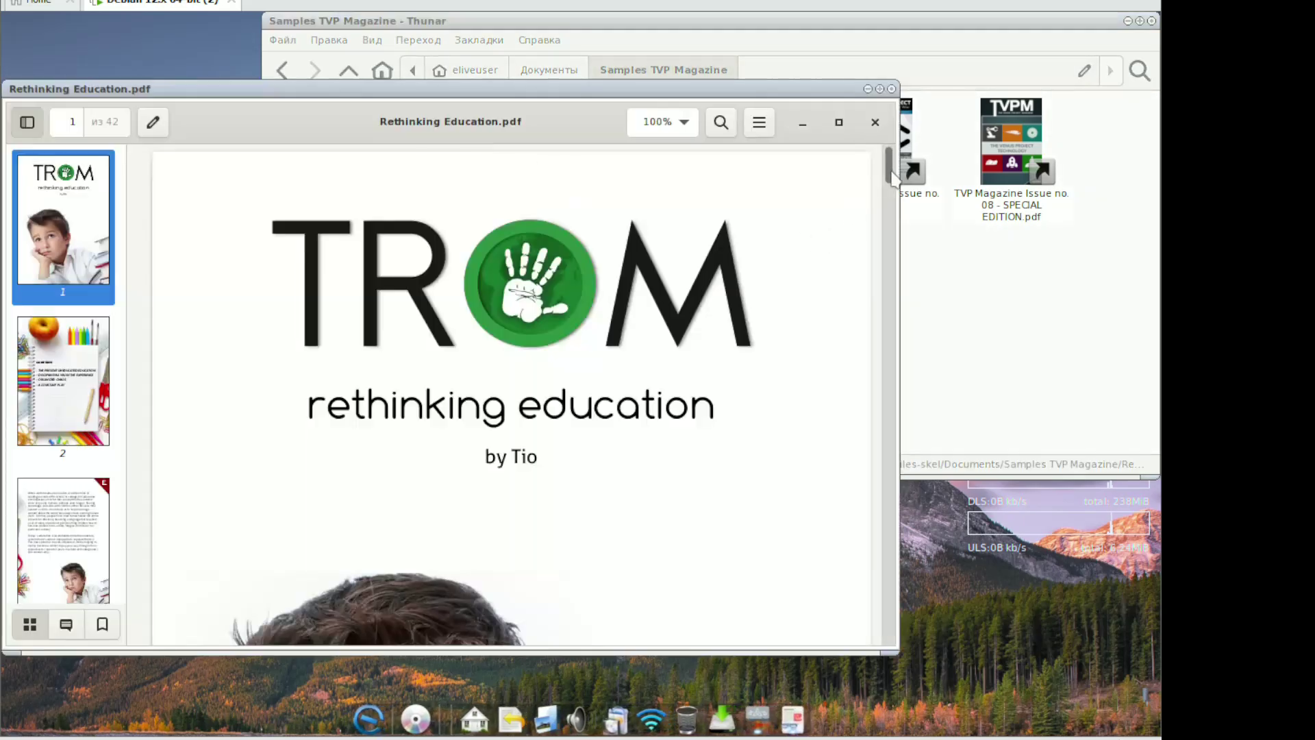
# Skim Rethinking Education.pdf to about page 22 and close the document
pyautogui.moveTo(894, 177); pyautogui.dragTo(864, 412)
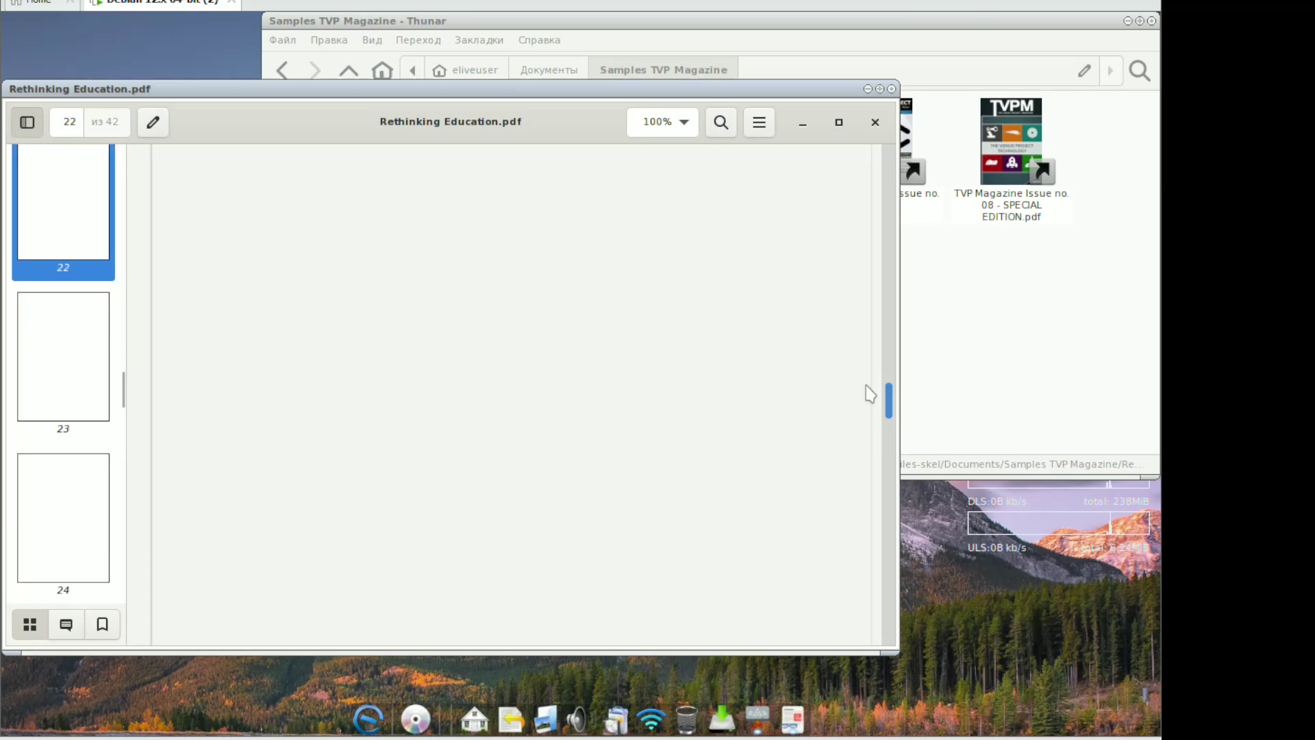
pyautogui.moveTo(877, 341); pyautogui.dragTo(890, 396)
pyautogui.hotkey('ctrl', 'w')
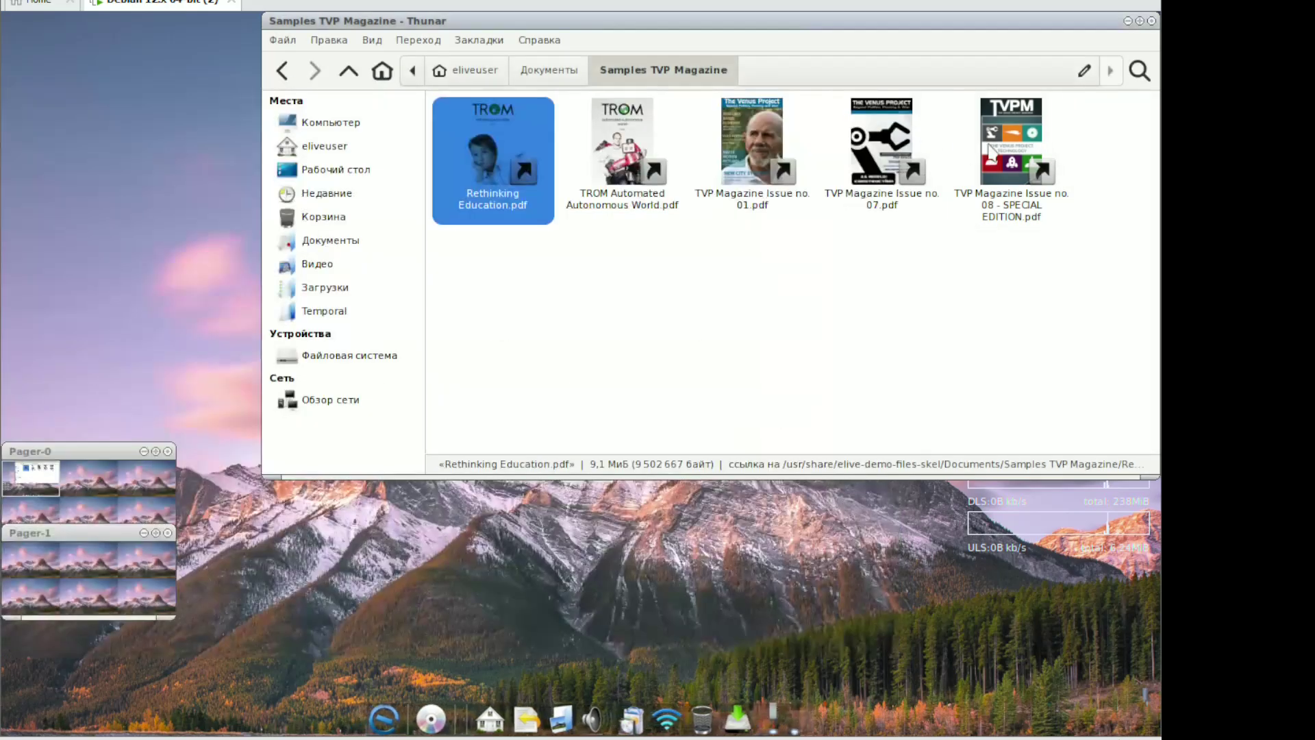
# Open TVP Magazine Issue no. 08 - SPECIAL EDITION.pdf, skim back and forth through its pages, and close it
pyautogui.doubleClick(991, 152)
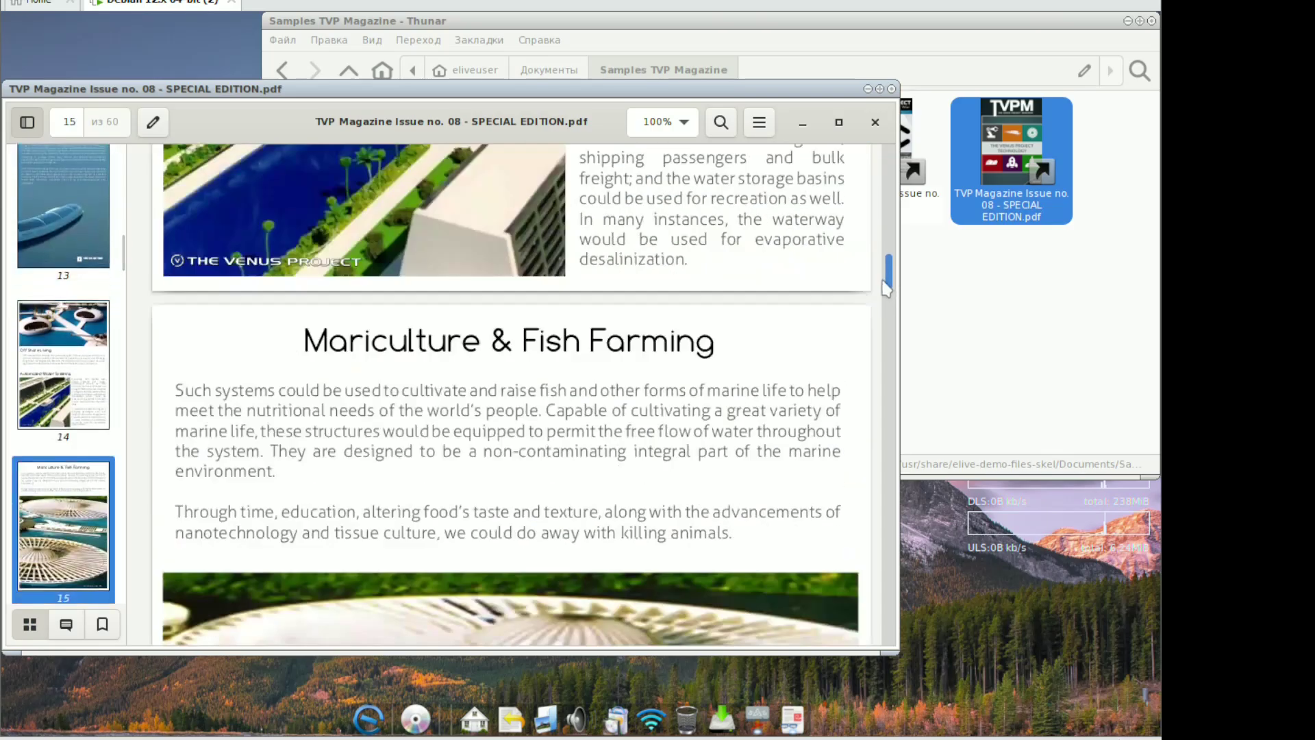
pyautogui.moveTo(887, 288); pyautogui.dragTo(894, 548)
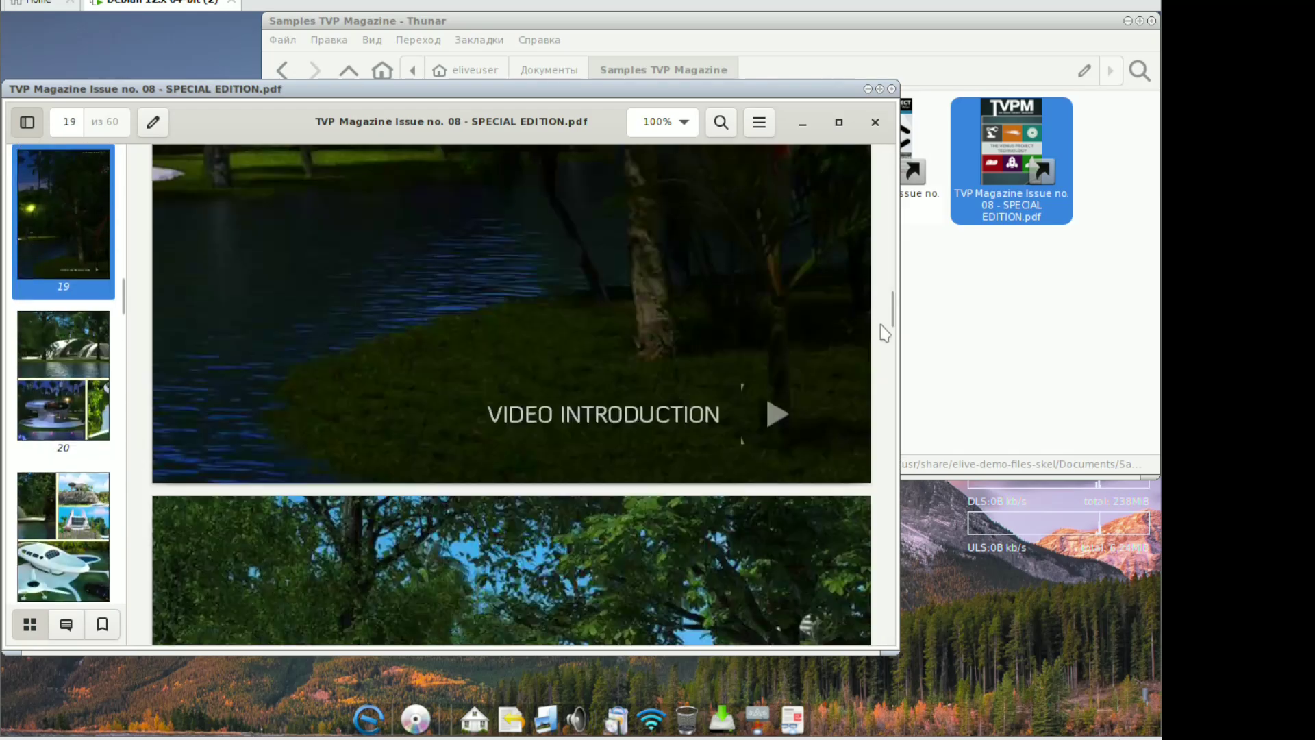
pyautogui.moveTo(884, 334); pyautogui.dragTo(876, 127)
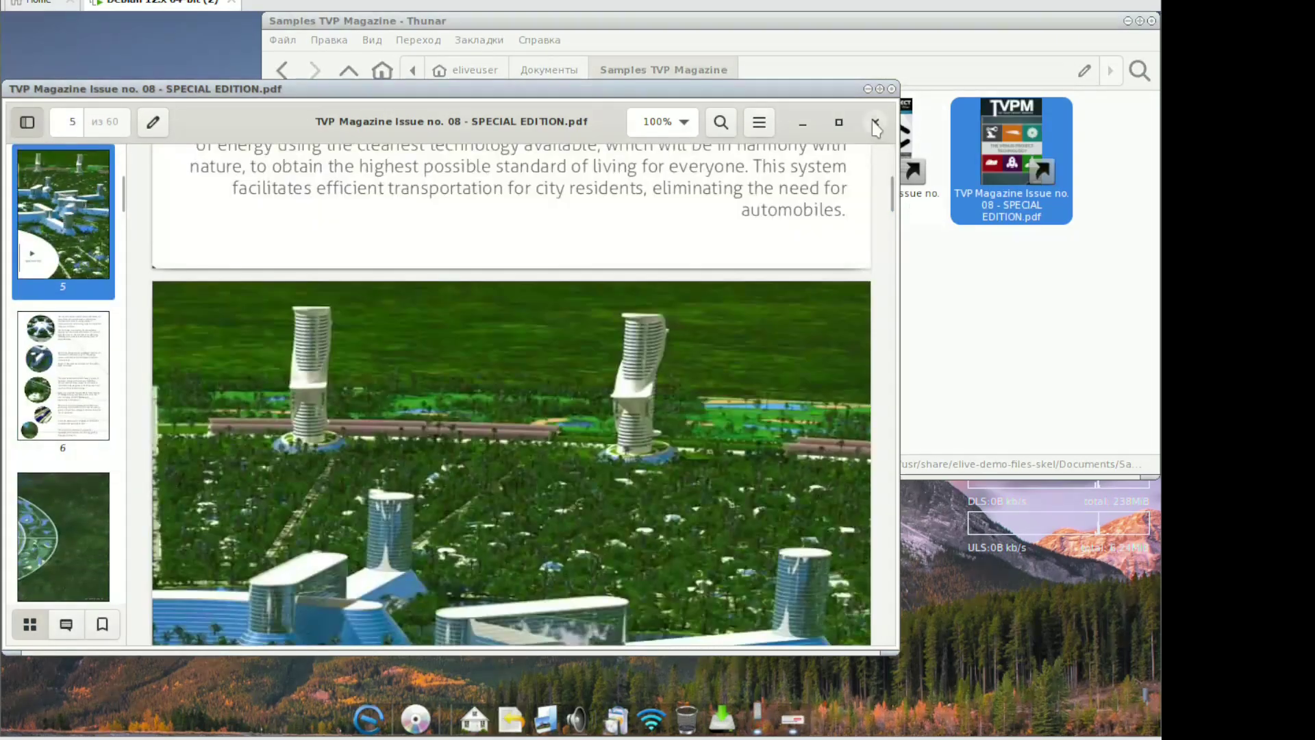
pyautogui.click(876, 122)
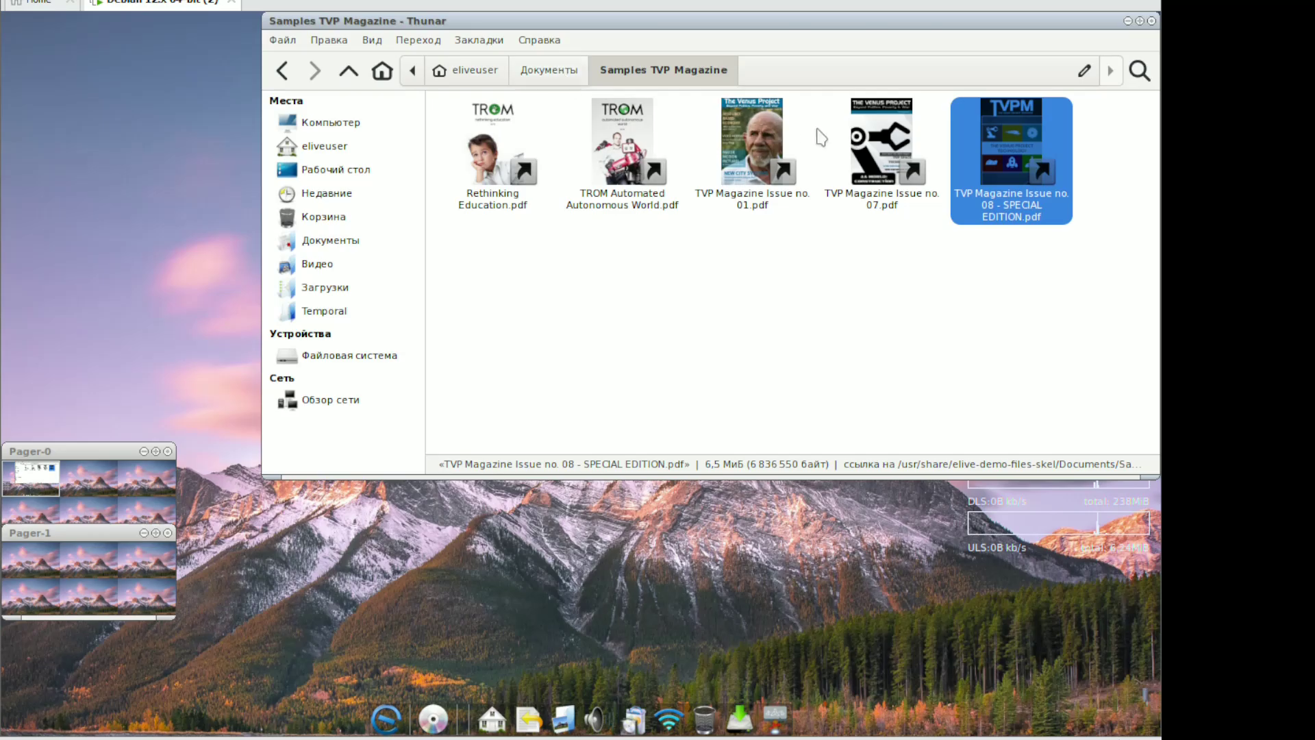
# Open TVP Magazine Issue no. 07.pdf, skim it to about page 66, and close it
pyautogui.doubleClick(884, 143)
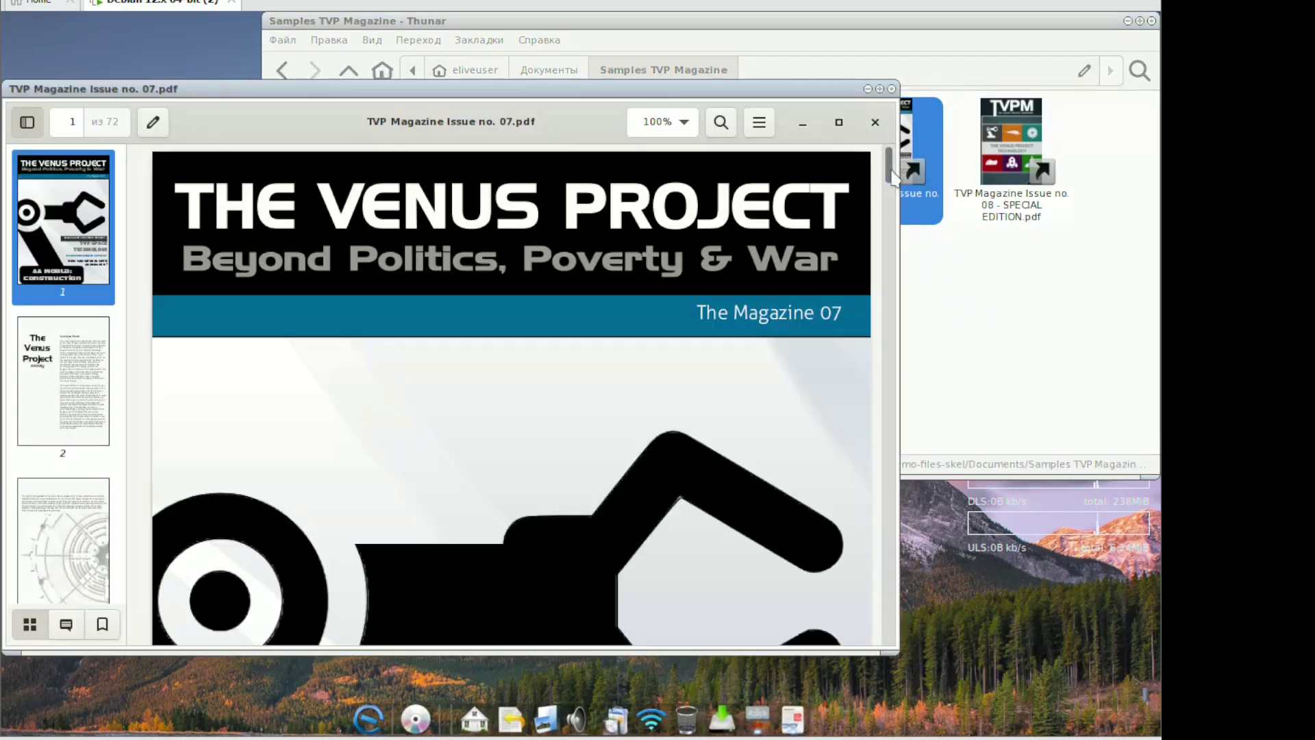
pyautogui.moveTo(895, 177); pyautogui.dragTo(891, 401)
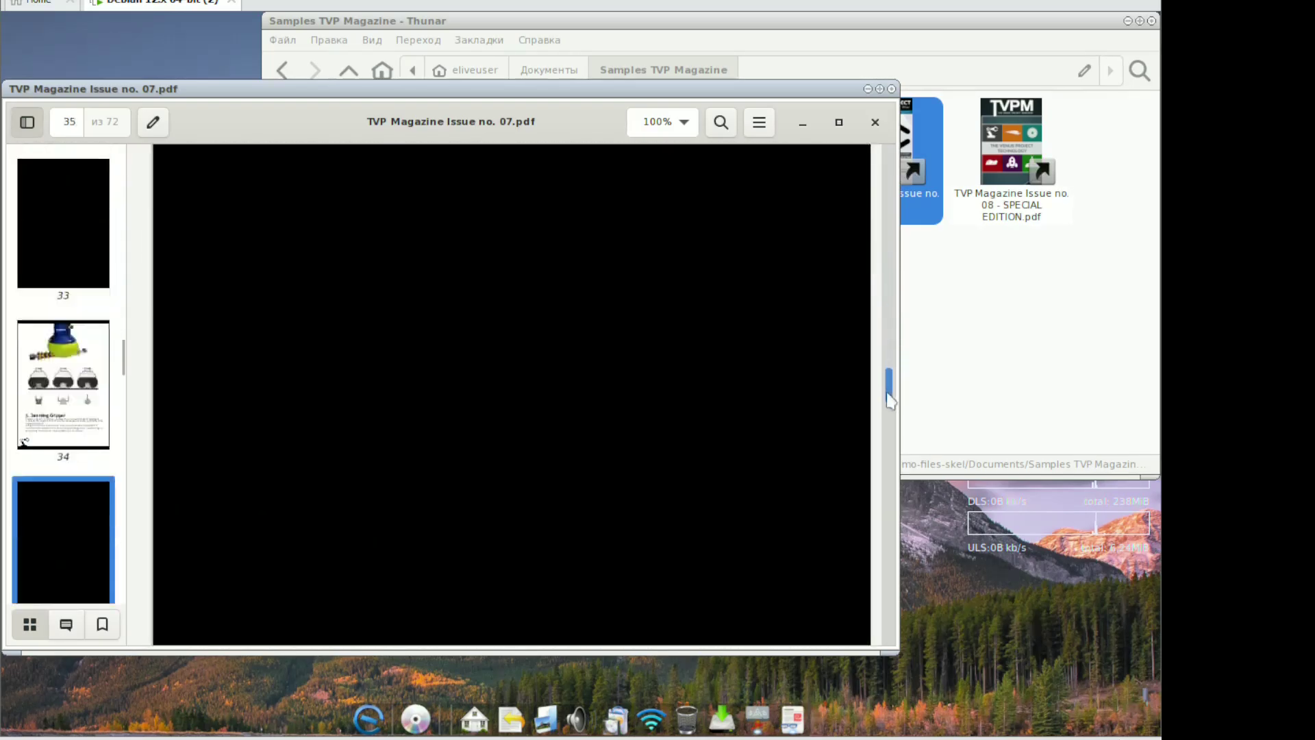
pyautogui.moveTo(891, 454); pyautogui.dragTo(883, 550)
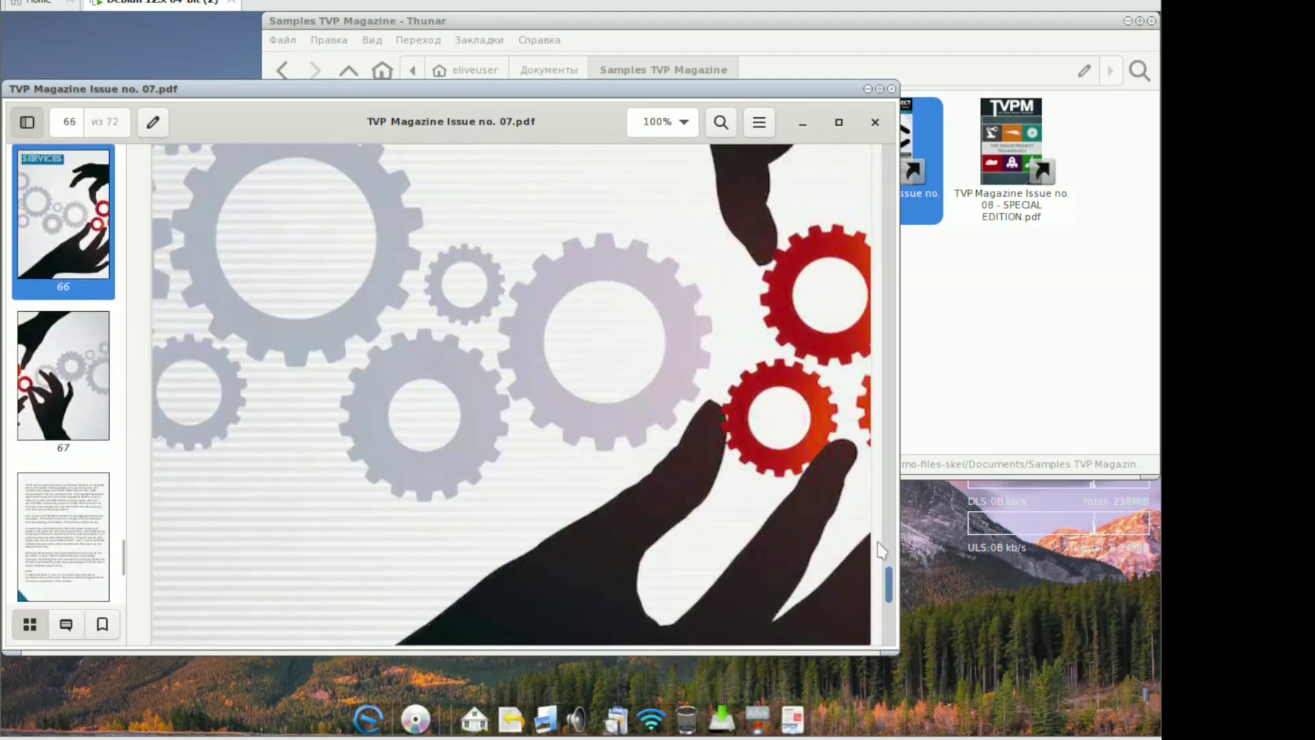
pyautogui.click(875, 122)
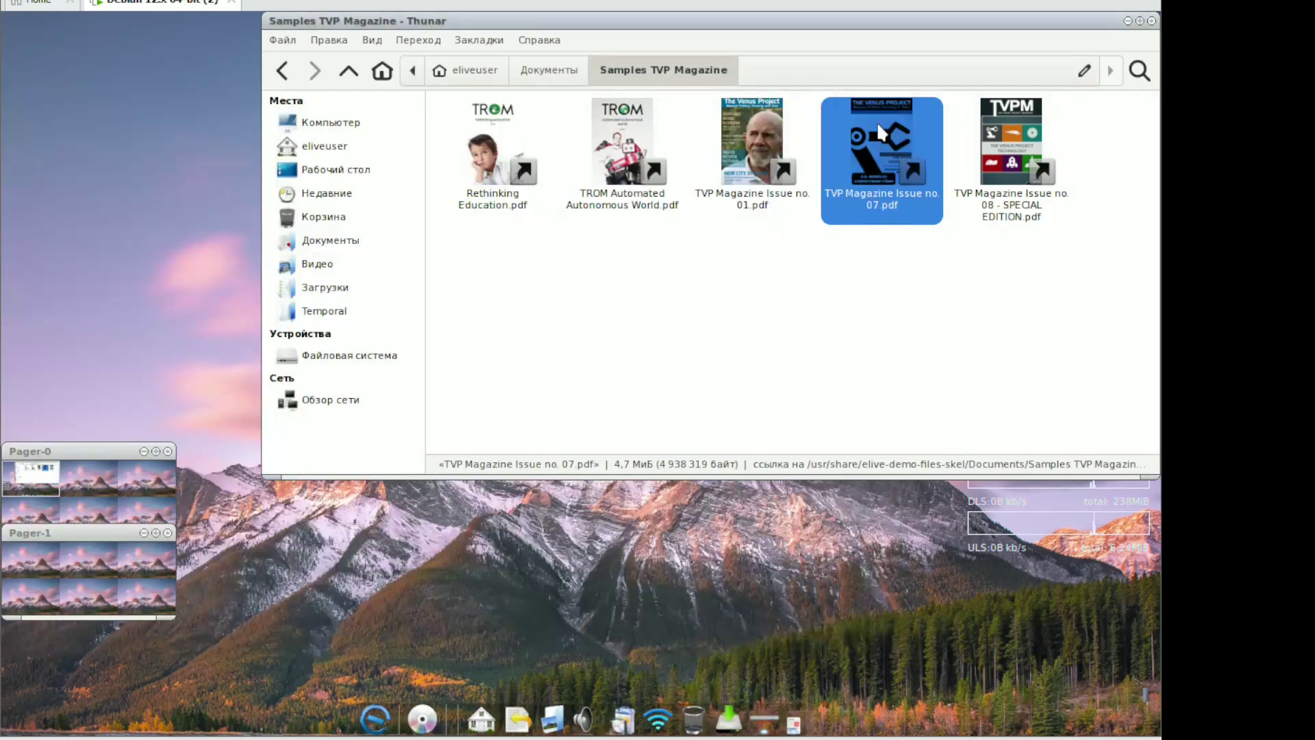
# Open Linux - The Debian Administrators Handbook.html from the Tutorials folder of Документы and close the browser window
pyautogui.click(566, 71)
pyautogui.doubleClick(995, 147)
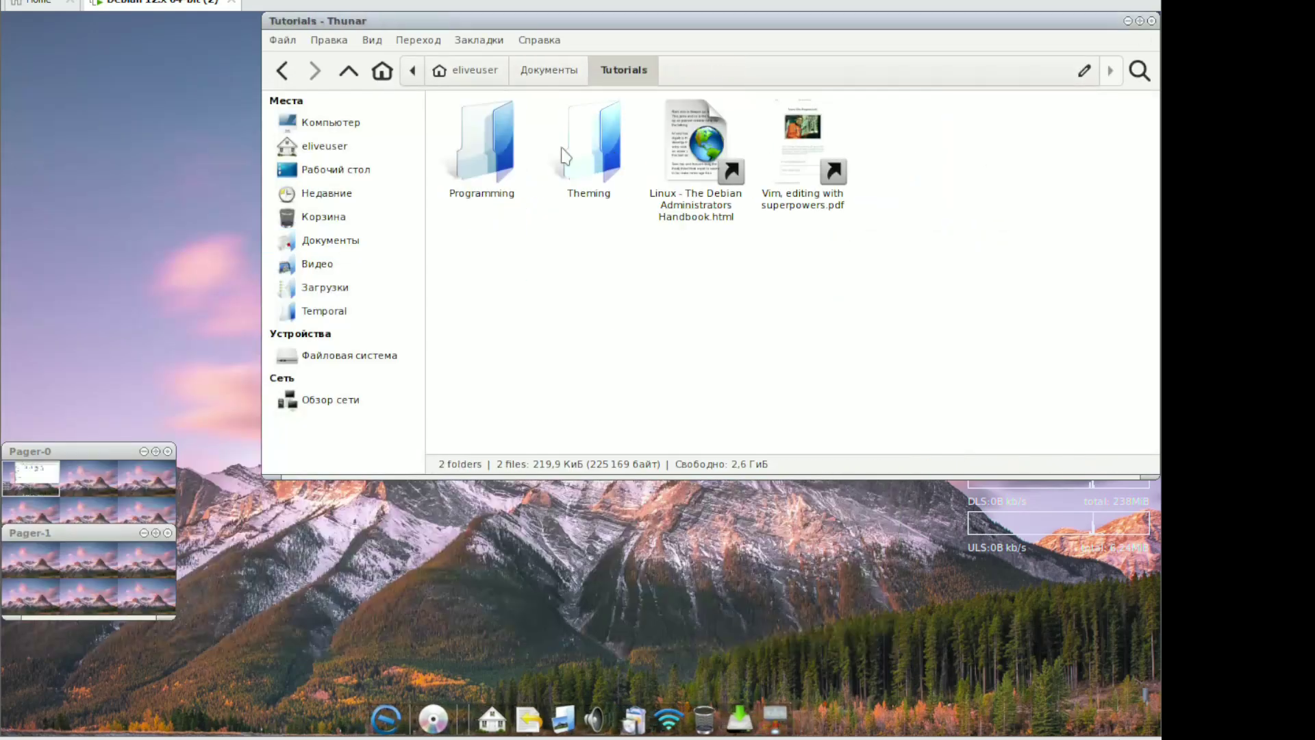
pyautogui.doubleClick(714, 159)
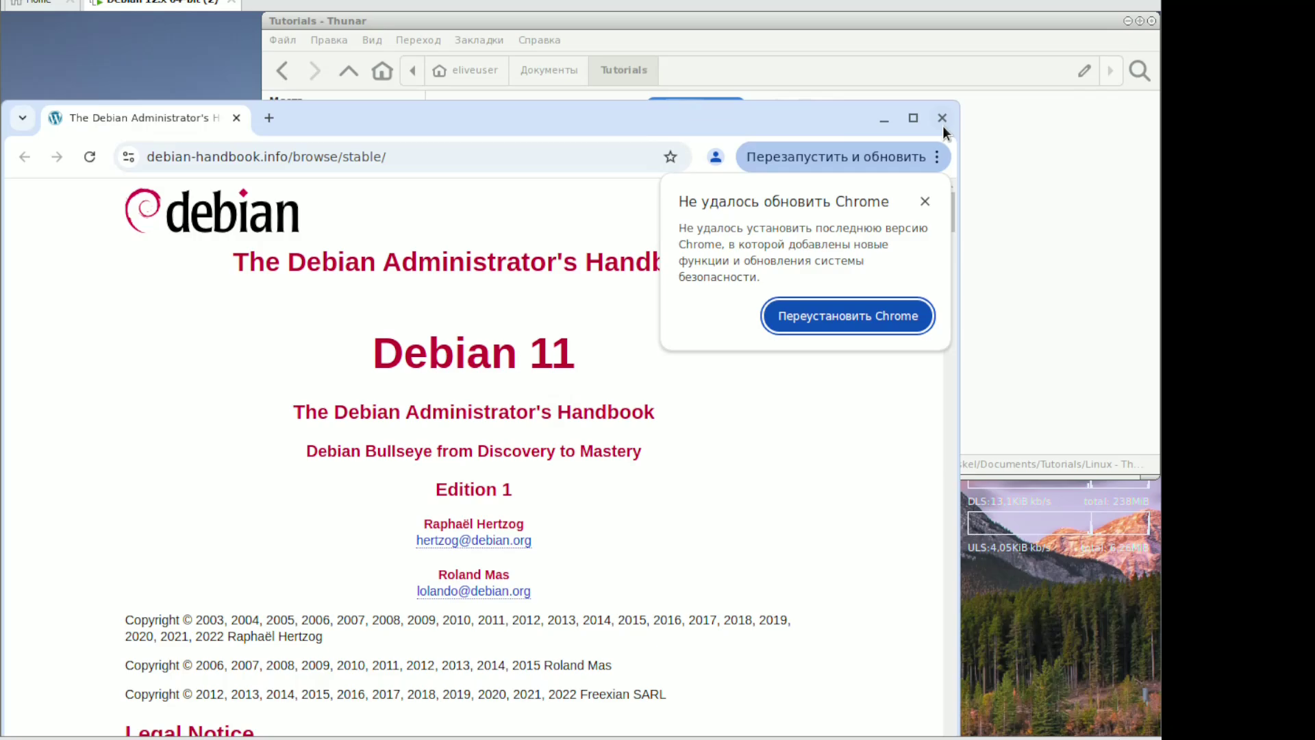
pyautogui.click(936, 120)
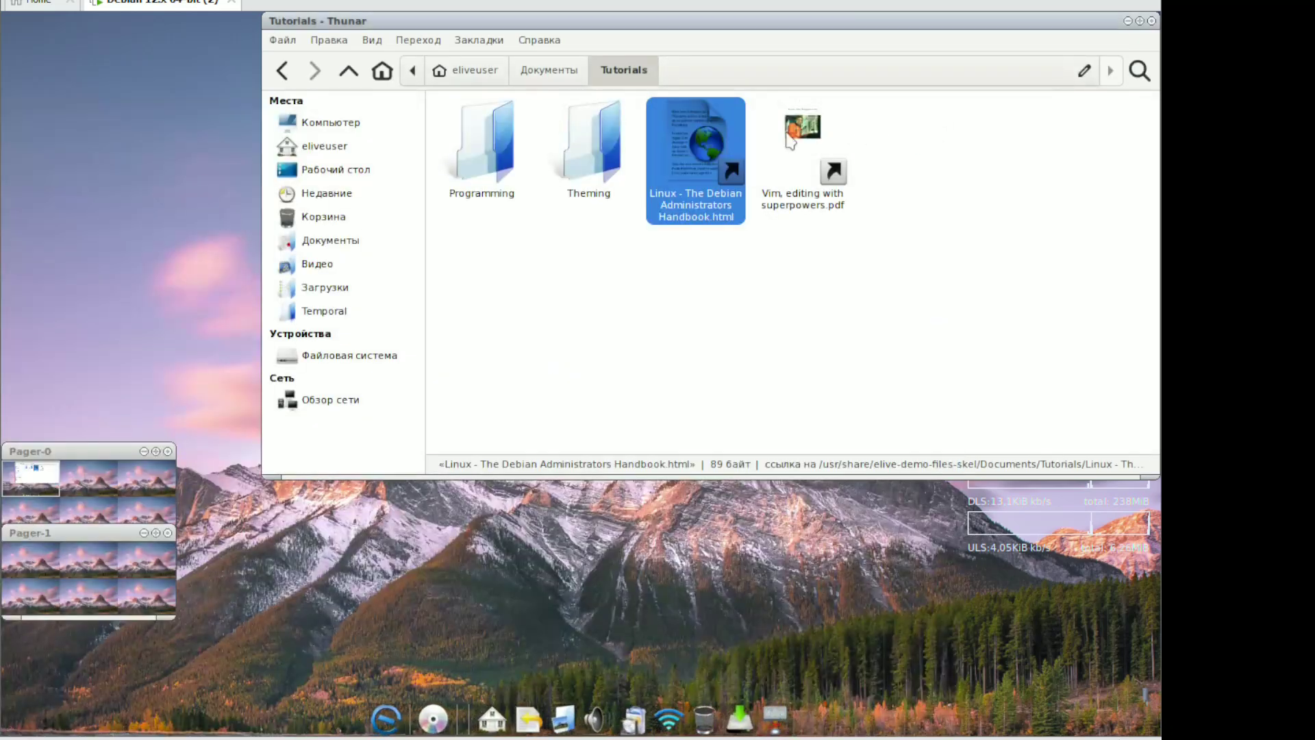
# Open Vim, editing with superpowers.pdf, skim it to page 15, and close it
pyautogui.doubleClick(790, 141)
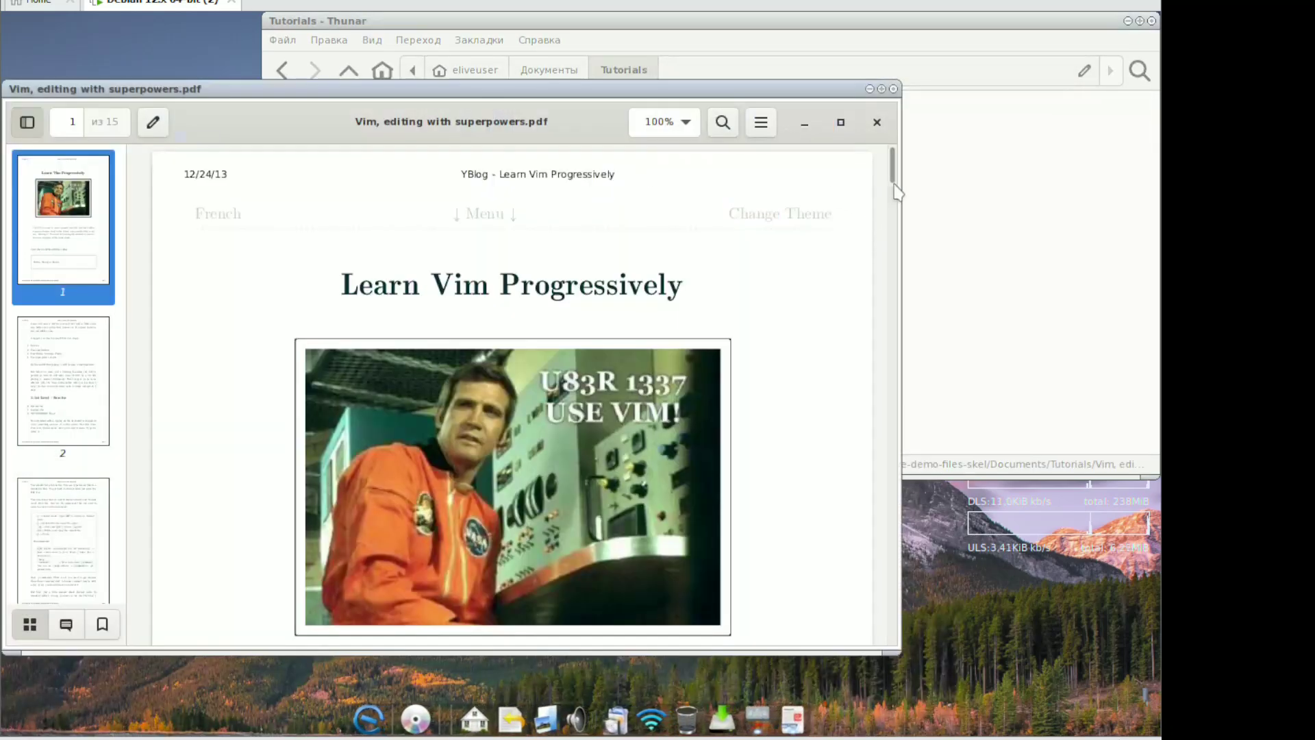
pyautogui.moveTo(898, 192); pyautogui.dragTo(867, 626)
pyautogui.scroll(-5, 858, 460)
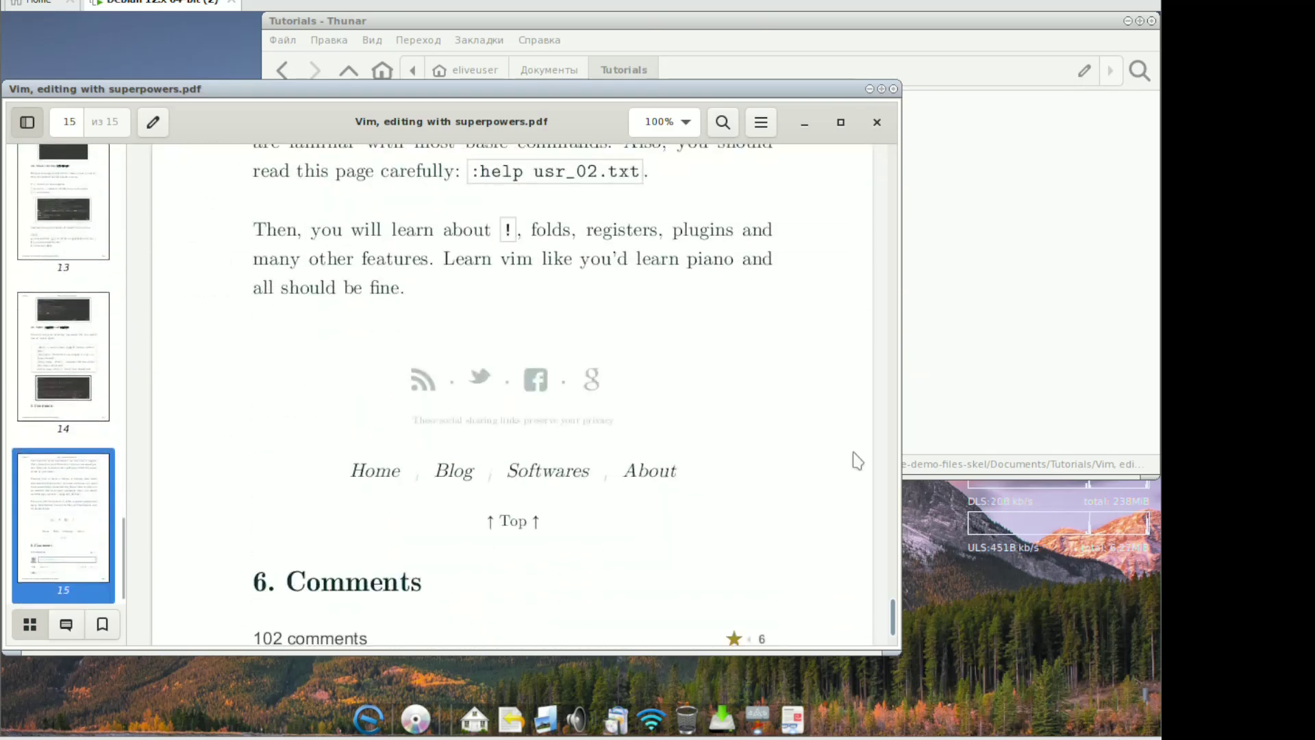
pyautogui.click(874, 119)
# Open E16_Theming.pdf from the Theming subfolder, skim it to page 22, and close it
pyautogui.doubleClick(598, 159)
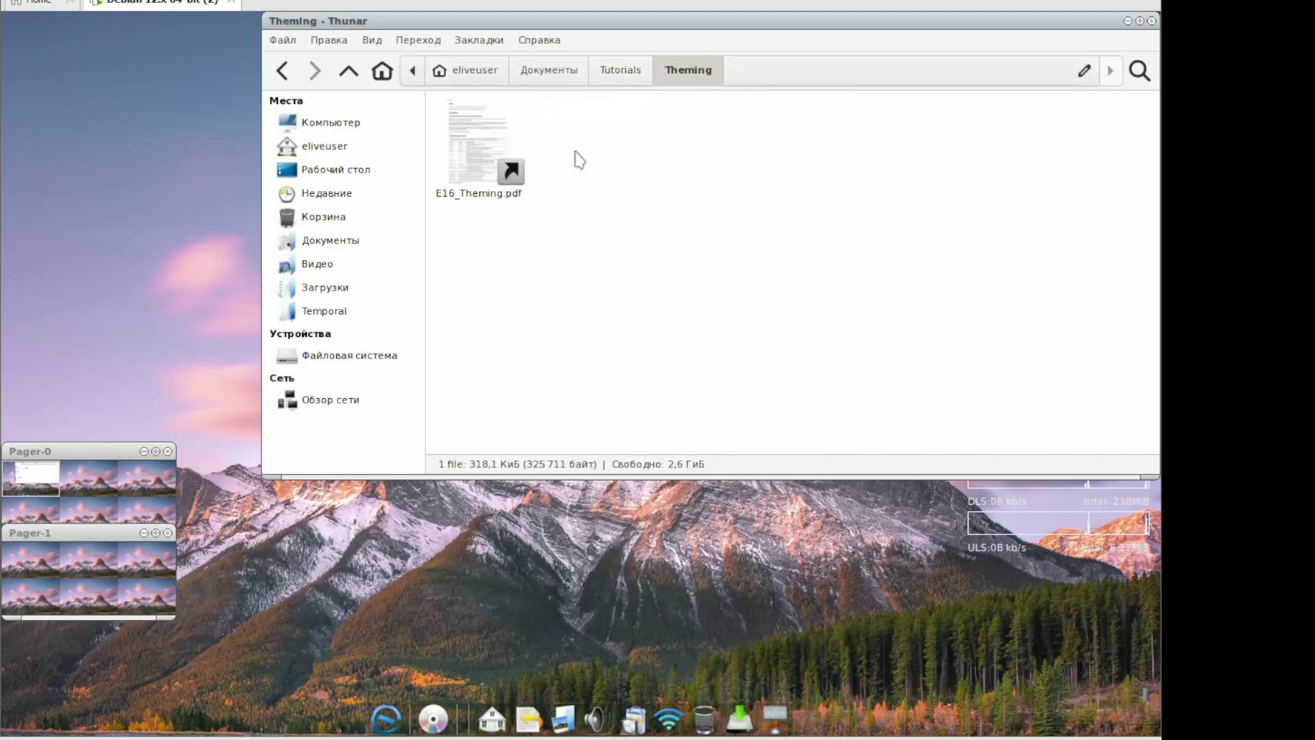
pyautogui.doubleClick(479, 154)
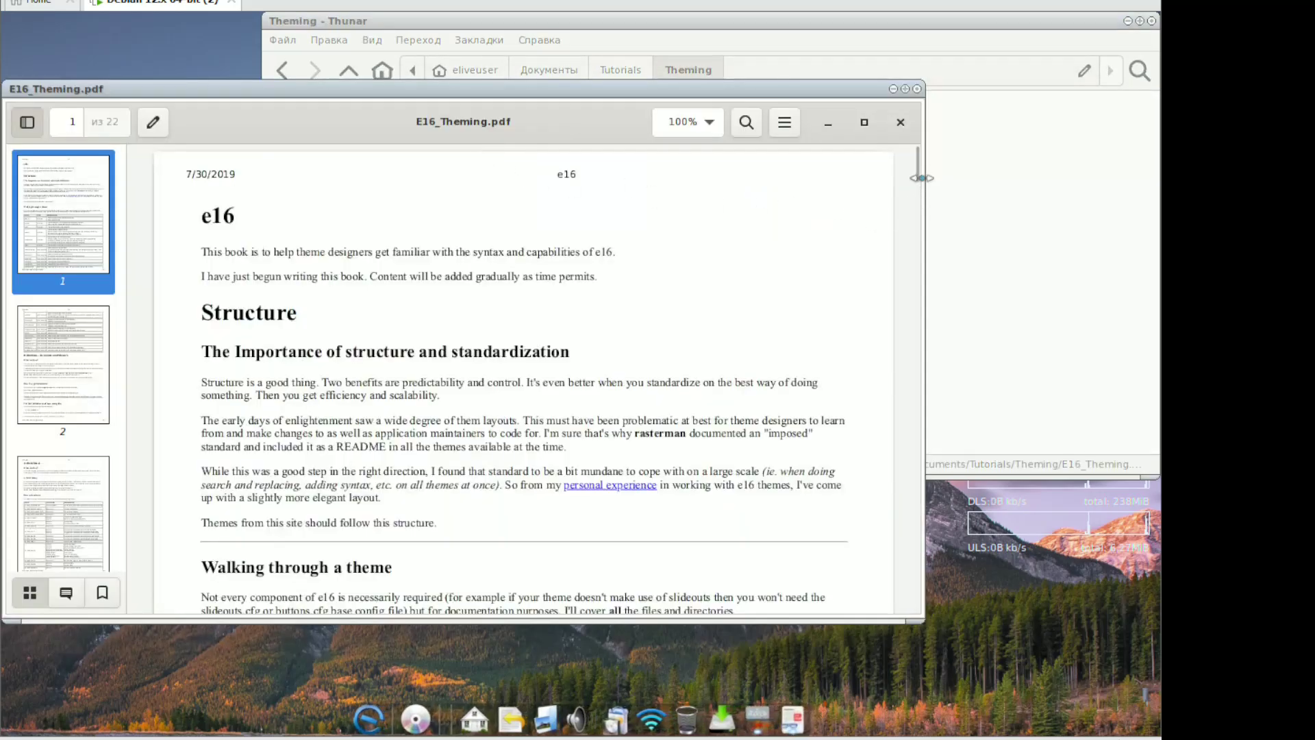
pyautogui.moveTo(923, 182); pyautogui.dragTo(908, 617)
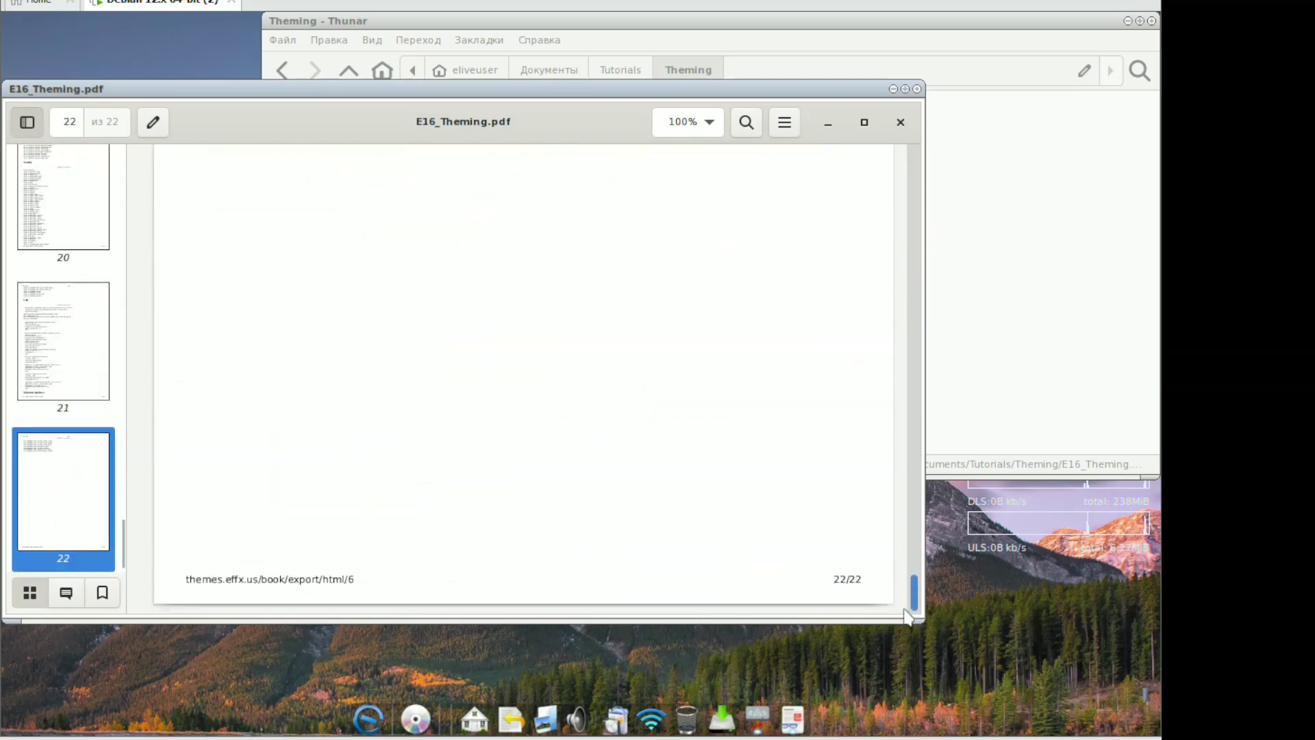
pyautogui.click(900, 121)
# Open Advanced Bash-Scripting Guide.pdf from the Programming subfolder of Tutorials, skim it to about page 852, and close it
pyautogui.click(621, 70)
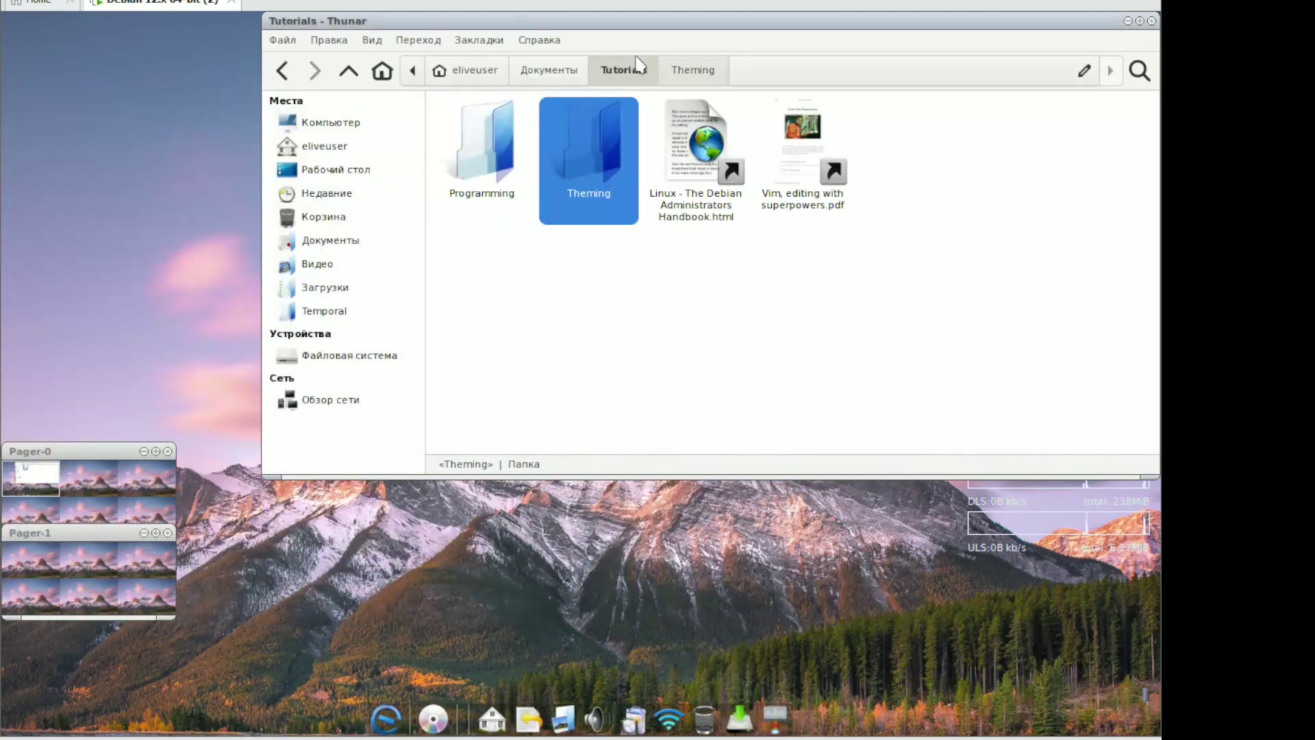
pyautogui.doubleClick(513, 177)
pyautogui.doubleClick(504, 154)
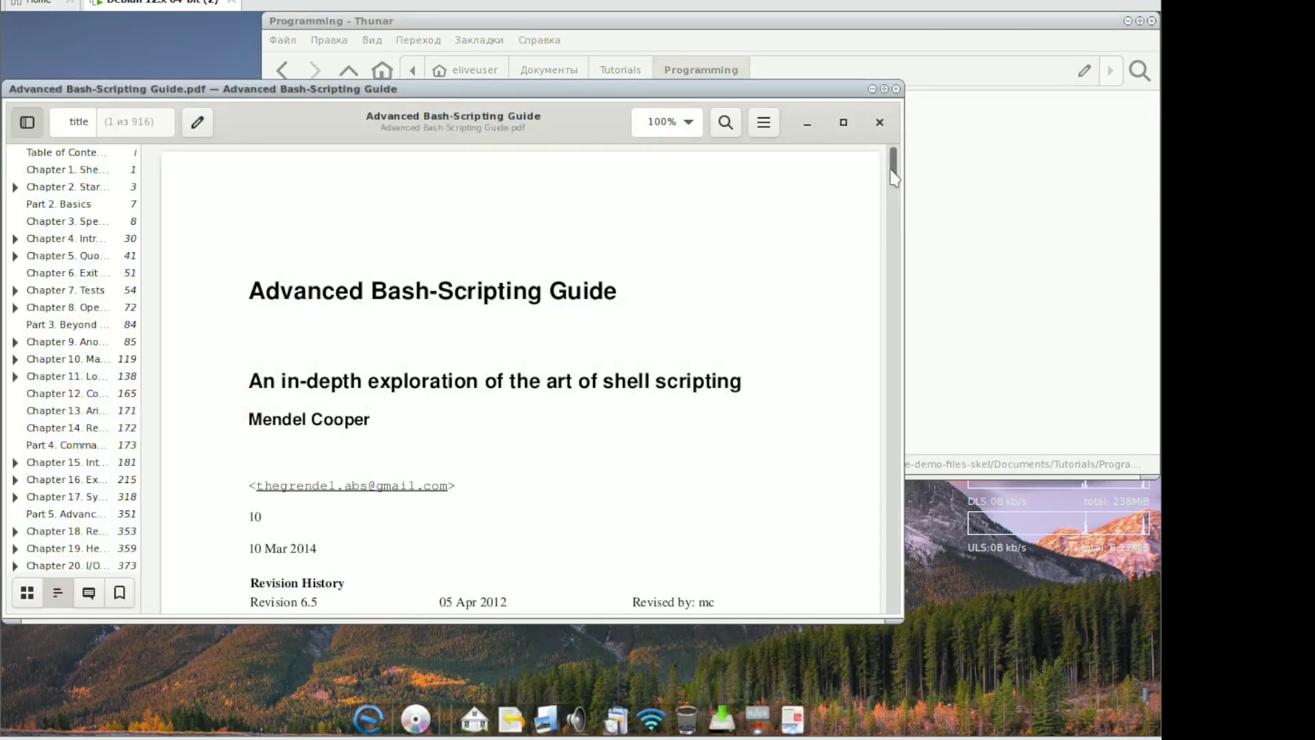
pyautogui.moveTo(895, 179); pyautogui.dragTo(893, 587)
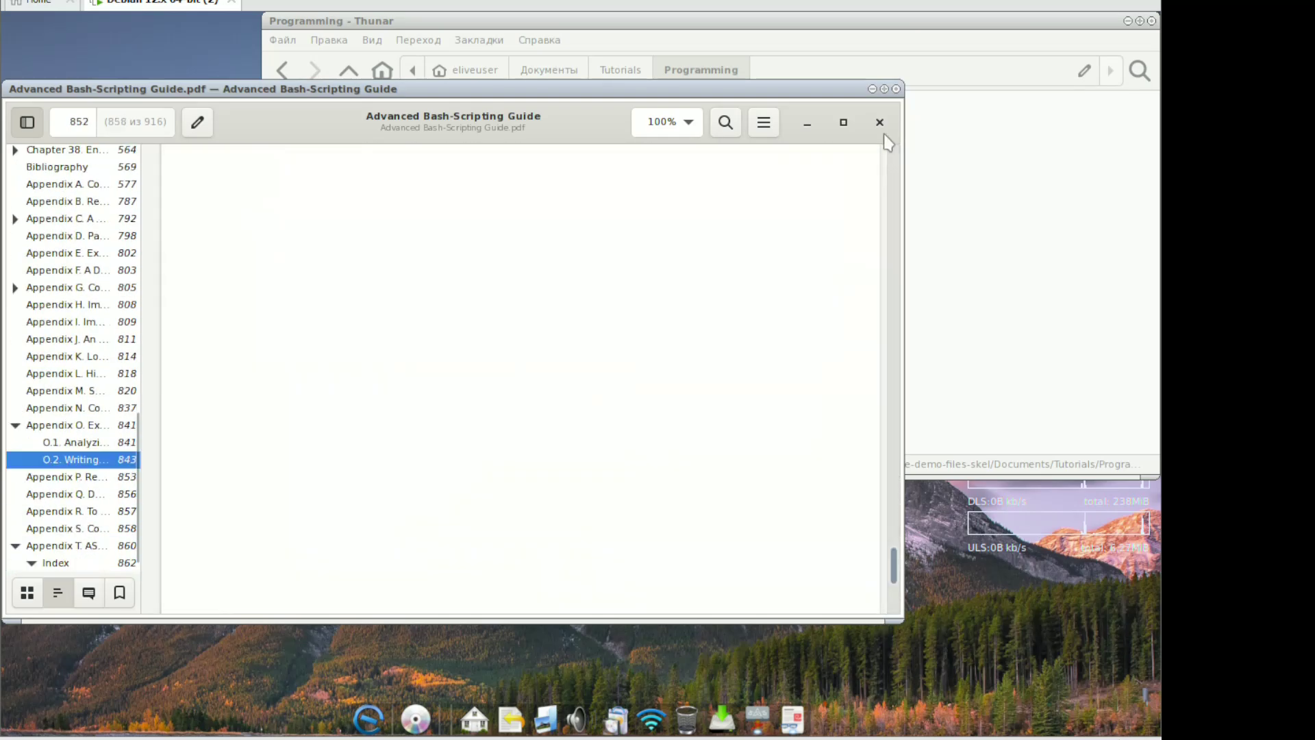
pyautogui.click(881, 123)
# Open Zsh Shell.pdf from the Programming folder, skim part of it, and close it
pyautogui.doubleClick(605, 164)
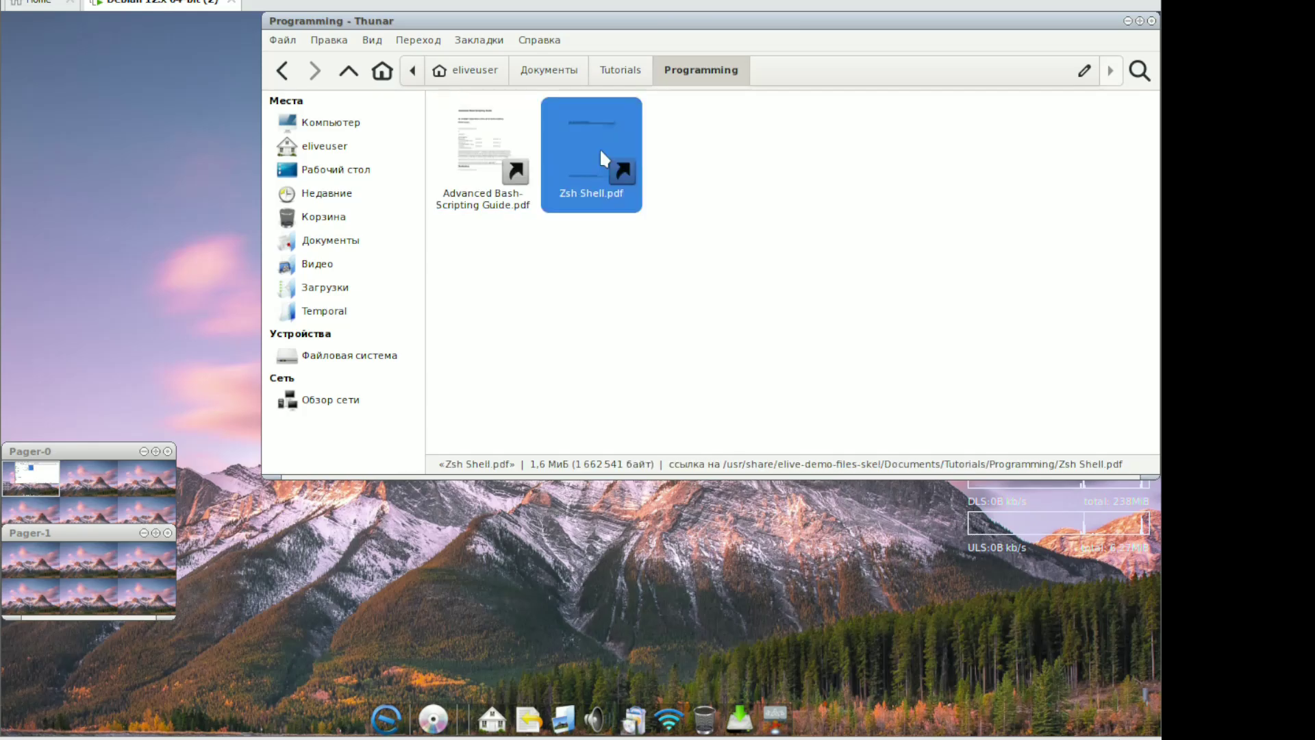
pyautogui.moveTo(894, 173); pyautogui.dragTo(904, 342)
pyautogui.click(880, 122)
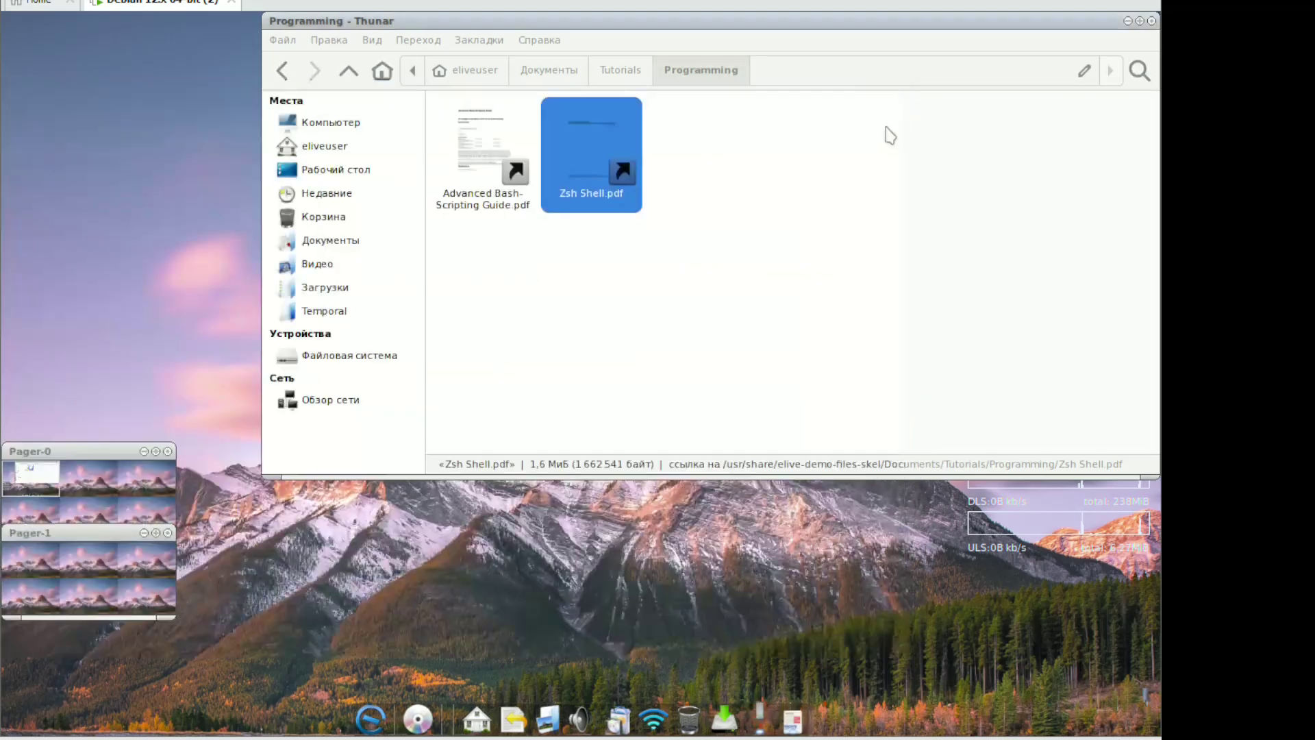
# Return the file manager from Programming through Tutorials and Документы to the eliveuser home folder
pyautogui.click(624, 70)
pyautogui.click(556, 72)
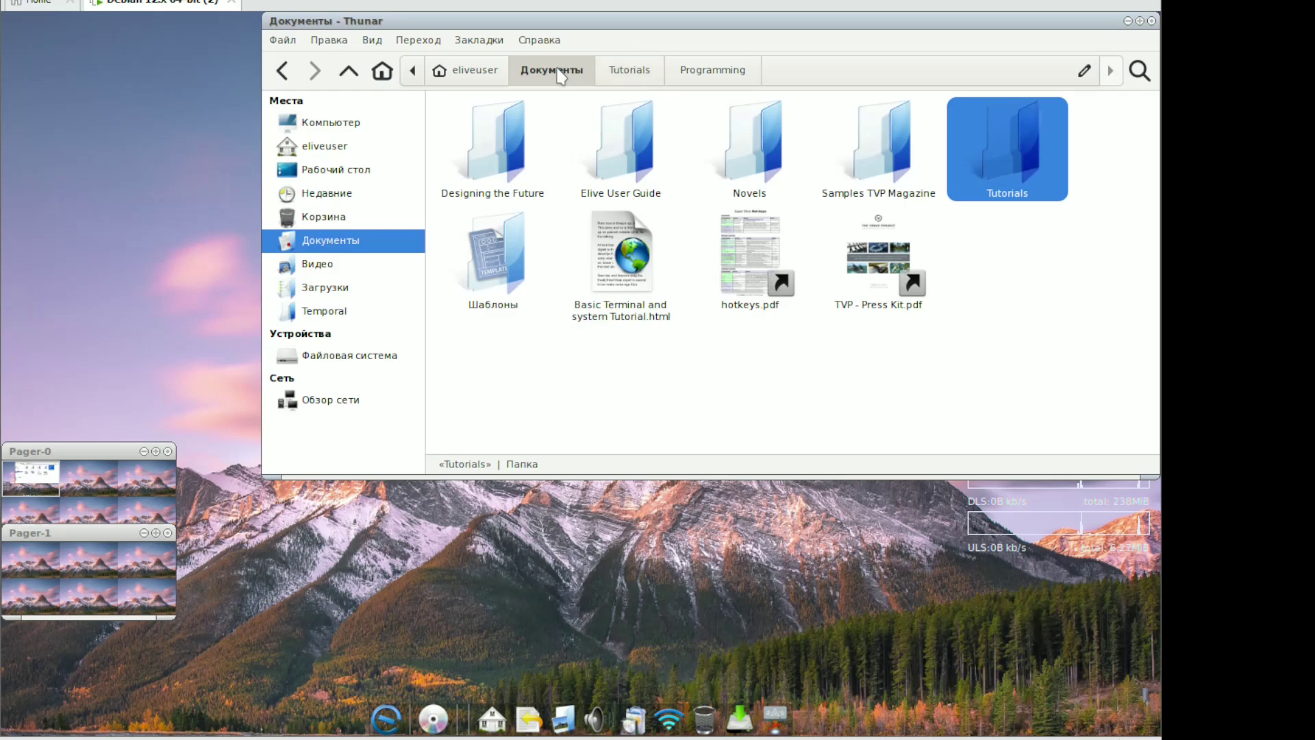
pyautogui.click(480, 69)
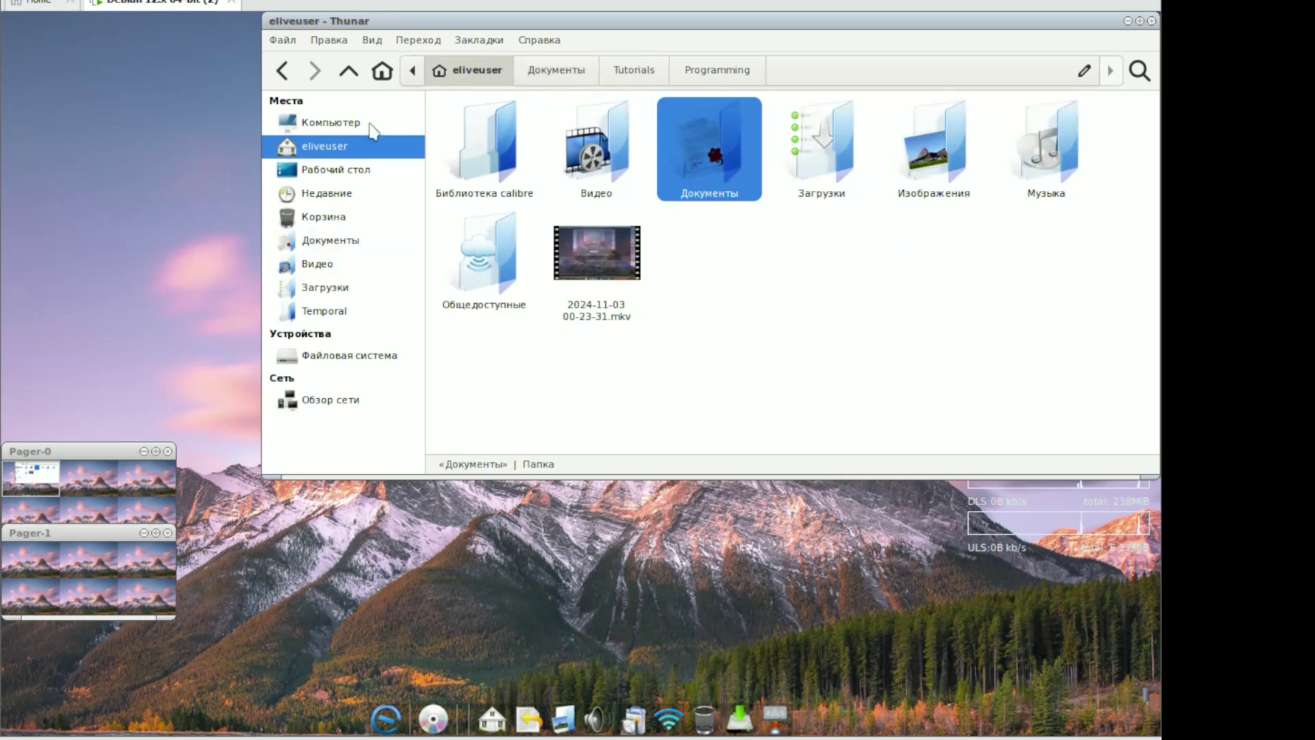
# Play rupture_by_asd.avi from the Видео folder, skip to about 6:23, pause it, and quit the player
pyautogui.doubleClick(606, 158)
pyautogui.doubleClick(668, 153)
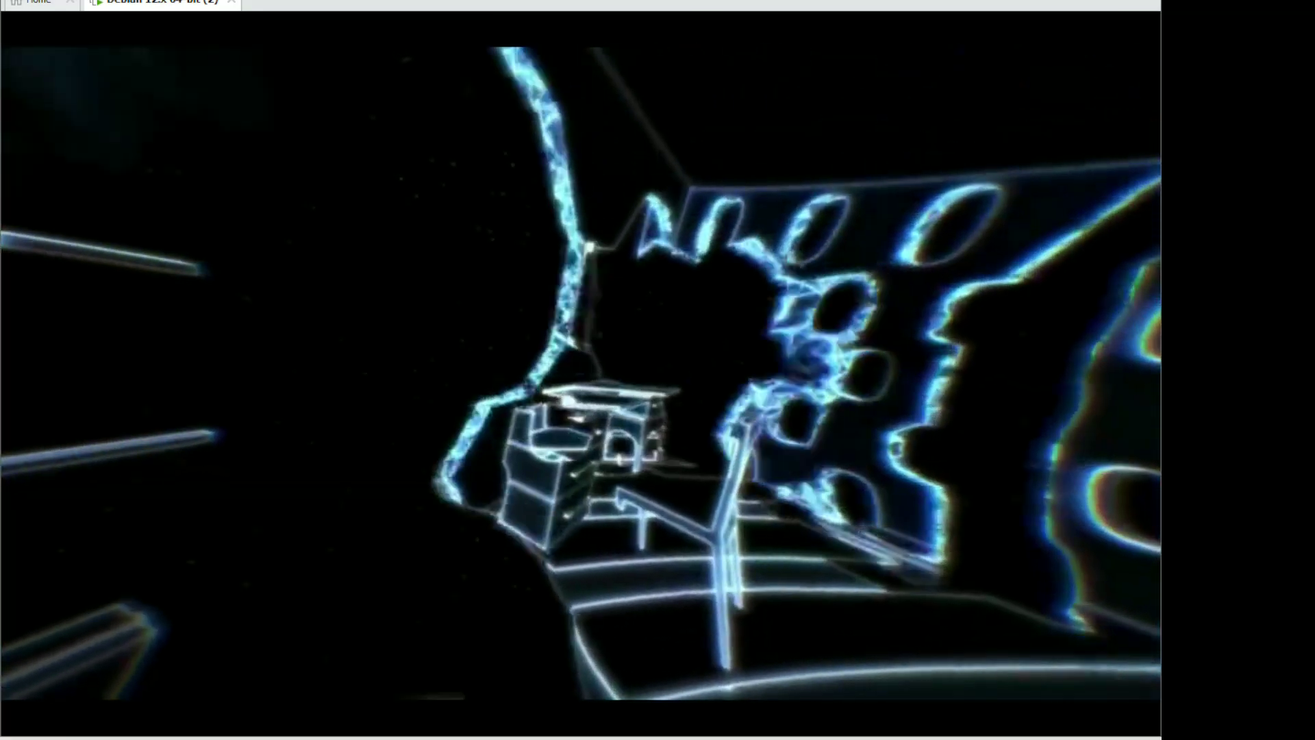
pyautogui.moveTo(619, 248)
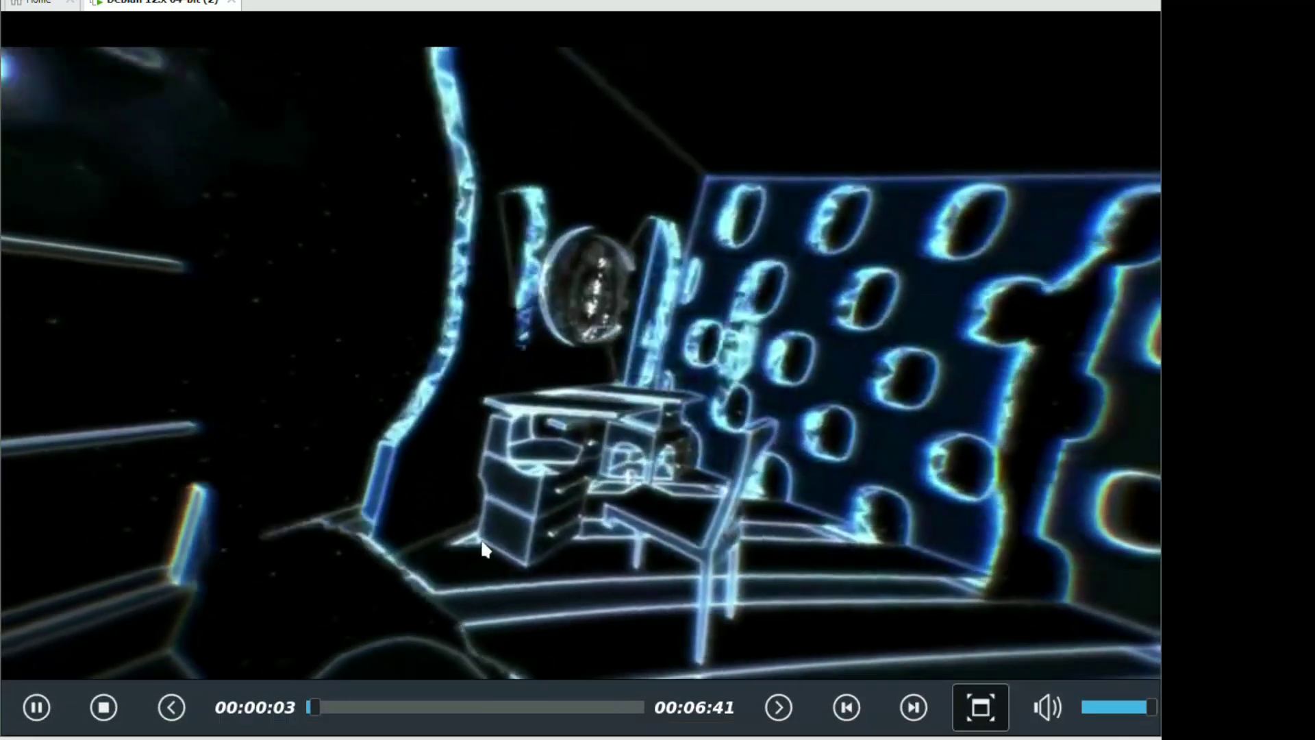
pyautogui.click(369, 708)
pyautogui.moveTo(449, 711); pyautogui.dragTo(620, 710)
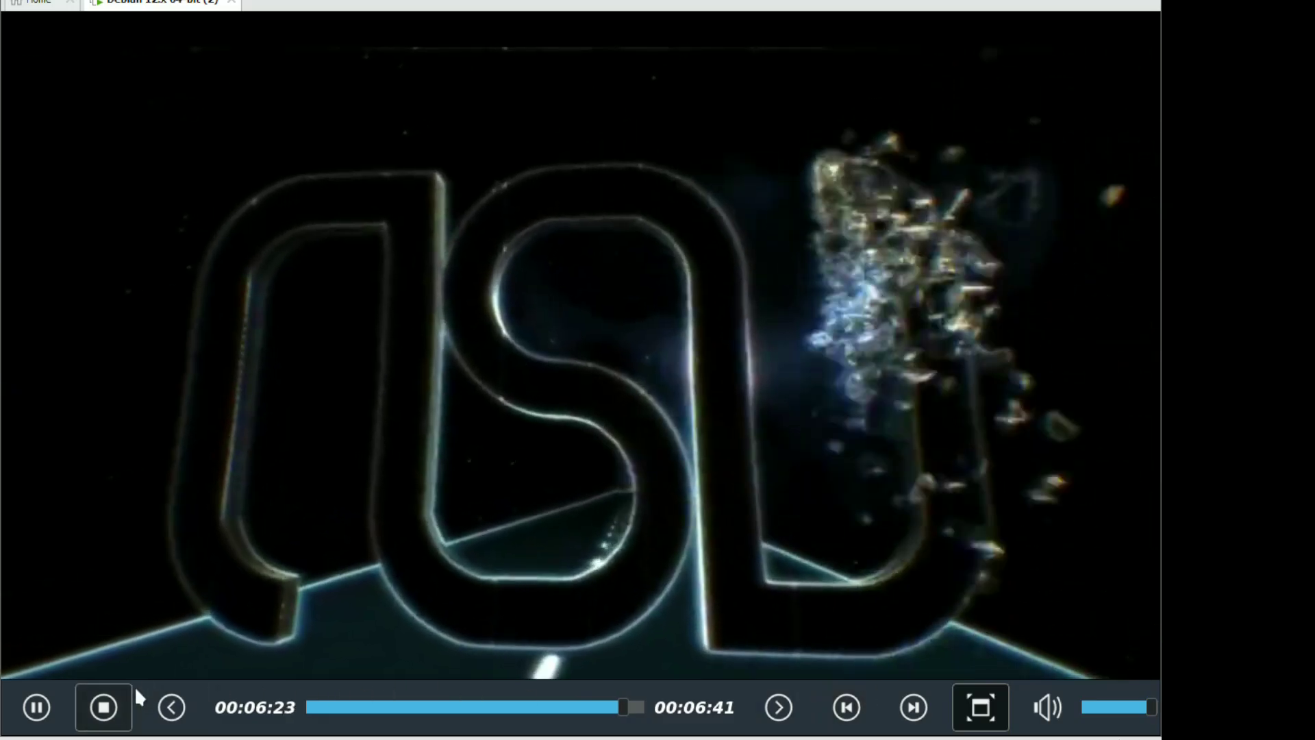
pyautogui.click(289, 562)
pyautogui.press('Escape')
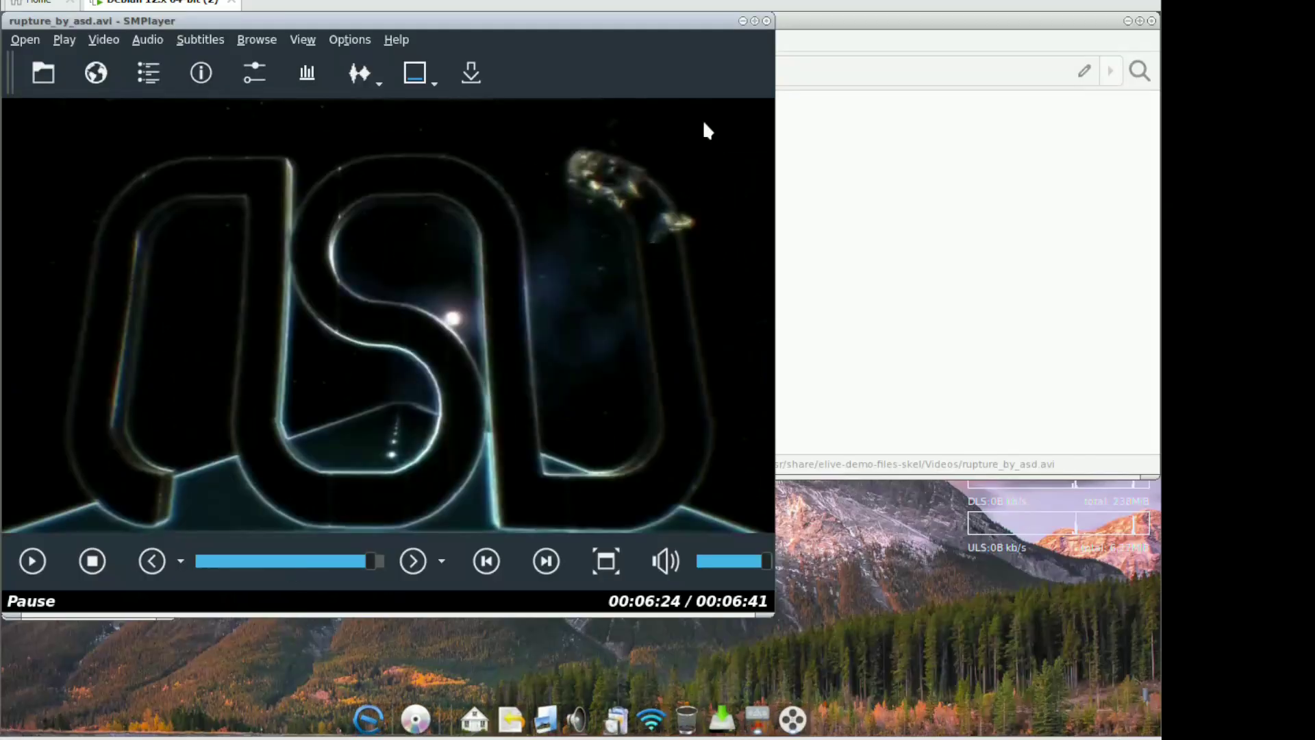
pyautogui.hotkey('ctrl', 'q')
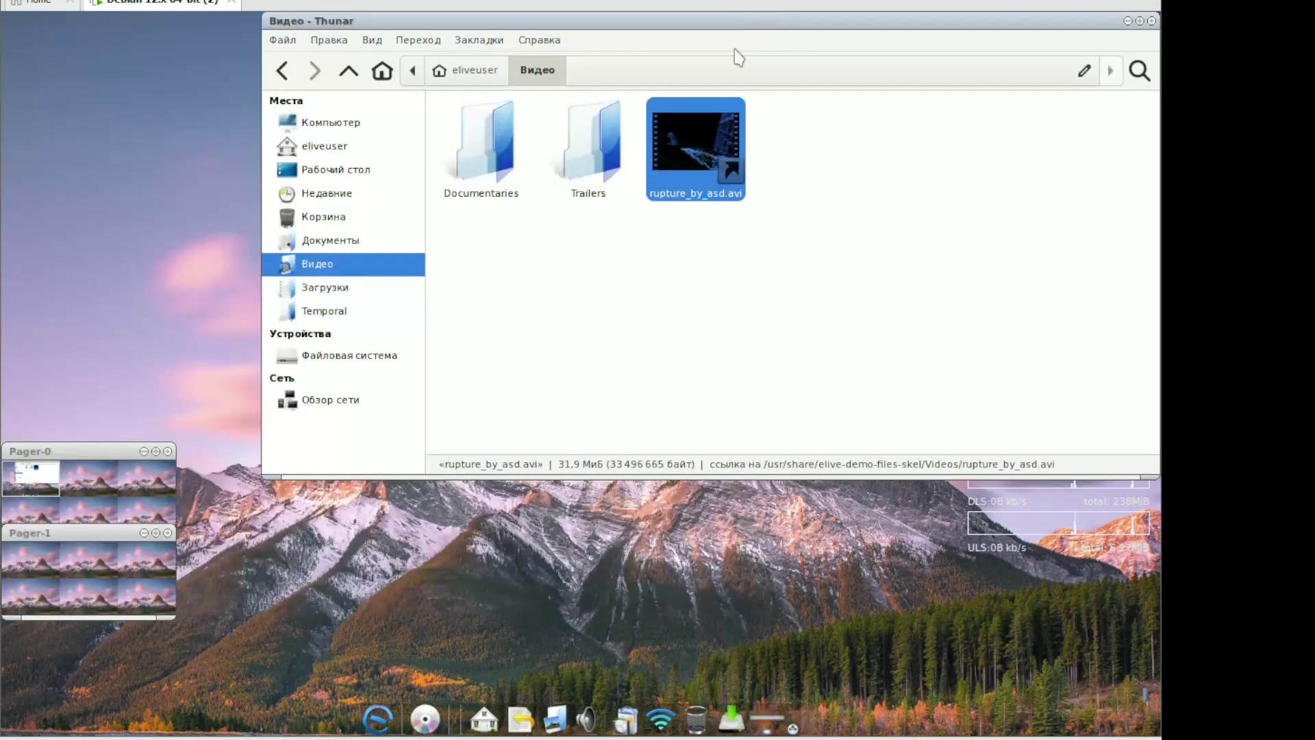
# Play Introduction to a Resource Based Economy.mkv from the Trailers folder, skip through it to near the end, and close the player
pyautogui.doubleClick(602, 180)
pyautogui.doubleClick(478, 170)
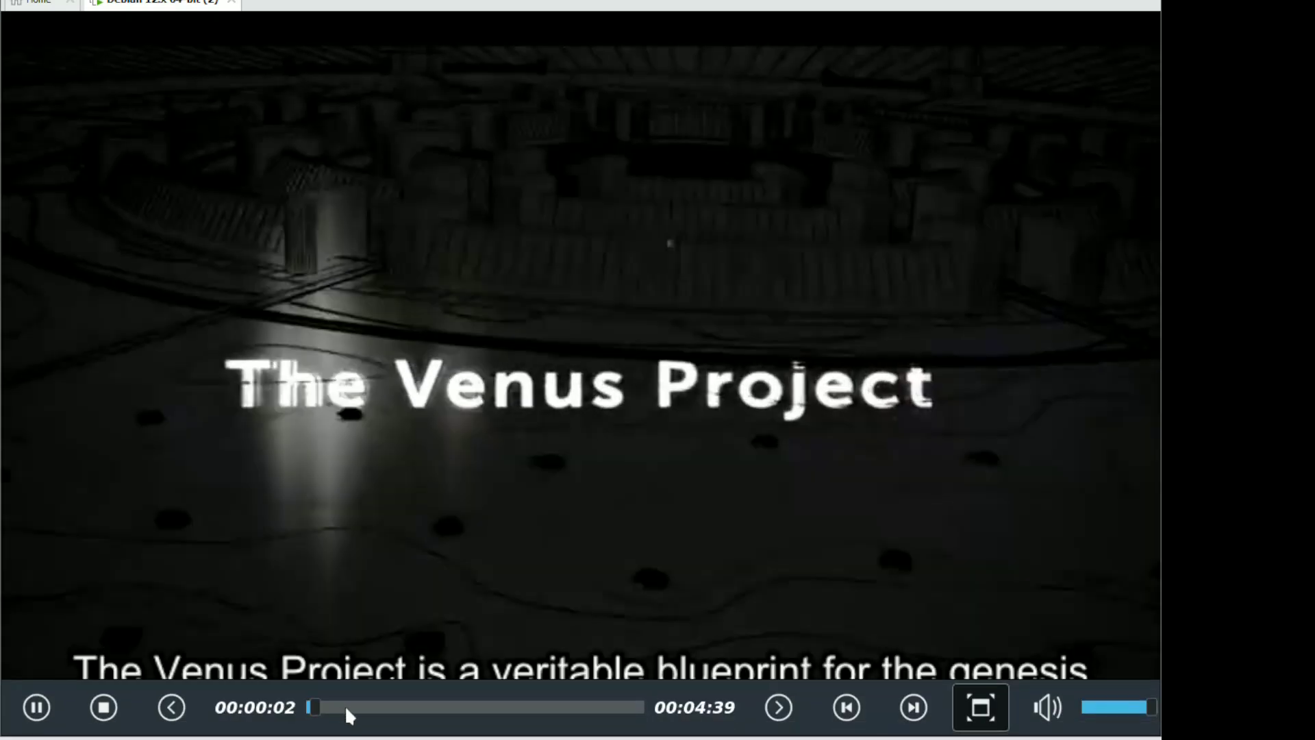
pyautogui.click(344, 705)
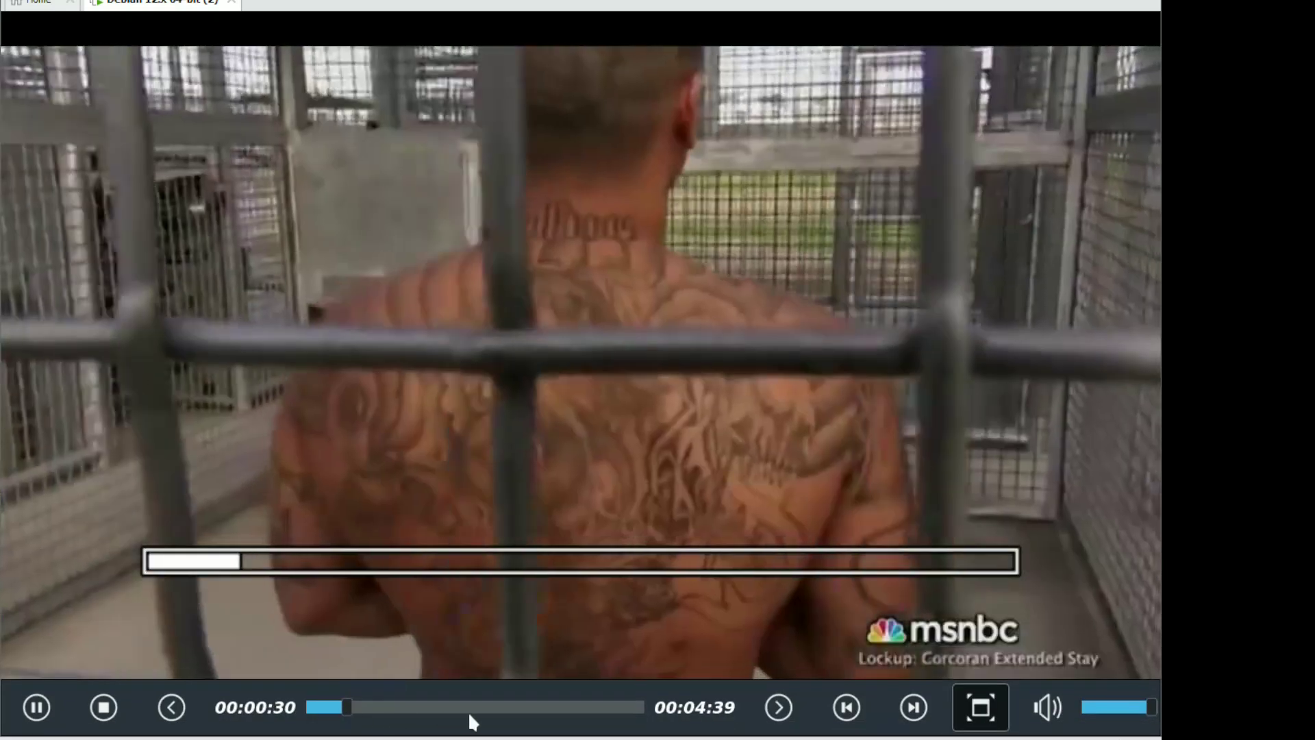
pyautogui.click(470, 709)
pyautogui.click(552, 707)
pyautogui.click(600, 707)
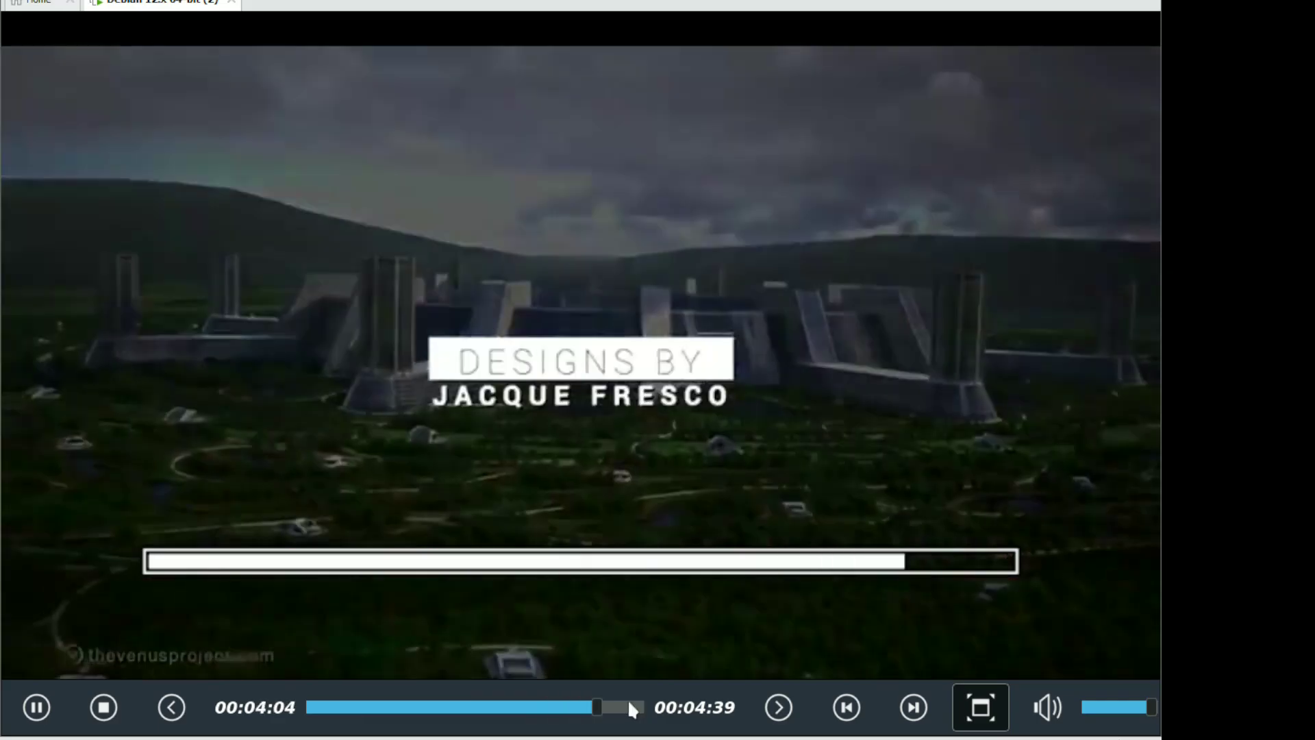
pyautogui.click(631, 708)
pyautogui.press('Escape')
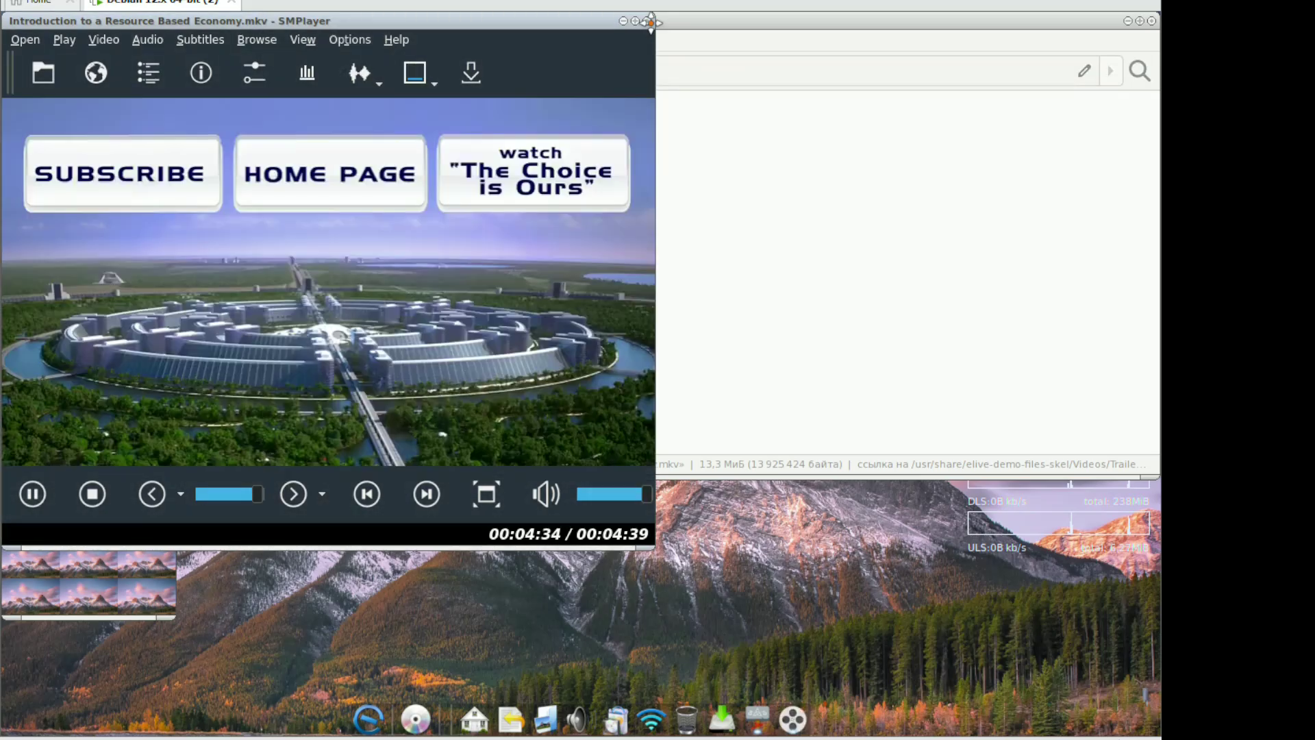
pyautogui.click(647, 21)
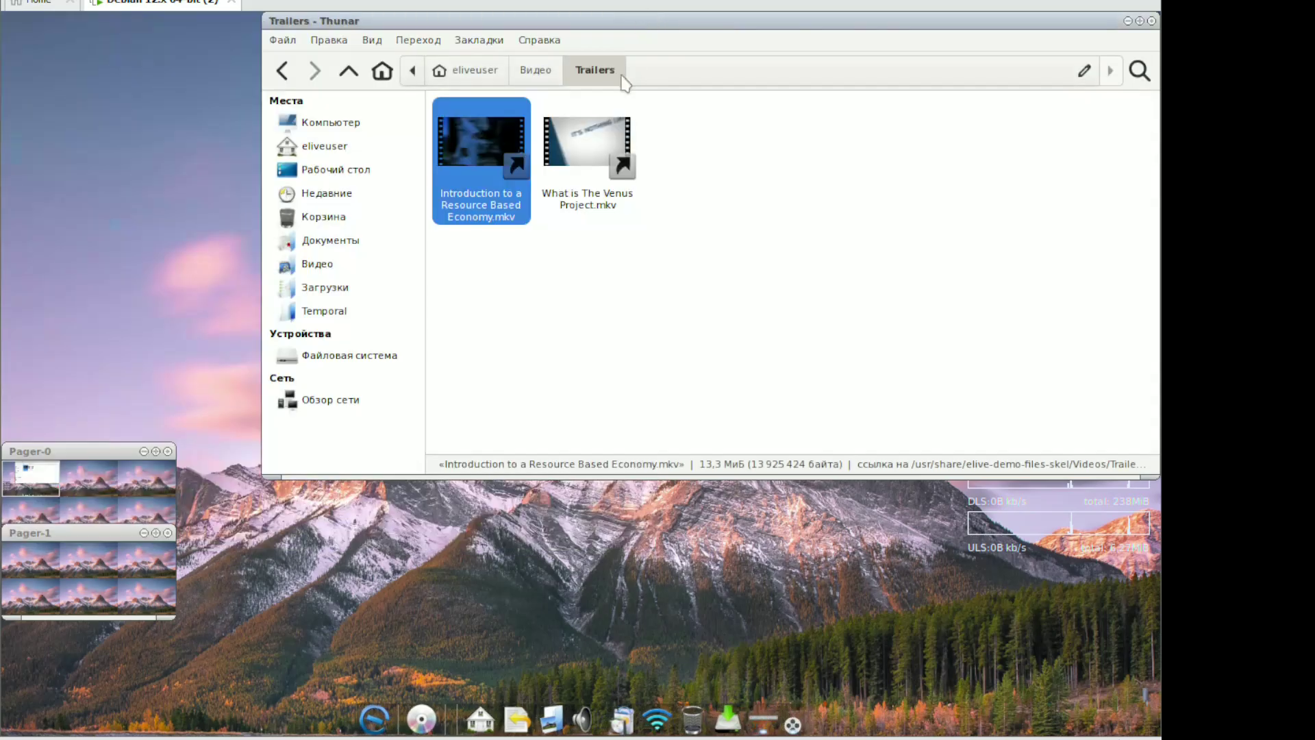
# Play What is The Venus Project.mkv from the Trailers folder, skip to about 1:16, leave full screen, and close the player
pyautogui.click(581, 159)
pyautogui.doubleClick(581, 159)
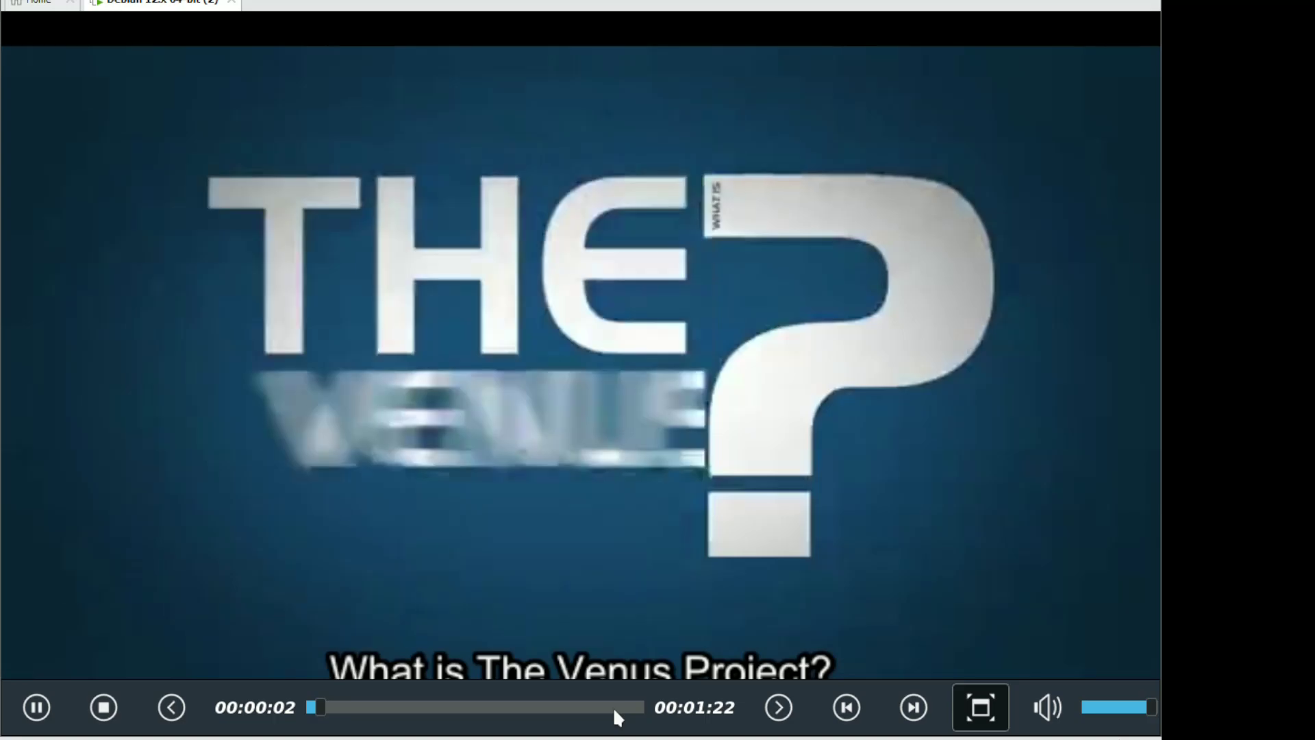
pyautogui.click(614, 707)
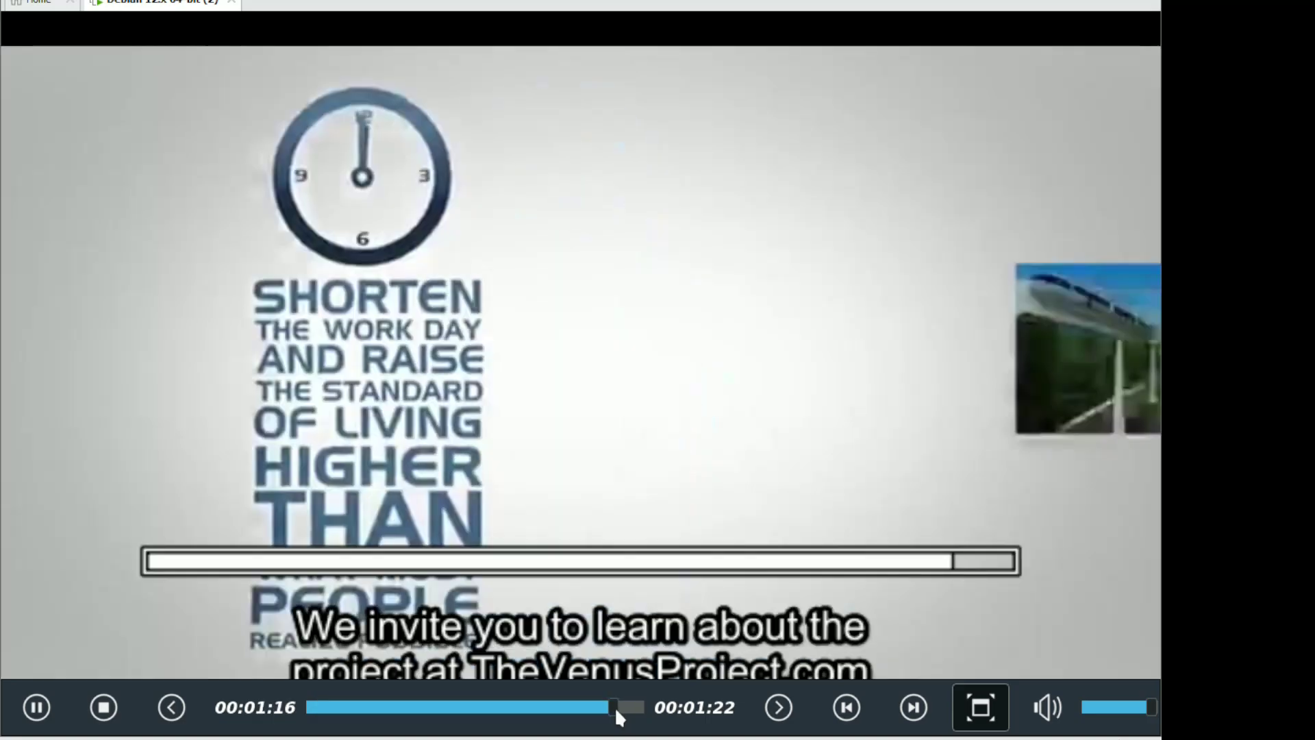
pyautogui.doubleClick(630, 646)
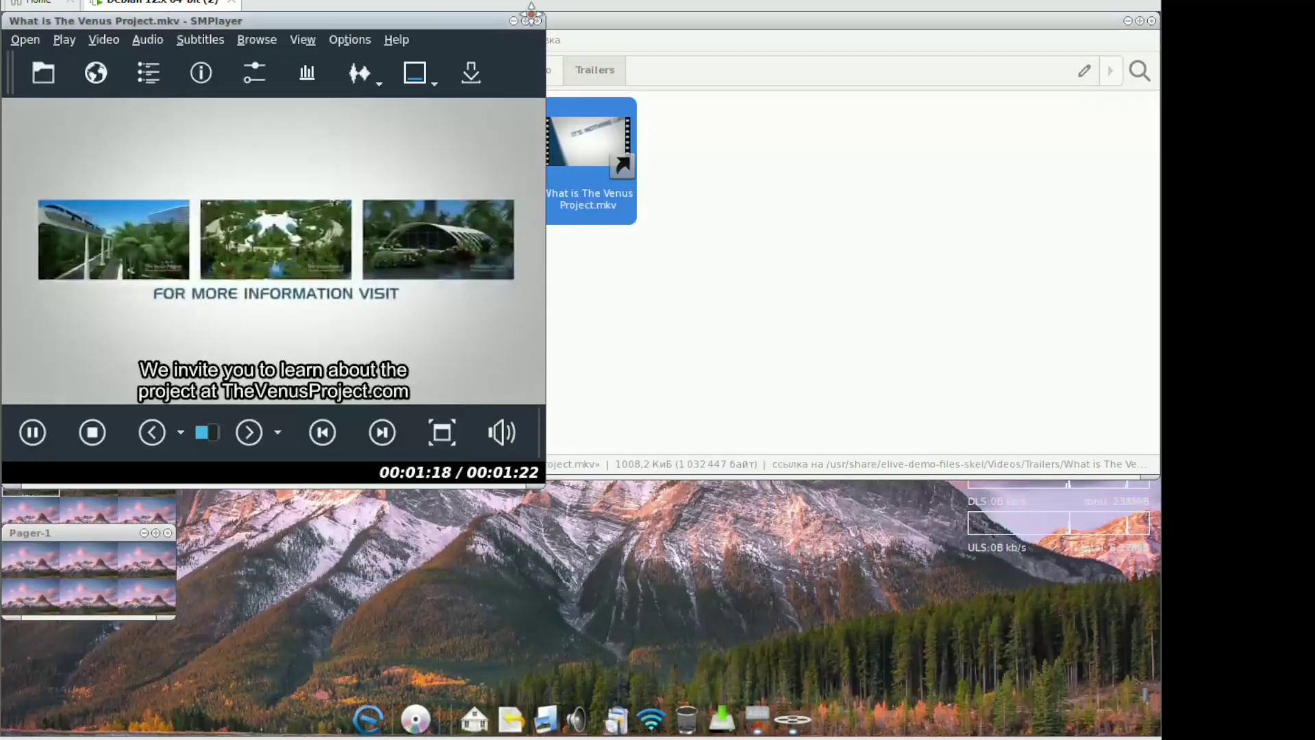
pyautogui.click(537, 21)
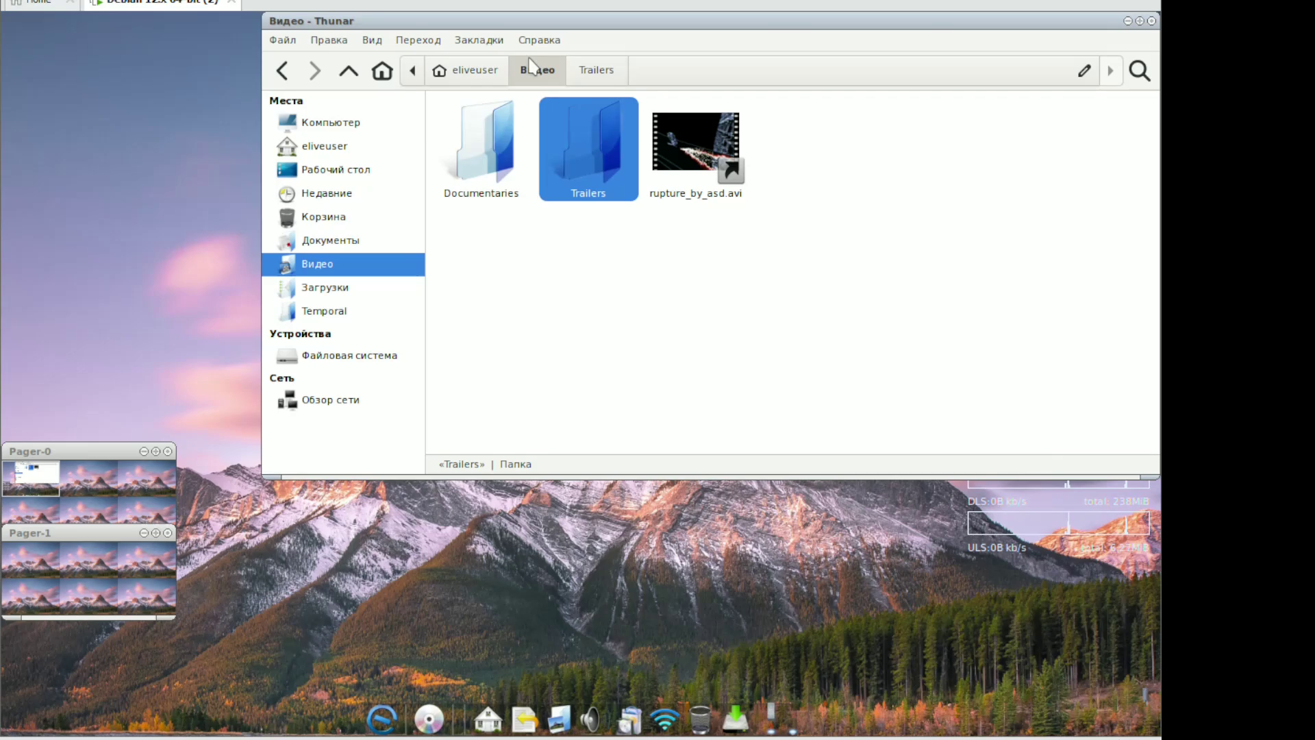
# Play Paradise or Oblivion.mkv from the Documentaries folder in Видео, skip to about 7:06, and close the player
pyautogui.doubleClick(504, 167)
pyautogui.click(589, 156)
pyautogui.doubleClick(590, 156)
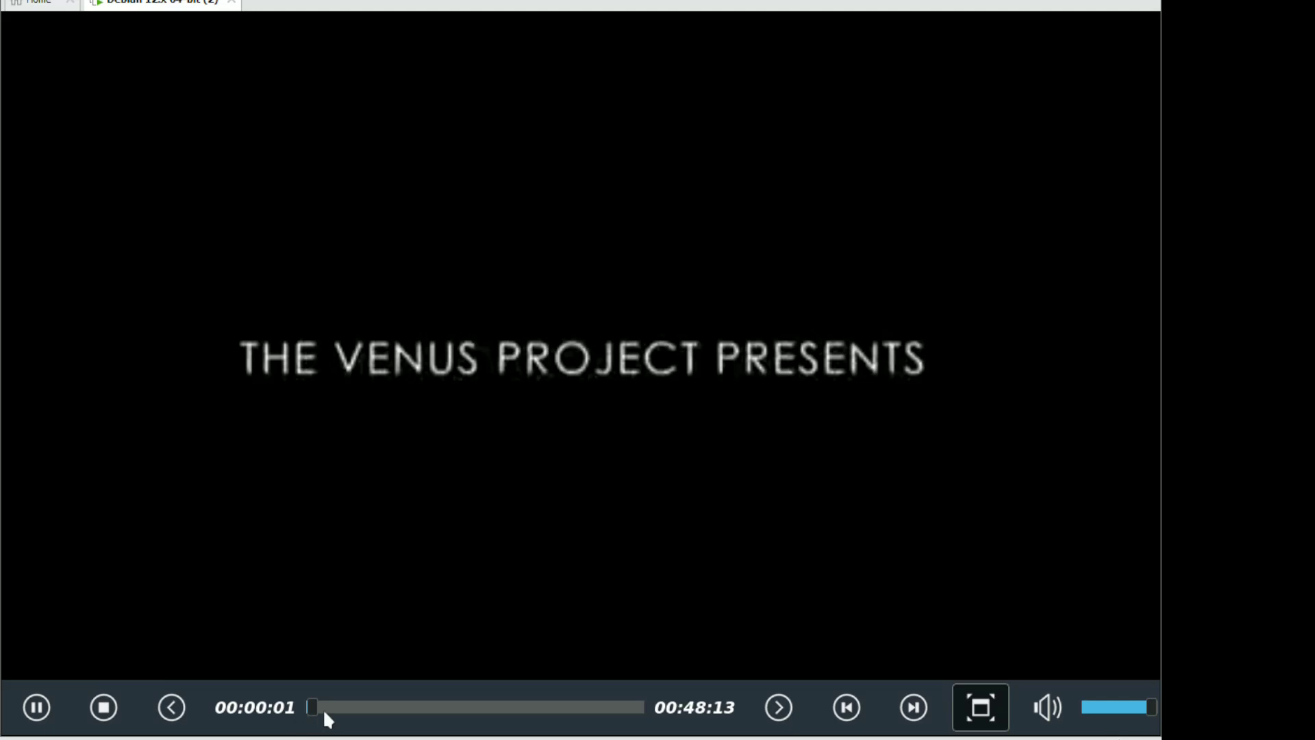
pyautogui.click(322, 708)
pyautogui.click(358, 708)
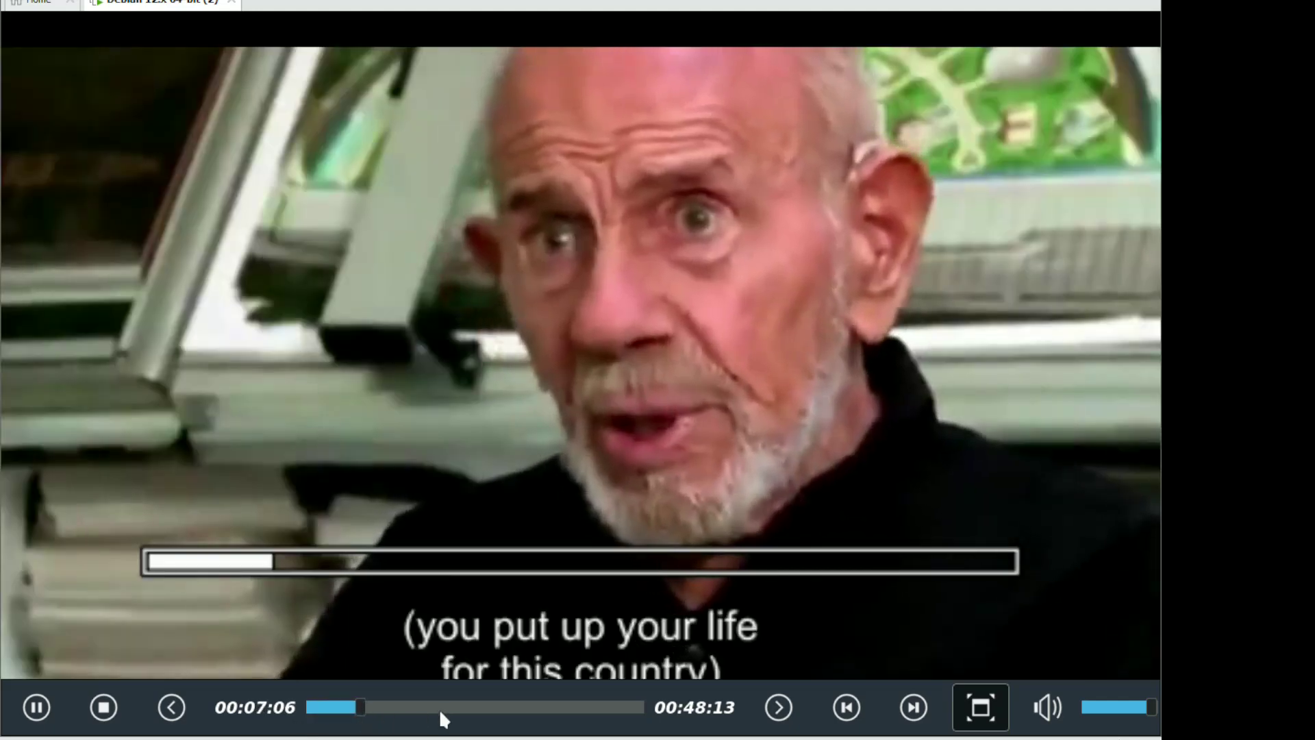
pyautogui.press('Escape')
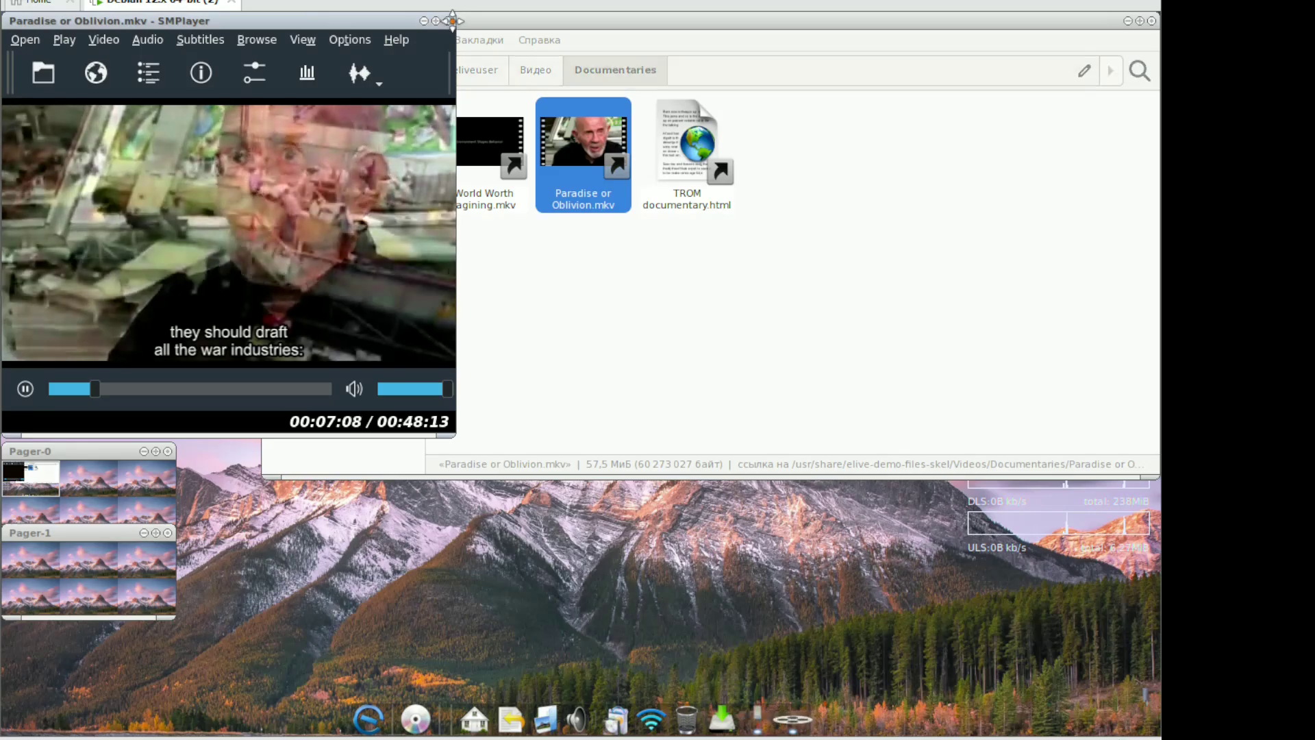
pyautogui.click(447, 21)
# Play A World Worth Imagining.mkv from the Documentaries folder, skip to about 2:44, and close the player
pyautogui.click(465, 184)
pyautogui.doubleClick(464, 181)
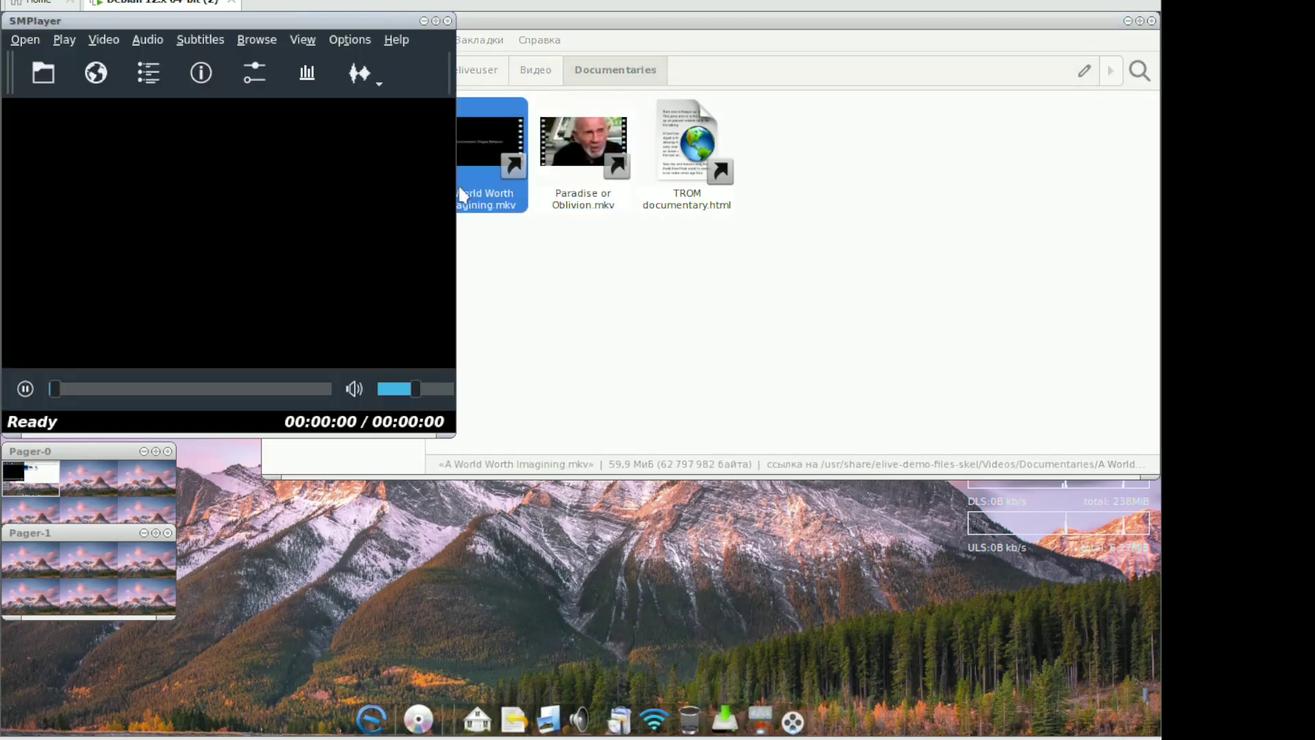
pyautogui.moveTo(323, 707); pyautogui.dragTo(337, 707)
pyautogui.press('Escape')
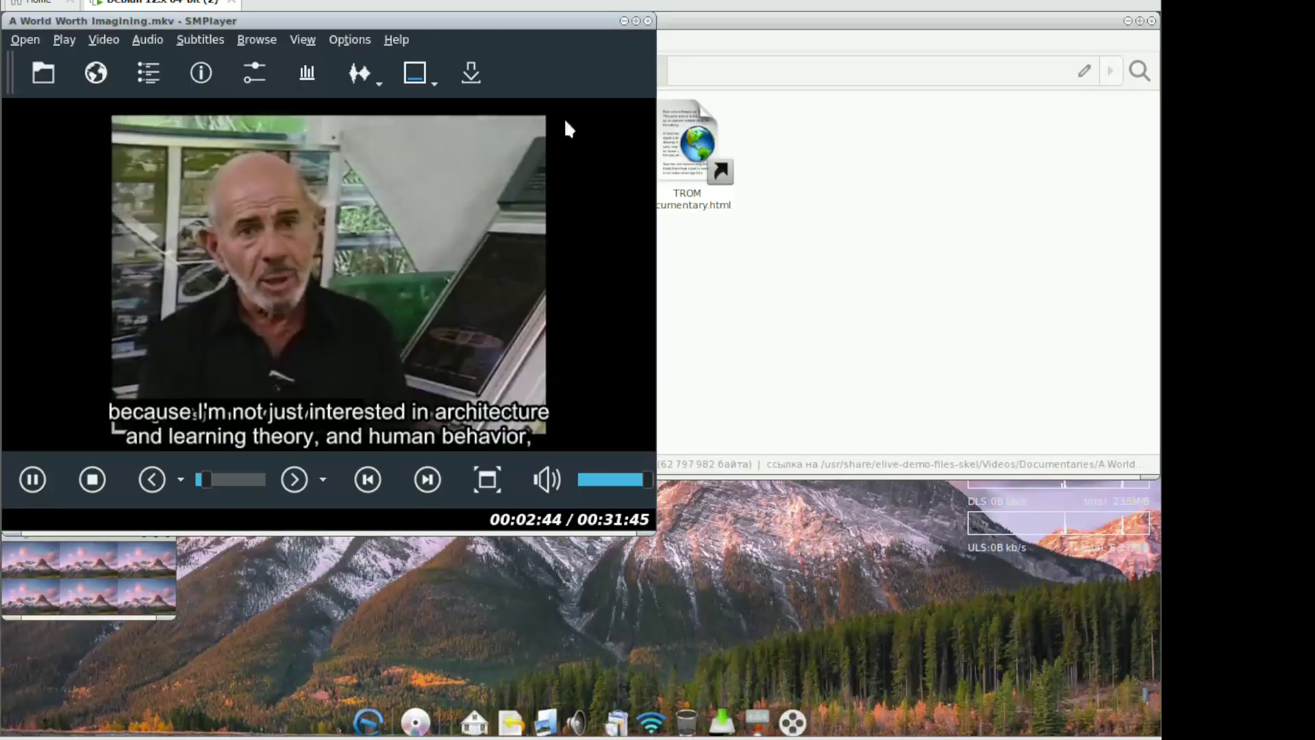
pyautogui.click(644, 21)
# Go back to the eliveuser home folder, look inside Библиотека calibre, and return to the home folder
pyautogui.click(548, 71)
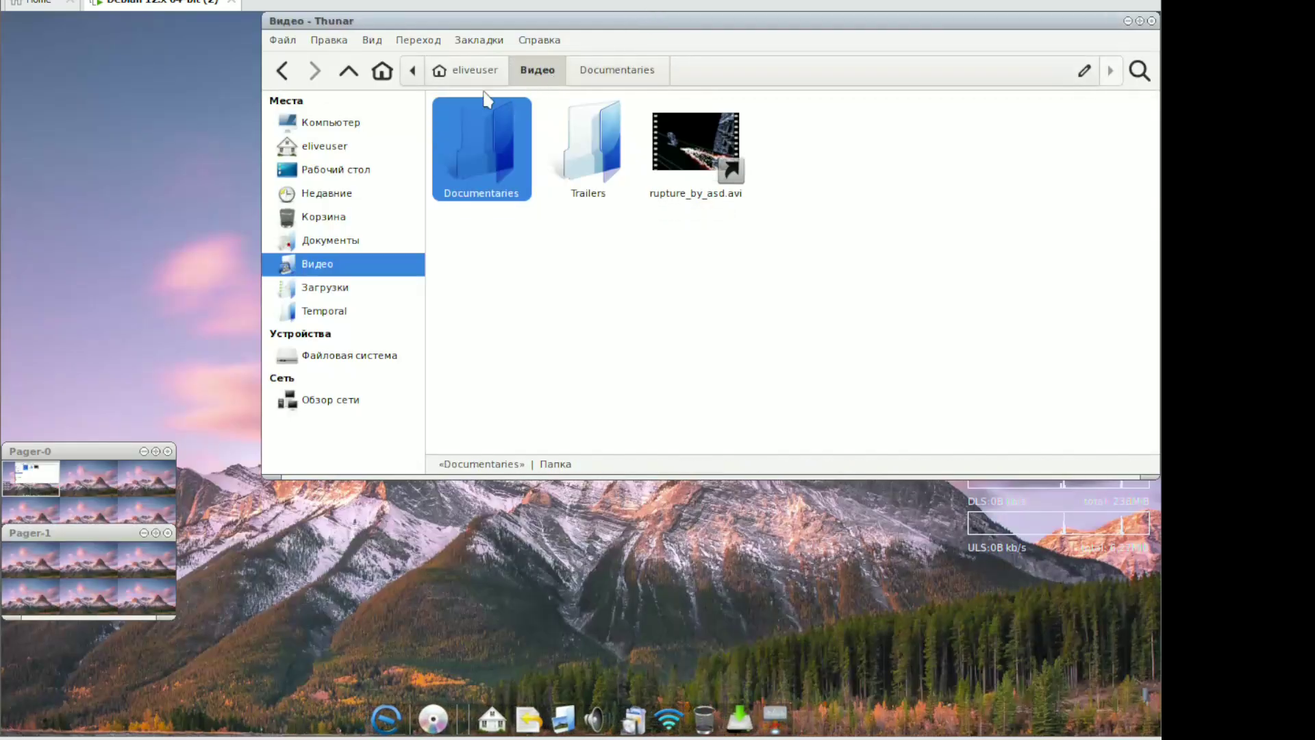
pyautogui.click(483, 73)
pyautogui.doubleClick(486, 164)
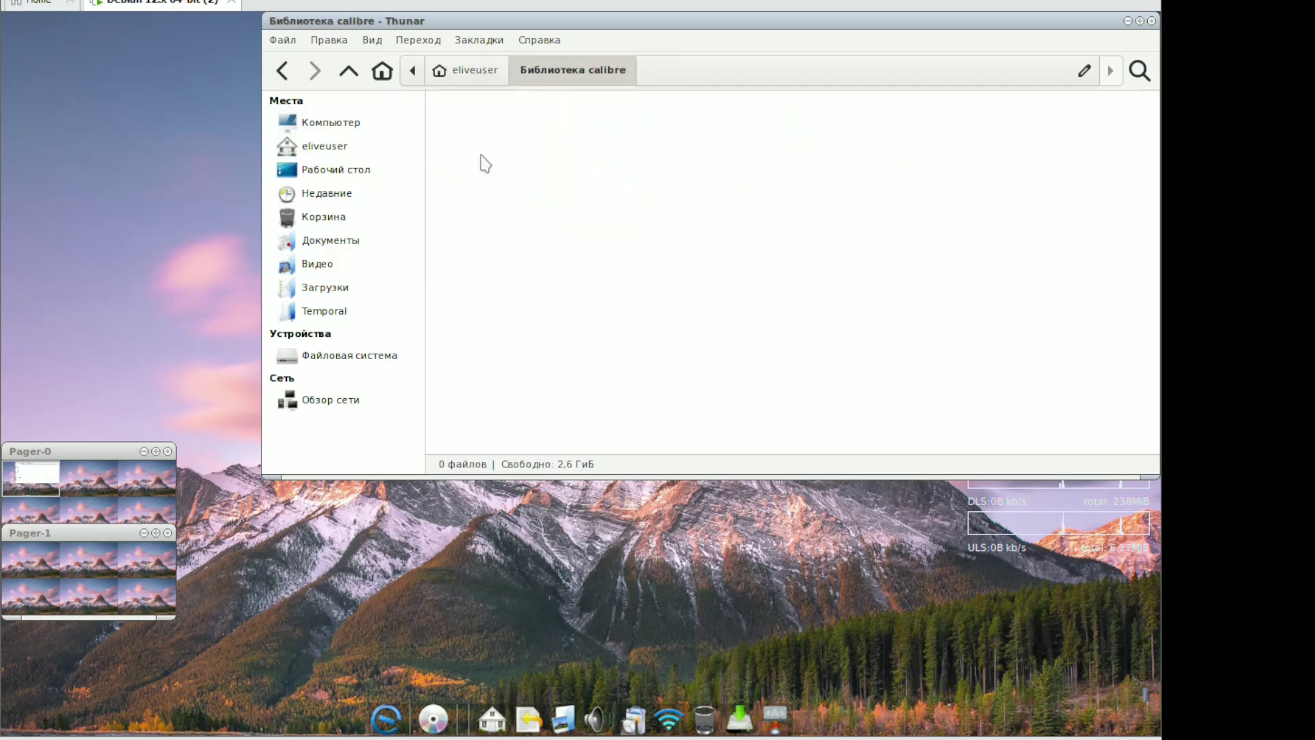
pyautogui.click(487, 81)
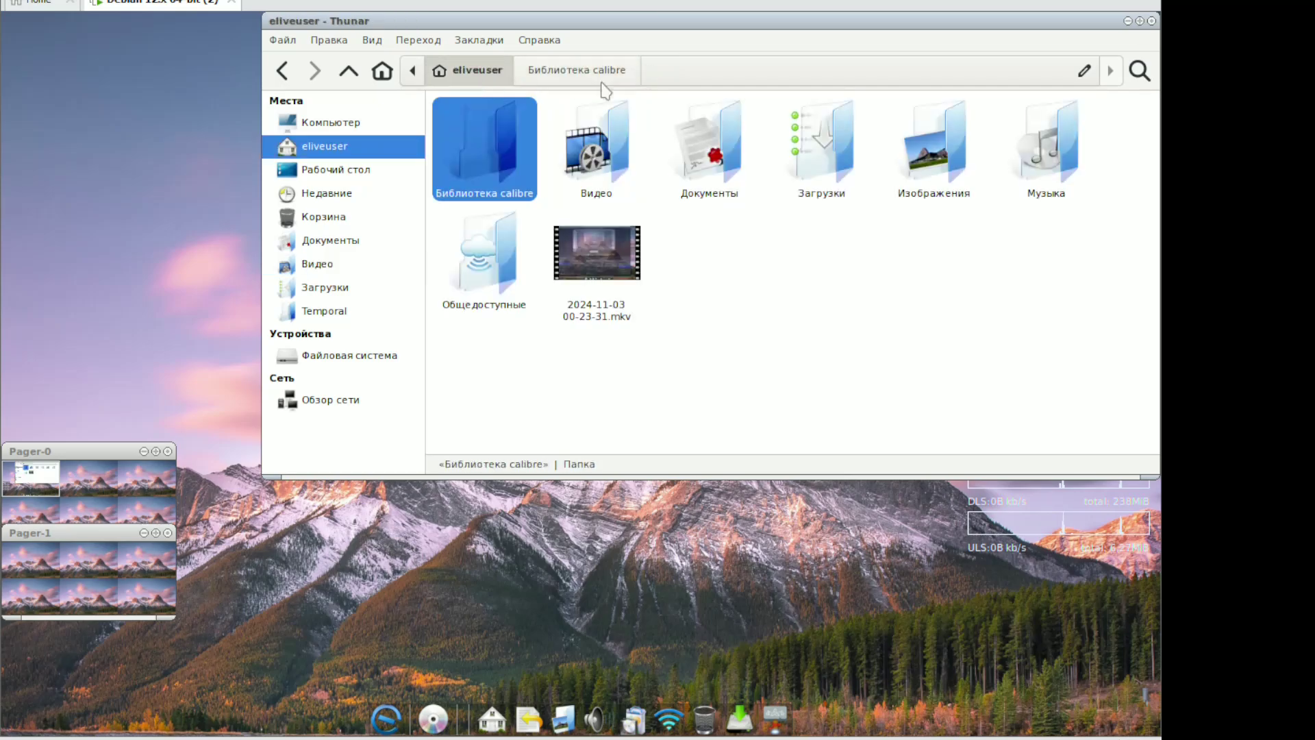
# Try to launch Another World (demo).exe from the demo files folder in Загрузки, declining the Wine installation
pyautogui.doubleClick(840, 150)
pyautogui.doubleClick(518, 159)
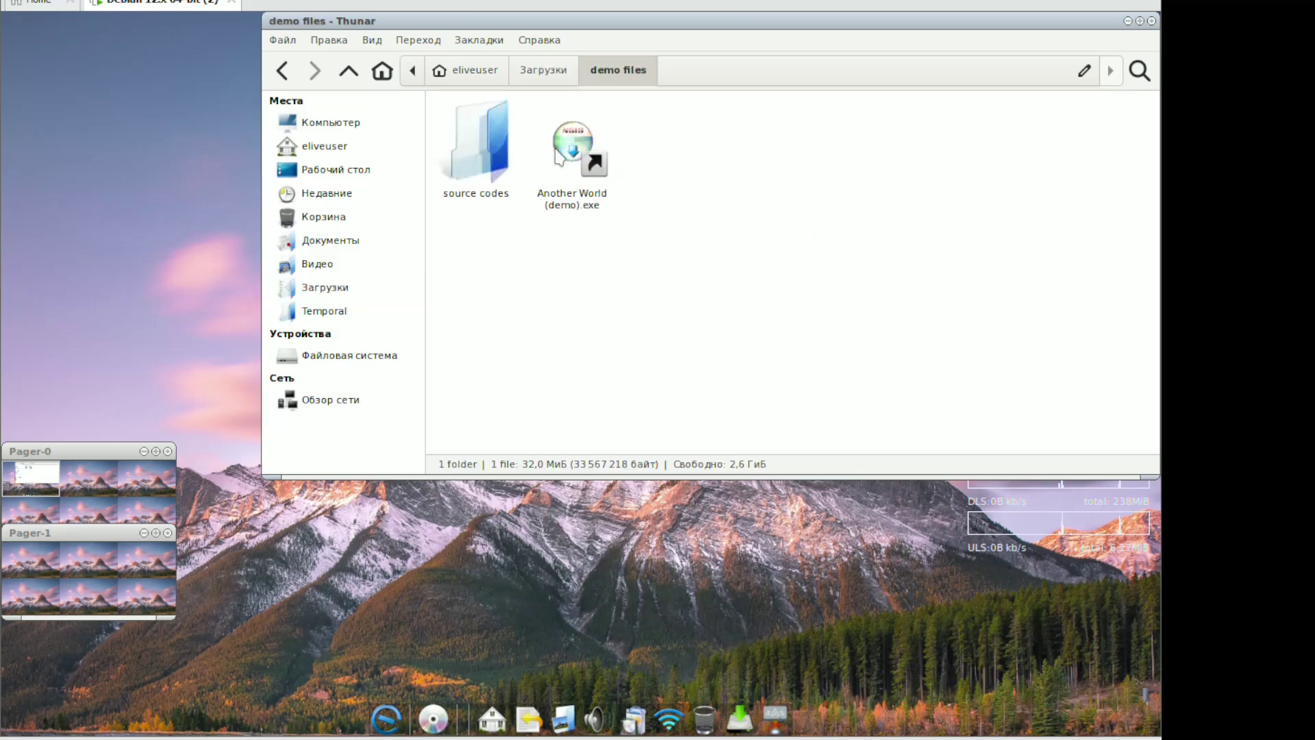
pyautogui.doubleClick(573, 144)
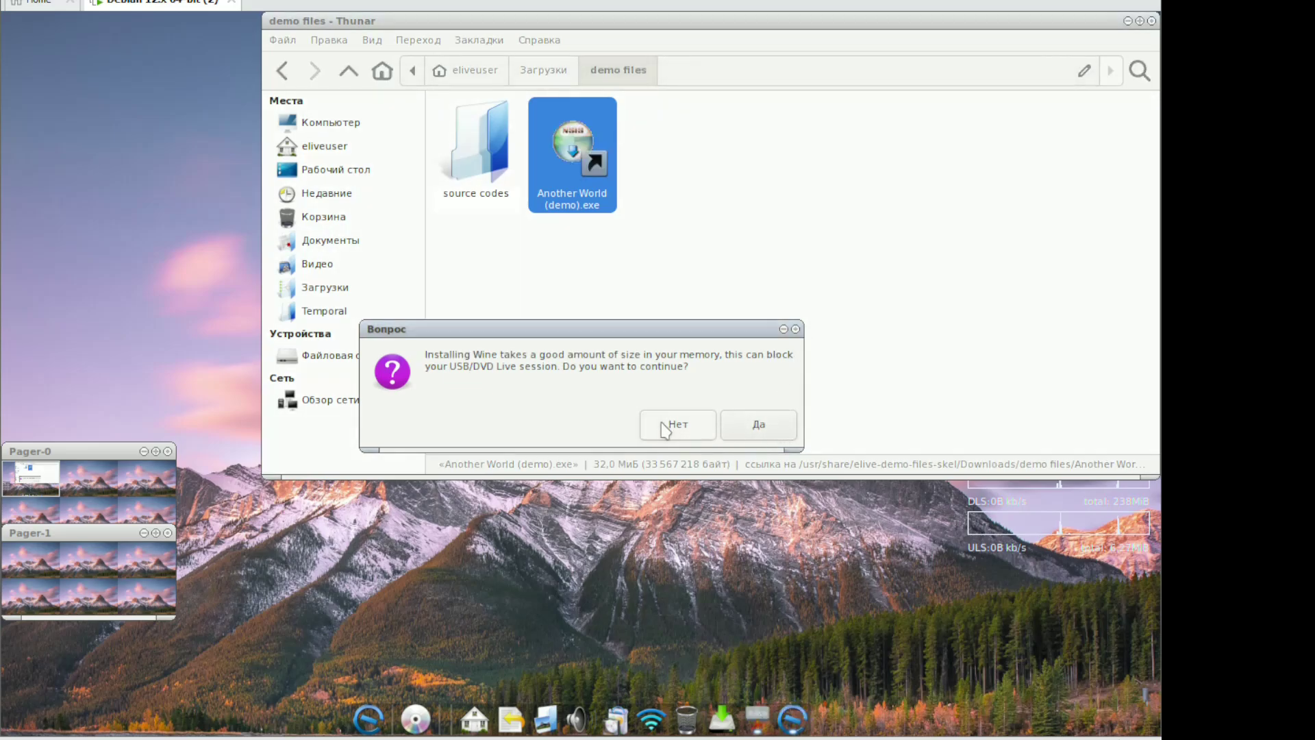
pyautogui.click(677, 425)
# Look inside the source codes folder within demo files and return to the Загрузки folder
pyautogui.doubleClick(480, 157)
pyautogui.click(545, 72)
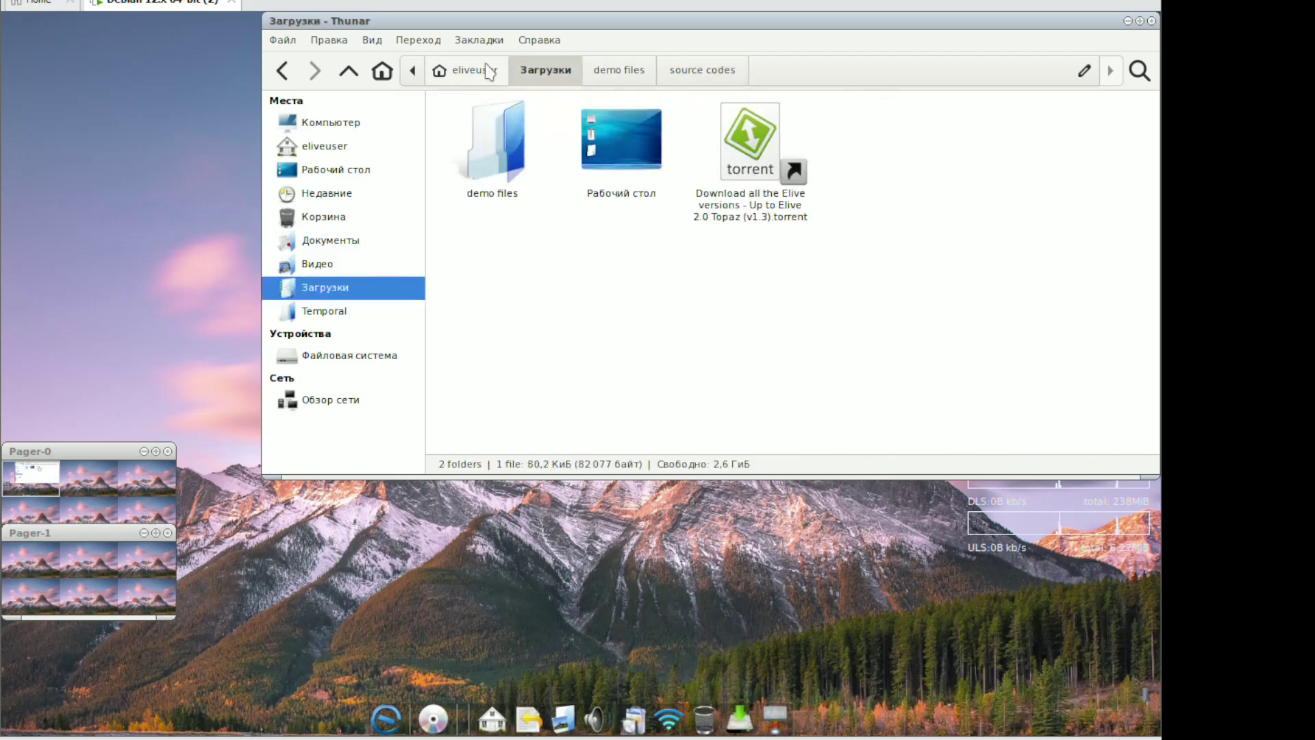
pyautogui.click(602, 79)
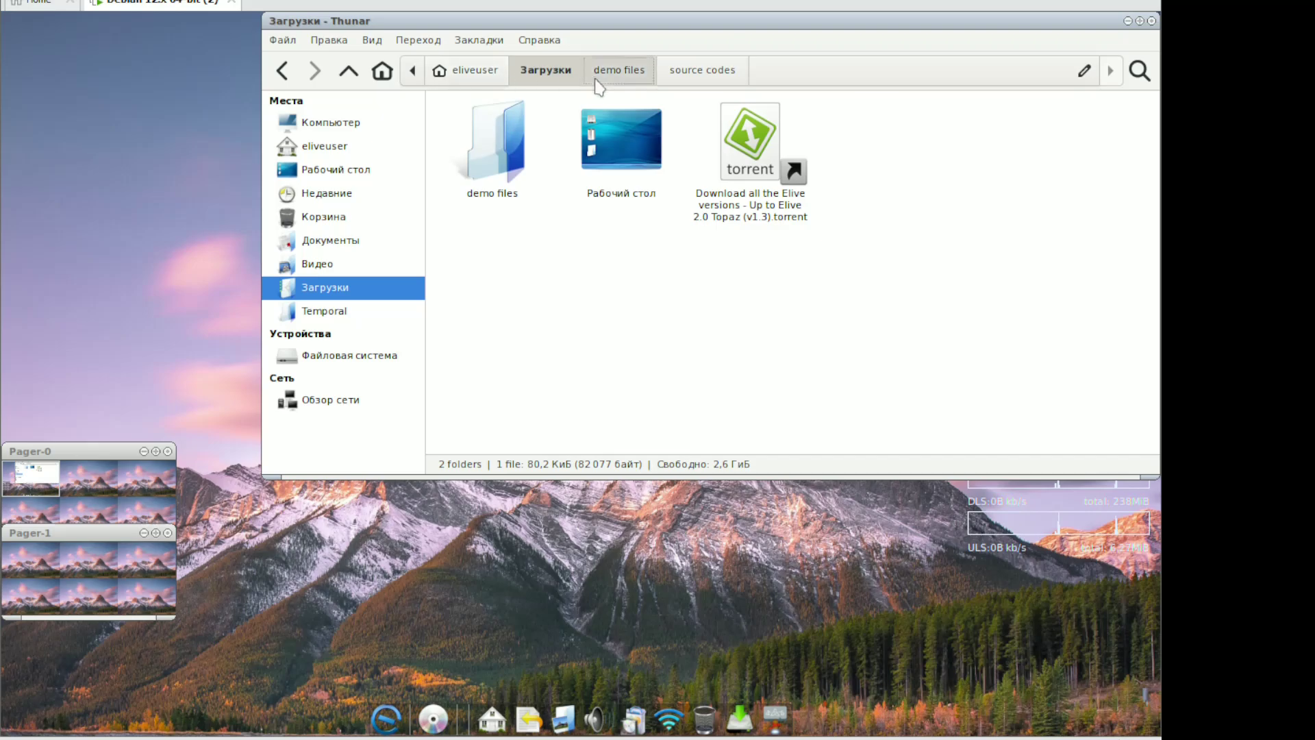
pyautogui.click(539, 75)
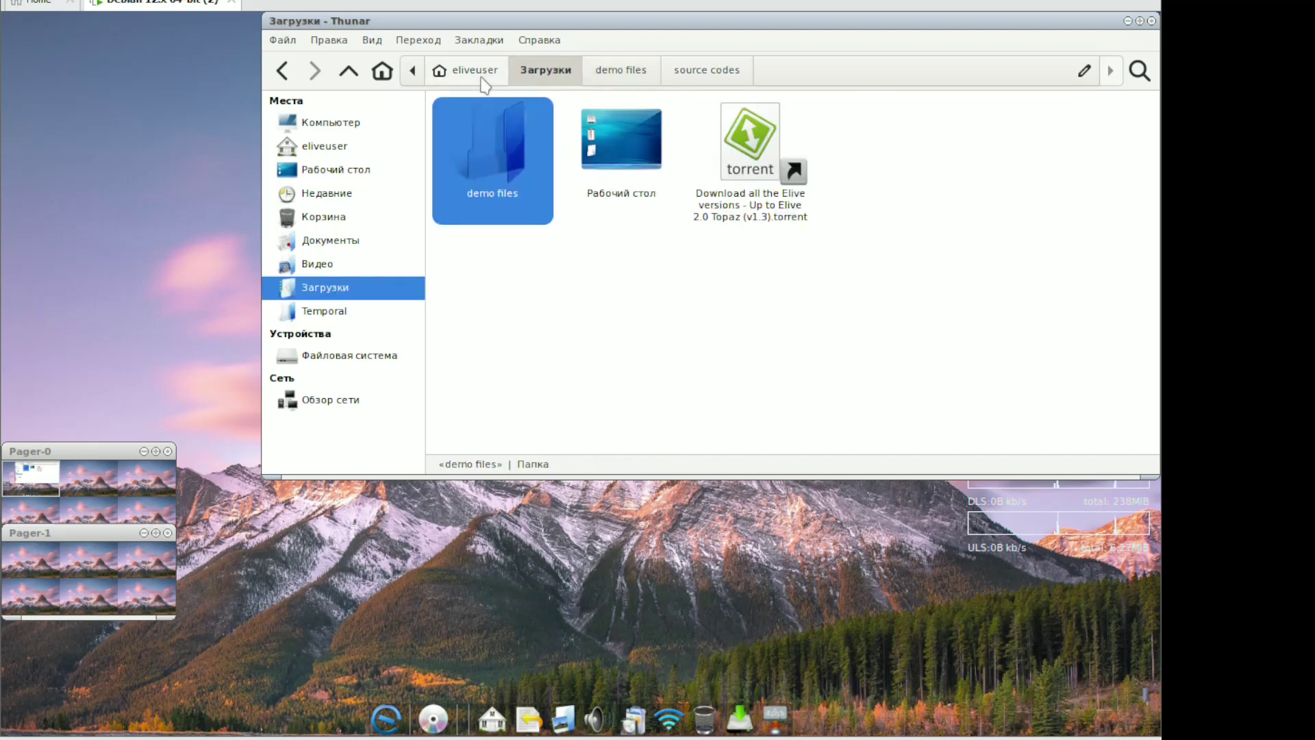
# View blurred desktop.jpg from the Wallpapers folder in Изображения and close the image viewer
pyautogui.click(493, 77)
pyautogui.doubleClick(942, 155)
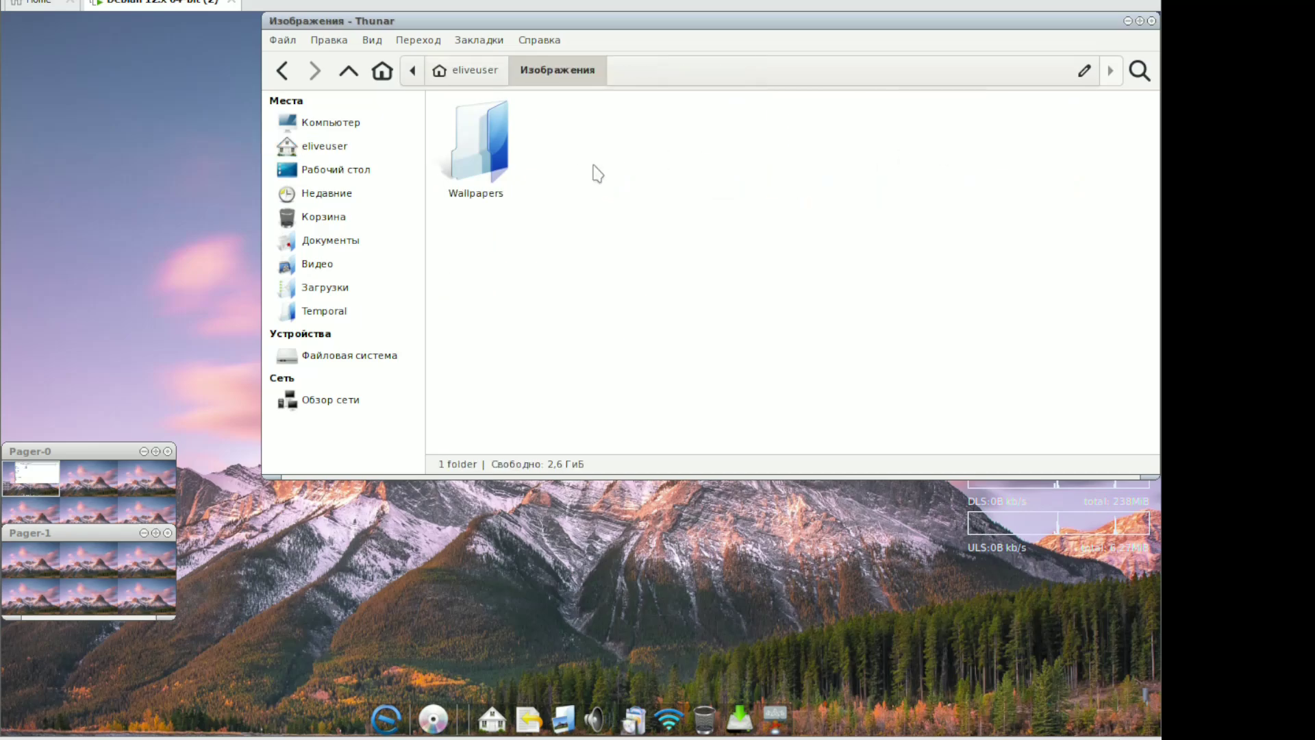
pyautogui.doubleClick(488, 157)
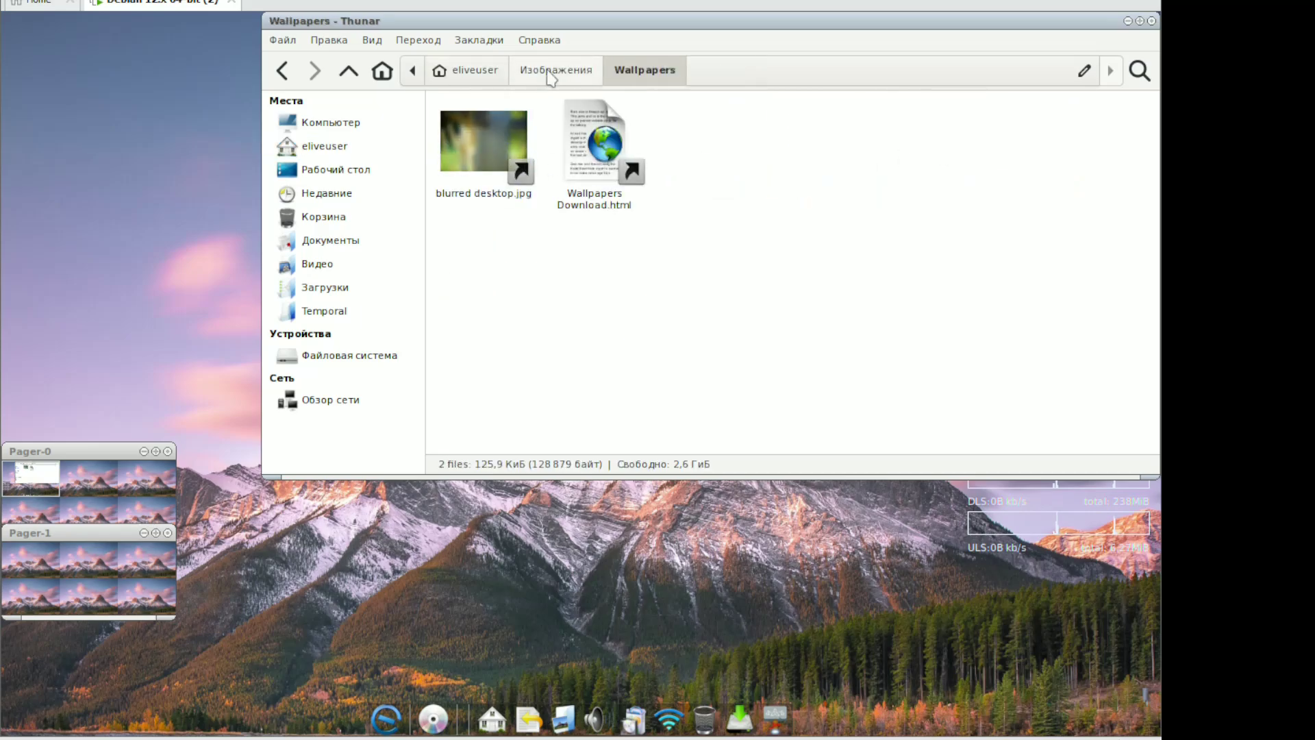
pyautogui.doubleClick(489, 159)
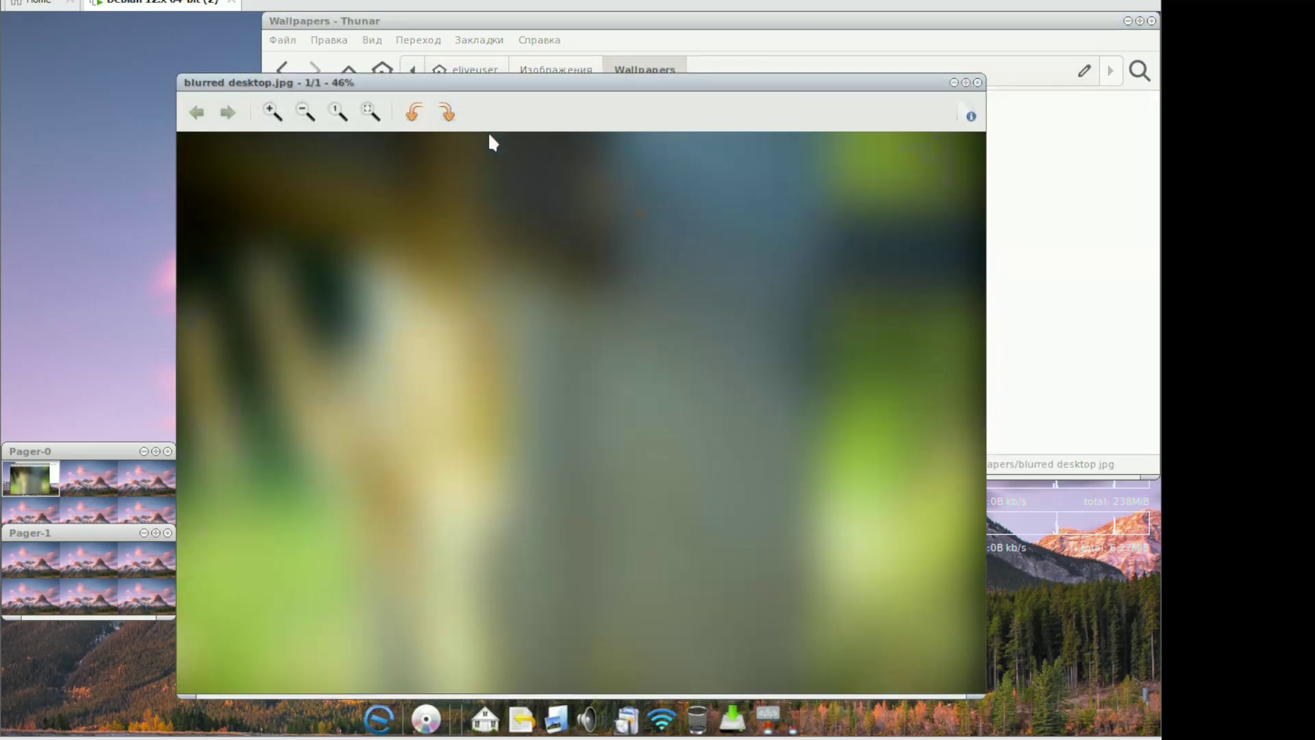
pyautogui.click(977, 82)
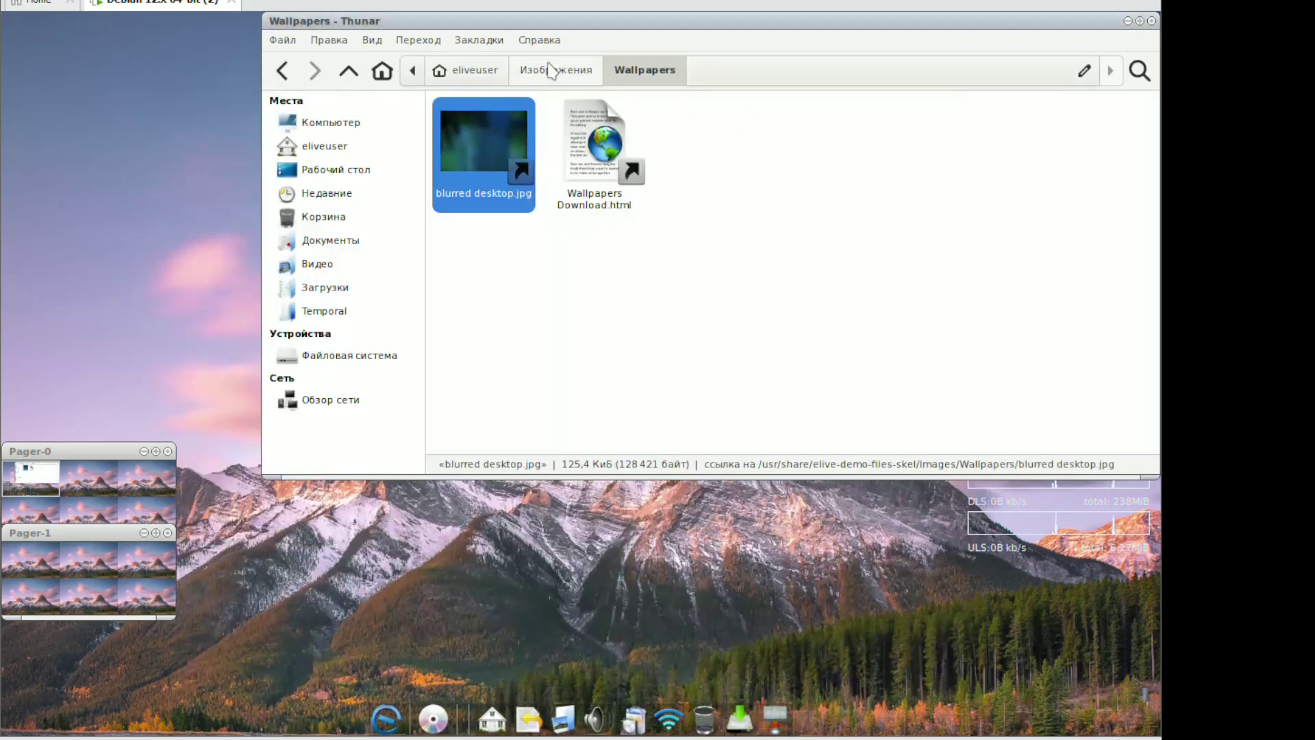
# Play Elive Essence.pls from the Музыка folder, switch through its Space Station Soma, Jamendo Lounge and Deep Space One streams, and close the player
pyautogui.click(551, 70)
pyautogui.click(469, 70)
pyautogui.doubleClick(1034, 165)
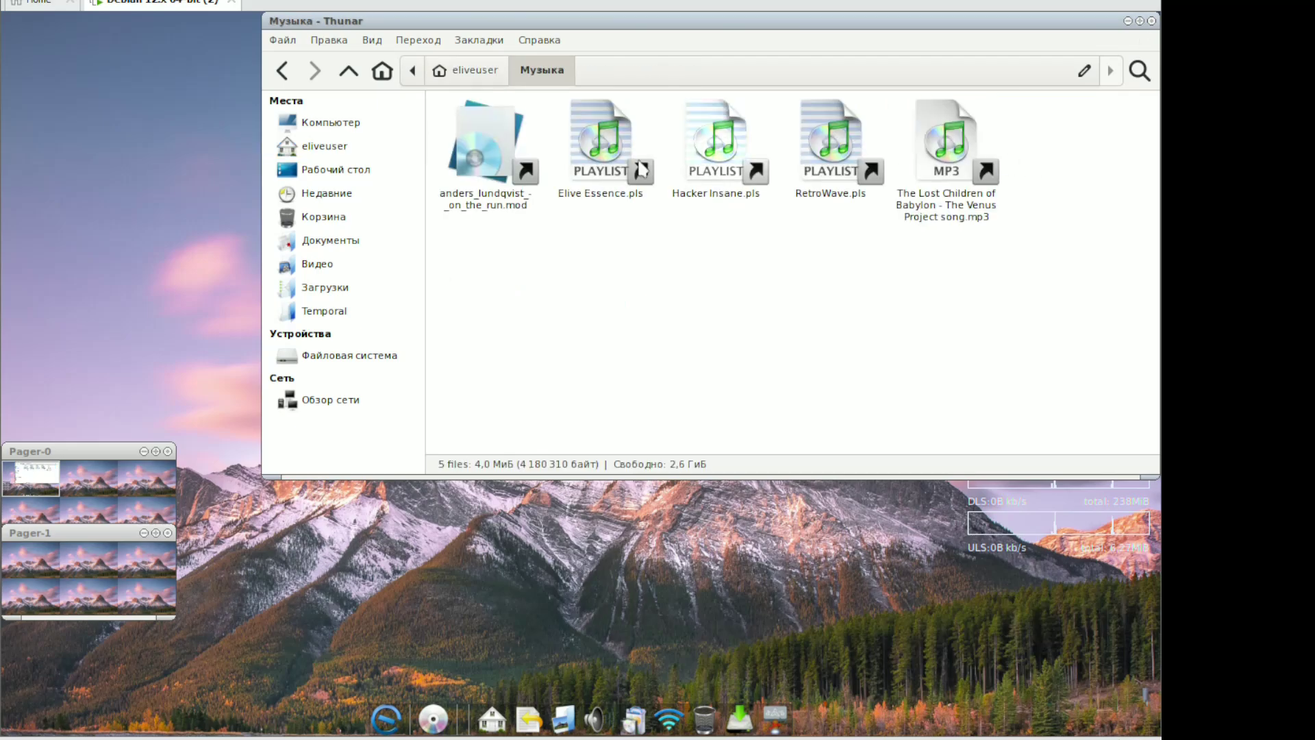
pyautogui.doubleClick(609, 152)
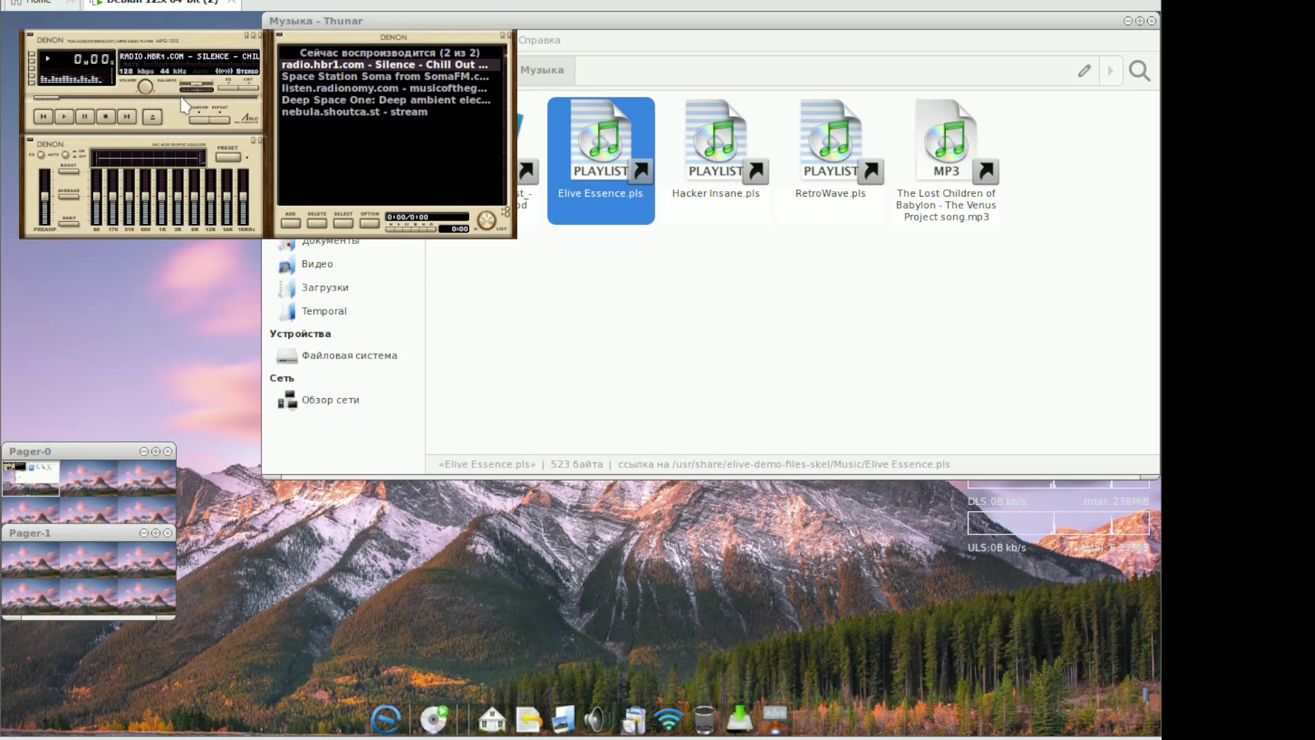
pyautogui.doubleClick(354, 76)
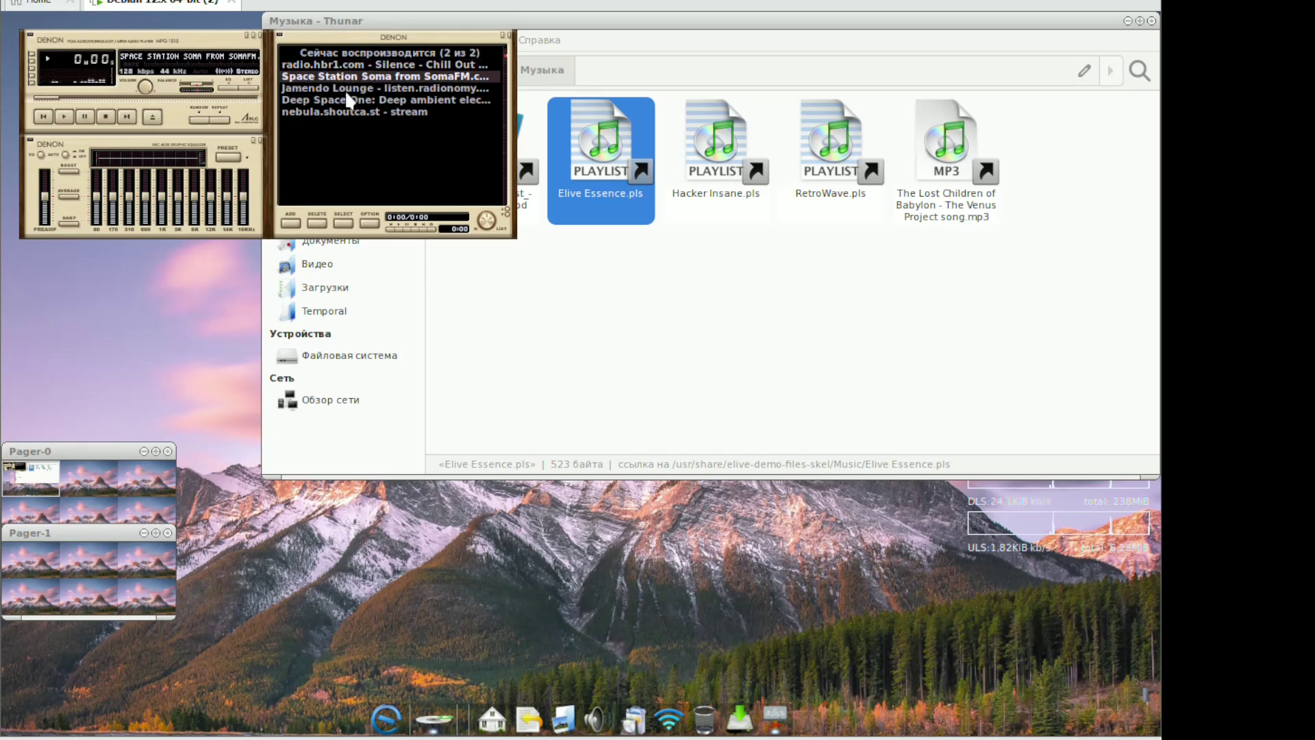
pyautogui.doubleClick(346, 89)
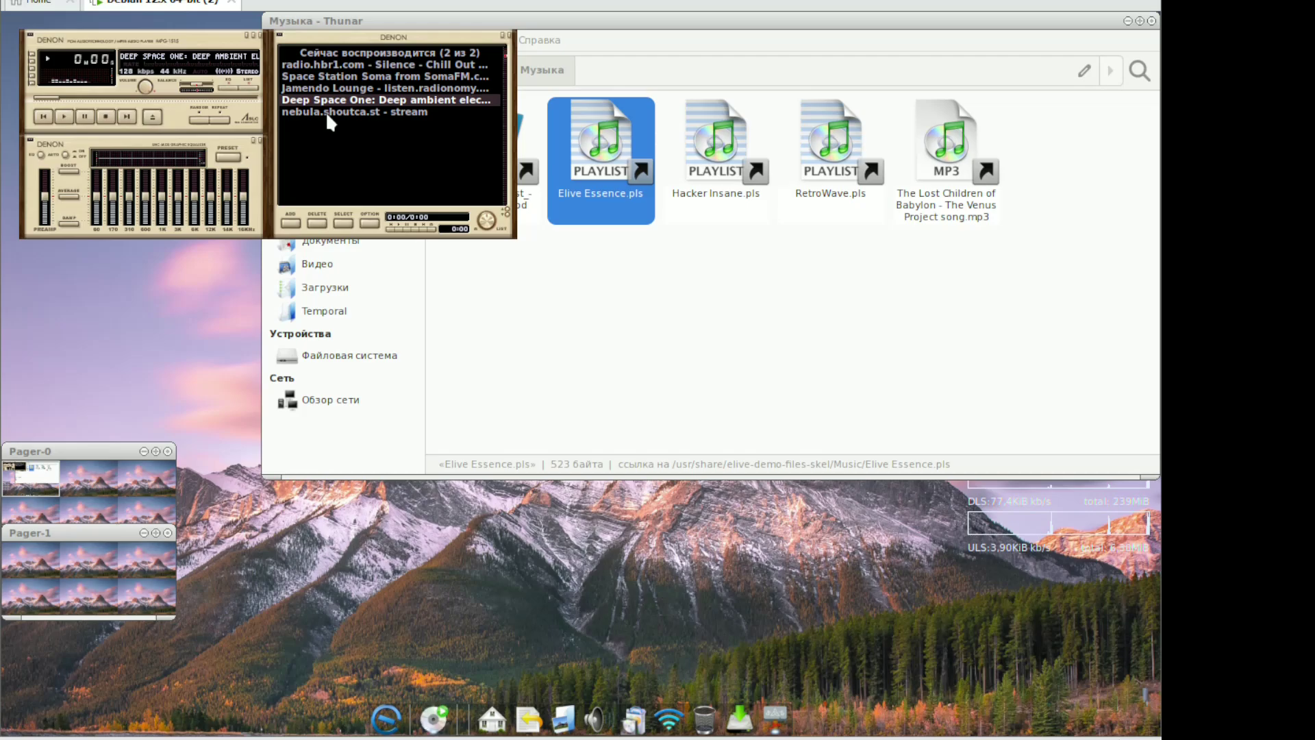
pyautogui.click(263, 41)
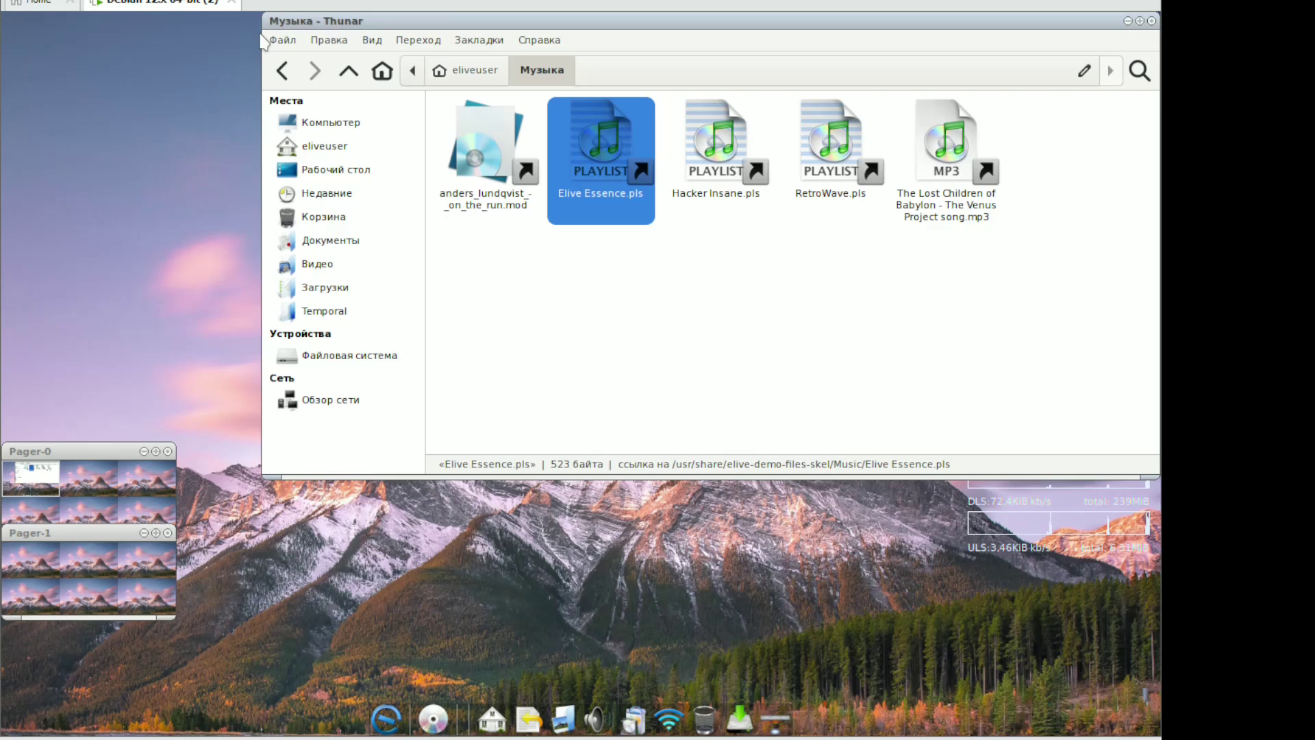
# View Elive Linux - Intuitive, fast and beautiful OS.jpg from the Общедоступные folder enlarged to 123%, and close the image viewer
pyautogui.click(471, 71)
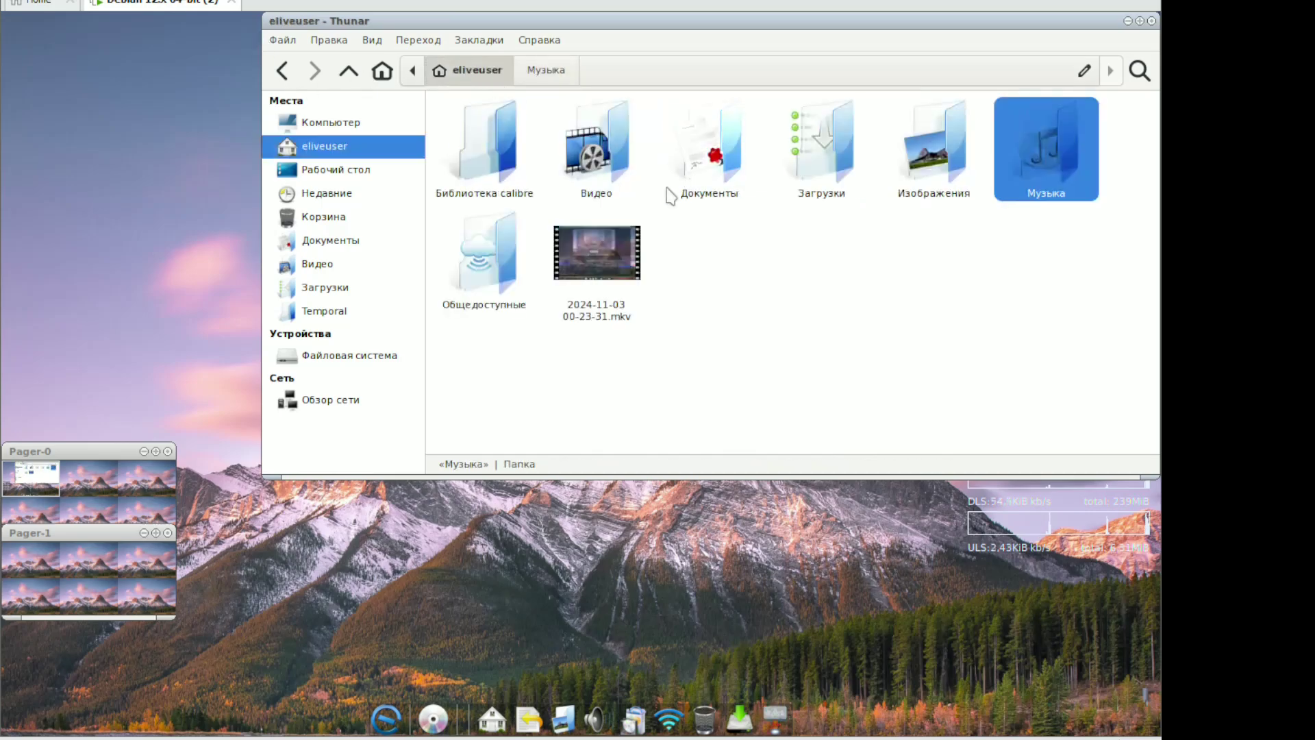
pyautogui.doubleClick(485, 249)
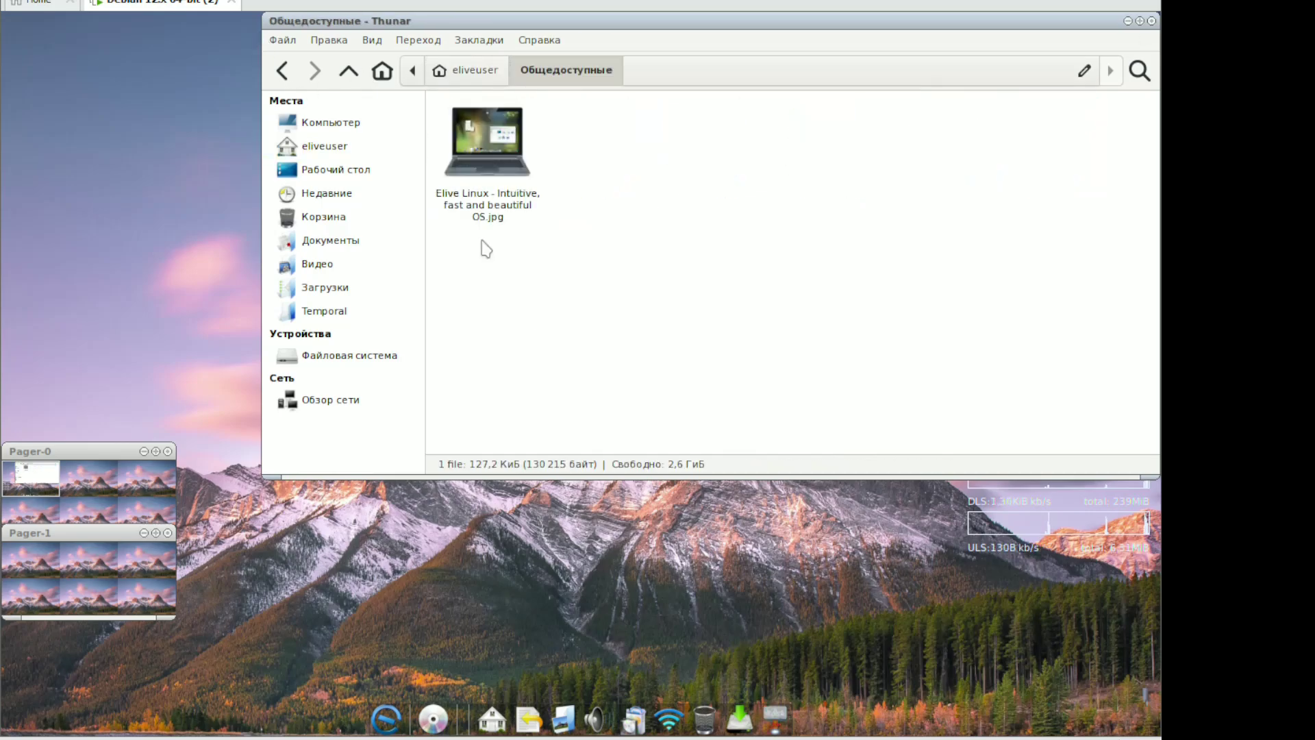
pyautogui.click(476, 141)
pyautogui.doubleClick(476, 141)
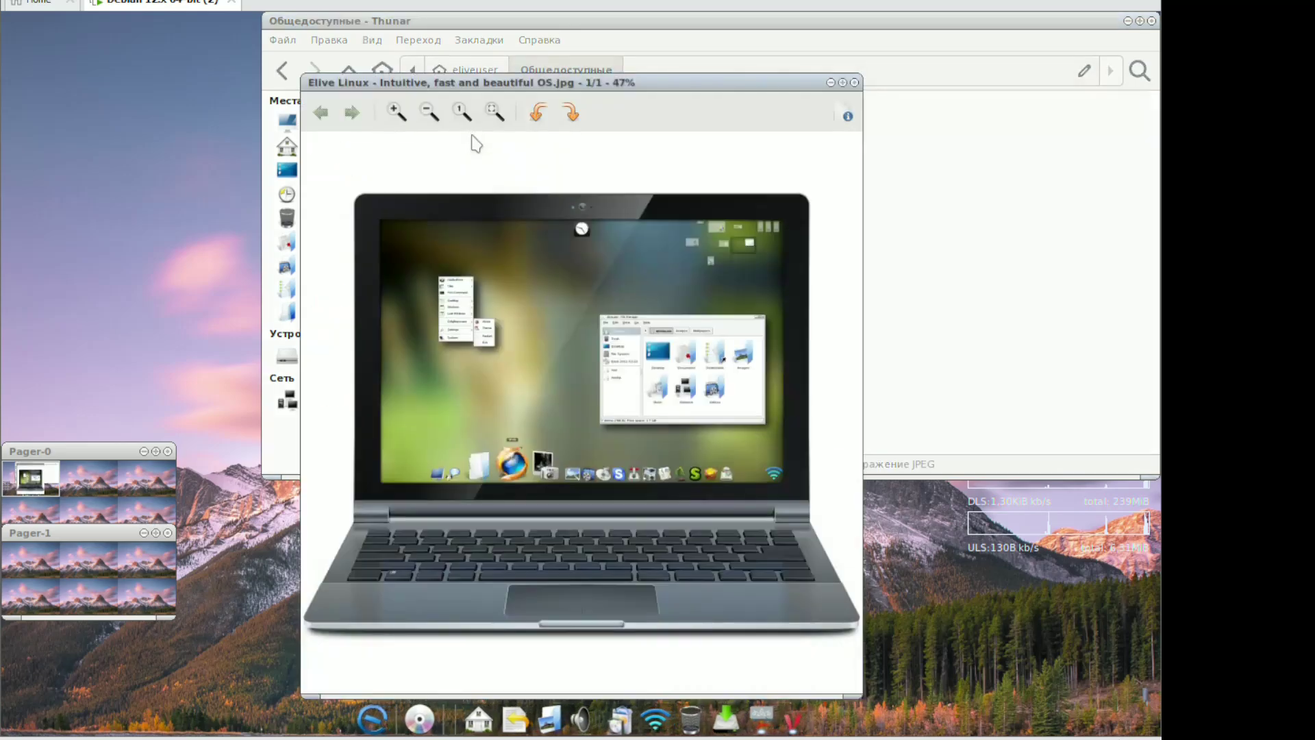
pyautogui.scroll(3, 601, 372)
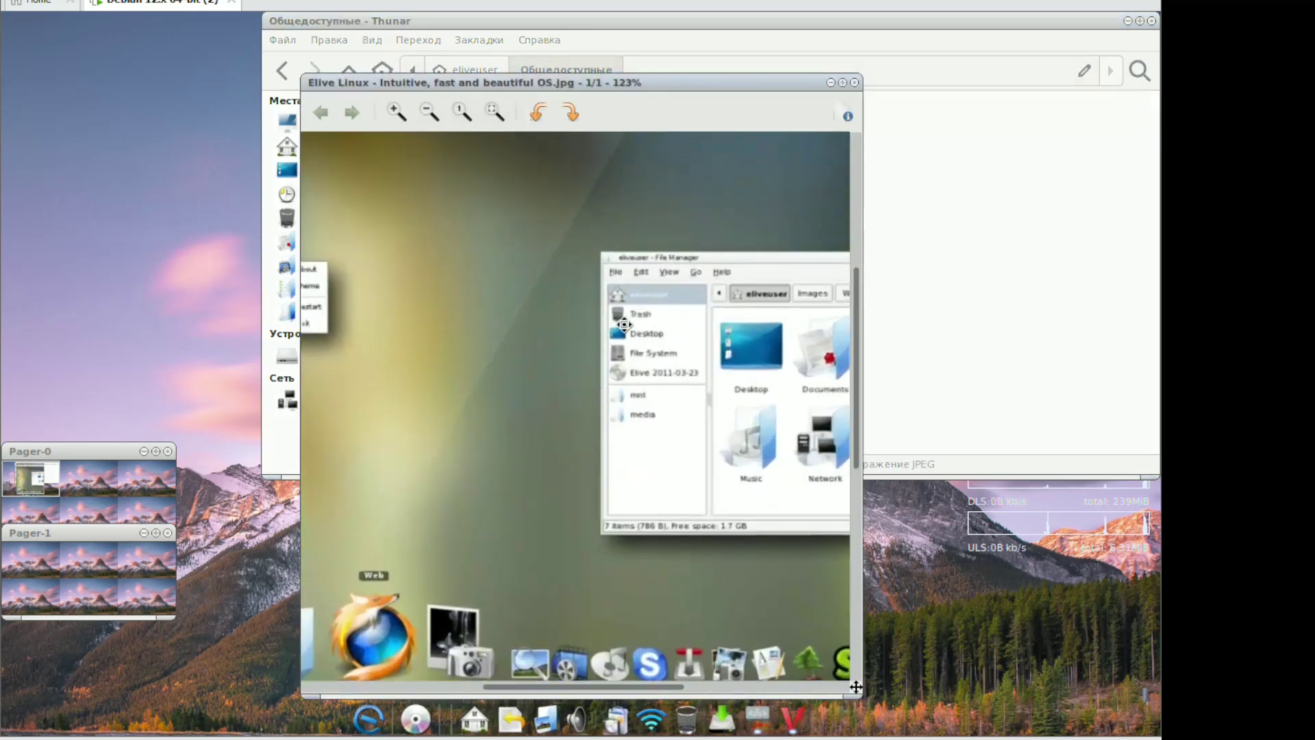
pyautogui.moveTo(809, 421); pyautogui.dragTo(723, 132)
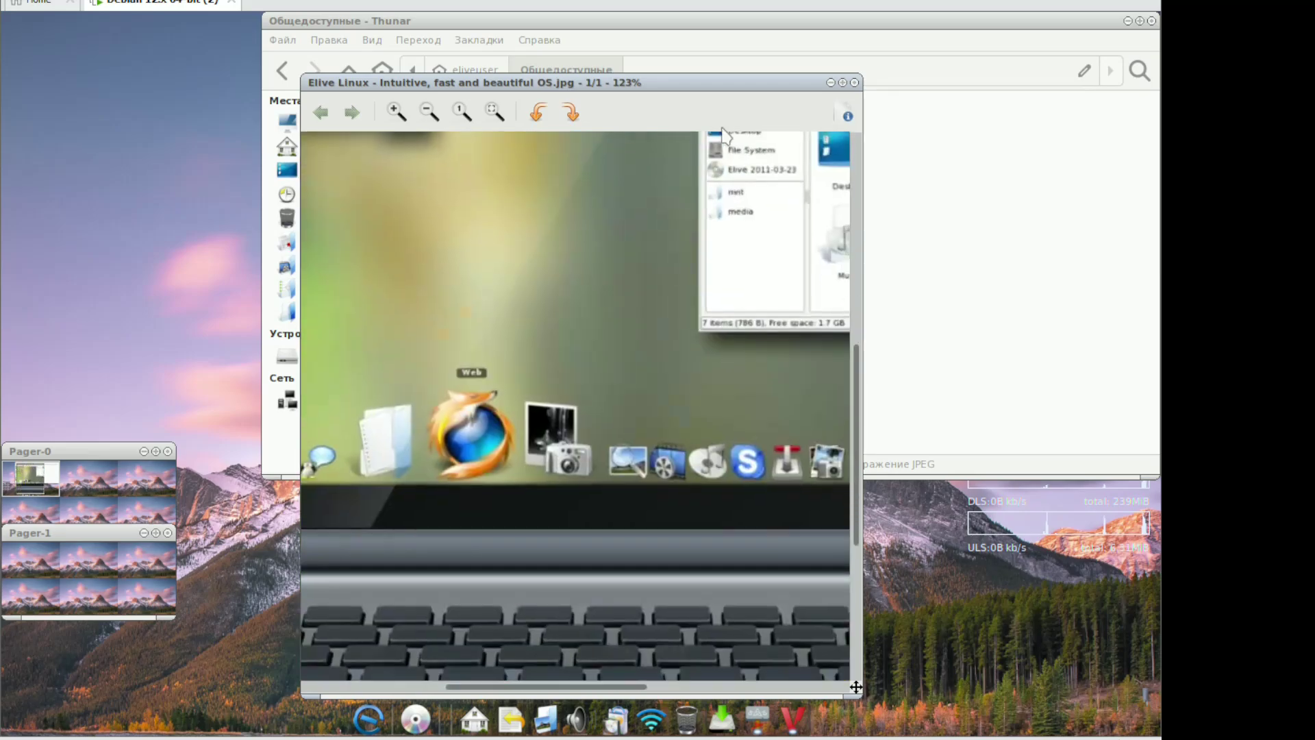
pyautogui.click(854, 82)
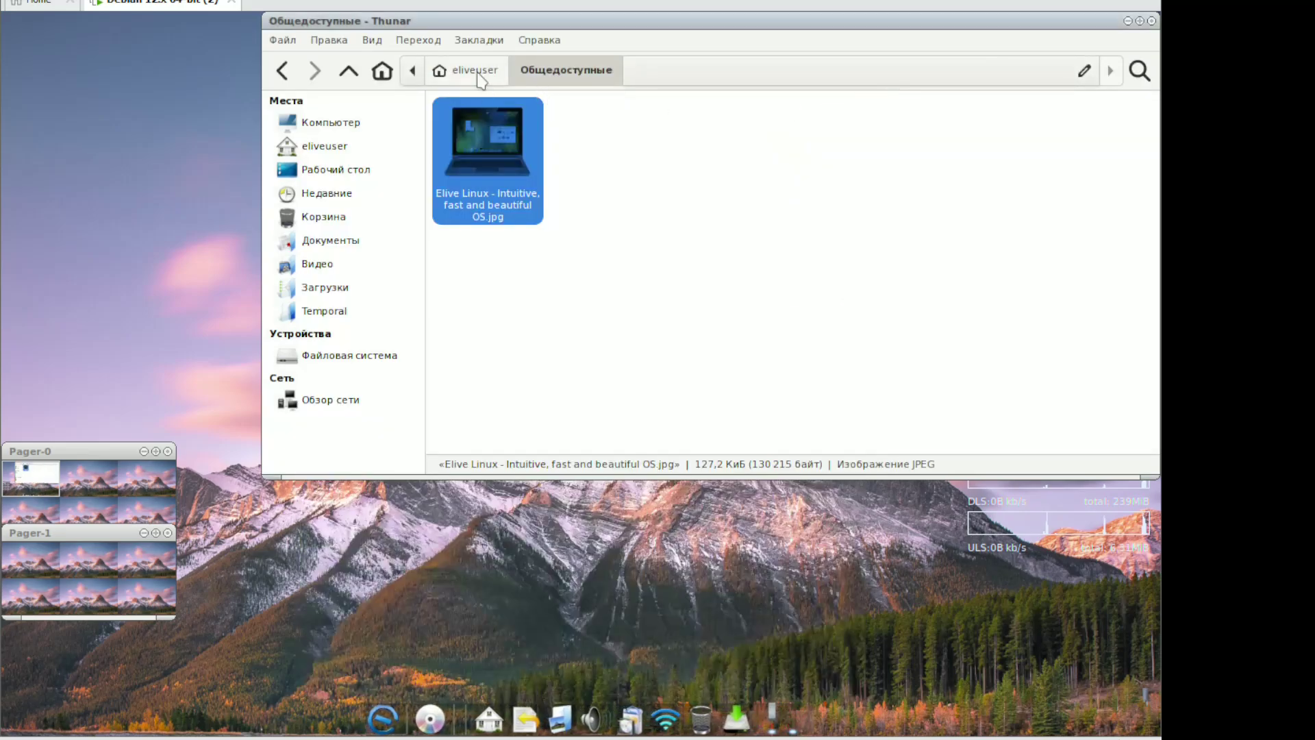
# Go up from Общедоступные to the home directory and reopen the eliveuser folder
pyautogui.click(470, 70)
pyautogui.click(411, 73)
pyautogui.click(491, 81)
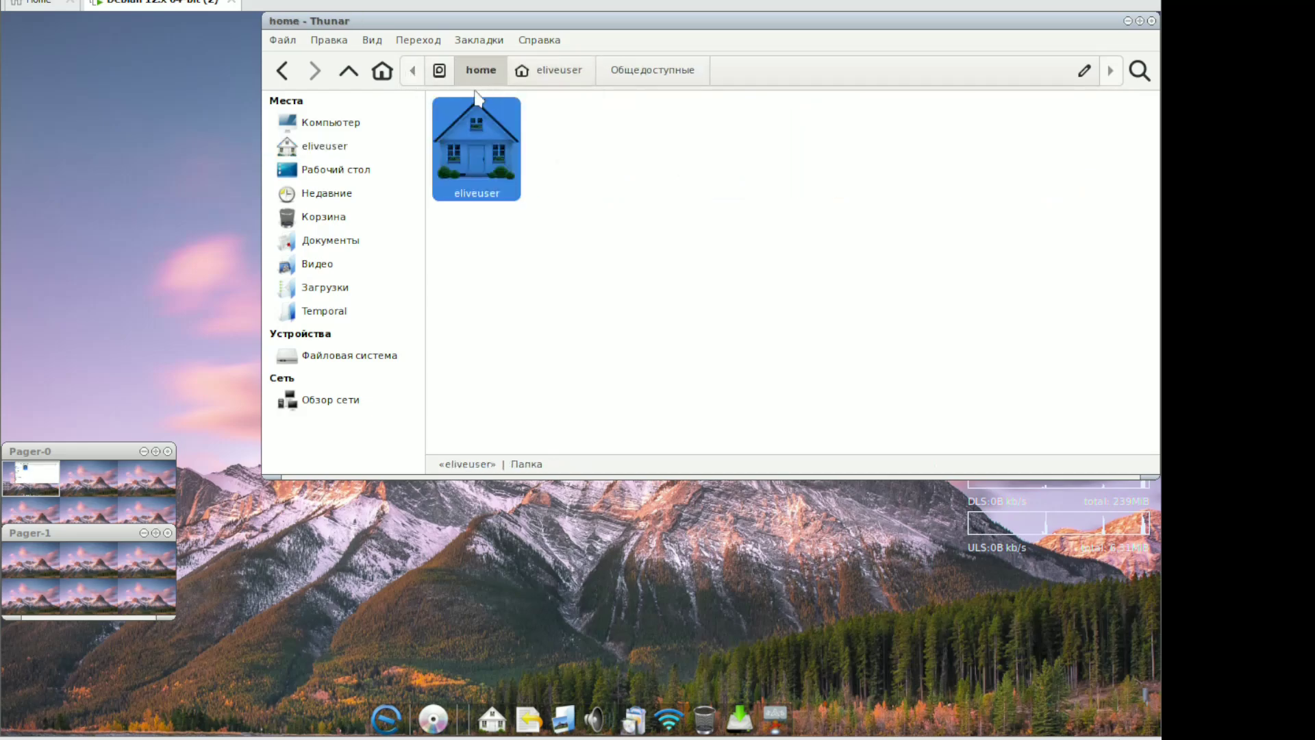
pyautogui.doubleClick(479, 110)
# Look inside the Trailers folder in Видео again and open the Documentaries folder
pyautogui.doubleClick(591, 165)
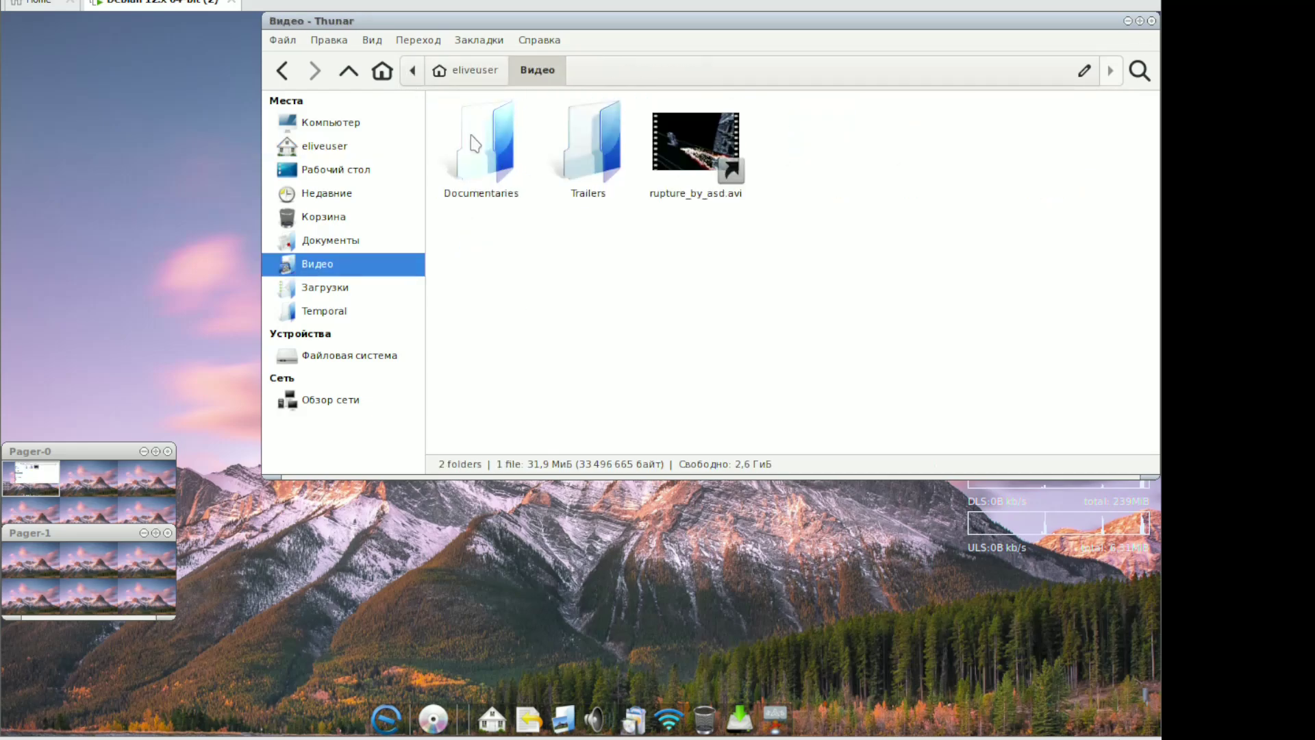
pyautogui.doubleClick(591, 158)
pyautogui.click(526, 74)
pyautogui.doubleClick(482, 148)
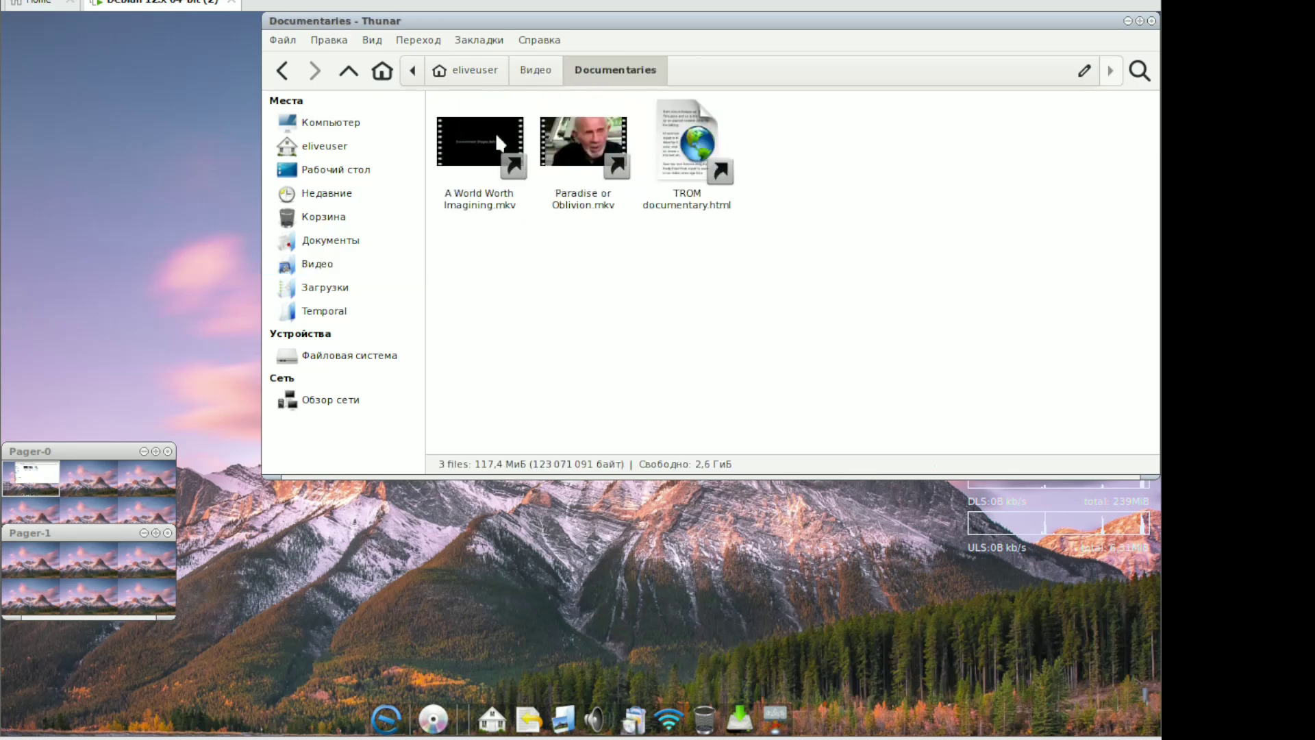
# Look through the drives under Компьютер, open Файловая система, and go through its home folder back to the eliveuser folder
pyautogui.click(470, 71)
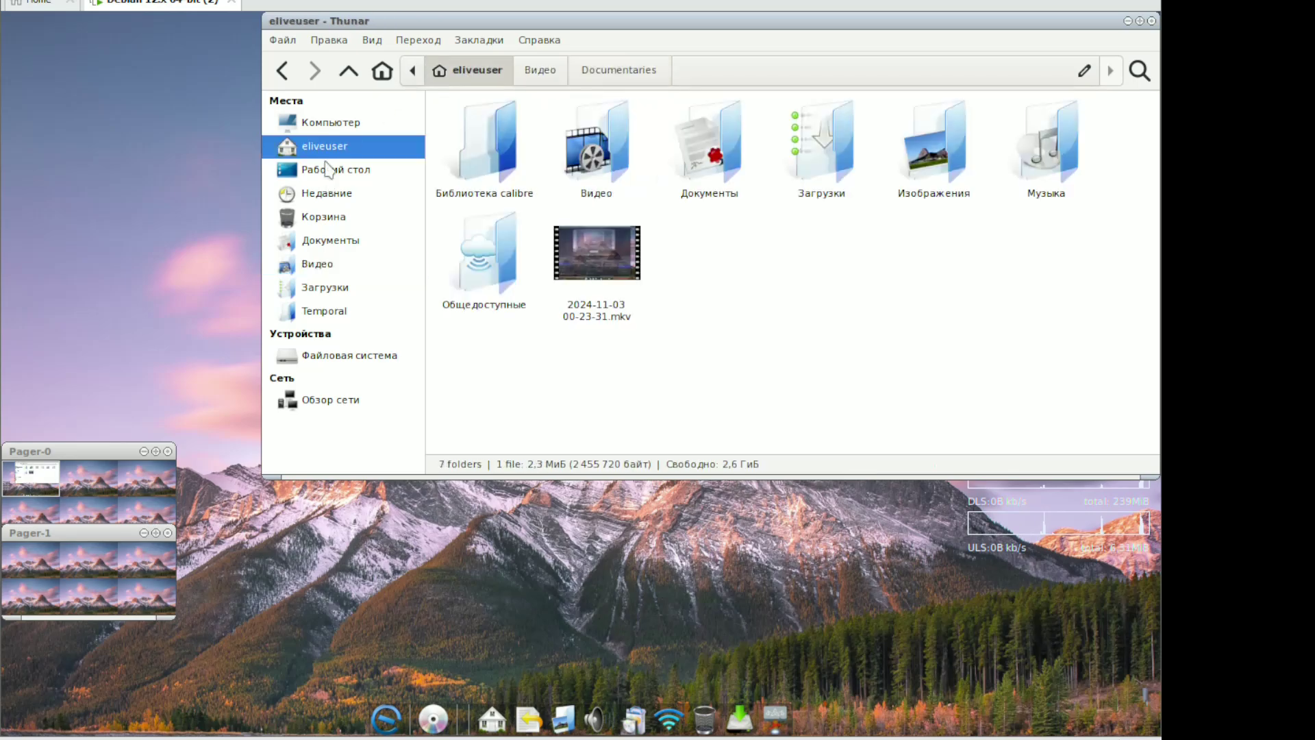
pyautogui.click(327, 127)
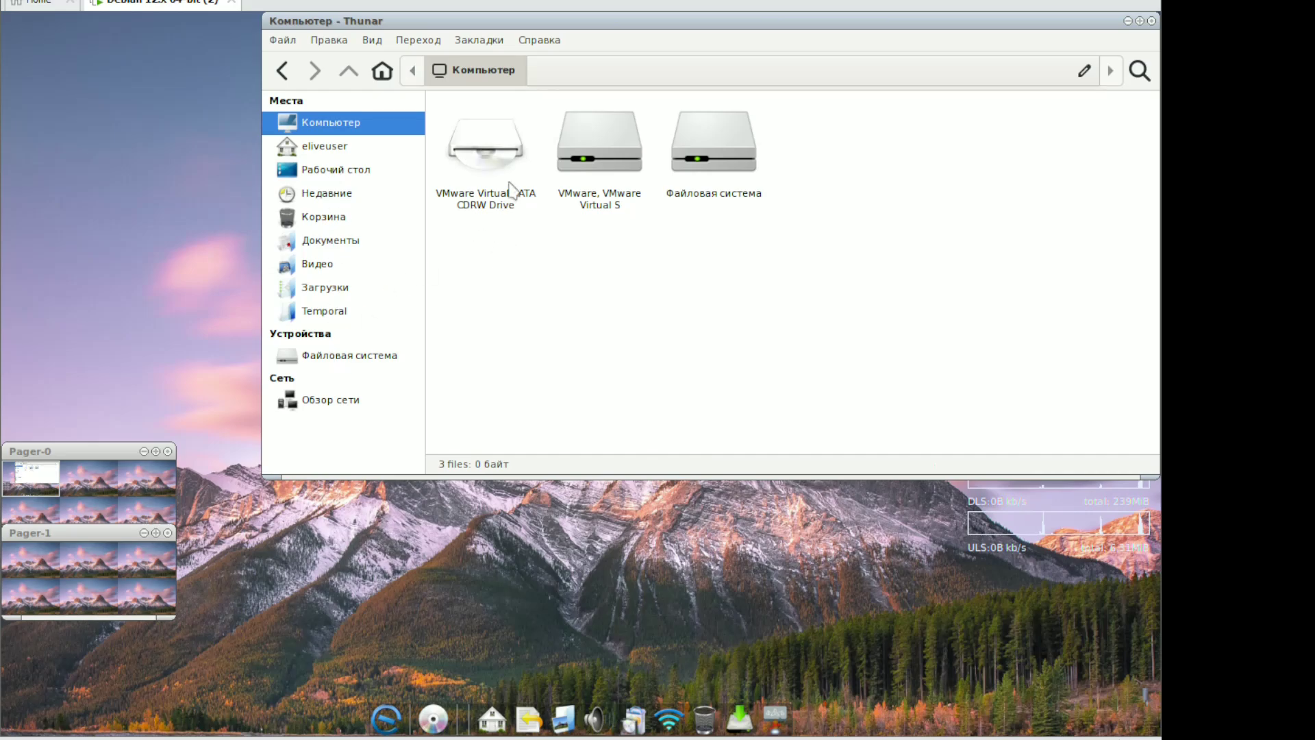
pyautogui.click(480, 159)
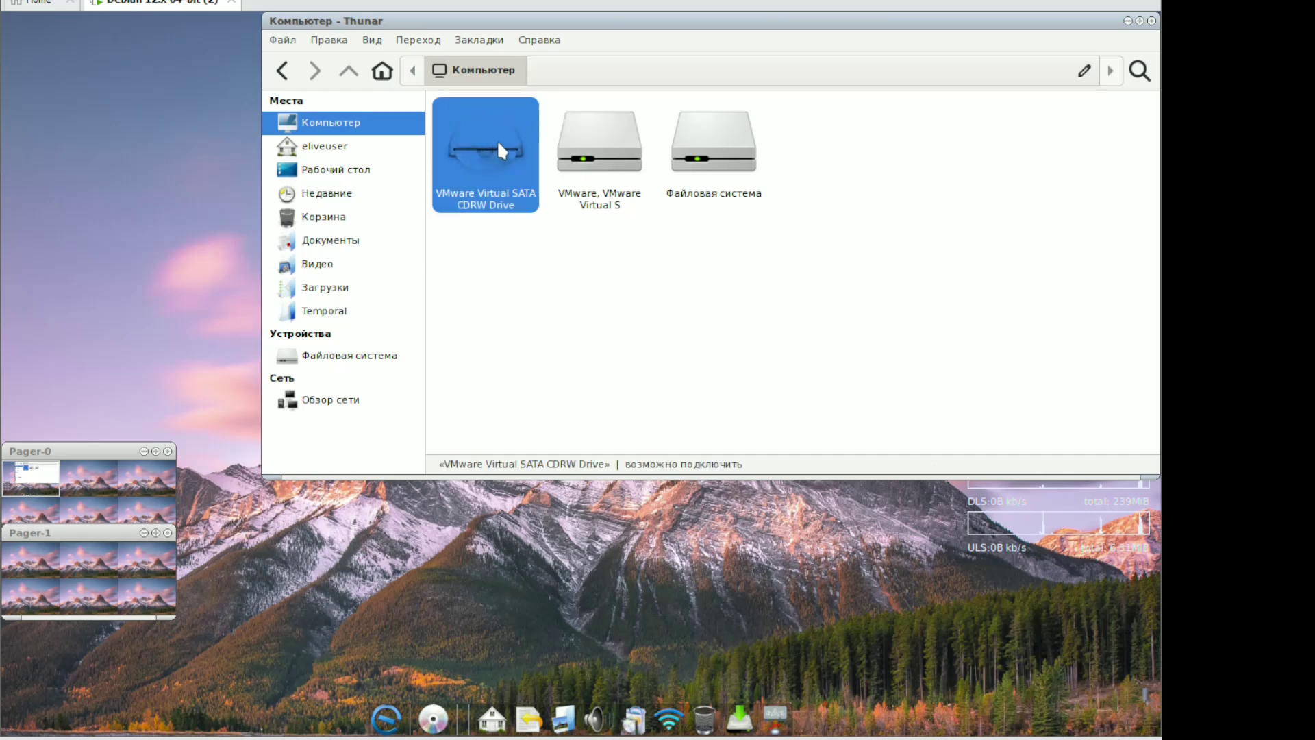
pyautogui.click(593, 172)
pyautogui.doubleClick(705, 168)
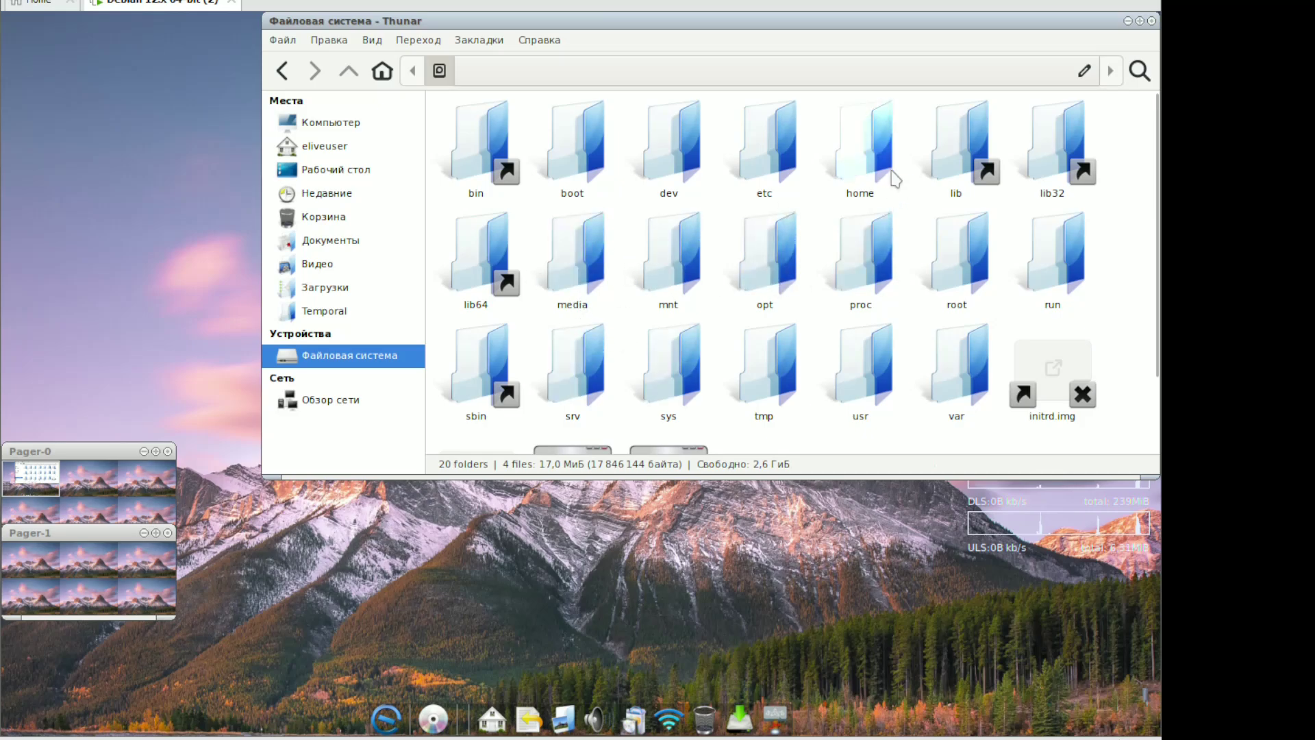
pyautogui.doubleClick(860, 148)
pyautogui.doubleClick(484, 146)
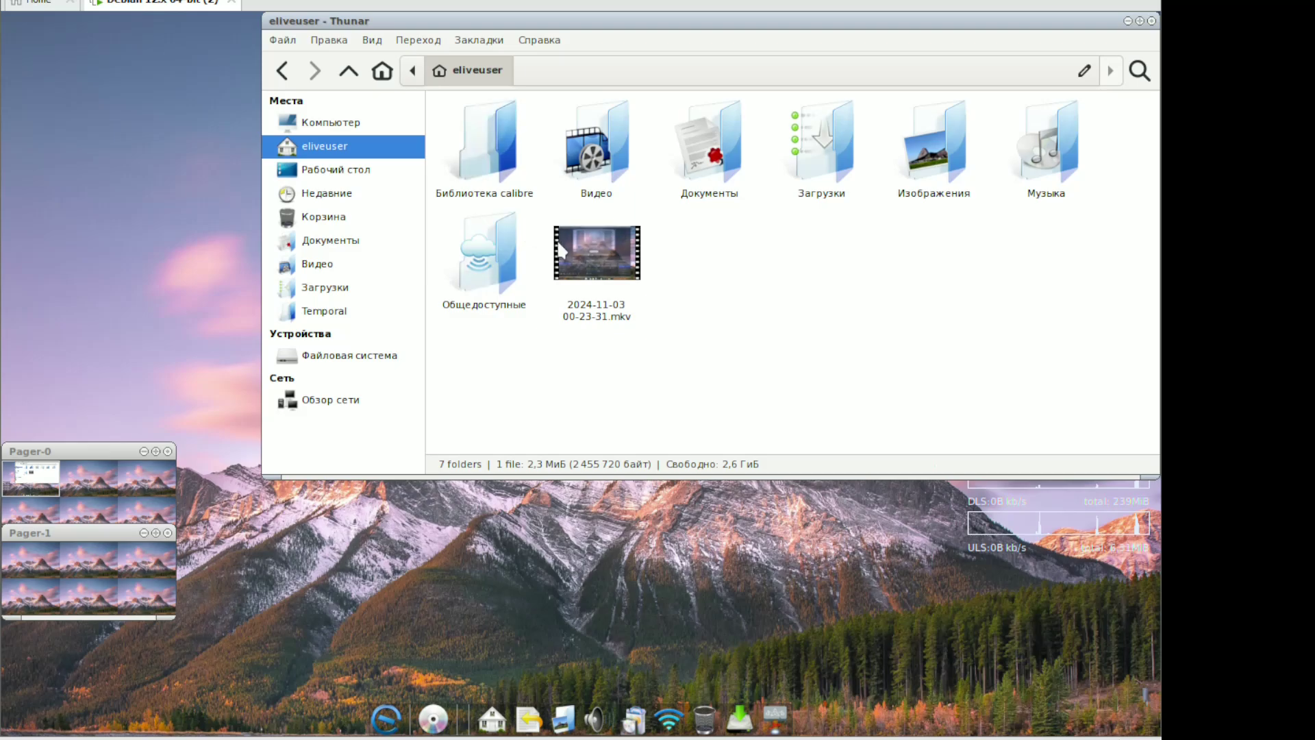
pyautogui.doubleClick(579, 250)
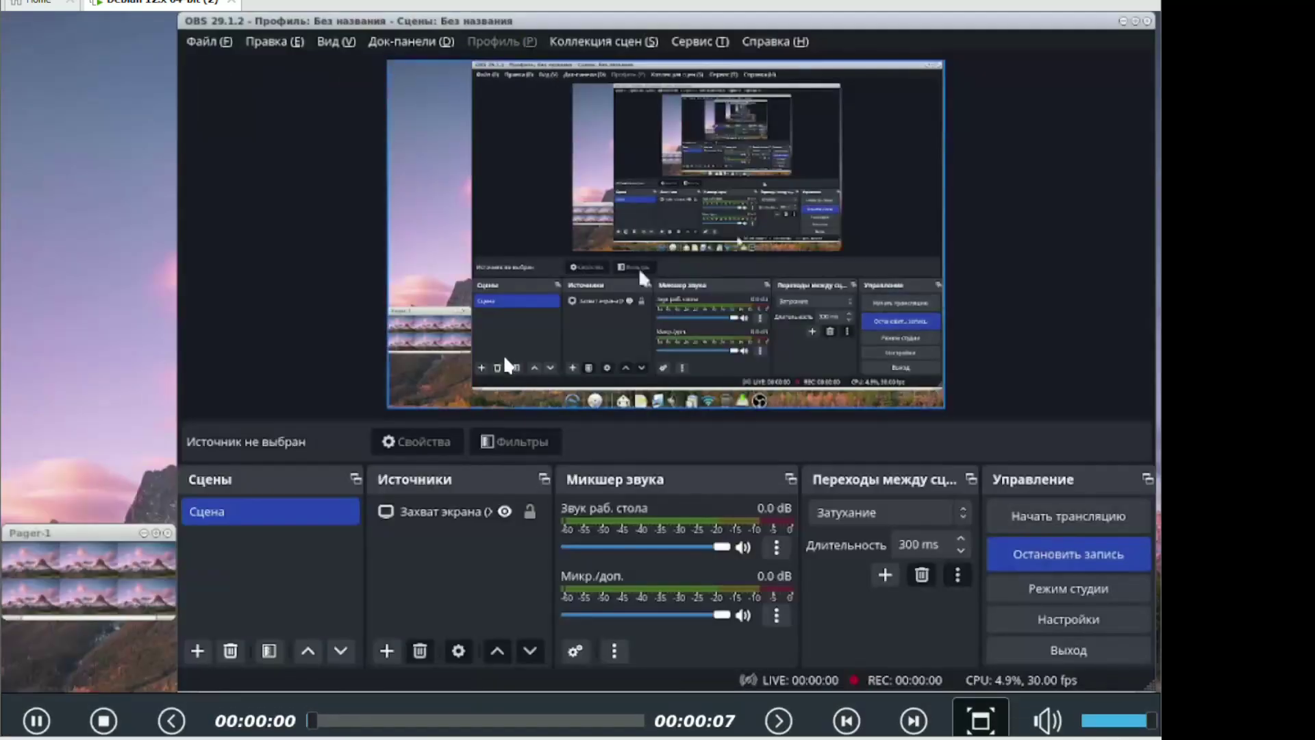
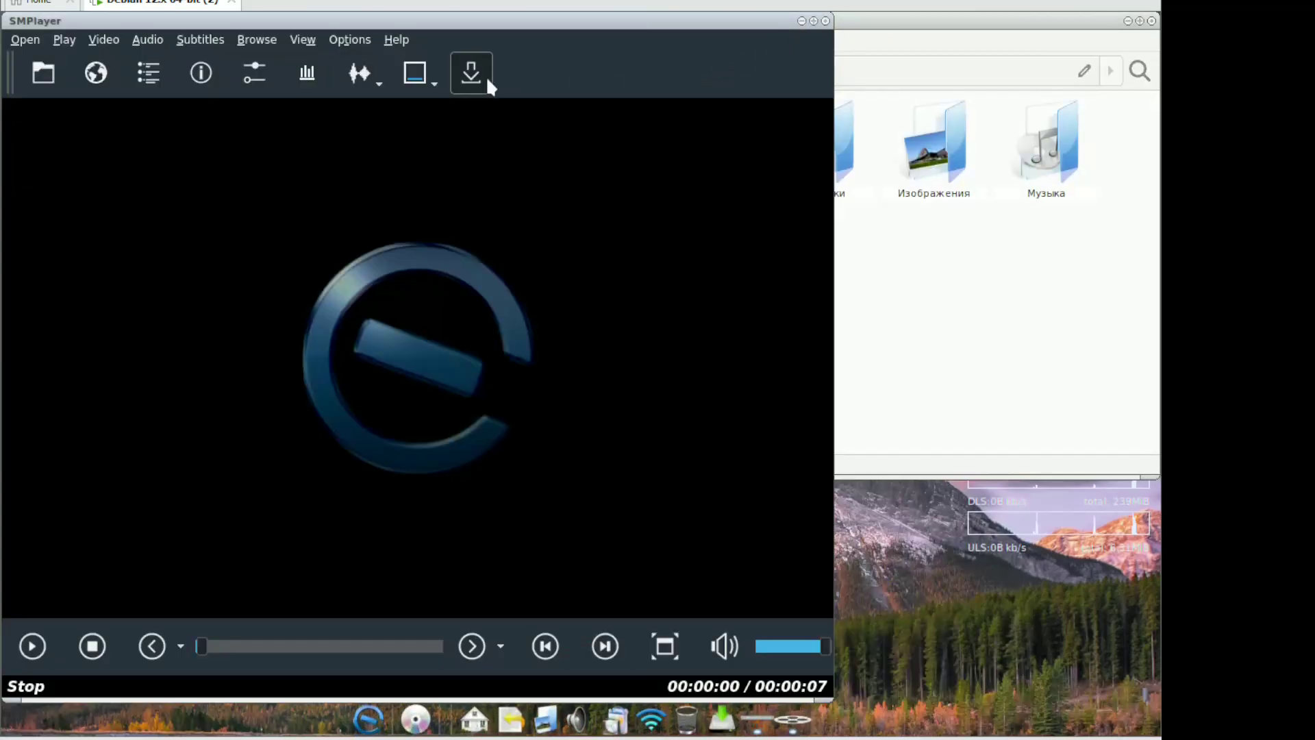
pyautogui.click(396, 39)
pyautogui.click(453, 218)
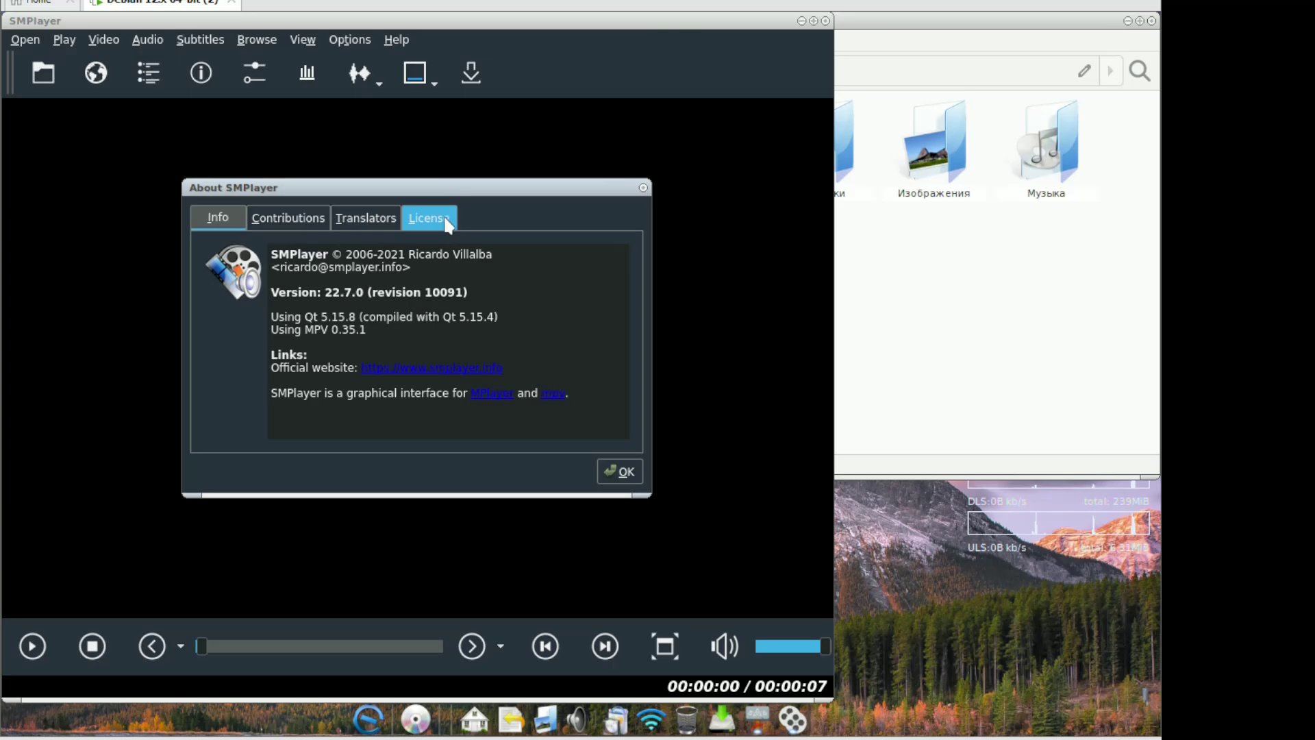
pyautogui.click(619, 464)
pyautogui.click(826, 21)
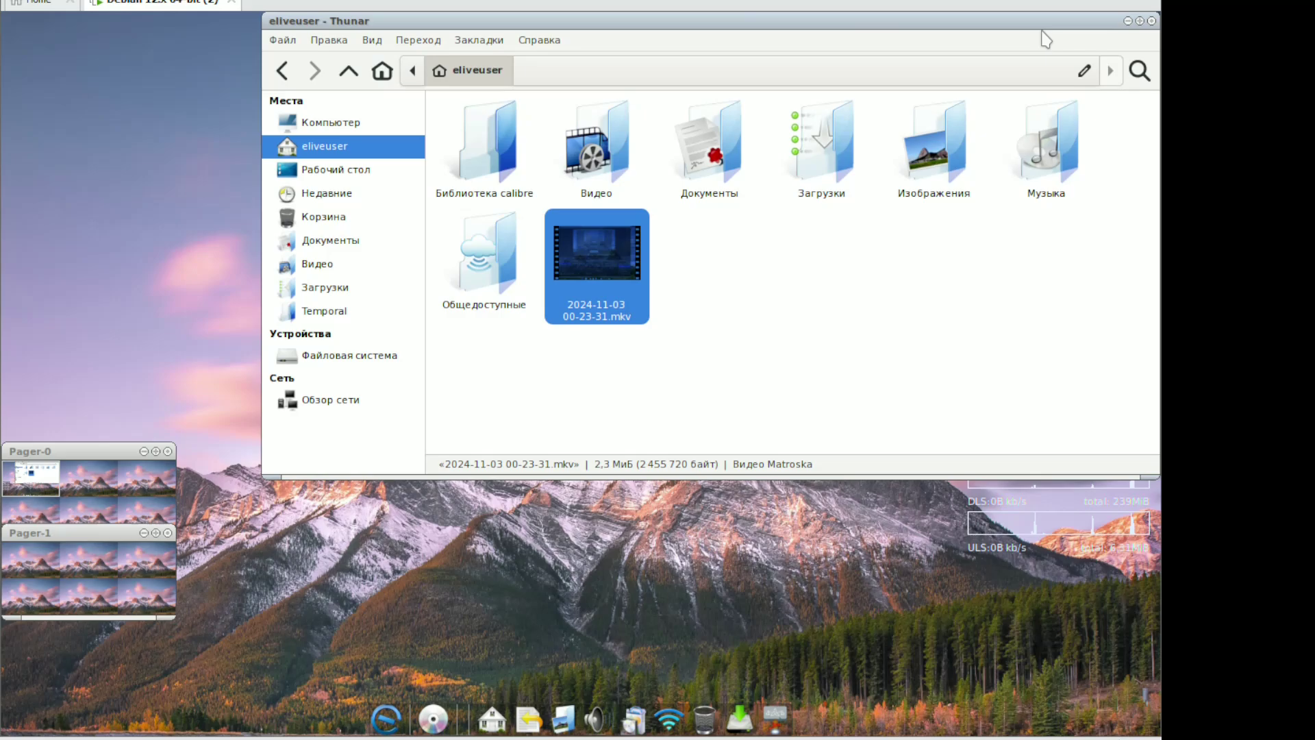
# Close the file manager and look through the Техобслуживание and Рабочий стол options in the desktop's settings
pyautogui.moveTo(1047, 39); pyautogui.dragTo(968, 65)
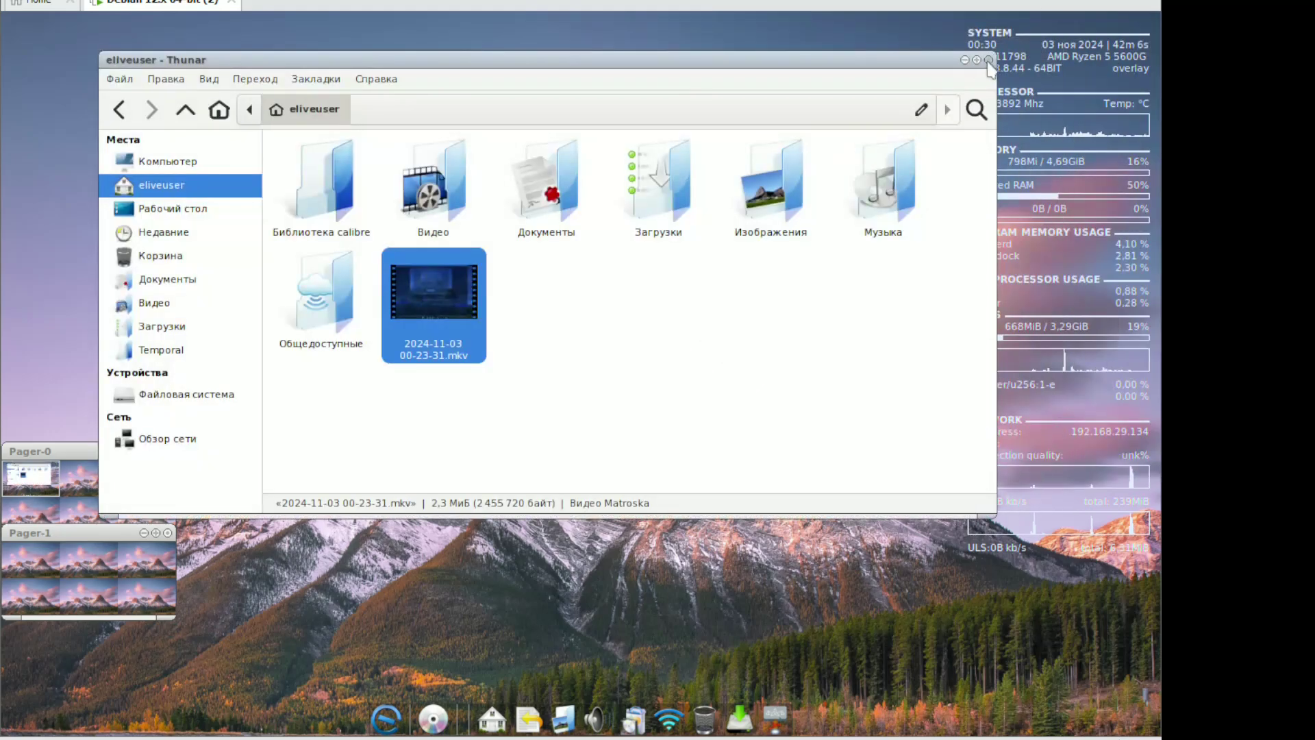
pyautogui.click(990, 60)
pyautogui.rightClick(438, 260)
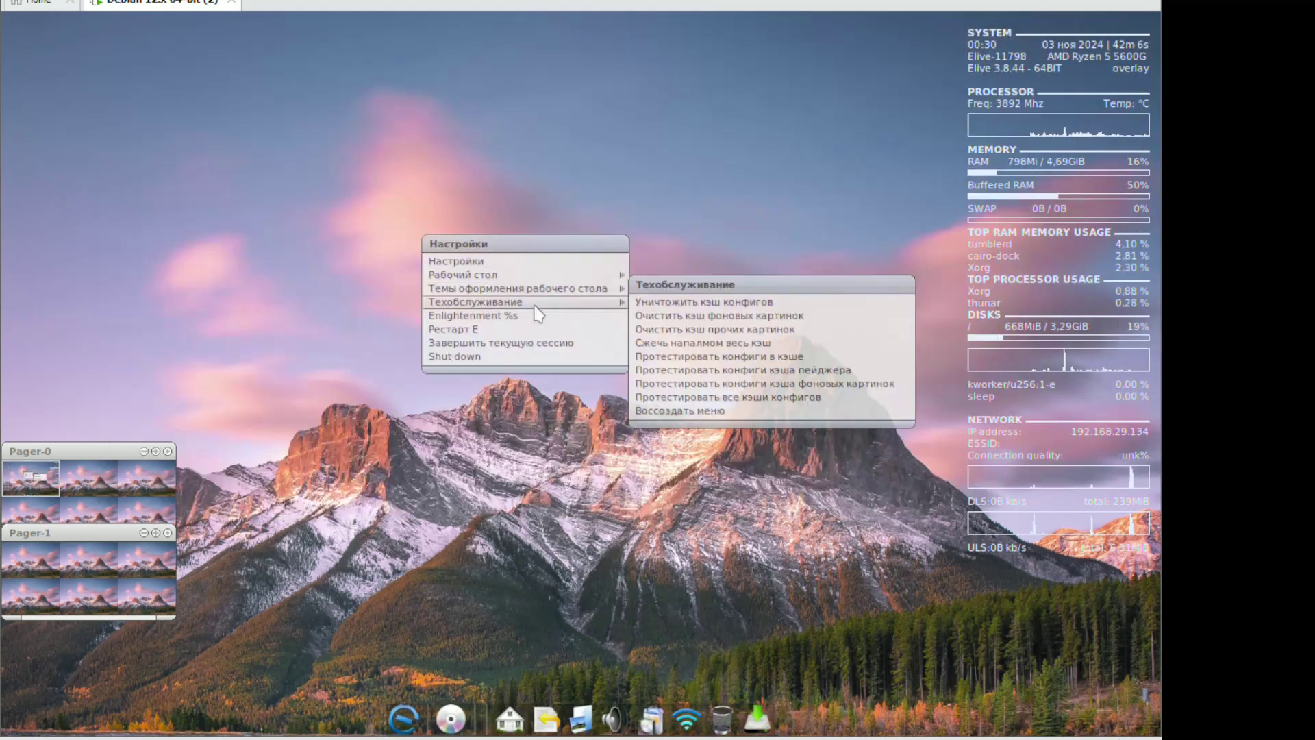
pyautogui.moveTo(546, 277)
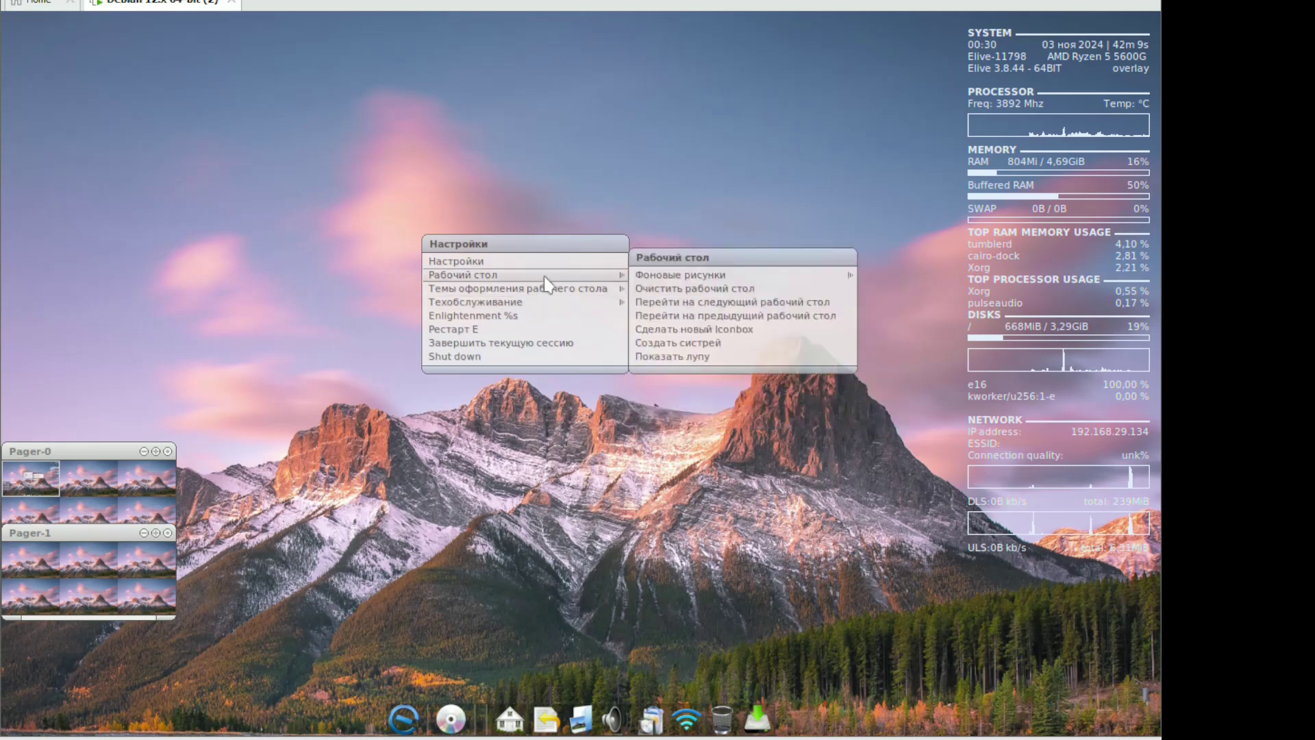
pyautogui.click(332, 404)
# Look through the Образовательные applications and launch Meld from the Программирование category
pyautogui.click(403, 716)
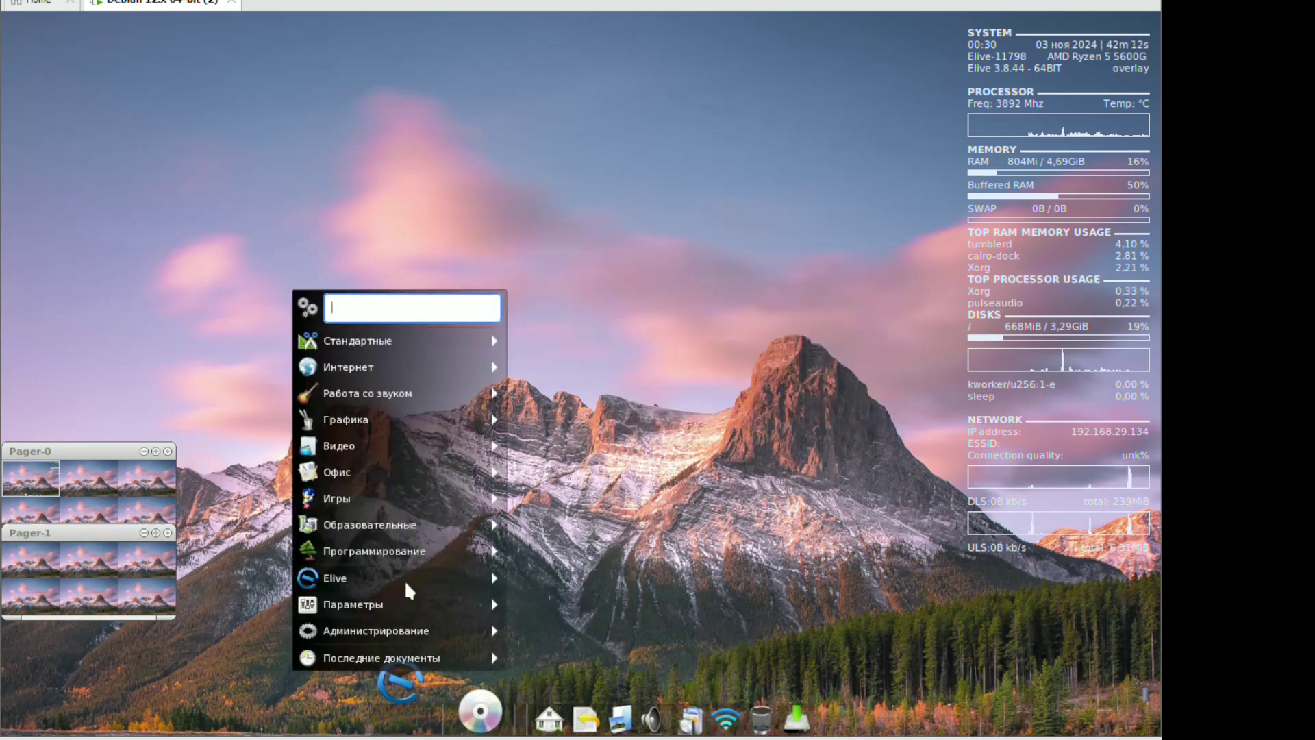
pyautogui.moveTo(386, 529)
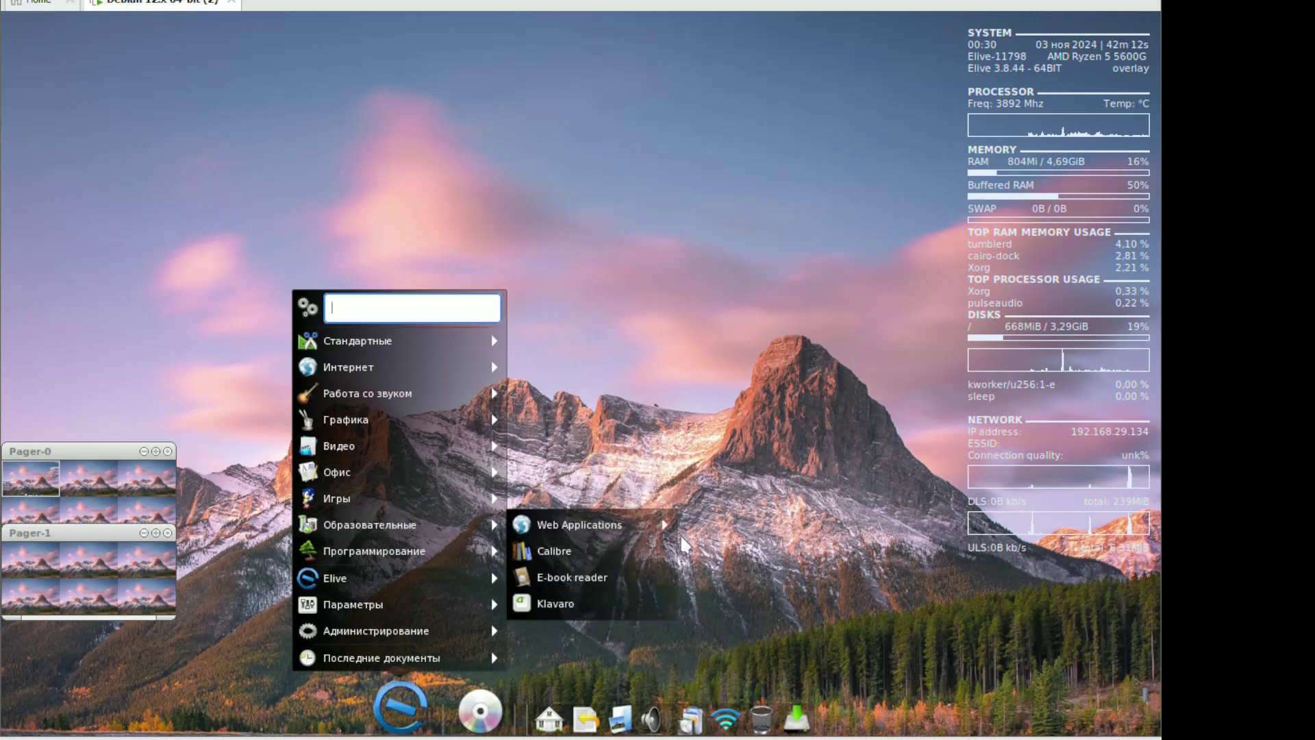
pyautogui.moveTo(658, 531)
pyautogui.moveTo(468, 552)
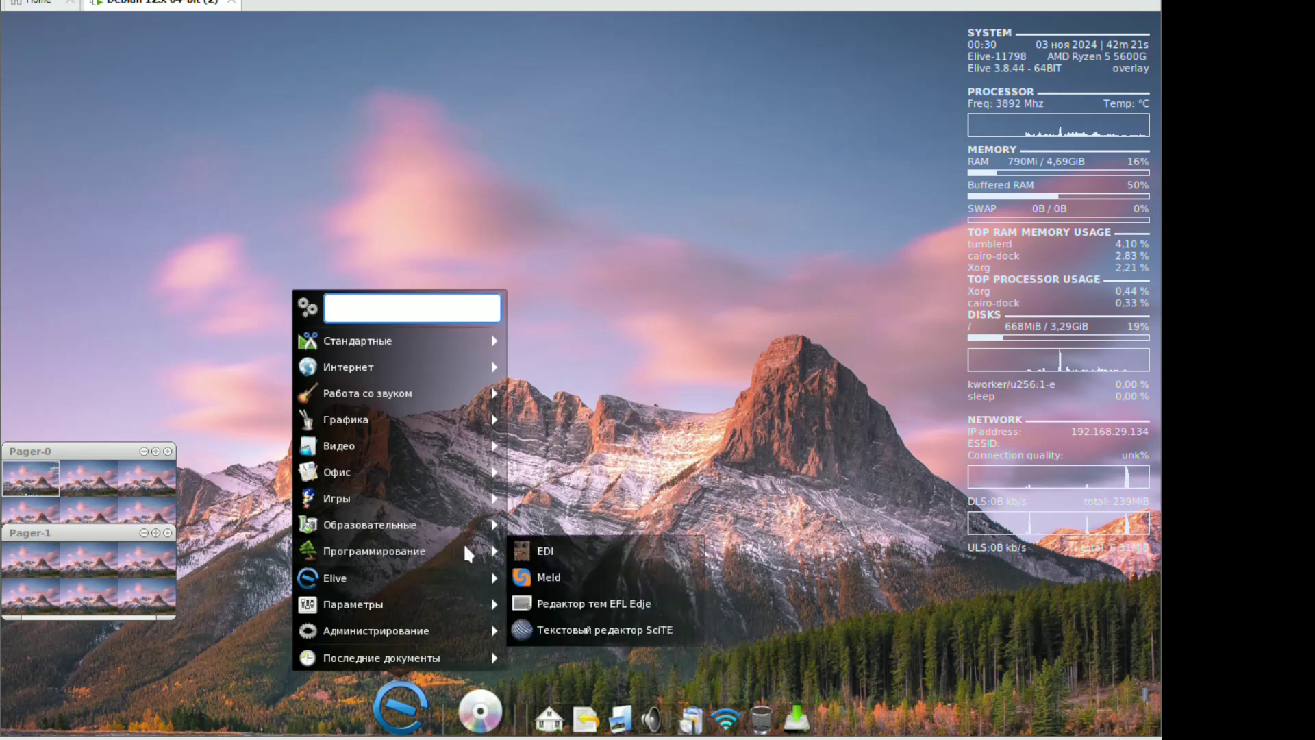
pyautogui.click(530, 579)
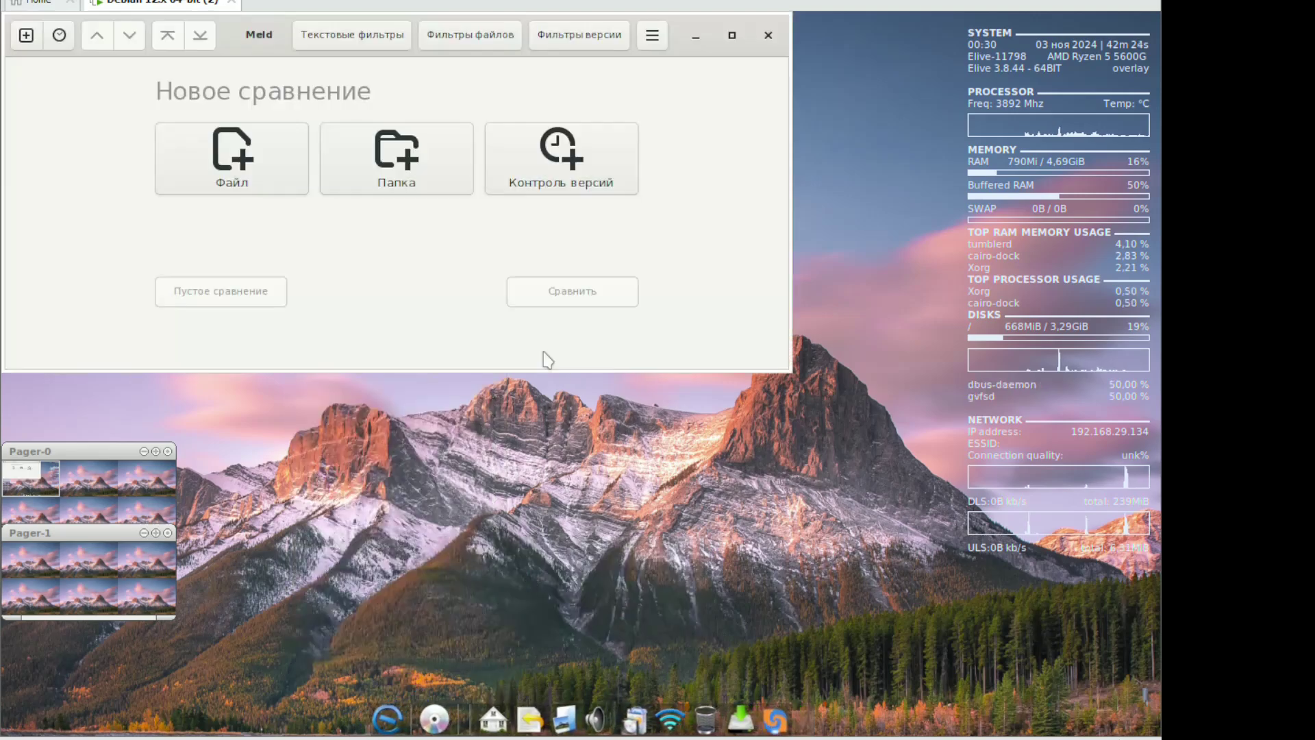
# View the version information of Meld and close the application
pyautogui.click(651, 37)
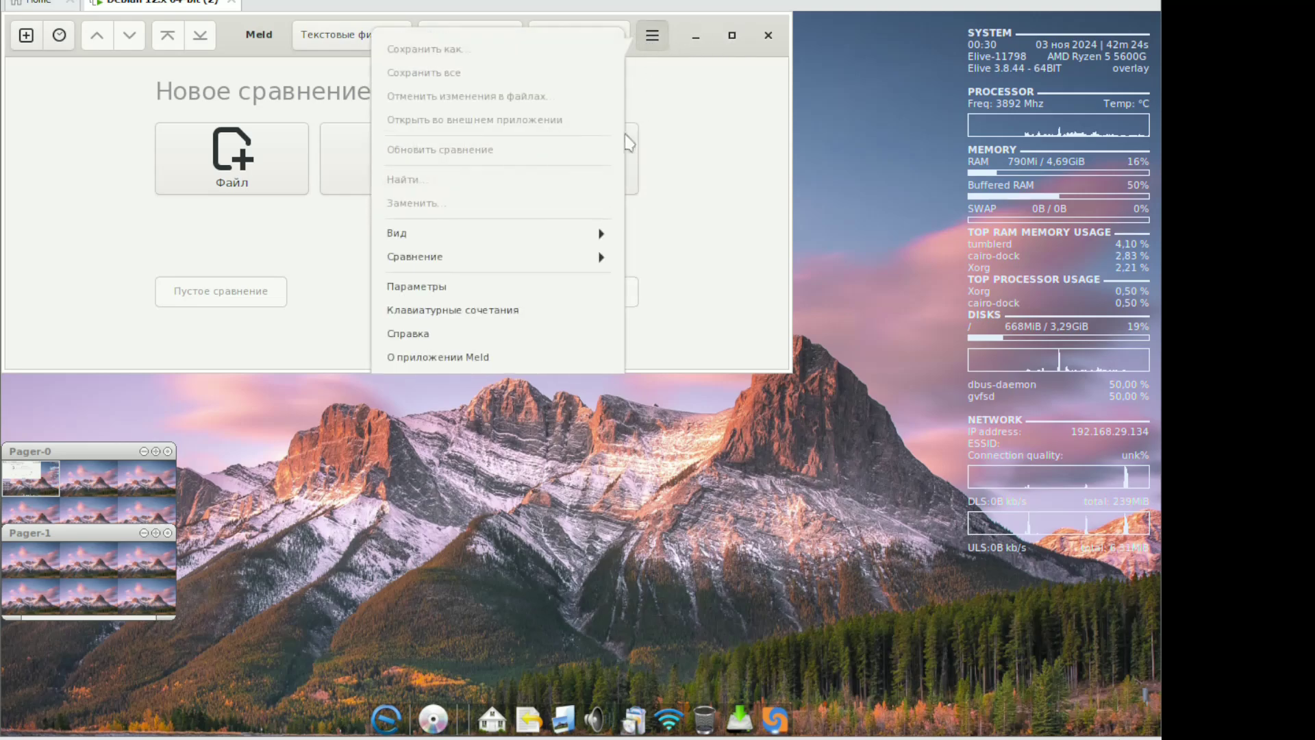
pyautogui.click(404, 354)
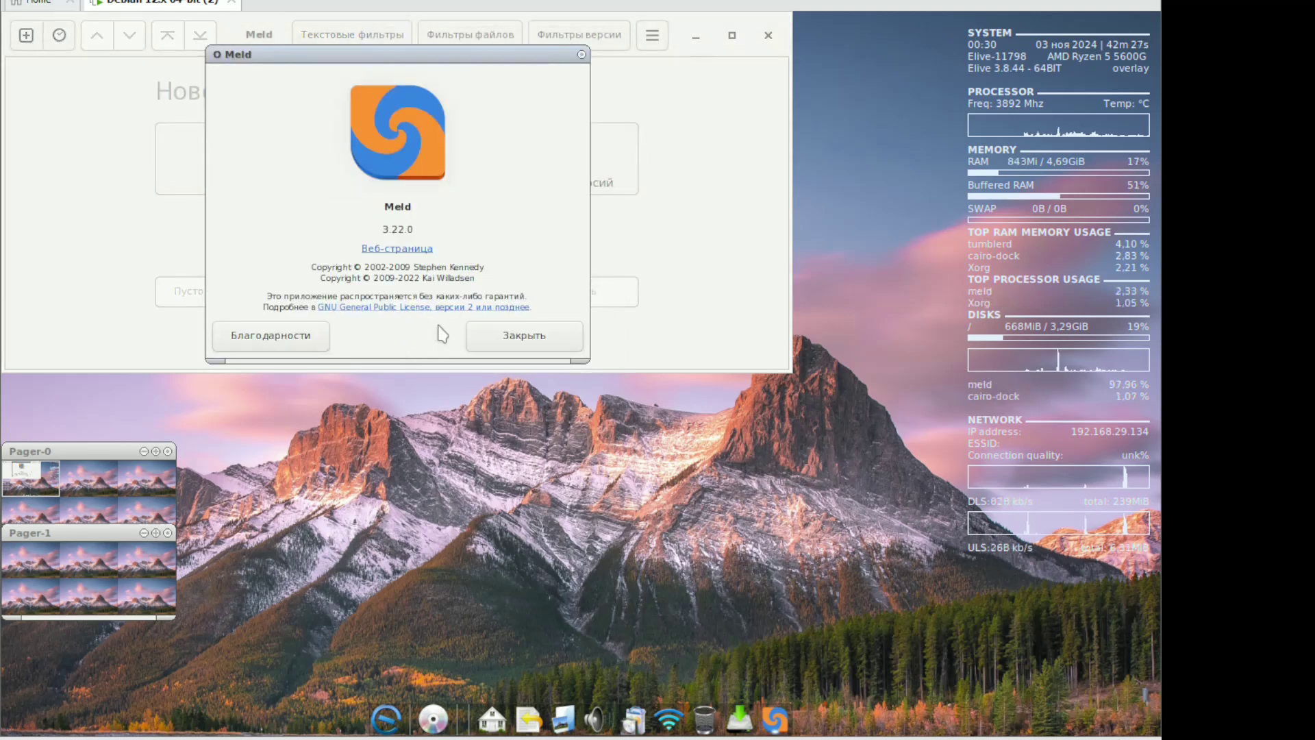
pyautogui.click(490, 342)
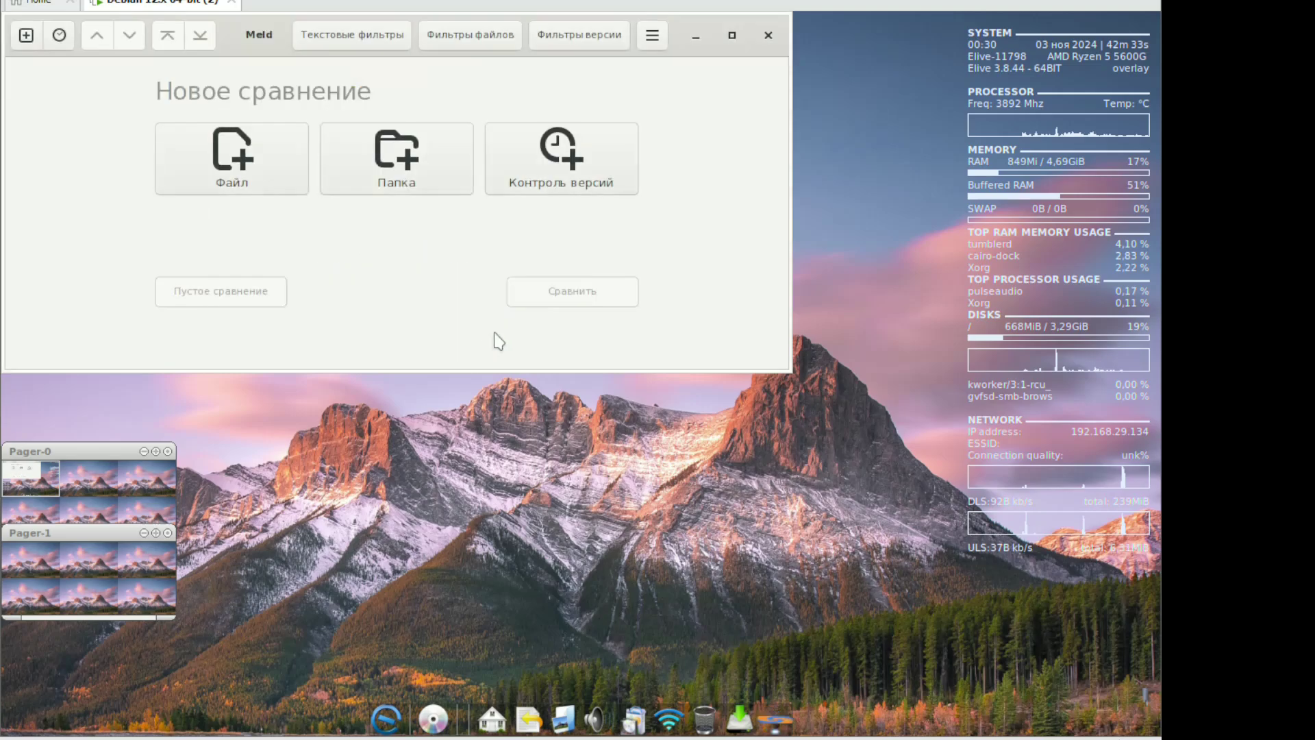
pyautogui.click(769, 32)
# Launch Htop from the Администрирование applications, look at the running processes, and close its terminal
pyautogui.rightClick(343, 237)
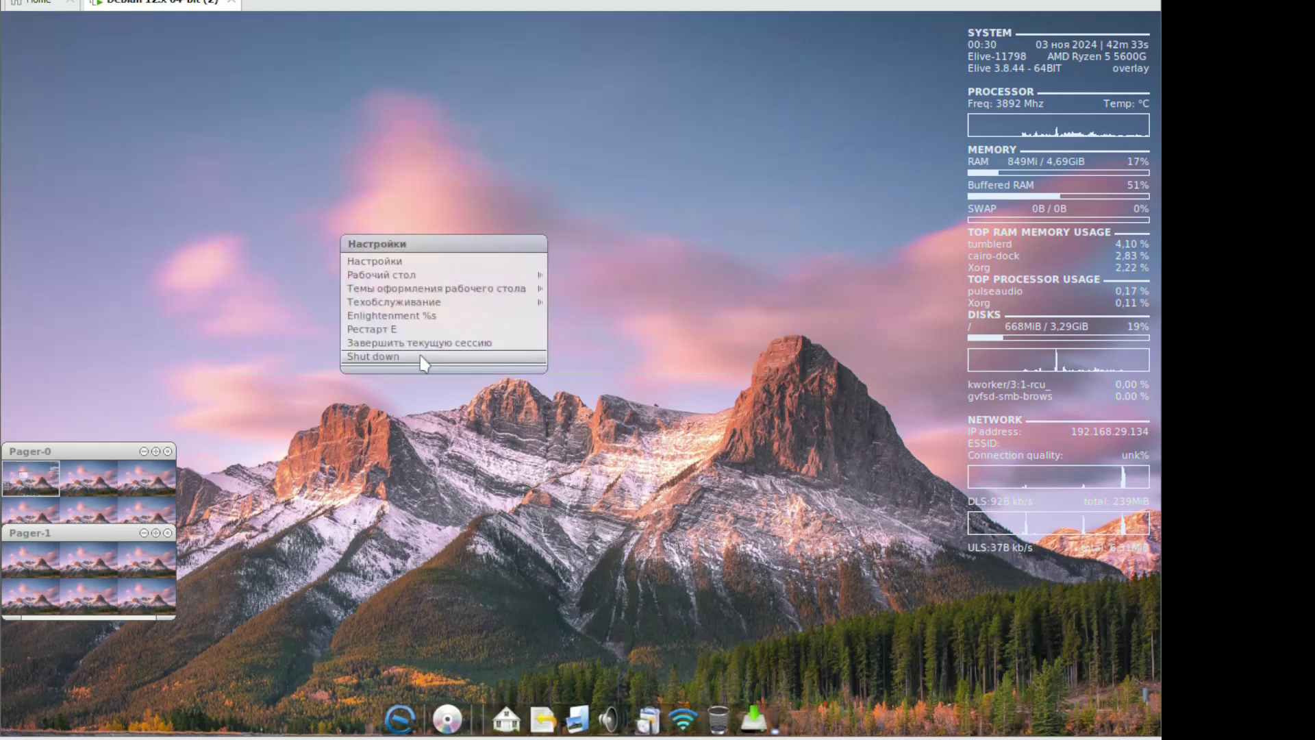
pyautogui.click(404, 726)
pyautogui.click(404, 726)
pyautogui.moveTo(407, 631)
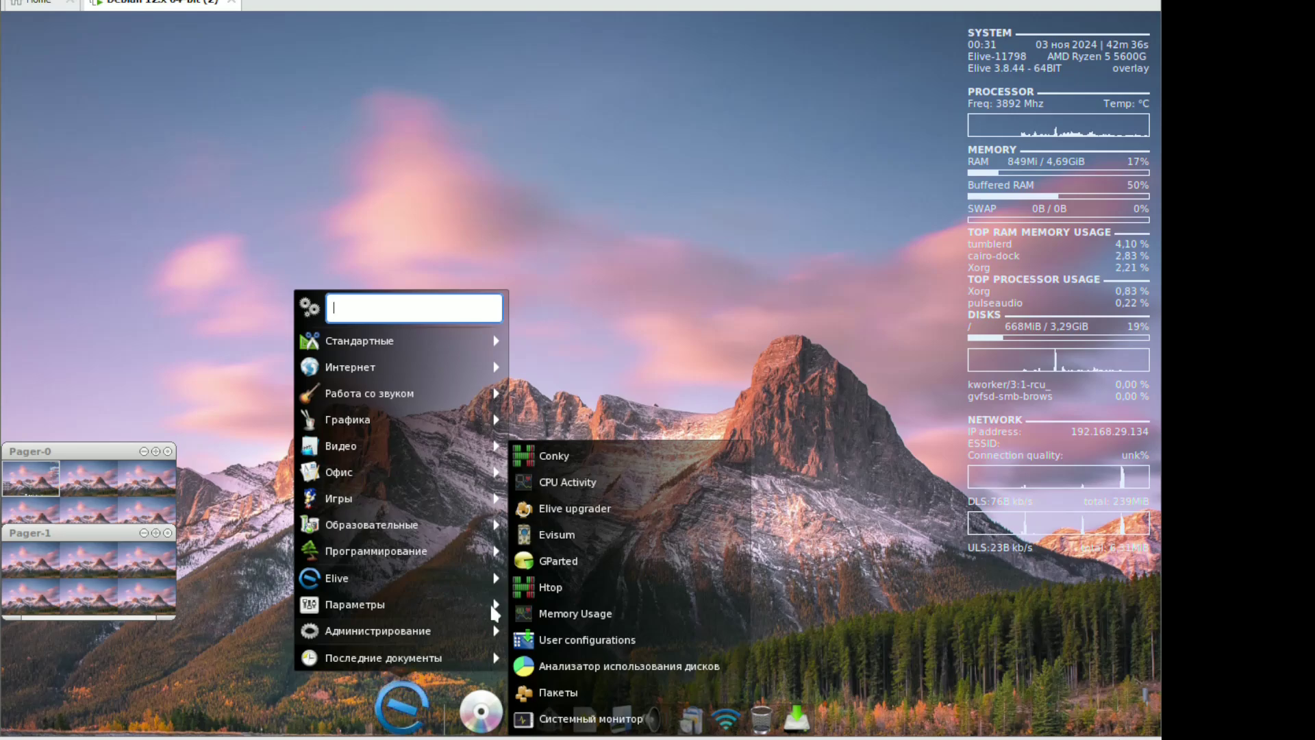
pyautogui.click(536, 587)
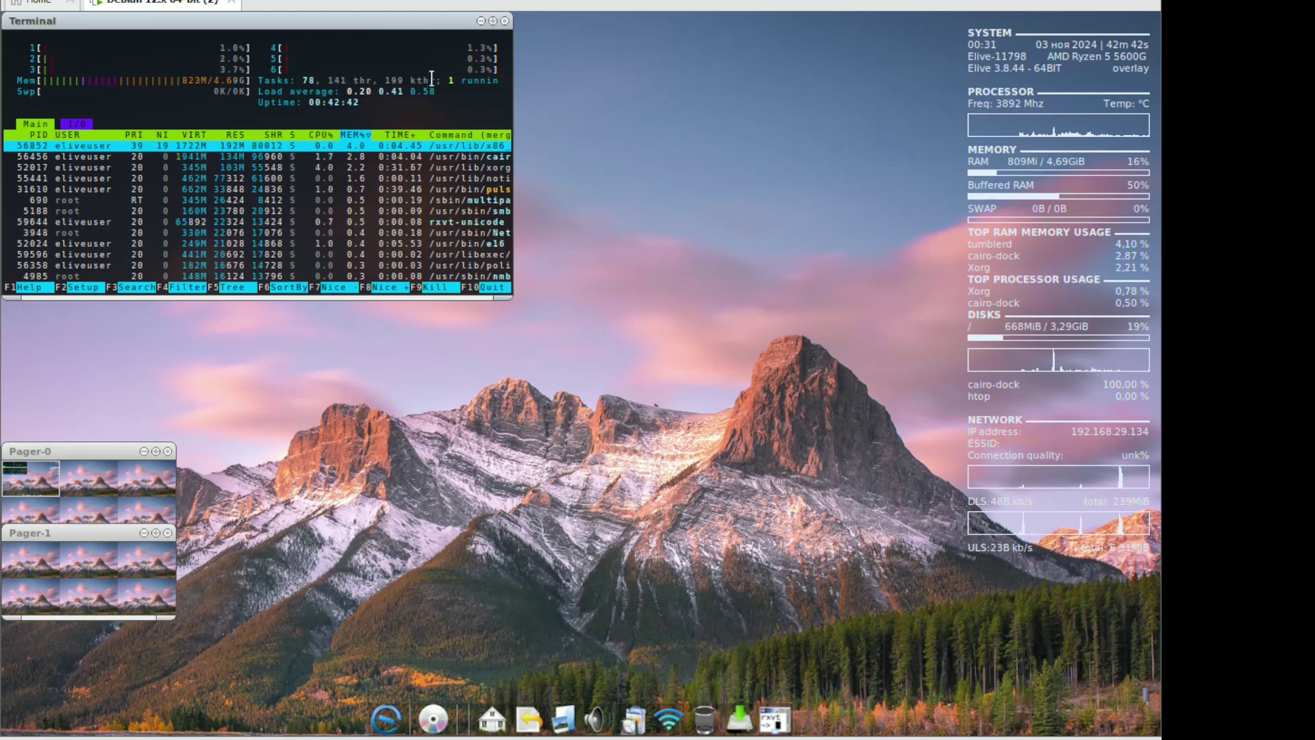
pyautogui.click(505, 21)
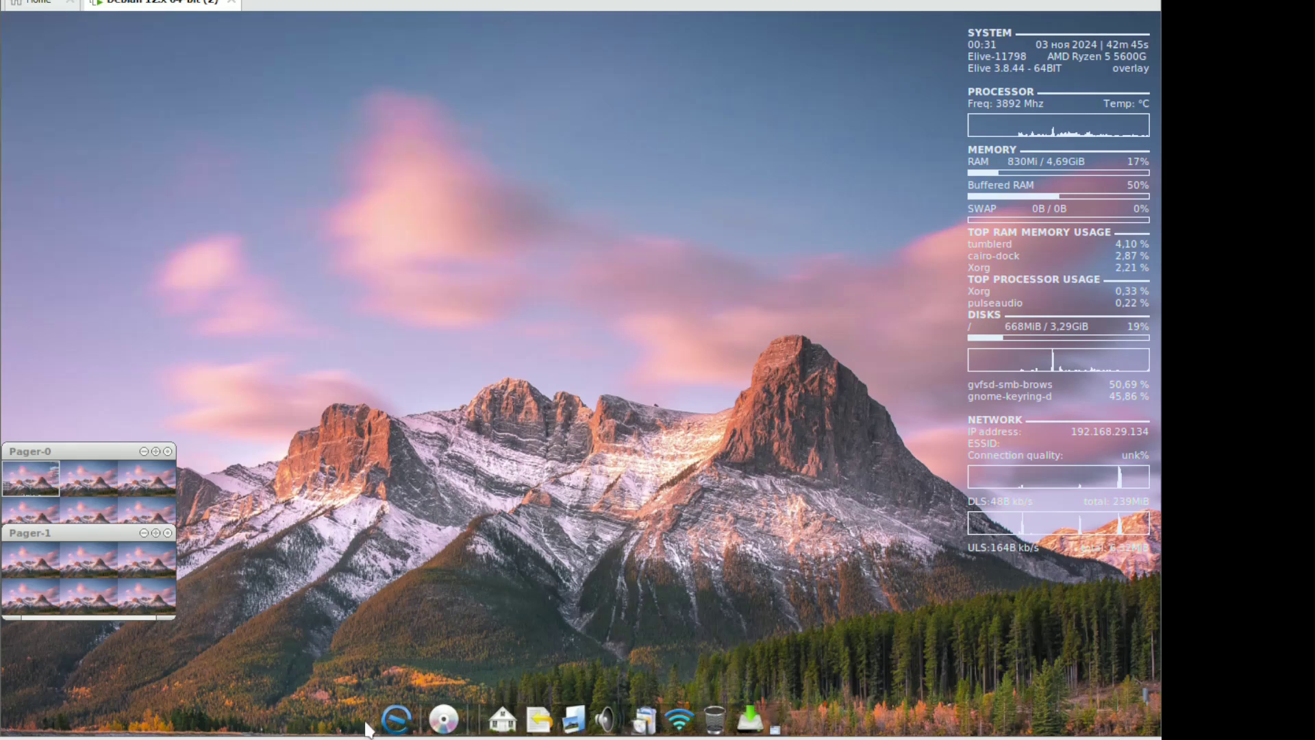
# Open the Пакеты package manager from the Администрирование applications
pyautogui.click(387, 719)
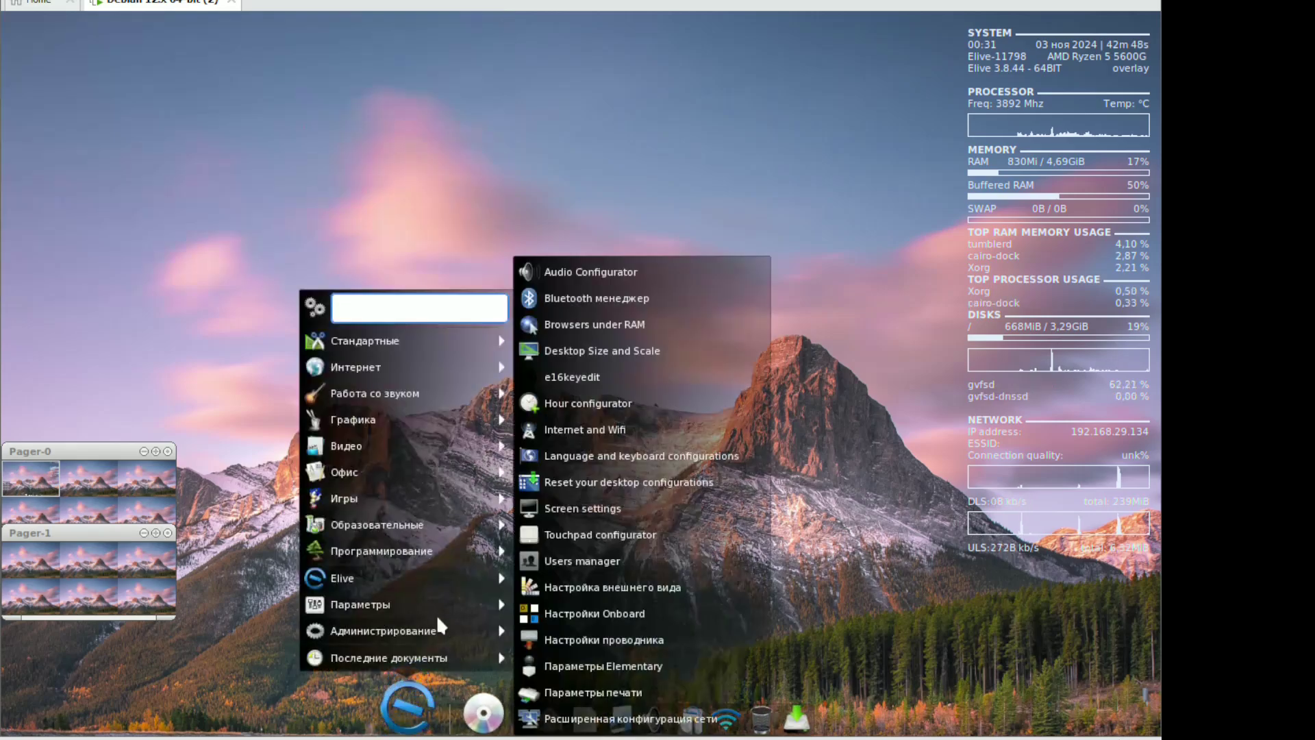
pyautogui.moveTo(440, 628)
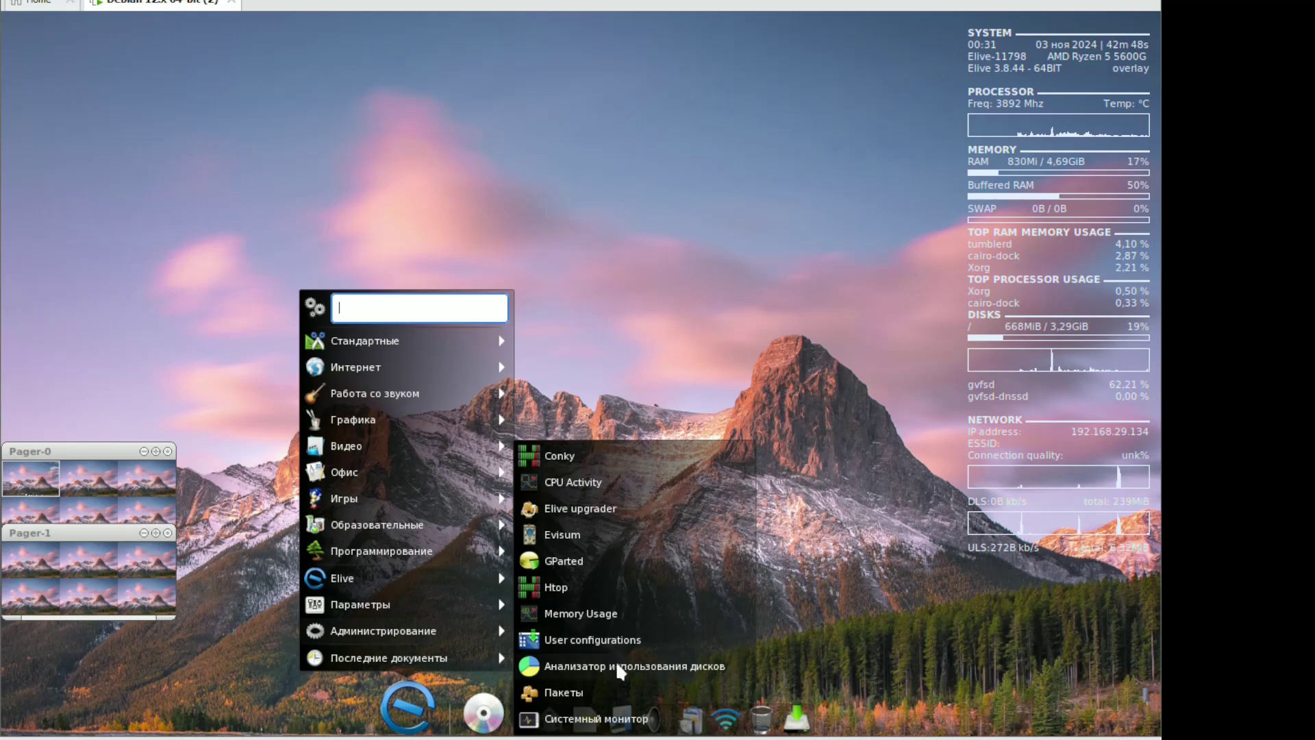
pyautogui.click(603, 692)
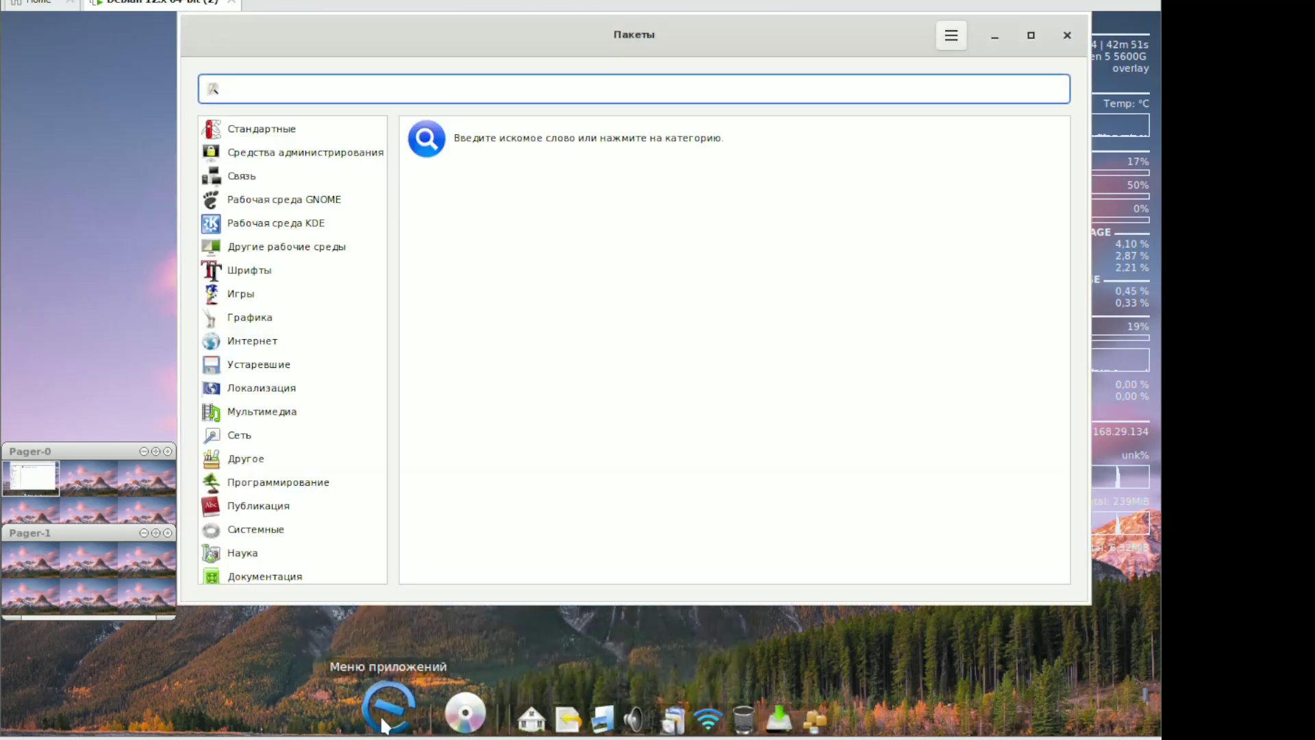
# Launch GParted from the Администрирование applications, close the Пакеты window, and close GParted after viewing the /dev/sda disk
pyautogui.click(387, 720)
pyautogui.moveTo(402, 629)
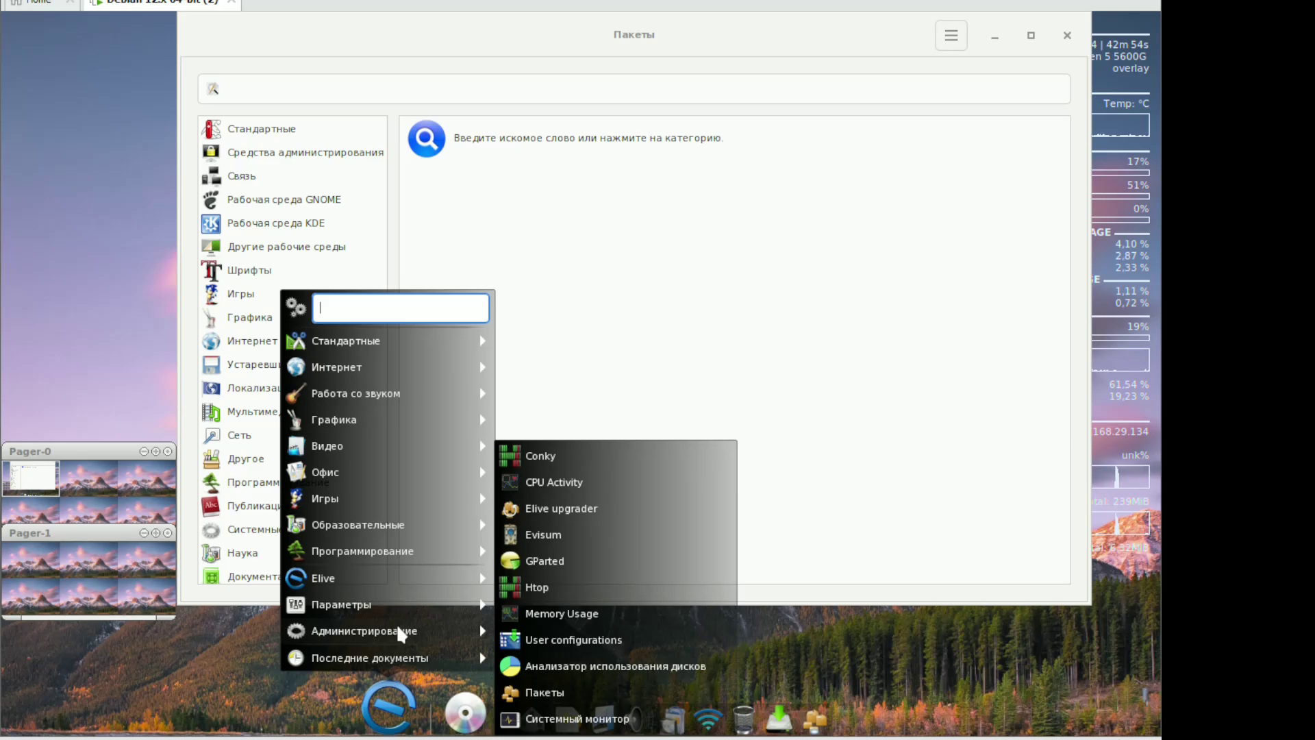
pyautogui.click(561, 561)
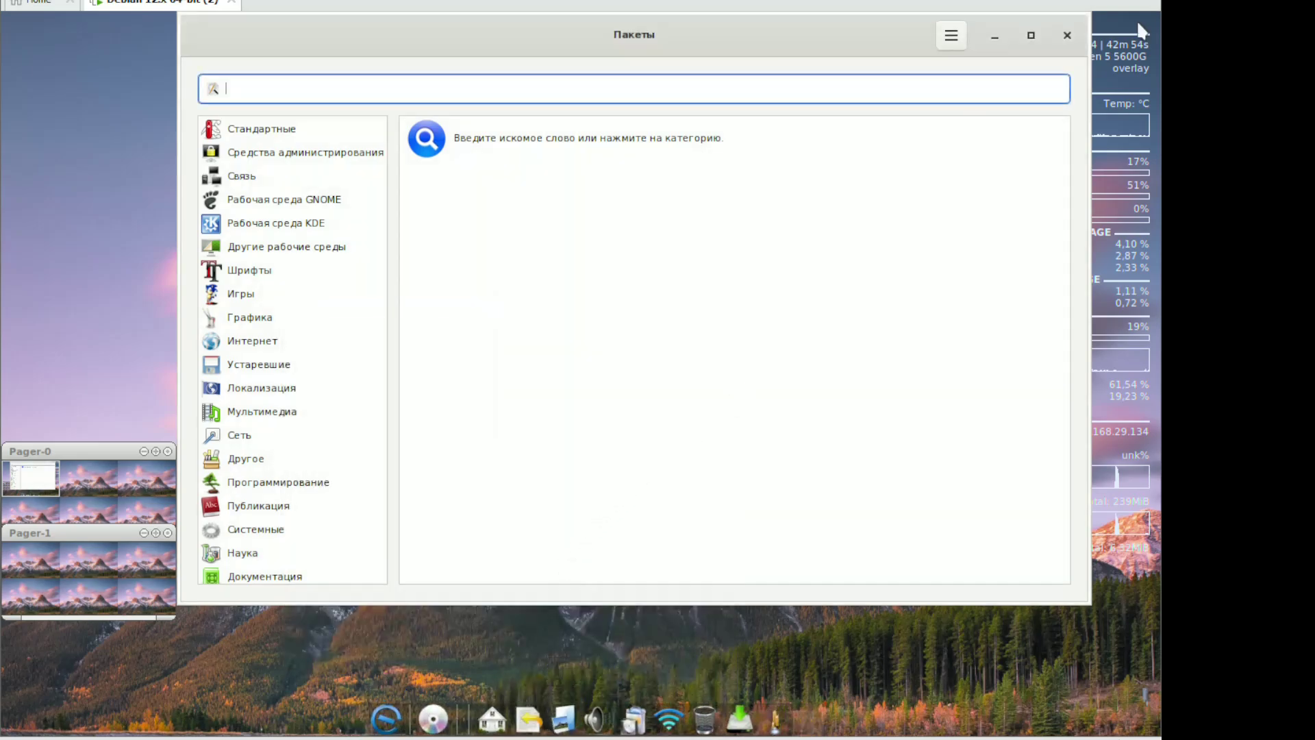
pyautogui.click(1064, 35)
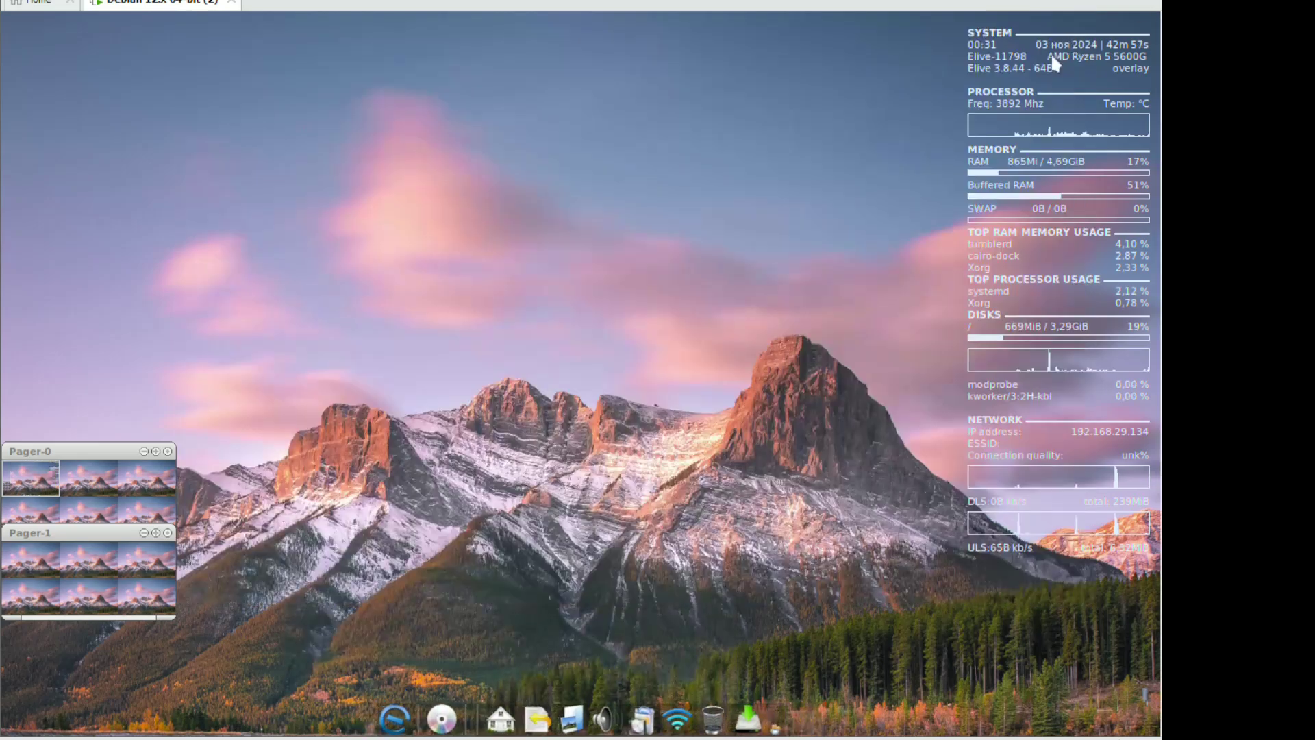
pyautogui.click(388, 706)
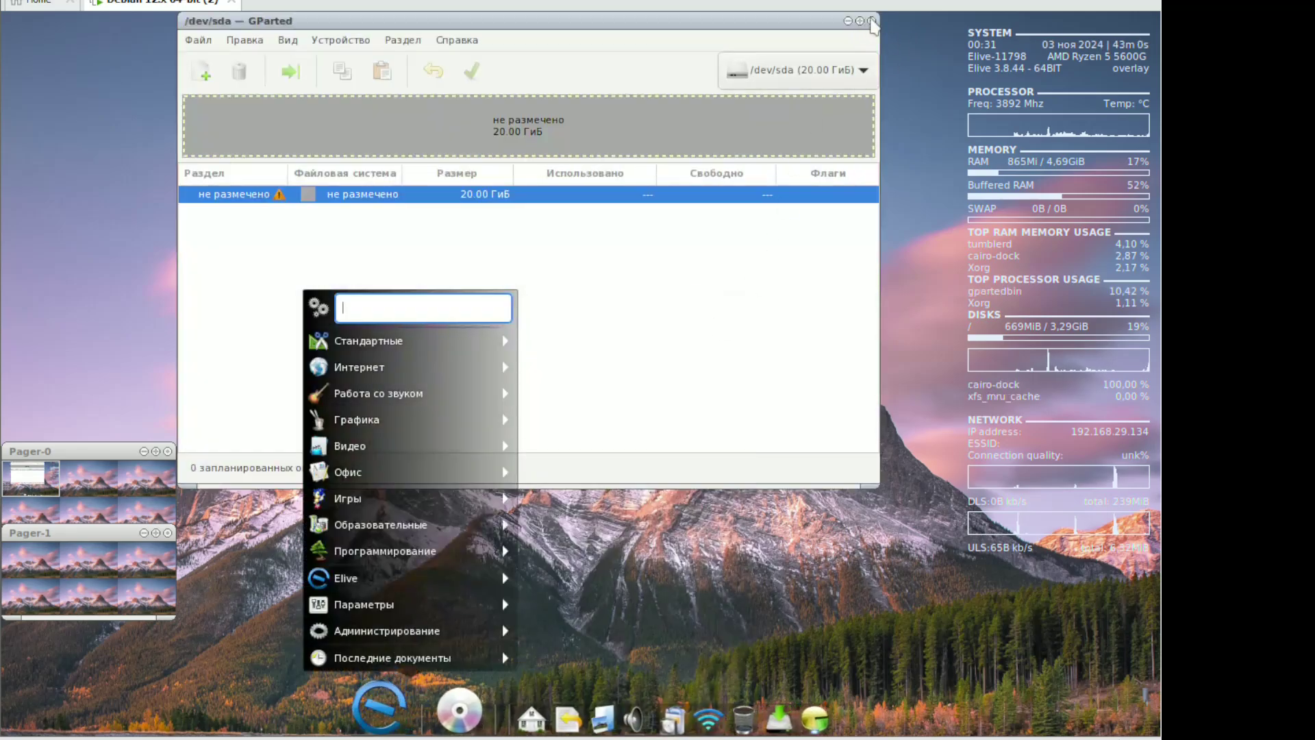
pyautogui.click(871, 22)
pyautogui.click(871, 22)
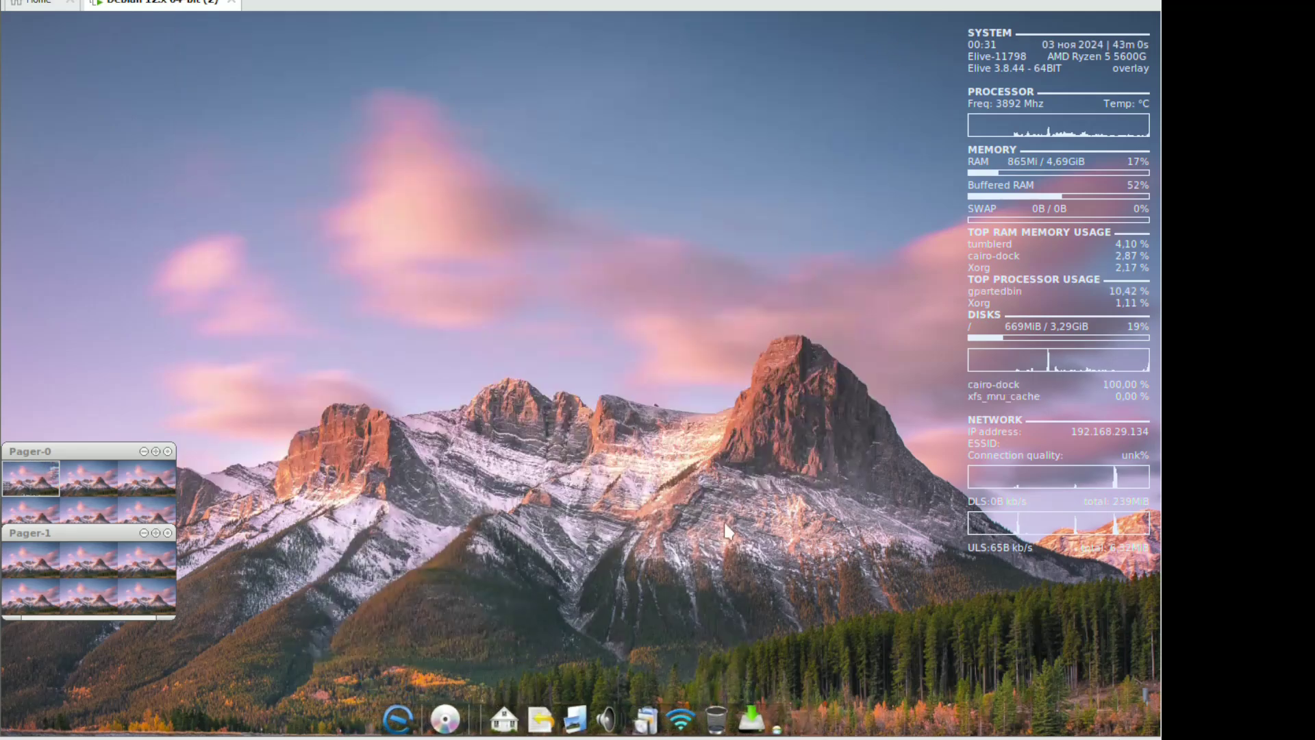
# Try to launch the Elive installer from the dock and dismiss its error dialog
pyautogui.click(756, 711)
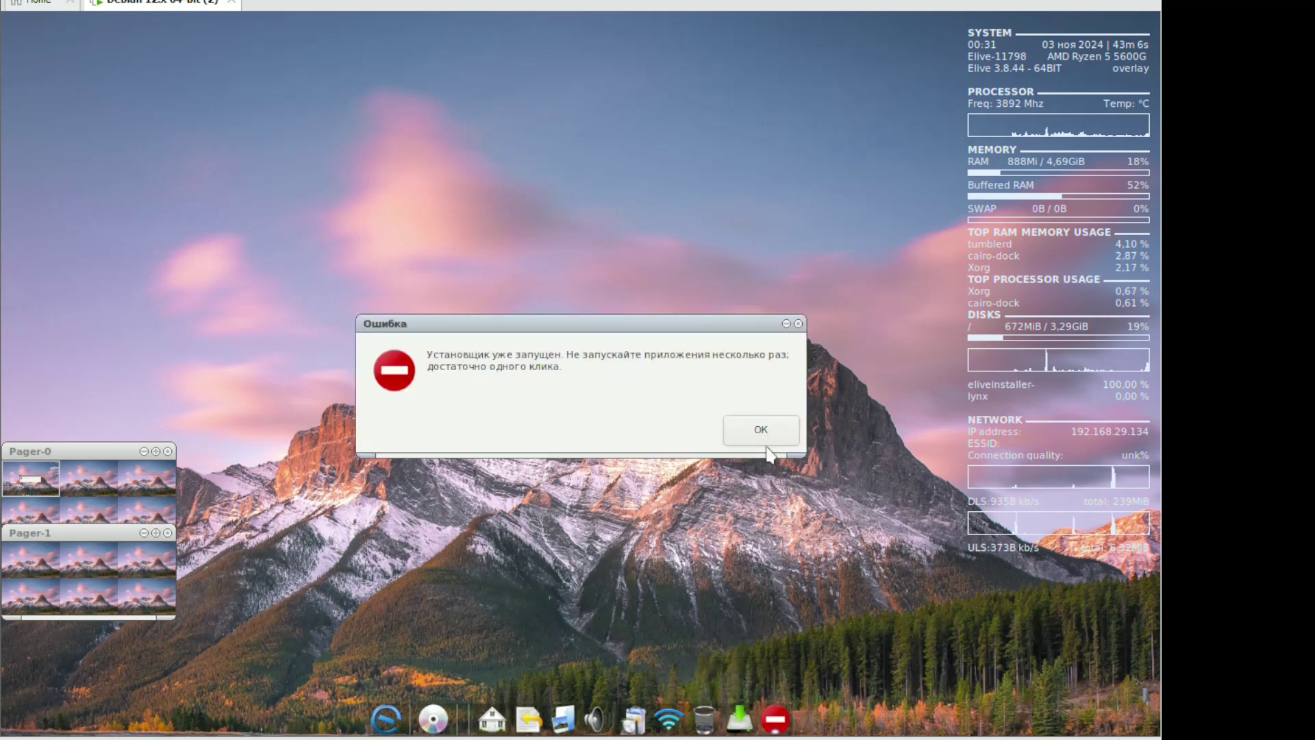
pyautogui.click(761, 438)
pyautogui.click(762, 430)
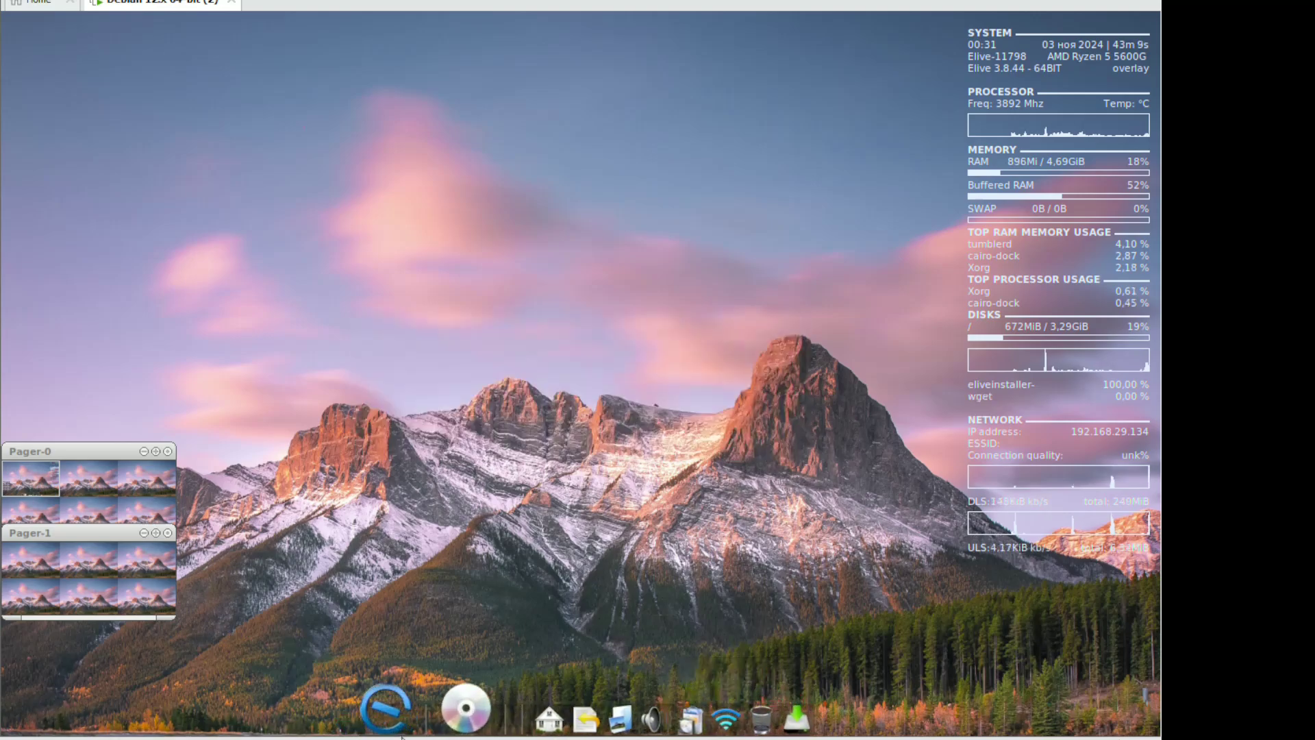
# Open Screen settings from the Параметры applications
pyautogui.click(411, 700)
pyautogui.moveTo(405, 615)
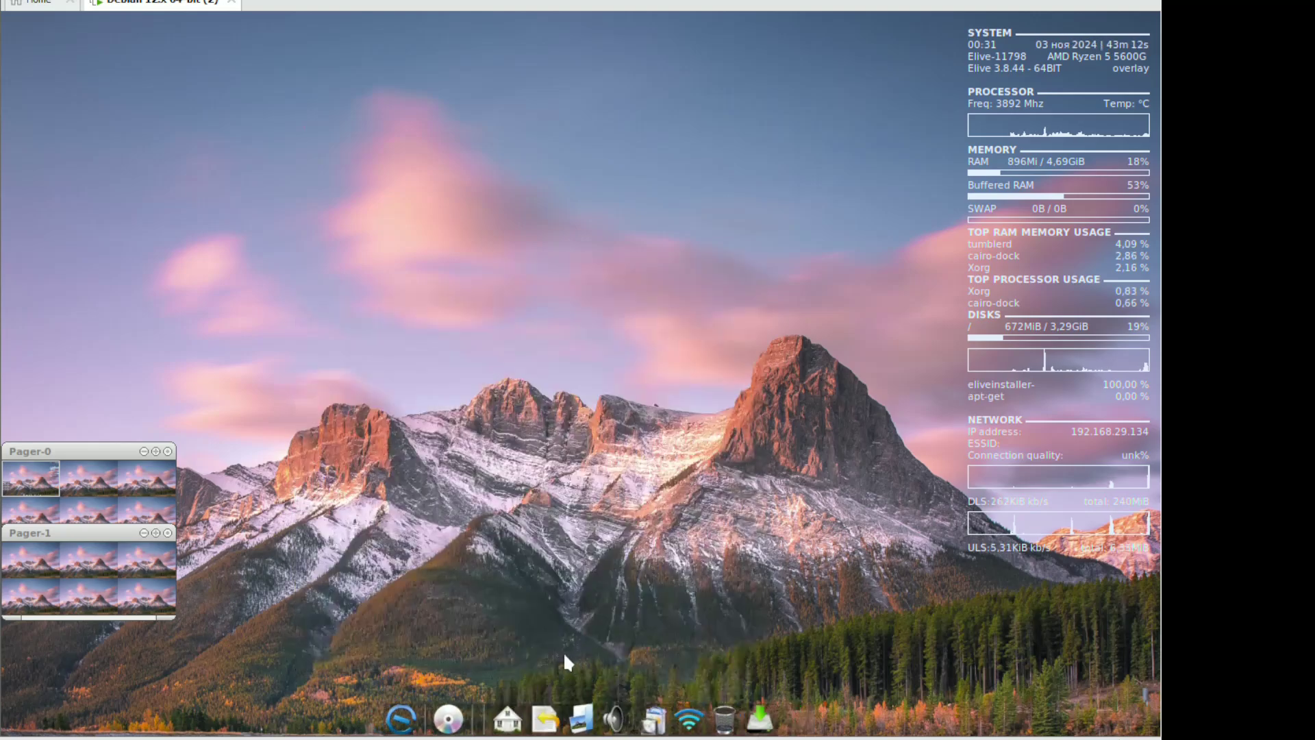
pyautogui.click(392, 682)
pyautogui.moveTo(386, 612)
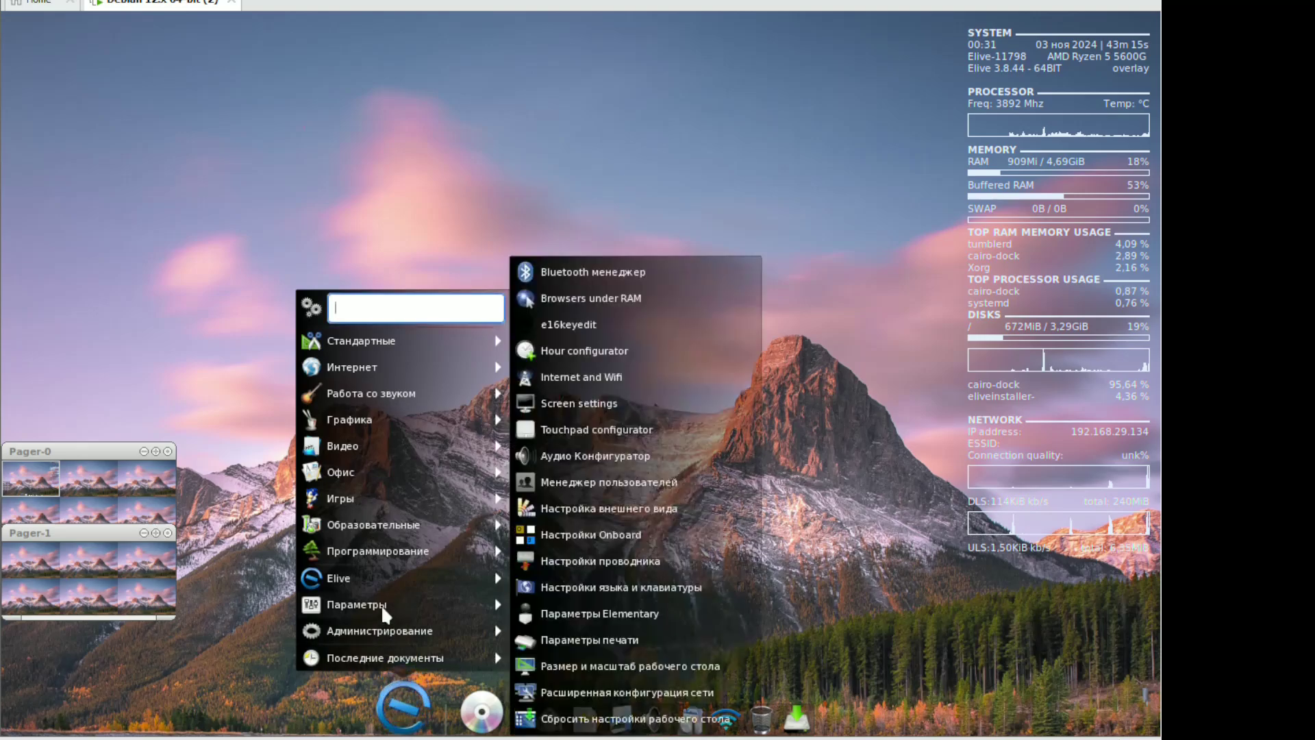
pyautogui.click(611, 405)
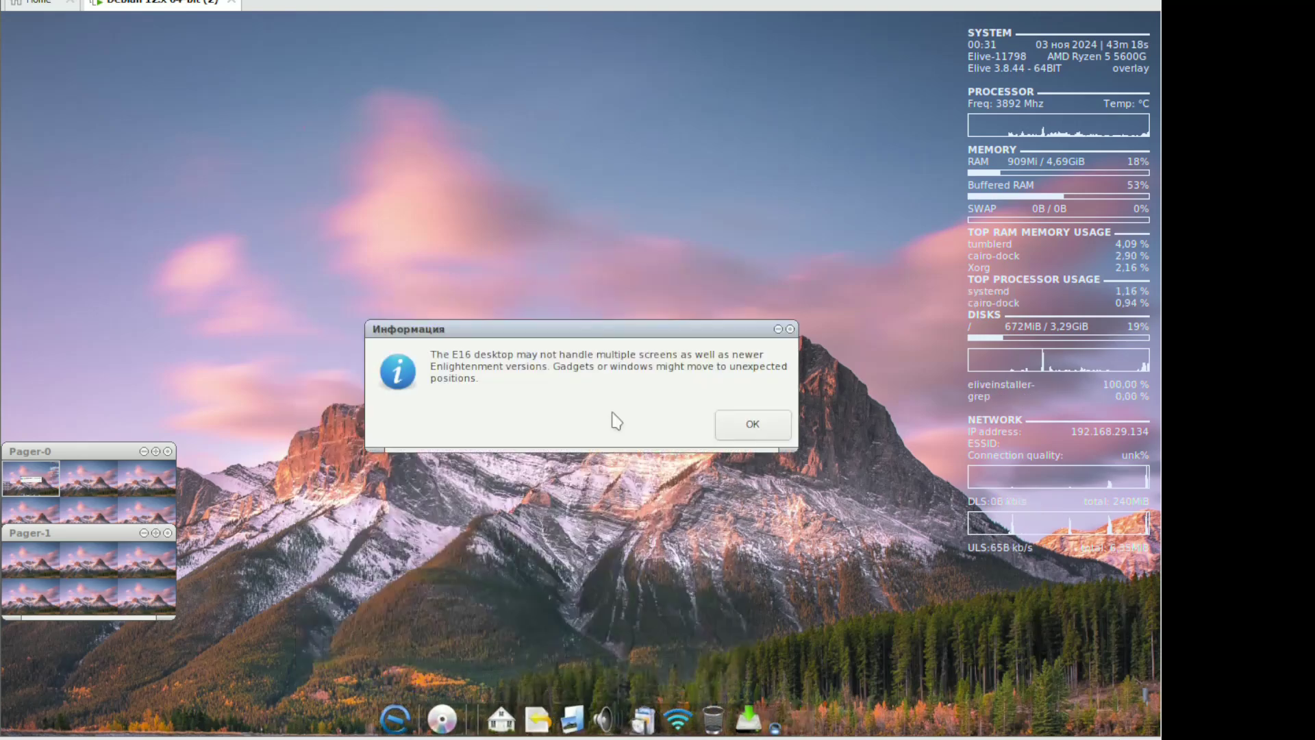
# Skip both Email Identifier requests without giving an address and acknowledge the E16 multiple-screens notice
pyautogui.click(740, 432)
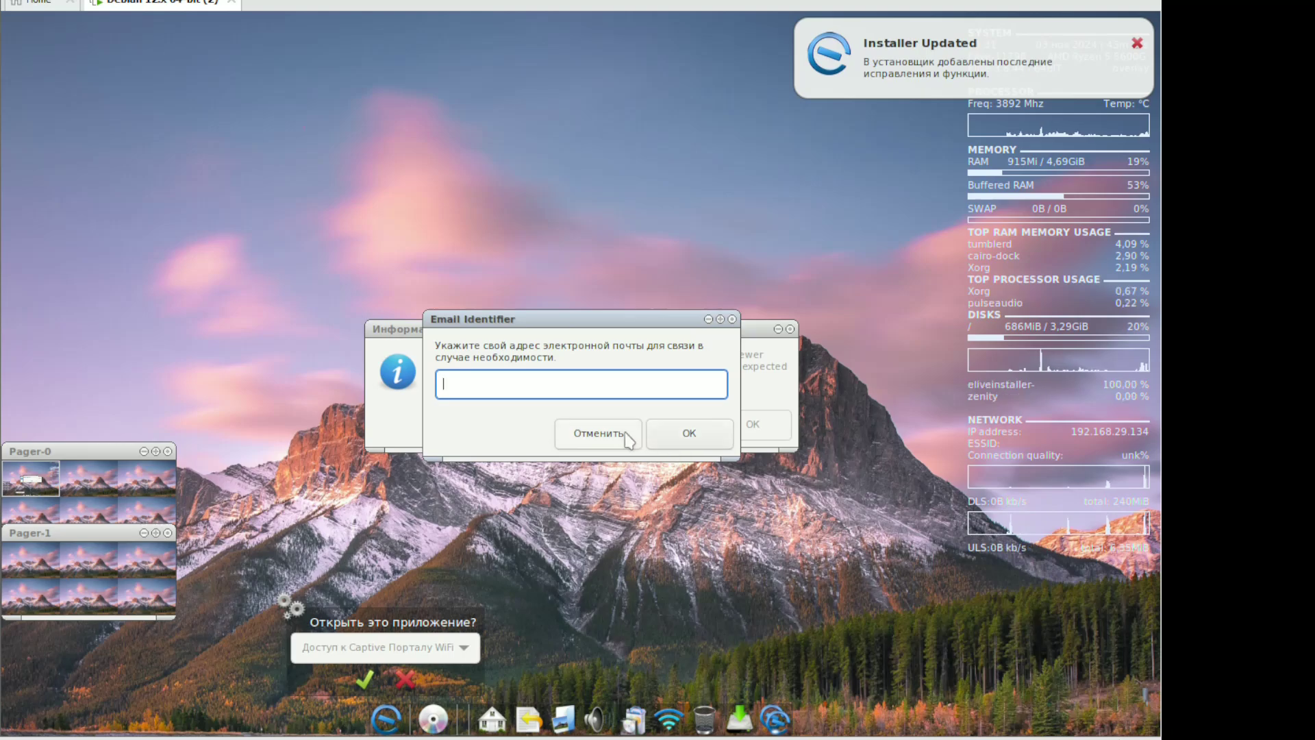
pyautogui.click(628, 439)
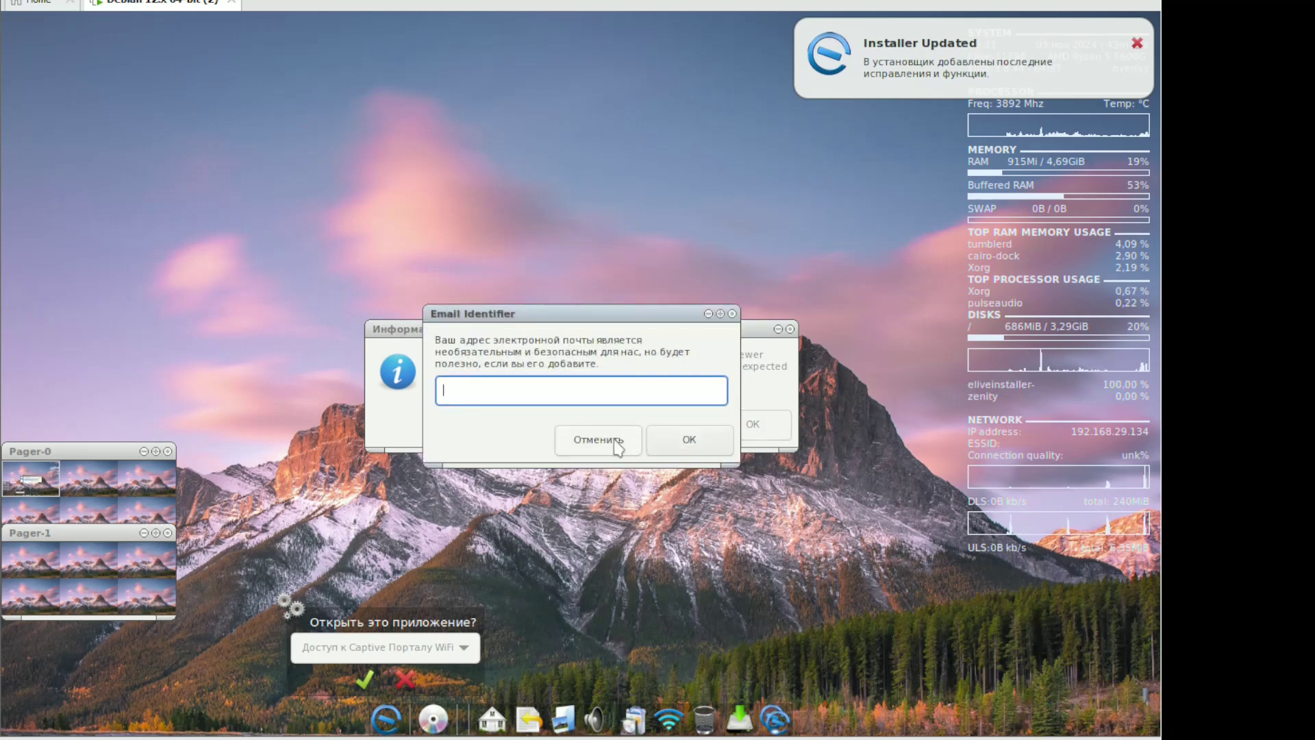
pyautogui.click(619, 442)
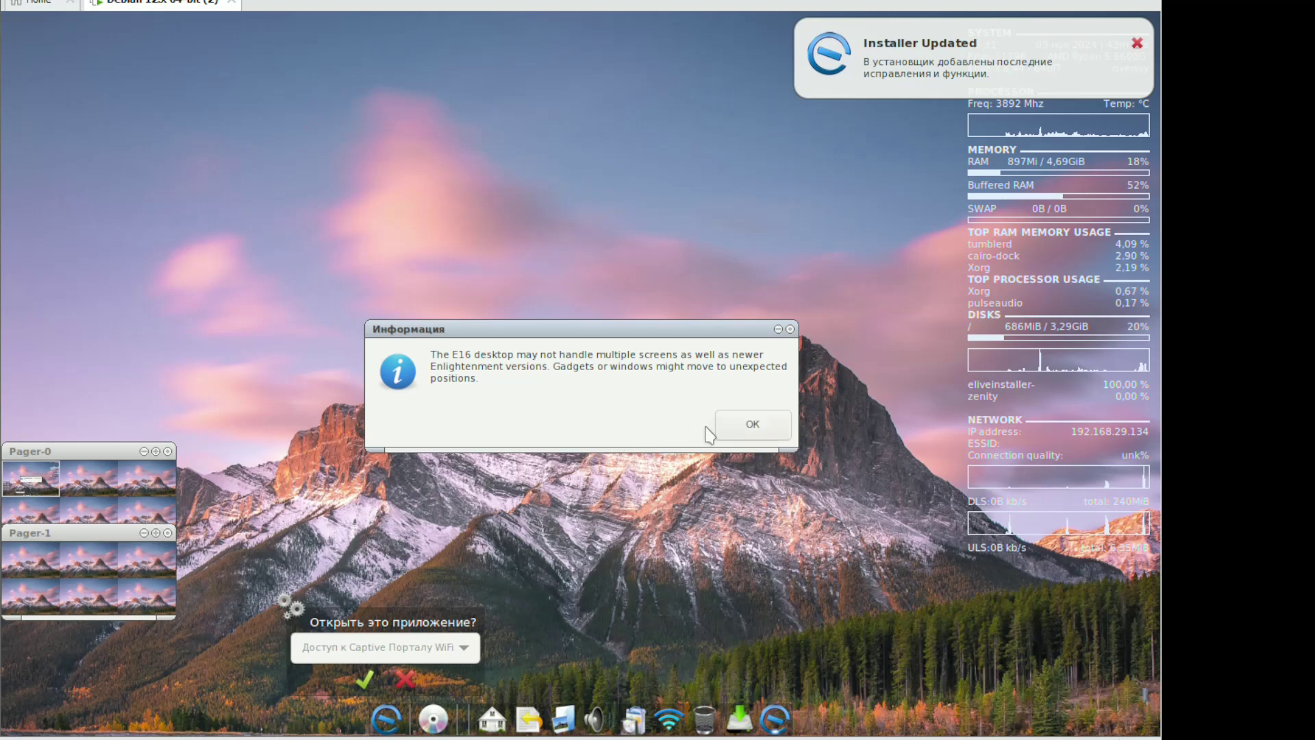
pyautogui.click(728, 426)
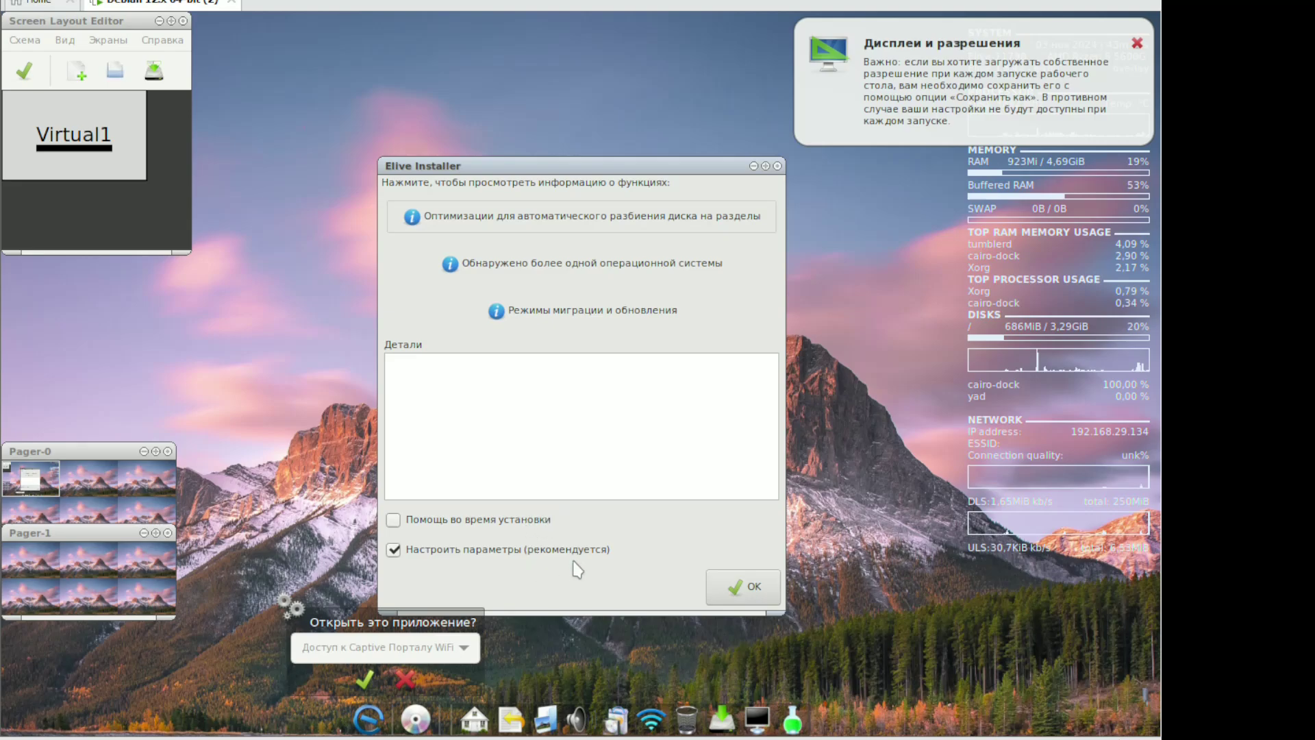
# Continue the Elive installation with Automatic partitioning, agreeing to erase the whole disk, declining encryption and accepting a SWAP partition
pyautogui.click(712, 582)
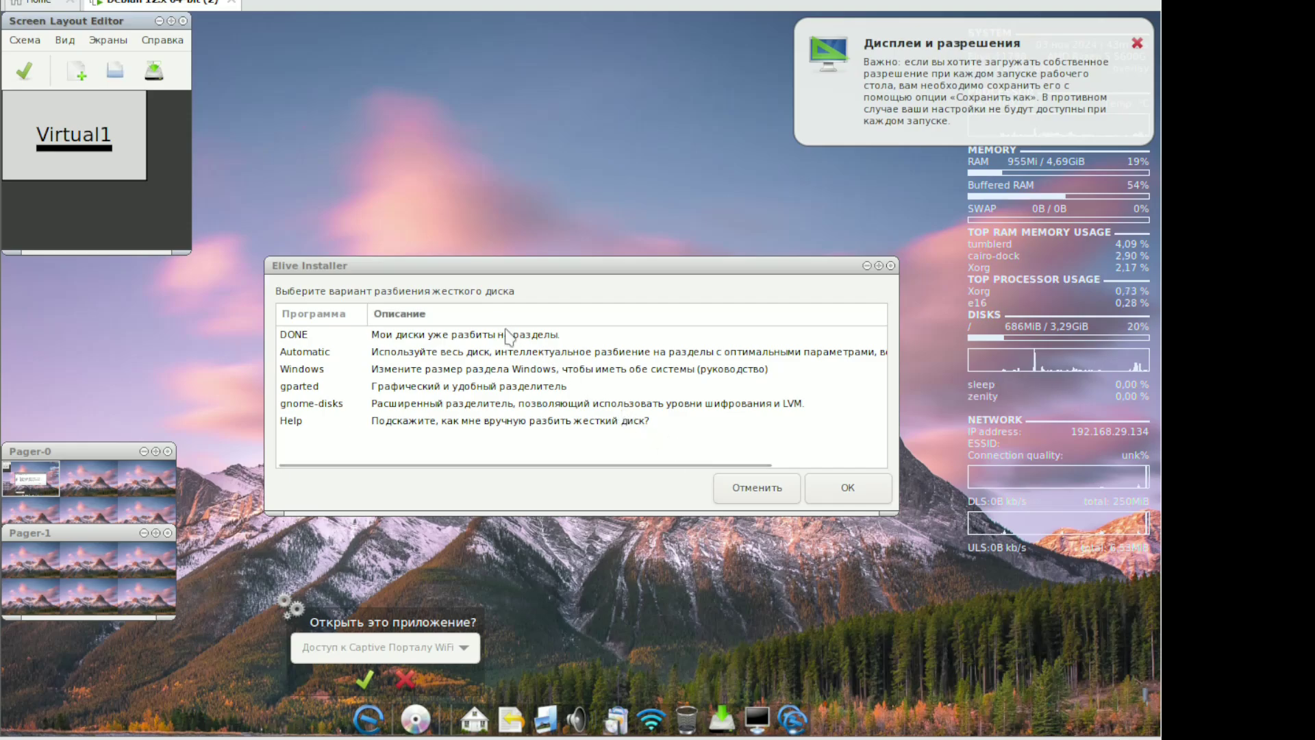
pyautogui.click(437, 351)
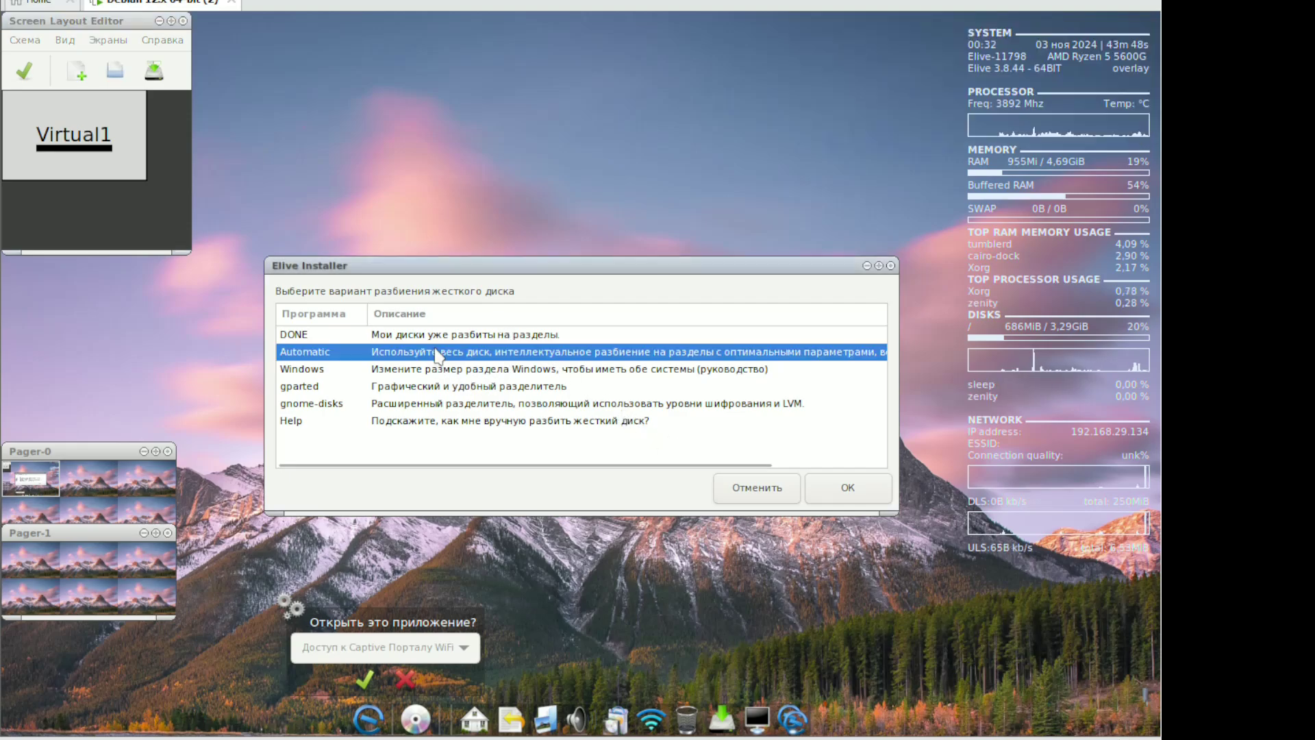
pyautogui.click(843, 492)
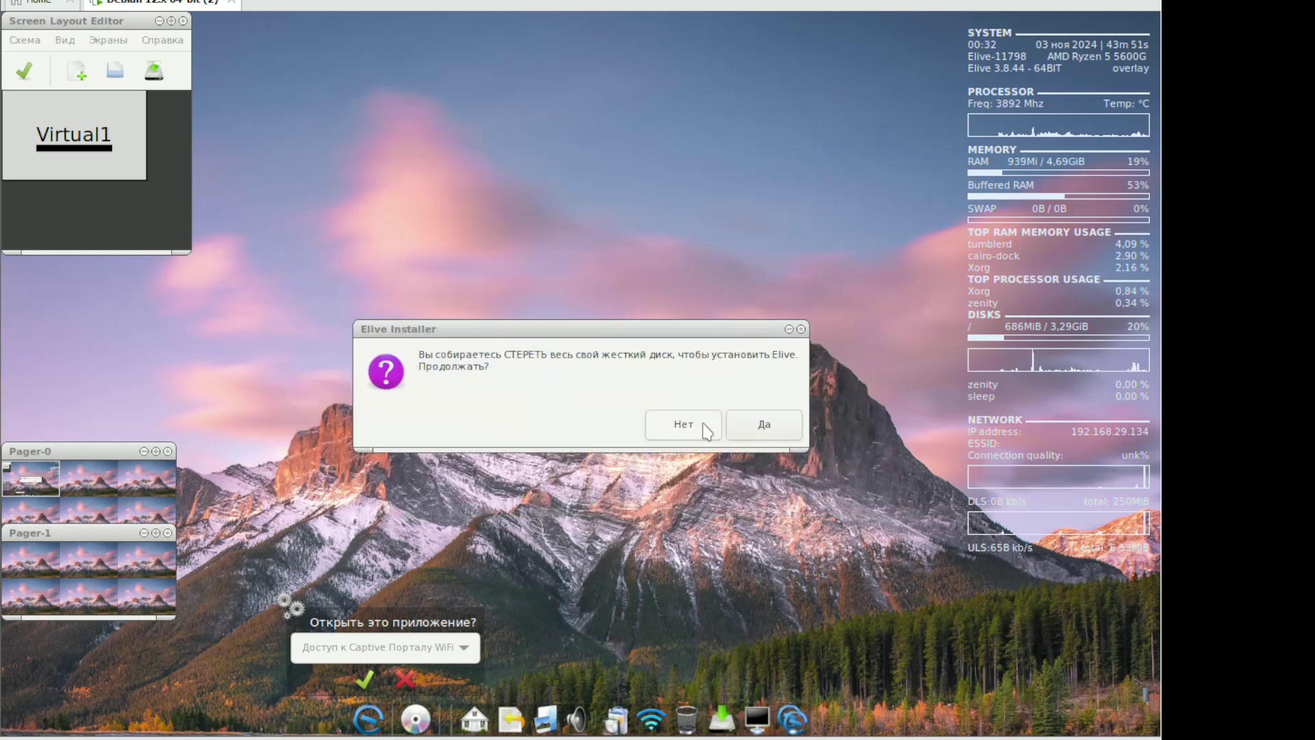
pyautogui.click(742, 428)
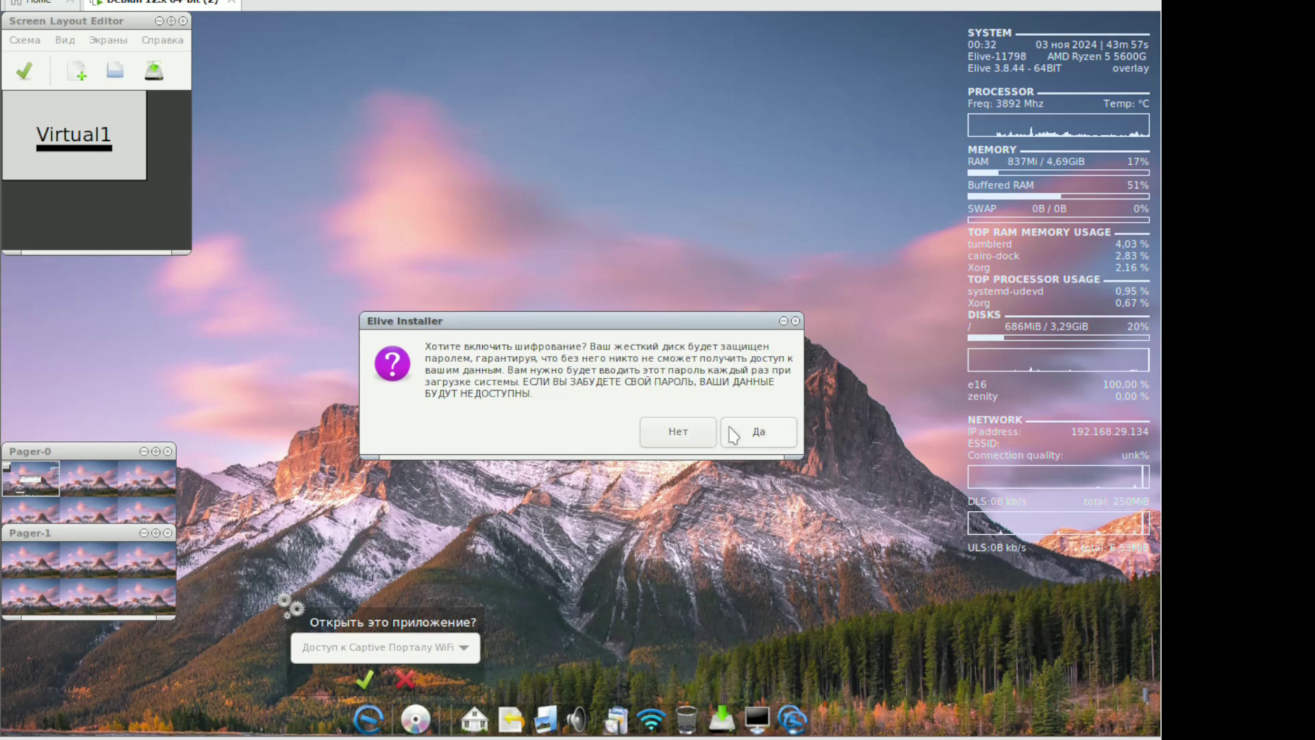
pyautogui.click(706, 434)
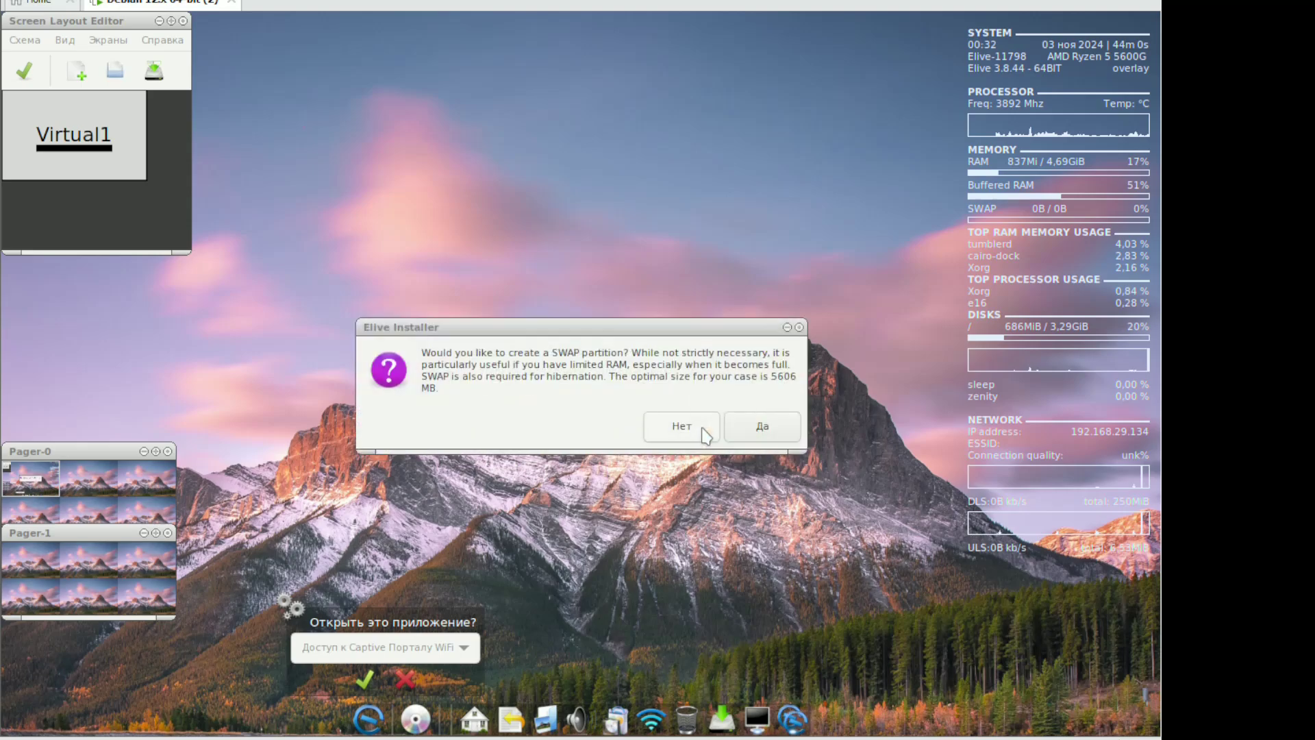
pyautogui.click(739, 429)
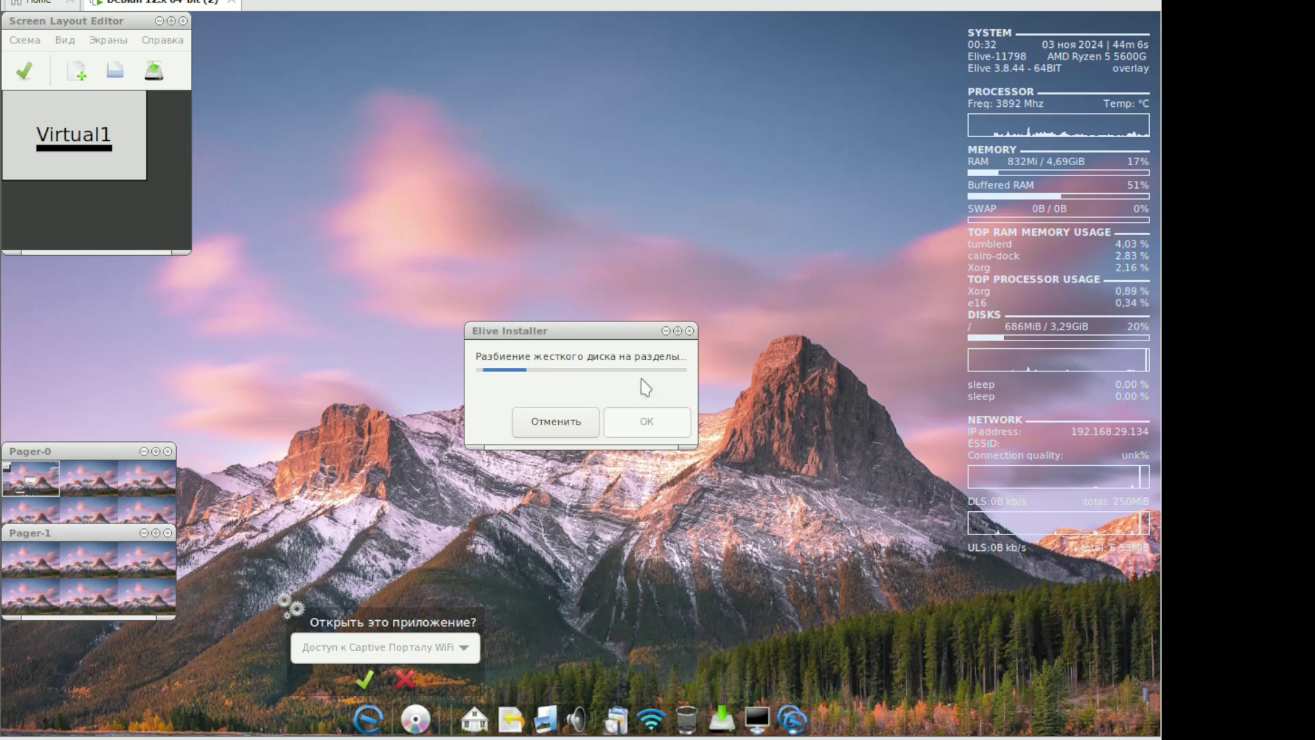
# Open the suggested Доступ к Captive Порталу WiFi application and close its browser window
pyautogui.click(373, 647)
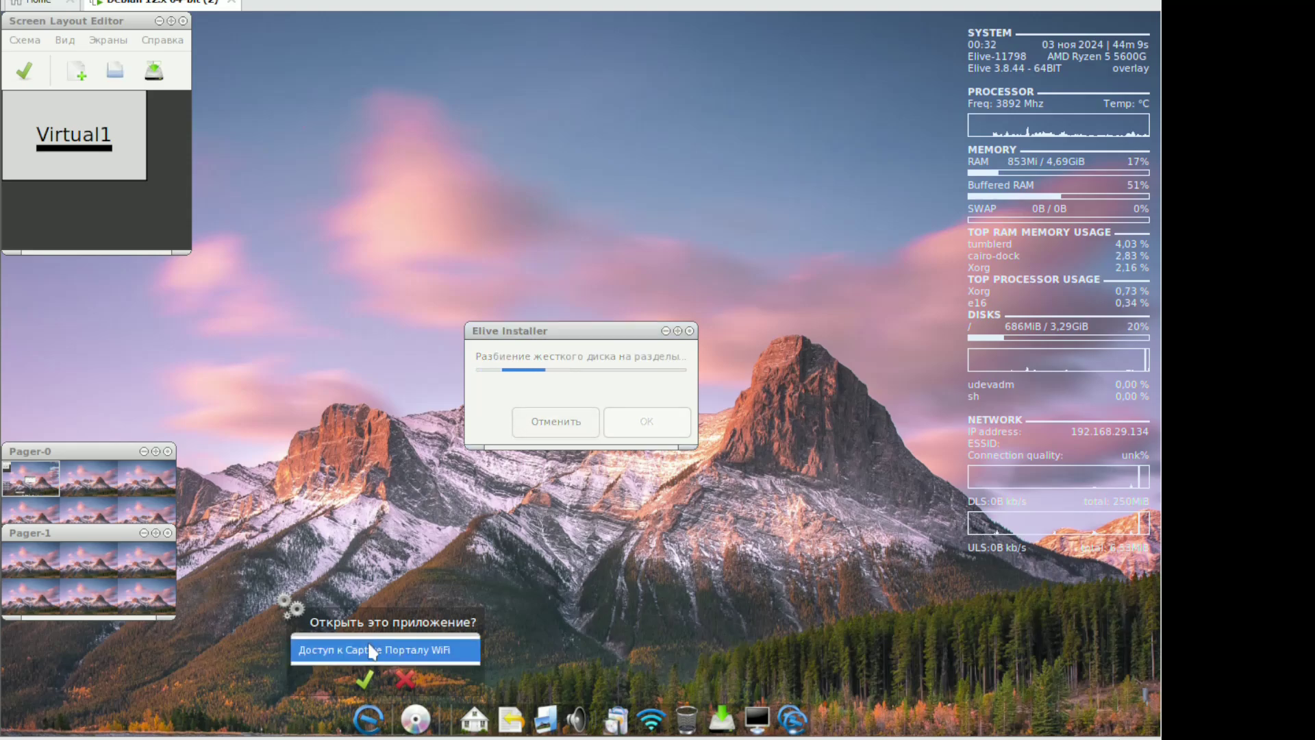
pyautogui.click(370, 650)
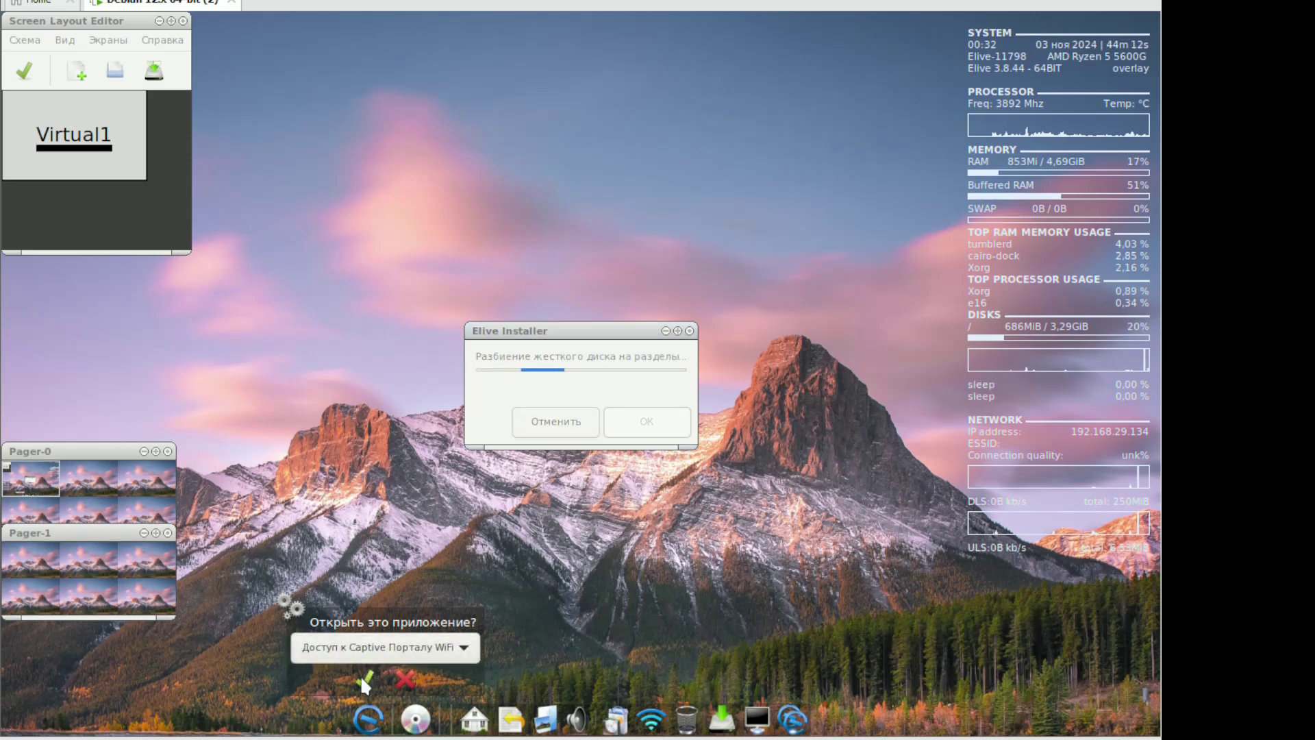
pyautogui.click(362, 677)
pyautogui.moveTo(666, 336); pyautogui.dragTo(625, 435)
pyautogui.click(707, 524)
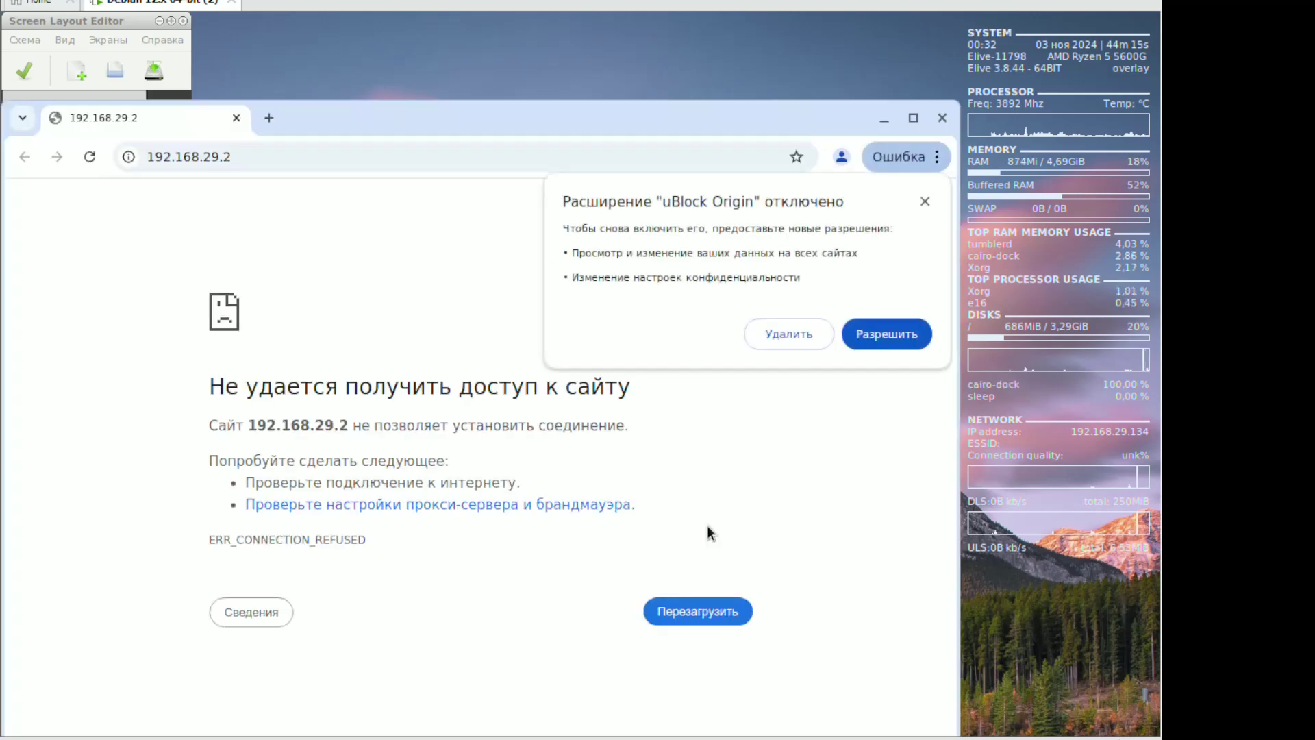
pyautogui.click(942, 118)
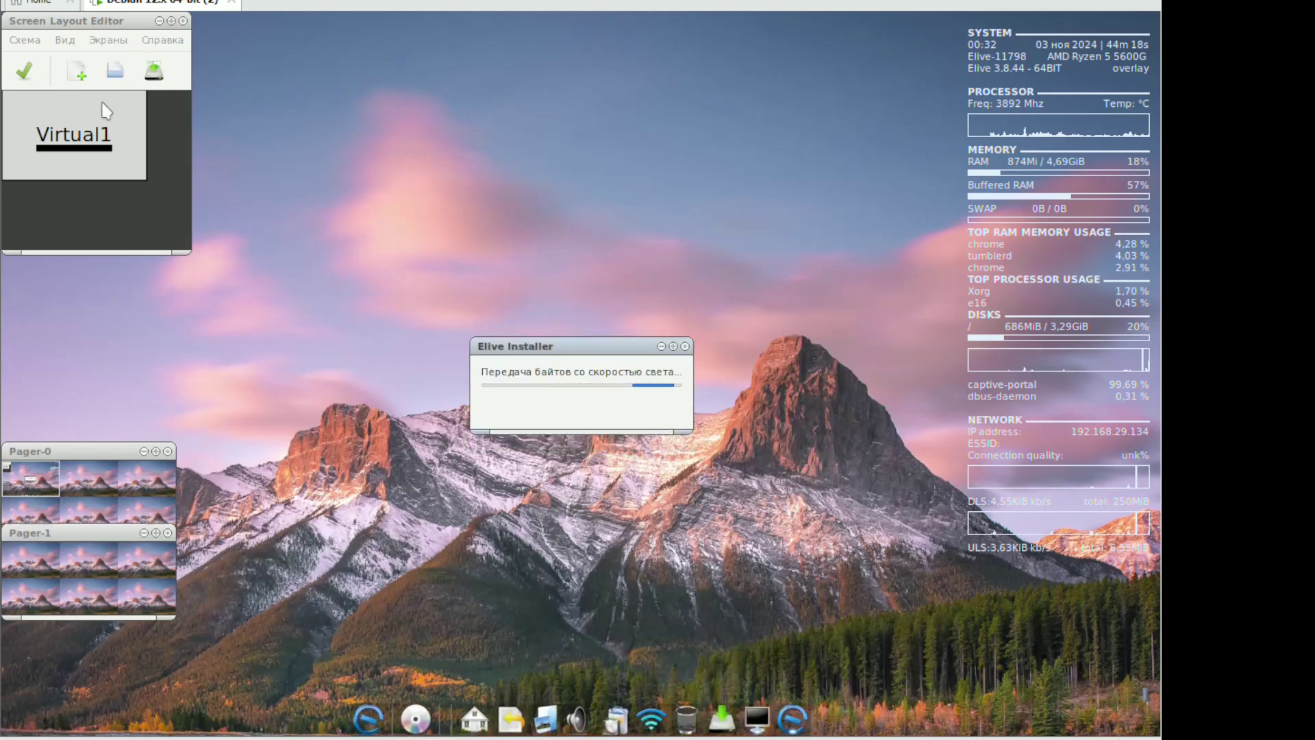
# Set the Virtual1 screen's resolution to 1366x768, apply it, and close the layout editor without saving a configuration
pyautogui.click(72, 116)
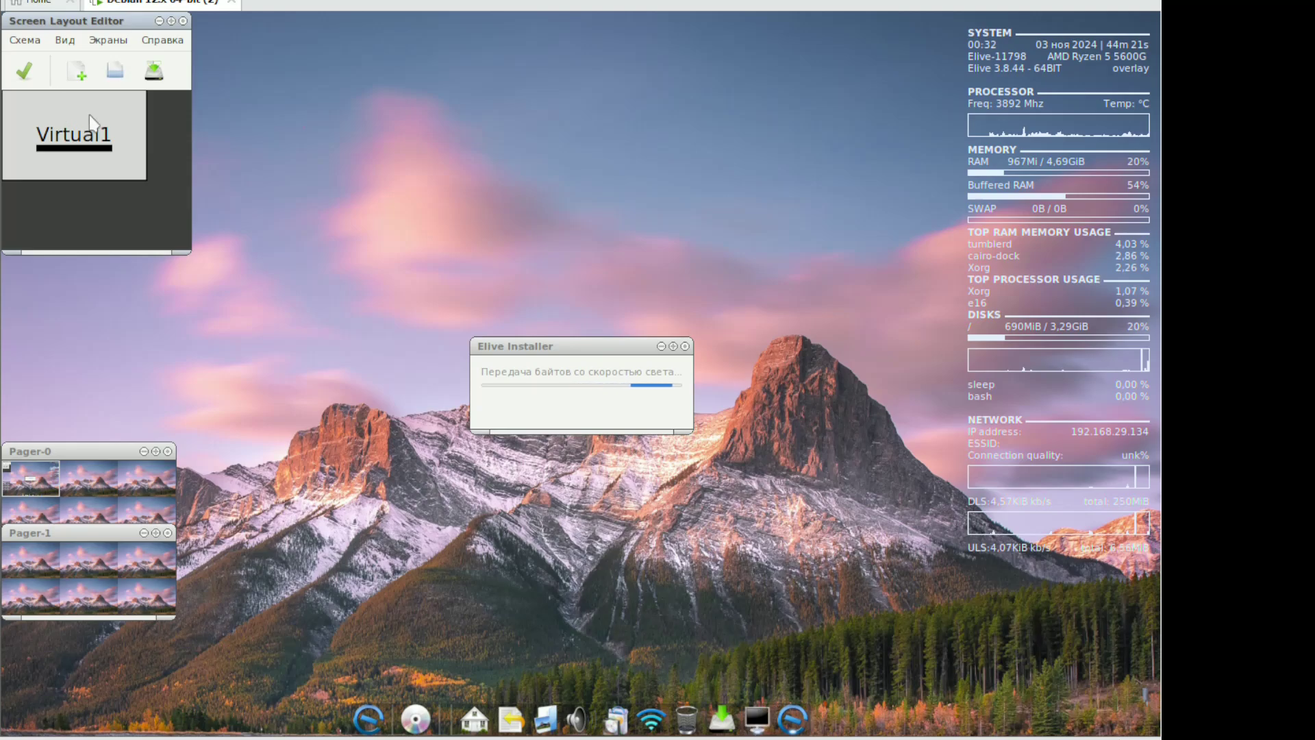
pyautogui.rightClick(92, 123)
pyautogui.moveTo(171, 172)
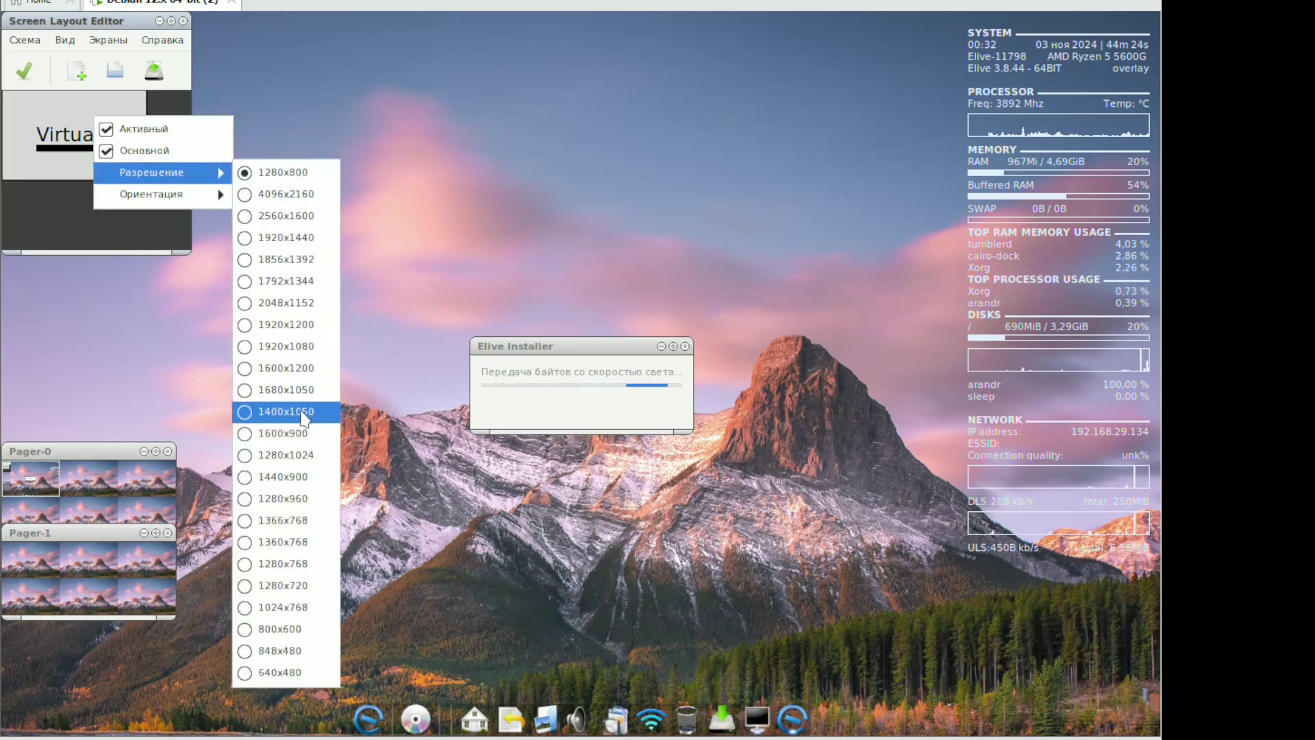
pyautogui.click(285, 521)
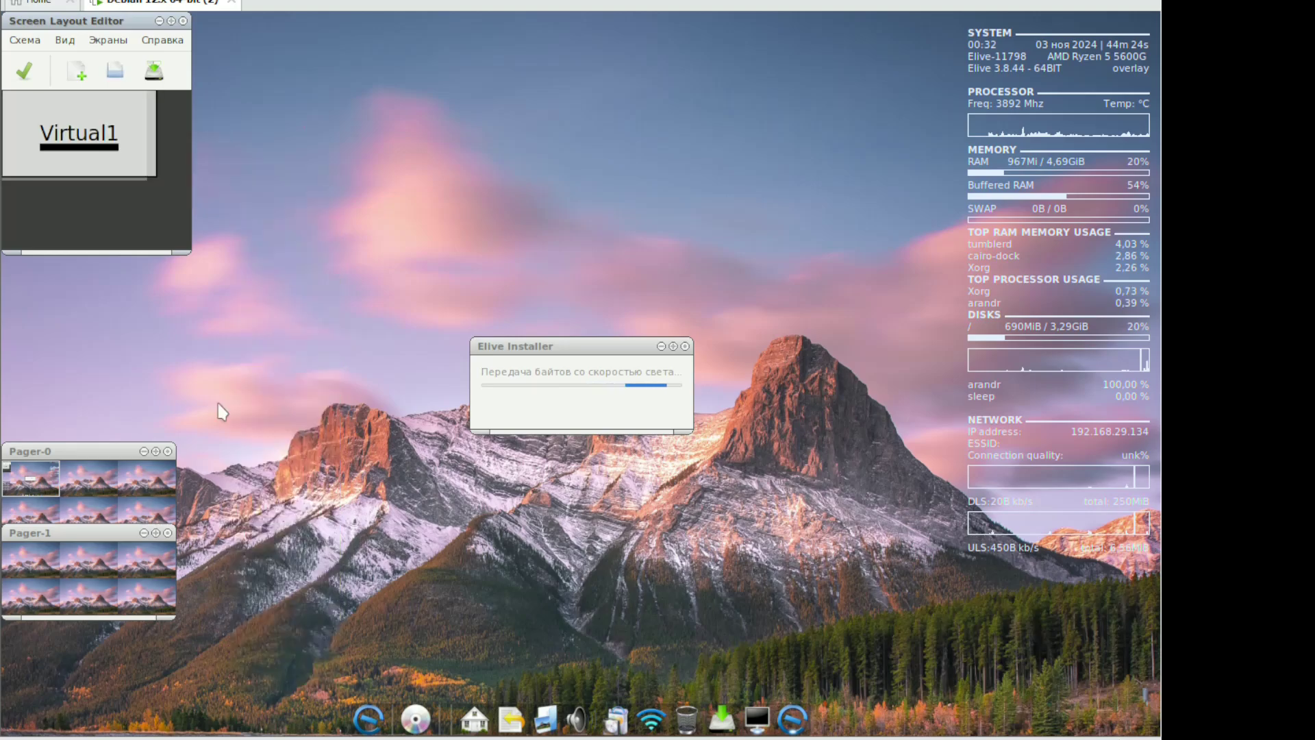
pyautogui.click(24, 70)
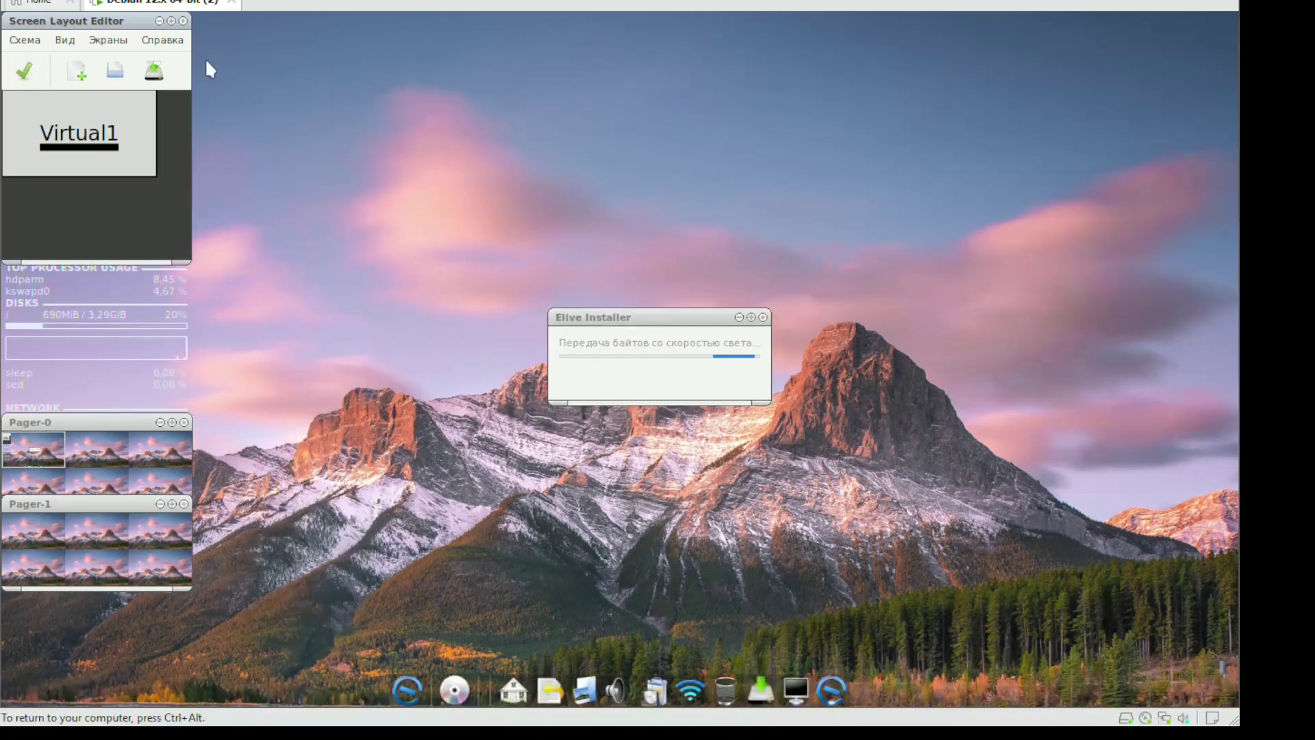
pyautogui.click(183, 20)
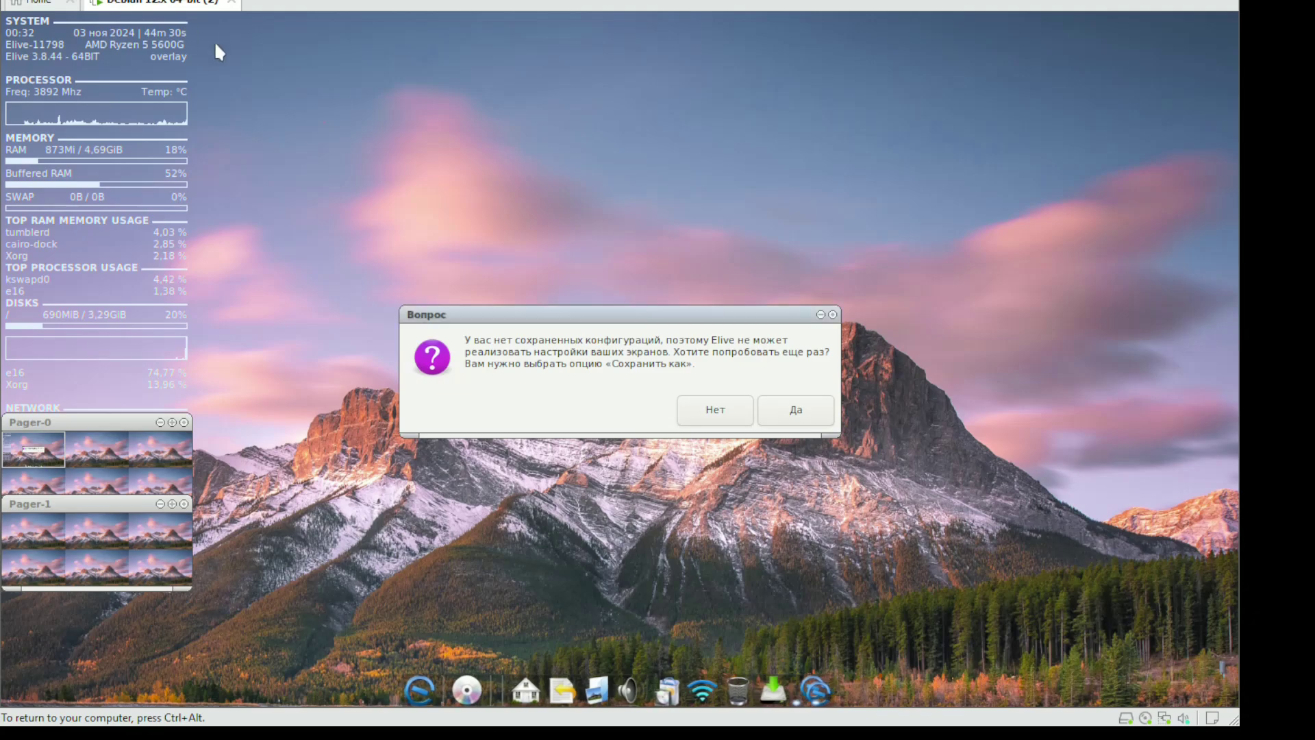
pyautogui.moveTo(551, 313); pyautogui.dragTo(489, 127)
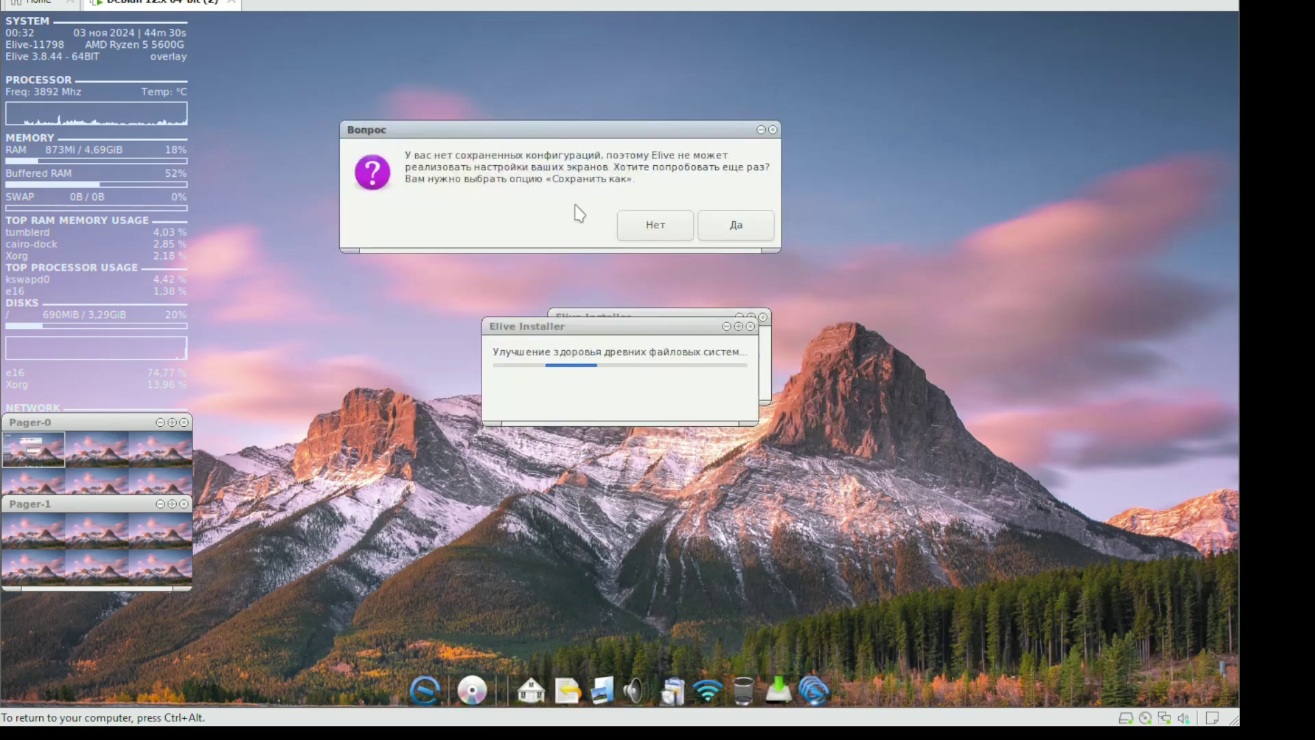
pyautogui.click(711, 227)
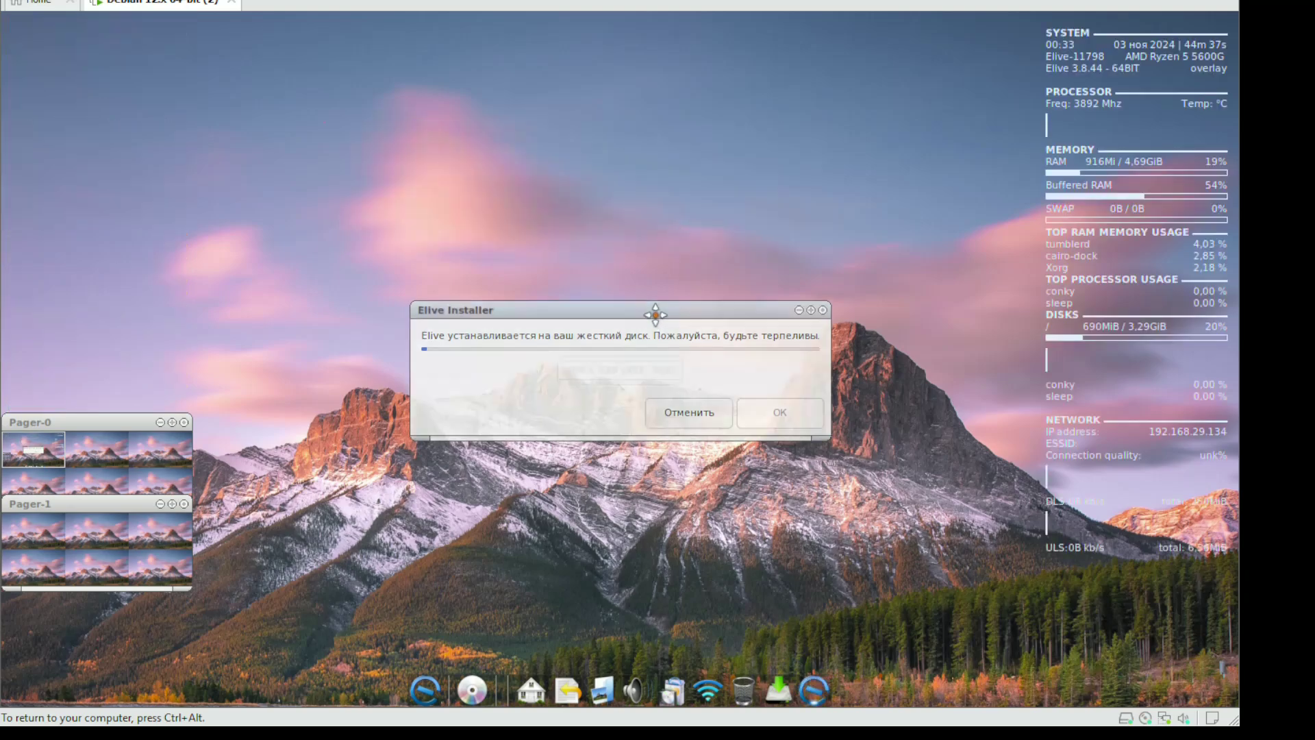
# Acknowledge the installer's waiting-time notice, accept its donation request, and close the Elive Donations page
pyautogui.moveTo(655, 314); pyautogui.dragTo(634, 272)
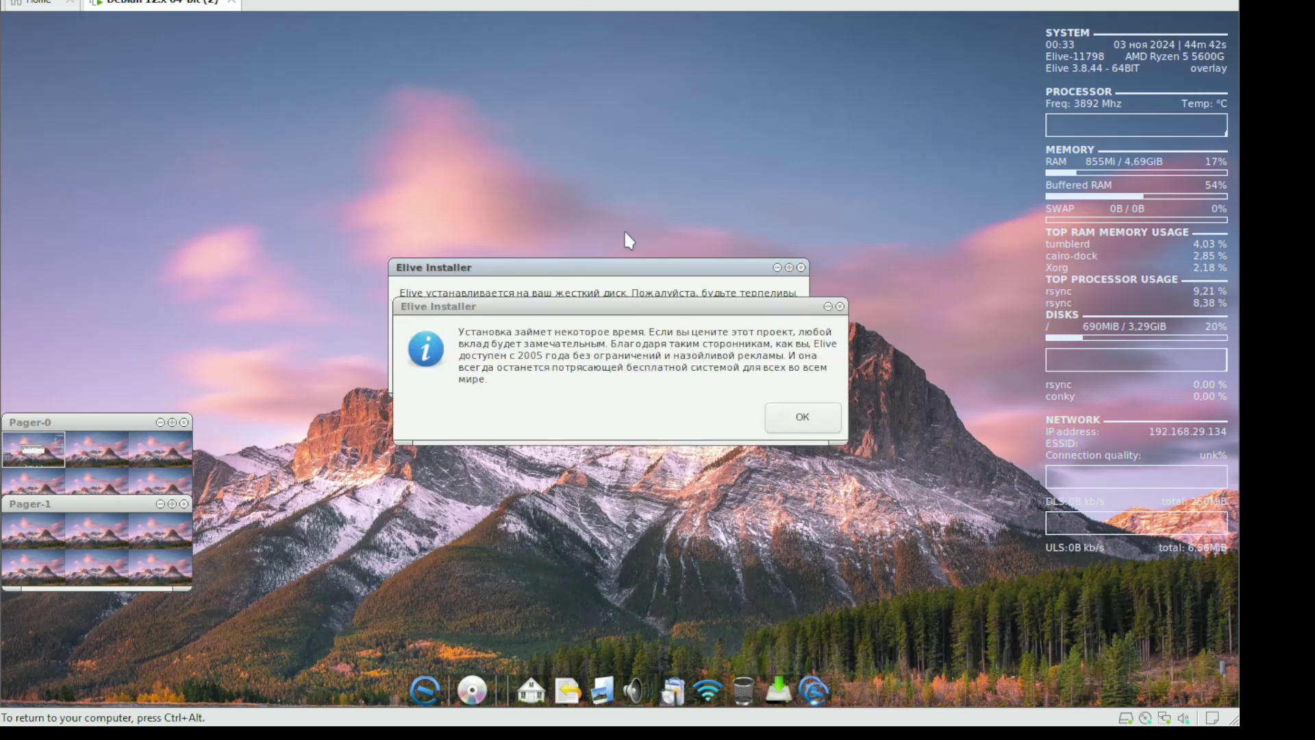
pyautogui.click(806, 426)
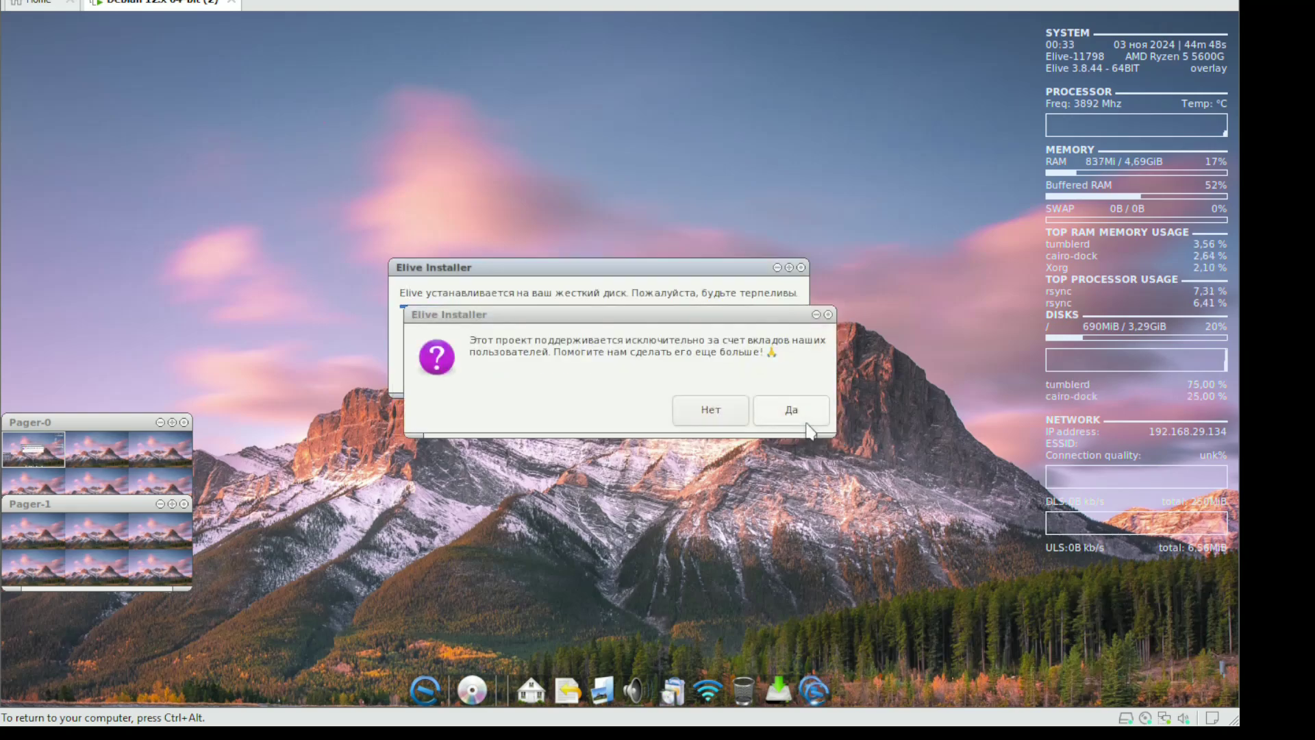
pyautogui.click(807, 423)
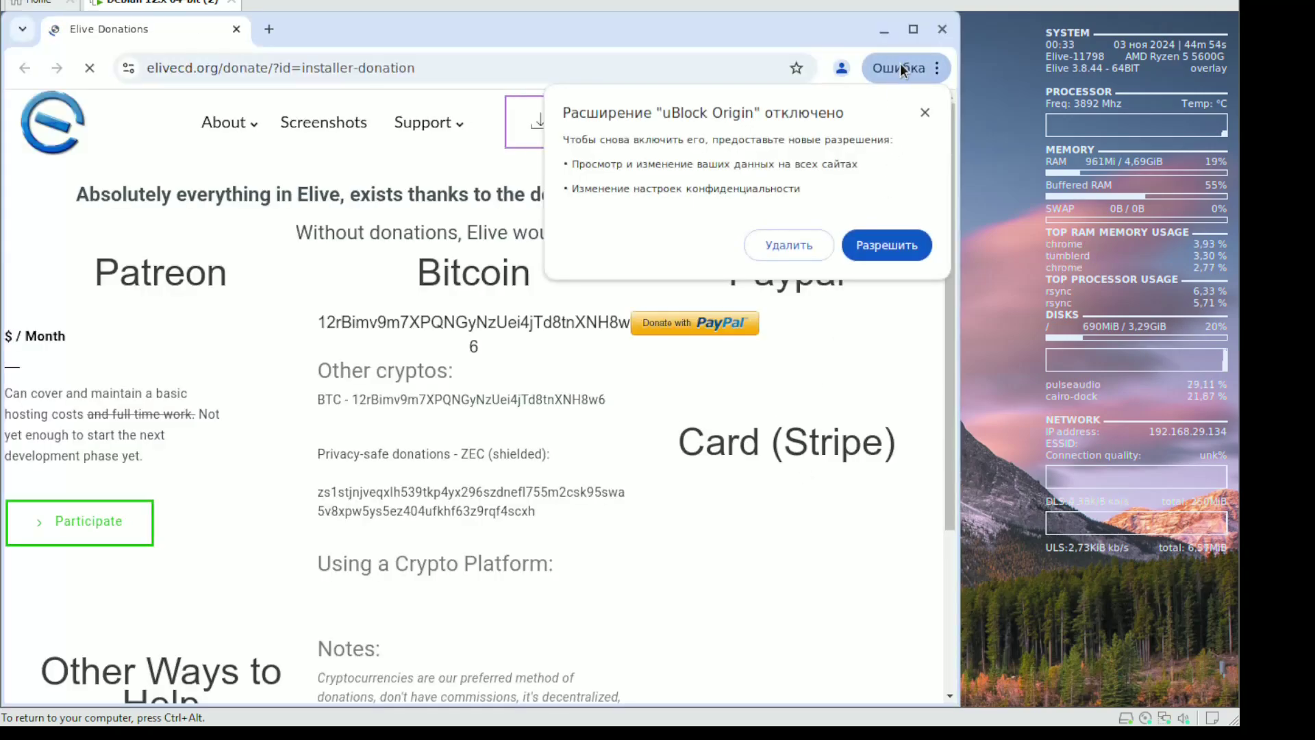
pyautogui.click(942, 29)
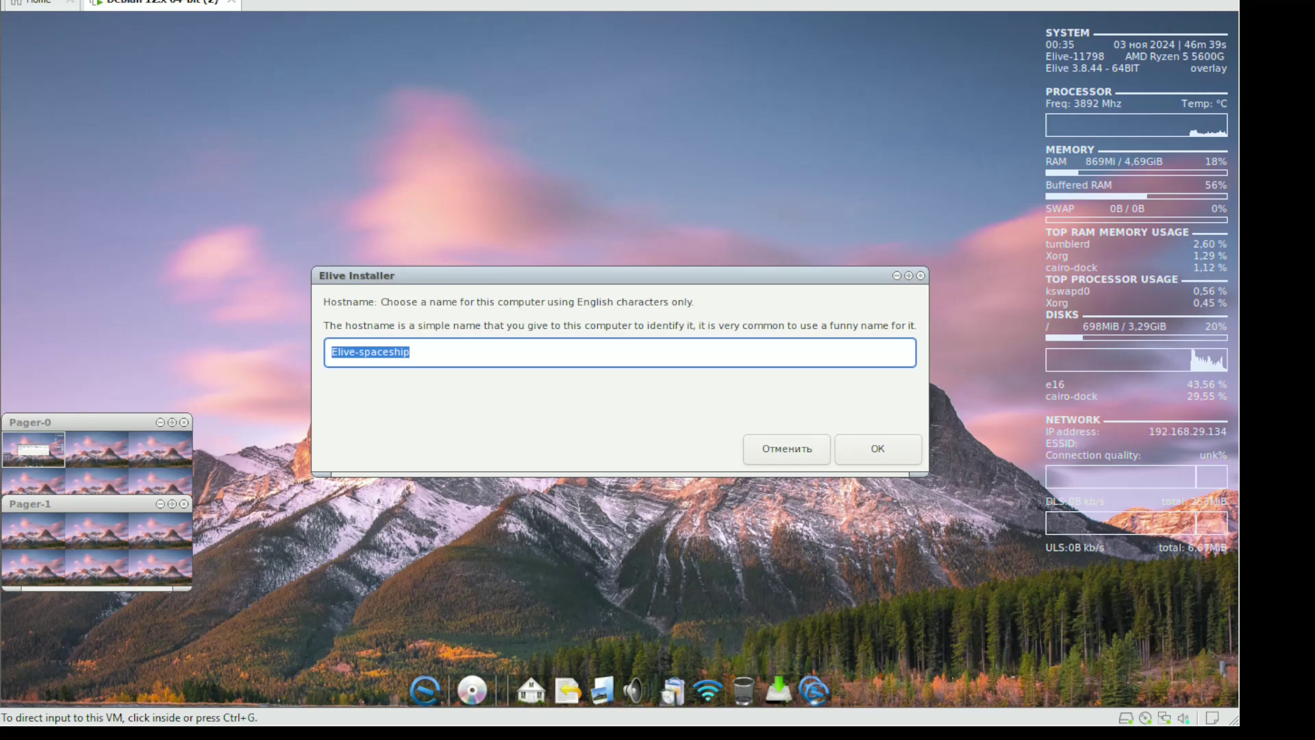
# Accept Elive-spaceship as the hostname and keep the preselected SSH remote access and SYSTEMD features
pyautogui.click(447, 607)
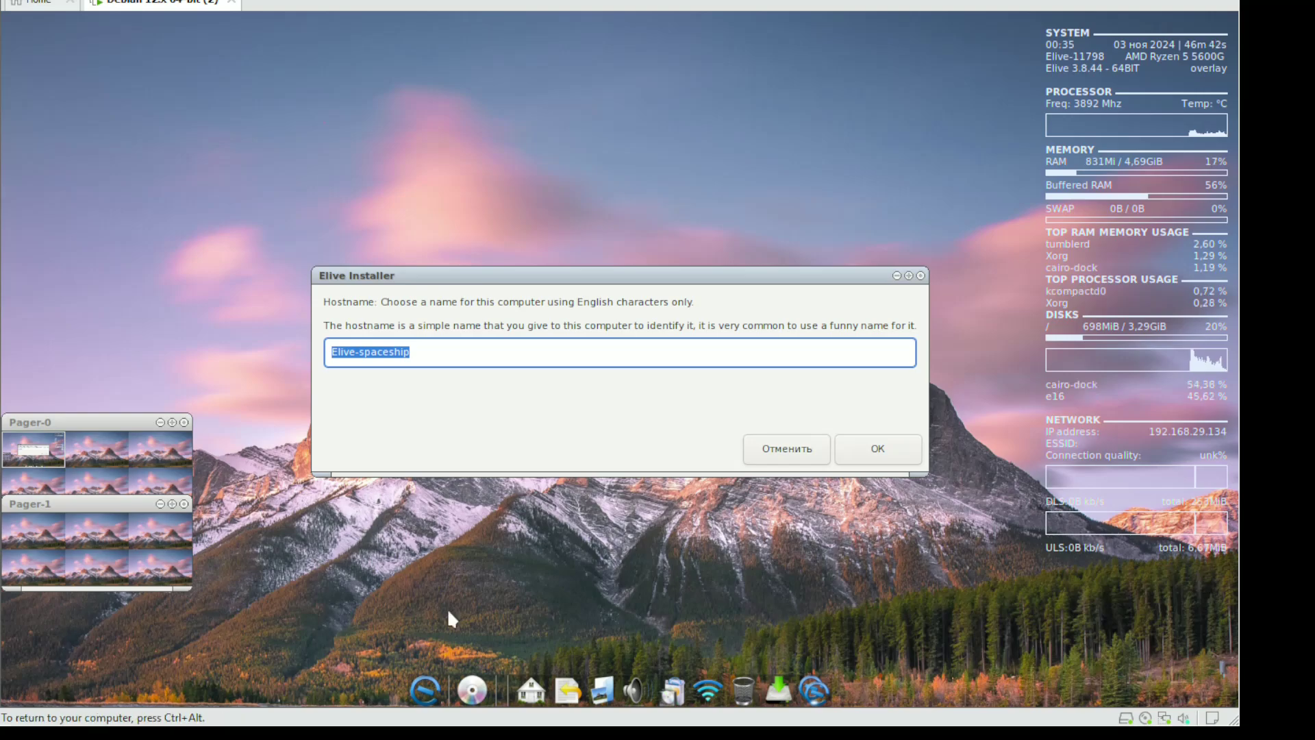
pyautogui.click(857, 453)
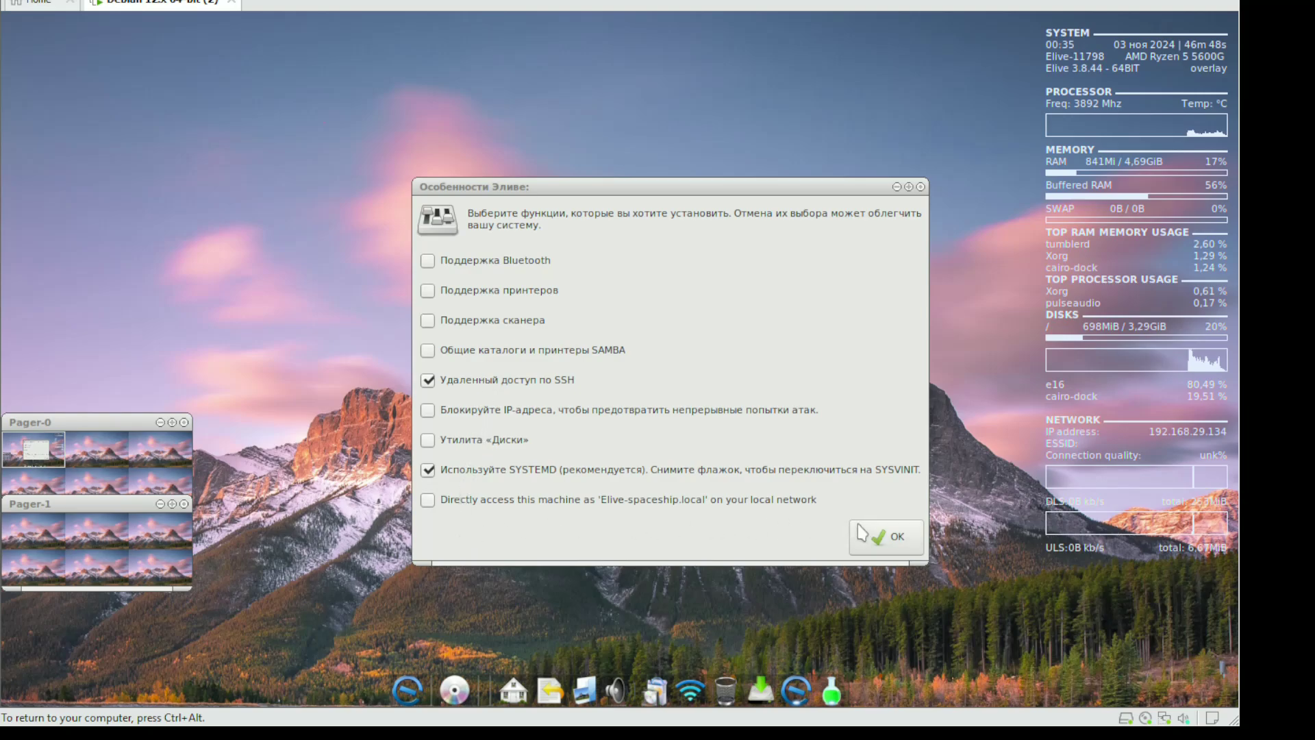
pyautogui.click(879, 541)
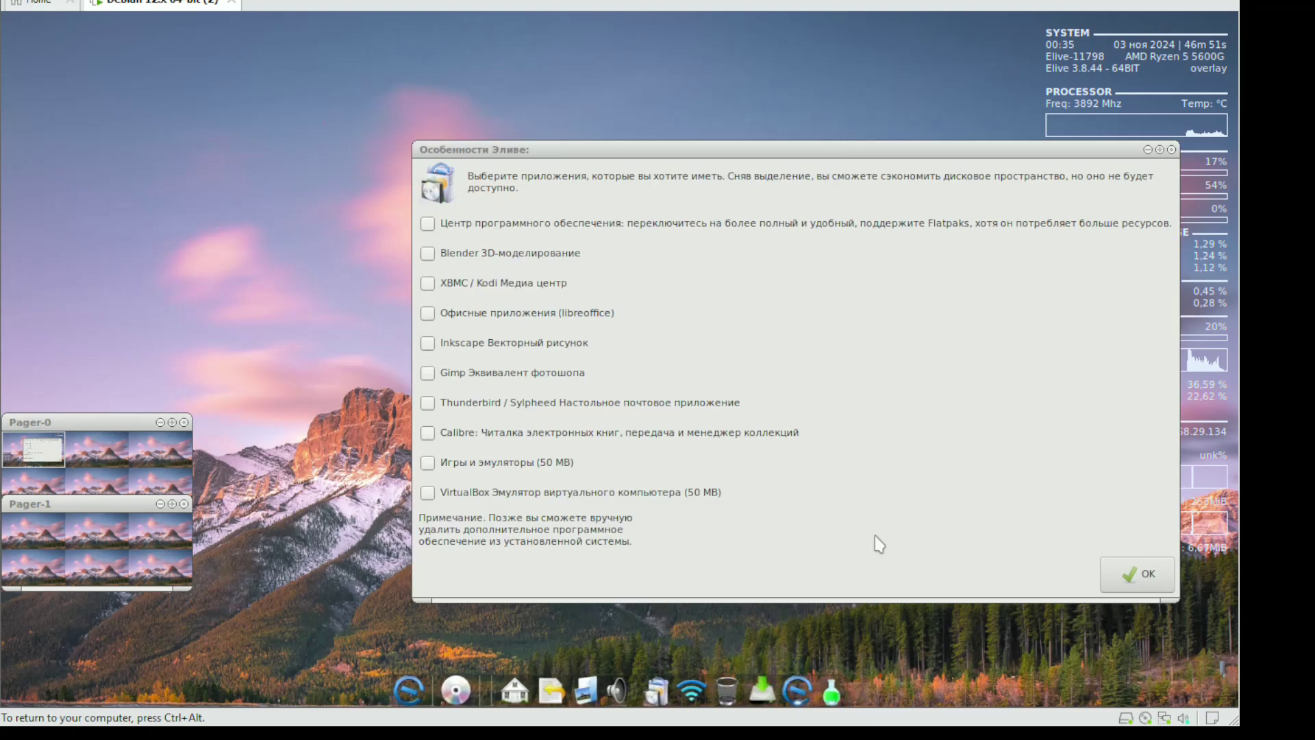
# Select Blender, XBMC / Kodi, LibreOffice, Inkscape, Gimp, Thunderbird / Sylpheed, Calibre, games and emulators, and VirtualBox for installation
pyautogui.moveTo(534, 150); pyautogui.dragTo(369, 142)
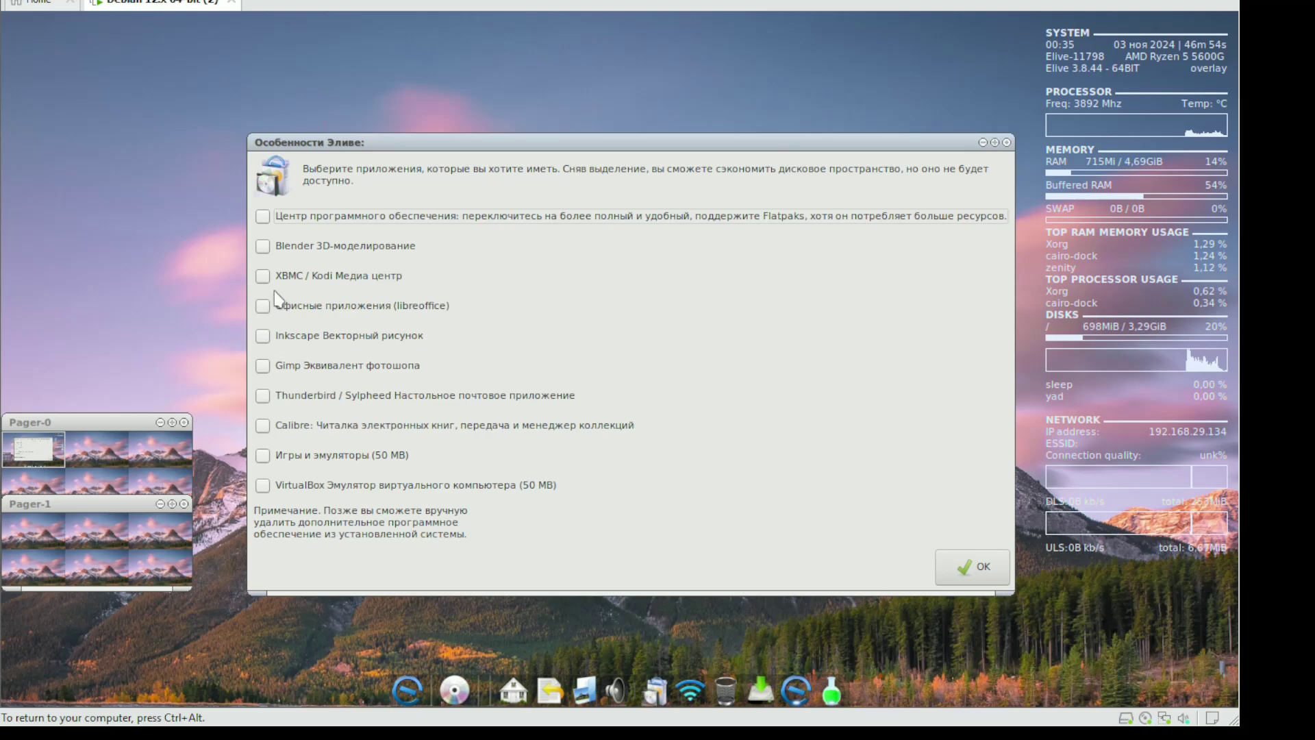
pyautogui.click(263, 246)
pyautogui.click(263, 276)
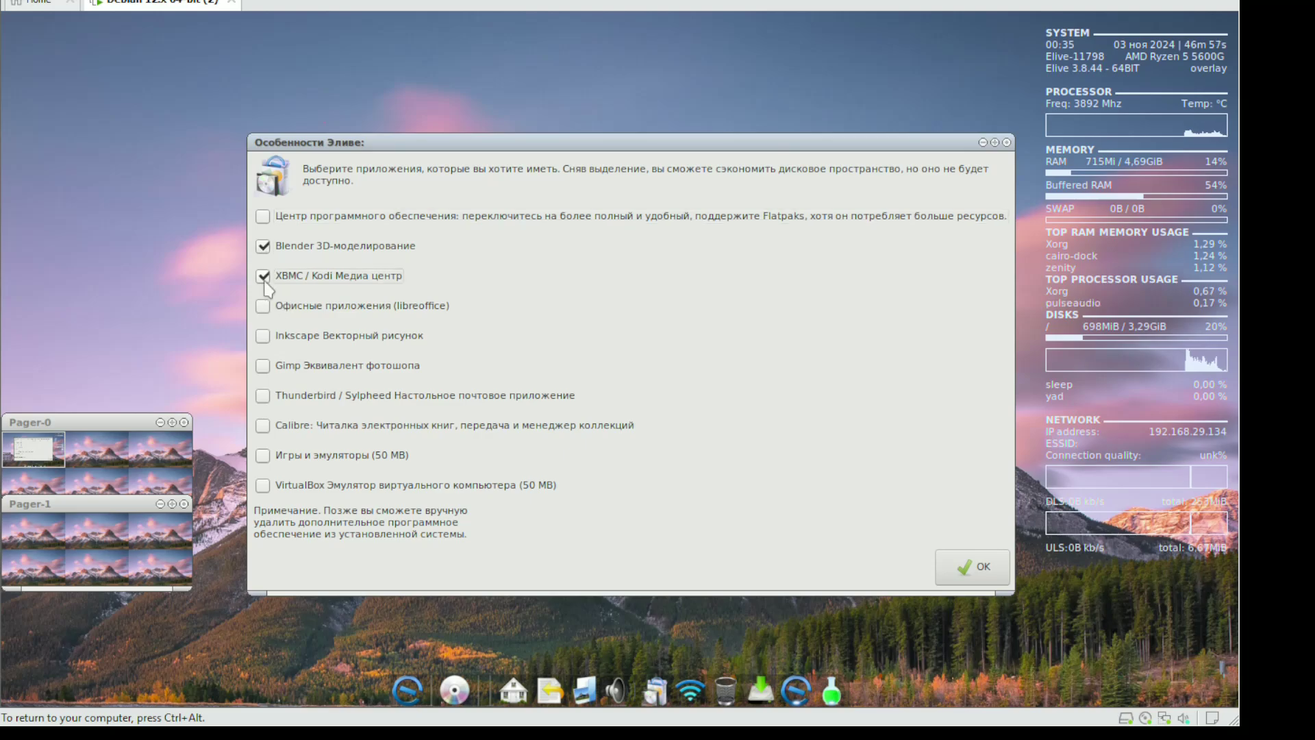
pyautogui.click(263, 306)
pyautogui.click(263, 336)
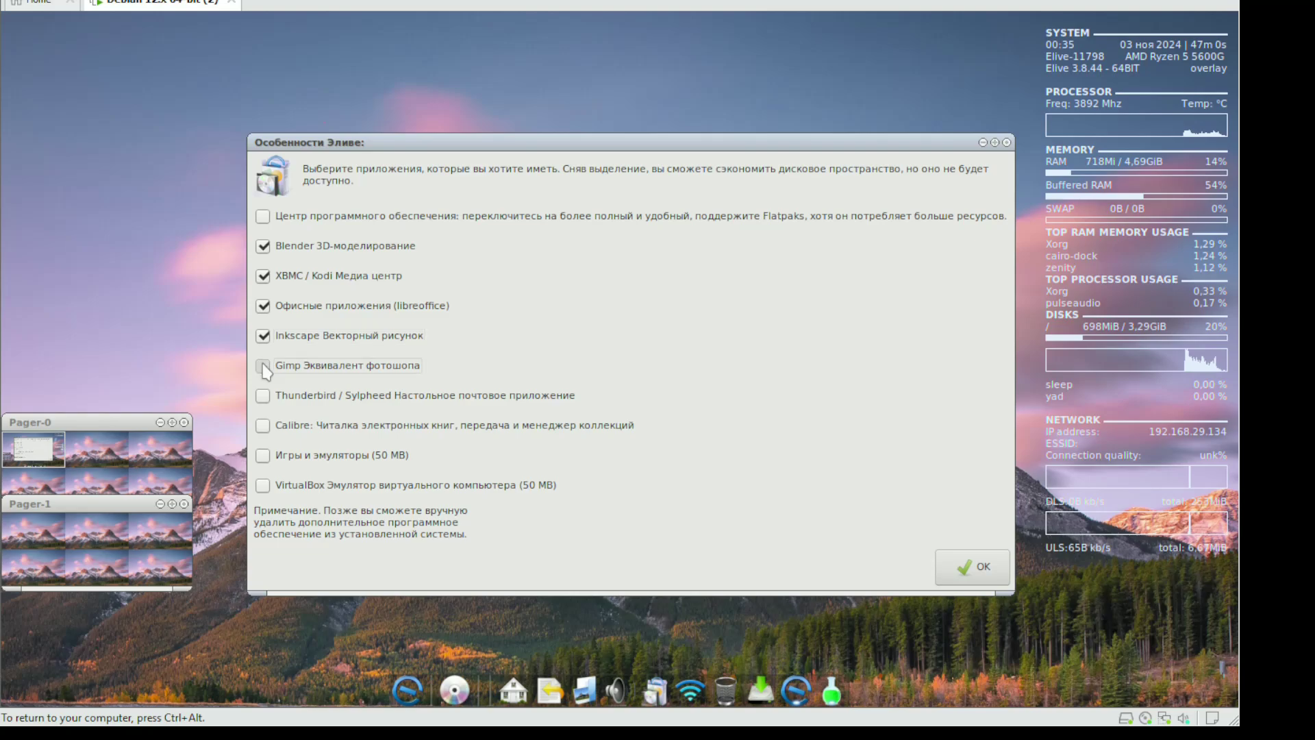
pyautogui.click(263, 366)
pyautogui.click(263, 396)
pyautogui.click(263, 426)
pyautogui.click(263, 485)
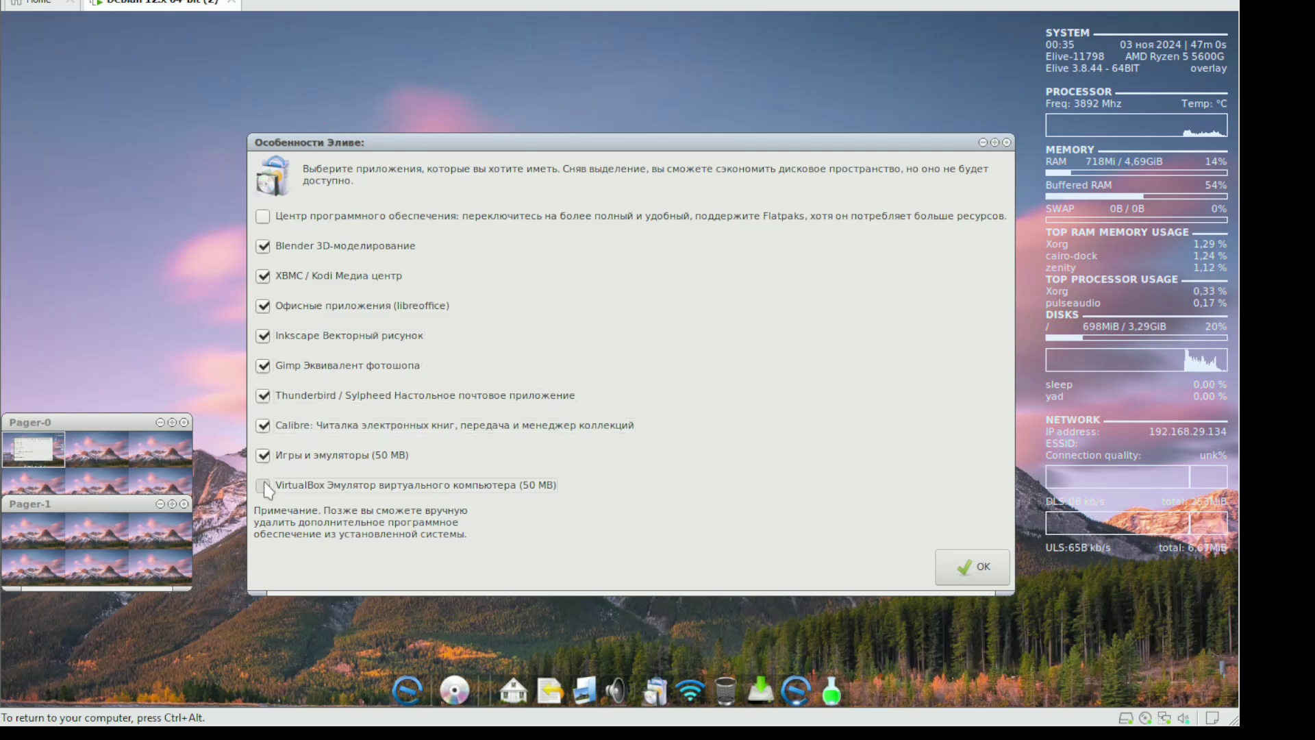
# Add the Flatpak-capable software center to the applications, and enable the additional themes and icons, E16 themes and user configuration update
pyautogui.click(263, 216)
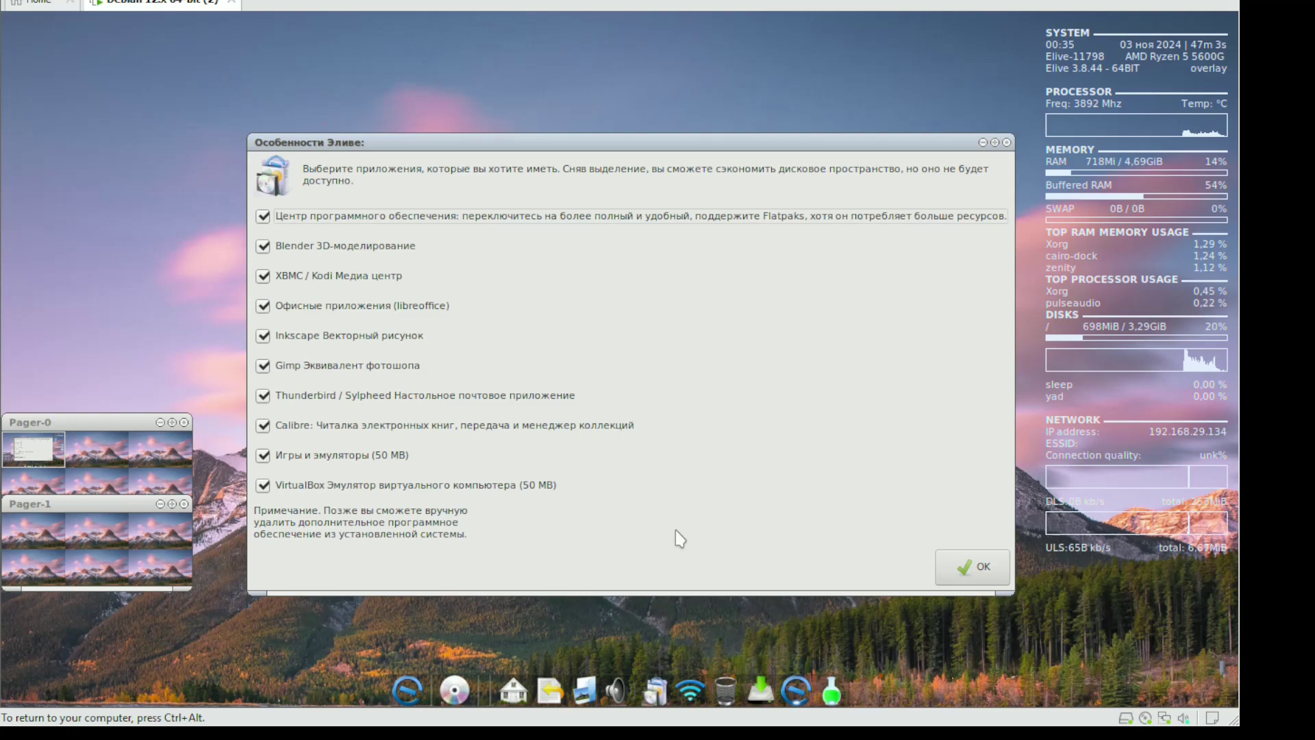
pyautogui.click(973, 569)
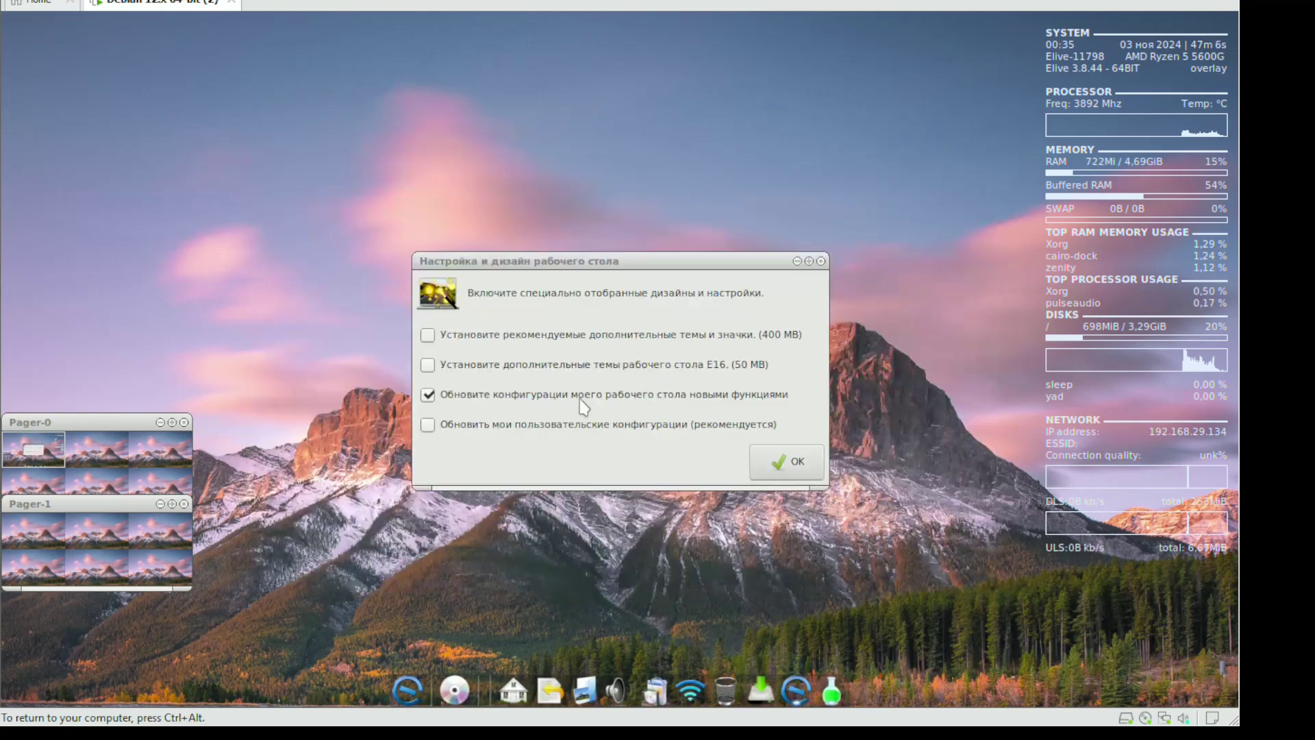
pyautogui.click(429, 365)
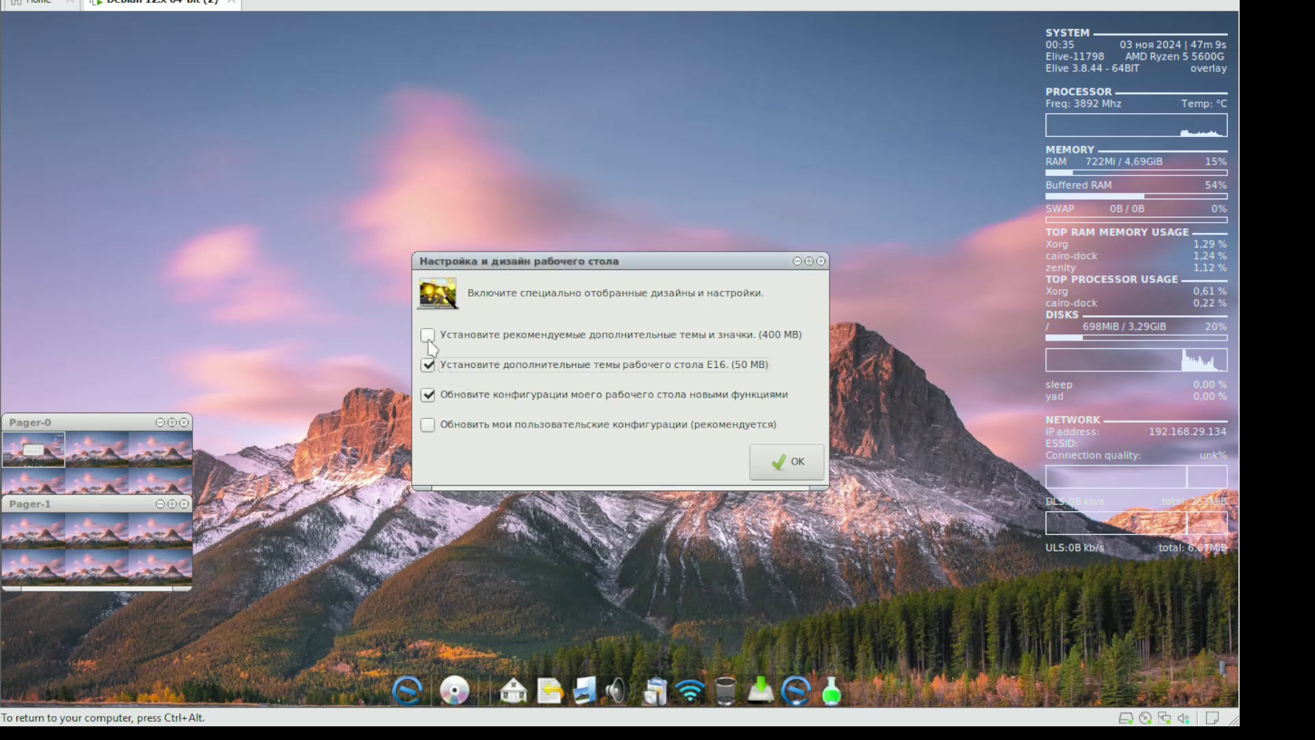
pyautogui.click(428, 335)
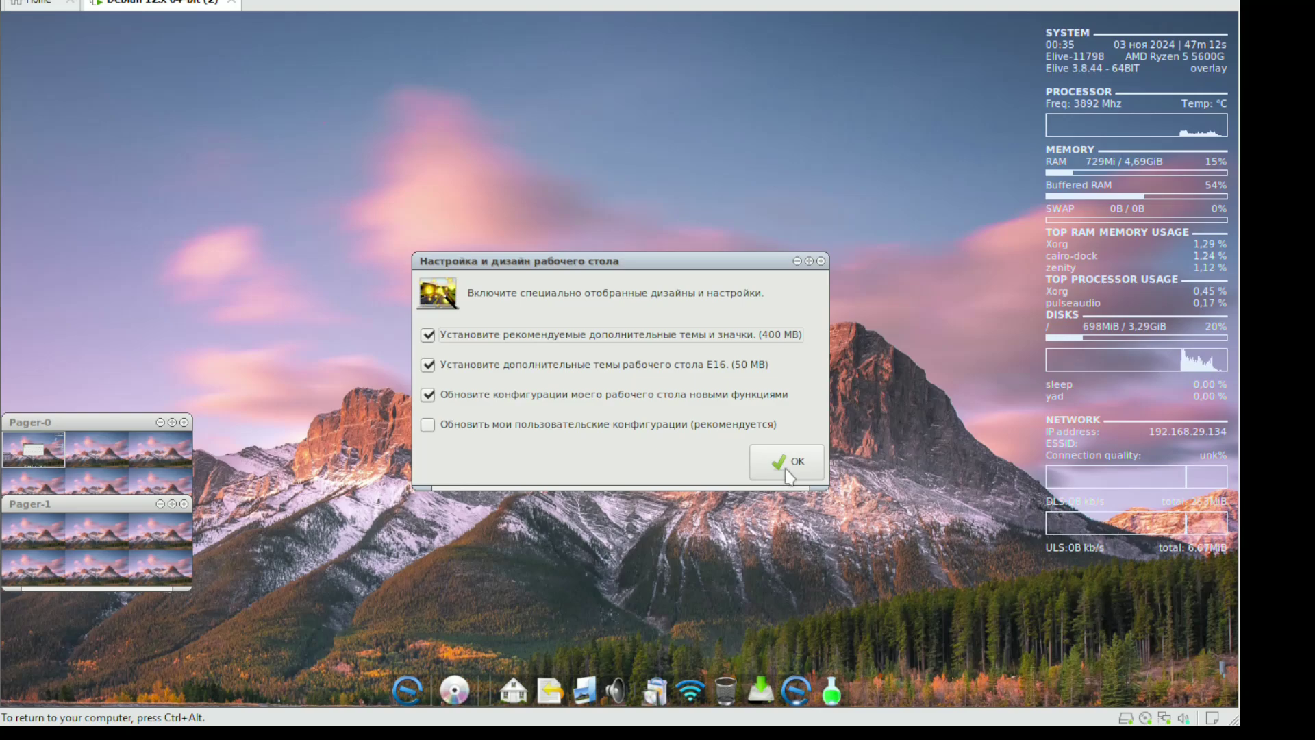
pyautogui.click(428, 425)
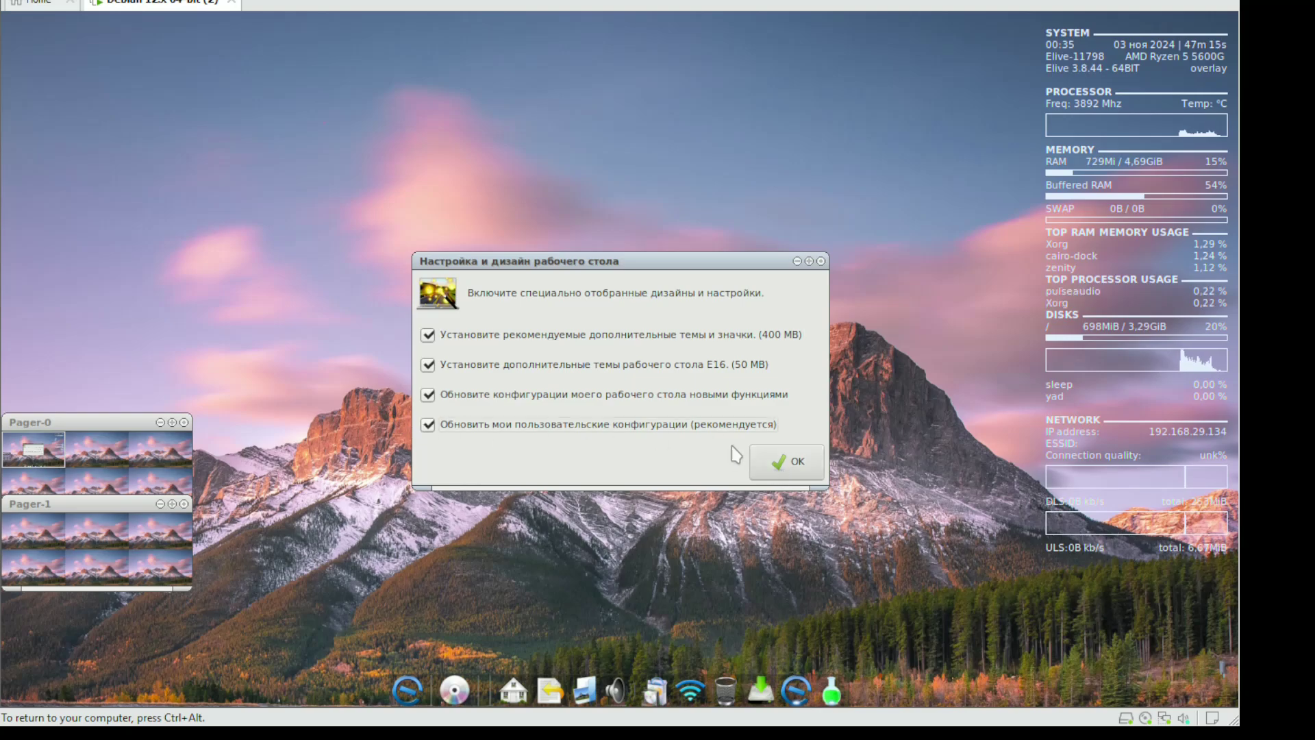
pyautogui.click(759, 453)
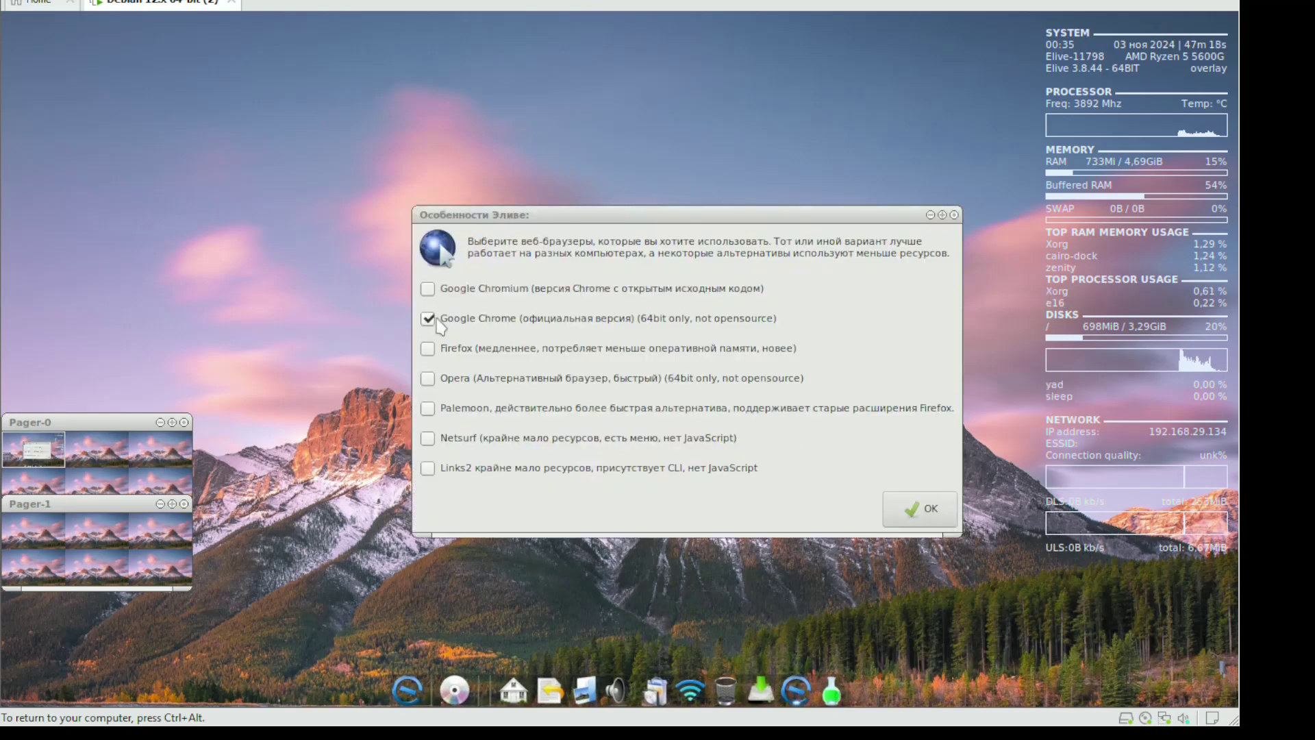
# Choose Firefox instead of Google Chrome as the web browser to install
pyautogui.click(428, 319)
pyautogui.click(428, 350)
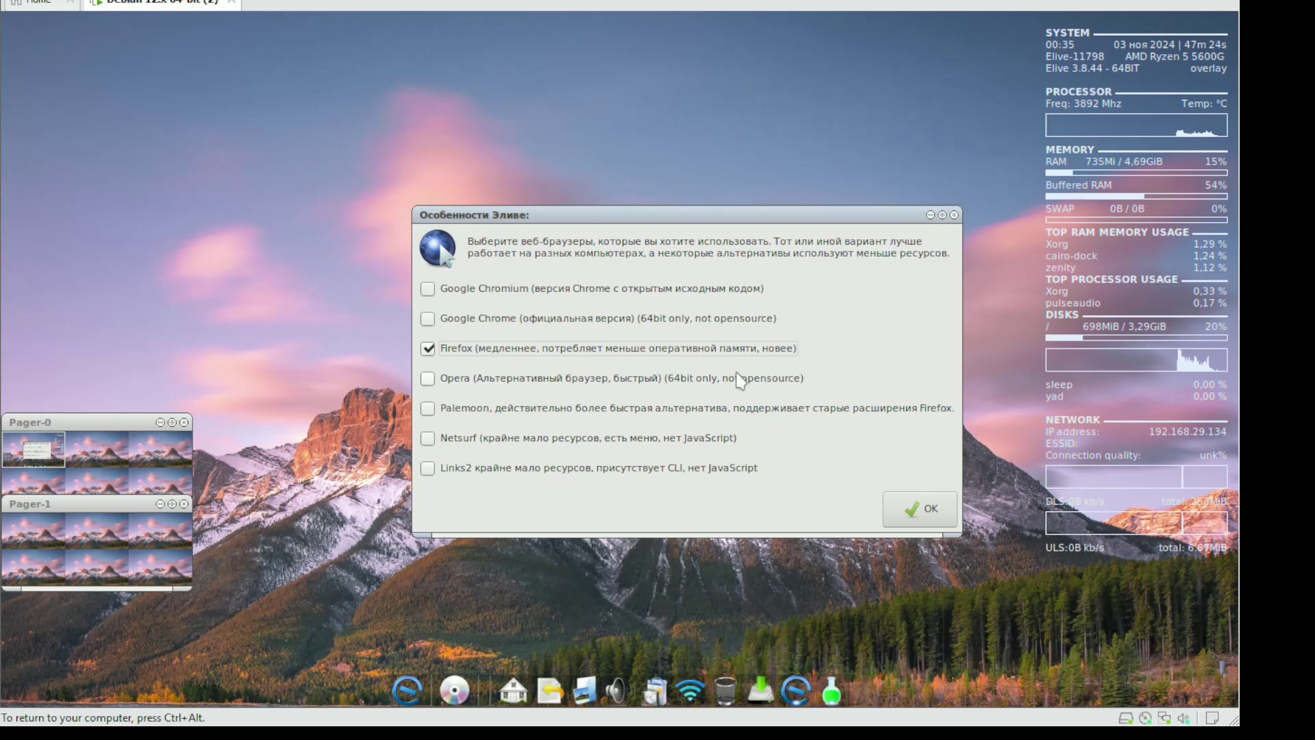
pyautogui.click(930, 515)
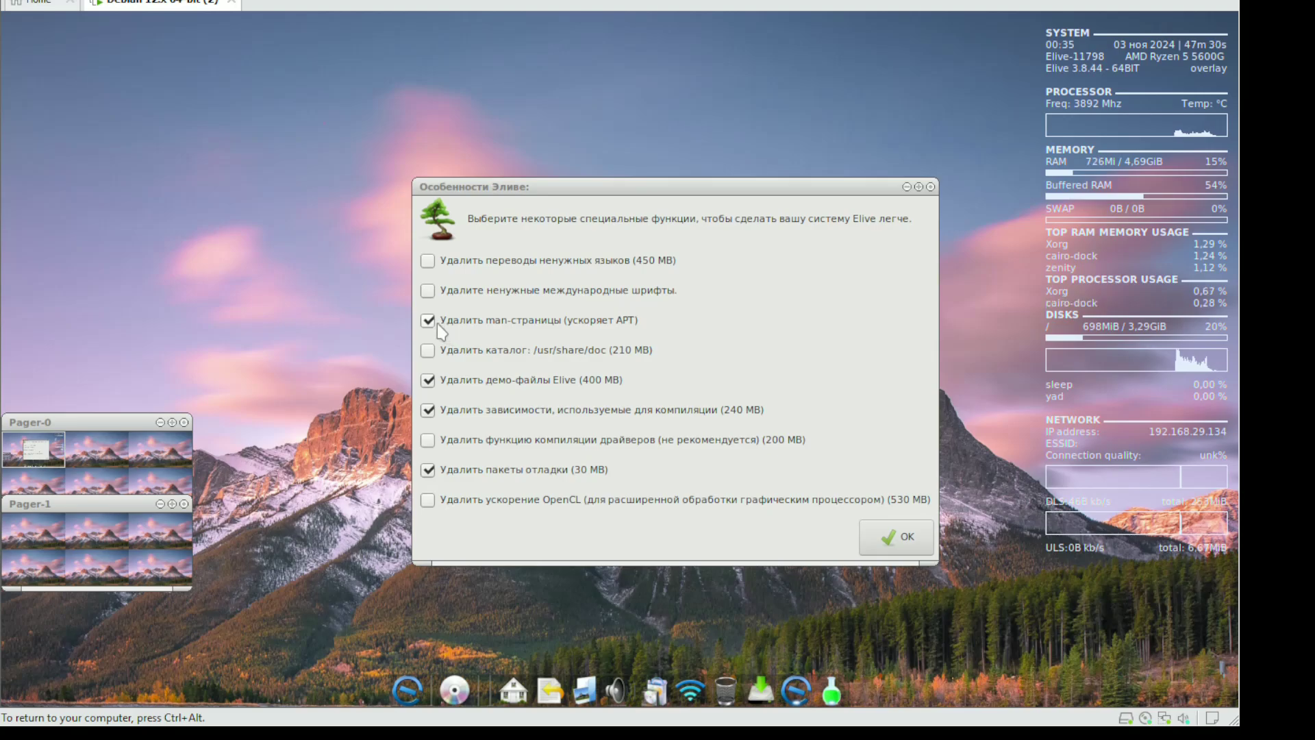
# Exclude the Elive demo files and compilation dependencies from removal, and add Skype alongside Flatpak package support
pyautogui.click(428, 380)
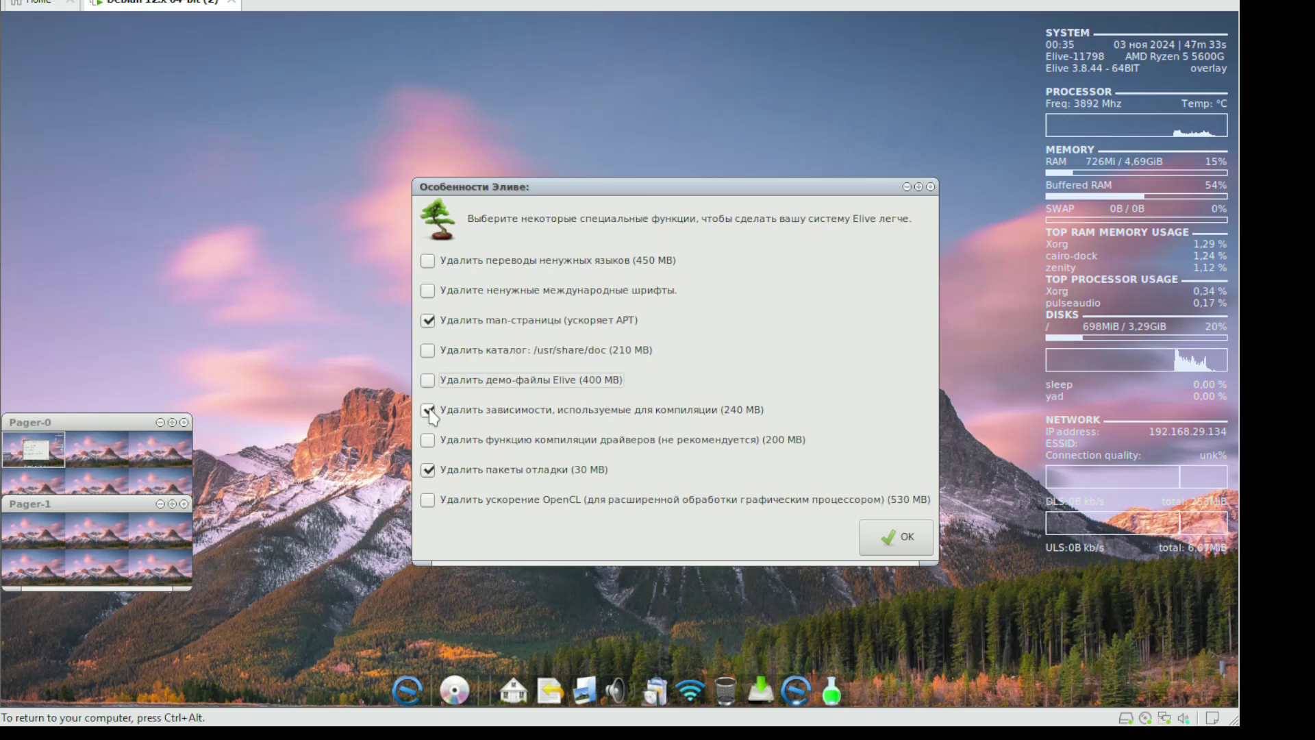
pyautogui.click(429, 411)
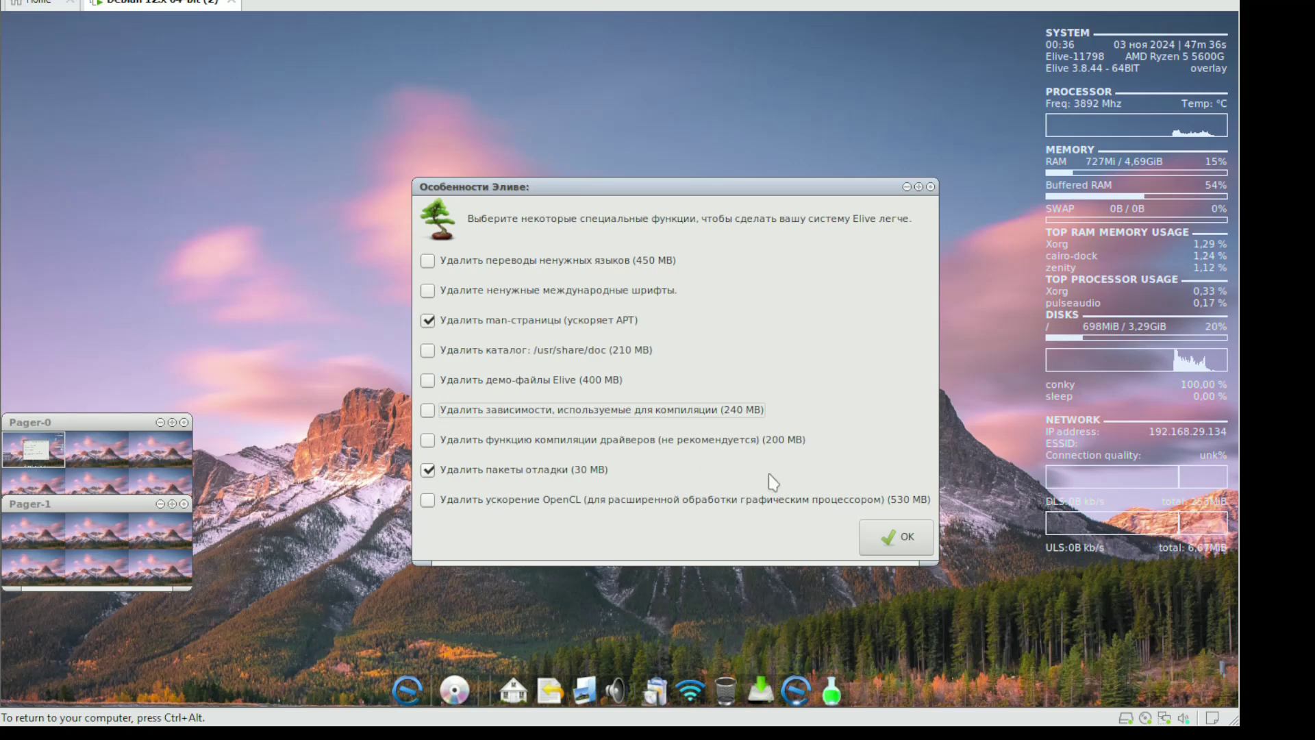
pyautogui.click(876, 531)
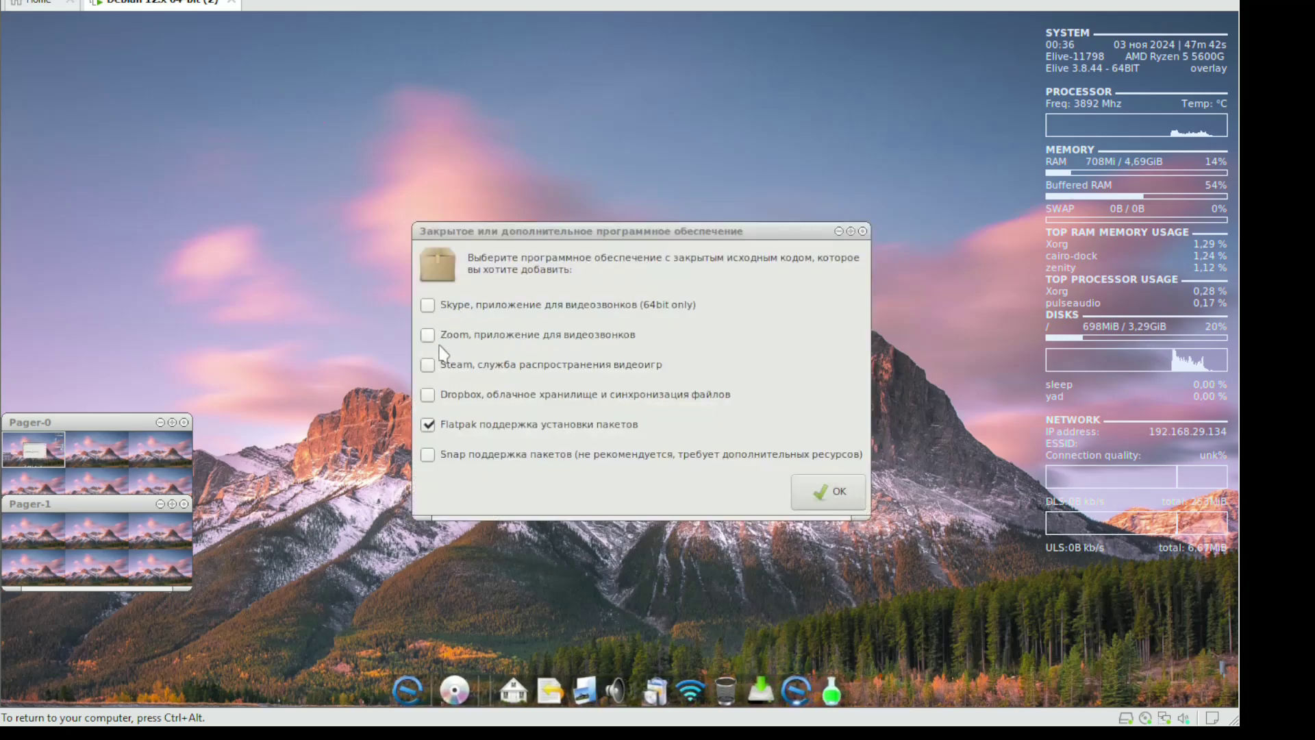
pyautogui.click(432, 304)
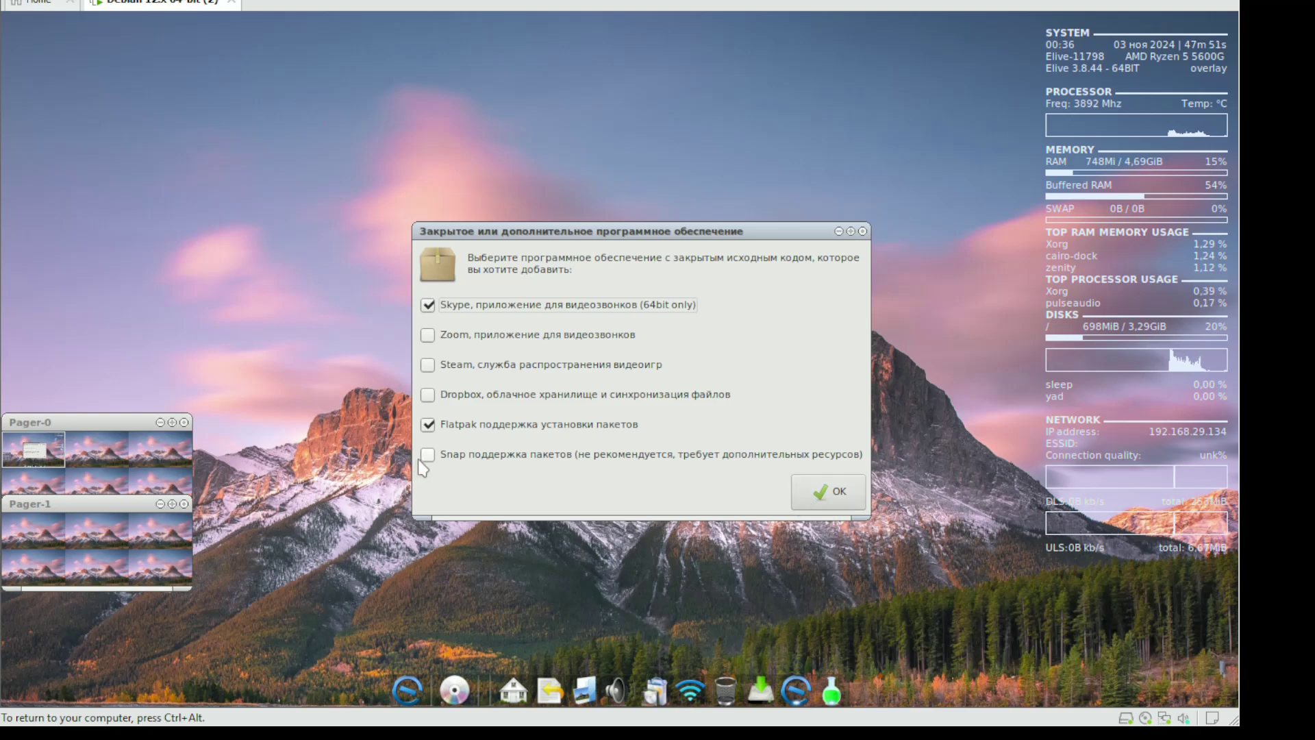
pyautogui.click(819, 491)
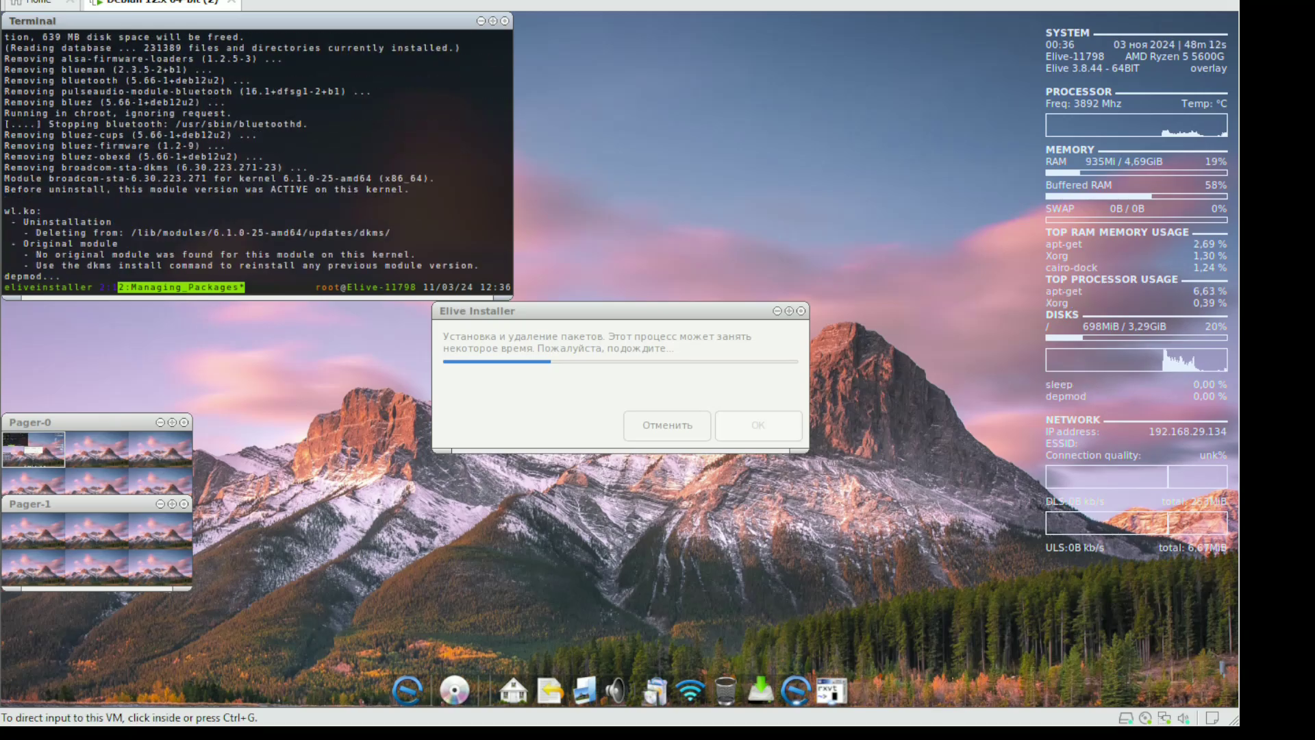
# Move the installer's progress window up beside the terminal and try to enlarge the terminal window
pyautogui.moveTo(665, 302); pyautogui.dragTo(863, 44)
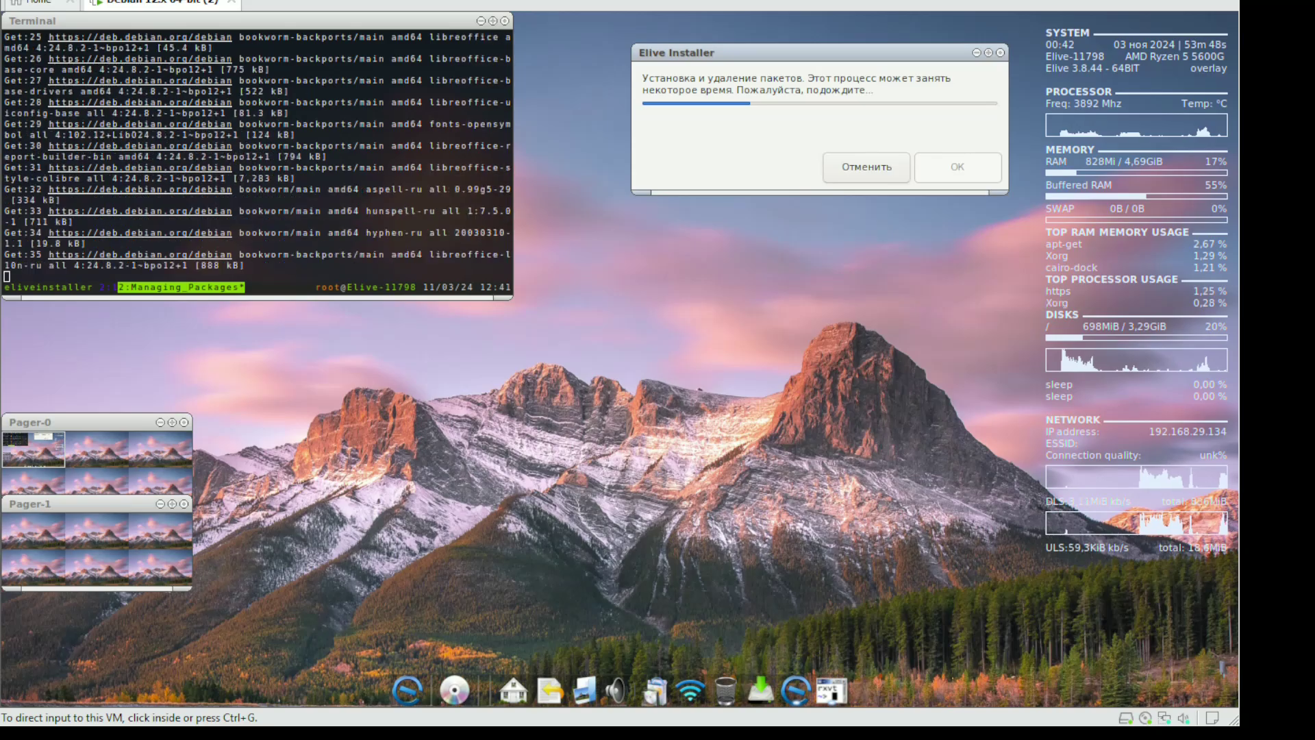
pyautogui.click(764, 244)
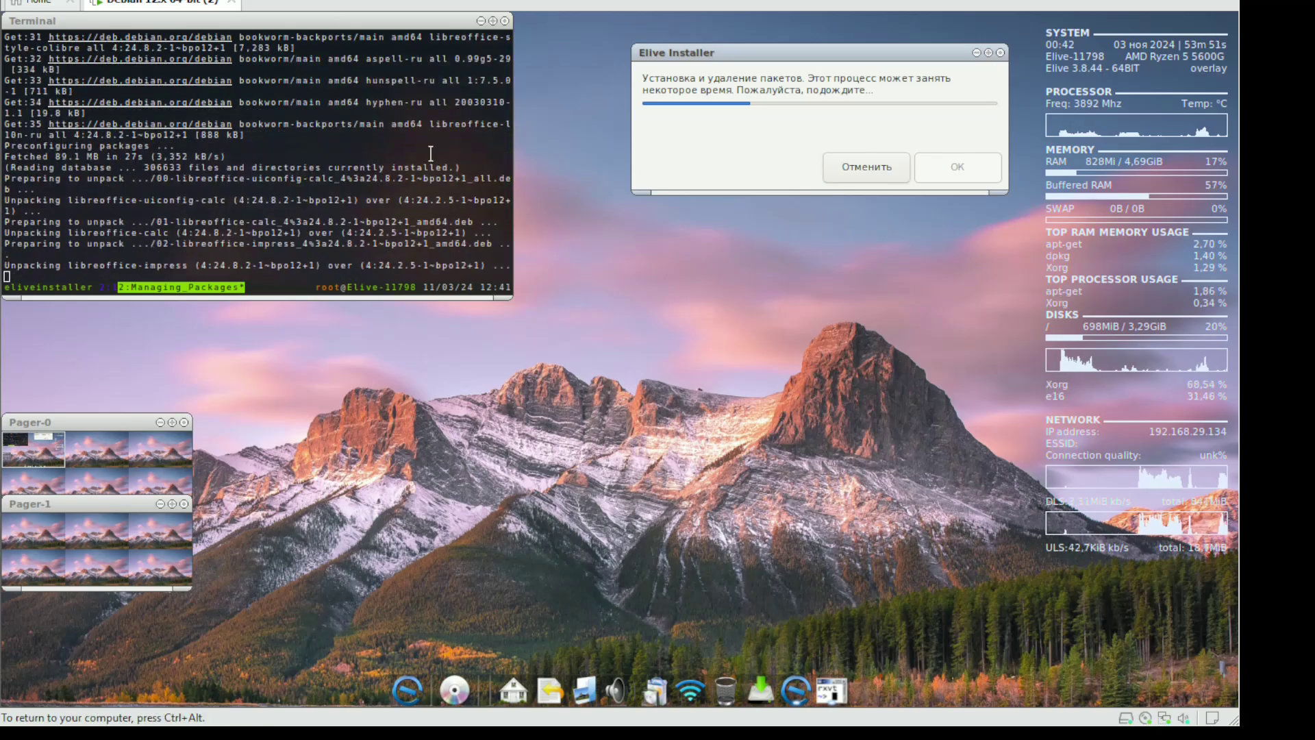
pyautogui.moveTo(512, 298); pyautogui.dragTo(607, 331)
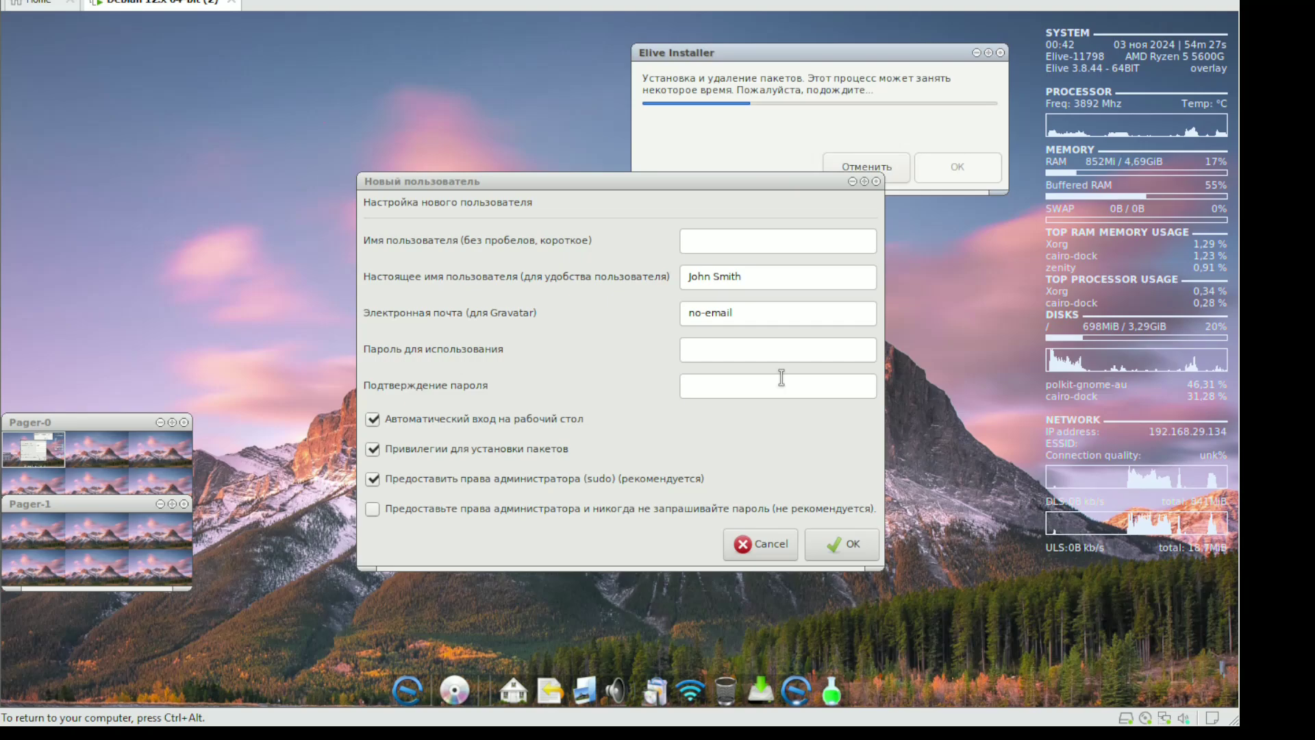
# Enter шпион as the new user's short username
pyautogui.click(727, 237)
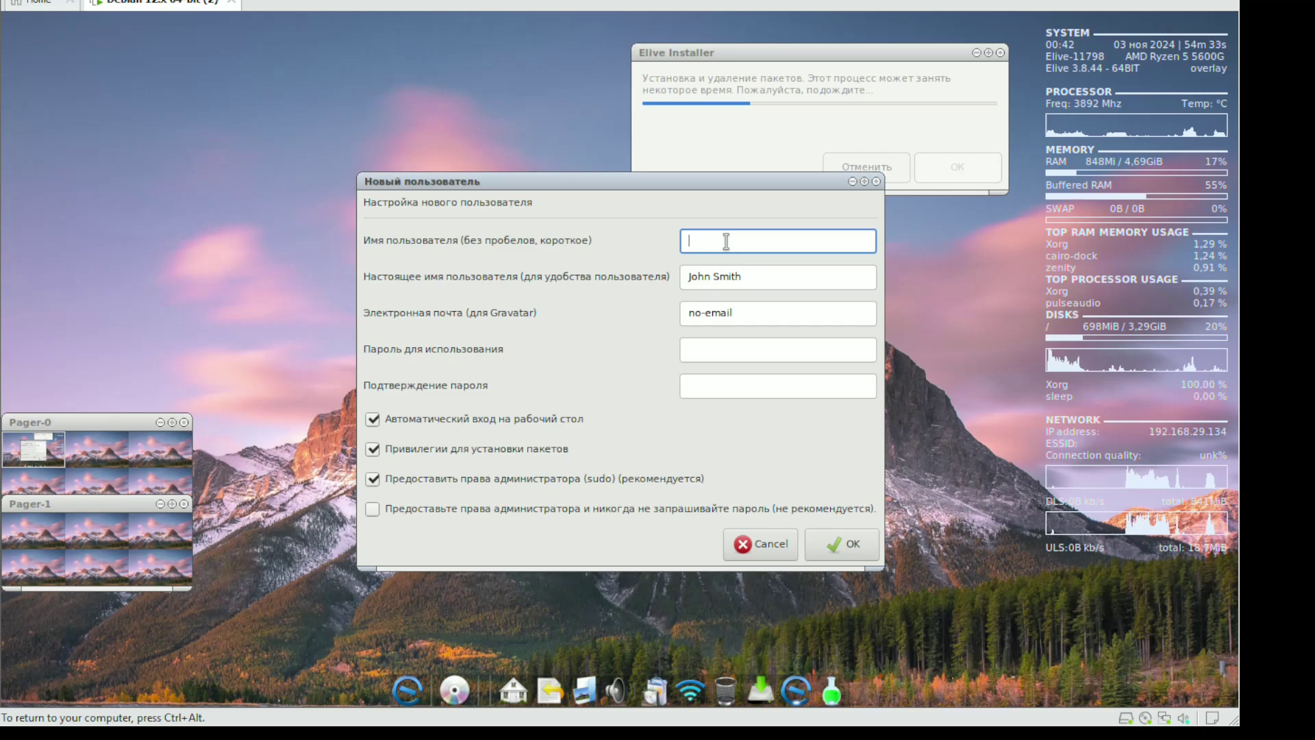
pyautogui.write('ыз')
pyautogui.doubleClick(706, 242)
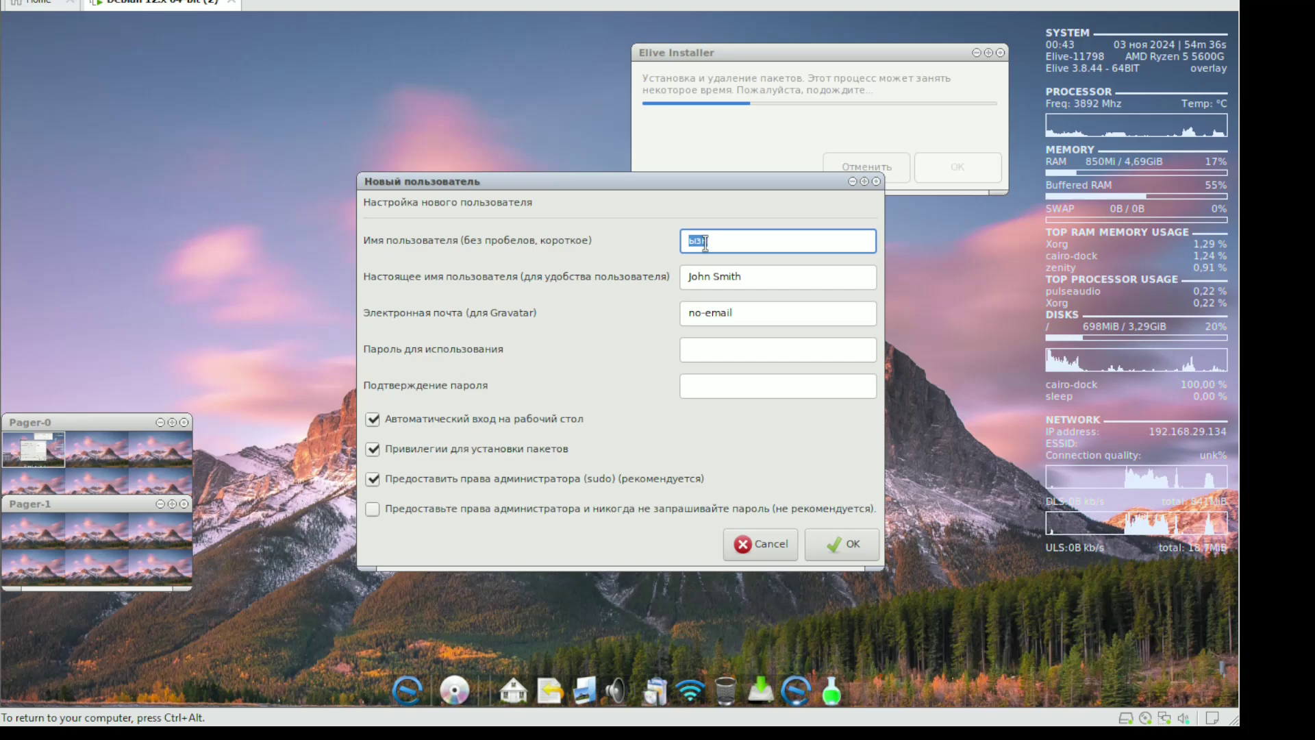
pyautogui.write('шпион')
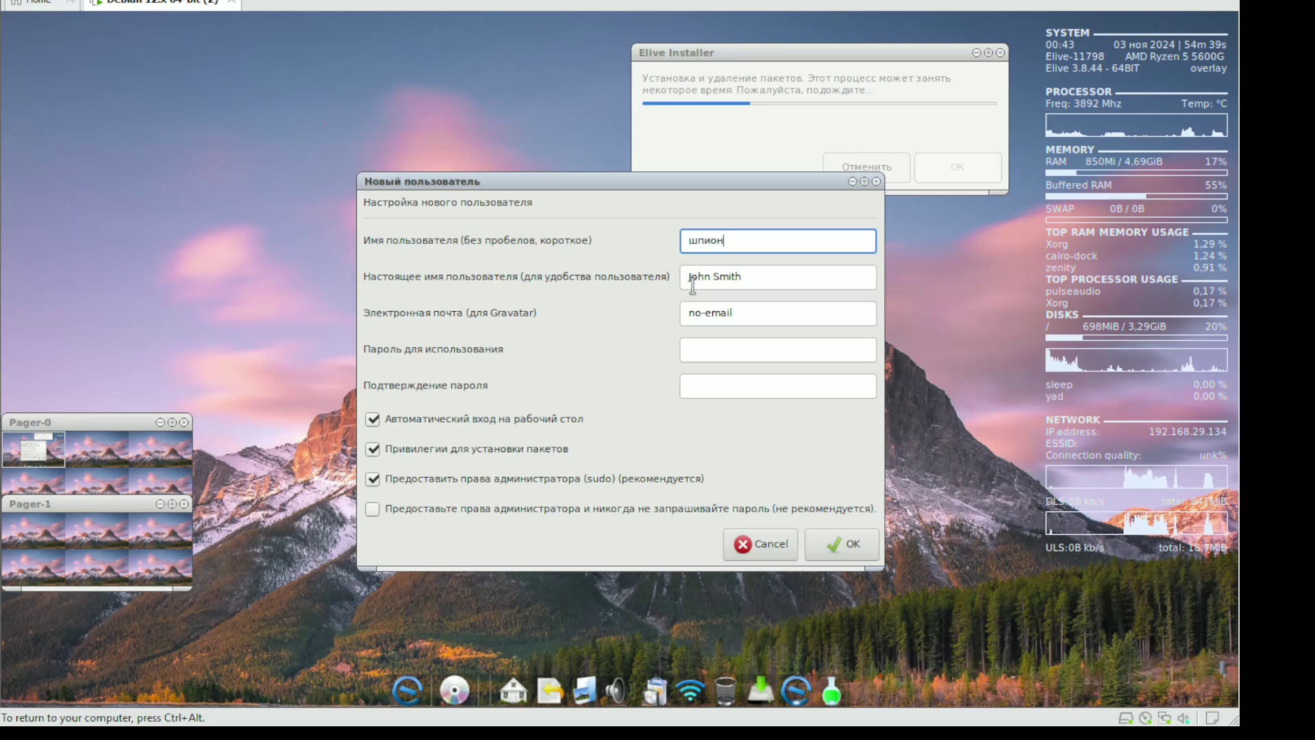
# Enter and confirm the account password, grant administrator rights without password prompts, and submit the new user
pyautogui.click(699, 350)
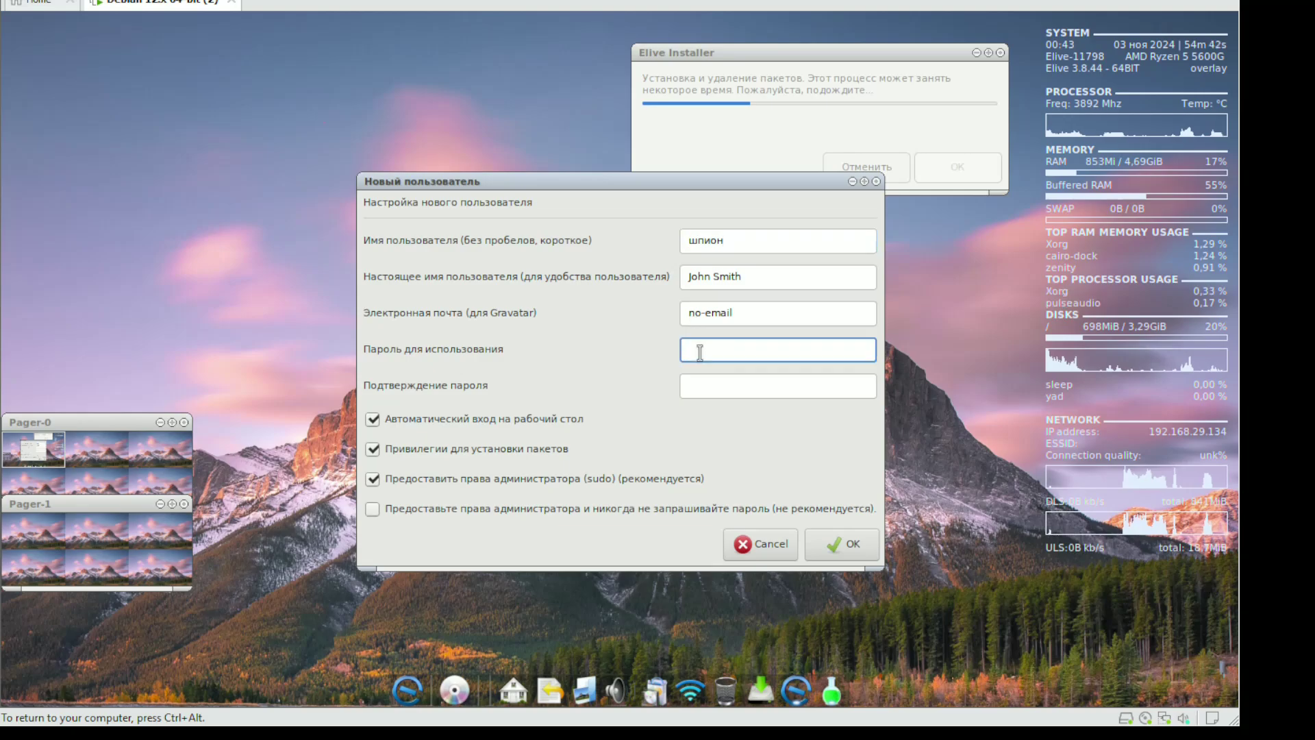
pyautogui.write('1')
pyautogui.click(708, 387)
pyautogui.write('1')
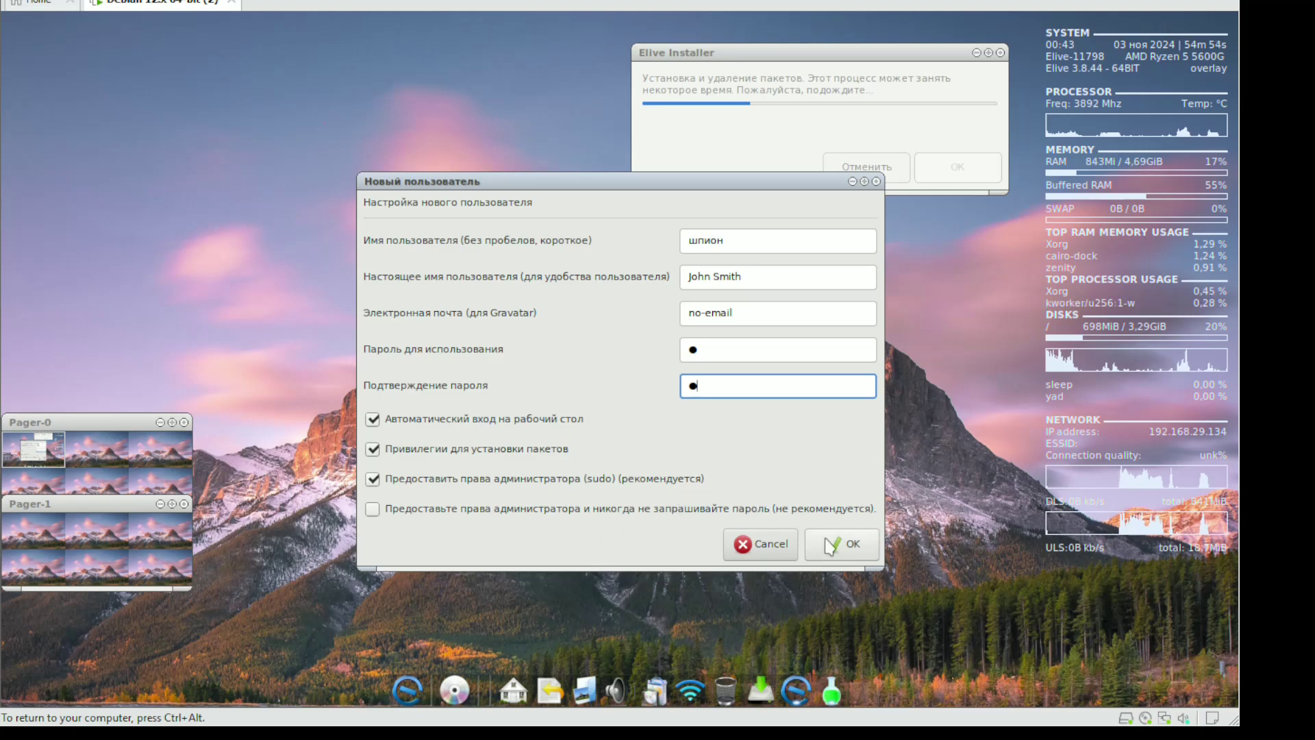
pyautogui.click(642, 513)
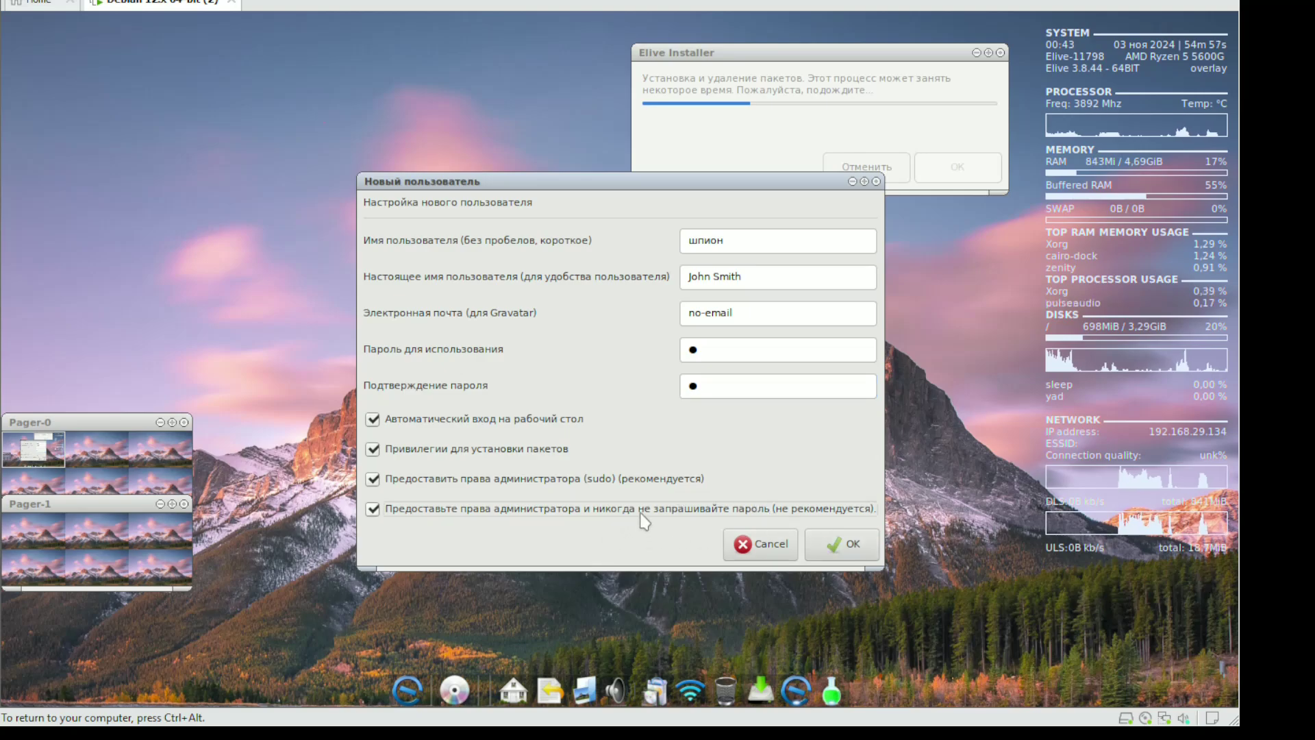
pyautogui.click(839, 546)
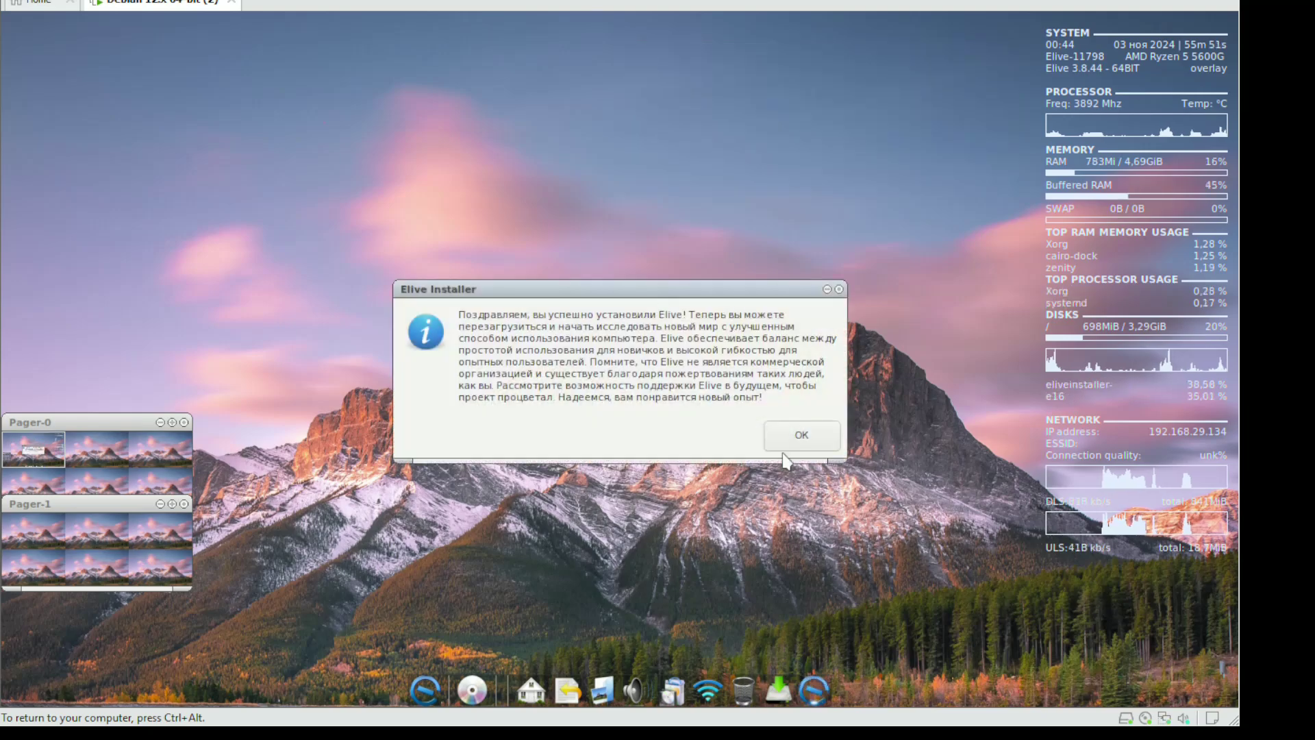
# Acknowledge the installation completion message and restart the computer
pyautogui.click(783, 442)
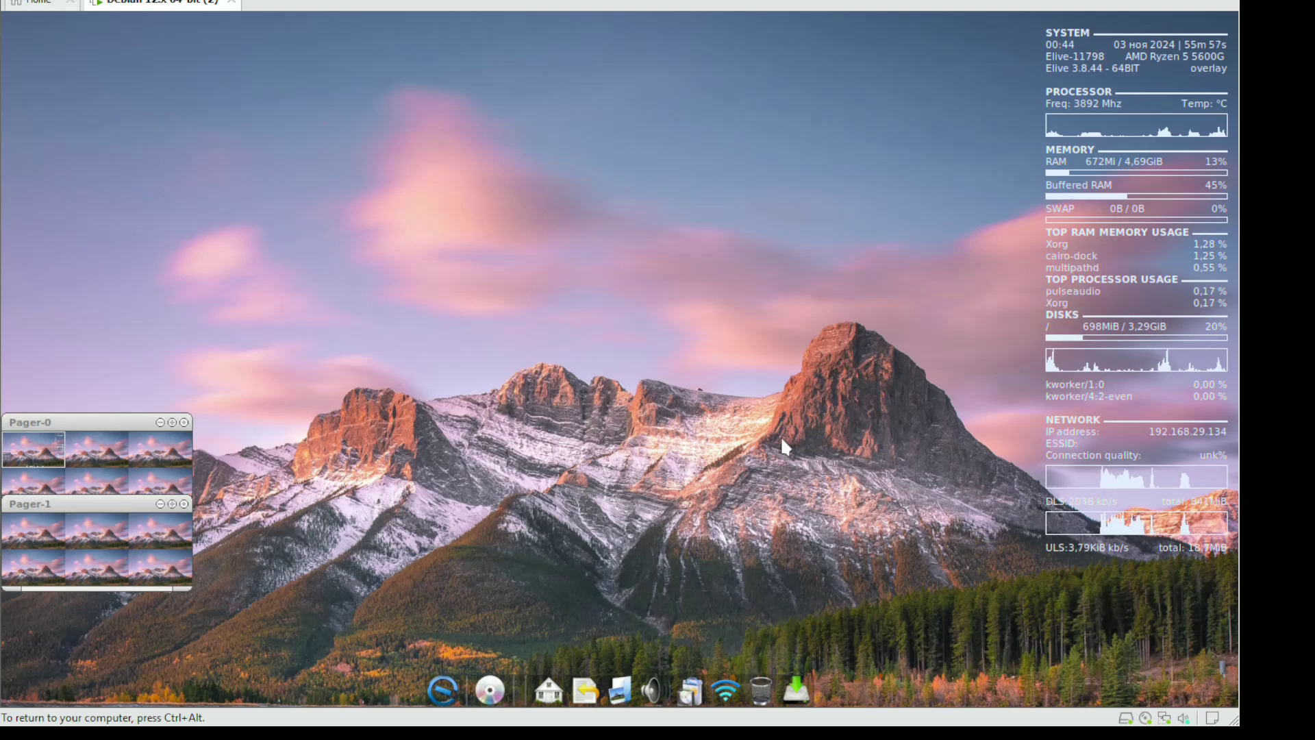
pyautogui.click(438, 685)
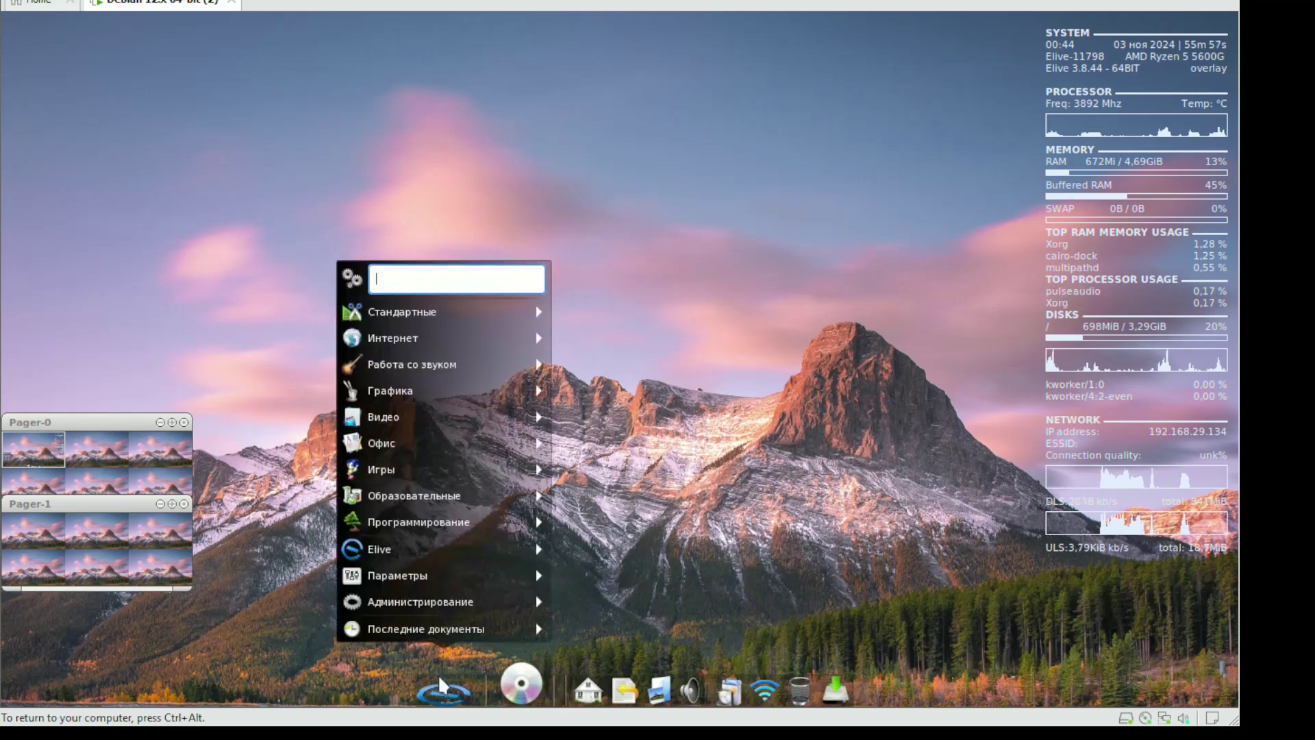
pyautogui.click(384, 170)
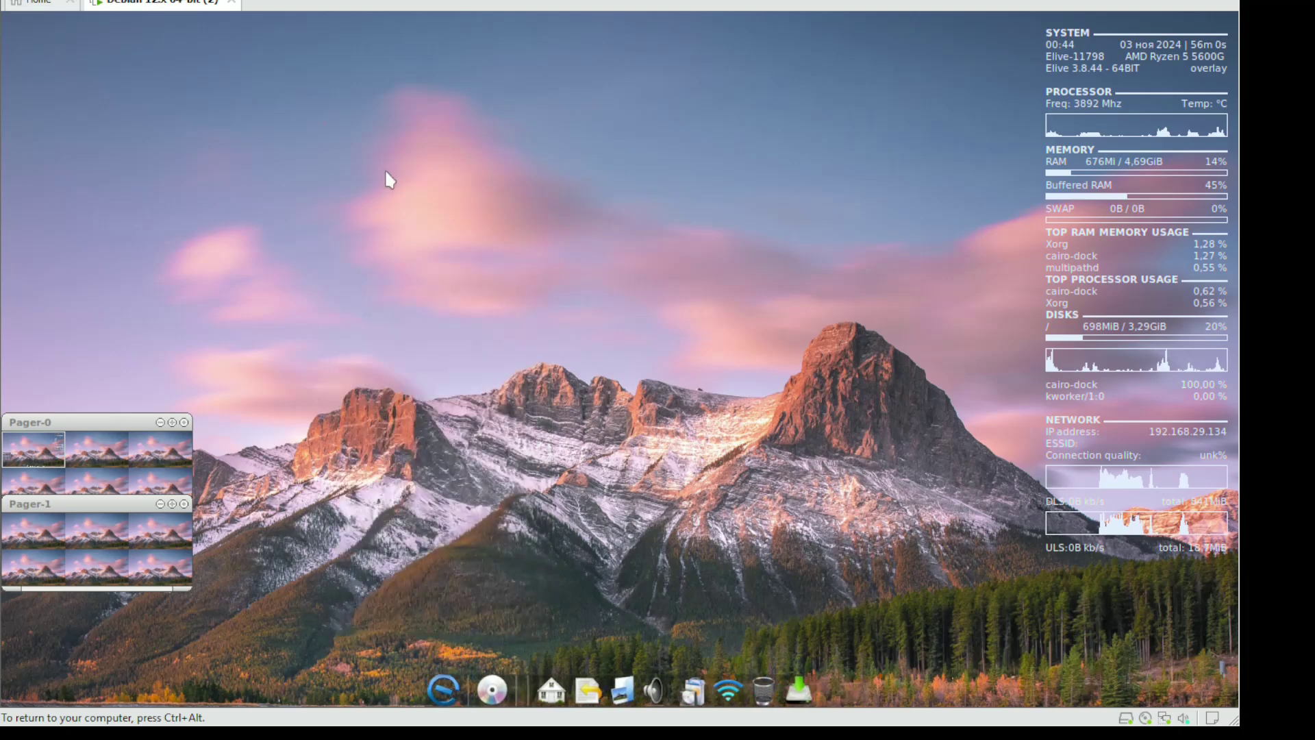
pyautogui.rightClick(384, 170)
pyautogui.click(358, 270)
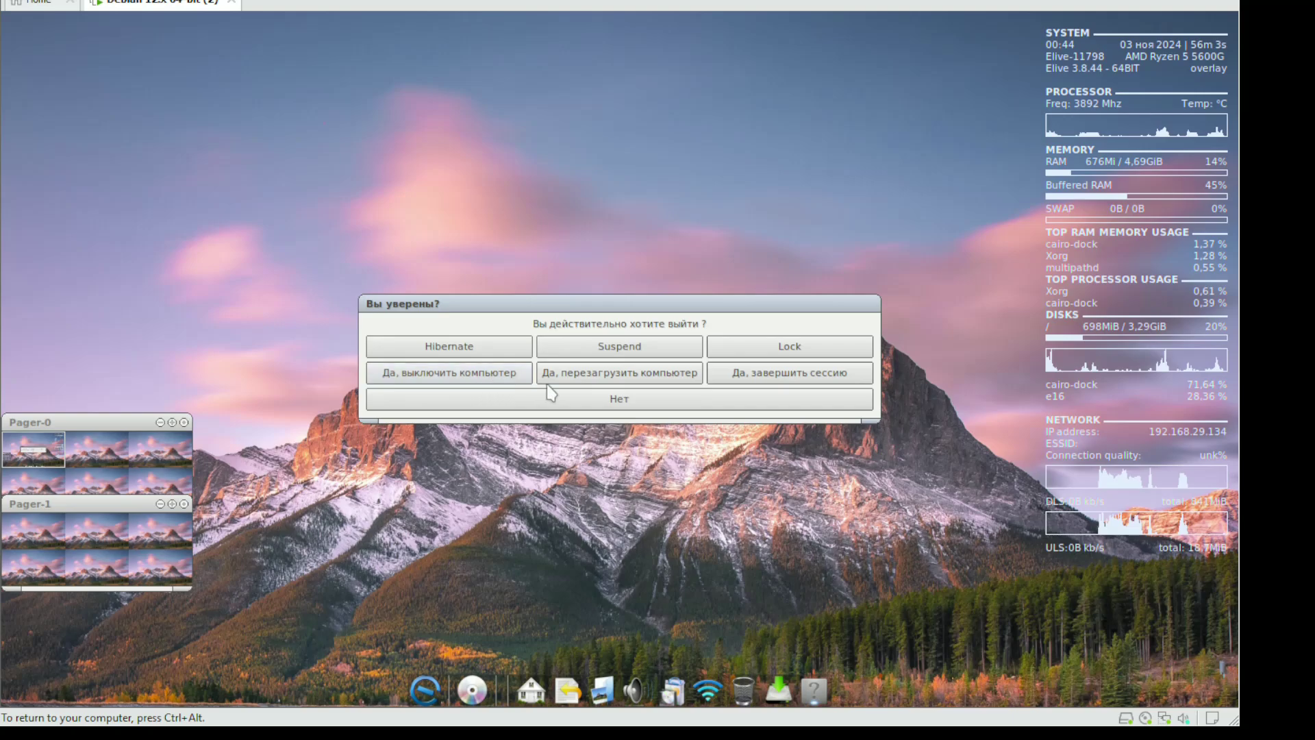
pyautogui.click(614, 378)
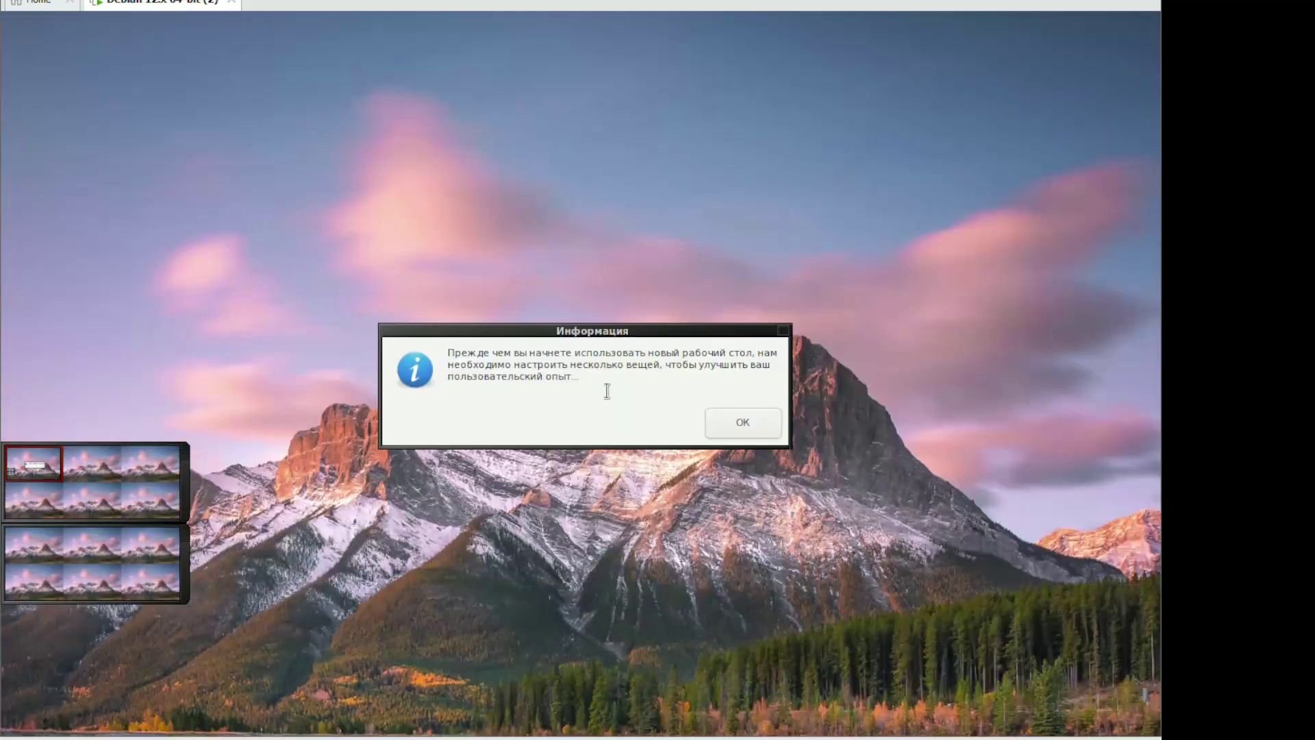
# Acknowledge the first-run setup notice, keep the preselected desktop services, and accept the default Elive Intro options
pyautogui.click(743, 424)
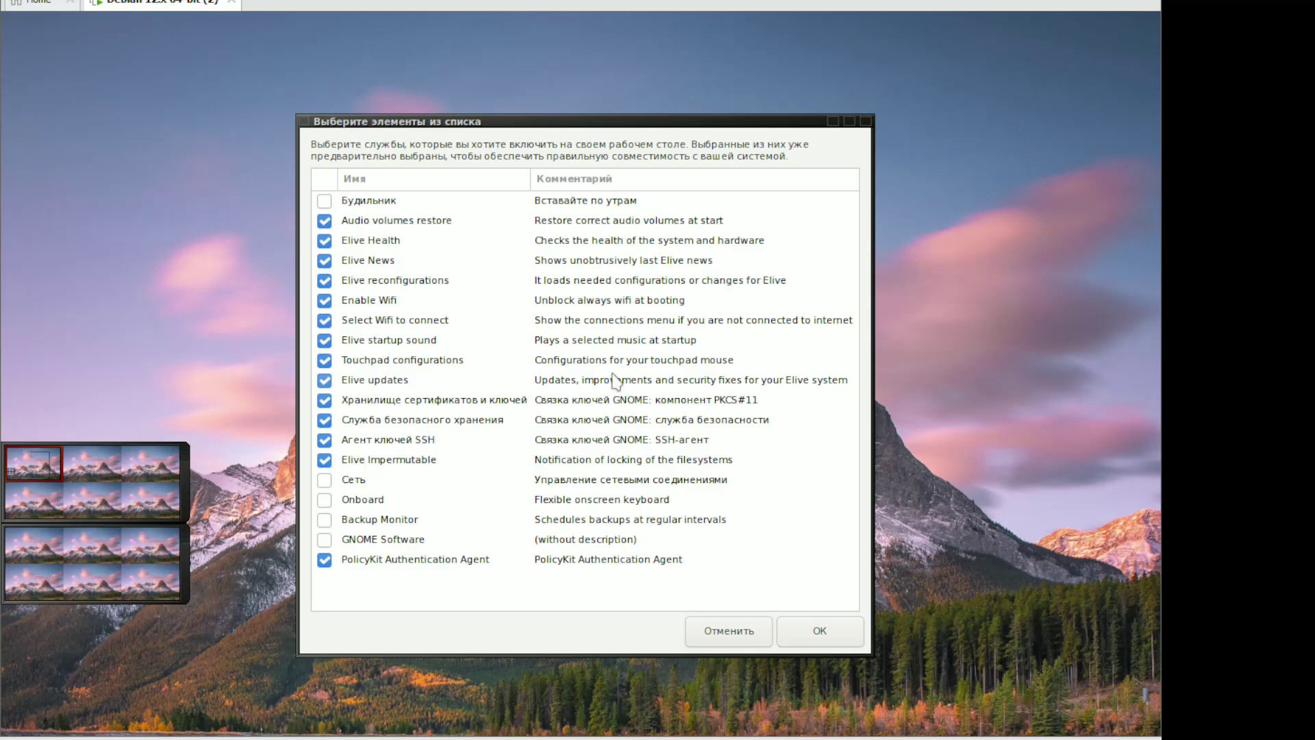
pyautogui.click(808, 622)
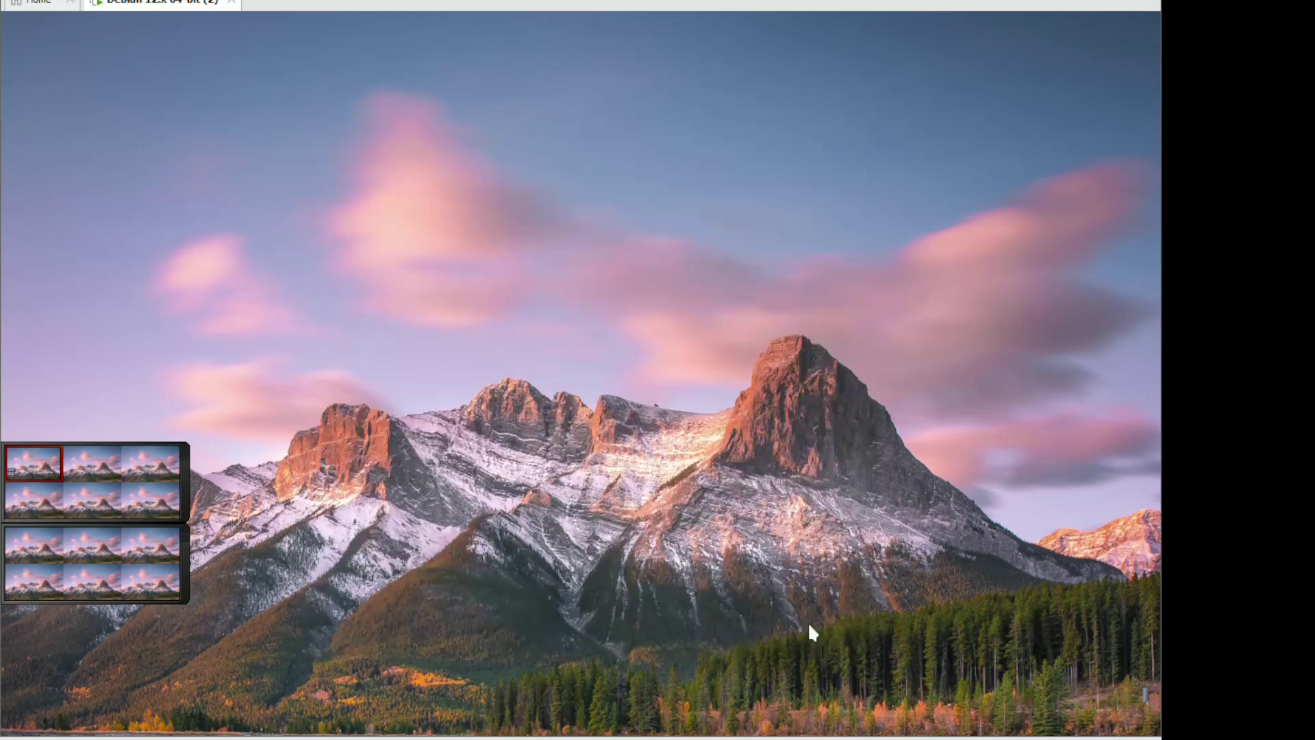
pyautogui.click(780, 501)
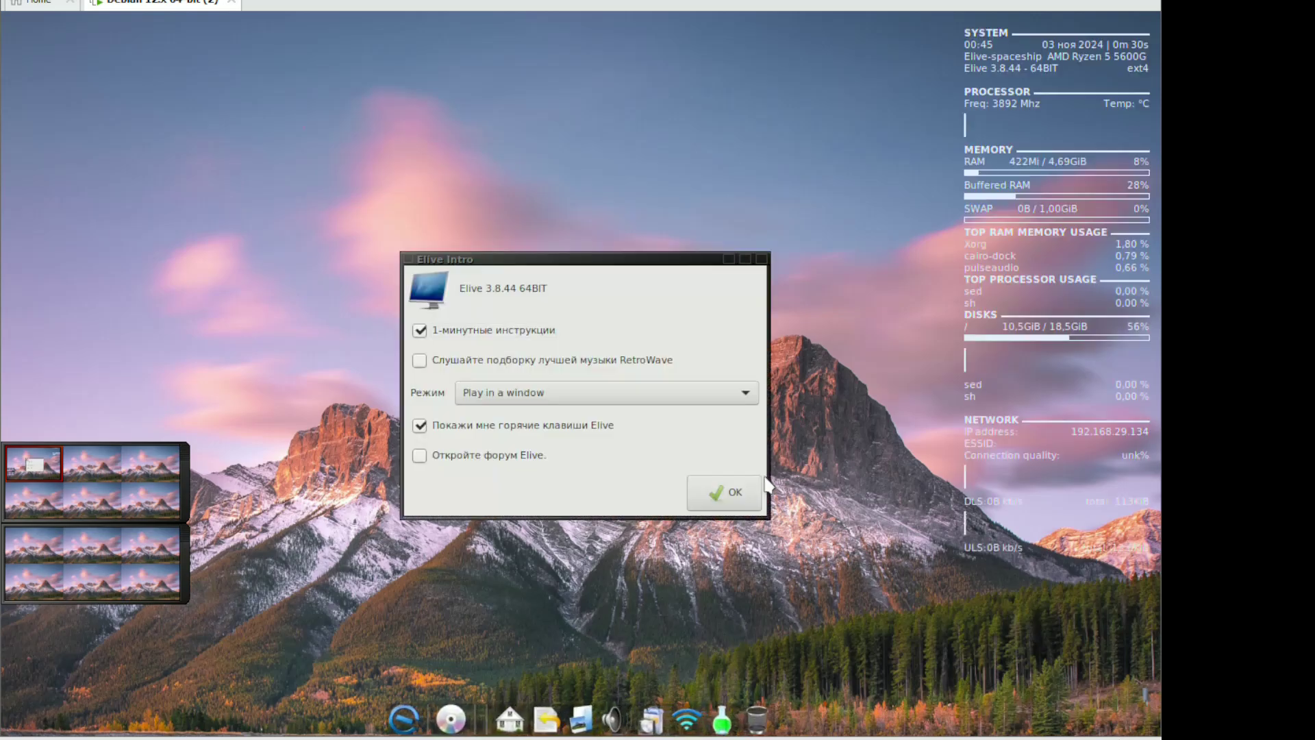
pyautogui.click(718, 488)
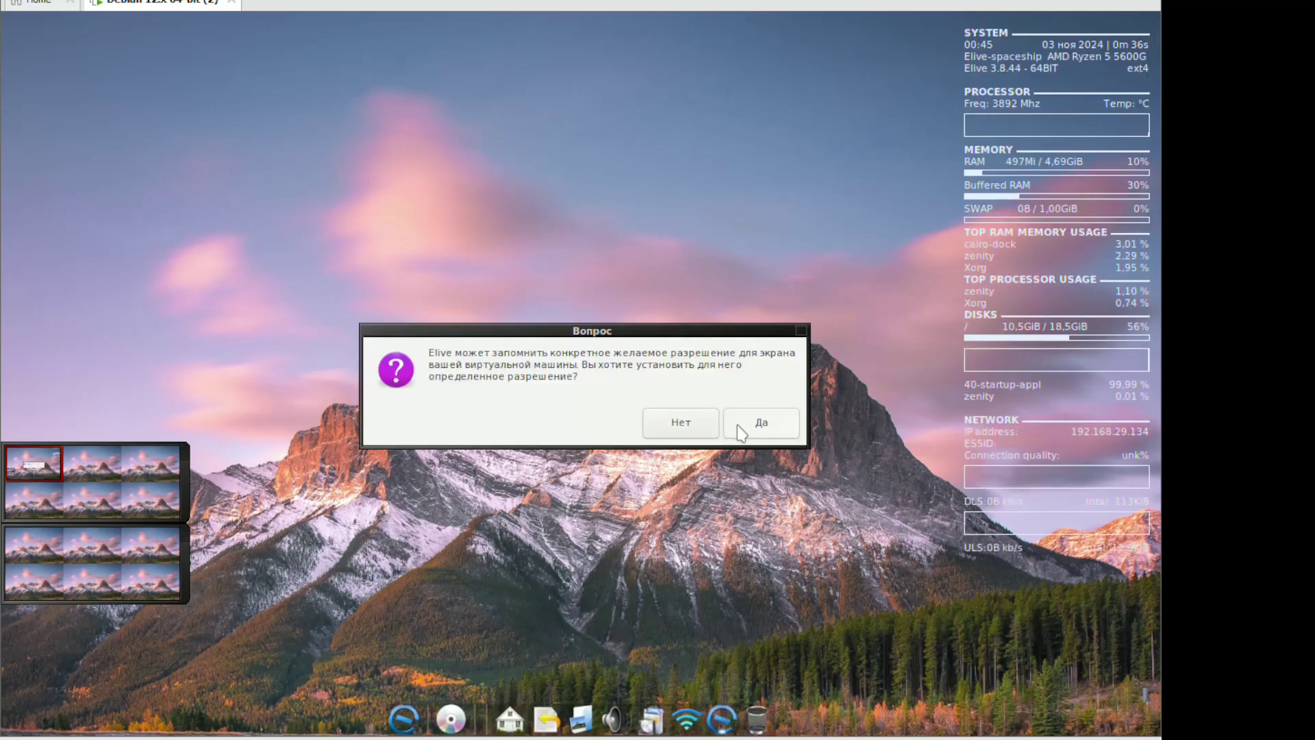
# Agree to set a specific virtual machine resolution, apply the current screen layout, and close the layout editor
pyautogui.click(739, 427)
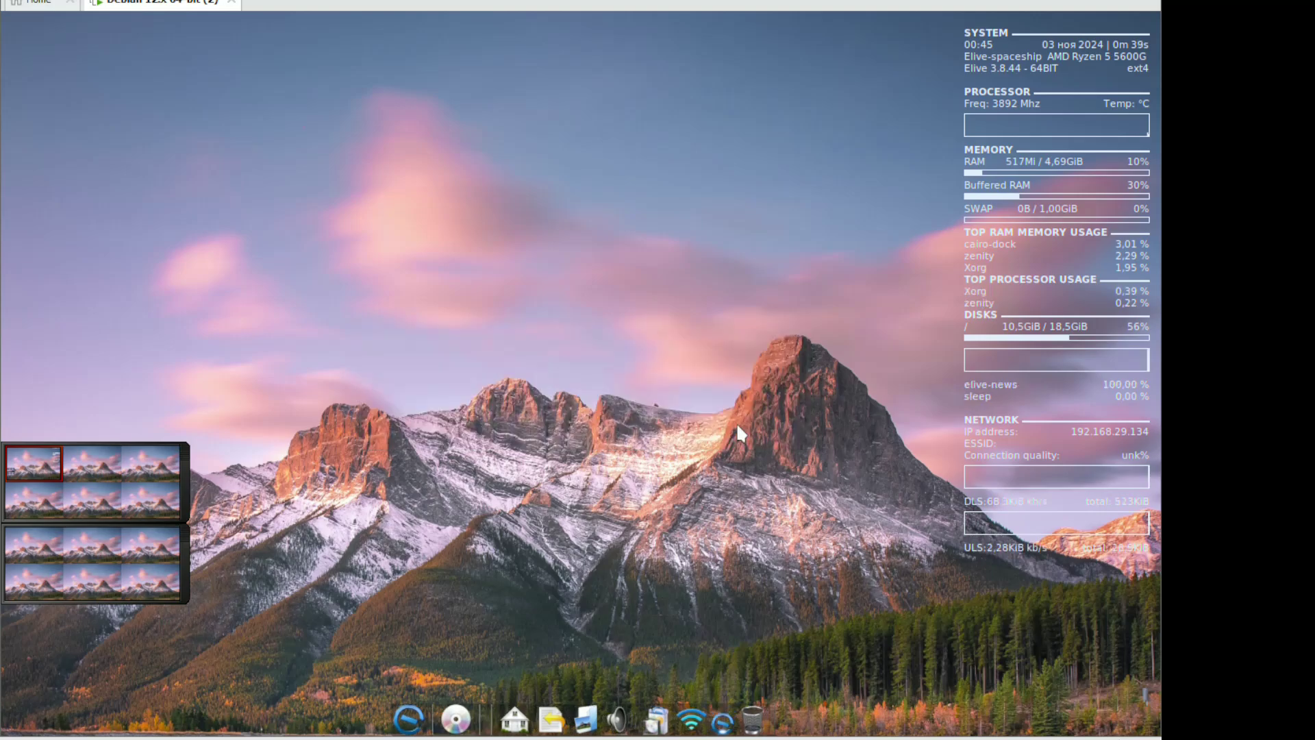
pyautogui.click(756, 426)
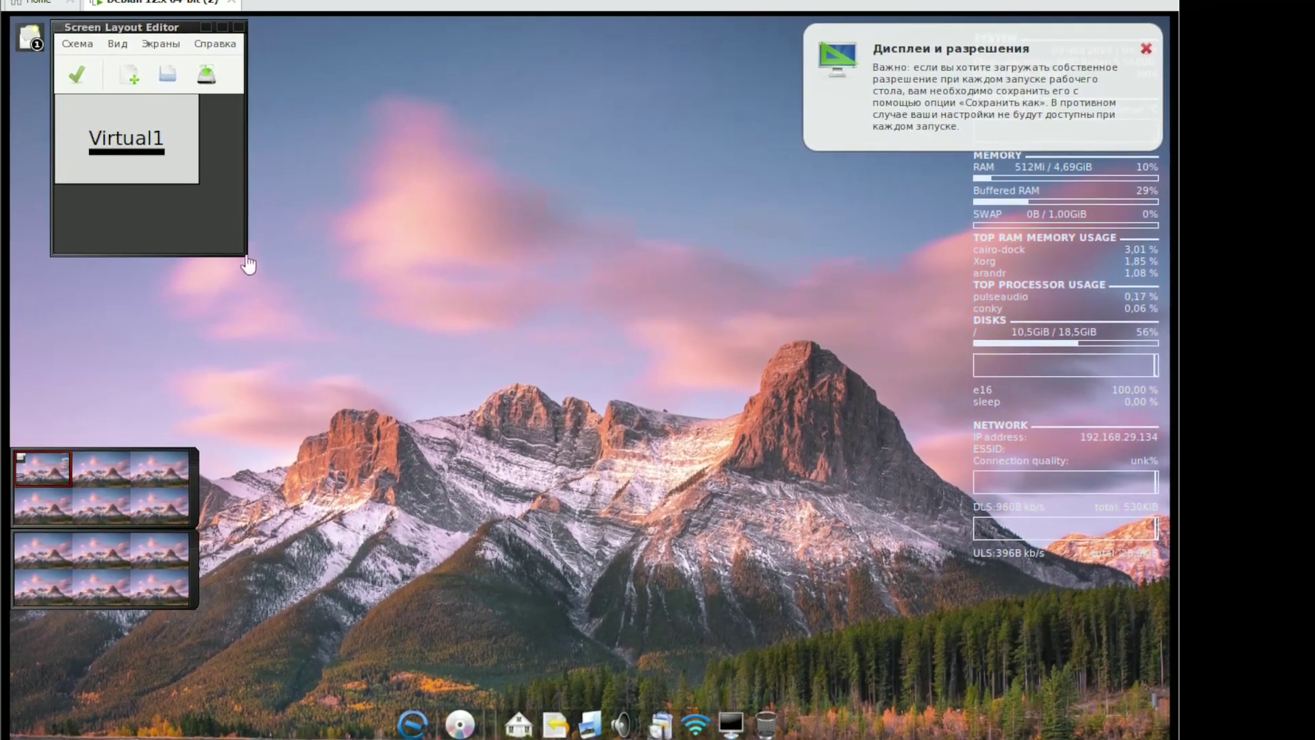
pyautogui.click(81, 75)
pyautogui.click(238, 26)
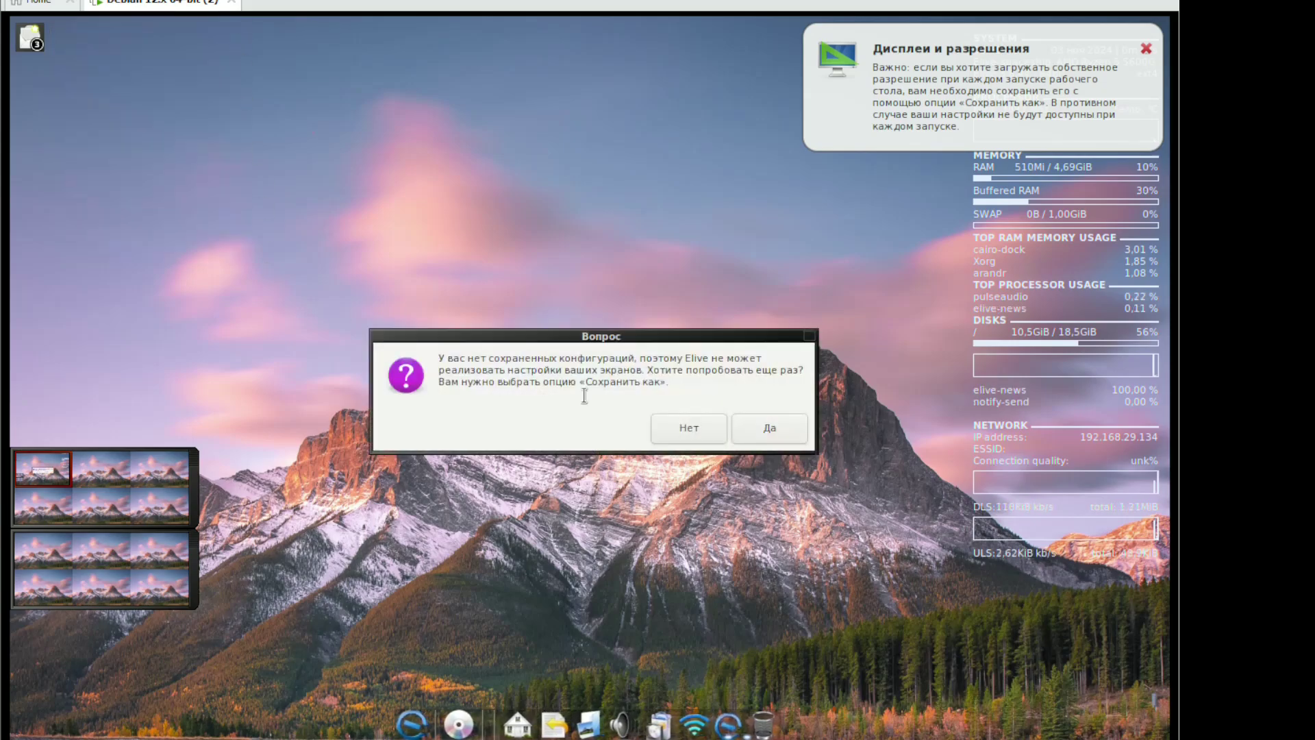
# Decline another attempt at saving a screen configuration and finish the display setup
pyautogui.click(685, 430)
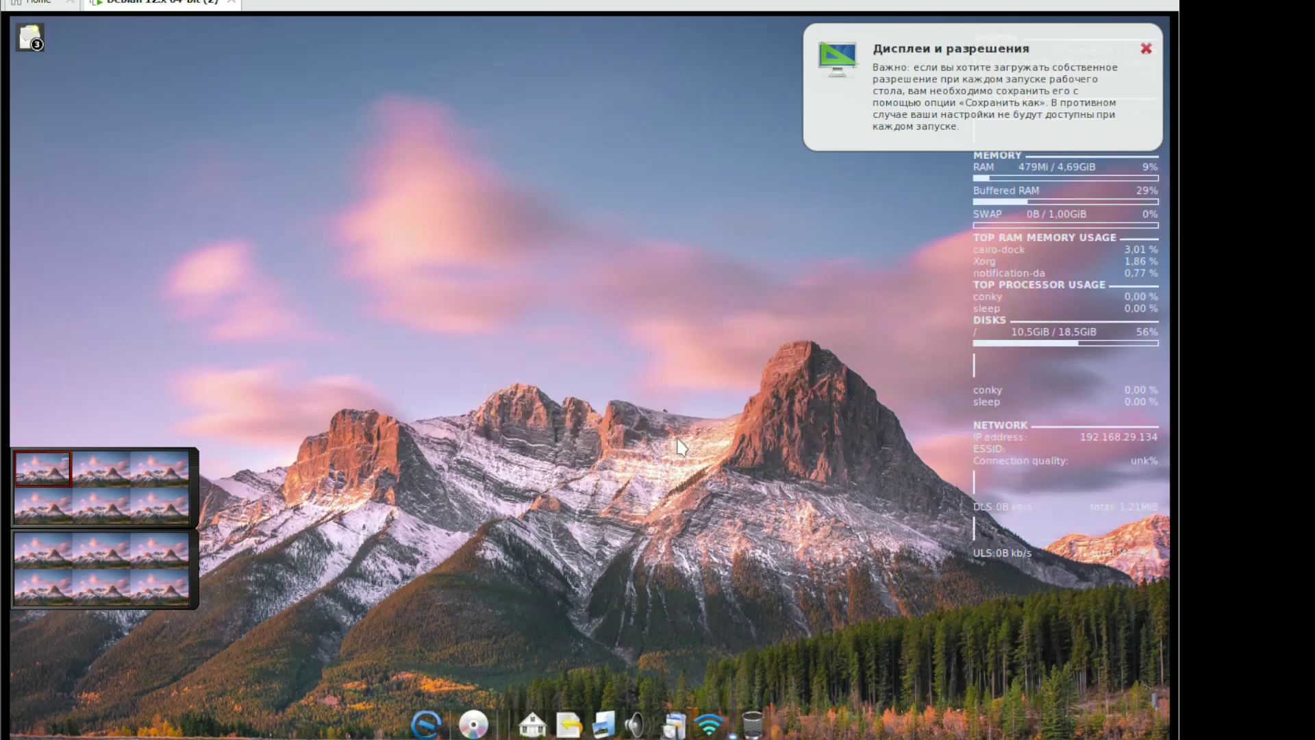
pyautogui.click(774, 428)
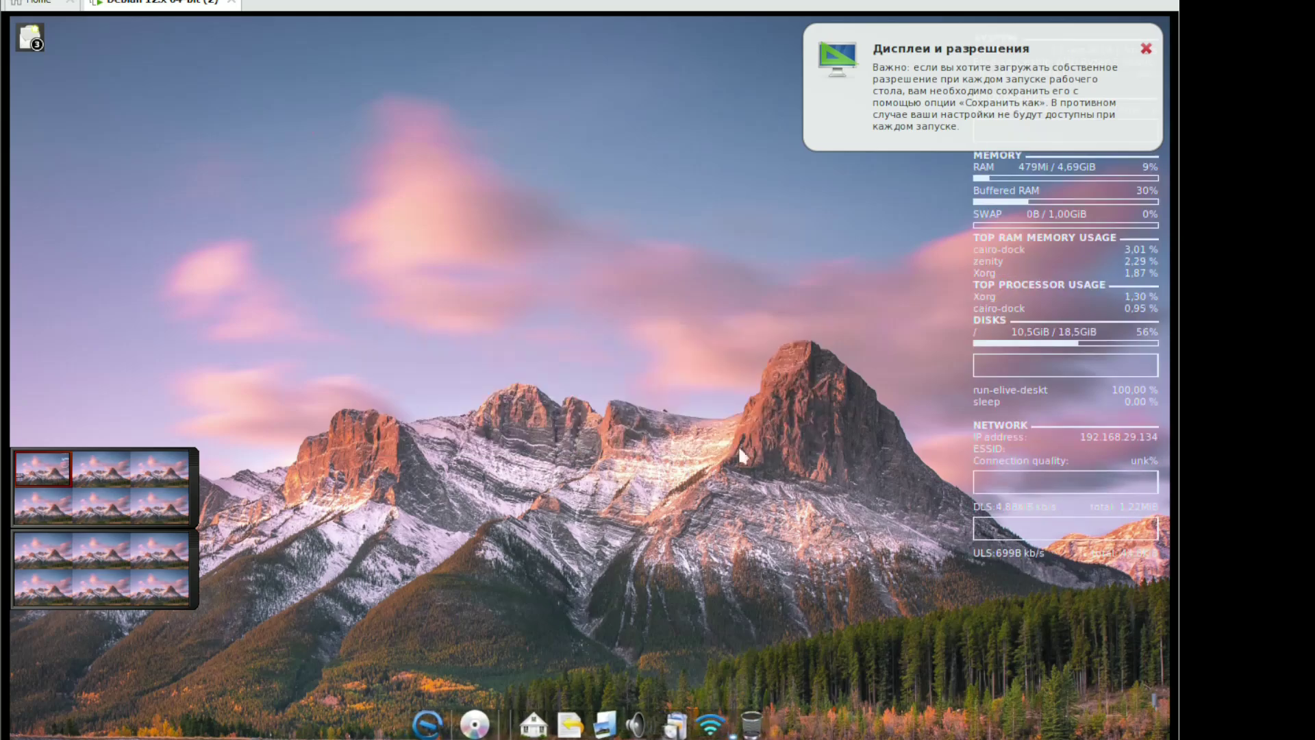
# Browse the desktop settings' theme and maintenance options and regenerate the menus
pyautogui.click(503, 396)
pyautogui.moveTo(504, 396)
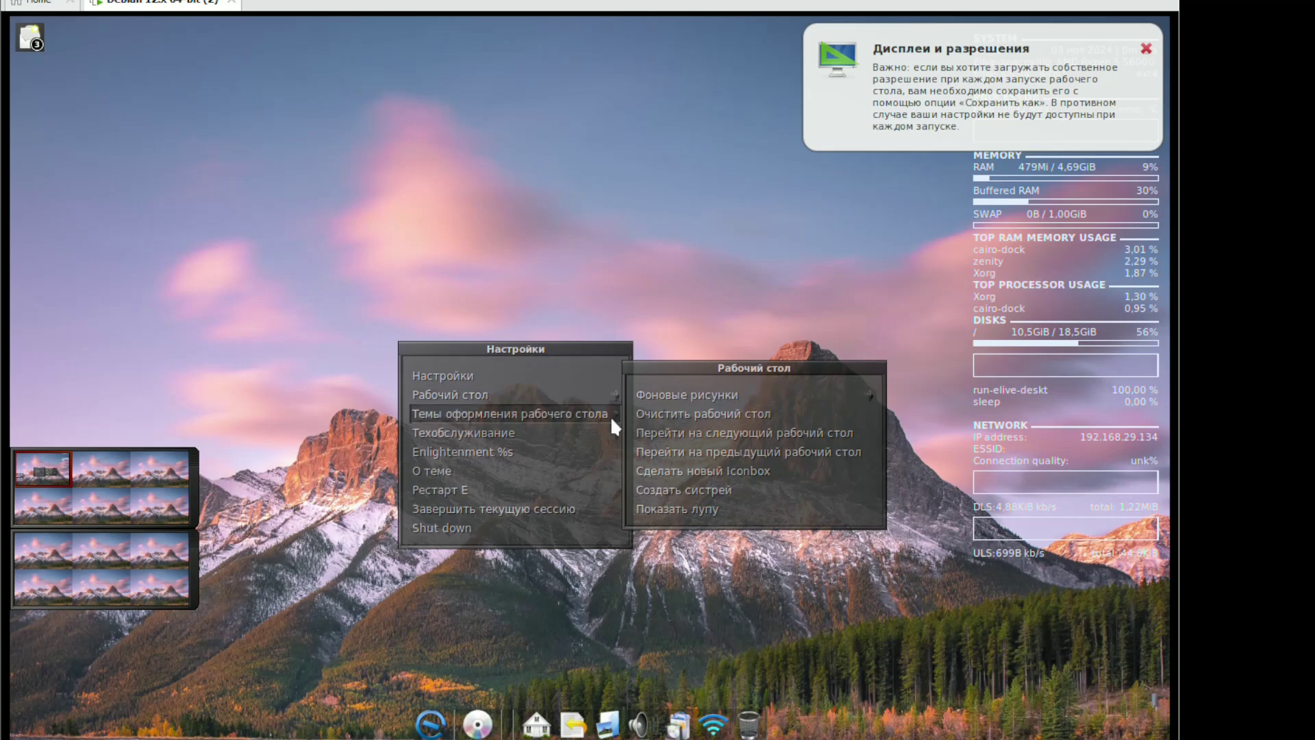
pyautogui.moveTo(605, 432)
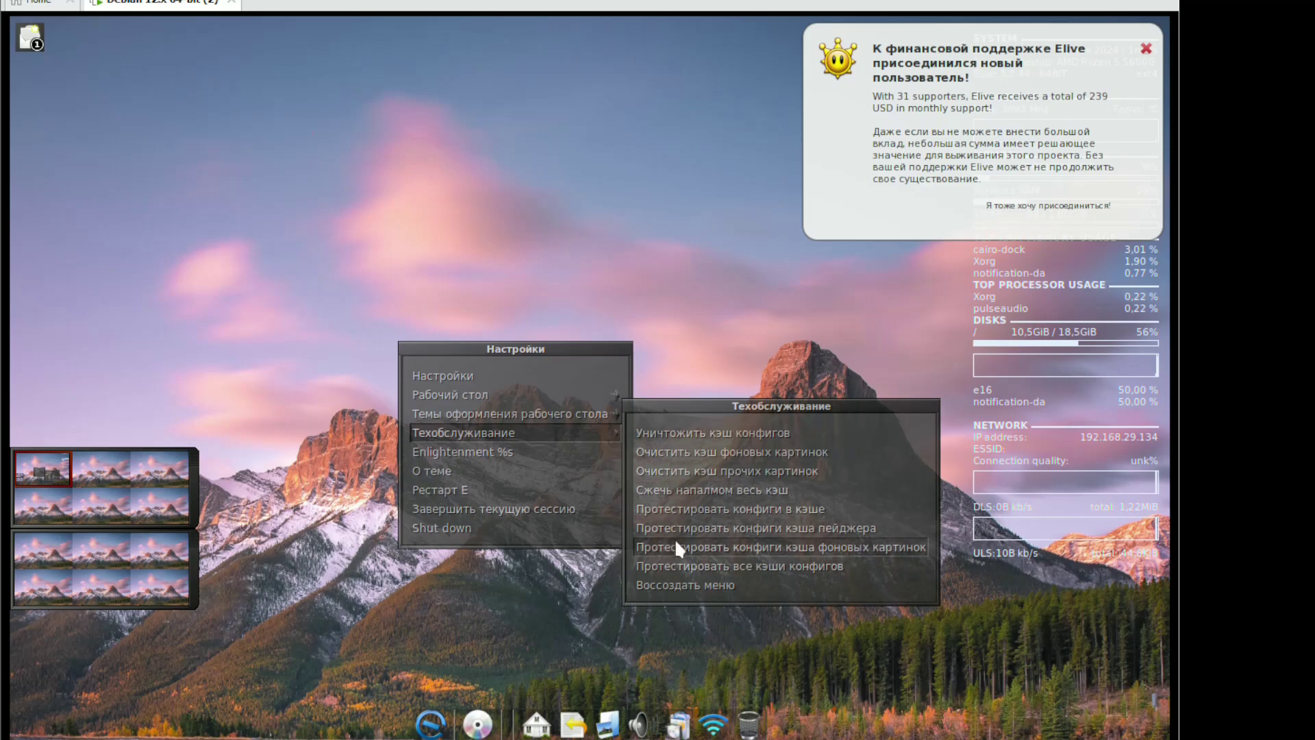
pyautogui.click(678, 585)
# Look over the Audio applications in the Elive menu and open the current theme's information
pyautogui.rightClick(400, 320)
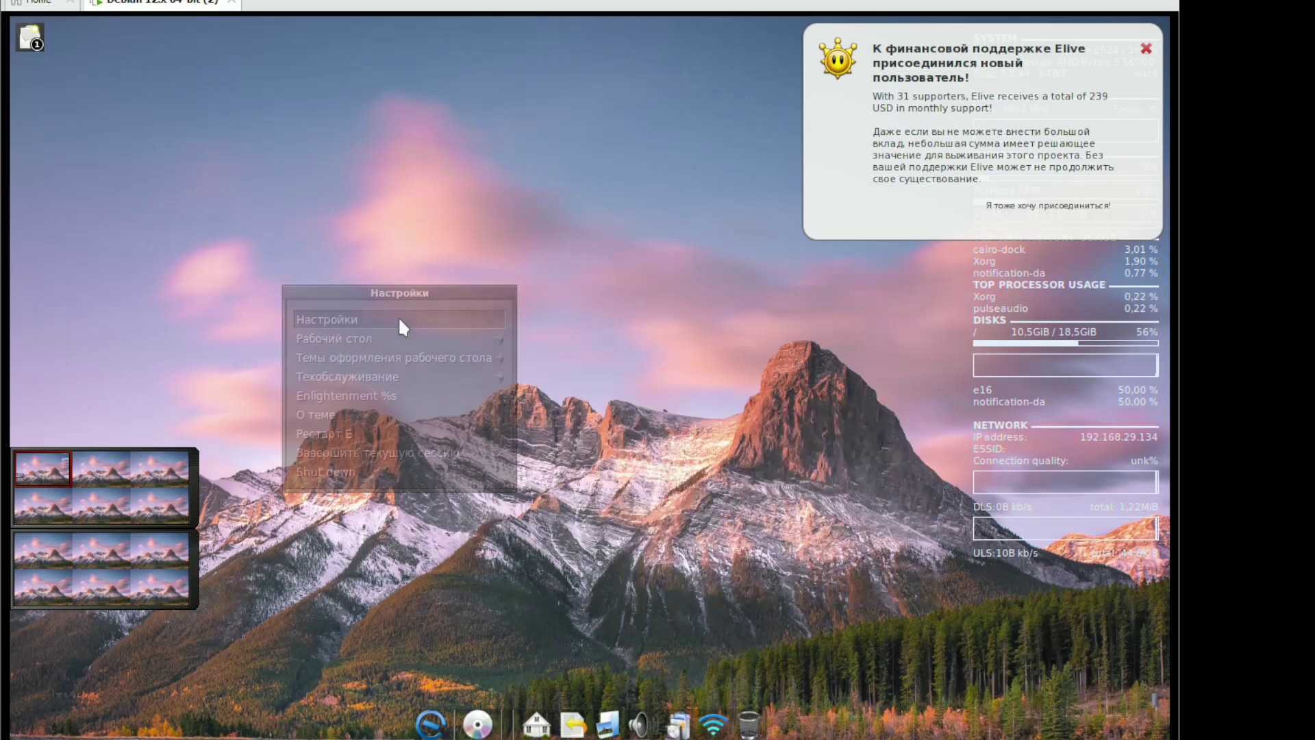
pyautogui.click(389, 421)
pyautogui.click(388, 421)
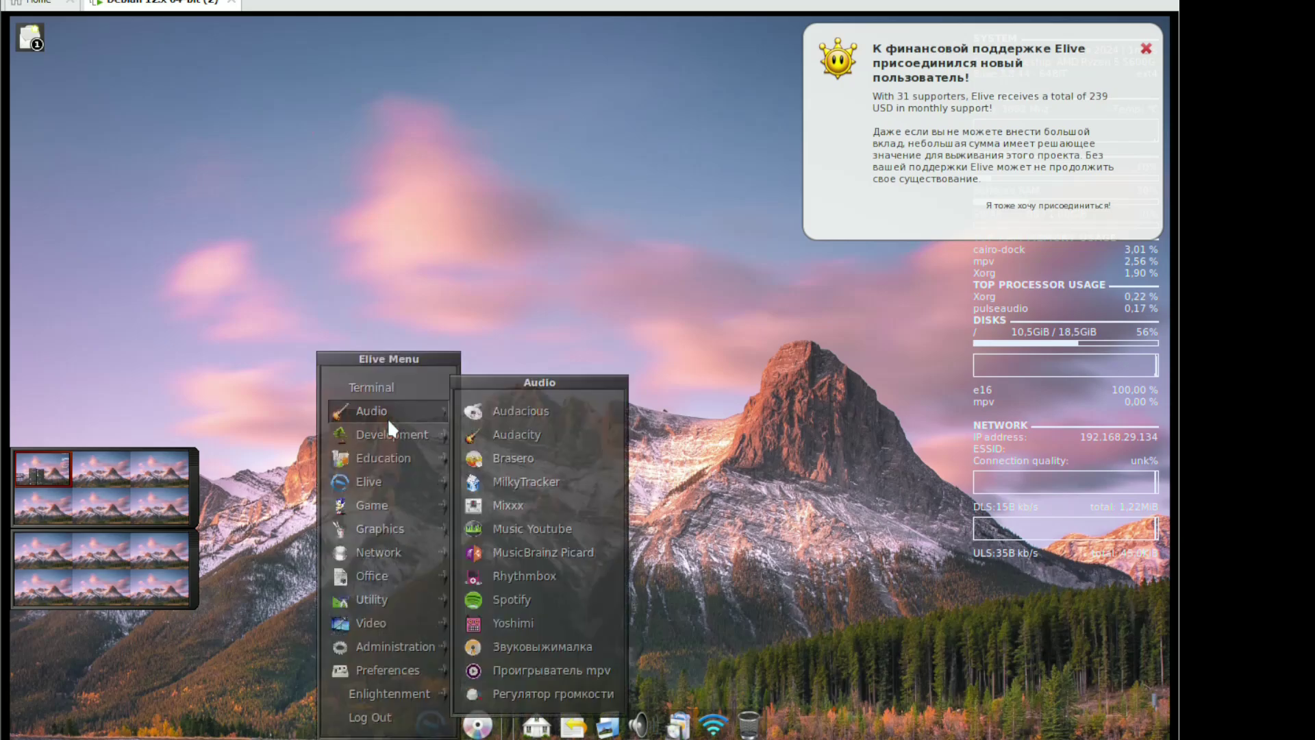
pyautogui.click(388, 274)
pyautogui.rightClick(392, 281)
pyautogui.click(369, 376)
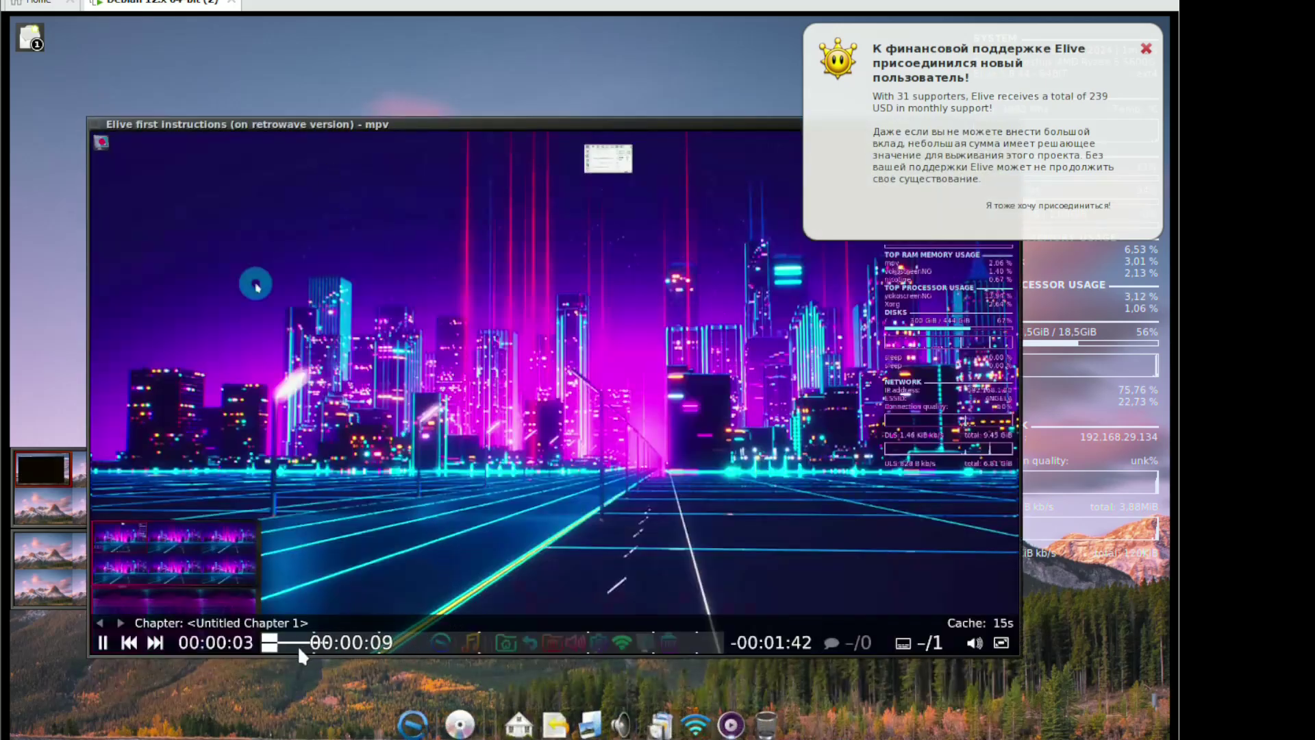
# Skip through the Elive first instructions video to 00:00:58 and review the positioning and opacity options for its window
pyautogui.moveTo(296, 644); pyautogui.dragTo(389, 647)
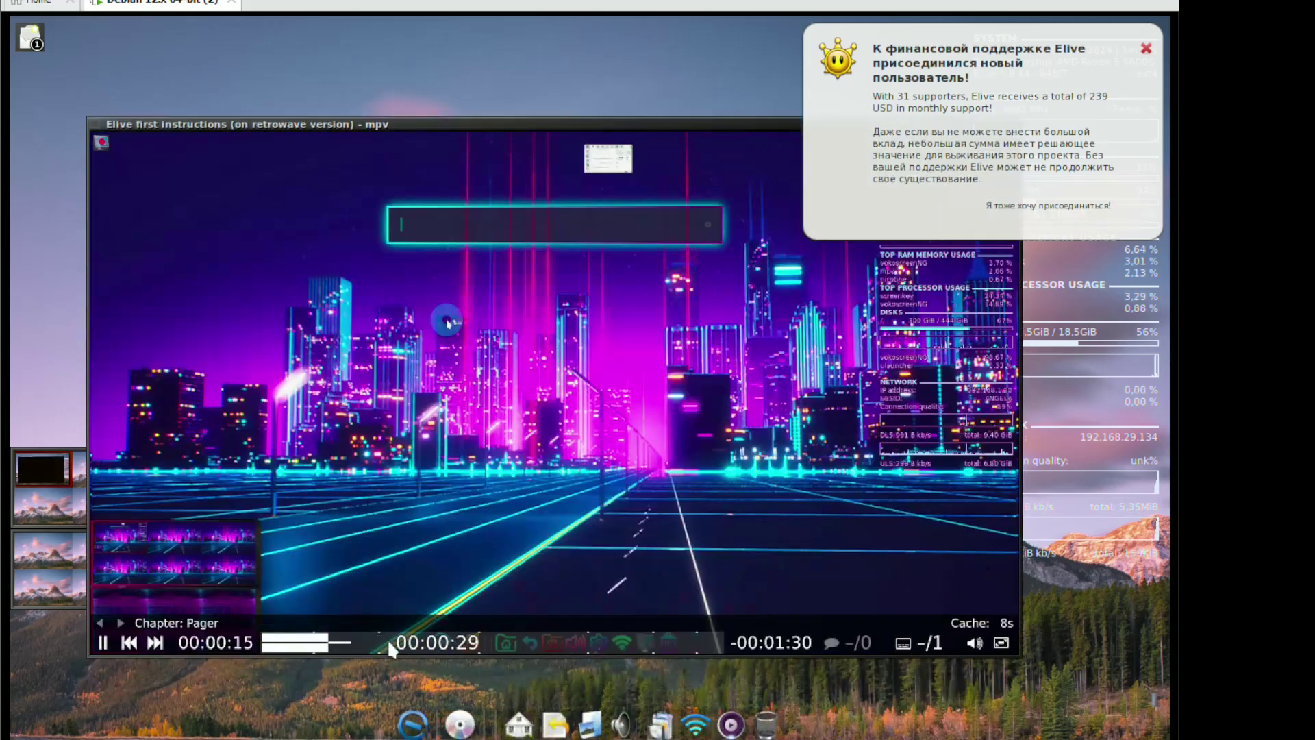
pyautogui.click(388, 644)
pyautogui.rightClick(542, 124)
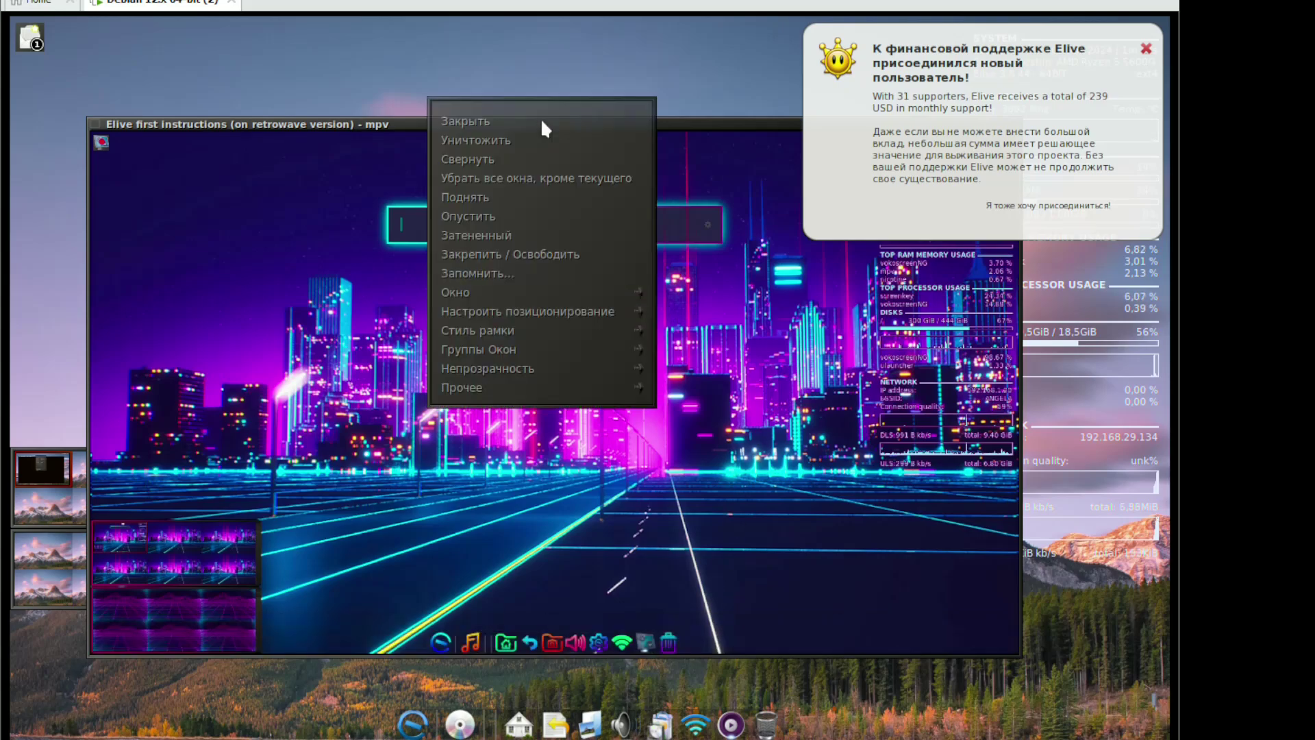
pyautogui.click(359, 126)
pyautogui.rightClick(358, 121)
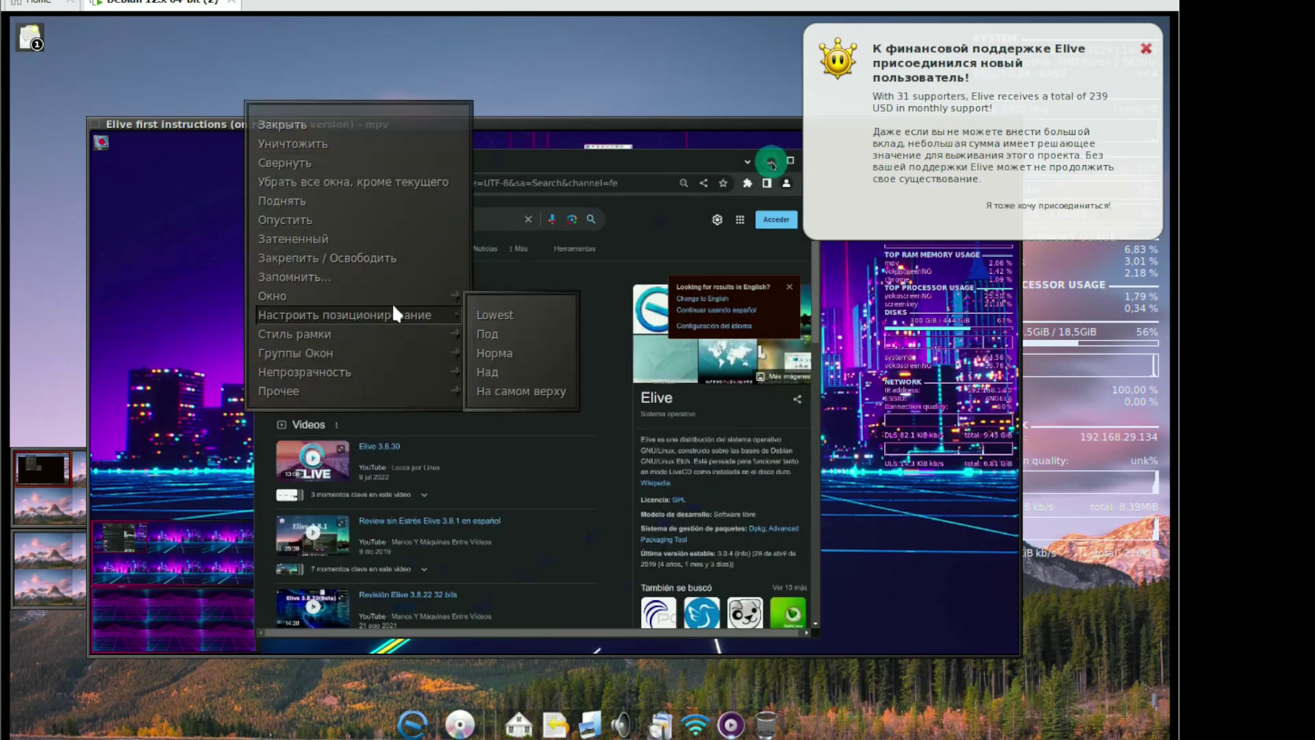
pyautogui.moveTo(390, 352)
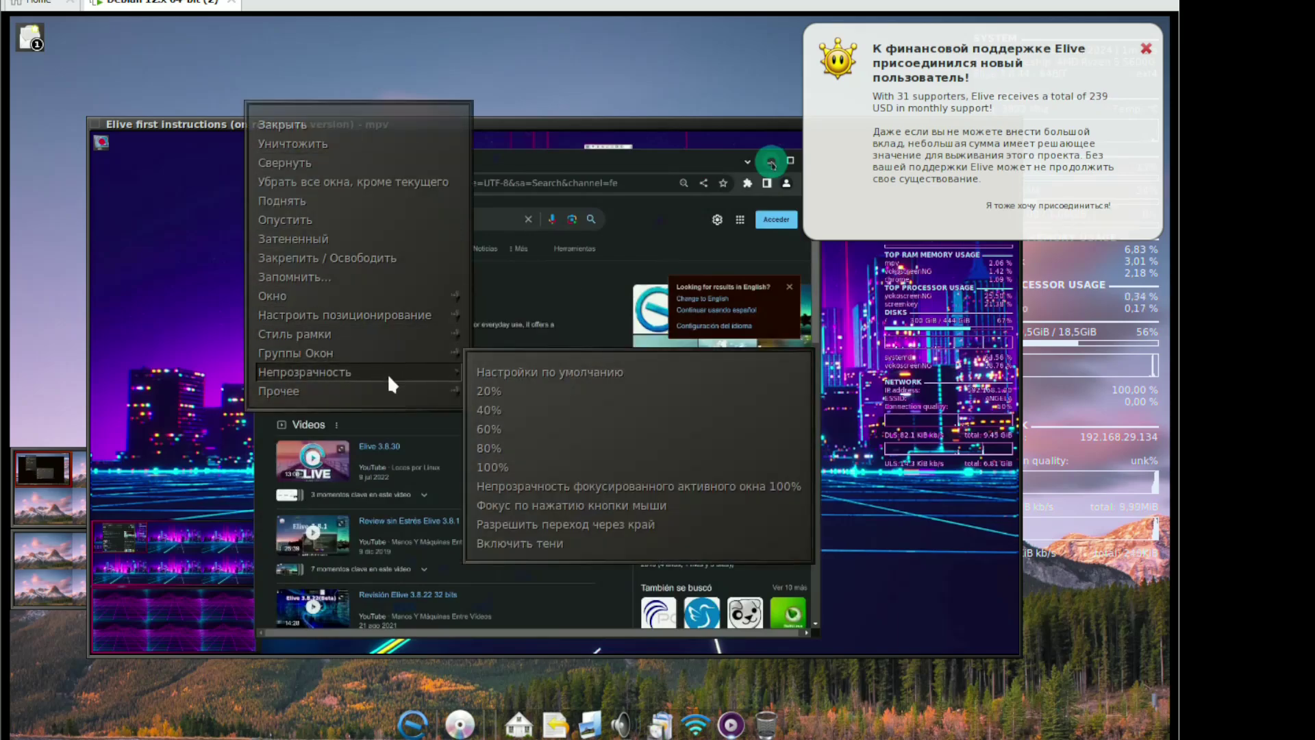
pyautogui.moveTo(389, 391)
pyautogui.click(545, 116)
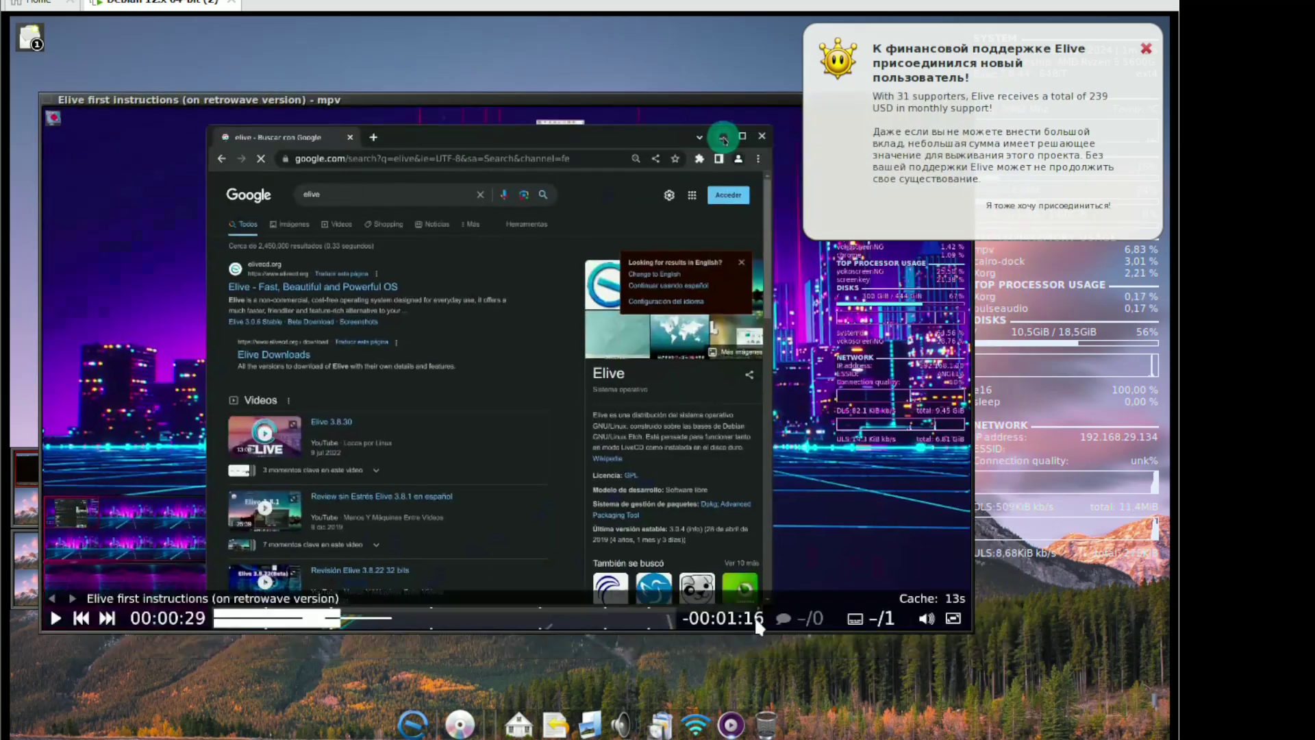
pyautogui.click(467, 618)
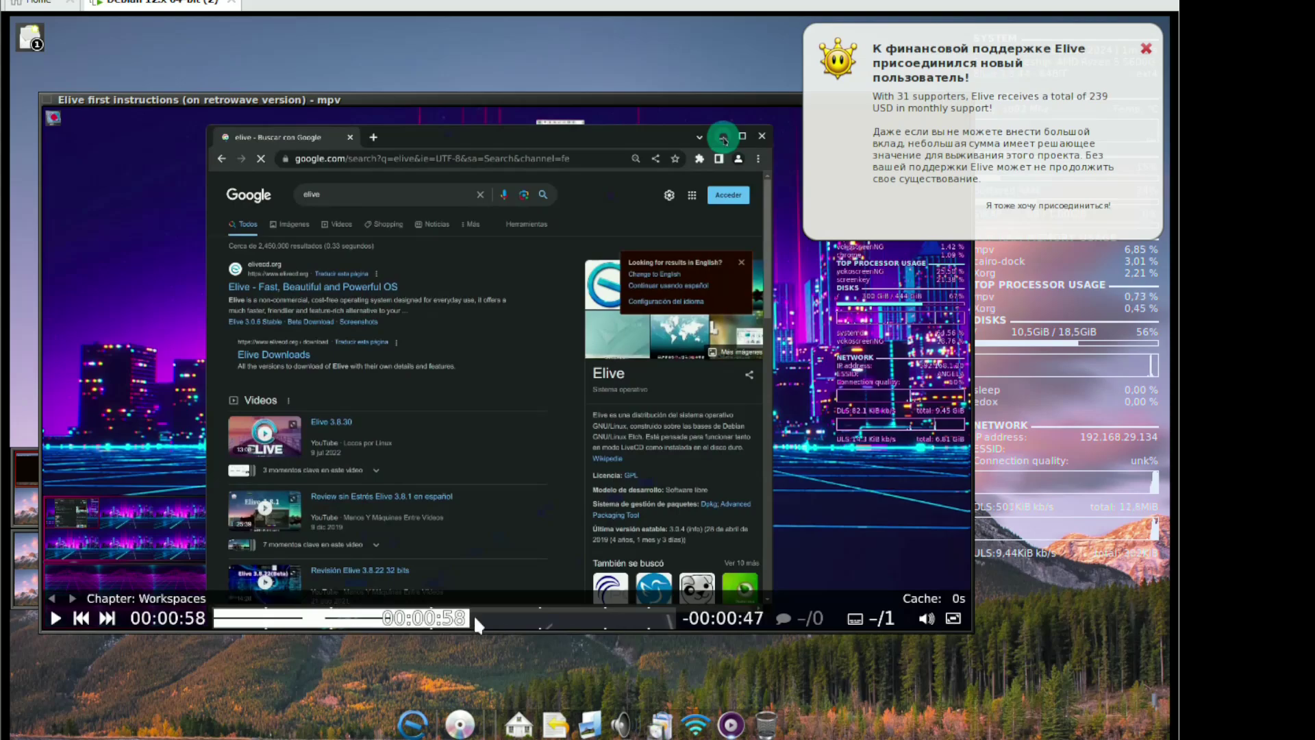
# Dismiss the supporter notification and close the video, the hot-keys document and the theme information window
pyautogui.click(1147, 49)
pyautogui.click(965, 99)
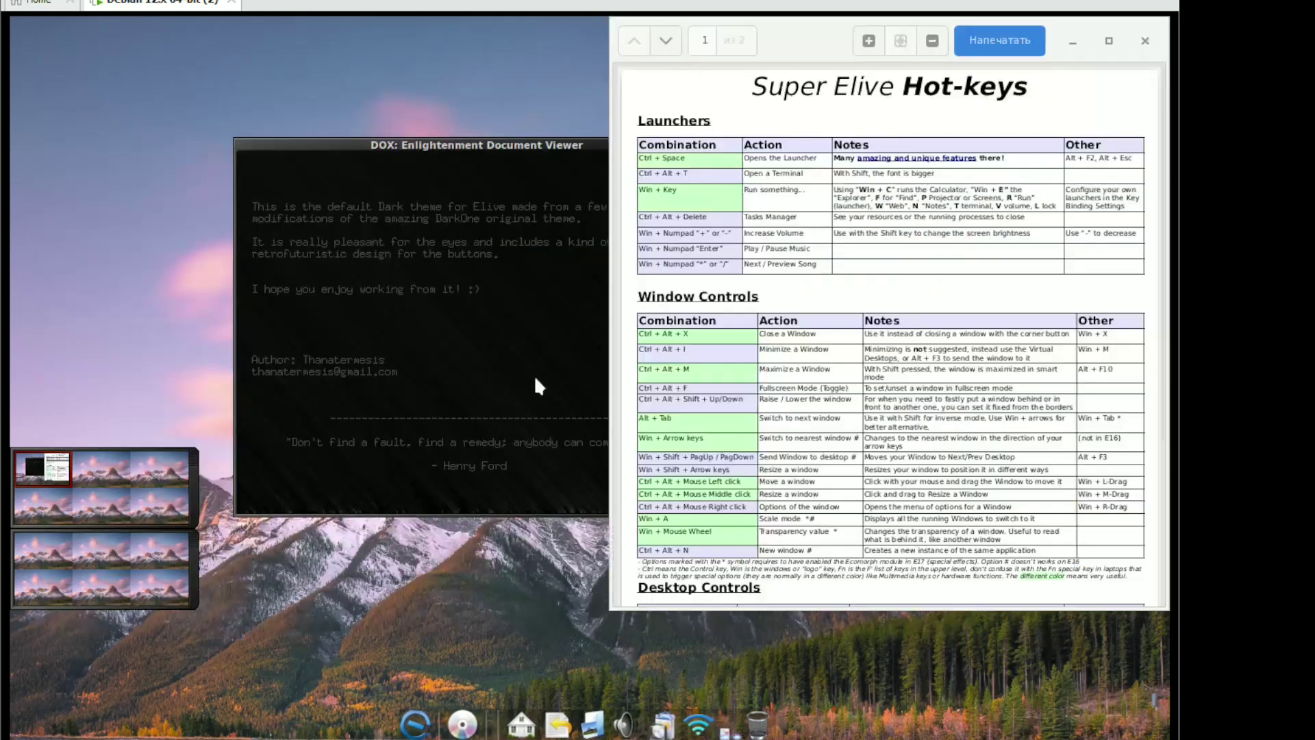
pyautogui.click(1147, 41)
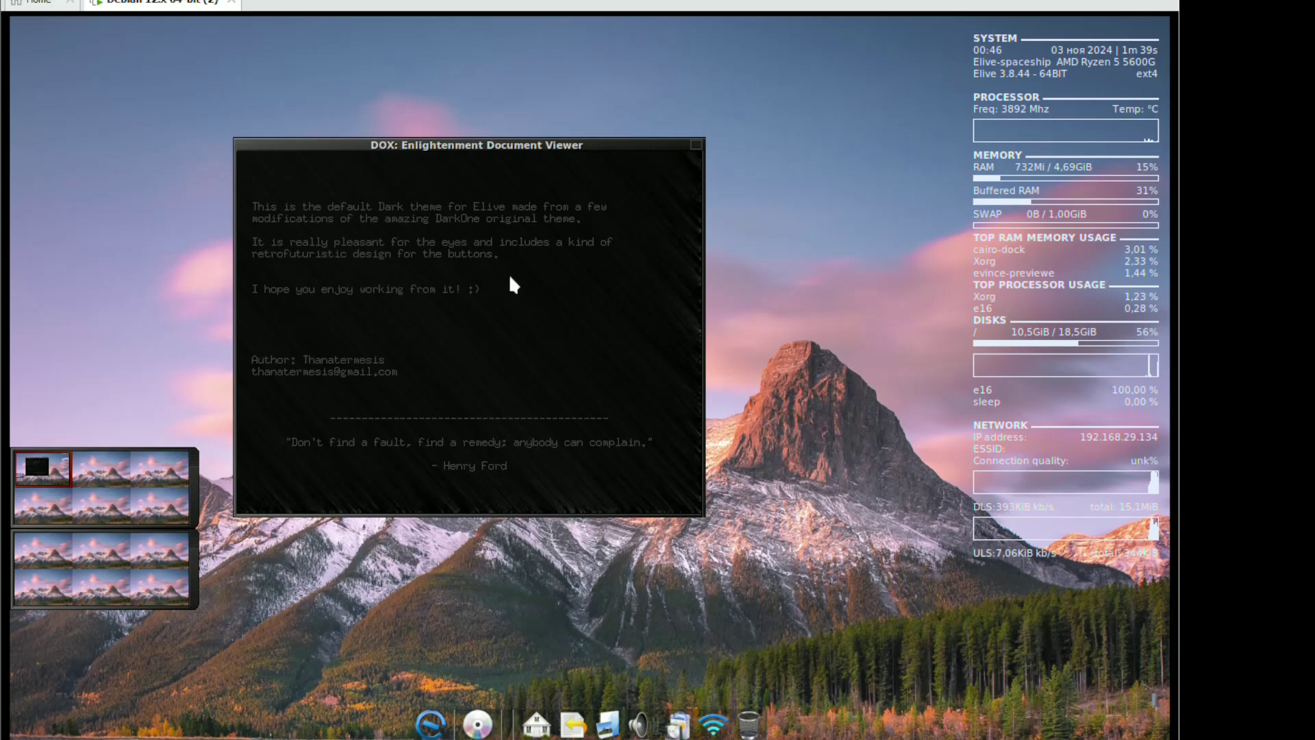
pyautogui.click(693, 146)
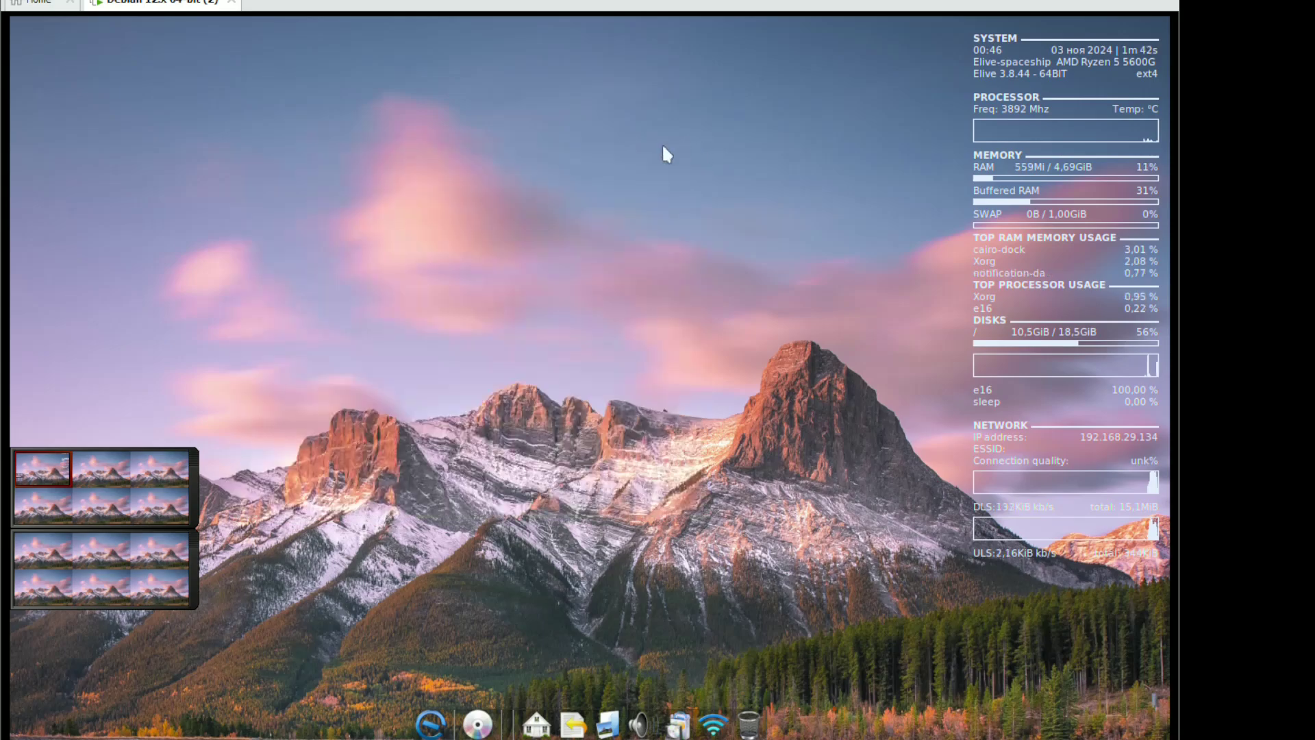
# Open the information on the default Dark theme again and close it
pyautogui.rightClick(662, 152)
pyautogui.click(604, 245)
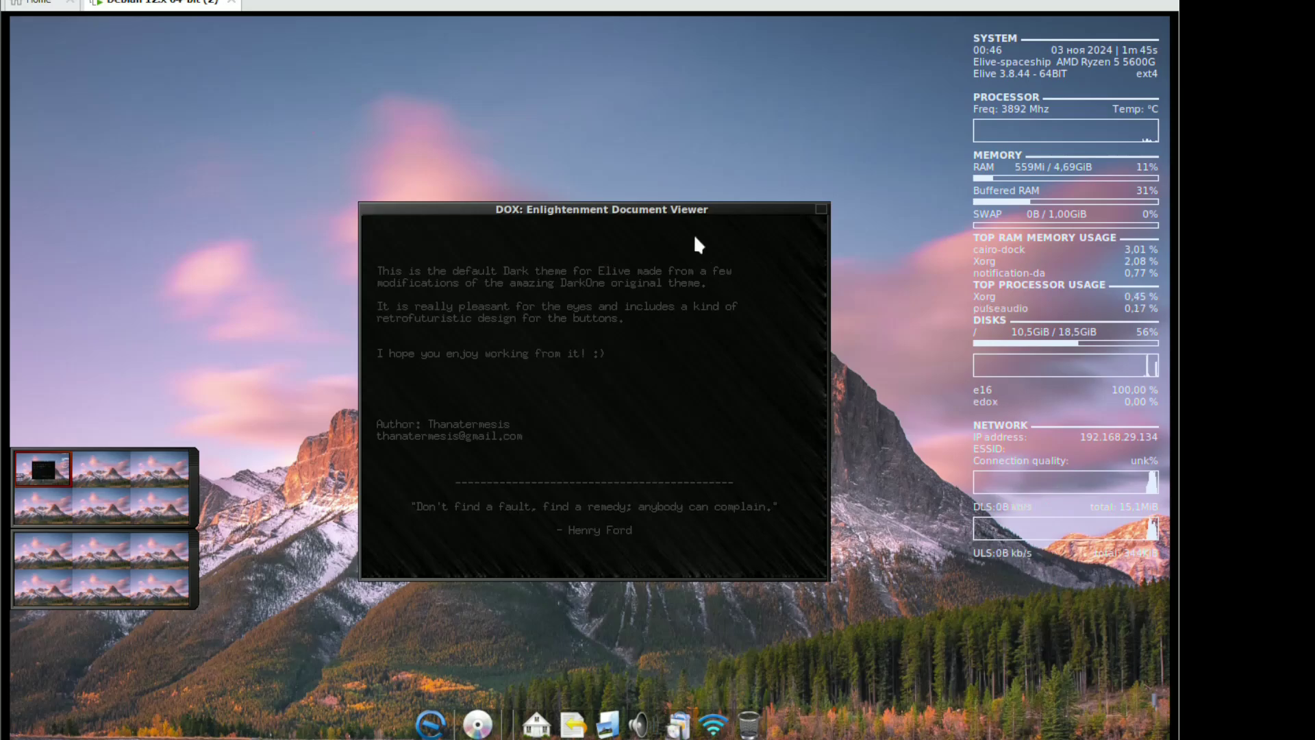
pyautogui.click(821, 214)
# Switch the desktop theme to 23ozglass
pyautogui.rightClick(455, 150)
pyautogui.moveTo(472, 191)
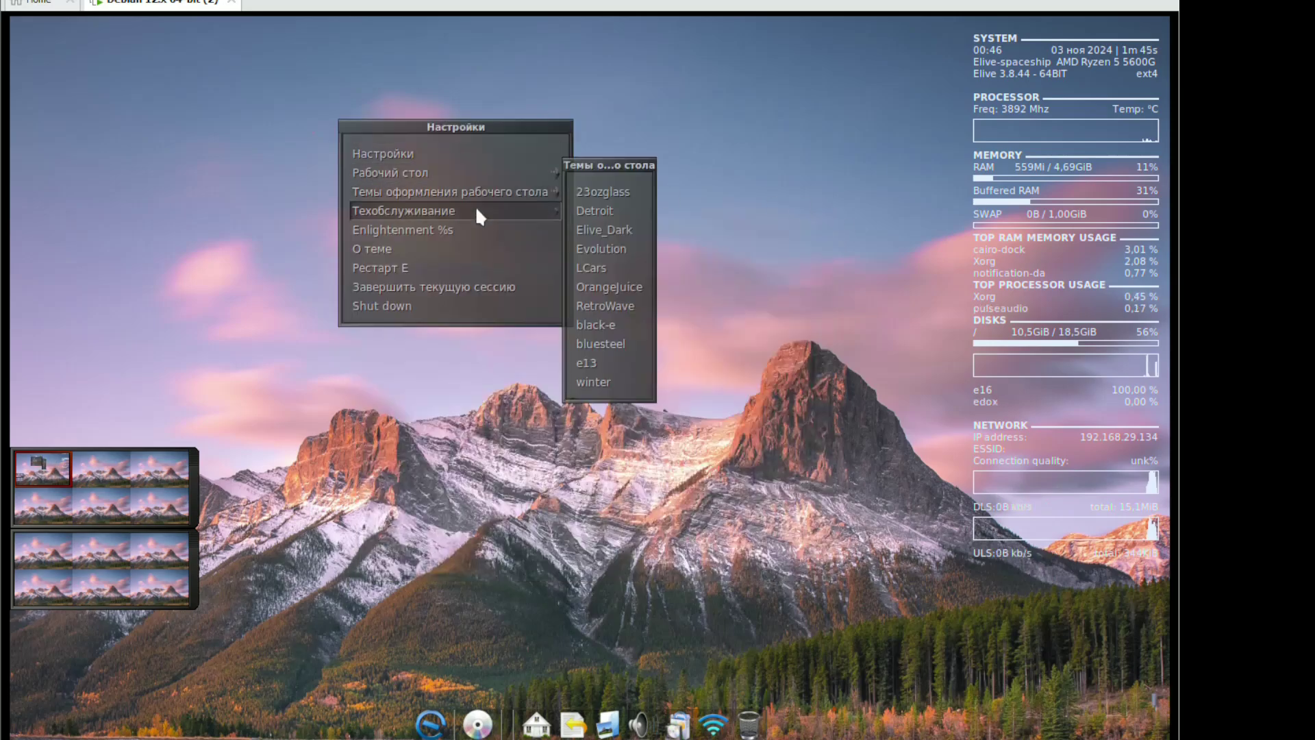
pyautogui.click(579, 210)
# Open the 23ozglass theme's information and go through its About, Credits and Copyright pages
pyautogui.rightClick(567, 194)
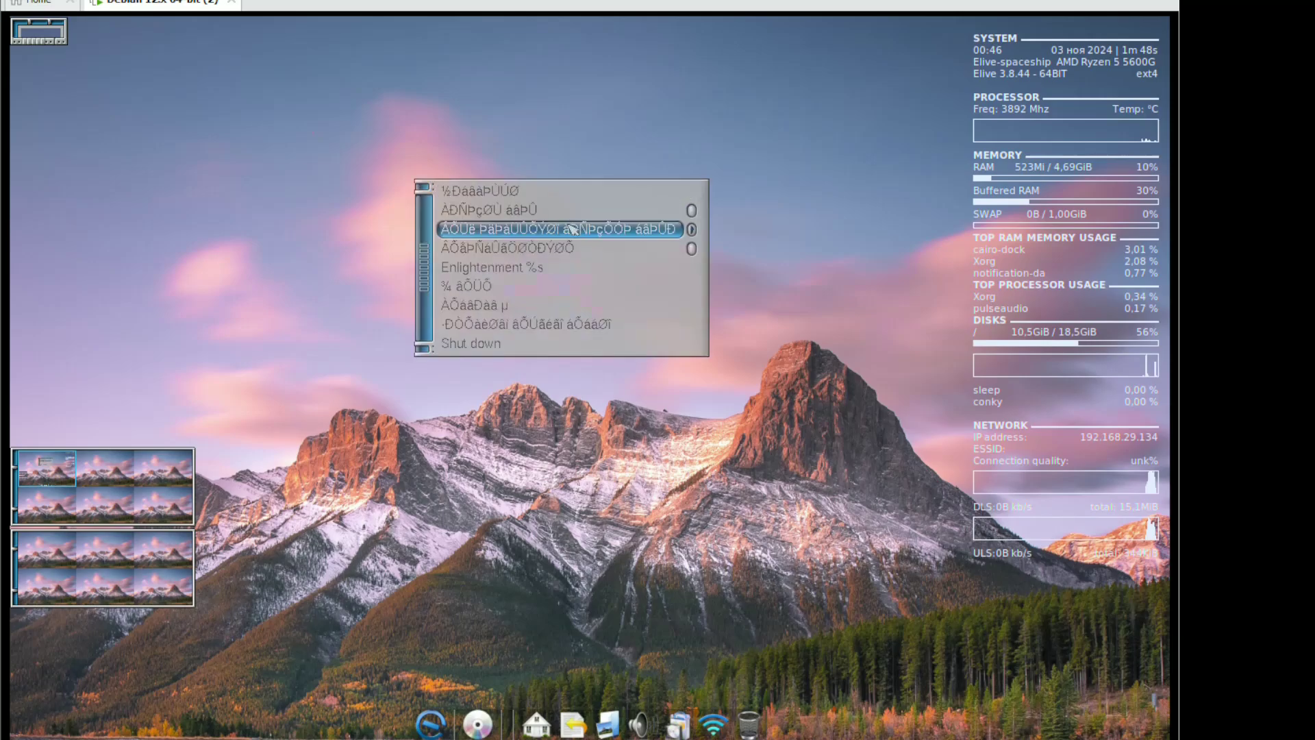
pyautogui.click(550, 286)
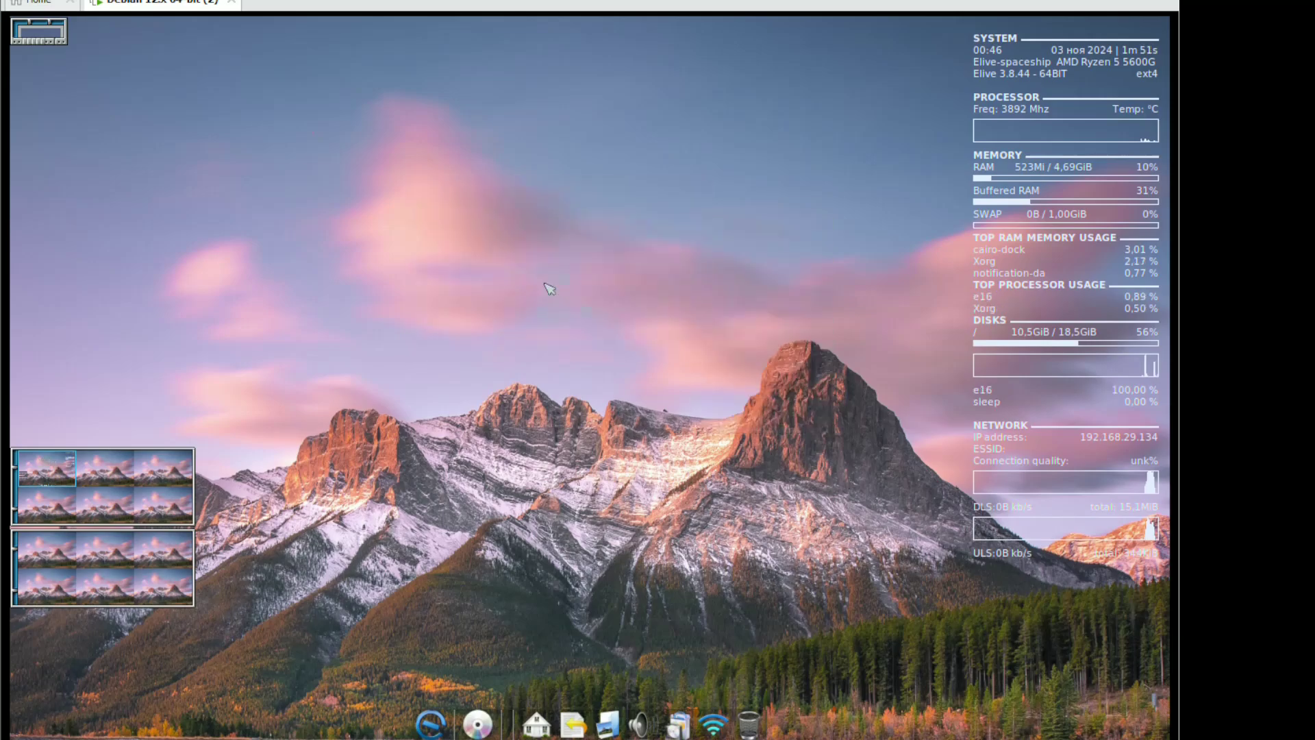
pyautogui.click(629, 499)
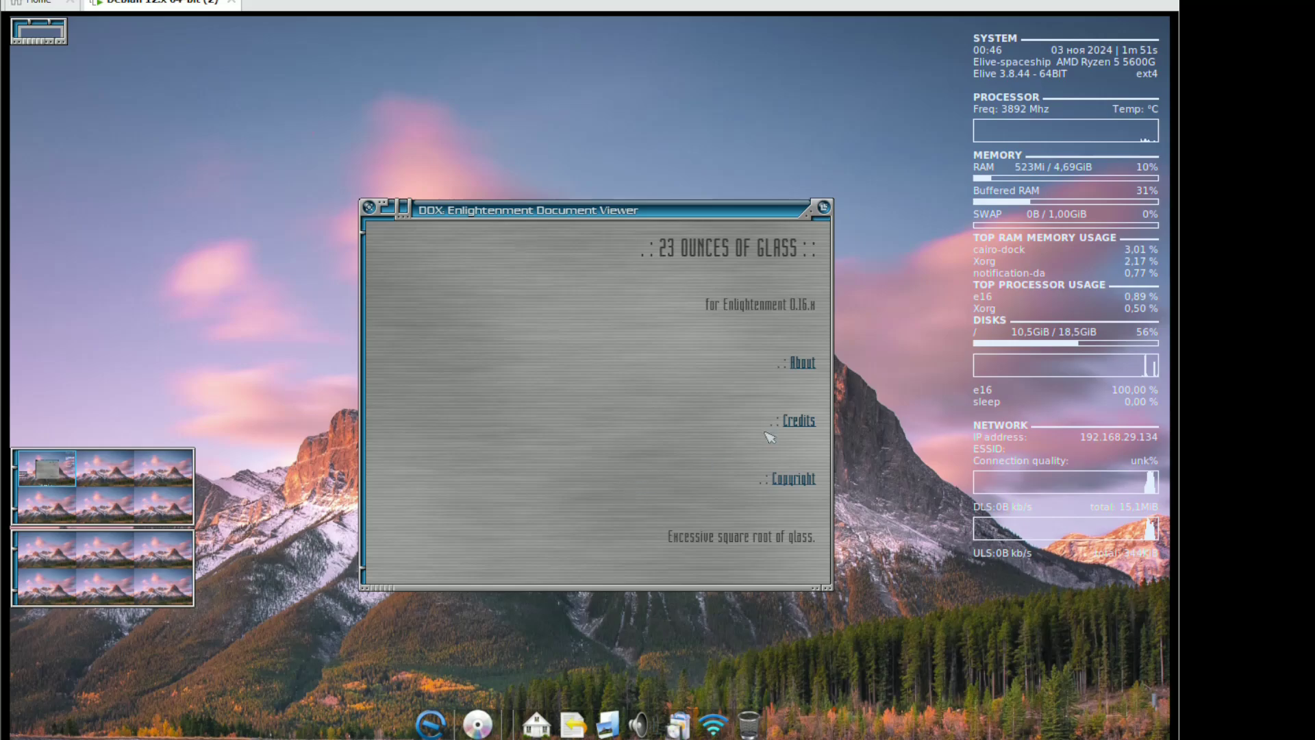
pyautogui.click(798, 364)
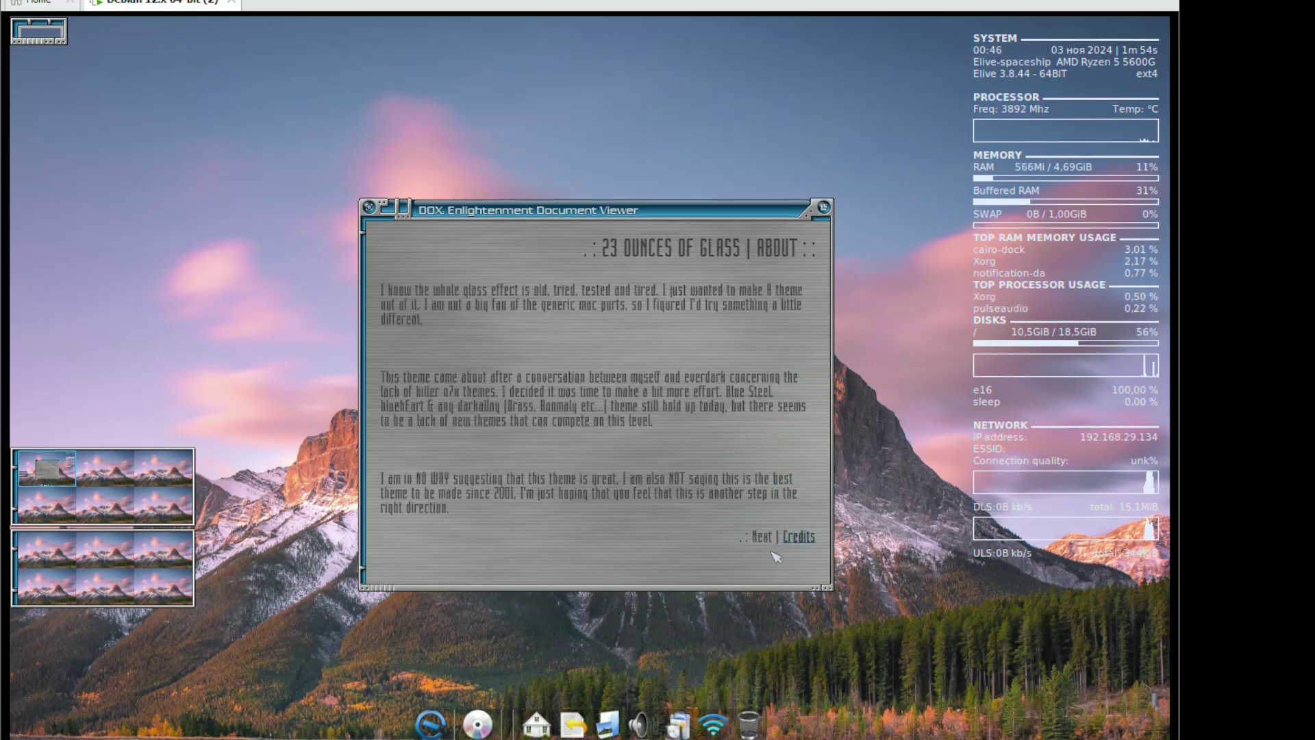
pyautogui.click(797, 537)
pyautogui.click(800, 537)
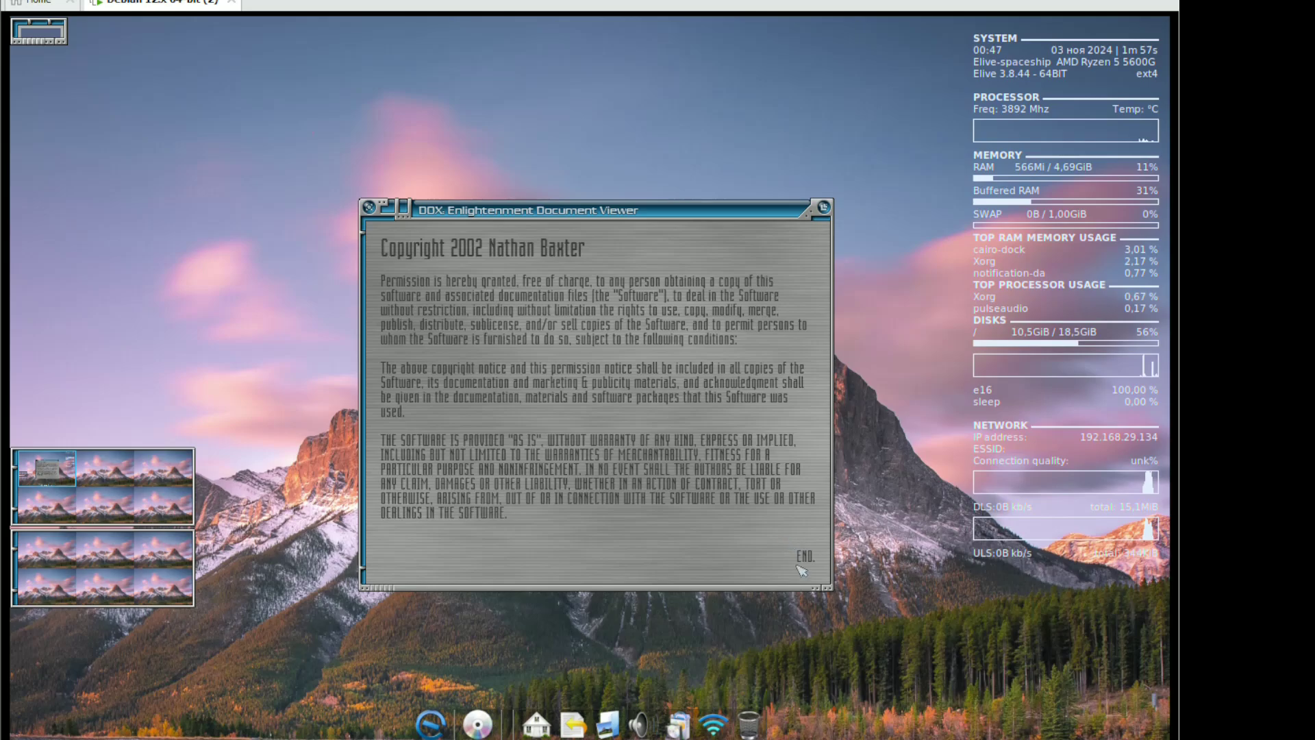
# Minimize the theme information window, restore it from its desktop thumbnail, and close it
pyautogui.click(826, 208)
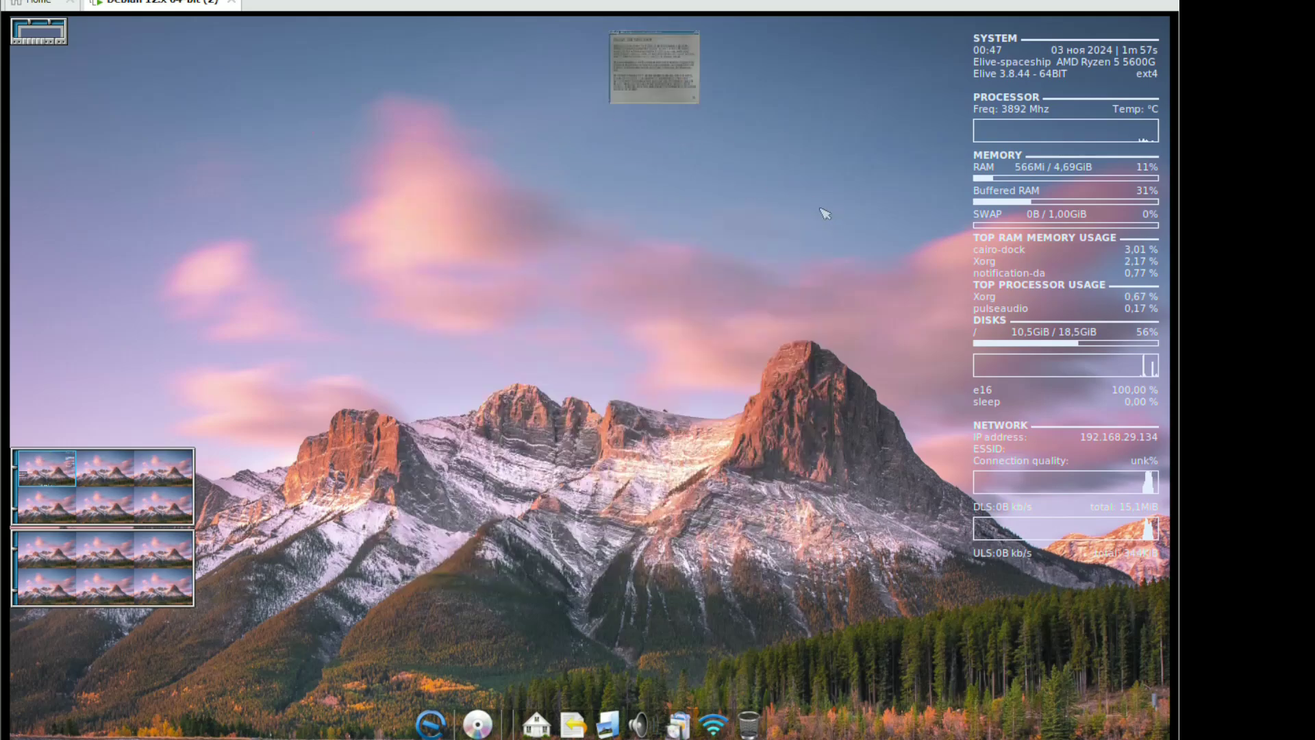
pyautogui.click(674, 76)
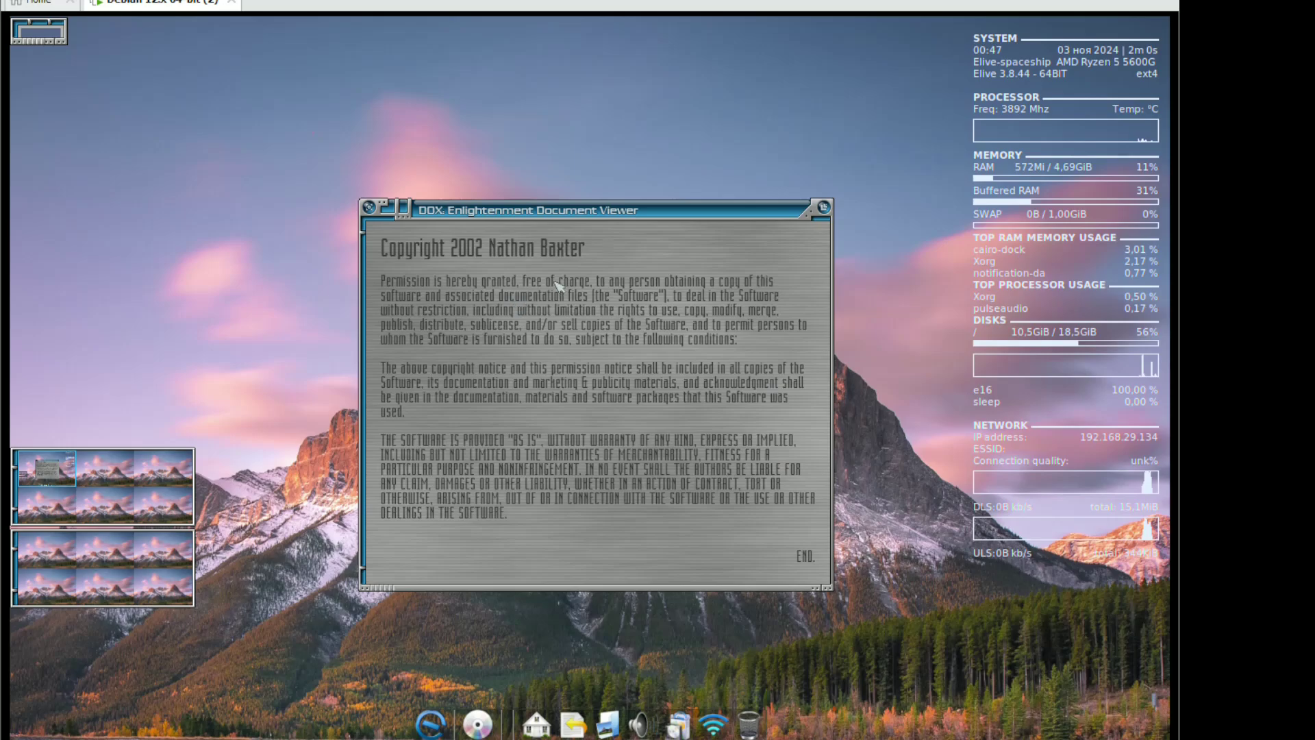
pyautogui.click(371, 208)
# Switch the desktop theme to Detroit
pyautogui.rightClick(376, 214)
pyautogui.moveTo(391, 245)
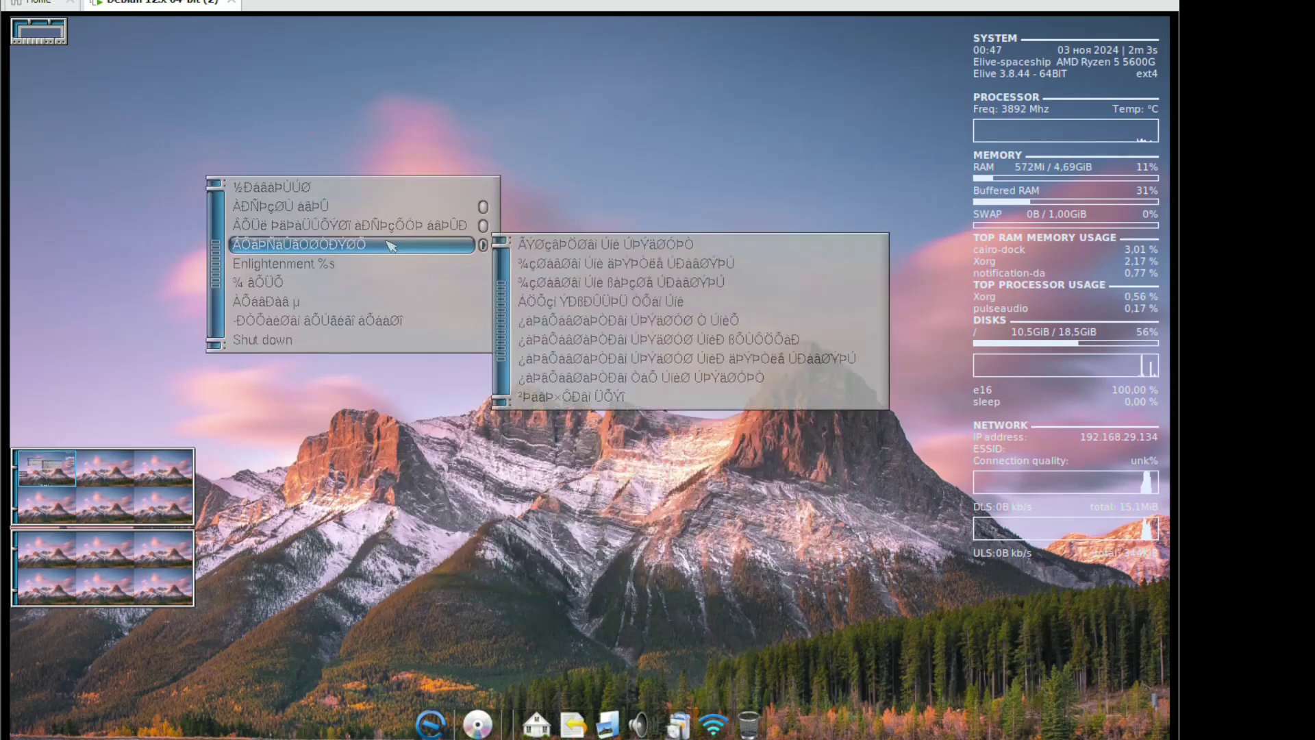
pyautogui.moveTo(458, 228)
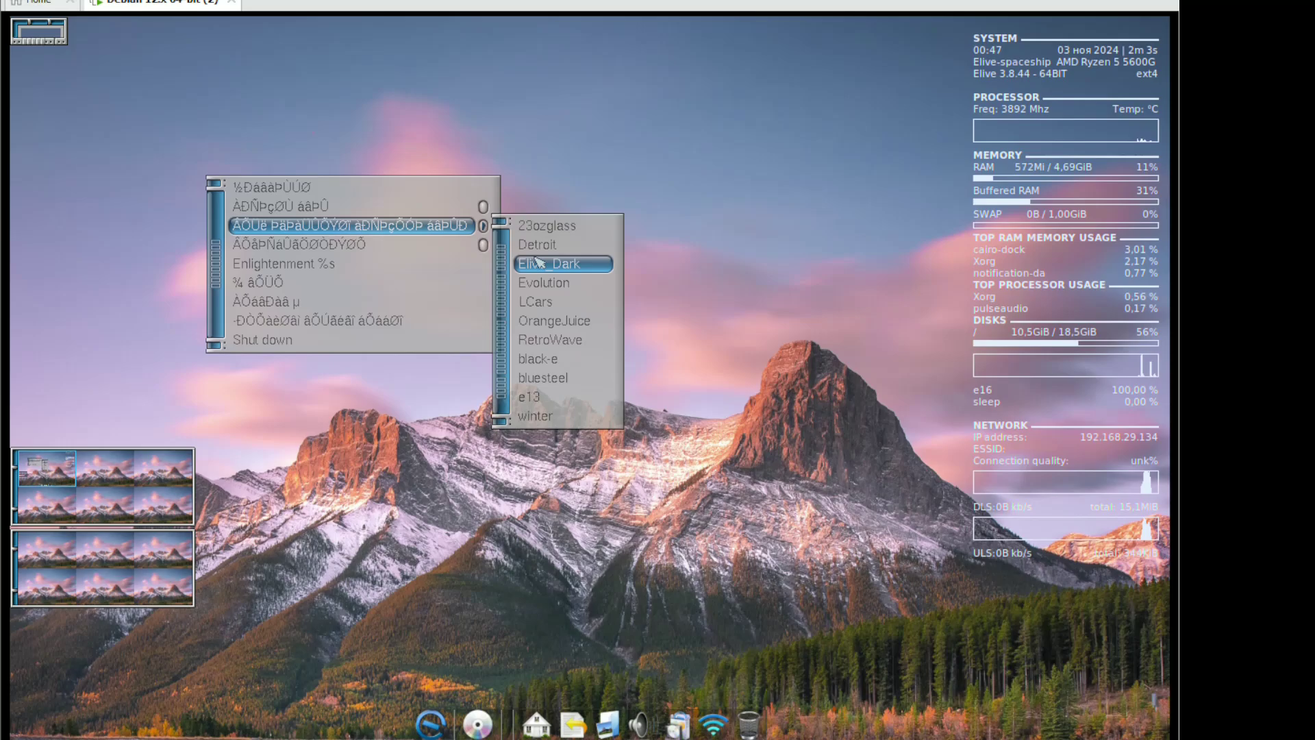
pyautogui.click(537, 246)
# View the Detroit theme's information and close the document viewer
pyautogui.rightClick(434, 194)
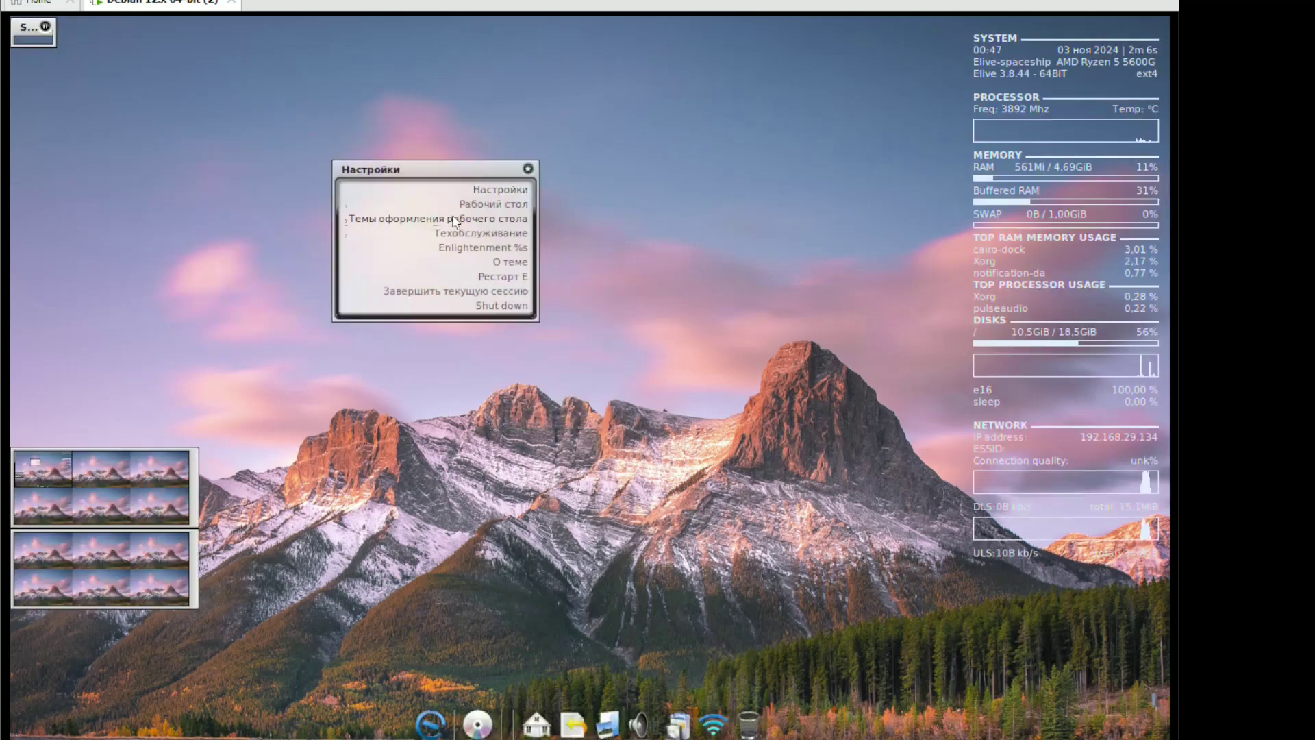
pyautogui.click(505, 266)
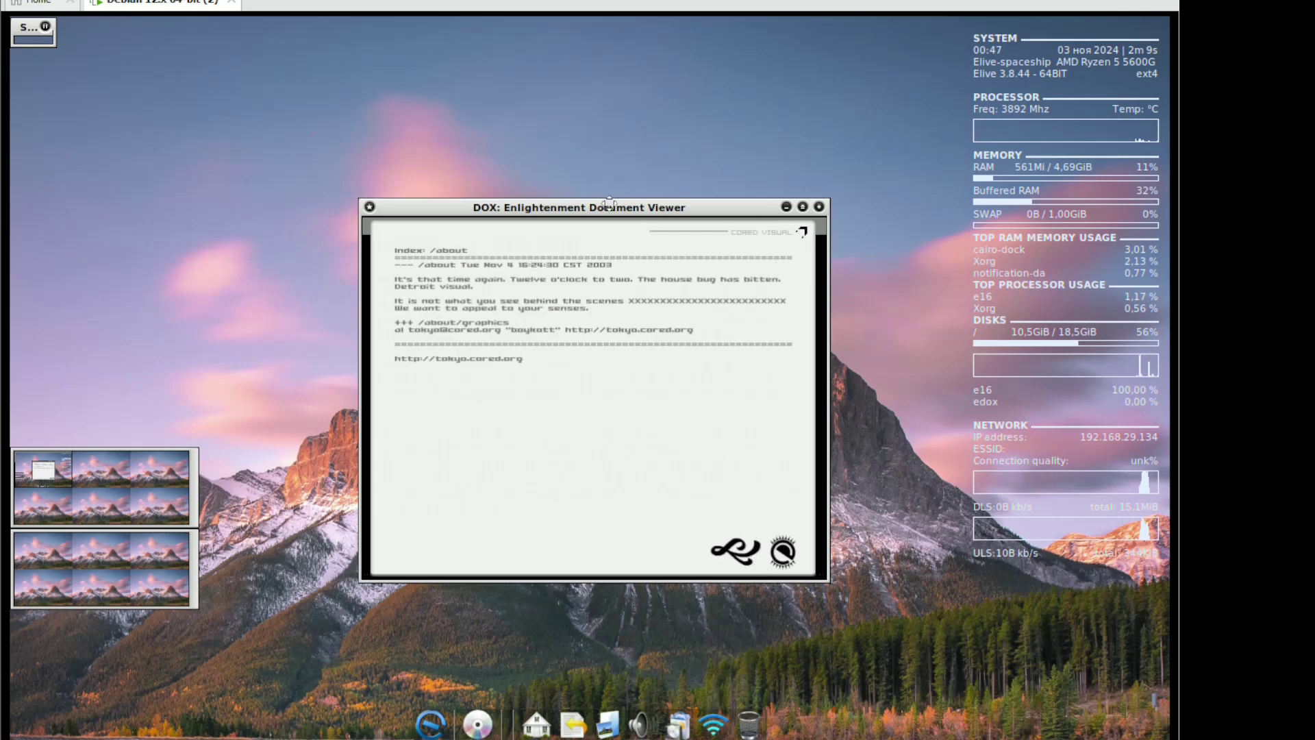
pyautogui.click(370, 205)
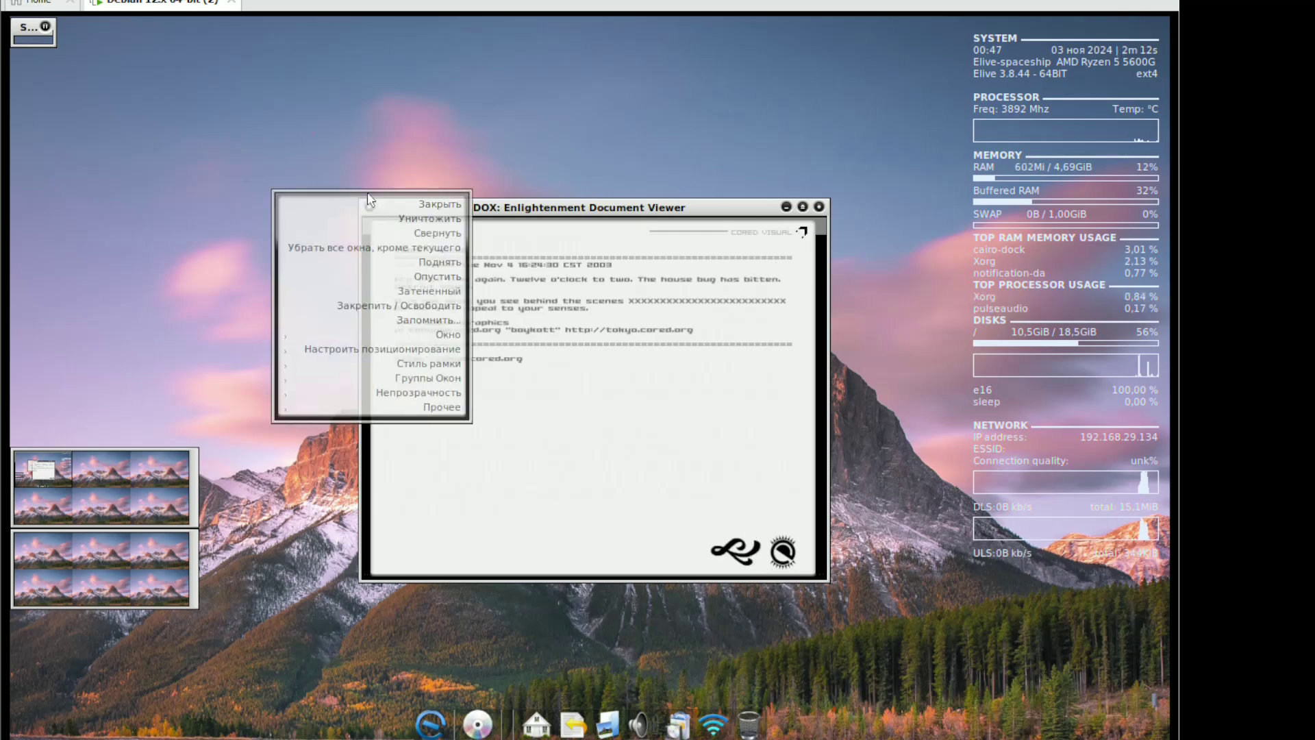
pyautogui.click(428, 204)
# Switch the desktop theme back to Elive_Dark
pyautogui.rightClick(428, 205)
pyautogui.moveTo(412, 221)
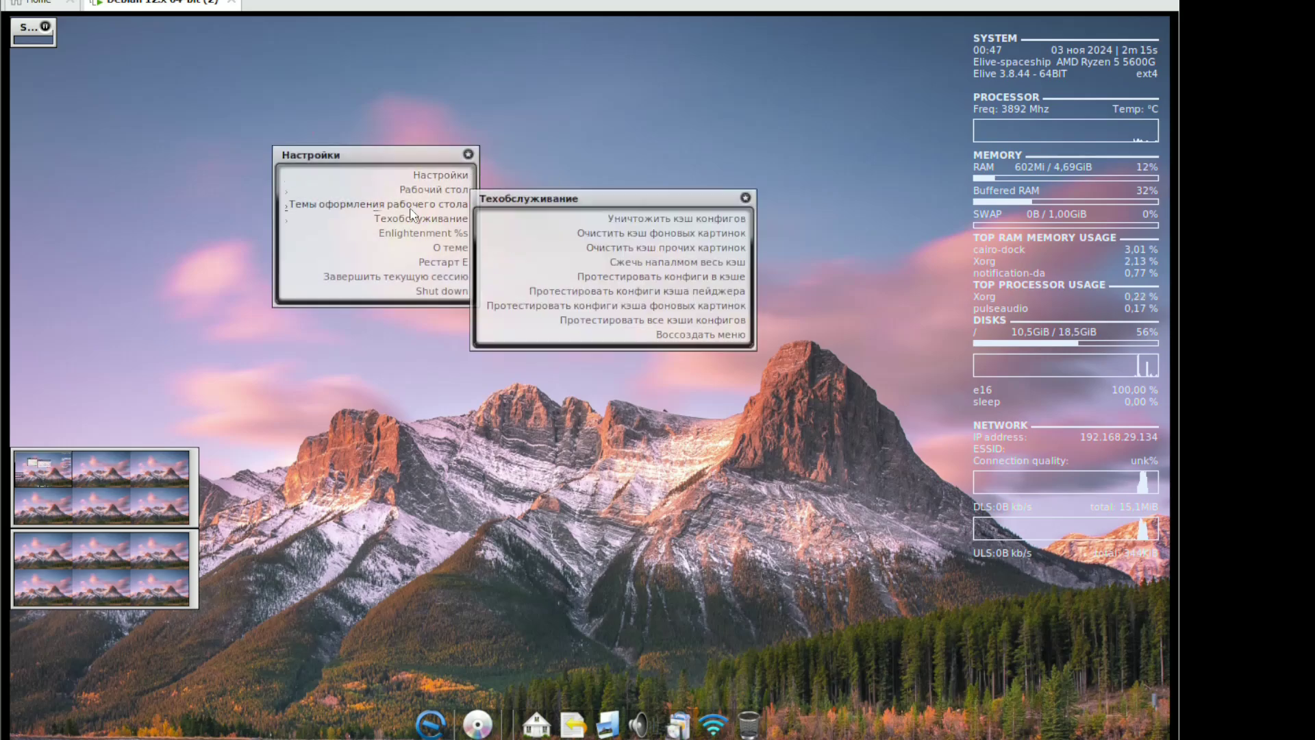
pyautogui.click(532, 241)
# Switch the desktop theme to Evolution
pyautogui.rightClick(415, 195)
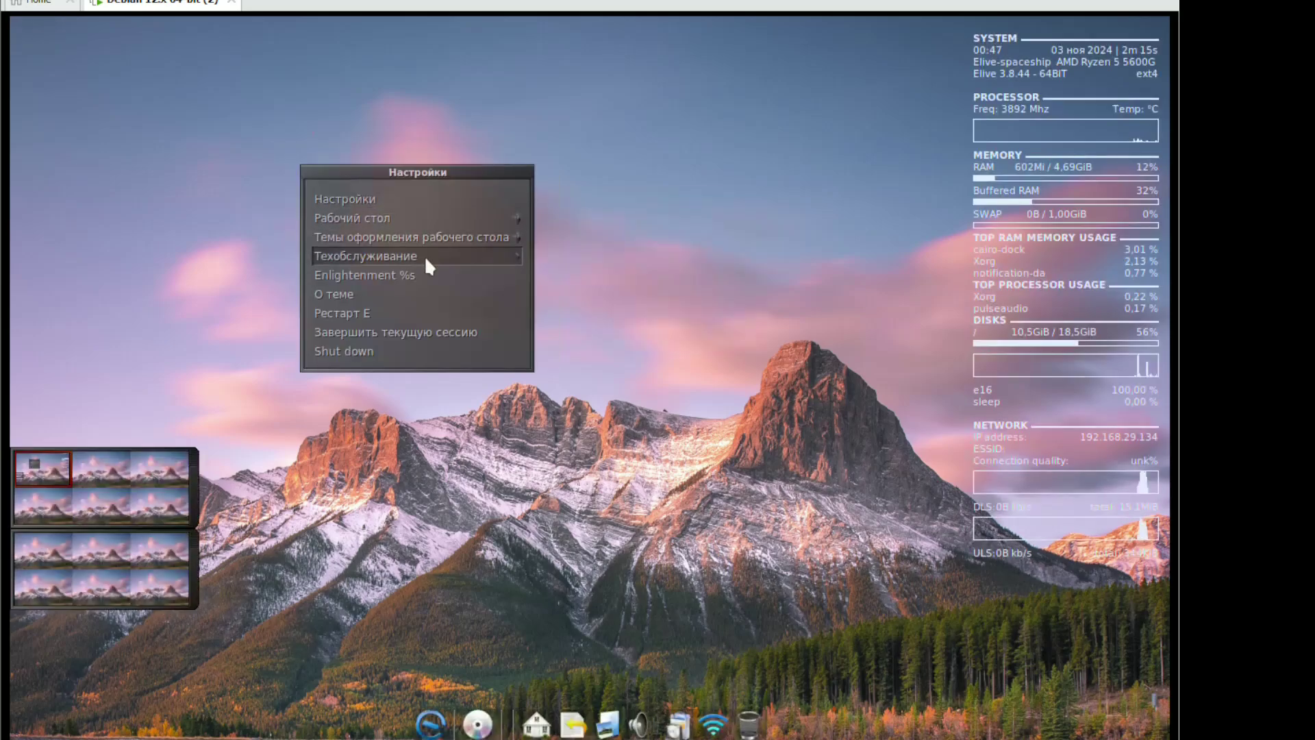
pyautogui.moveTo(437, 233)
pyautogui.click(537, 259)
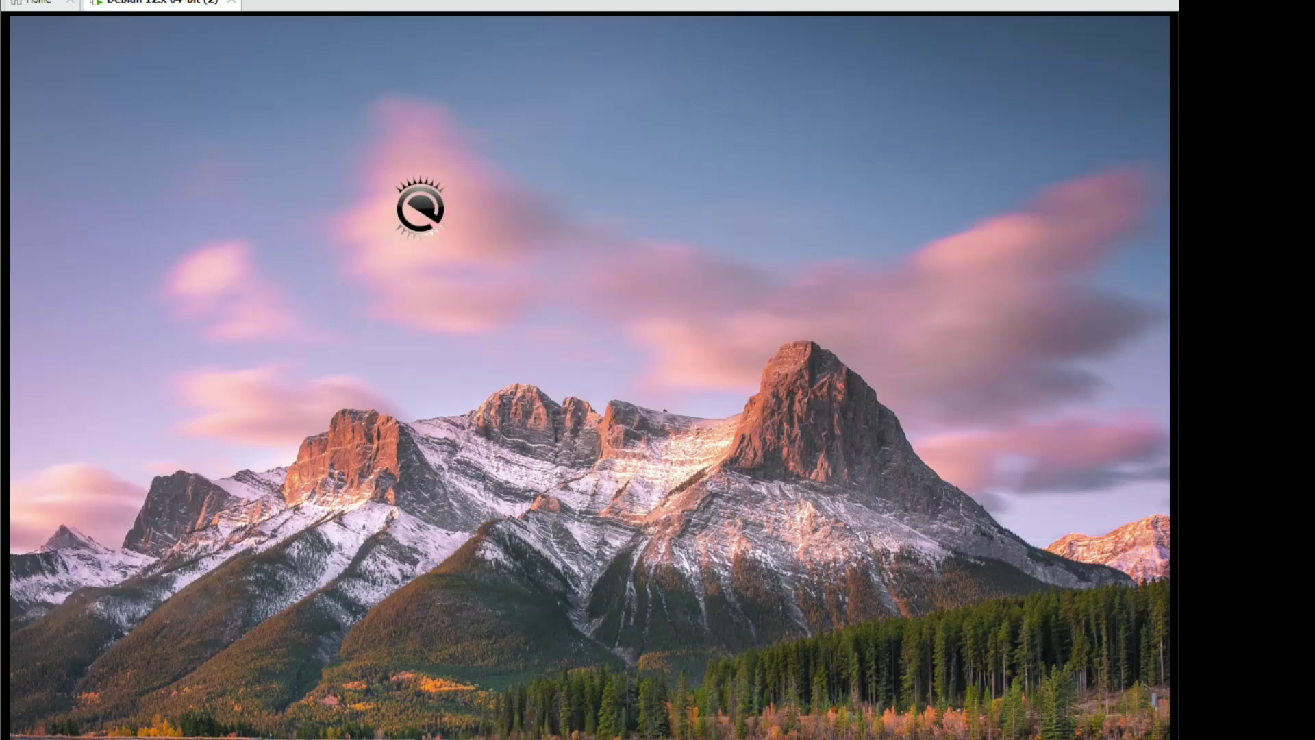
# View the Evolution theme's information and close the document viewer
pyautogui.rightClick(426, 212)
pyautogui.click(434, 285)
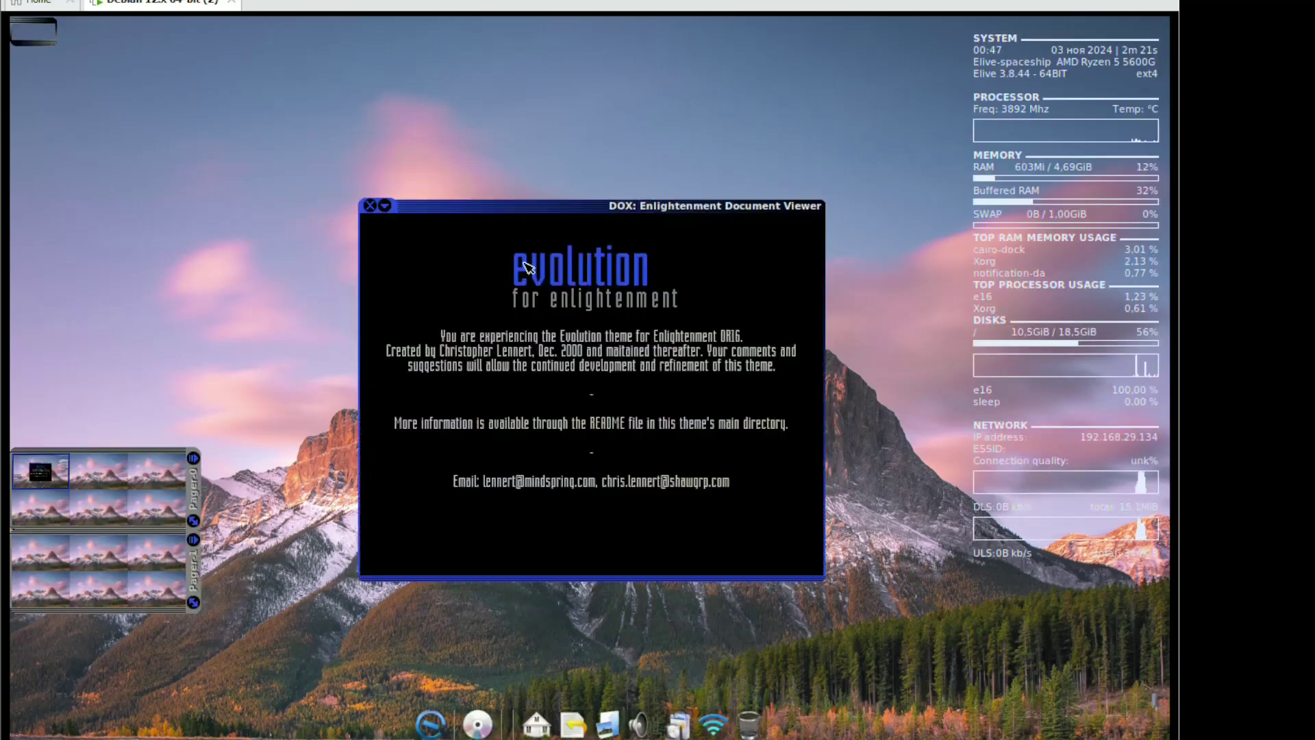
pyautogui.click(372, 211)
# Switch the desktop theme to LCars and request its theme information
pyautogui.rightClick(371, 212)
pyautogui.moveTo(403, 243)
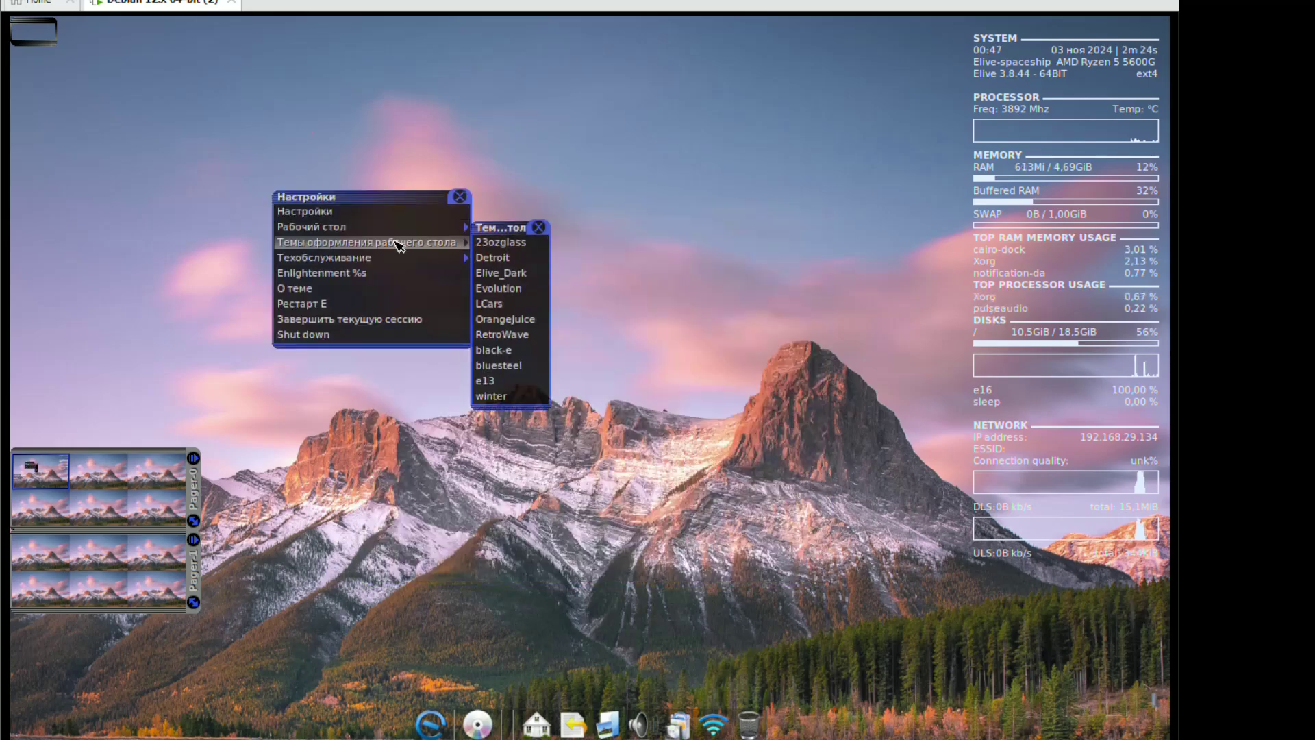
pyautogui.click(502, 305)
pyautogui.rightClick(414, 201)
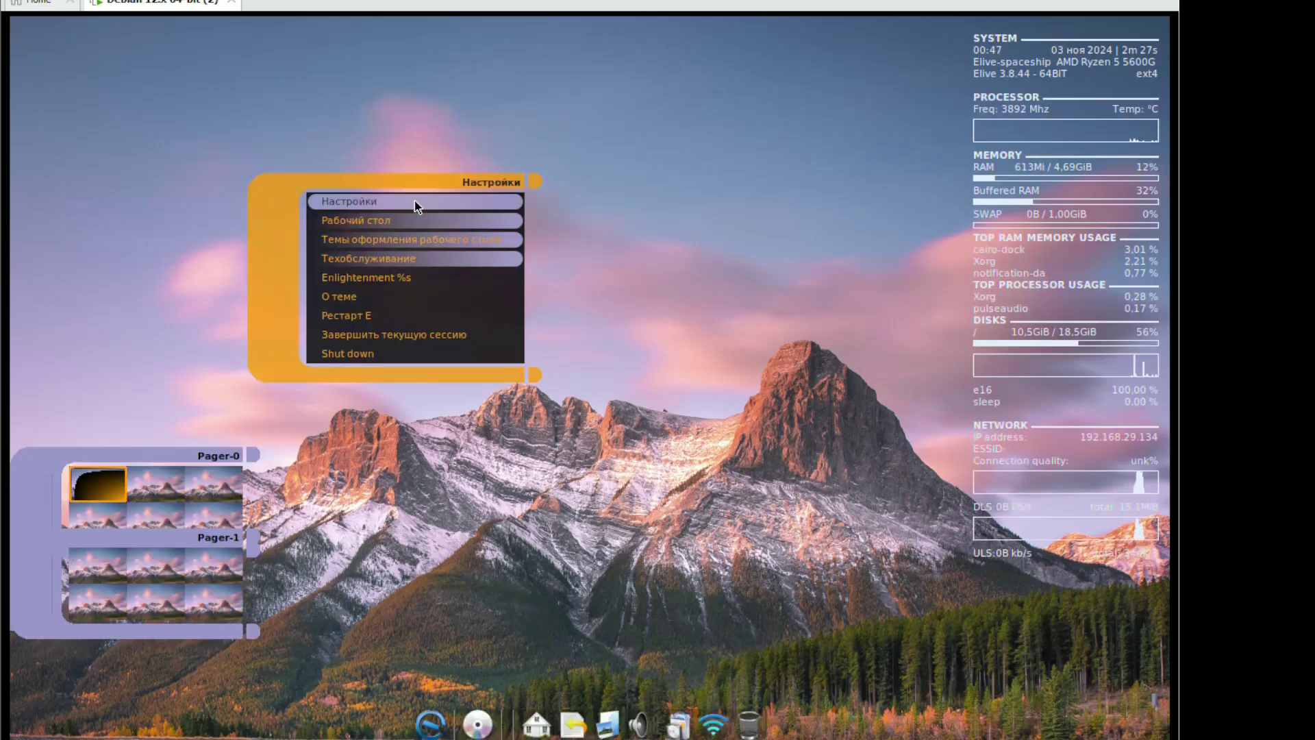
pyautogui.click(386, 293)
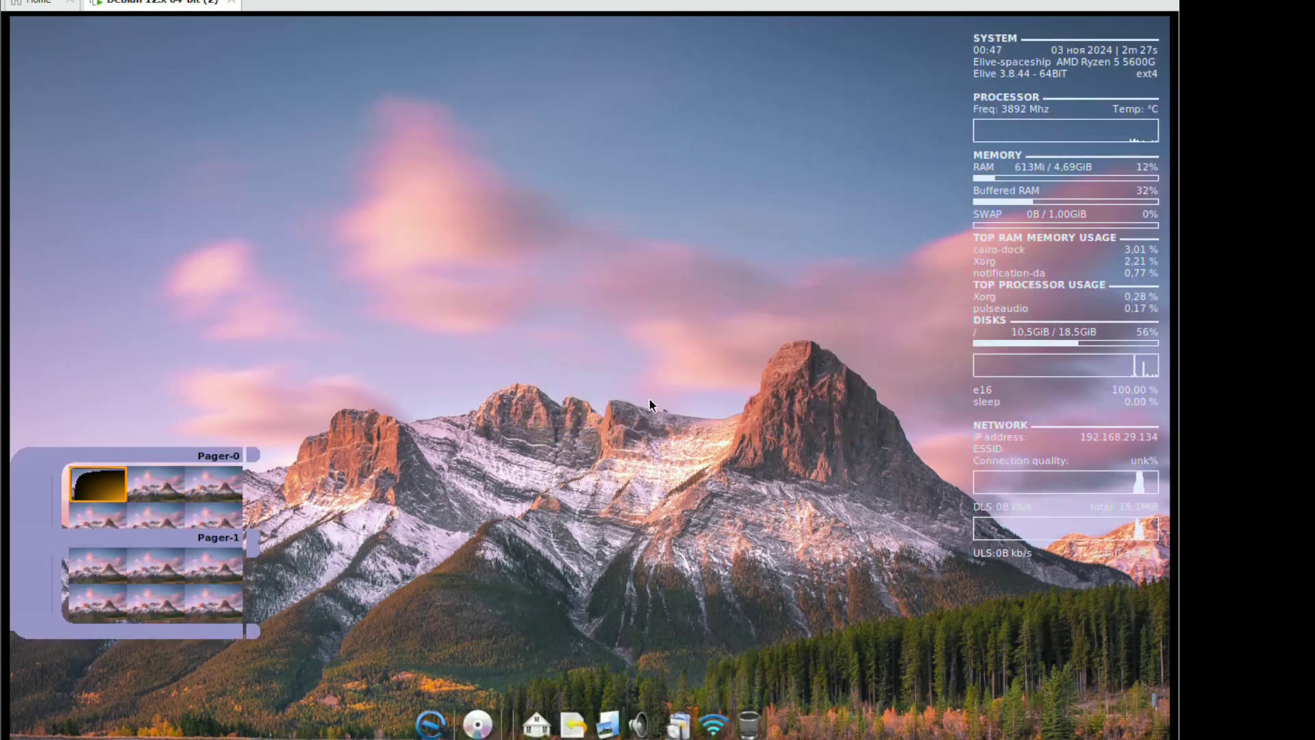
# Open the dock's volume controls and browse the Elive applications menu under the LCars theme
pyautogui.click(641, 711)
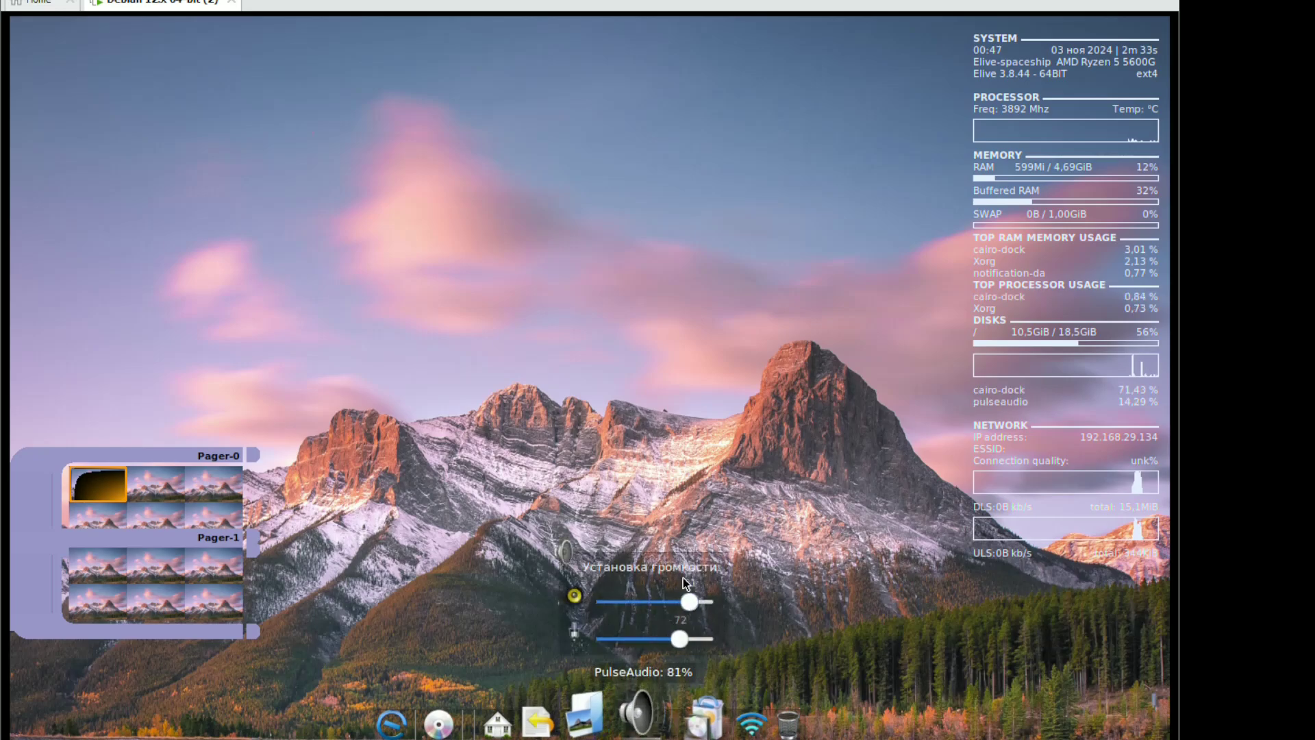
pyautogui.click(637, 485)
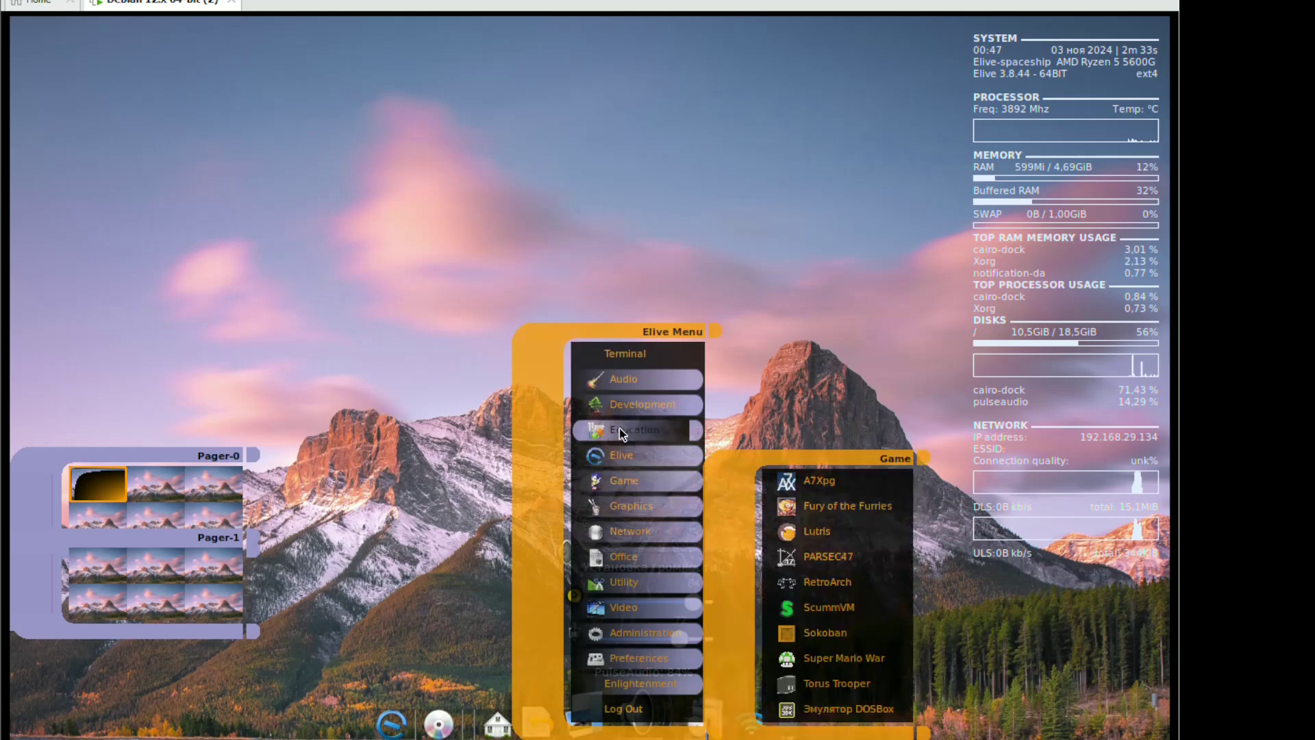
pyautogui.click(377, 319)
# Switch the desktop theme to OrangeJuice
pyautogui.rightClick(377, 318)
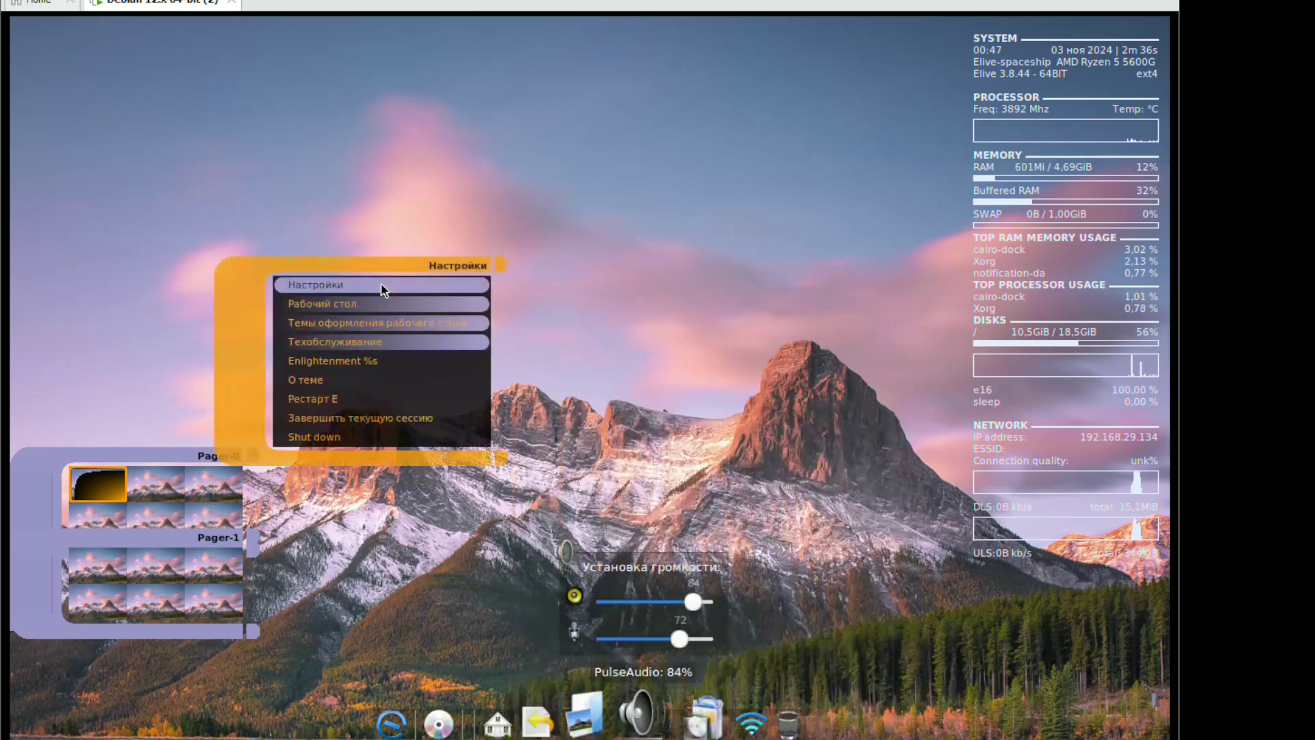
pyautogui.moveTo(381, 323)
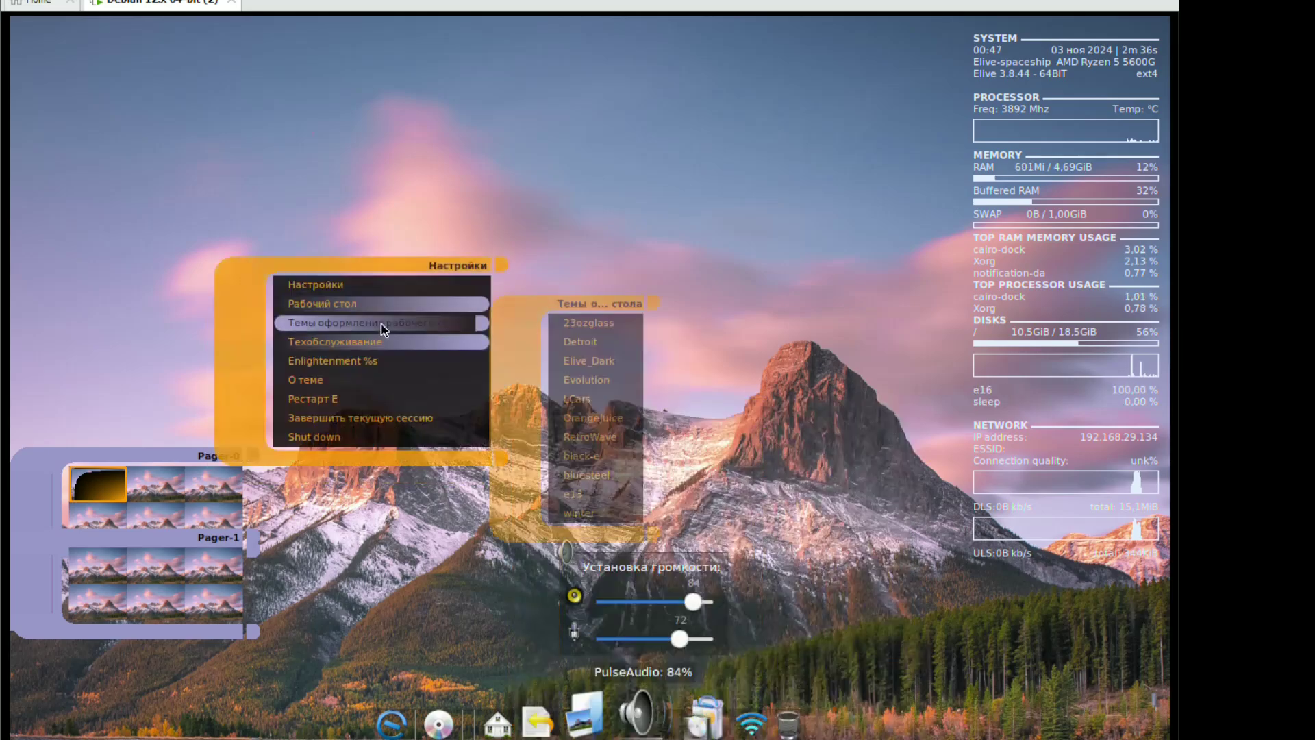
pyautogui.click(589, 419)
# View the About page of the OrangeJuice theme's information and close the document viewer
pyautogui.rightClick(453, 252)
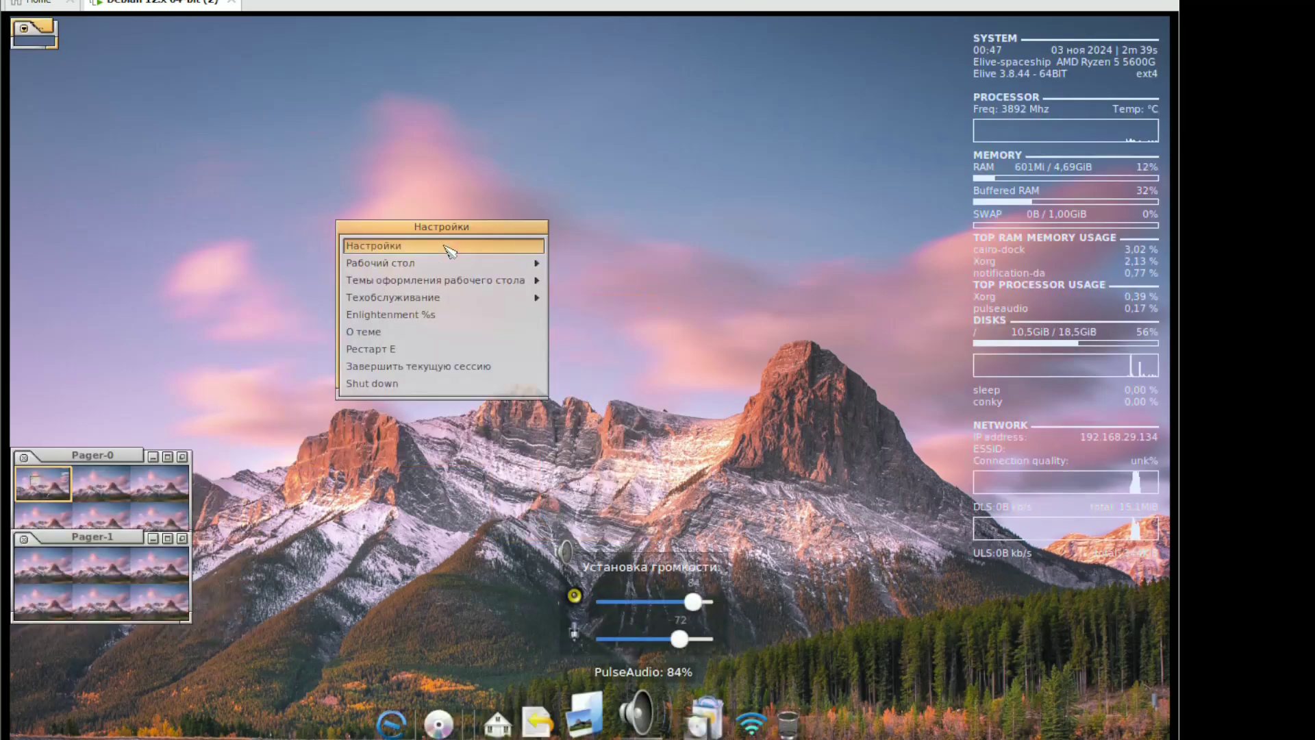
pyautogui.click(446, 338)
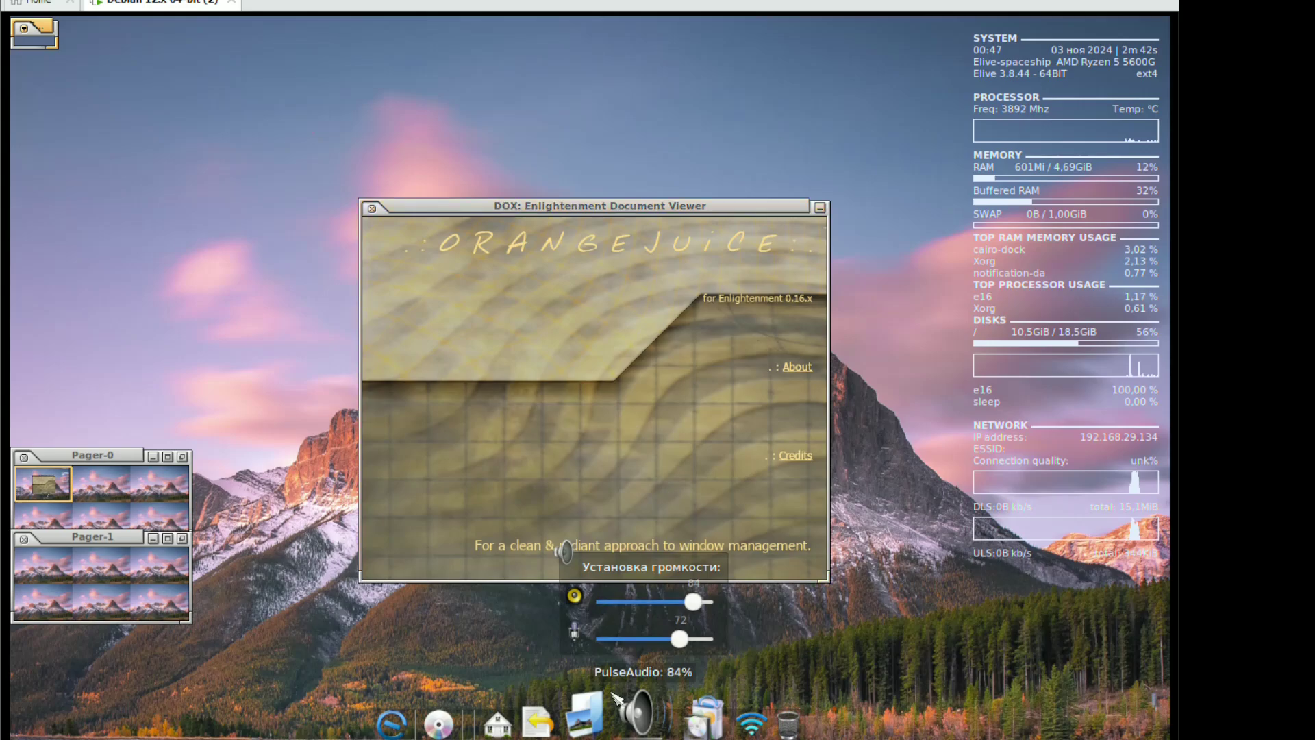
pyautogui.click(797, 367)
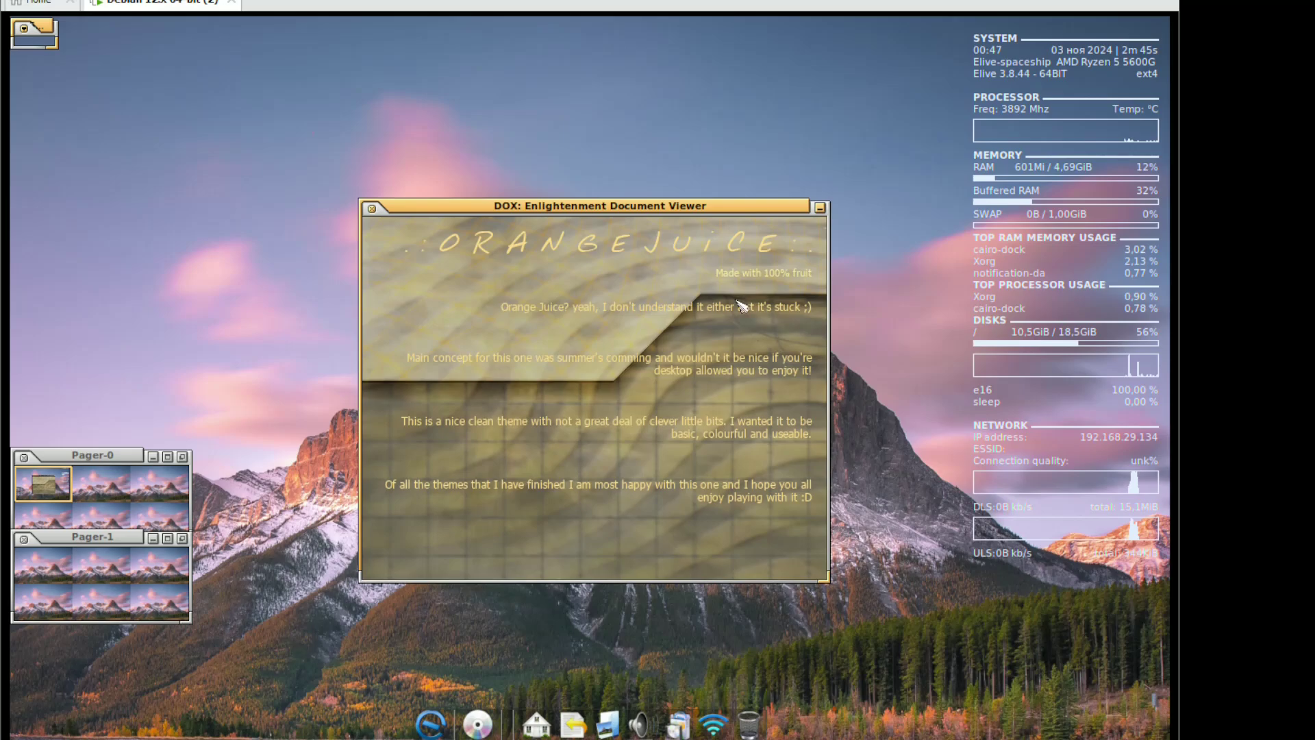
pyautogui.click(371, 209)
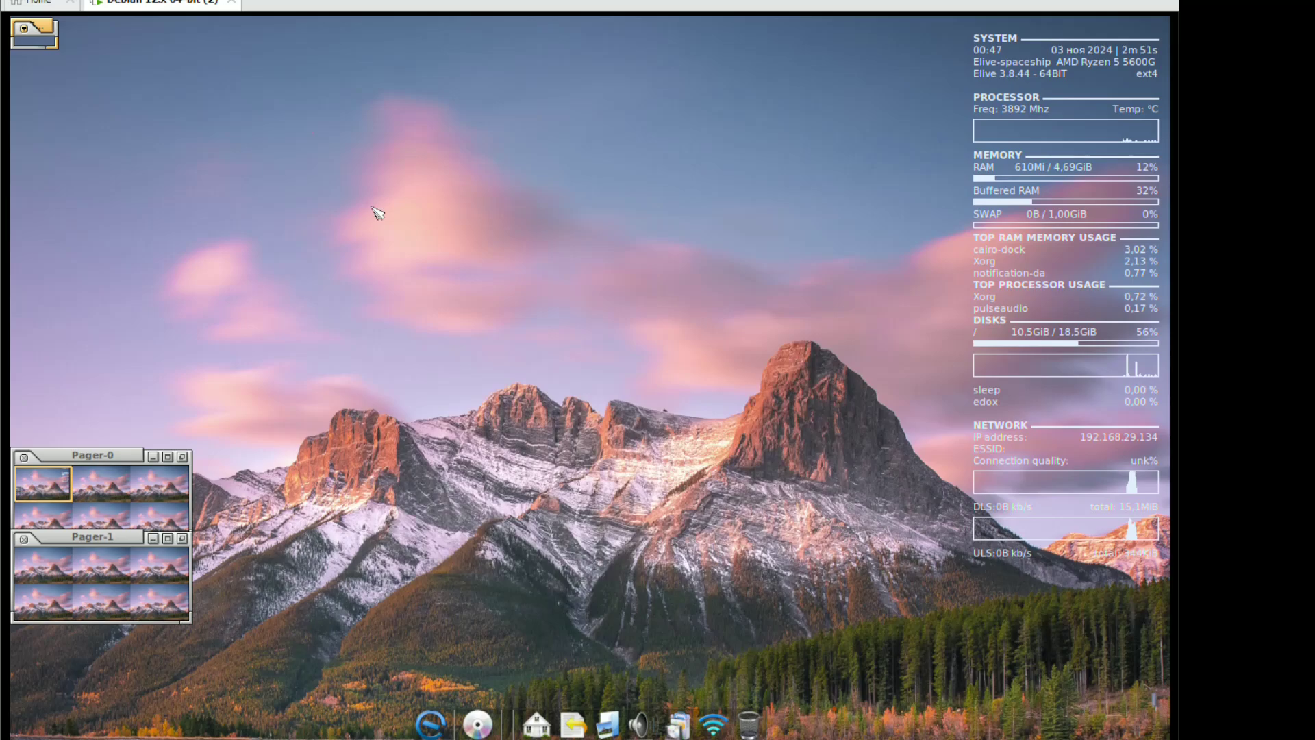
# Reopen the OrangeJuice theme's information, view its Credits page and close the document viewer
pyautogui.rightClick(376, 213)
pyautogui.click(387, 304)
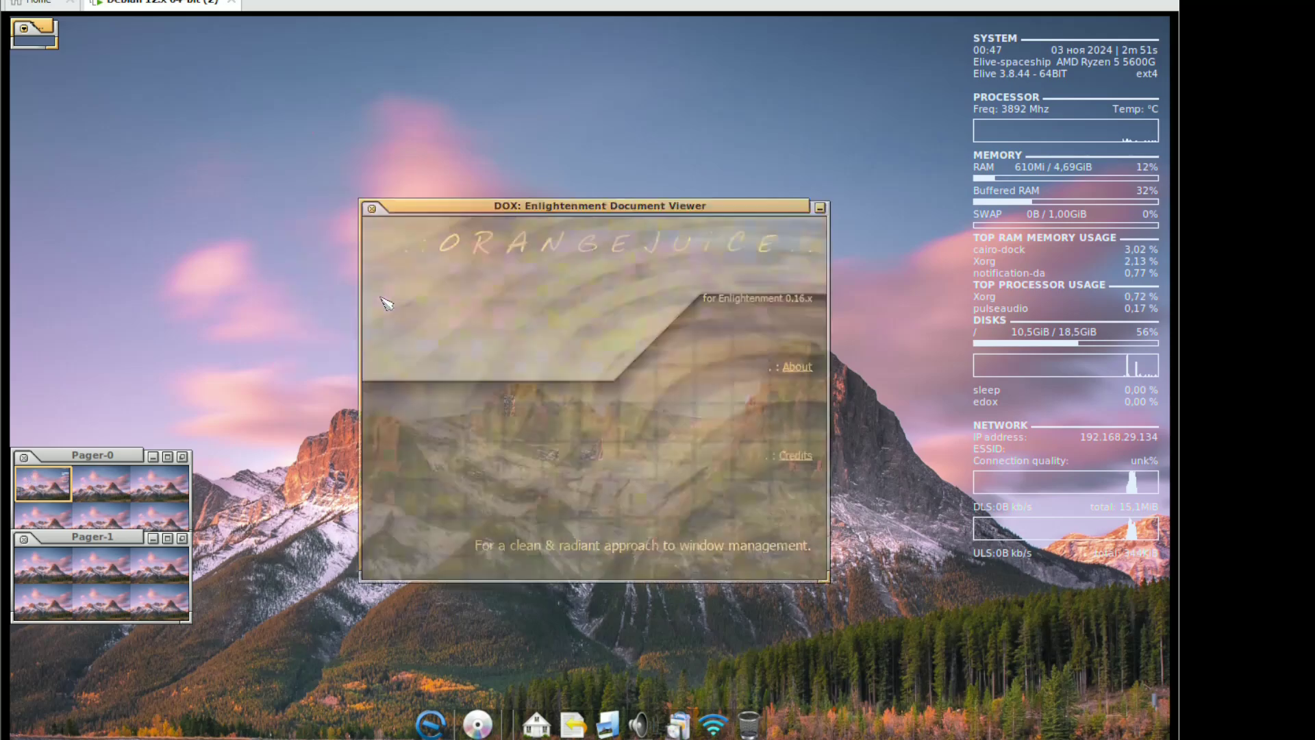
pyautogui.click(799, 461)
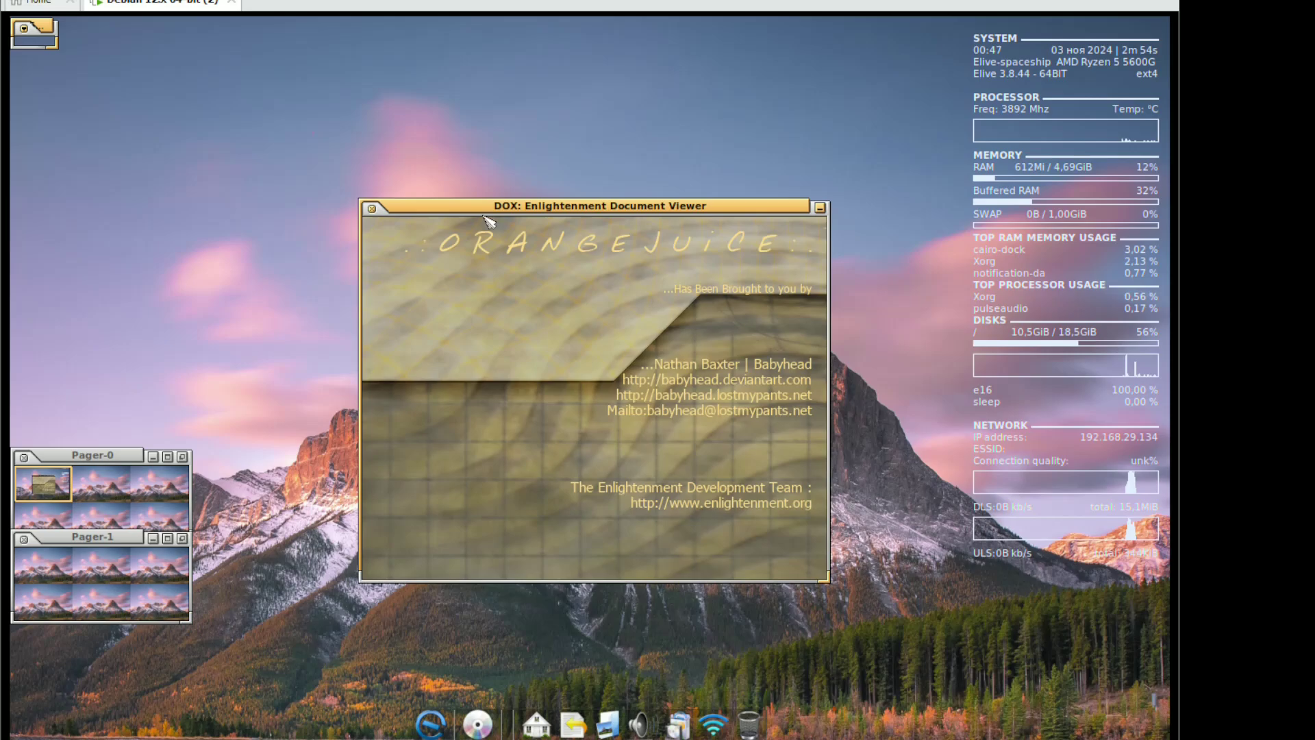
pyautogui.click(371, 208)
# Switch the desktop theme back to LCars
pyautogui.rightClick(376, 208)
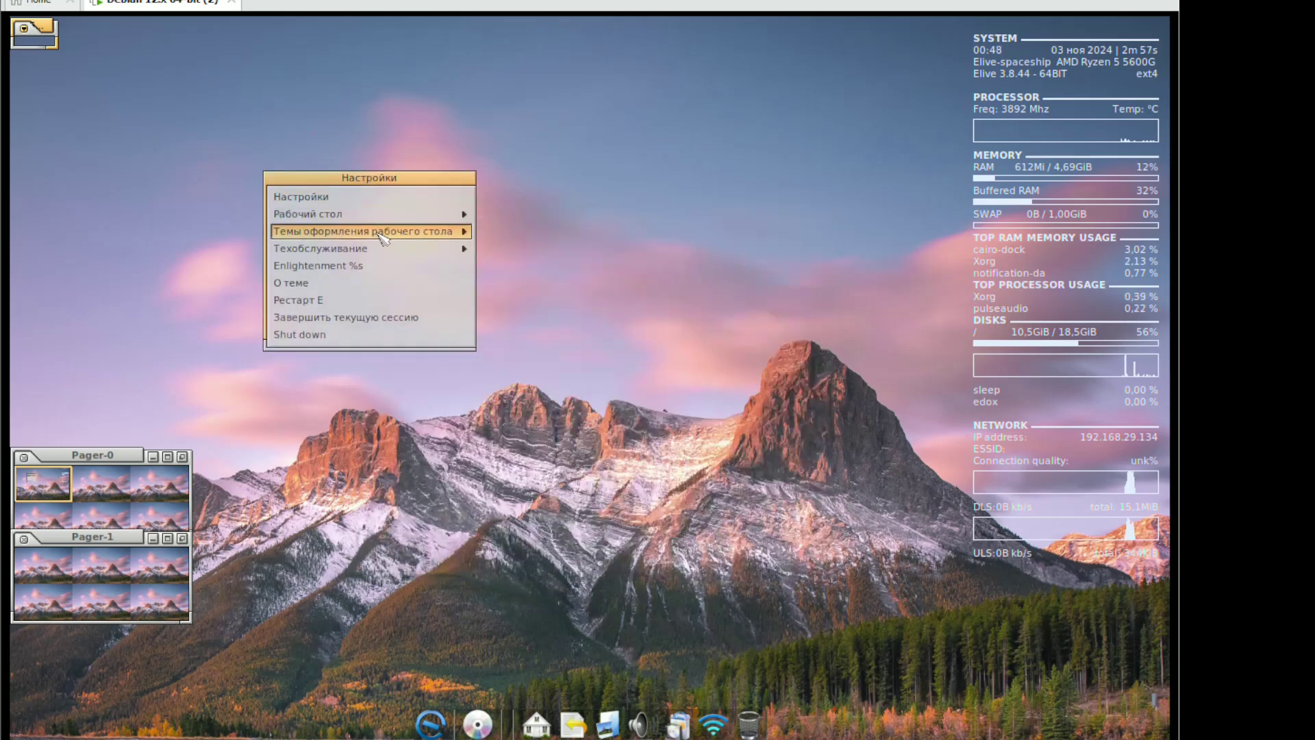
pyautogui.moveTo(414, 238)
pyautogui.click(512, 302)
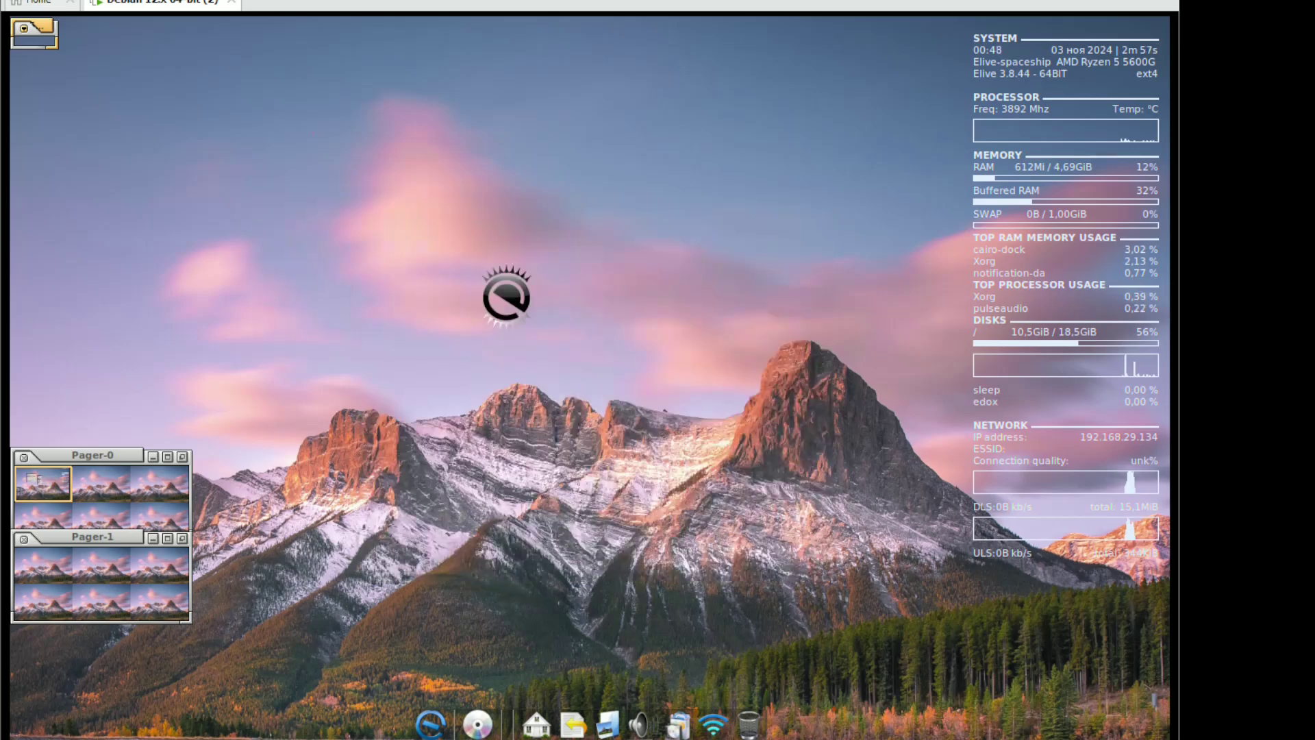
# Switch the desktop theme to RetroWave, view its theme information and close the document viewer
pyautogui.moveTo(479, 269)
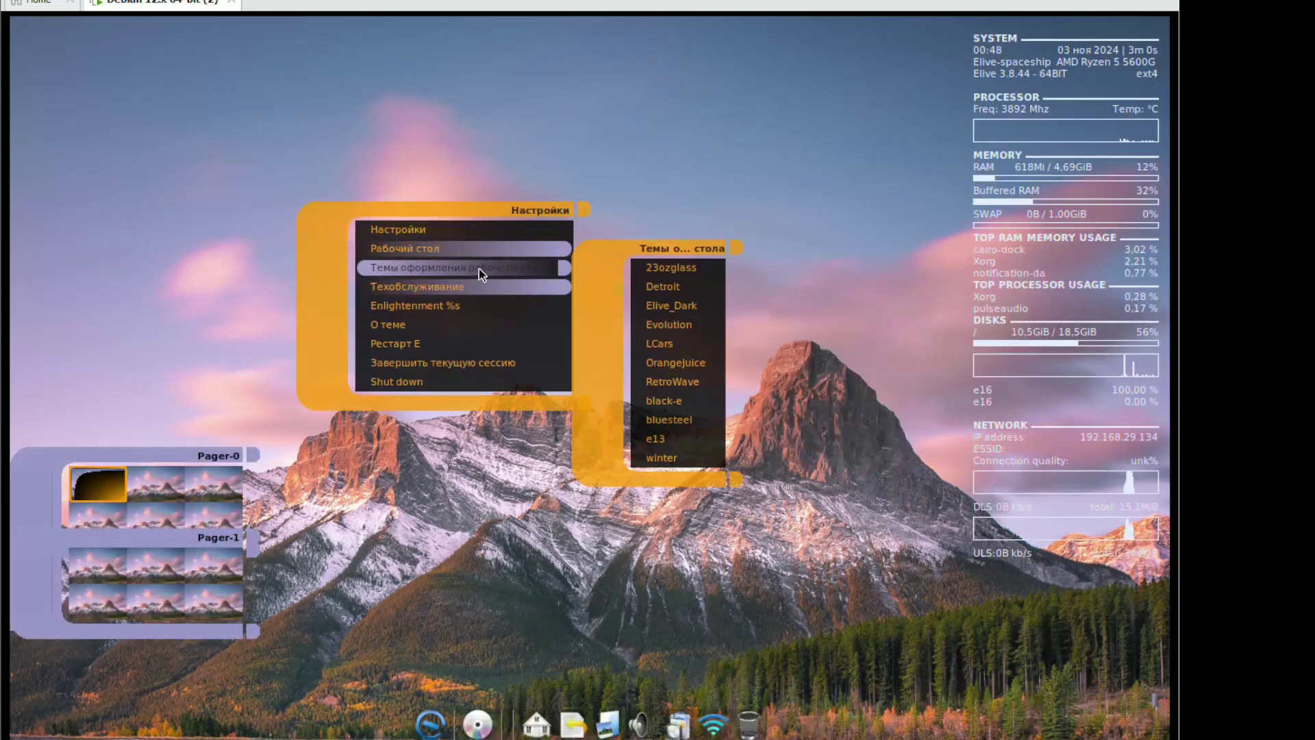
pyautogui.click(686, 380)
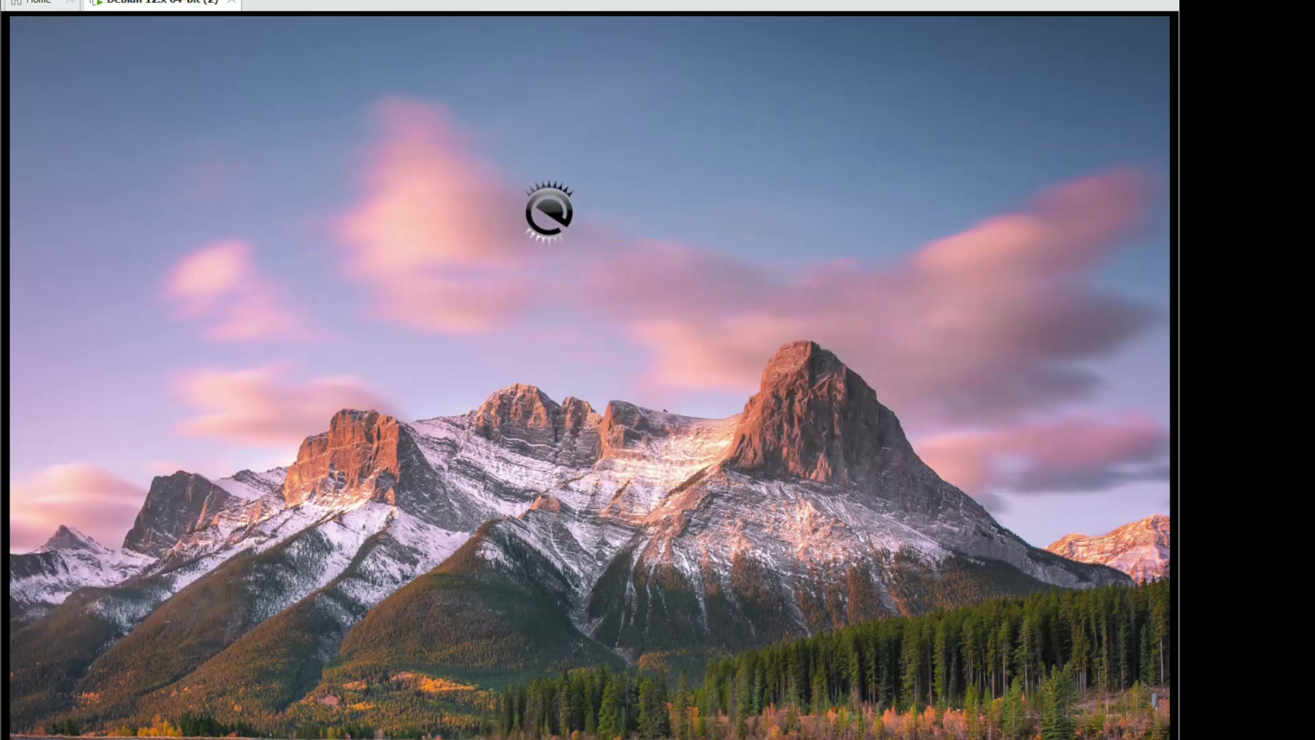
pyautogui.click(497, 309)
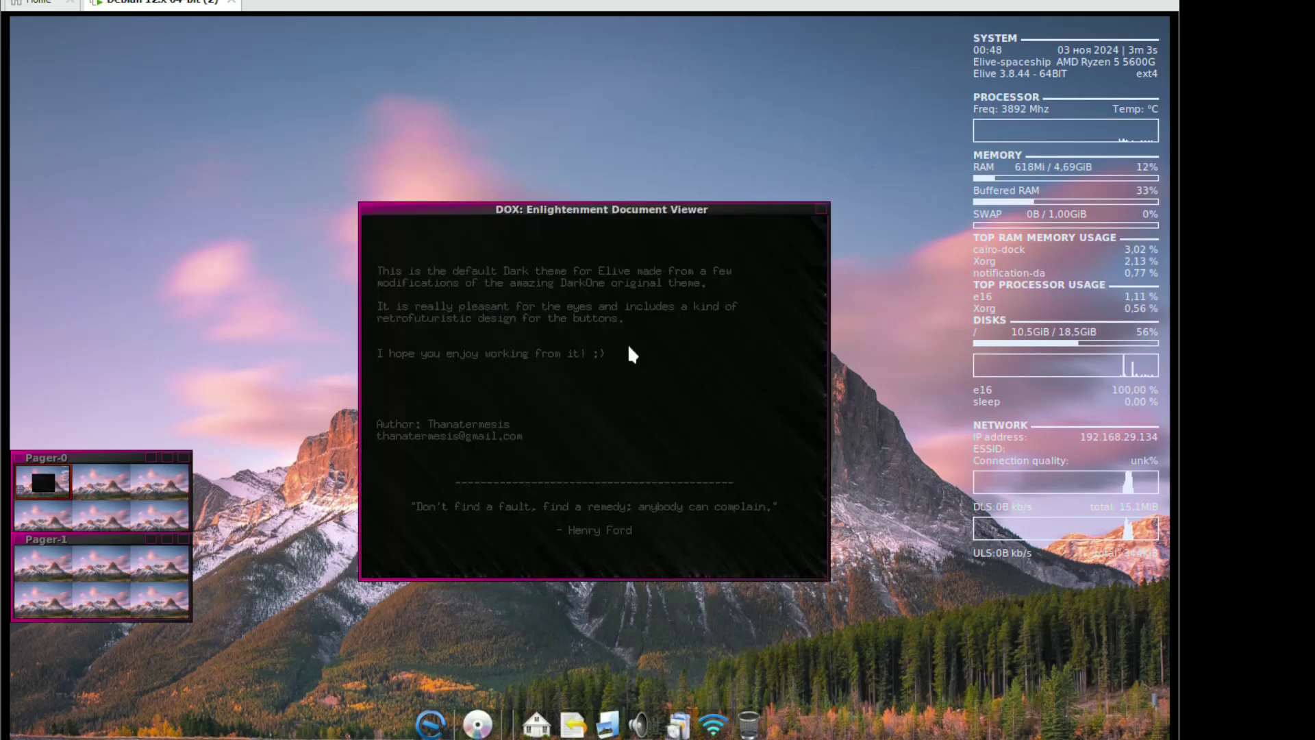
pyautogui.click(820, 209)
# Switch the desktop theme to black-e, view its theme information and close the document viewer
pyautogui.rightClick(512, 214)
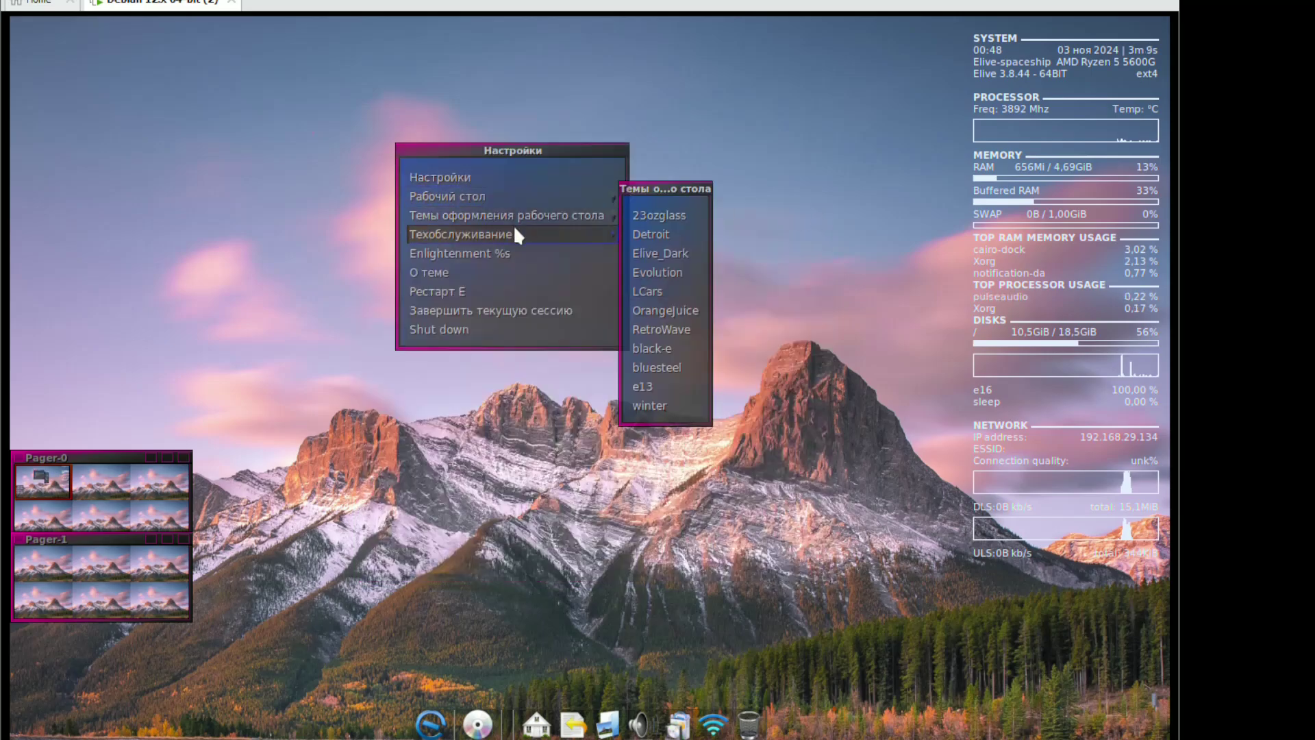
pyautogui.click(660, 347)
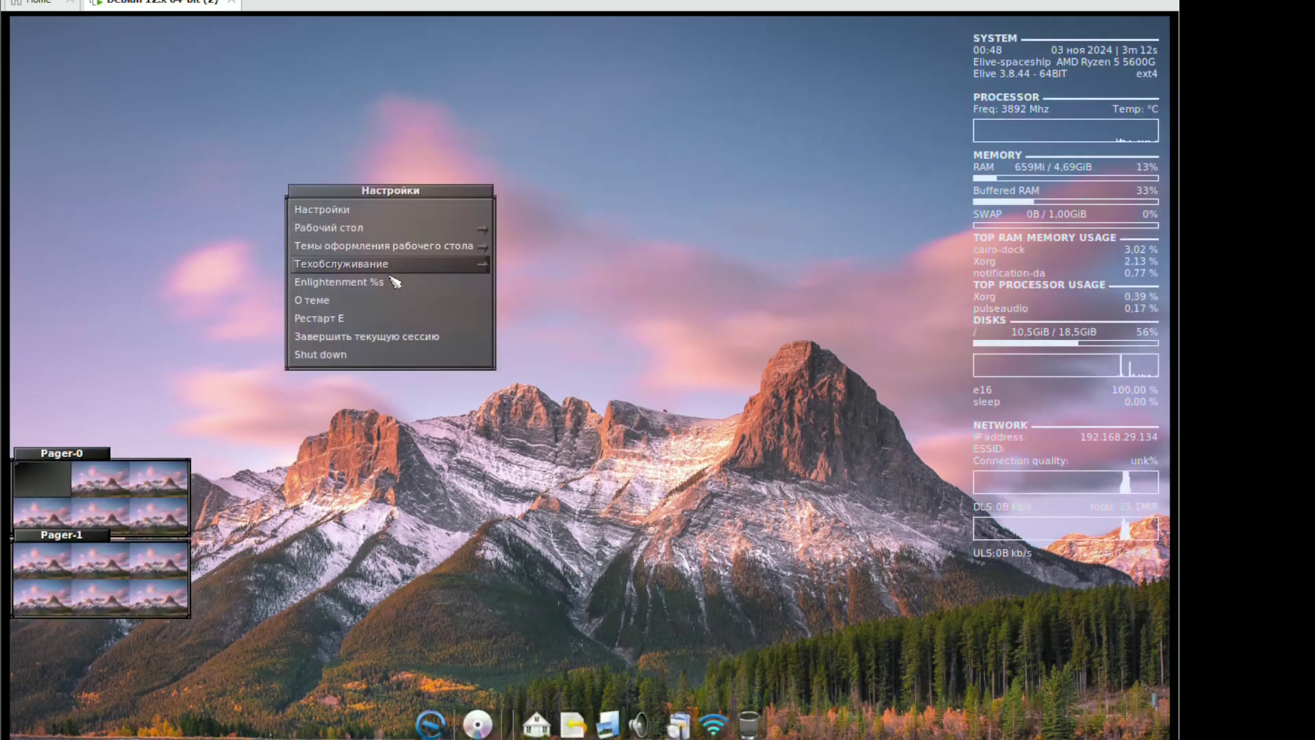
pyautogui.click(382, 301)
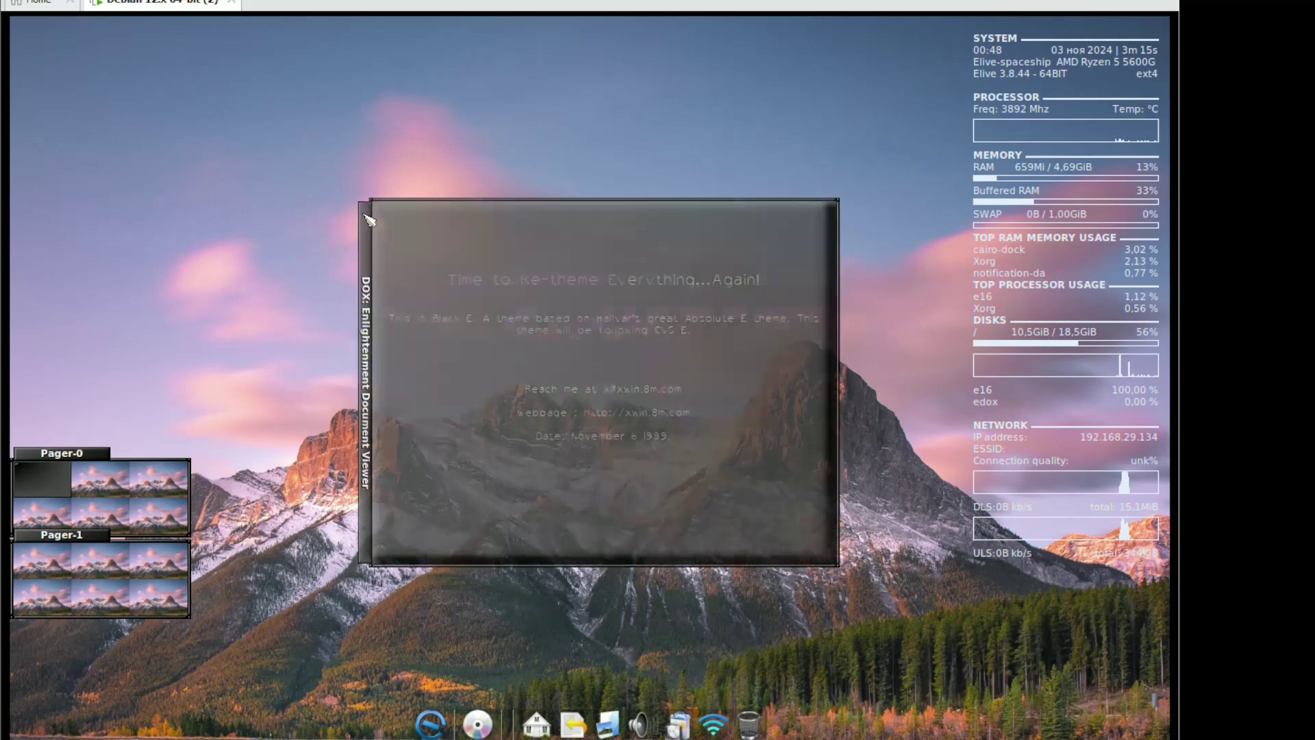
pyautogui.rightClick(383, 332)
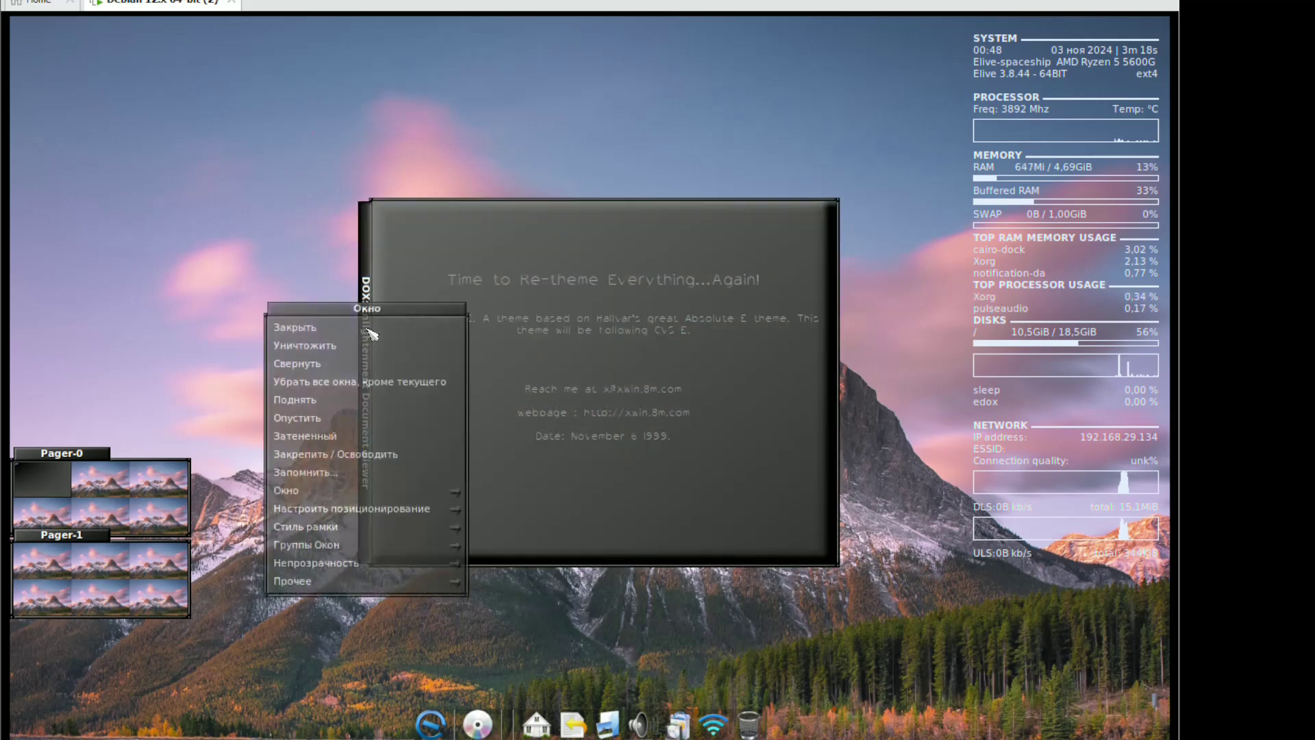
pyautogui.click(353, 331)
# Switch the desktop theme to bluesteel, view its theme information and close the document viewer
pyautogui.rightClick(374, 315)
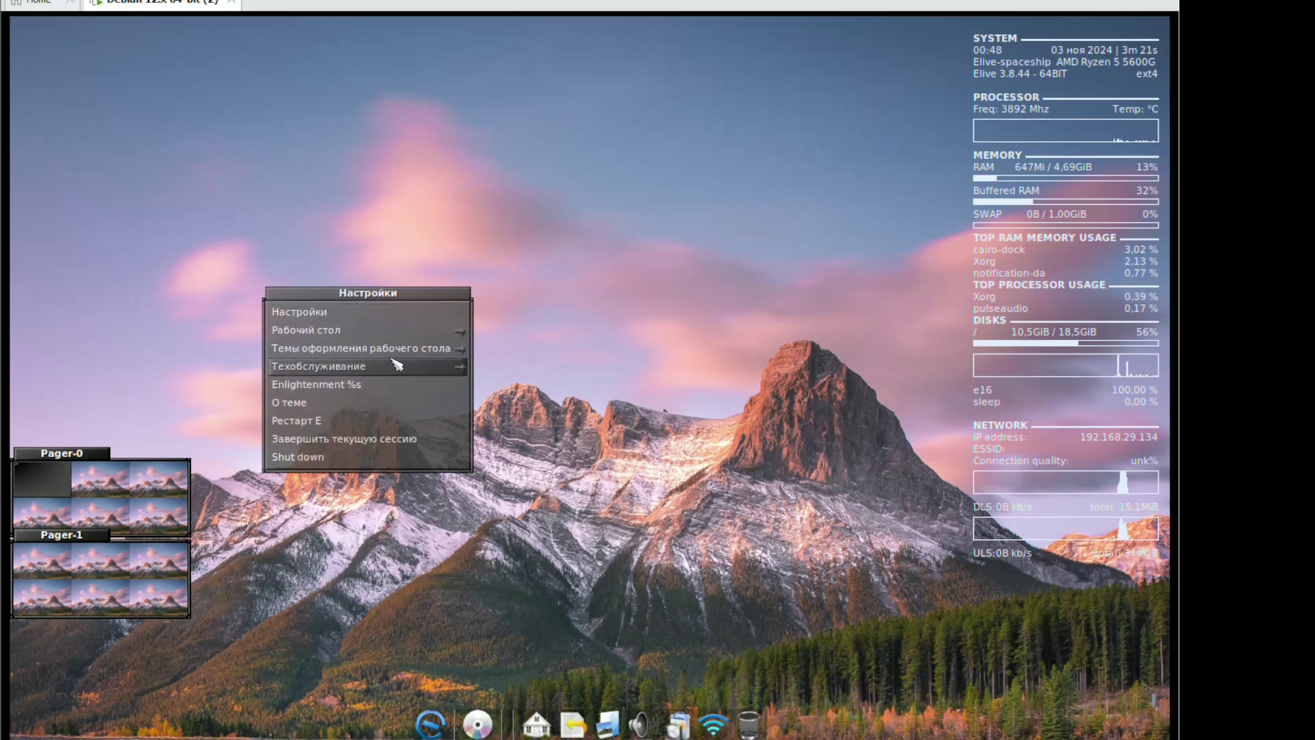
pyautogui.moveTo(411, 348)
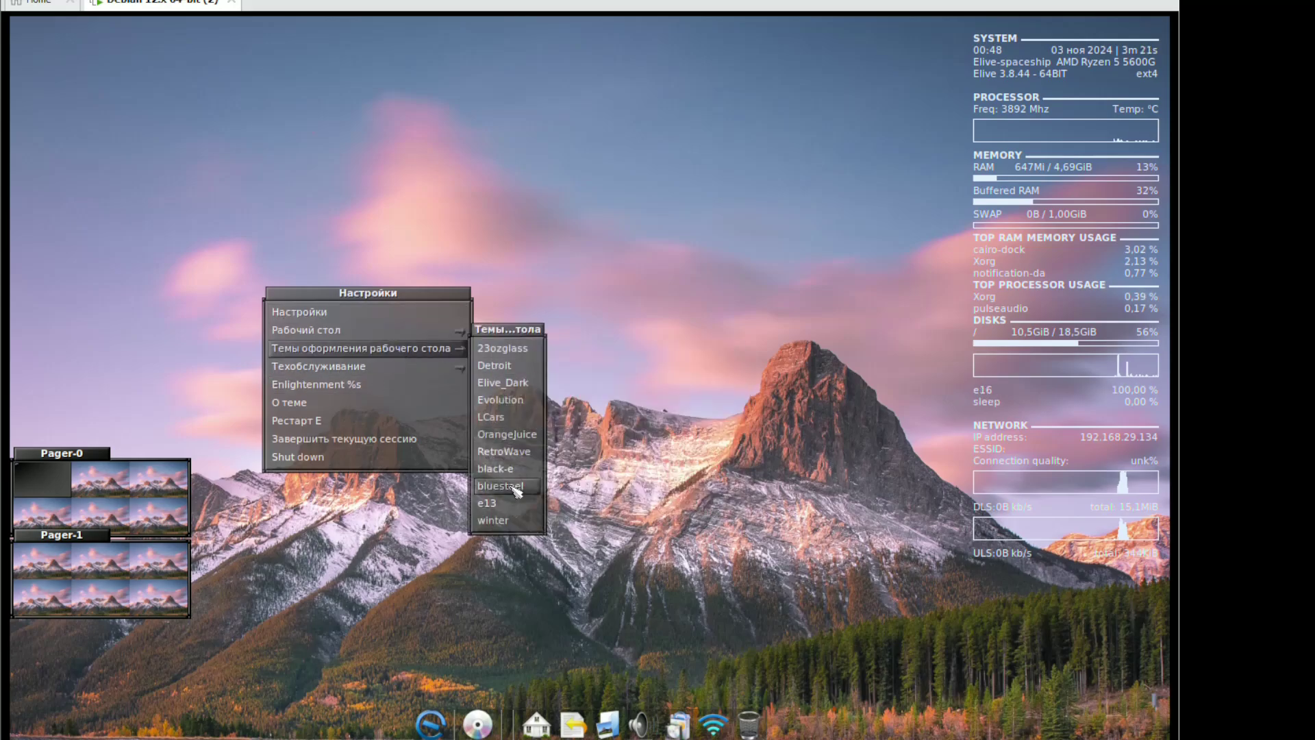
pyautogui.click(513, 487)
pyautogui.rightClick(440, 347)
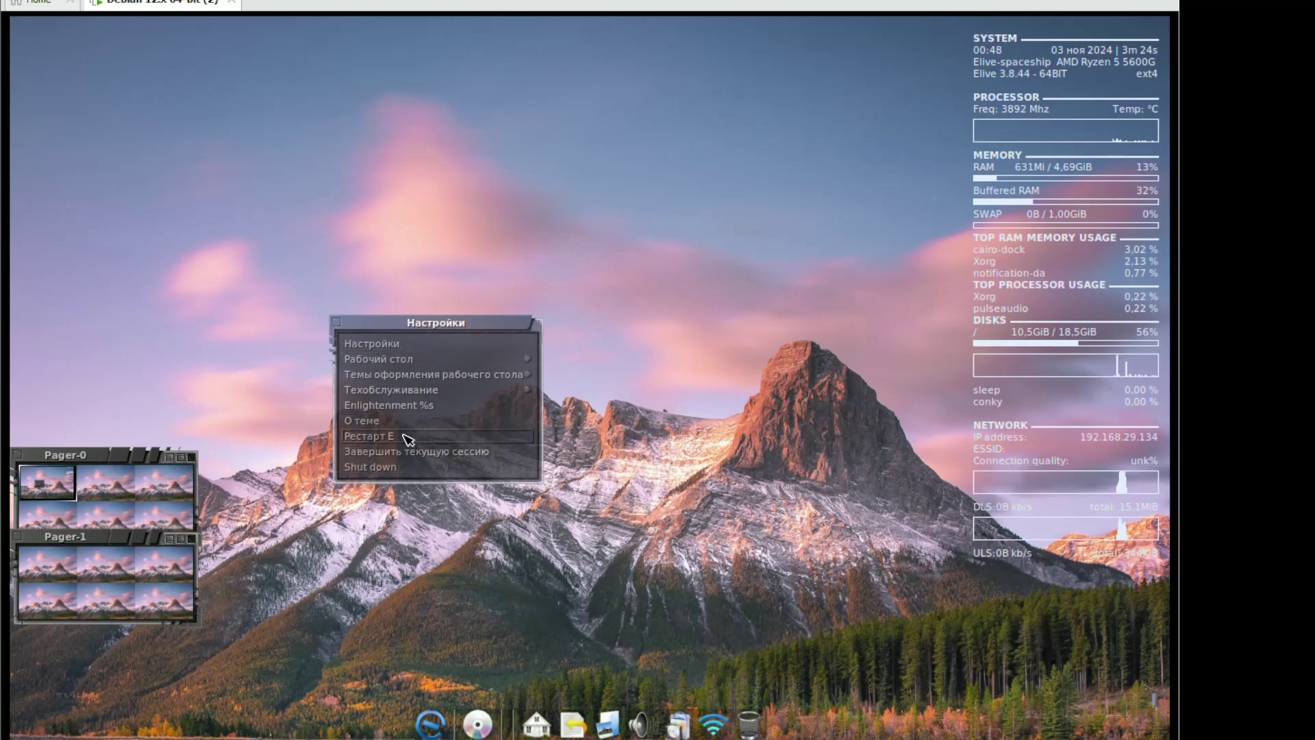
pyautogui.click(405, 423)
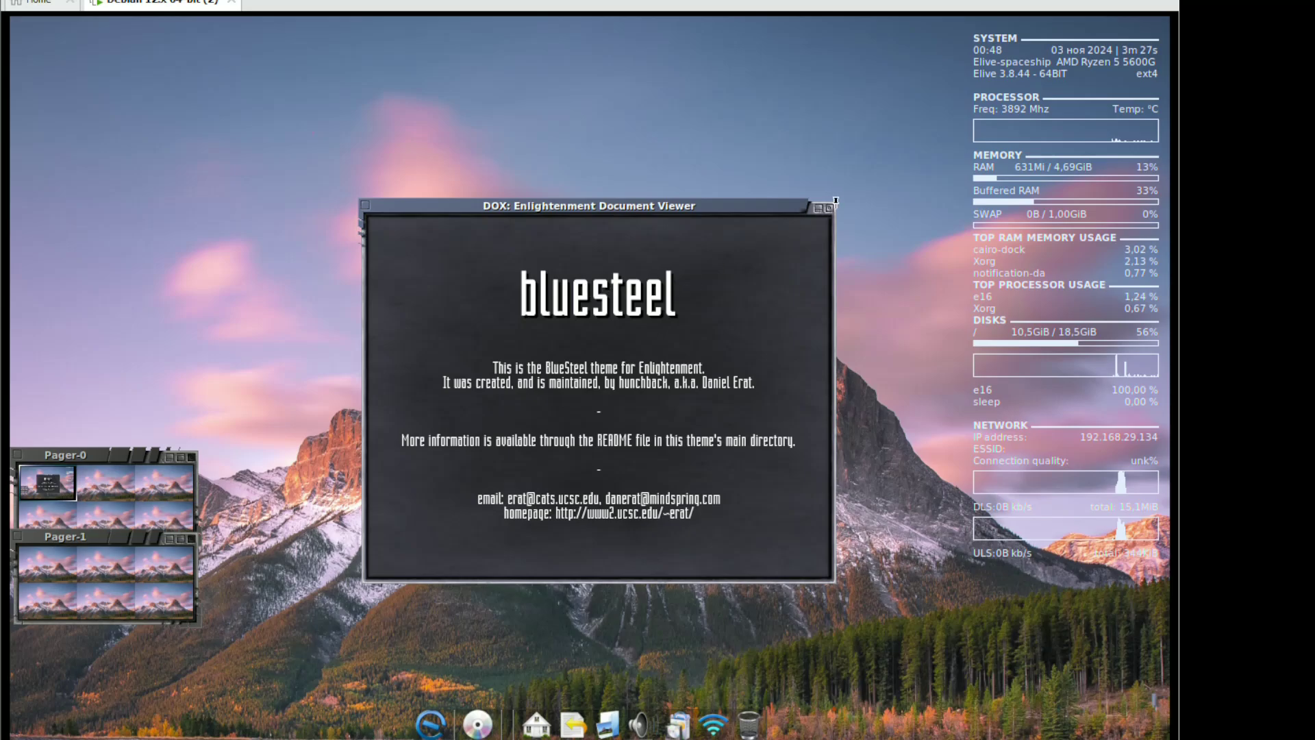
pyautogui.click(366, 210)
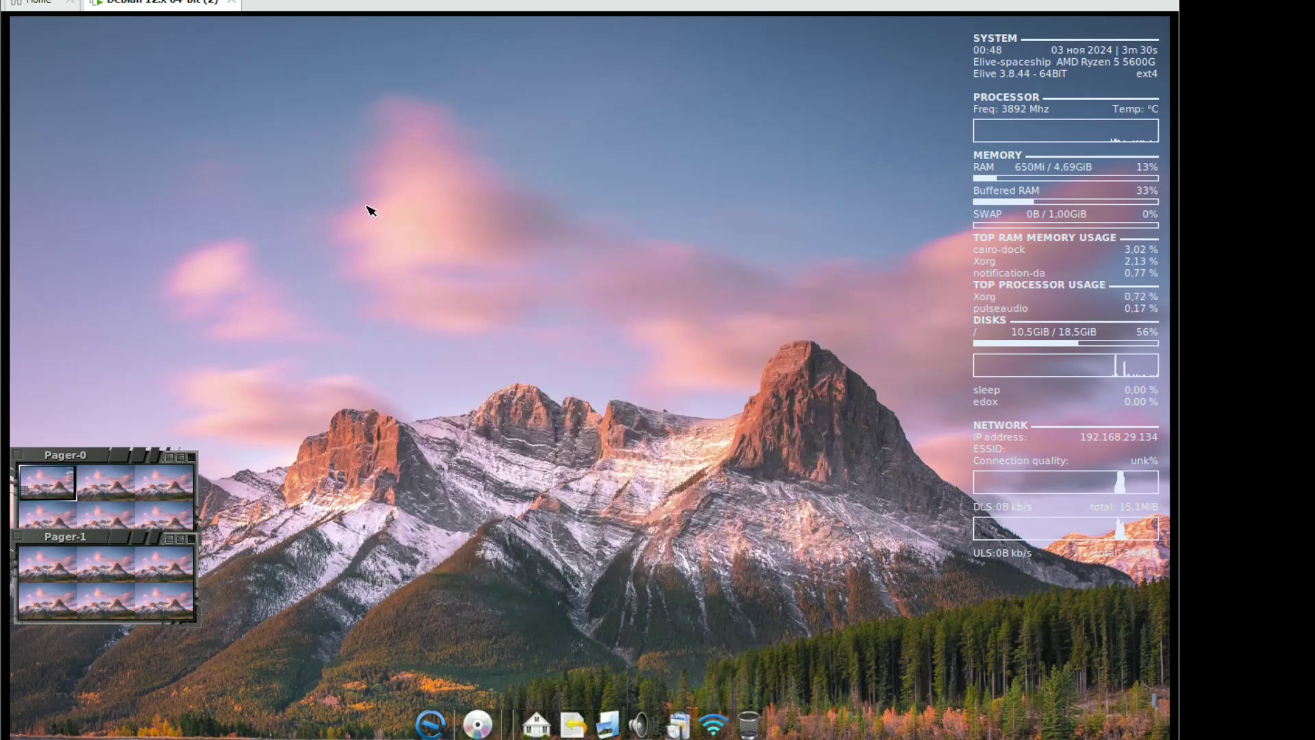
# Switch the desktop theme to e13 and open its theme information
pyautogui.rightClick(370, 207)
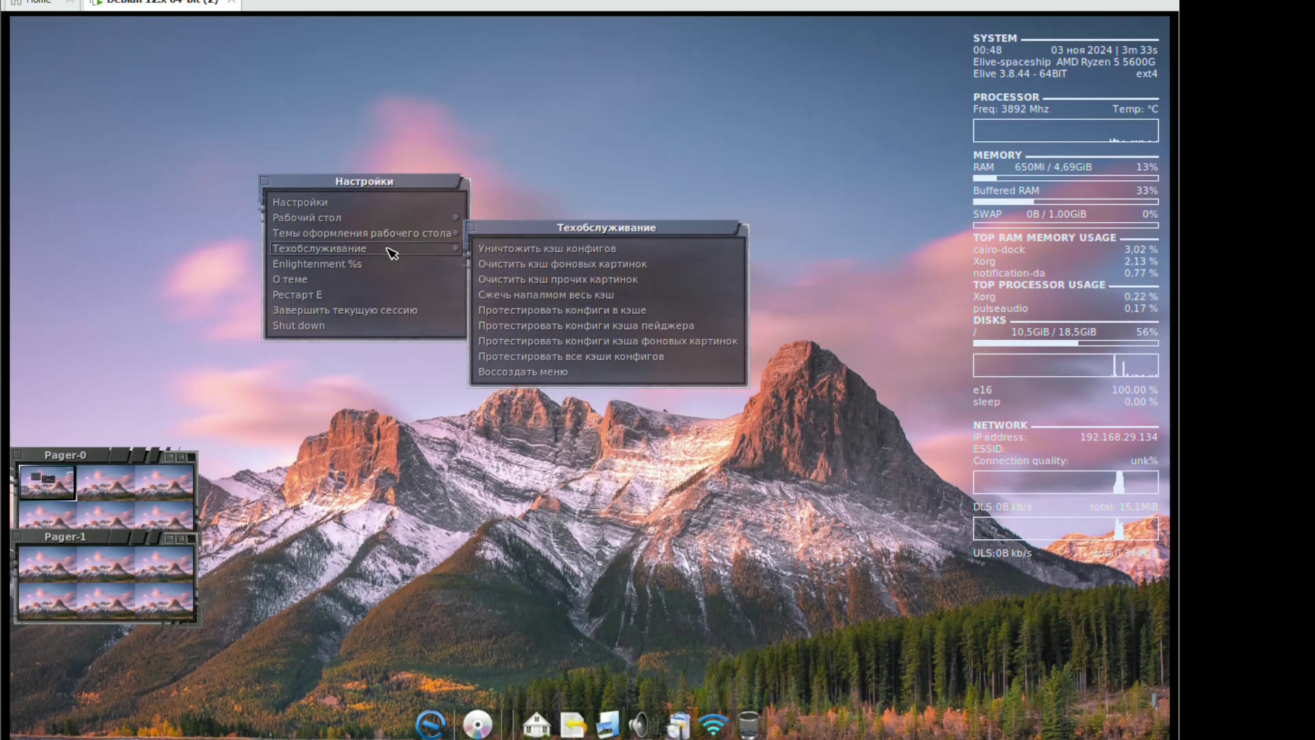
pyautogui.moveTo(400, 243)
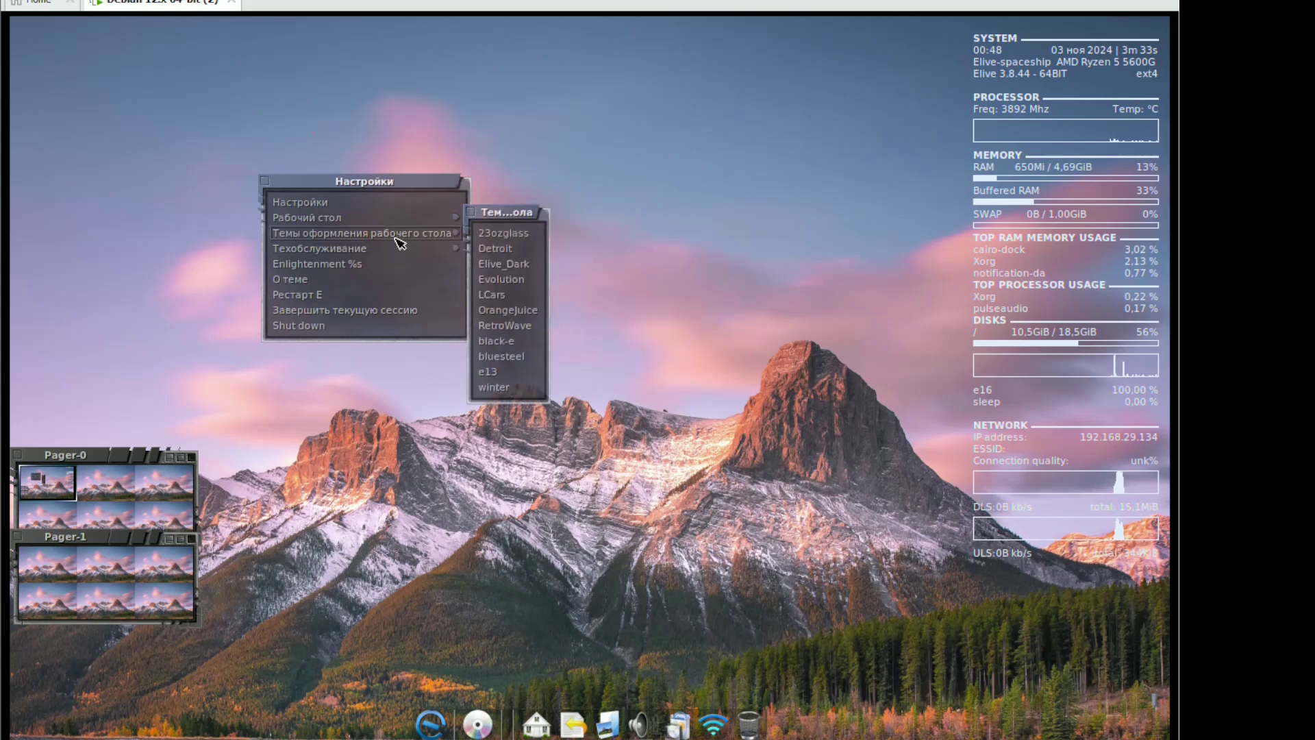
pyautogui.click(521, 374)
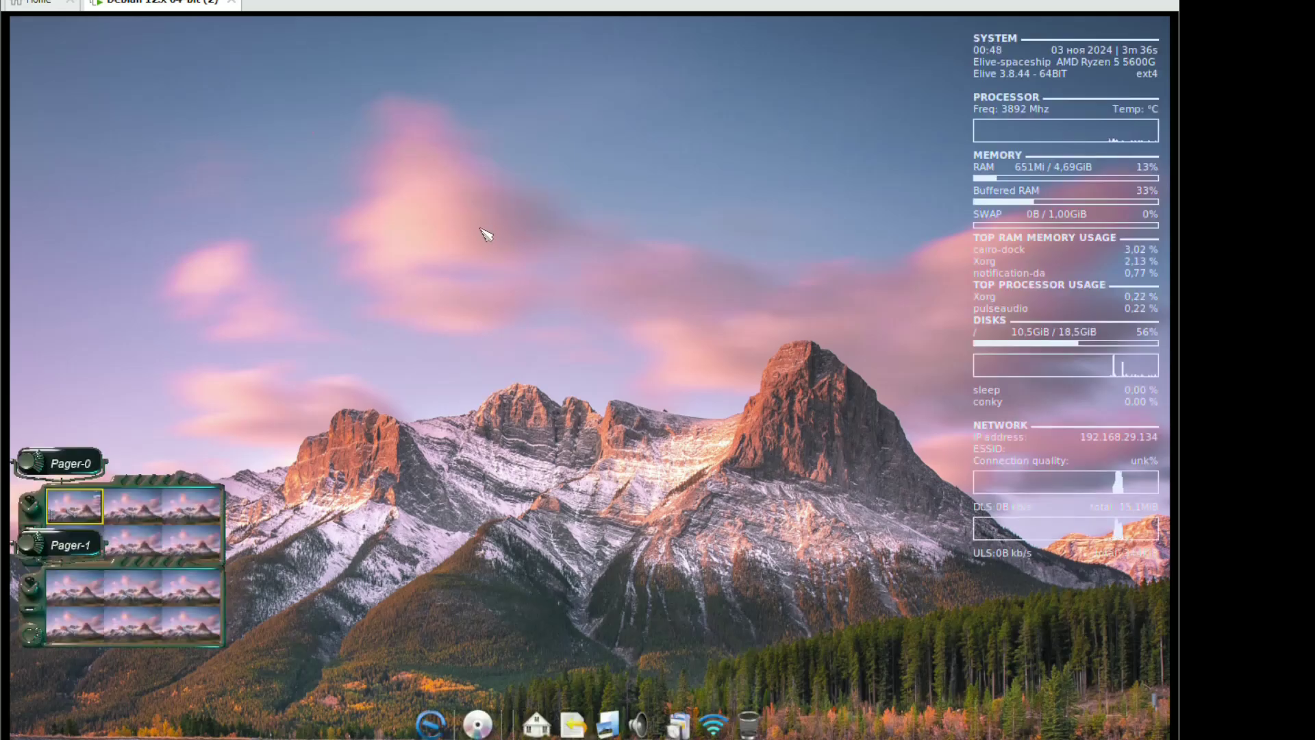
pyautogui.click(467, 320)
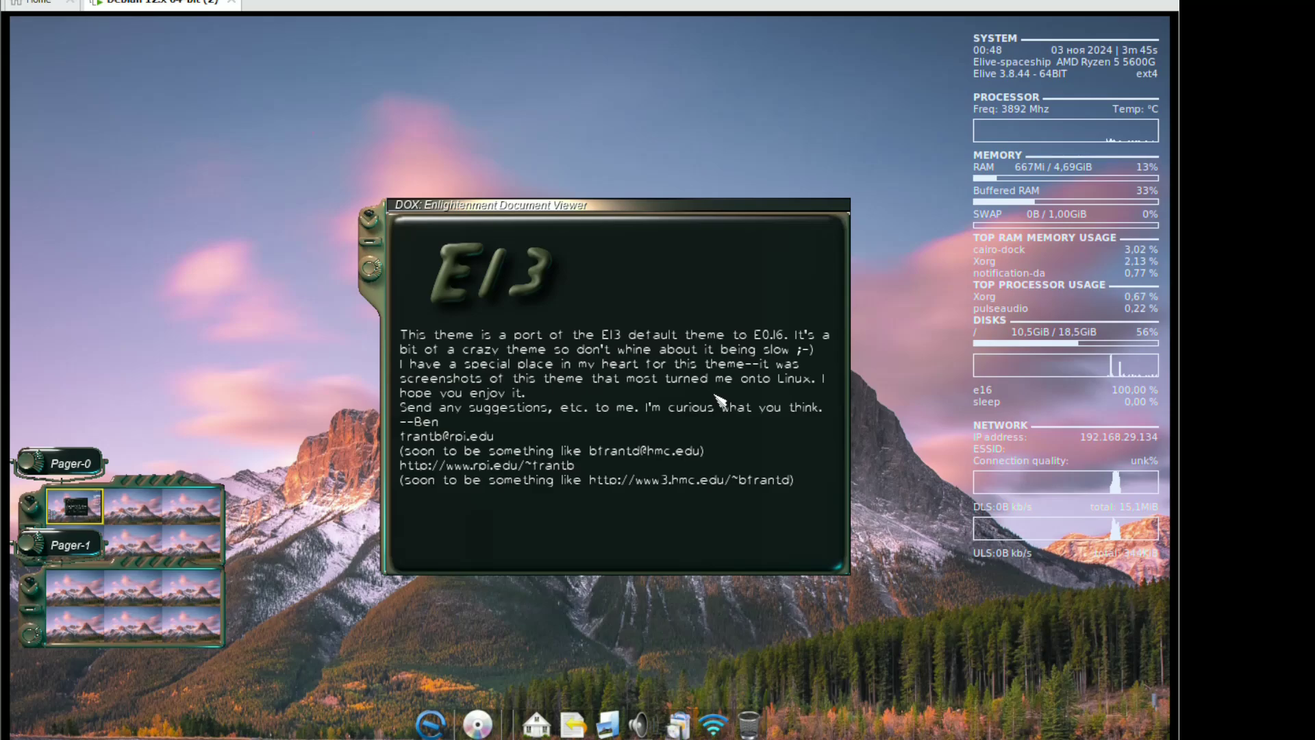
# Try the e13 window controls on the document viewer by iconifying and restoring it, and shading and unshading it
pyautogui.click(370, 220)
pyautogui.click(636, 84)
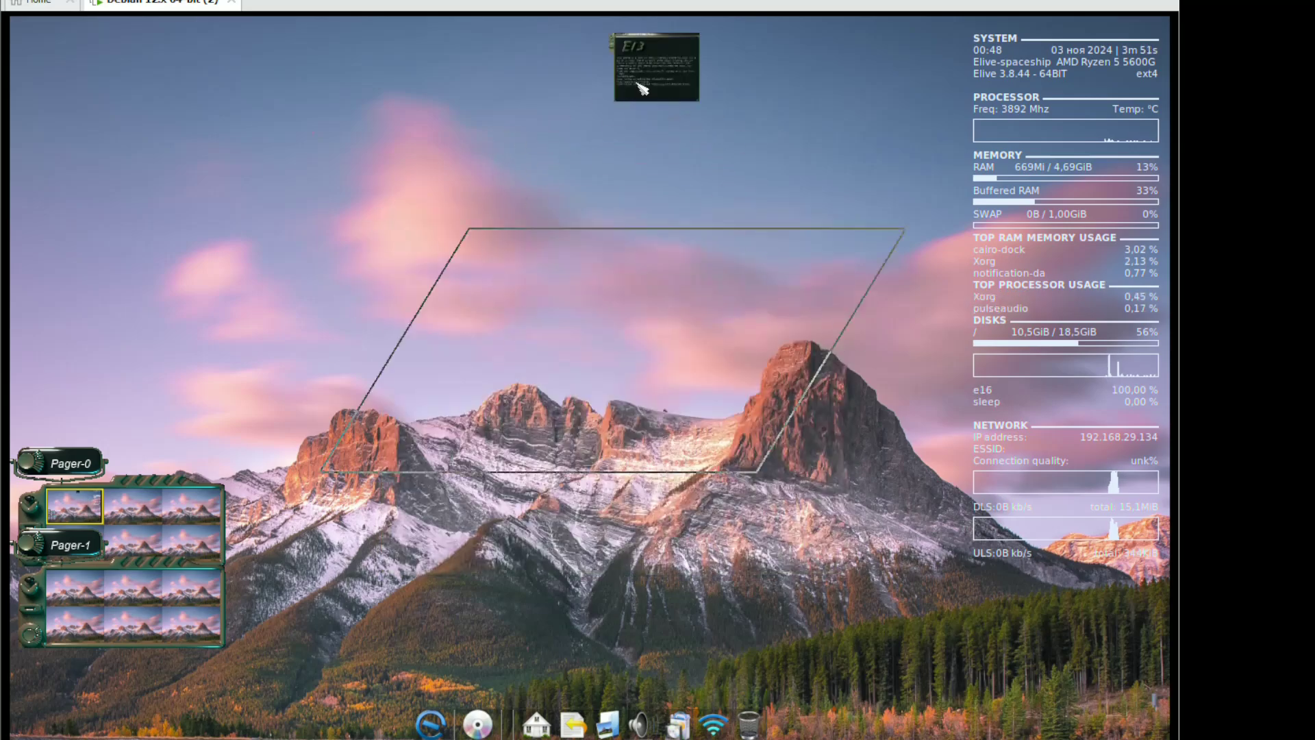
pyautogui.click(371, 270)
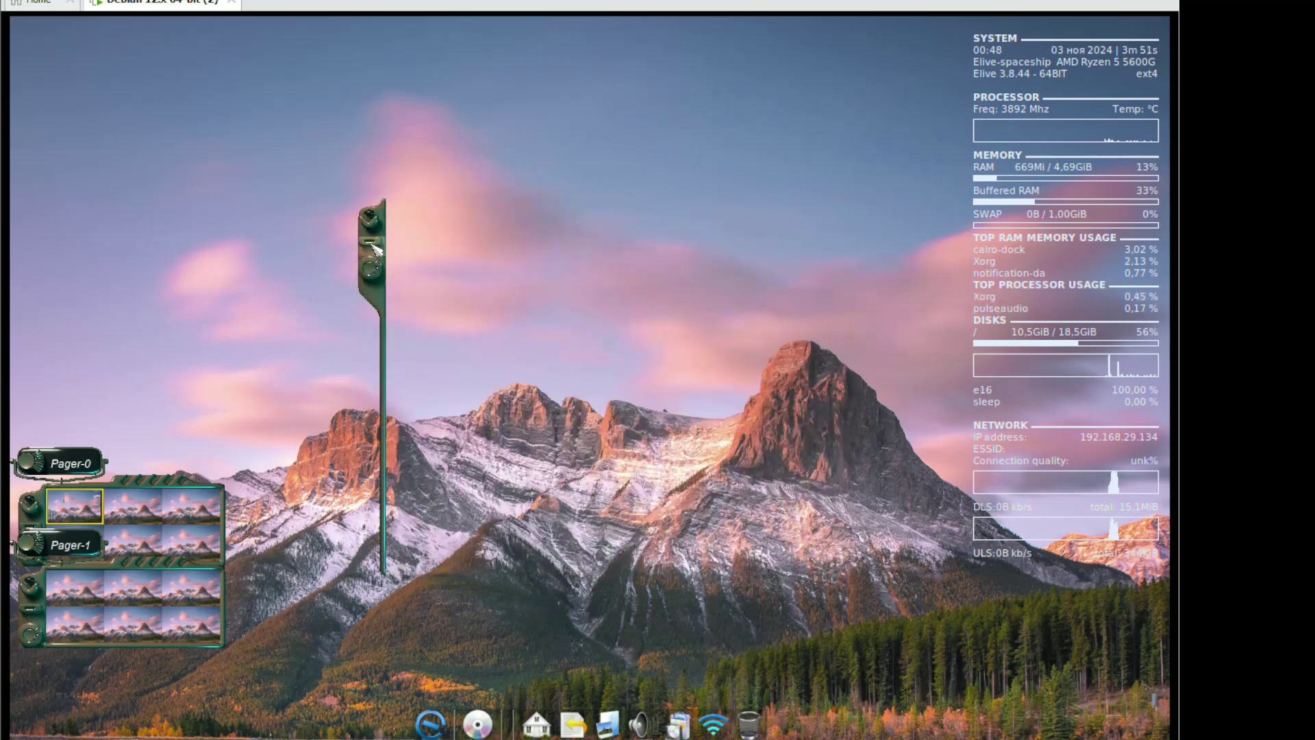
pyautogui.click(372, 271)
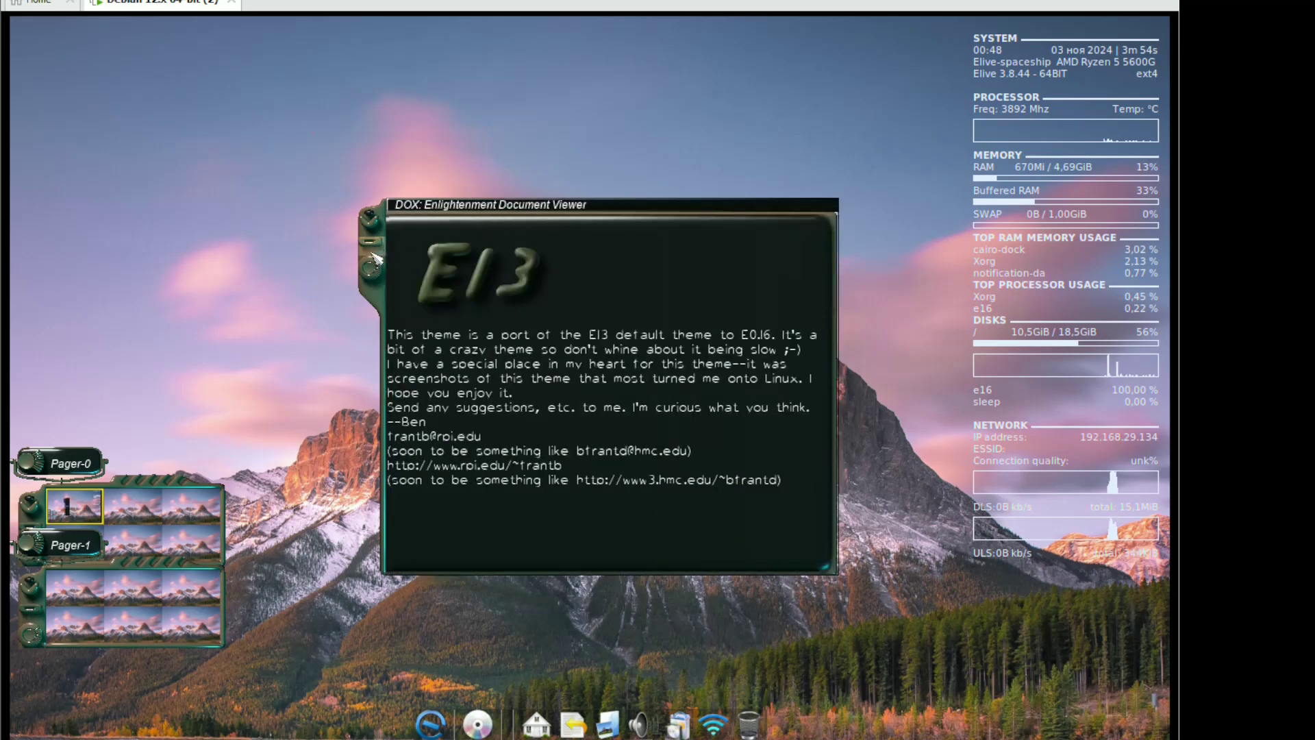
# Close the e13 theme's document viewer and switch the desktop theme to Winter
pyautogui.click(440, 205)
pyautogui.click(441, 220)
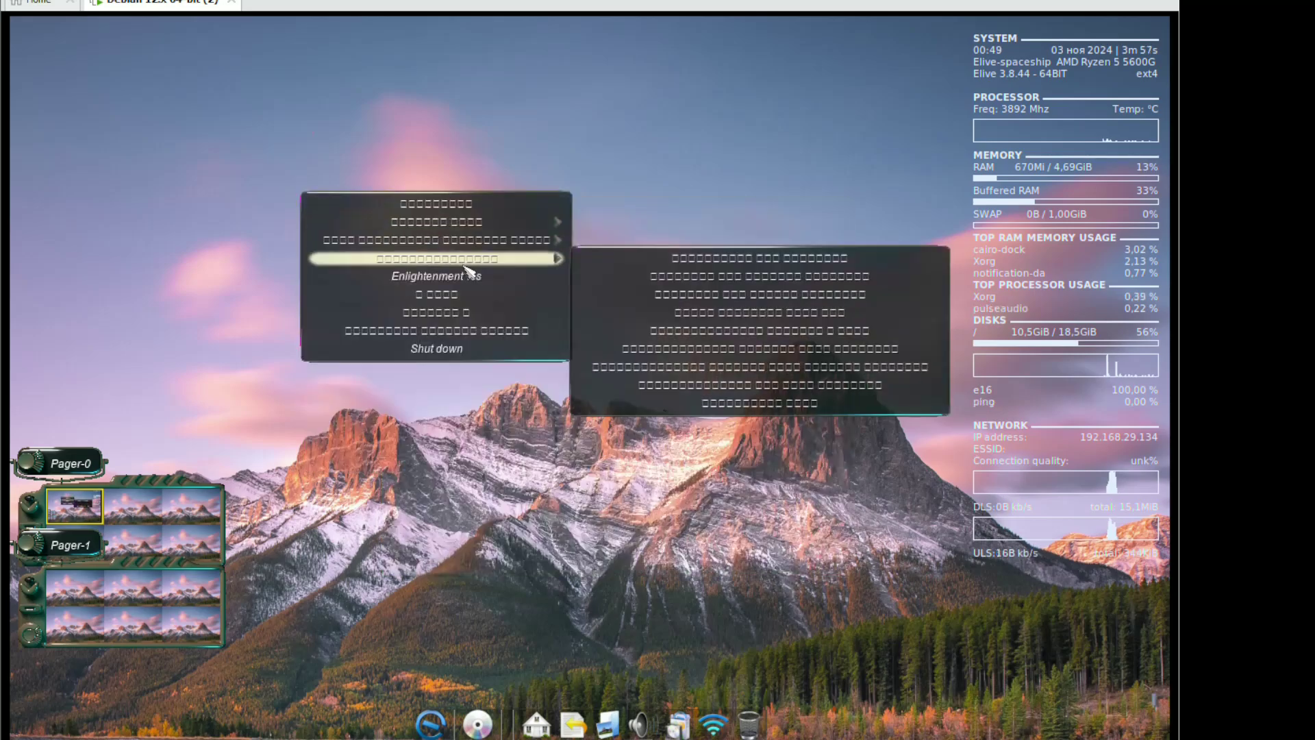
pyautogui.moveTo(485, 241)
pyautogui.click(633, 421)
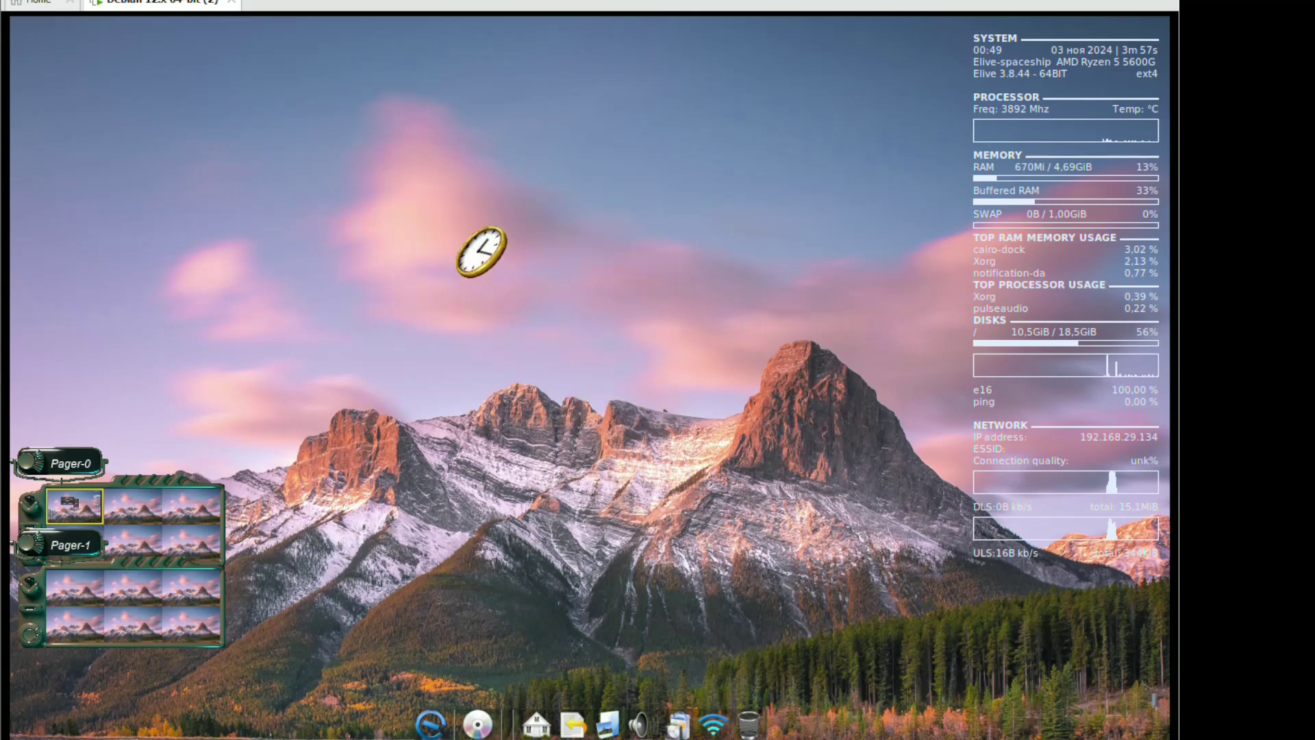
# View the Winter theme's information and close the document viewer
pyautogui.click(471, 216)
pyautogui.click(466, 274)
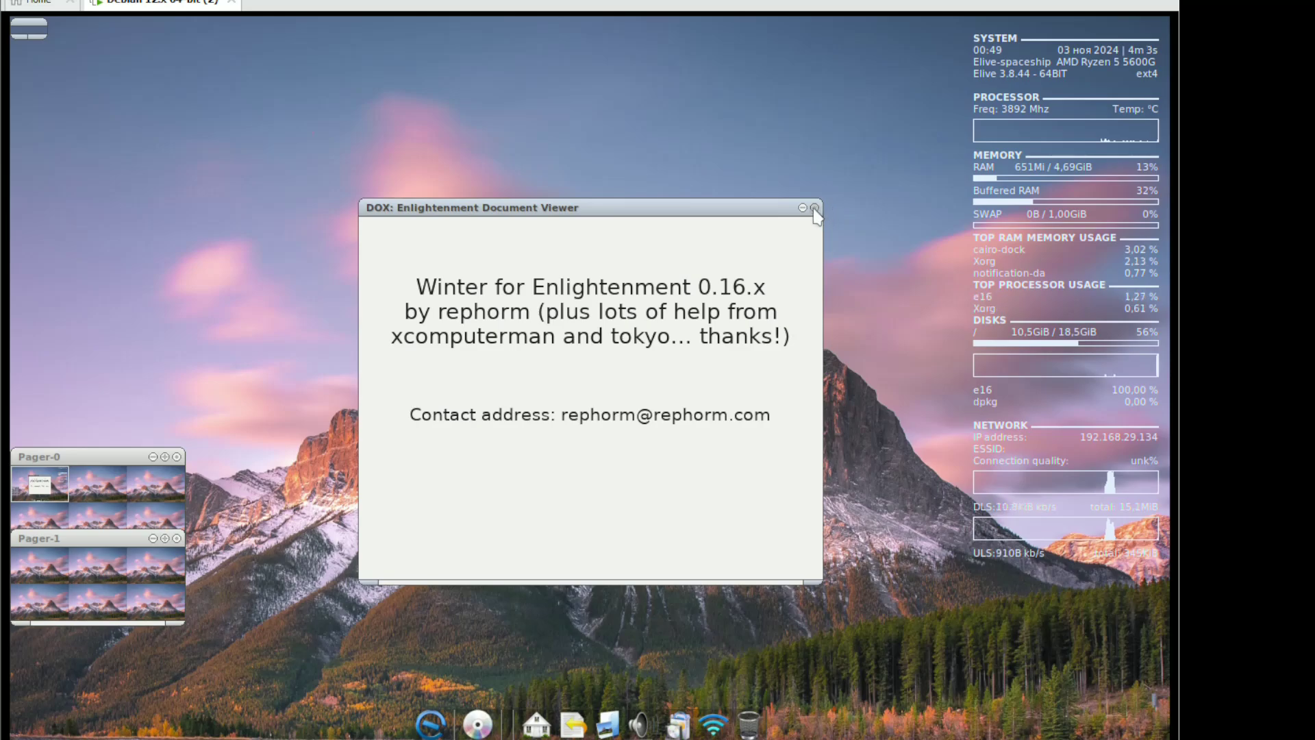
pyautogui.rightClick(558, 210)
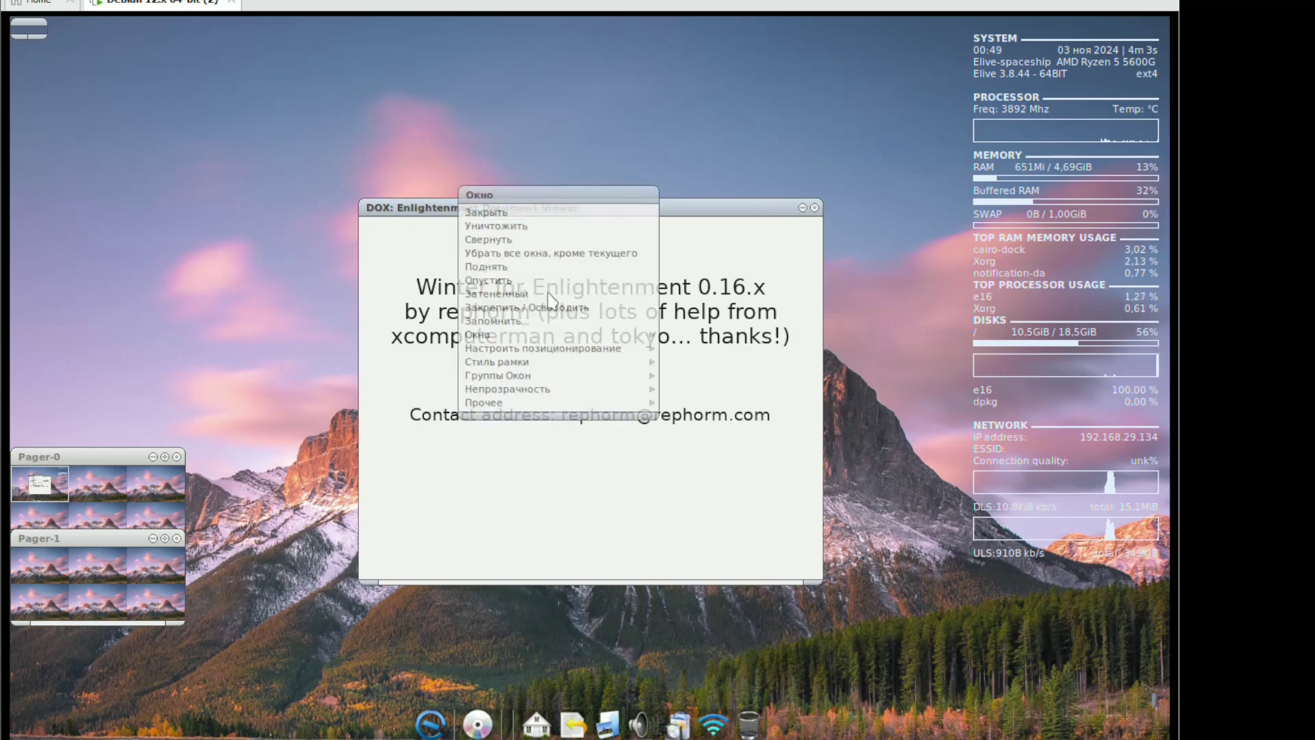
pyautogui.click(522, 213)
# Look at the focus page of the Enlightenment settings and close the dialog without changes
pyautogui.rightClick(520, 213)
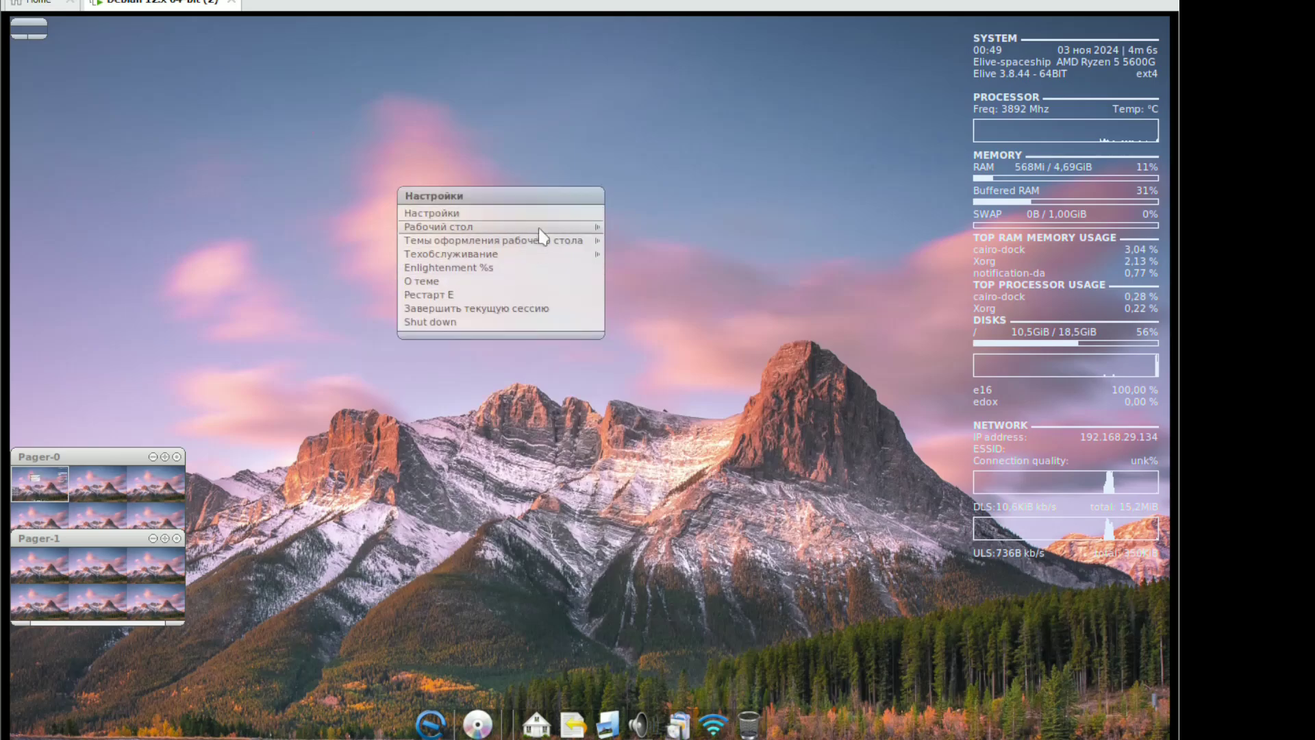
pyautogui.click(539, 215)
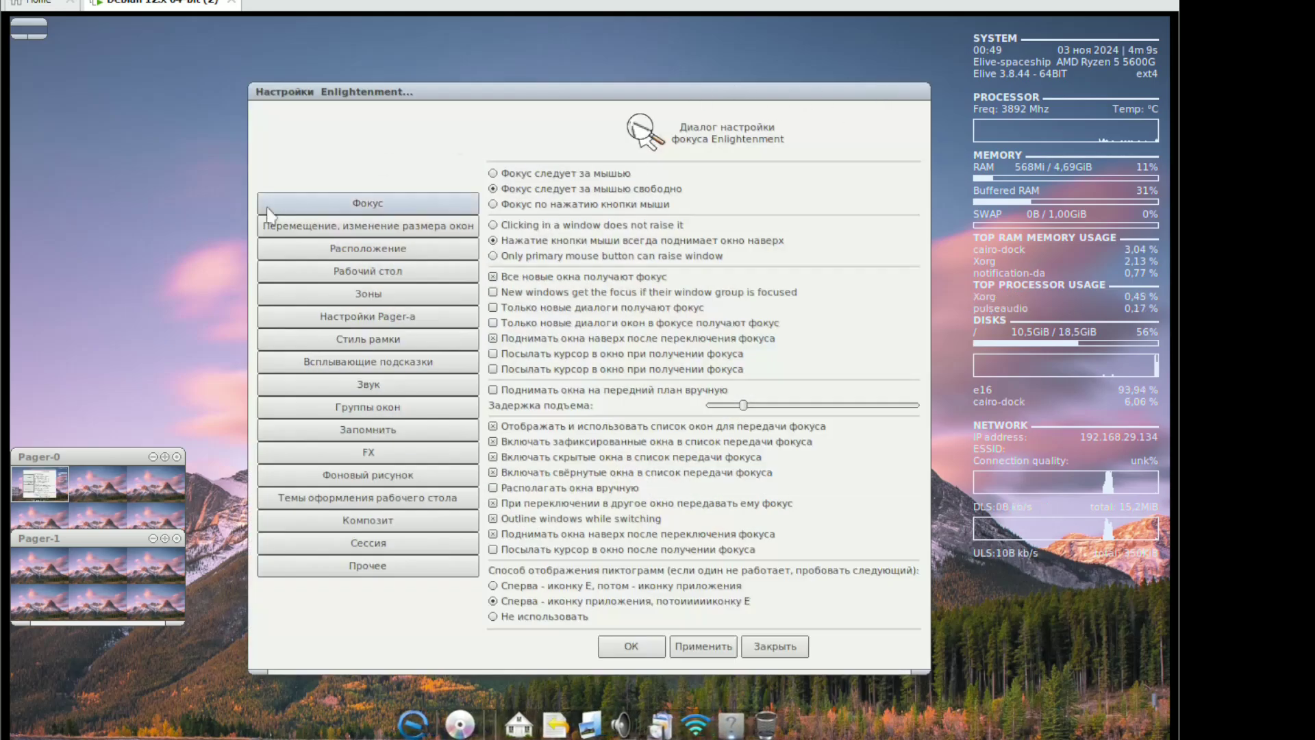
pyautogui.click(763, 640)
# Look over the desktop options, purge all caches with the maintenance command, and dismiss the message
pyautogui.rightClick(504, 302)
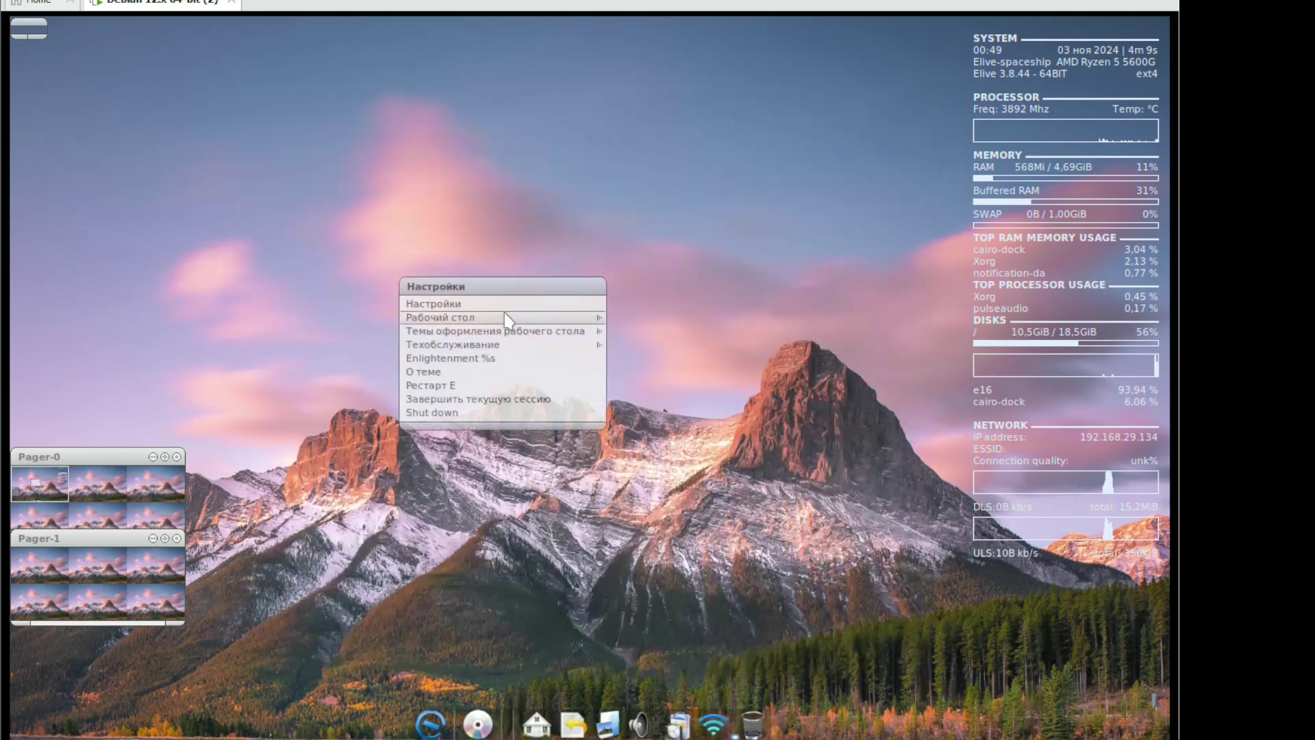
pyautogui.moveTo(507, 317)
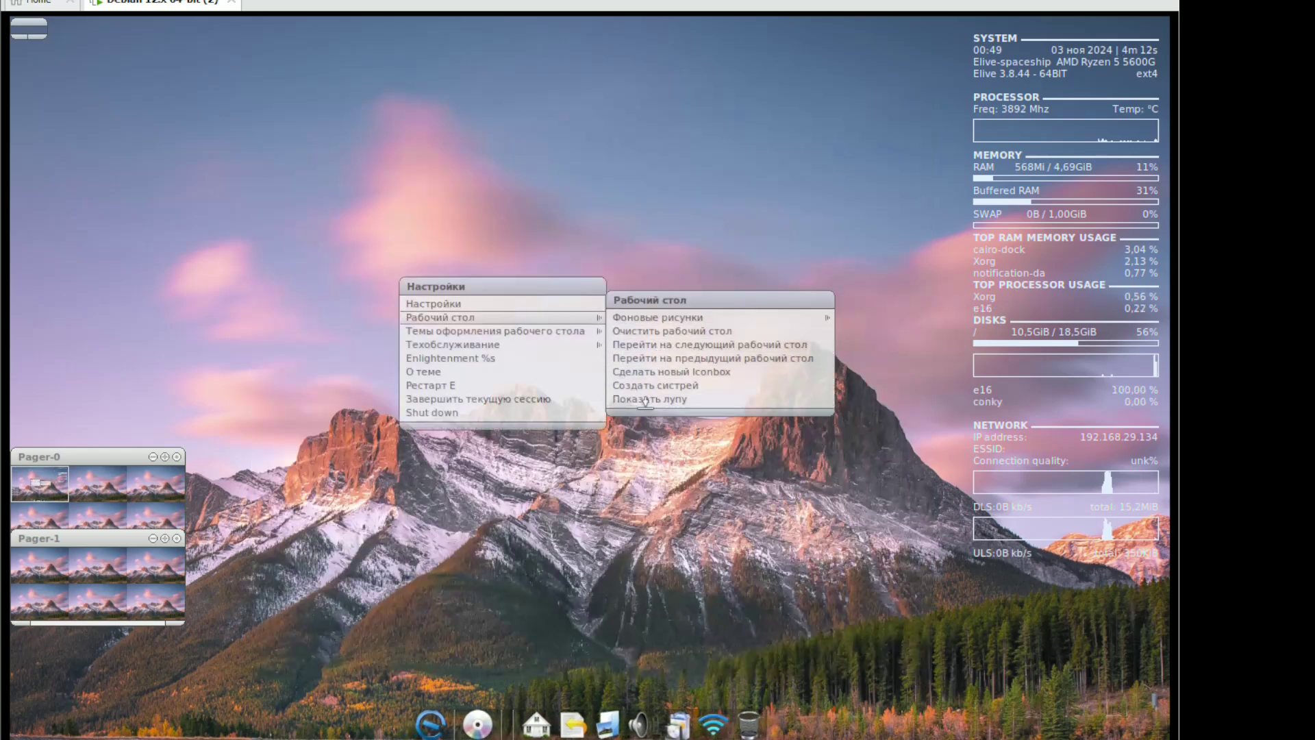
pyautogui.moveTo(473, 333)
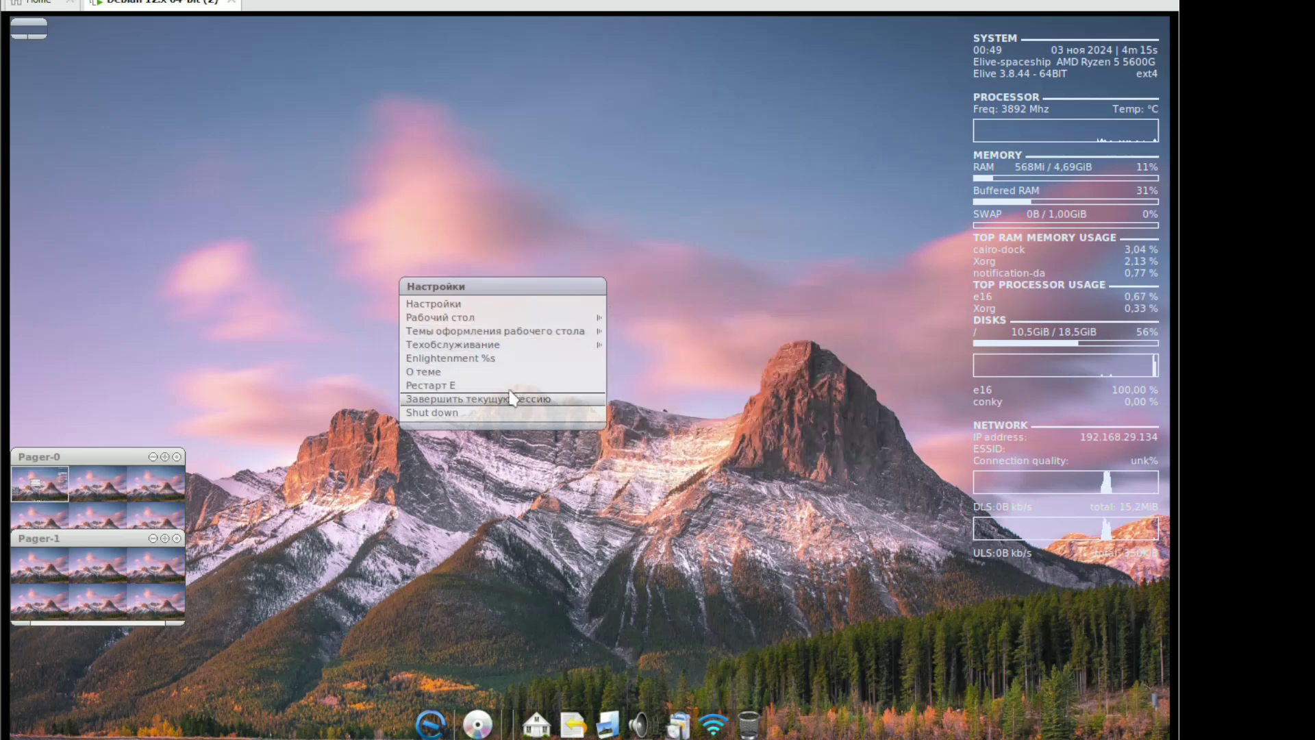
pyautogui.moveTo(548, 344)
pyautogui.click(690, 390)
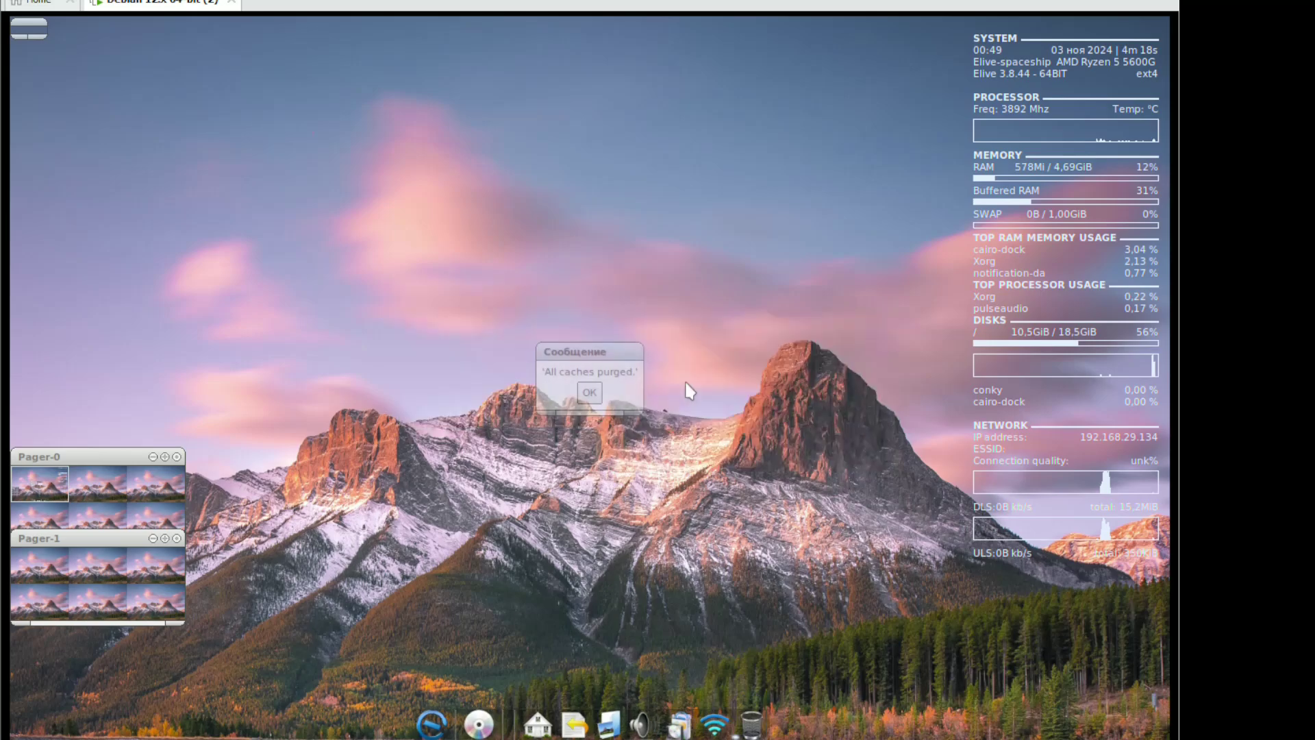
pyautogui.click(589, 392)
# Try to open the Documents folder from the dock shortcuts, and log back in with the account password
pyautogui.moveTo(541, 727)
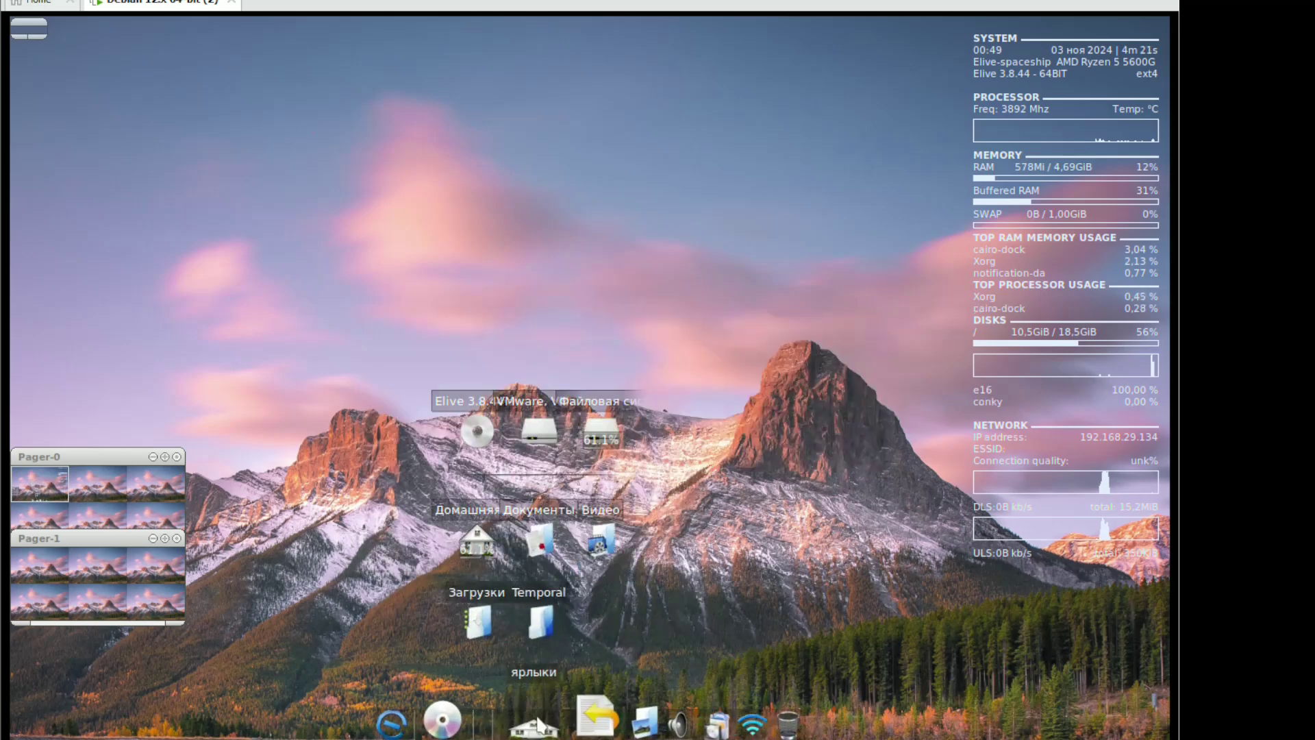
pyautogui.click(538, 538)
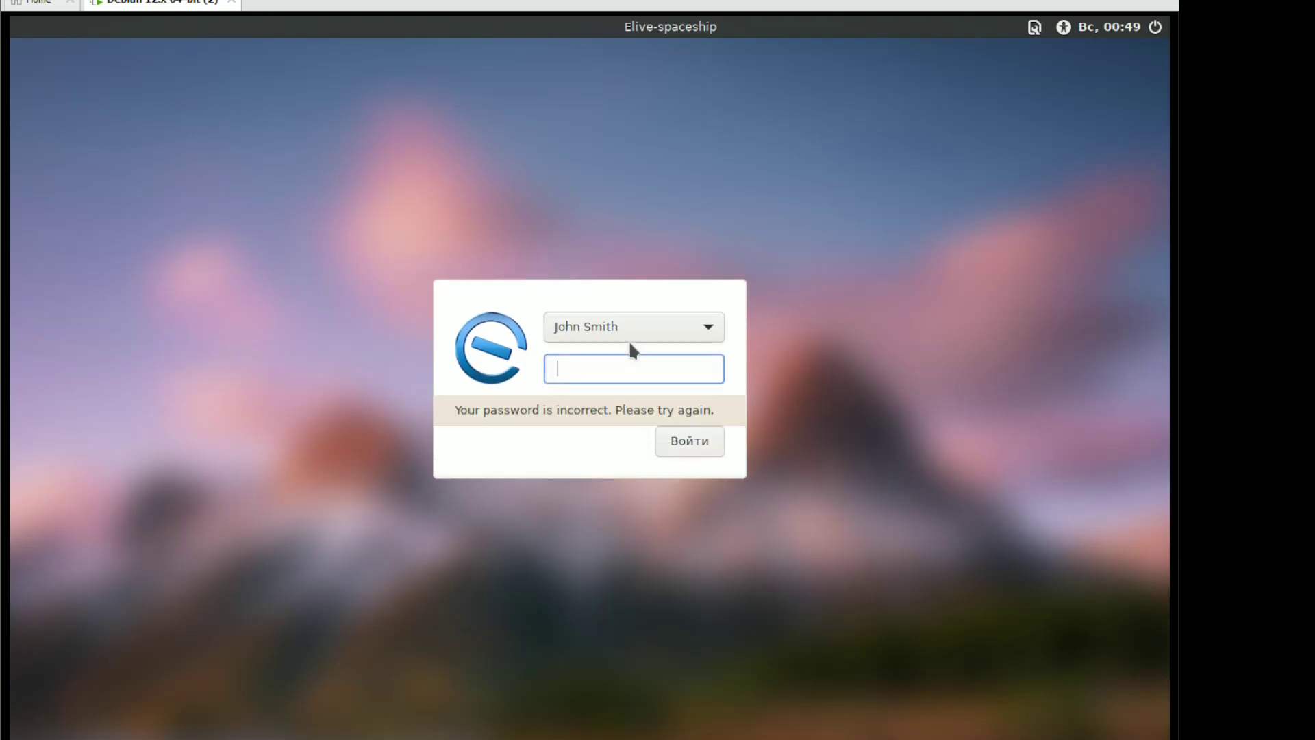
pyautogui.press('Return')
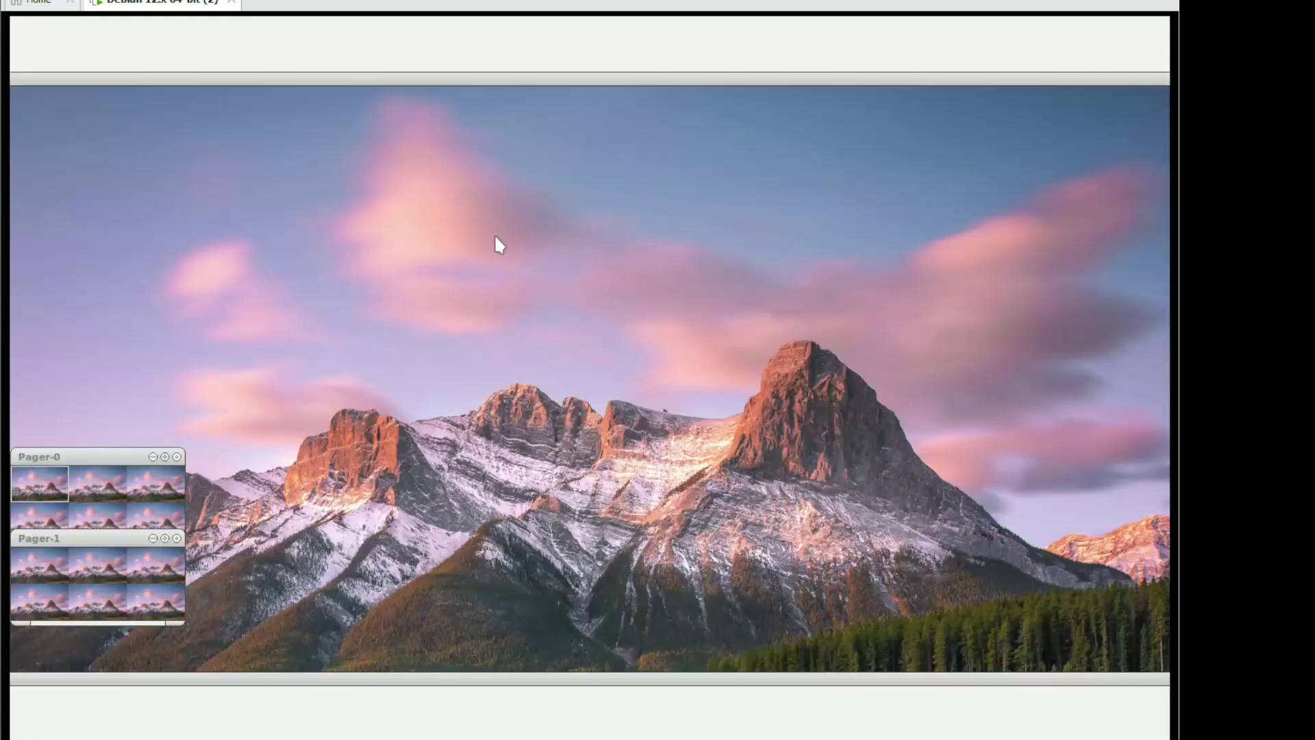
# Bring up the Elive application menu on the freshly loaded desktop
pyautogui.rightClick(495, 236)
pyautogui.click(509, 698)
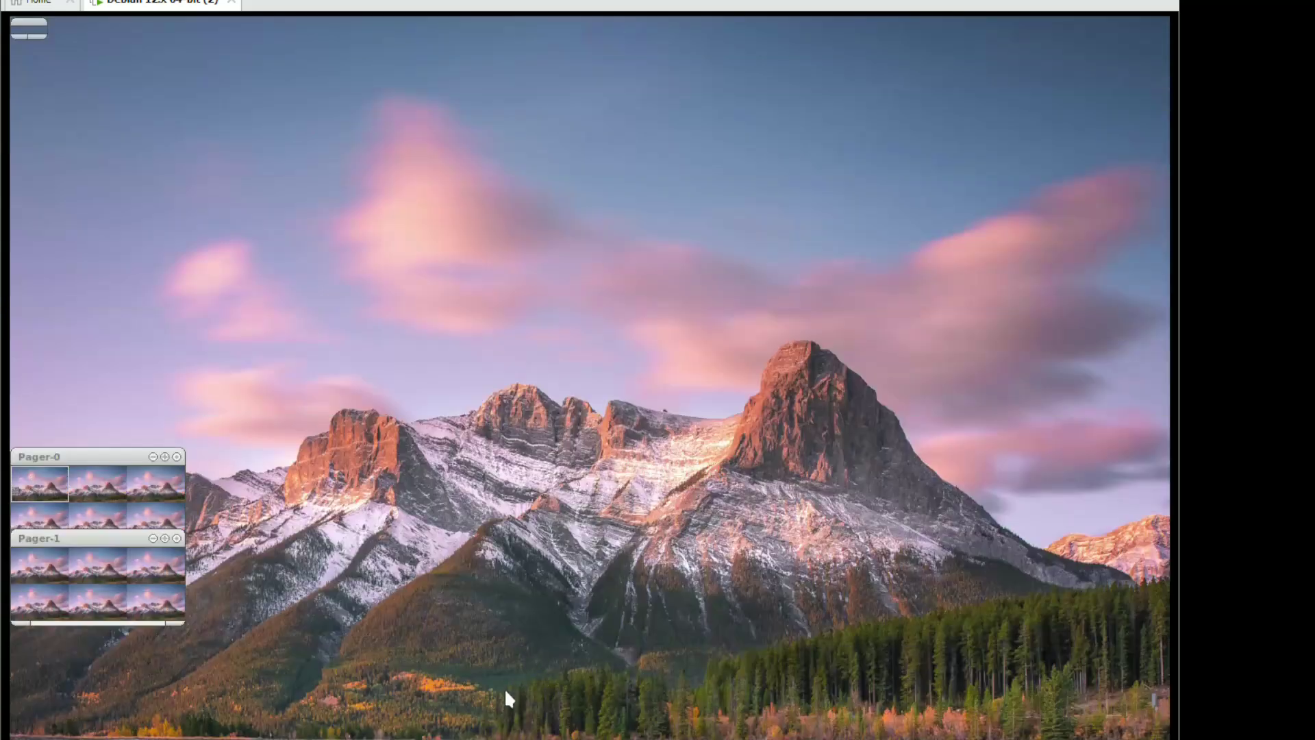
pyautogui.rightClick(100, 93)
pyautogui.click(414, 279)
pyautogui.click(414, 279)
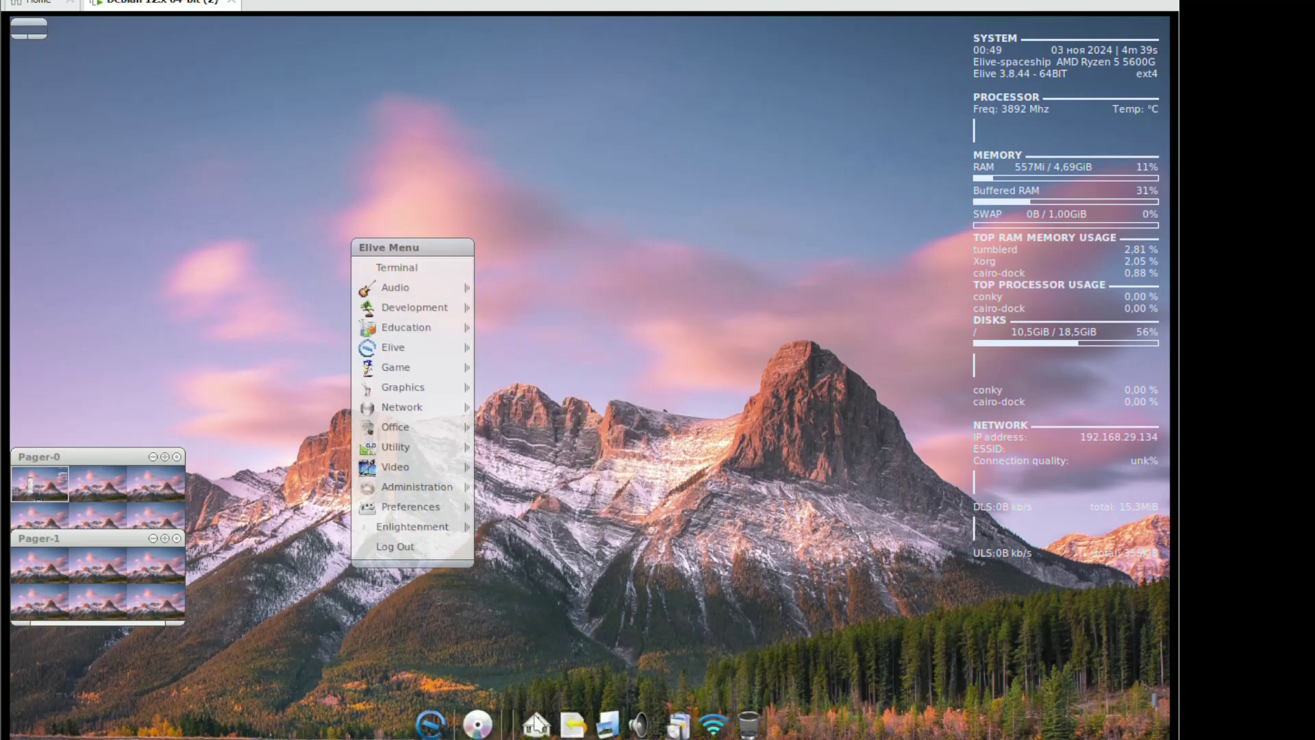
# Open the Documents folder from the dock shortcuts and try iconifying, restoring and again iconifying its window
pyautogui.click(536, 723)
pyautogui.click(531, 534)
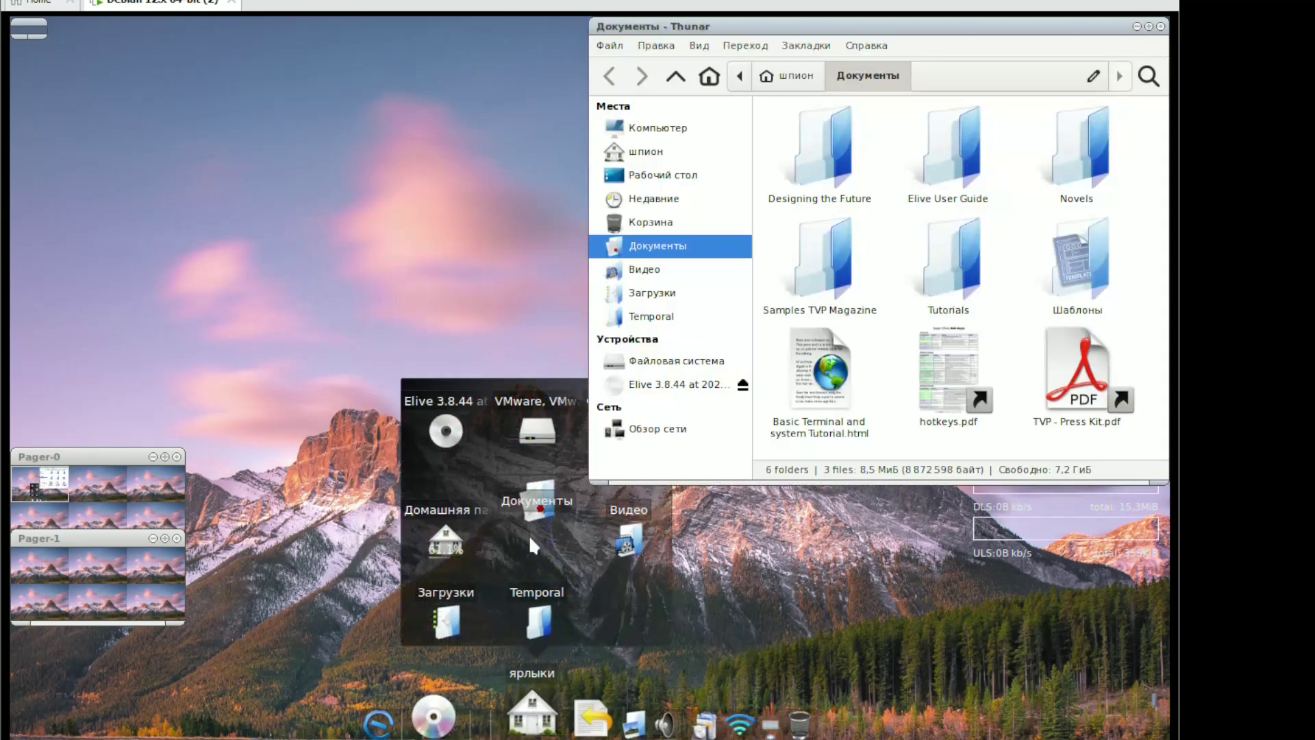
pyautogui.click(1149, 26)
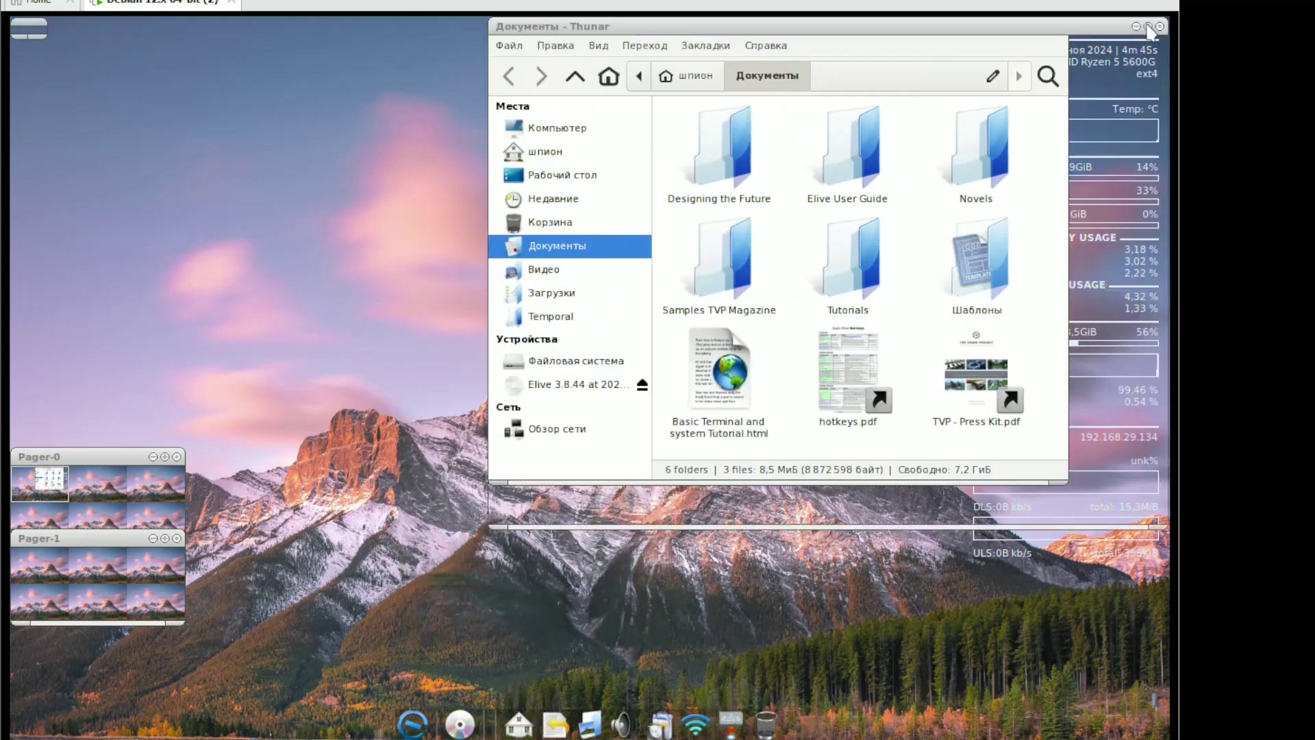
pyautogui.click(1149, 12)
pyautogui.click(1136, 26)
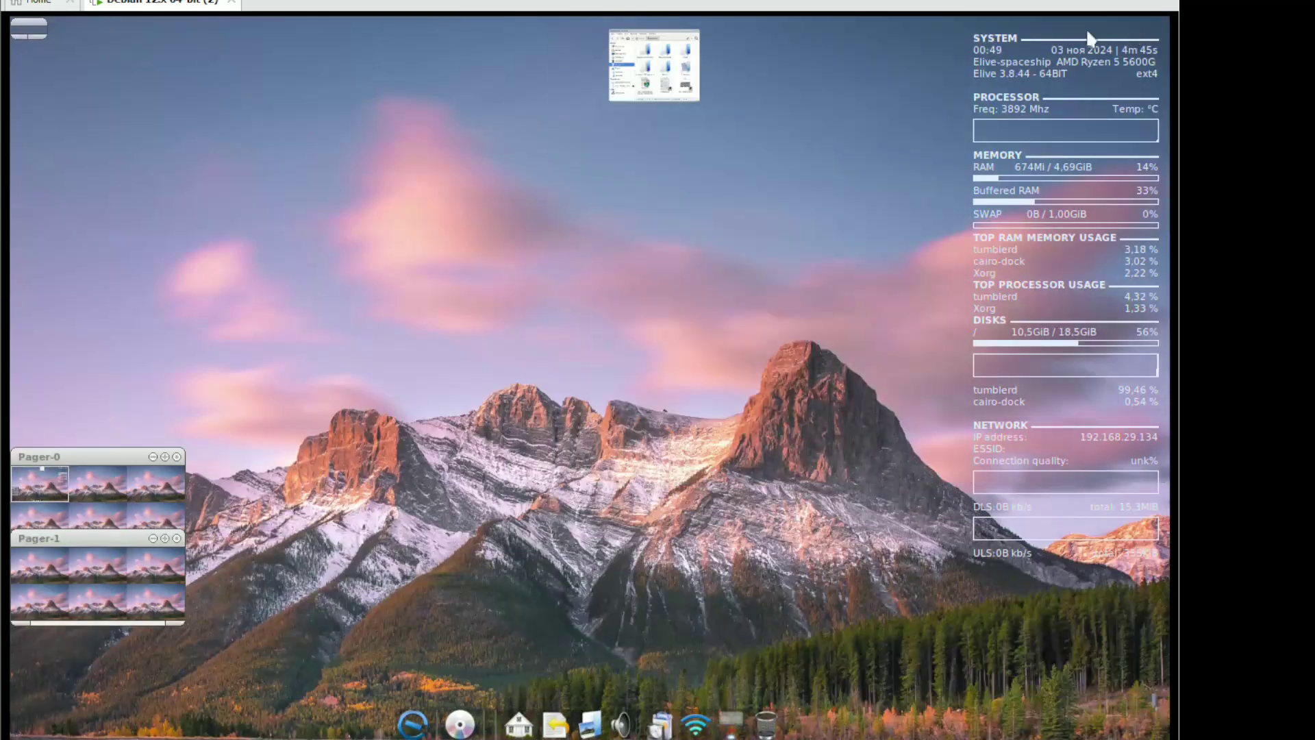
pyautogui.click(642, 78)
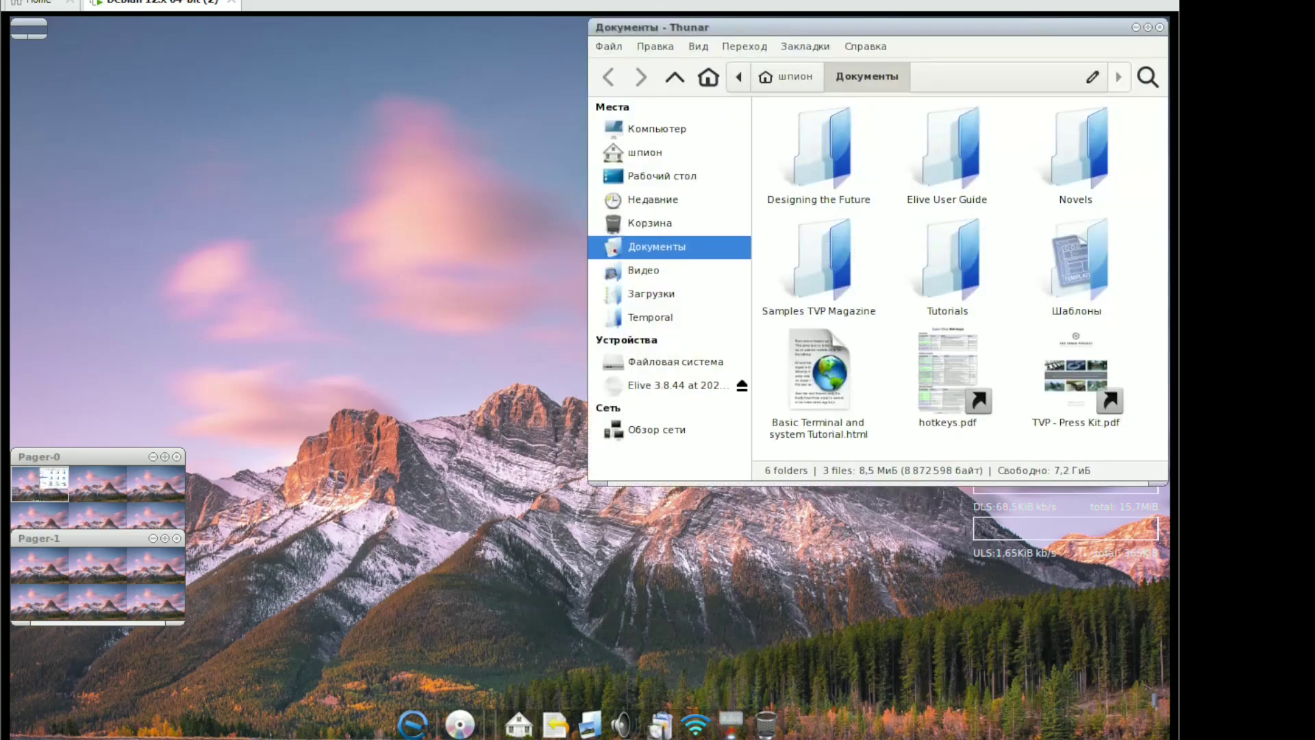
pyautogui.click(1136, 26)
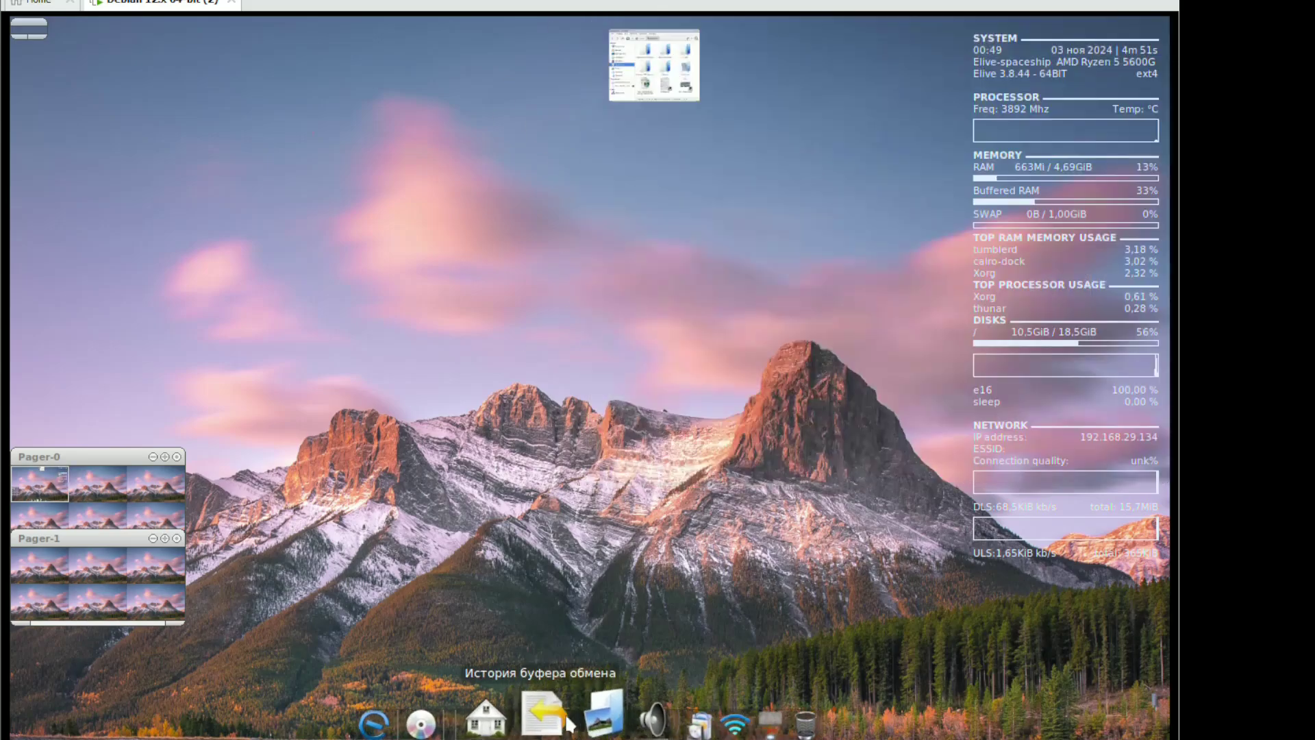
# Check the clipboard history, and browse the VMware disk, file system and home folder from the dock shortcuts
pyautogui.click(560, 715)
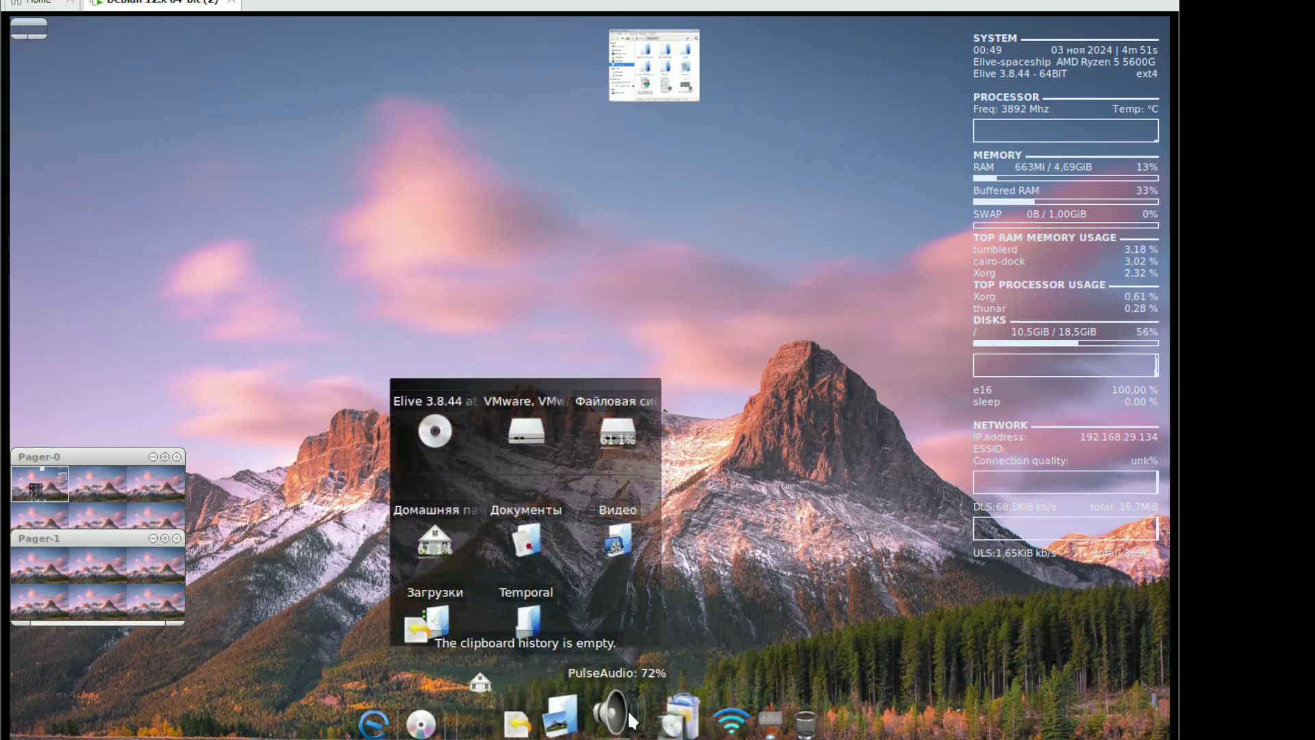
pyautogui.moveTo(519, 720)
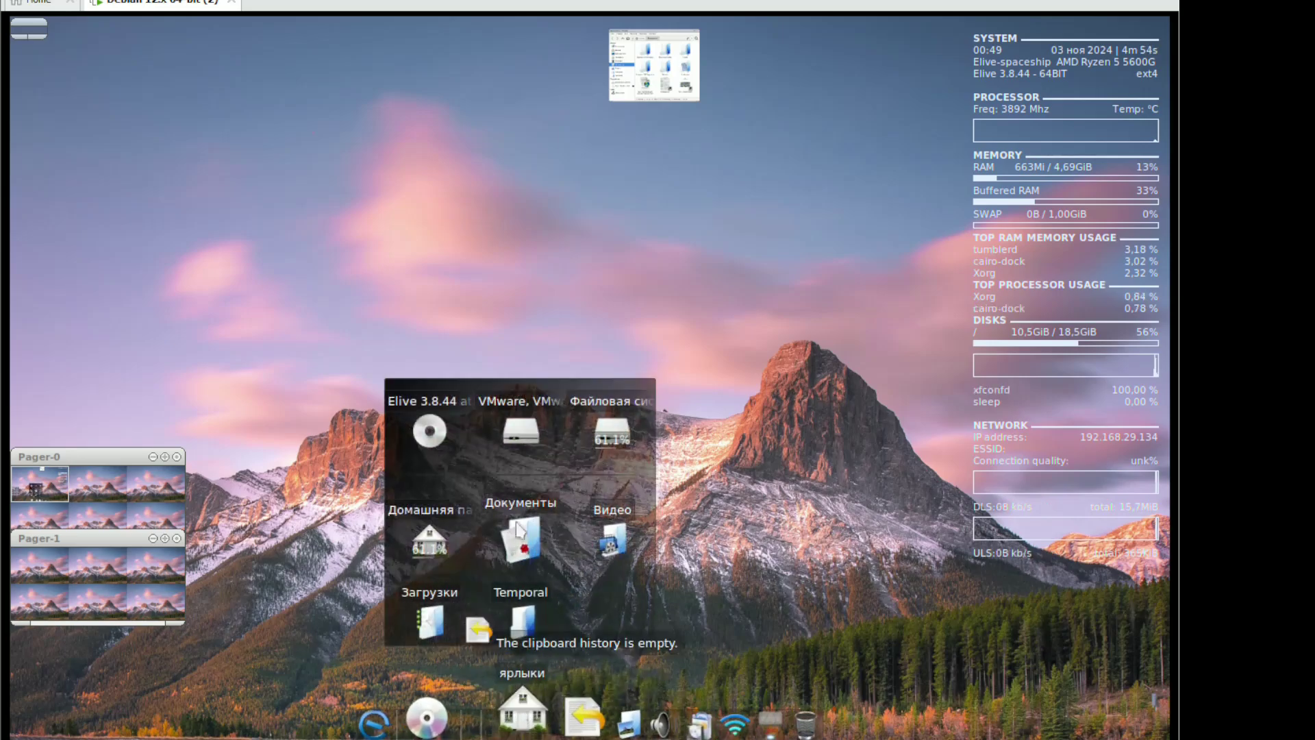
pyautogui.click(522, 432)
pyautogui.click(600, 425)
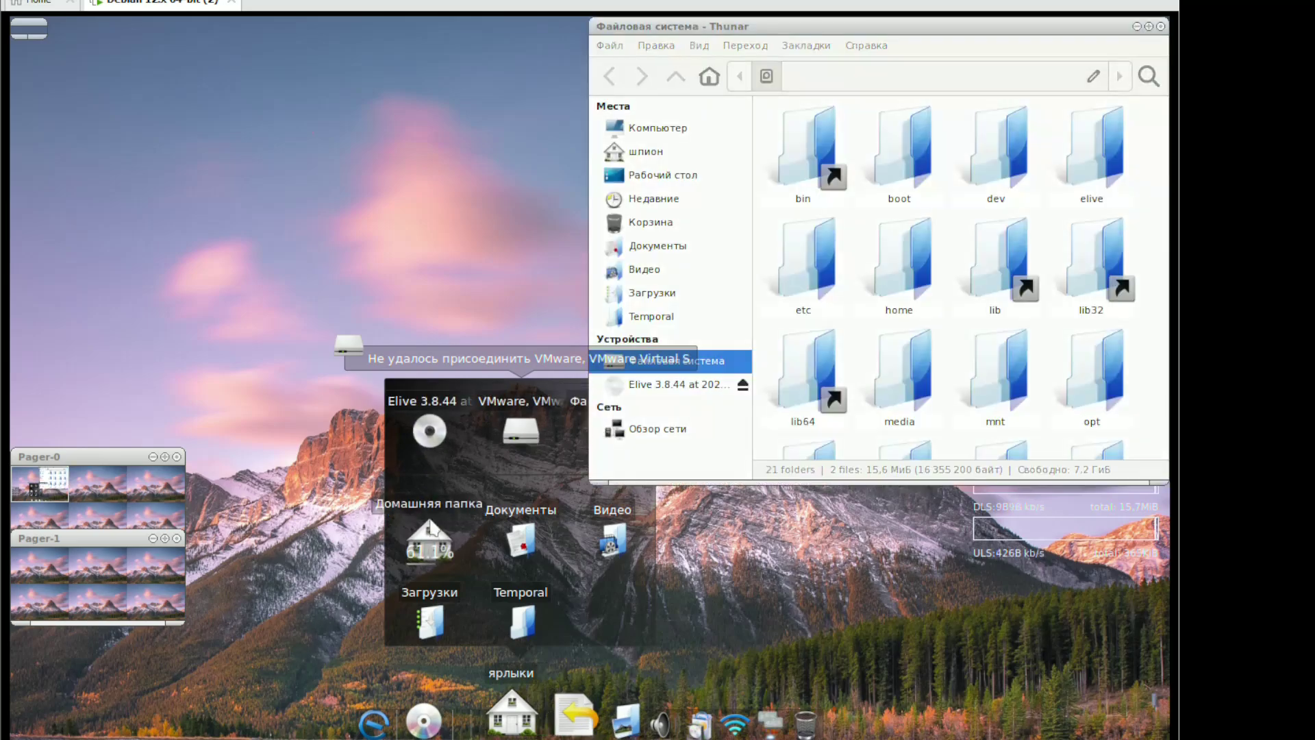
pyautogui.click(418, 540)
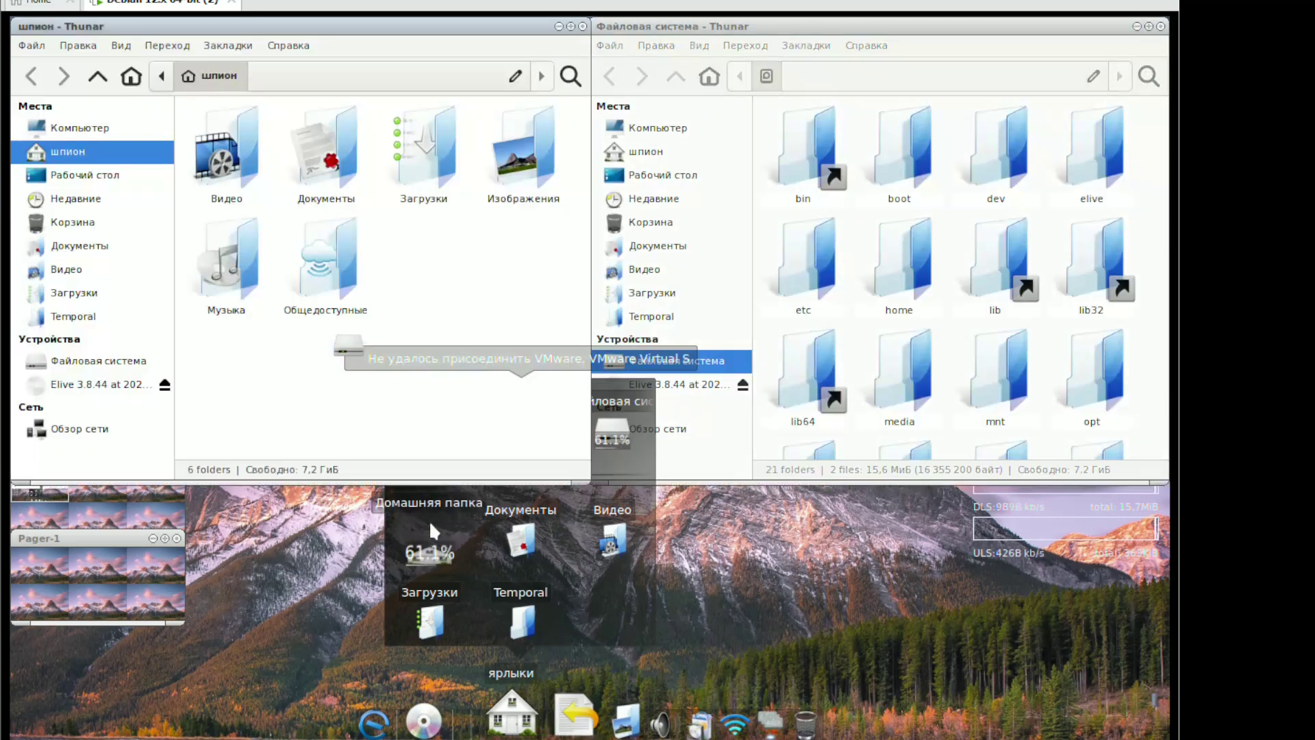
pyautogui.click(122, 361)
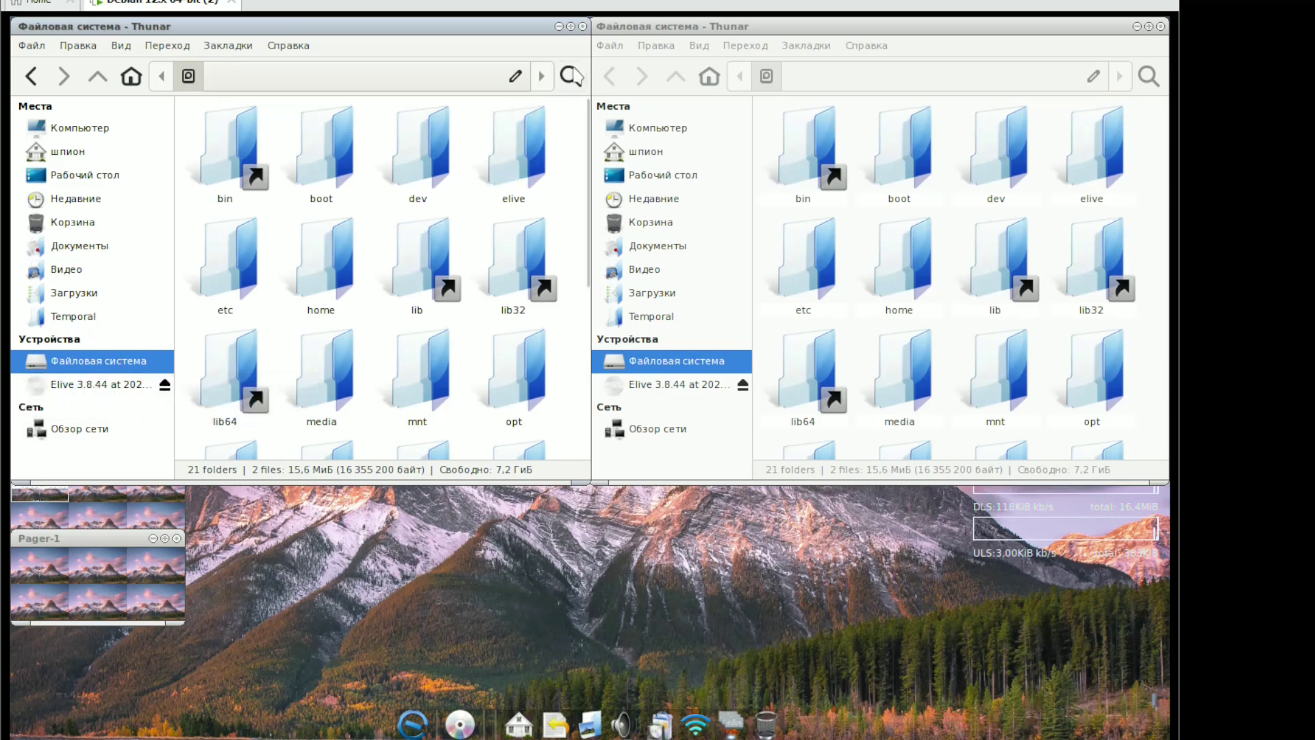
# Iconify both open file manager windows and create a new iconbox
pyautogui.click(571, 26)
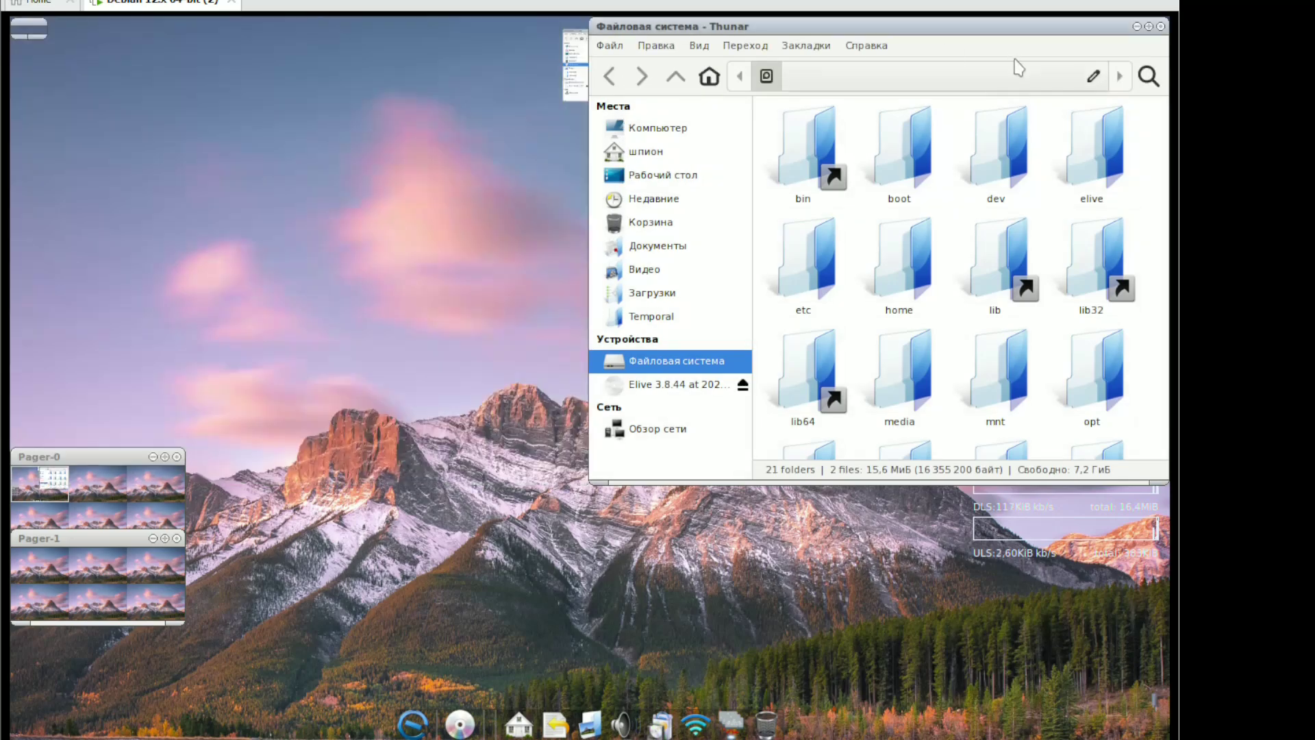
pyautogui.click(1137, 27)
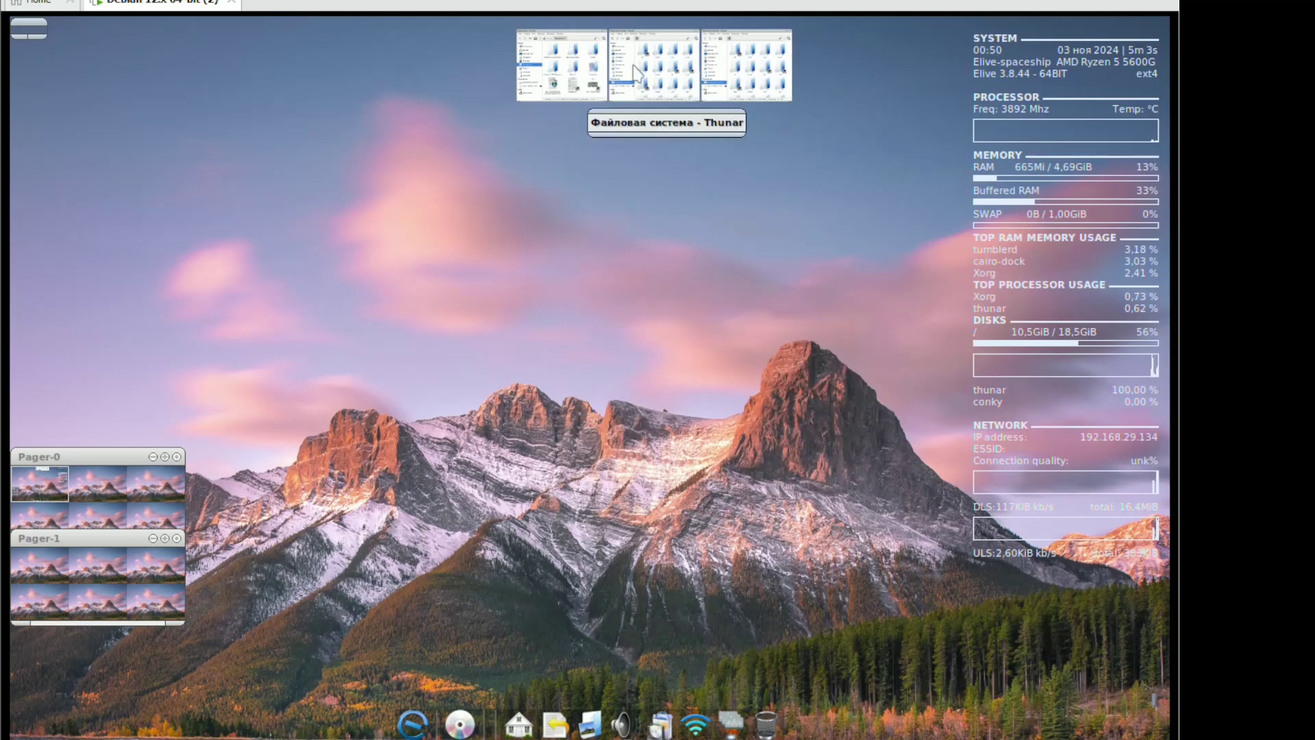
pyautogui.rightClick(571, 68)
pyautogui.click(619, 79)
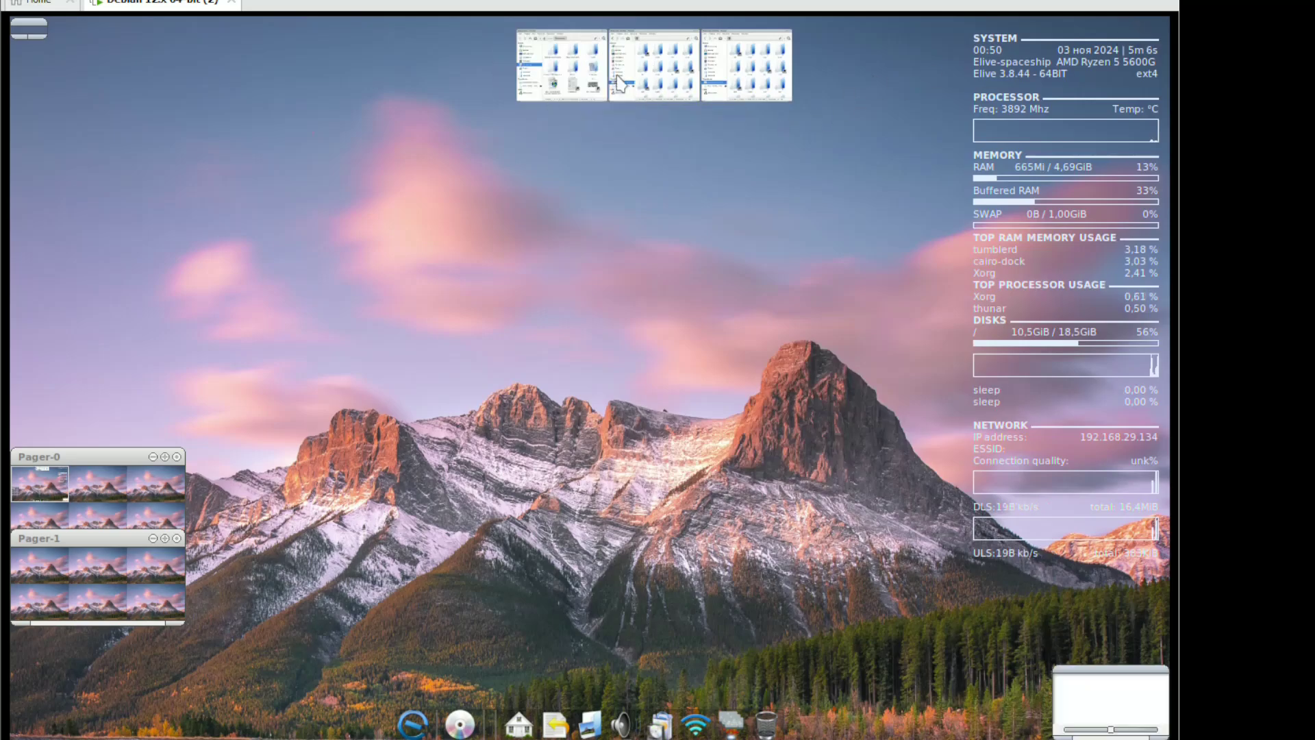
# Shut down the computer from the desktop's settings menu and confirm powering it off
pyautogui.rightClick(607, 519)
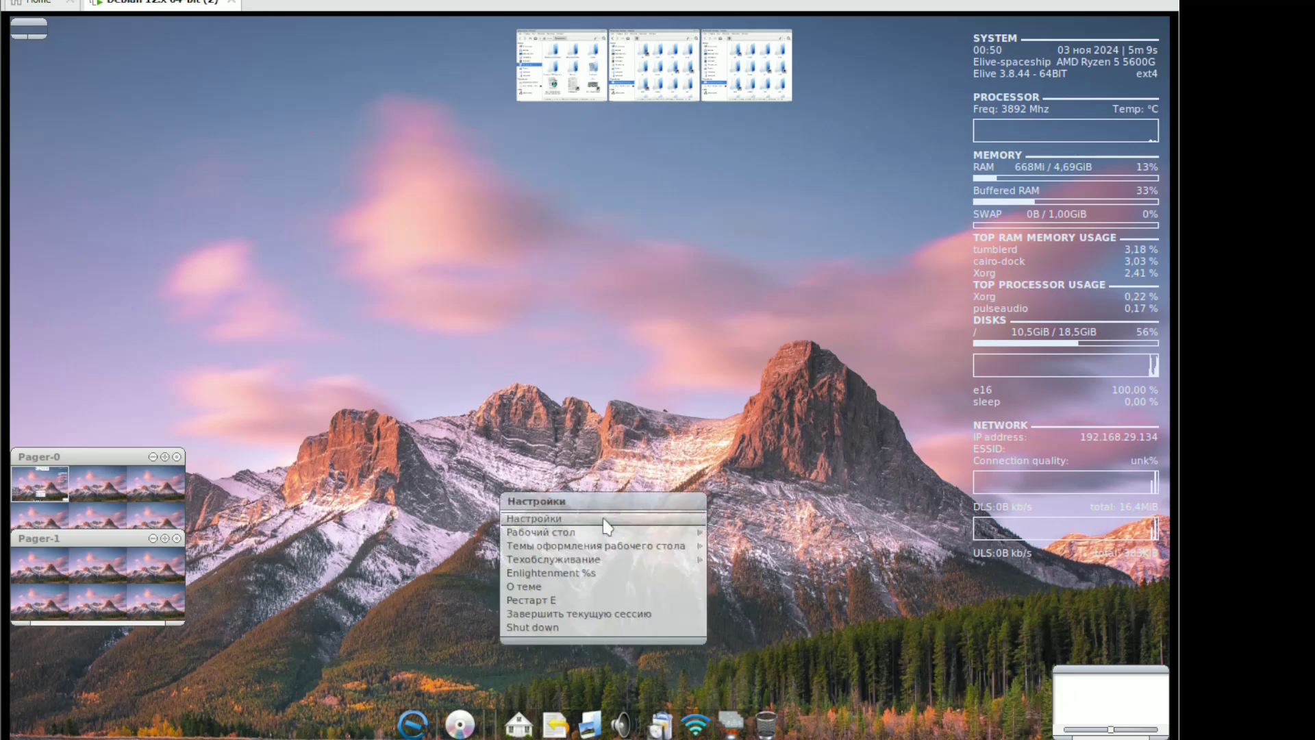
pyautogui.click(582, 629)
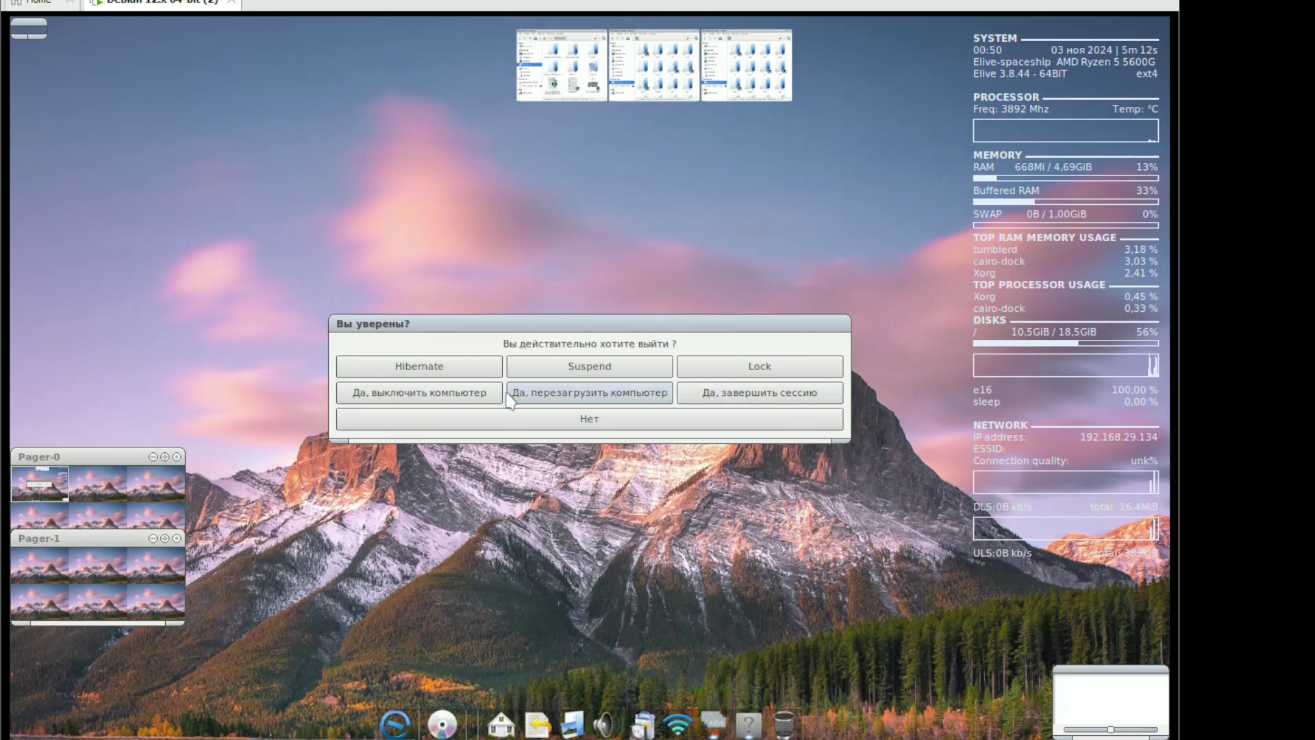
pyautogui.click(455, 396)
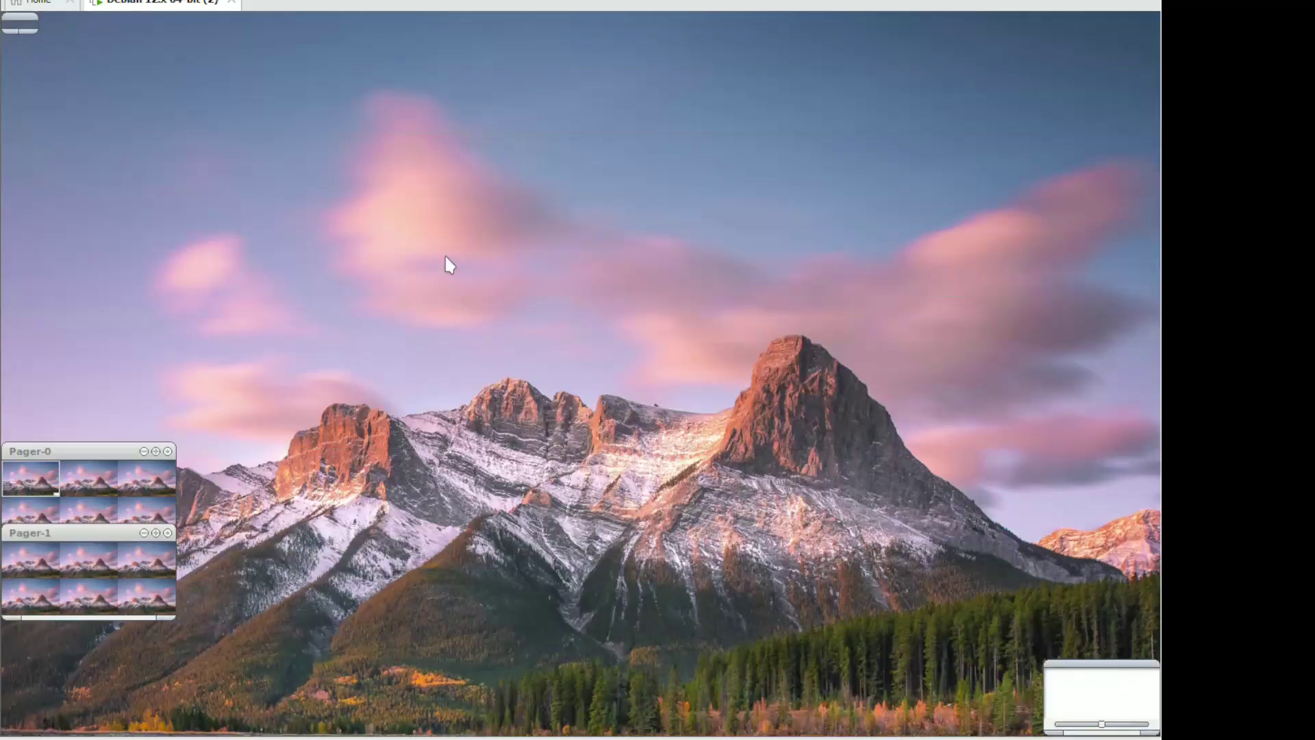
pyautogui.rightClick(447, 257)
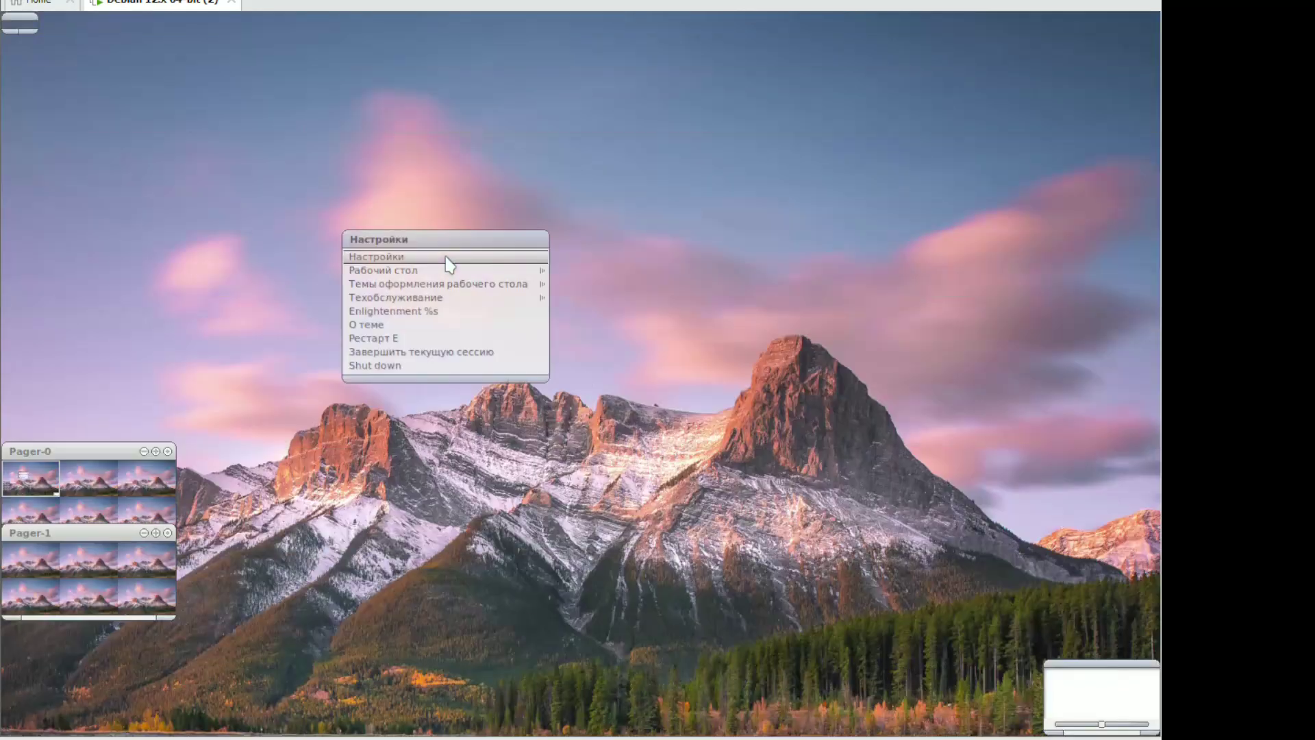
pyautogui.click(439, 528)
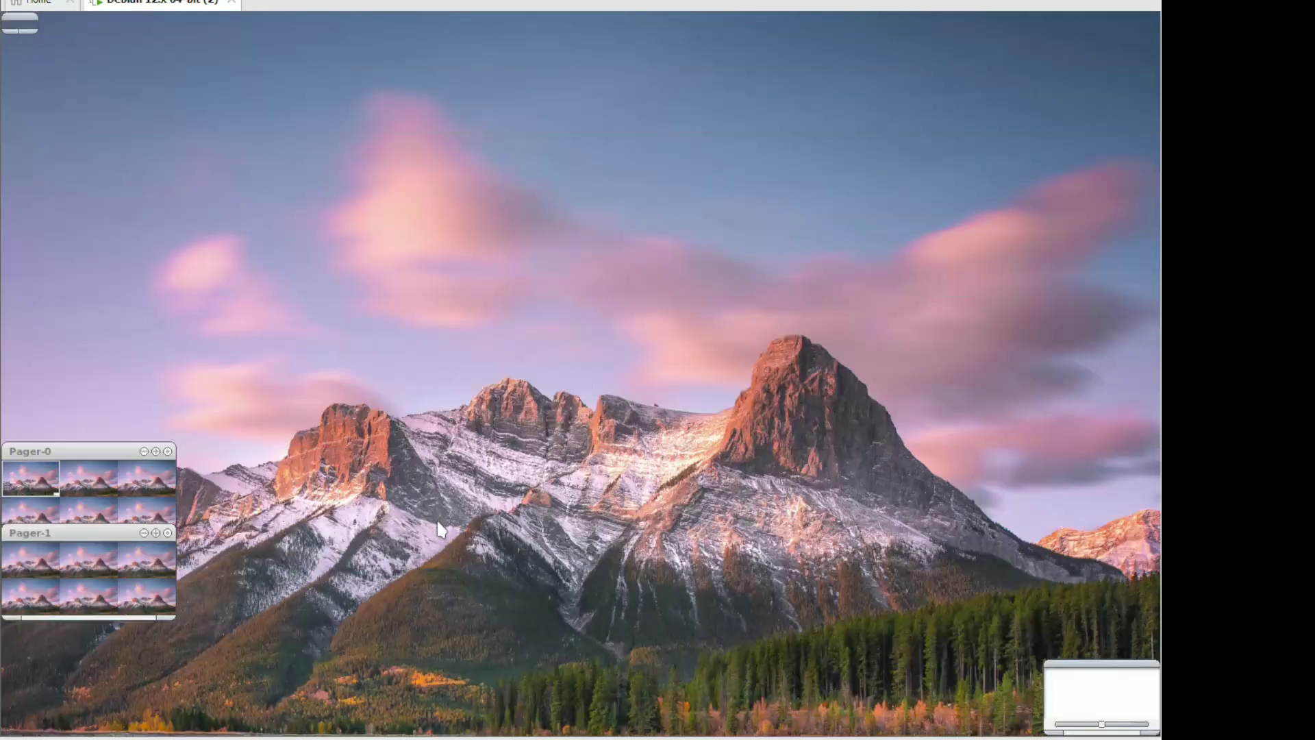
pyautogui.rightClick(394, 514)
pyautogui.click(391, 385)
# Launch Skype from the Network applications to view its welcome screen and close its window
pyautogui.click(391, 385)
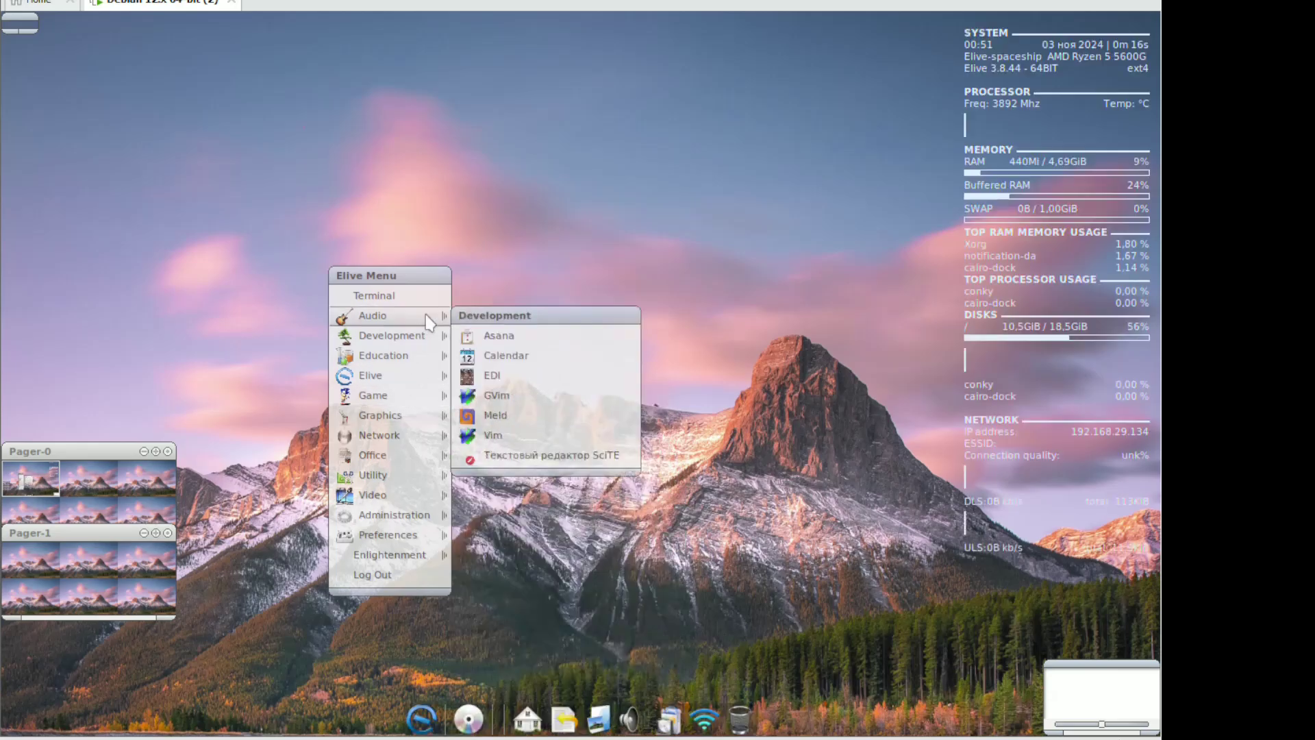
pyautogui.moveTo(384, 435)
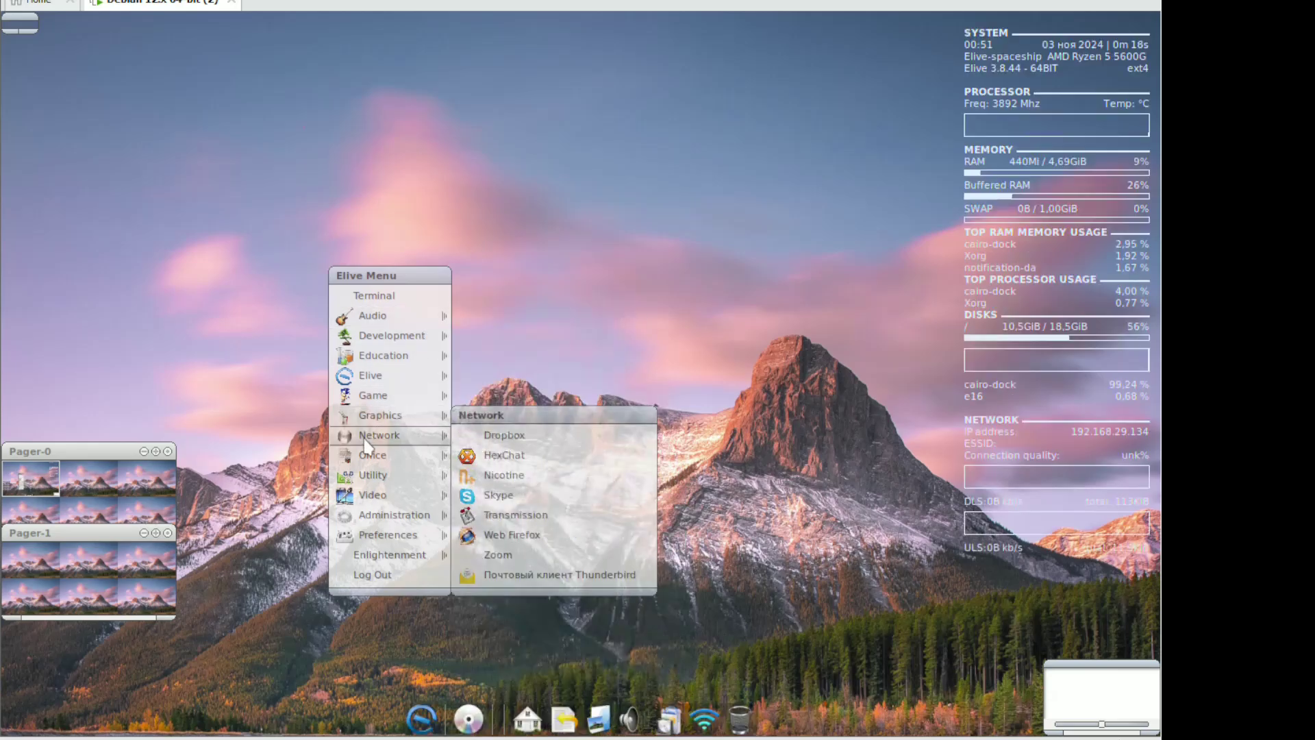
pyautogui.click(556, 495)
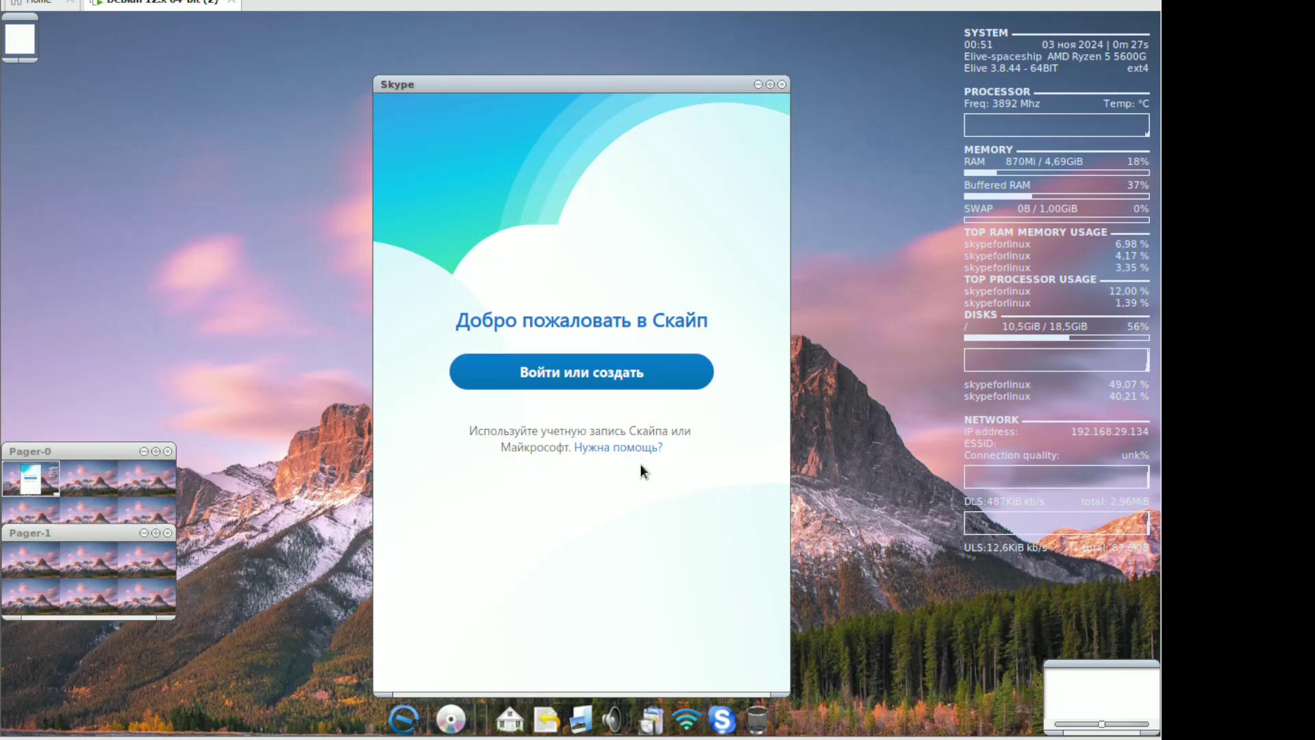
pyautogui.click(782, 84)
# Launch Zoom from the Network applications and agree to install the videoconference application
pyautogui.click(476, 232)
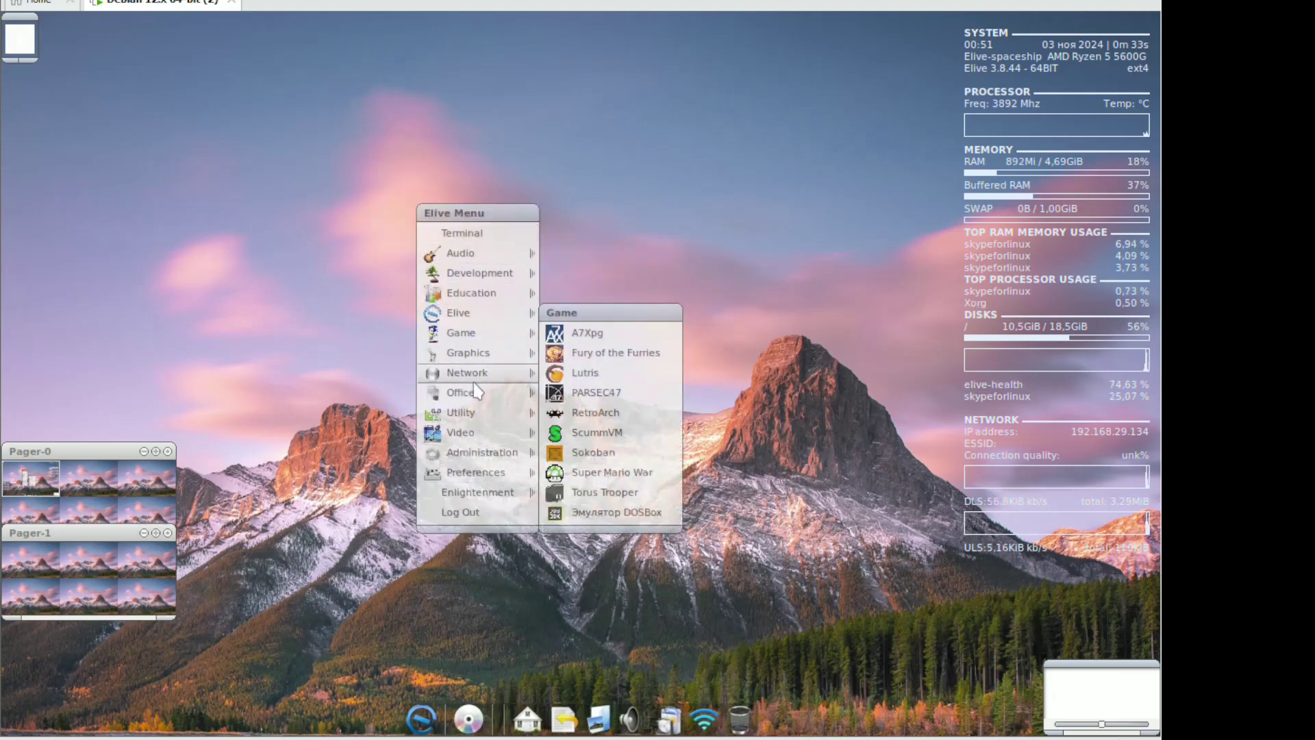
pyautogui.moveTo(480, 374)
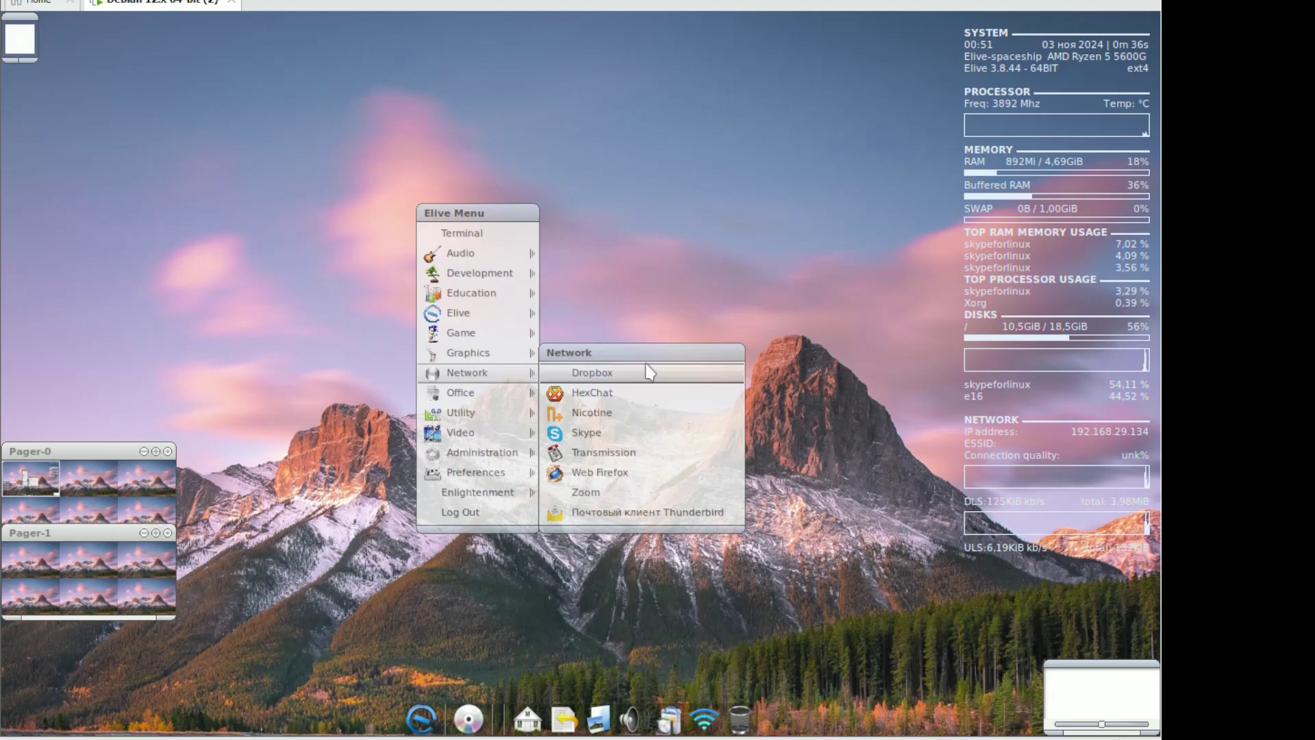
pyautogui.click(653, 499)
pyautogui.click(422, 719)
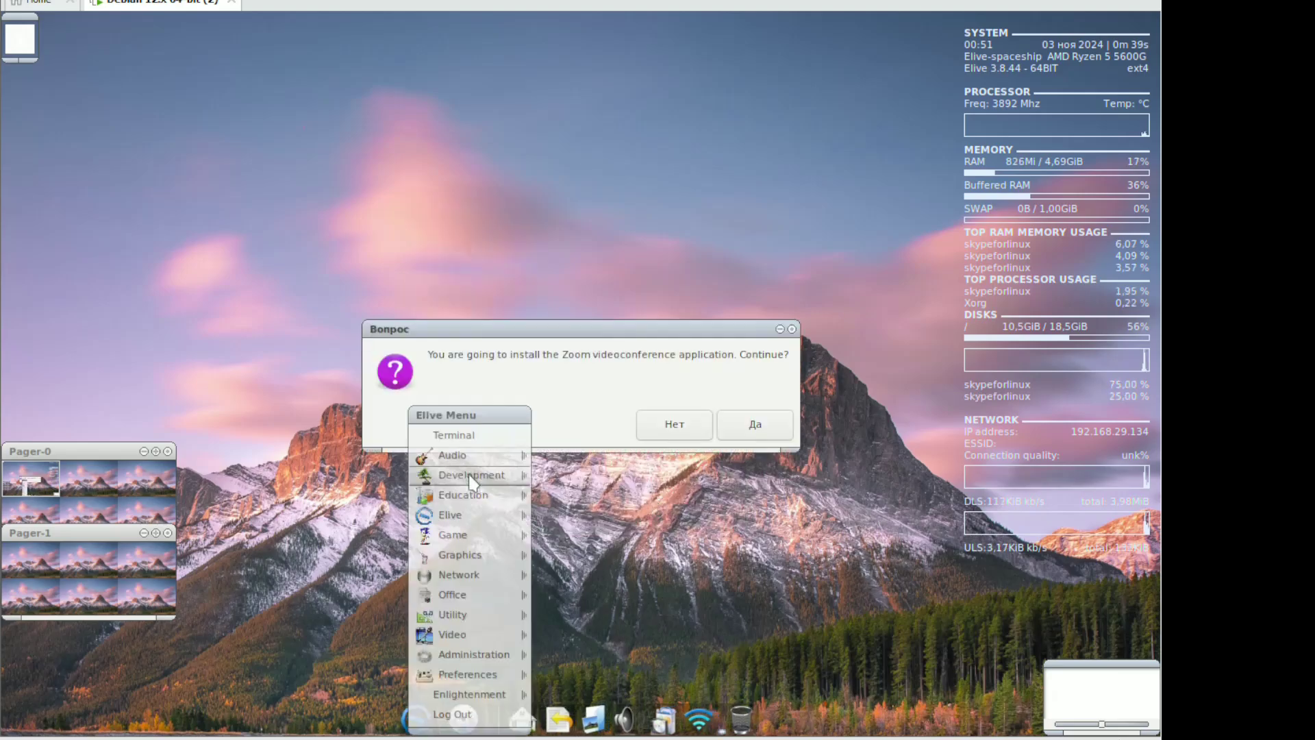
pyautogui.moveTo(497, 487)
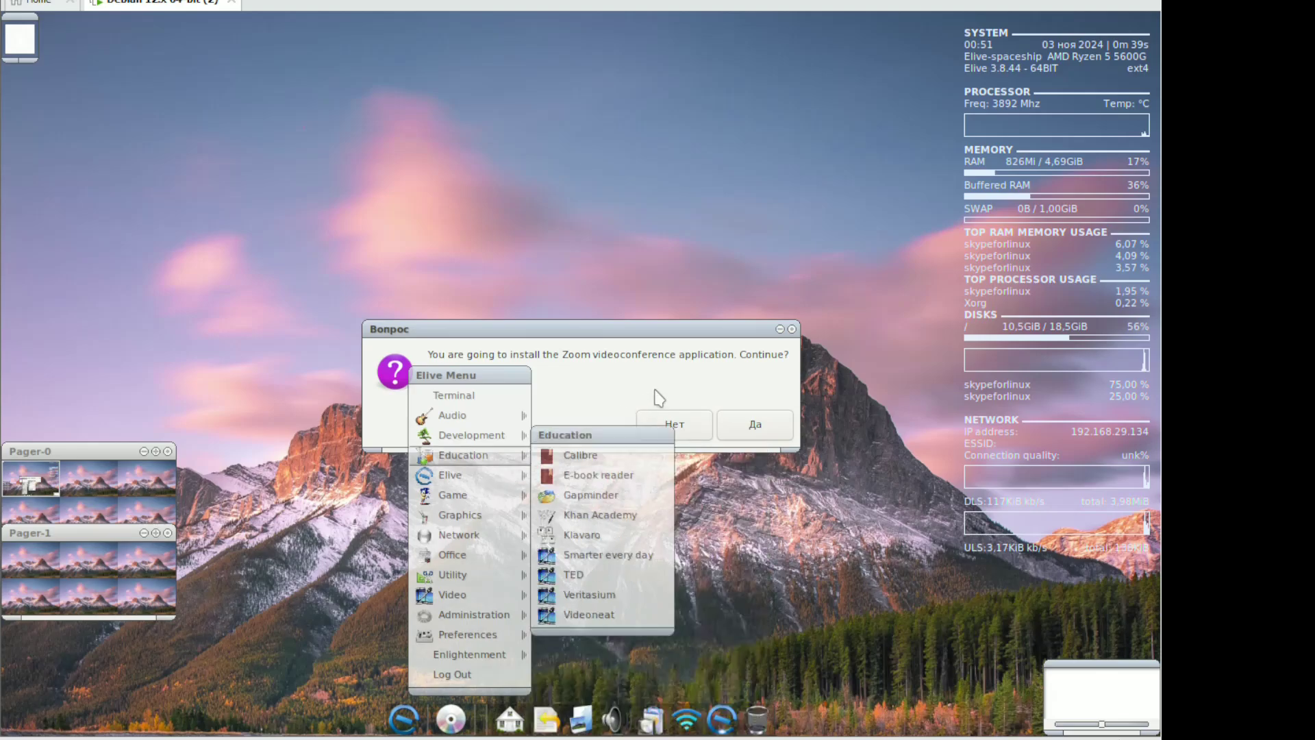
pyautogui.click(663, 422)
pyautogui.click(738, 429)
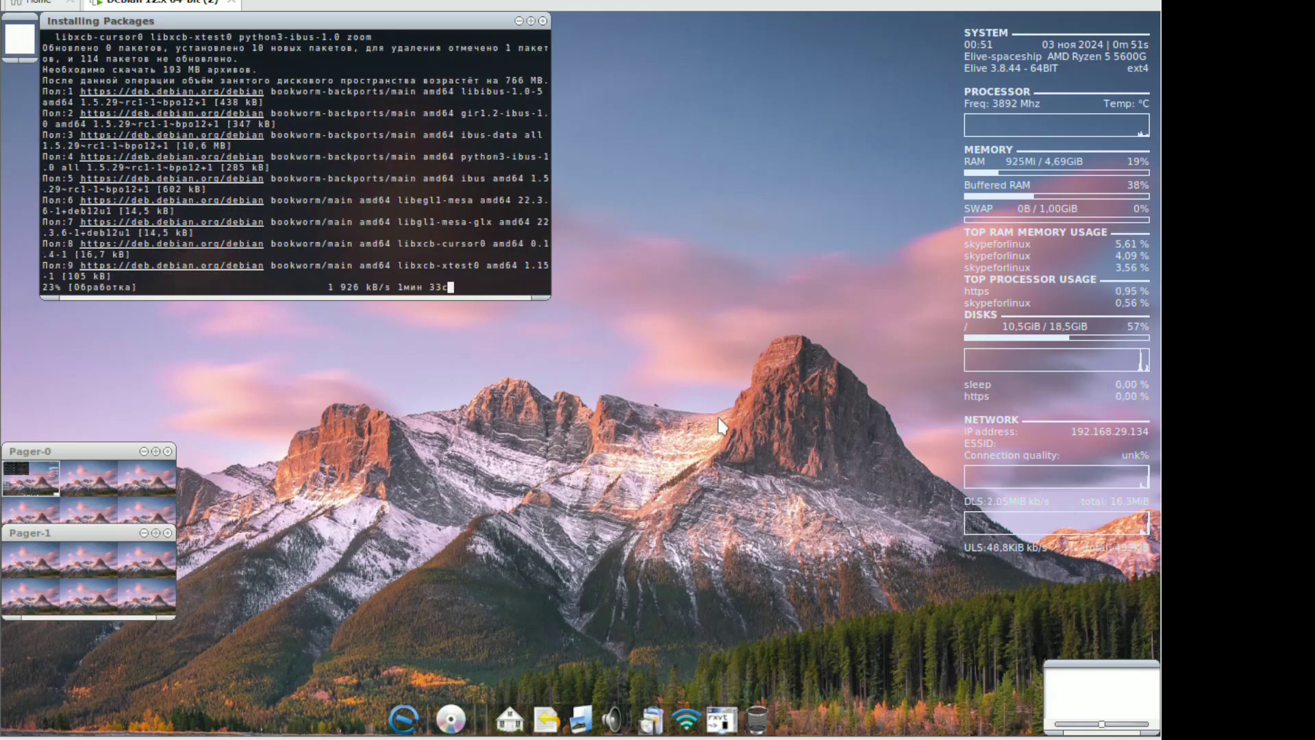
# Launch Web Firefox from the Network applications, skip the welcome step, and close the welcome and privacy notice tabs
pyautogui.click(681, 439)
pyautogui.moveTo(658, 445)
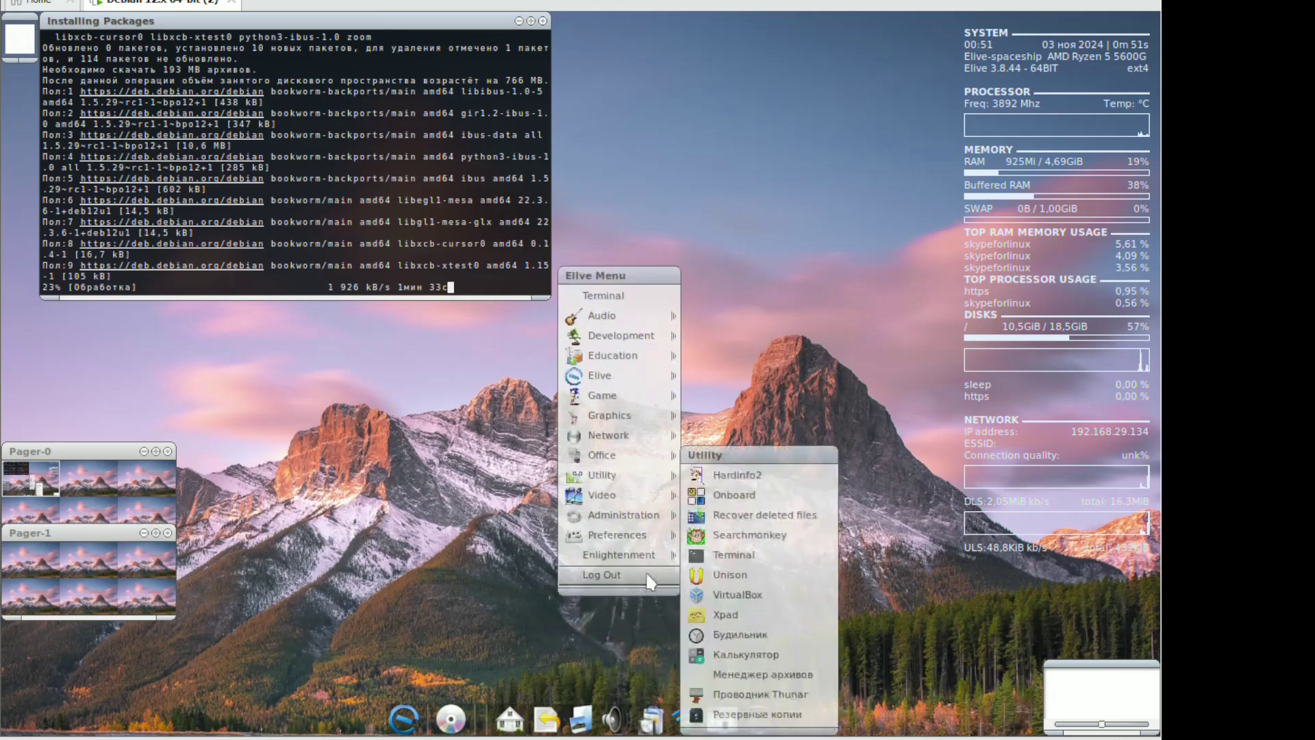
pyautogui.click(751, 527)
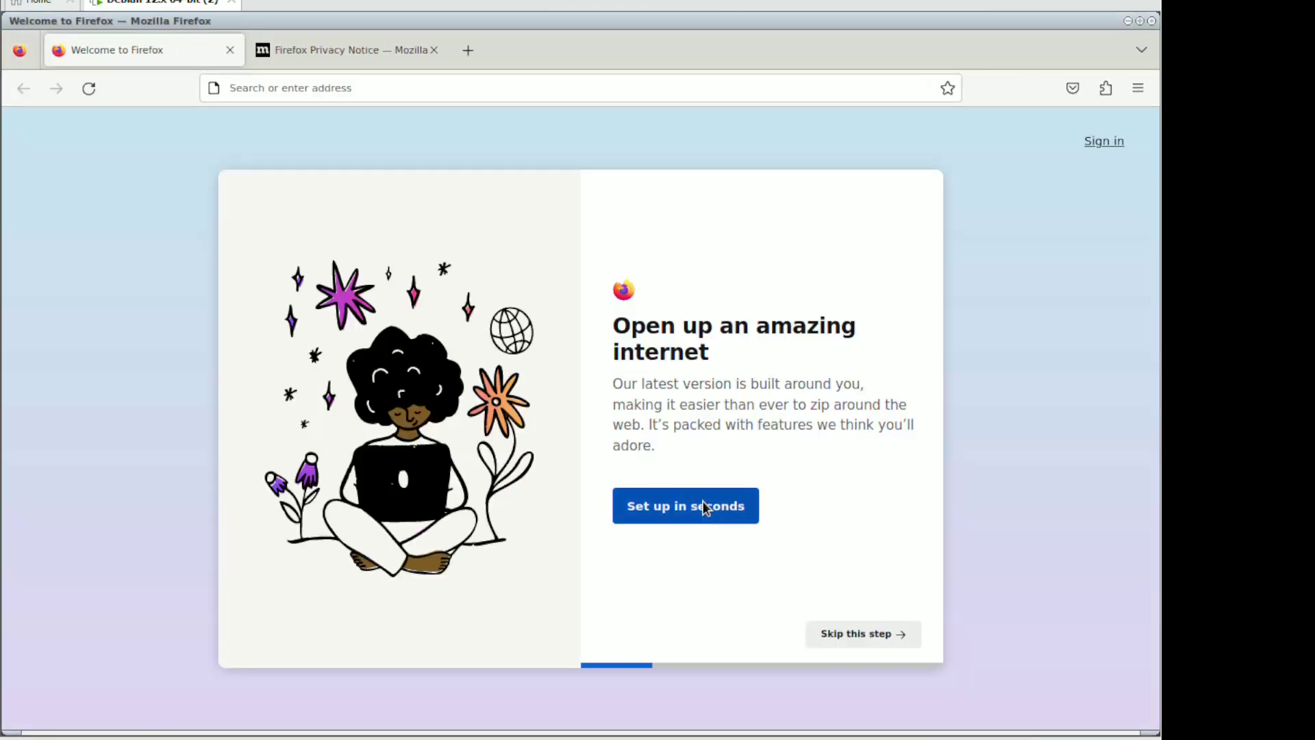
pyautogui.click(844, 643)
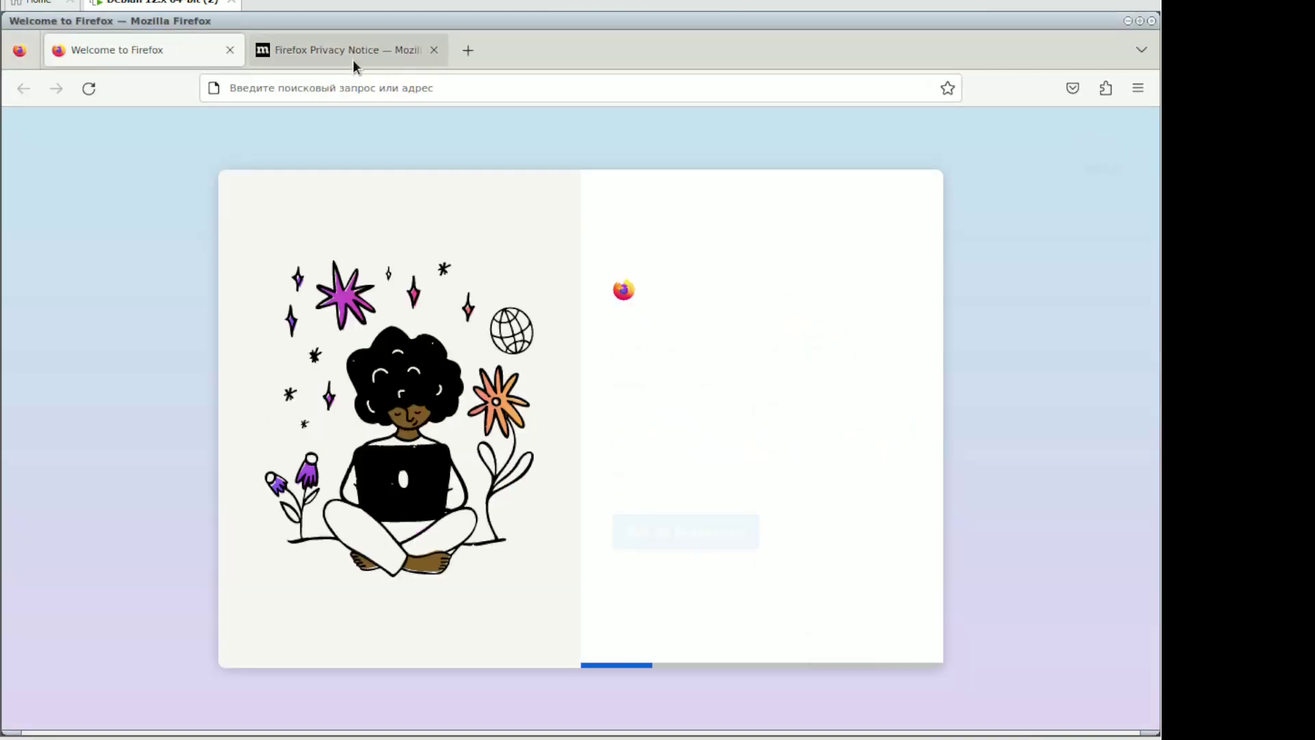
pyautogui.click(228, 52)
pyautogui.click(247, 55)
pyautogui.click(231, 50)
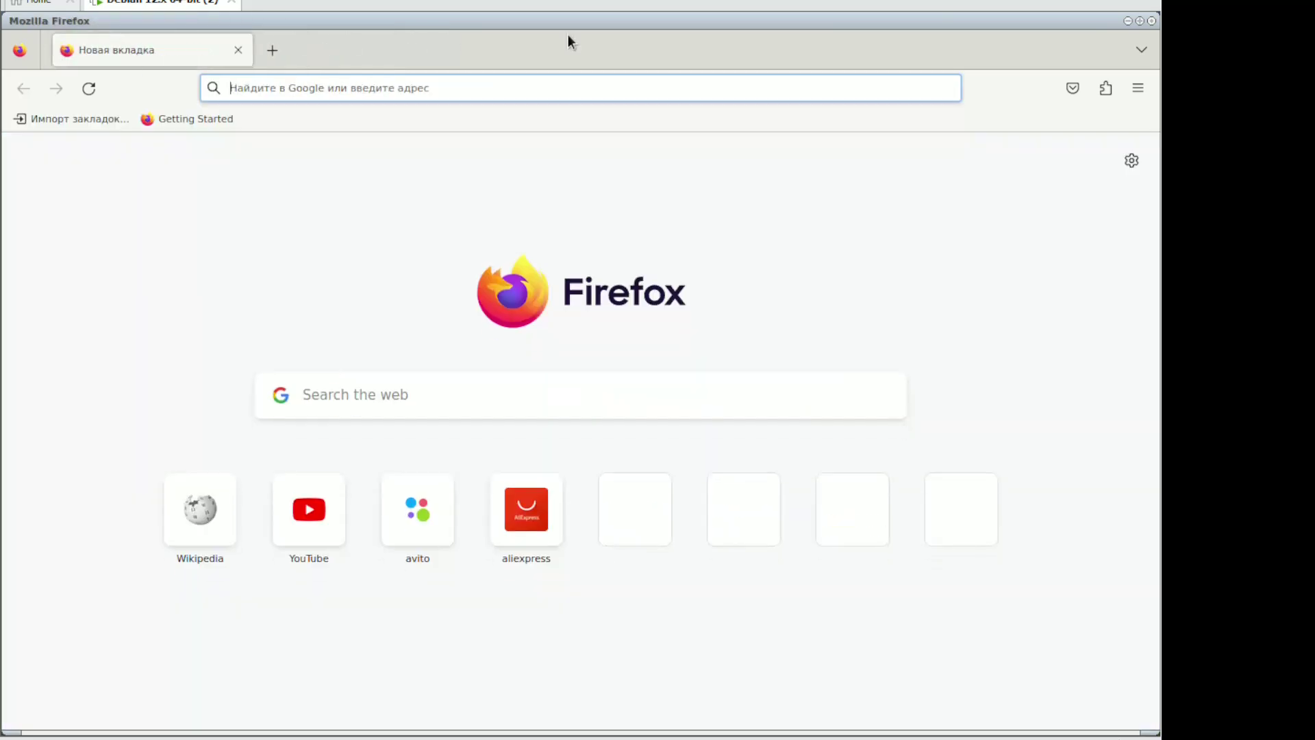
# Check Firefox's version in its About window and close that window
pyautogui.click(1137, 87)
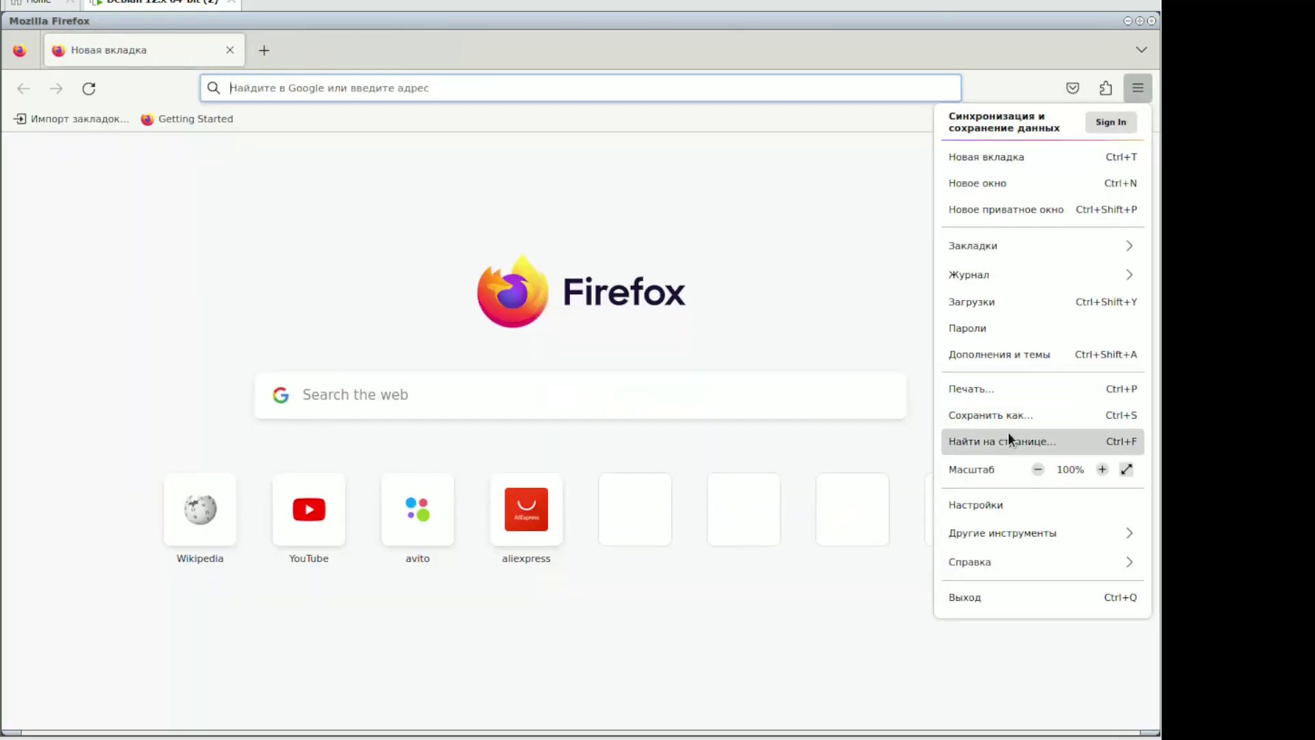
pyautogui.click(998, 557)
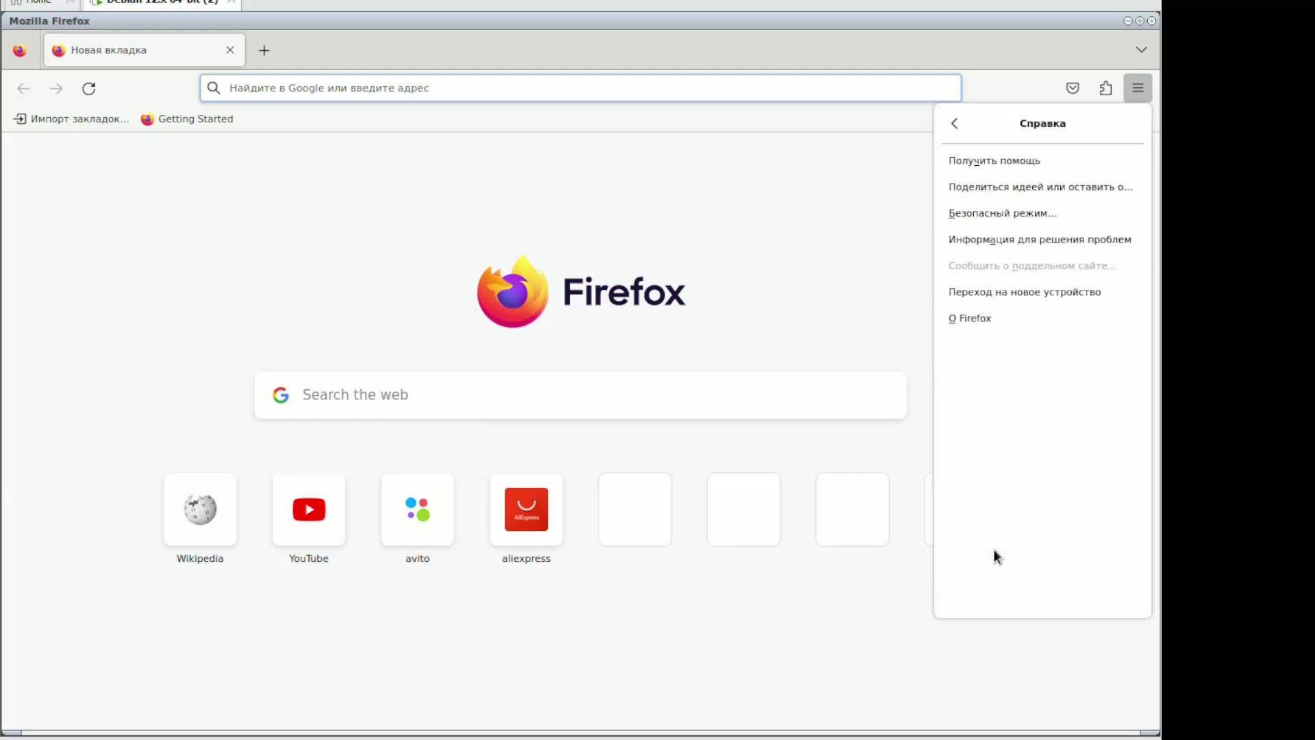
pyautogui.click(995, 318)
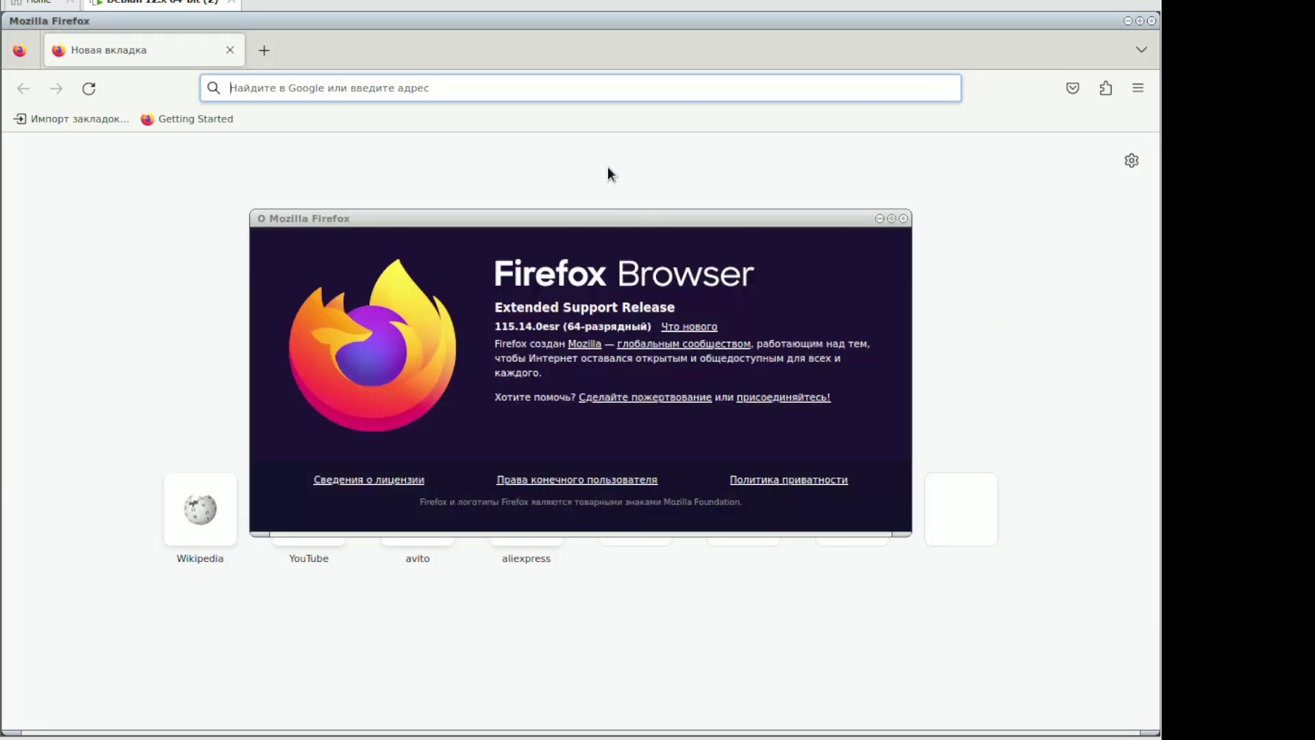
pyautogui.click(904, 219)
# Open YouTube from the site shortcuts on Firefox's new tab page
pyautogui.click(761, 89)
pyautogui.click(330, 528)
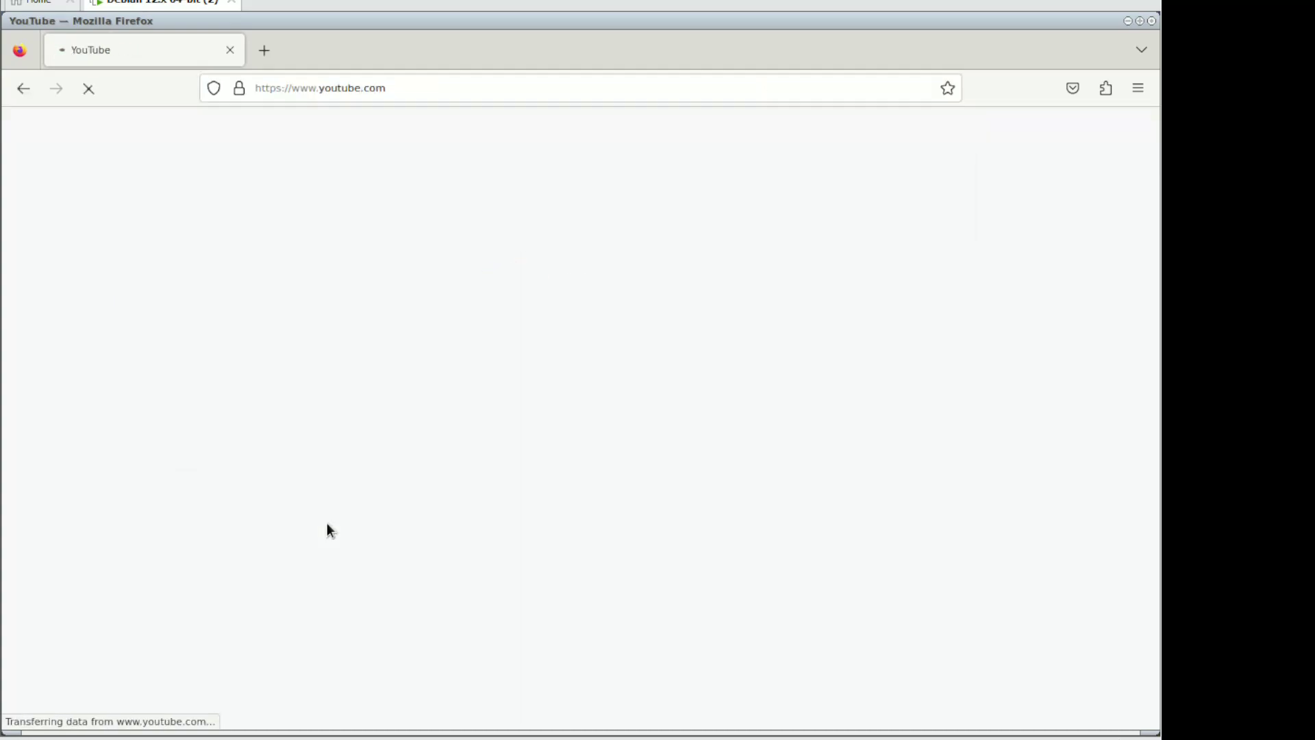